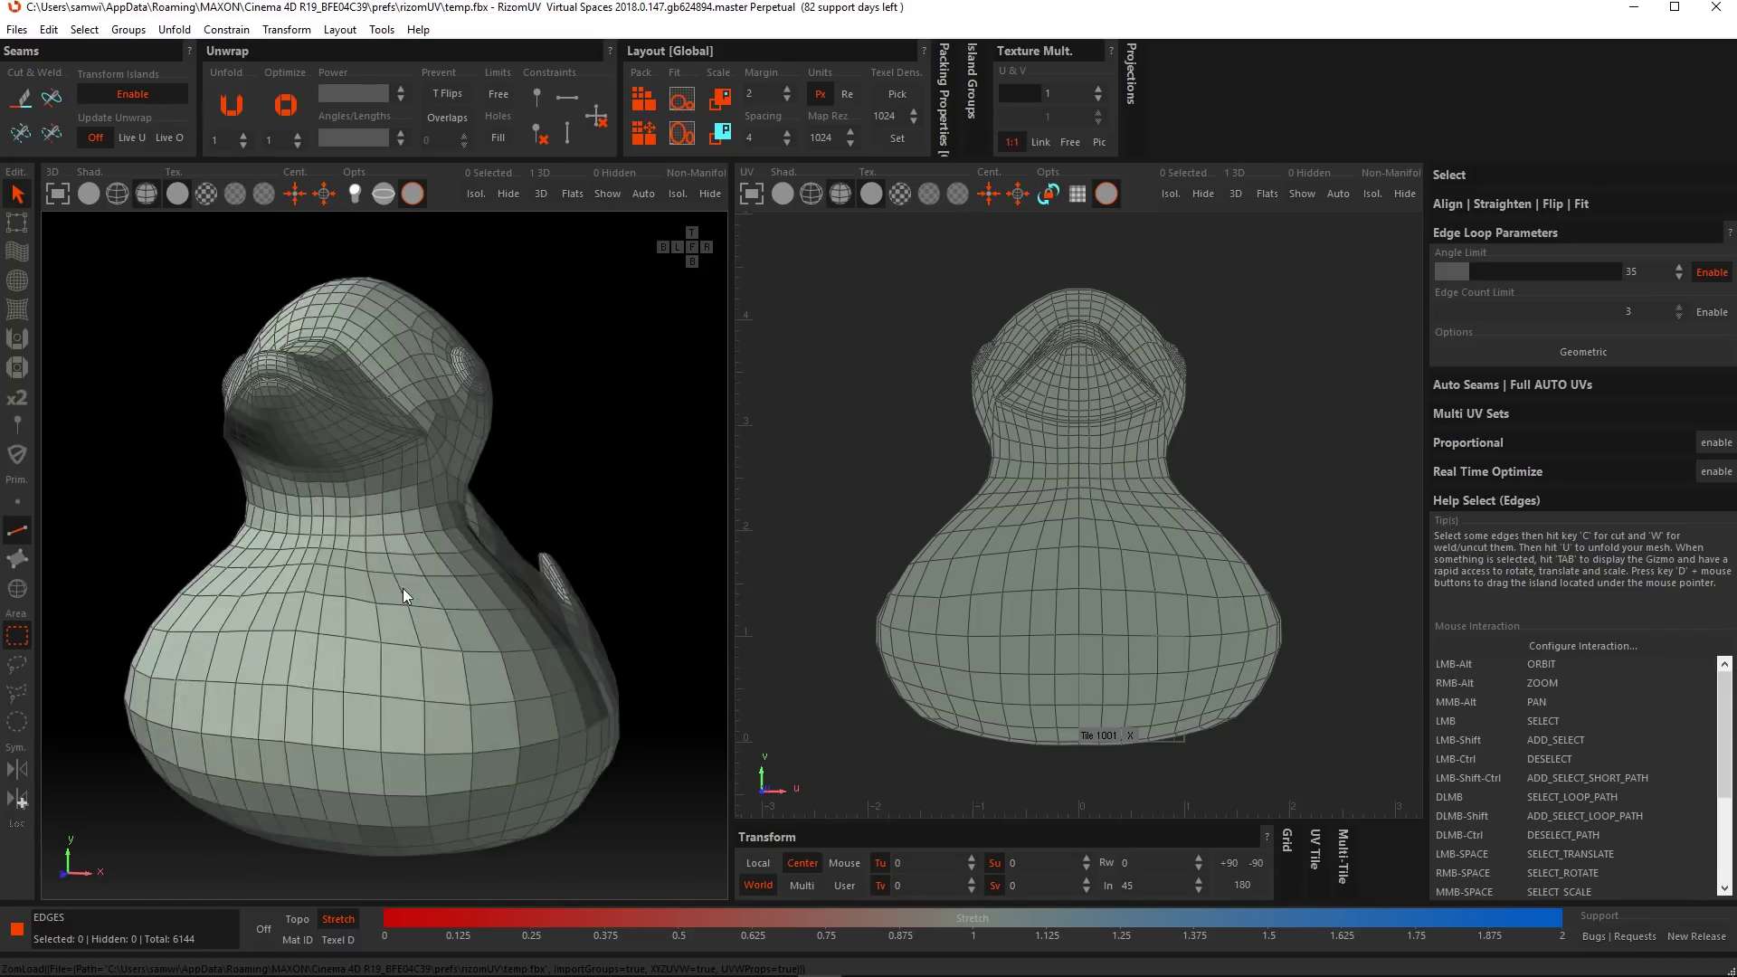
pyautogui.keyDown('alt'); pyautogui.moveTo(396, 585); pyautogui.dragTo(384, 579, button='middle'); pyautogui.keyUp('alt')
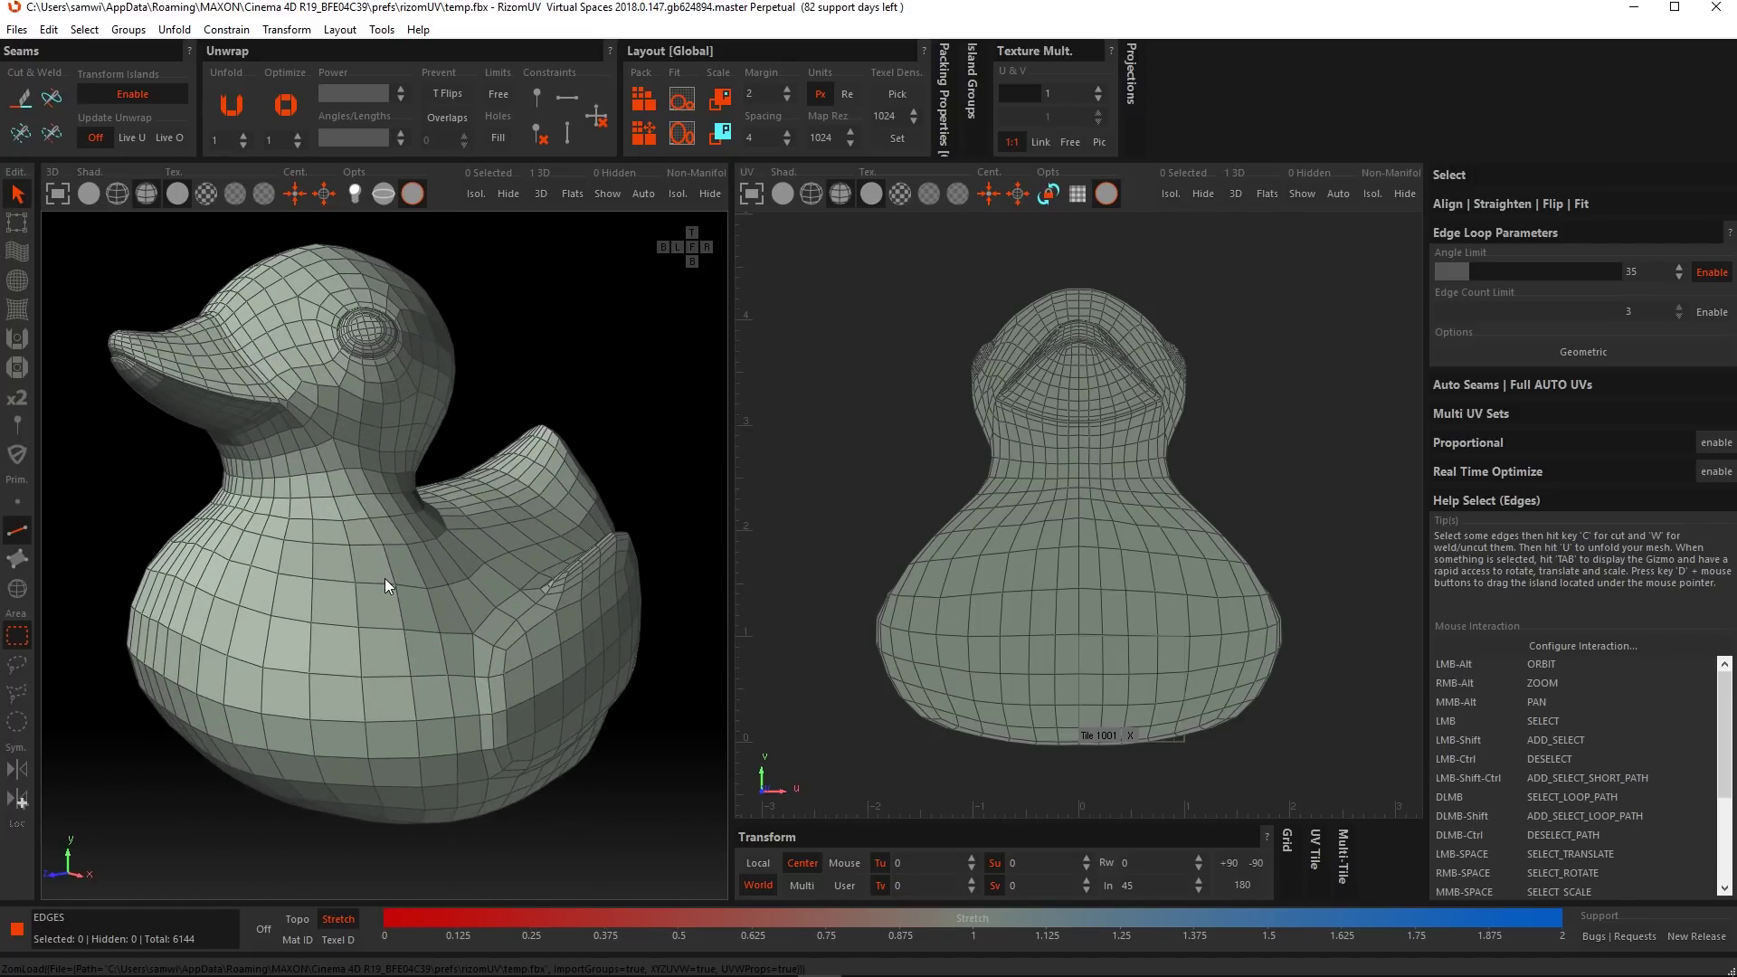
pyautogui.keyDown('alt'); pyautogui.moveTo(384, 578); pyautogui.dragTo(389, 545, button='right'); pyautogui.keyUp('alt')
pyautogui.keyDown('alt'); pyautogui.moveTo(389, 545); pyautogui.dragTo(414, 535, button='middle'); pyautogui.keyUp('alt')
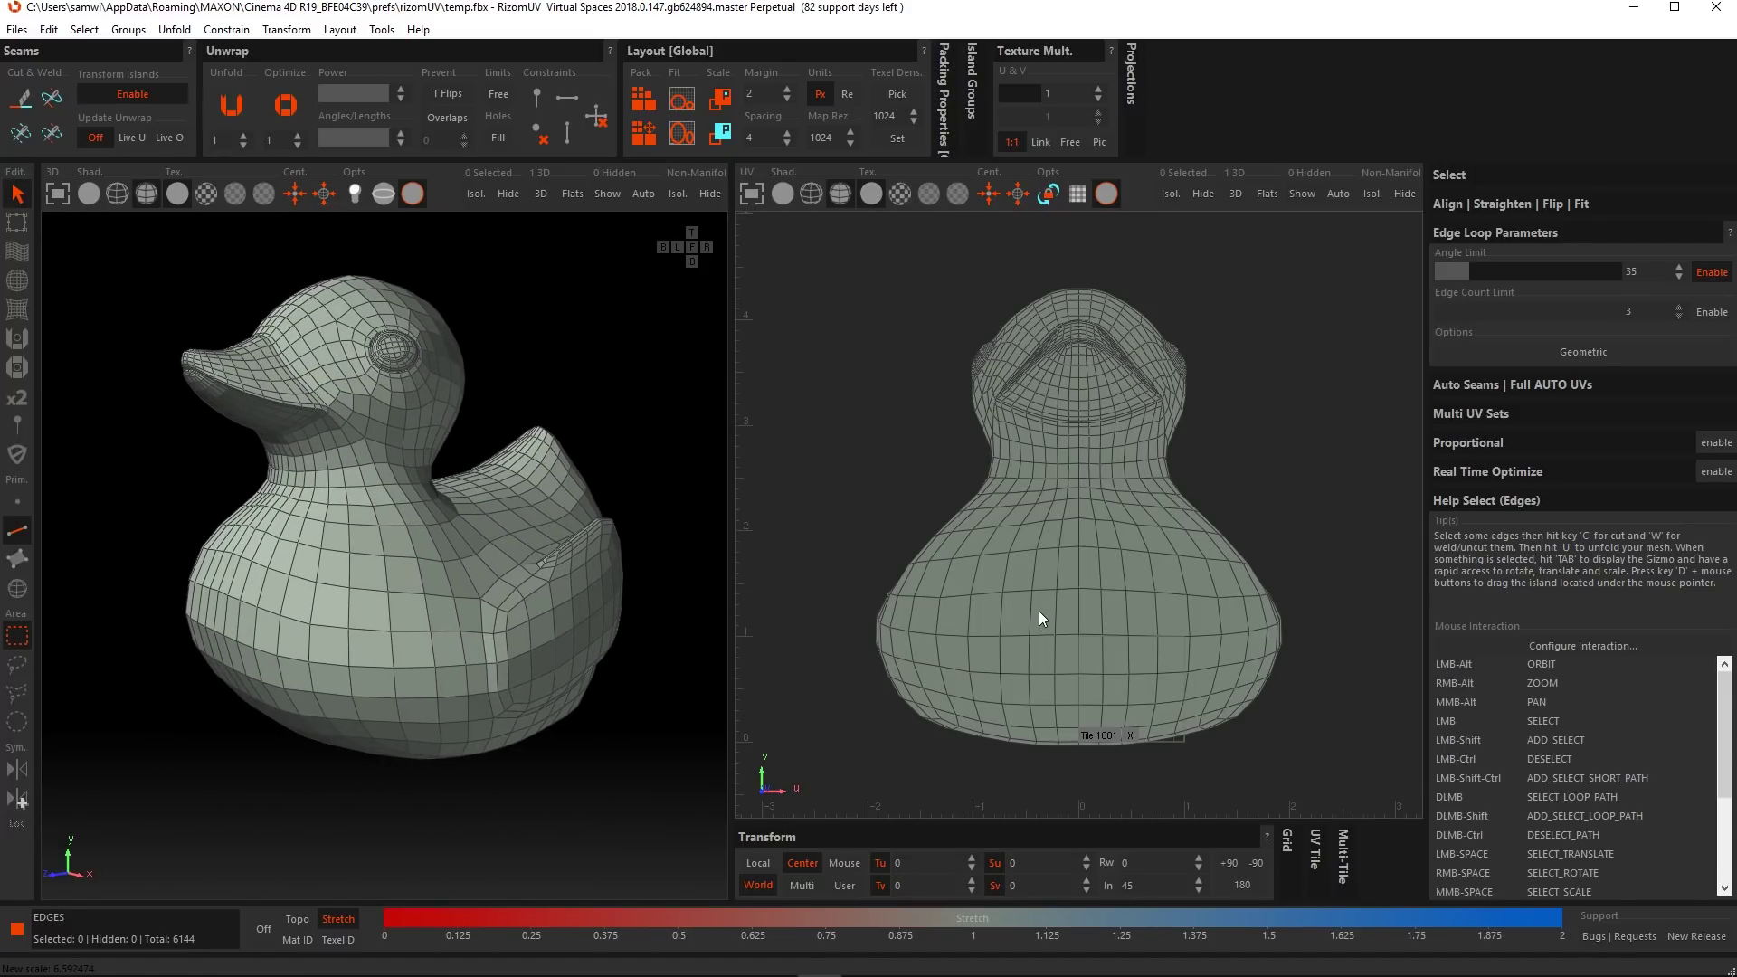
pyautogui.keyDown('alt'); pyautogui.moveTo(1038, 626); pyautogui.dragTo(1039, 594, button='middle'); pyautogui.keyUp('alt')
pyautogui.keyDown('alt'); pyautogui.moveTo(1118, 508); pyautogui.dragTo(1115, 514, button='middle'); pyautogui.keyUp('alt')
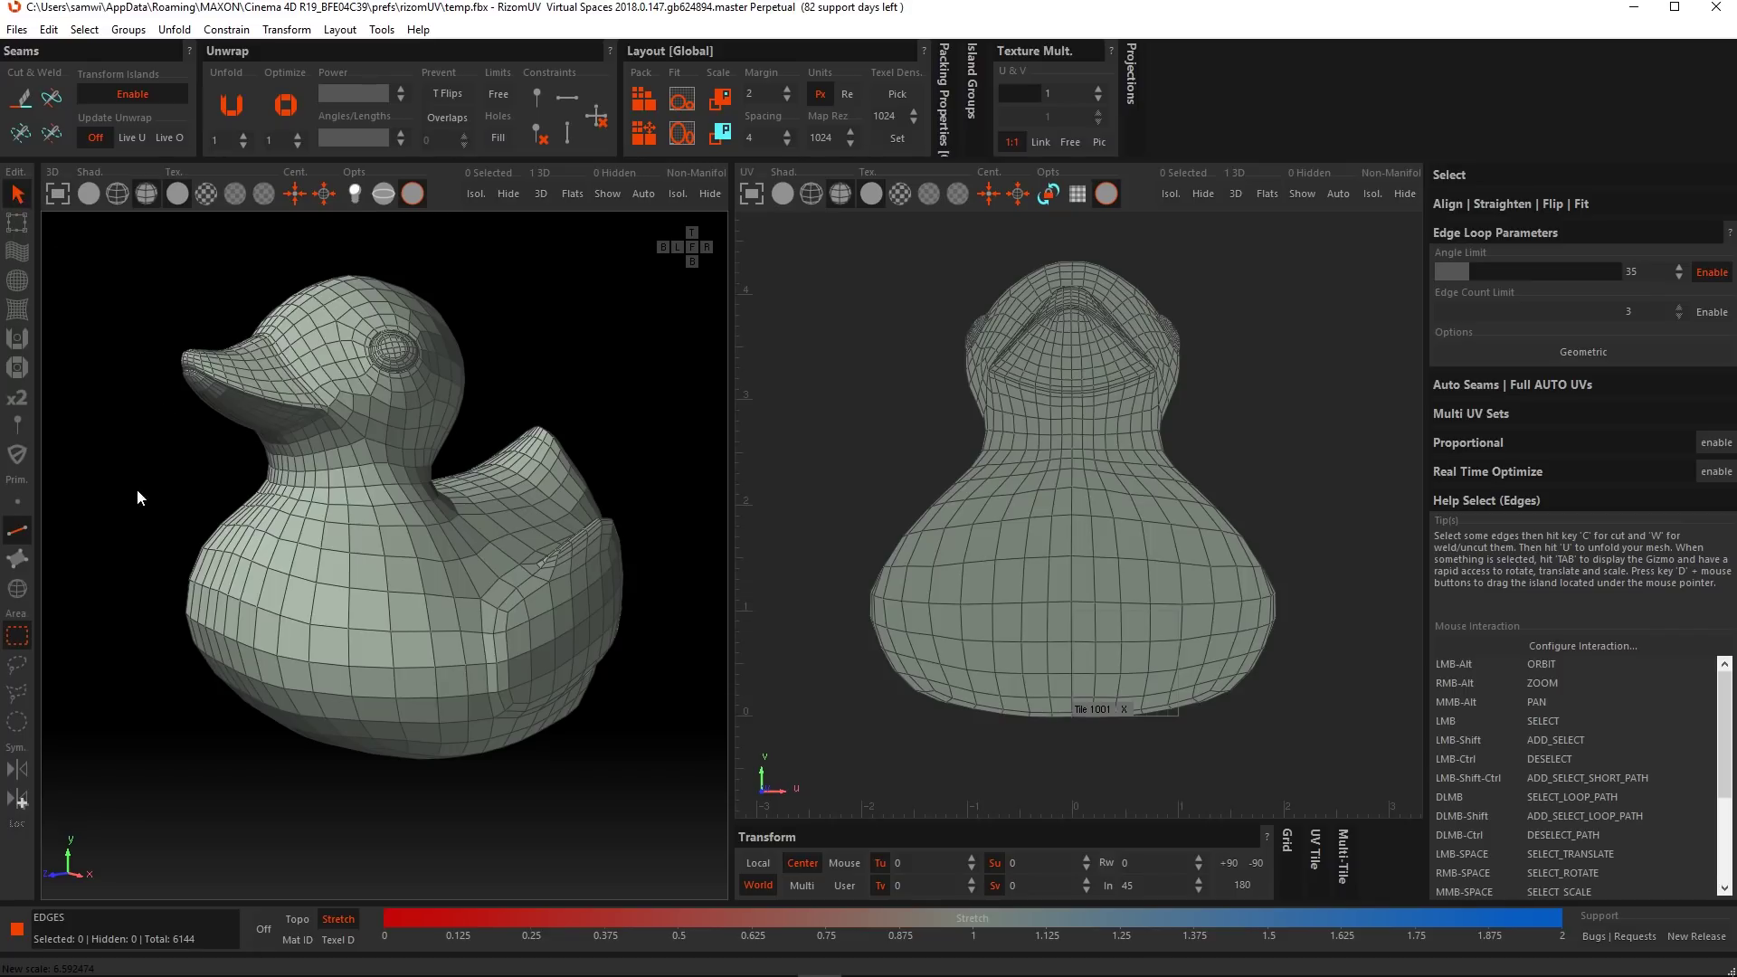
# Cycle the primitive mode through points, edges, polygons and islands, returning to edge mode.
pyautogui.click(17, 503)
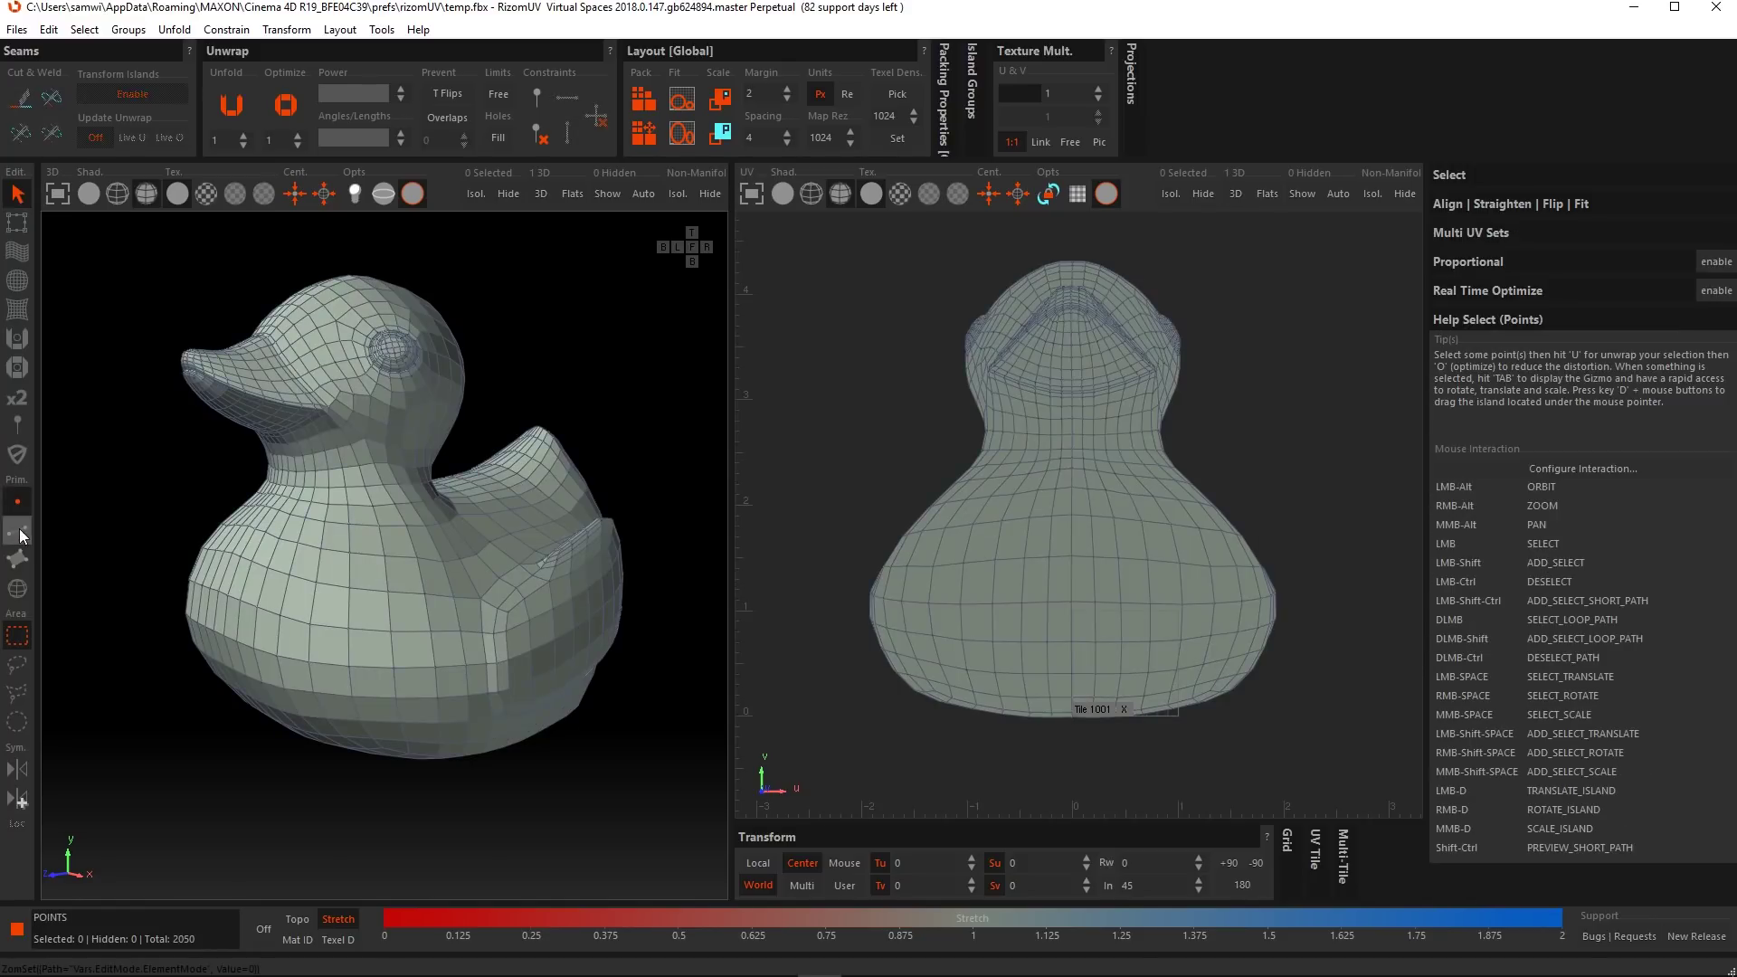
pyautogui.click(19, 534)
pyautogui.click(18, 559)
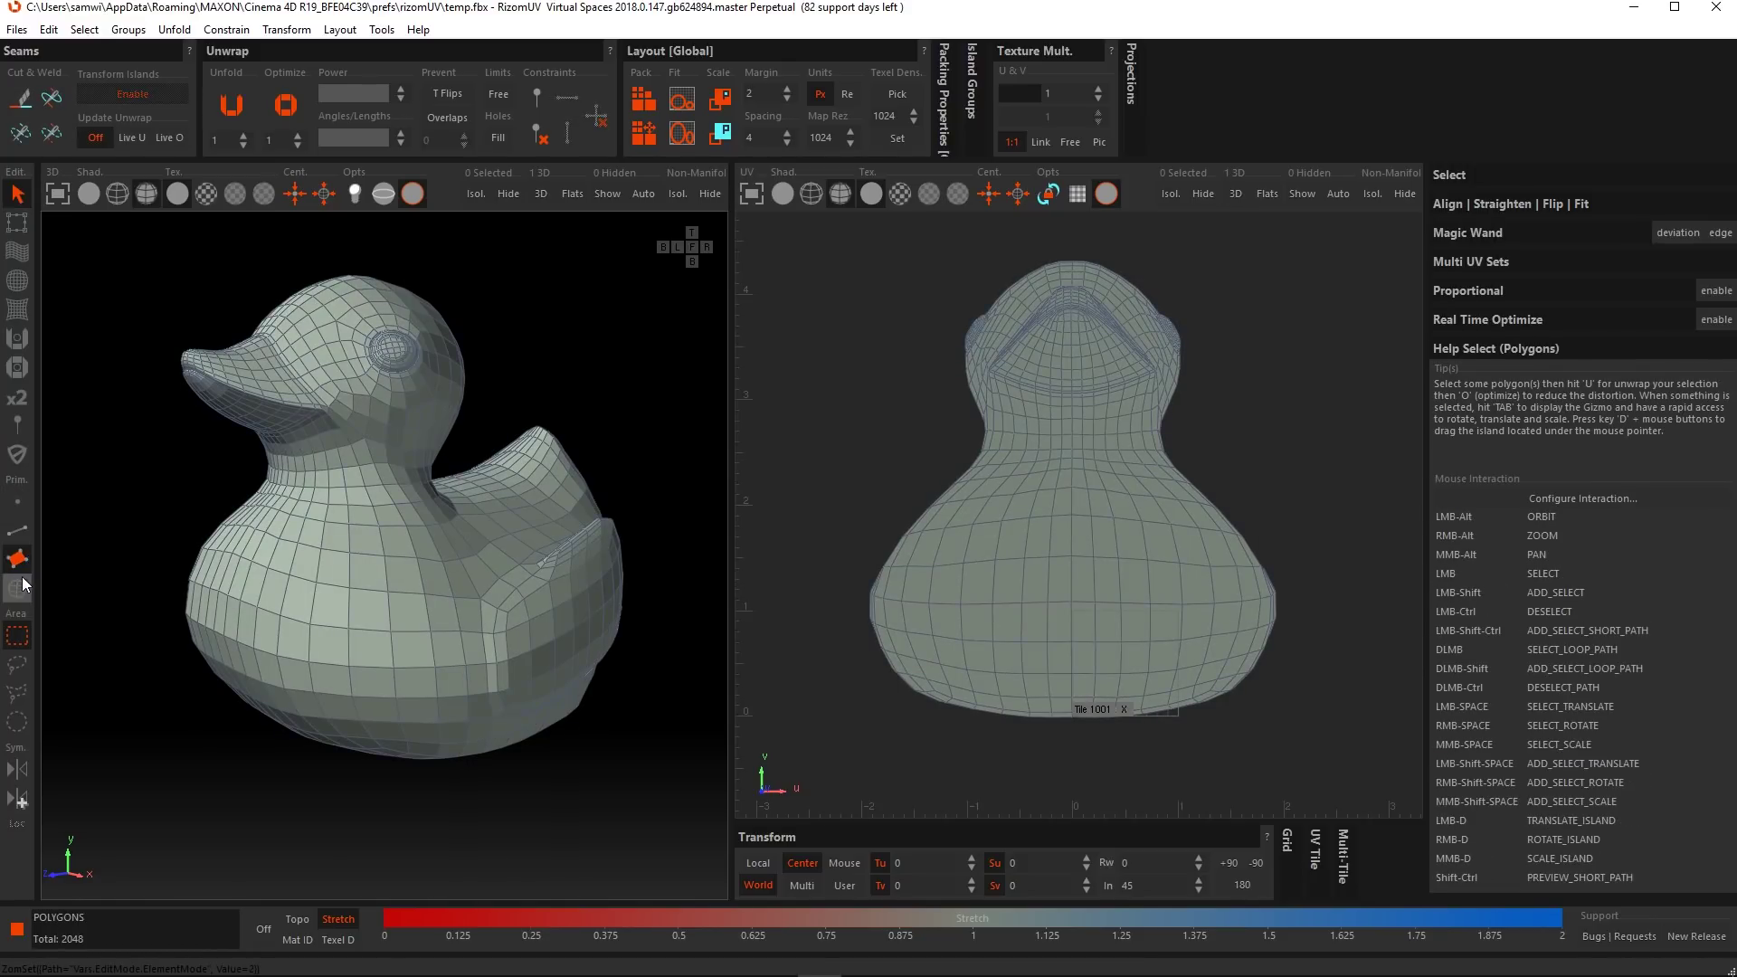
pyautogui.click(18, 589)
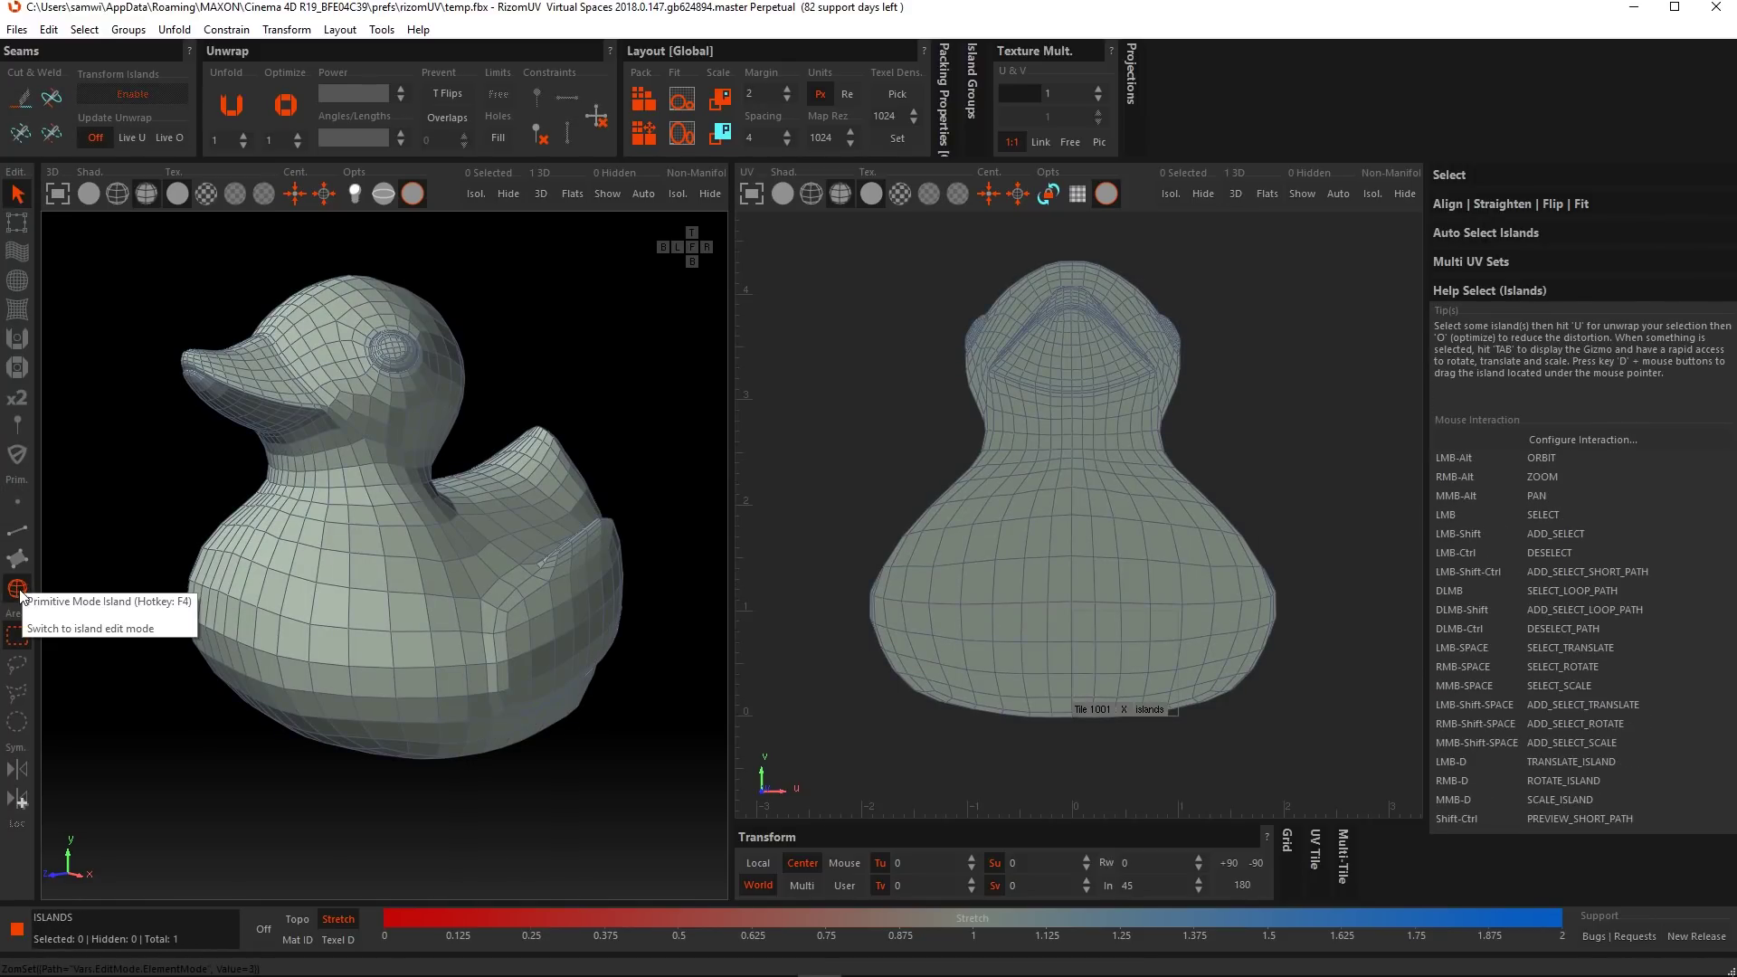
pyautogui.click(18, 532)
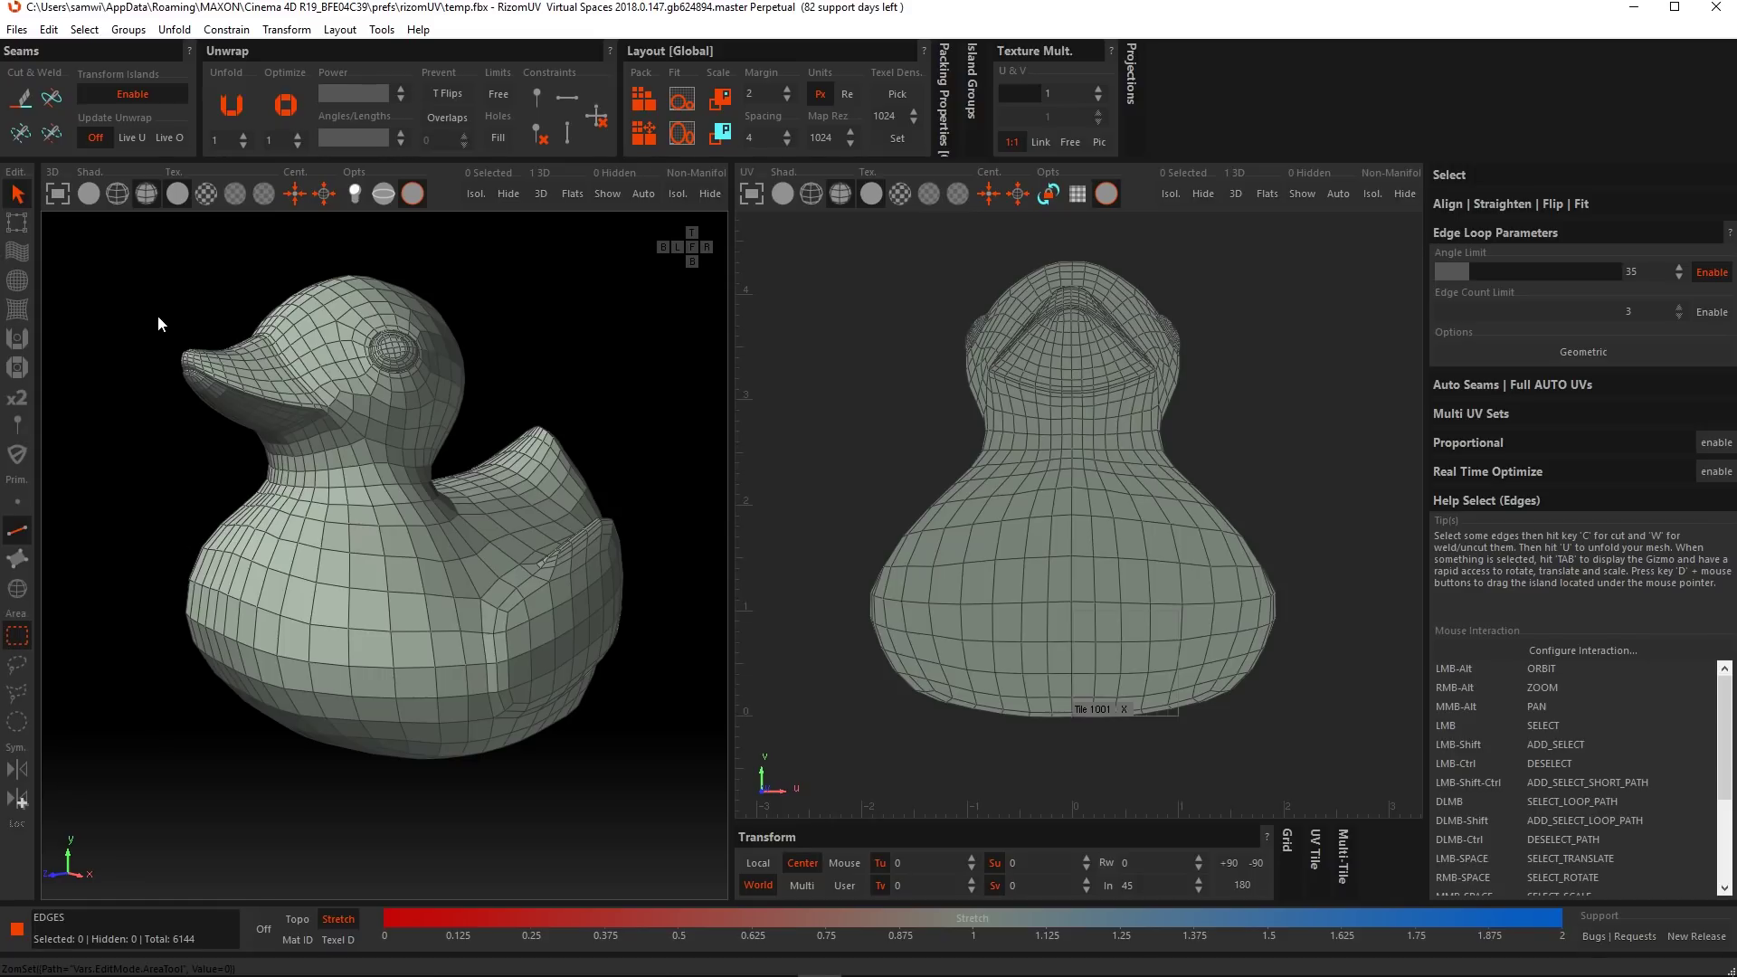
# Select edges on the duck's upper front with a rectangle, and reselect the head and front body with a freehand lasso.
pyautogui.moveTo(158, 315); pyautogui.dragTo(550, 588)
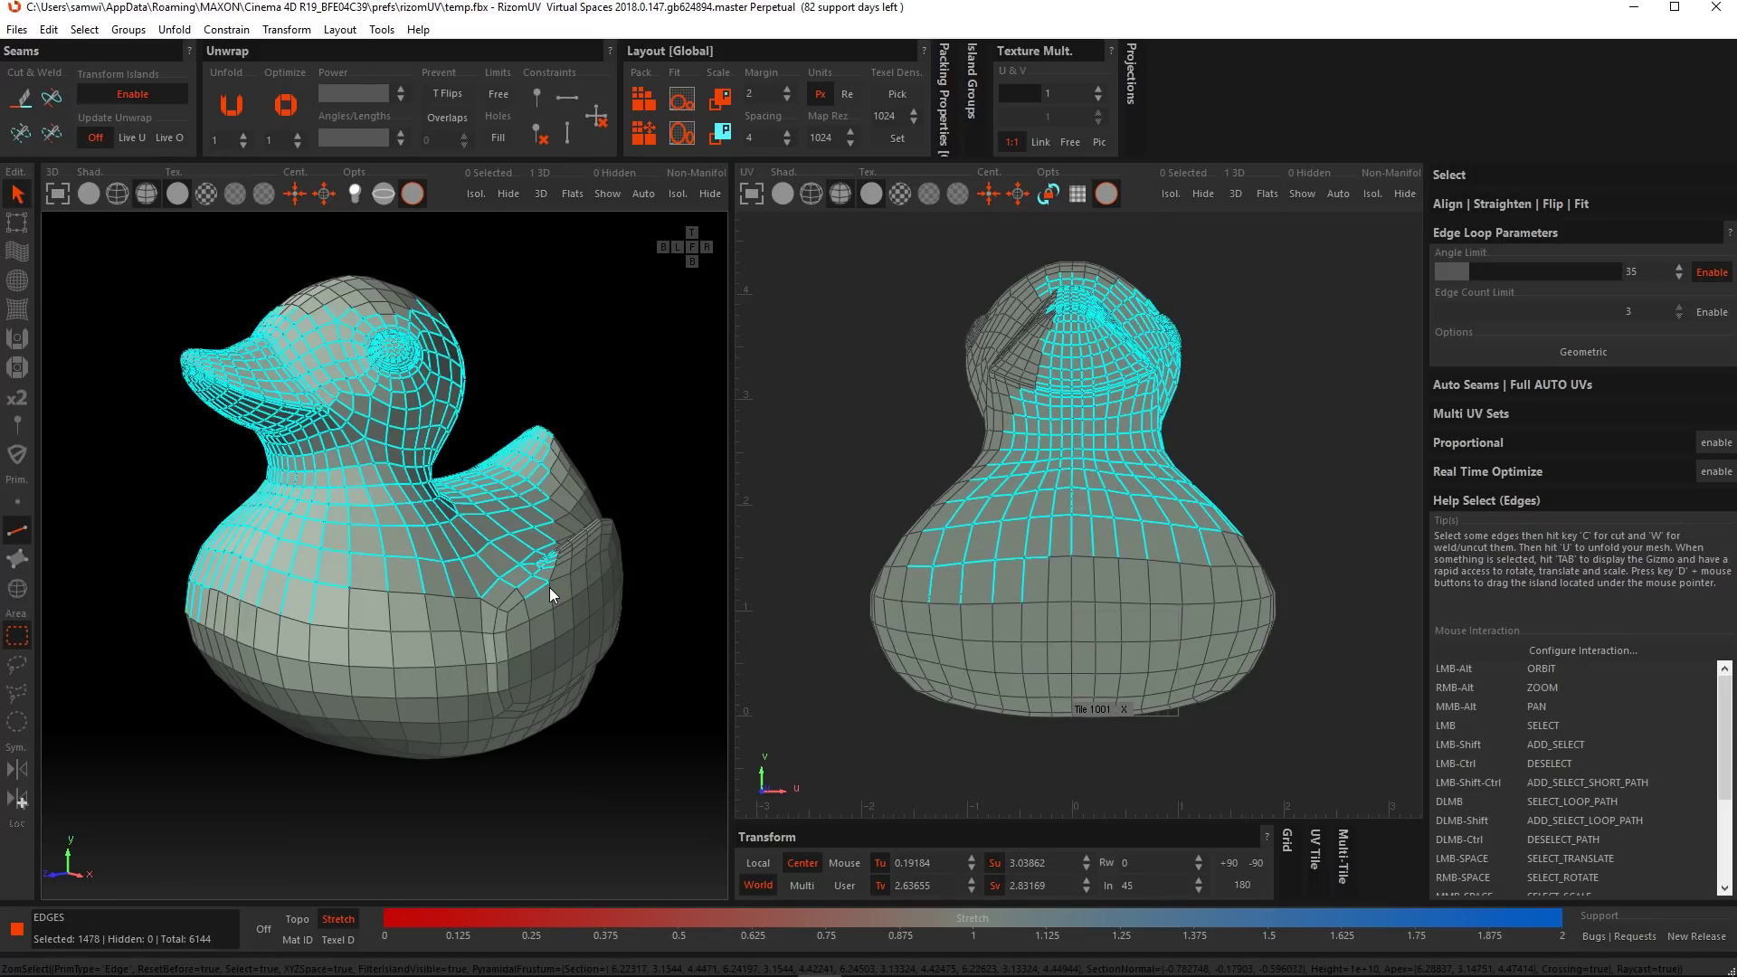
pyautogui.click(16, 664)
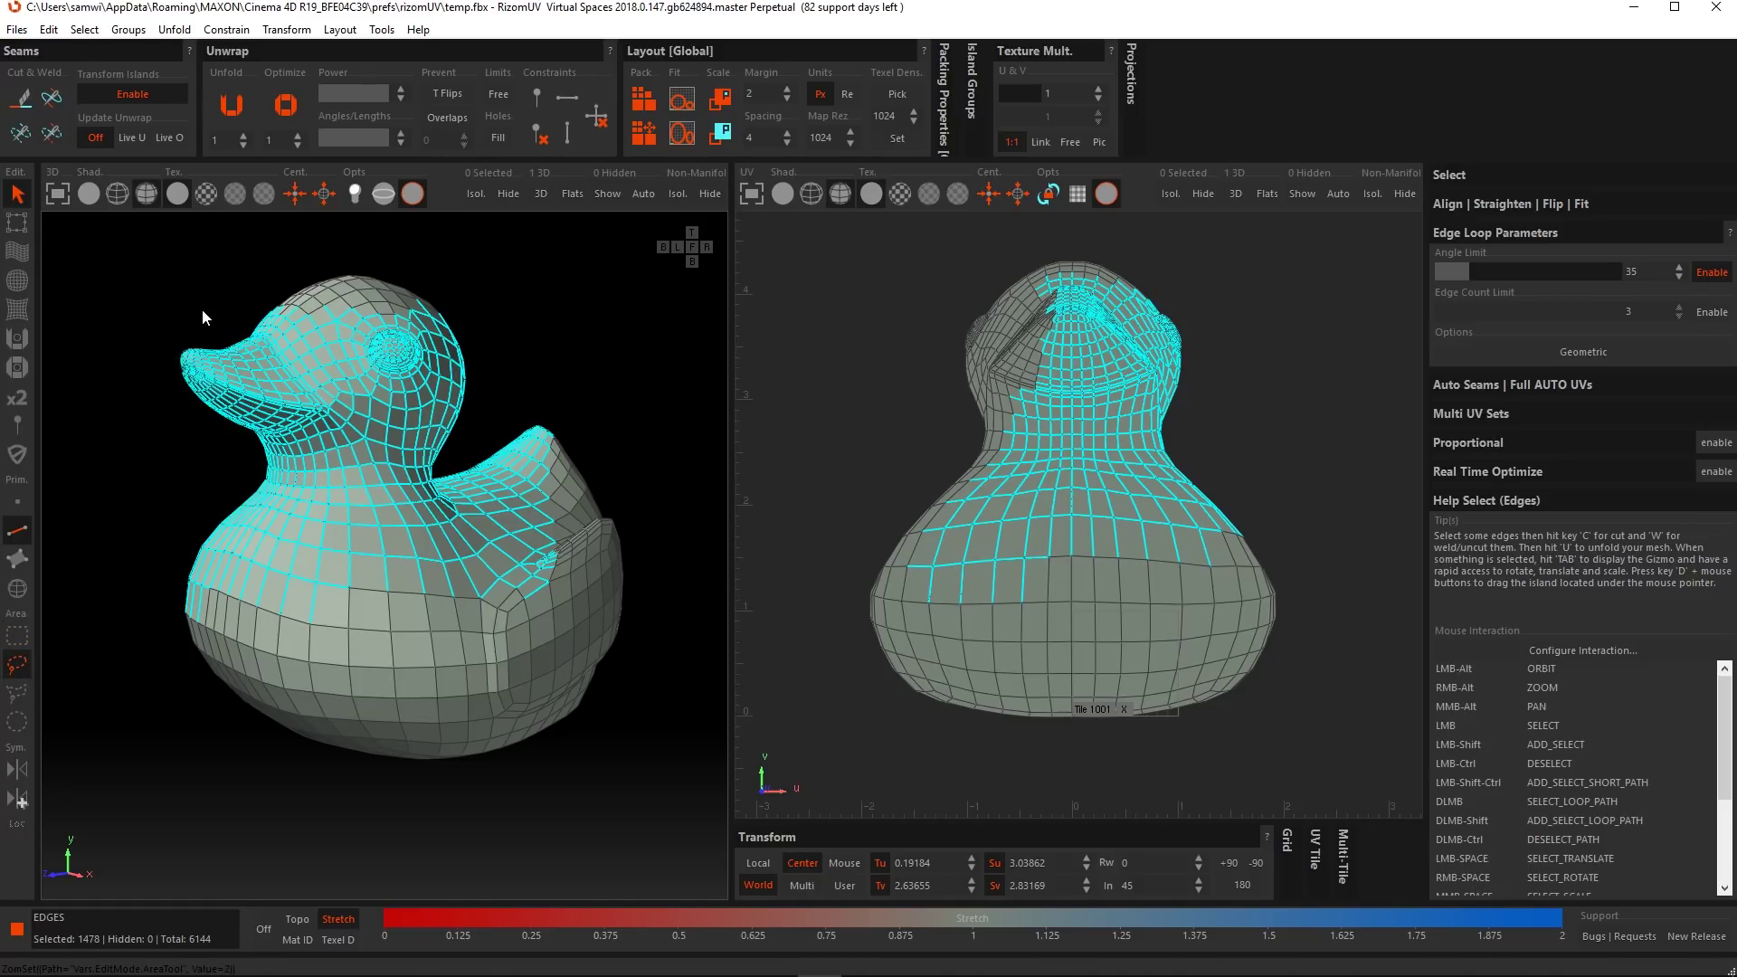
pyautogui.moveTo(219, 300)
pyautogui.mouseDown()
pyautogui.moveTo(116, 463)
pyautogui.moveTo(114, 545)
pyautogui.moveTo(130, 611)
pyautogui.moveTo(219, 699)
pyautogui.moveTo(483, 485)
pyautogui.moveTo(460, 349)
pyautogui.moveTo(364, 291)
pyautogui.mouseUp()
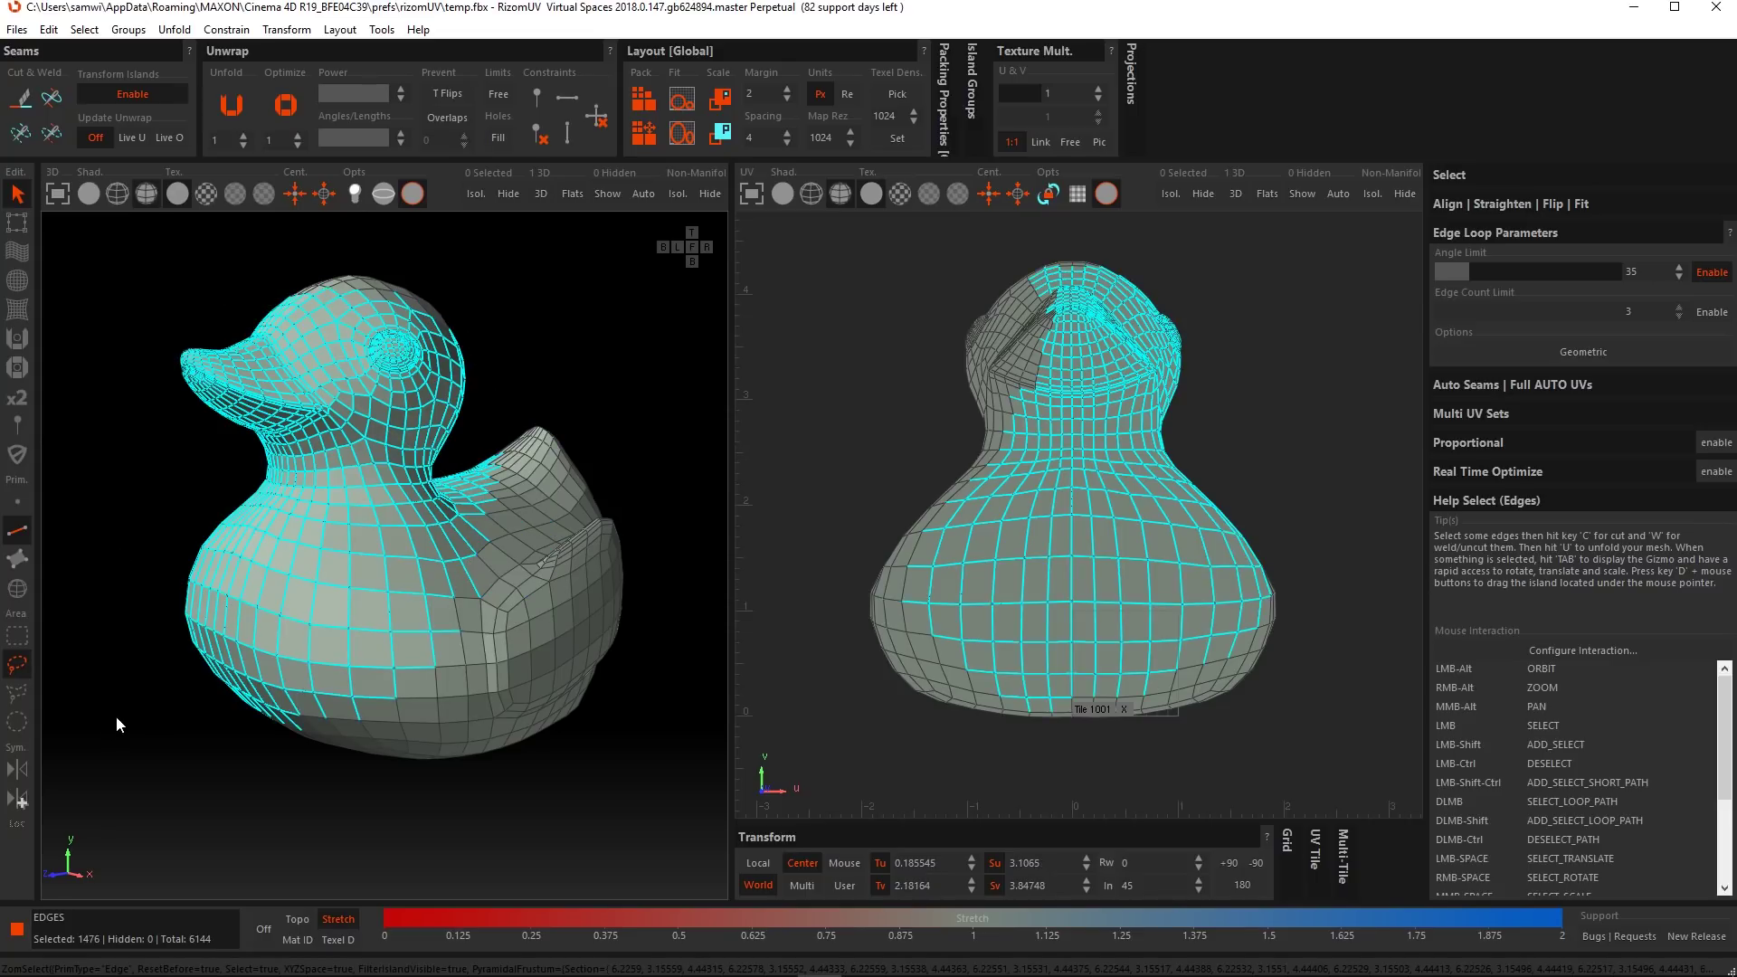
# Select the edges on the duck's front using a polygonal lasso closed at its starting point.
pyautogui.click(13, 695)
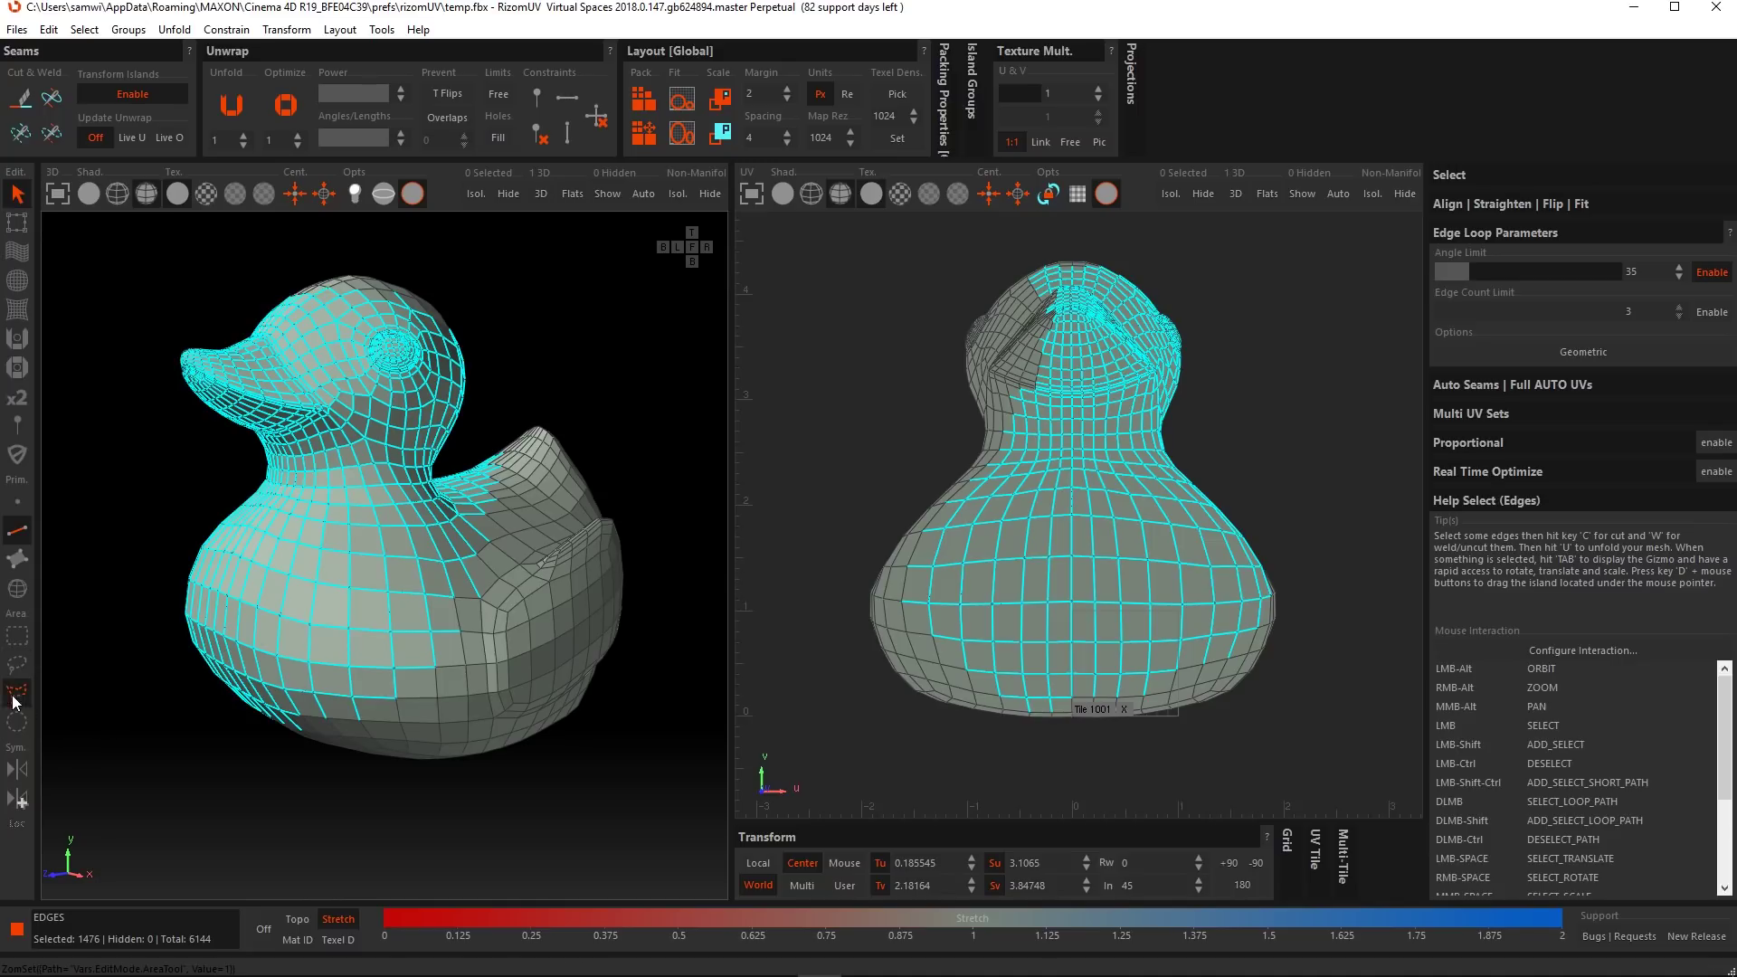
pyautogui.click(139, 312)
pyautogui.click(108, 643)
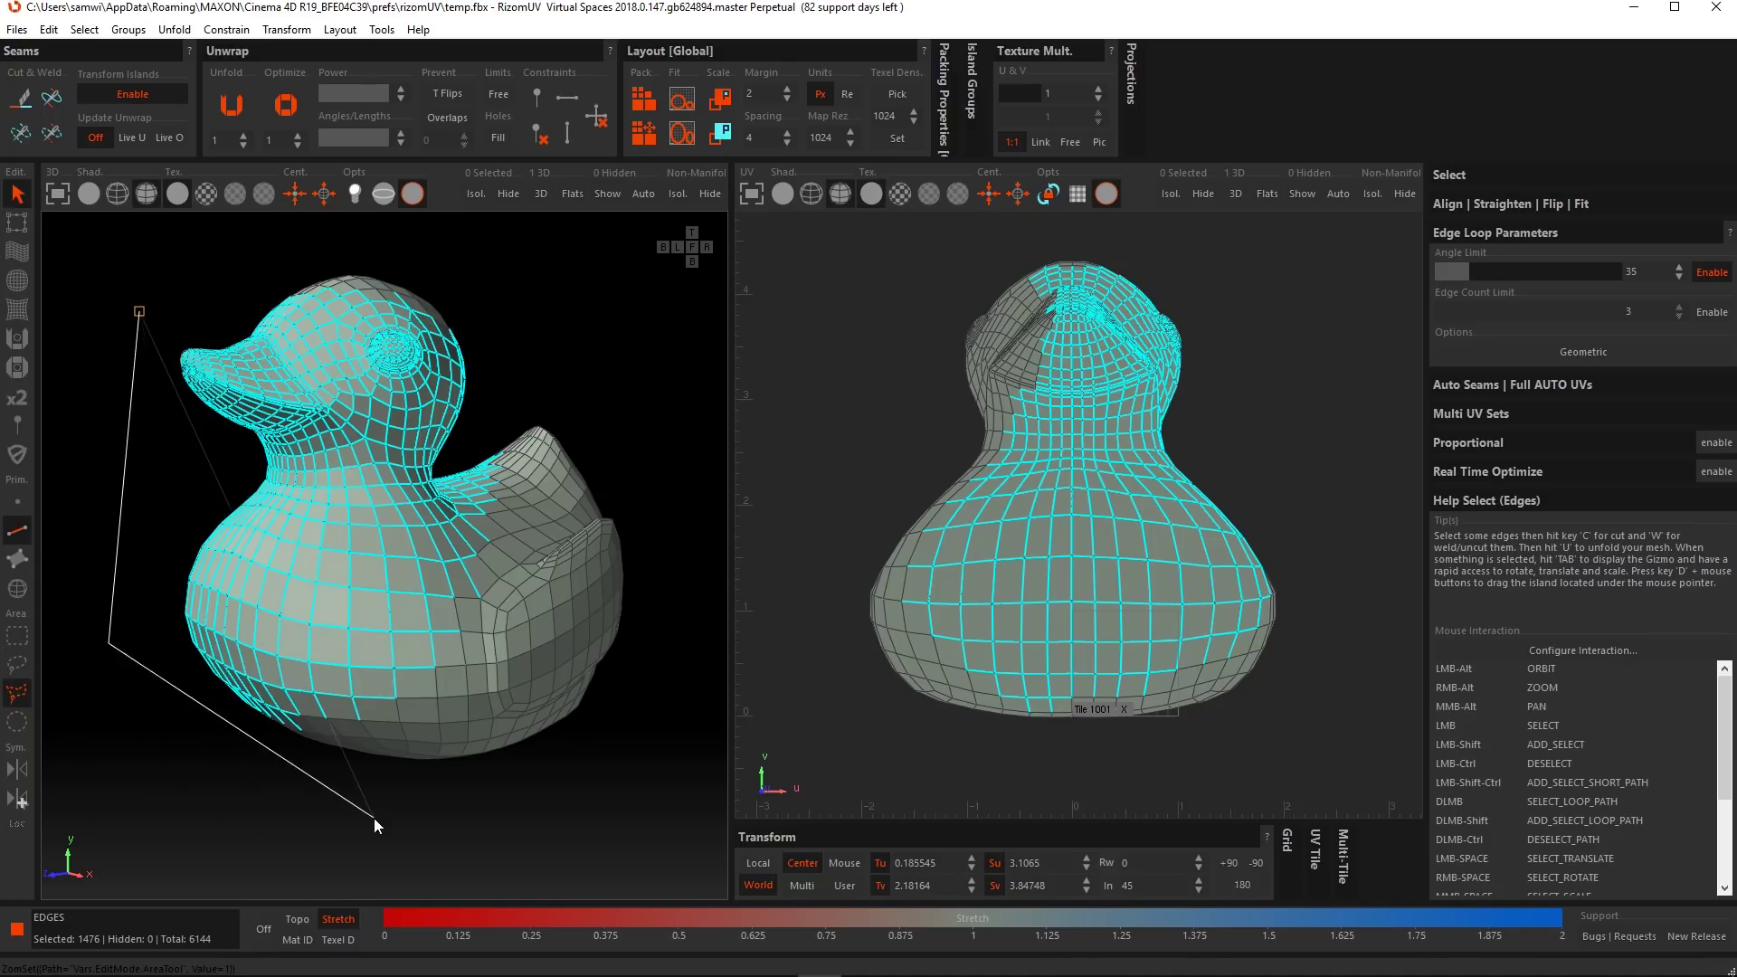
pyautogui.click(373, 819)
pyautogui.click(577, 403)
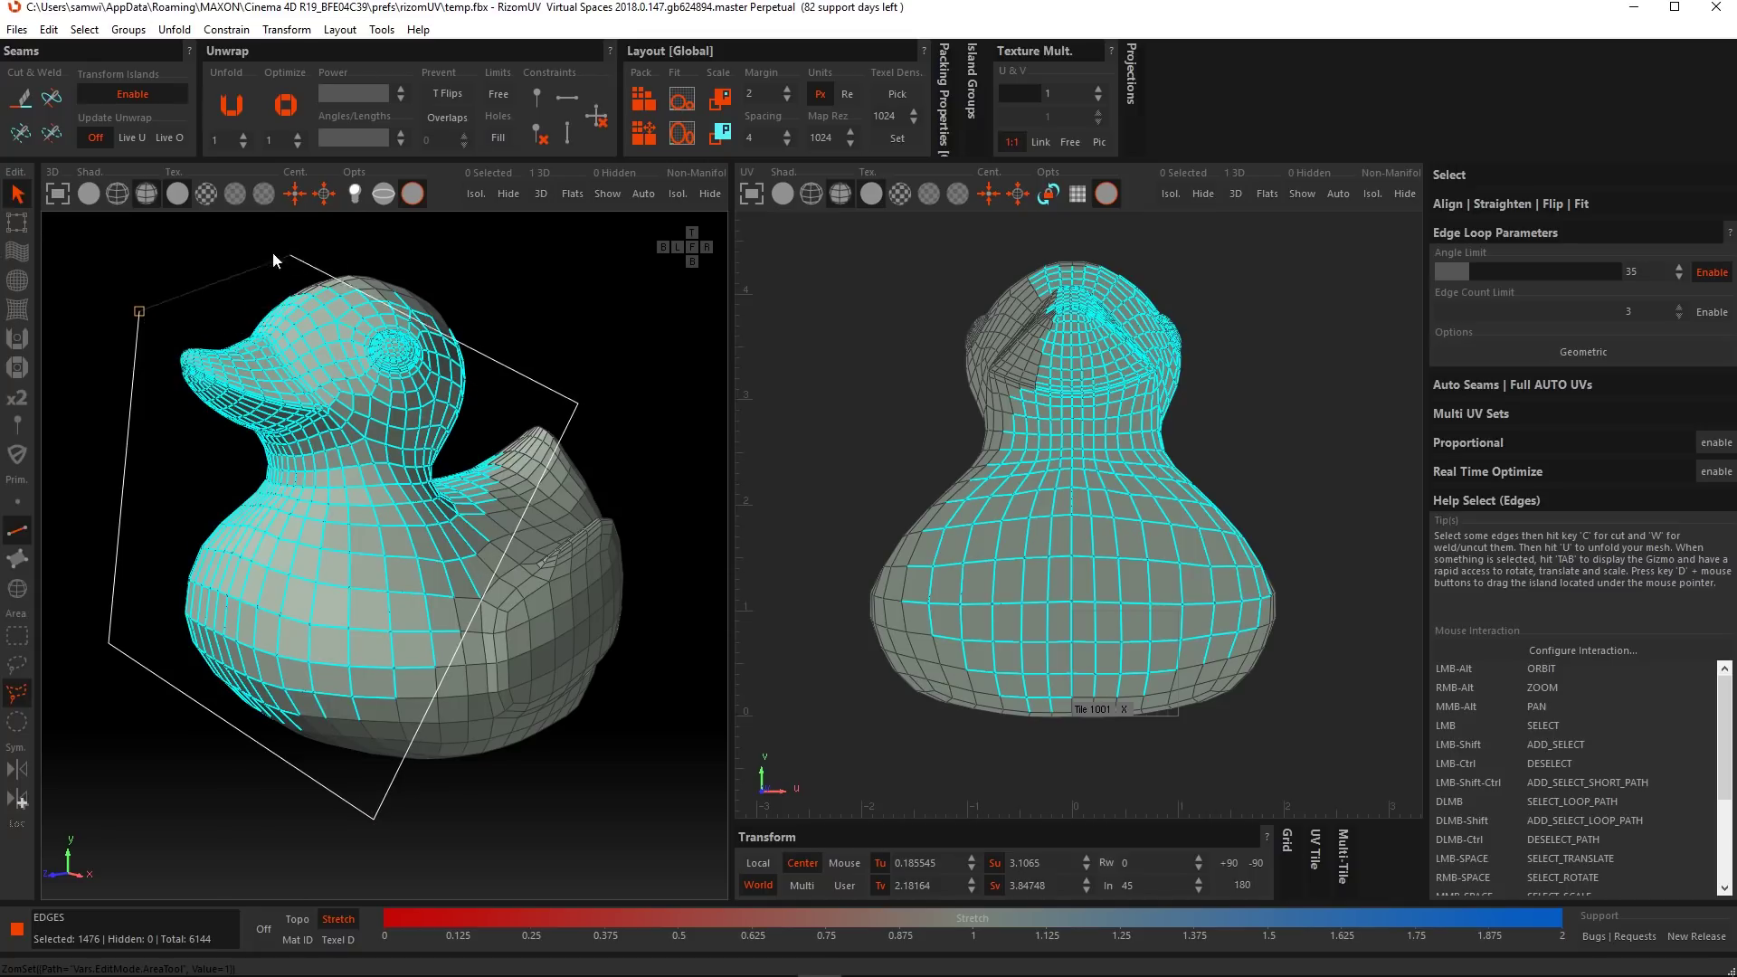
pyautogui.click(140, 311)
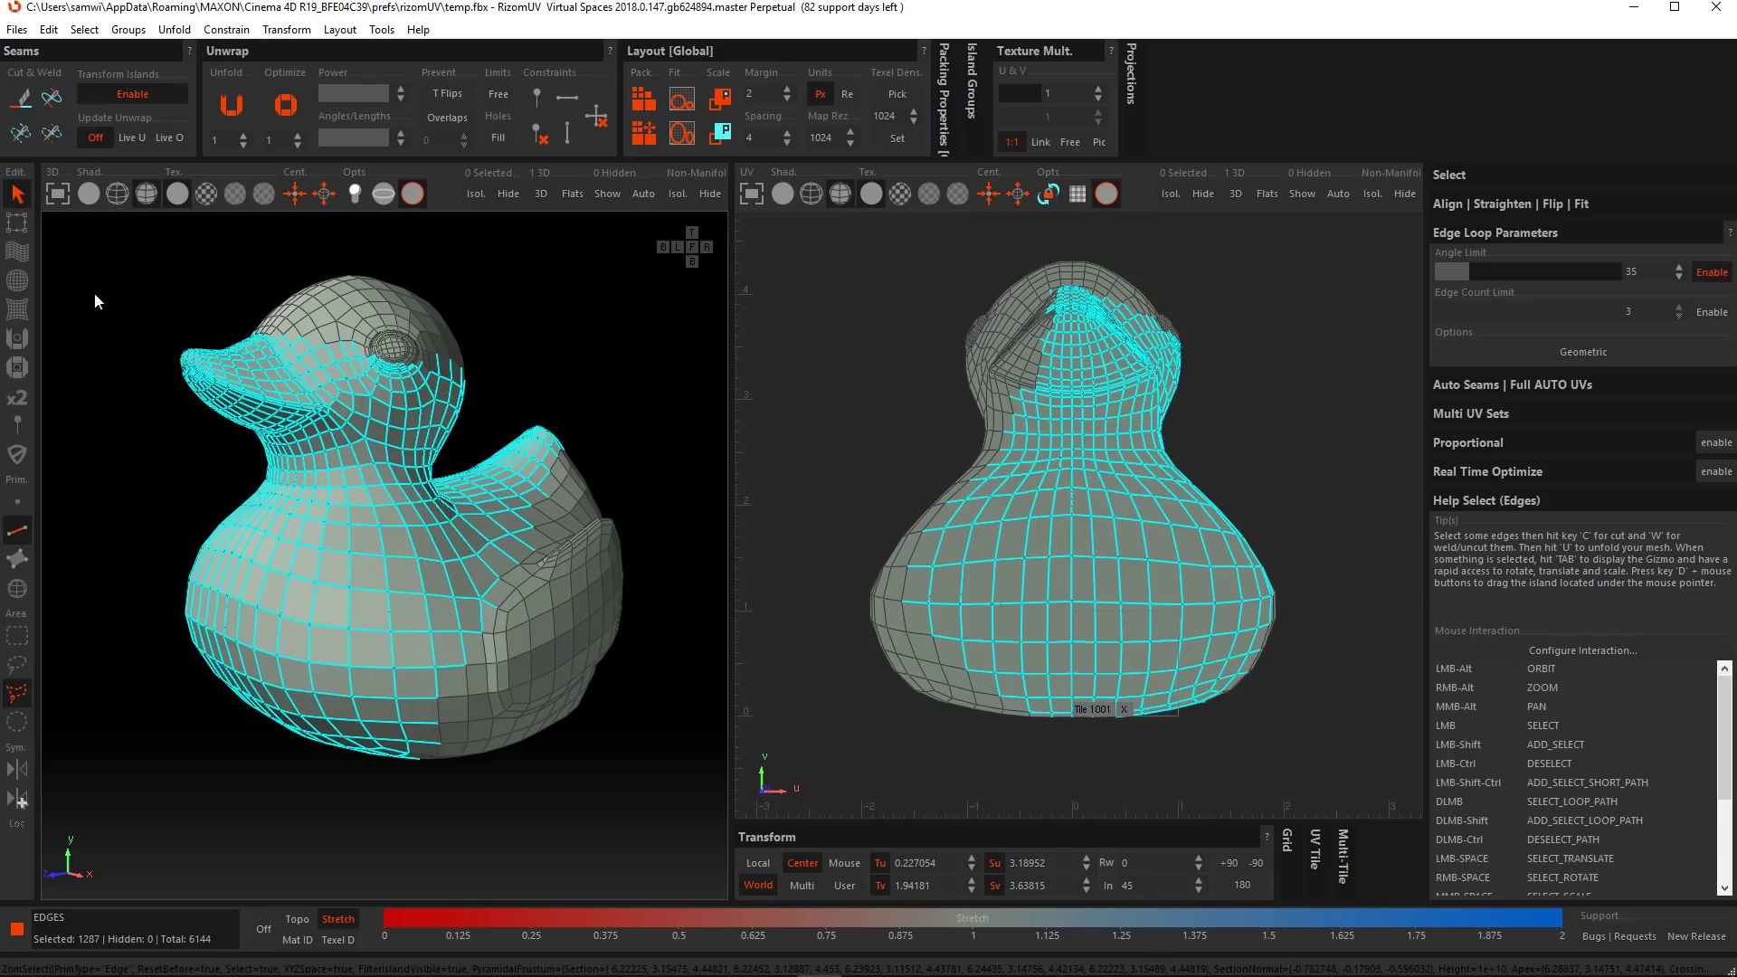
# Replace the selection with a new polygonal lasso around the duck's beak, head and front body.
pyautogui.click(143, 330)
pyautogui.click(131, 731)
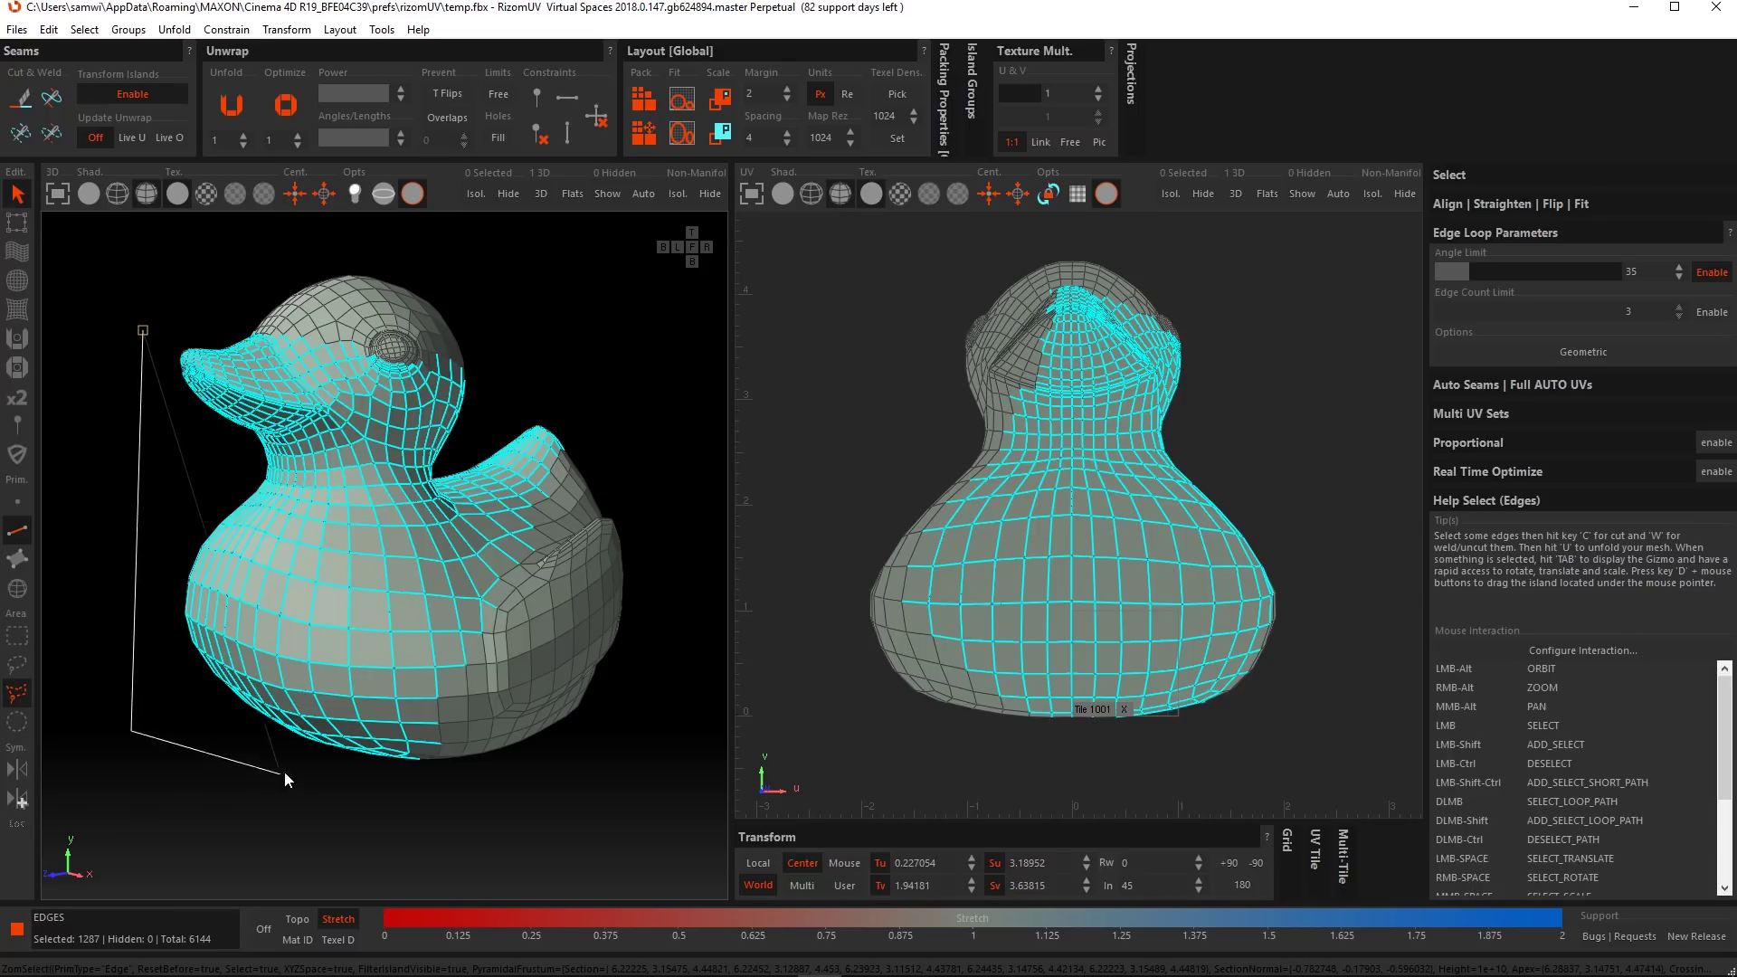
pyautogui.click(310, 793)
pyautogui.click(590, 370)
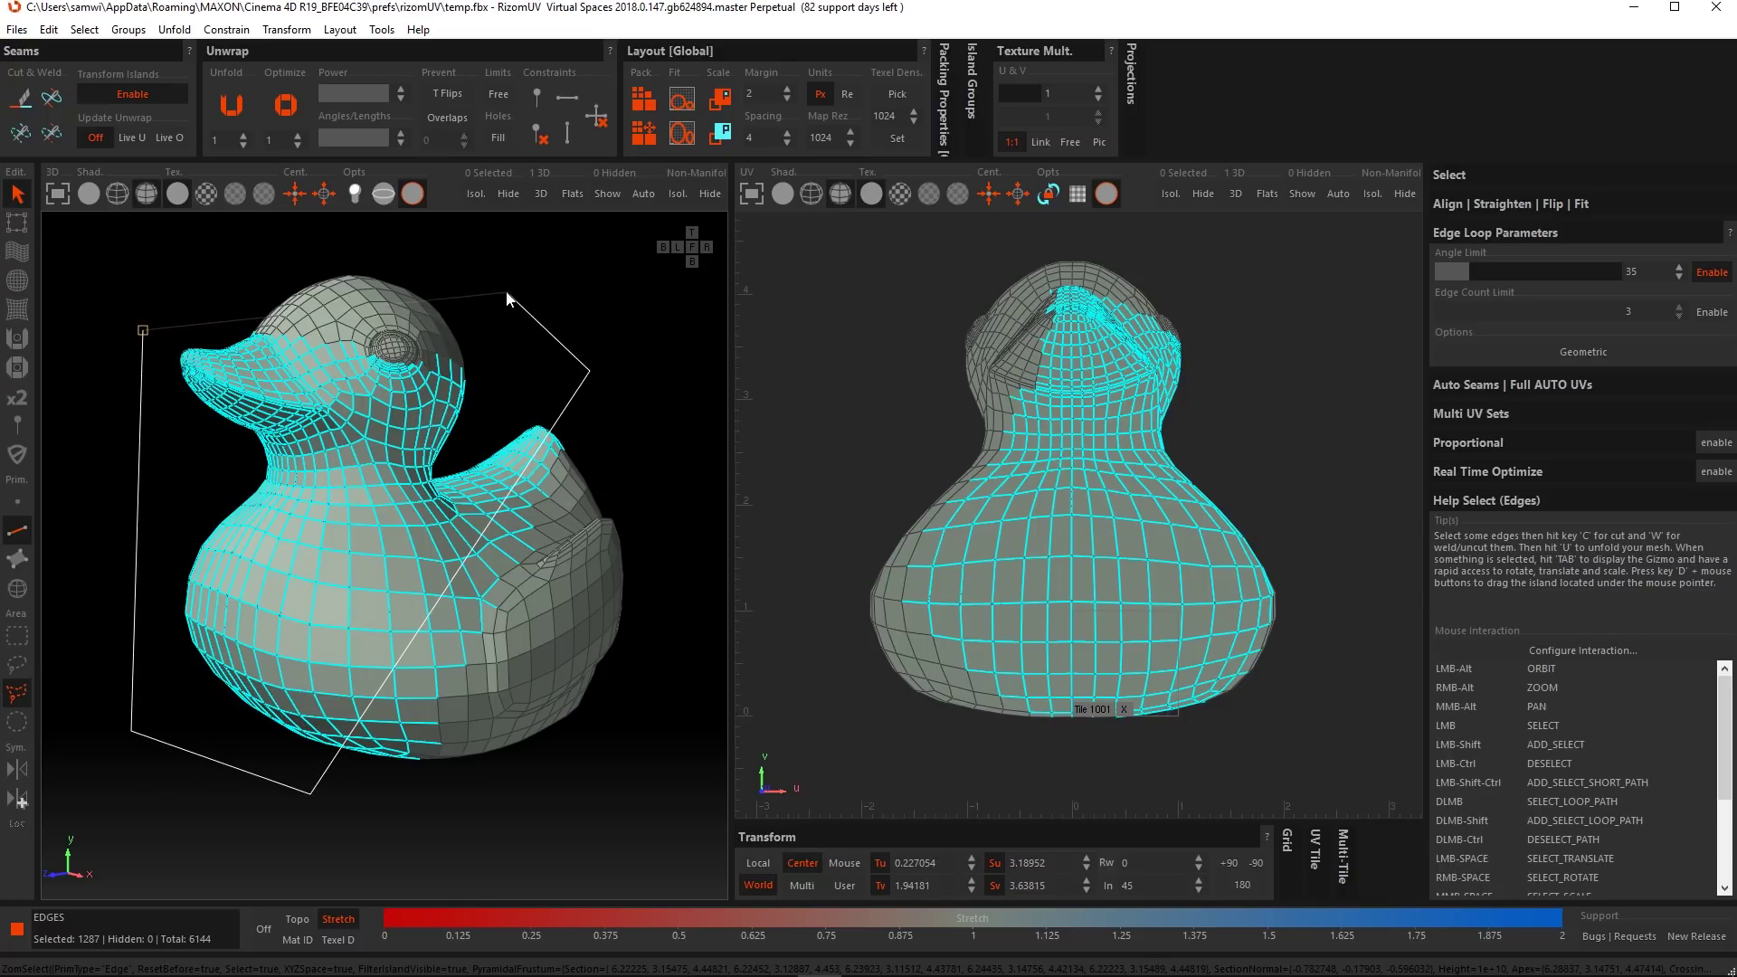
pyautogui.doubleClick(480, 269)
# Select the duck's edges with the circular area selection, and replace that with a rectangular selection from the beak across most of the body.
pyautogui.click(18, 721)
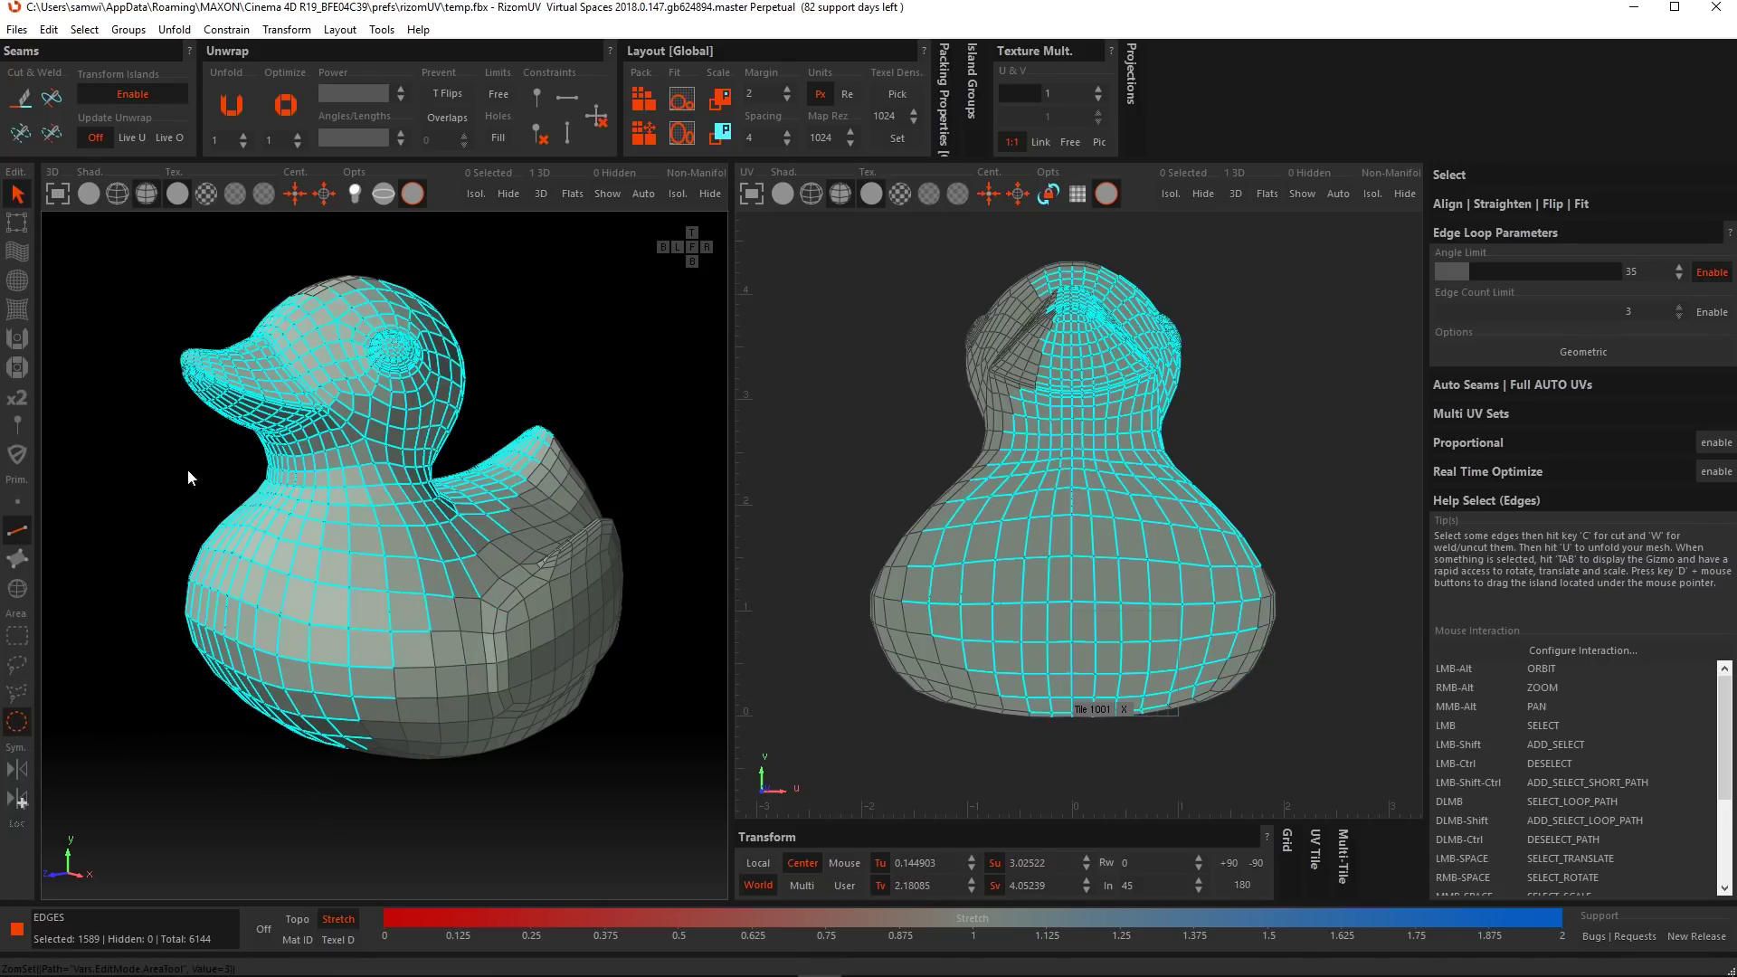
pyautogui.moveTo(364, 559); pyautogui.dragTo(535, 621)
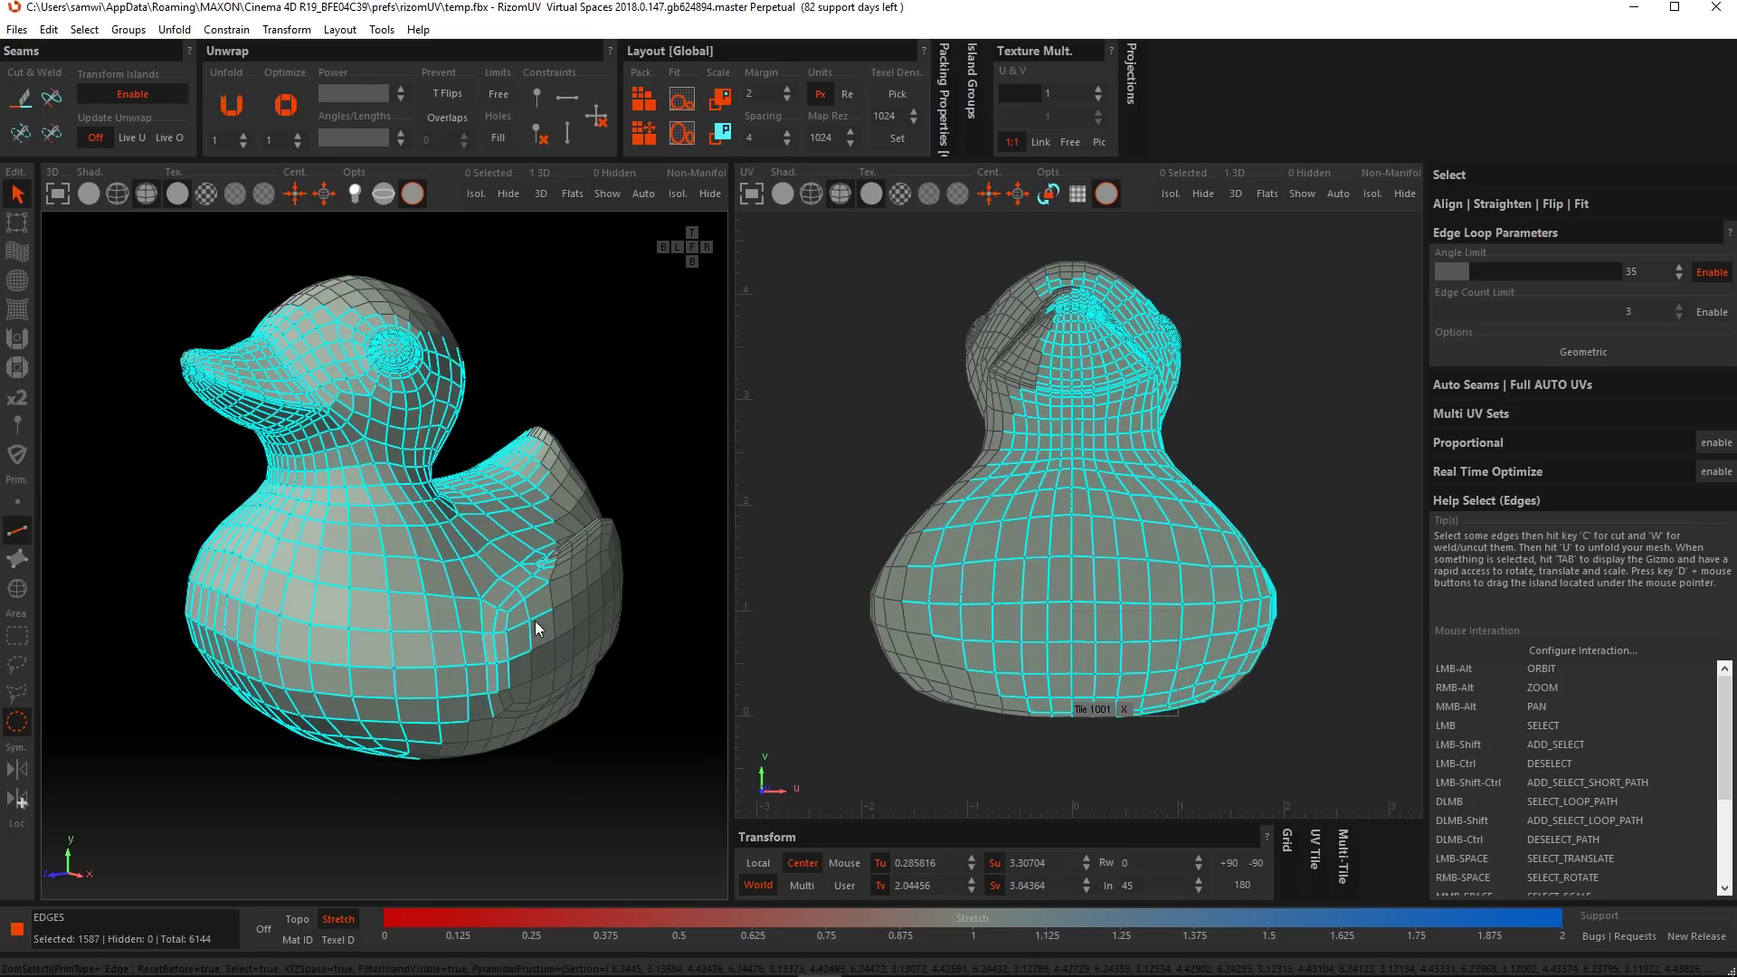
pyautogui.click(20, 638)
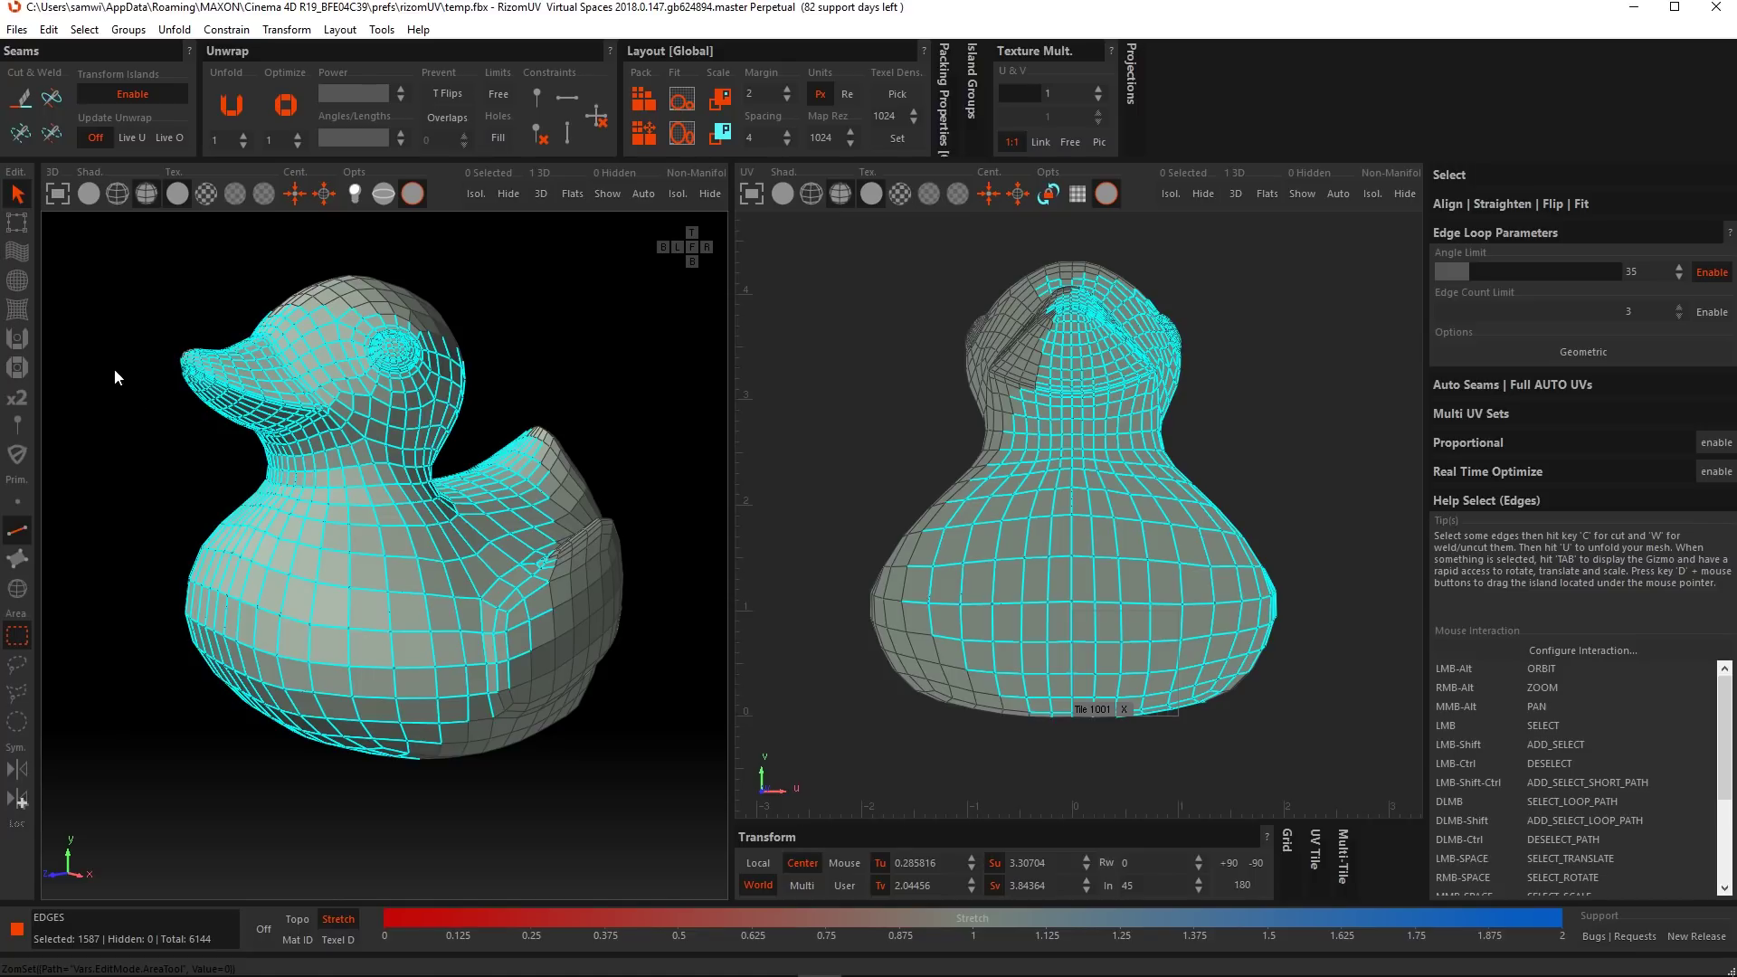
pyautogui.moveTo(138, 327); pyautogui.dragTo(599, 801)
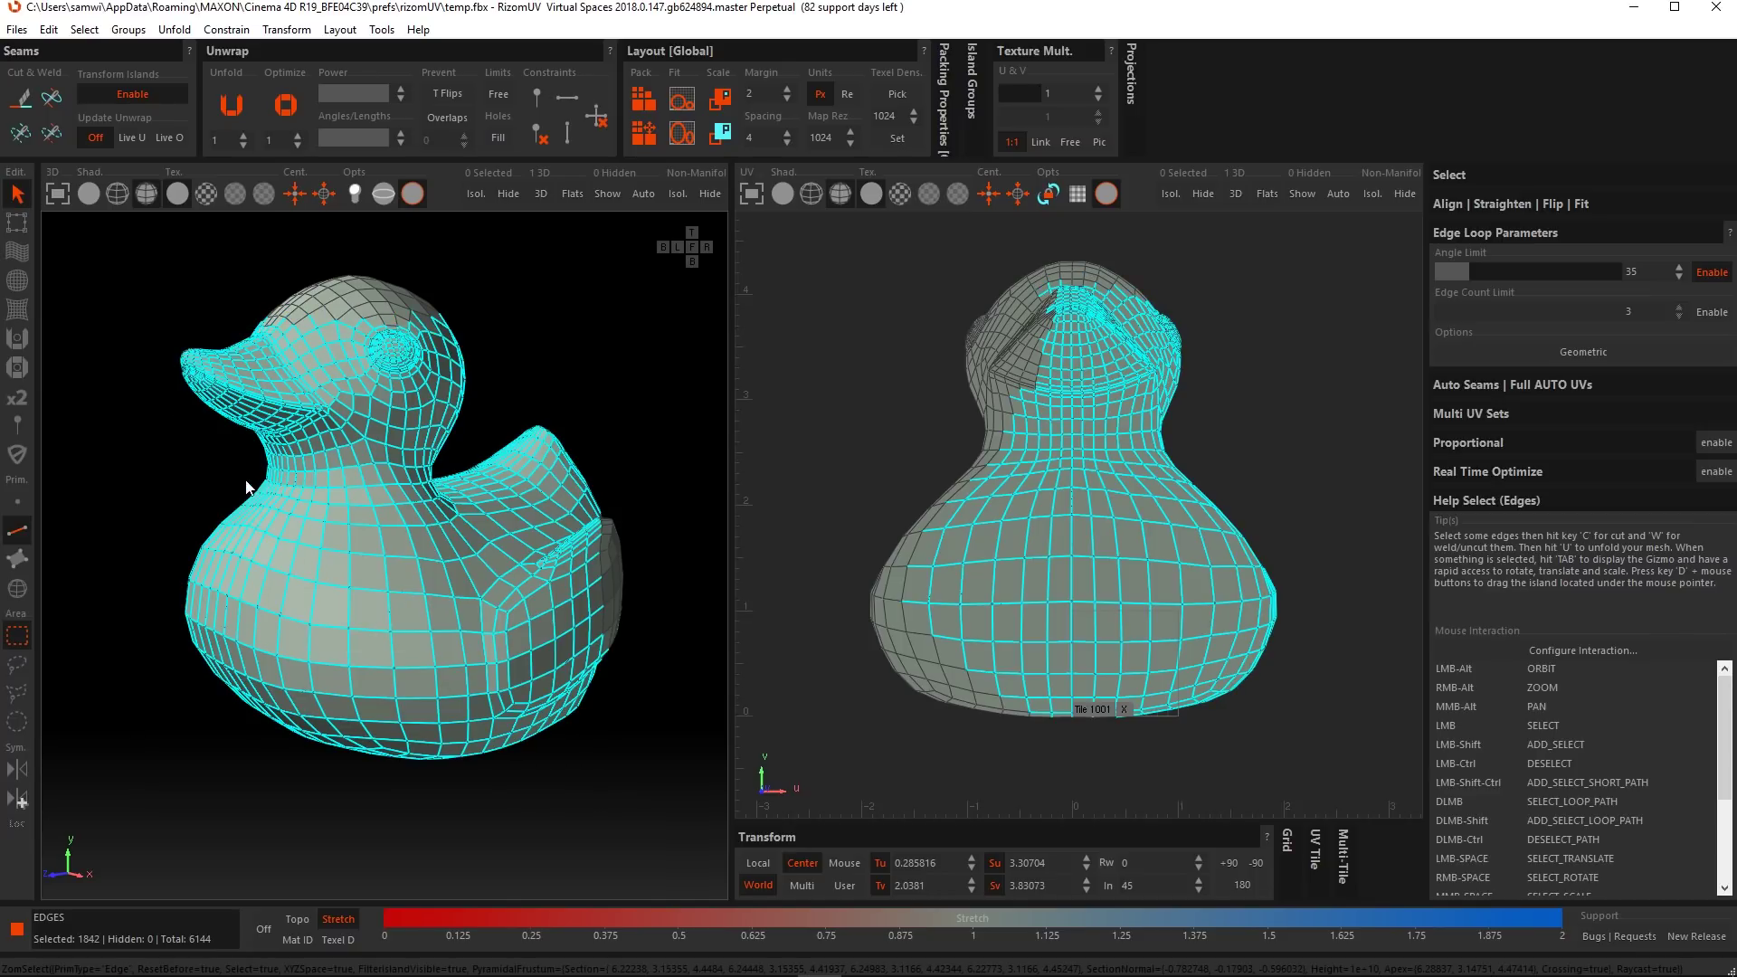
# Display the duck as wireframe in the 3D view and clear the edge selection.
pyautogui.keyDown('alt'); pyautogui.moveTo(244, 482); pyautogui.dragTo(507, 481); pyautogui.keyUp('alt')
pyautogui.keyDown('alt'); pyautogui.moveTo(506, 481); pyautogui.dragTo(404, 576, button='right'); pyautogui.keyUp('alt')
pyautogui.moveTo(404, 575)
pyautogui.keyDown('alt'); pyautogui.mouseDown()
pyautogui.moveTo(388, 601)
pyautogui.moveTo(344, 609)
pyautogui.moveTo(485, 436)
pyautogui.moveTo(496, 578)
pyautogui.moveTo(362, 621)
pyautogui.moveTo(58, 604)
pyautogui.moveTo(434, 478)
pyautogui.moveTo(421, 563)
pyautogui.moveTo(438, 566)
pyautogui.mouseUp(); pyautogui.keyUp('alt')
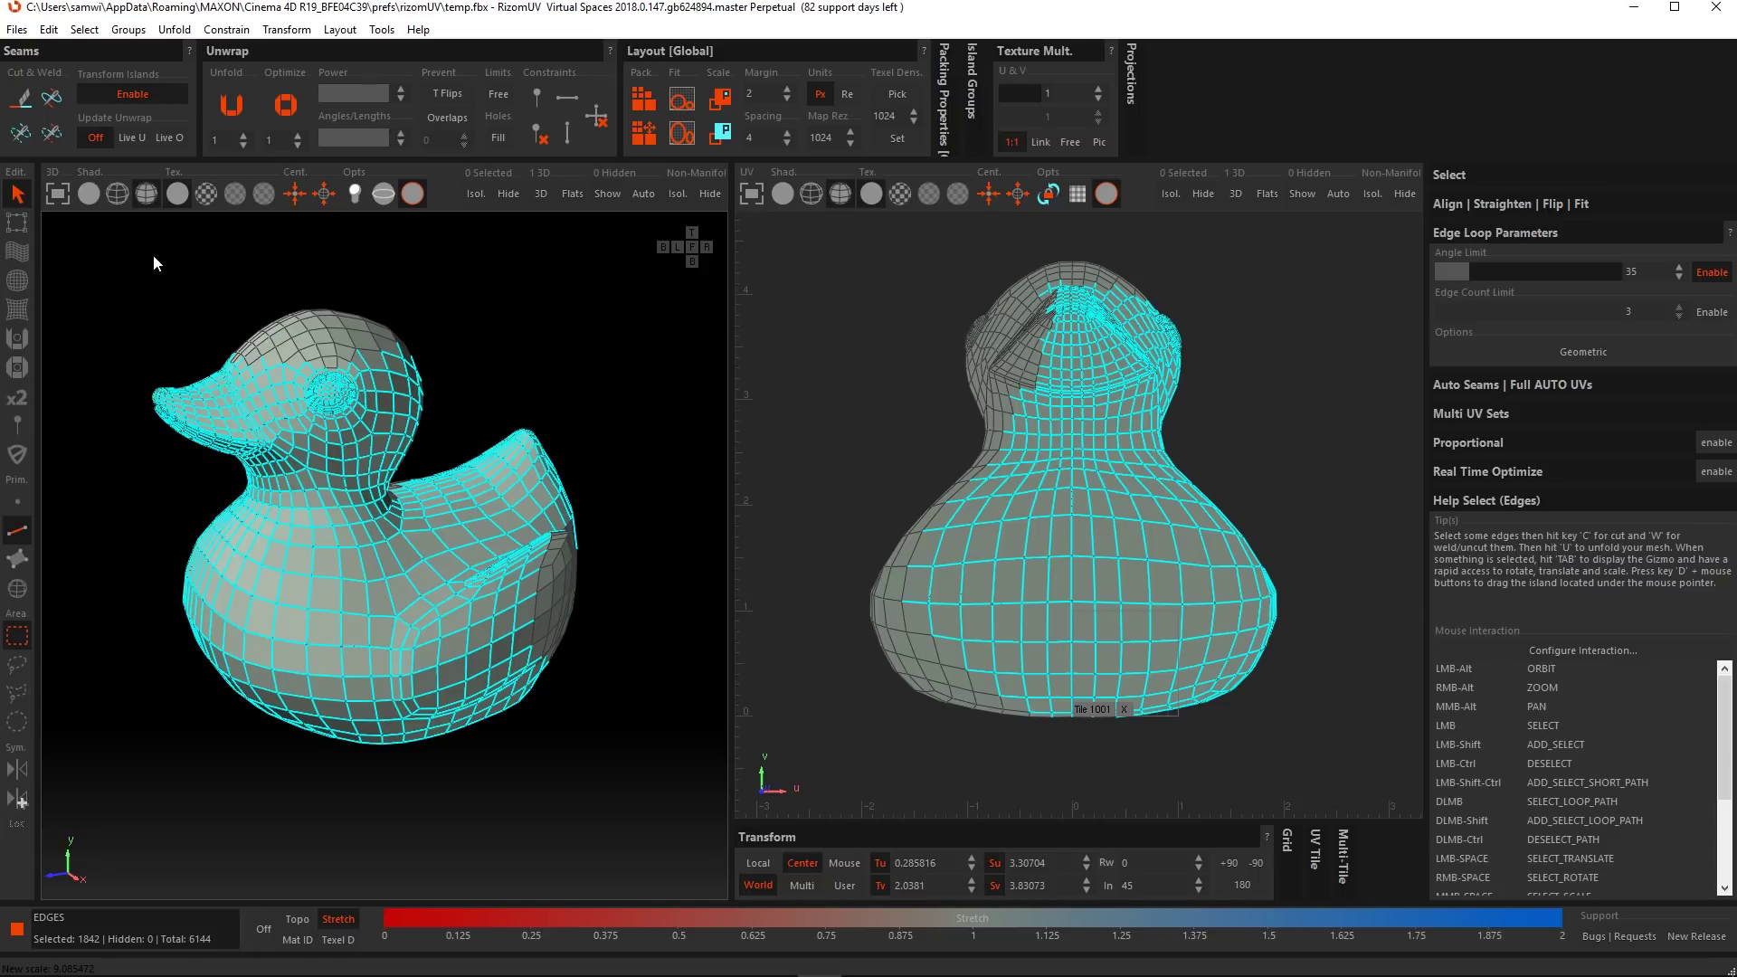
pyautogui.click(117, 193)
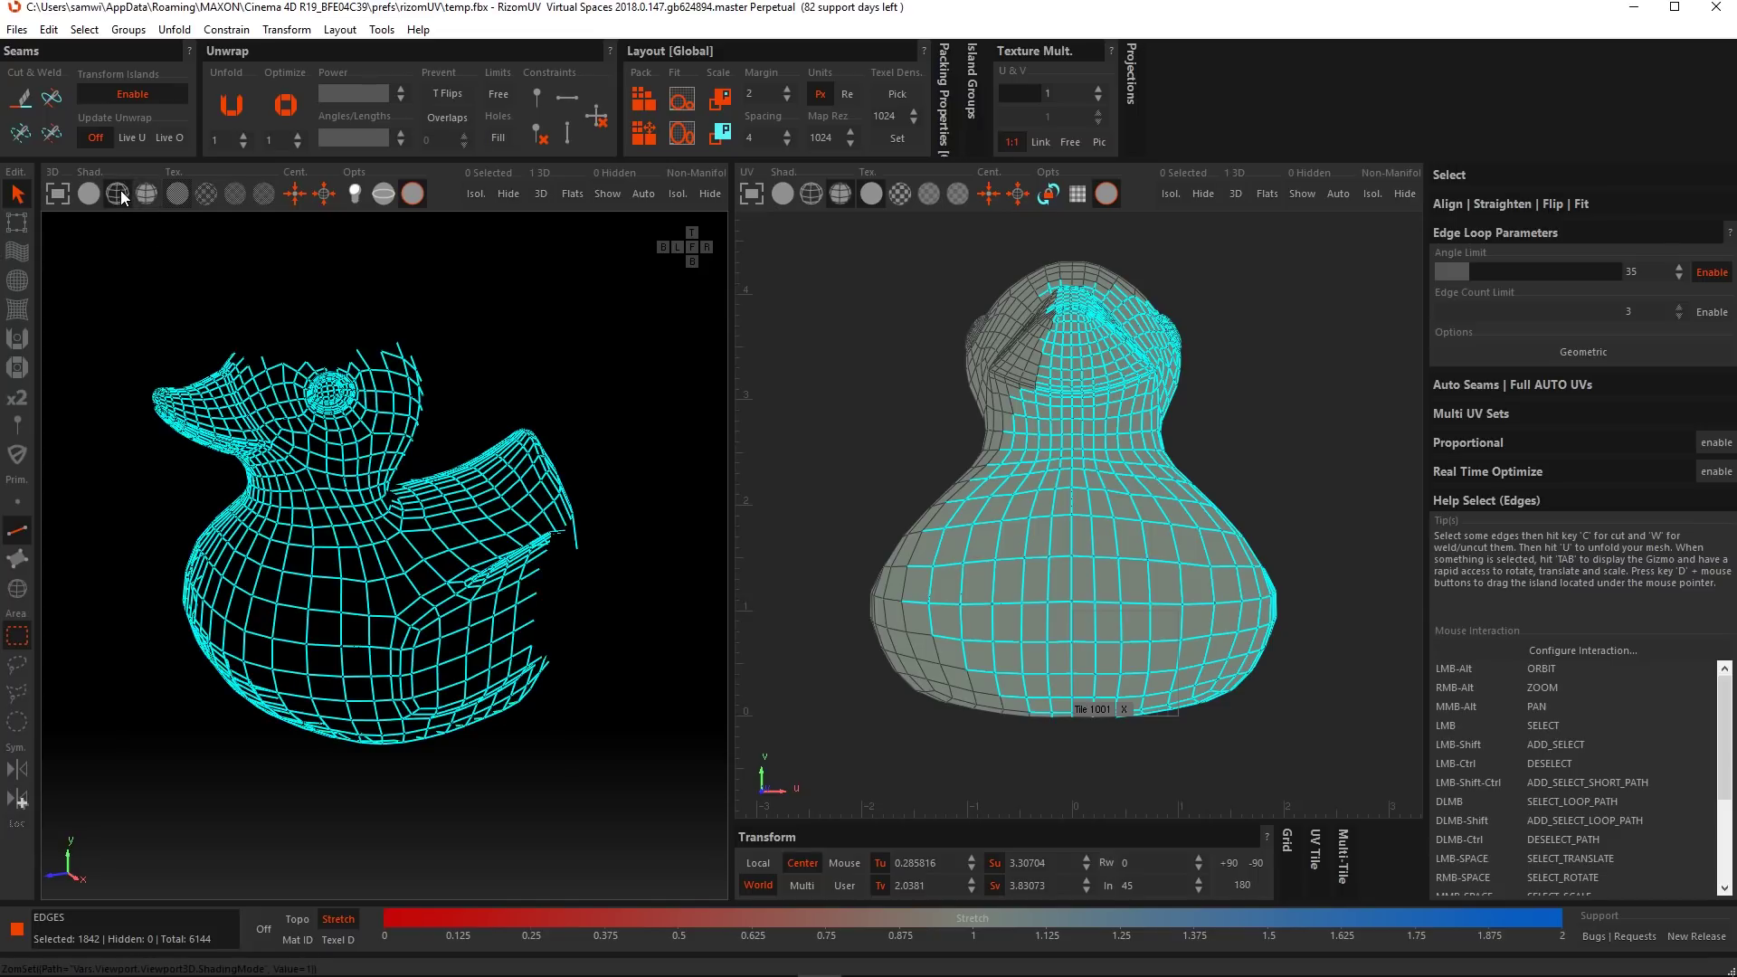
pyautogui.click(628, 479)
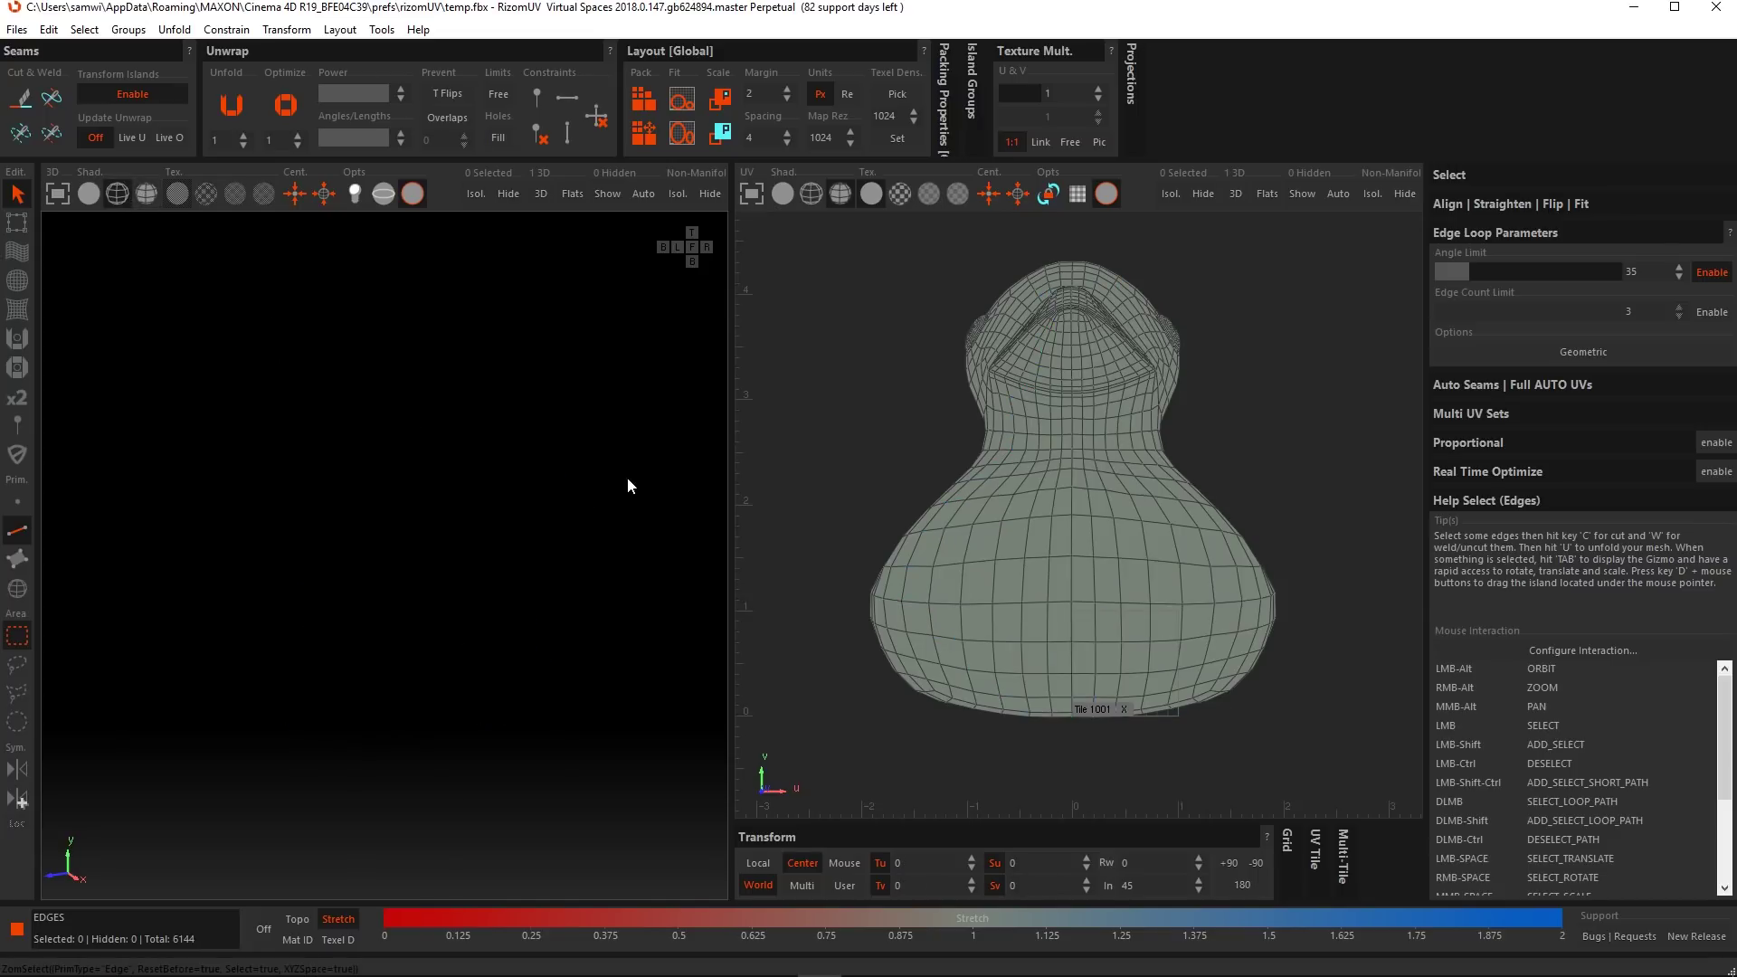
# Set the preferences' 3D Background Up Part colour to a light grey, rgb(149, 149, 149).
pyautogui.moveTo(436, 595)
pyautogui.keyDown('alt'); pyautogui.mouseDown()
pyautogui.moveTo(447, 509)
pyautogui.moveTo(440, 574)
pyautogui.mouseUp(); pyautogui.keyUp('alt')
pyautogui.click(49, 29)
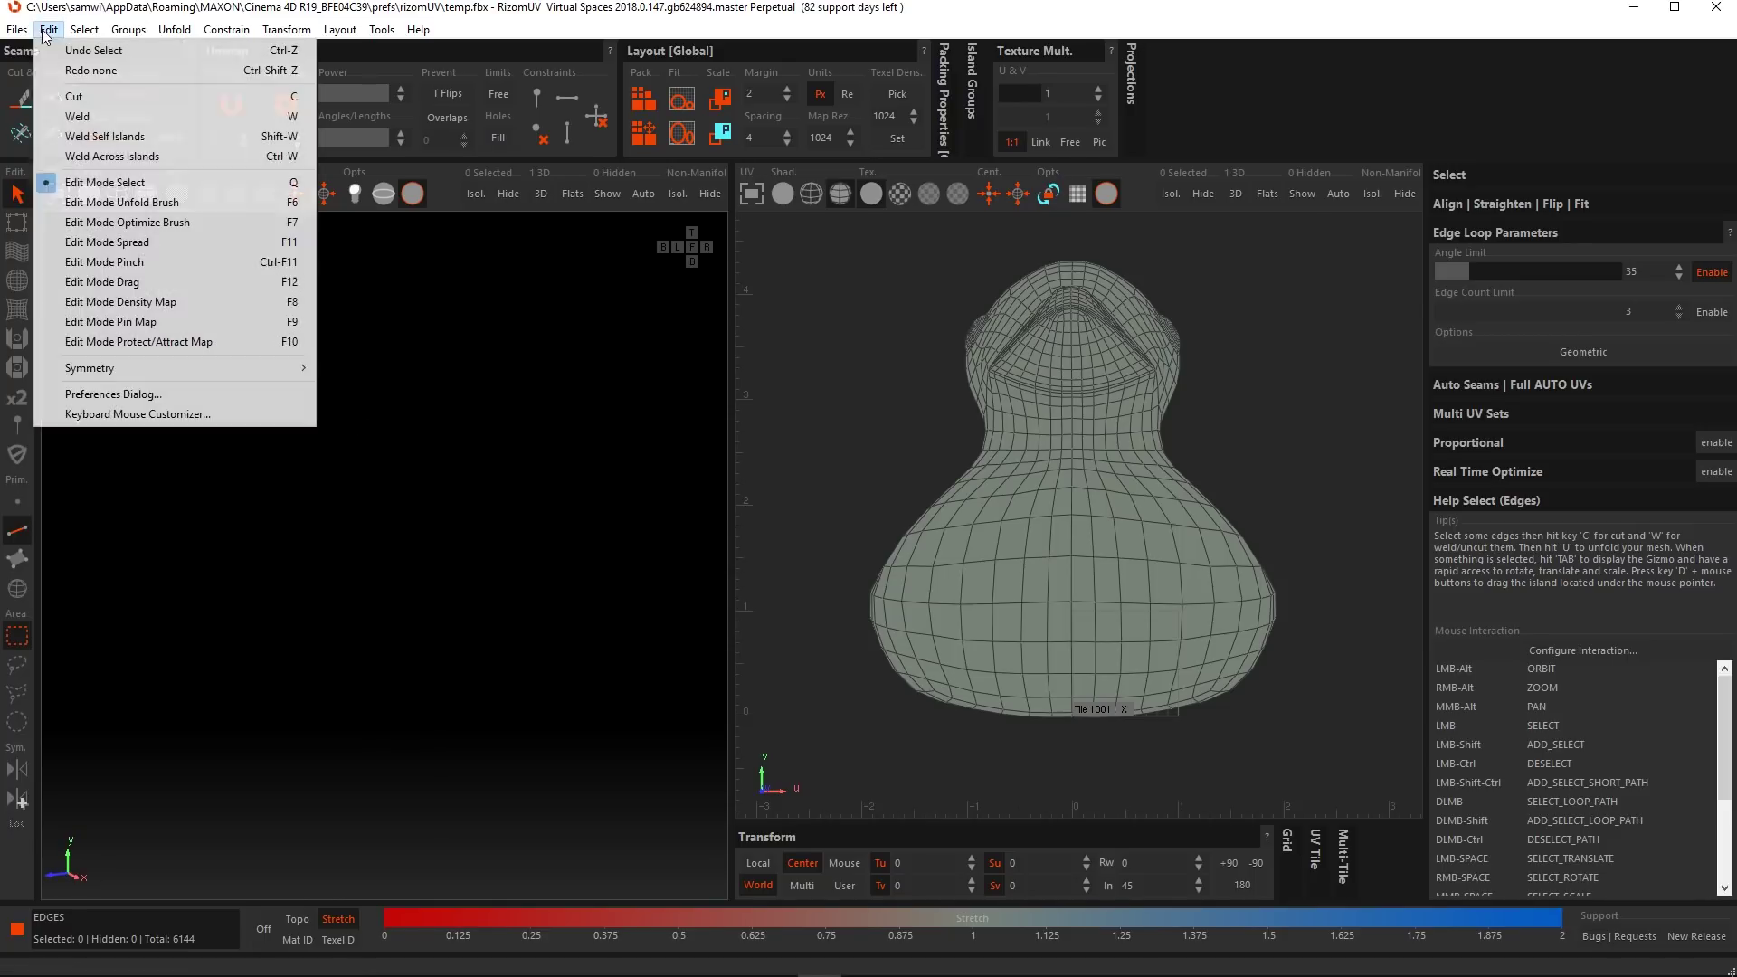
pyautogui.click(138, 395)
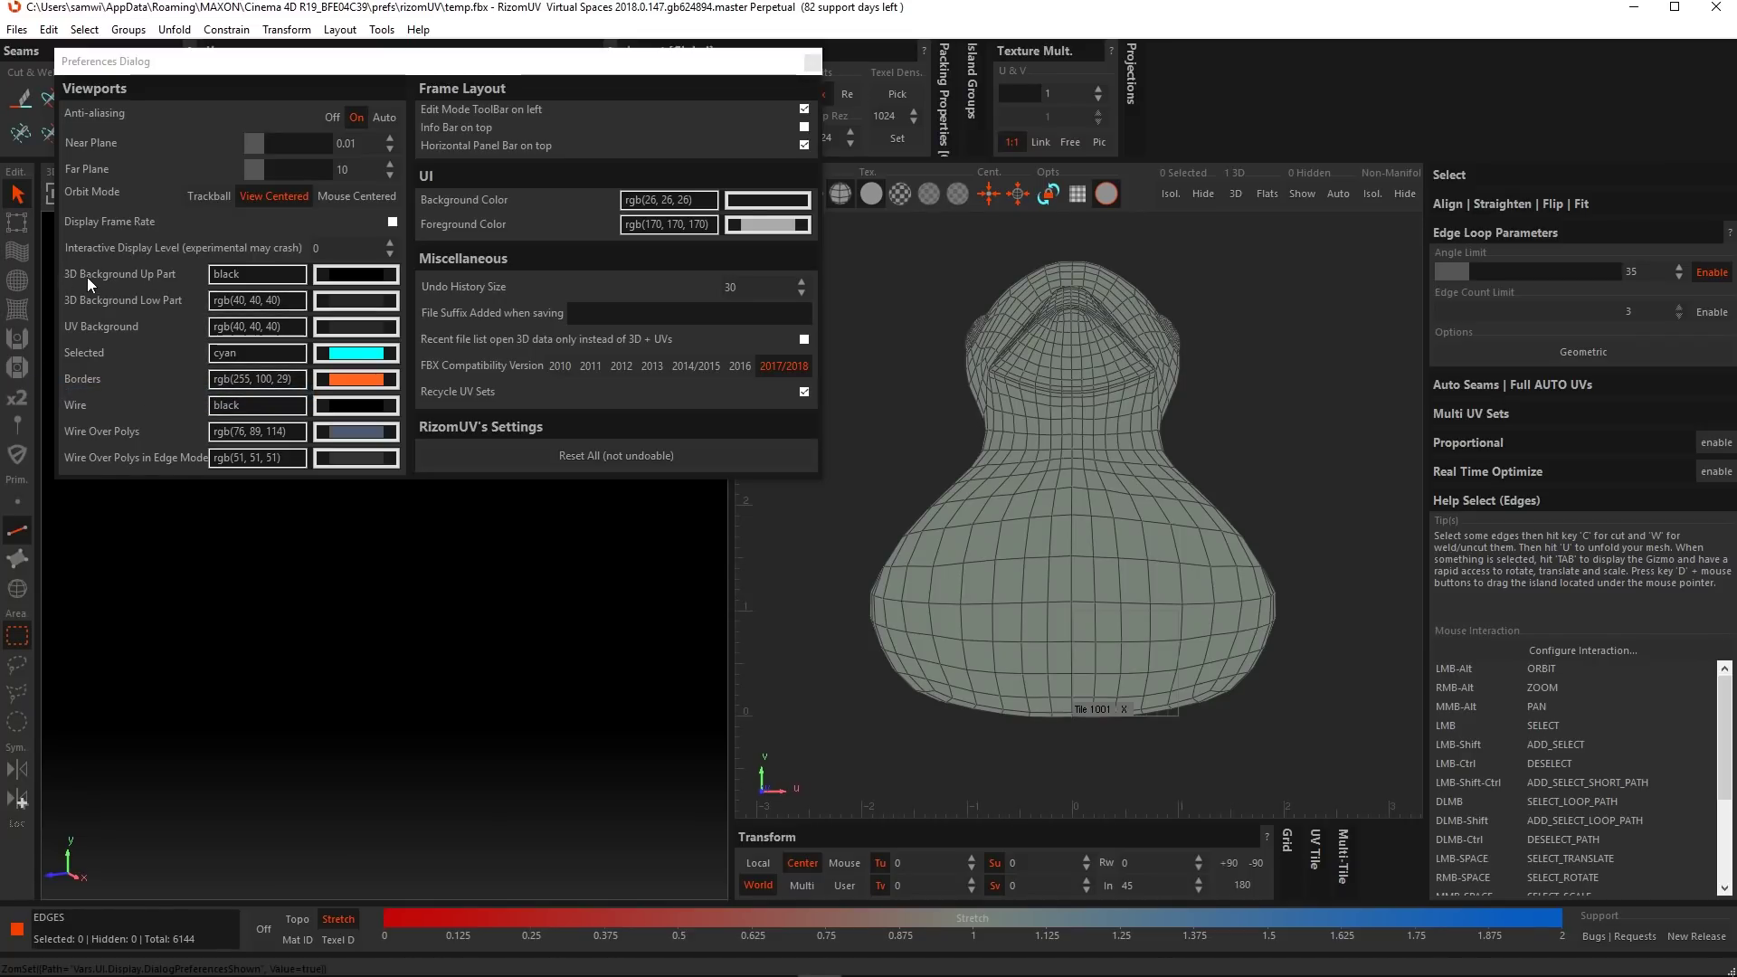
pyautogui.click(357, 273)
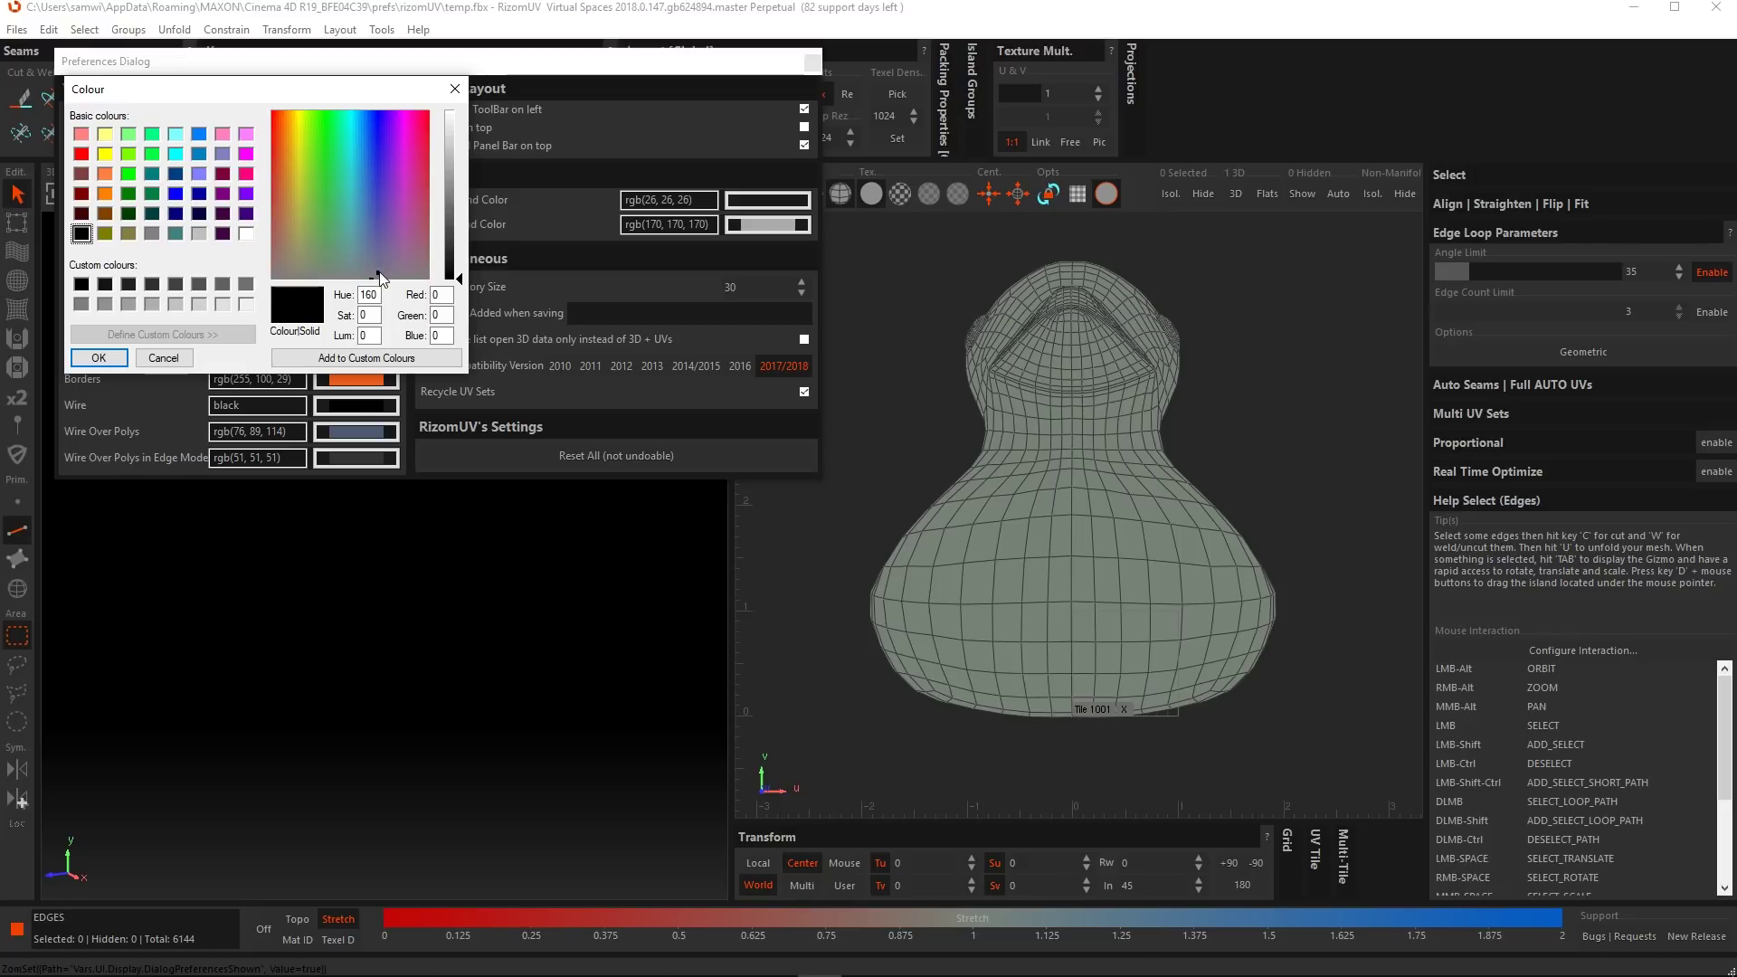
pyautogui.moveTo(461, 283); pyautogui.dragTo(463, 185)
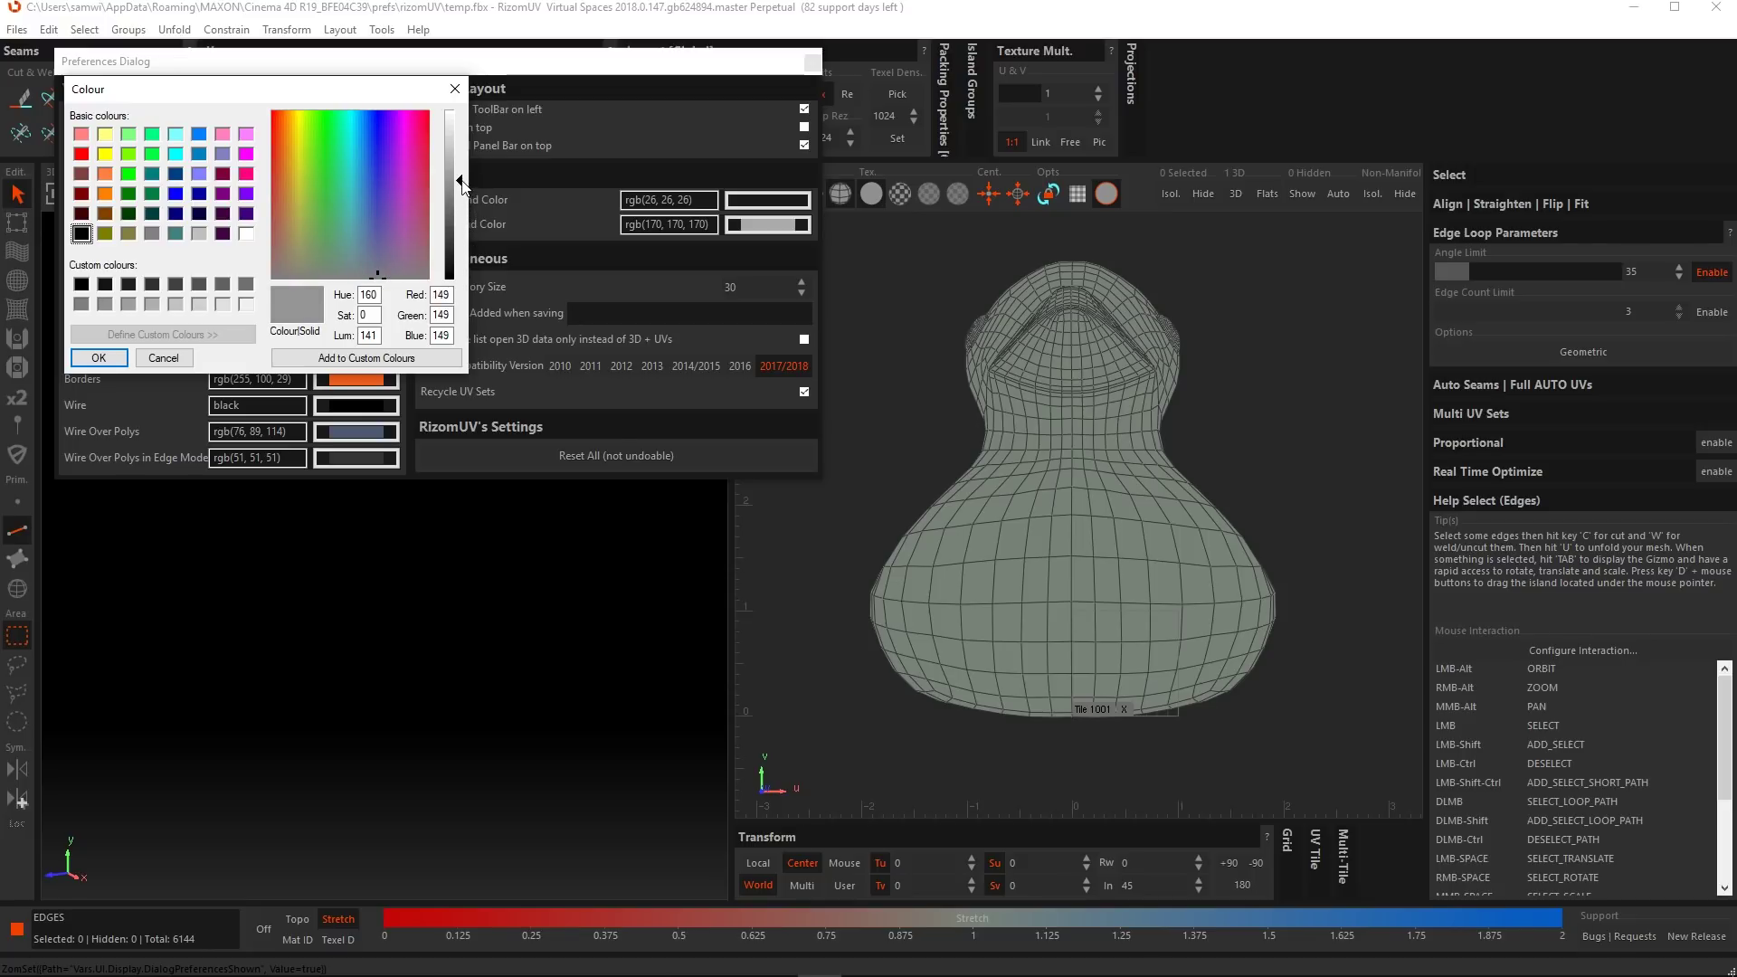
pyautogui.click(95, 357)
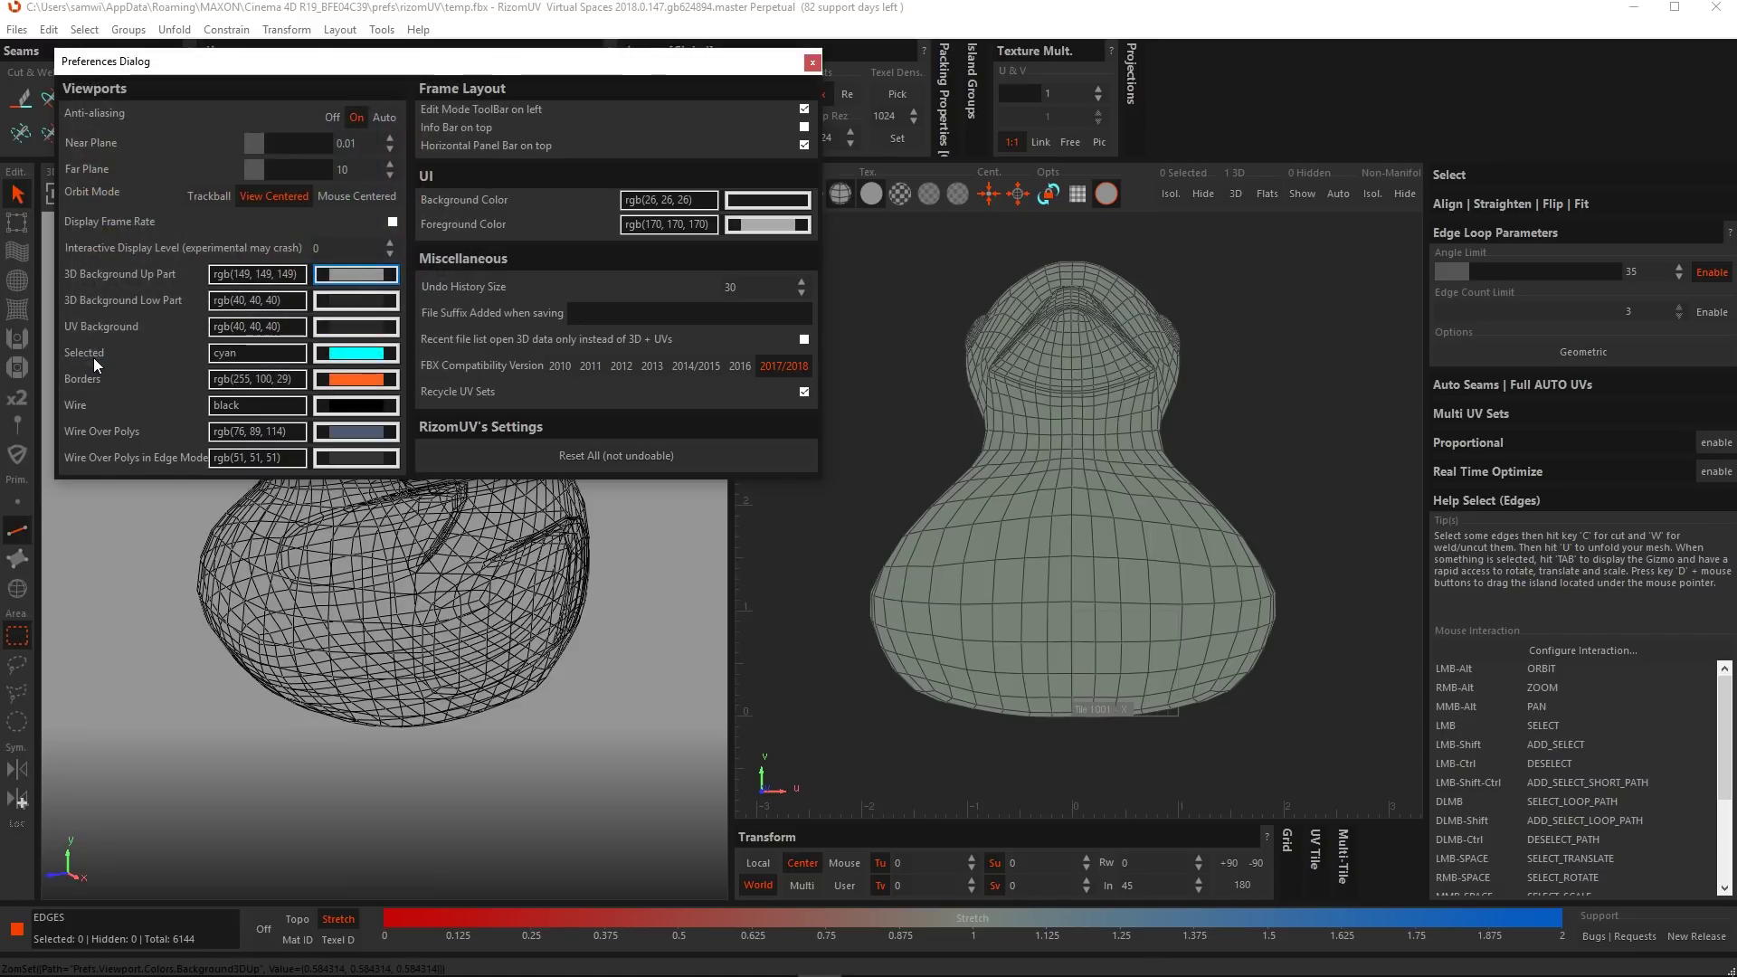
# Reset all RizomUV settings and set the 3D Background Up Part colour to rgb(114, 114, 114).
pyautogui.moveTo(669, 65); pyautogui.dragTo(1226, 206)
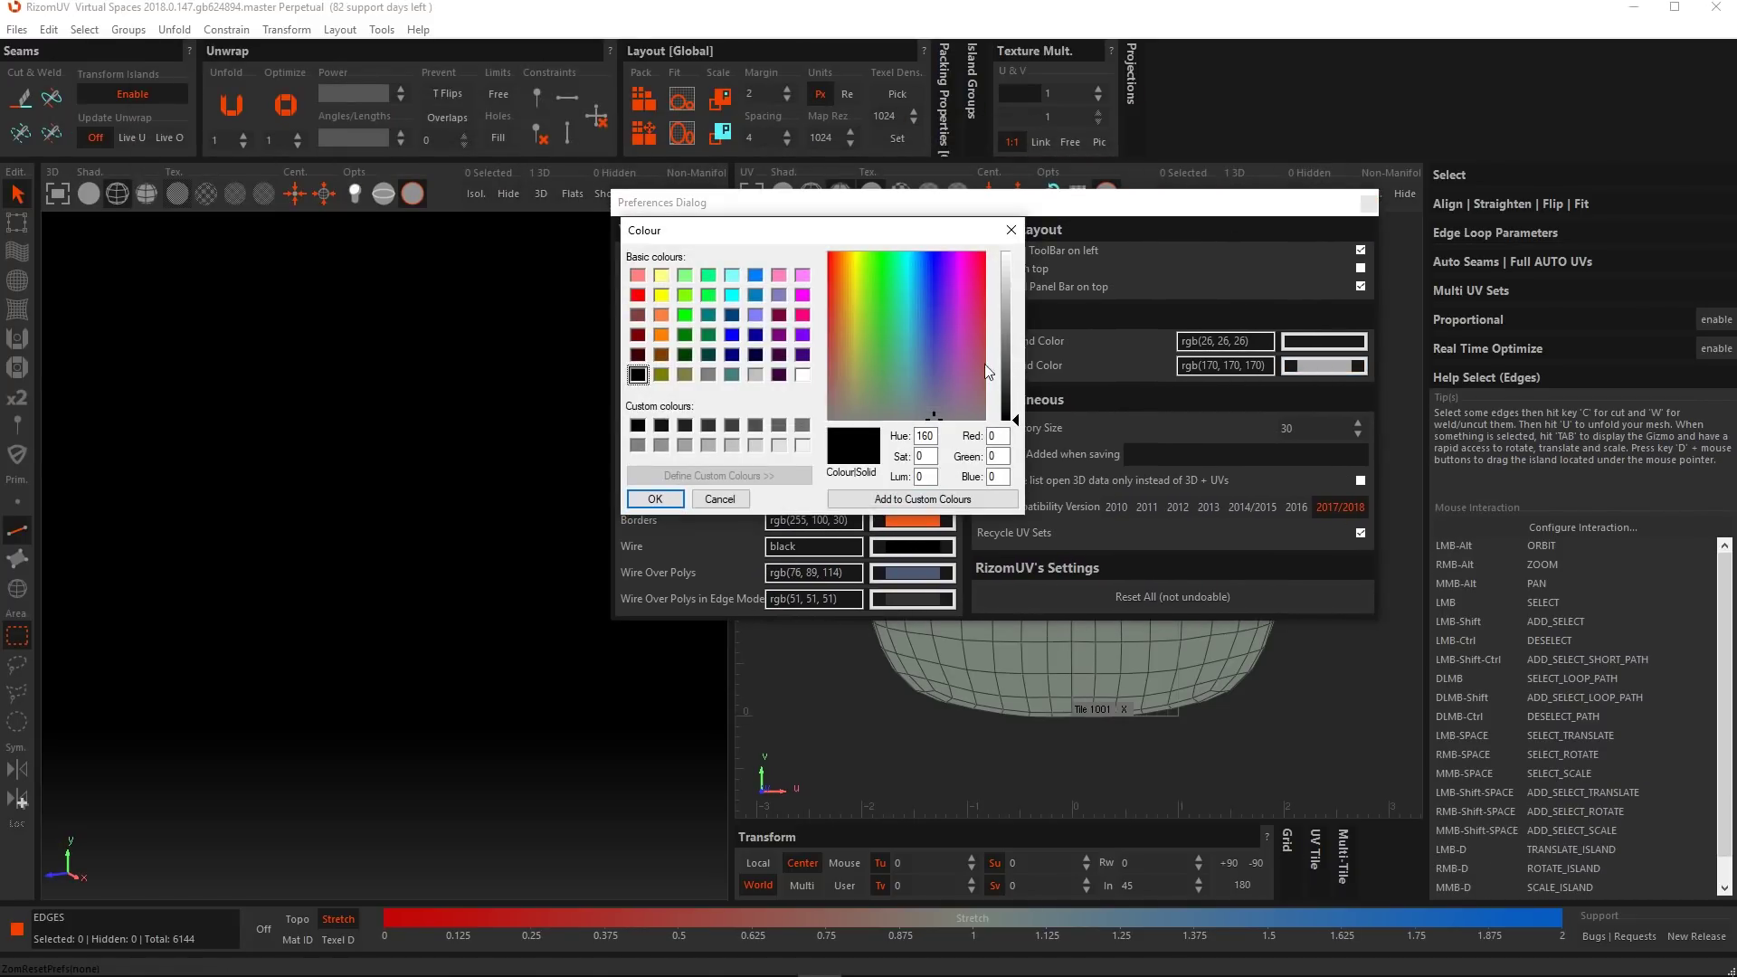
pyautogui.moveTo(1013, 418); pyautogui.dragTo(1013, 346)
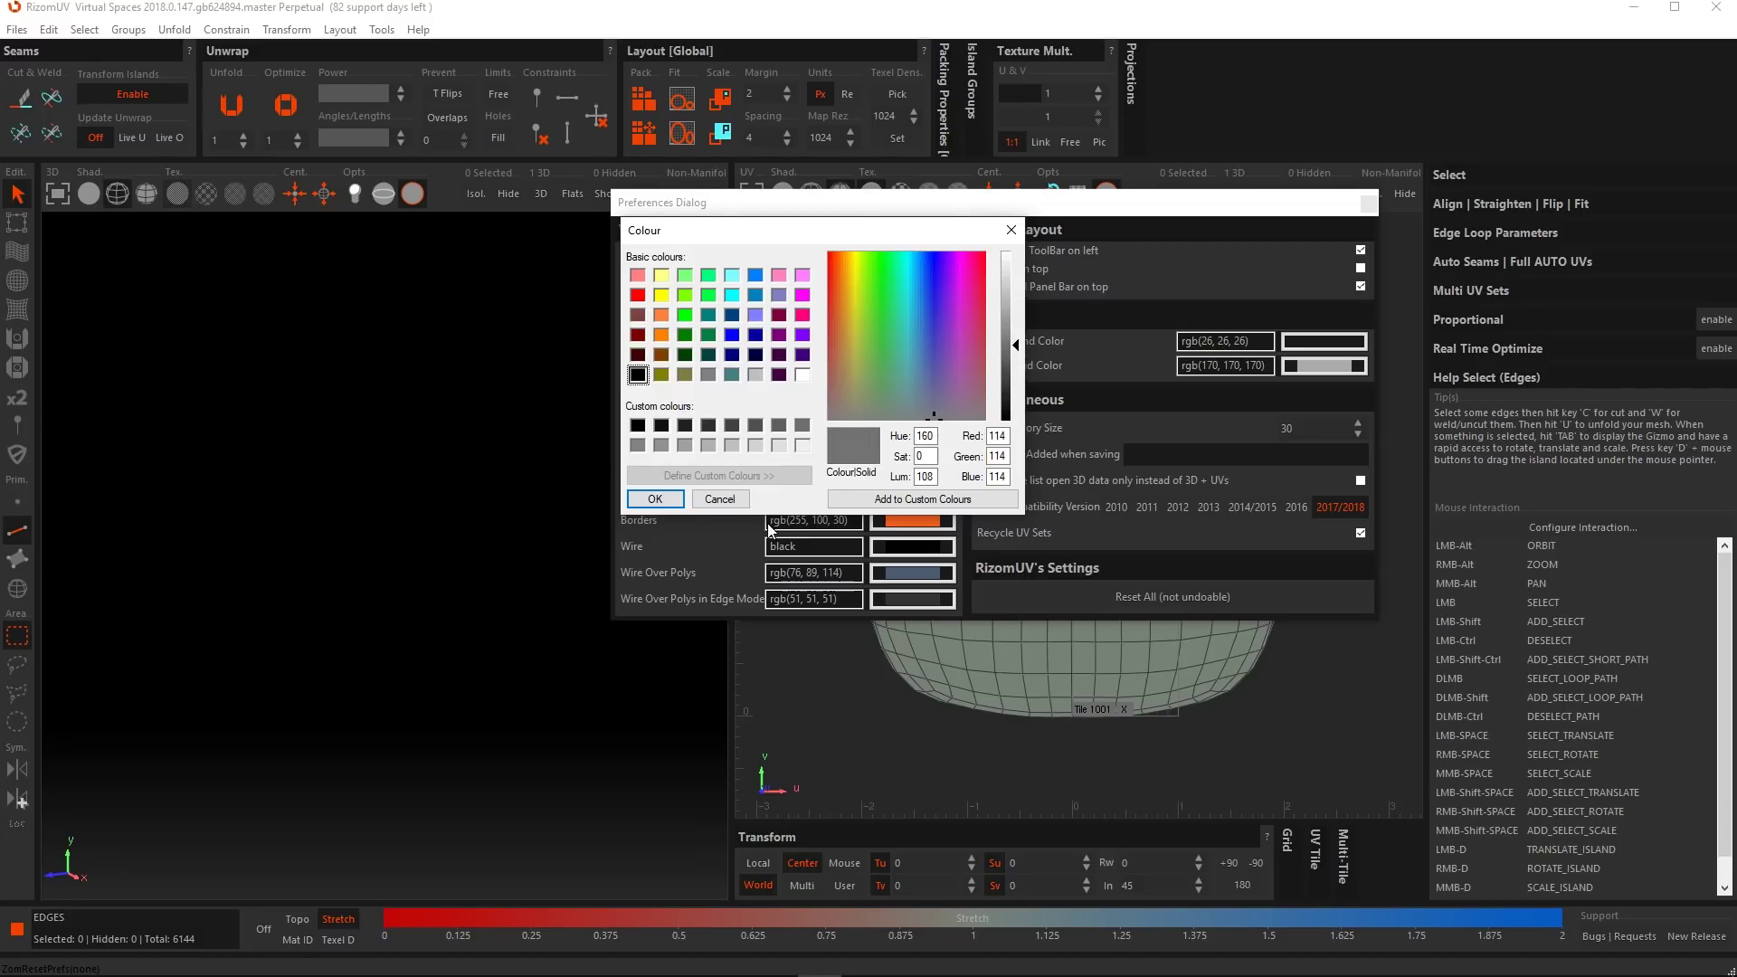
pyautogui.click(654, 499)
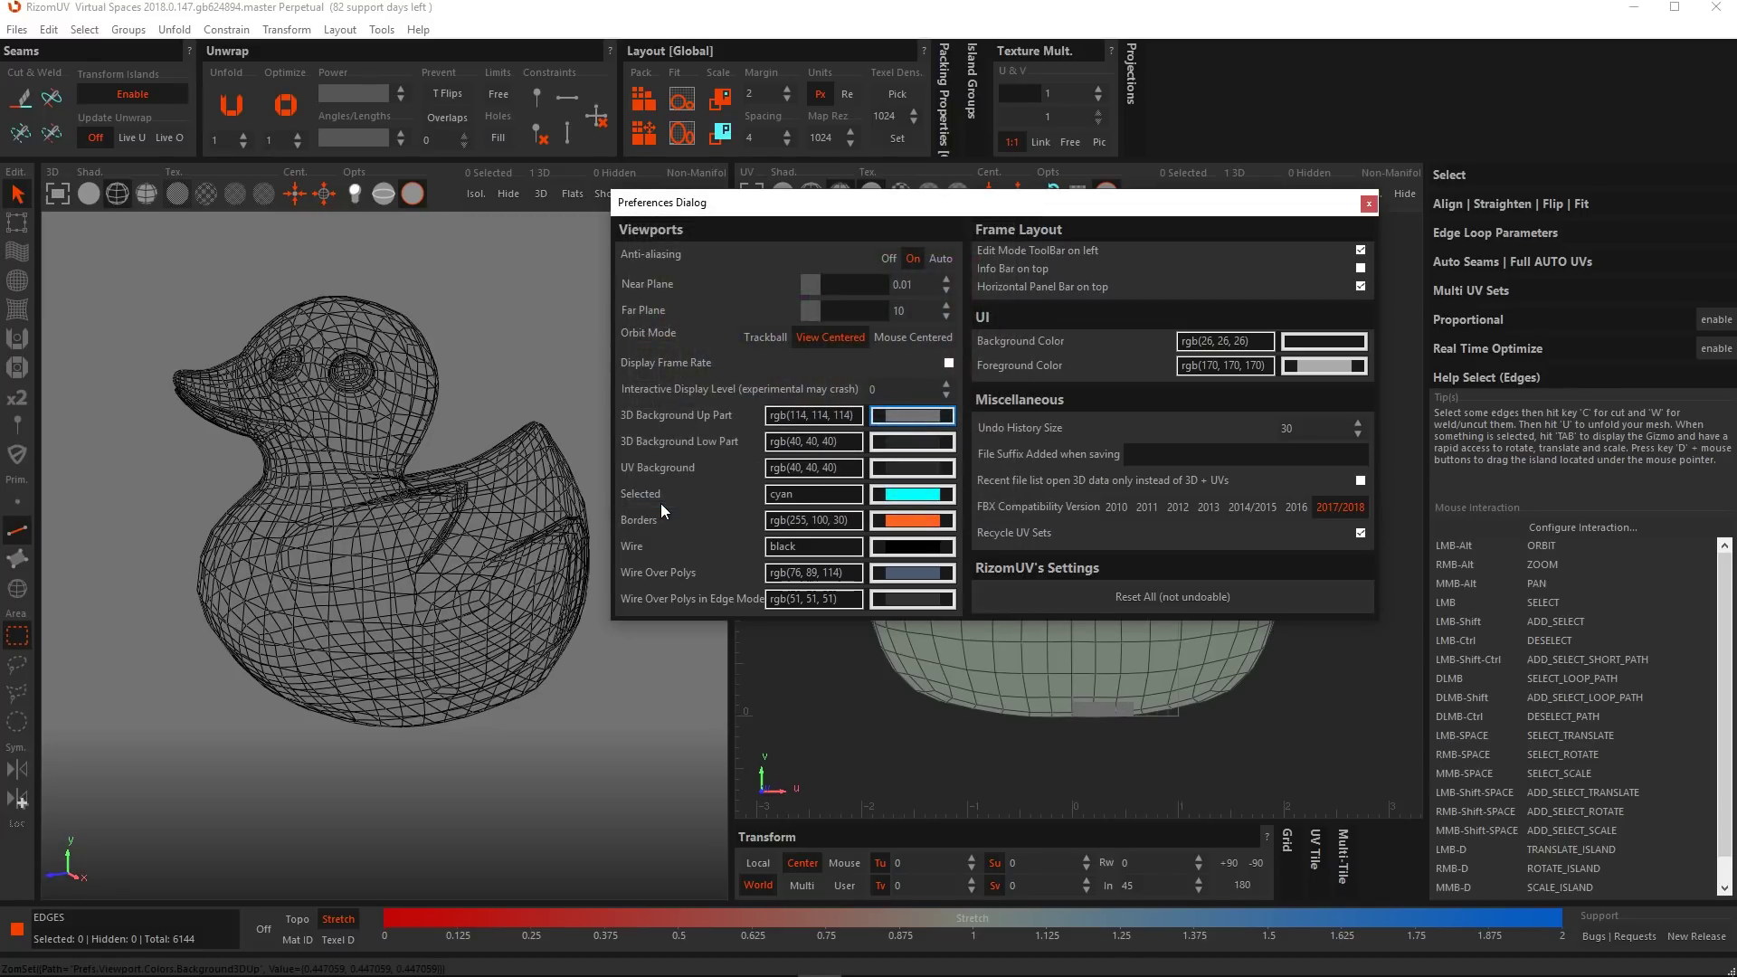
# Darken the 3D Background Up Part colour to rgb(56, 56, 56) and close the preferences.
pyautogui.click(910, 414)
pyautogui.moveTo(1014, 344); pyautogui.dragTo(1012, 384)
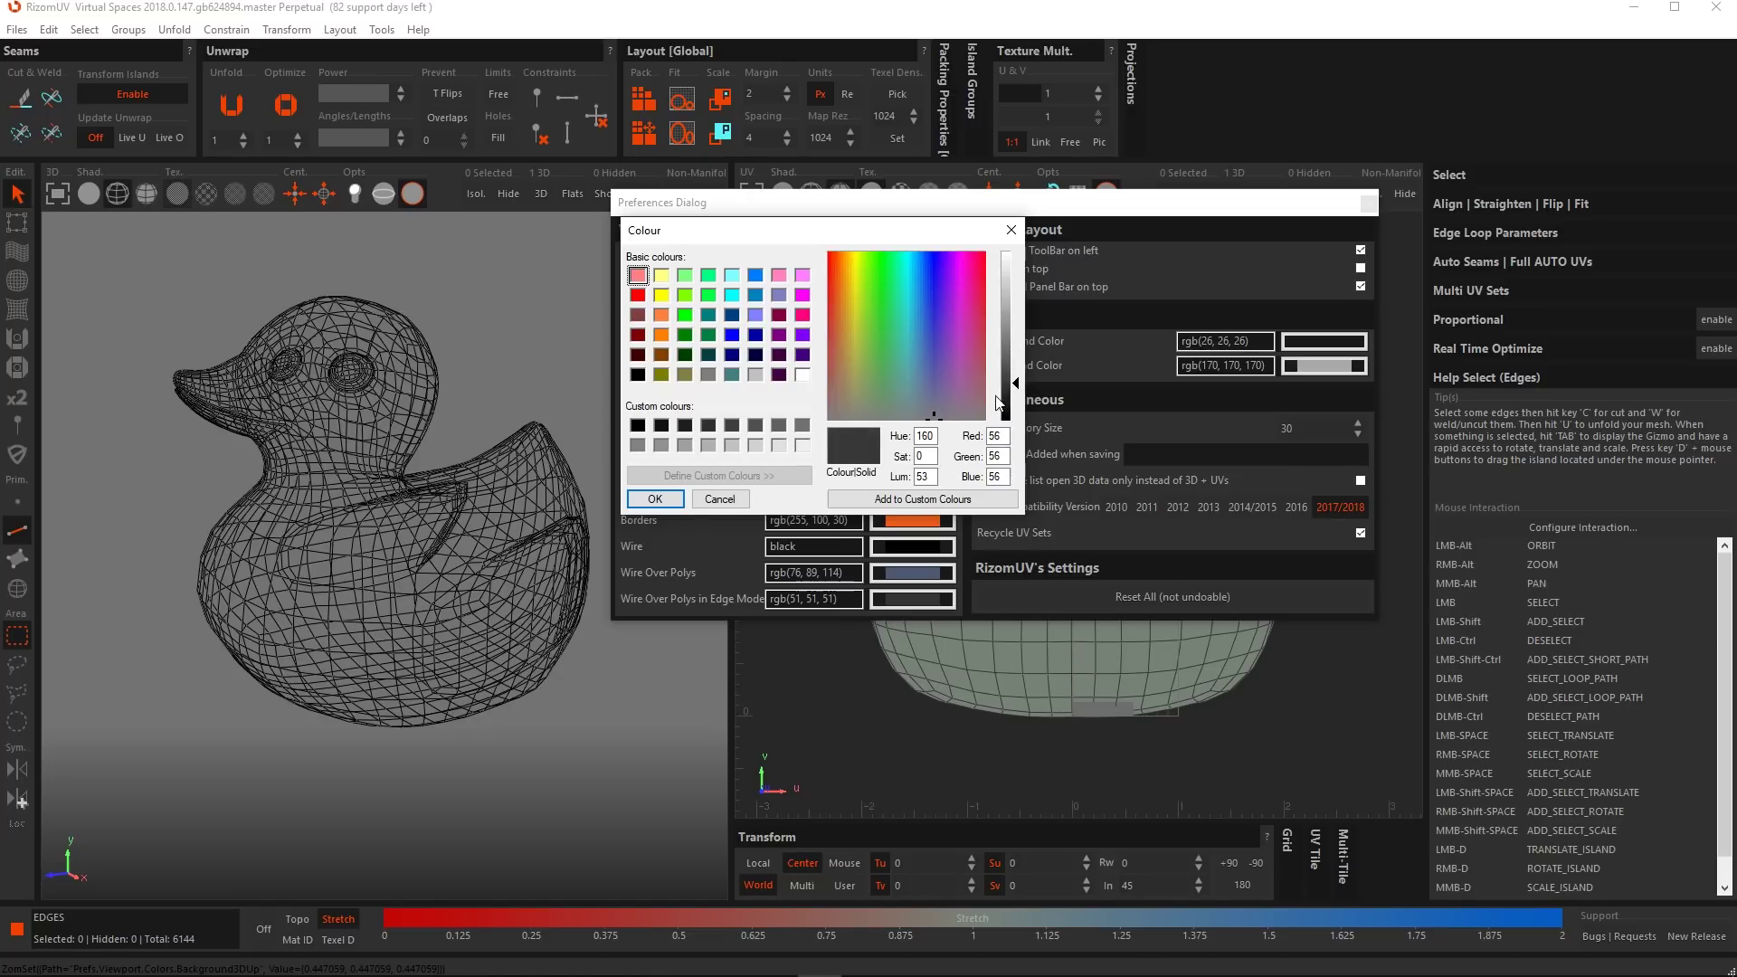
pyautogui.click(661, 499)
# Select the edges through the wireframe duck's head and upper body with a rectangular selection.
pyautogui.keyDown('alt'); pyautogui.moveTo(475, 530); pyautogui.dragTo(500, 558); pyautogui.keyUp('alt')
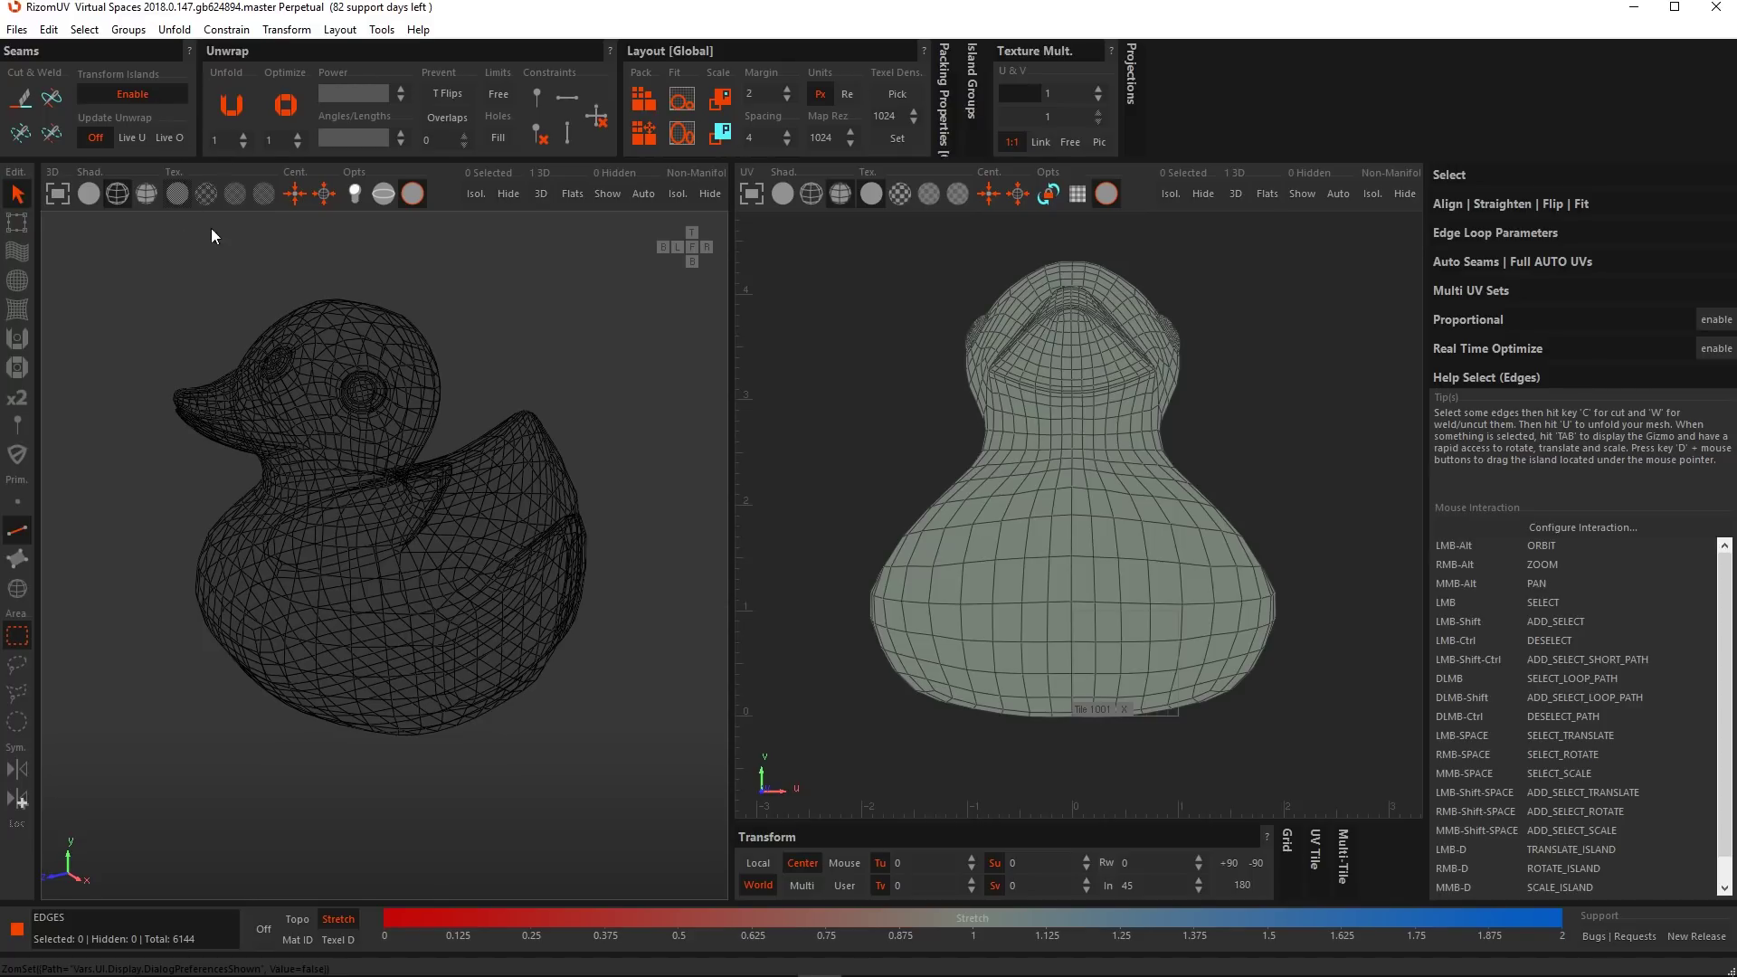
pyautogui.keyDown('alt'); pyautogui.moveTo(259, 355); pyautogui.dragTo(310, 376); pyautogui.keyUp('alt')
pyautogui.moveTo(143, 252); pyautogui.dragTo(357, 528)
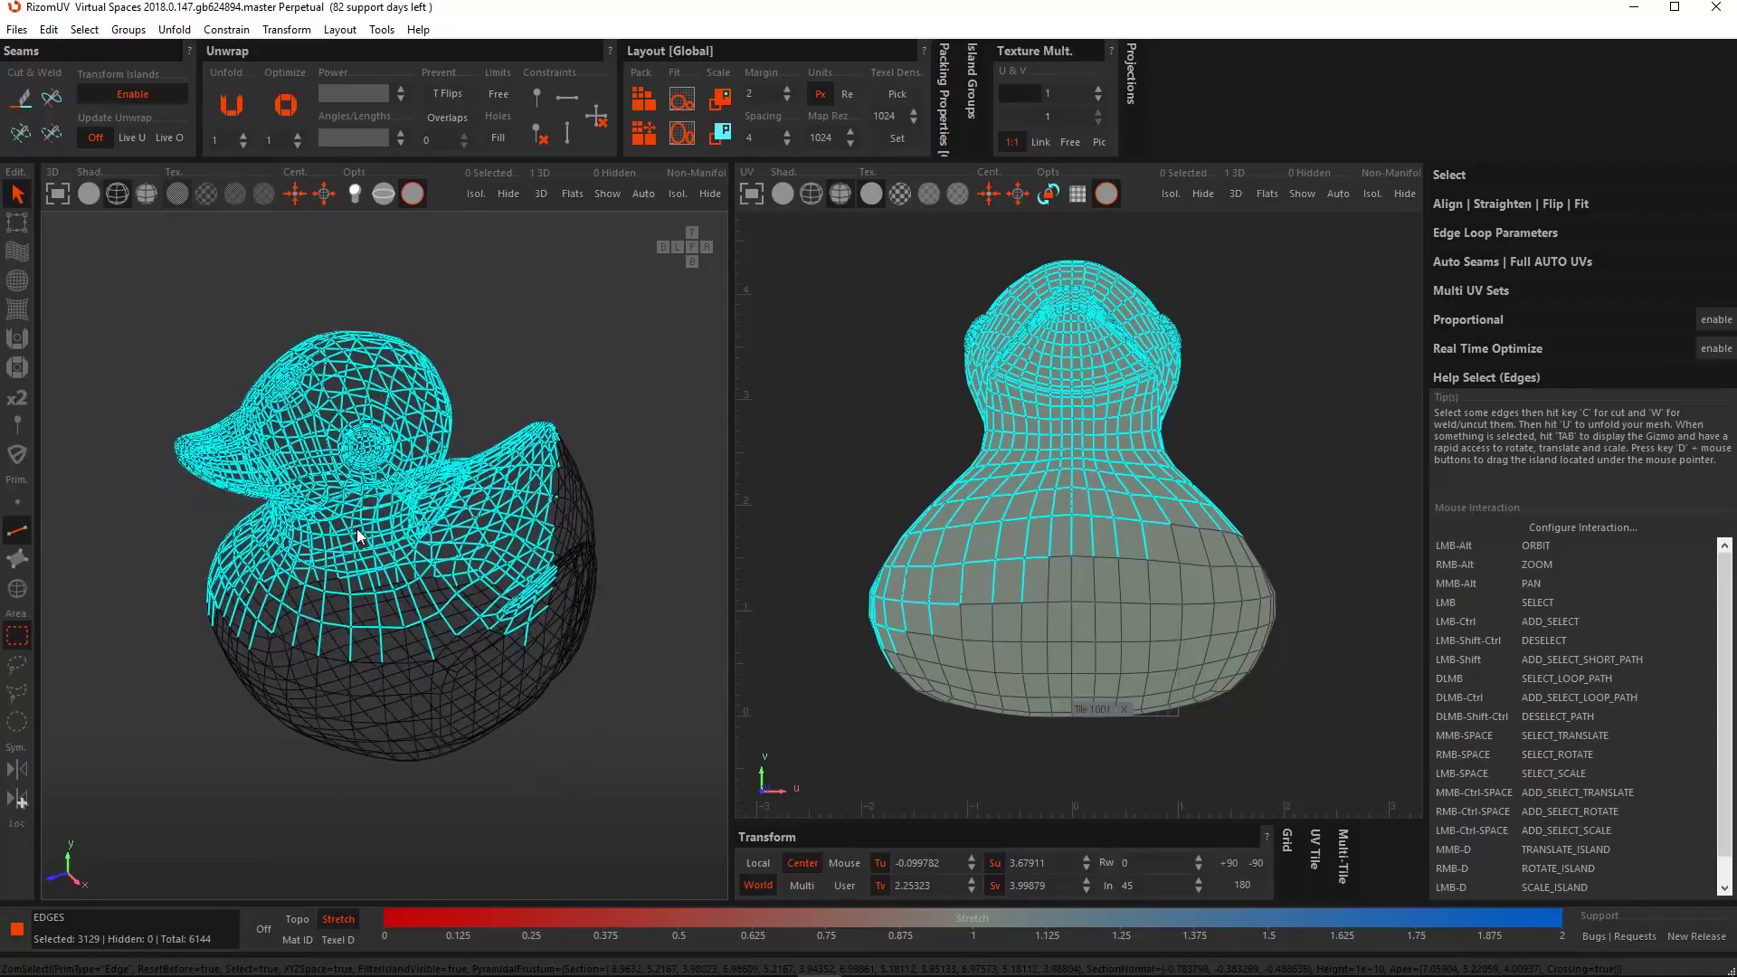
# Restore the shaded display with wire overlay in the 3D view and clear the edge selection.
pyautogui.click(146, 193)
pyautogui.click(556, 349)
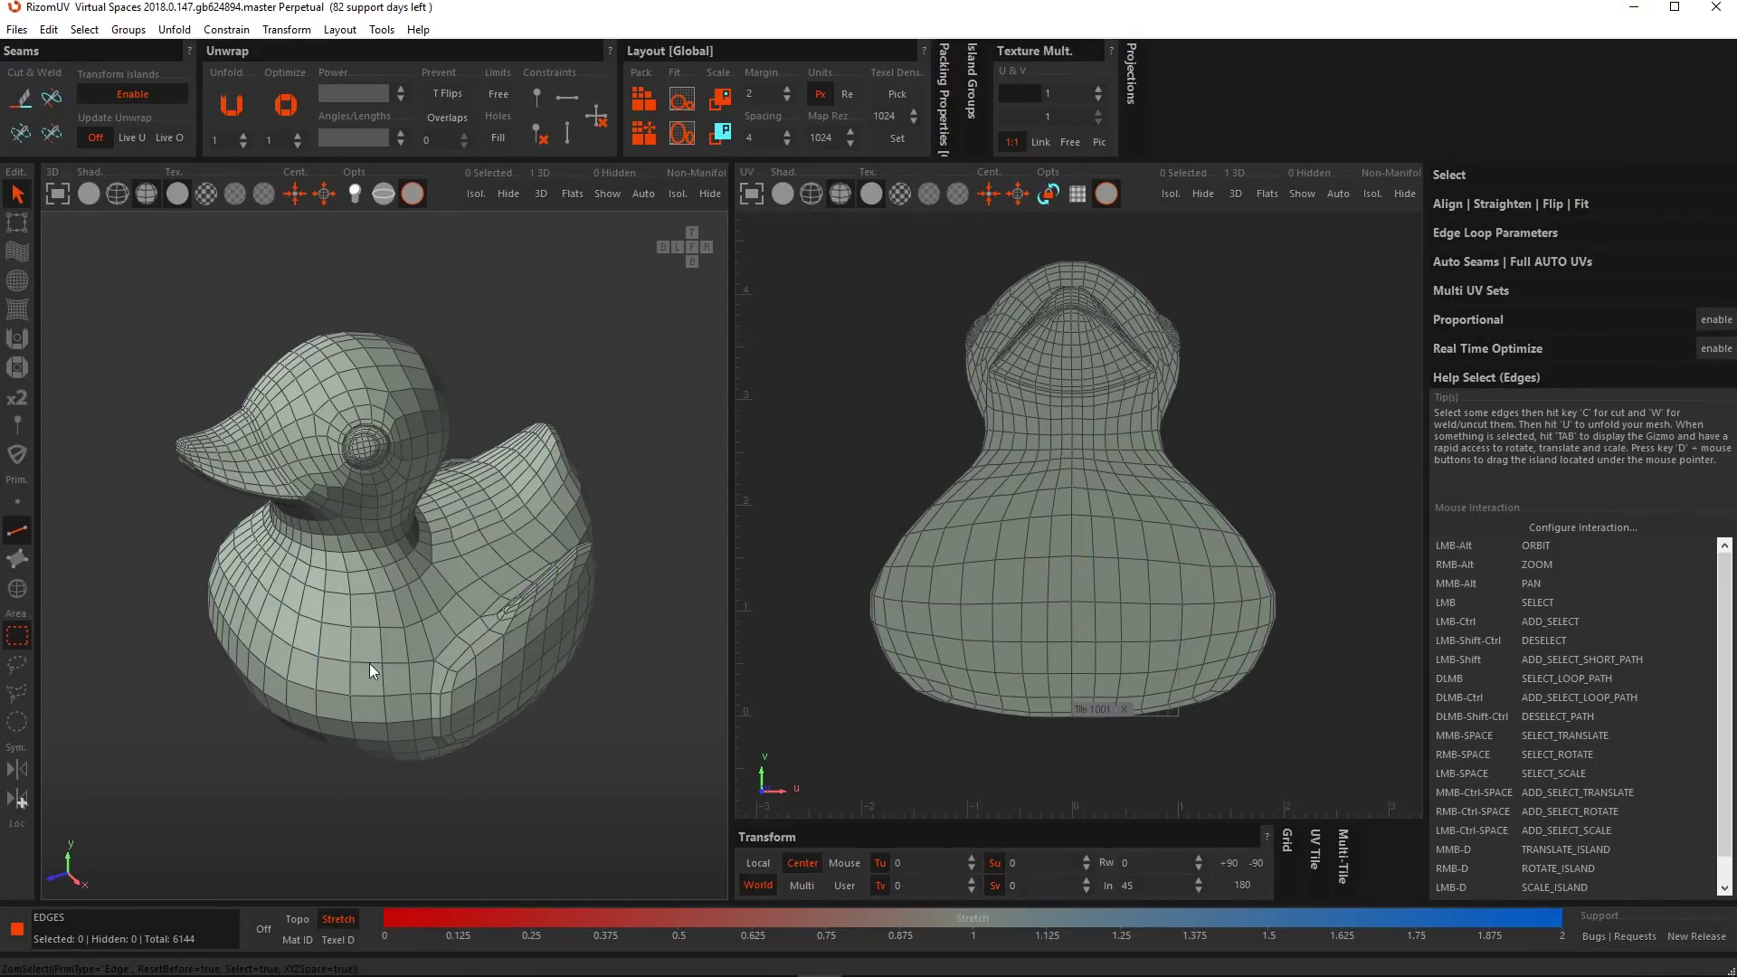
# Select a single edge on the duck's side, and replace it with the full horizontal edge loop around its upper body.
pyautogui.keyDown('alt'); pyautogui.moveTo(369, 664); pyautogui.dragTo(360, 630); pyautogui.keyUp('alt')
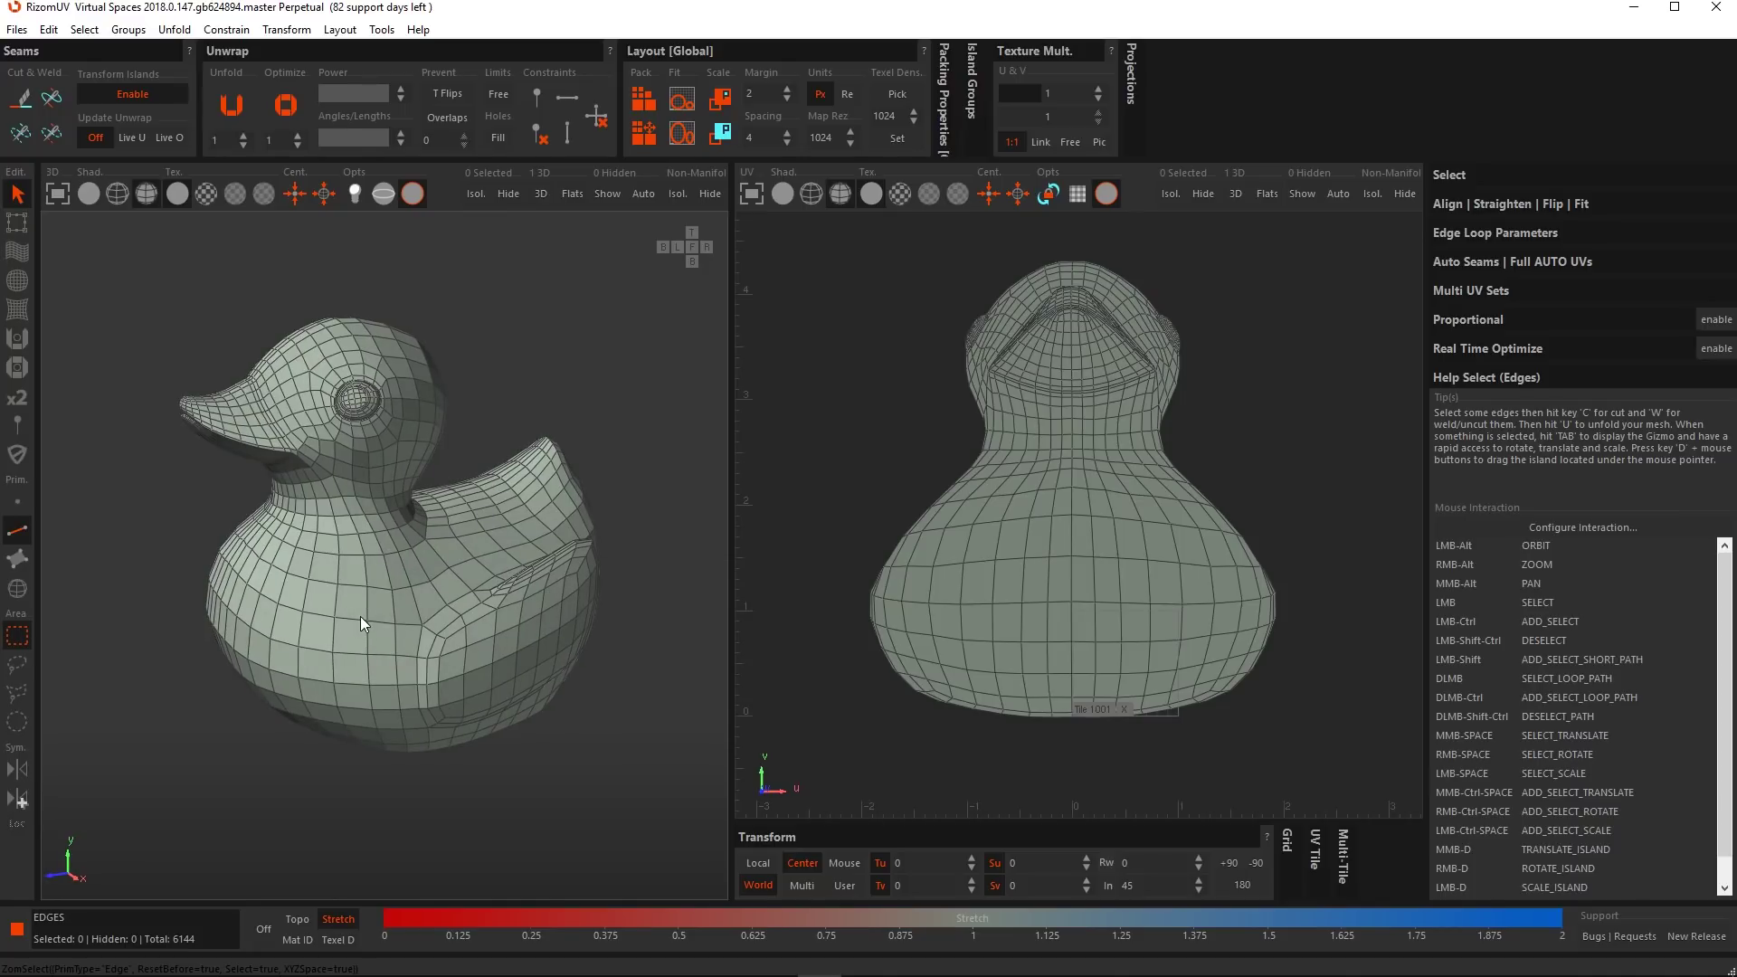
pyautogui.click(367, 602)
pyautogui.scroll(3, 340, 619)
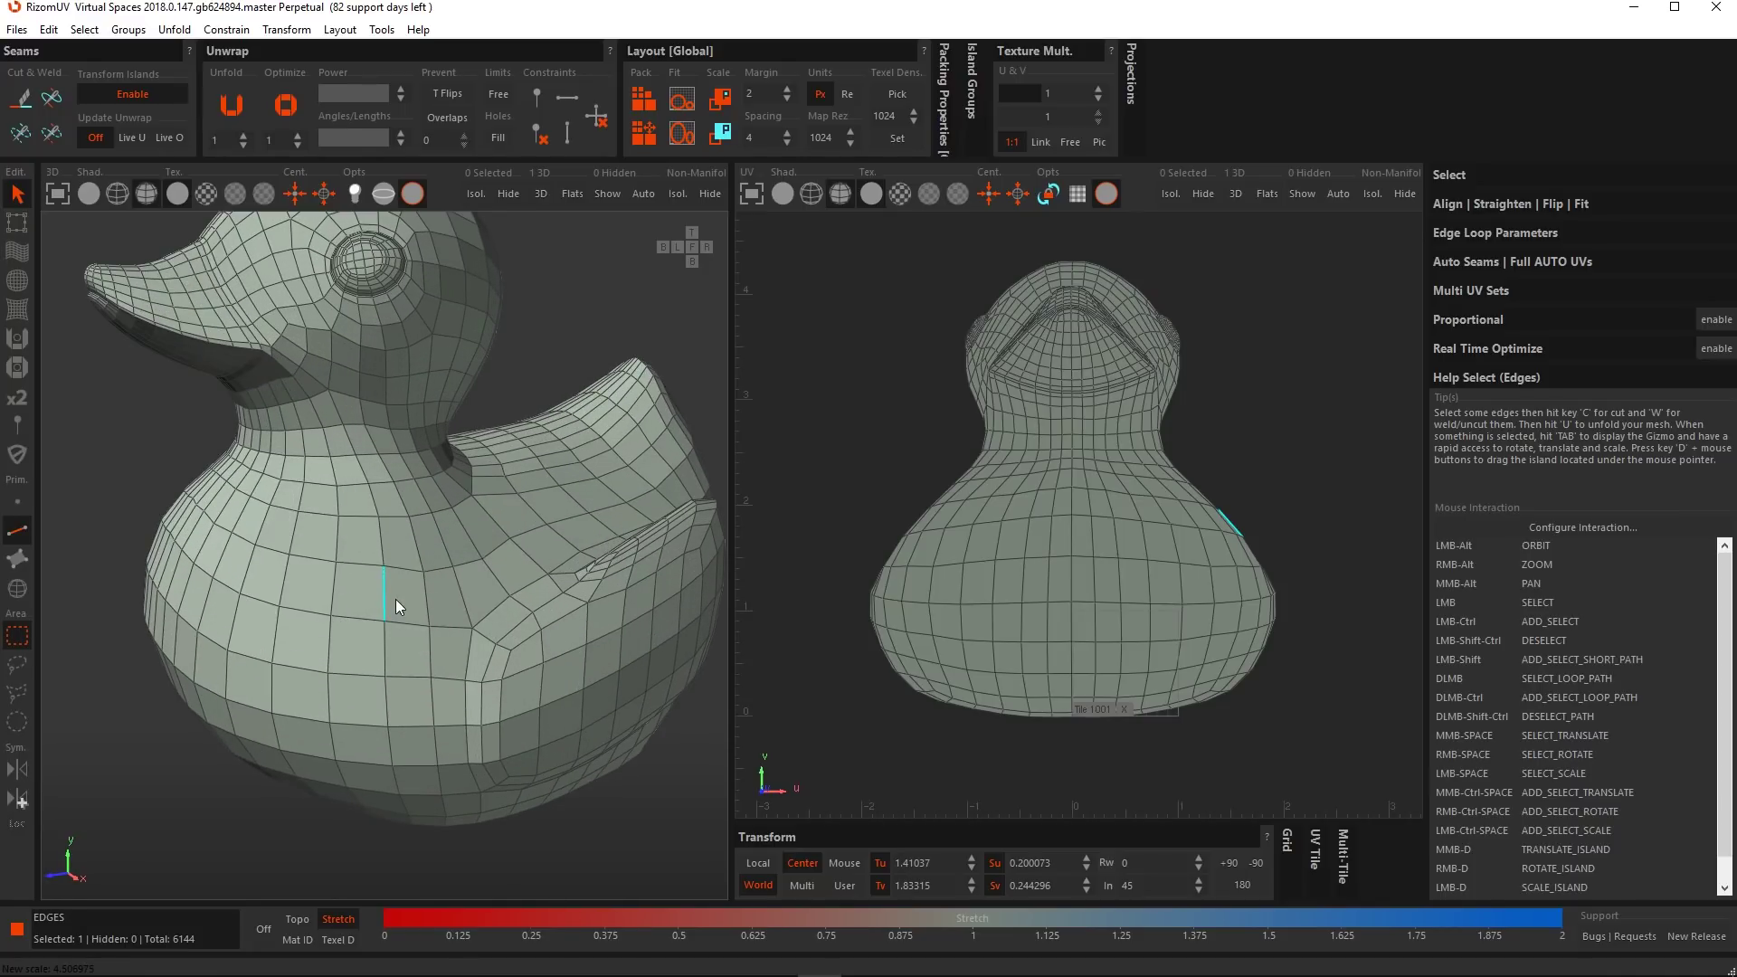
pyautogui.doubleClick(323, 557)
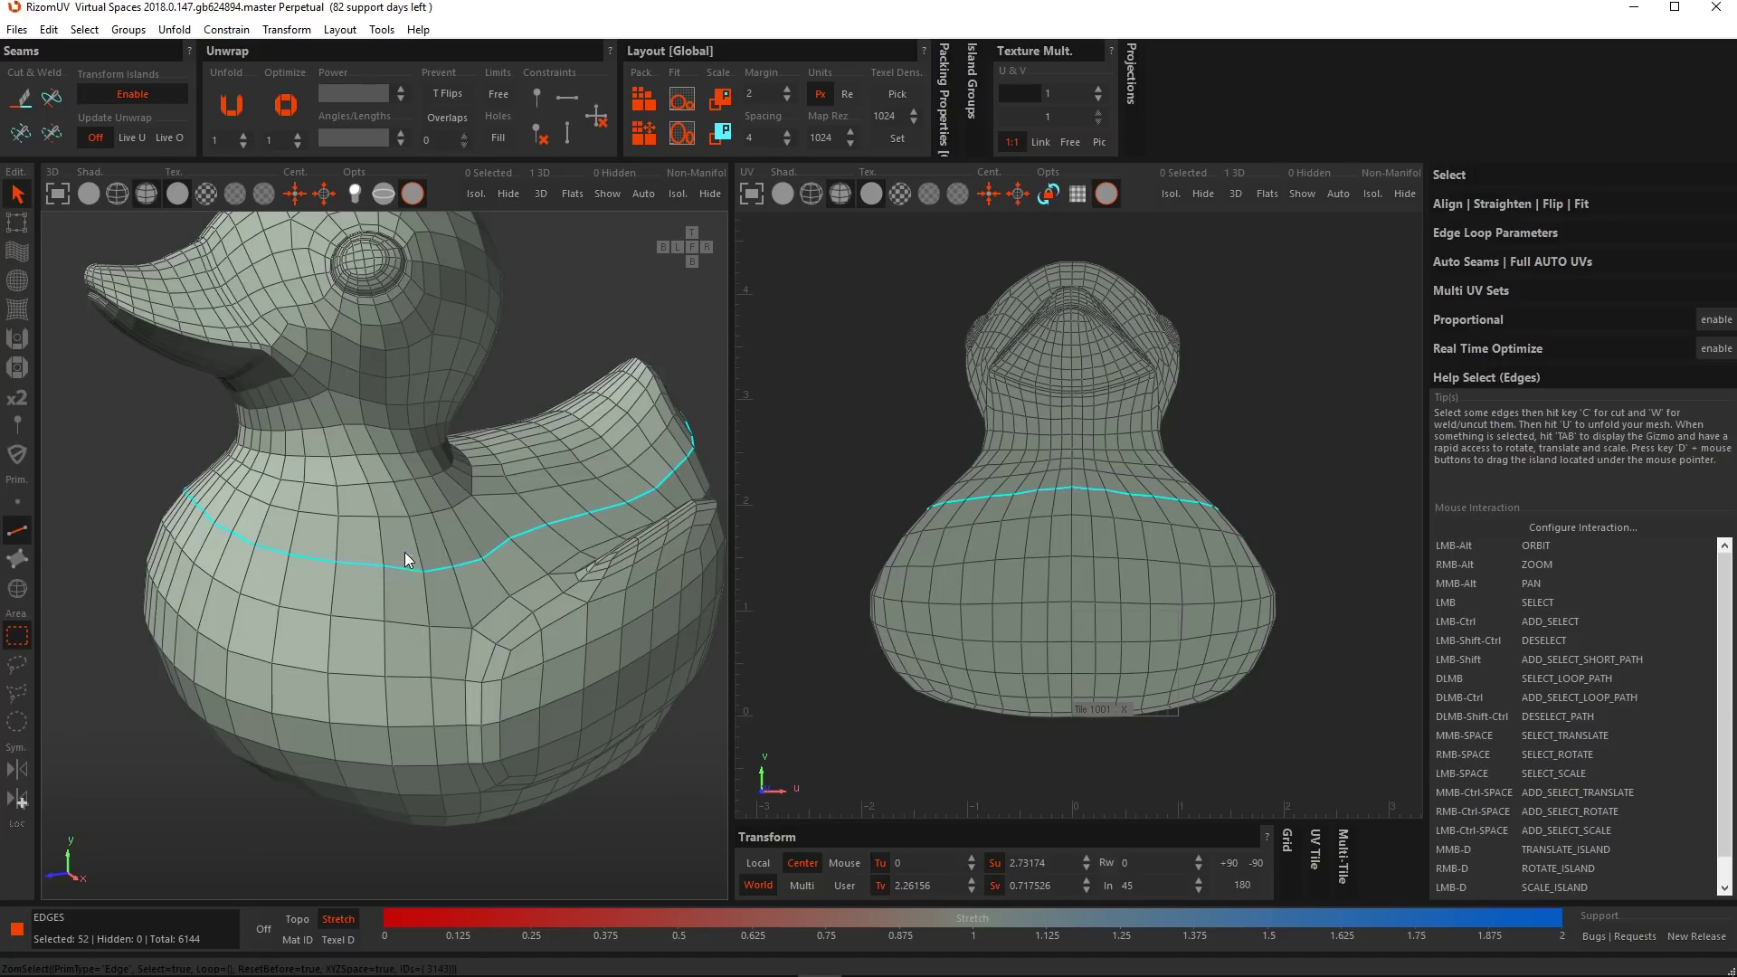
# Select the edge loop running around the duck's beak and inspect it from several angles.
pyautogui.keyDown('alt'); pyautogui.moveTo(404, 552); pyautogui.dragTo(441, 488); pyautogui.keyUp('alt')
pyautogui.doubleClick(372, 495)
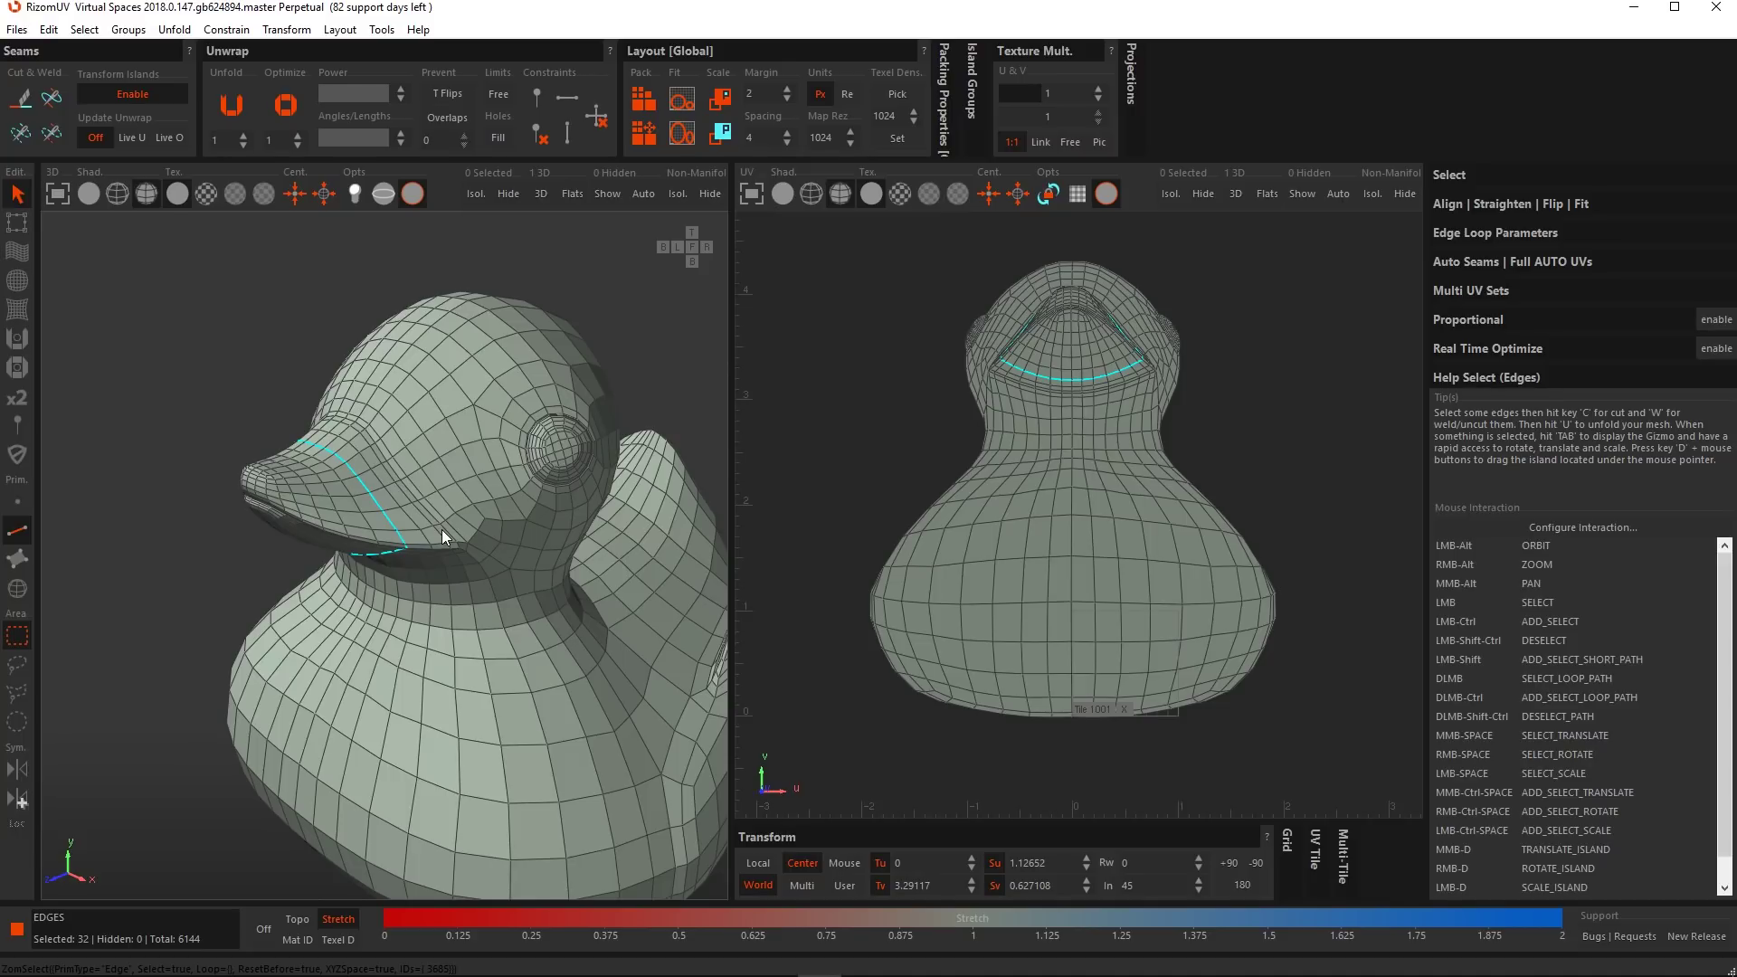
pyautogui.keyDown('alt'); pyautogui.moveTo(383, 526); pyautogui.dragTo(329, 460); pyautogui.keyUp('alt')
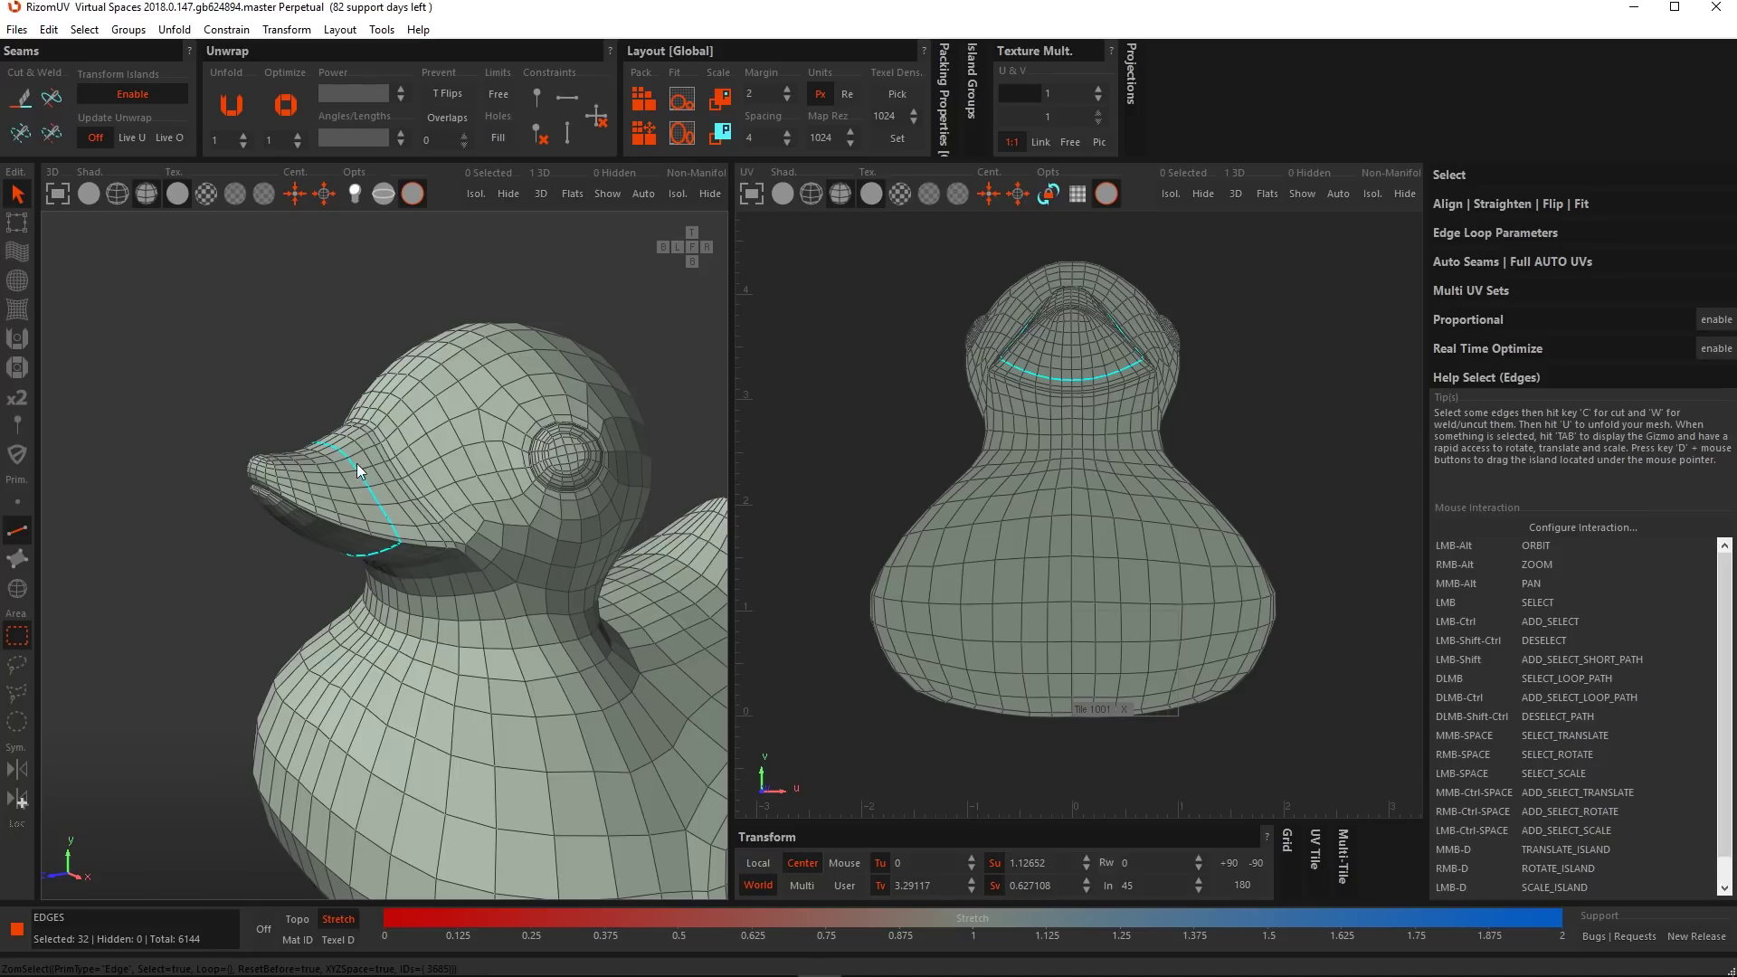
pyautogui.keyDown('alt'); pyautogui.moveTo(356, 468); pyautogui.dragTo(348, 505); pyautogui.keyUp('alt')
# Toggle Viewport See Through Selection on and off in the 3D view to compare how the beak loop displays.
pyautogui.click(382, 195)
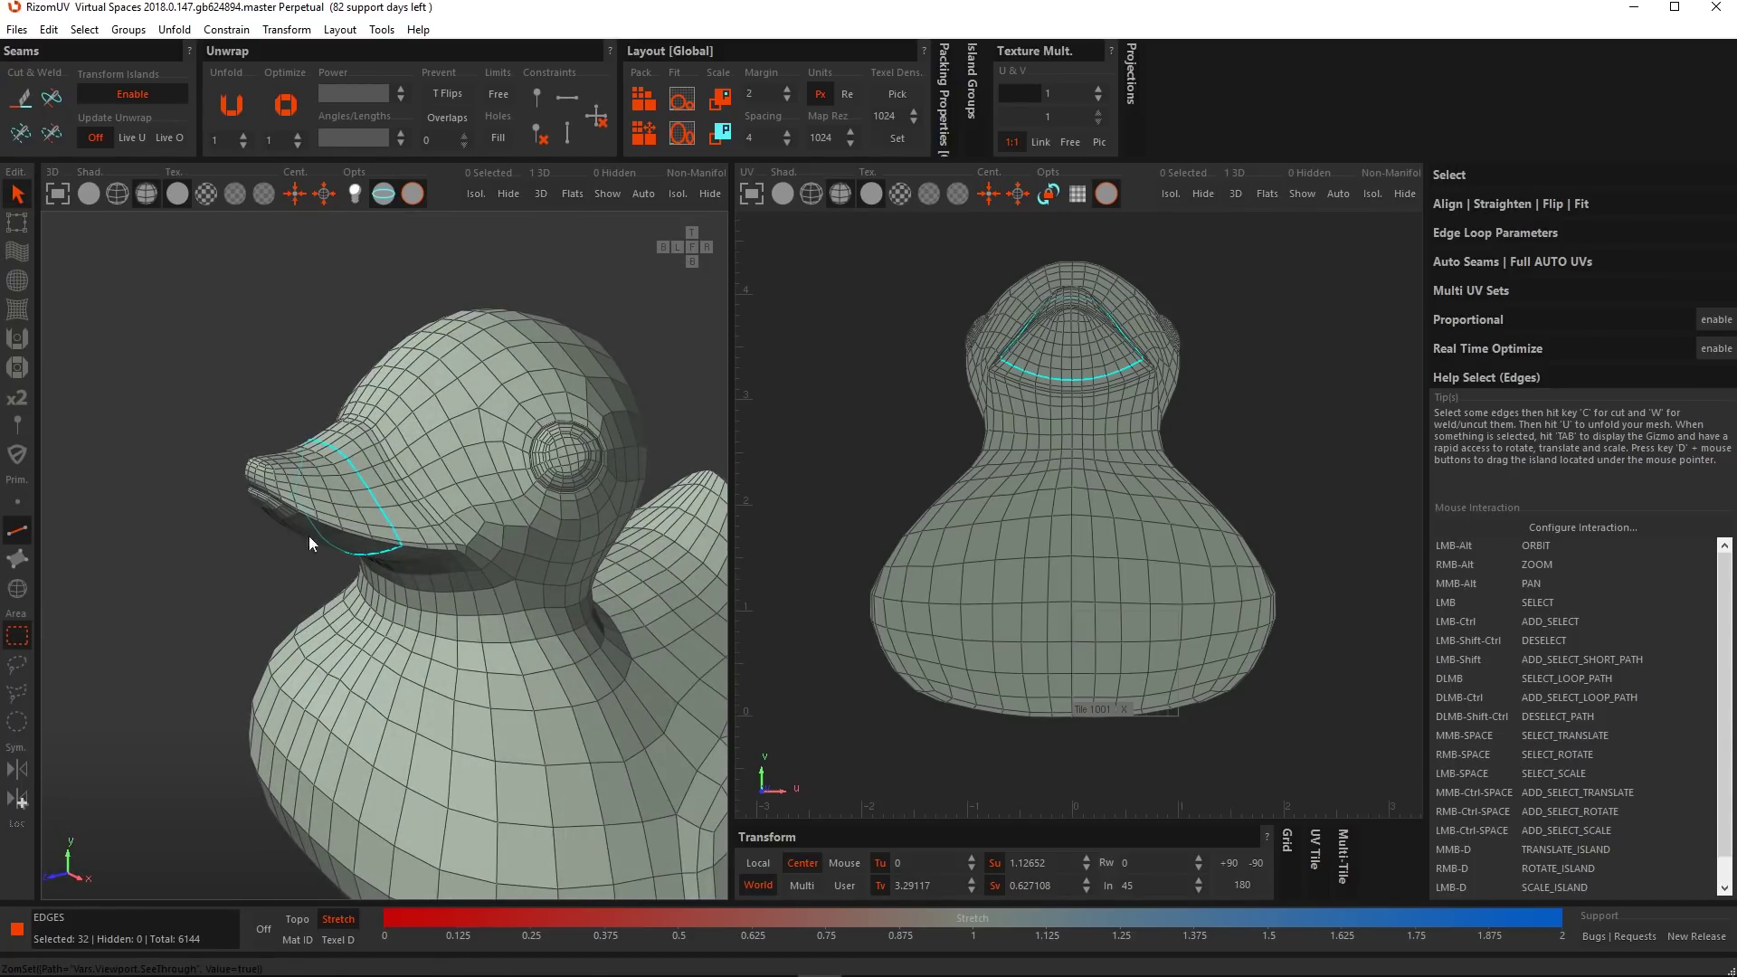
pyautogui.moveTo(340, 513)
pyautogui.keyDown('alt'); pyautogui.mouseDown()
pyautogui.moveTo(339, 467)
pyautogui.moveTo(345, 507)
pyautogui.moveTo(290, 513)
pyautogui.moveTo(324, 463)
pyautogui.moveTo(606, 479)
pyautogui.moveTo(327, 523)
pyautogui.moveTo(371, 491)
pyautogui.moveTo(329, 484)
pyautogui.moveTo(360, 512)
pyautogui.mouseUp(); pyautogui.keyUp('alt')
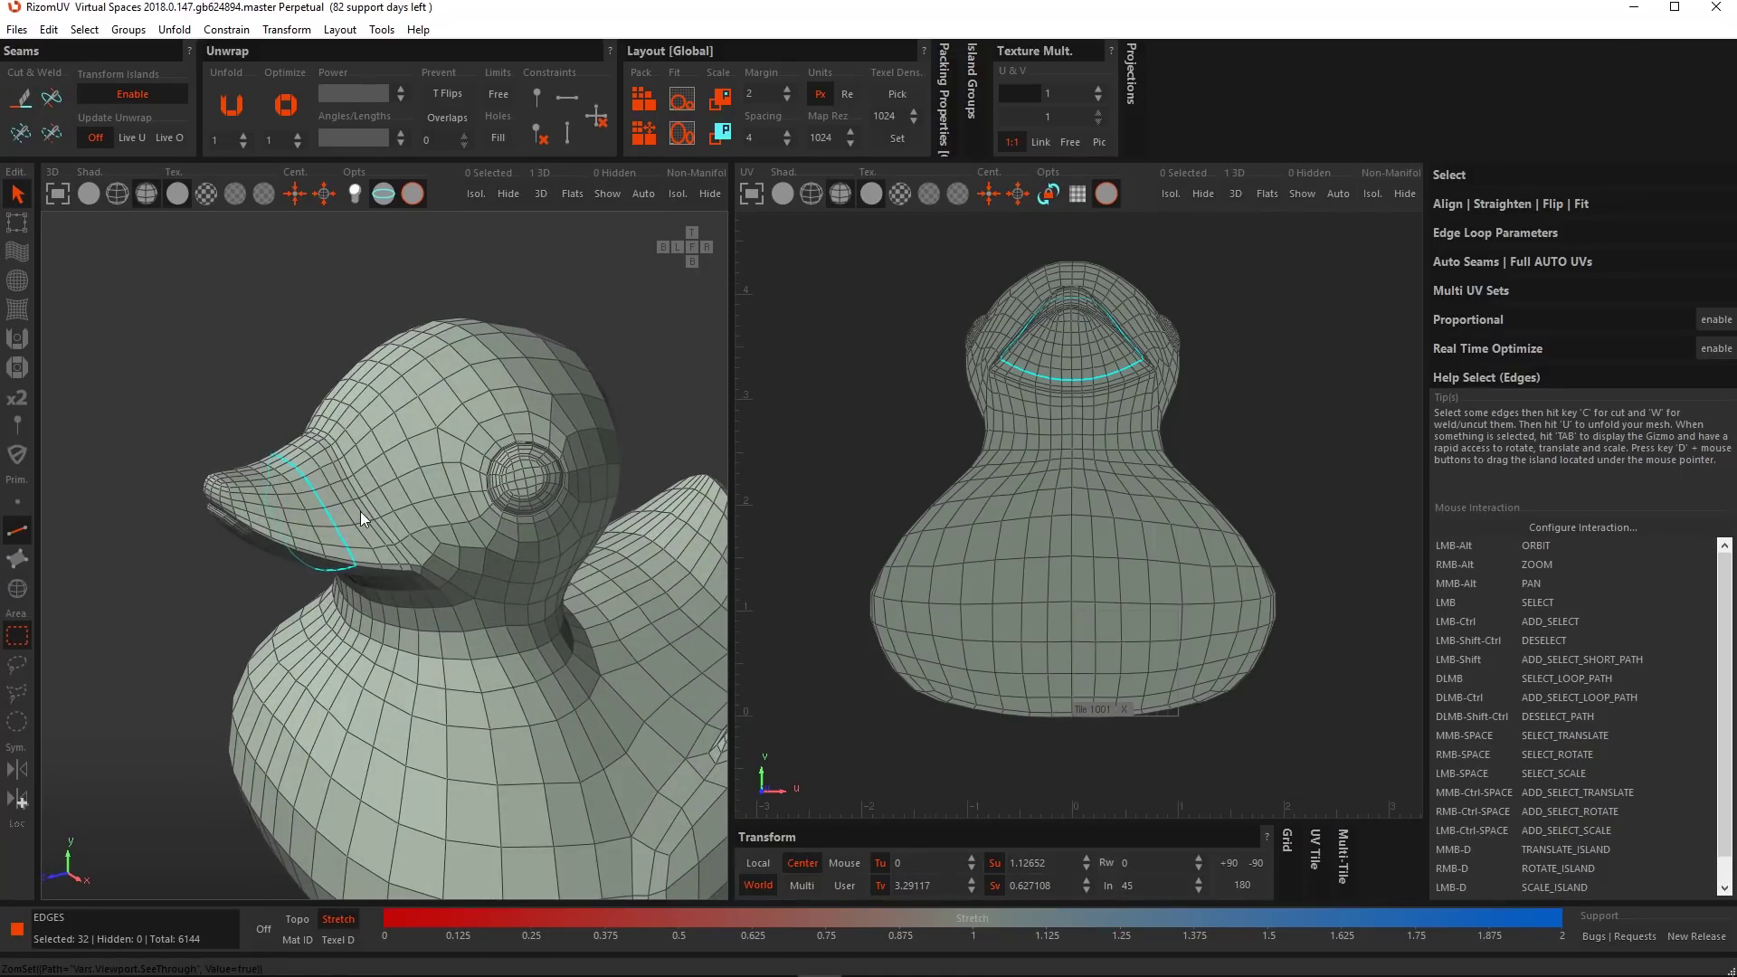
pyautogui.click(380, 196)
pyautogui.click(376, 192)
pyautogui.click(376, 191)
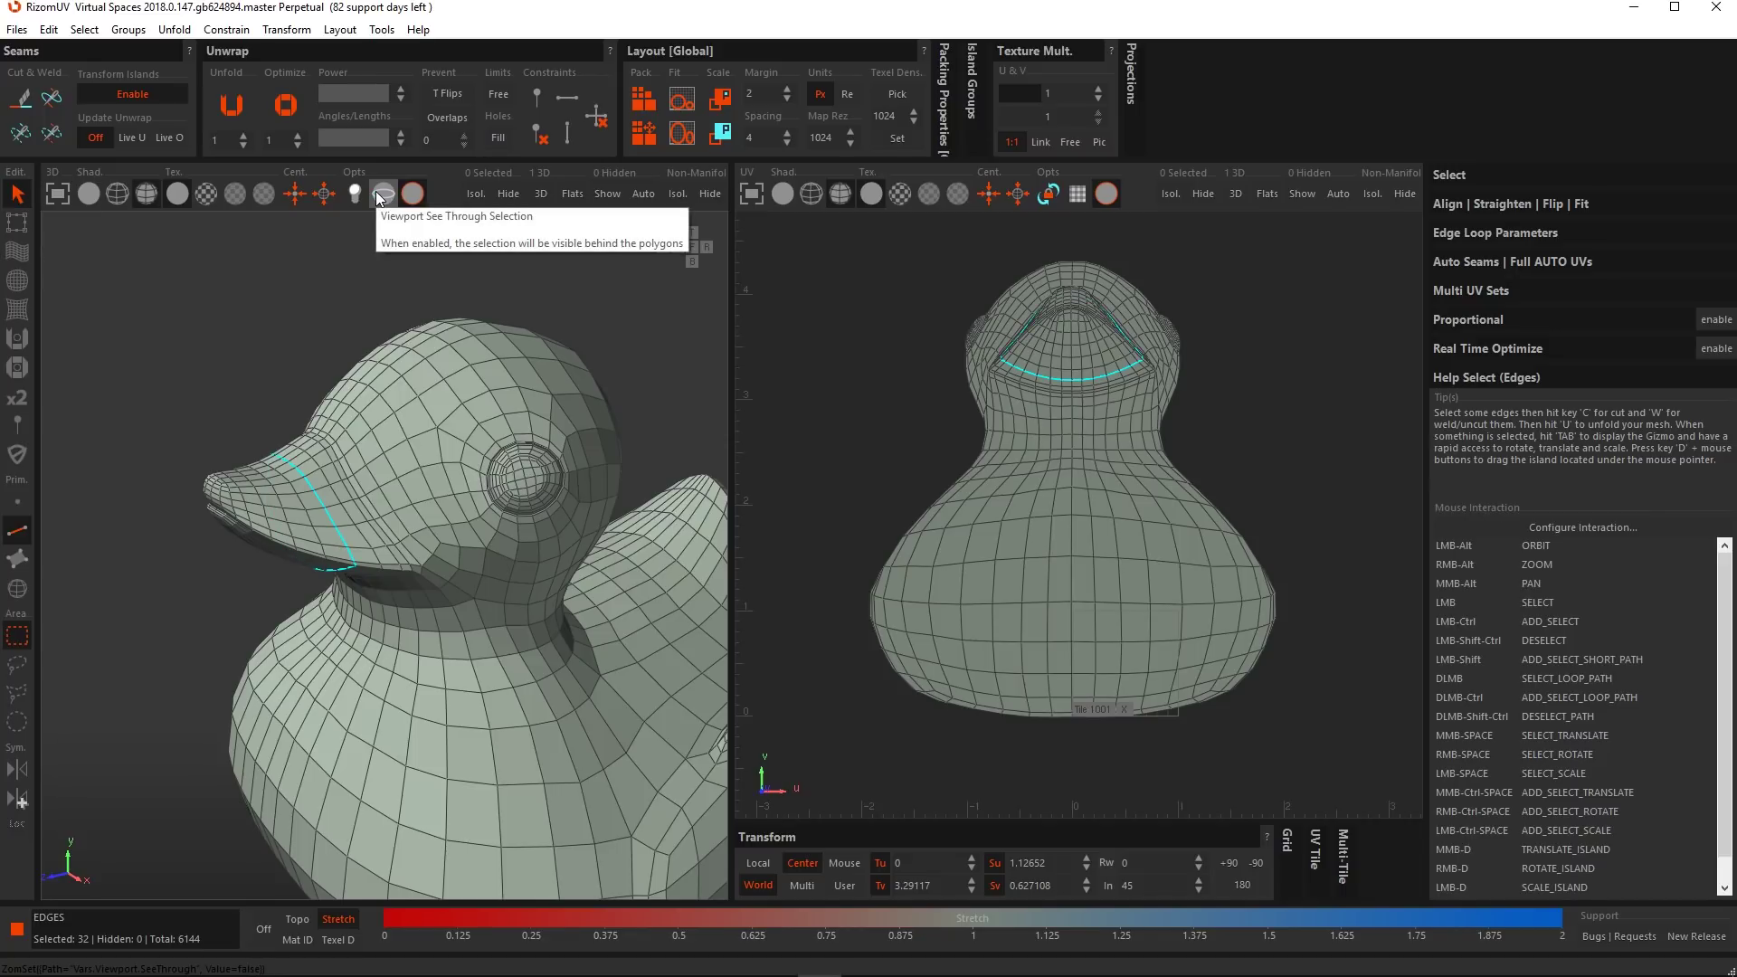
pyautogui.click(376, 193)
pyautogui.click(376, 193)
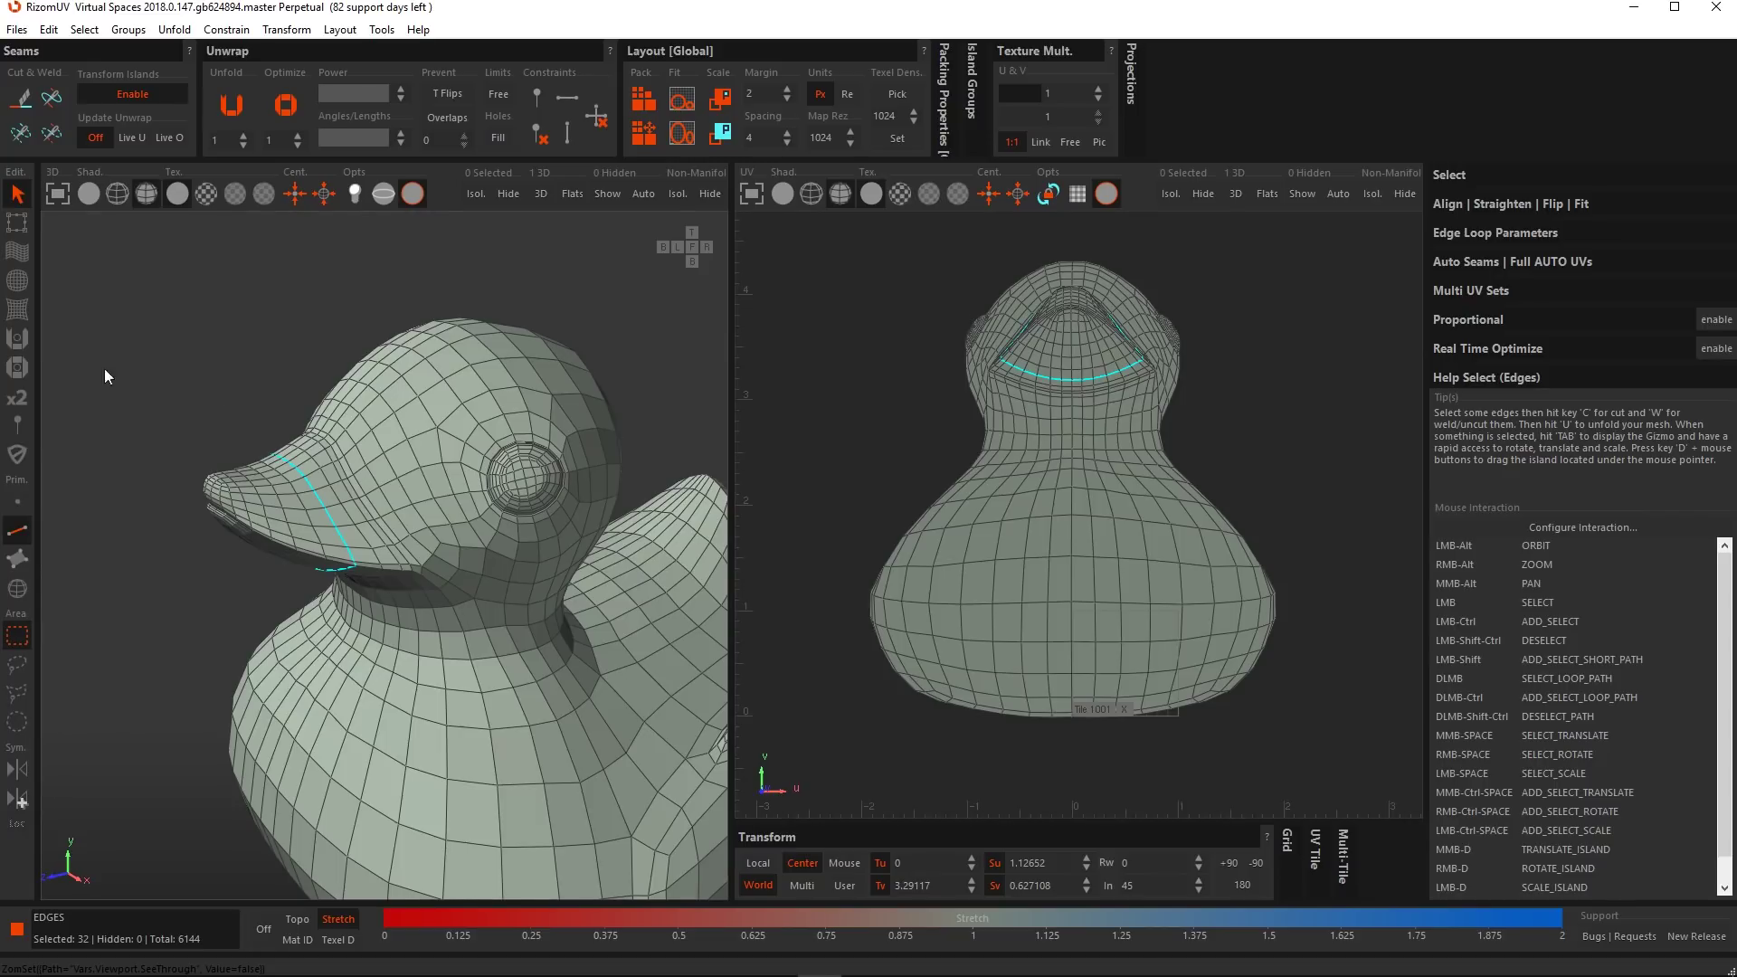
# Clear the selection and, after checking polygon mode, expand the Edge Loop Parameters in edge mode.
pyautogui.click(215, 387)
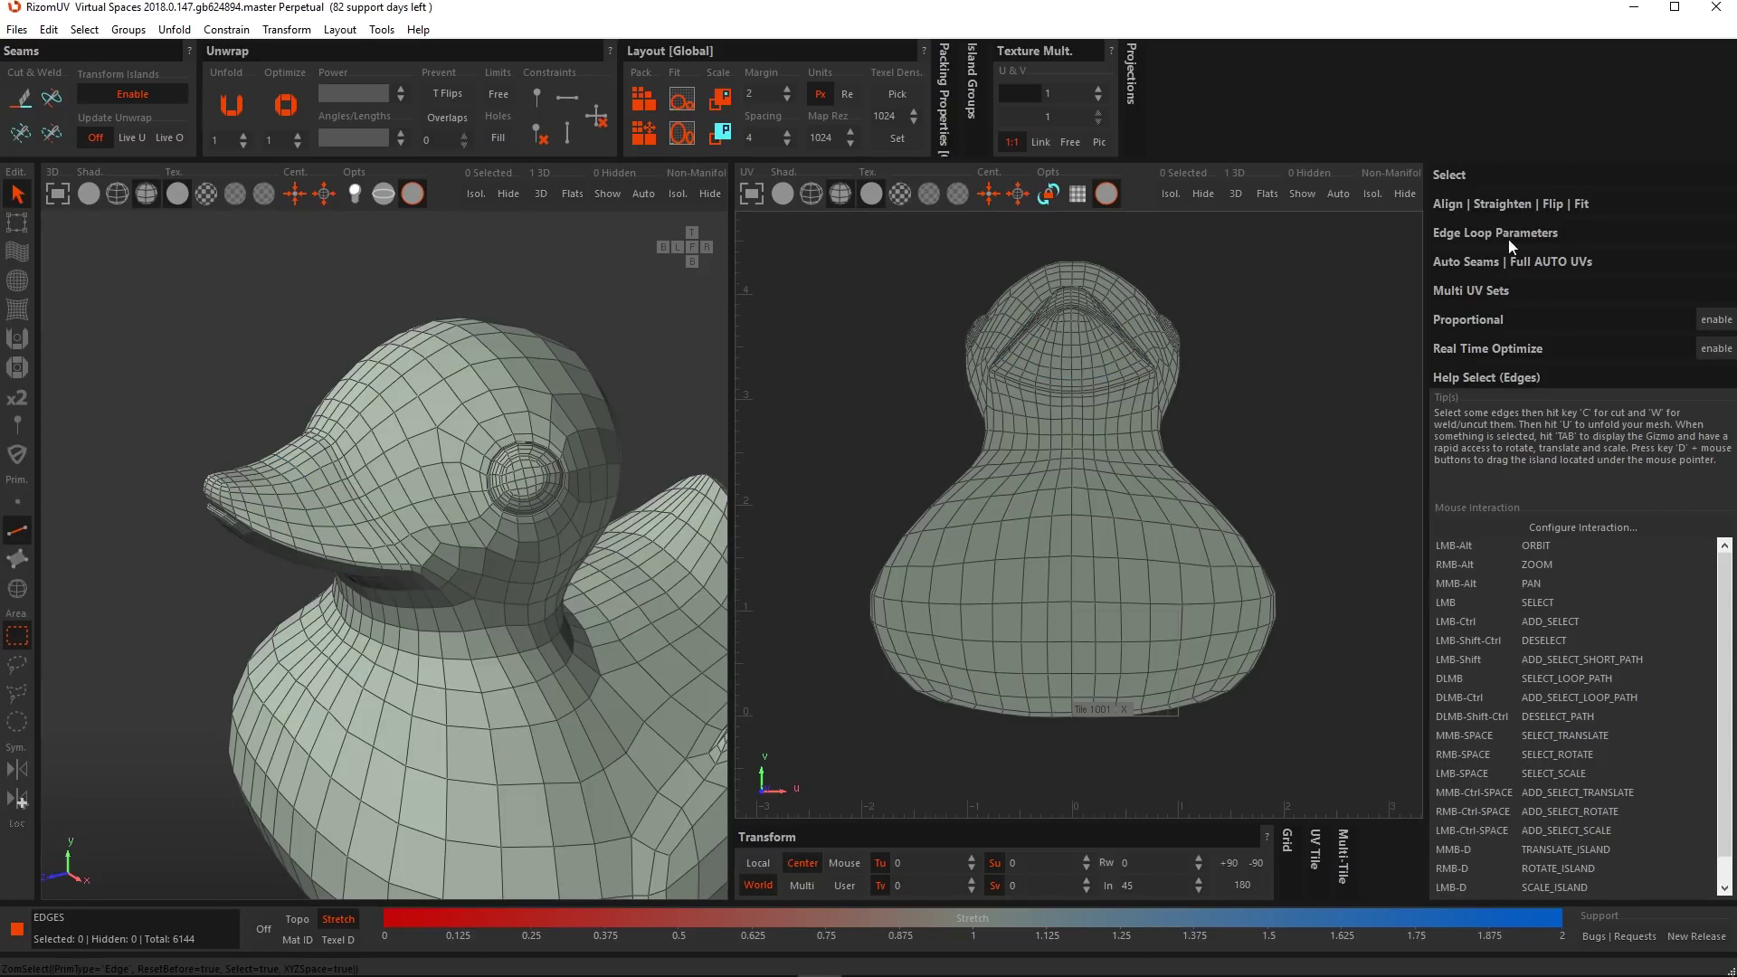
pyautogui.click(18, 565)
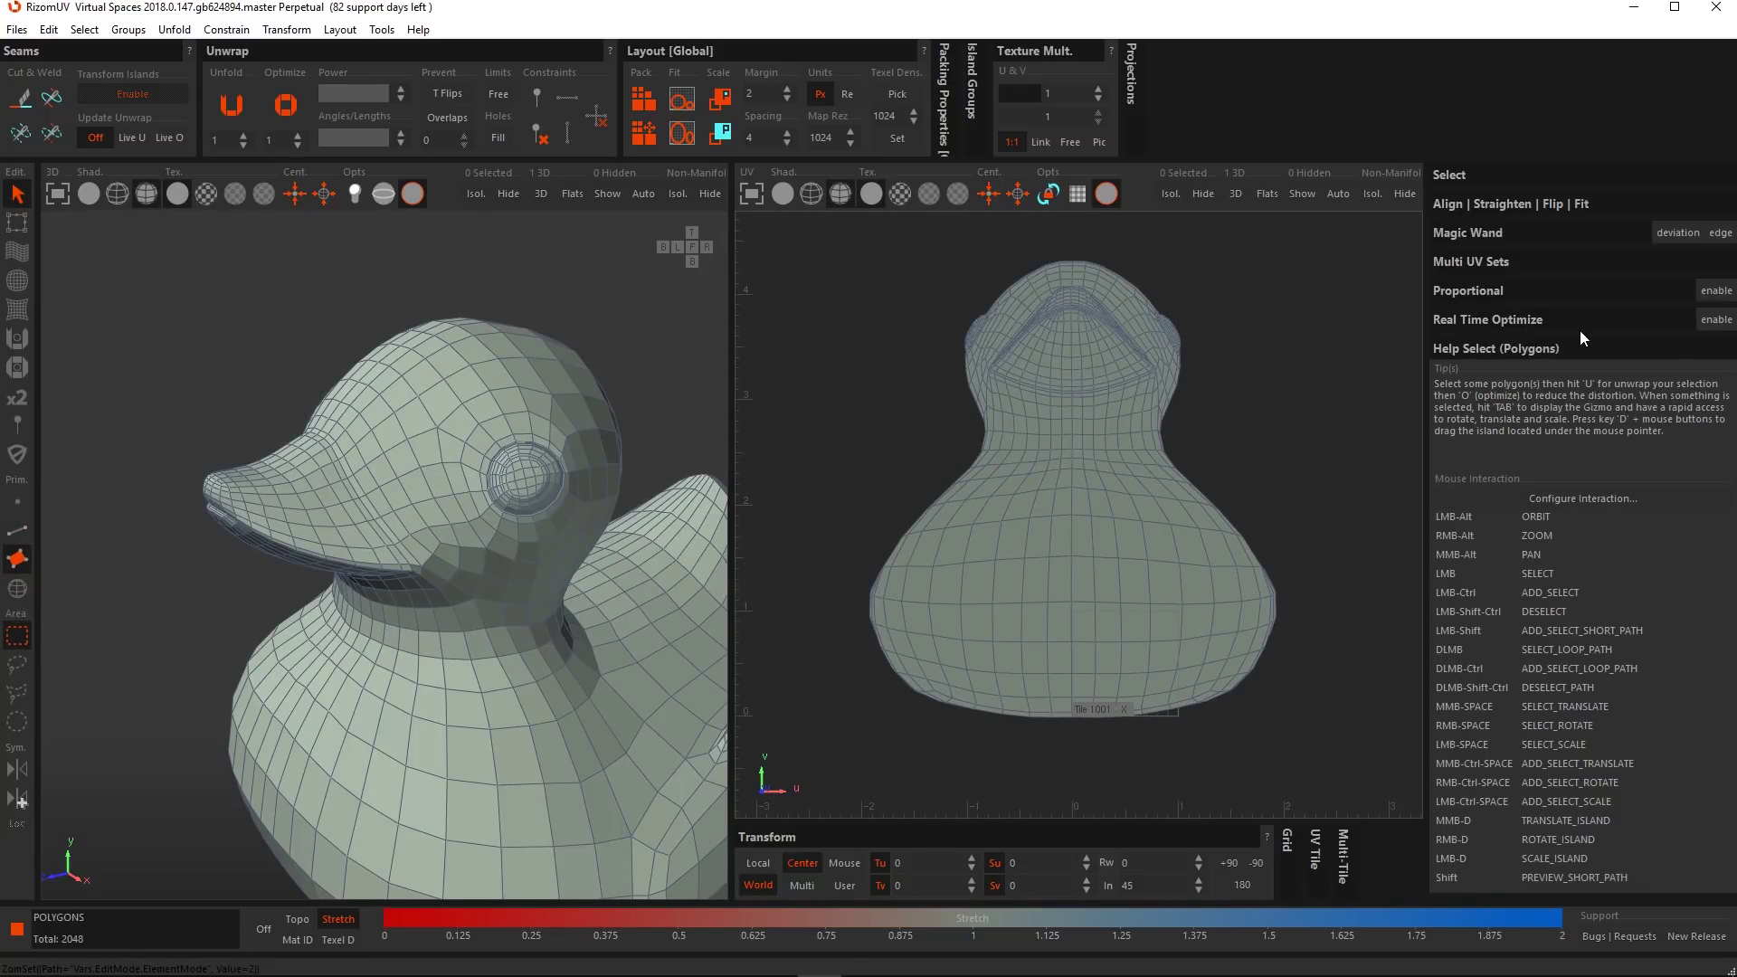
pyautogui.click(17, 532)
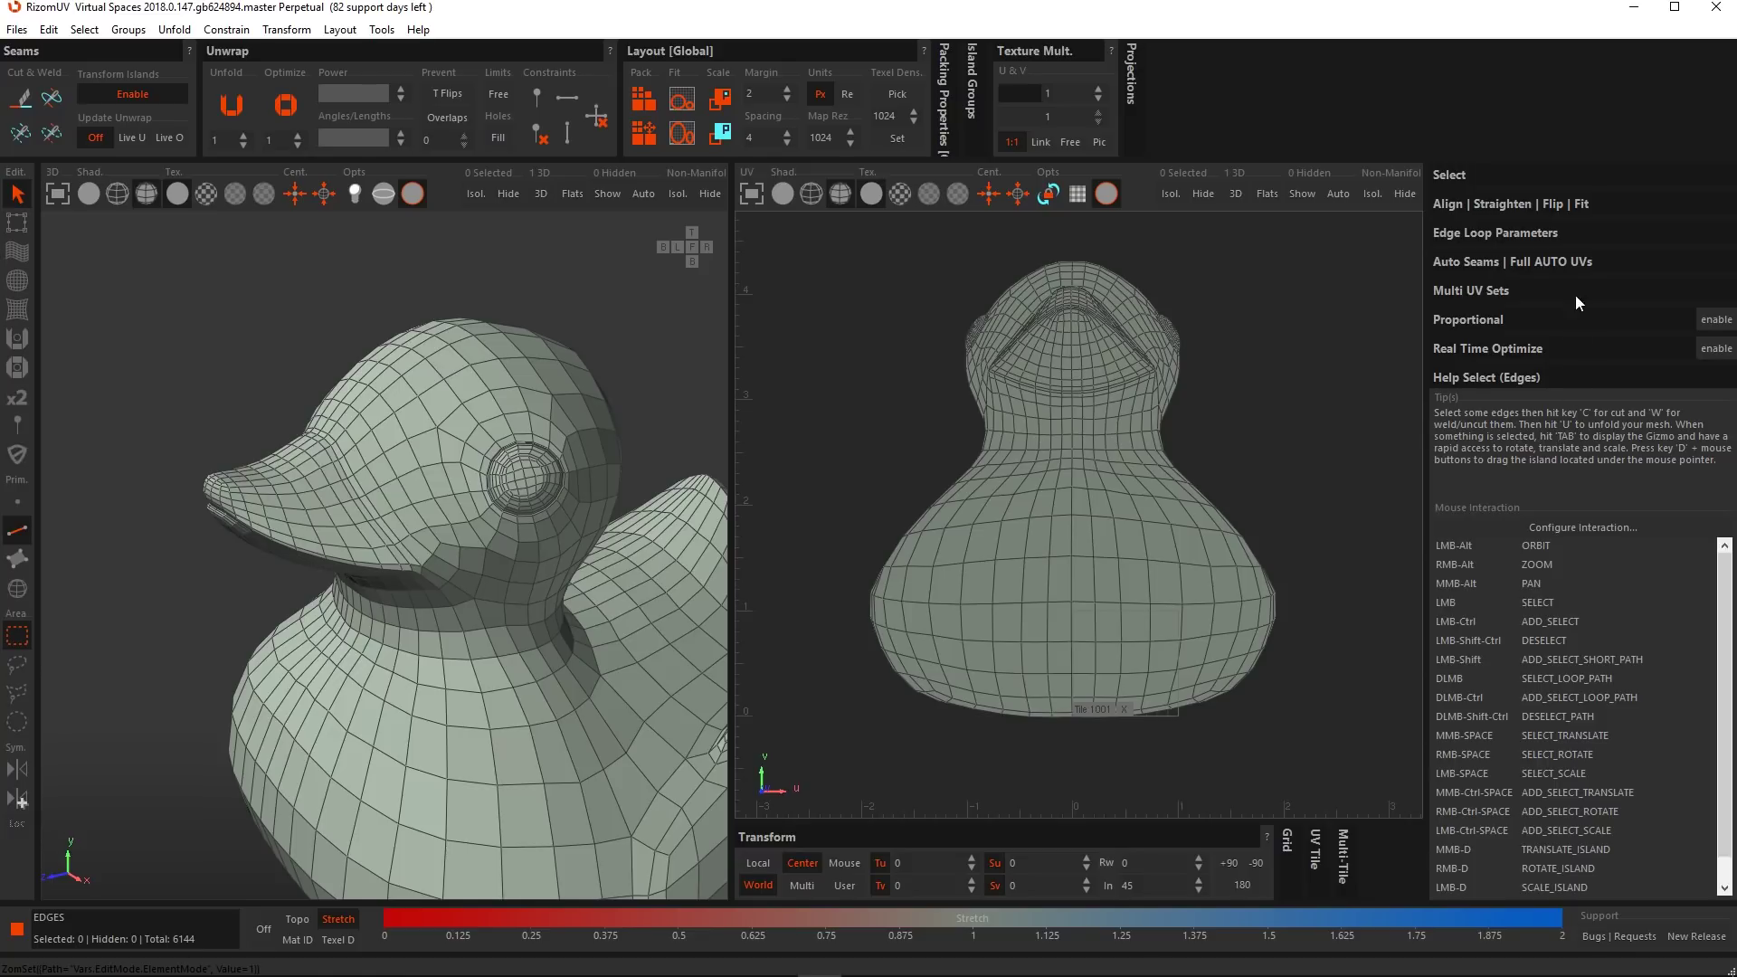
pyautogui.click(1507, 235)
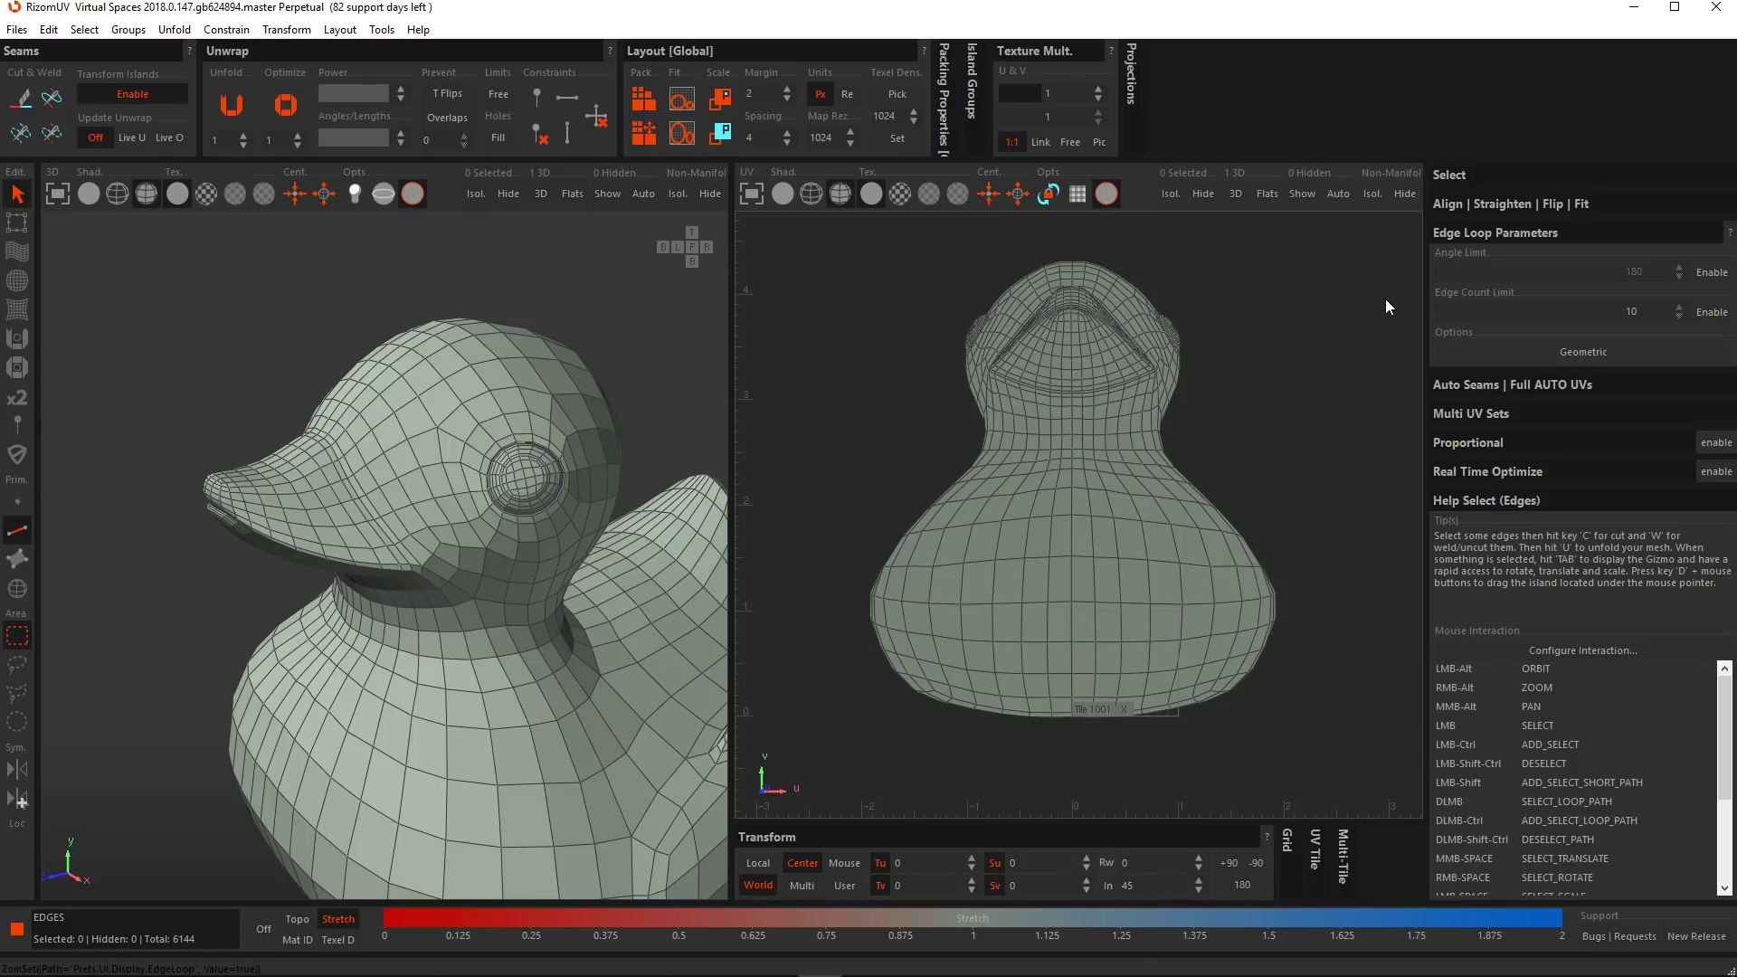
# Enable the Edge Count Limit for edge loops and set it to 3.
pyautogui.click(1719, 313)
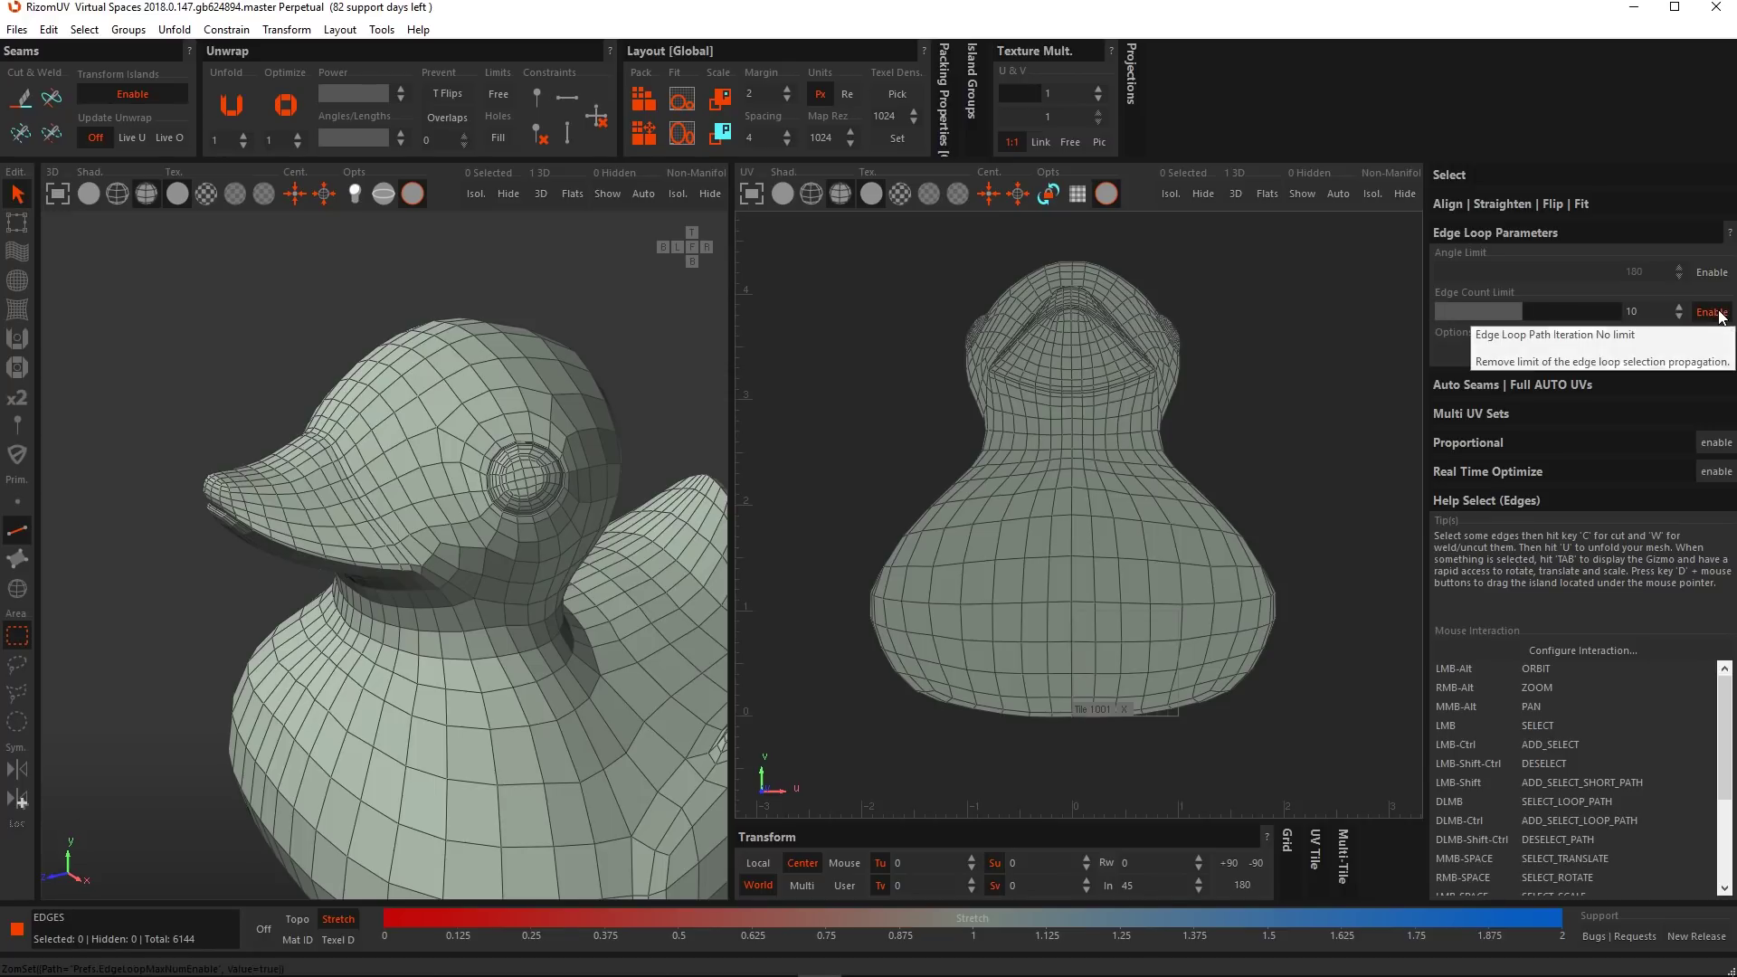
pyautogui.doubleClick(1648, 309)
pyautogui.write('3')
pyautogui.press('Return')
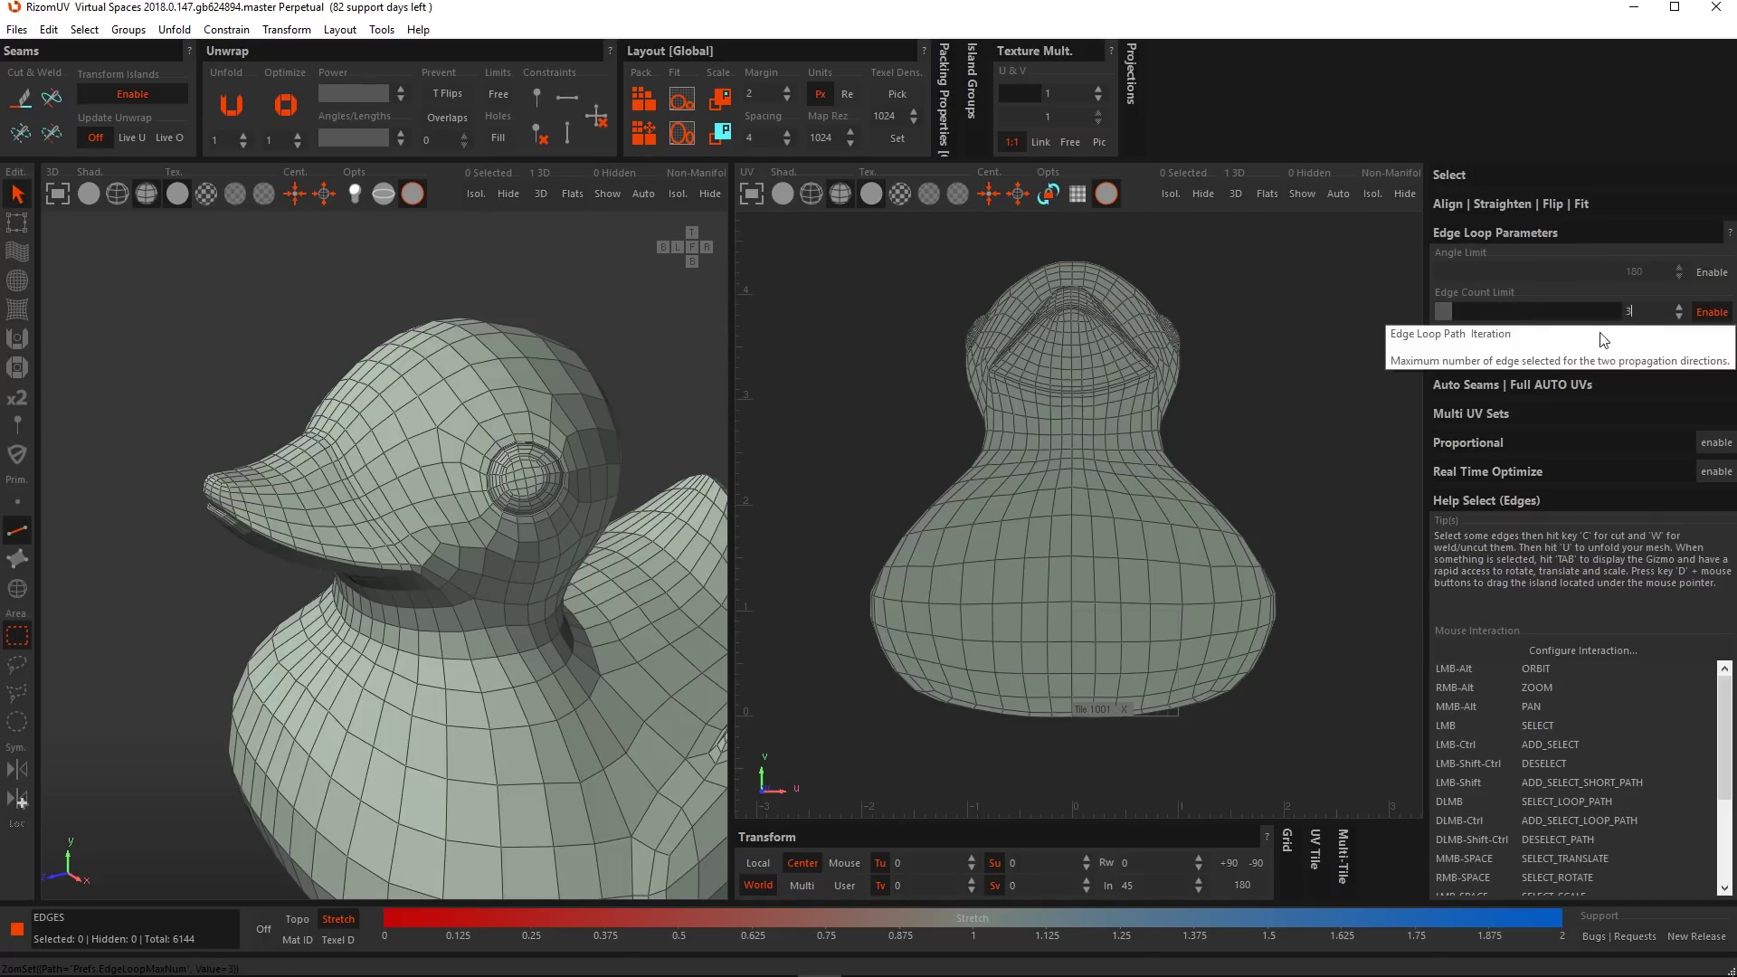
# Select a count-limited edge loop running lengthwise along the duck's back toward the tail.
pyautogui.keyDown('alt'); pyautogui.moveTo(516, 572); pyautogui.dragTo(452, 502, button='middle'); pyautogui.keyUp('alt')
pyautogui.moveTo(453, 502)
pyautogui.keyDown('alt'); pyautogui.mouseDown()
pyautogui.moveTo(378, 544)
pyautogui.moveTo(423, 521)
pyautogui.mouseUp(); pyautogui.keyUp('alt')
pyautogui.keyDown('alt'); pyautogui.moveTo(624, 601); pyautogui.dragTo(416, 606, button='middle'); pyautogui.keyUp('alt')
pyautogui.keyDown('alt'); pyautogui.moveTo(506, 552); pyautogui.dragTo(449, 553); pyautogui.keyUp('alt')
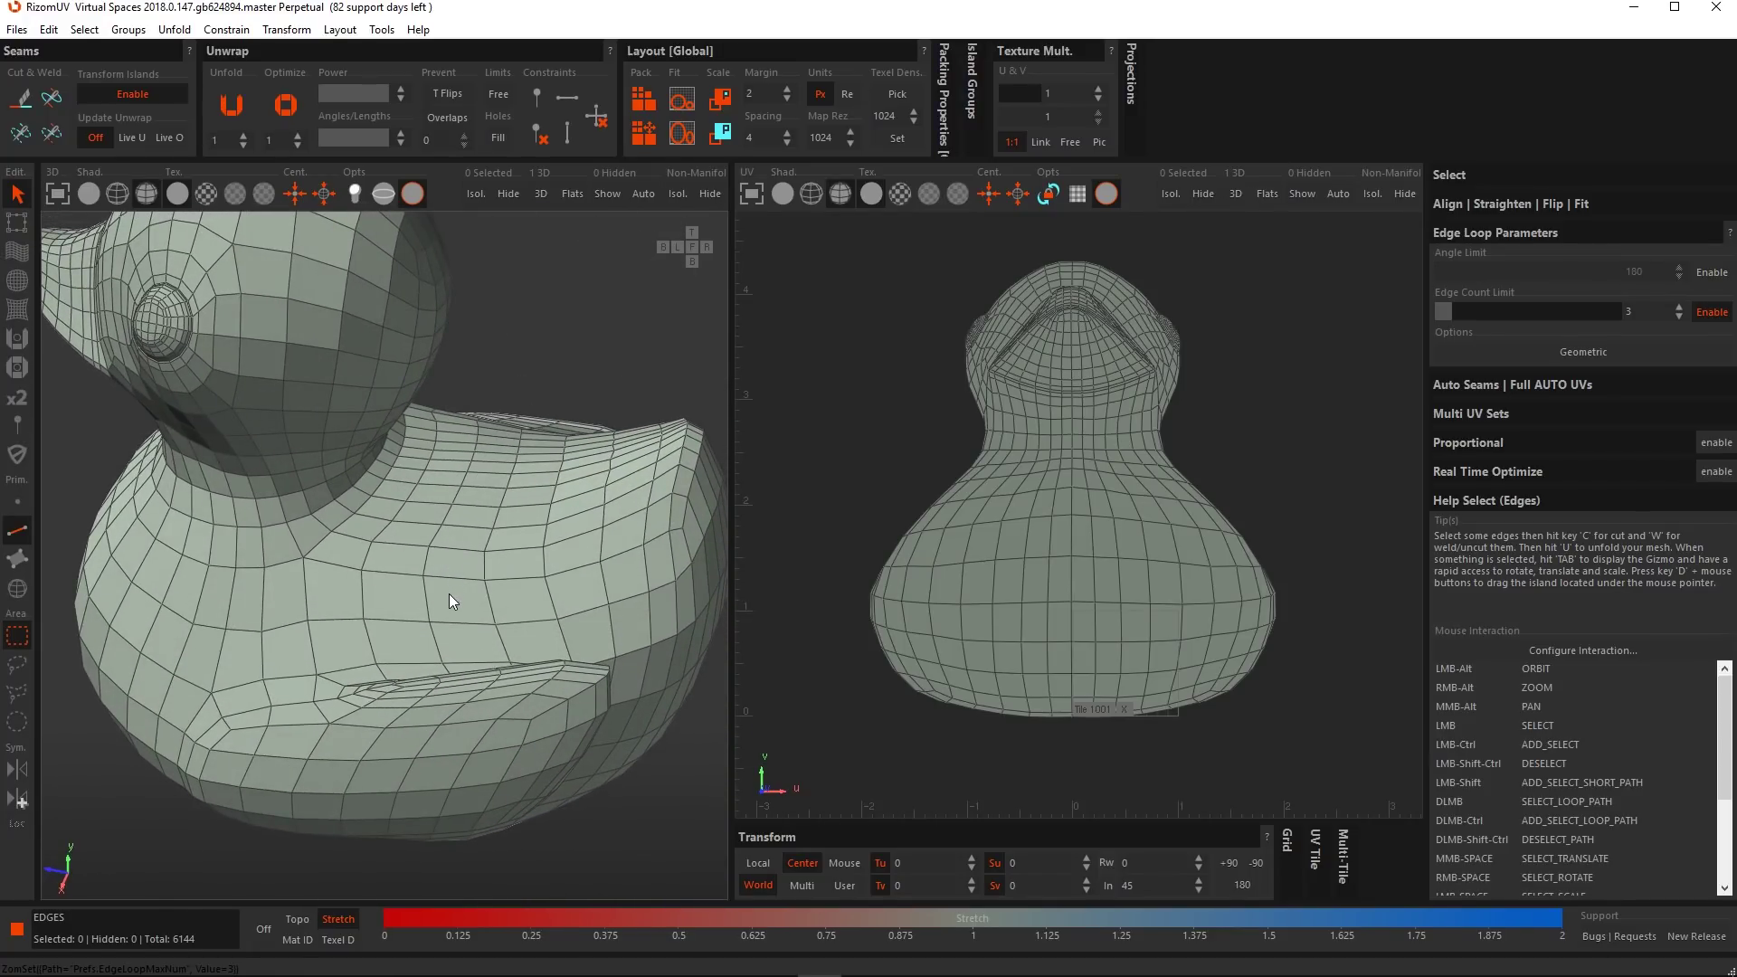
pyautogui.doubleClick(522, 486)
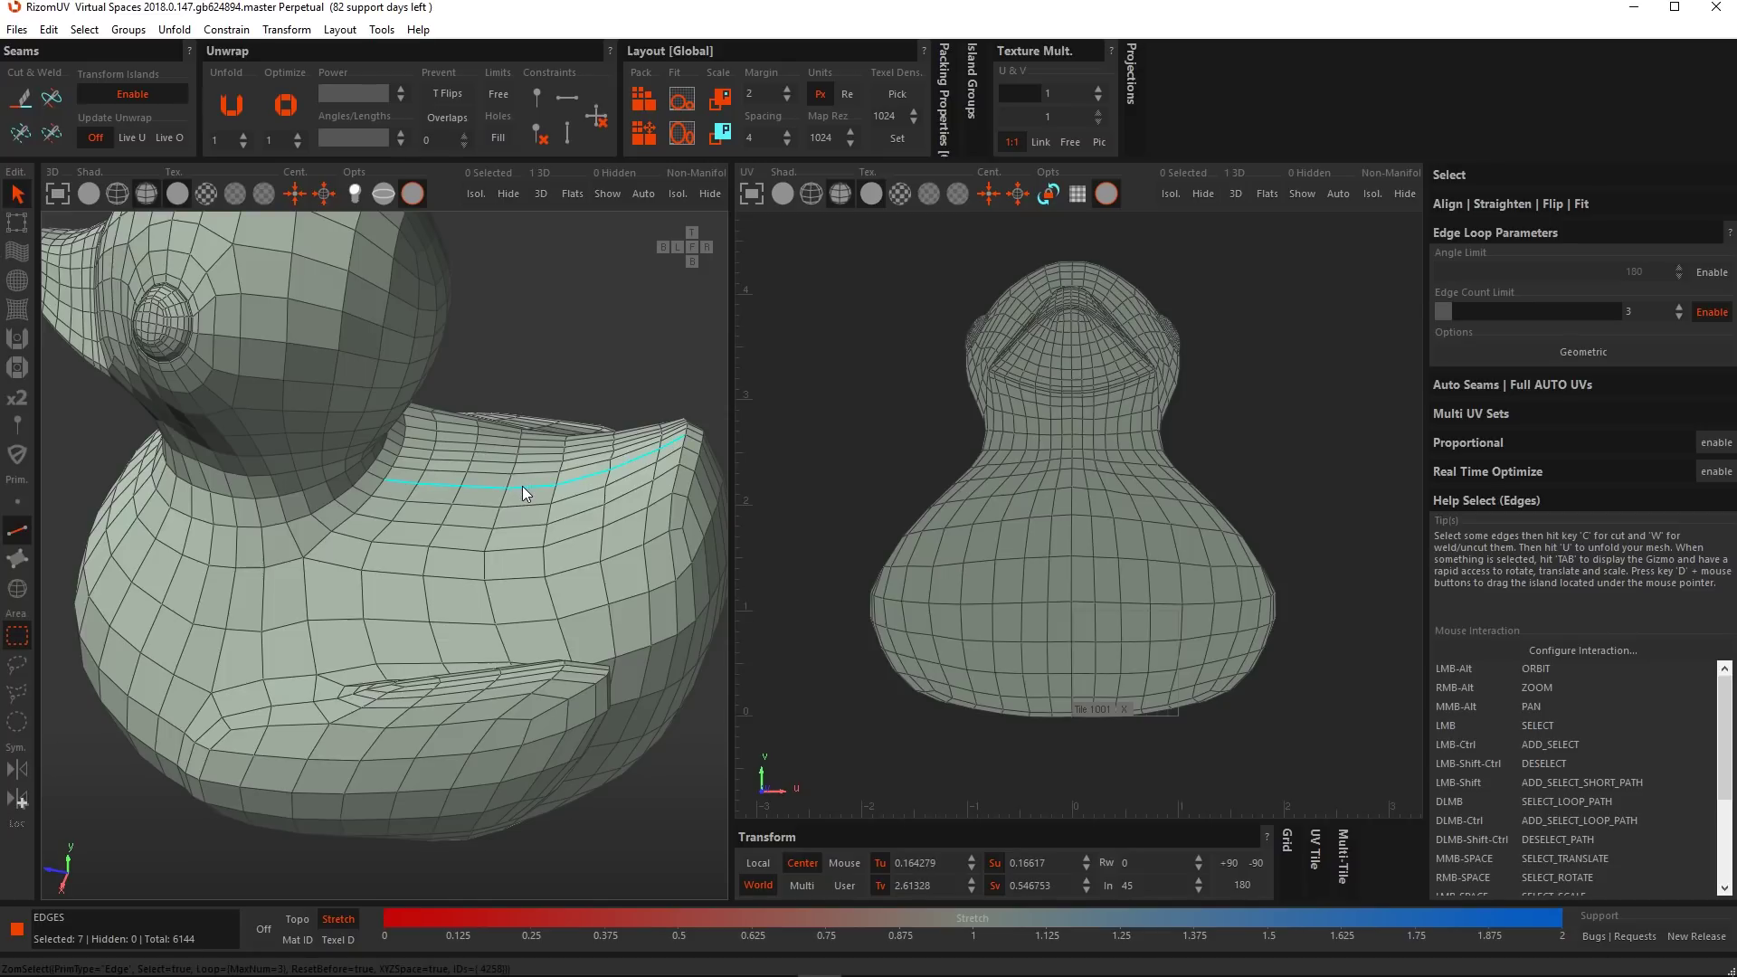
# Replace the selection with a count-limited edge loop running crosswise over the duck's back.
pyautogui.keyDown('alt'); pyautogui.moveTo(543, 532); pyautogui.dragTo(398, 550); pyautogui.keyUp('alt')
pyautogui.keyDown('alt'); pyautogui.moveTo(398, 550); pyautogui.dragTo(479, 551, button='middle'); pyautogui.keyUp('alt')
pyautogui.keyDown('alt'); pyautogui.moveTo(479, 552); pyautogui.dragTo(448, 548); pyautogui.keyUp('alt')
pyautogui.keyDown('alt'); pyautogui.moveTo(539, 561); pyautogui.dragTo(447, 564, button='middle'); pyautogui.keyUp('alt')
pyautogui.keyDown('alt'); pyautogui.moveTo(447, 568); pyautogui.dragTo(458, 590, button='right'); pyautogui.keyUp('alt')
pyautogui.keyDown('alt'); pyautogui.moveTo(458, 590); pyautogui.dragTo(438, 566); pyautogui.keyUp('alt')
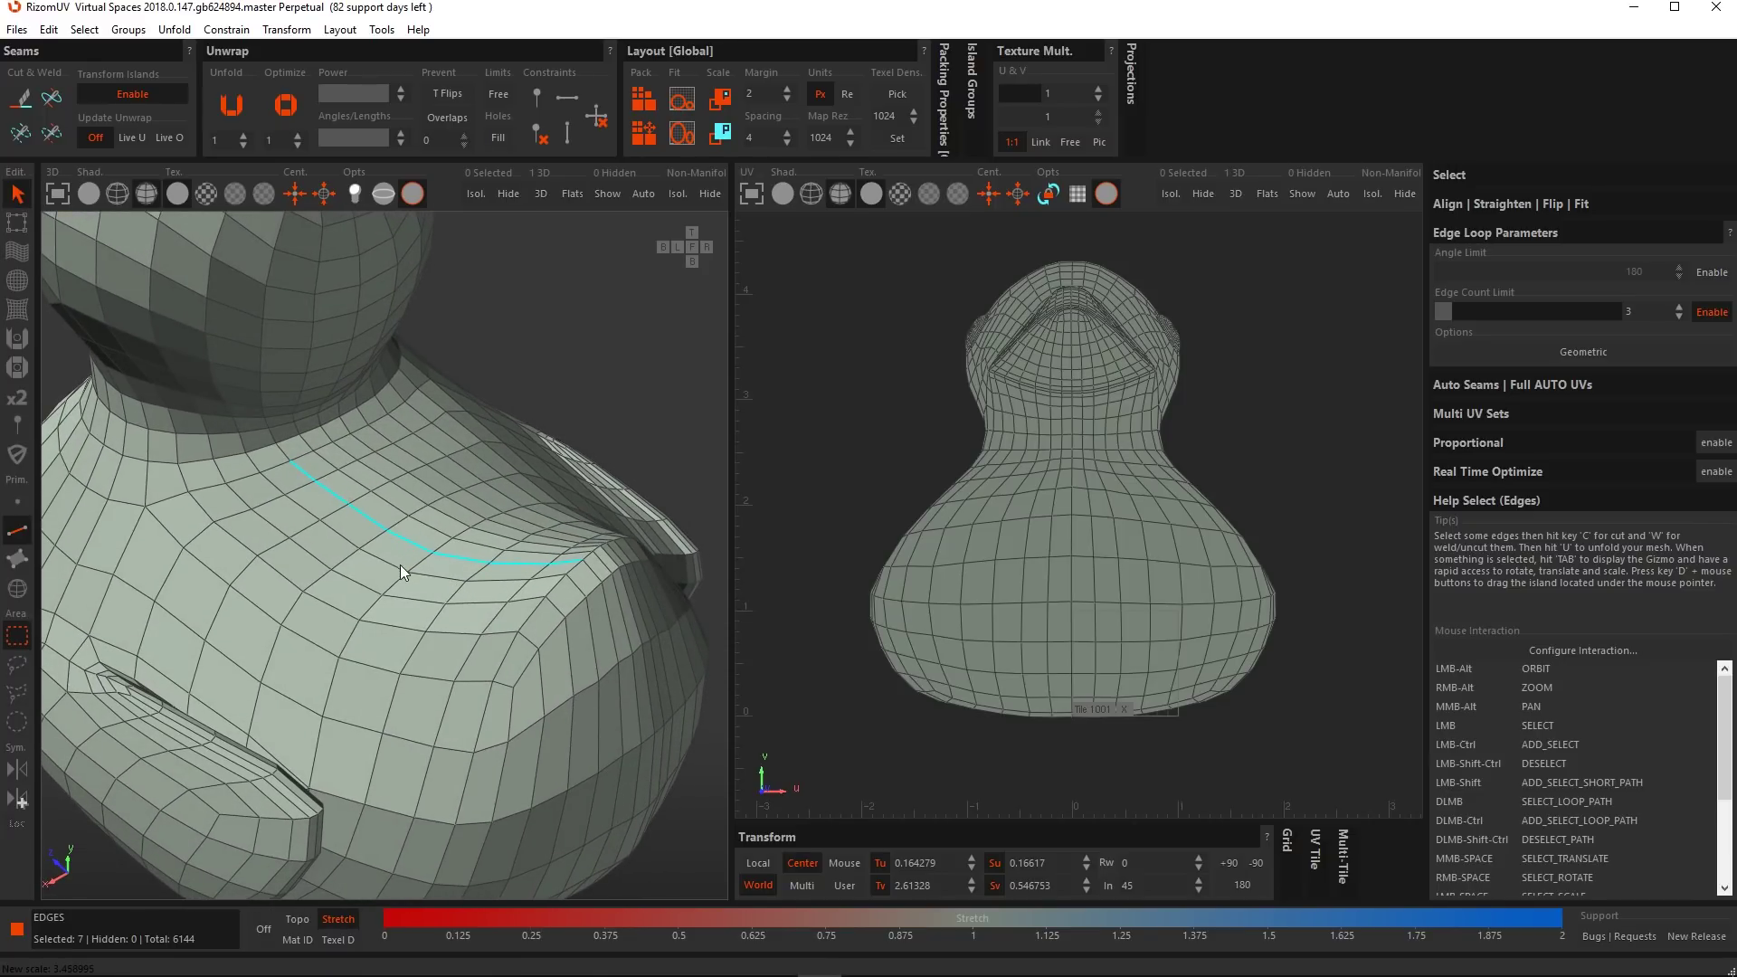
pyautogui.keyDown('alt'); pyautogui.moveTo(468, 512); pyautogui.dragTo(374, 551); pyautogui.keyUp('alt')
pyautogui.doubleClick(490, 528)
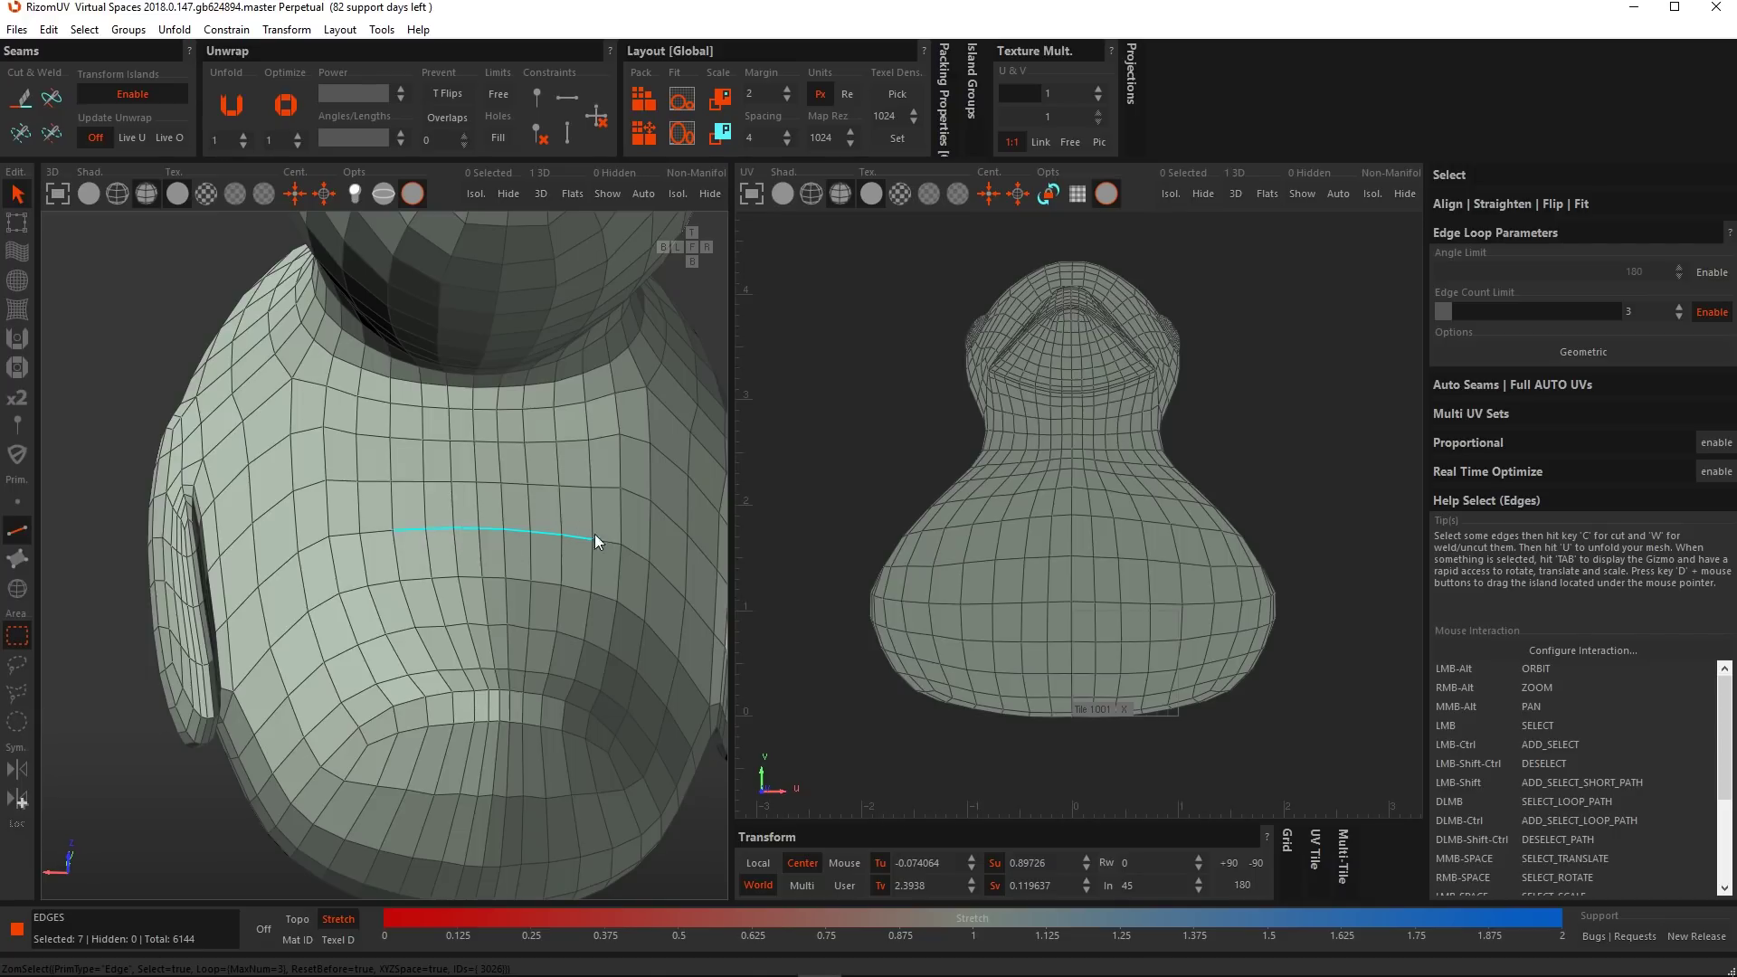
# Set the Edge Count Limit to 5 and reselect the crosswise edge loop on the duck's back.
pyautogui.doubleClick(1636, 308)
pyautogui.write('5')
pyautogui.press('Return')
pyautogui.doubleClick(492, 529)
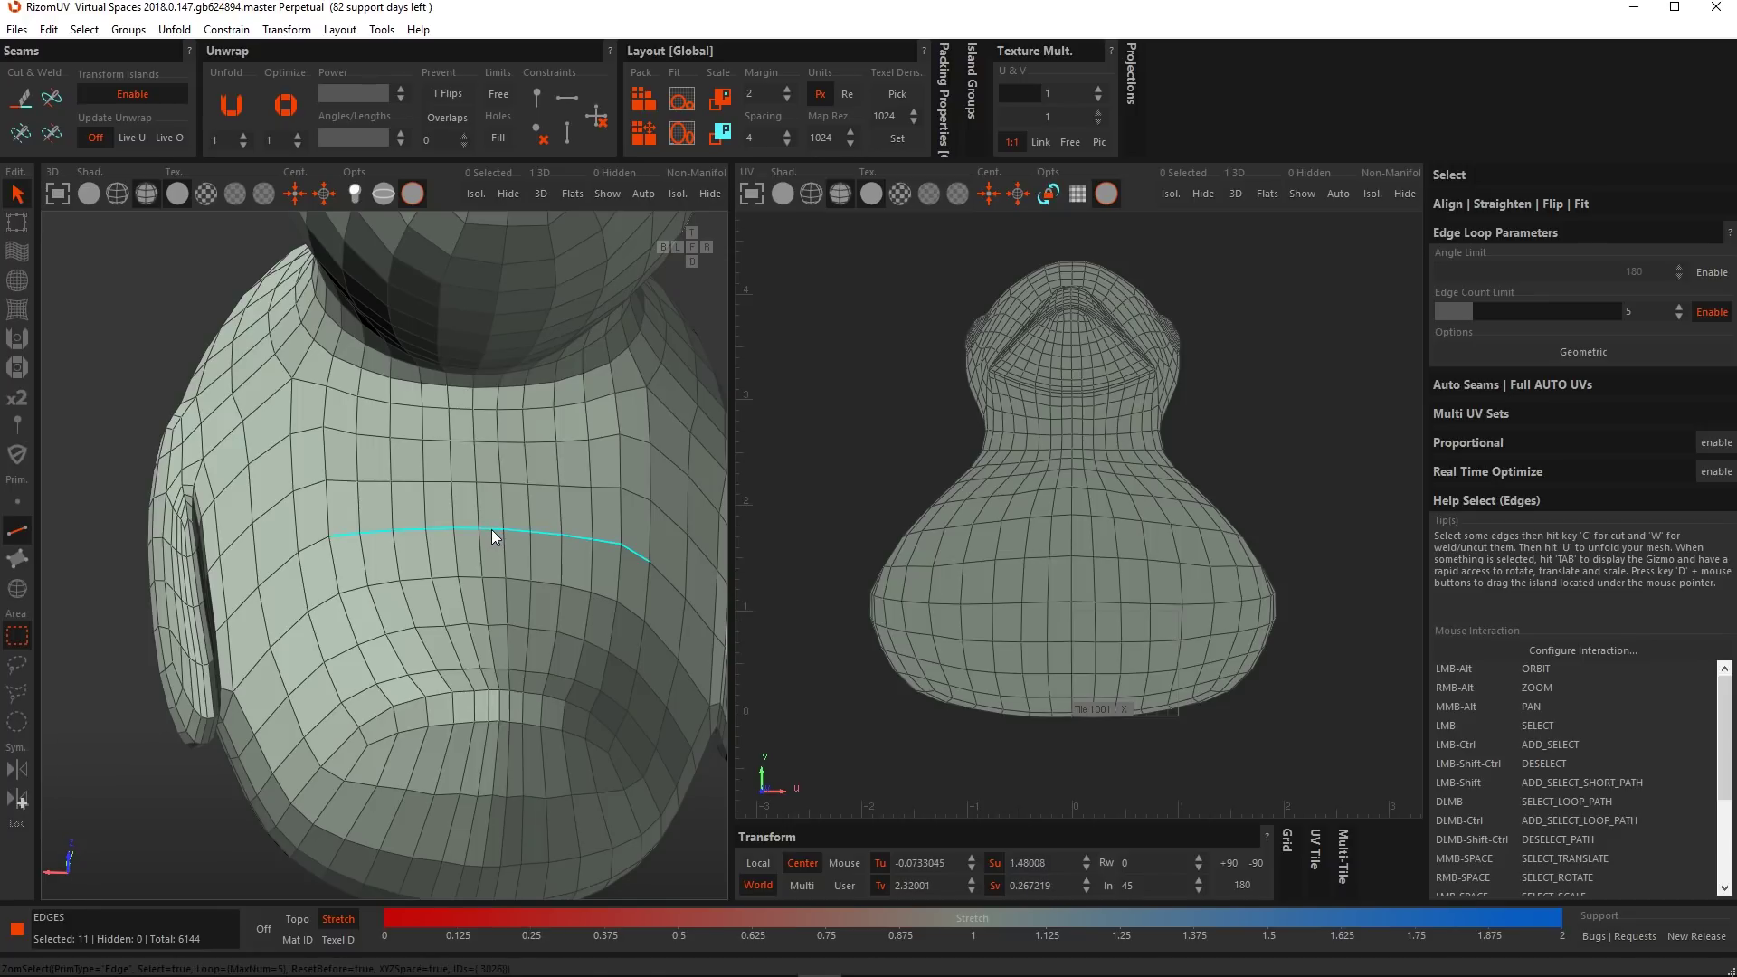
pyautogui.keyDown('alt'); pyautogui.moveTo(496, 541); pyautogui.dragTo(599, 560); pyautogui.keyUp('alt')
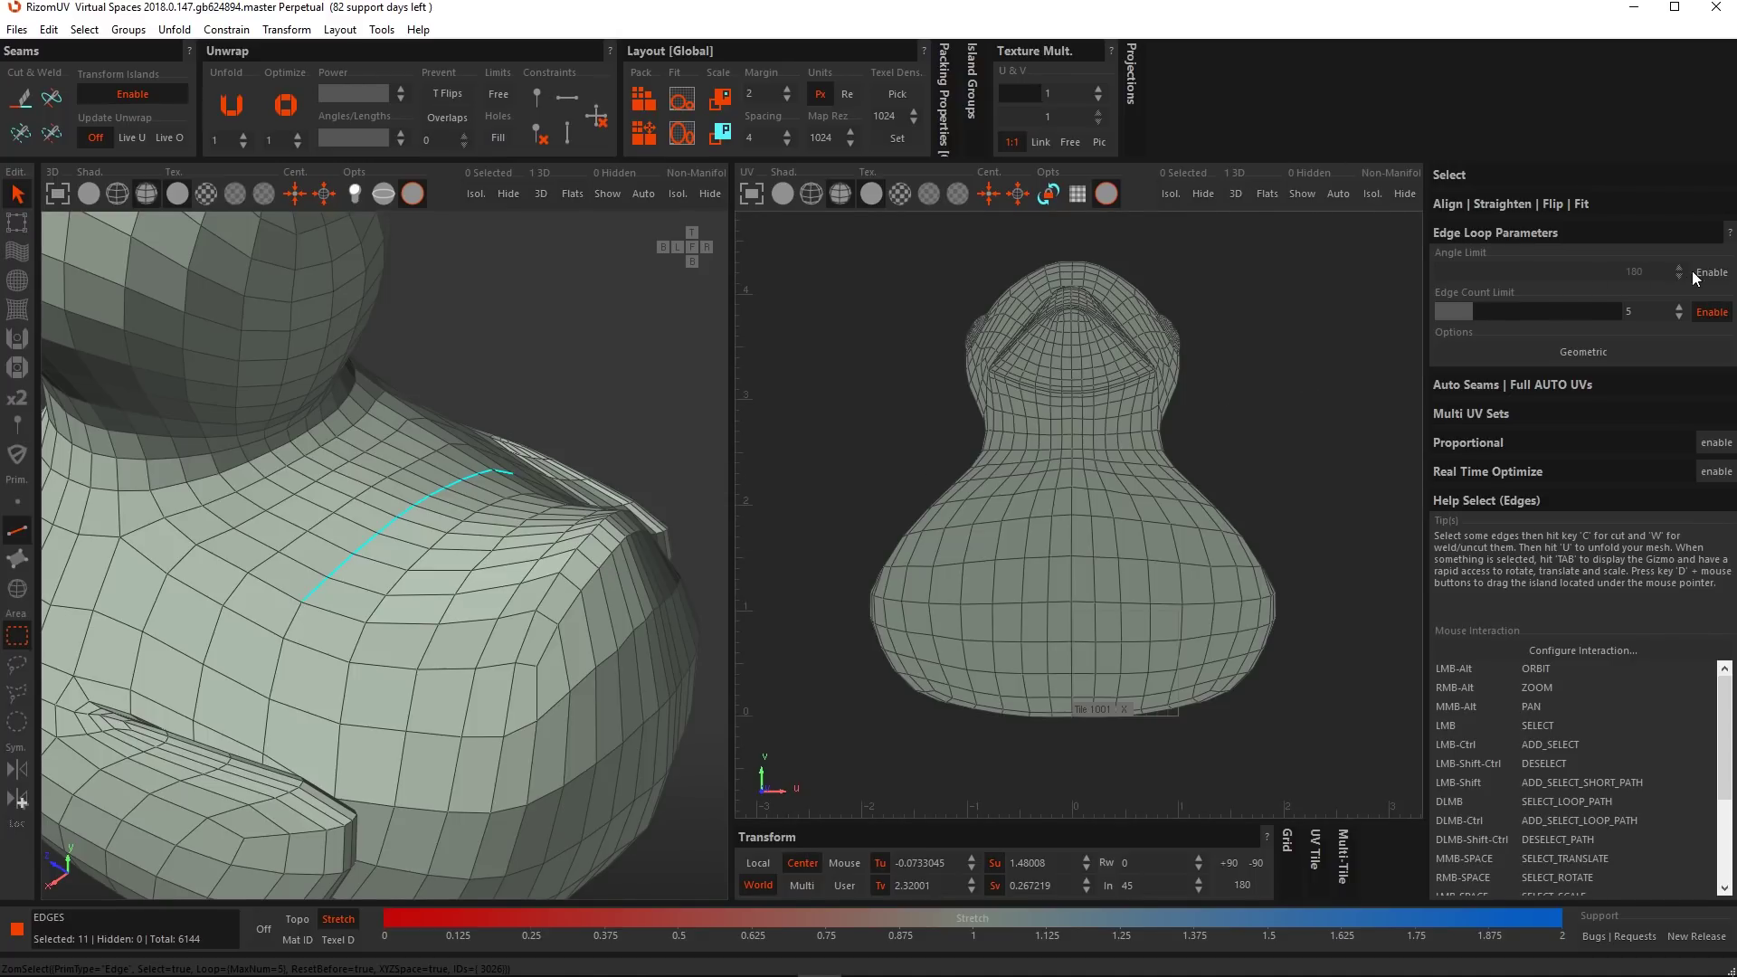
# Turn off both the edge count and angle limits and select the complete edge loop around the duck's beak.
pyautogui.click(1712, 312)
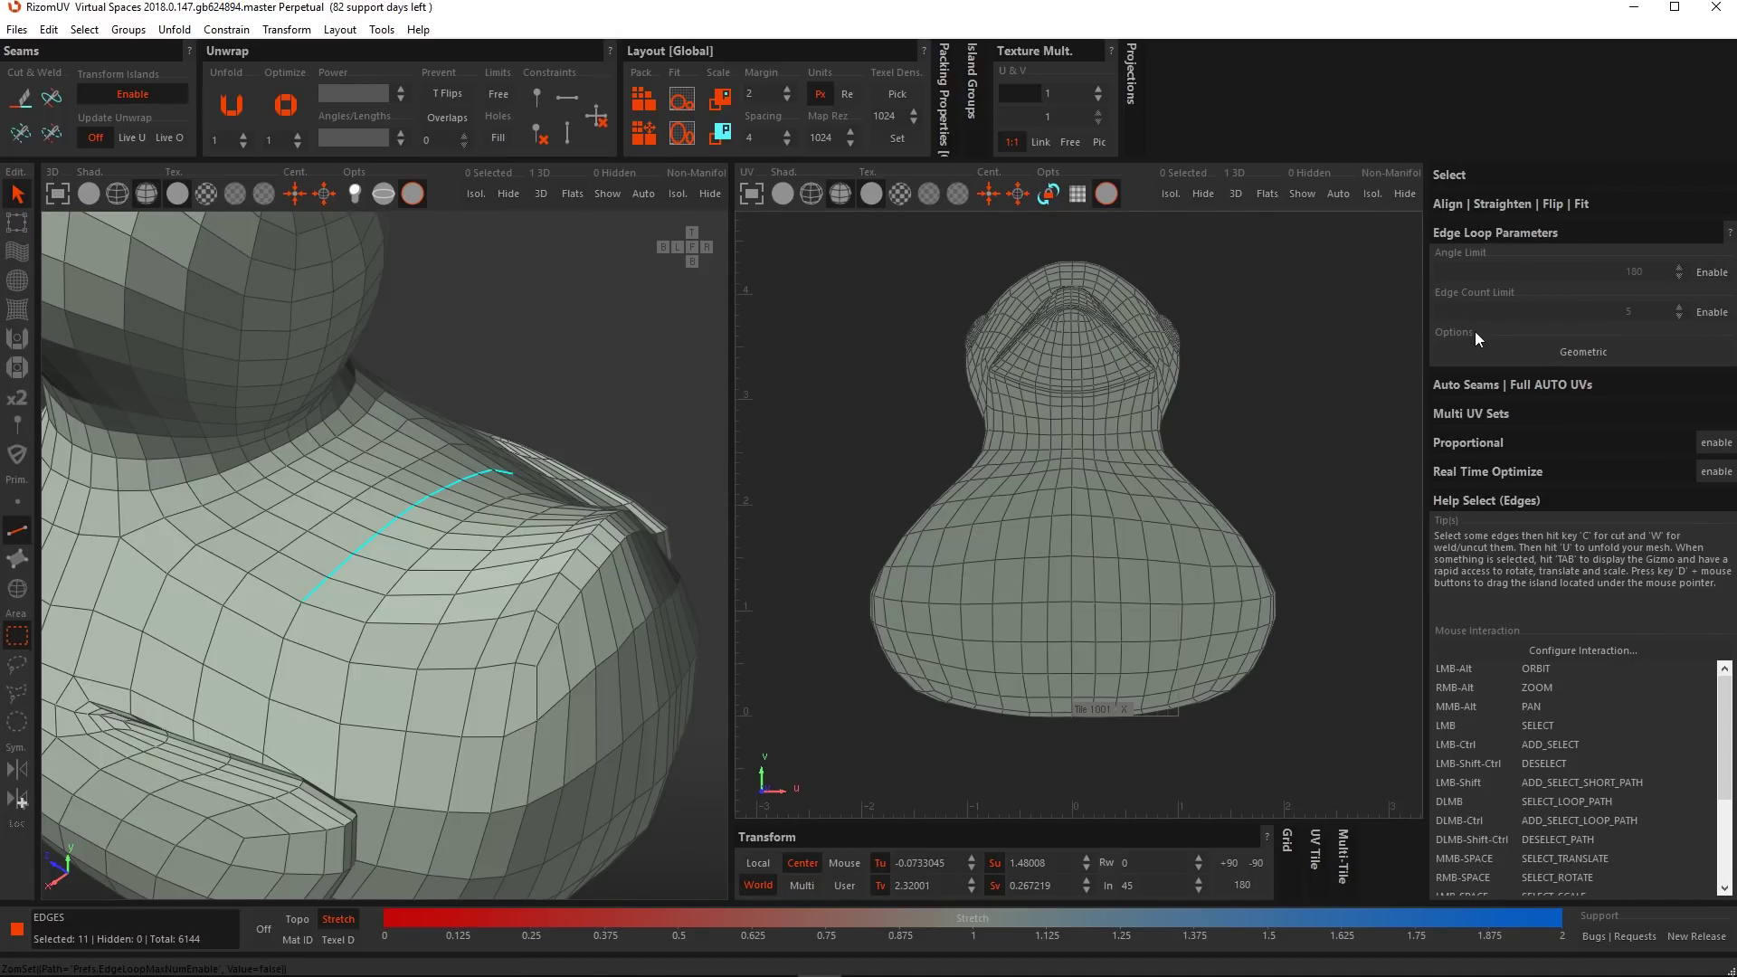
pyautogui.click(1698, 274)
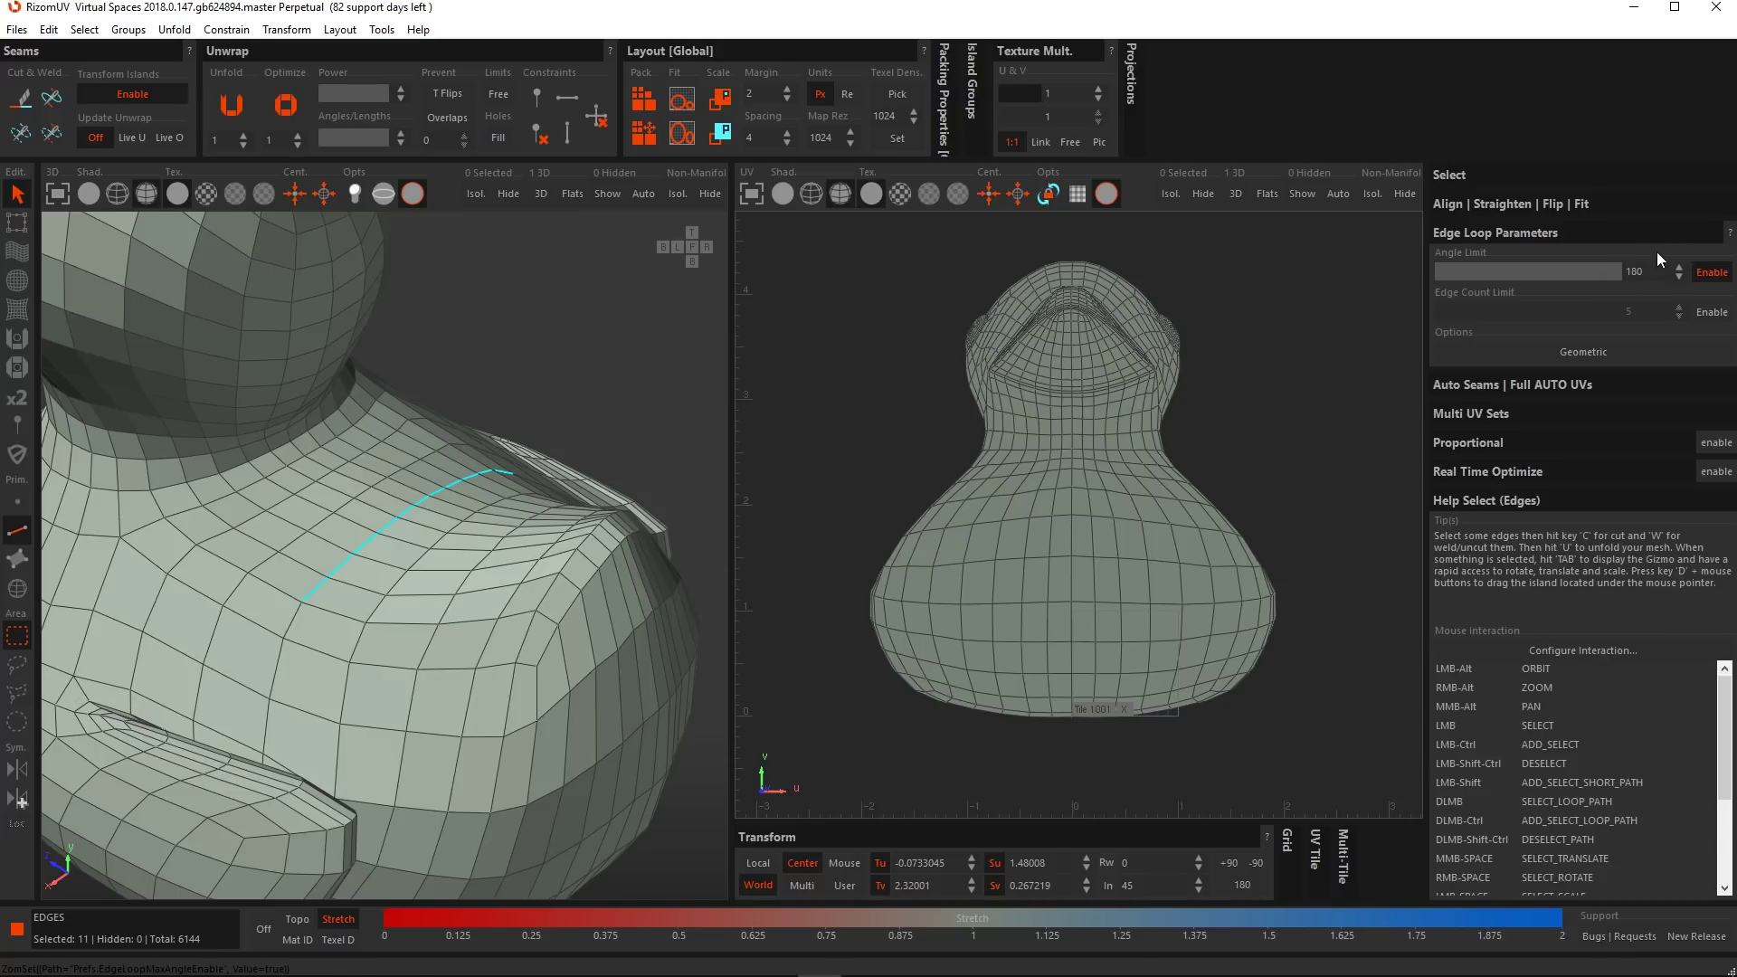
pyautogui.scroll(-5, 506, 481)
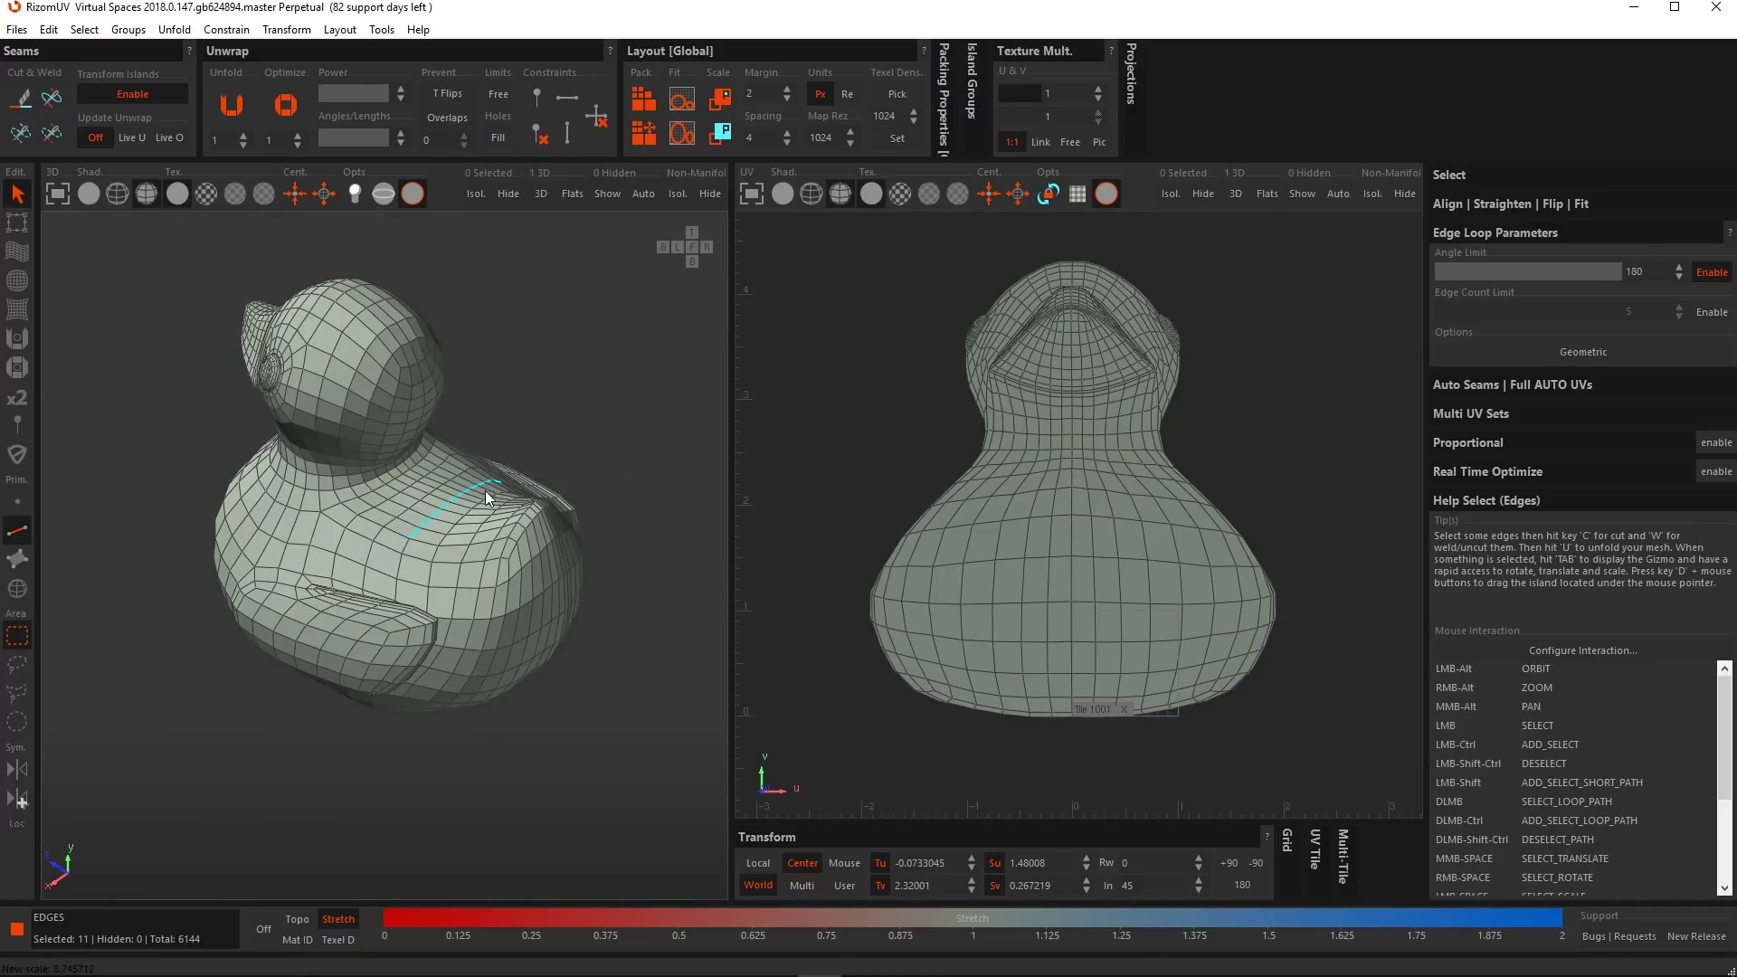
pyautogui.keyDown('alt'); pyautogui.moveTo(412, 528); pyautogui.dragTo(572, 517); pyautogui.keyUp('alt')
pyautogui.keyDown('alt'); pyautogui.moveTo(421, 557); pyautogui.dragTo(485, 543, button='middle'); pyautogui.keyUp('alt')
pyautogui.click(1712, 273)
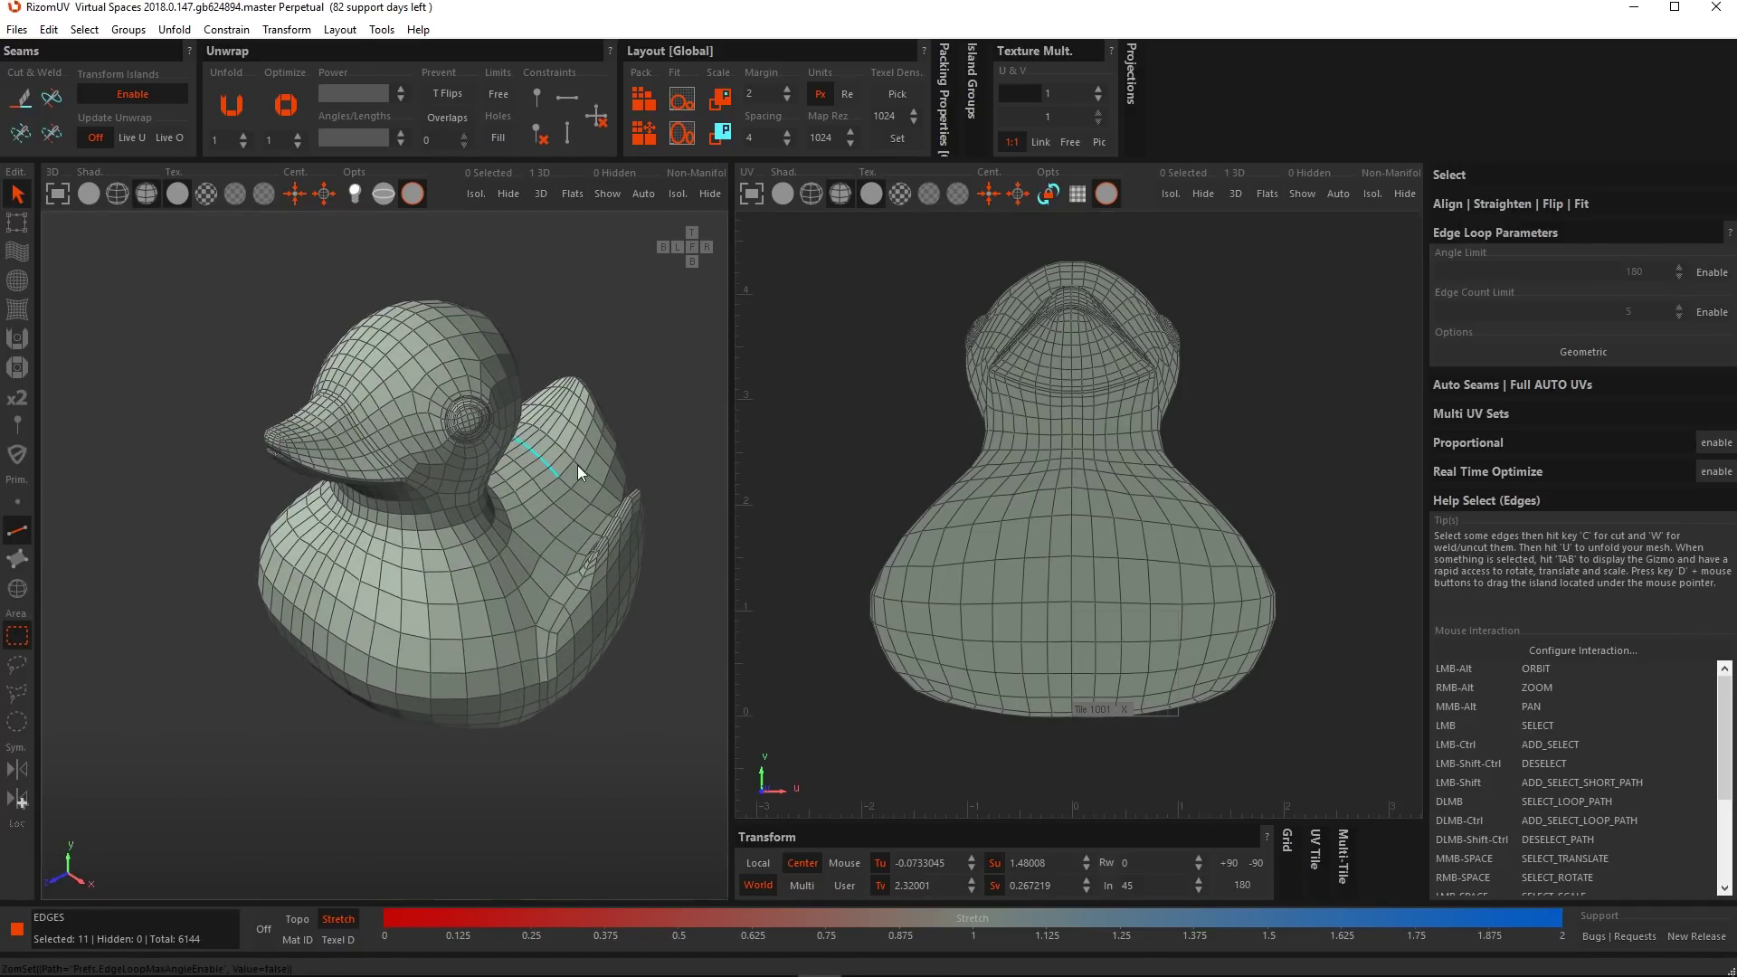
pyautogui.doubleClick(333, 432)
pyautogui.moveTo(336, 444)
pyautogui.keyDown('alt'); pyautogui.mouseDown()
pyautogui.moveTo(533, 313)
pyautogui.moveTo(557, 398)
pyautogui.moveTo(345, 443)
pyautogui.moveTo(366, 432)
pyautogui.moveTo(355, 418)
pyautogui.mouseUp(); pyautogui.keyUp('alt')
pyautogui.keyDown('alt'); pyautogui.moveTo(355, 418); pyautogui.dragTo(469, 395, button='right'); pyautogui.keyUp('alt')
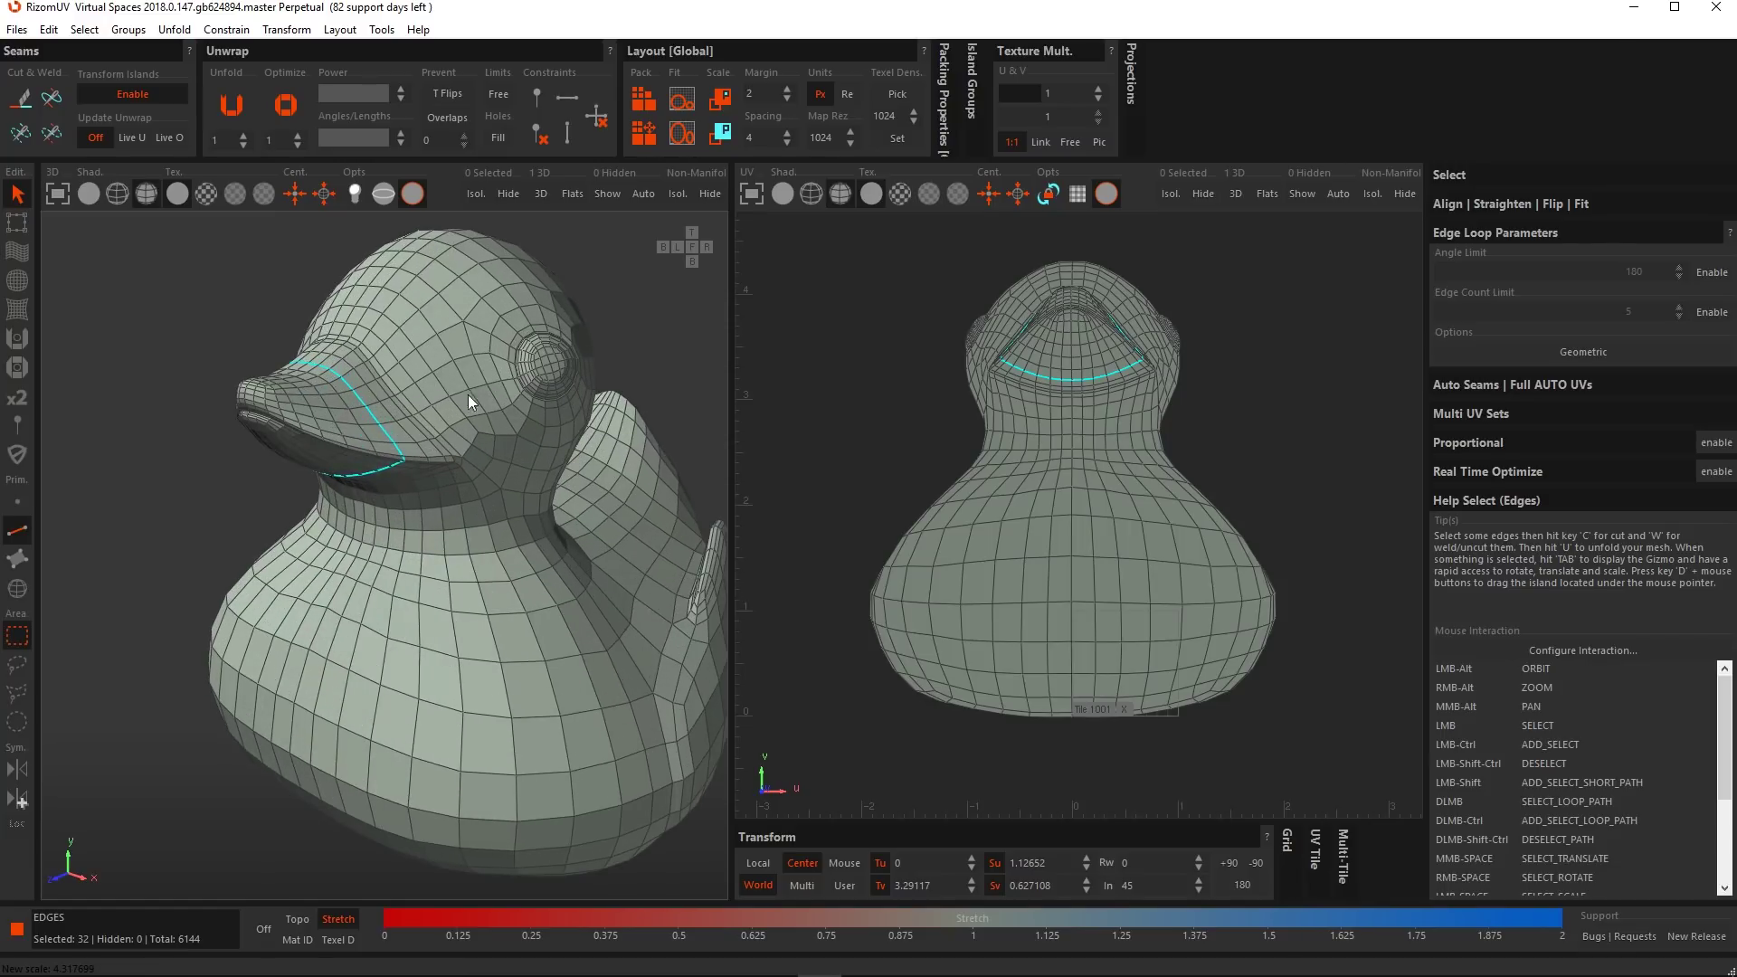
# Enable the Angle Limit at 180 and reselect the edge loop around the beak.
pyautogui.click(1702, 273)
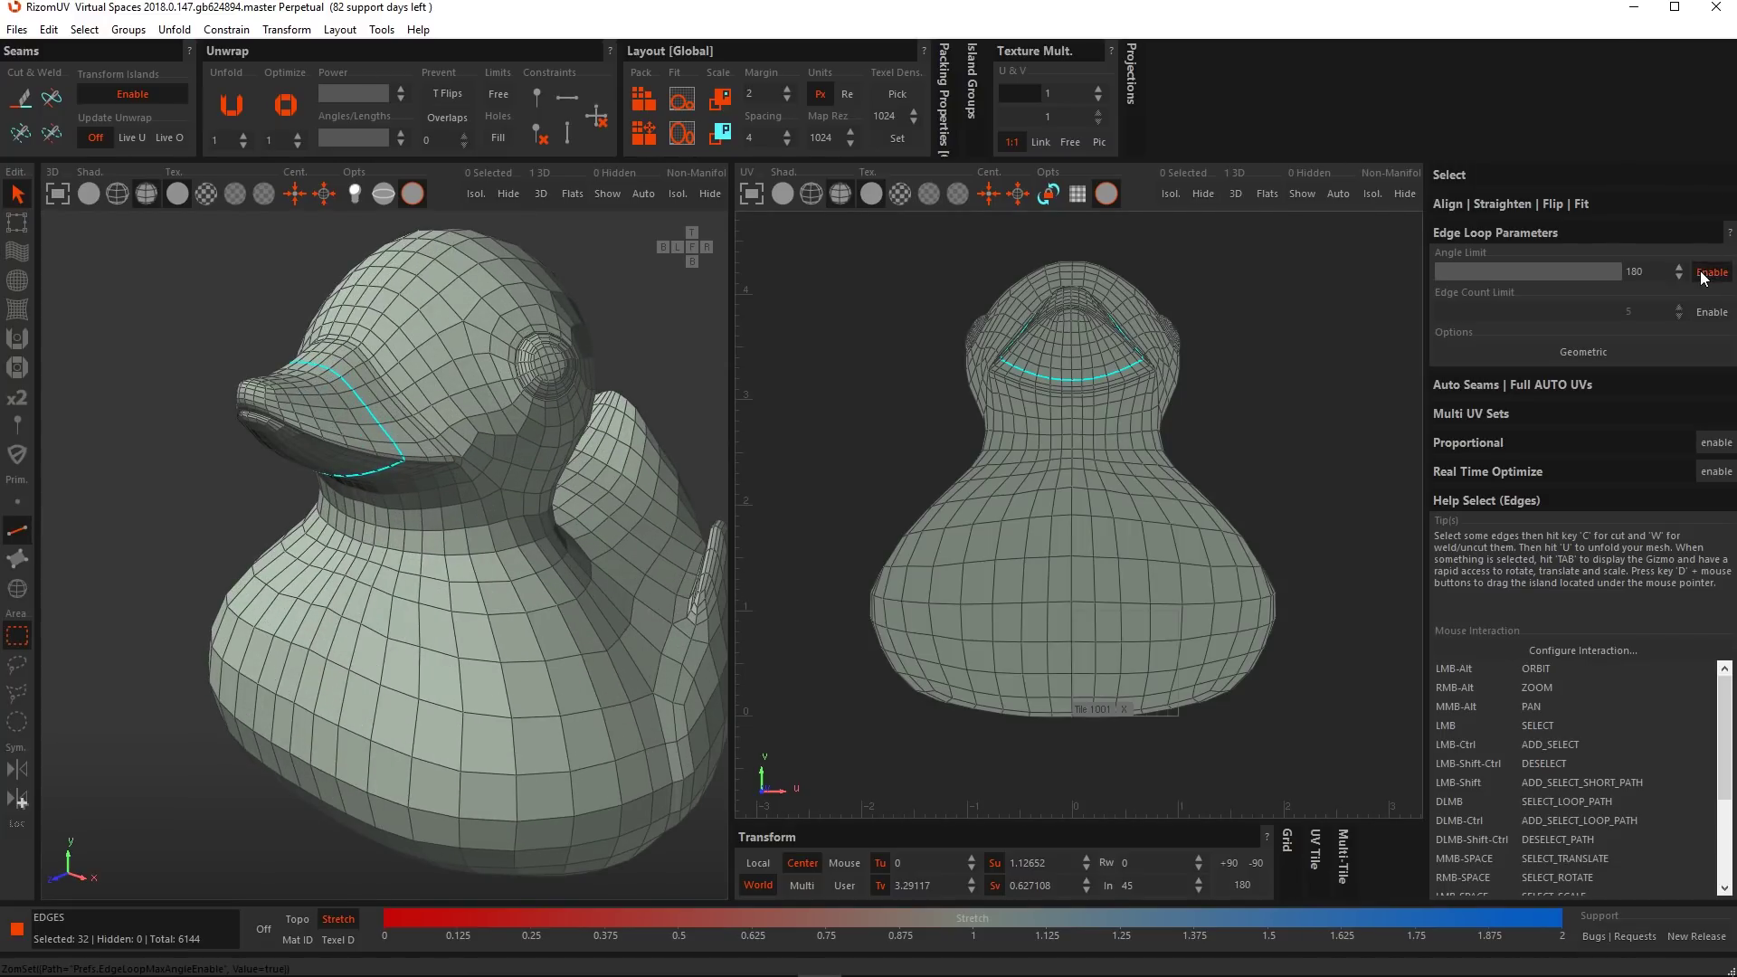
pyautogui.doubleClick(371, 411)
pyautogui.keyDown('alt'); pyautogui.moveTo(370, 411); pyautogui.dragTo(445, 449); pyautogui.keyUp('alt')
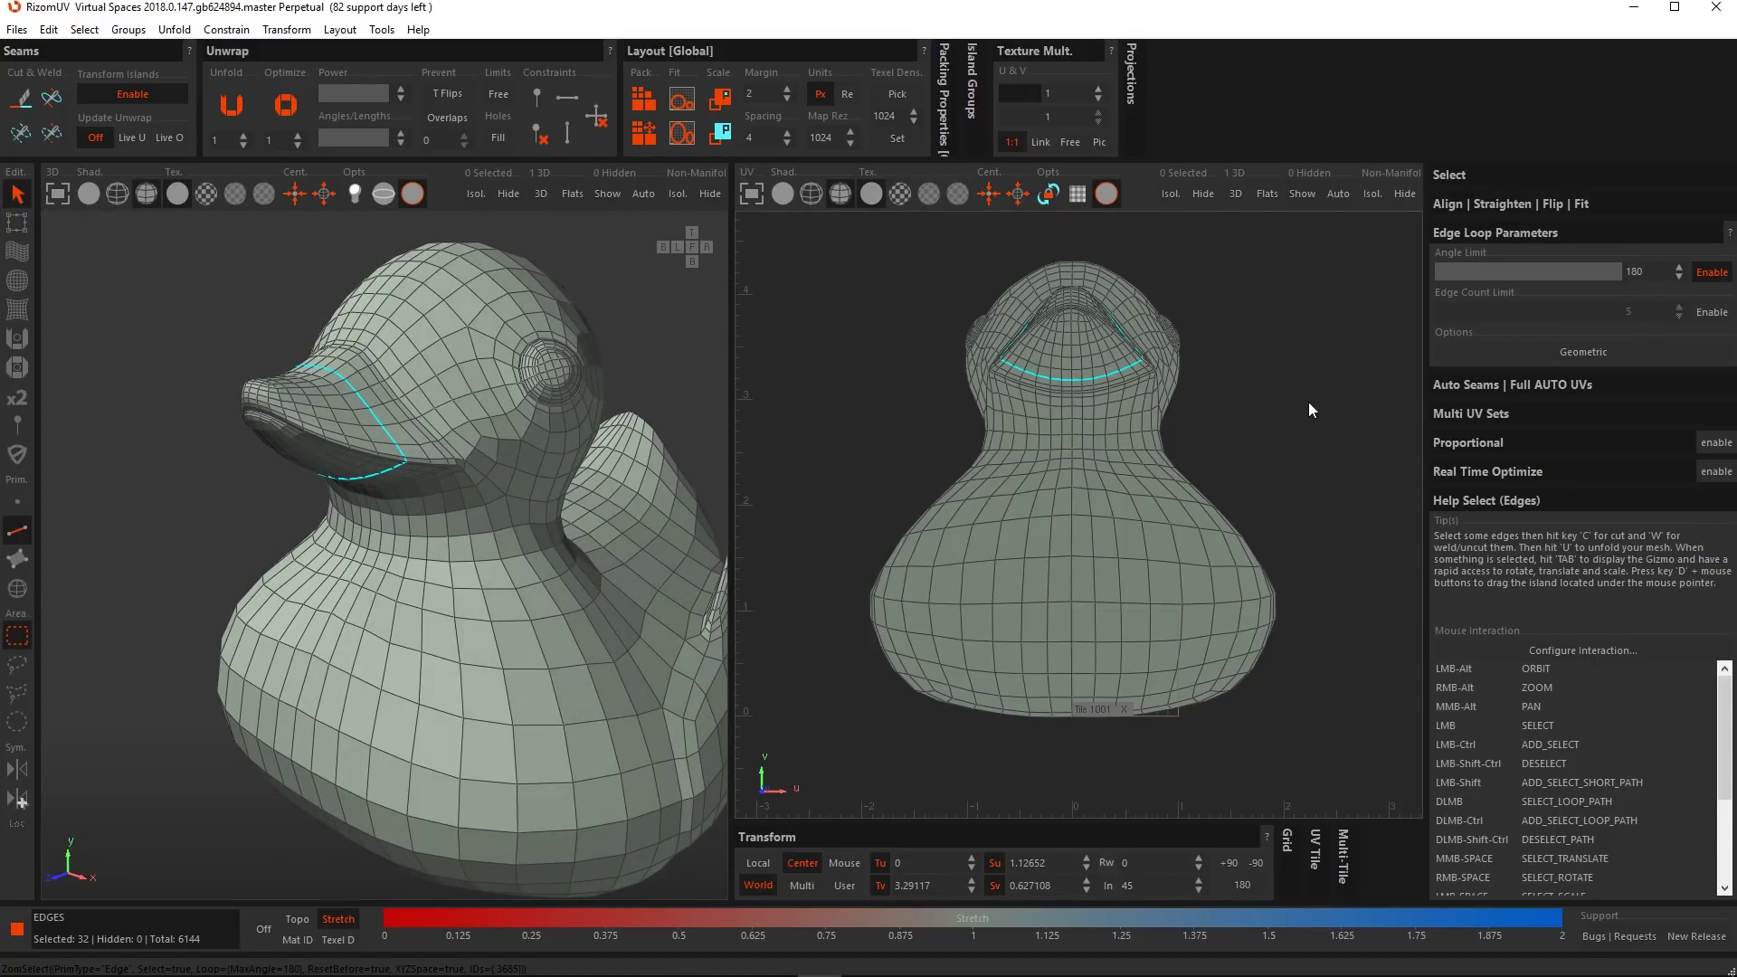
# Set the edge loop Angle Limit to 35 and reselect the loop over the top of the beak.
pyautogui.doubleClick(1644, 273)
pyautogui.write('35')
pyautogui.press('Return')
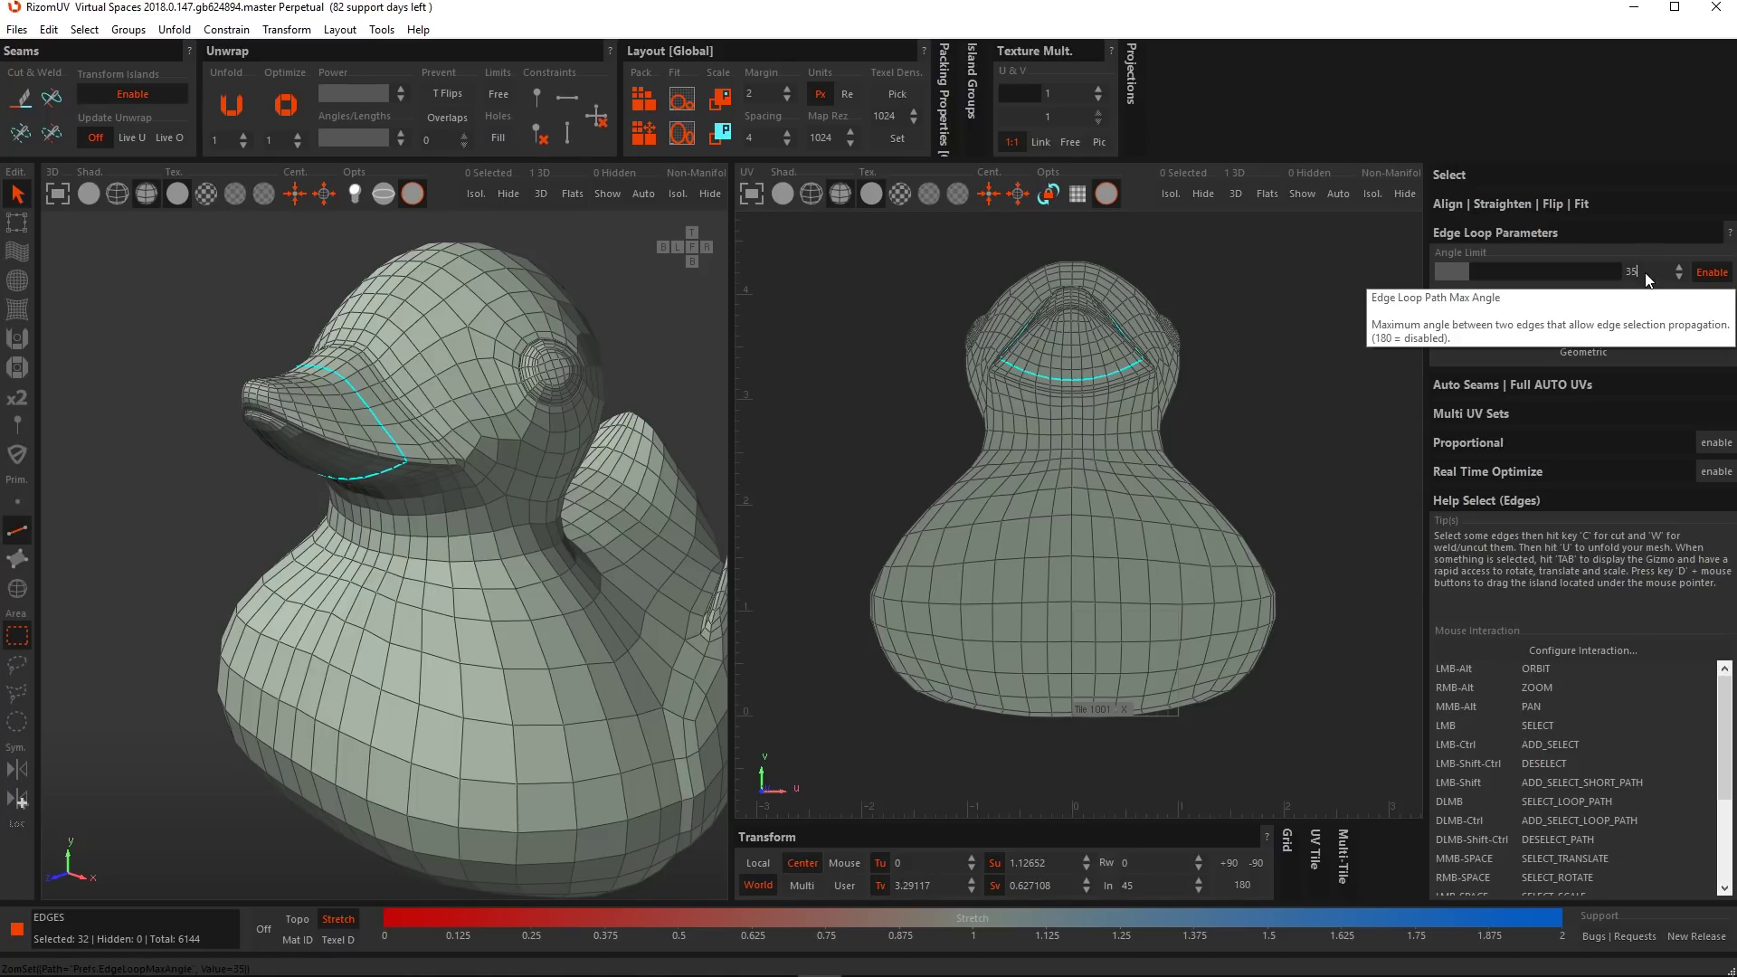
pyautogui.keyDown('alt'); pyautogui.moveTo(395, 410); pyautogui.dragTo(517, 425); pyautogui.keyUp('alt')
pyautogui.doubleClick(422, 437)
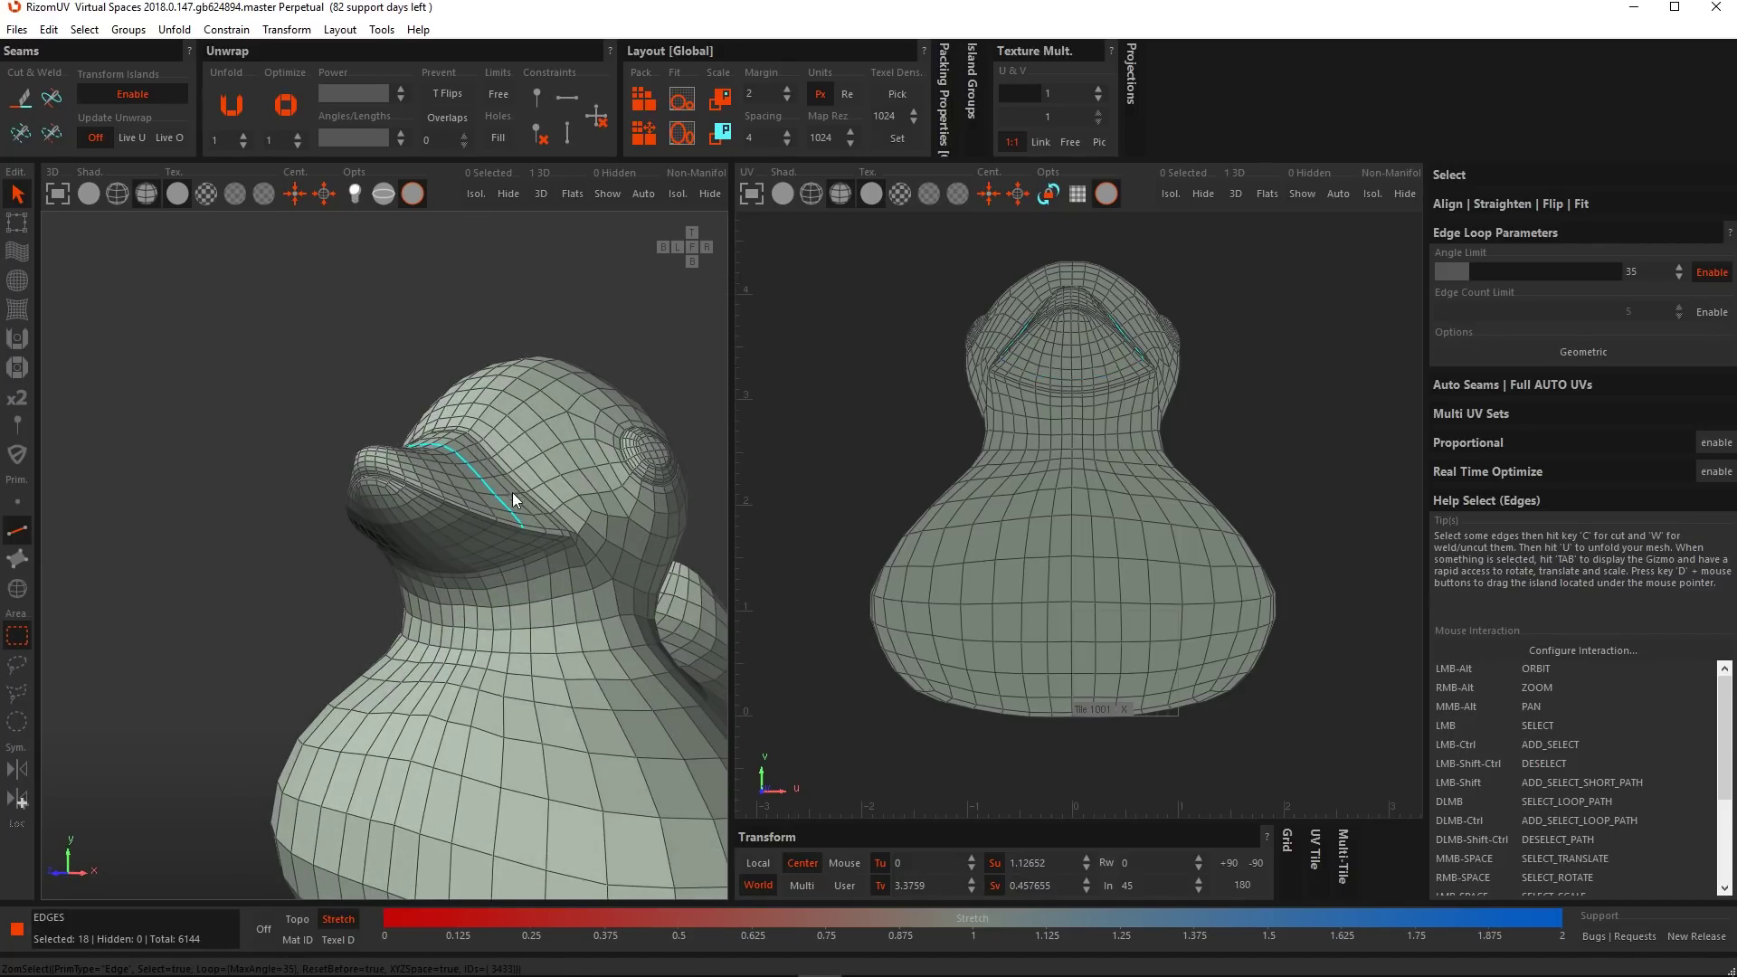
# Examine up close where the angle-limited loop stops at the beak's edge, and check the loop from the duck's other side.
pyautogui.scroll(3, 513, 494)
pyautogui.keyDown('alt'); pyautogui.moveTo(519, 495); pyautogui.dragTo(521, 422); pyautogui.keyUp('alt')
pyautogui.scroll(5, 531, 528)
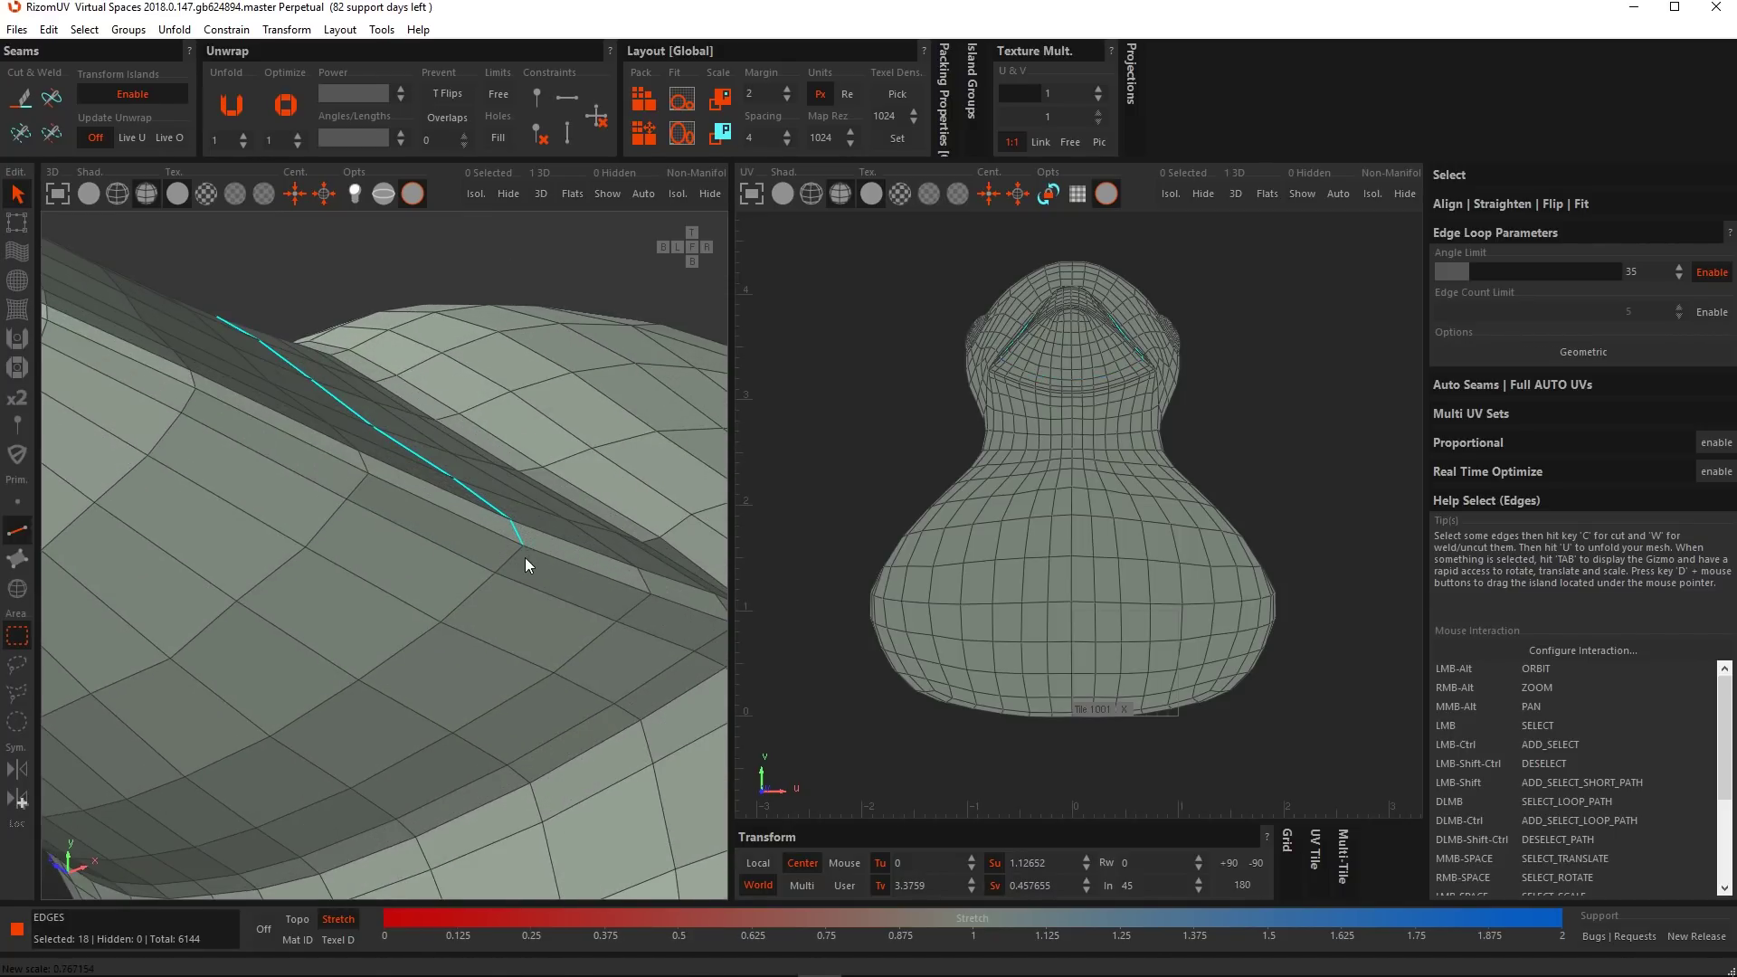
pyautogui.keyDown('alt'); pyautogui.moveTo(525, 558); pyautogui.dragTo(523, 571); pyautogui.keyUp('alt')
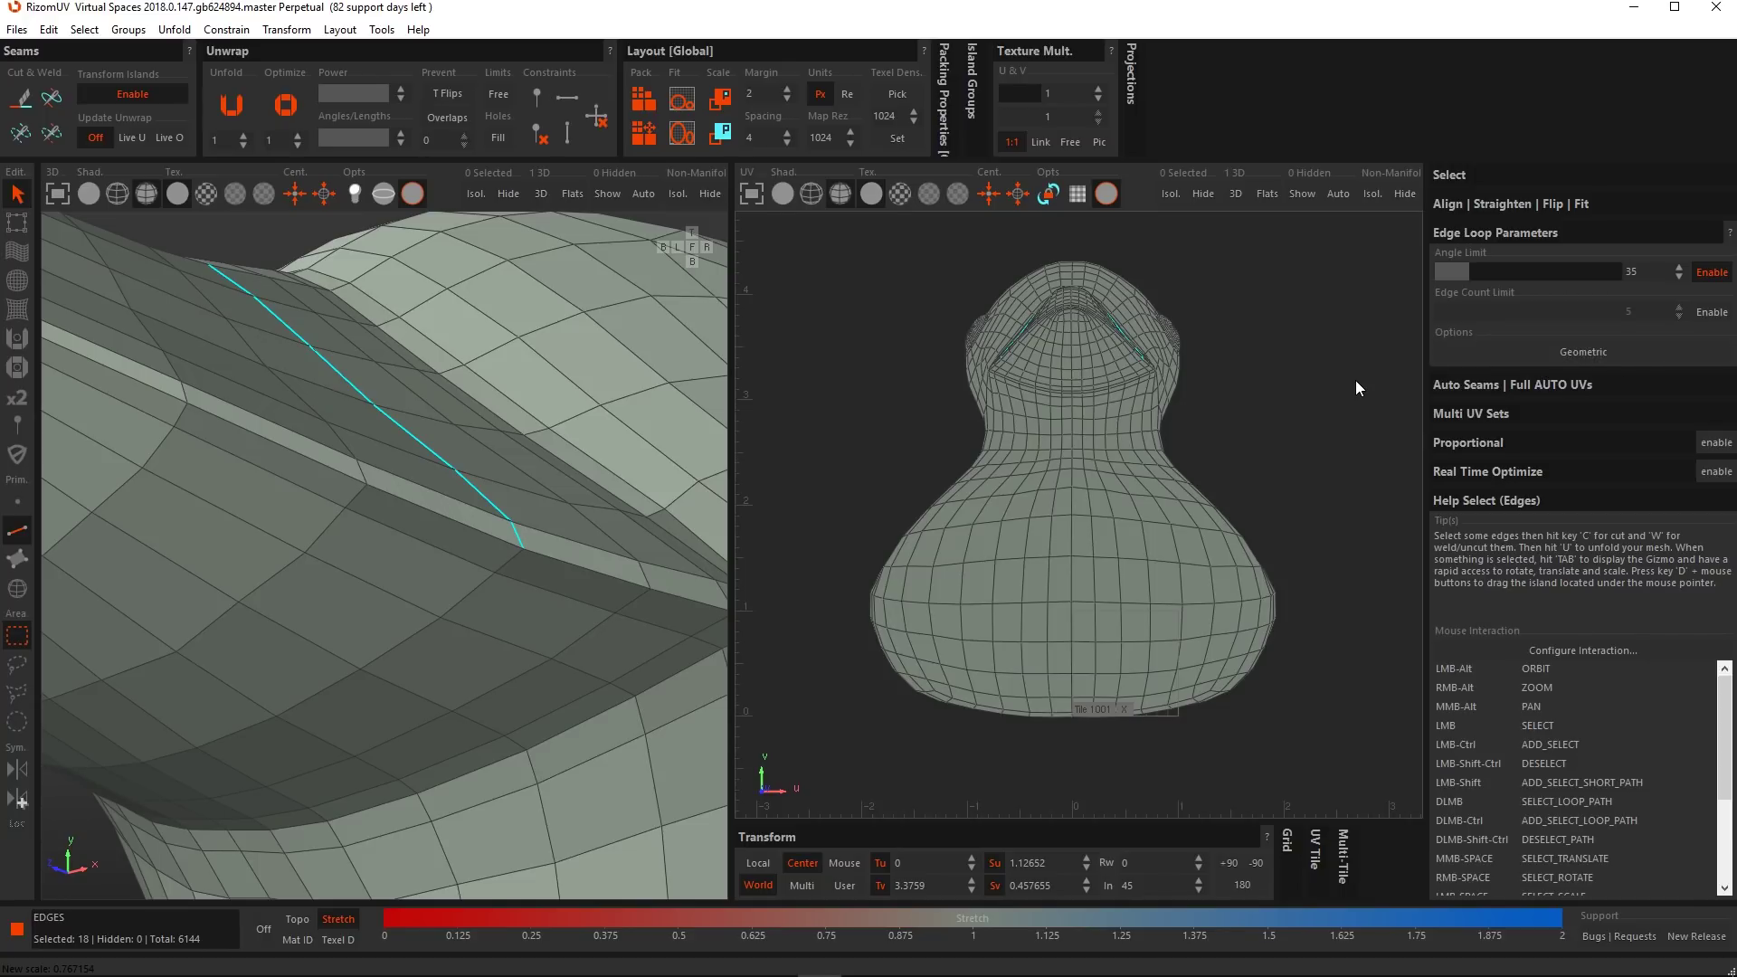
pyautogui.scroll(-10, 358, 531)
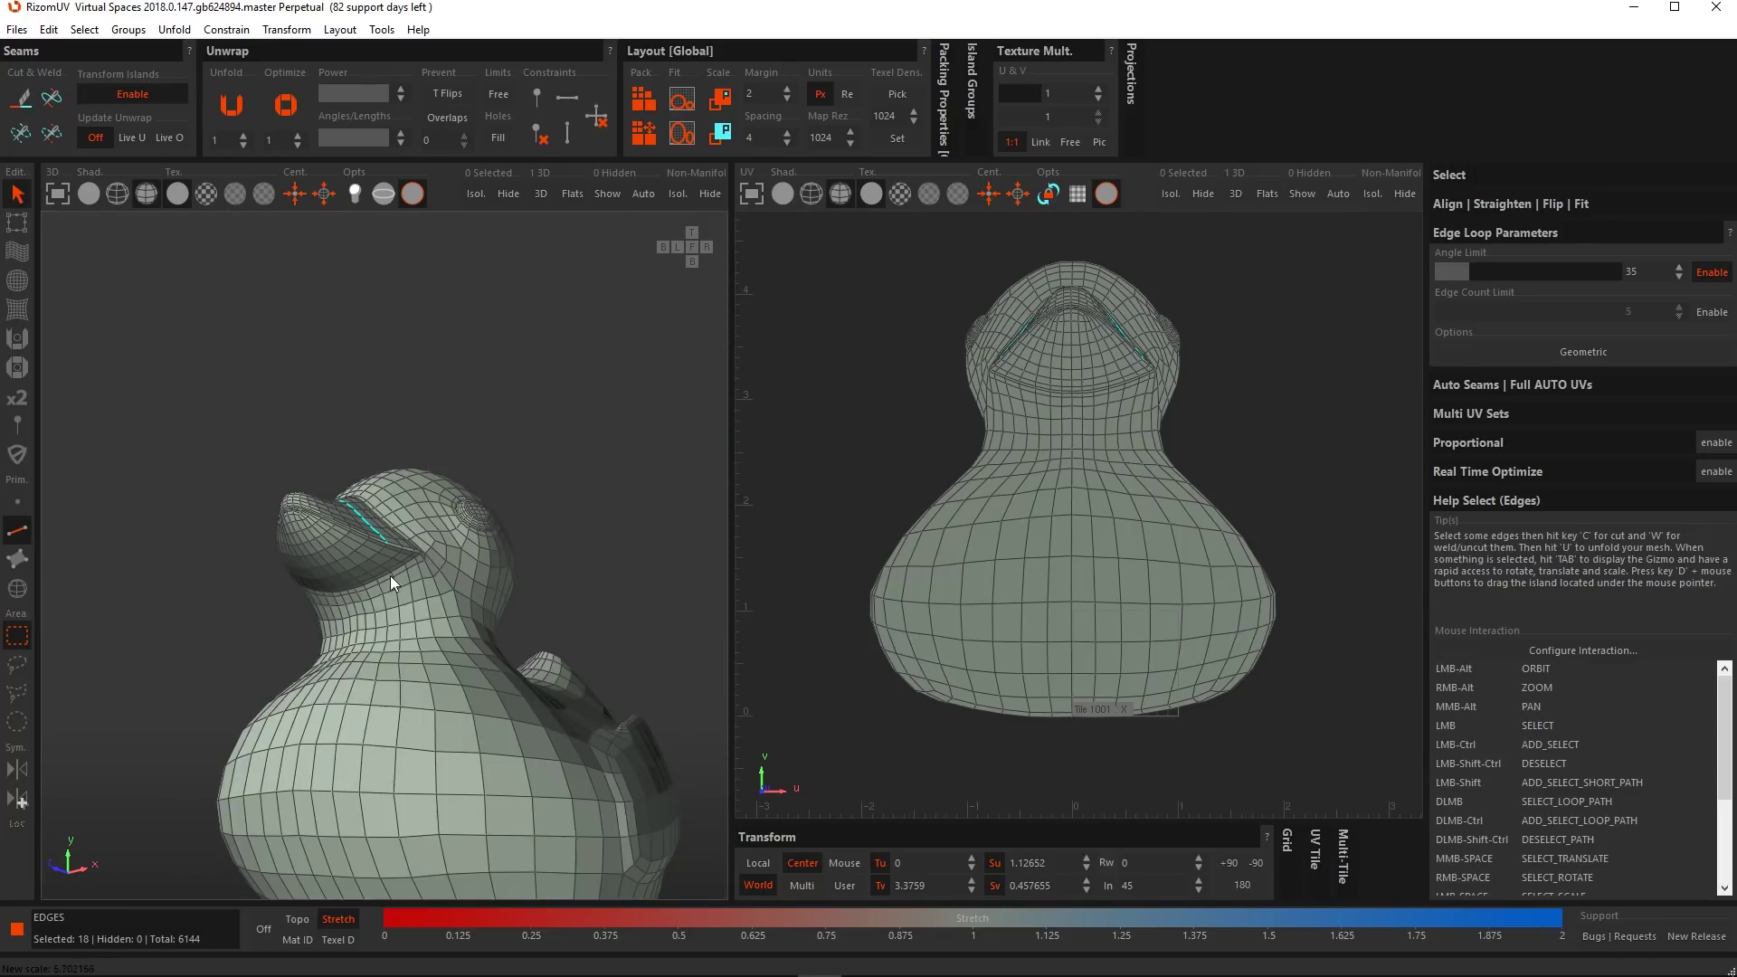
pyautogui.keyDown('alt'); pyautogui.moveTo(541, 655); pyautogui.dragTo(931, 695); pyautogui.keyUp('alt')
pyautogui.keyDown('alt'); pyautogui.moveTo(172, 741); pyautogui.dragTo(186, 650, button='middle'); pyautogui.keyUp('alt')
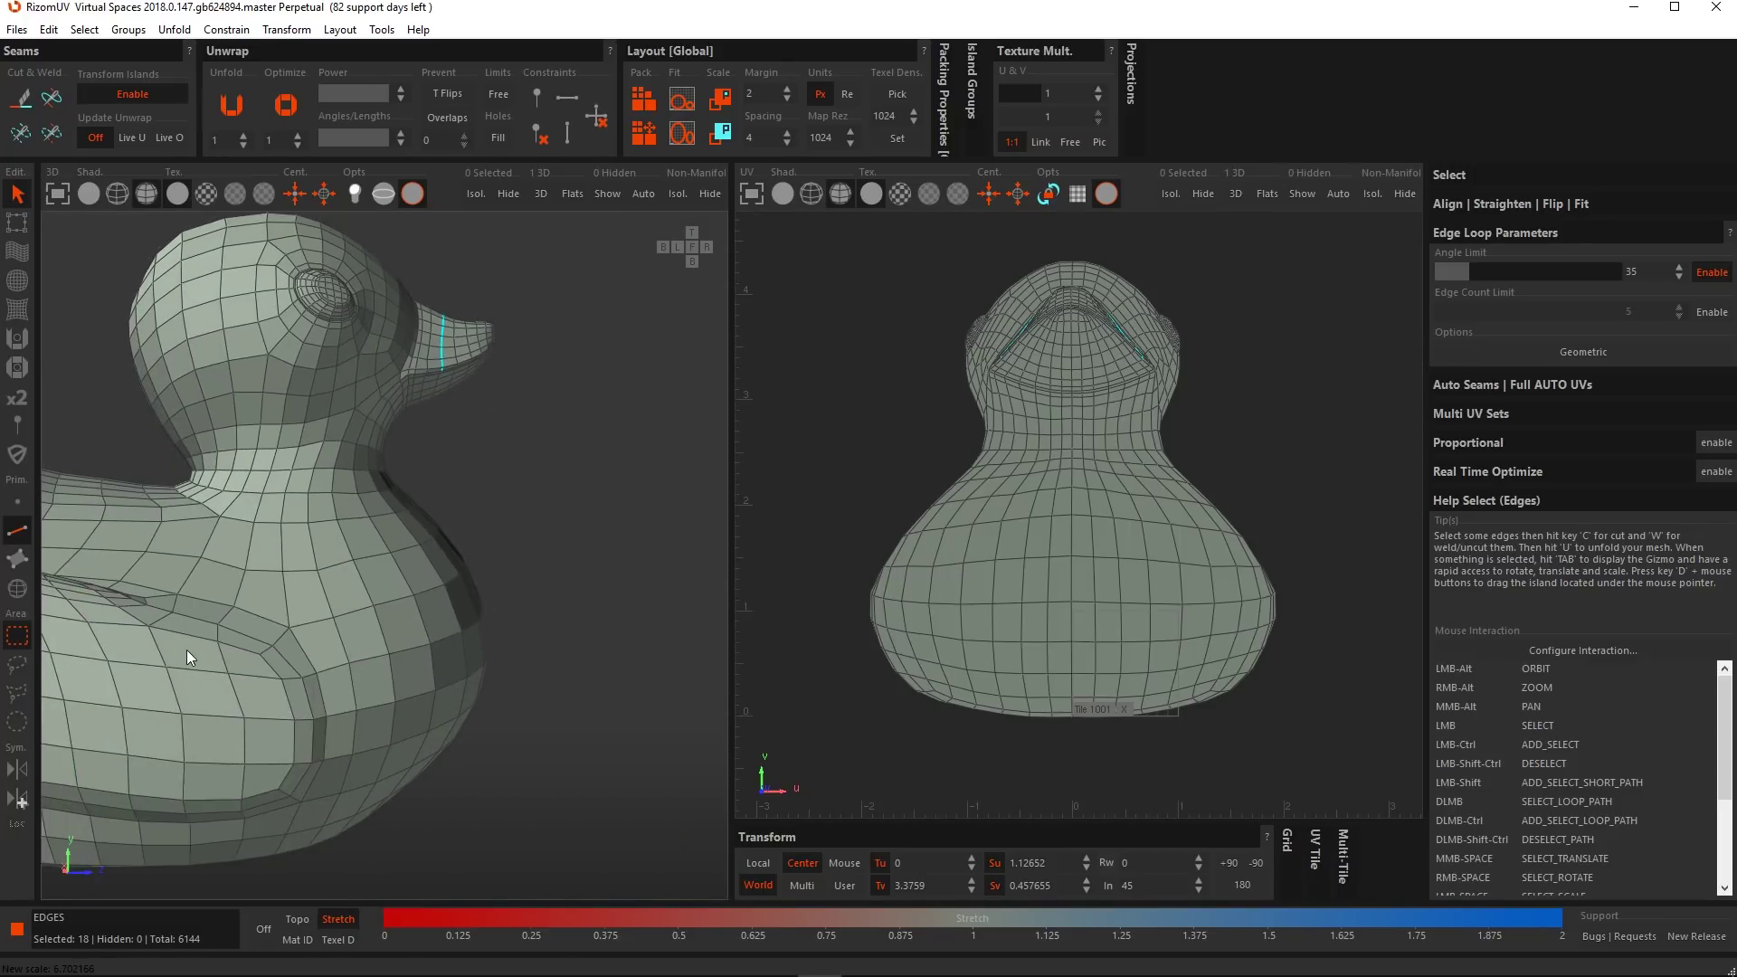
pyautogui.keyDown('alt'); pyautogui.moveTo(425, 628); pyautogui.dragTo(296, 572); pyautogui.keyUp('alt')
pyautogui.keyDown('alt'); pyautogui.moveTo(296, 572); pyautogui.dragTo(409, 568, button='middle'); pyautogui.keyUp('alt')
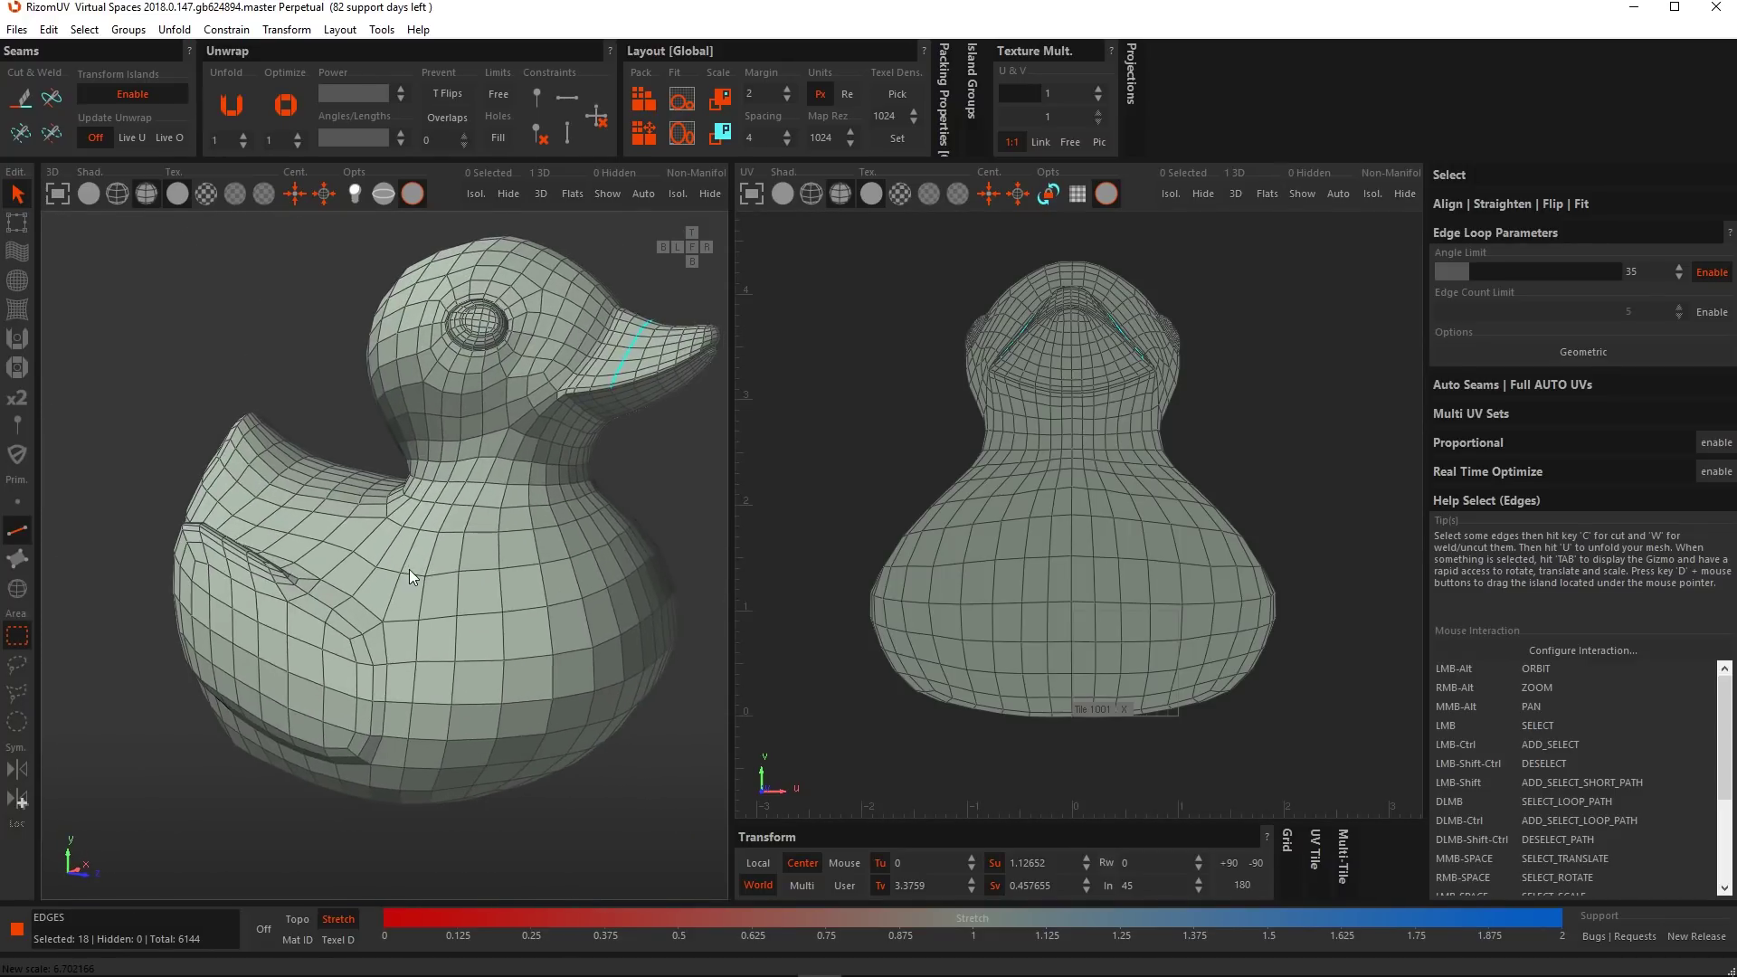
# Select single edges on the duck's upper chest, then the entire edge loop running around the body below the neck.
pyautogui.scroll(8, 582, 552)
pyautogui.click(513, 624)
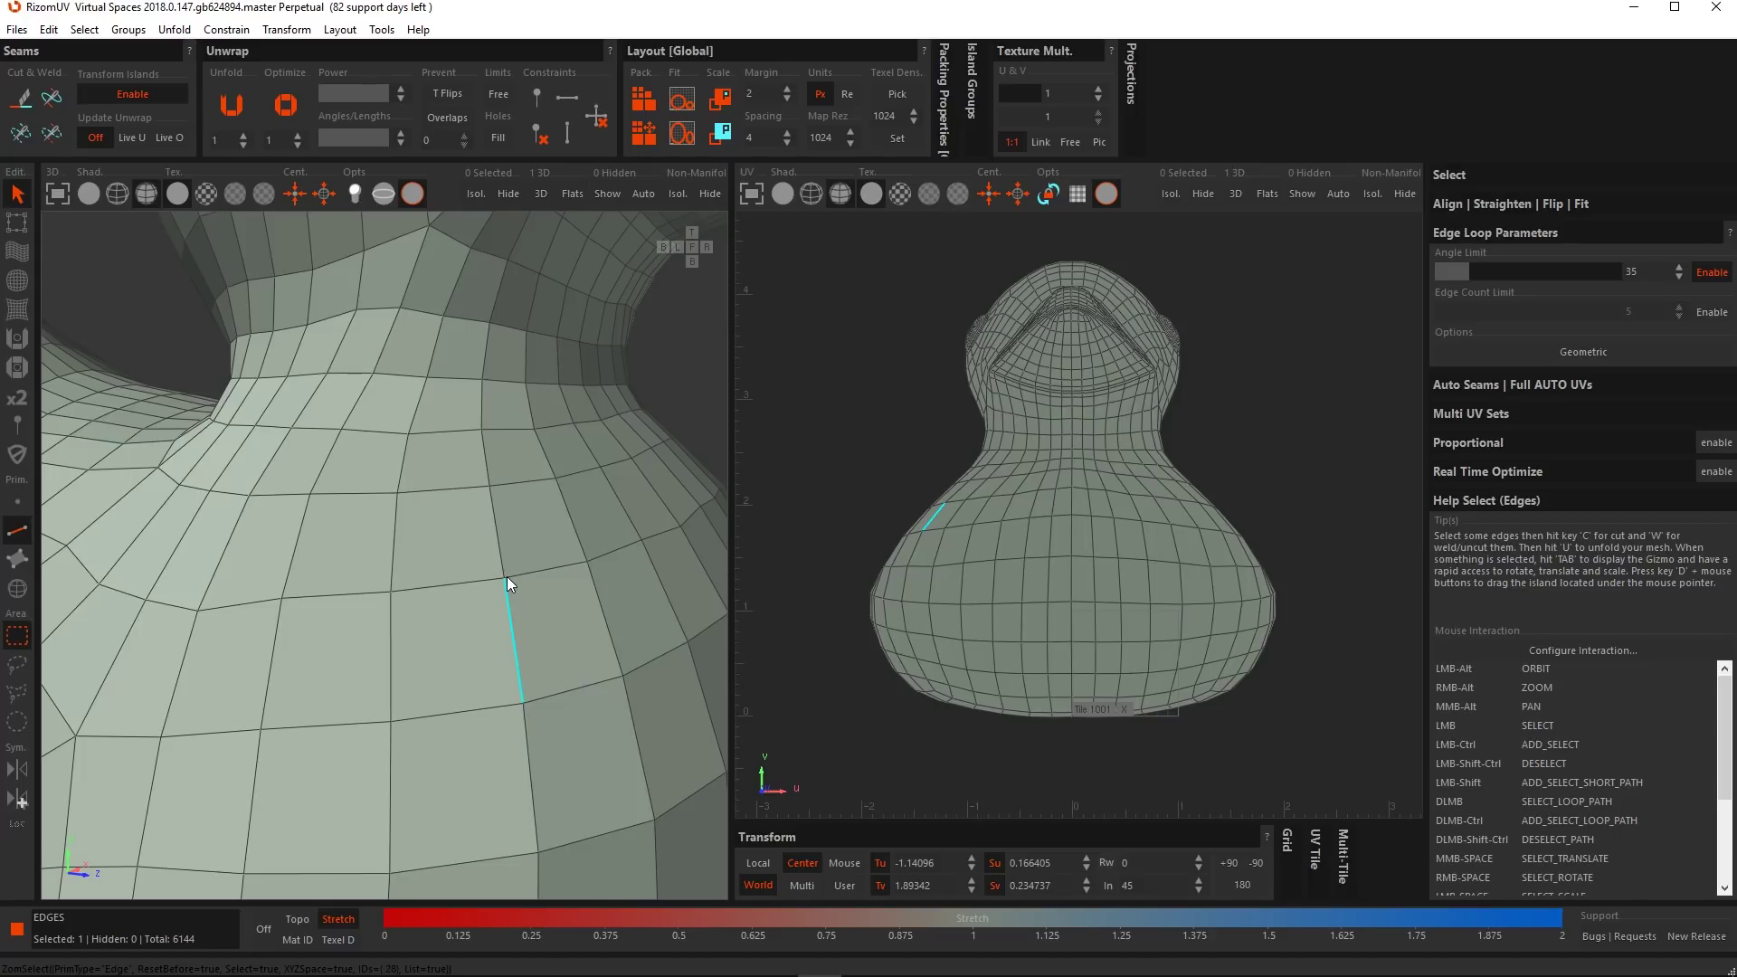
pyautogui.click(464, 572)
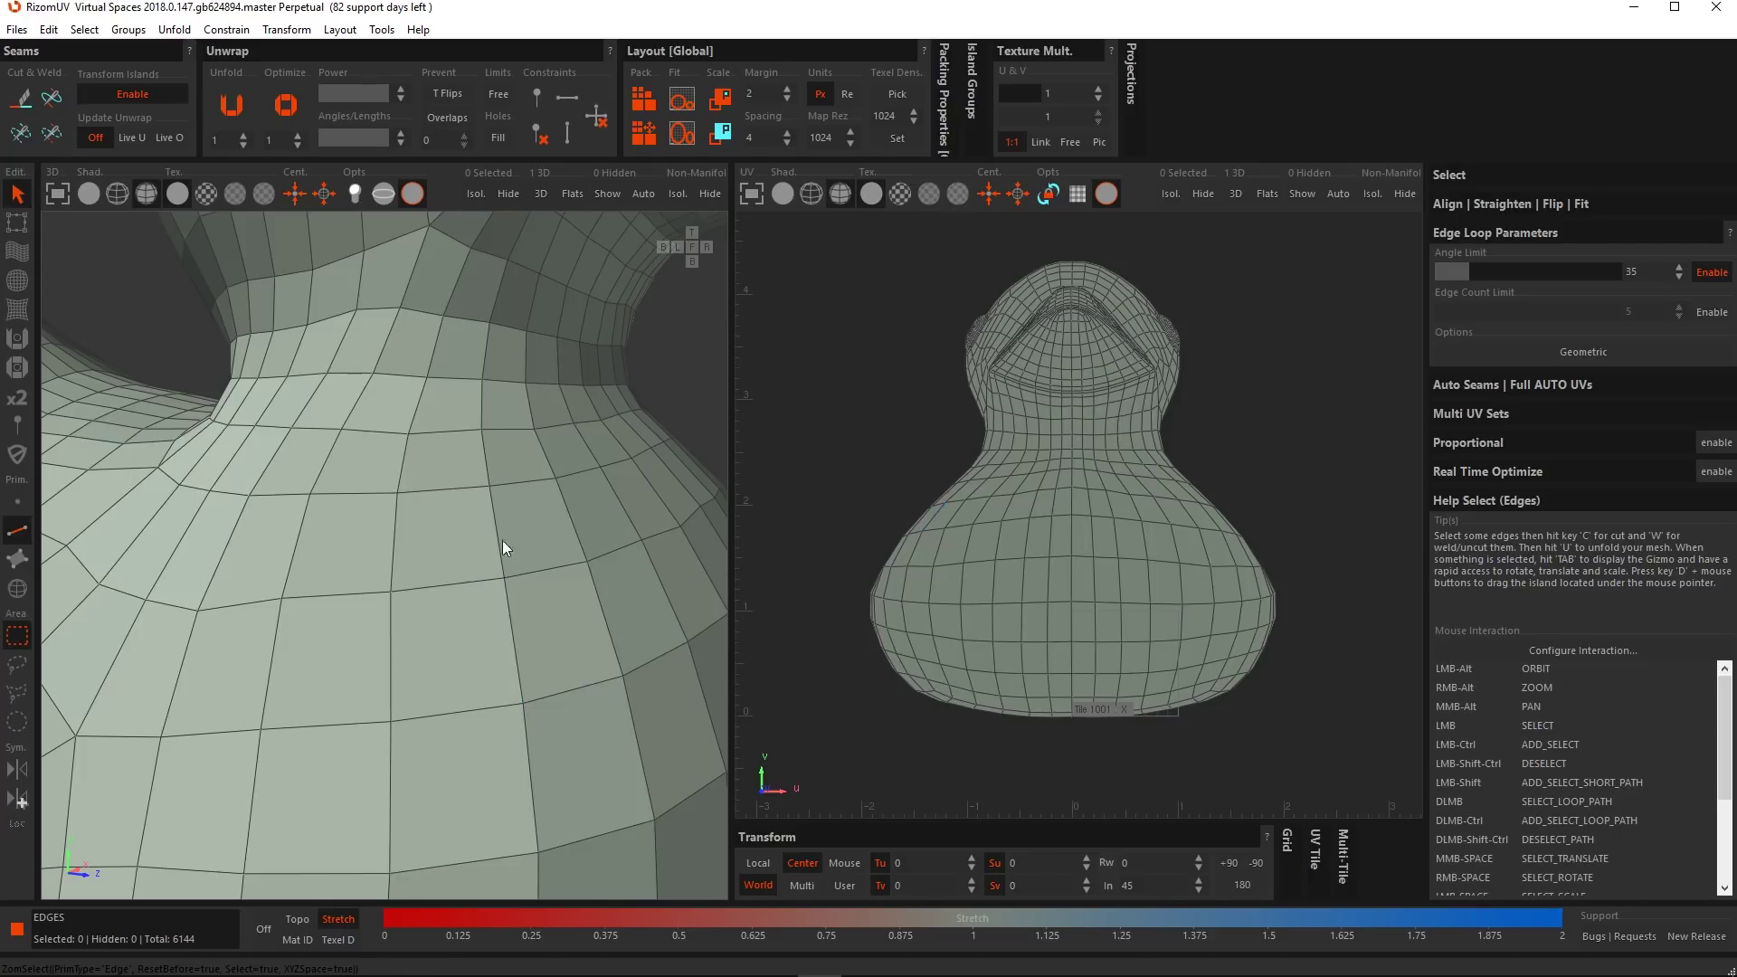
pyautogui.click(472, 583)
pyautogui.click(501, 554)
pyautogui.click(518, 573)
pyautogui.doubleClick(462, 581)
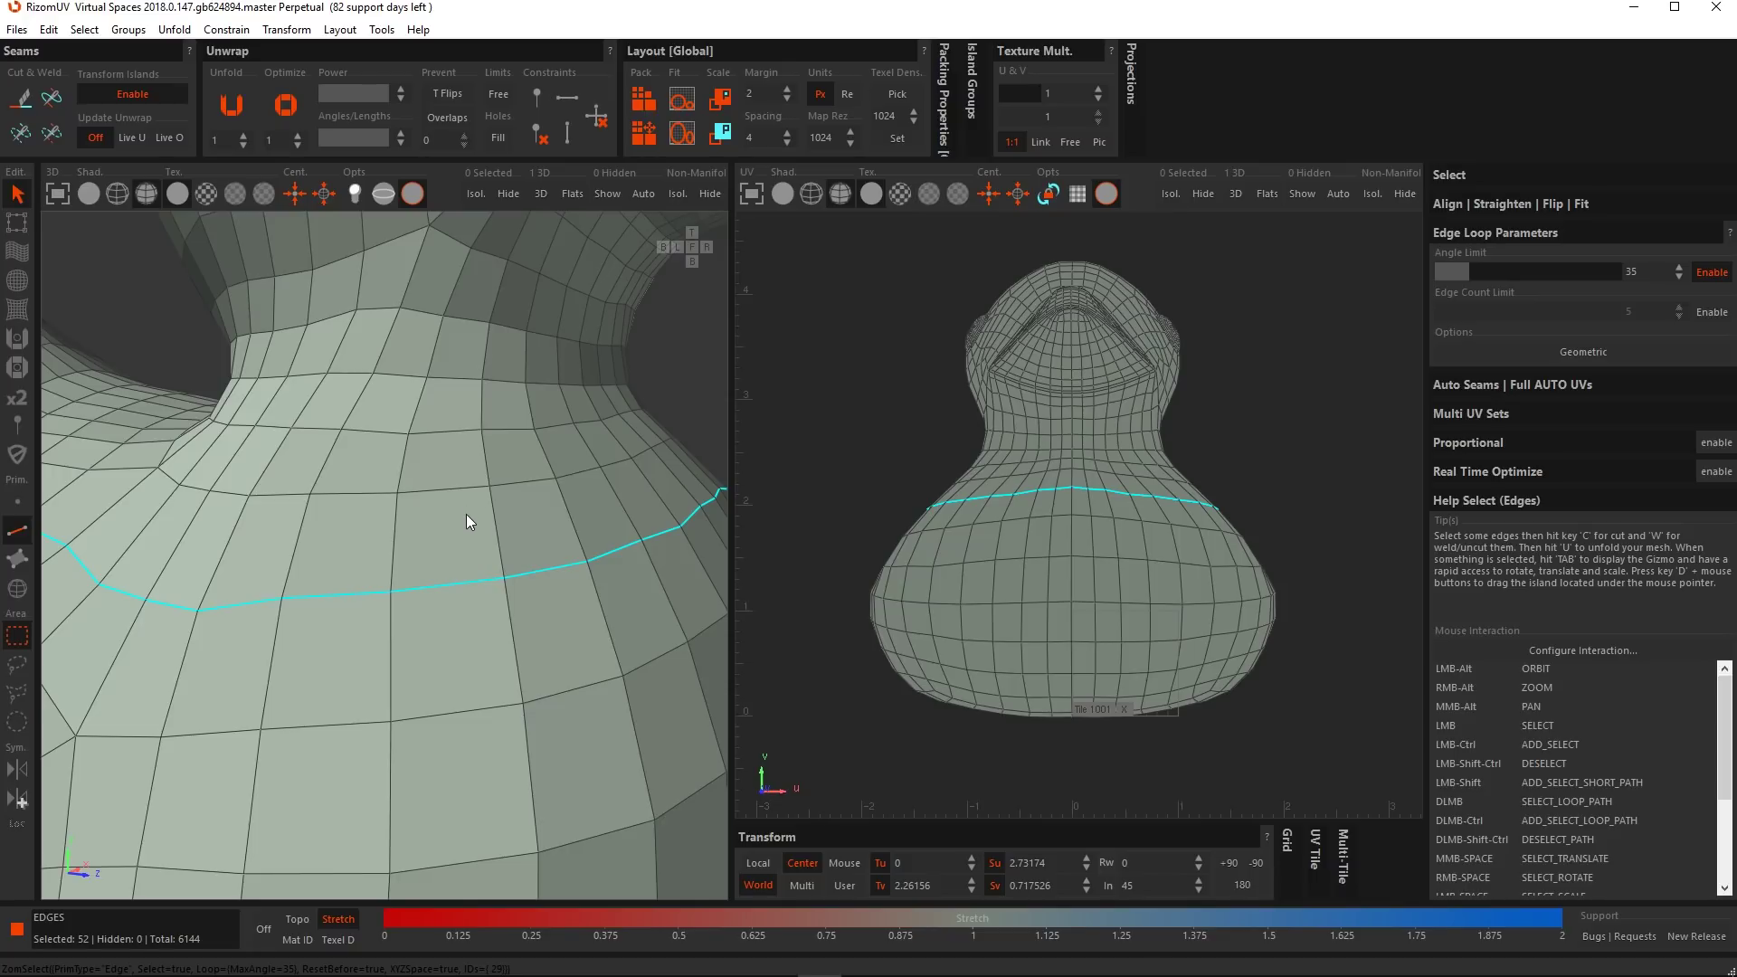
# Select the vertical edge loop up the duck's side and inspect where it stops at the neck below the beak corner.
pyautogui.scroll(-5, 465, 517)
pyautogui.keyDown('alt'); pyautogui.moveTo(463, 422); pyautogui.dragTo(414, 489, button='middle'); pyautogui.keyUp('alt')
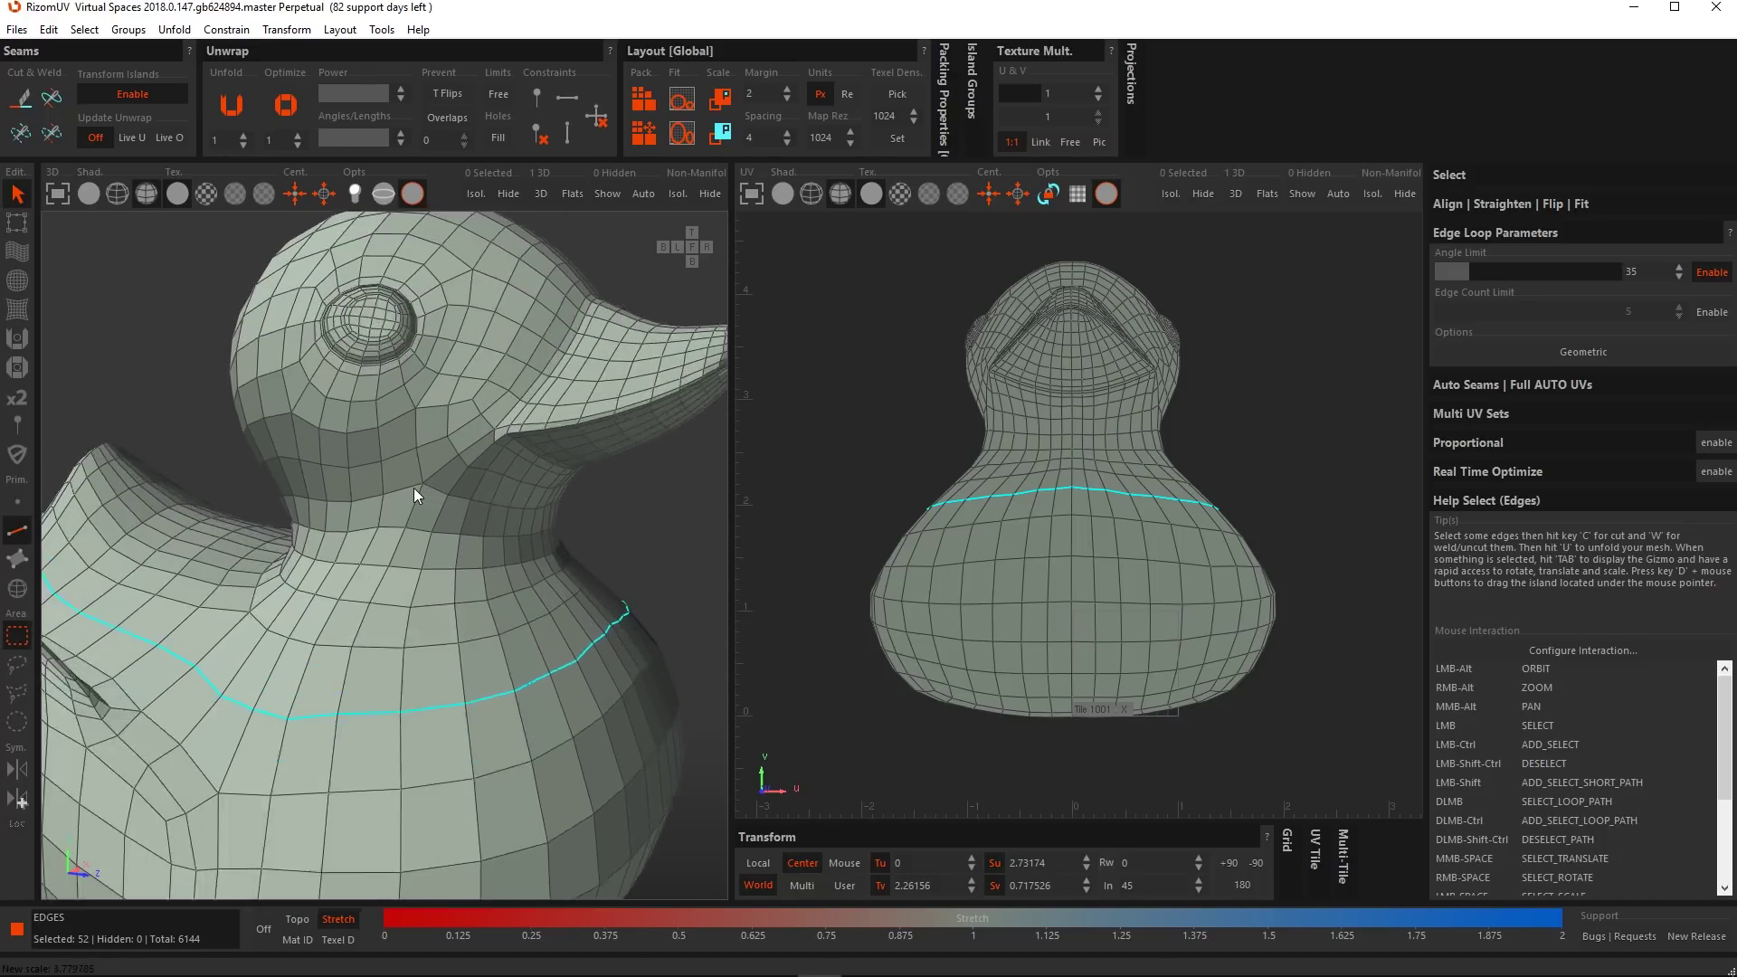
pyautogui.scroll(5, 416, 491)
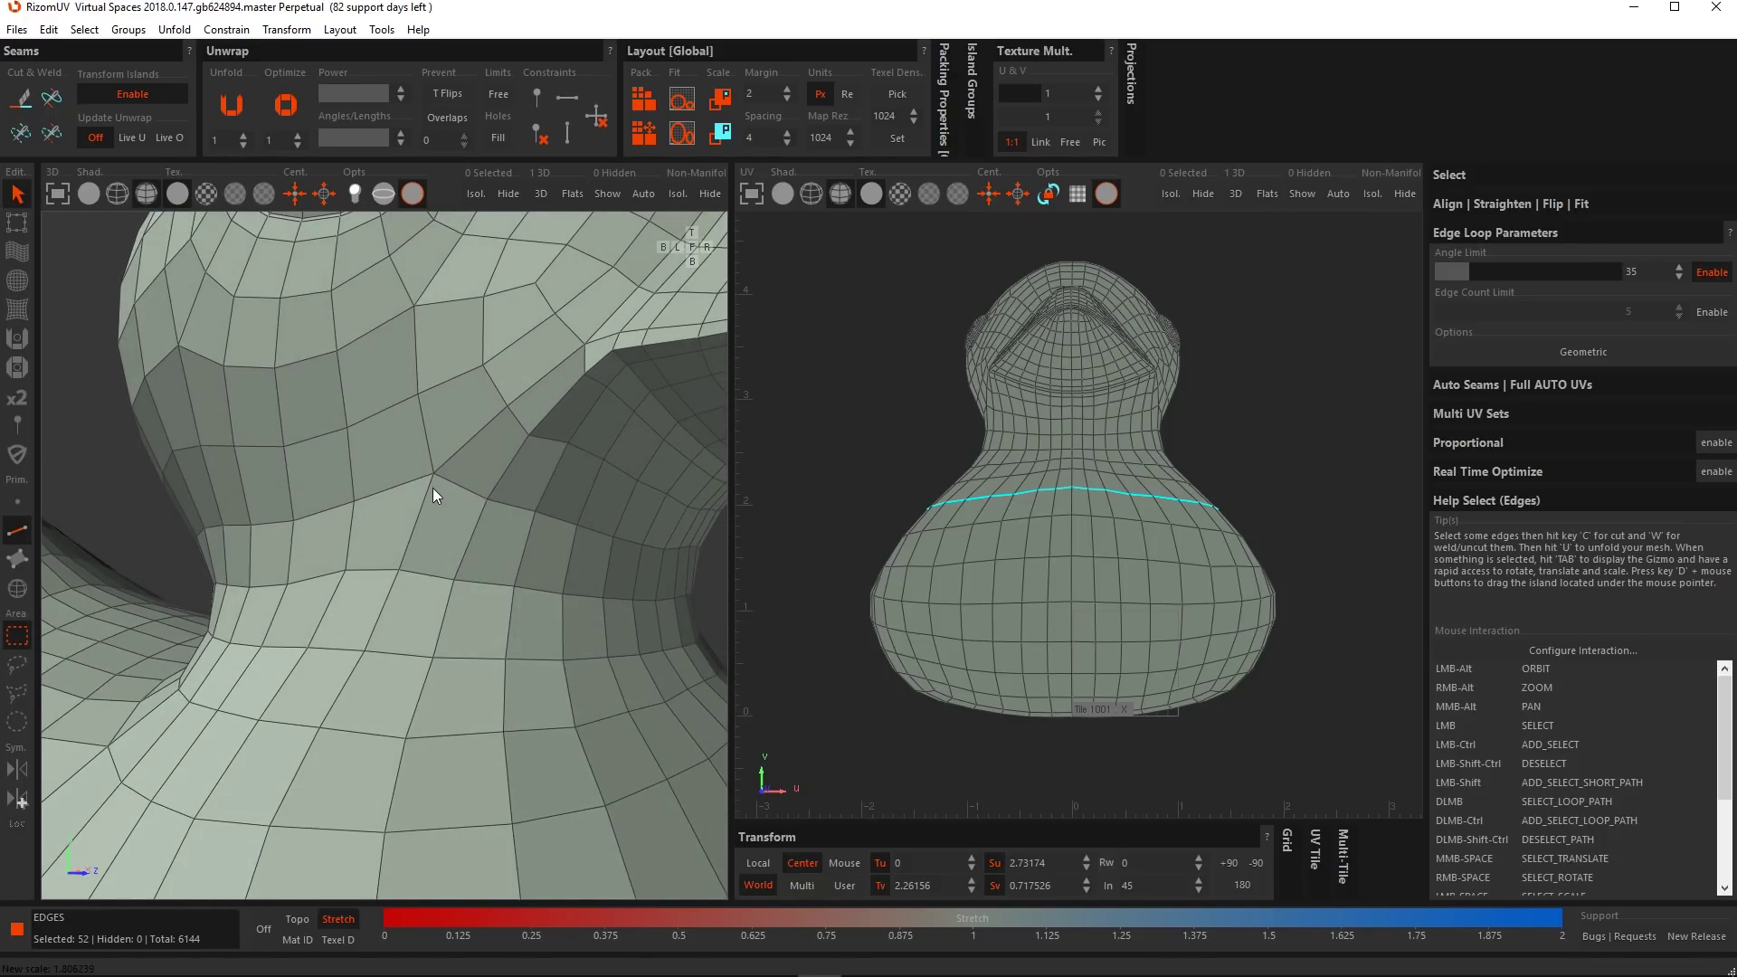
pyautogui.scroll(2, 445, 494)
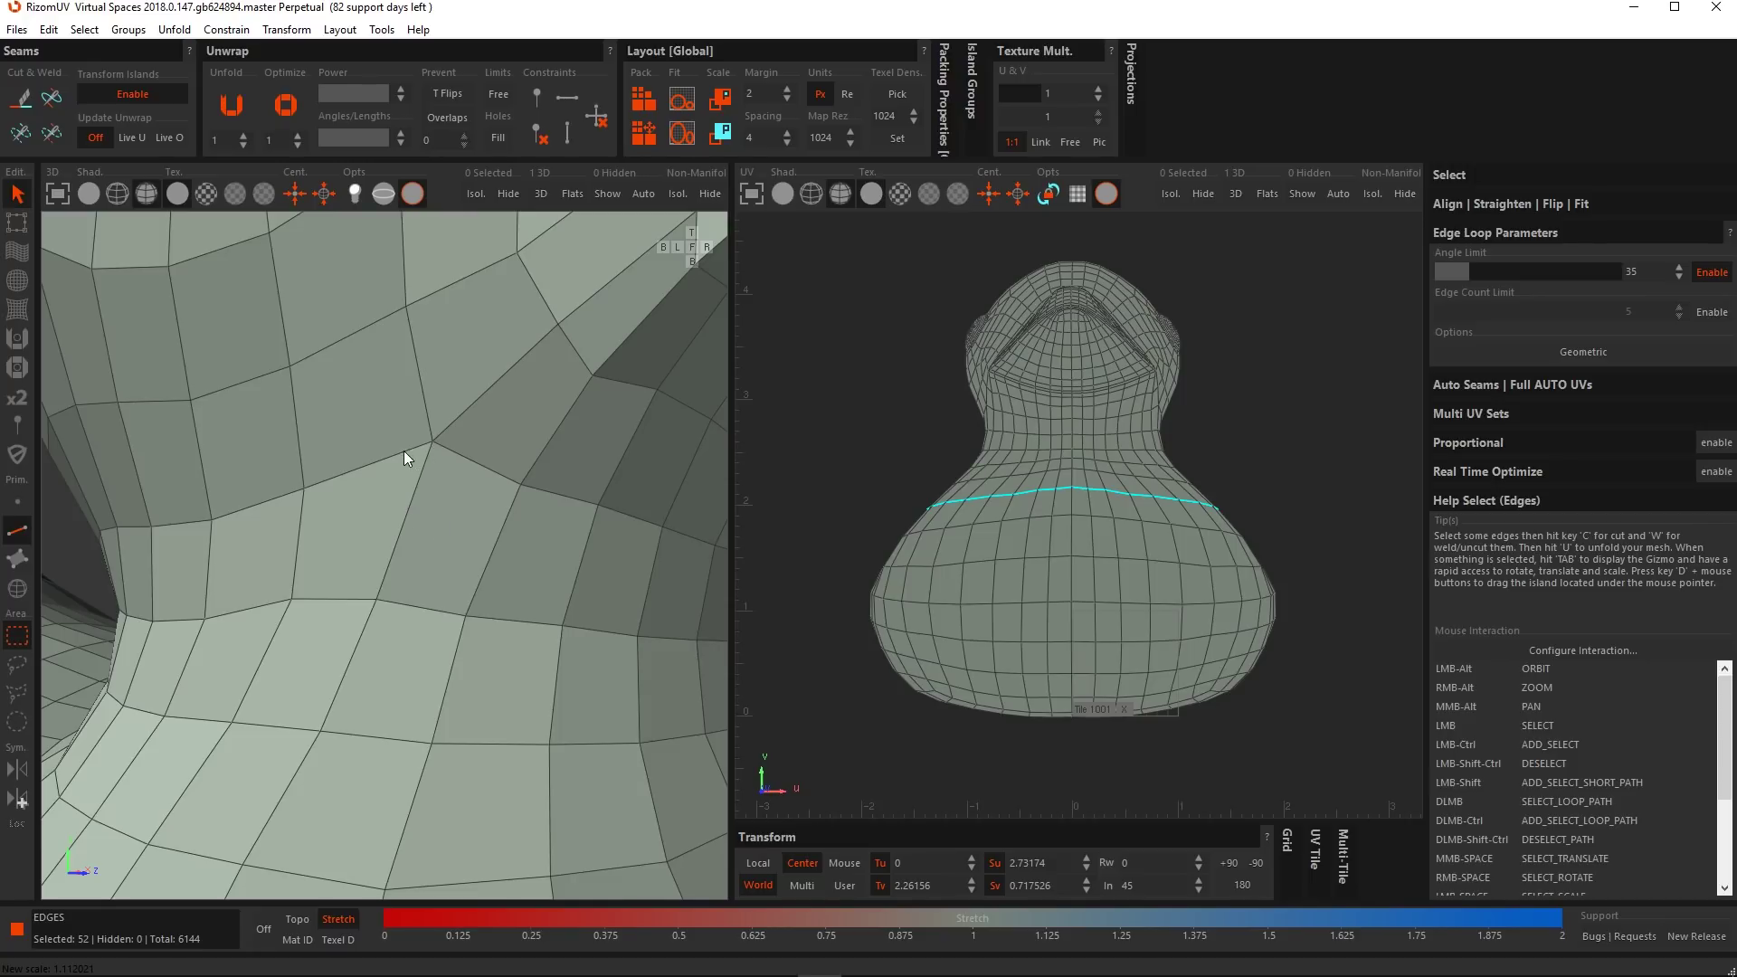
pyautogui.scroll(-3, 452, 519)
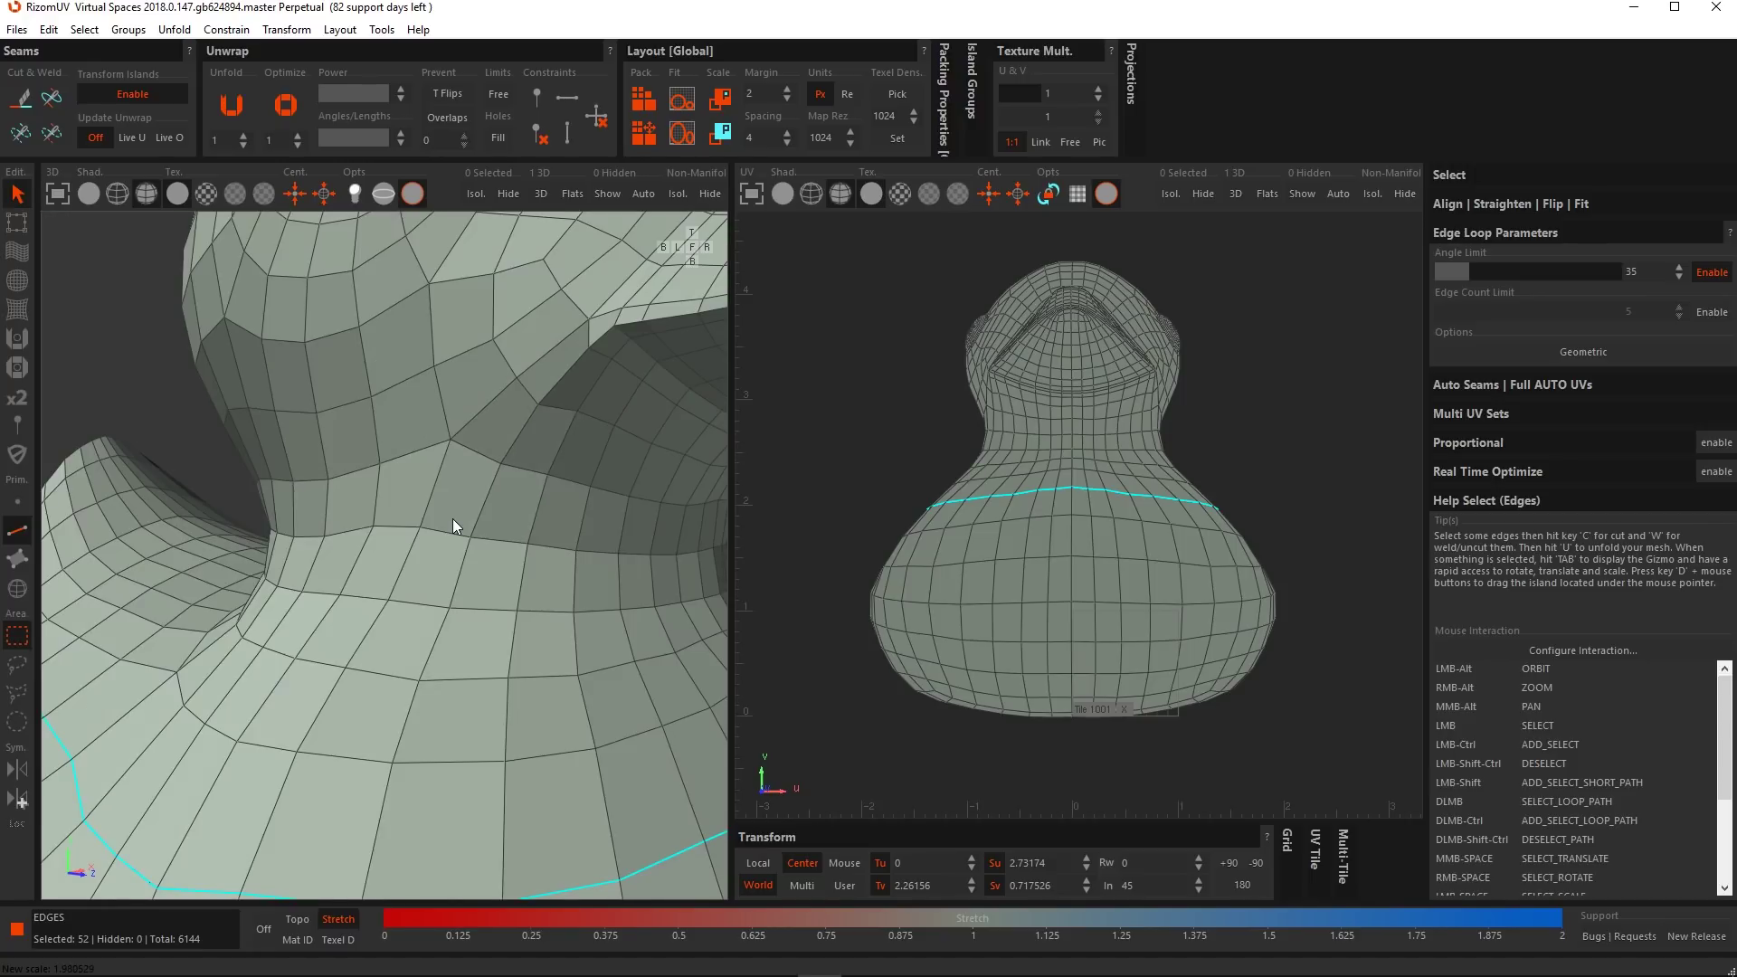
pyautogui.moveTo(373, 669)
pyautogui.keyDown('alt'); pyautogui.mouseDown(button='middle')
pyautogui.moveTo(384, 621)
pyautogui.moveTo(366, 641)
pyautogui.mouseUp(button='middle'); pyautogui.keyUp('alt')
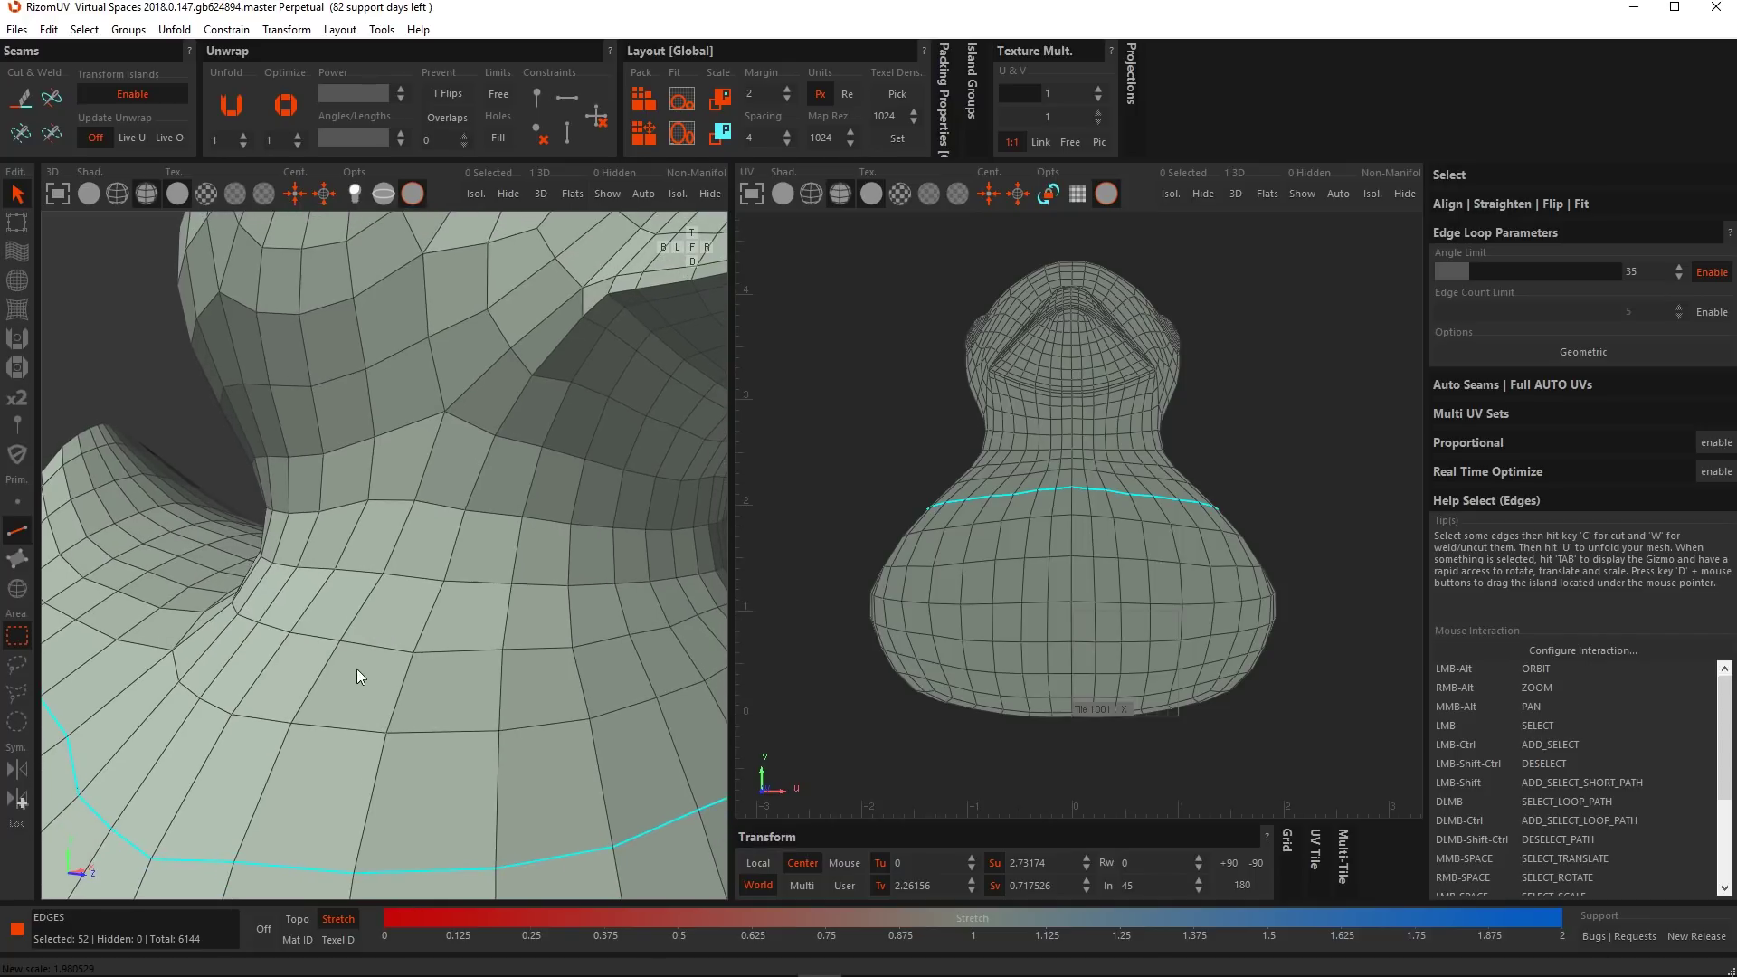
pyautogui.doubleClick(357, 615)
pyautogui.scroll(-3, 474, 626)
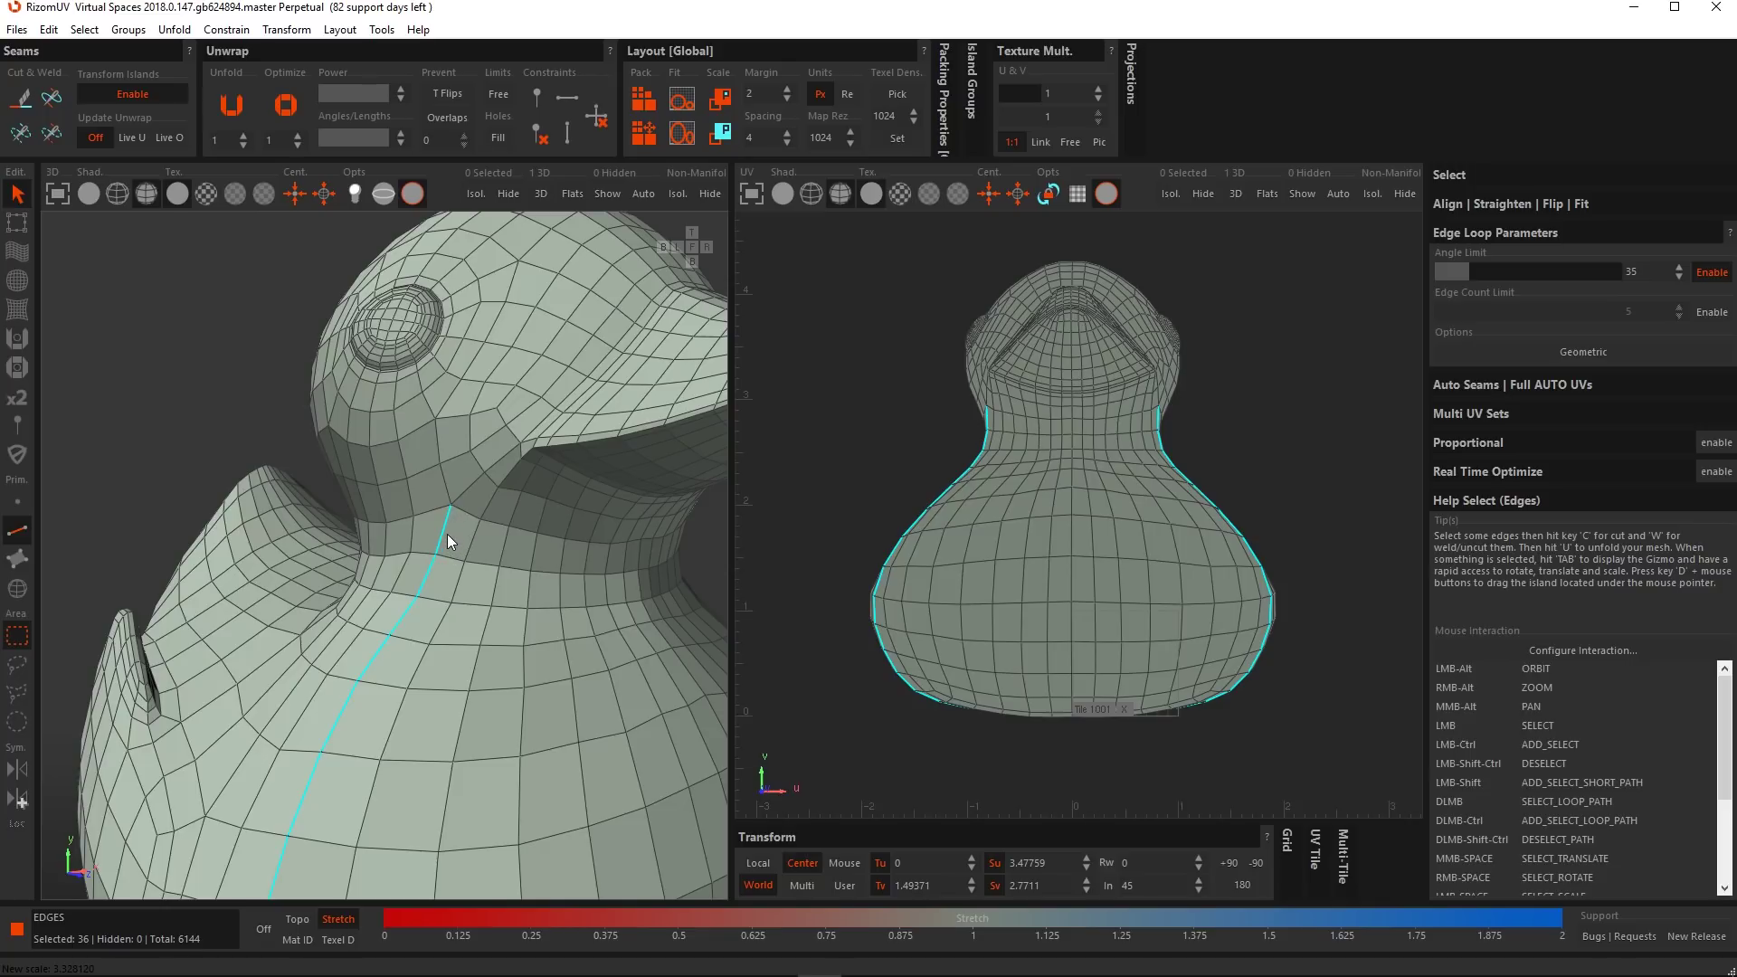
pyautogui.scroll(5, 447, 528)
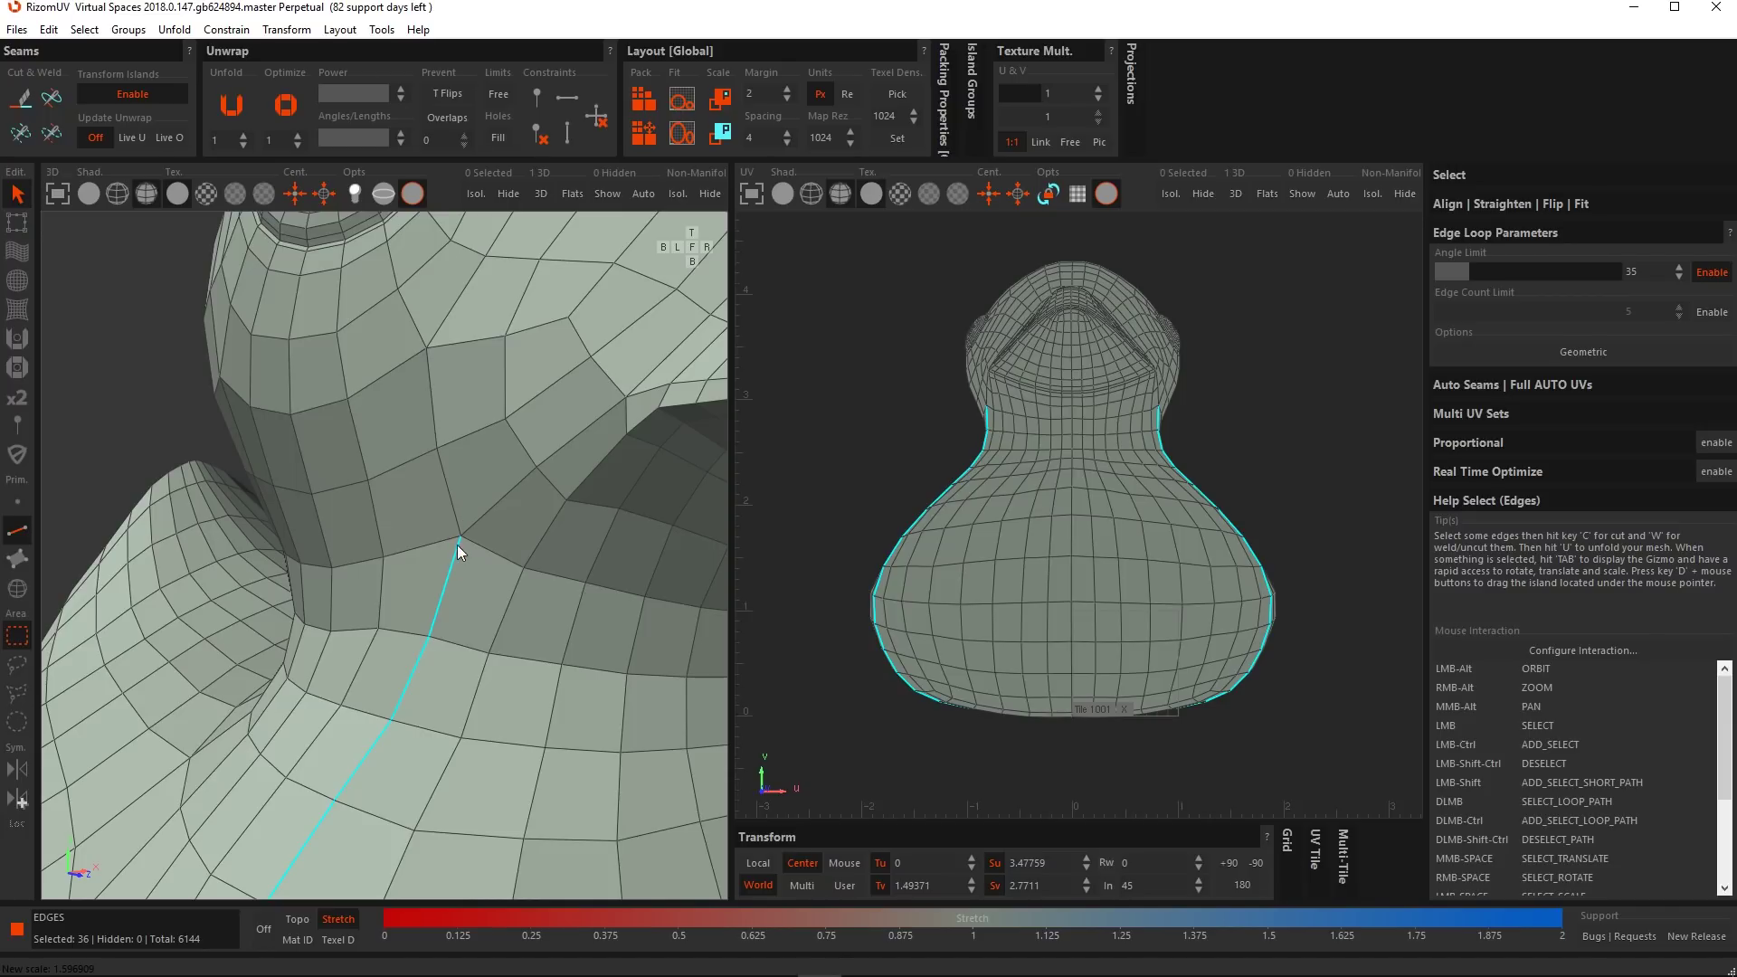
pyautogui.scroll(-3, 546, 456)
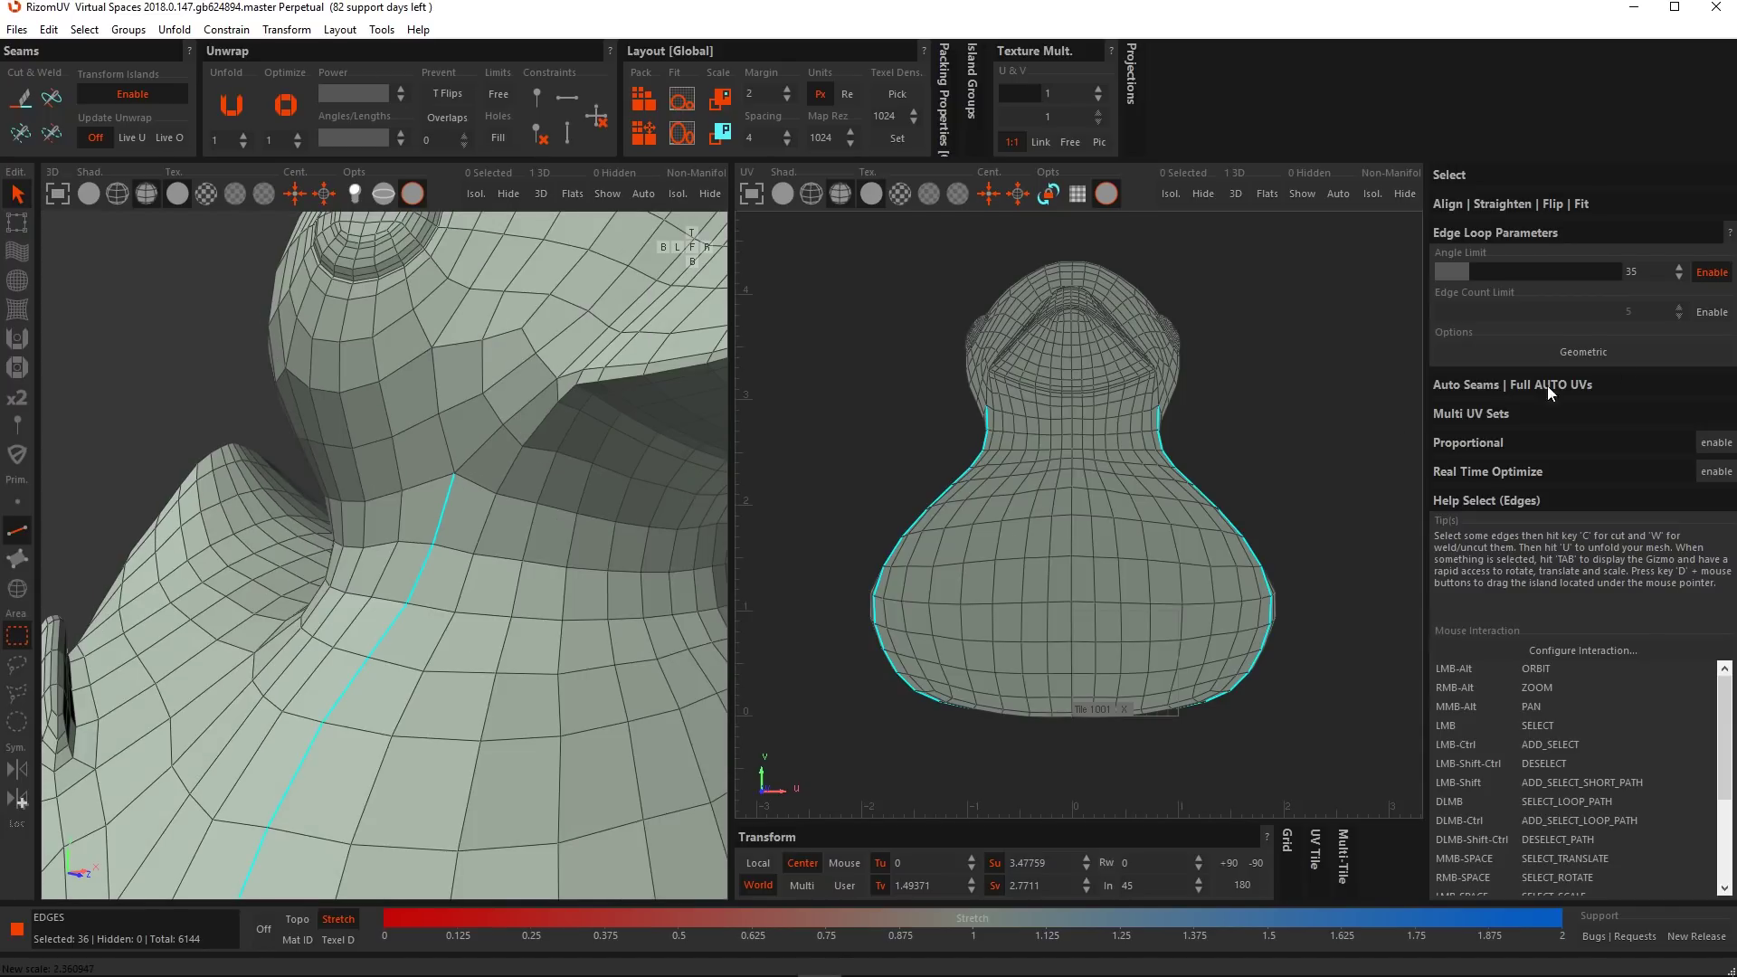
# Enable the Geometric edge loop option and reselect the vertical loop on the duck's side.
pyautogui.click(1585, 352)
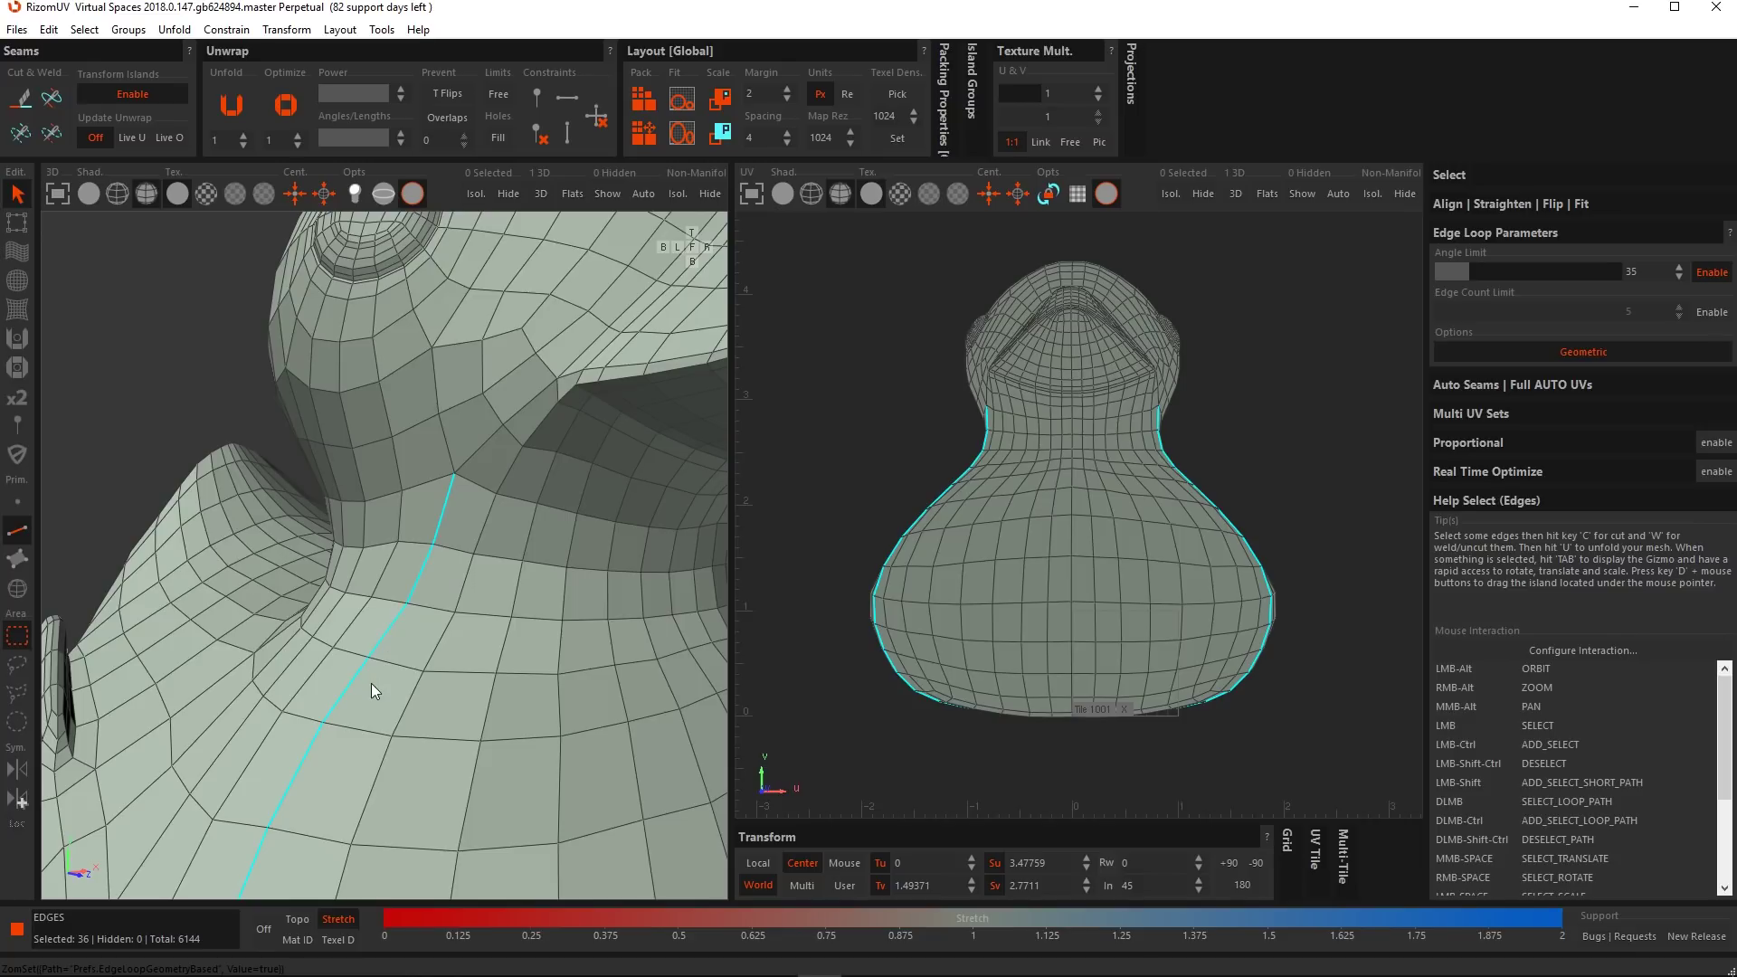
pyautogui.keyDown('alt'); pyautogui.moveTo(371, 683); pyautogui.dragTo(375, 643, button='middle'); pyautogui.keyUp('alt')
pyautogui.doubleClick(367, 637)
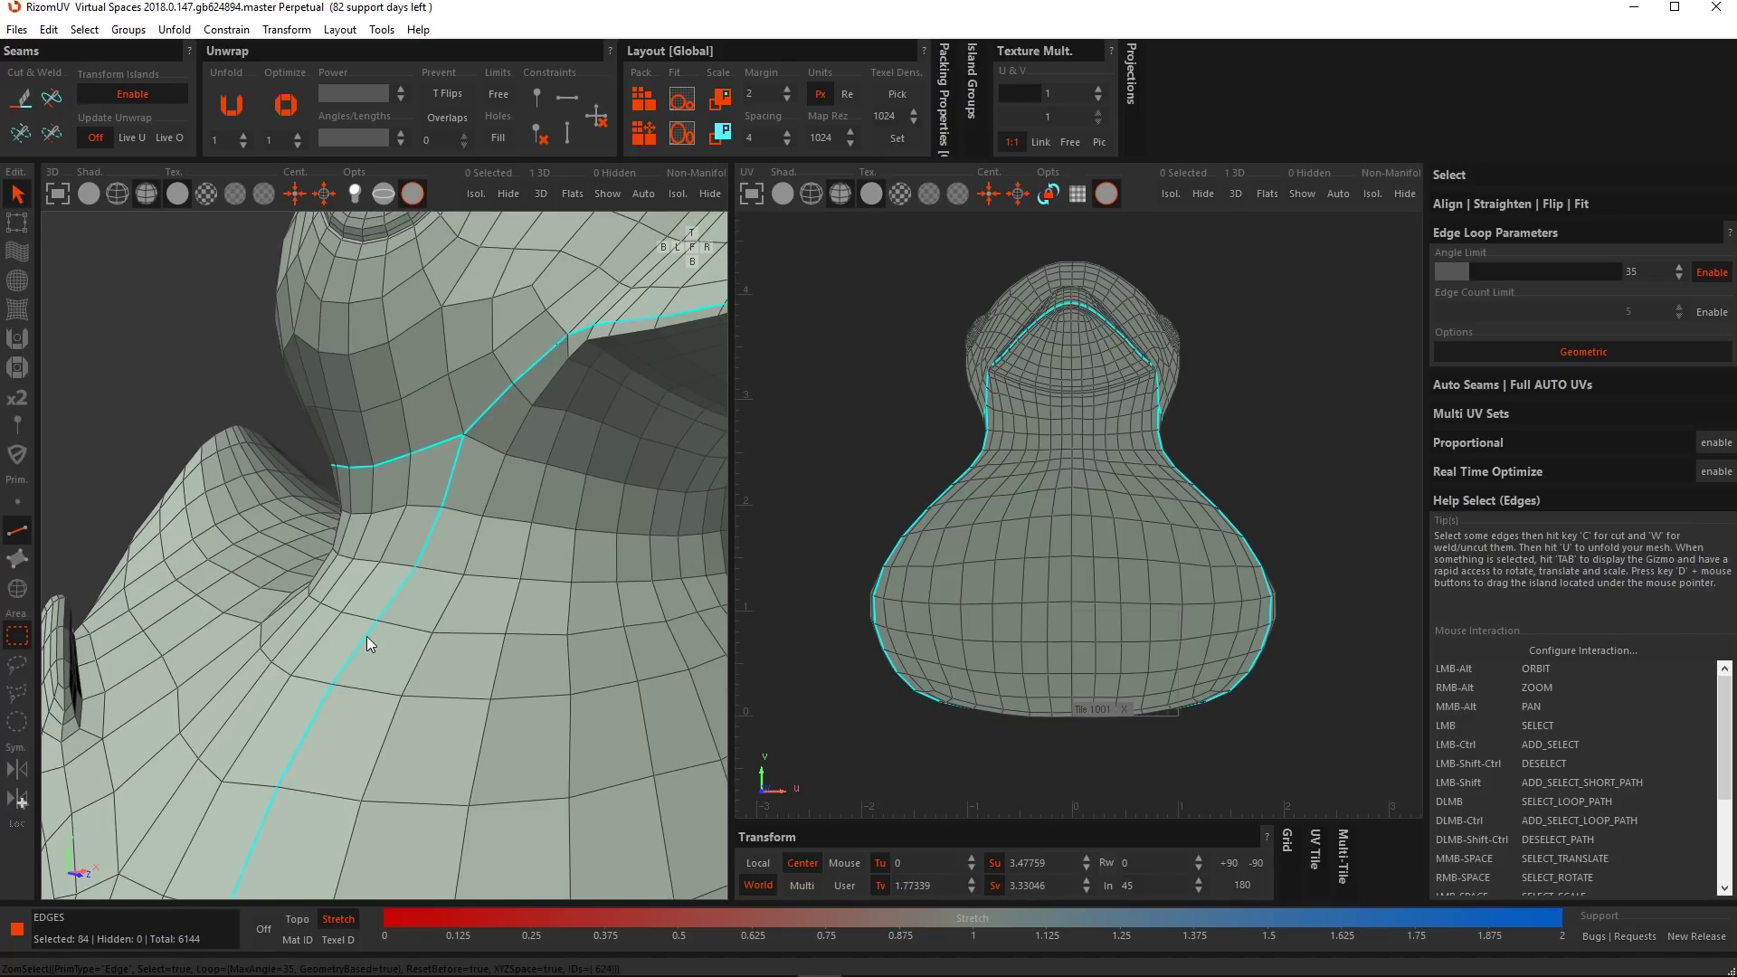
# Examine from both sides of the duck how the geometric loop continues past the neck junction, along the beak and behind the neck.
pyautogui.keyDown('alt'); pyautogui.moveTo(497, 514); pyautogui.dragTo(391, 521); pyautogui.keyUp('alt')
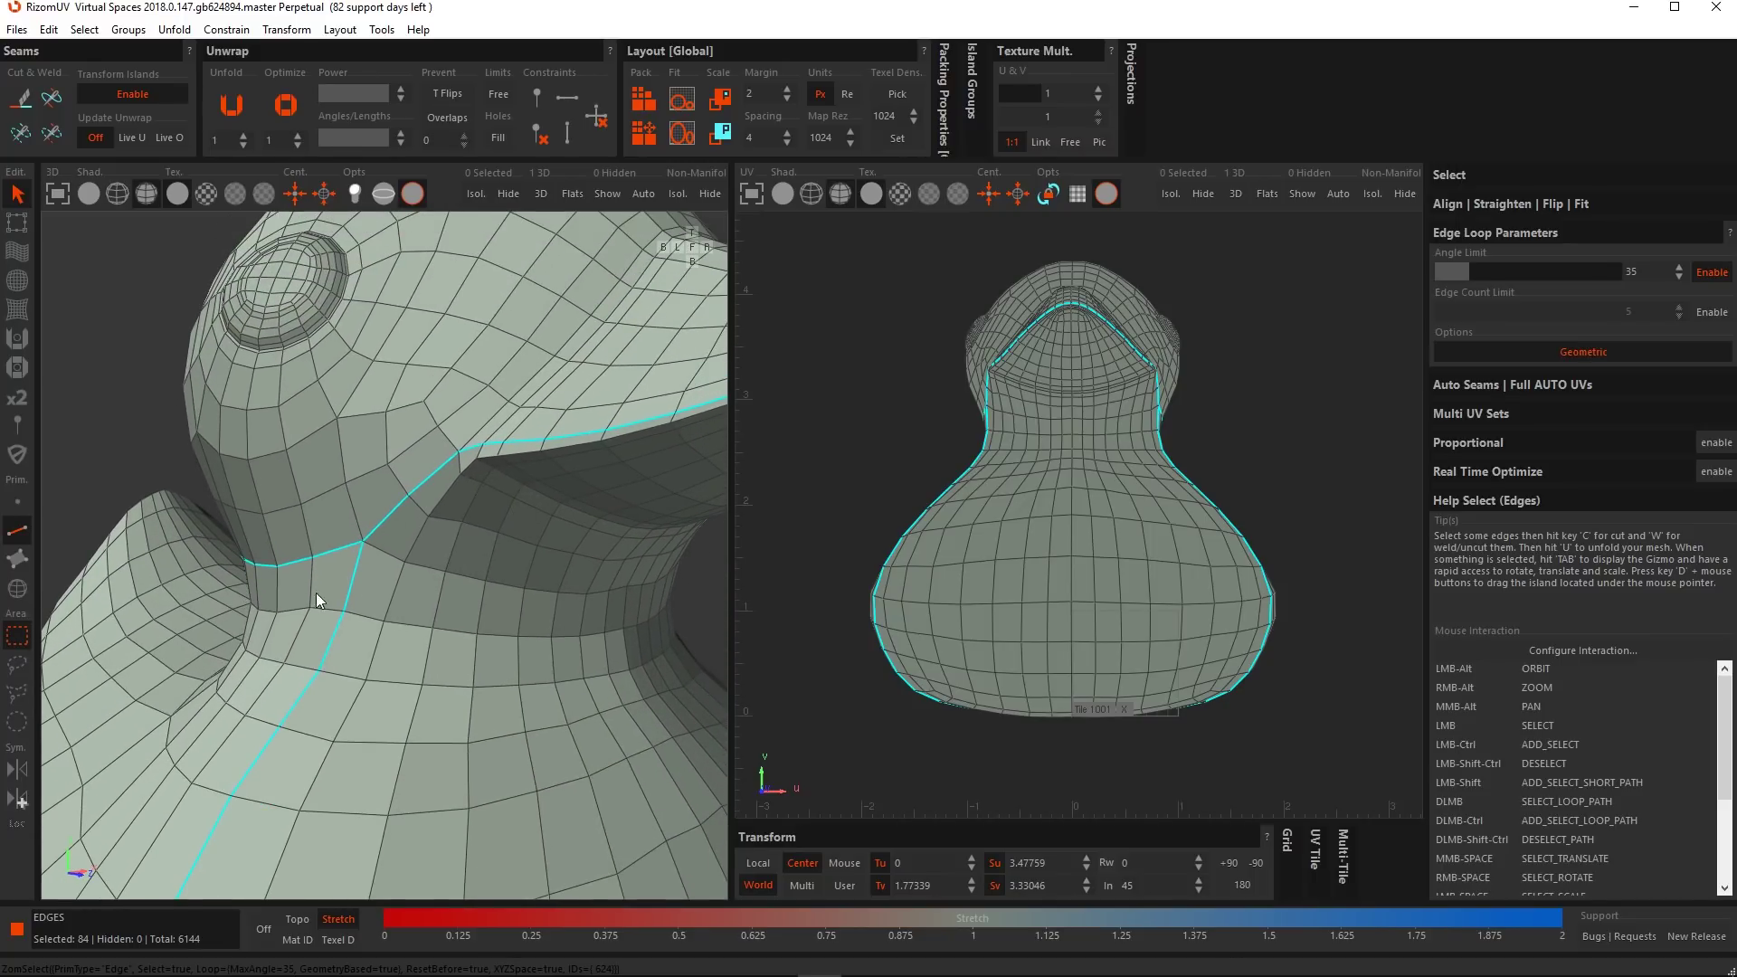
pyautogui.scroll(-5, 561, 482)
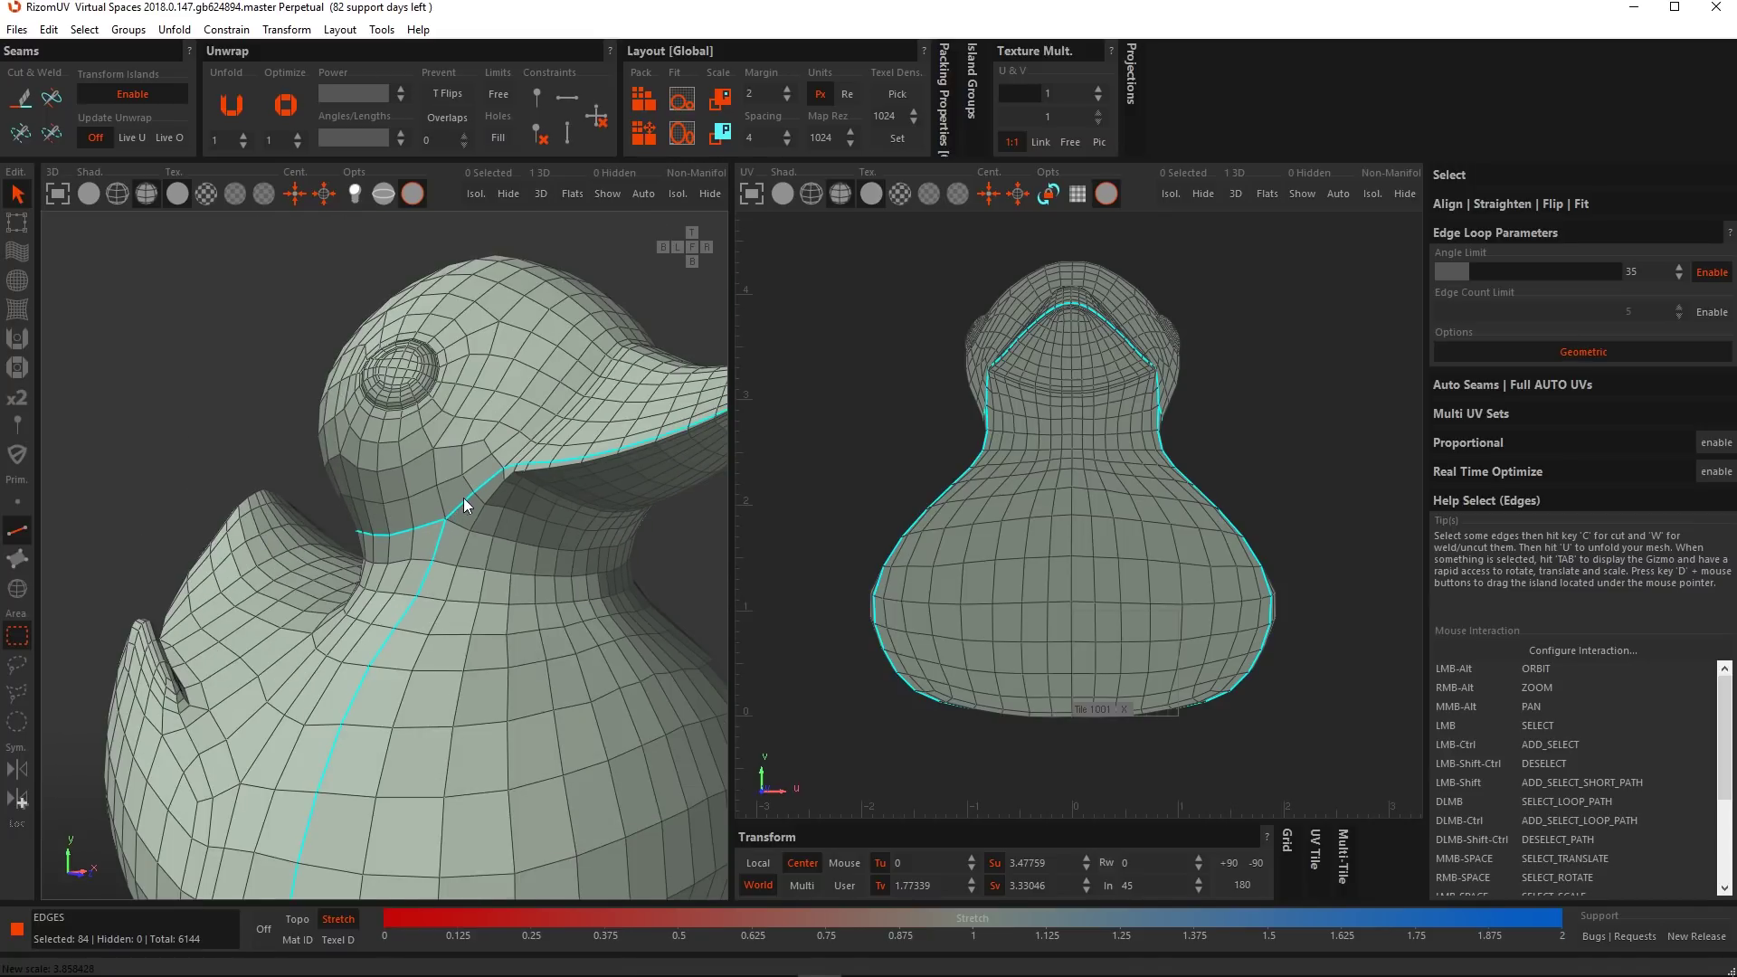
pyautogui.keyDown('alt'); pyautogui.moveTo(644, 437); pyautogui.dragTo(420, 415); pyautogui.keyUp('alt')
pyautogui.scroll(3, 421, 415)
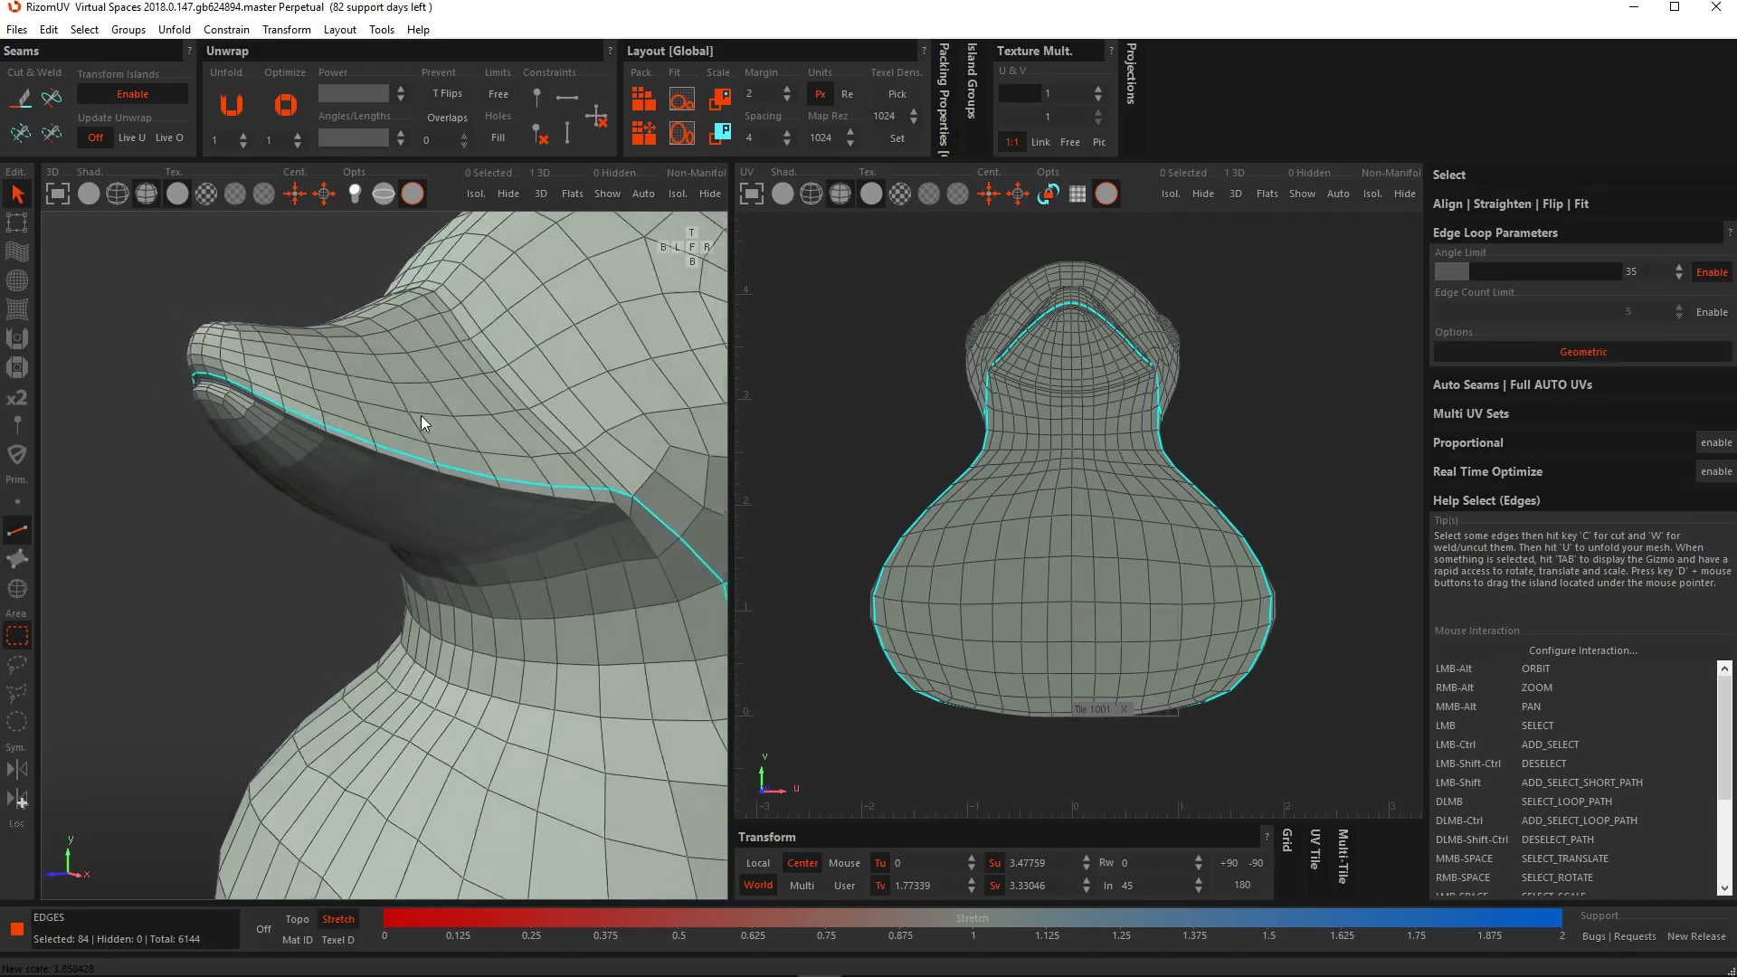
pyautogui.keyDown('alt'); pyautogui.moveTo(534, 490); pyautogui.dragTo(350, 443); pyautogui.keyUp('alt')
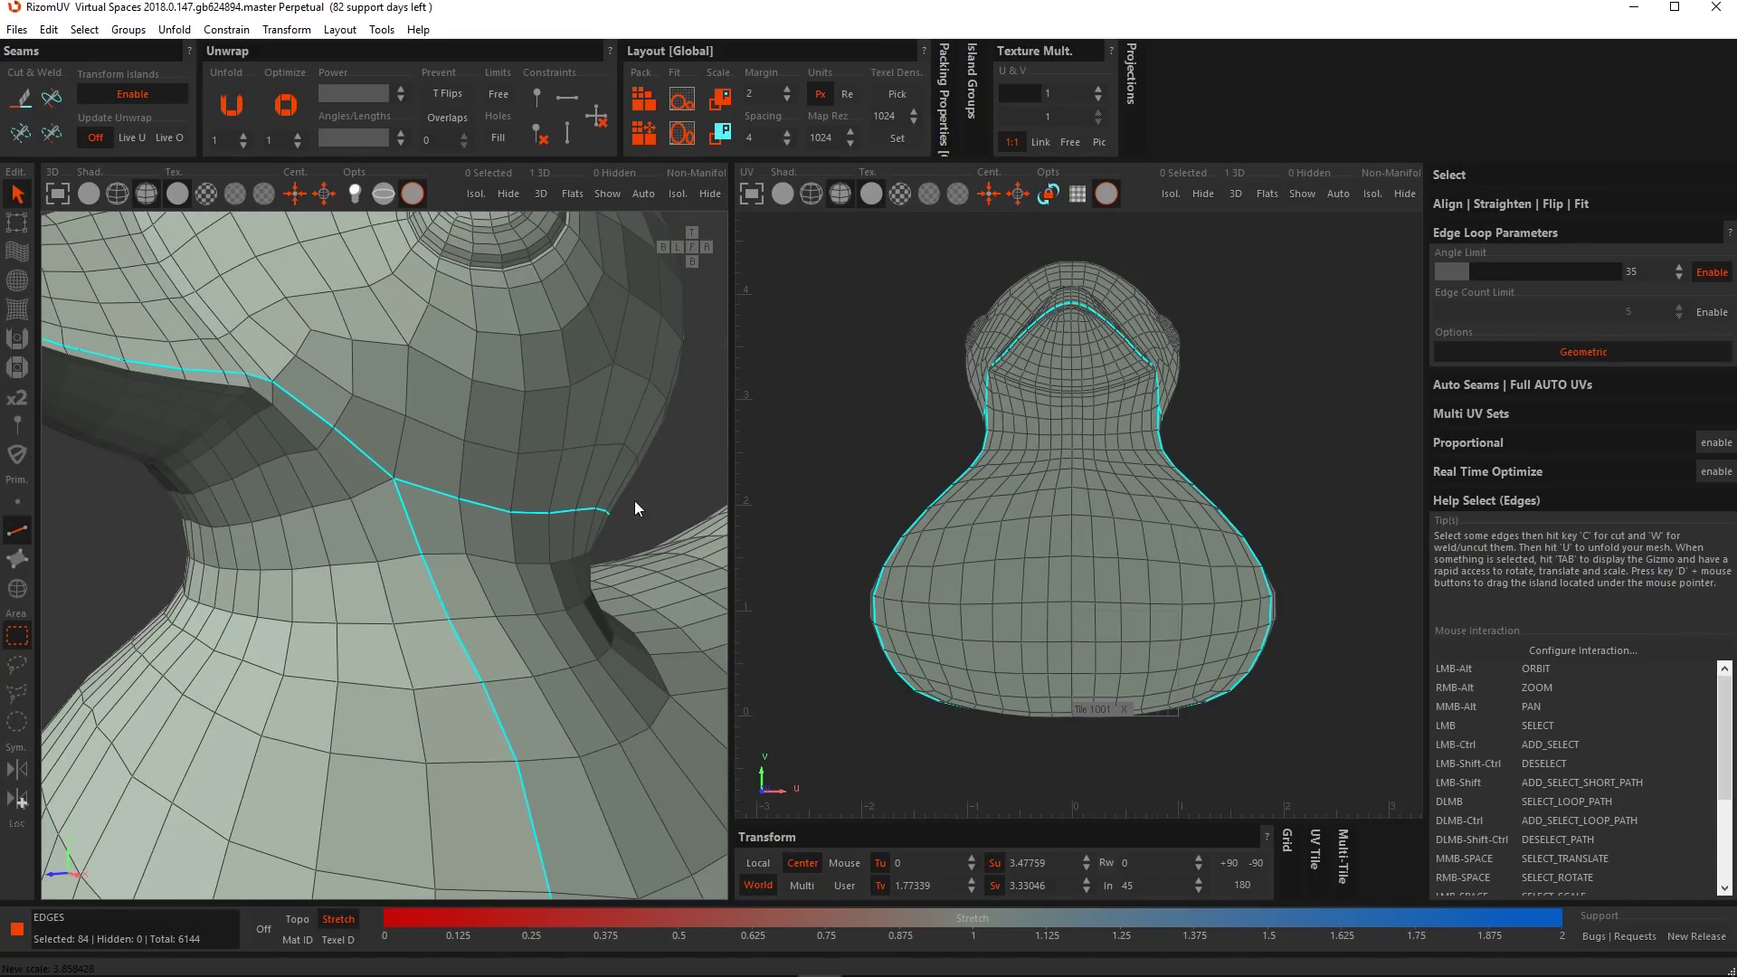
pyautogui.keyDown('alt'); pyautogui.moveTo(636, 508); pyautogui.dragTo(260, 443); pyautogui.keyUp('alt')
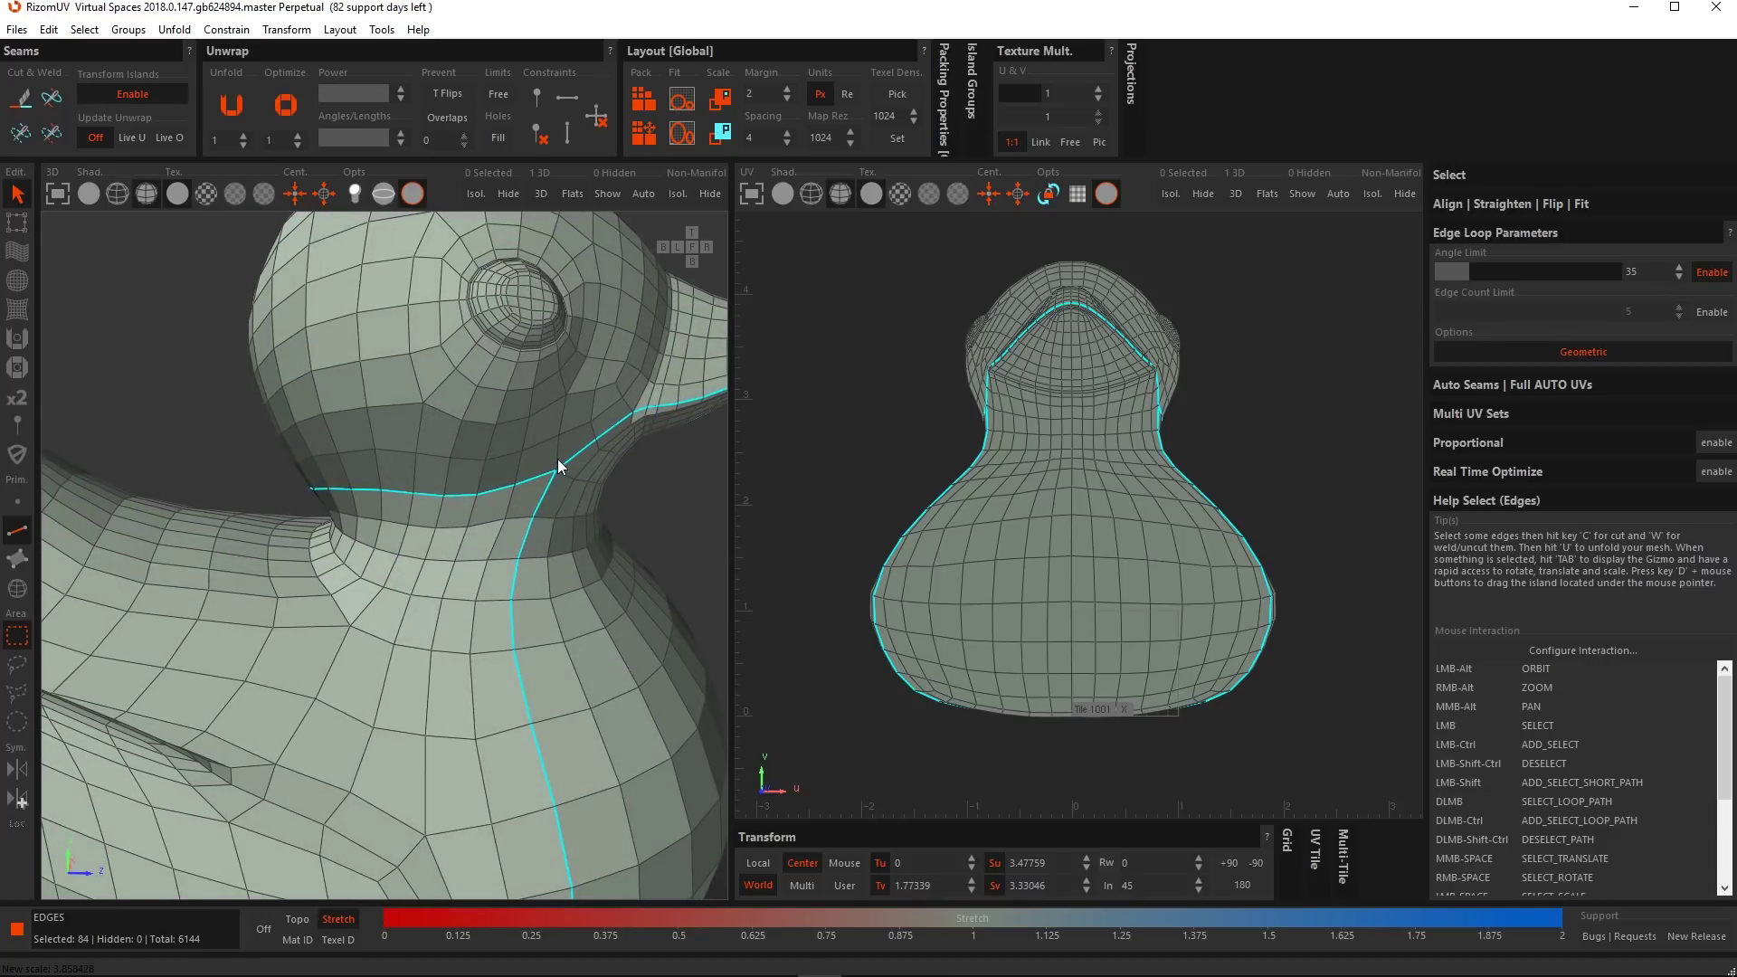
pyautogui.keyDown('alt'); pyautogui.moveTo(557, 459); pyautogui.dragTo(494, 441); pyautogui.keyUp('alt')
pyautogui.scroll(2, 604, 458)
pyautogui.keyDown('alt'); pyautogui.moveTo(604, 458); pyautogui.dragTo(528, 567); pyautogui.keyUp('alt')
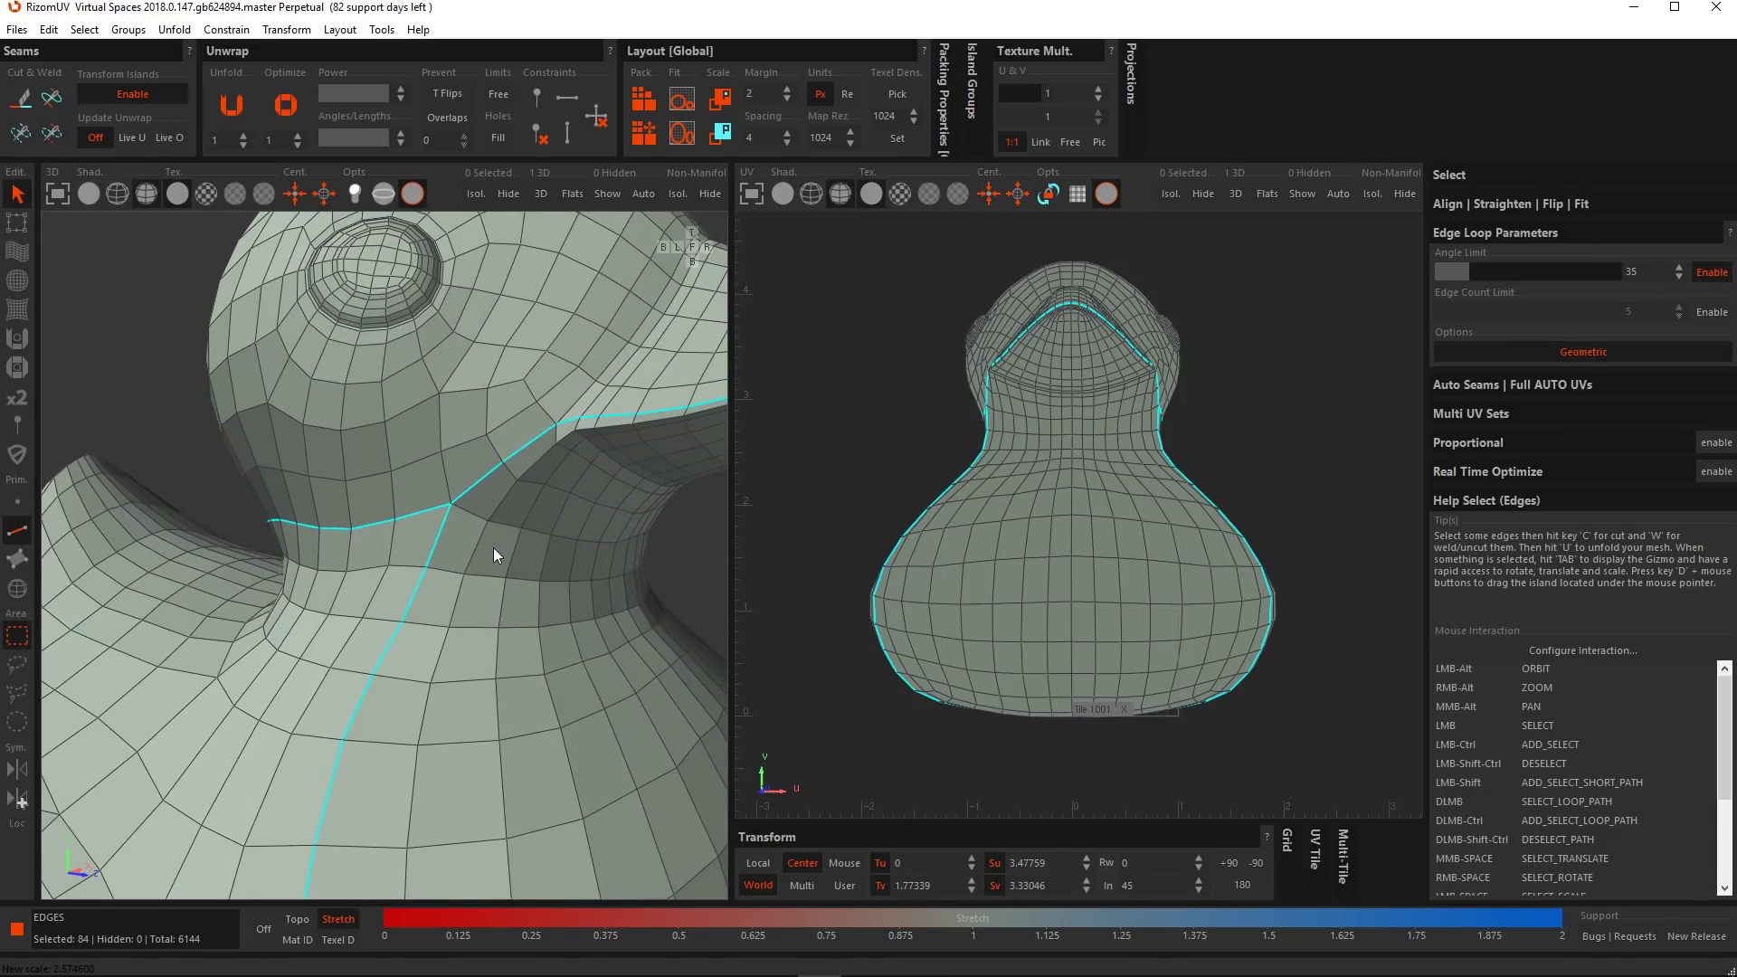
# Select the edge loop across the front of the throat, then the geometric loop from the back of the neck along the beak.
pyautogui.doubleClick(508, 525)
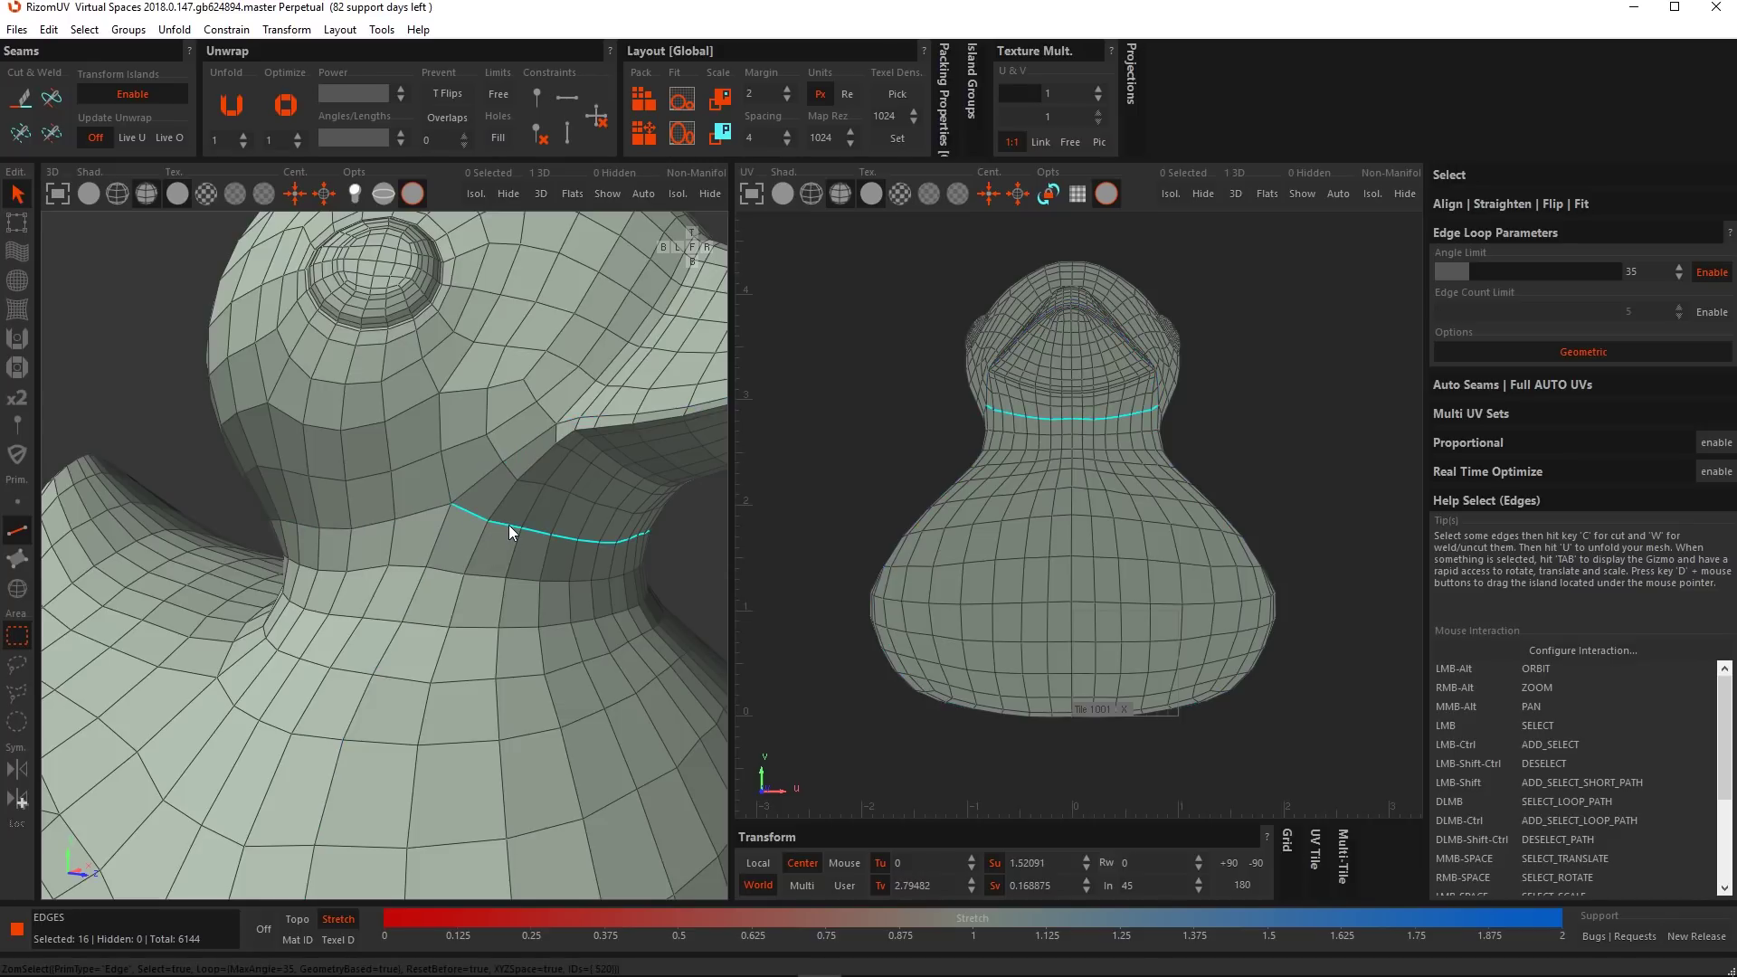
pyautogui.moveTo(509, 524)
pyautogui.keyDown('alt'); pyautogui.mouseDown()
pyautogui.moveTo(475, 486)
pyautogui.moveTo(496, 528)
pyautogui.mouseUp(); pyautogui.keyUp('alt')
pyautogui.doubleClick(431, 507)
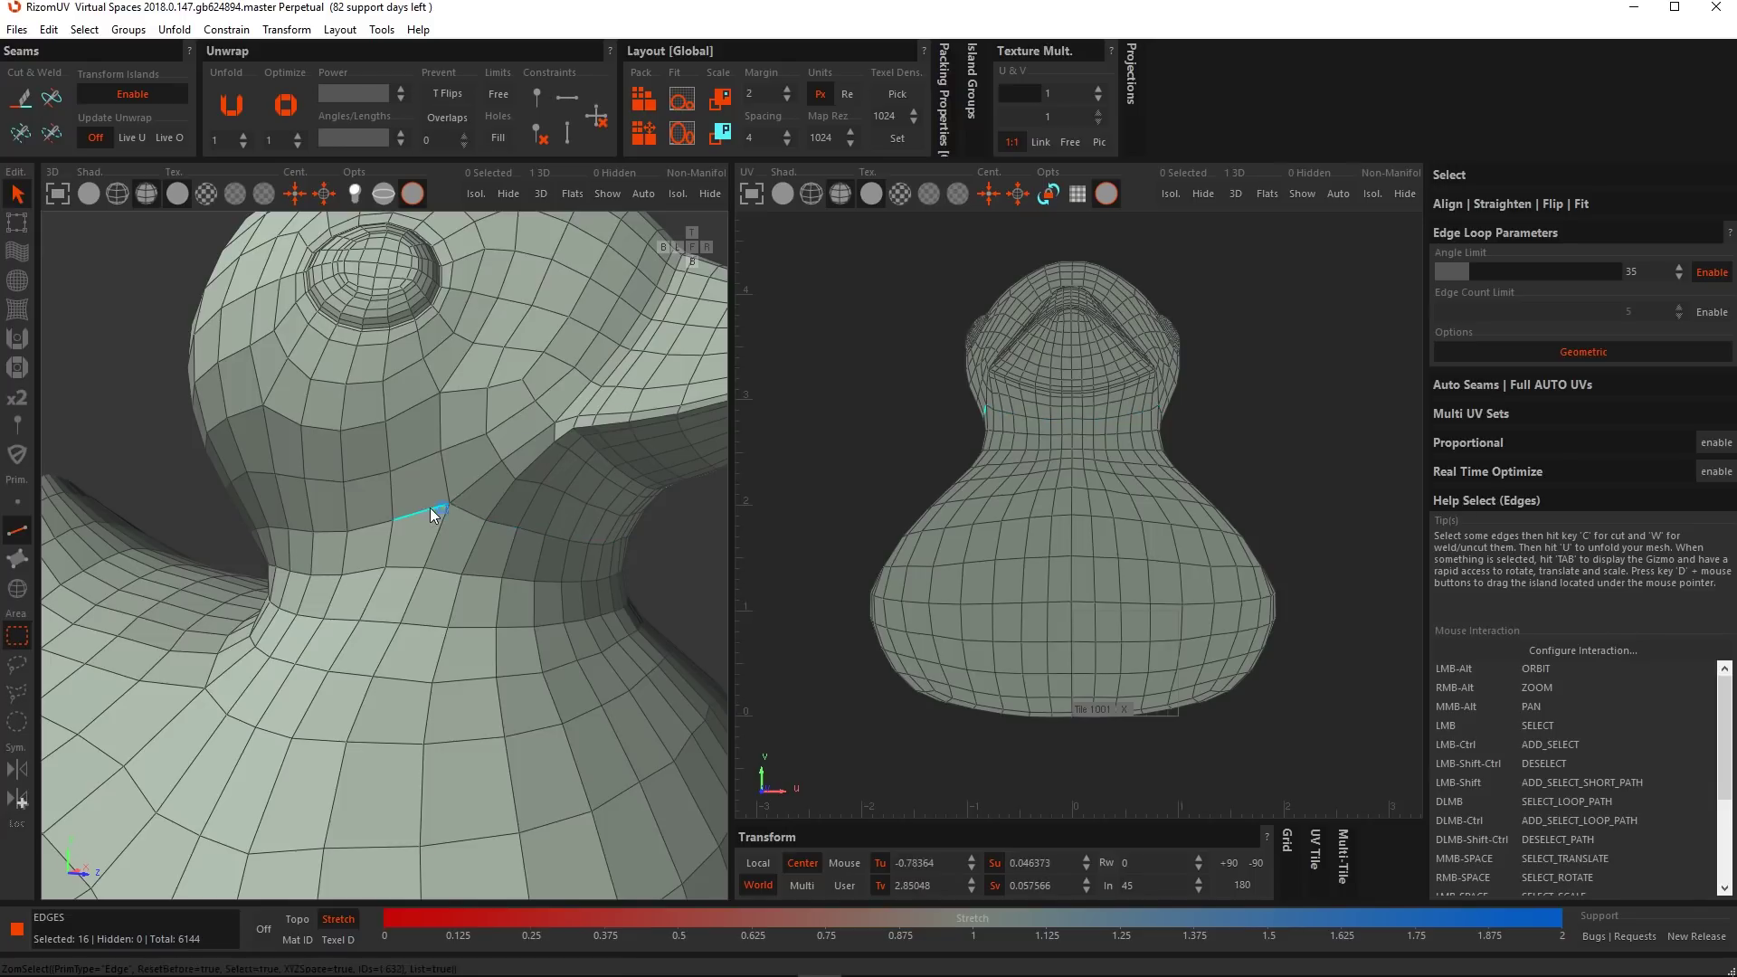
pyautogui.scroll(-5, 389, 559)
pyautogui.keyDown('alt'); pyautogui.moveTo(428, 596); pyautogui.dragTo(447, 532); pyautogui.keyUp('alt')
pyautogui.scroll(6, 447, 532)
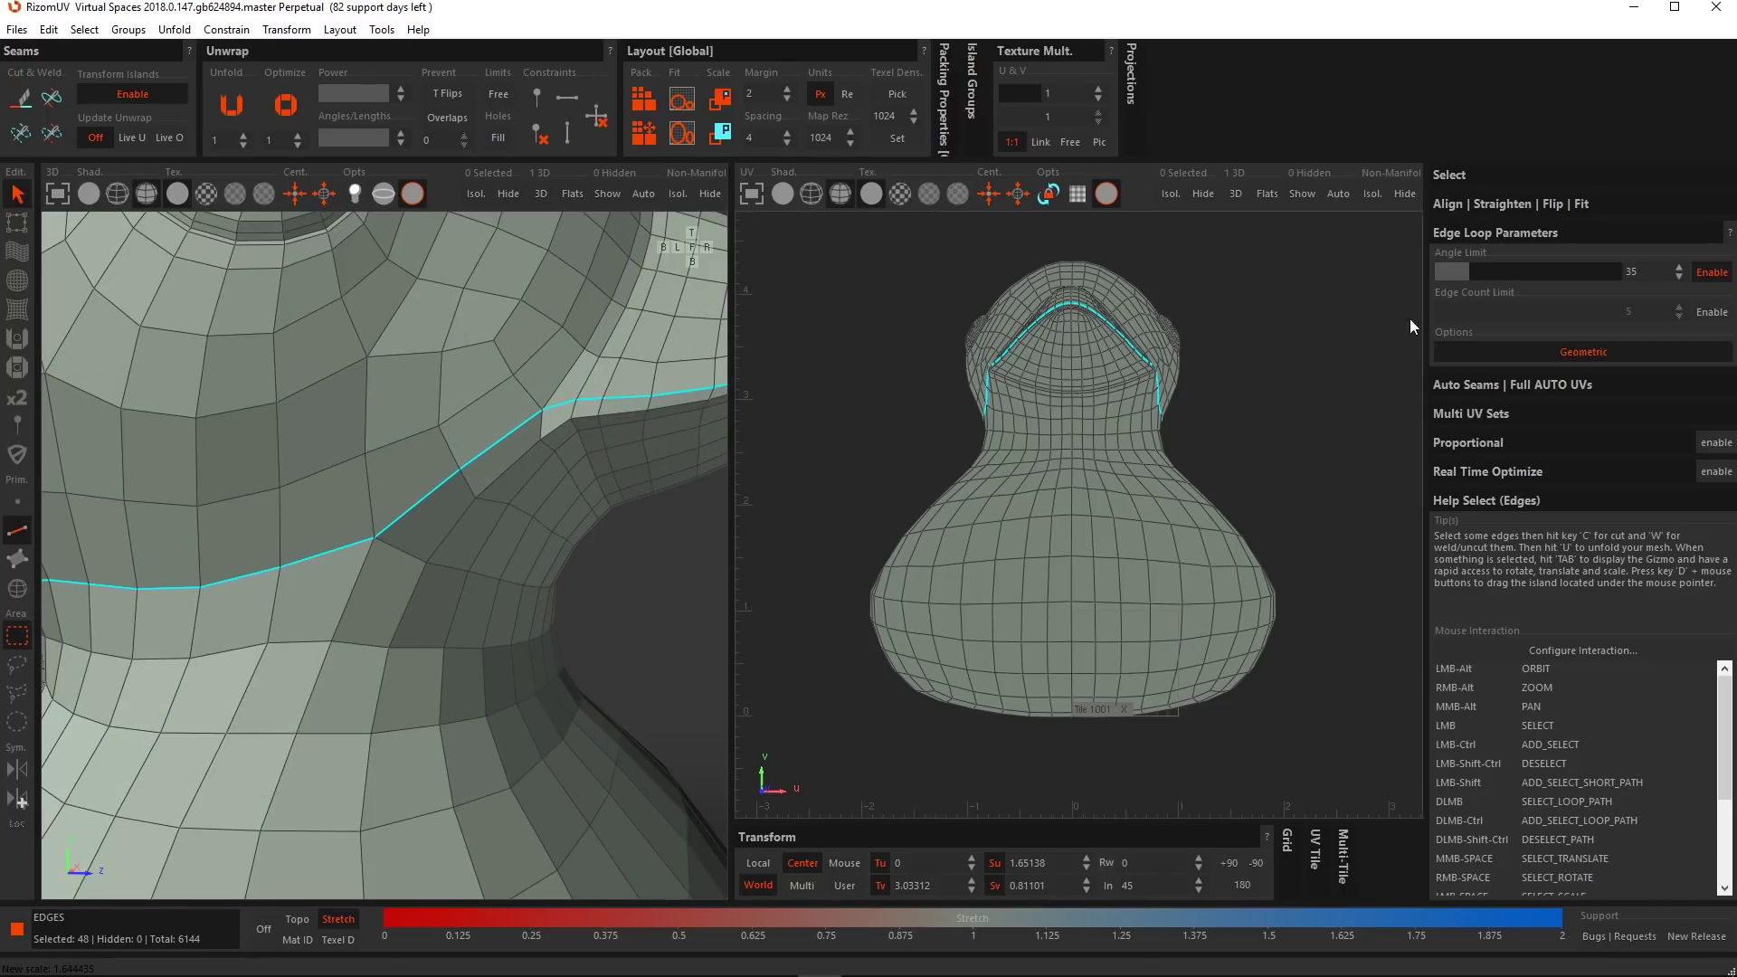
# Reselect the loop at the side of the neck with the Geometric option turned off, then again with it turned back on.
pyautogui.click(1554, 353)
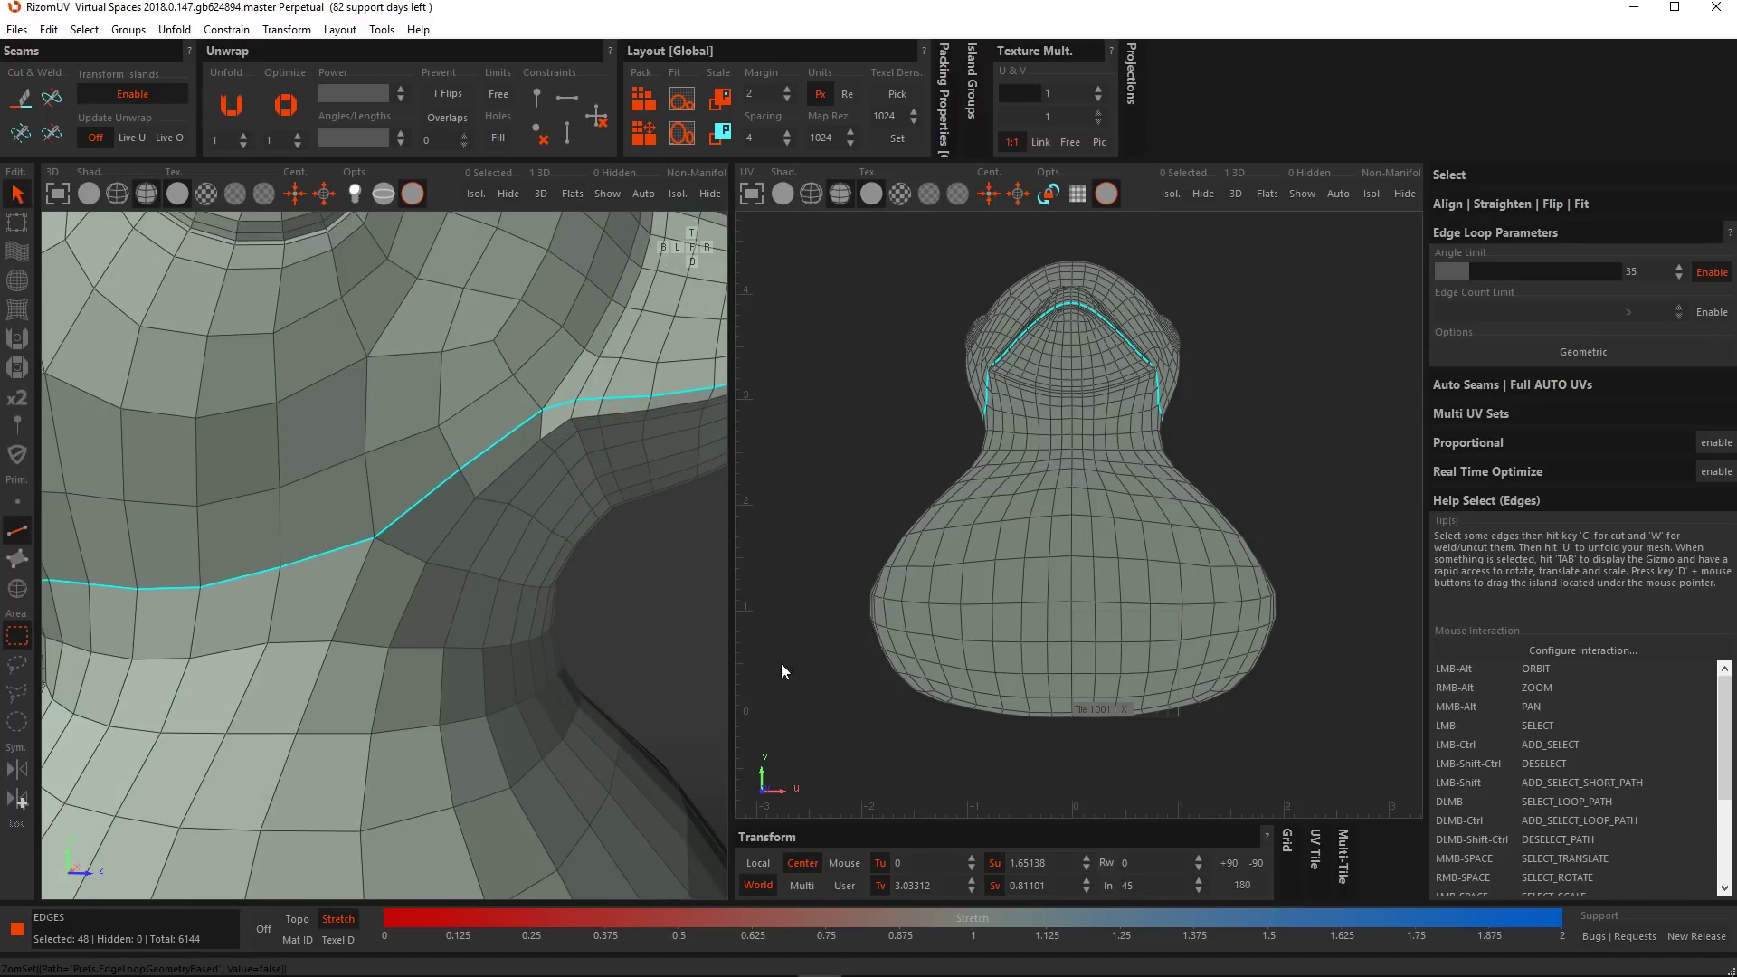
pyautogui.doubleClick(323, 552)
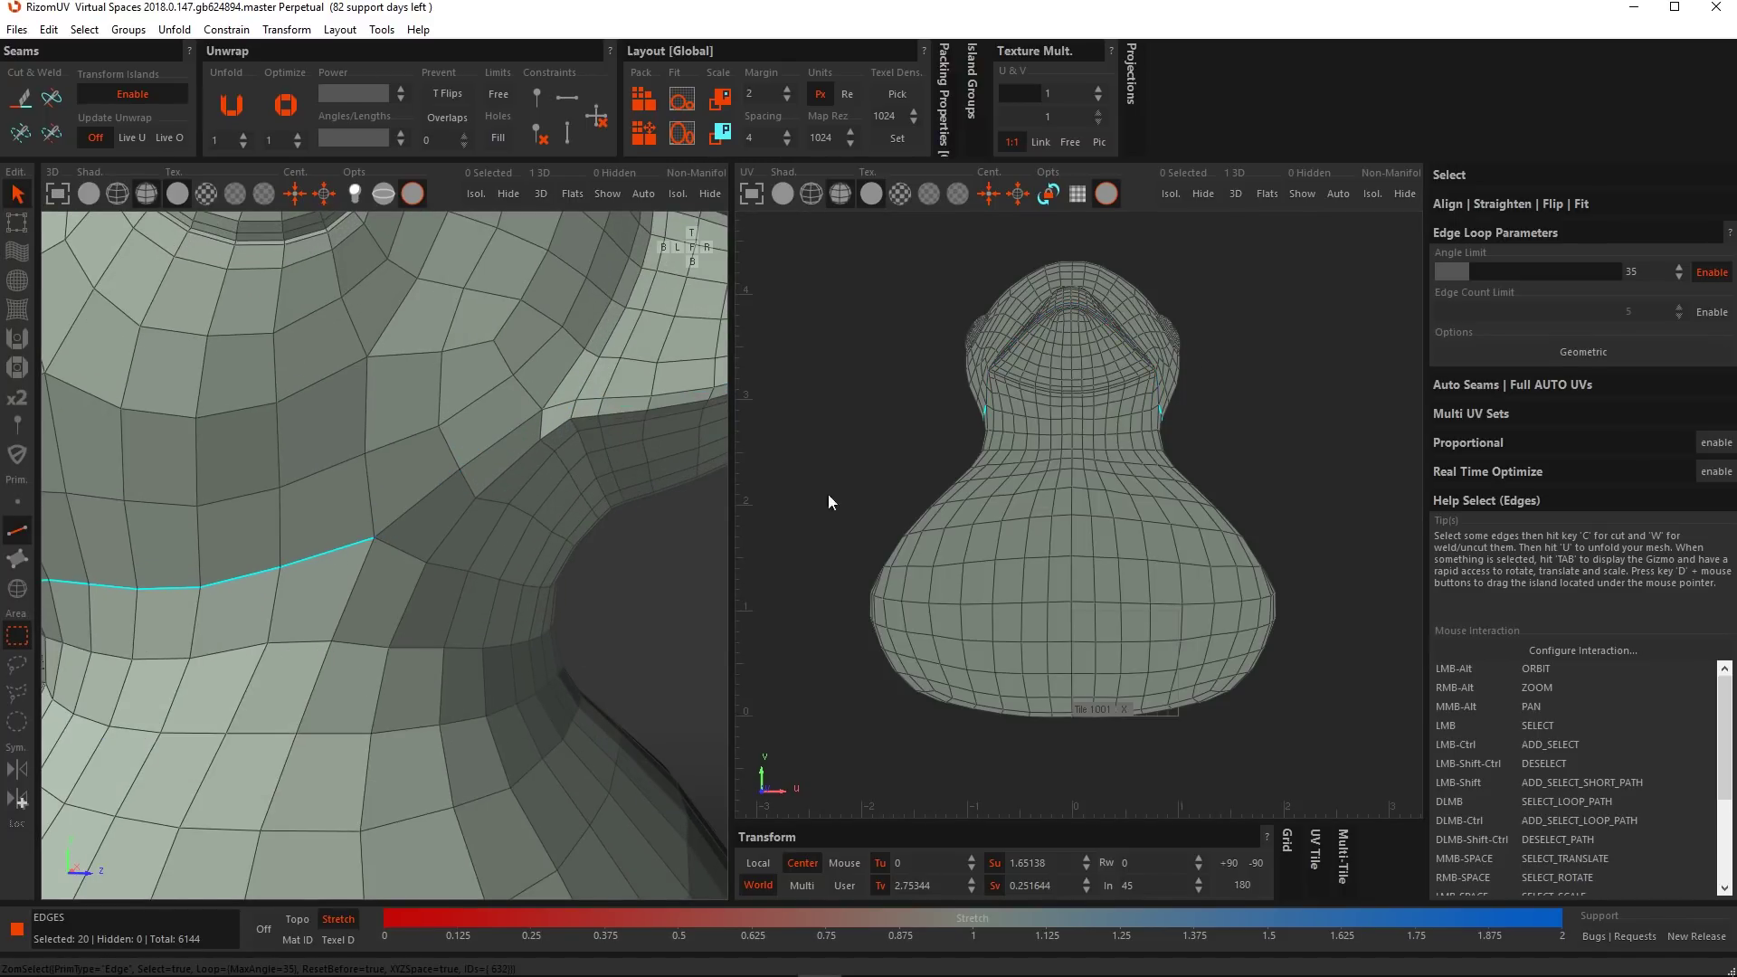
pyautogui.scroll(-5, 373, 605)
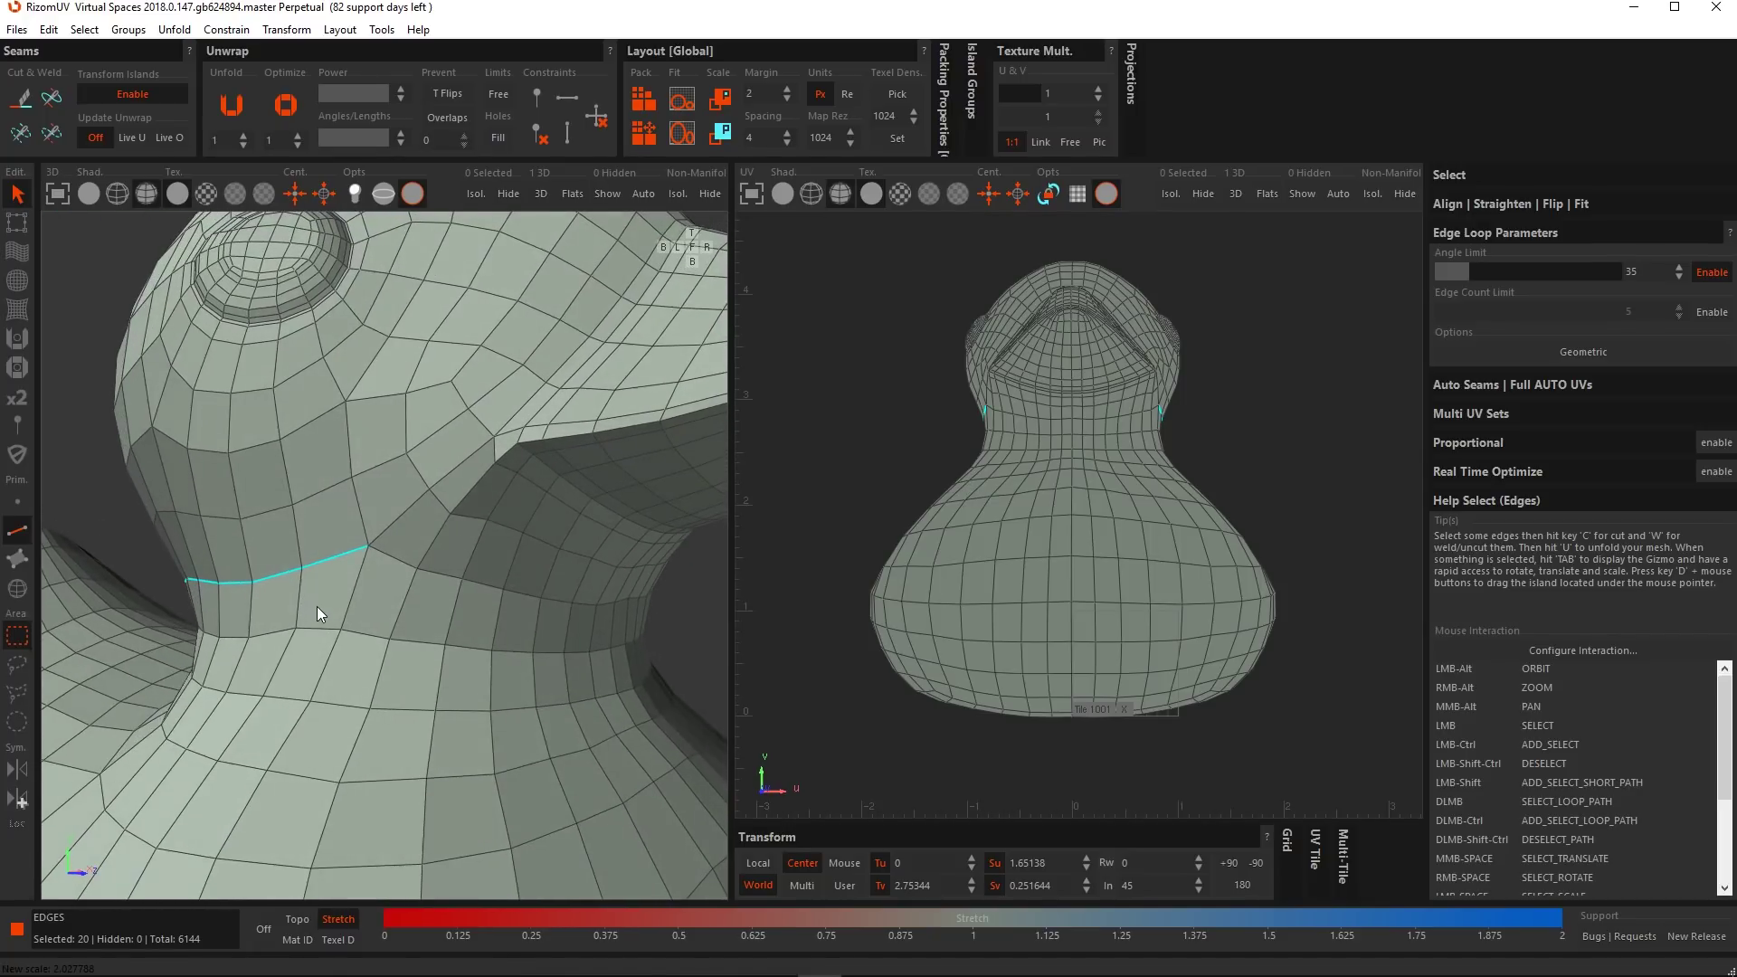
pyautogui.click(1561, 355)
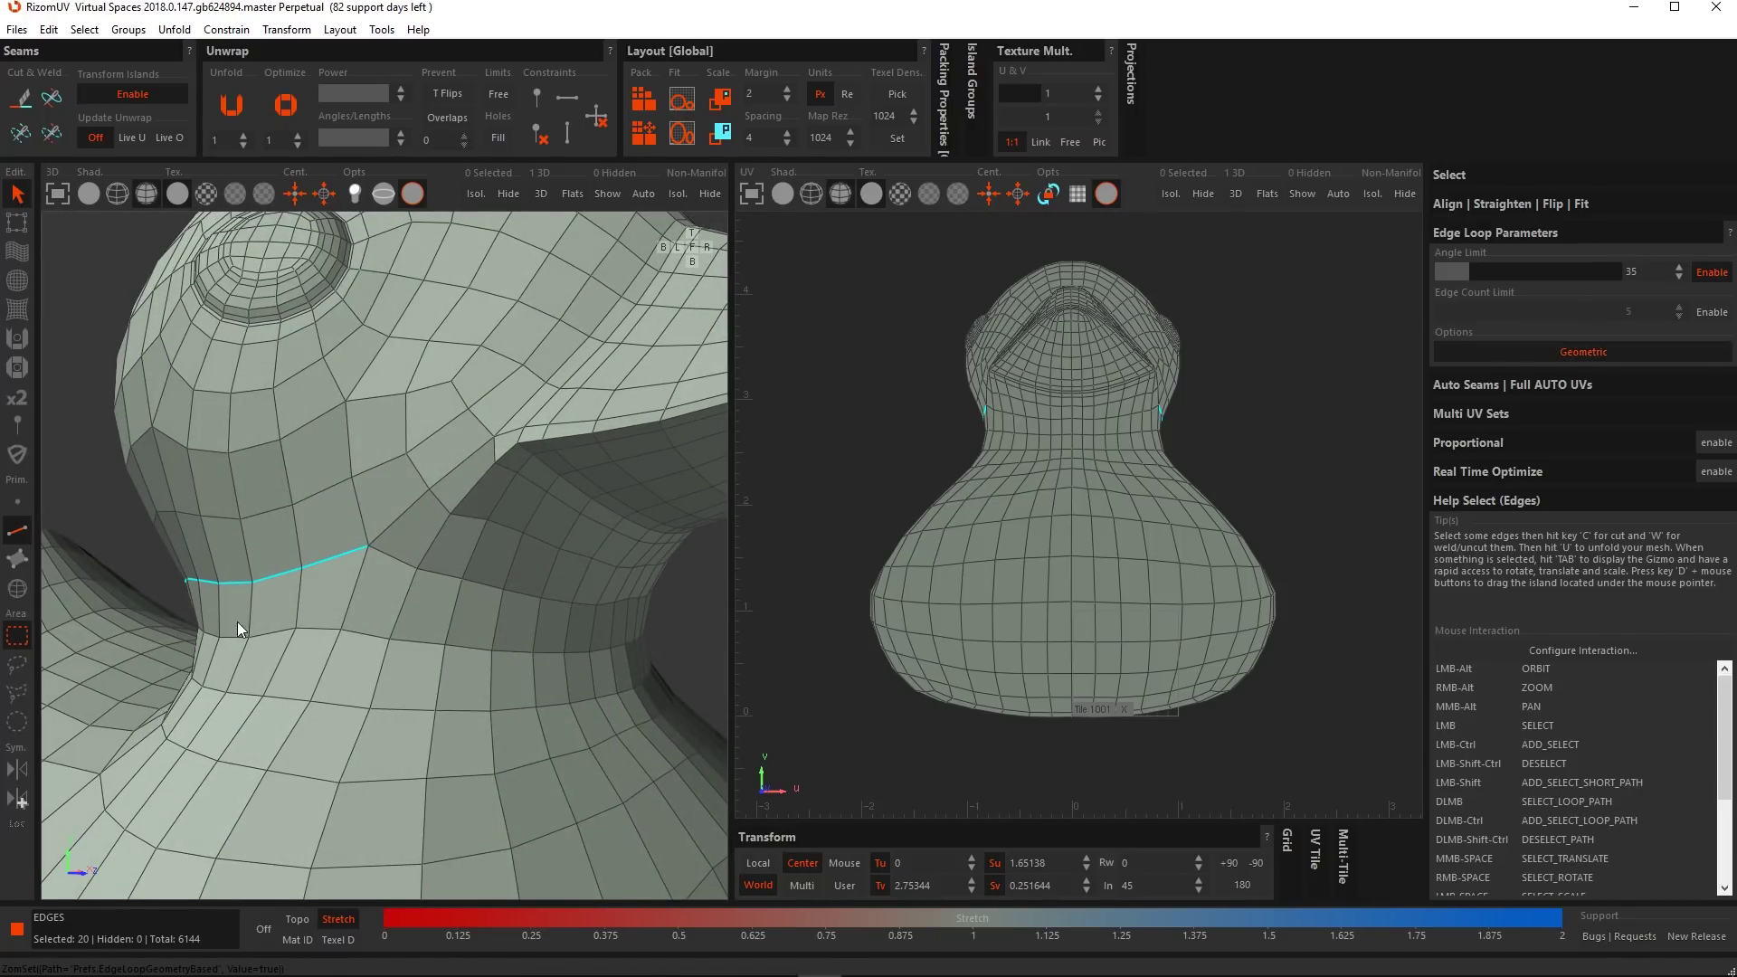
pyautogui.doubleClick(320, 561)
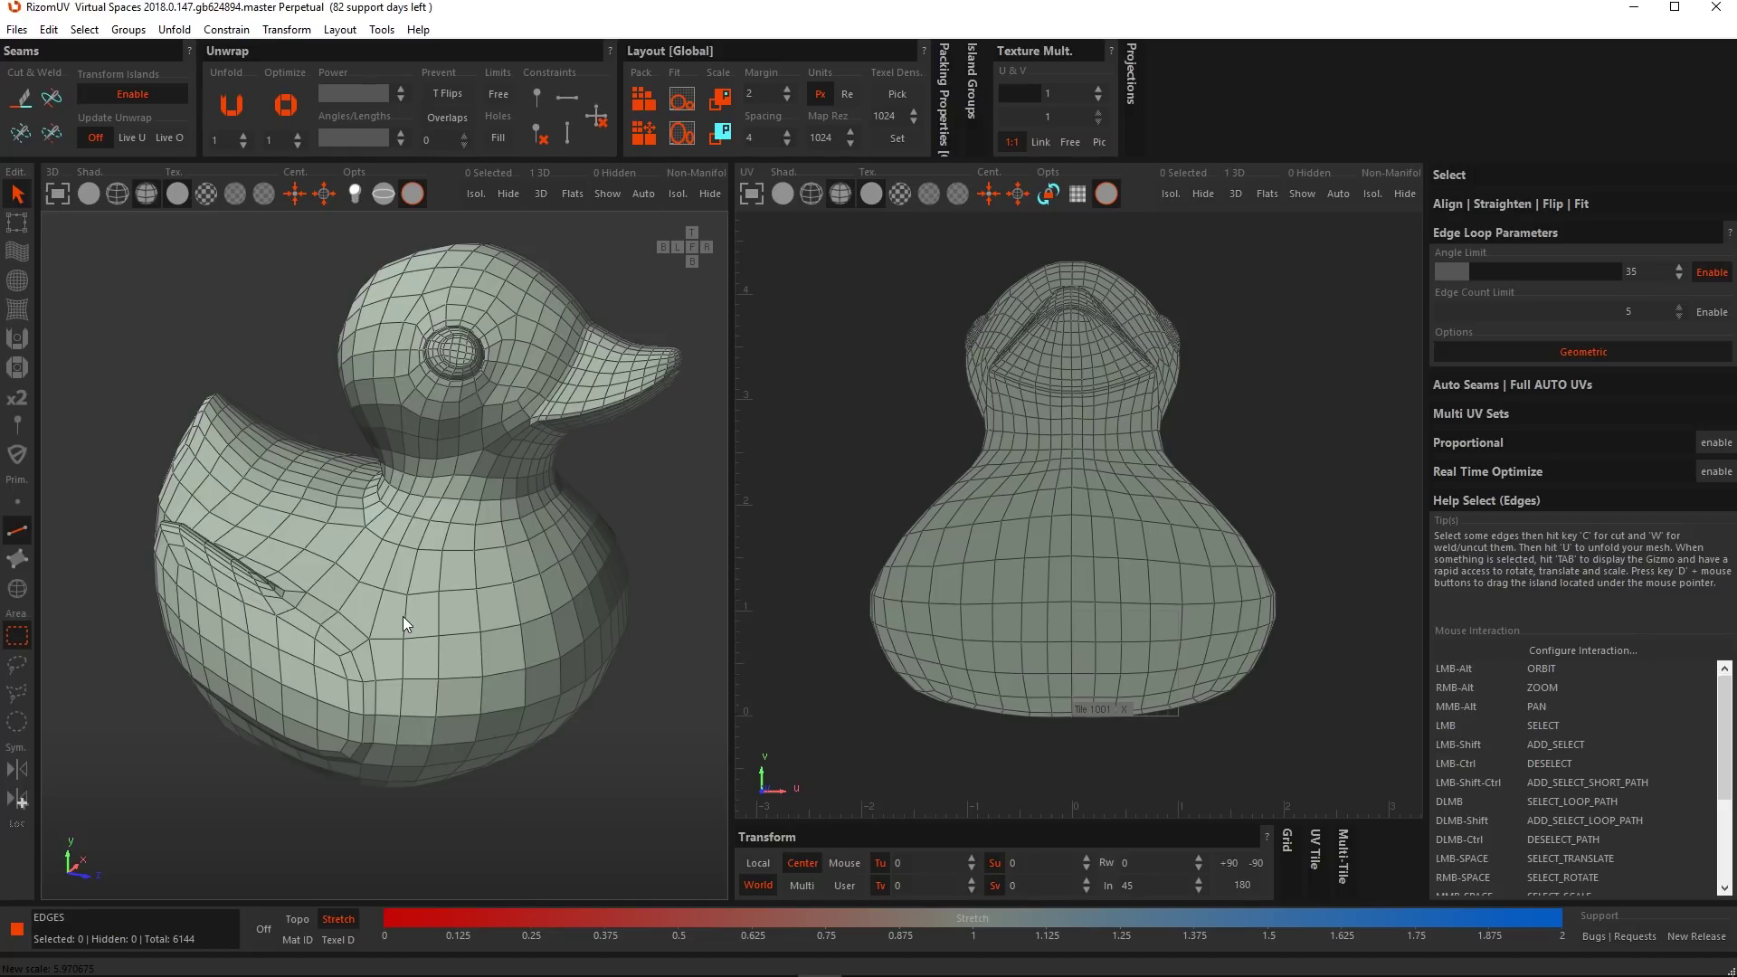
# Select a single edge on the duck's body just above the wing.
pyautogui.scroll(3, 333, 566)
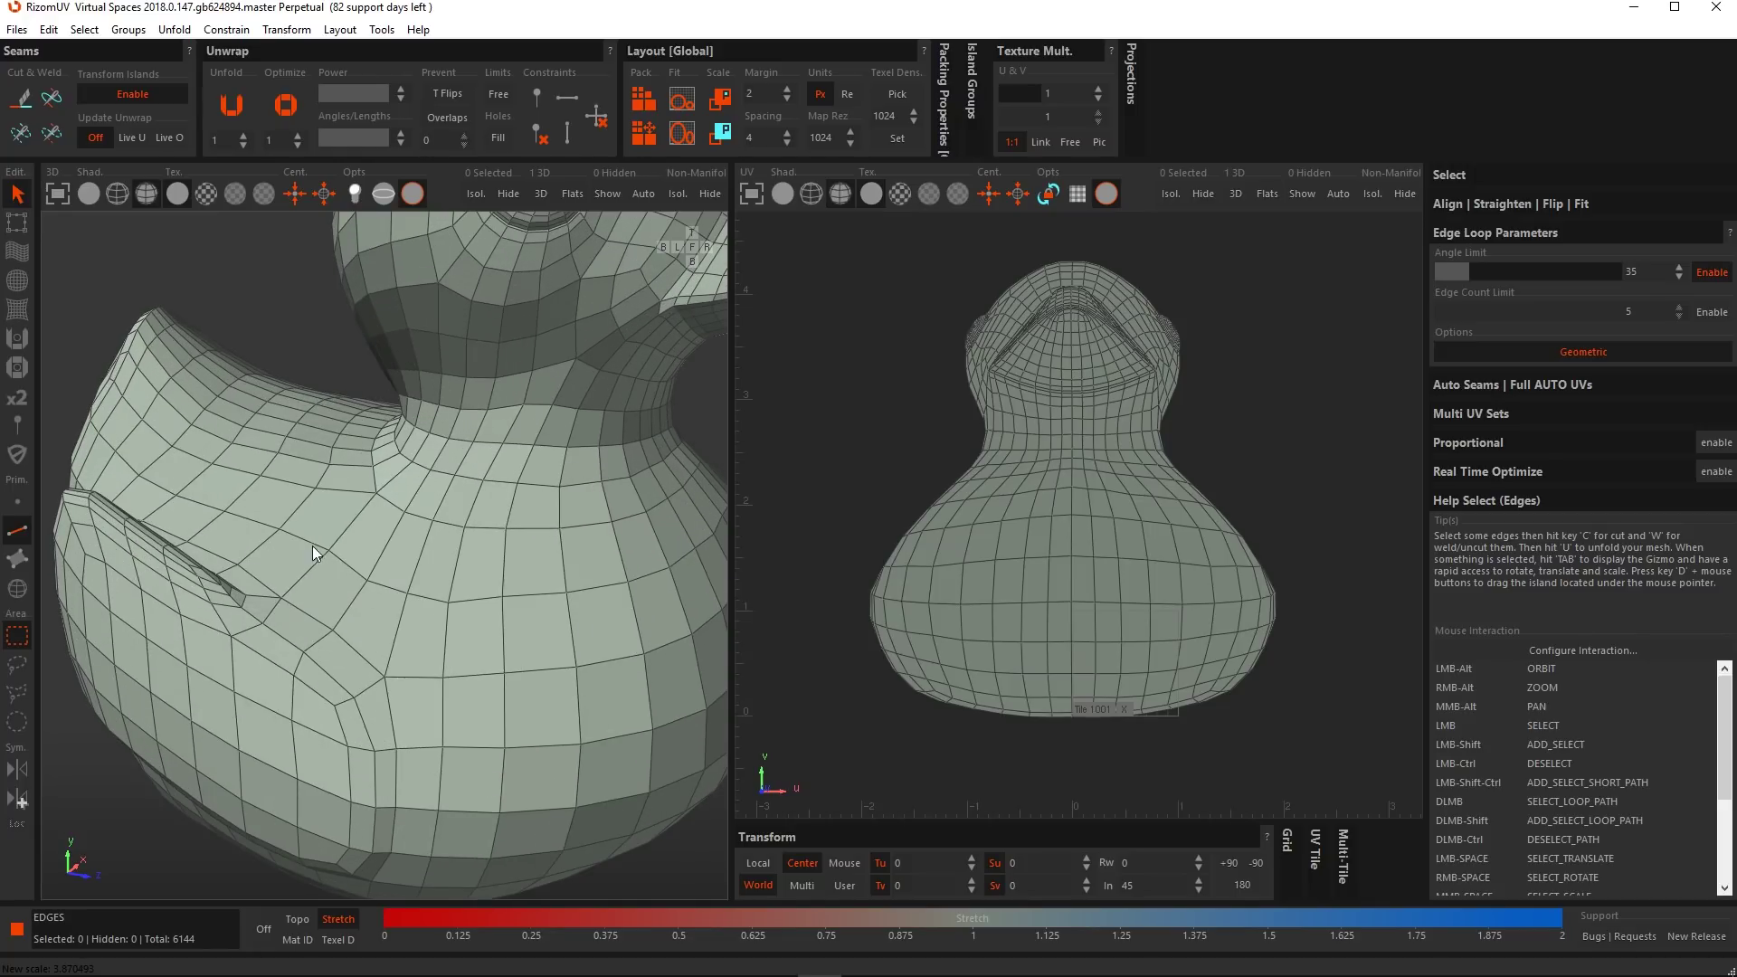
pyautogui.click(309, 541)
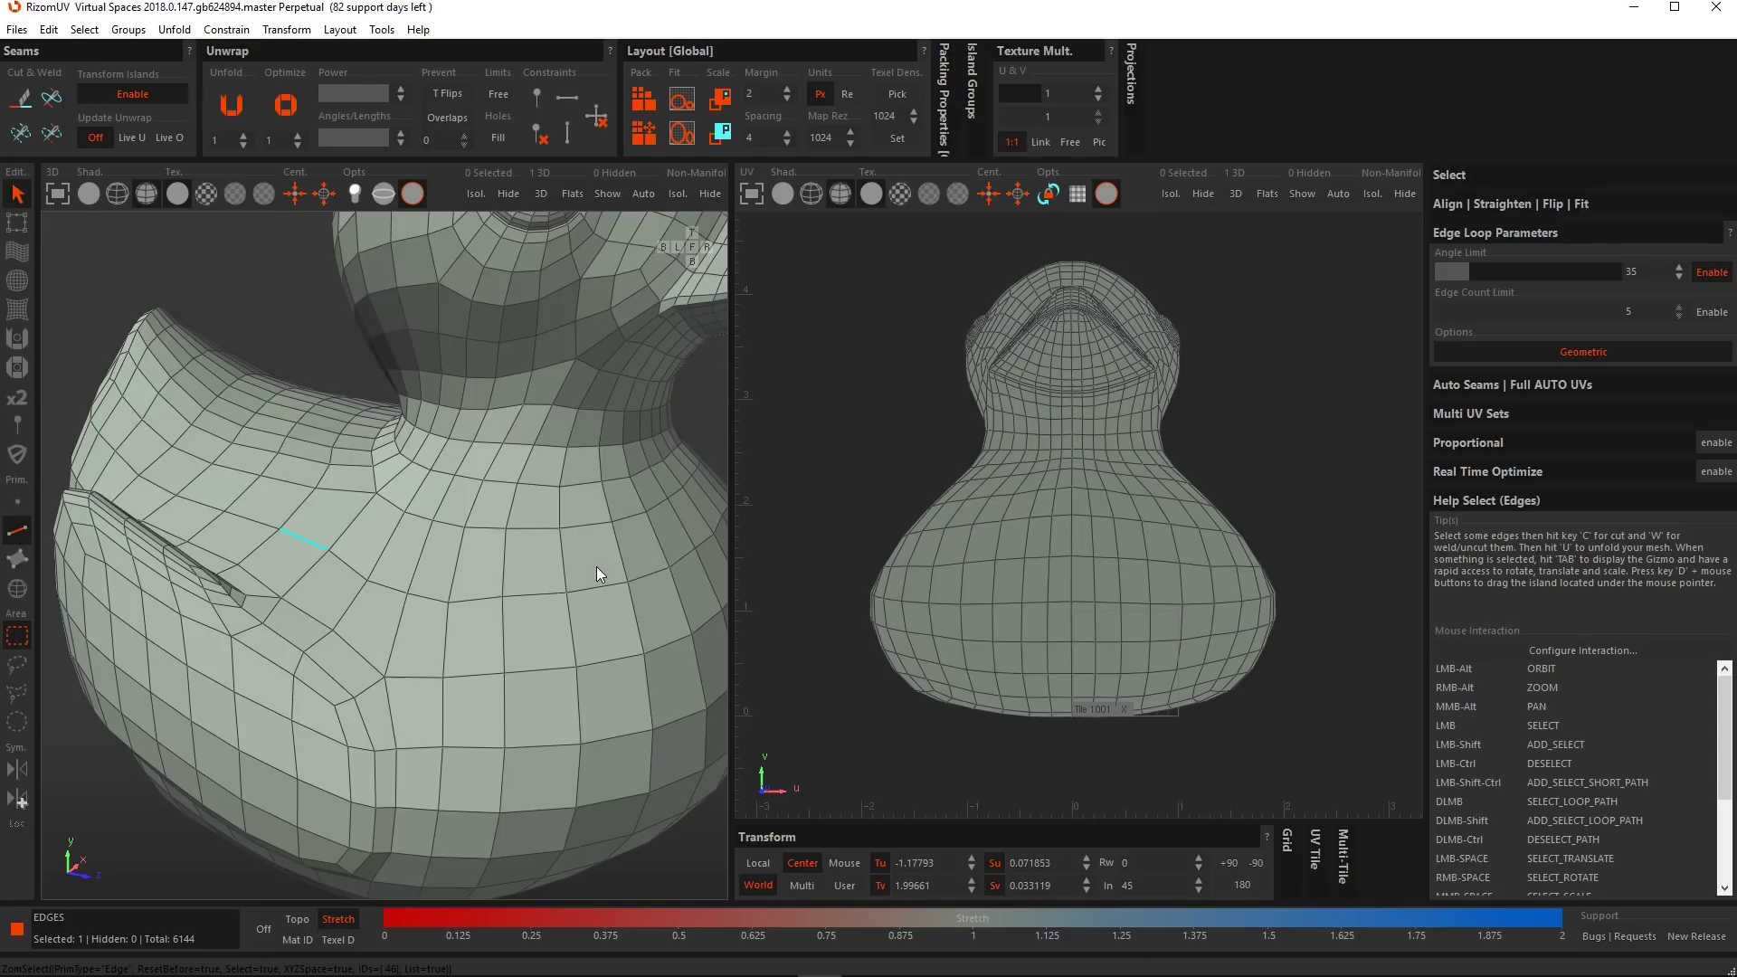
pyautogui.scroll(-1, 588, 578)
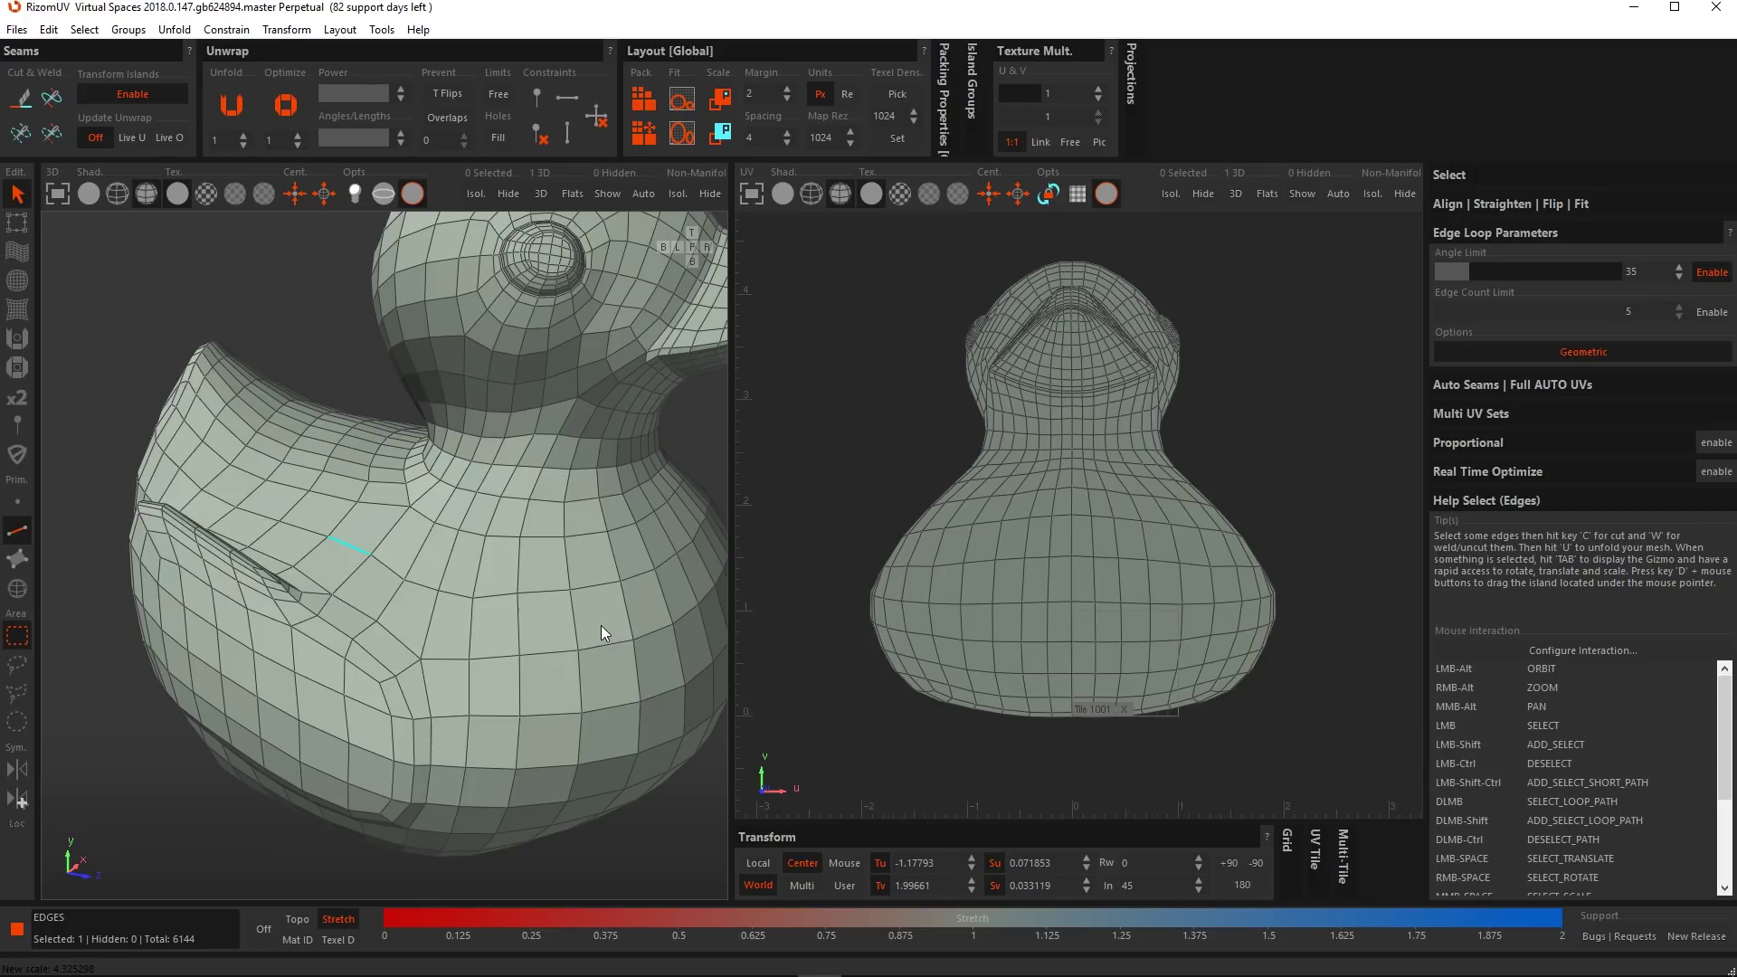
pyautogui.keyDown('alt'); pyautogui.moveTo(601, 626); pyautogui.dragTo(564, 623, button='middle'); pyautogui.keyUp('alt')
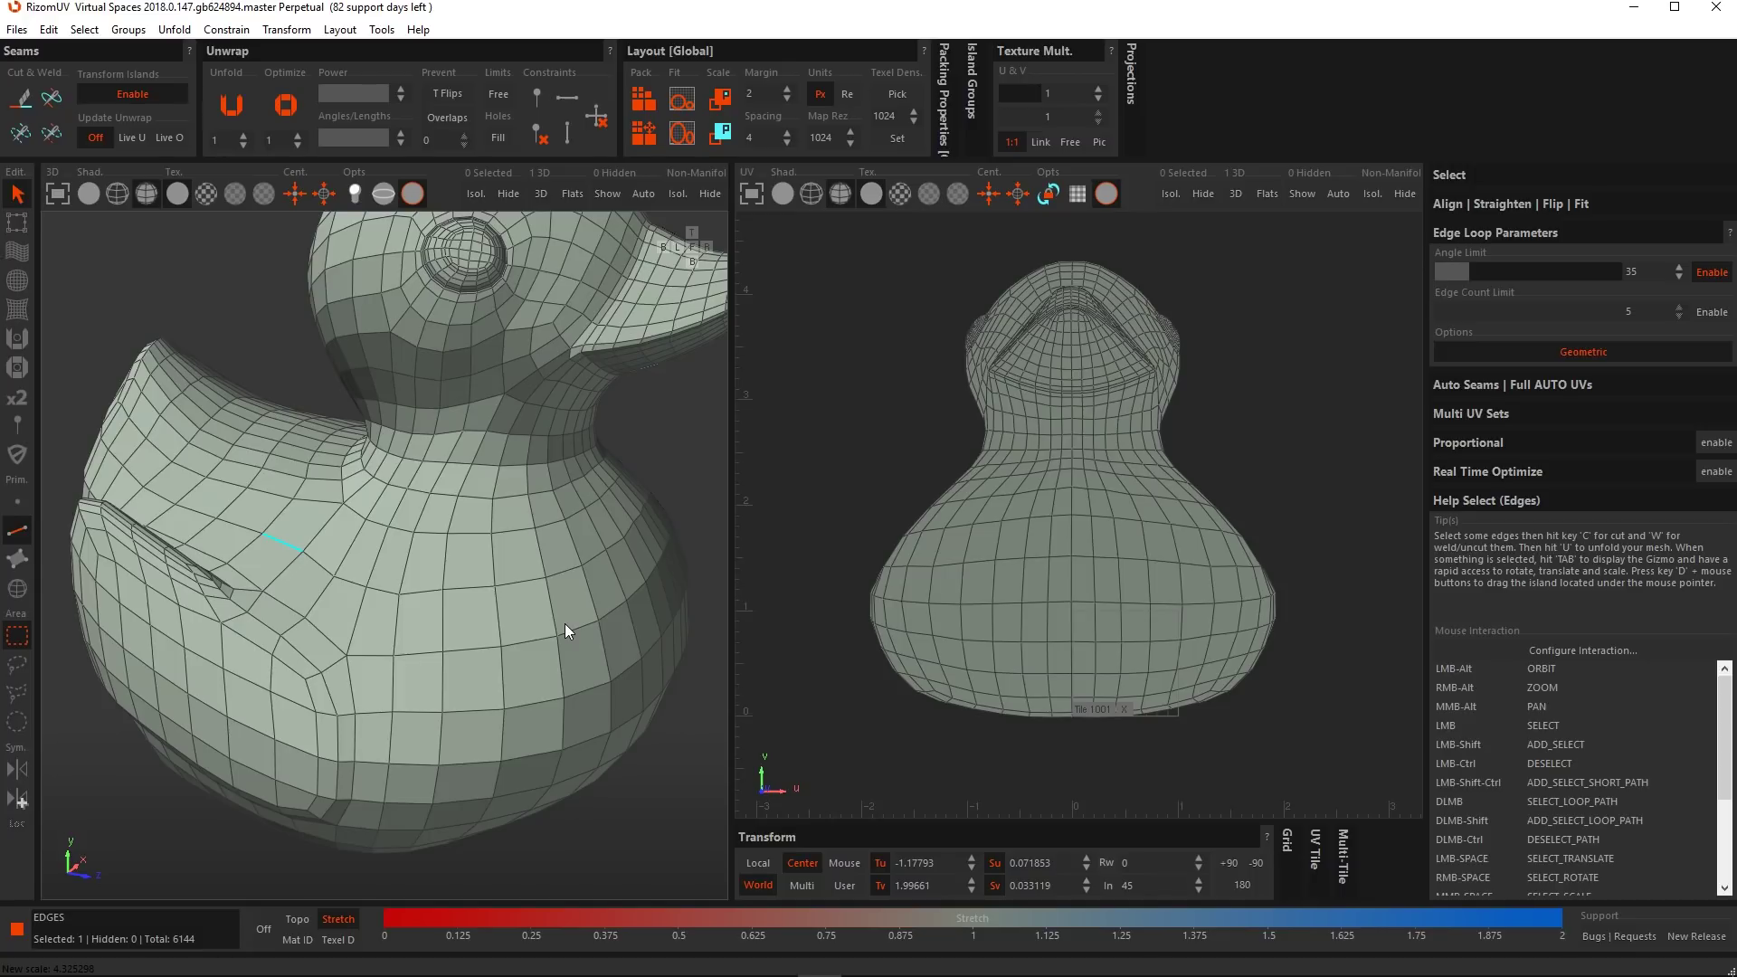
# Review the C4D mouse interaction preset and hotkey list in the Keyboard and Mouse Customizer, then close the dialog.
pyautogui.click(49, 29)
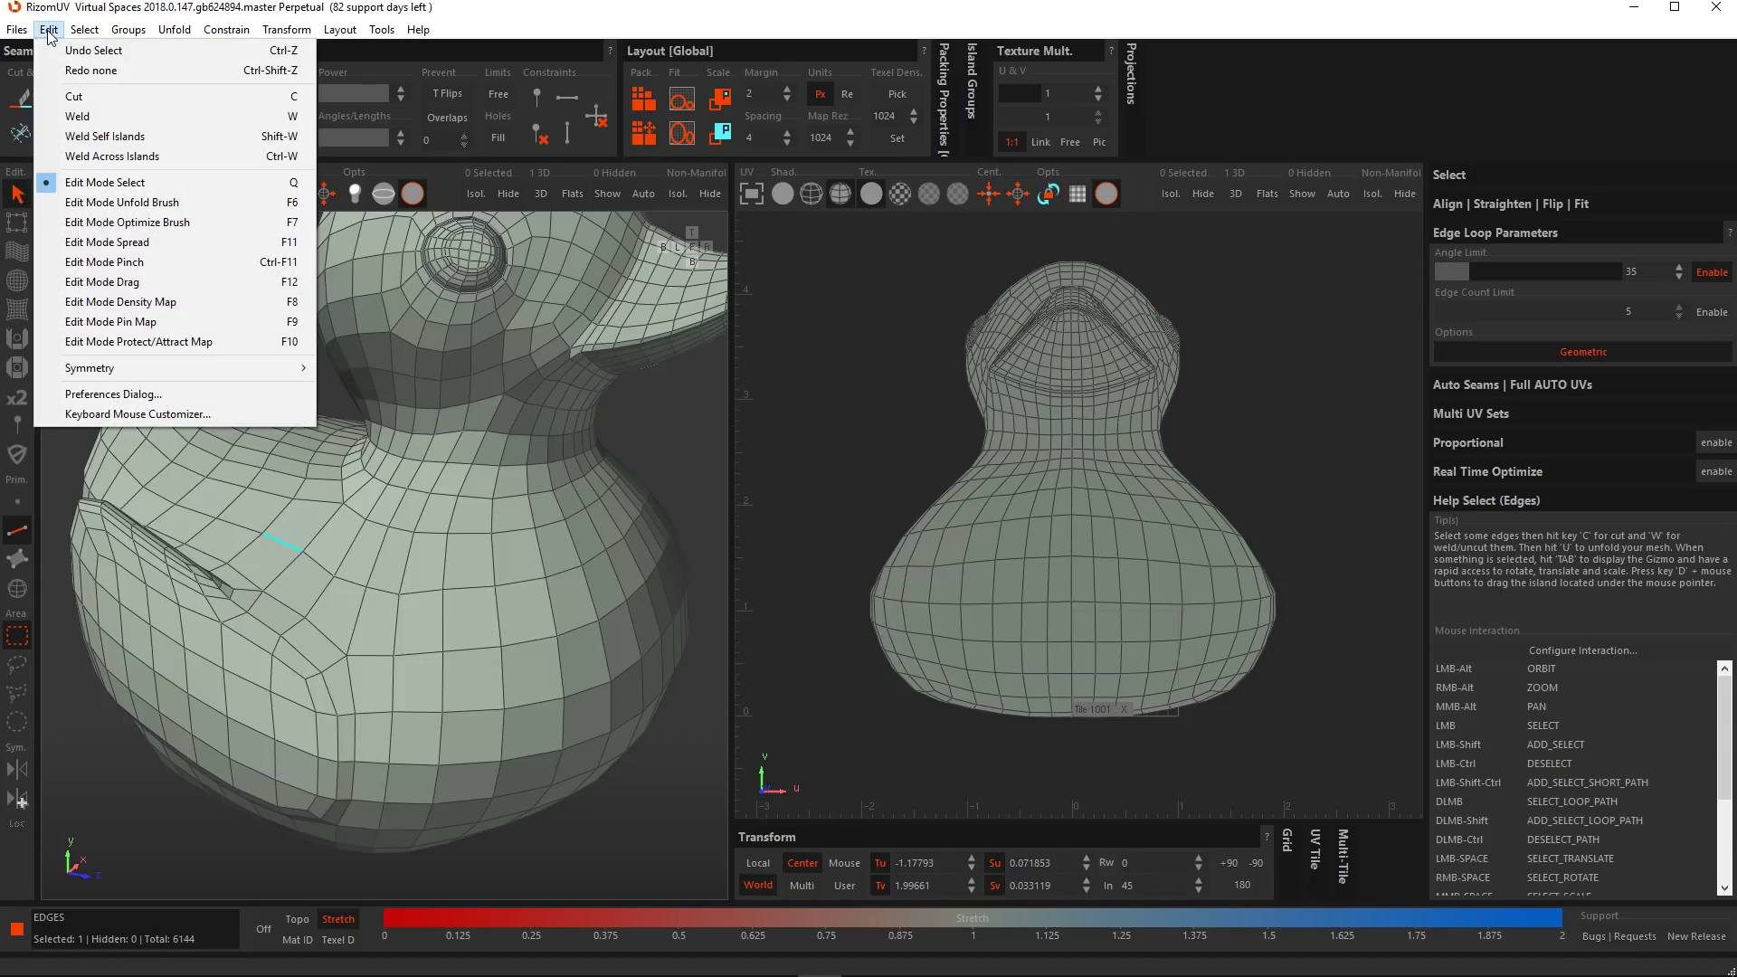
pyautogui.click(186, 417)
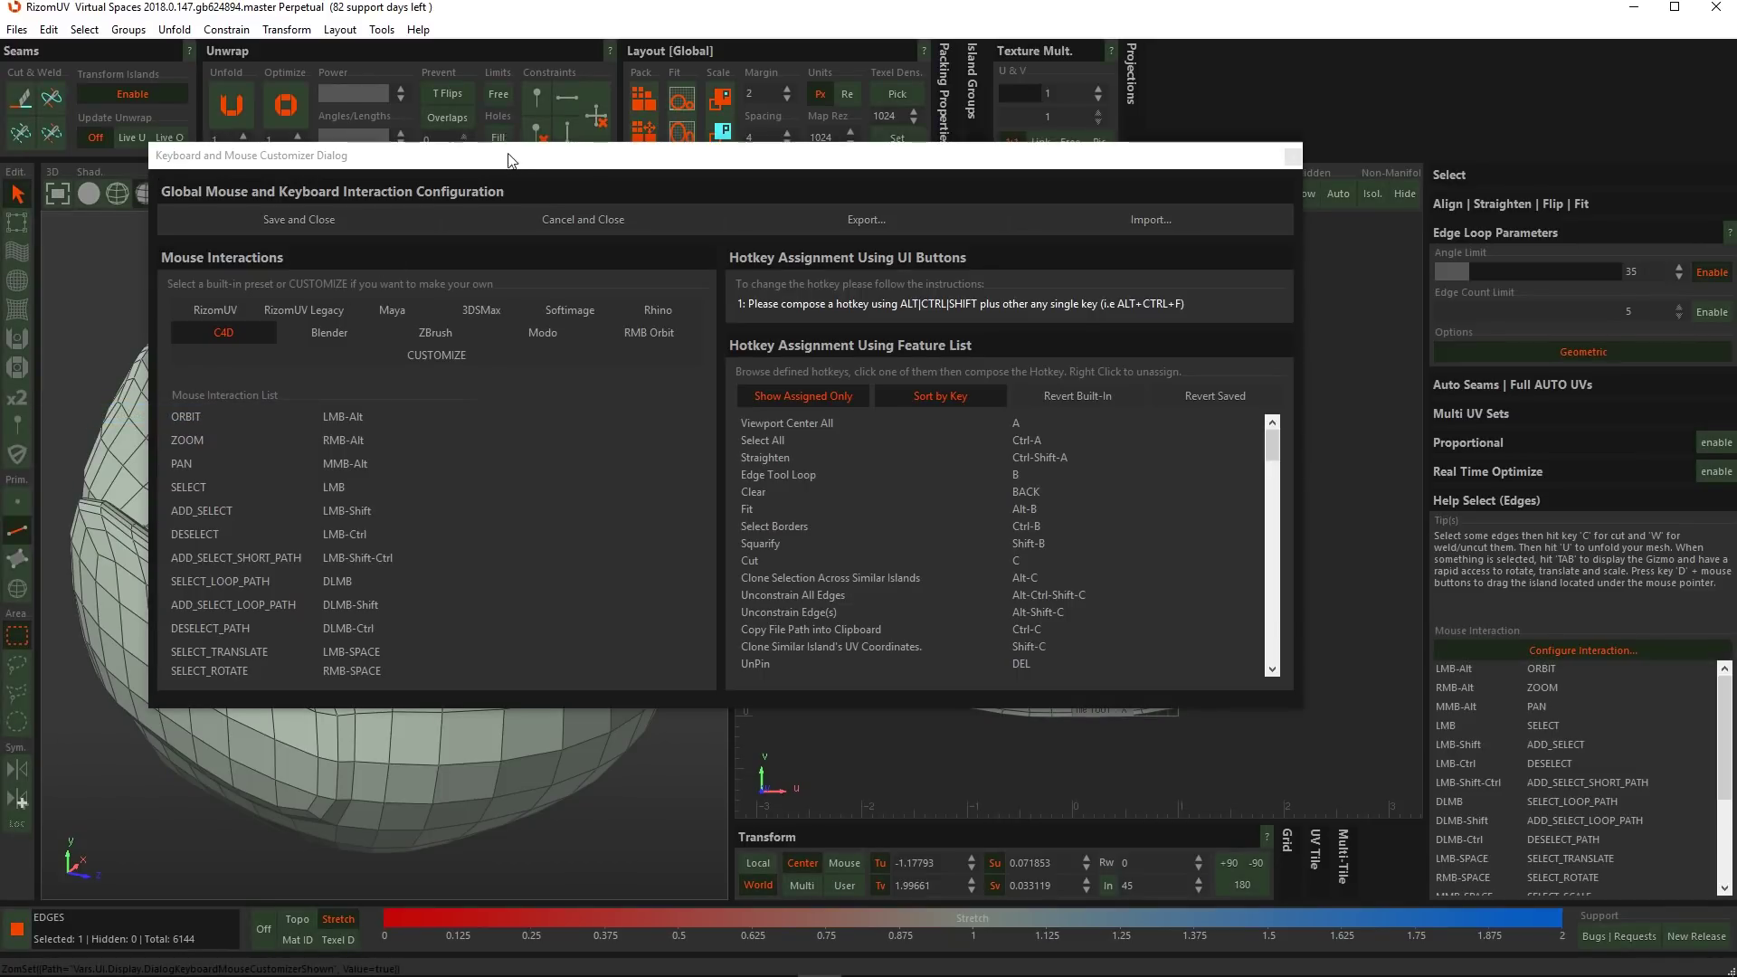
pyautogui.moveTo(502, 169); pyautogui.dragTo(577, 134)
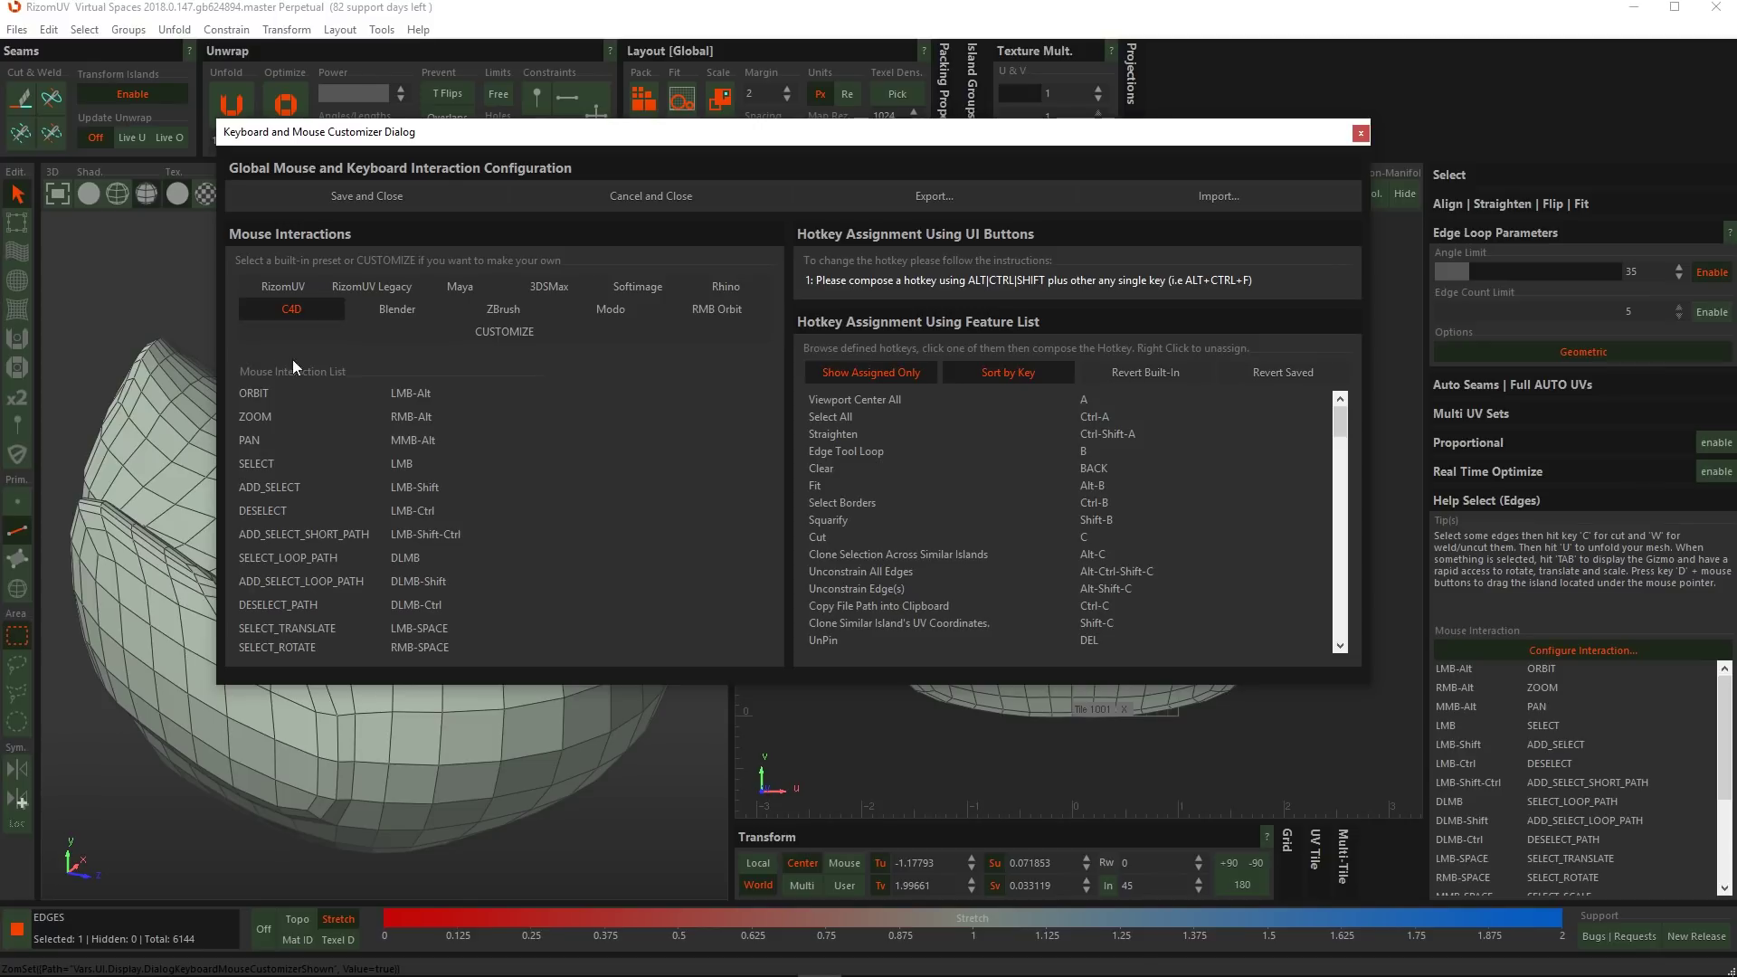
pyautogui.click(1359, 133)
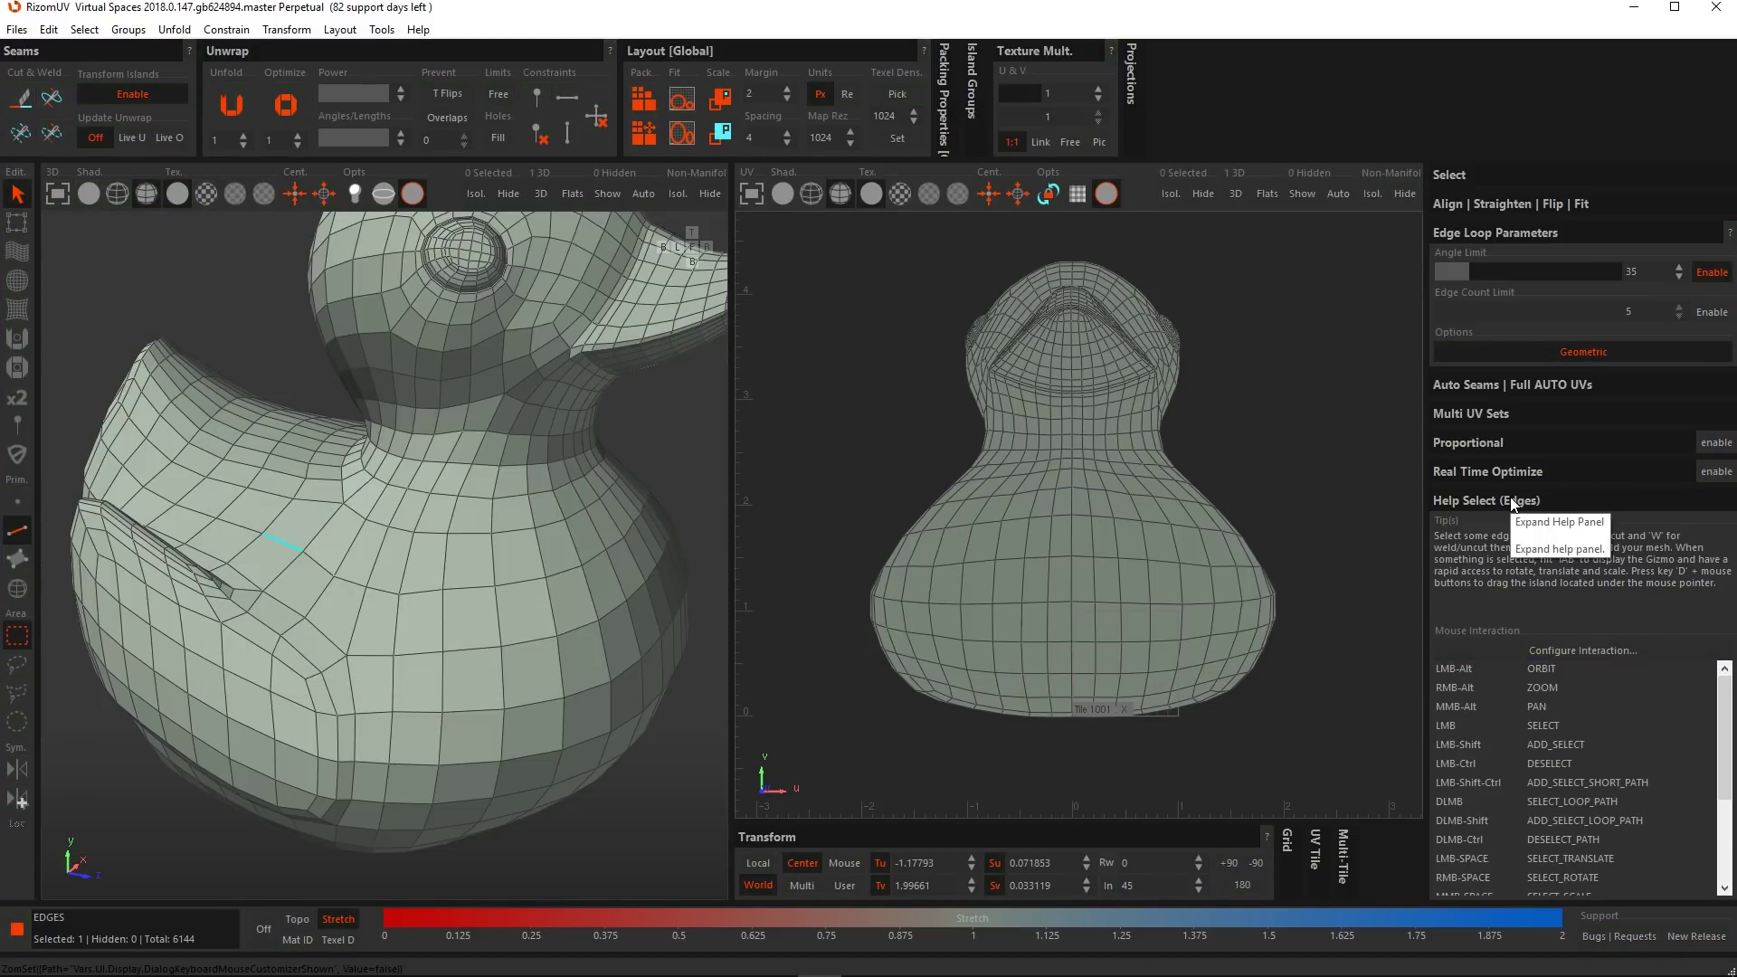
# Review the full list of mouse interactions in the edge selection help, down to the short path preview entry.
pyautogui.click(1534, 498)
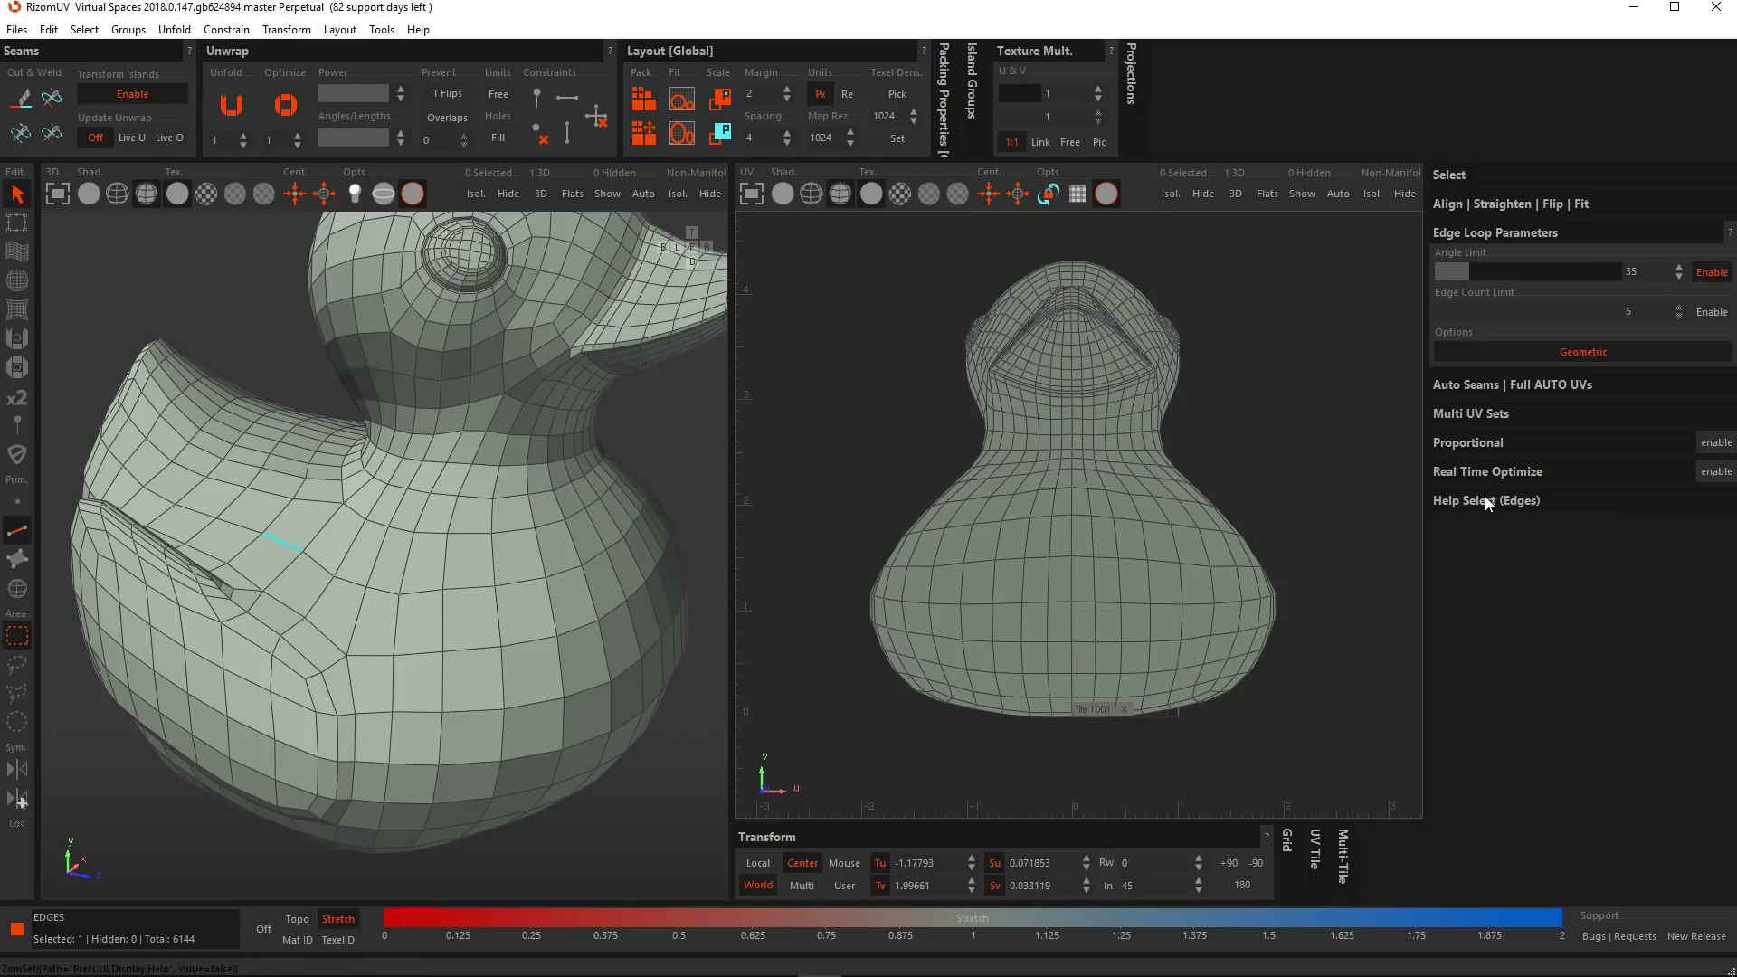
pyautogui.click(1500, 501)
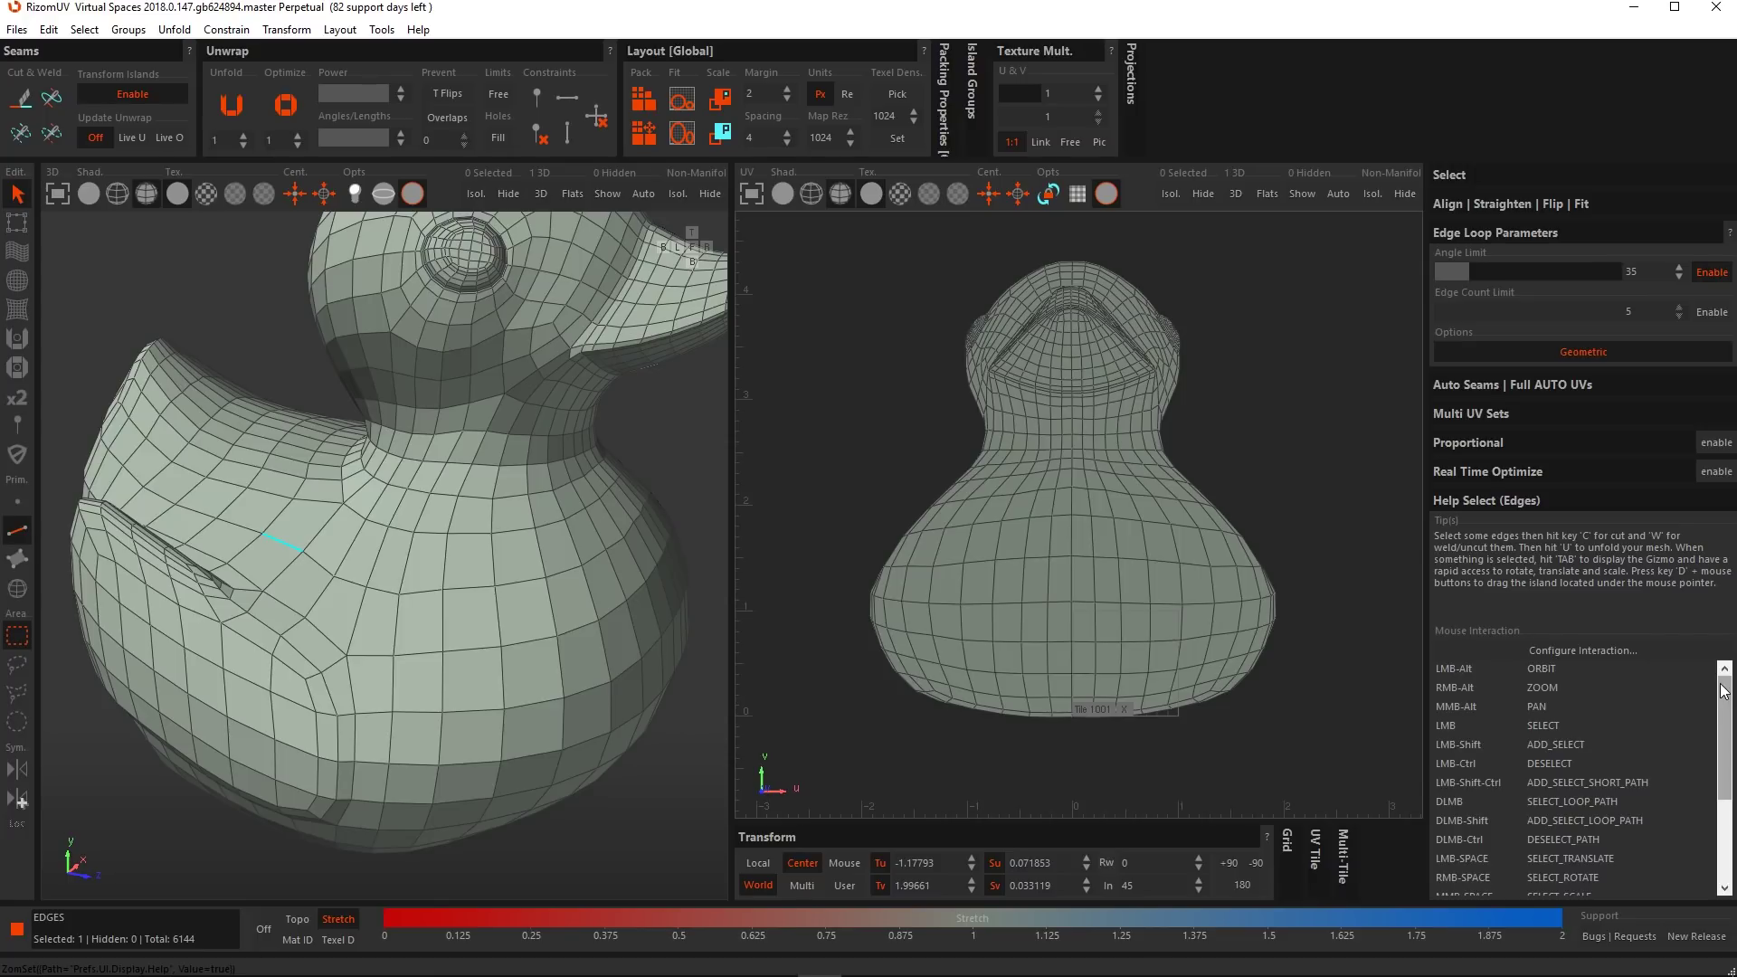
pyautogui.moveTo(1724, 692); pyautogui.dragTo(1724, 800)
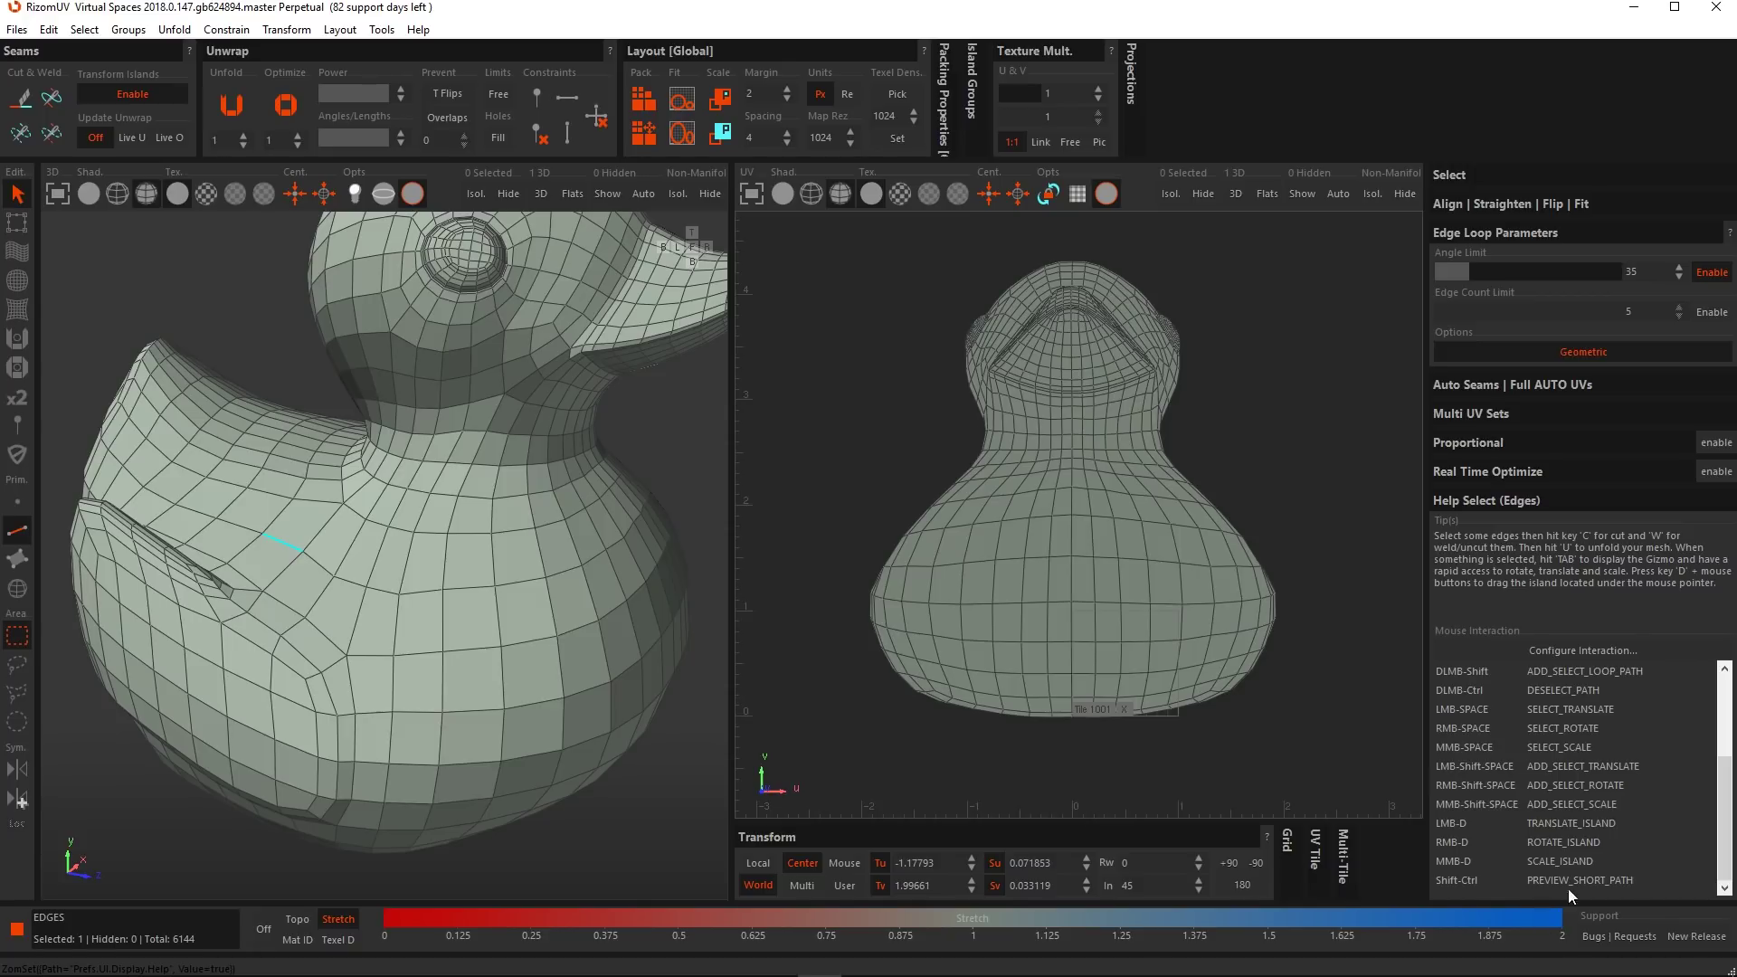
# Select the edge just above the wing and preview the shortest path from it to the front of the chest.
pyautogui.click(288, 545)
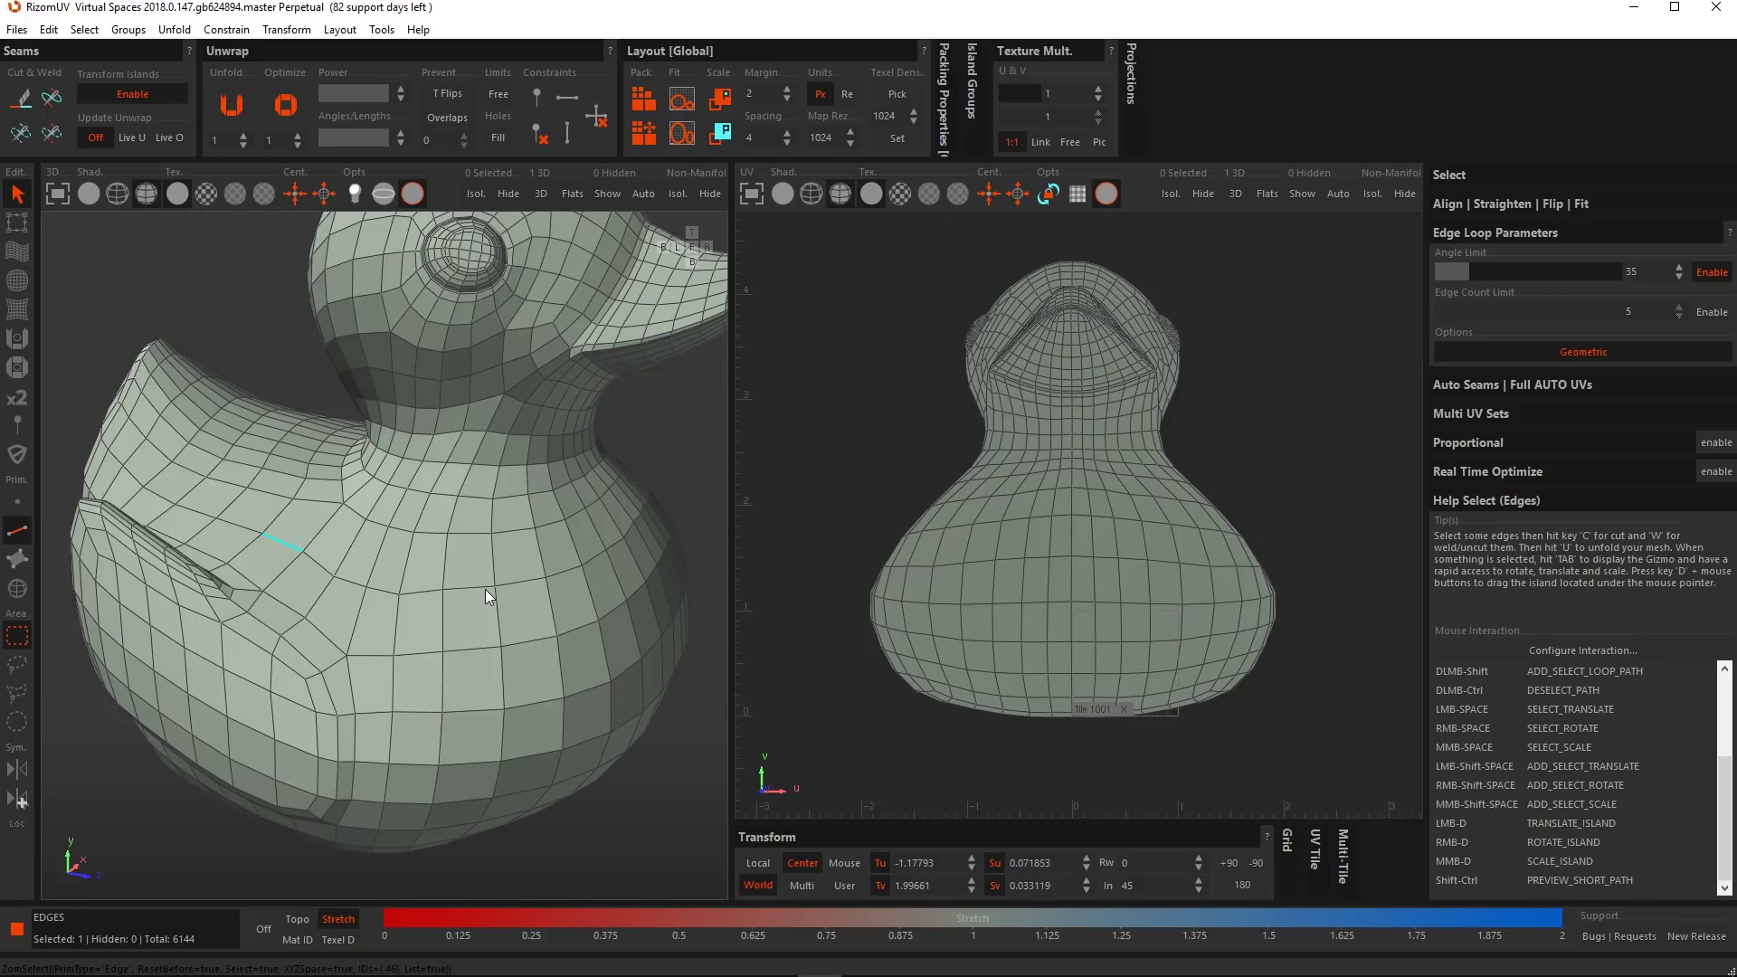
pyautogui.hotkey('ctrl', 'shift')
pyautogui.hotkey('ctrl', 'shift')
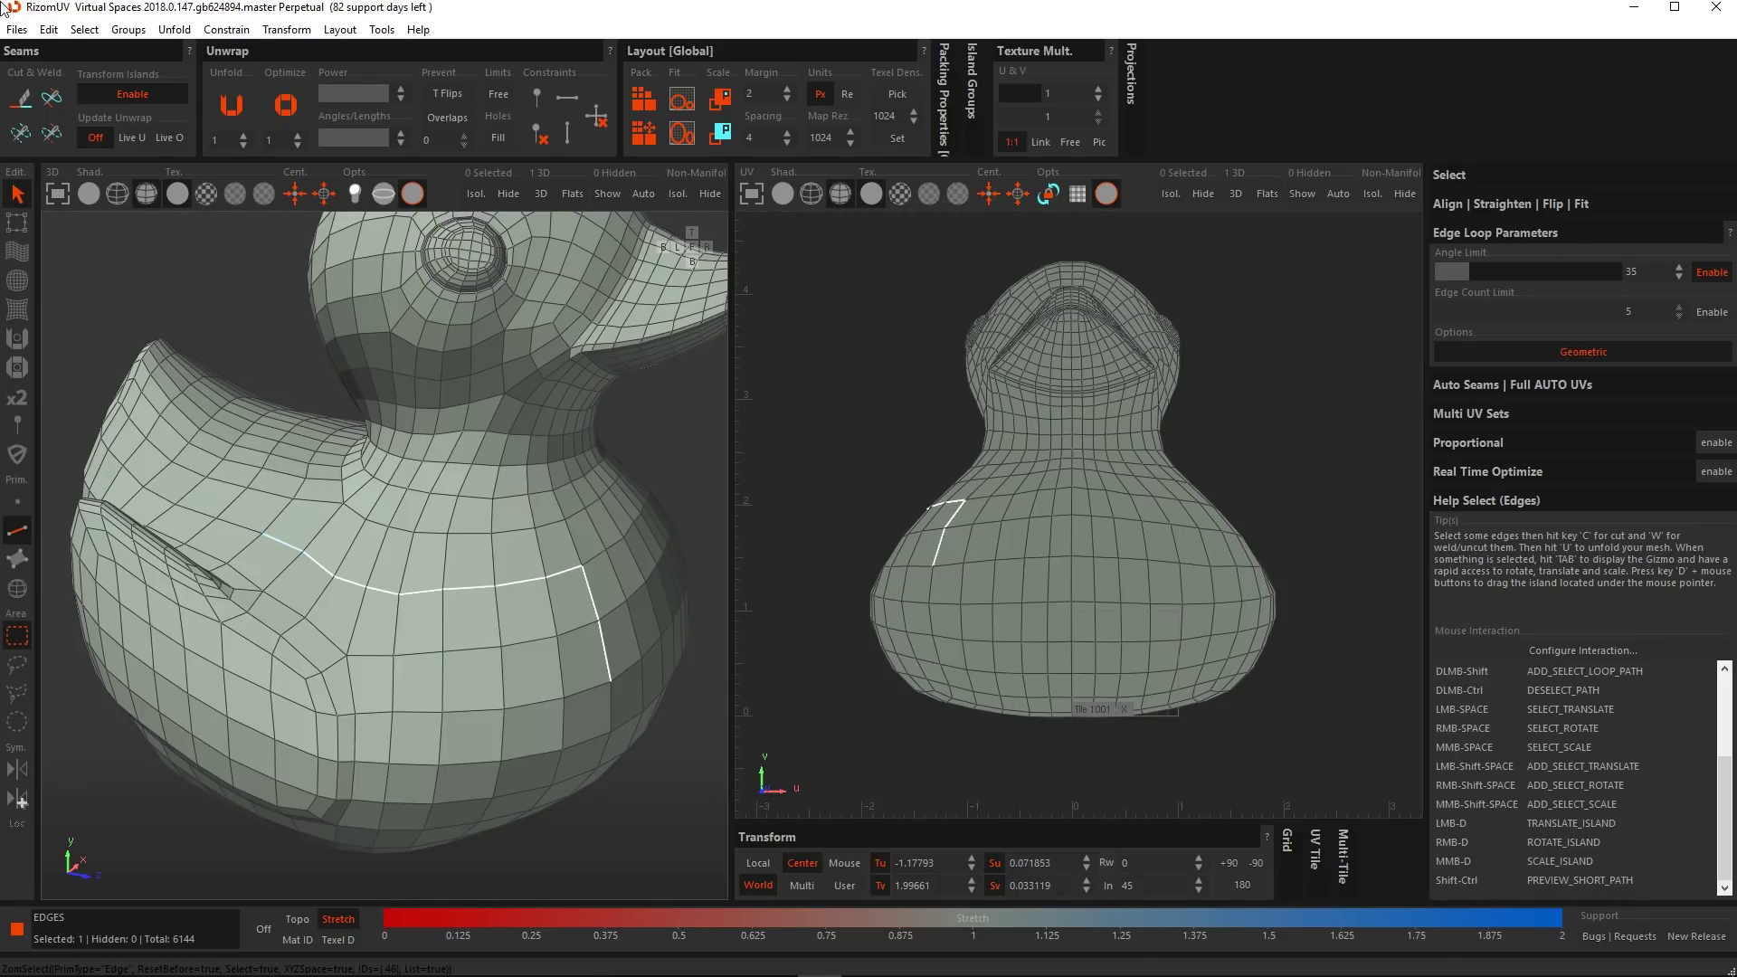
# Save the RizomUV mouse interaction preset and check its short path shortcuts in the help list.
pyautogui.click(49, 30)
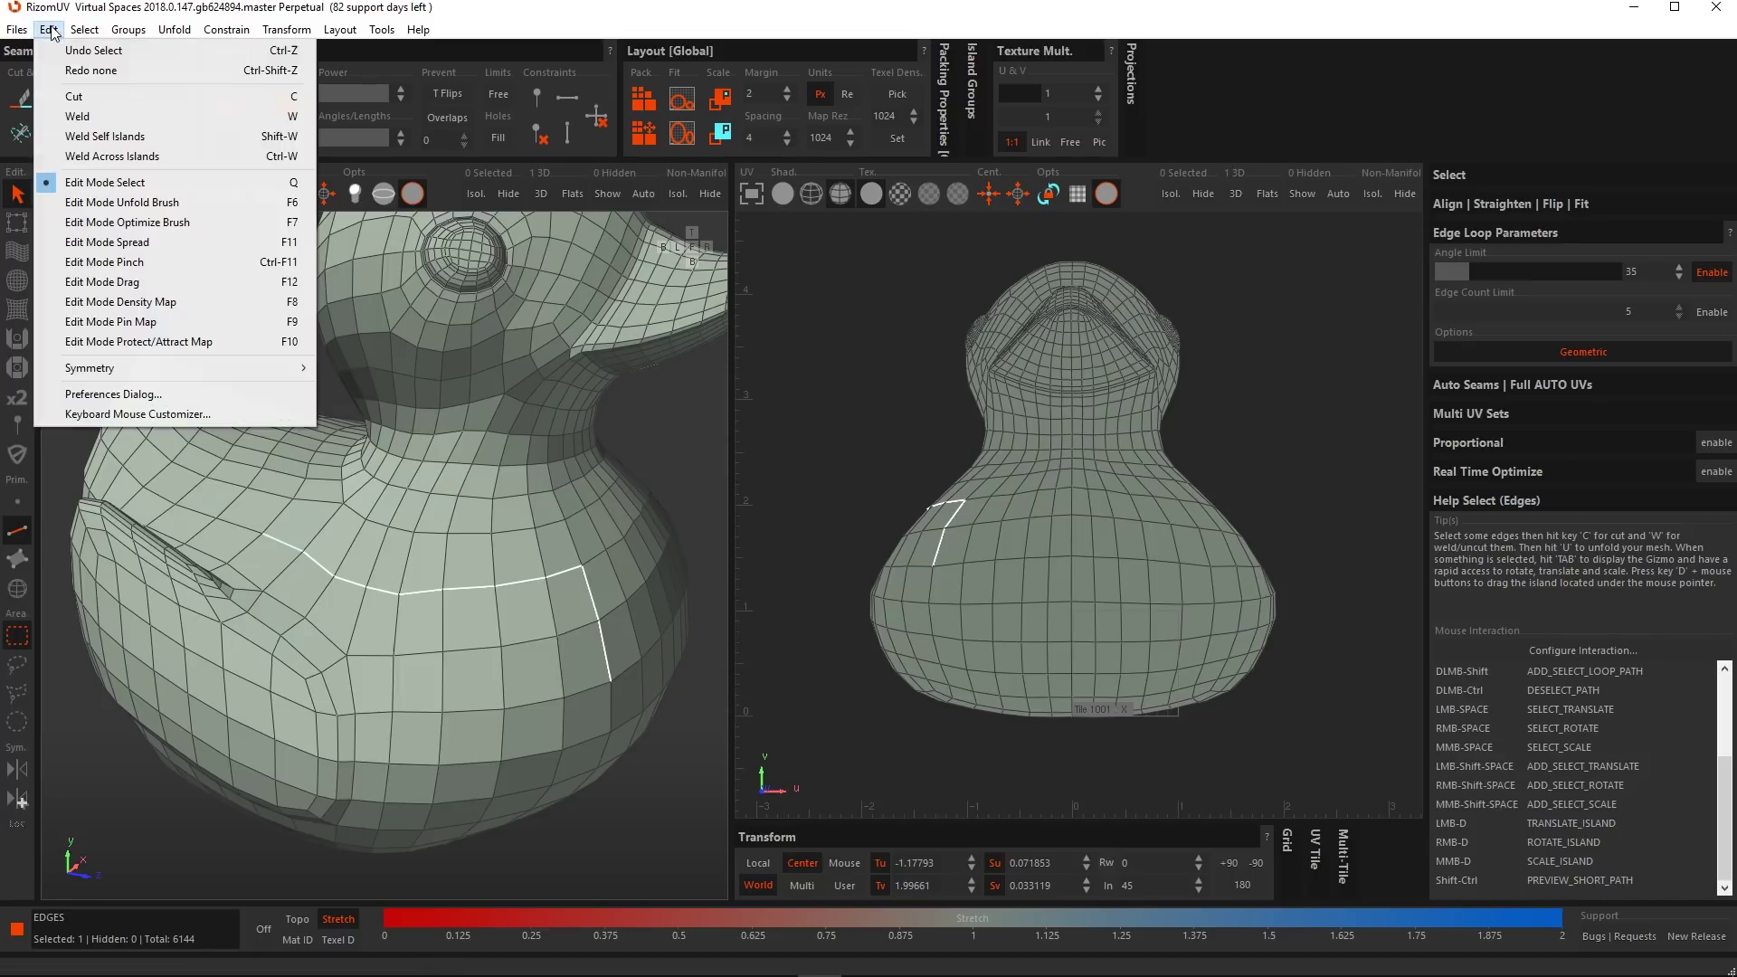
pyautogui.click(164, 415)
pyautogui.click(284, 286)
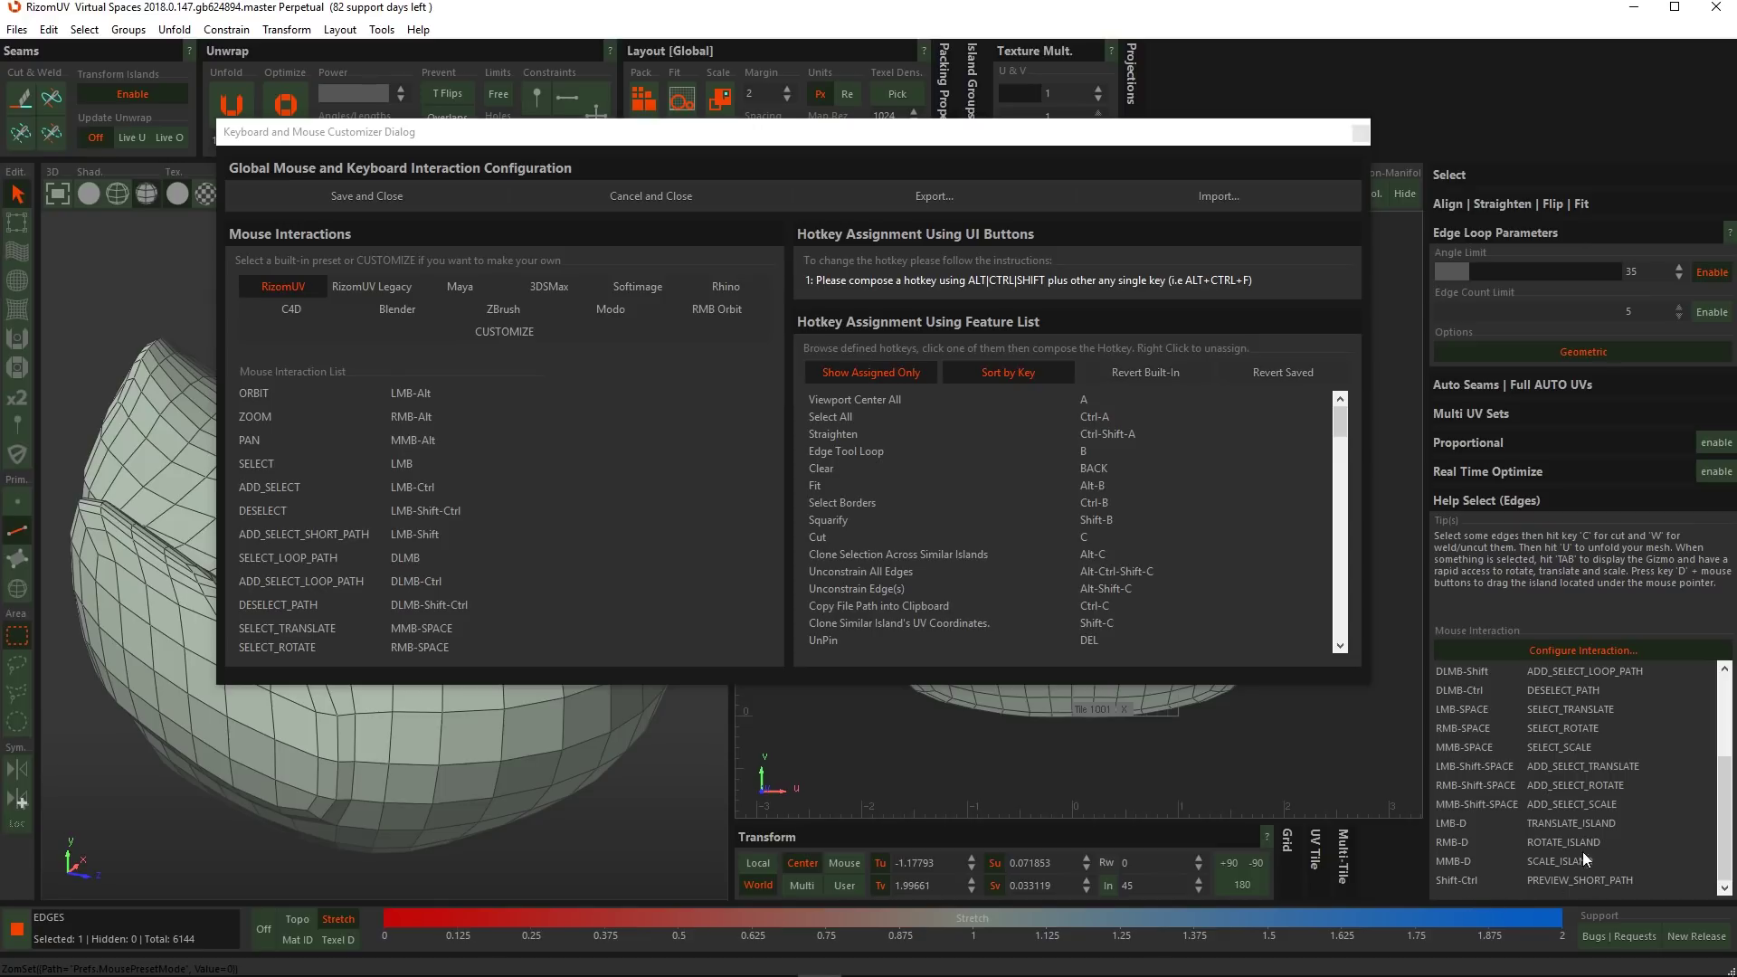
pyautogui.click(366, 193)
pyautogui.scroll(-3, 1681, 814)
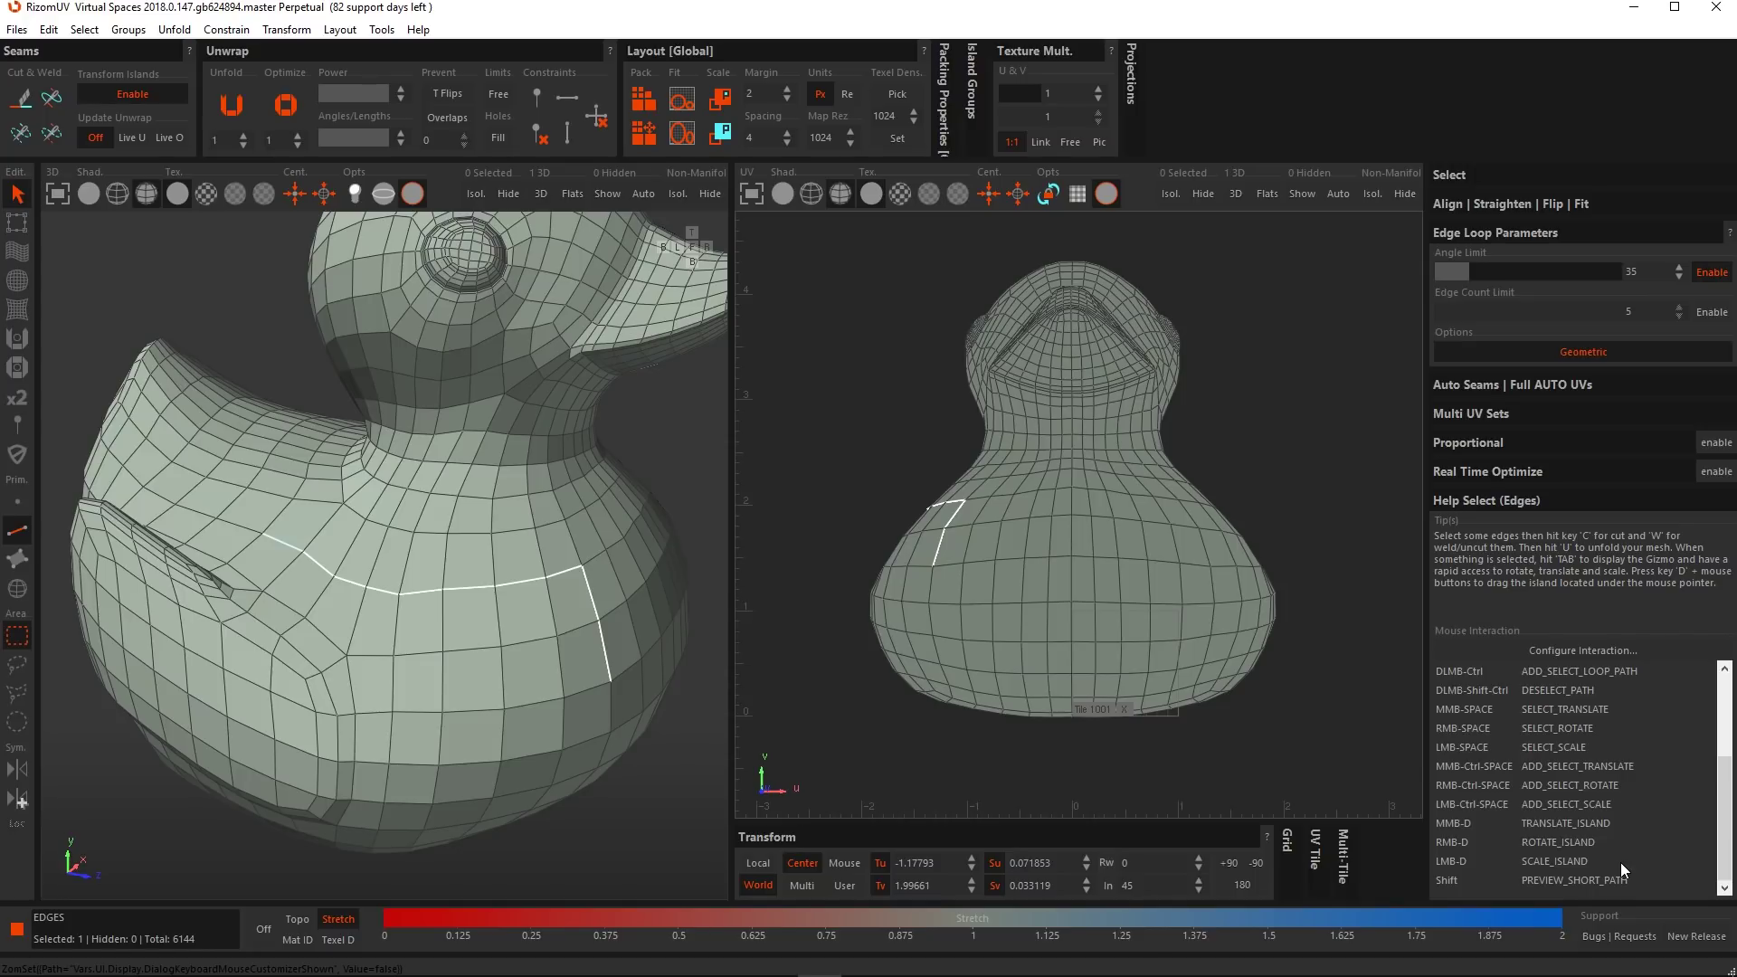
# Save the C4D mouse interaction preset and check its shortcuts in the help list.
pyautogui.click(49, 29)
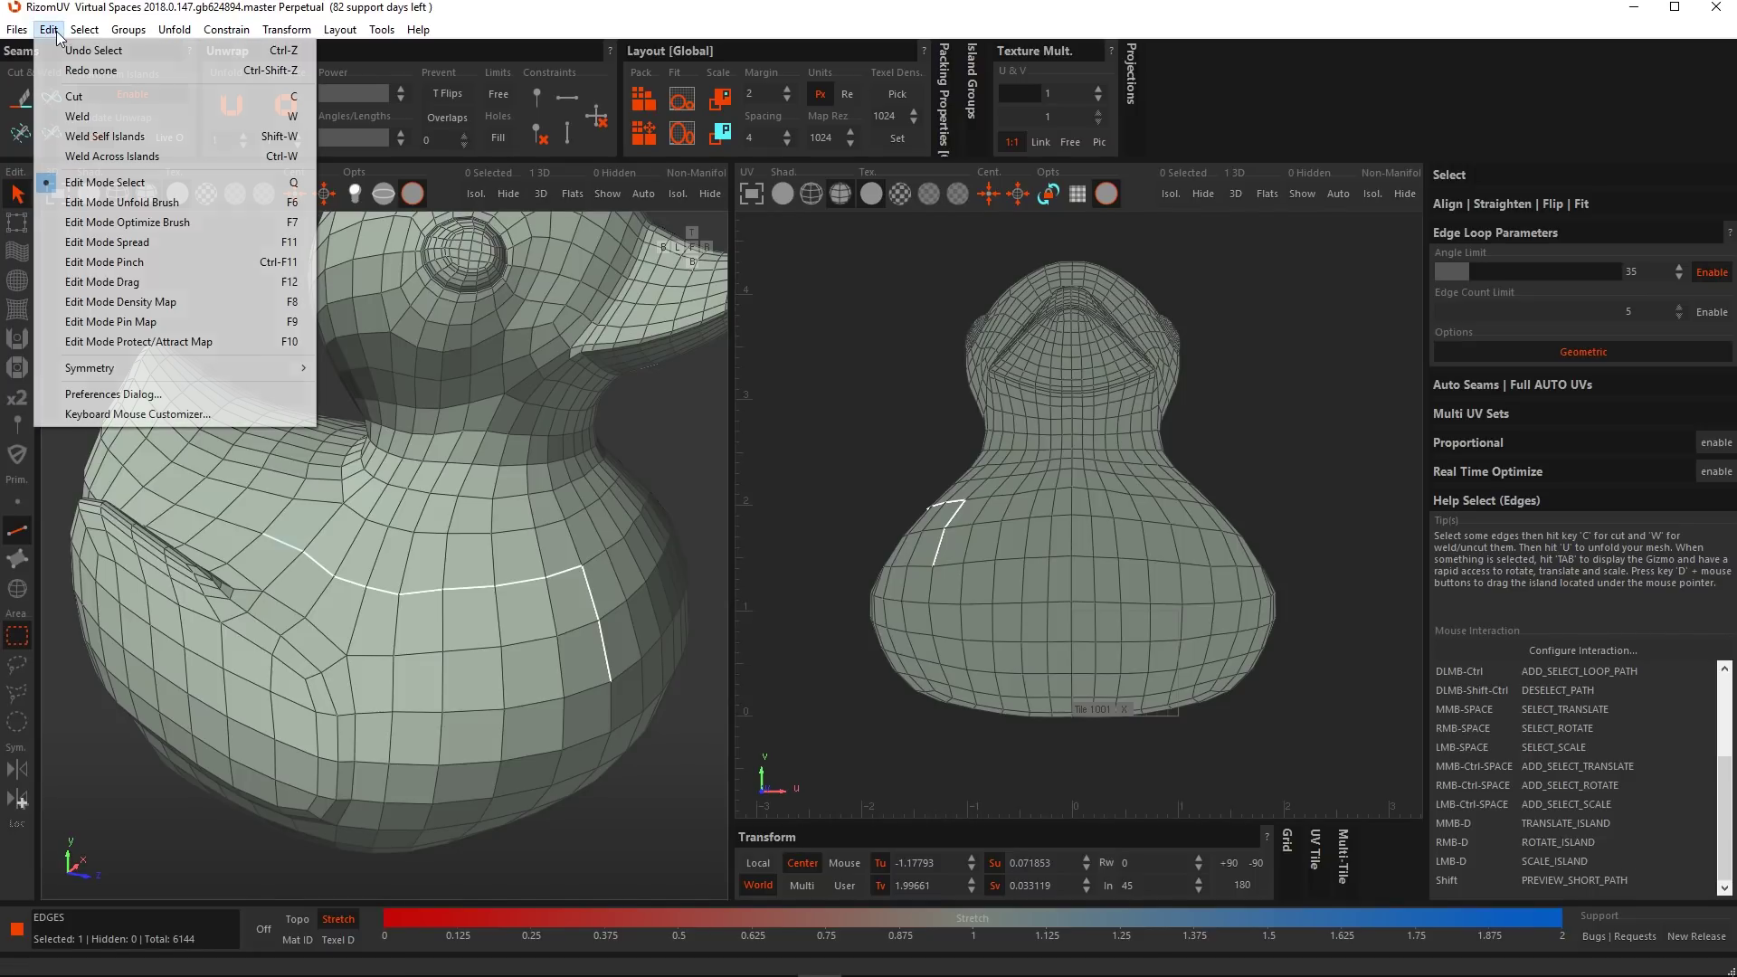
pyautogui.click(129, 414)
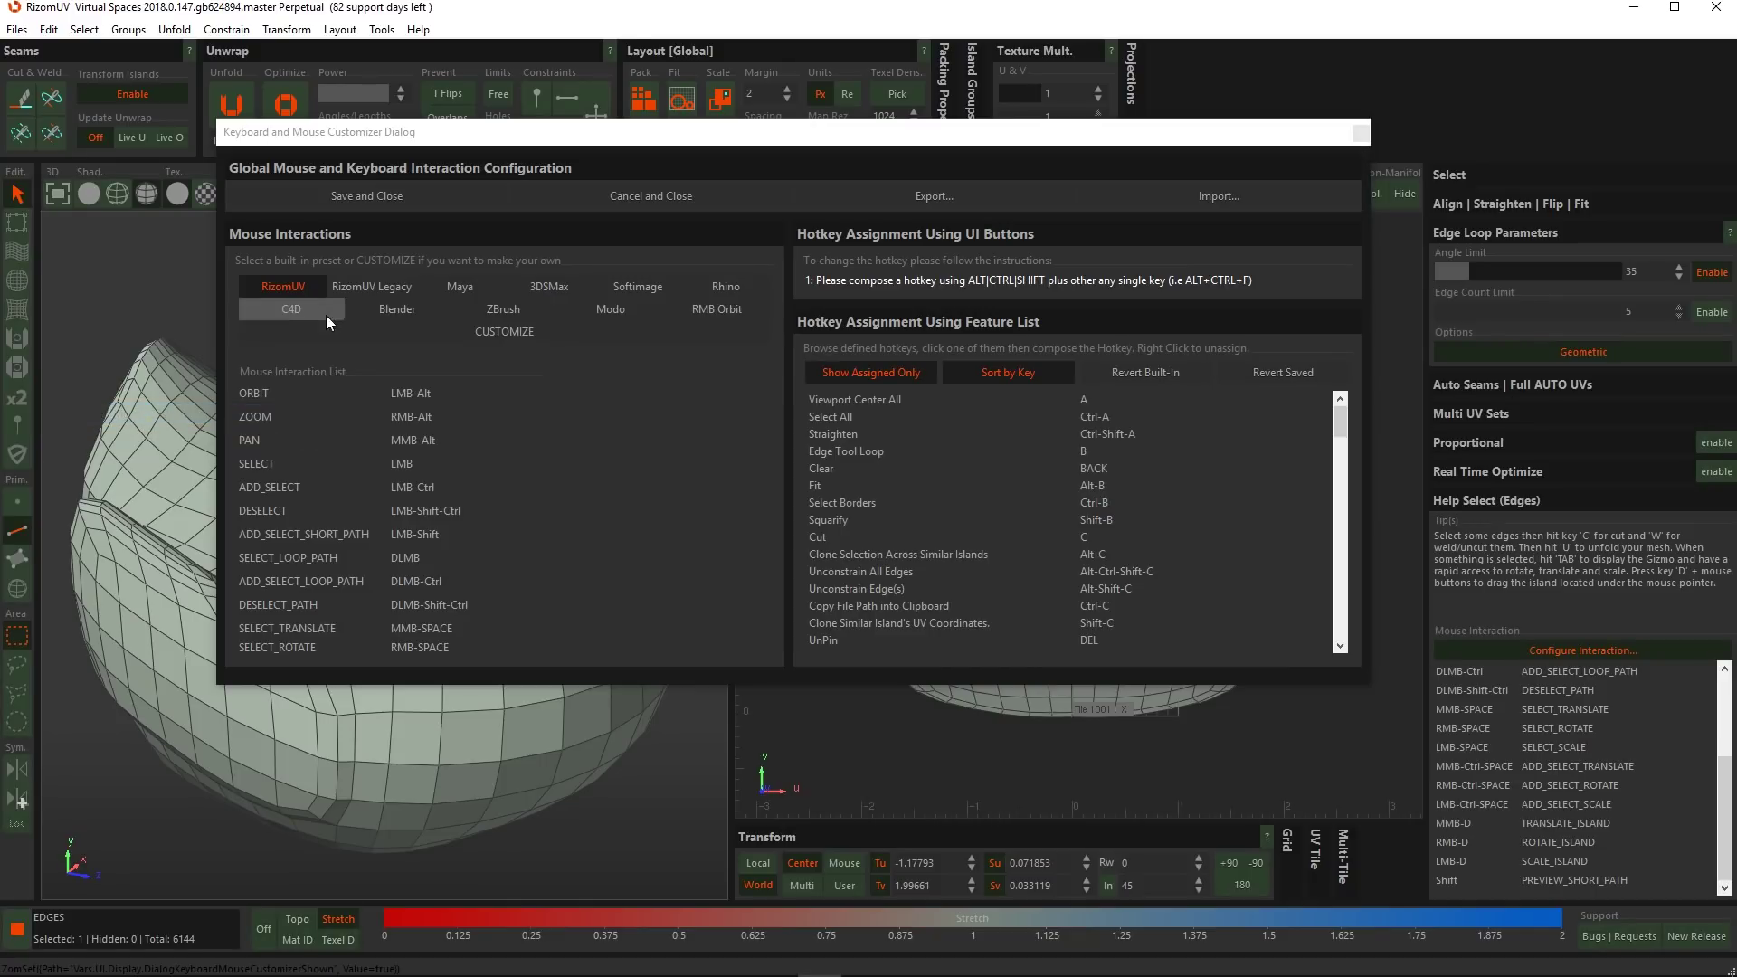
pyautogui.click(299, 308)
pyautogui.click(368, 195)
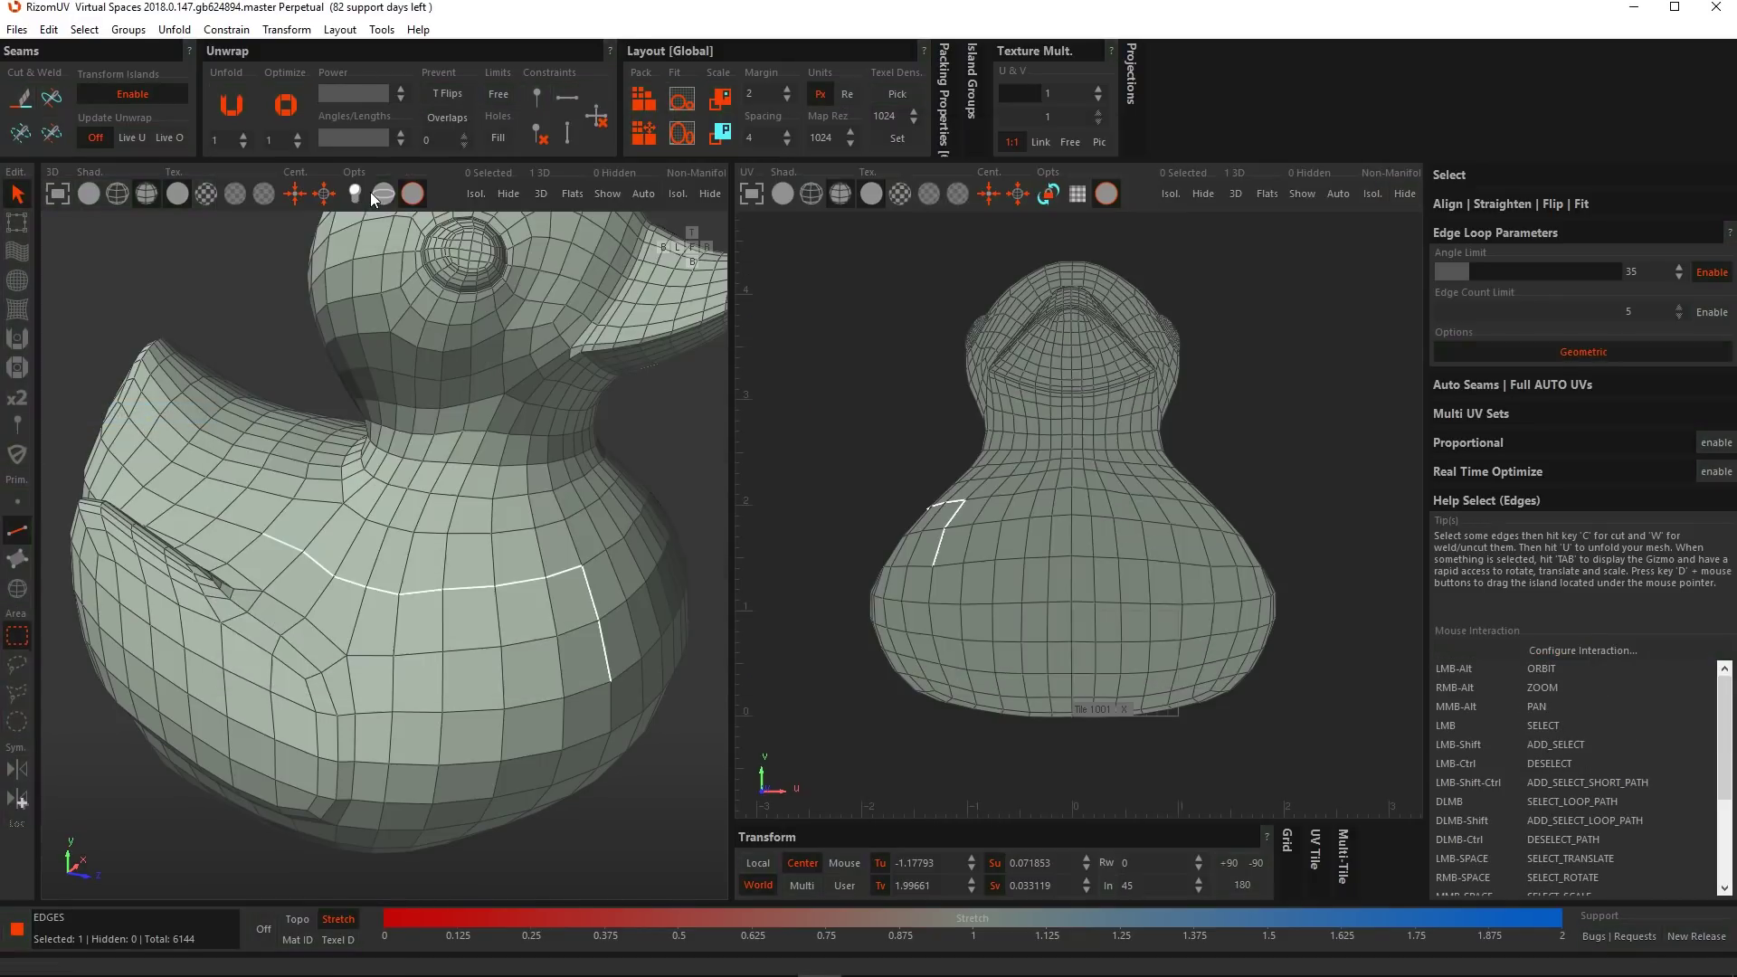
pyautogui.scroll(-3, 1701, 713)
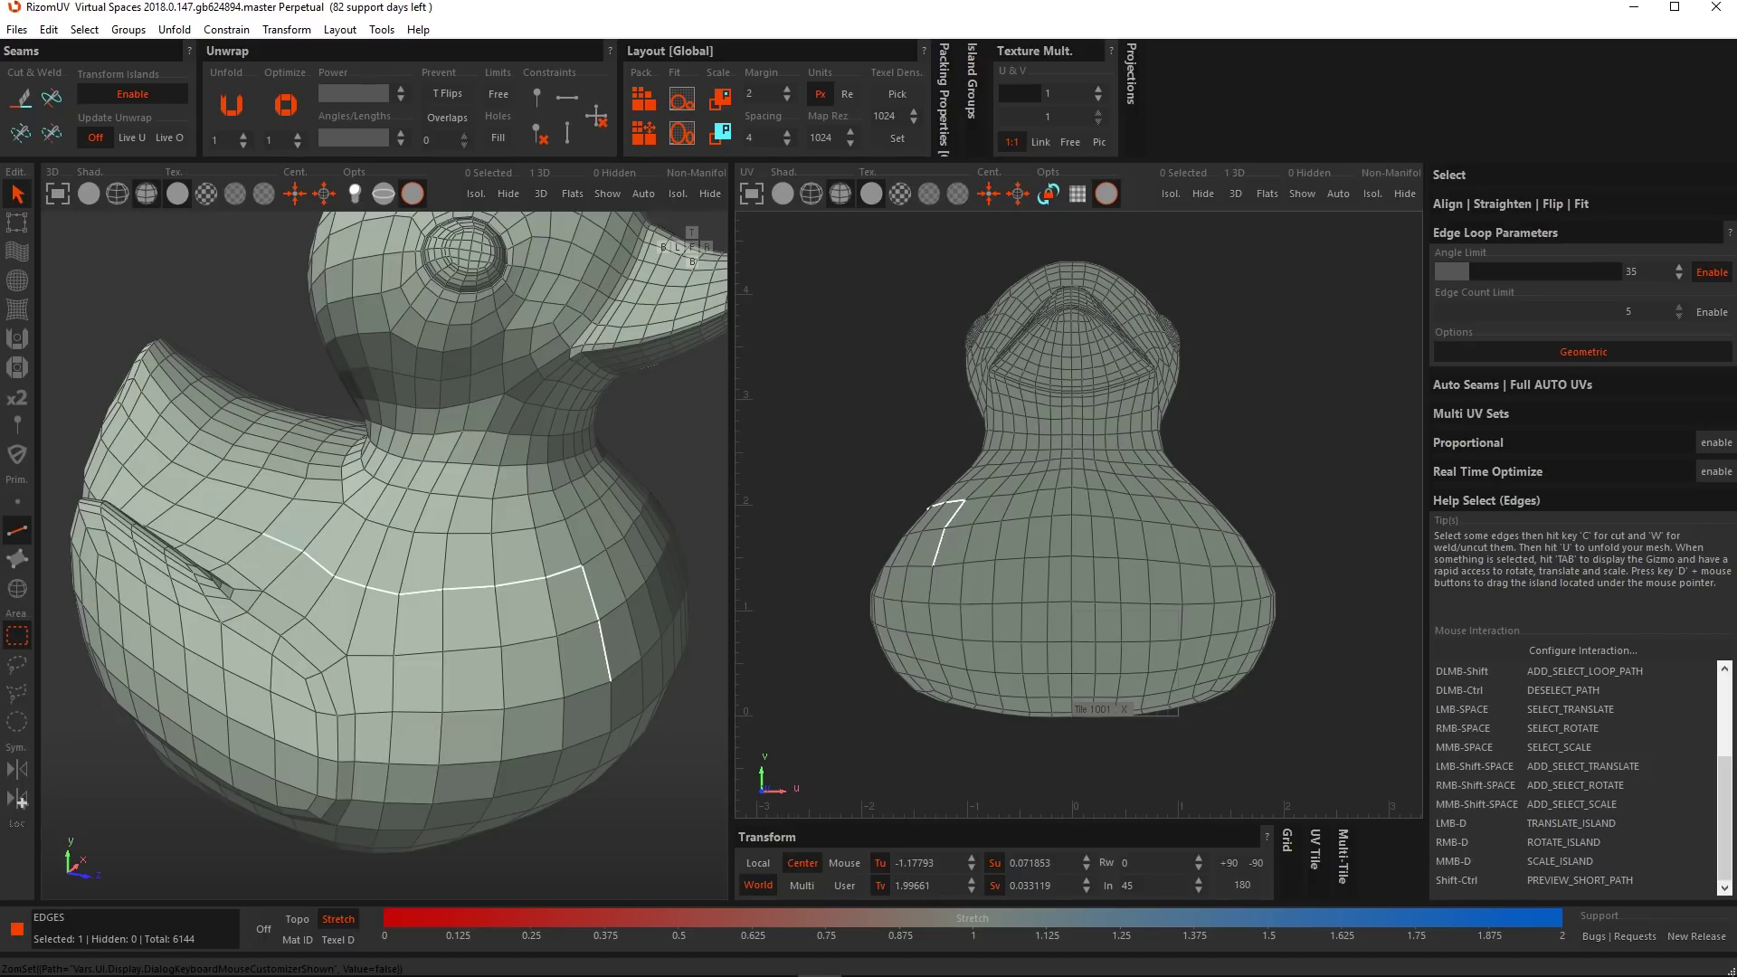
# Set the viewport Orbit Mode to Mouse Centered in the preferences and close the dialog.
pyautogui.click(49, 29)
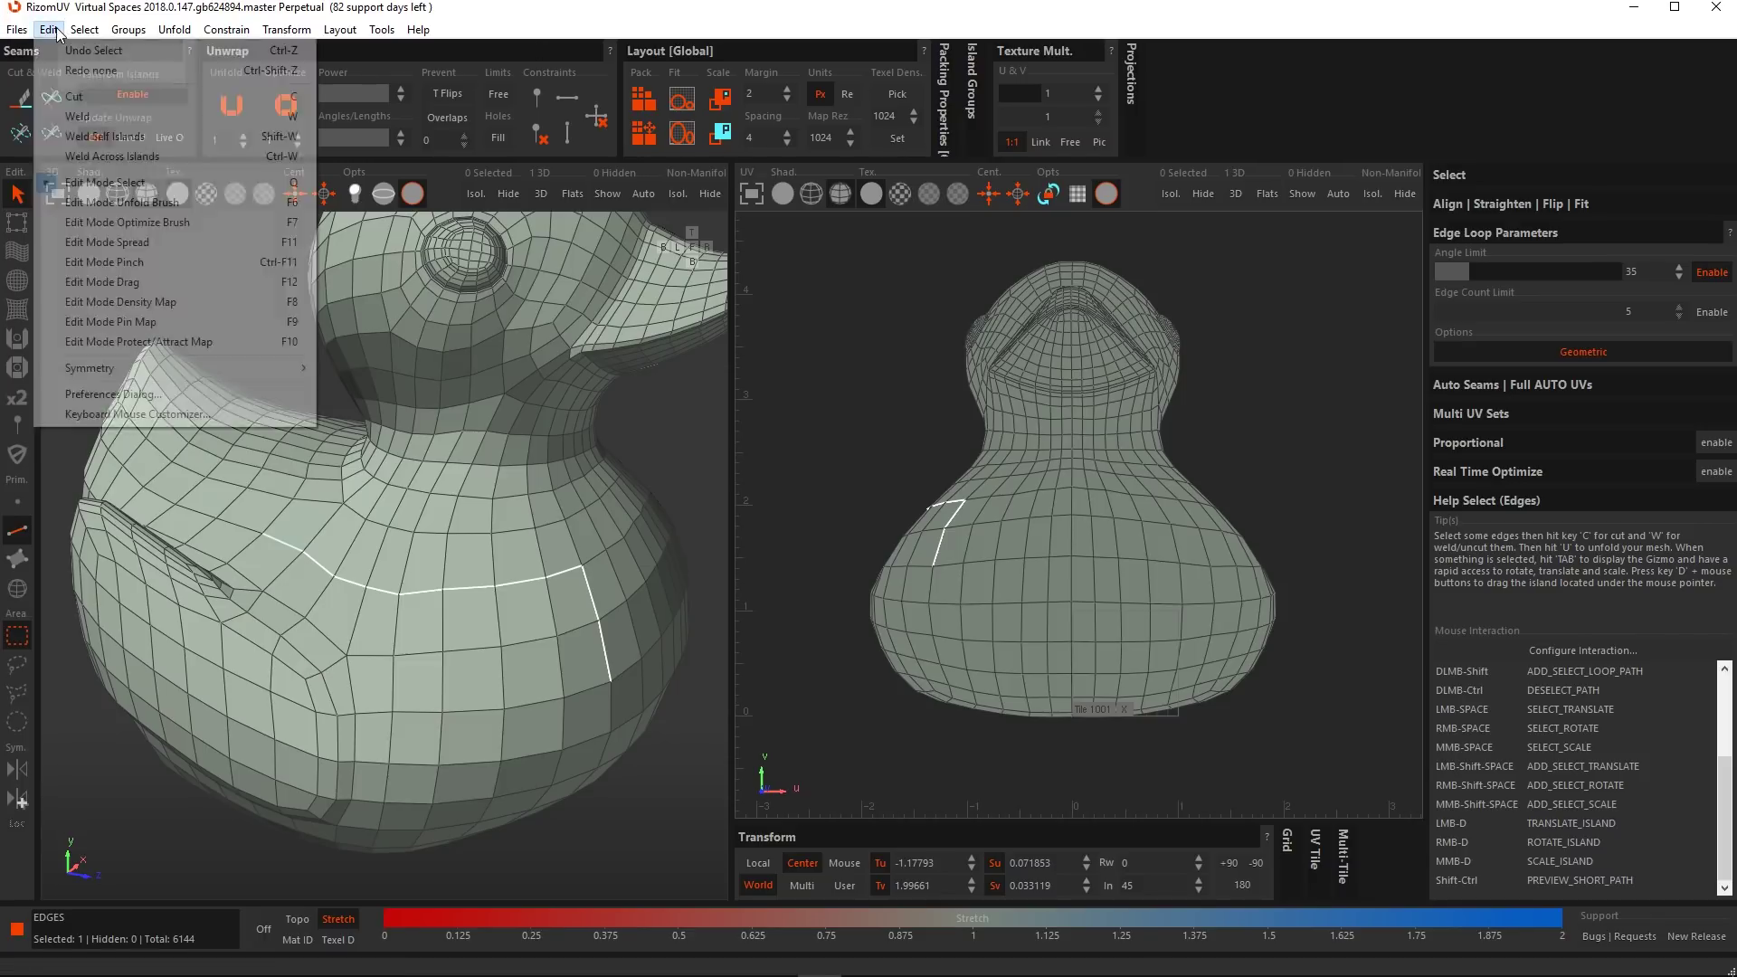
pyautogui.click(149, 395)
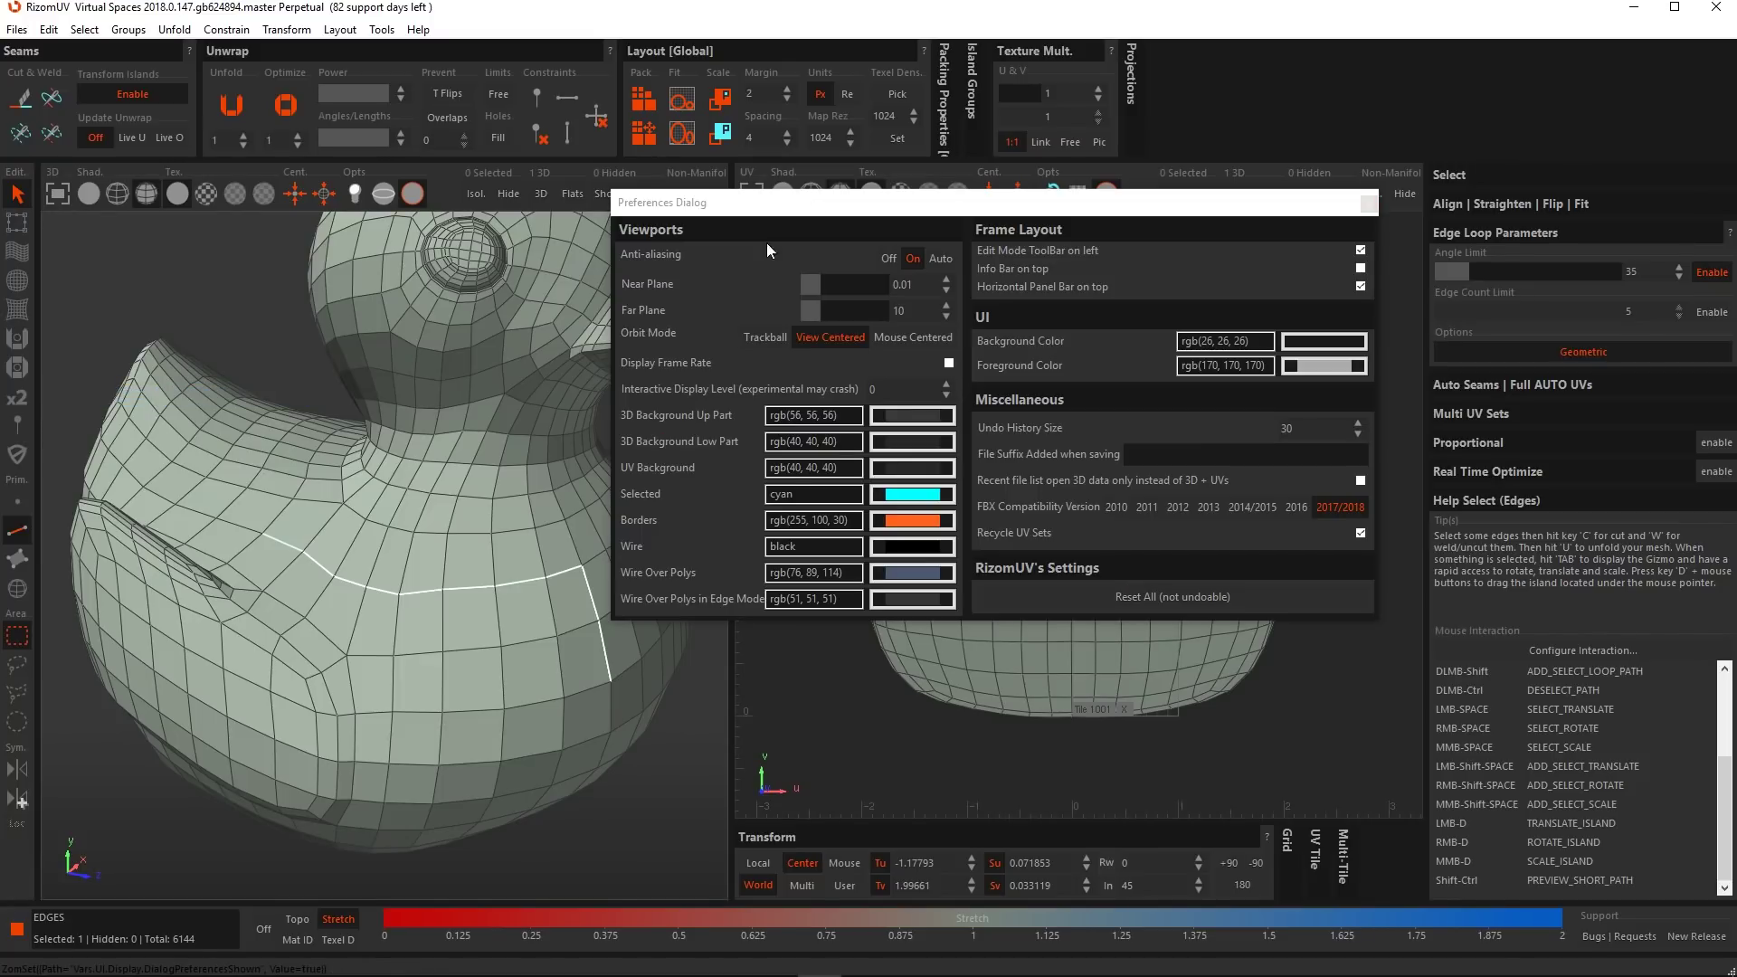
pyautogui.moveTo(851, 206); pyautogui.dragTo(505, 288)
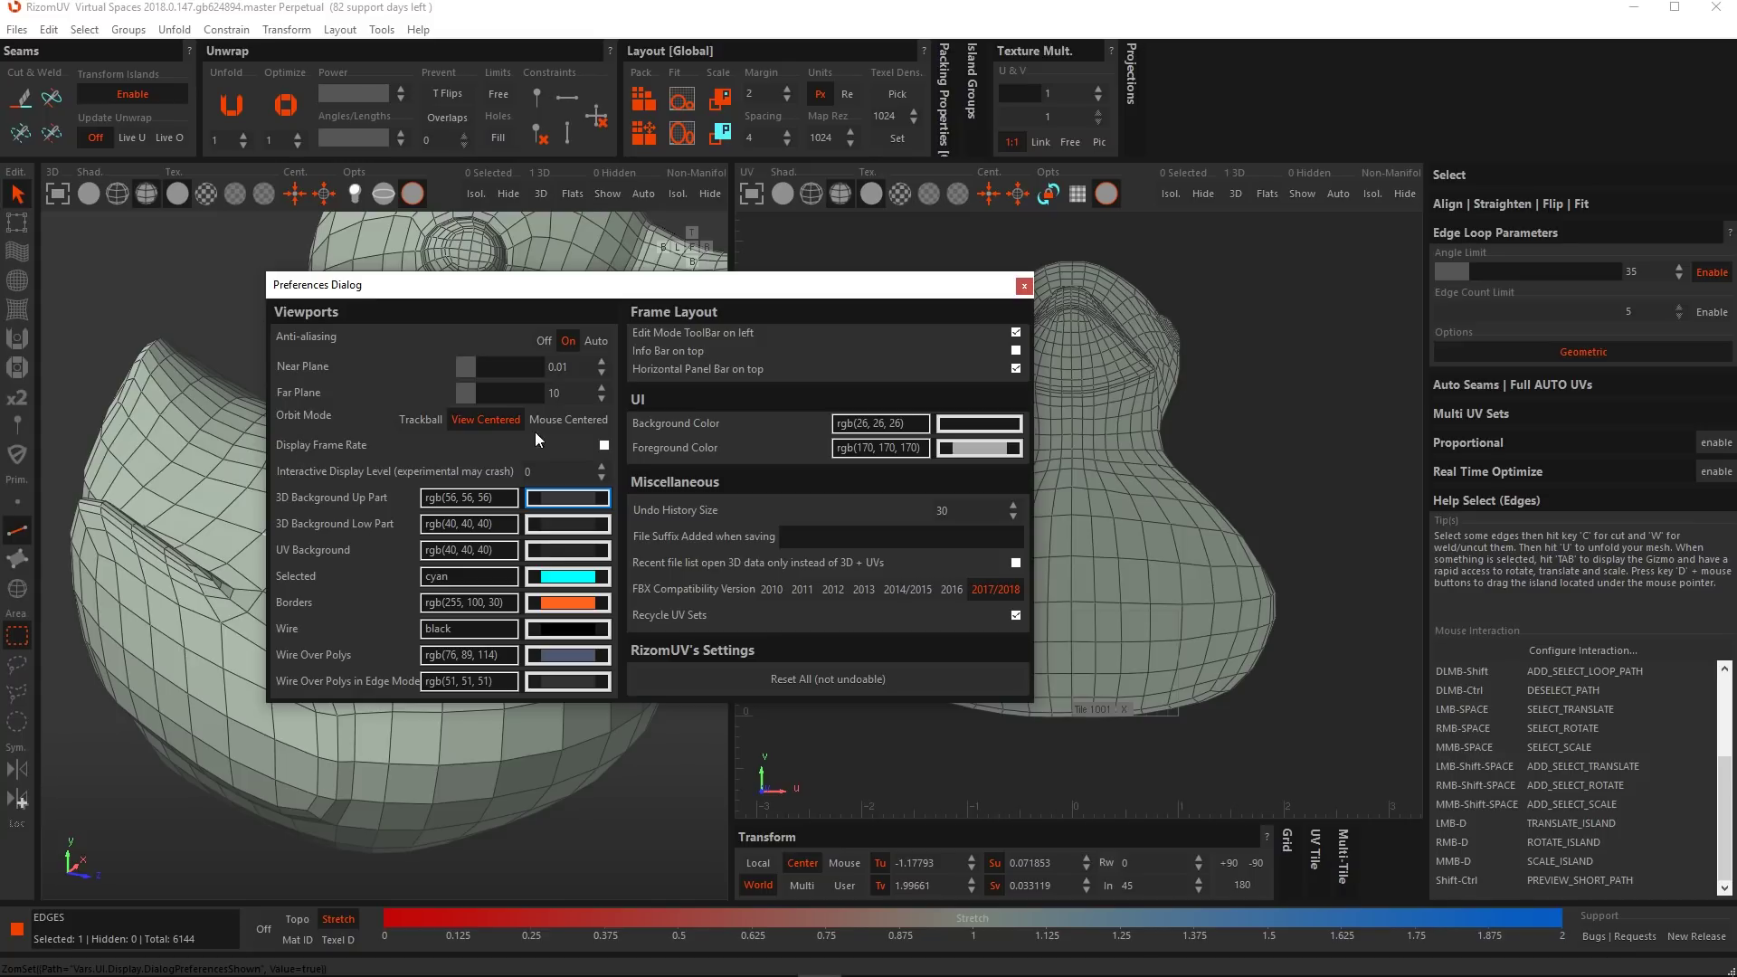
pyautogui.click(569, 420)
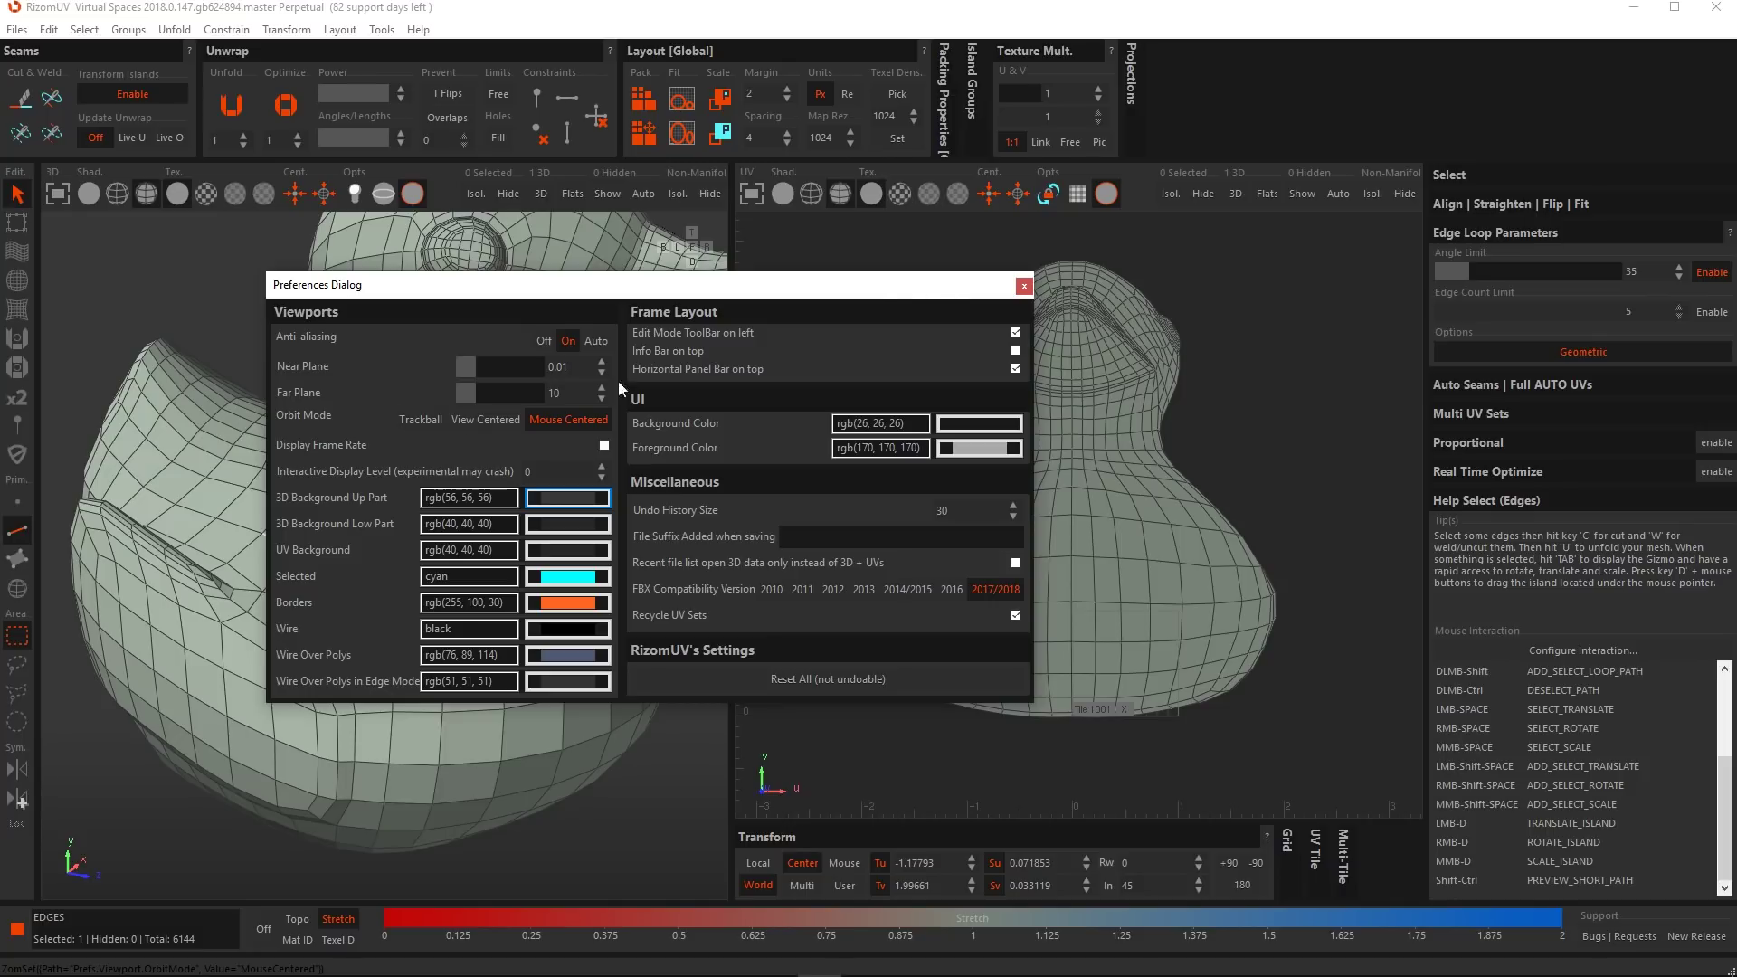
pyautogui.click(1023, 286)
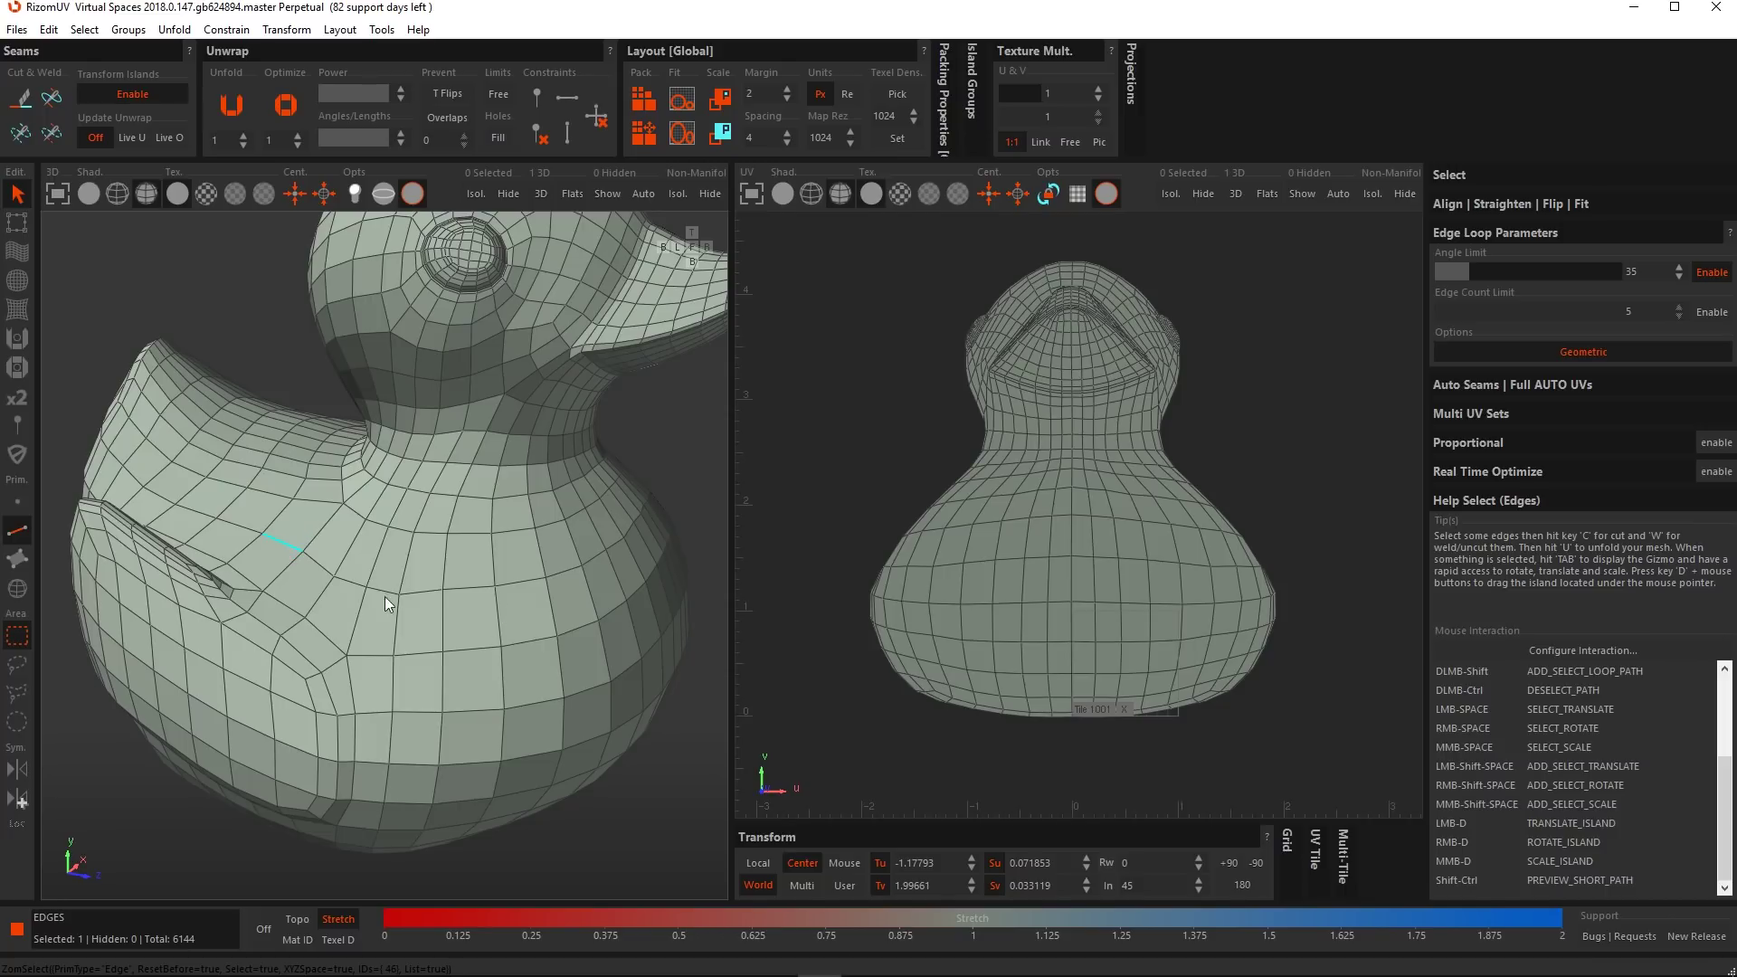
# Select the shortest edge path from above the wing to the chest, then clear it after a brief try of the Protect brush.
pyautogui.keyDown('ctrl'); pyautogui.keyDown('shift'); pyautogui.click(594, 606); pyautogui.keyUp('shift'); pyautogui.keyUp('ctrl')
pyautogui.click(17, 455)
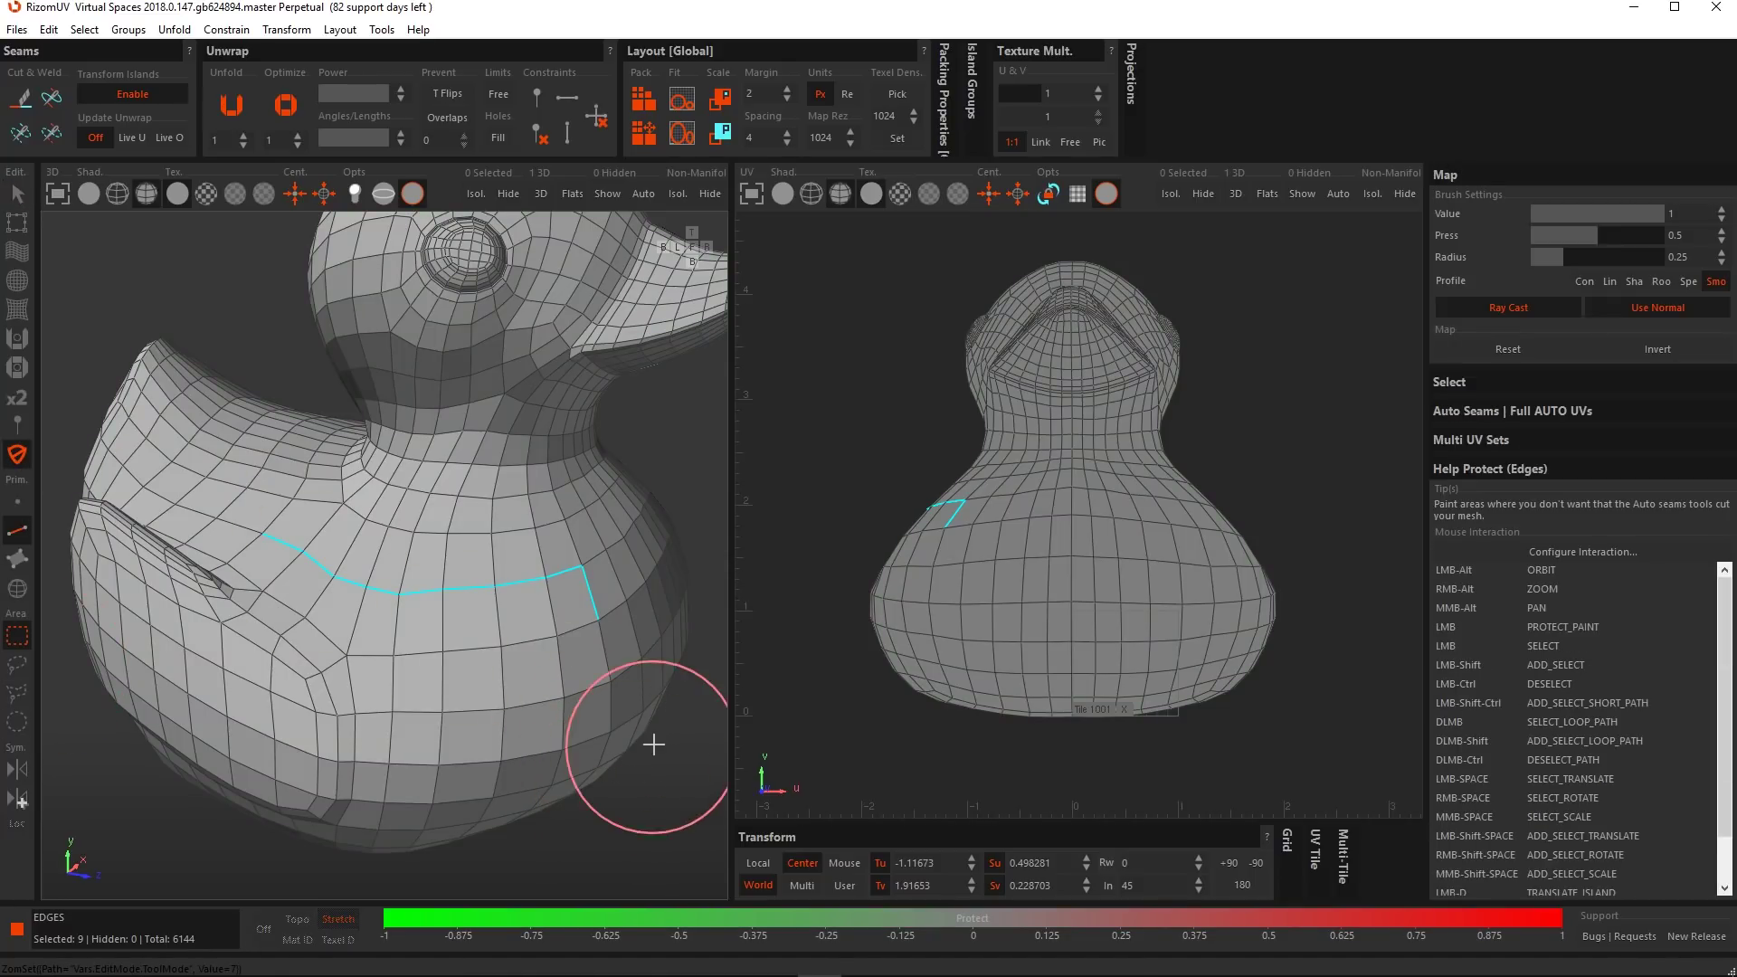
pyautogui.click(667, 768)
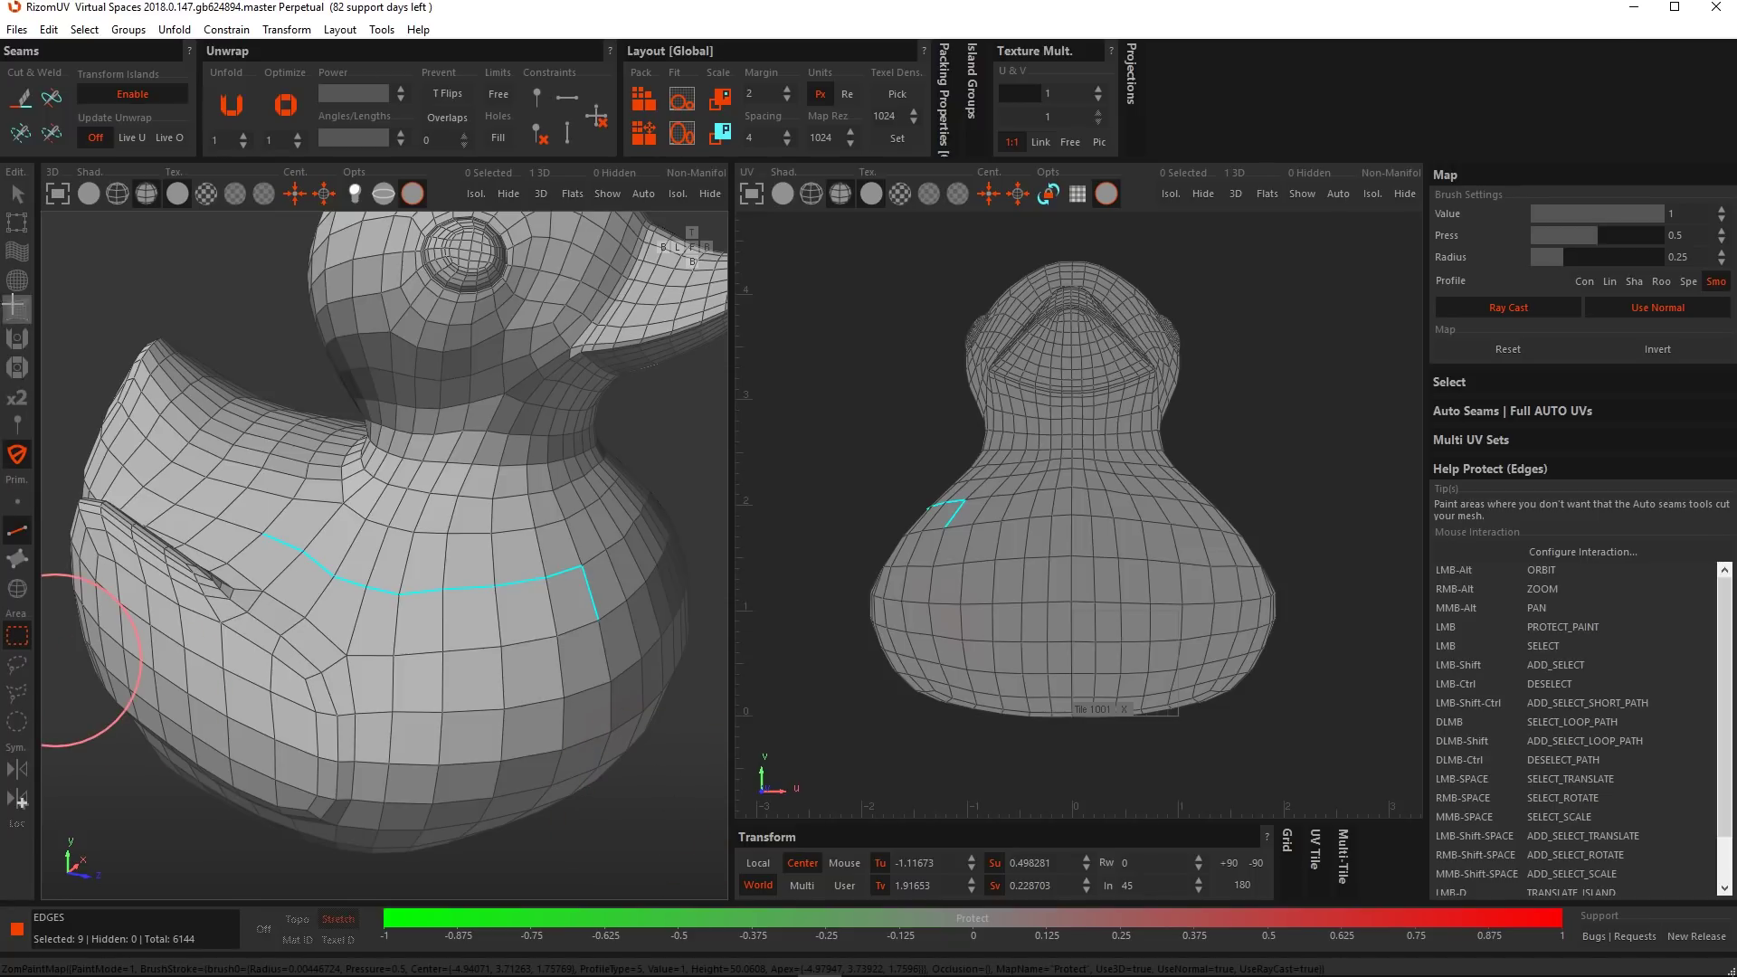
pyautogui.click(17, 194)
pyautogui.click(225, 288)
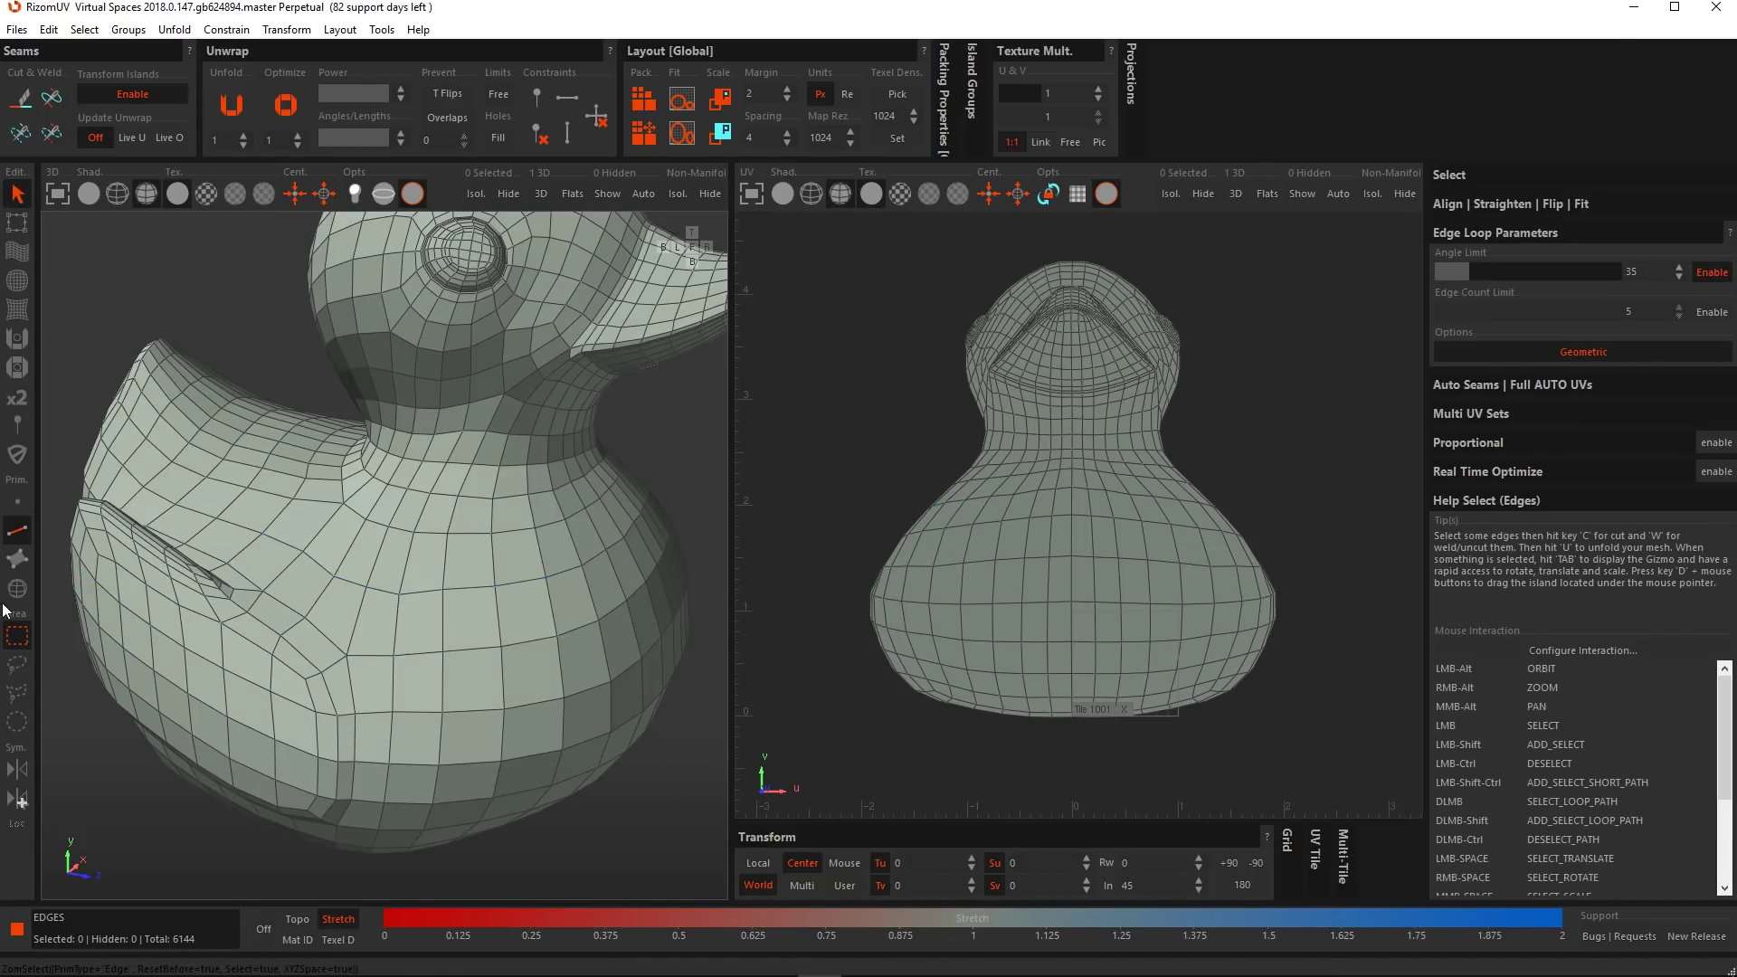
# Activate the Protect brush for the wing on the duck's other side and set its radius to 0.1.
pyautogui.click(17, 463)
pyautogui.scroll(-5, 495, 601)
pyautogui.keyDown('alt'); pyautogui.moveTo(519, 595); pyautogui.dragTo(180, 597); pyautogui.keyUp('alt')
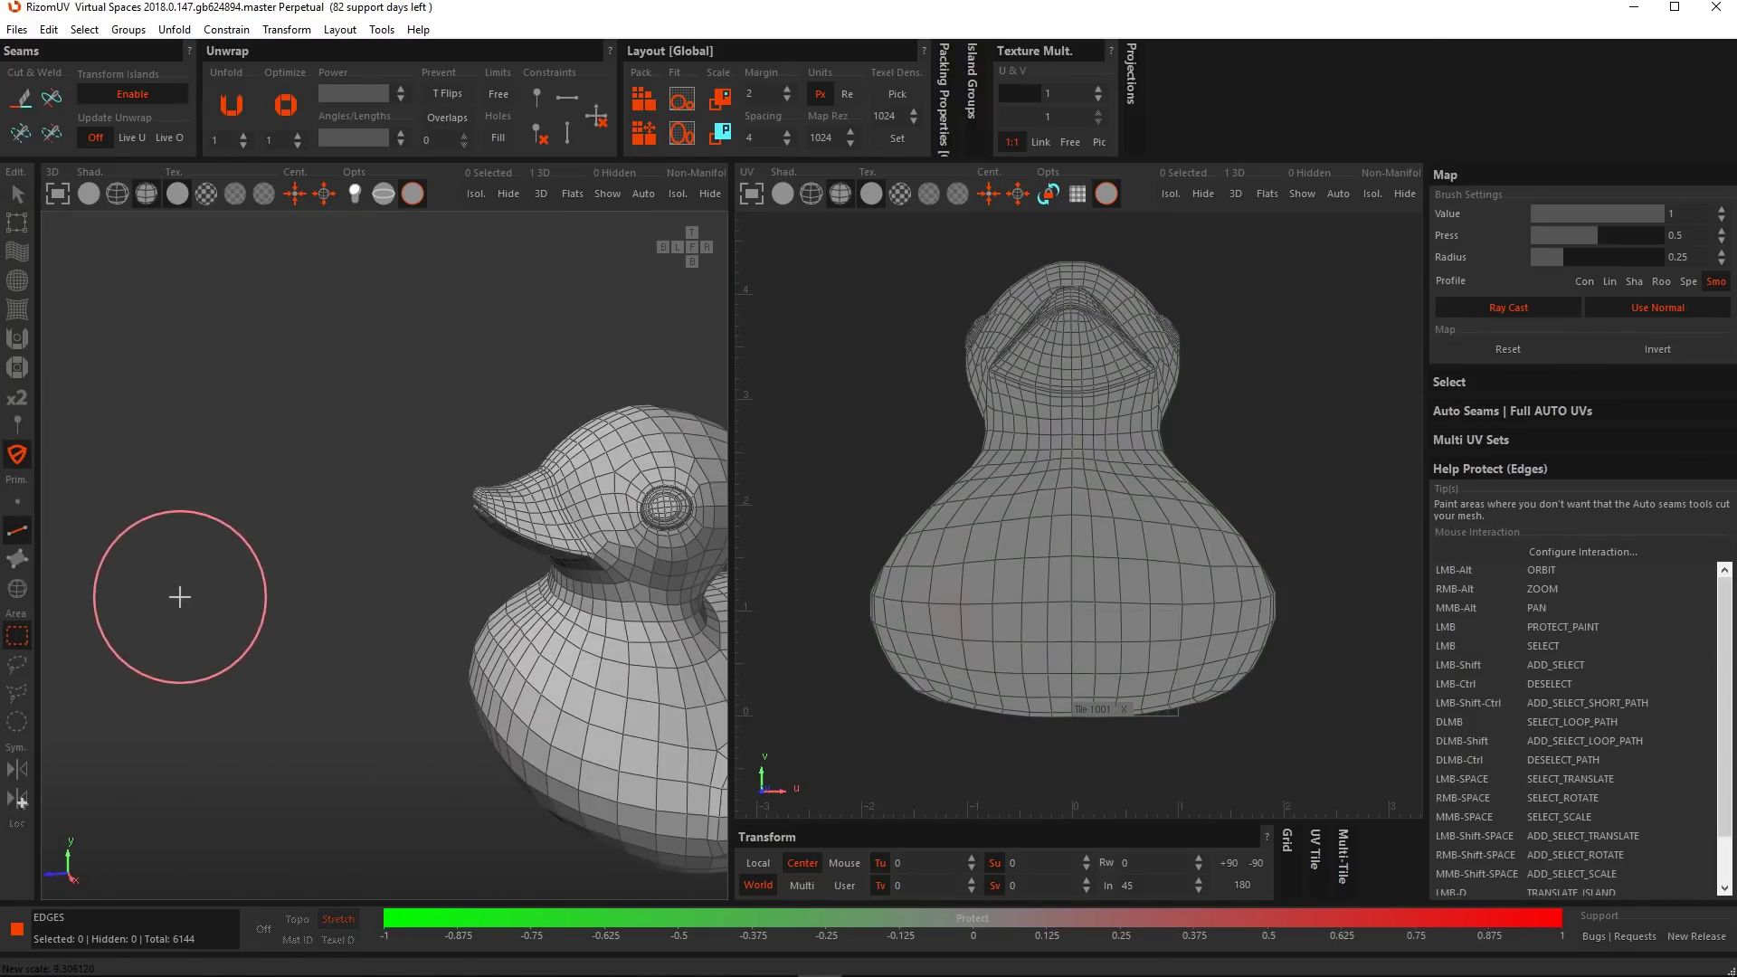
pyautogui.keyDown('alt'); pyautogui.moveTo(655, 721); pyautogui.dragTo(516, 648, button='middle'); pyautogui.keyUp('alt')
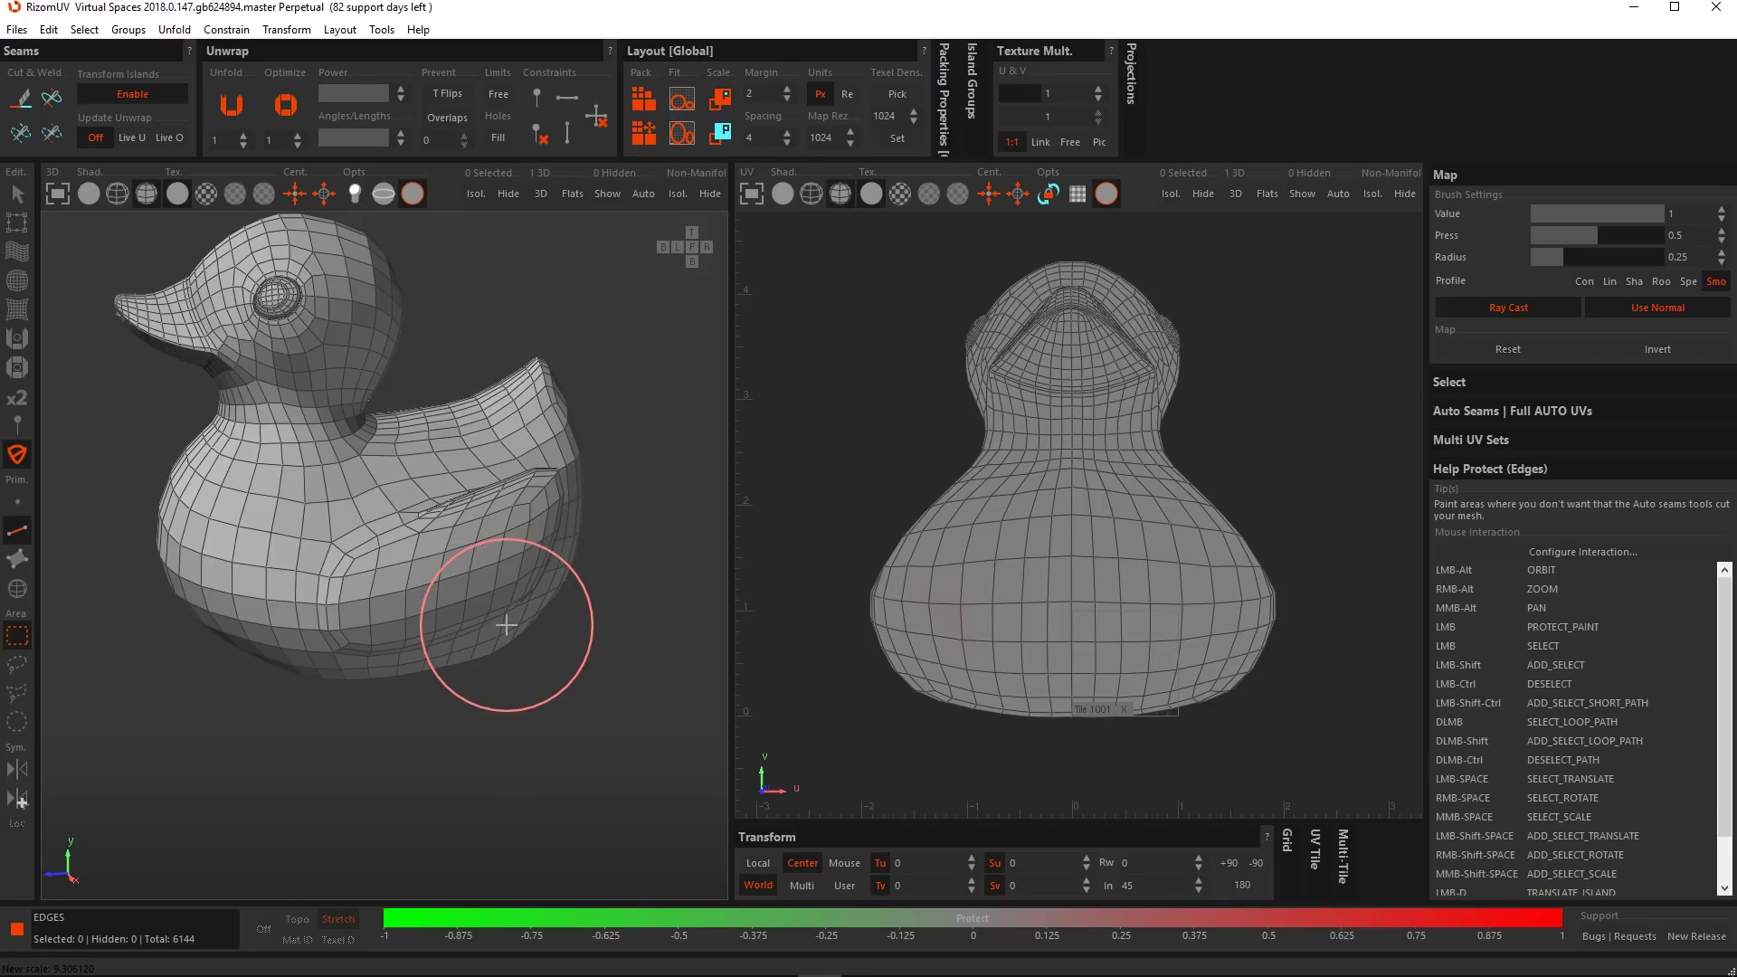
pyautogui.scroll(3, 409, 561)
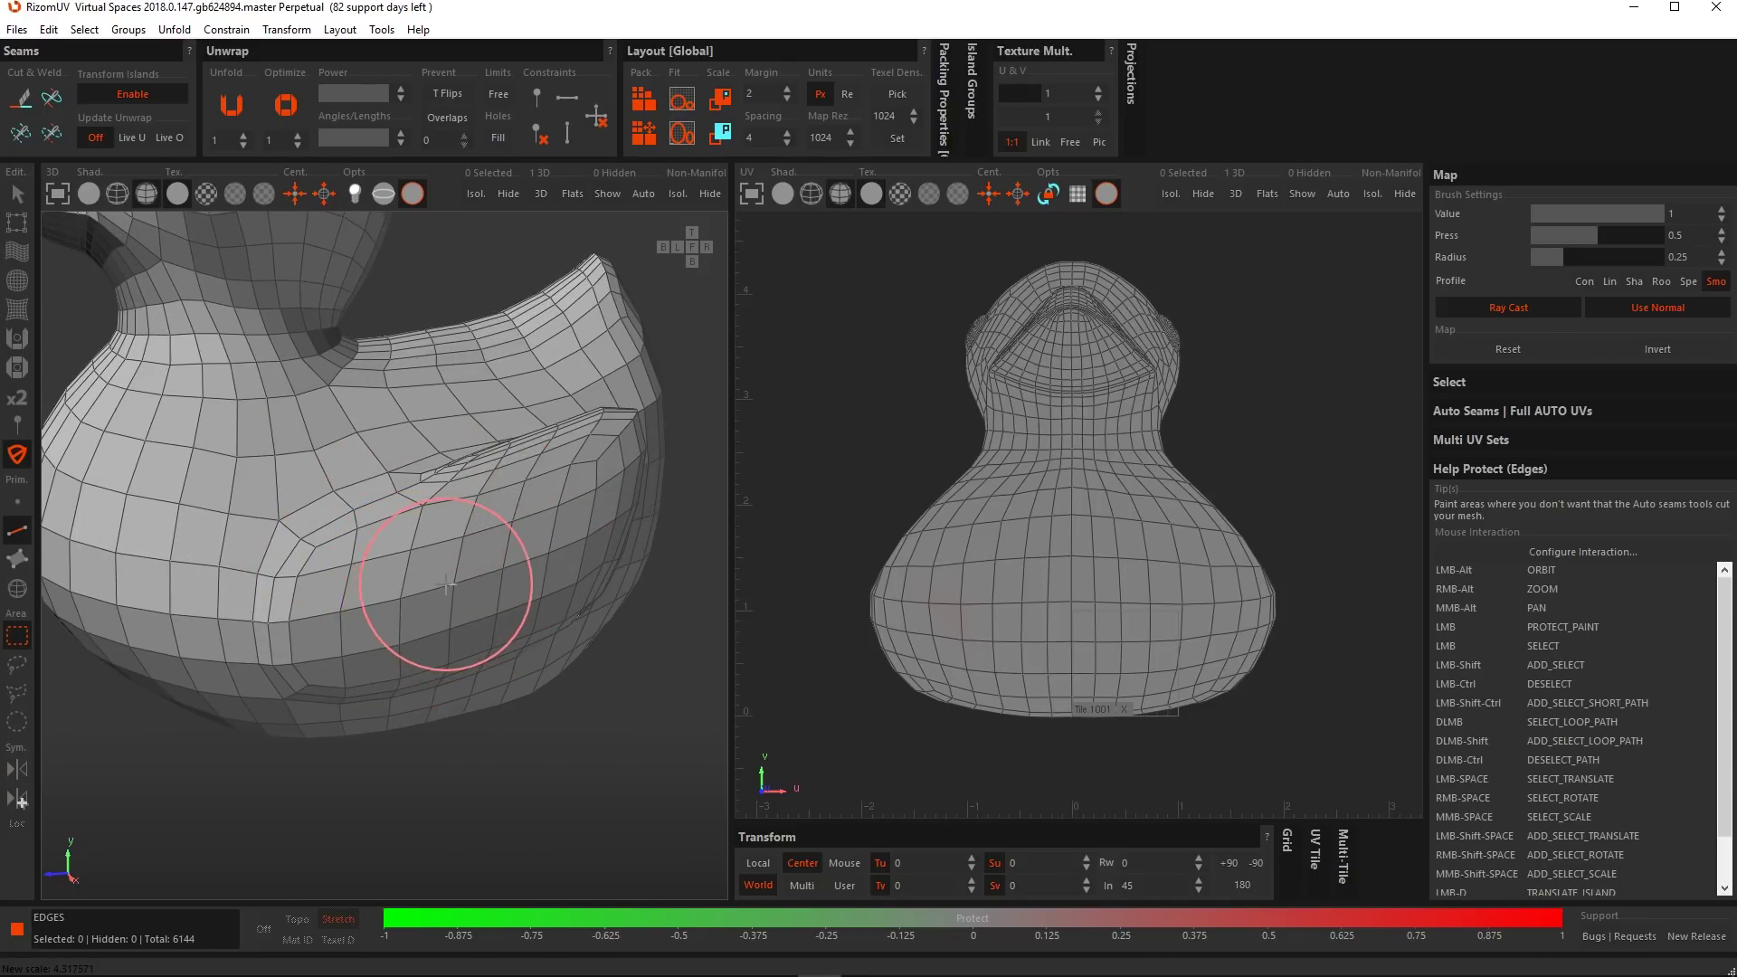
pyautogui.scroll(2, 420, 563)
pyautogui.keyDown('alt'); pyautogui.moveTo(423, 562); pyautogui.dragTo(408, 550); pyautogui.keyUp('alt')
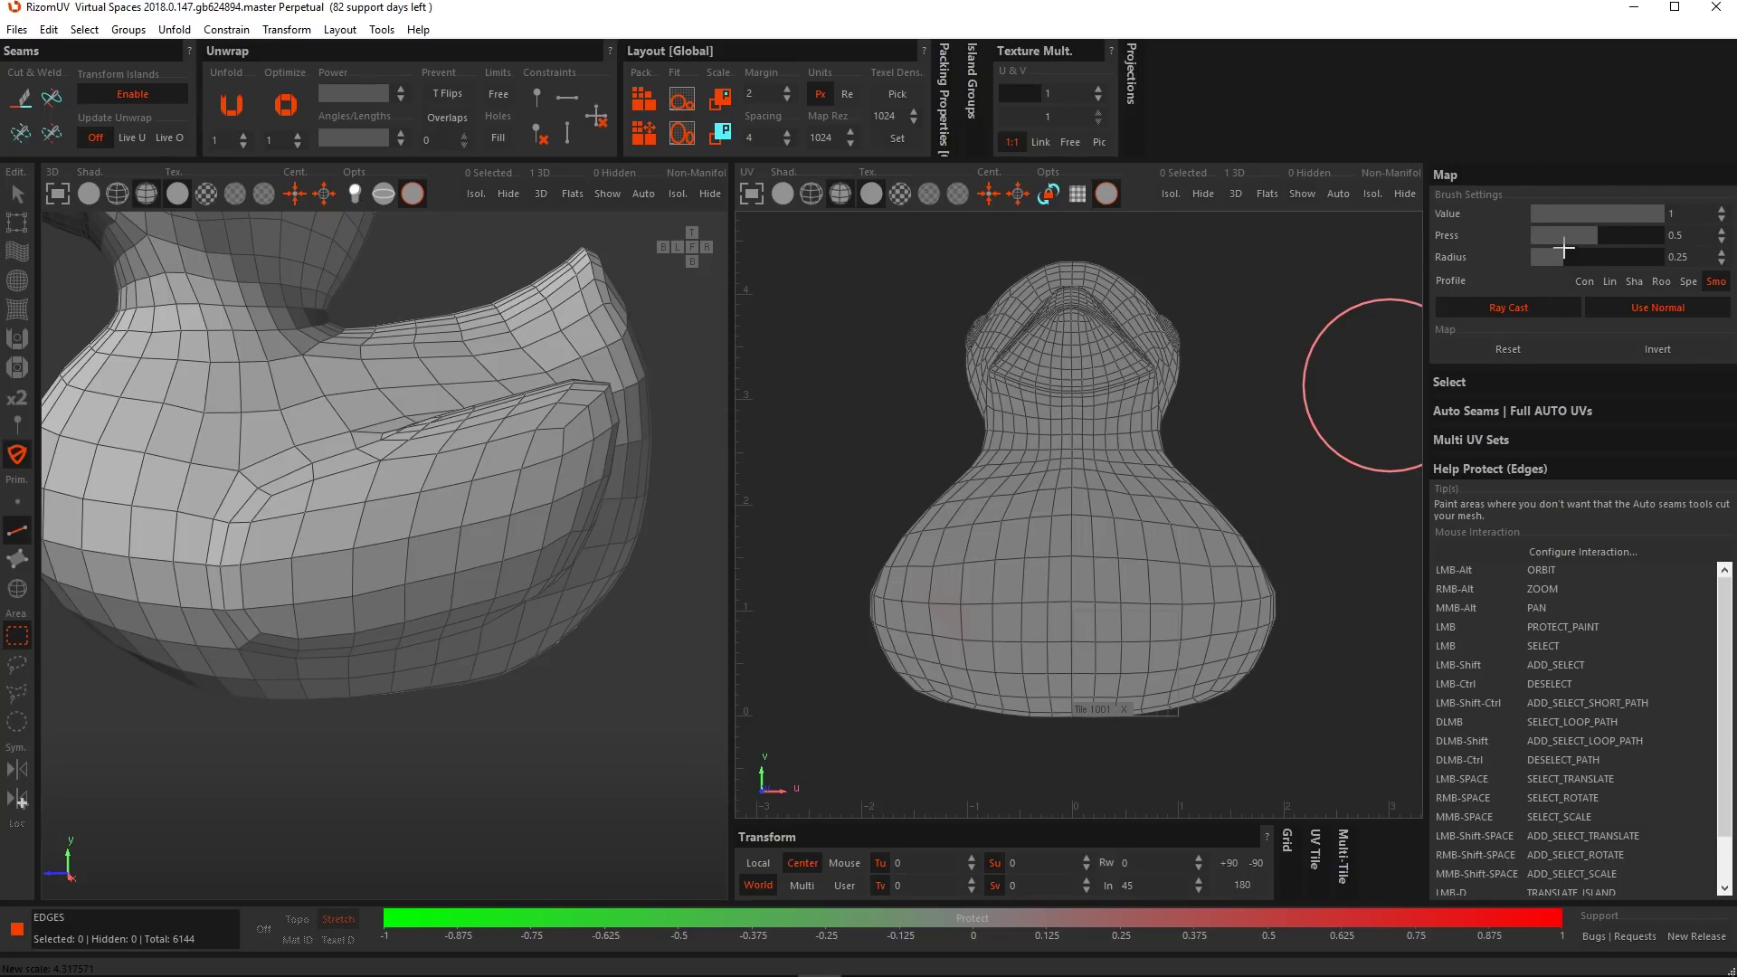
pyautogui.moveTo(1567, 263); pyautogui.dragTo(1541, 262)
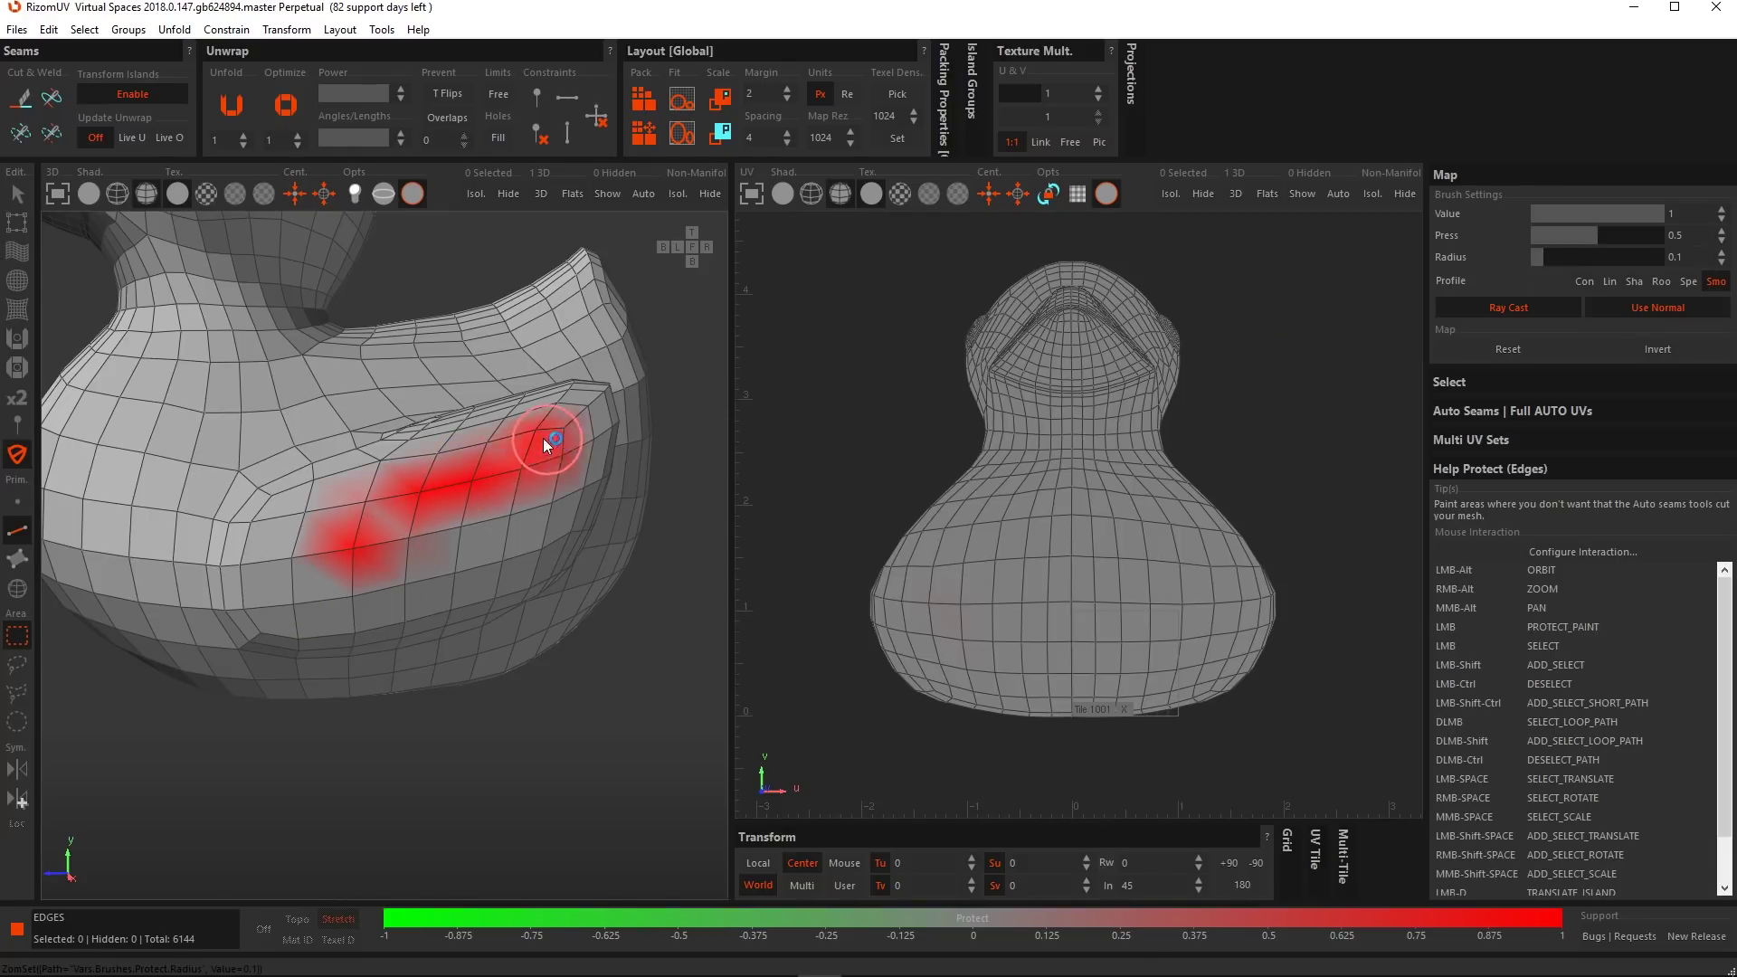
# Paint the whole side surface of the wing as a protected area with brush value 1.
pyautogui.moveTo(543, 438)
pyautogui.mouseDown()
pyautogui.moveTo(341, 504)
pyautogui.moveTo(405, 510)
pyautogui.mouseUp()
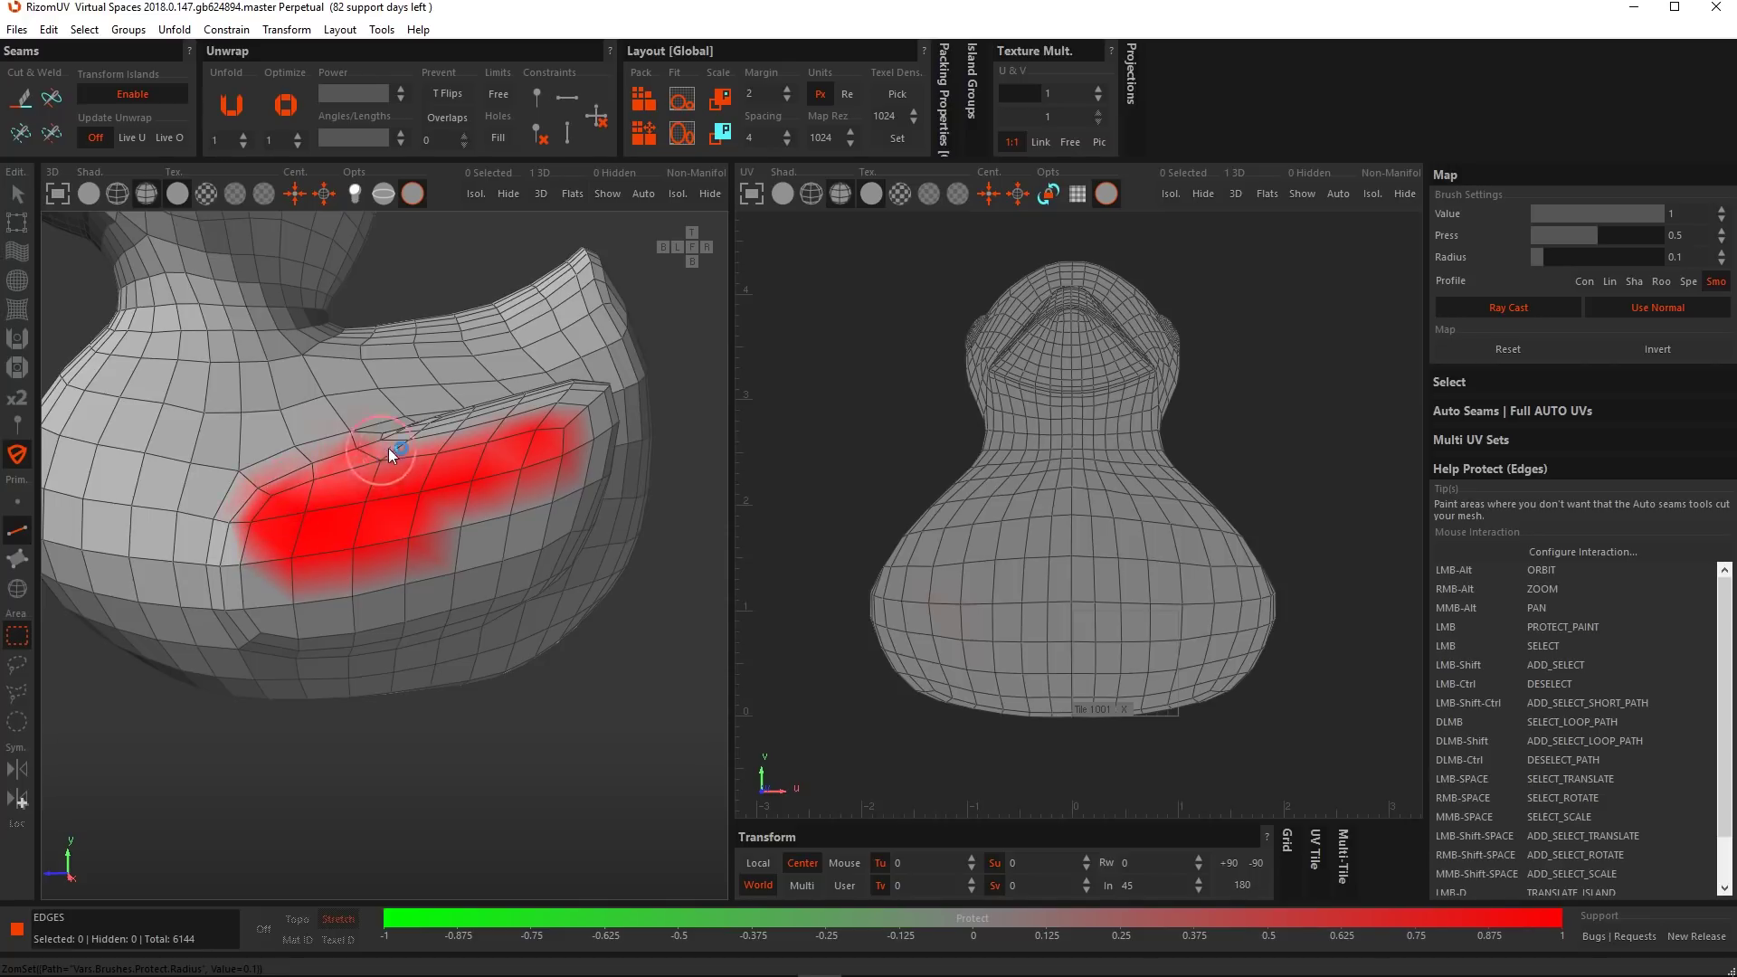
pyautogui.moveTo(494, 427); pyautogui.dragTo(593, 409)
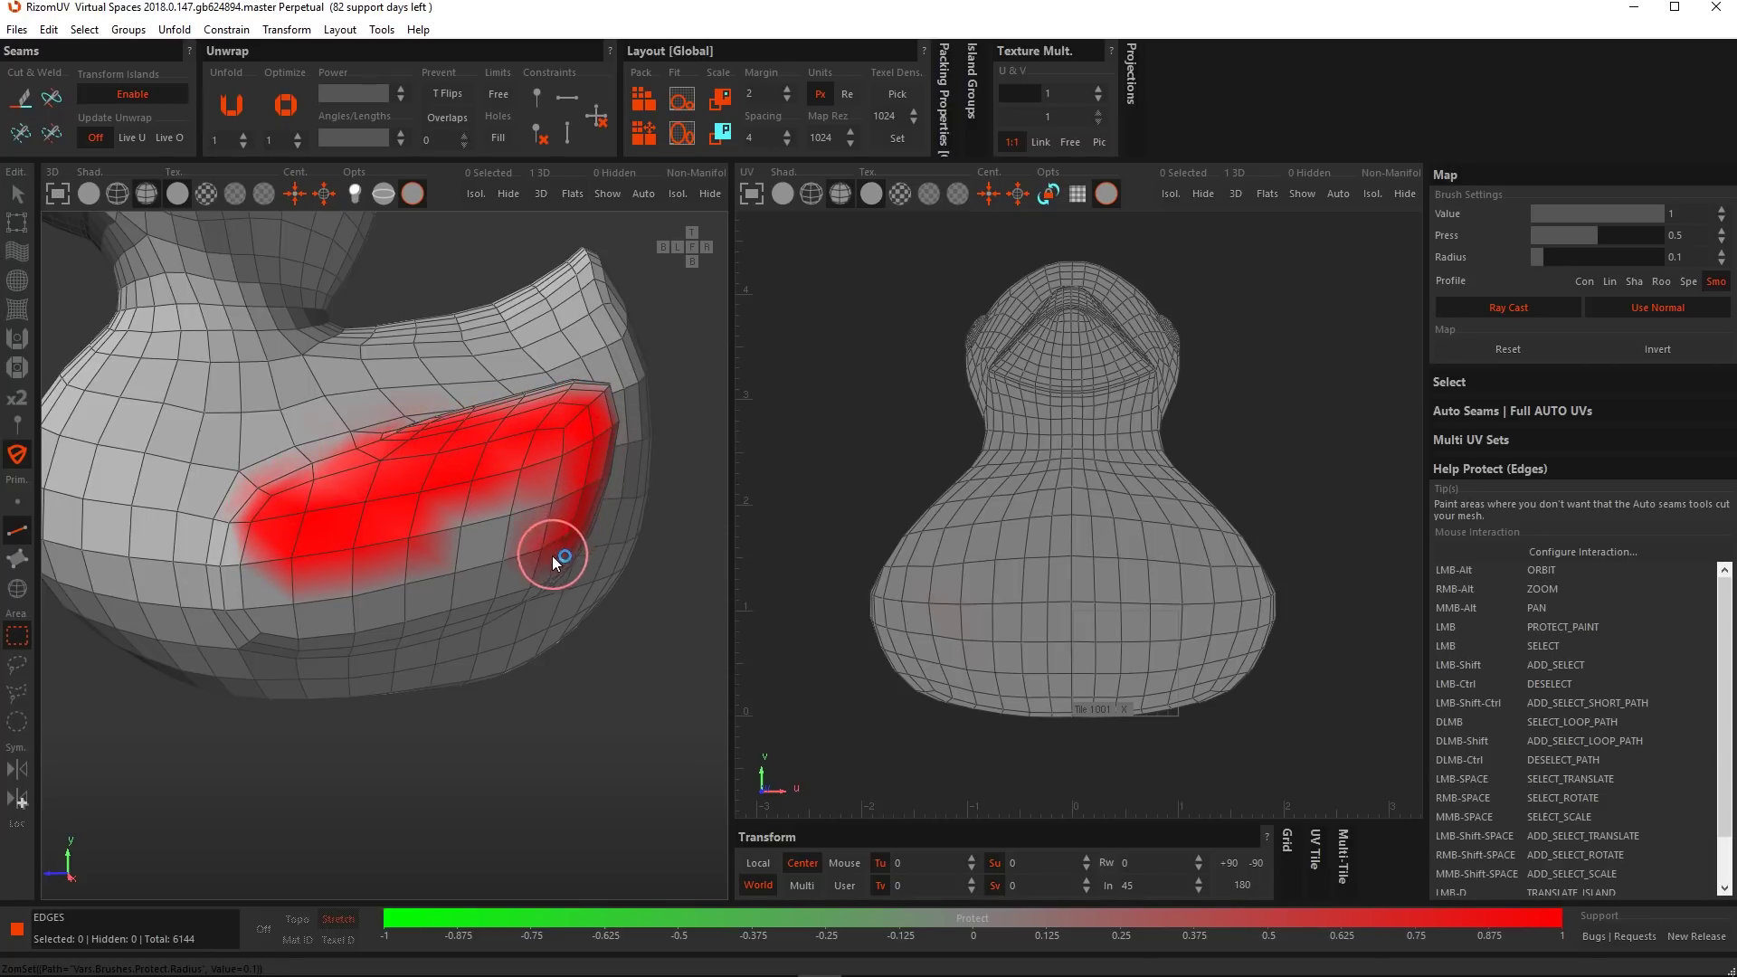
pyautogui.moveTo(554, 557); pyautogui.dragTo(487, 599)
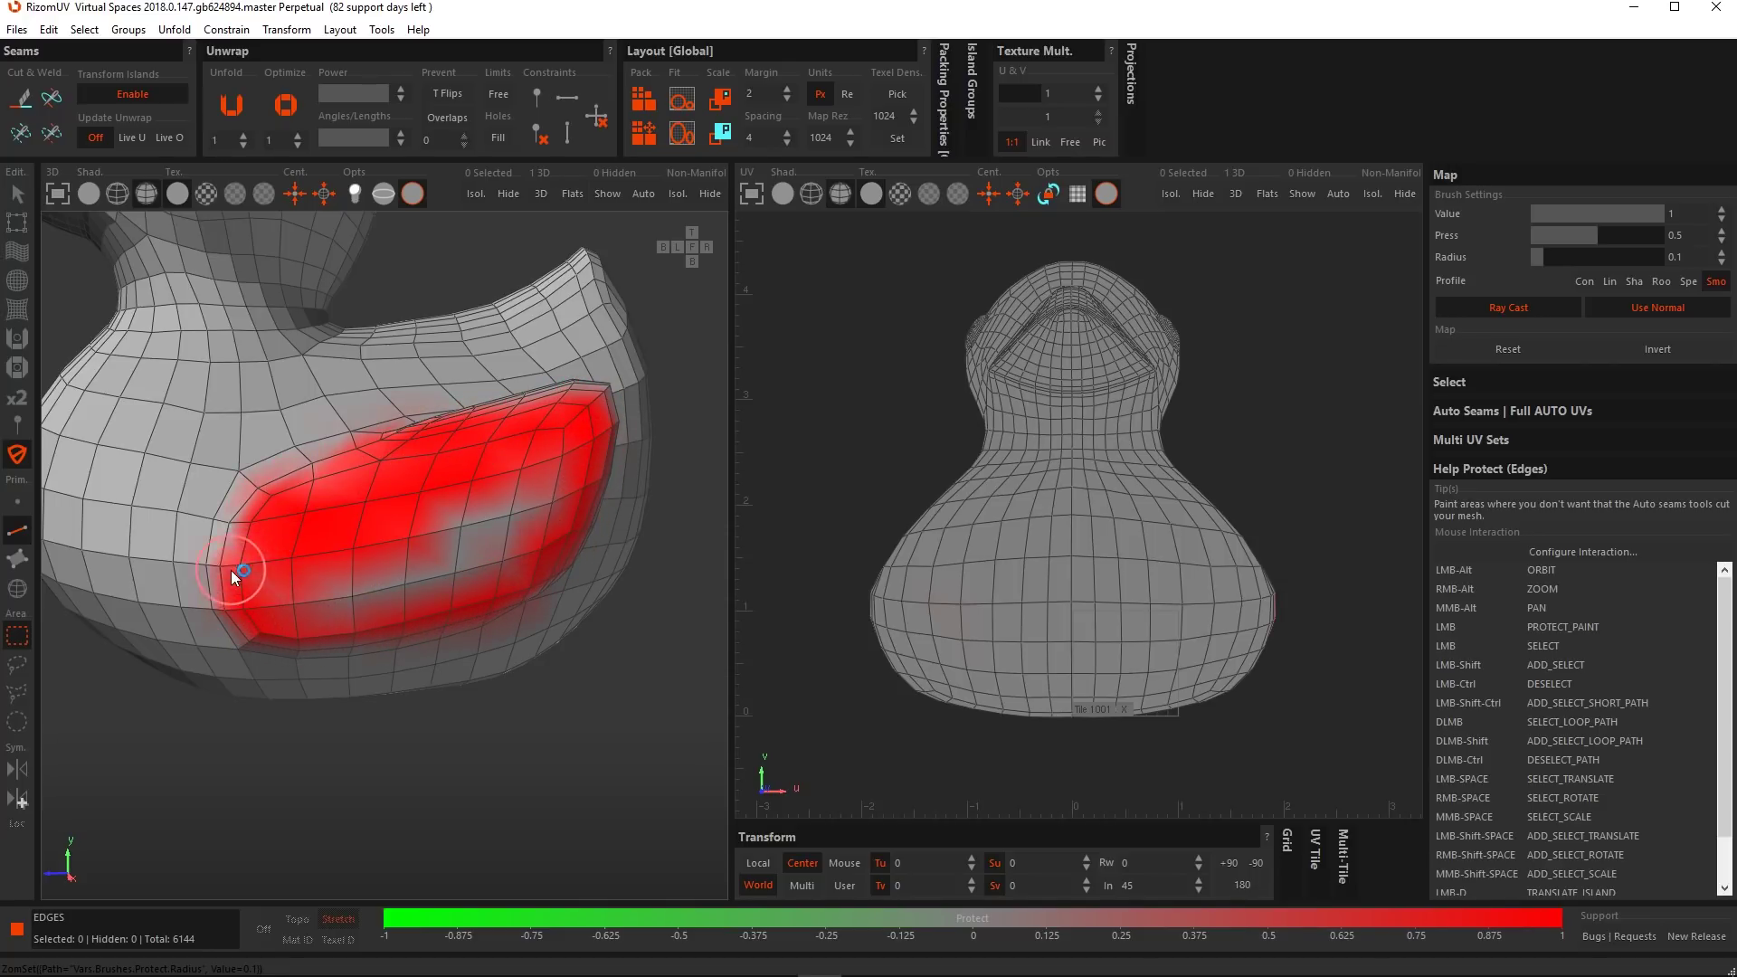
pyautogui.moveTo(367, 597); pyautogui.dragTo(544, 514)
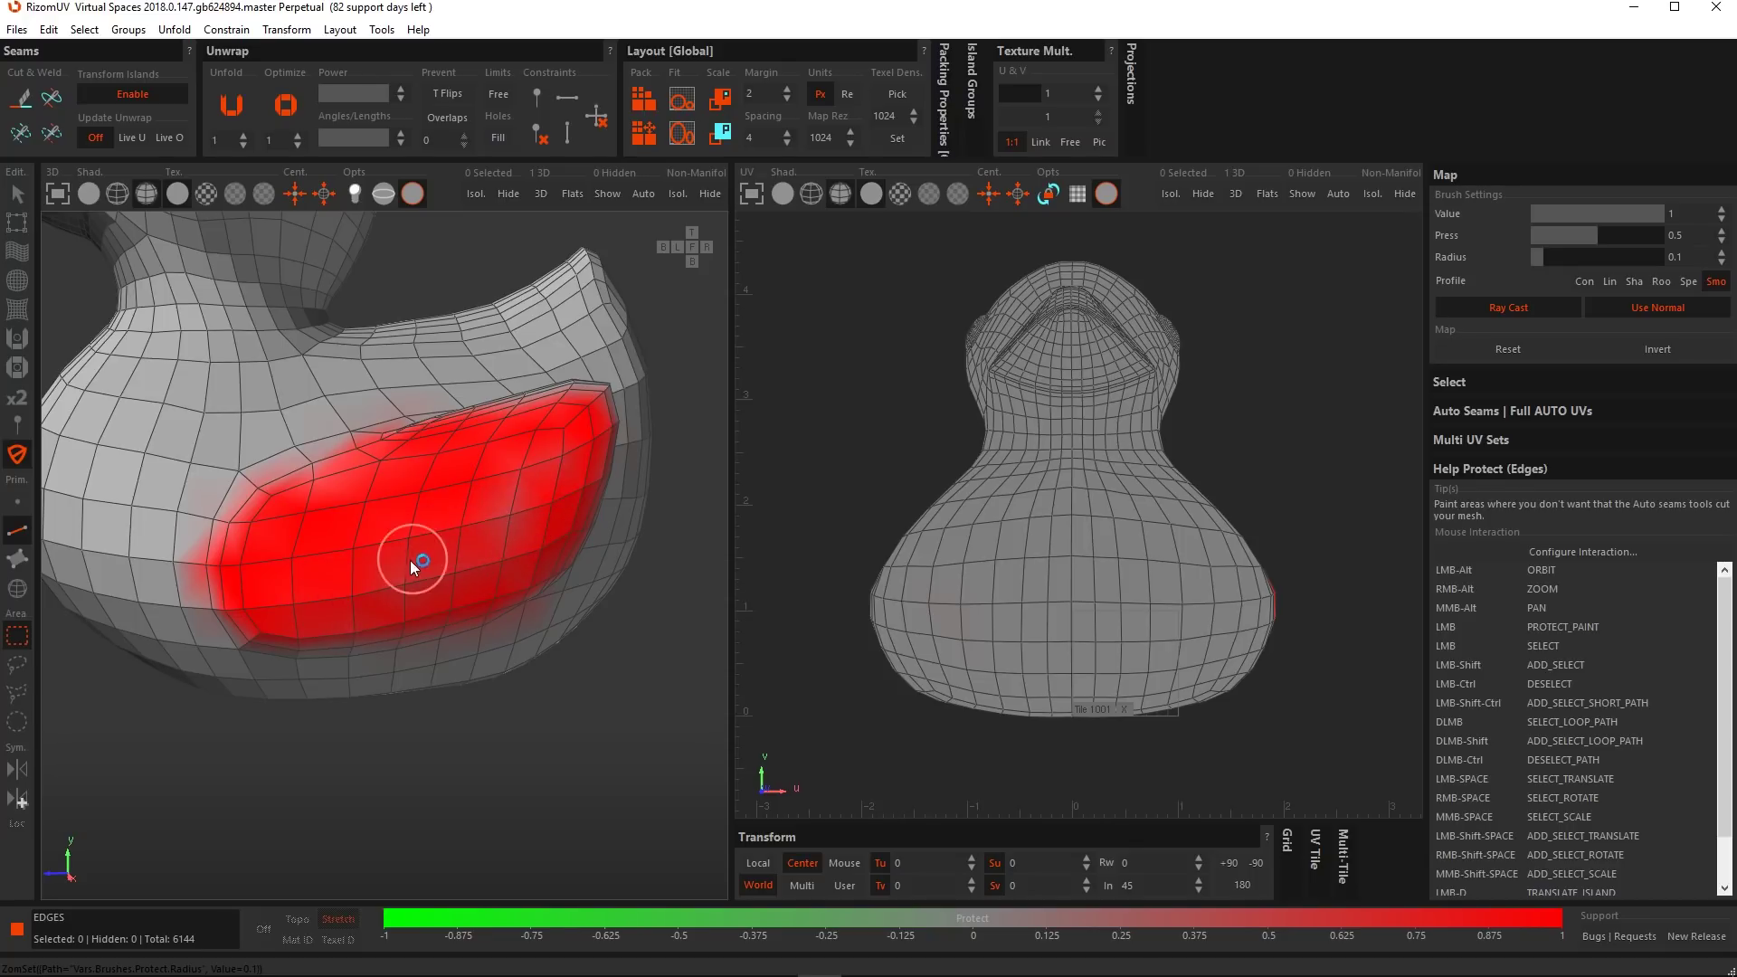
pyautogui.moveTo(453, 566); pyautogui.dragTo(532, 483)
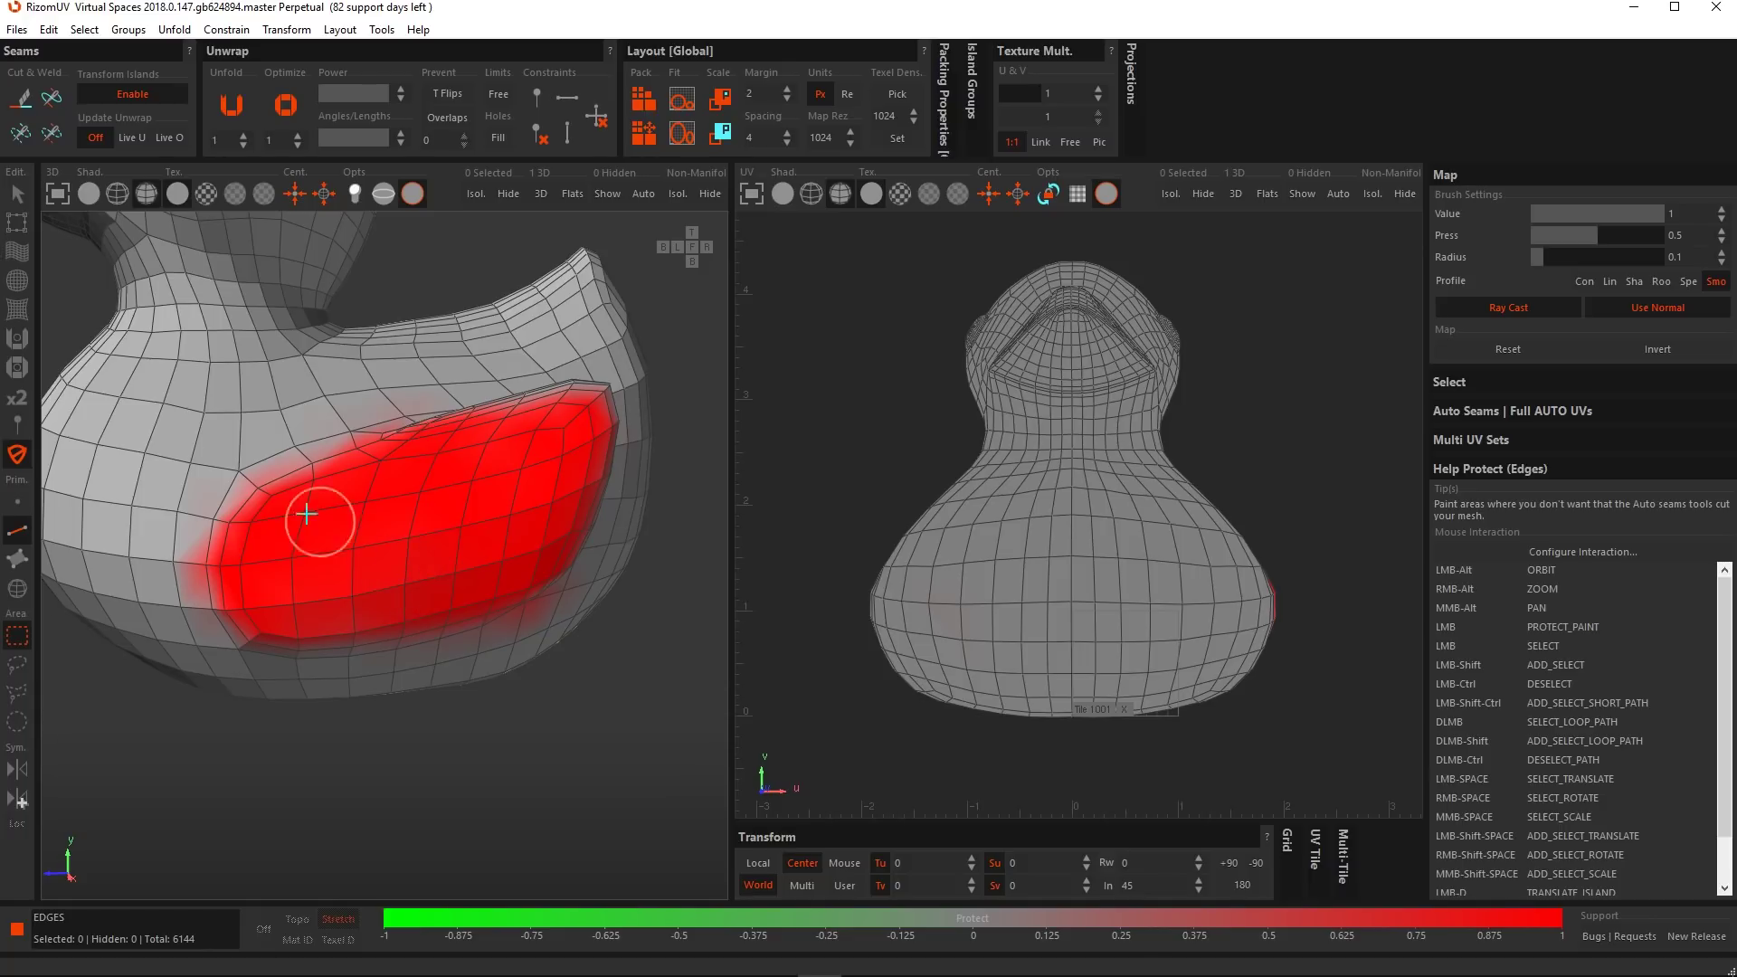
# Select the shortest edge path from the chest to the body behind the protected wing and display it over the protect map.
pyautogui.click(17, 194)
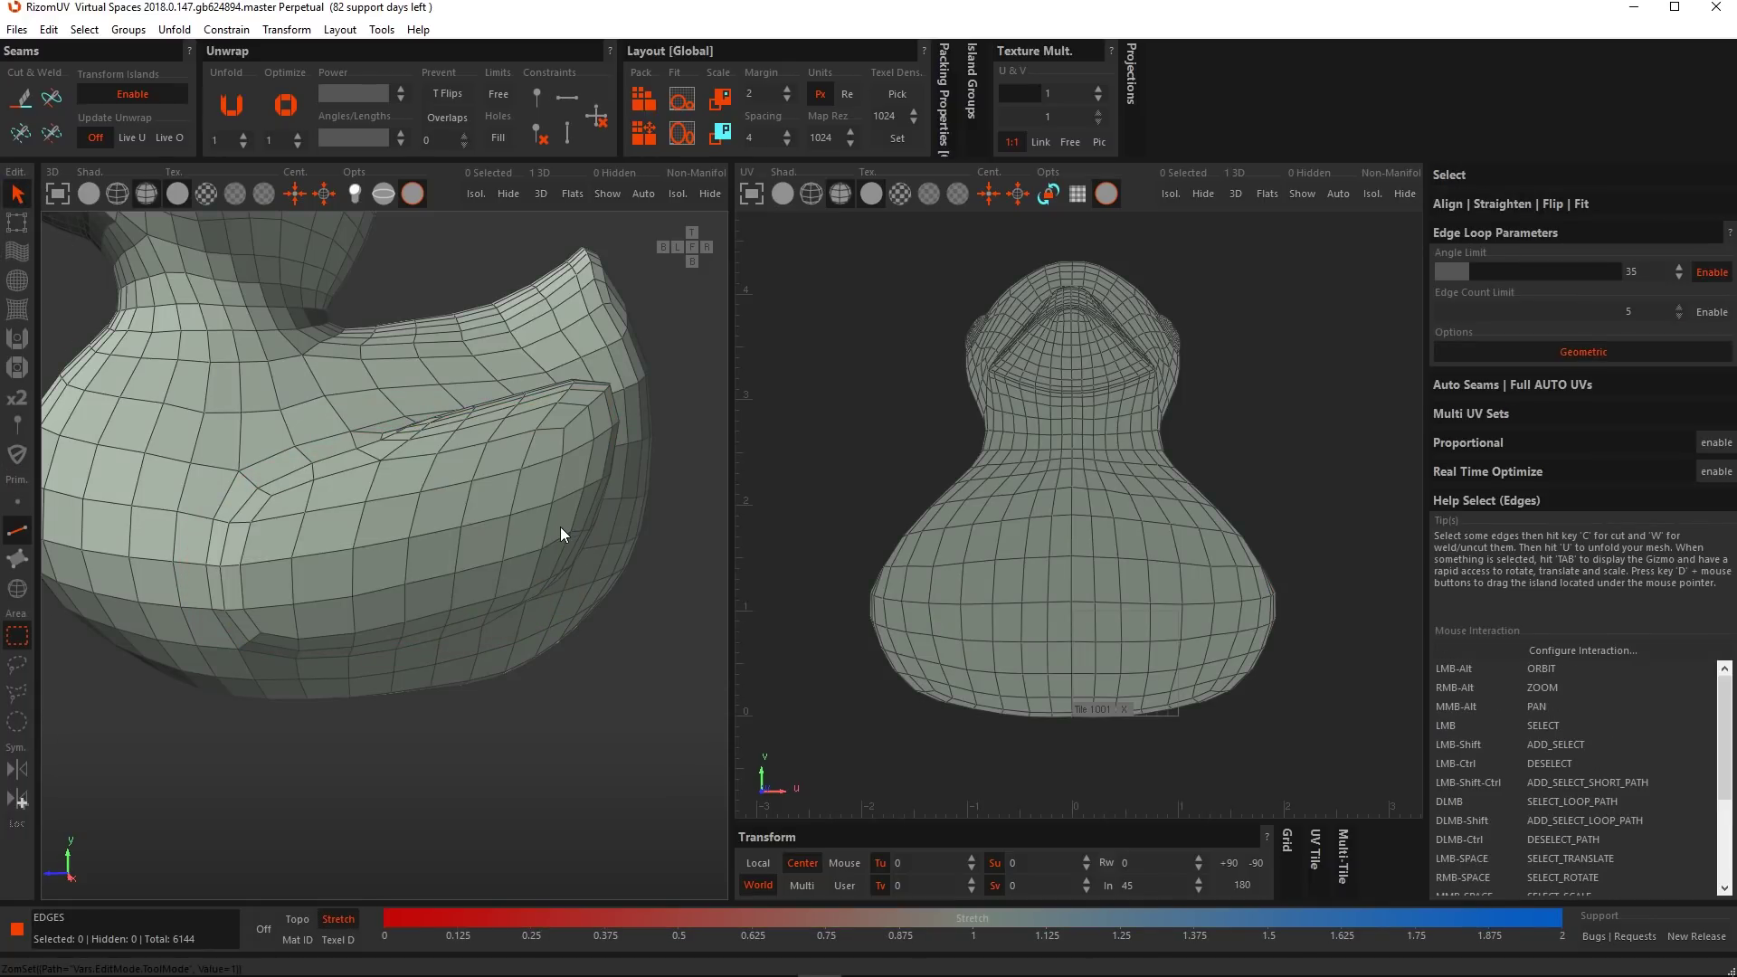
pyautogui.keyDown('alt'); pyautogui.moveTo(512, 514); pyautogui.dragTo(562, 495); pyautogui.keyUp('alt')
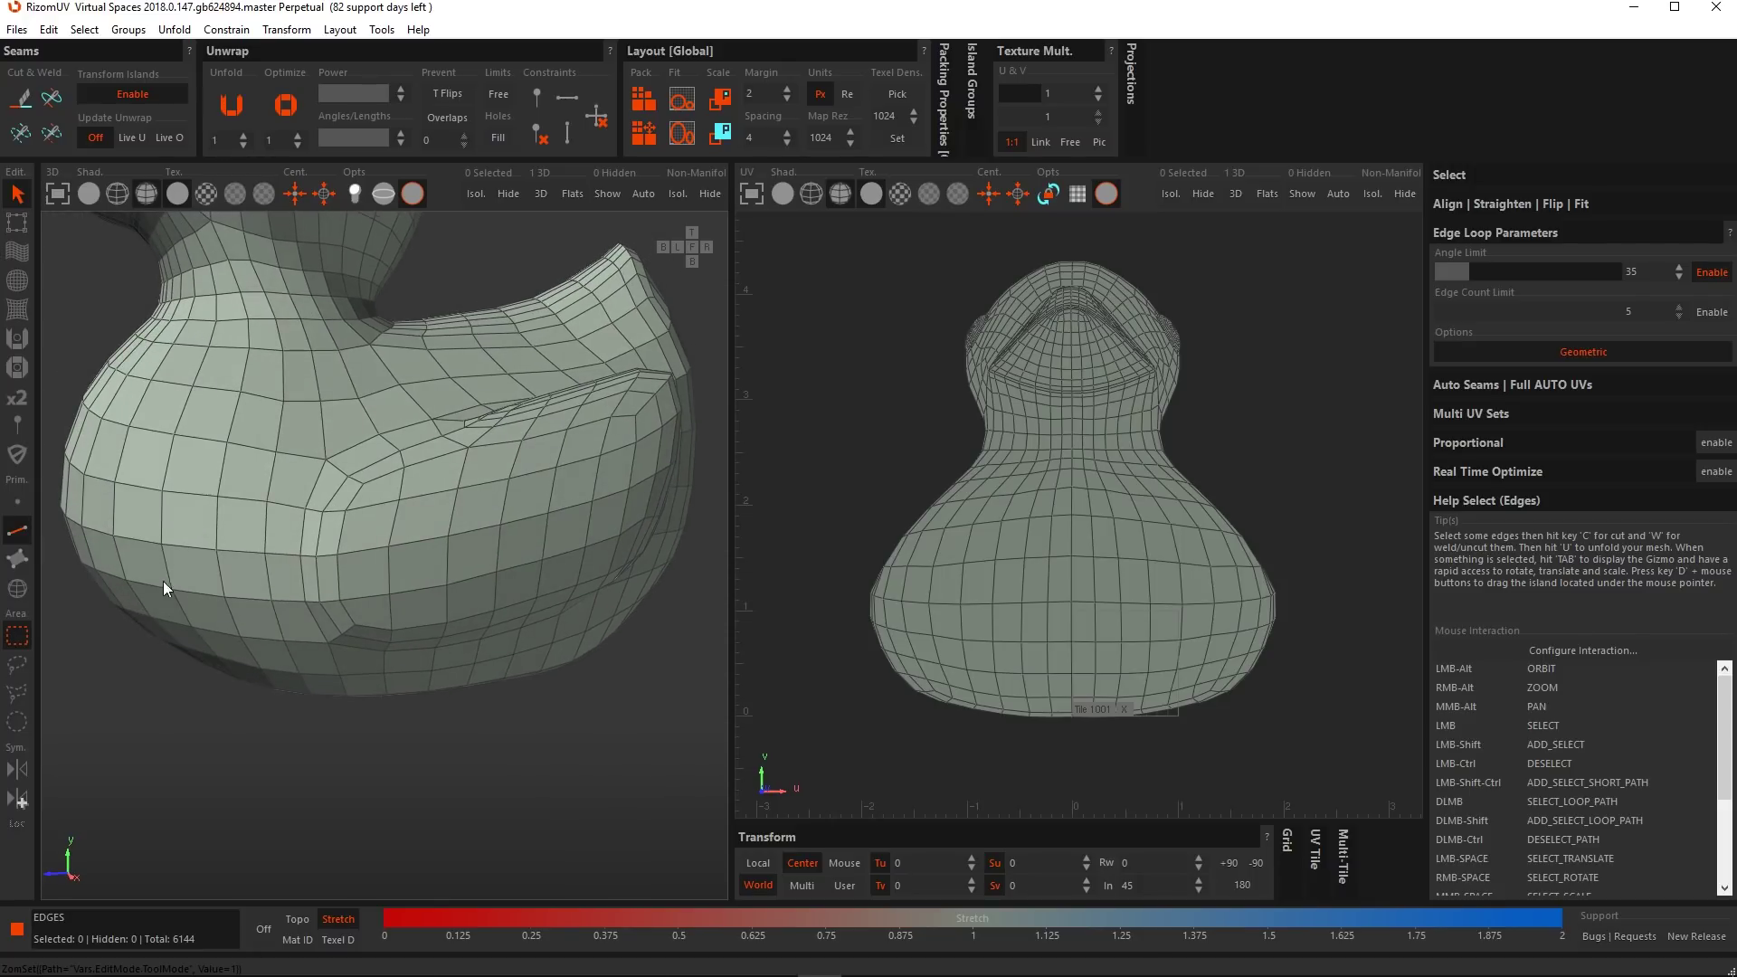
pyautogui.click(200, 547)
pyautogui.keyDown('alt'); pyautogui.moveTo(432, 527); pyautogui.dragTo(340, 514); pyautogui.keyUp('alt')
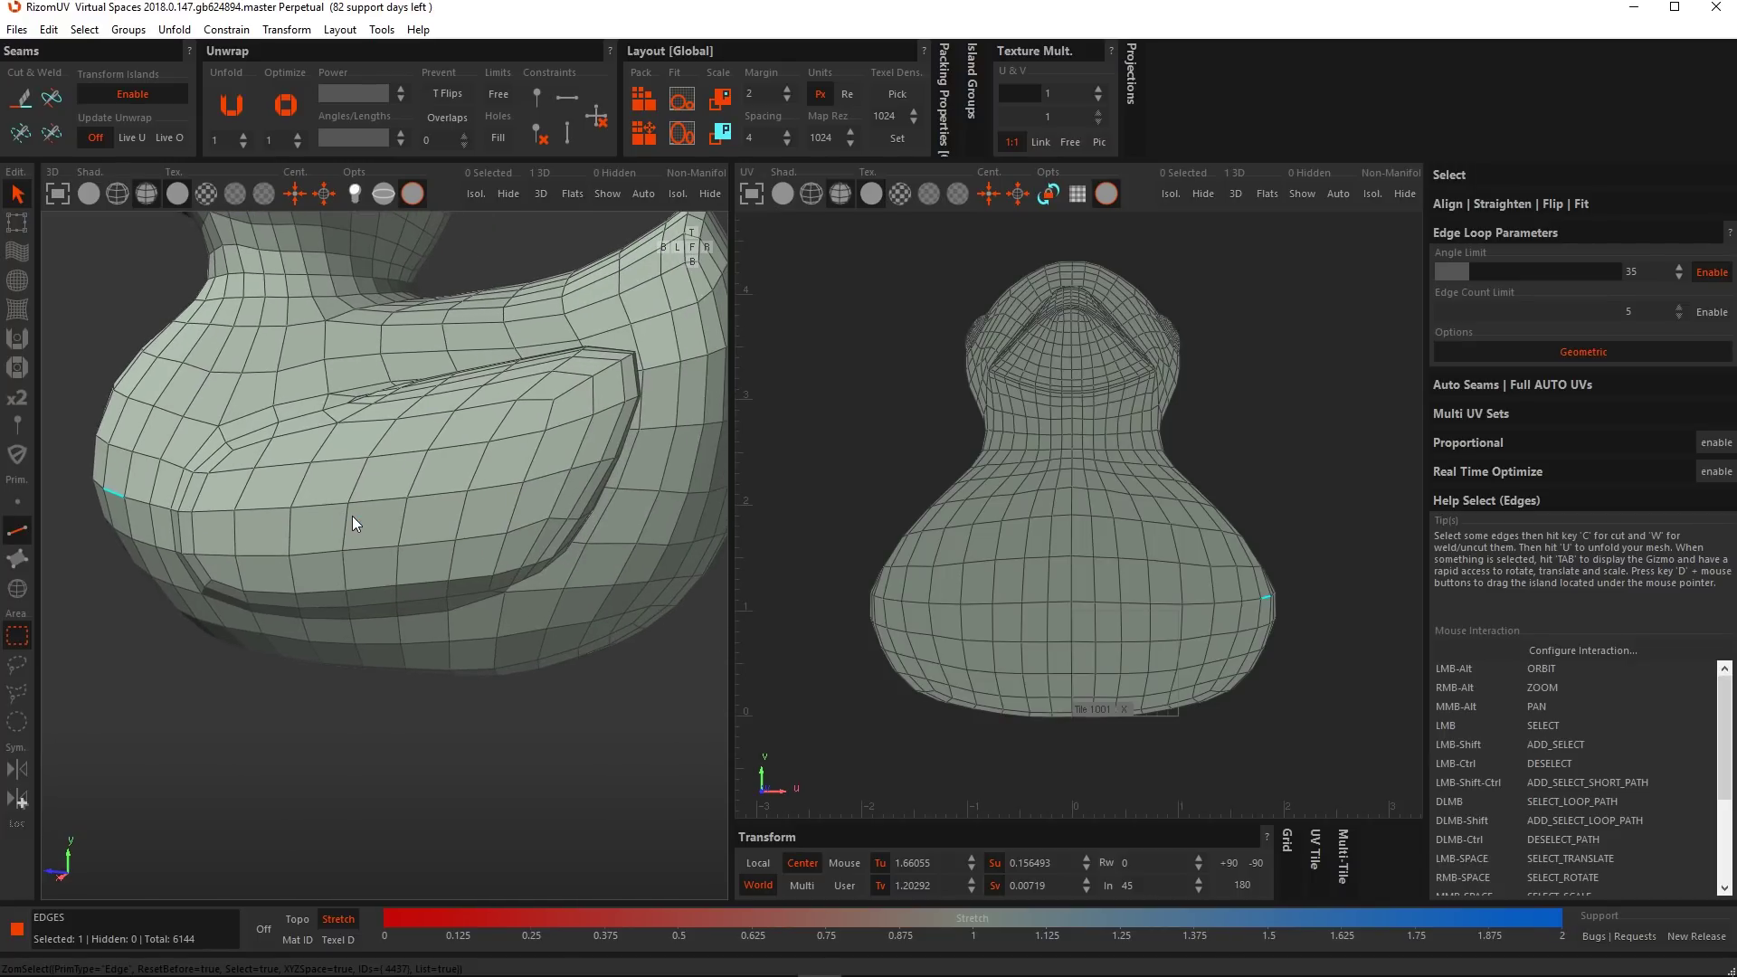
pyautogui.keyDown('ctrl'); pyautogui.keyDown('shift'); pyautogui.click(648, 489); pyautogui.keyUp('shift'); pyautogui.keyUp('ctrl')
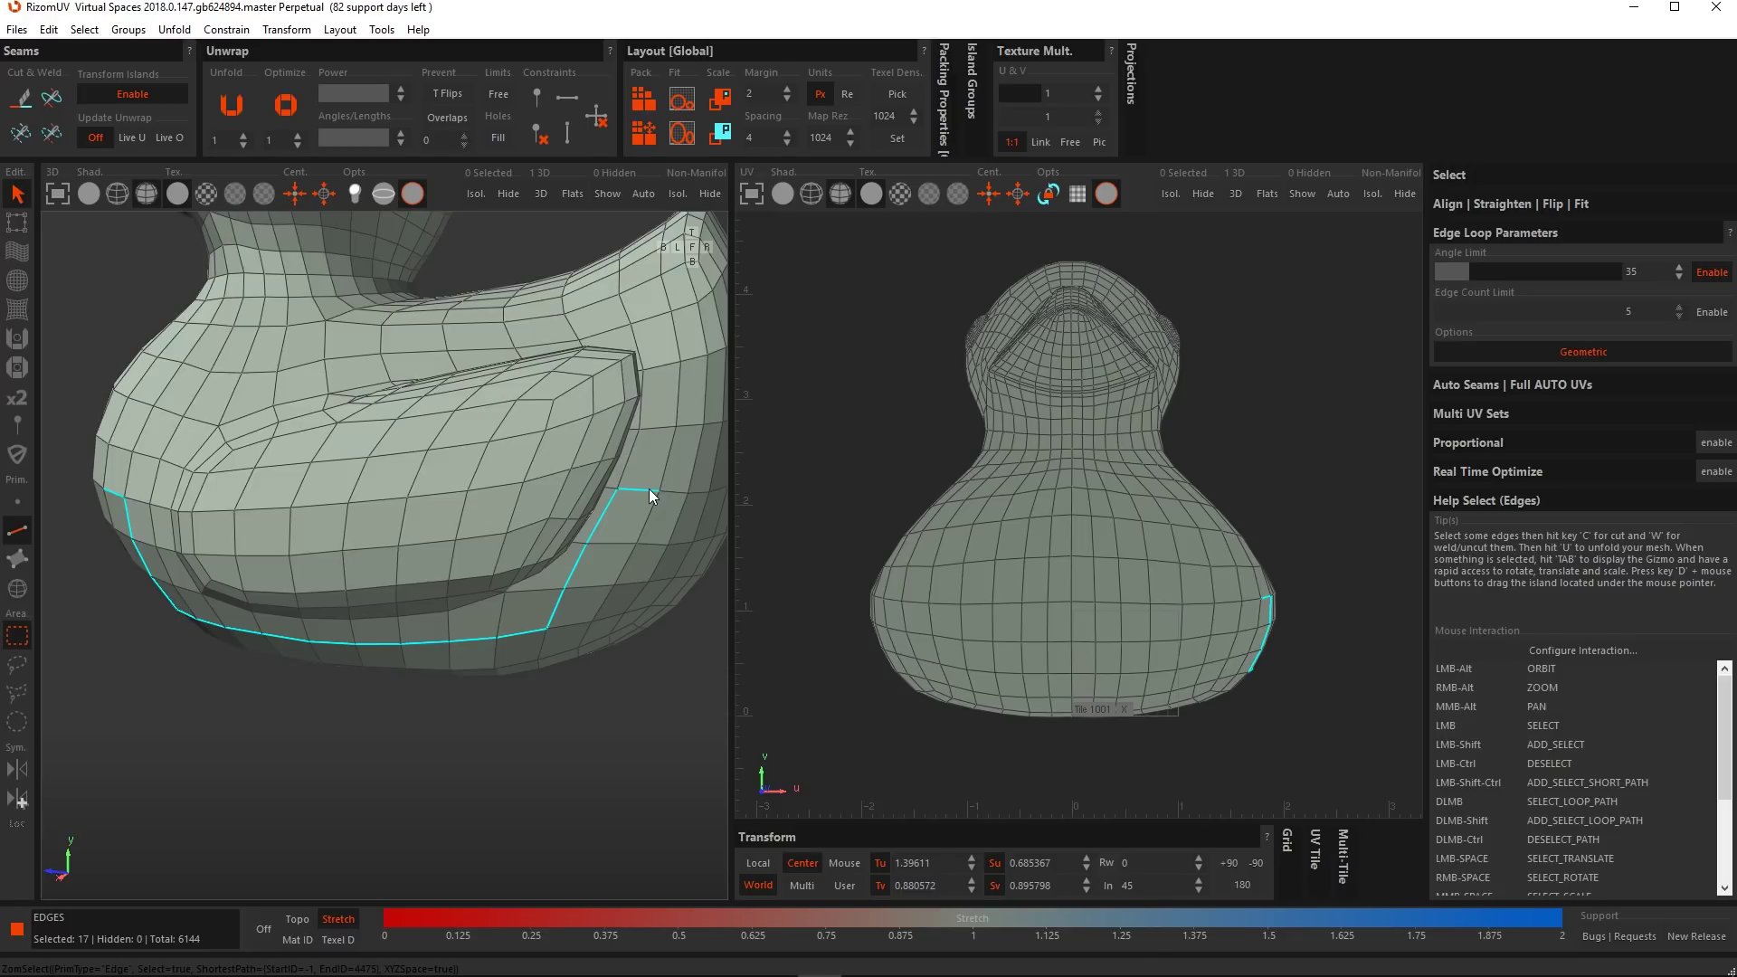
pyautogui.click(15, 456)
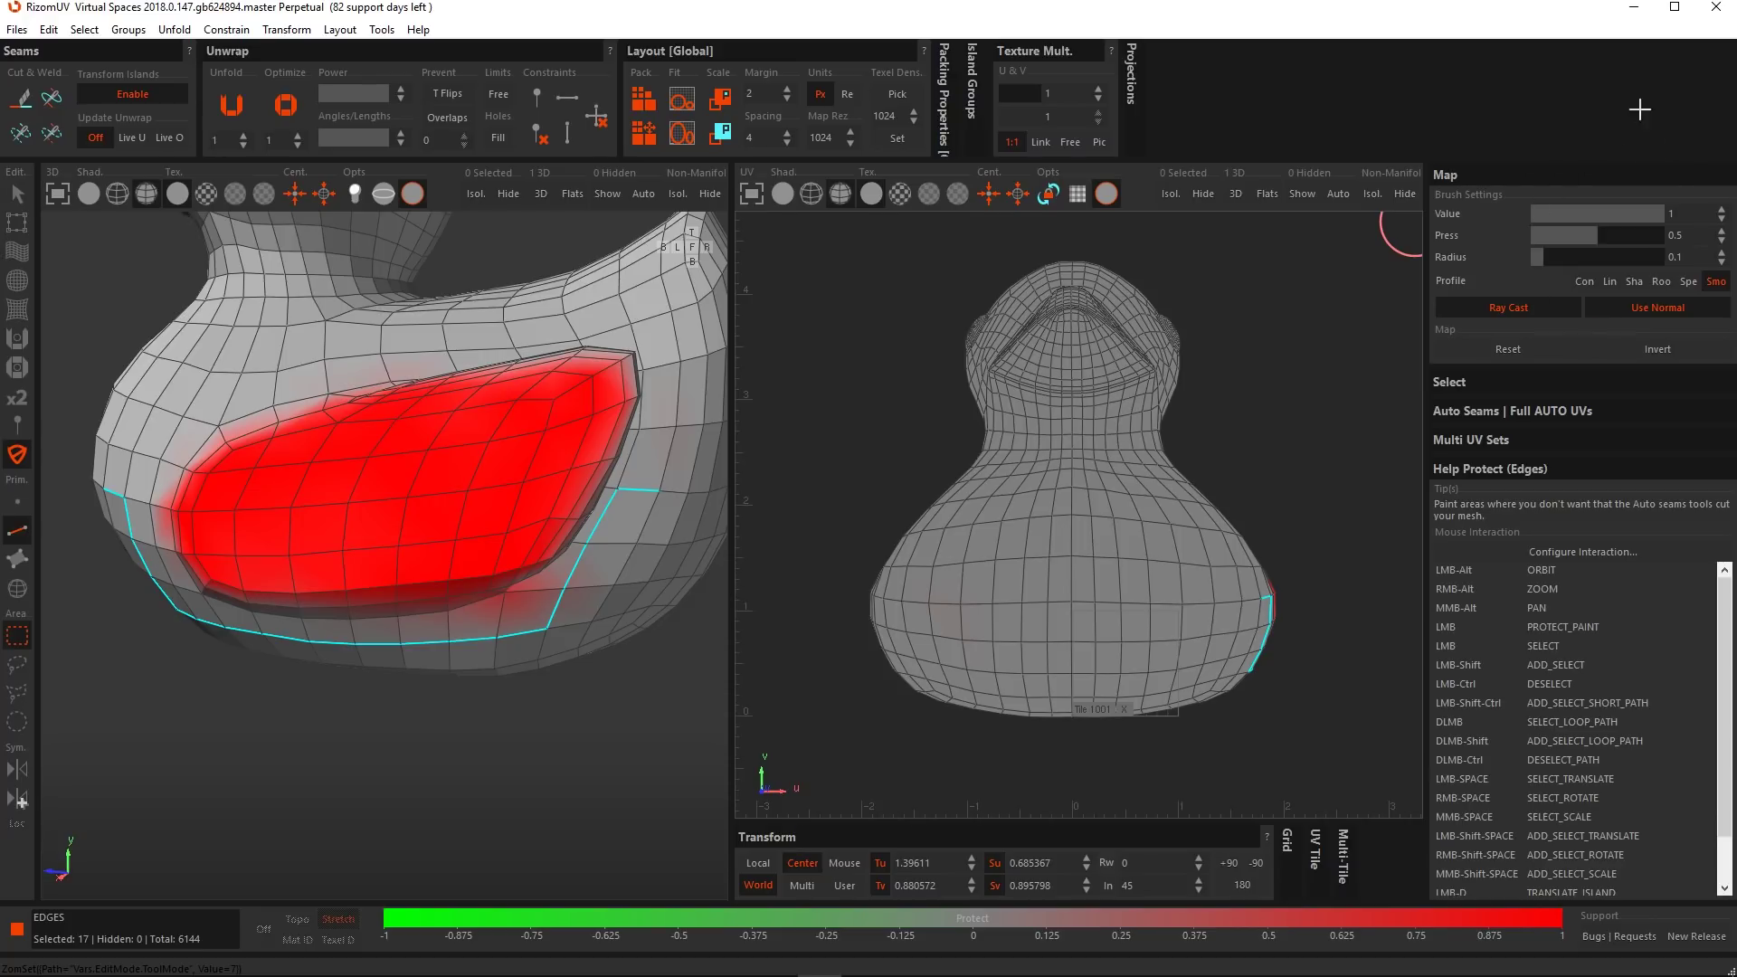
# Reset the protect map, start a shortest path from one edge on the chest, and clear the edge selection.
pyautogui.click(1504, 344)
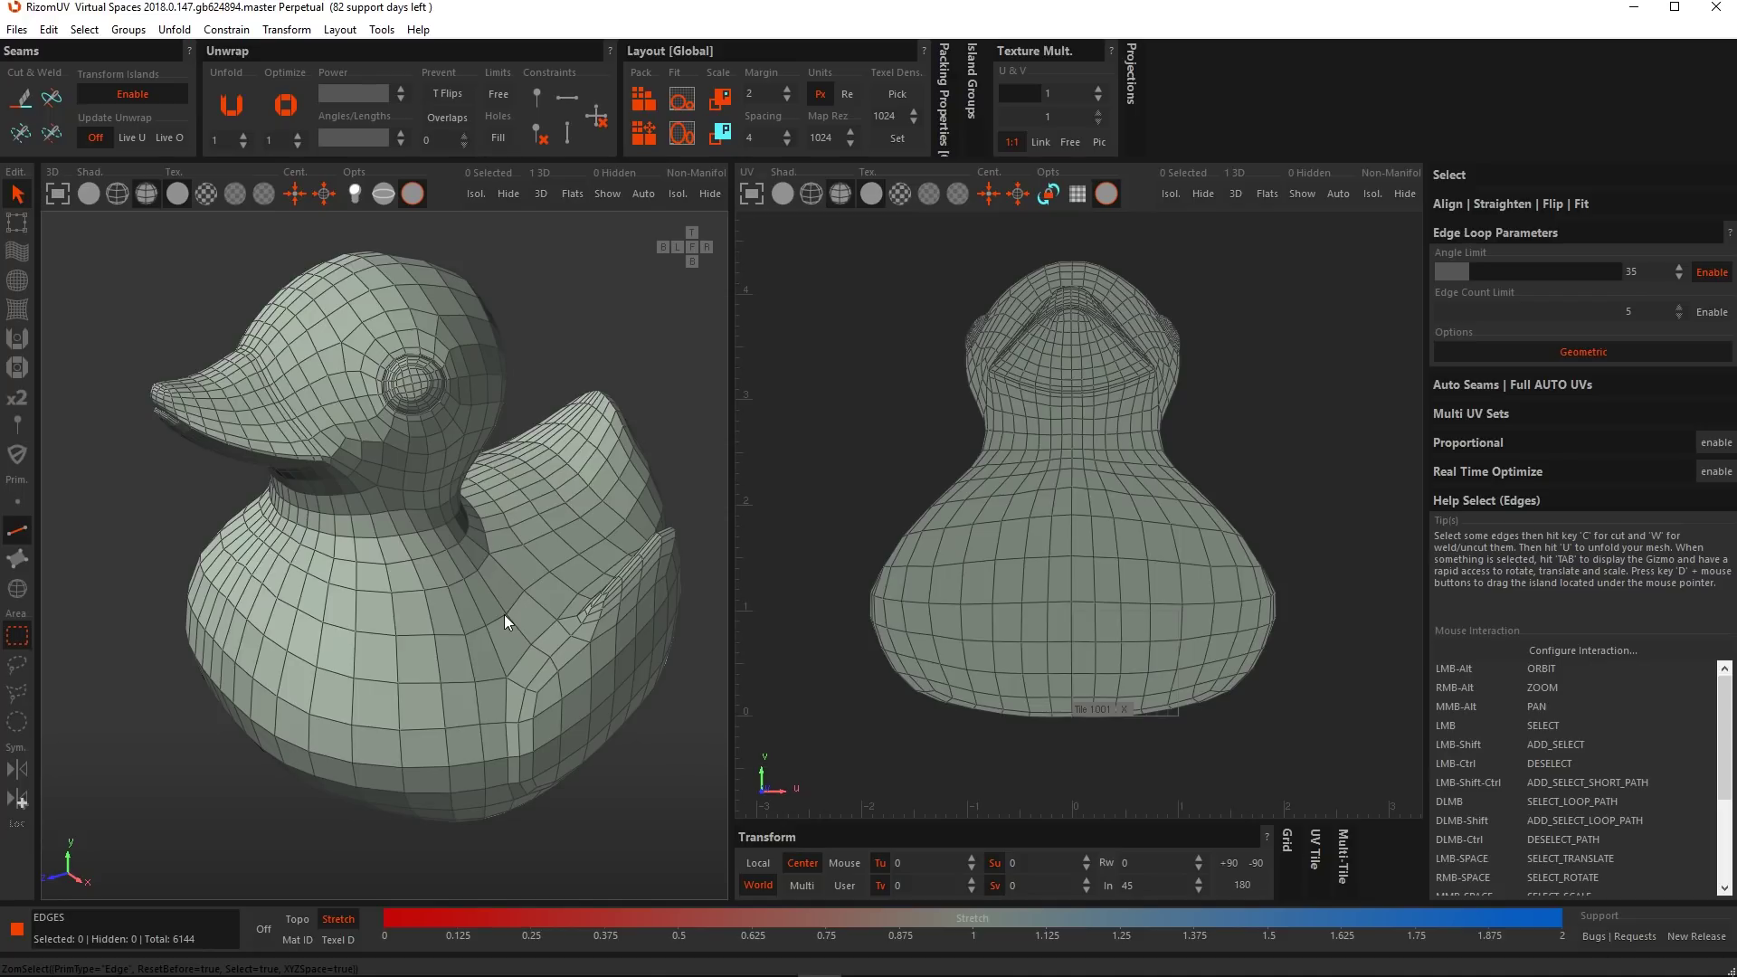
pyautogui.click(373, 632)
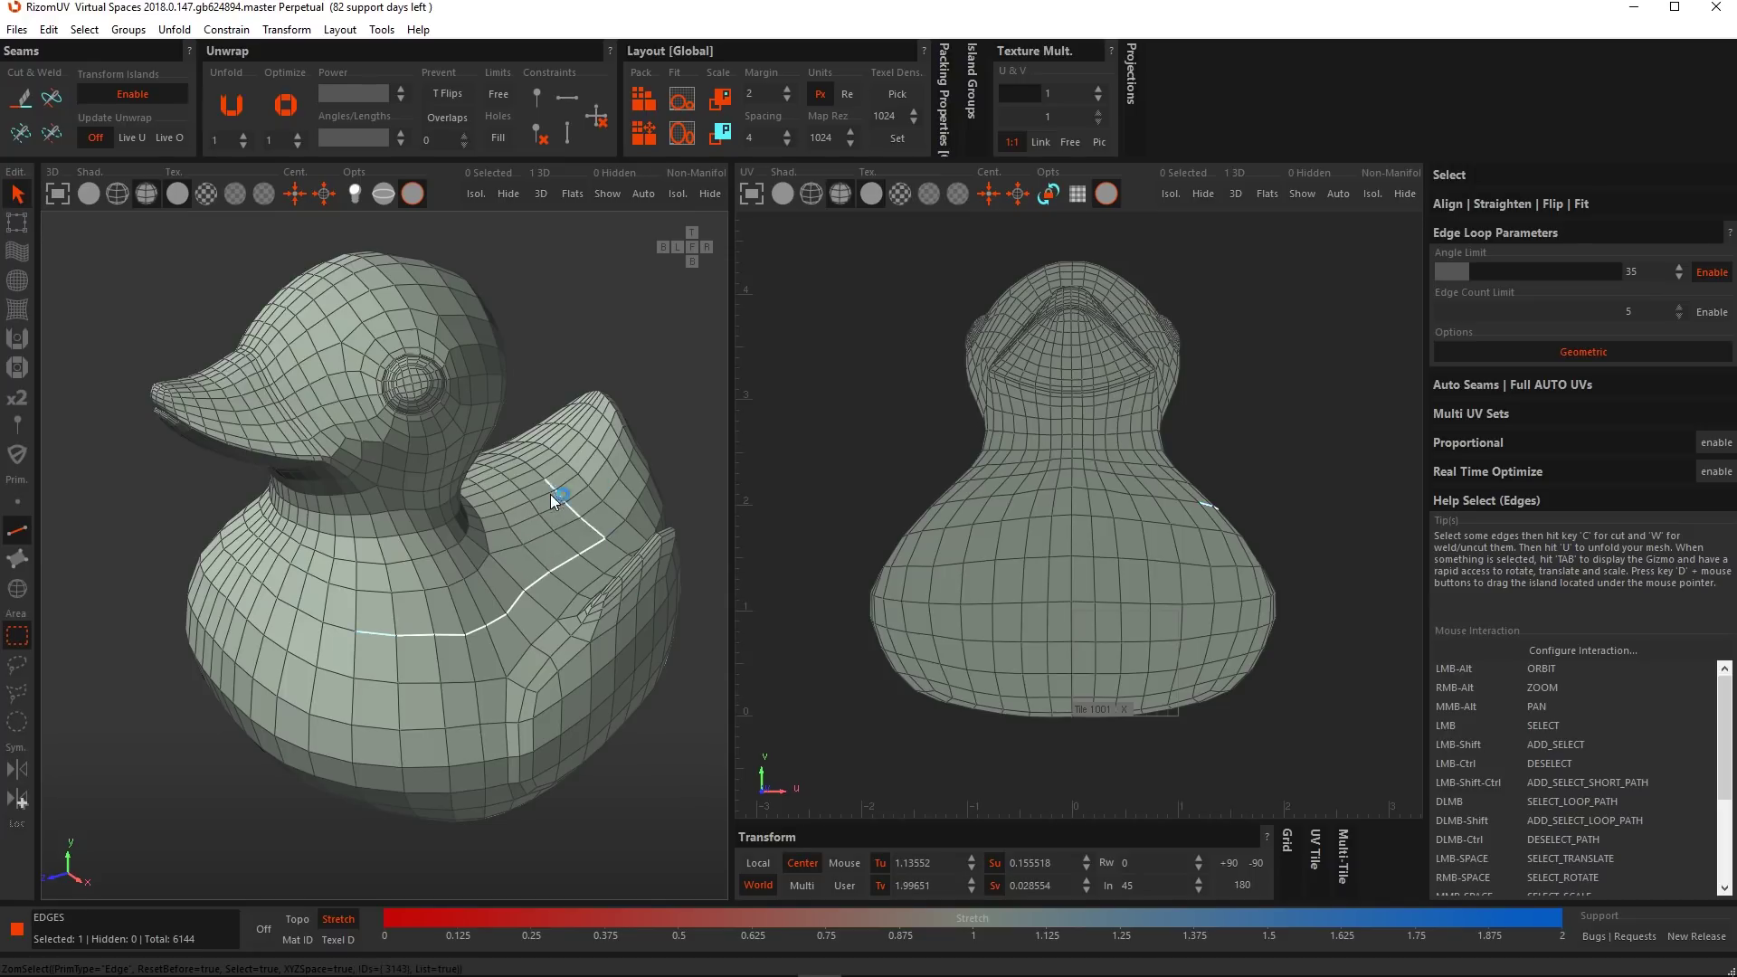
pyautogui.click(552, 345)
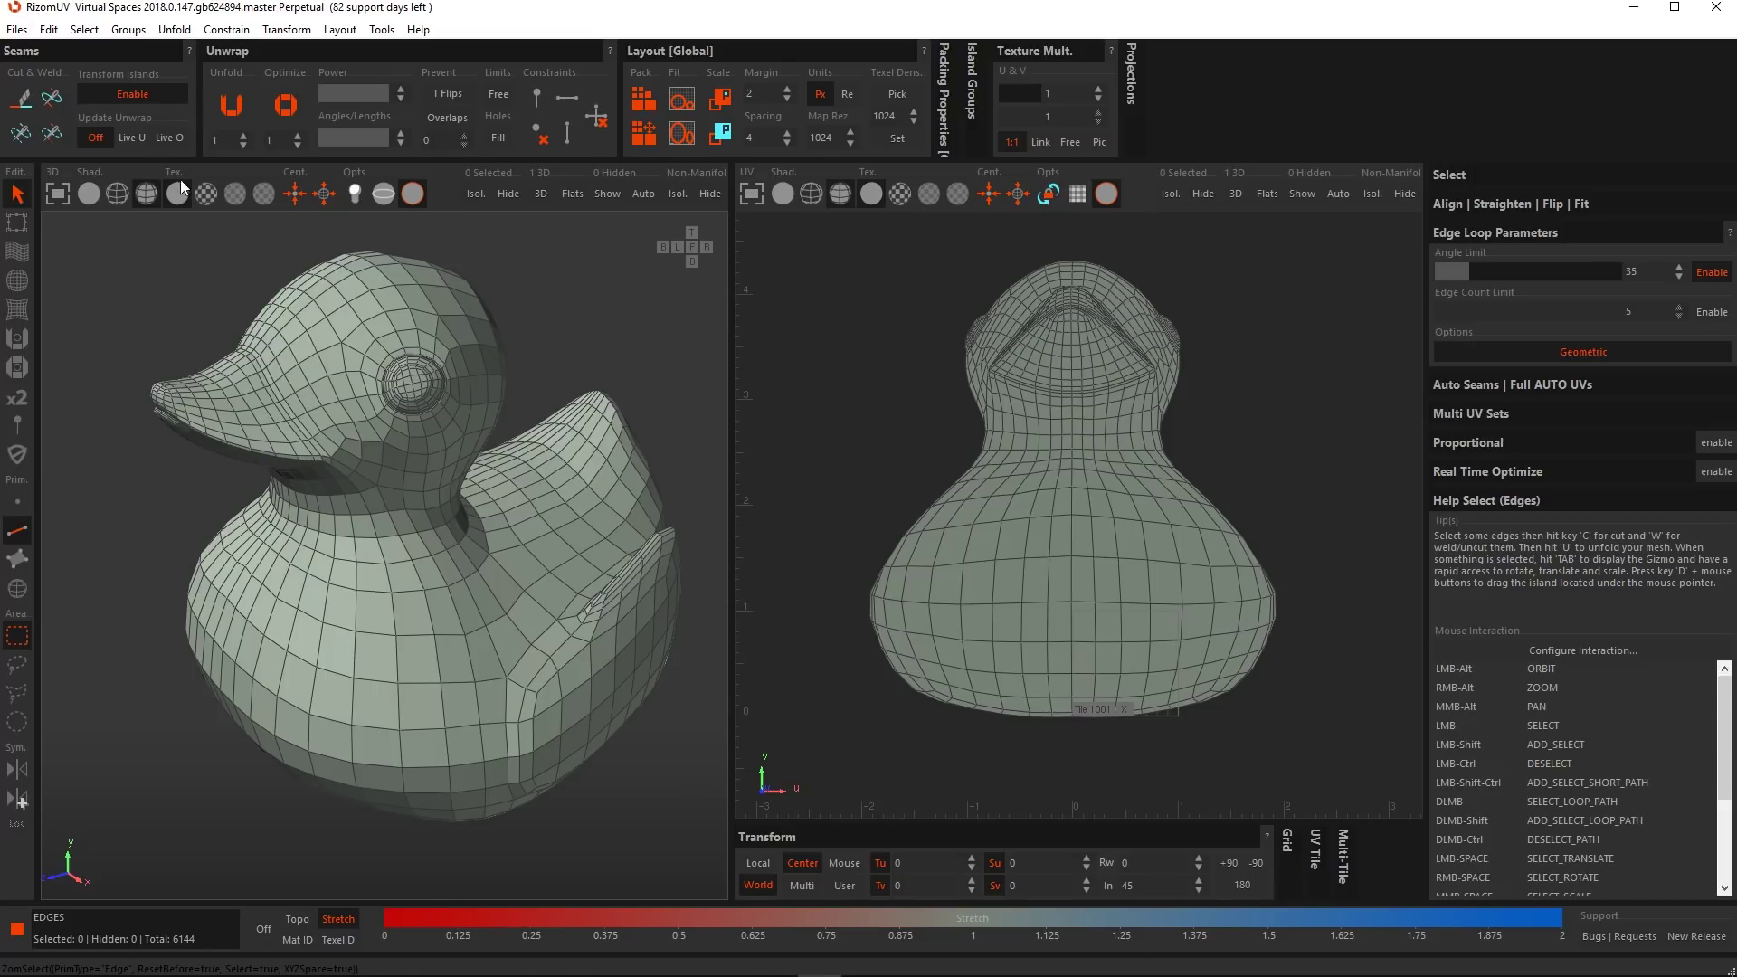
# Switch edge selection to Edge Tool Loop and select two neighbouring edge loops across the beak.
pyautogui.click(85, 31)
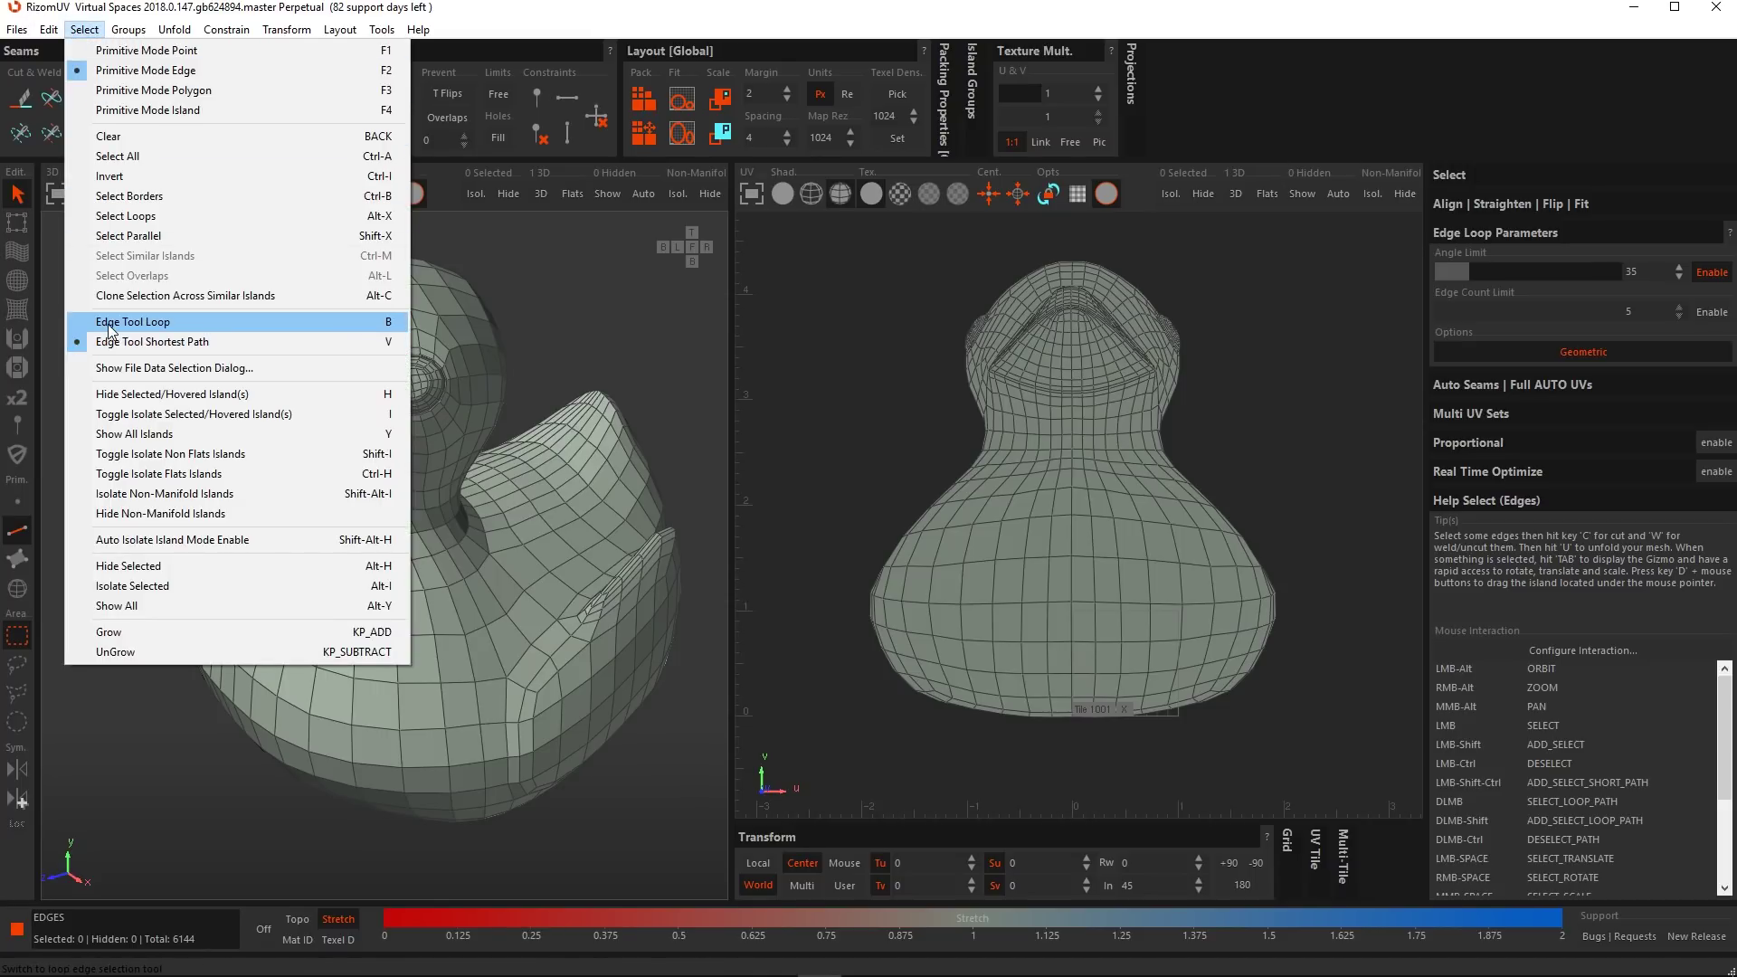
pyautogui.click(141, 324)
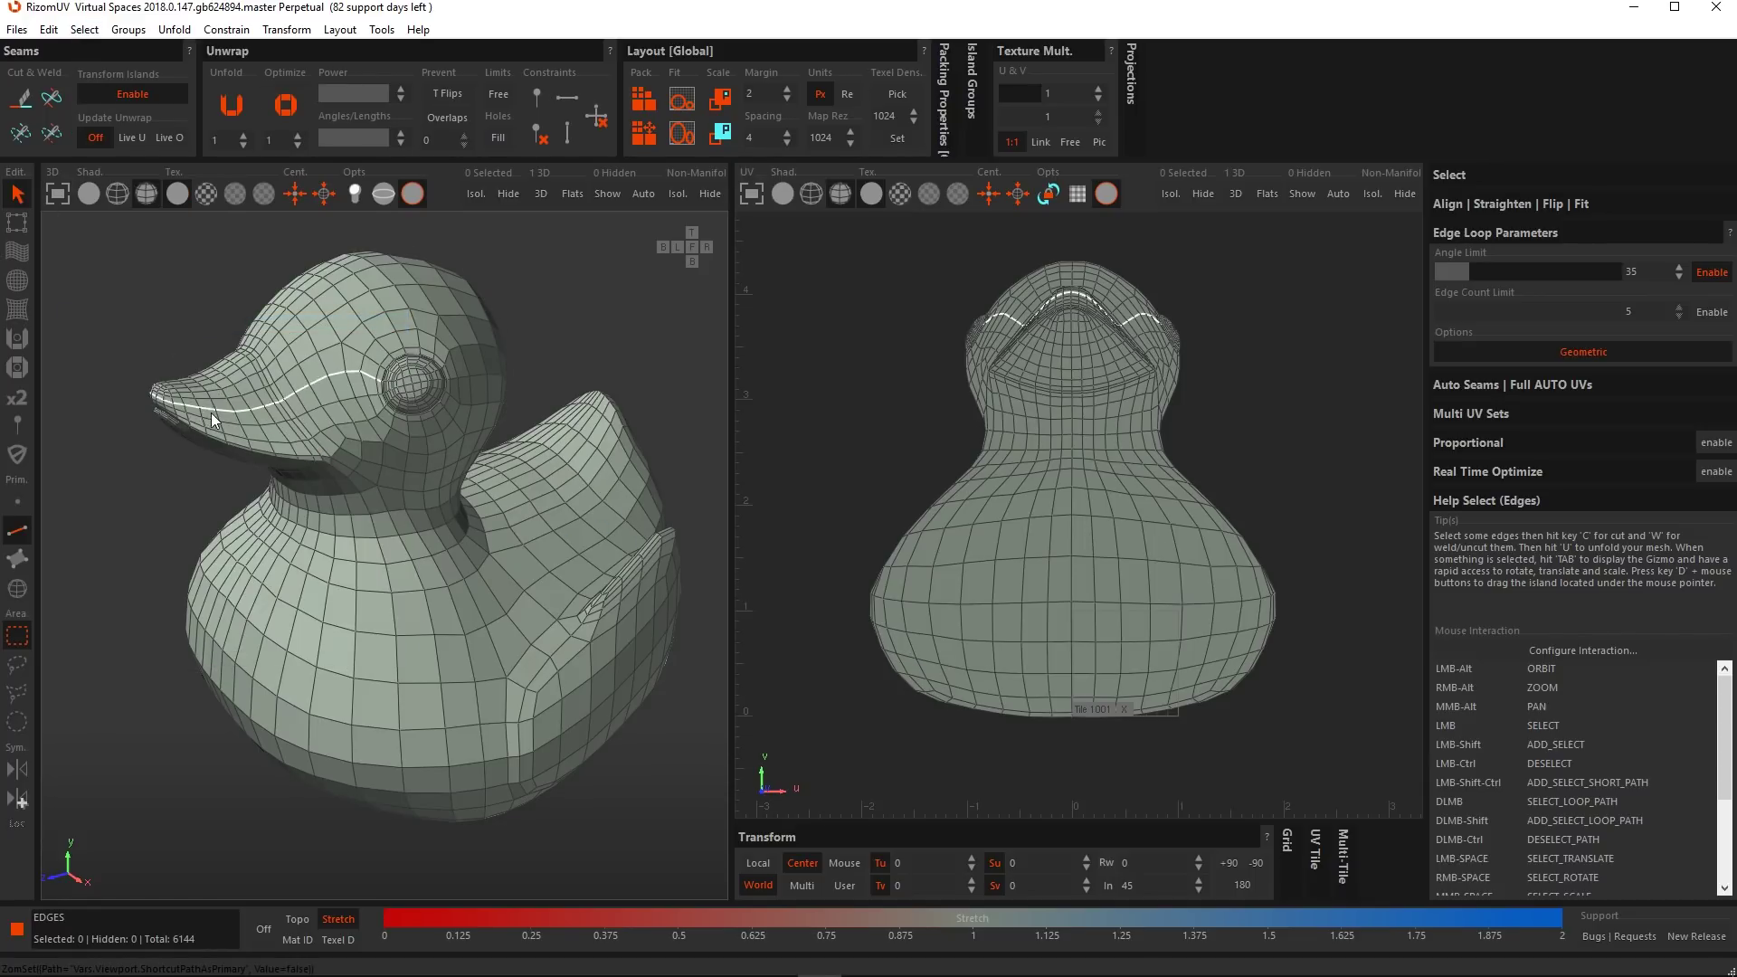
pyautogui.click(236, 415)
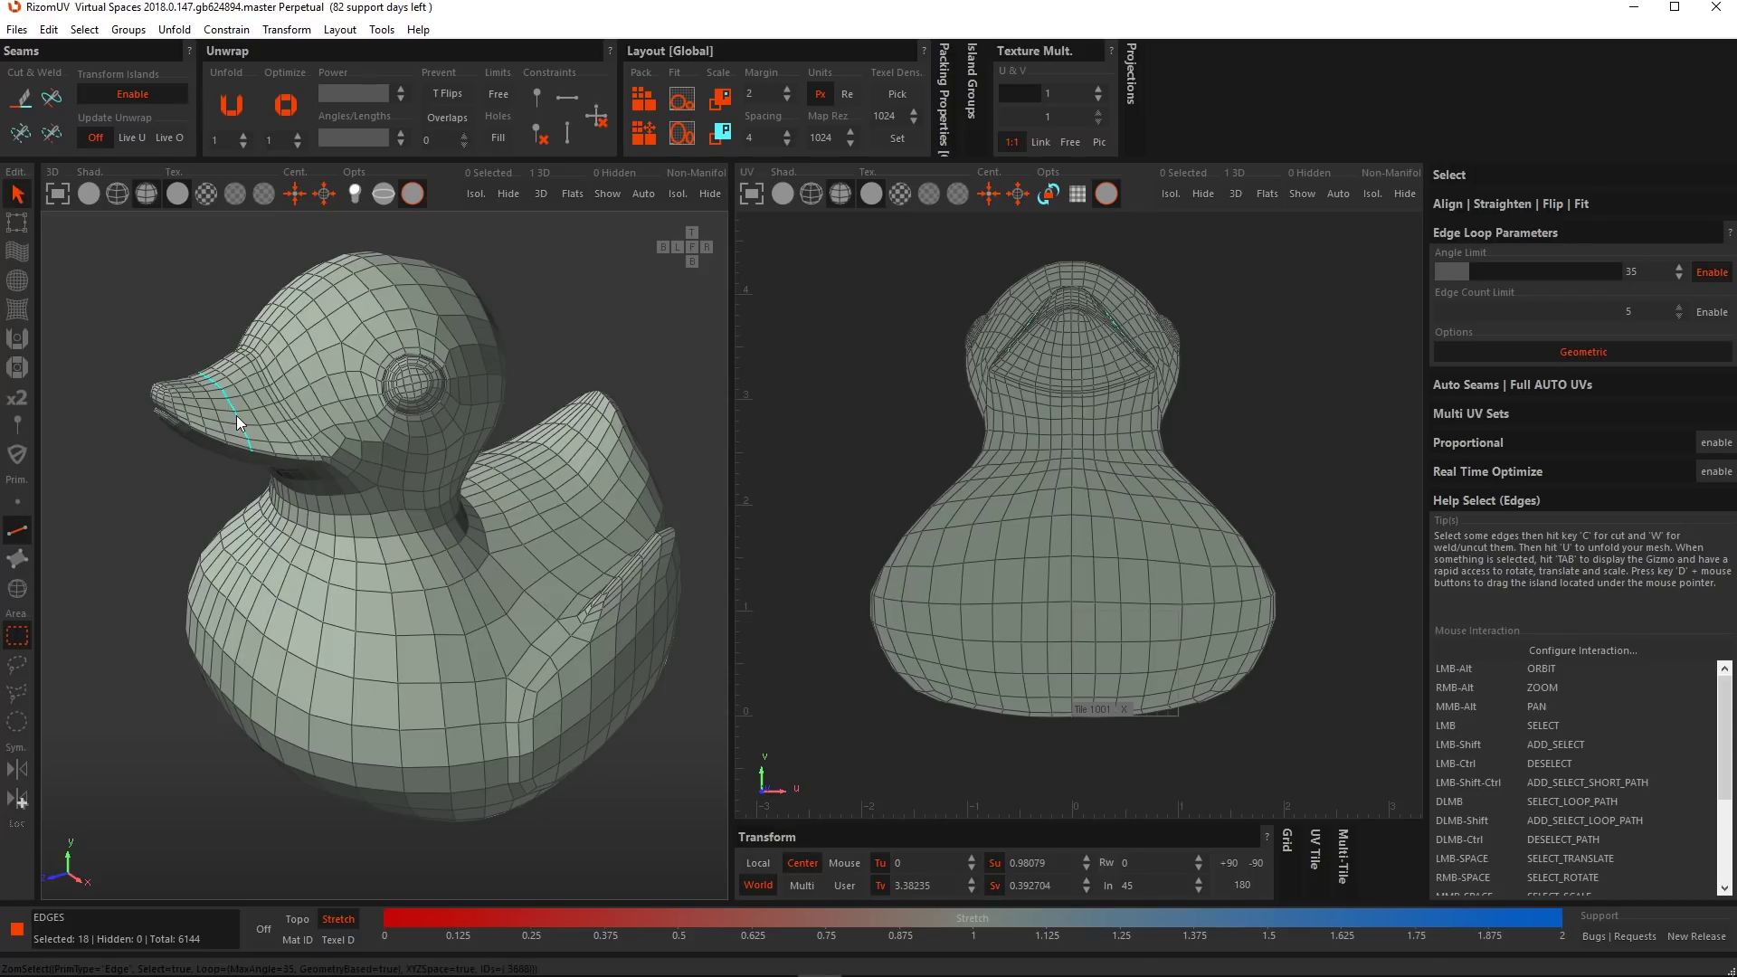
pyautogui.keyDown('shift'); pyautogui.click(214, 414); pyautogui.keyUp('shift')
pyautogui.keyDown('alt'); pyautogui.moveTo(237, 422); pyautogui.dragTo(249, 455); pyautogui.keyUp('alt')
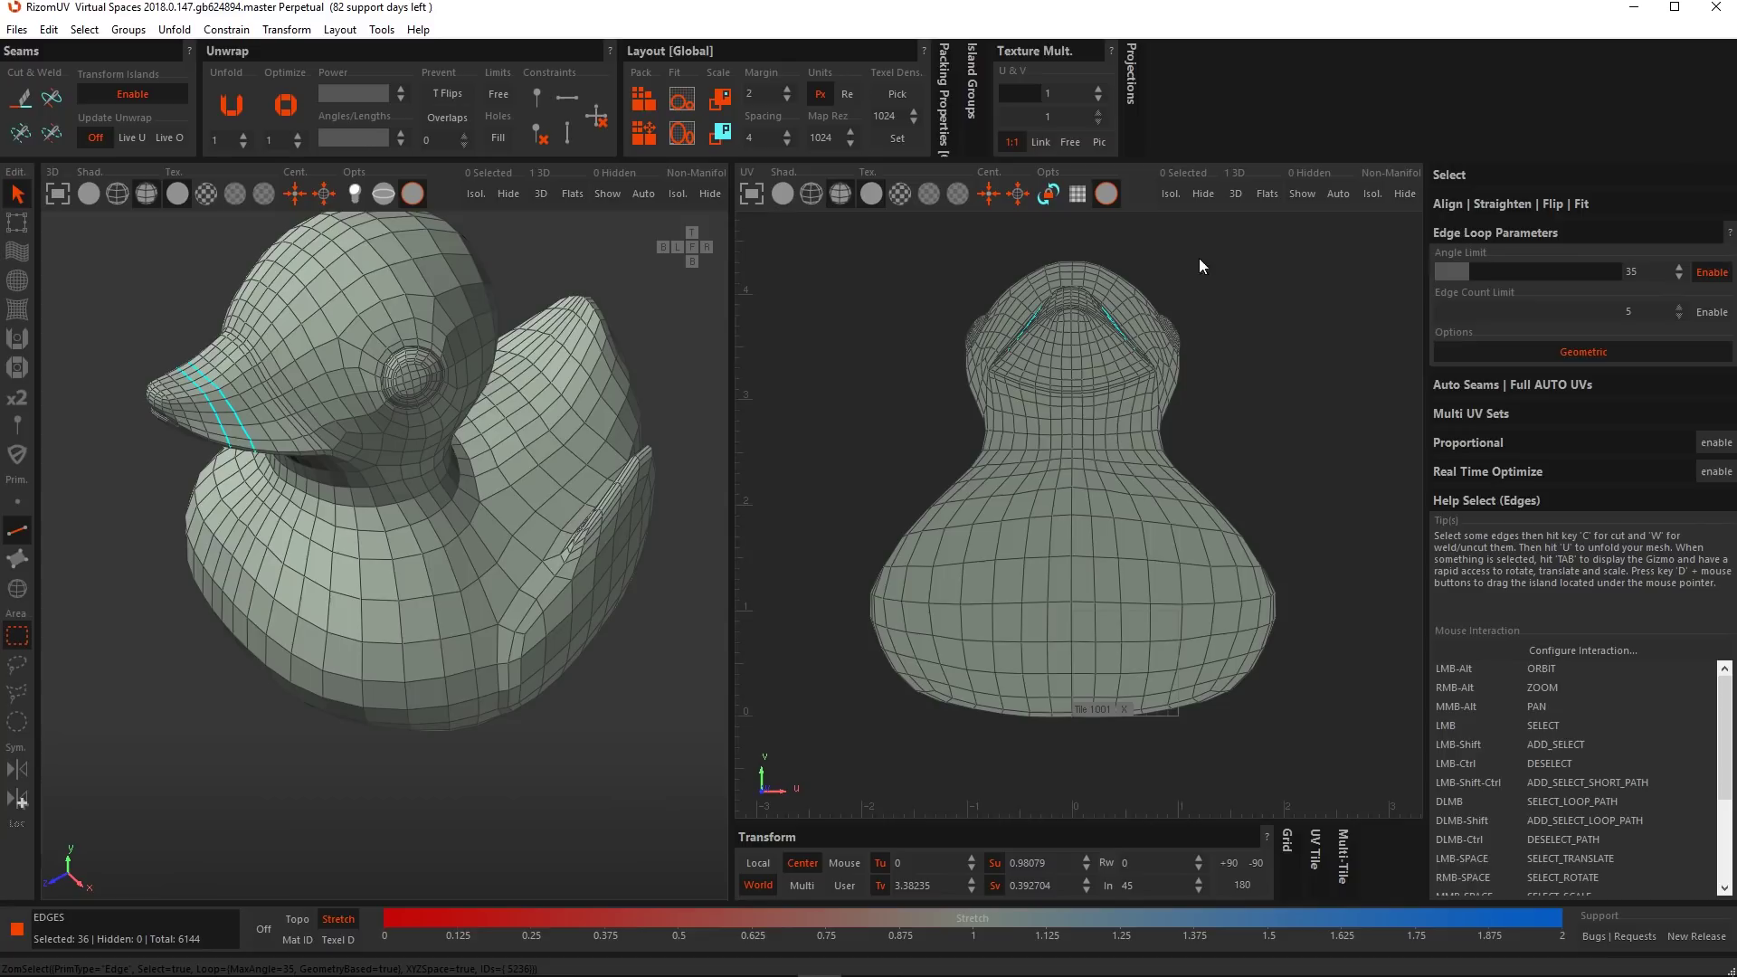
# Disable the edge loop angle limit and add unrestricted loops along the beak, down the neck and body, and over the head.
pyautogui.click(1711, 272)
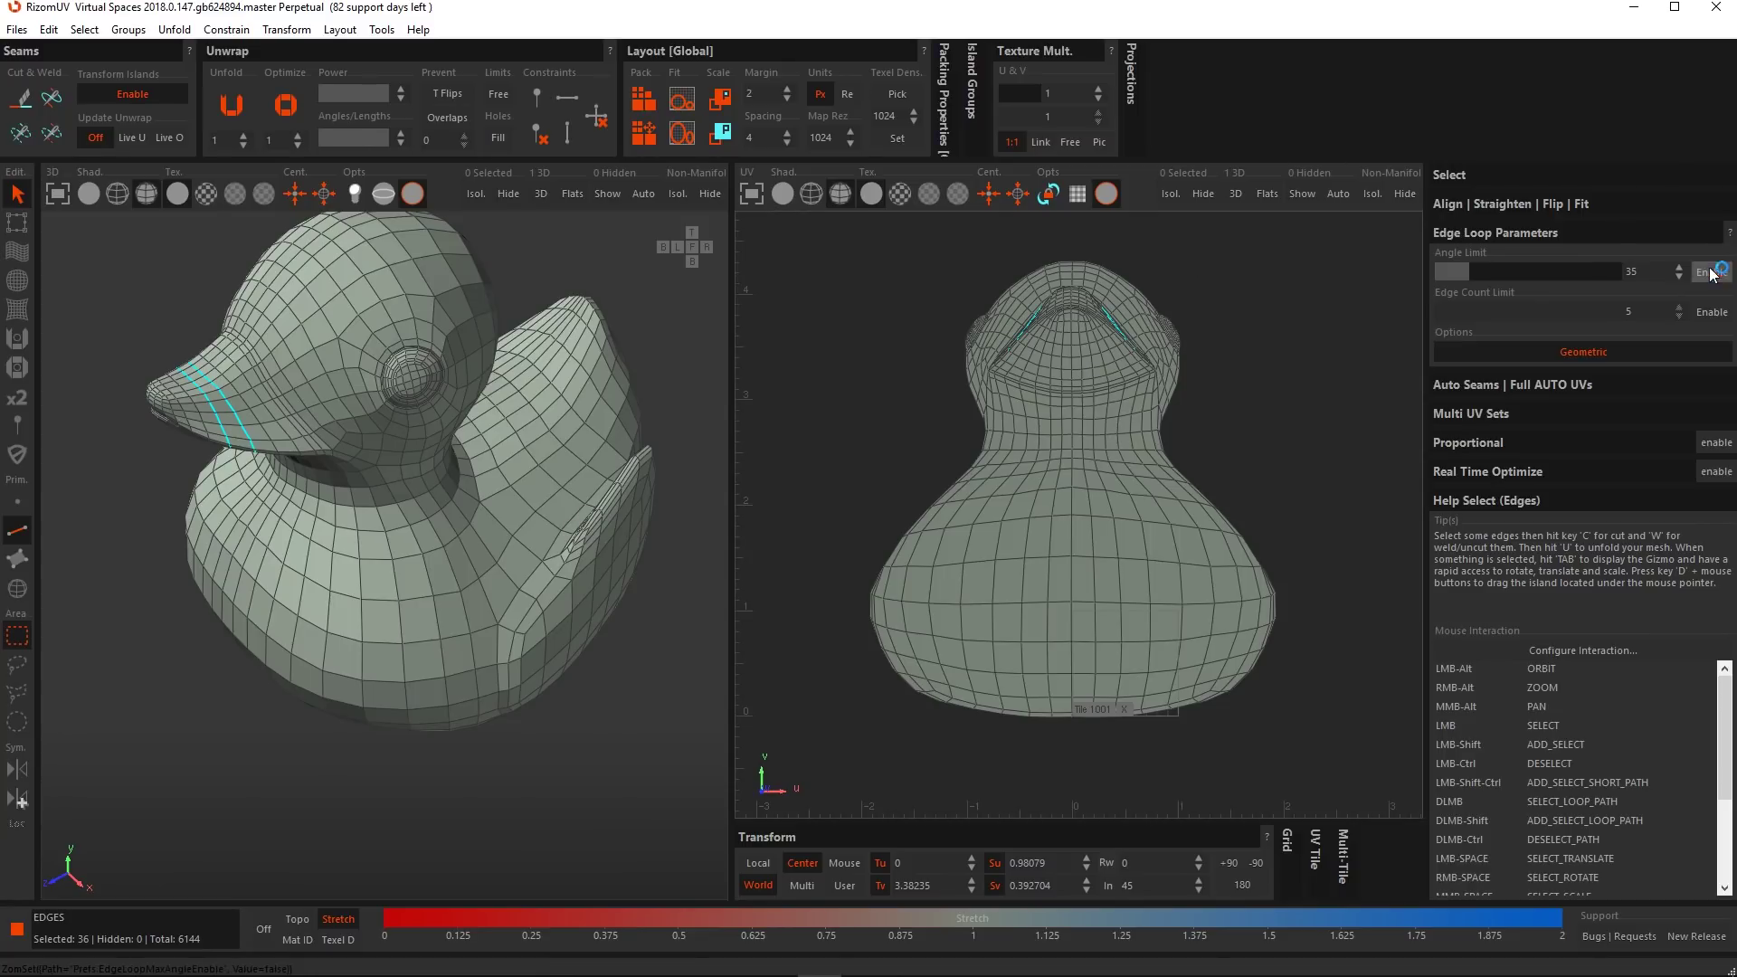
pyautogui.doubleClick(240, 420)
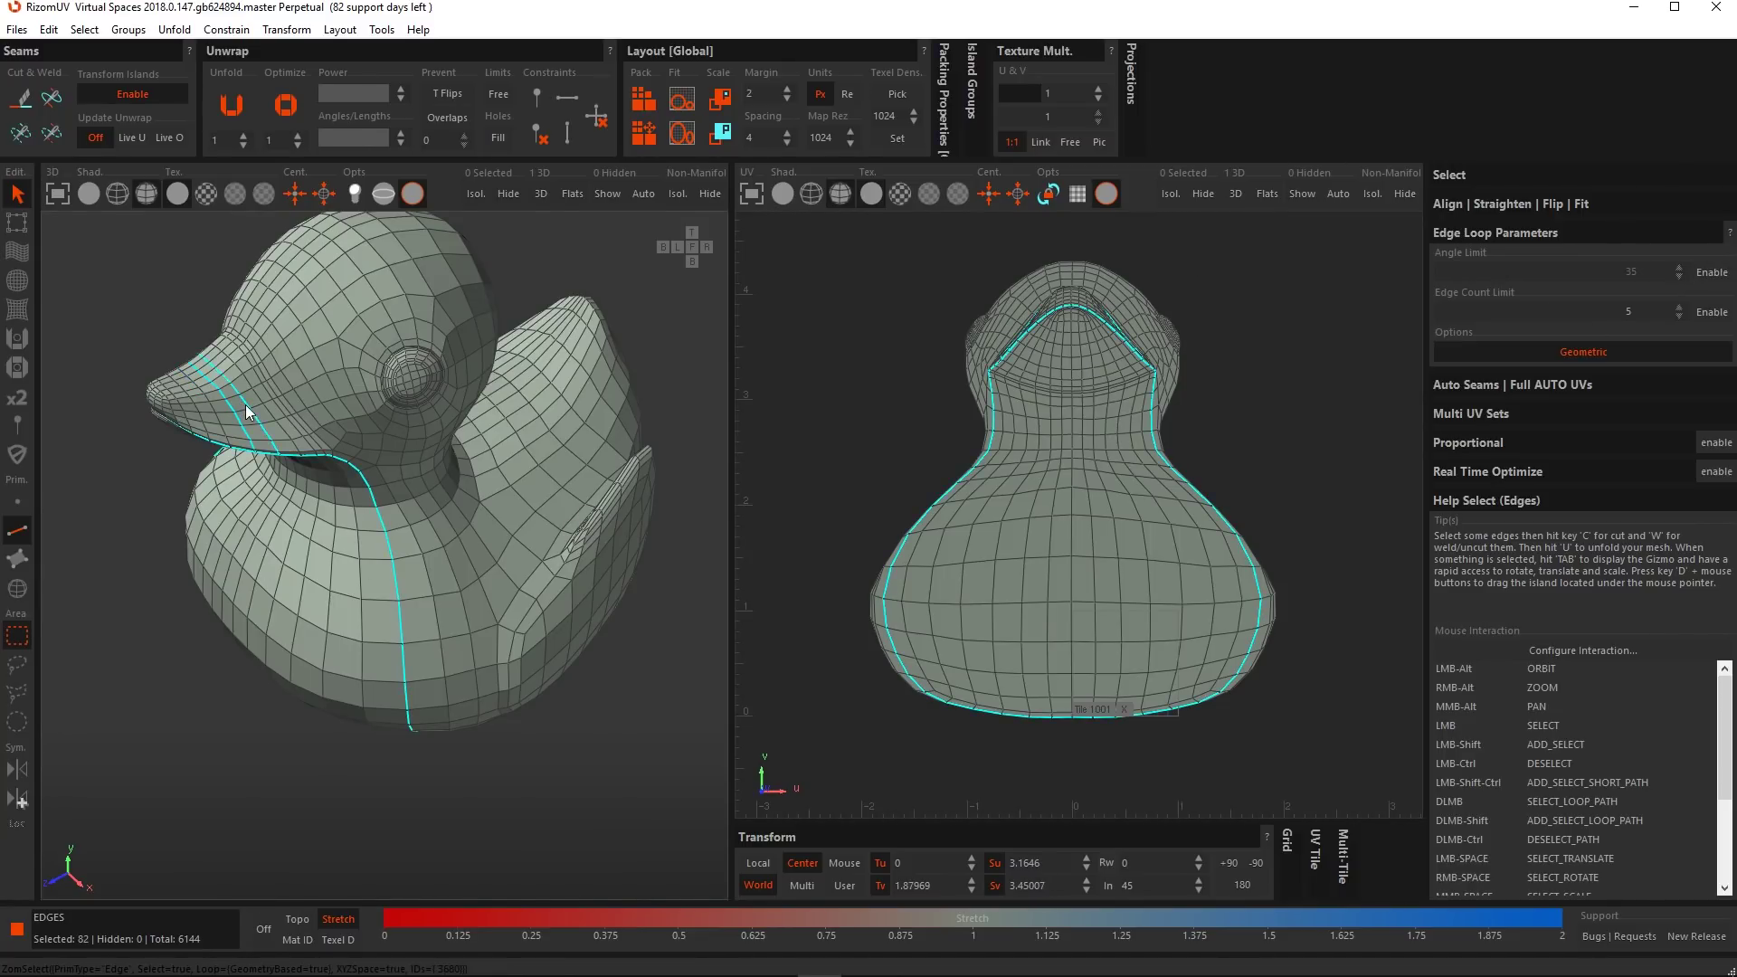
pyautogui.keyDown('shift'); pyautogui.doubleClick(246, 404); pyautogui.keyUp('shift')
pyautogui.keyDown('shift'); pyautogui.doubleClick(195, 399); pyautogui.keyUp('shift')
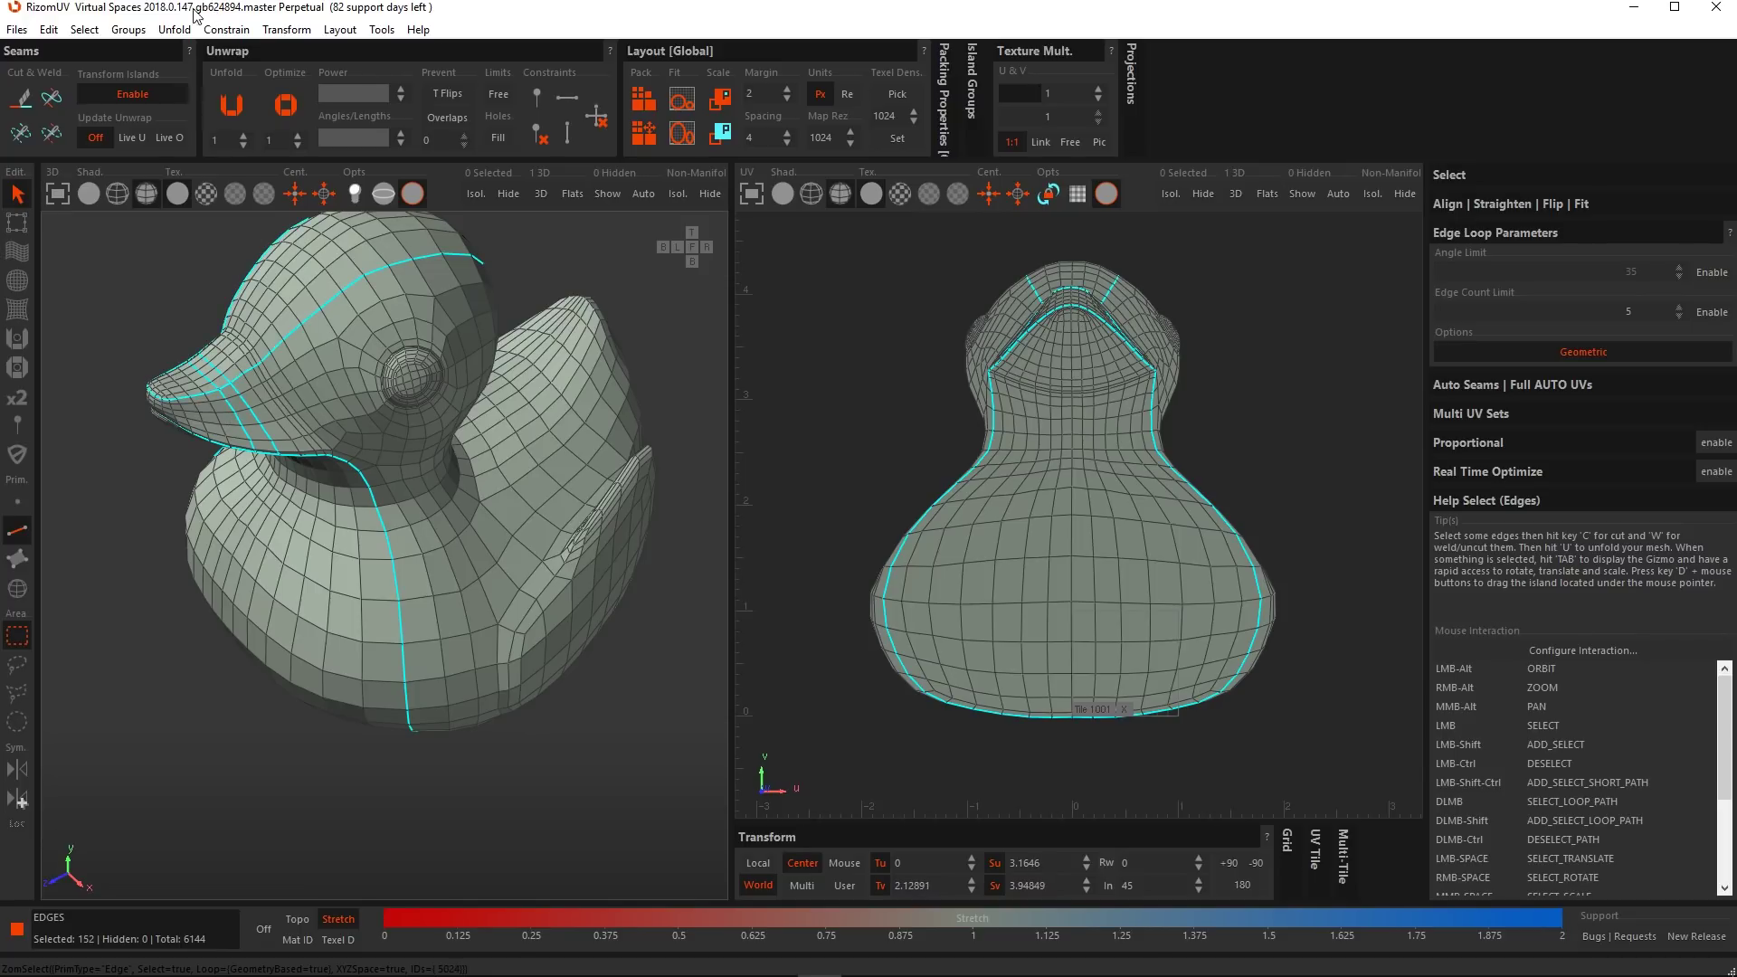
# Switch edge selection back to Edge Tool Shortest Path and clear the selected loops.
pyautogui.click(84, 29)
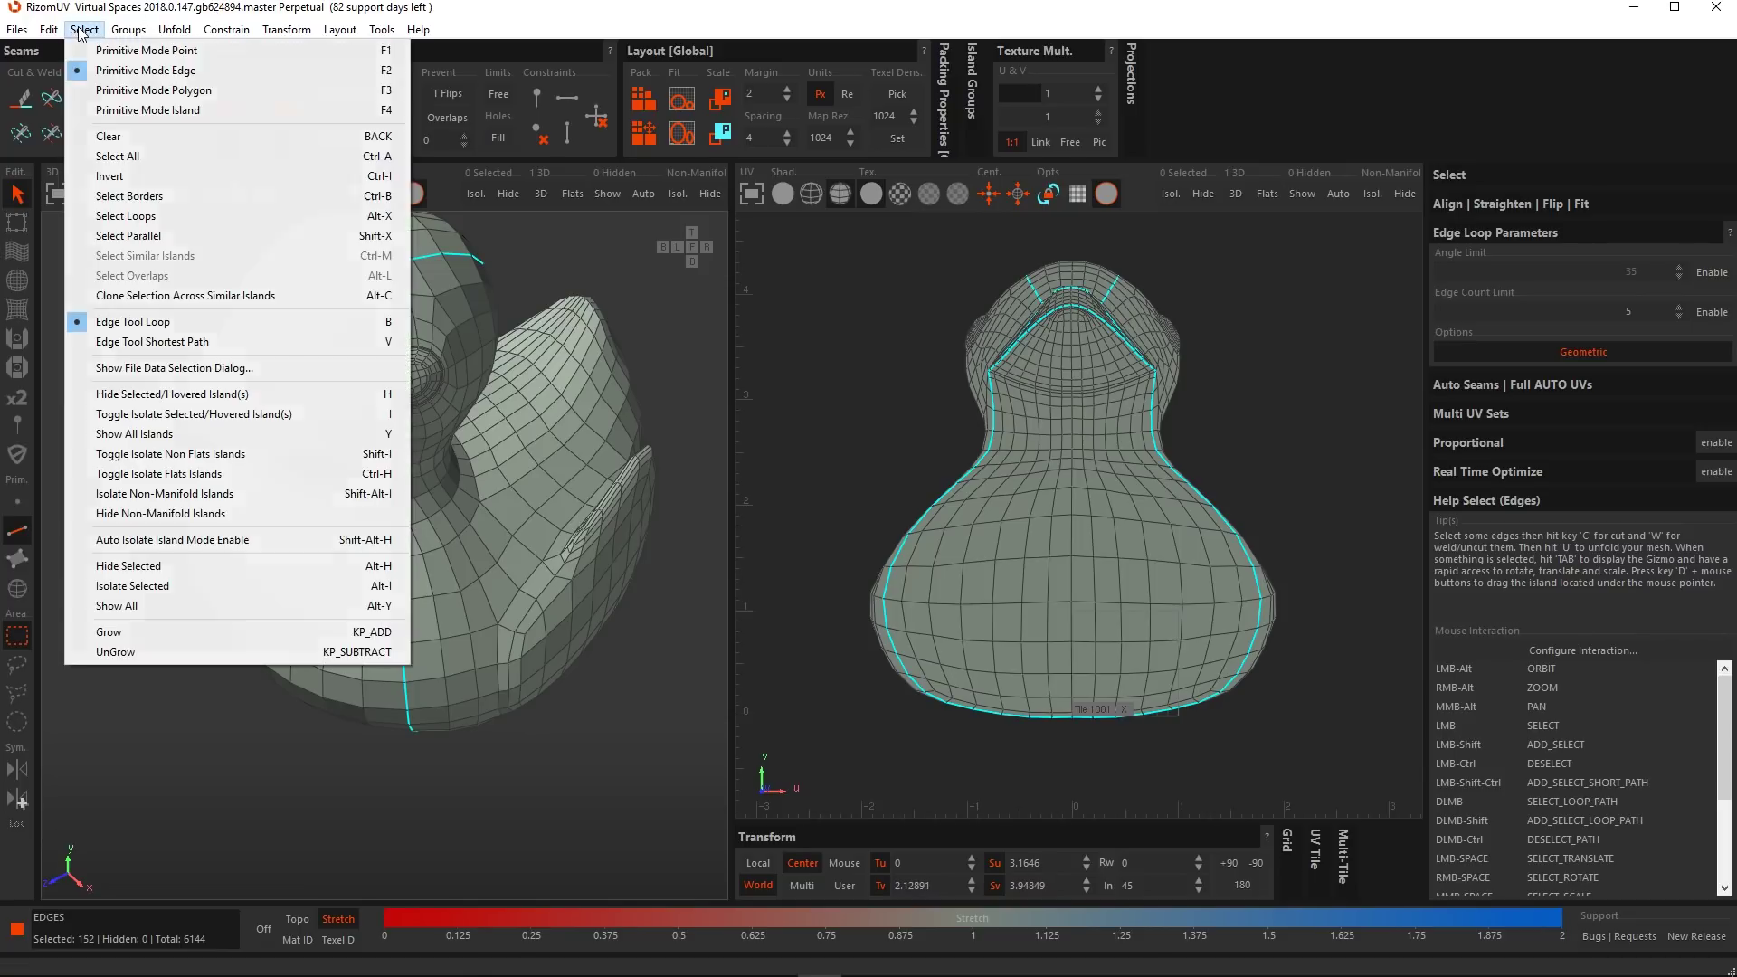
pyautogui.click(157, 341)
pyautogui.click(539, 284)
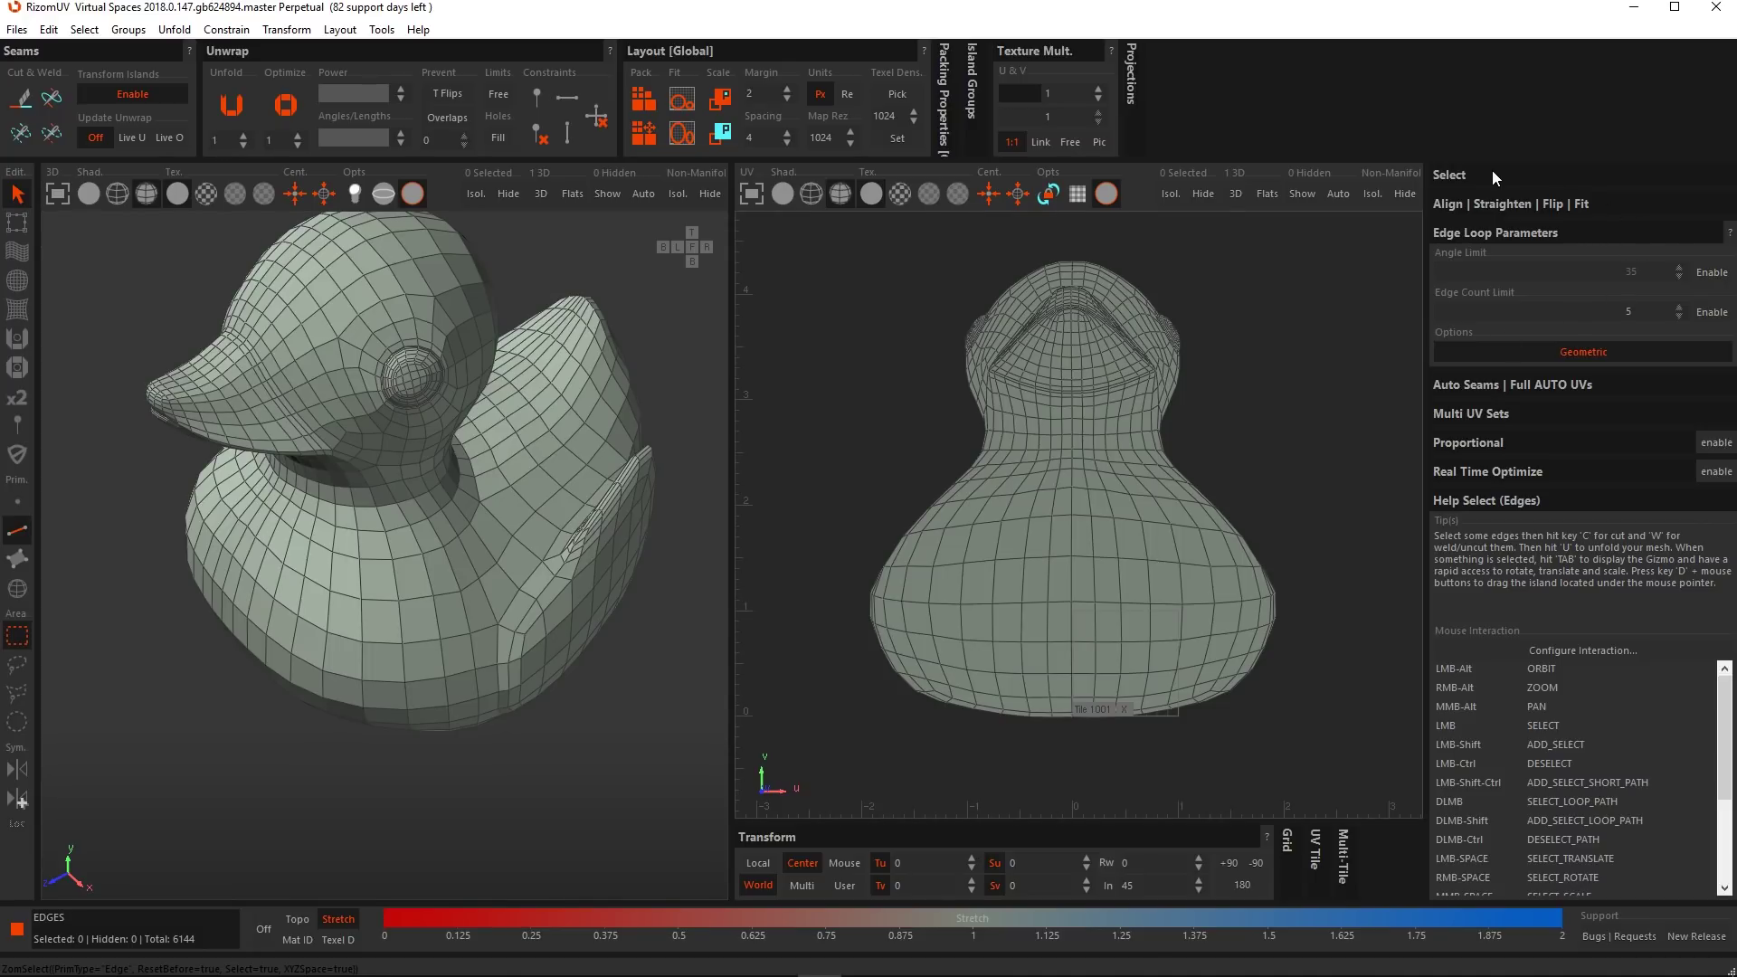
# Show the Select tools instead of Edge Loop Parameters, and practise selecting and clearing loops through the eye and along the chest.
pyautogui.click(1471, 232)
pyautogui.click(1462, 174)
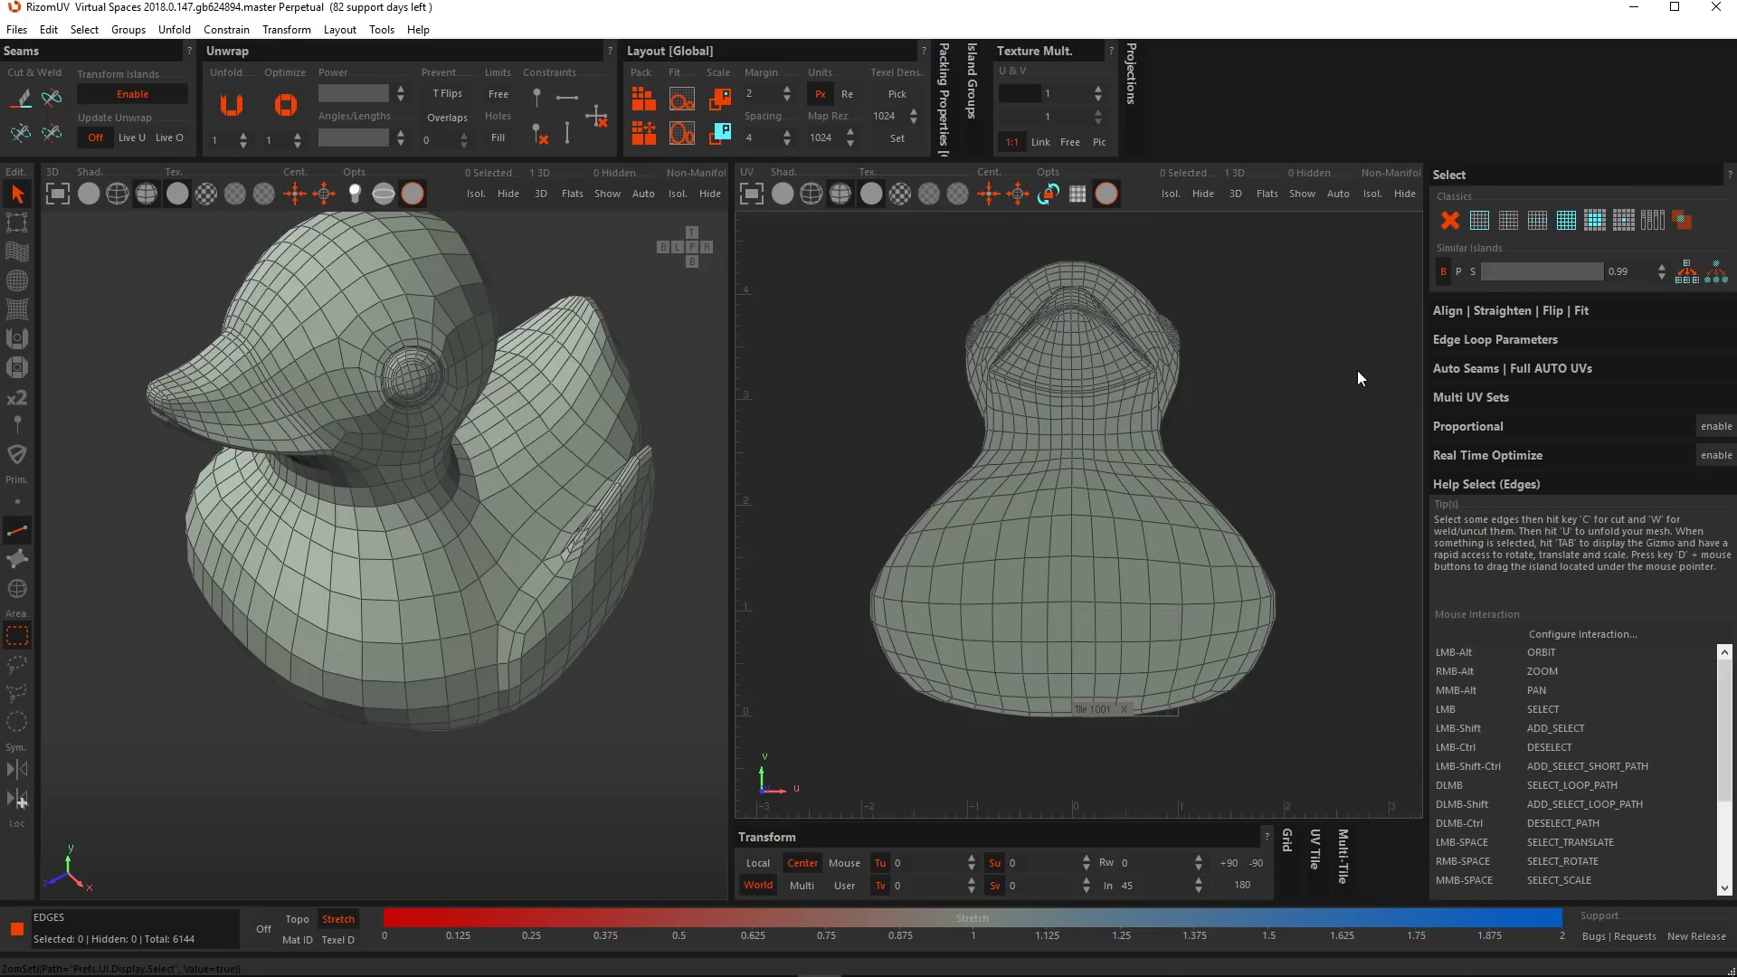
pyautogui.doubleClick(430, 510)
pyautogui.click(431, 510)
pyautogui.doubleClick(405, 300)
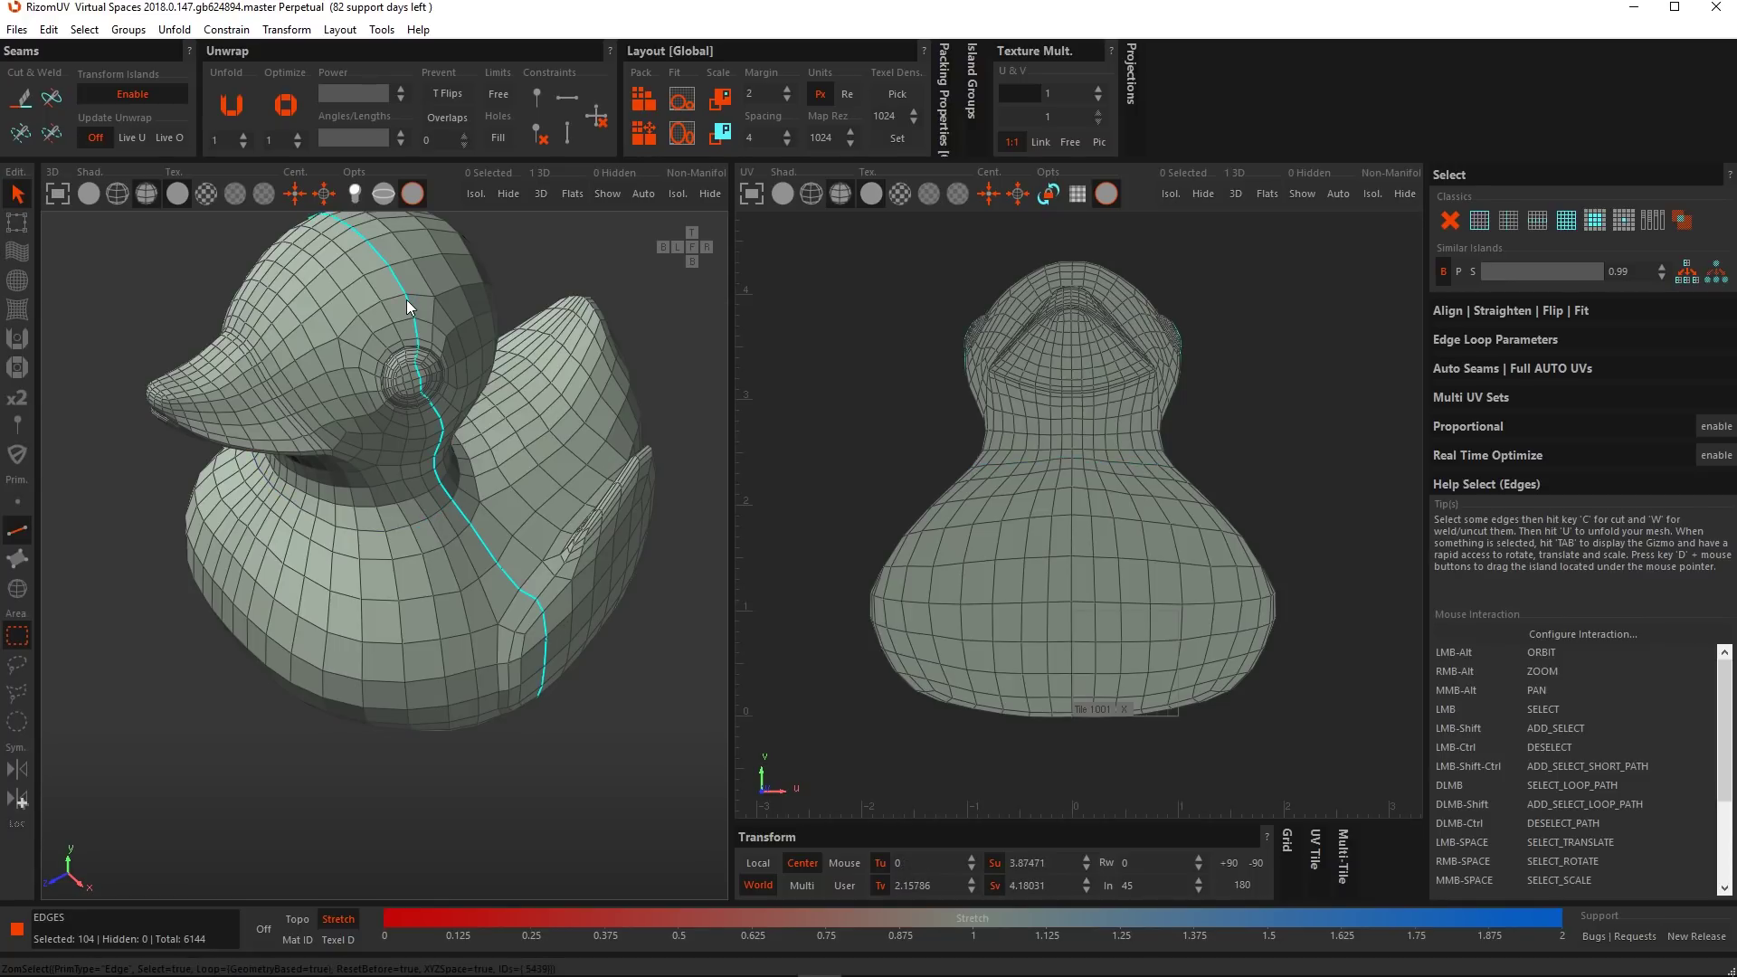
pyautogui.click(1451, 224)
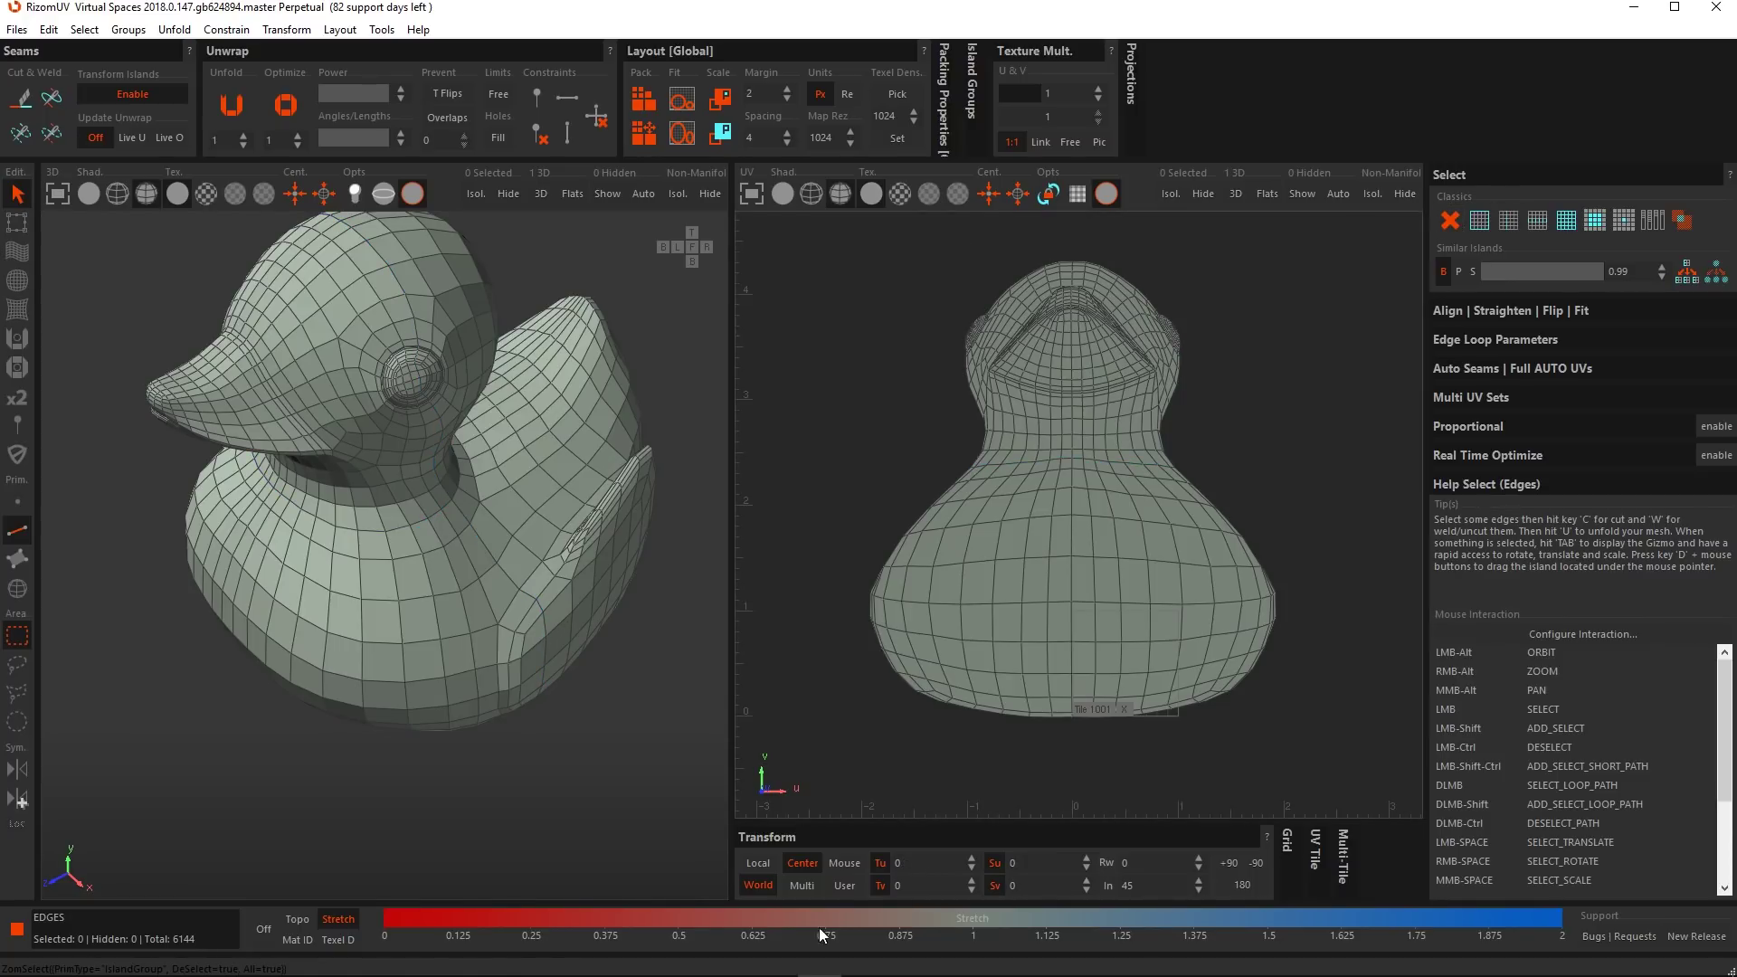
pyautogui.doubleClick(399, 590)
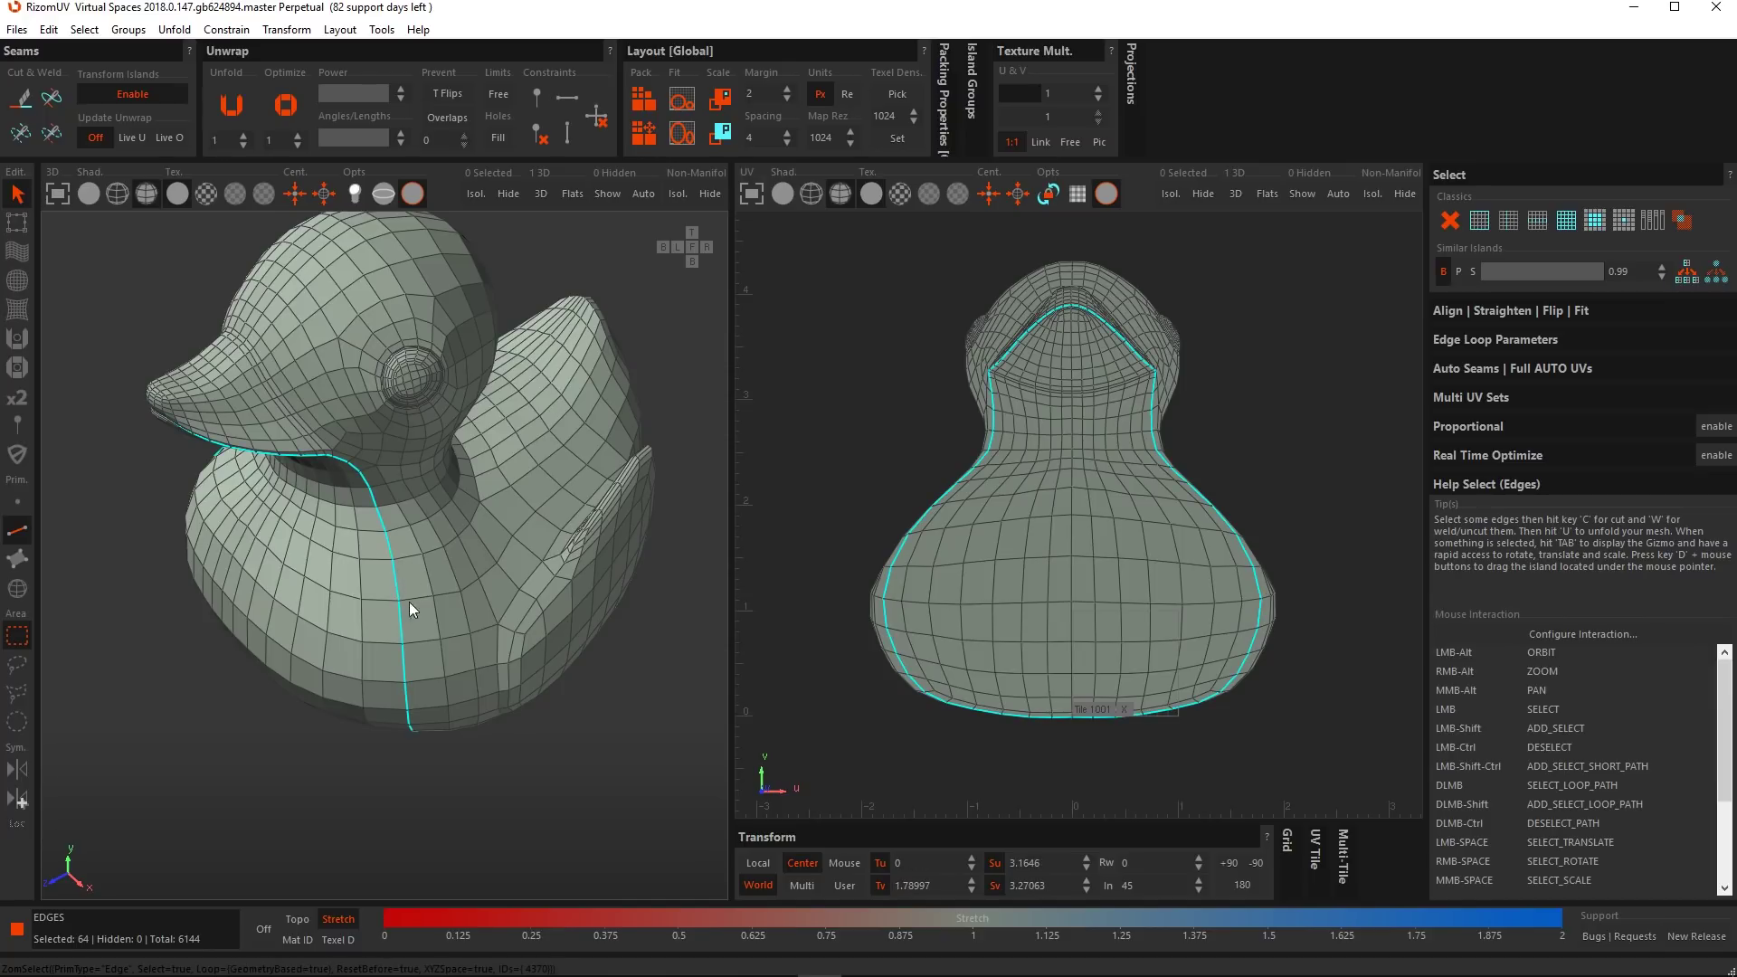
pyautogui.click(620, 738)
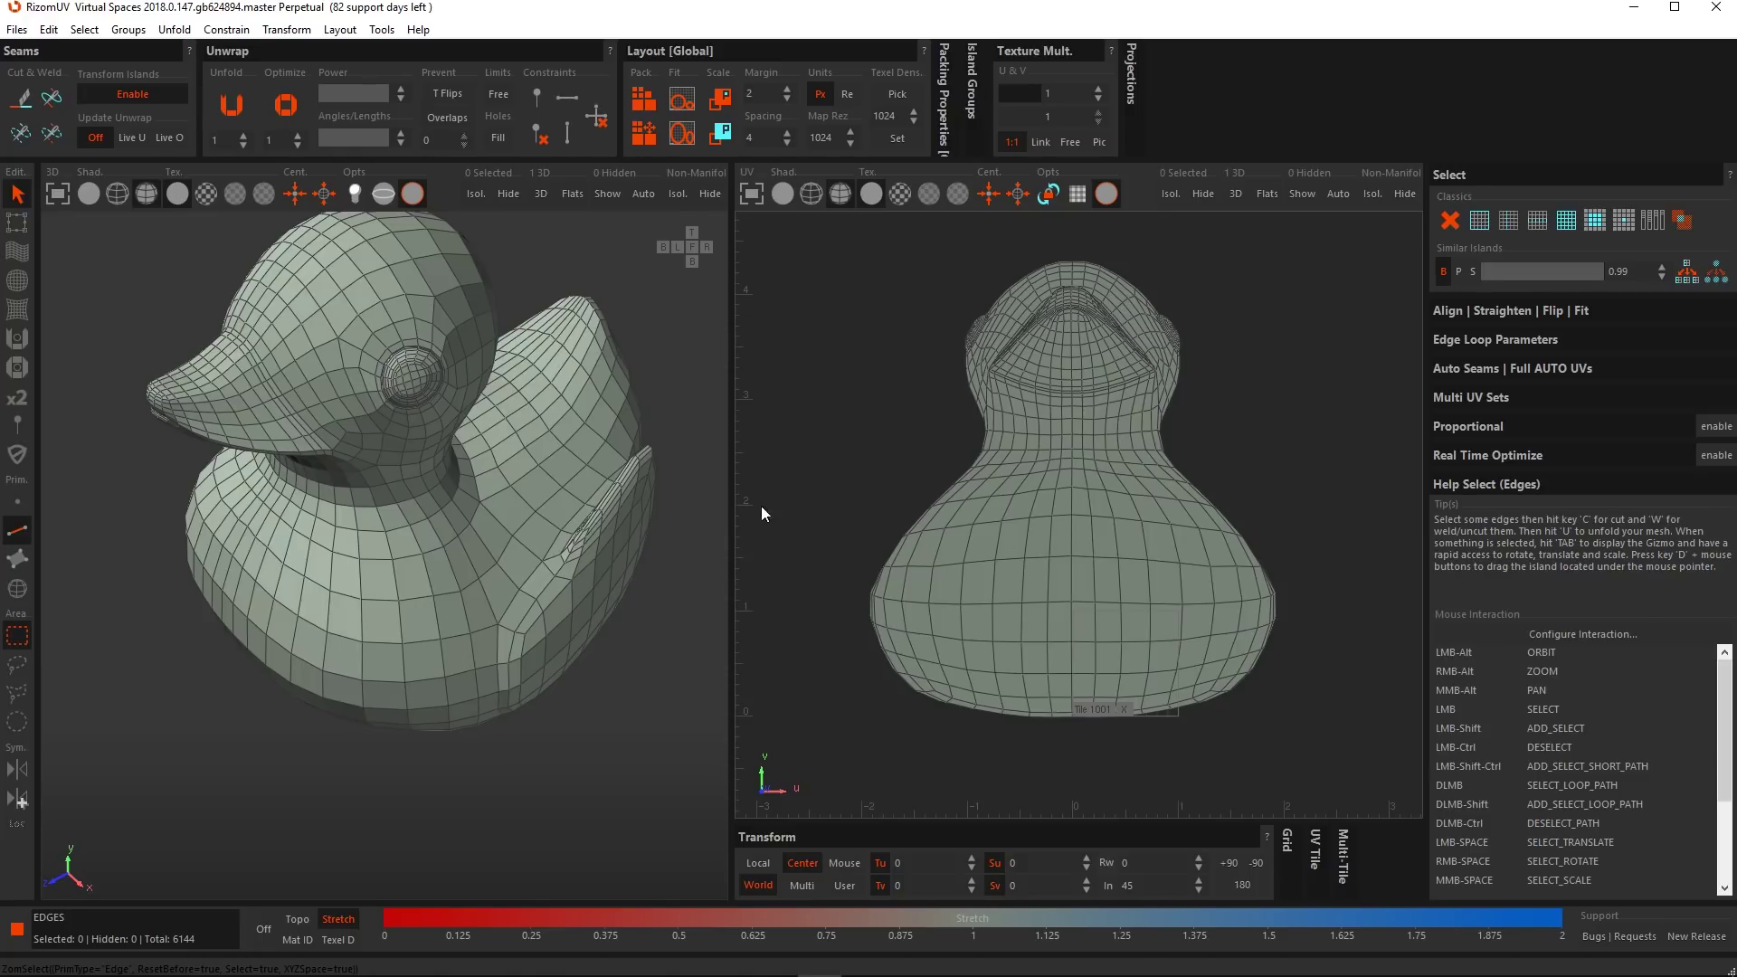
# Select four vertical edges side by side across the chest, extend them into full loops with Select Loops, and clear the selection.
pyautogui.moveTo(401, 665)
pyautogui.keyDown('alt'); pyautogui.mouseDown()
pyautogui.moveTo(395, 506)
pyautogui.moveTo(384, 642)
pyautogui.mouseUp(); pyautogui.keyUp('alt')
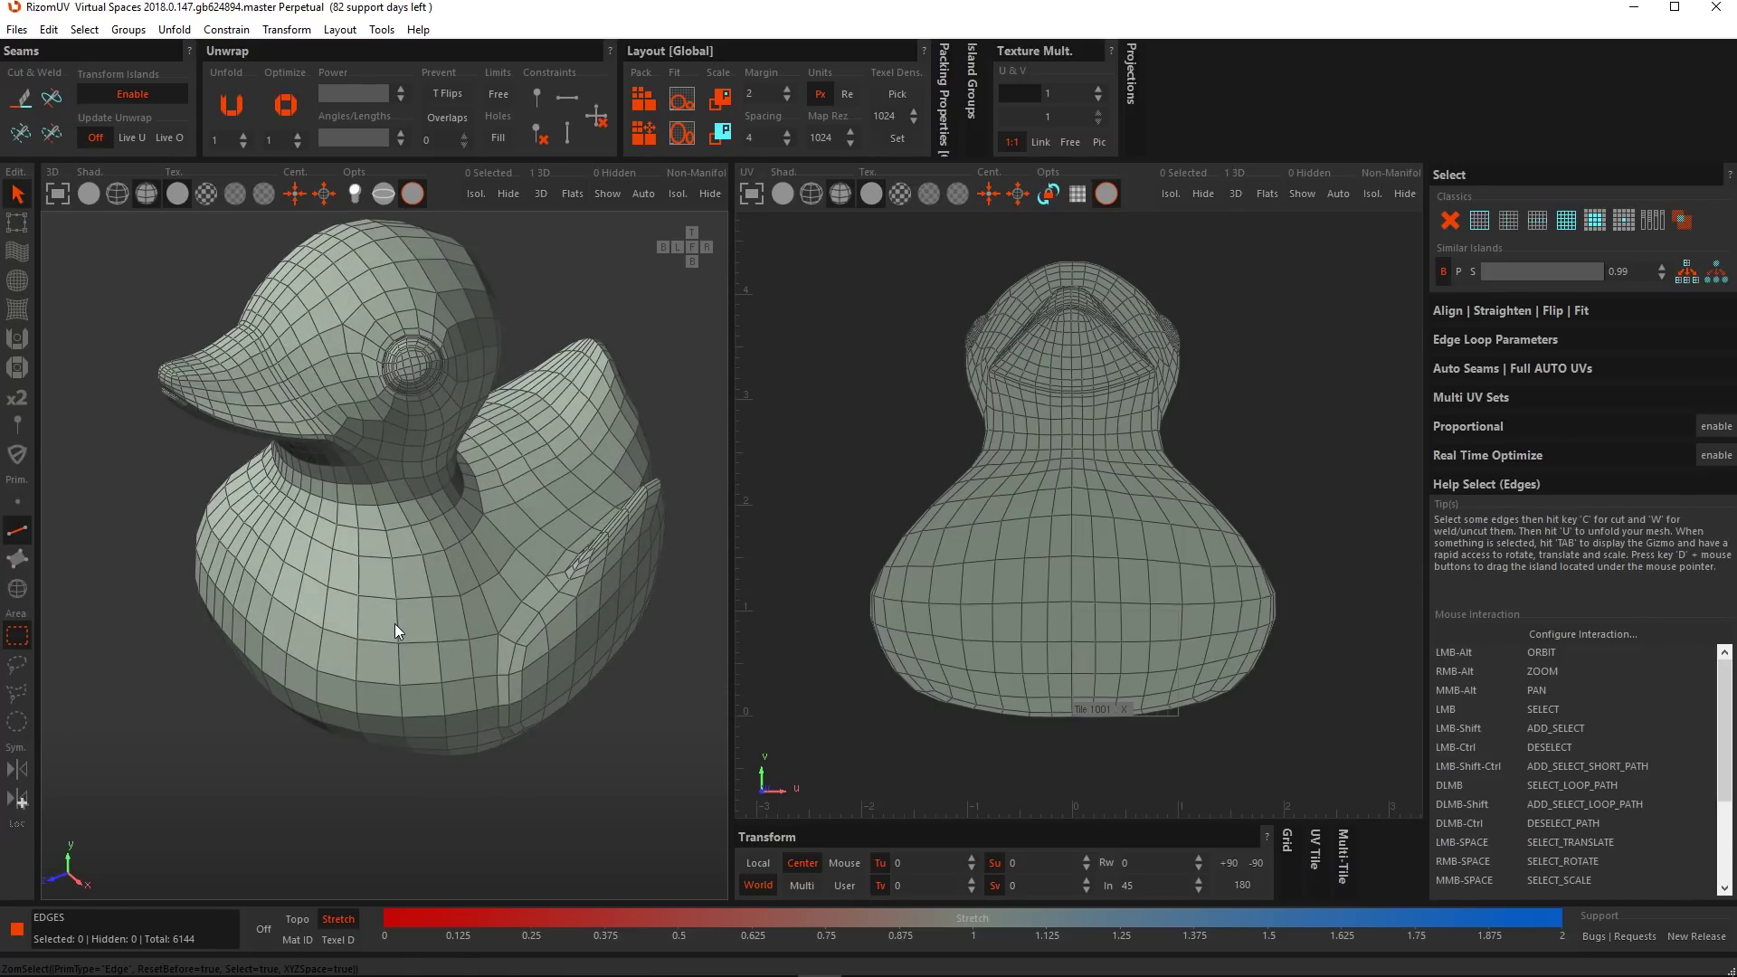
pyautogui.click(396, 615)
pyautogui.keyDown('shift'); pyautogui.click(282, 579); pyautogui.keyUp('shift')
pyautogui.keyDown('shift'); pyautogui.click(464, 619); pyautogui.keyUp('shift')
pyautogui.keyDown('shift'); pyautogui.click(323, 615); pyautogui.keyUp('shift')
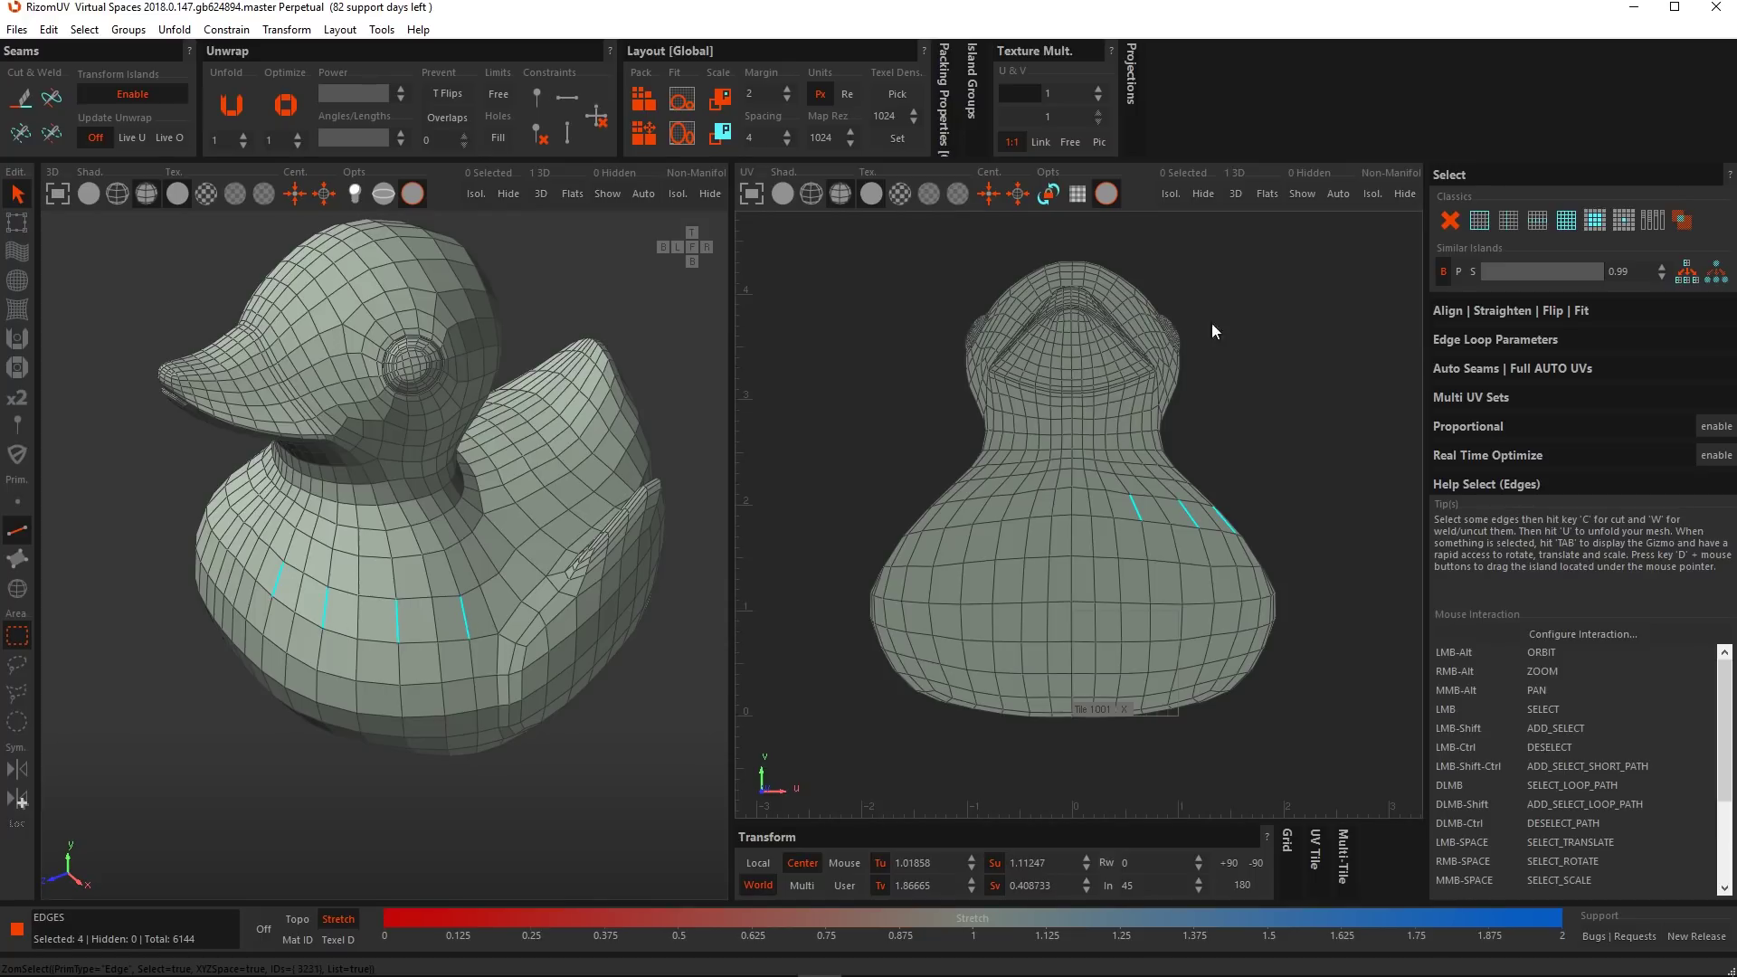
pyautogui.click(1507, 224)
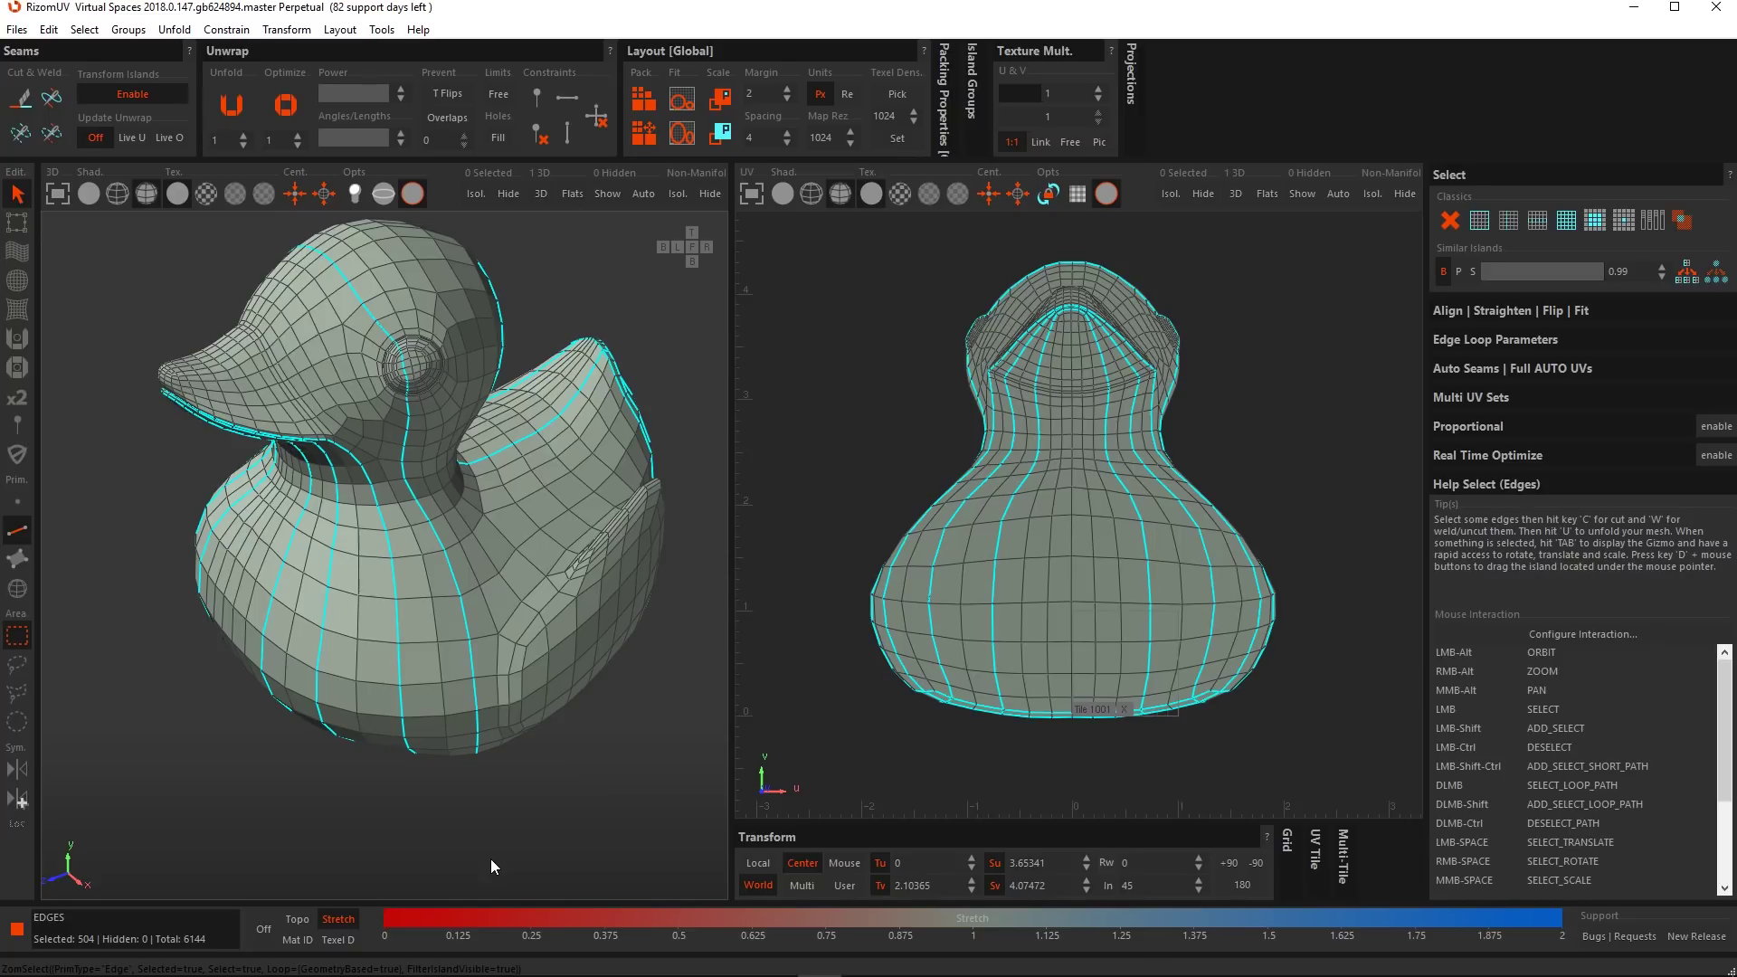
pyautogui.click(646, 718)
# Select one edge on the body in front of the wing and extend it around the upper body with Select Parallel.
pyautogui.click(449, 570)
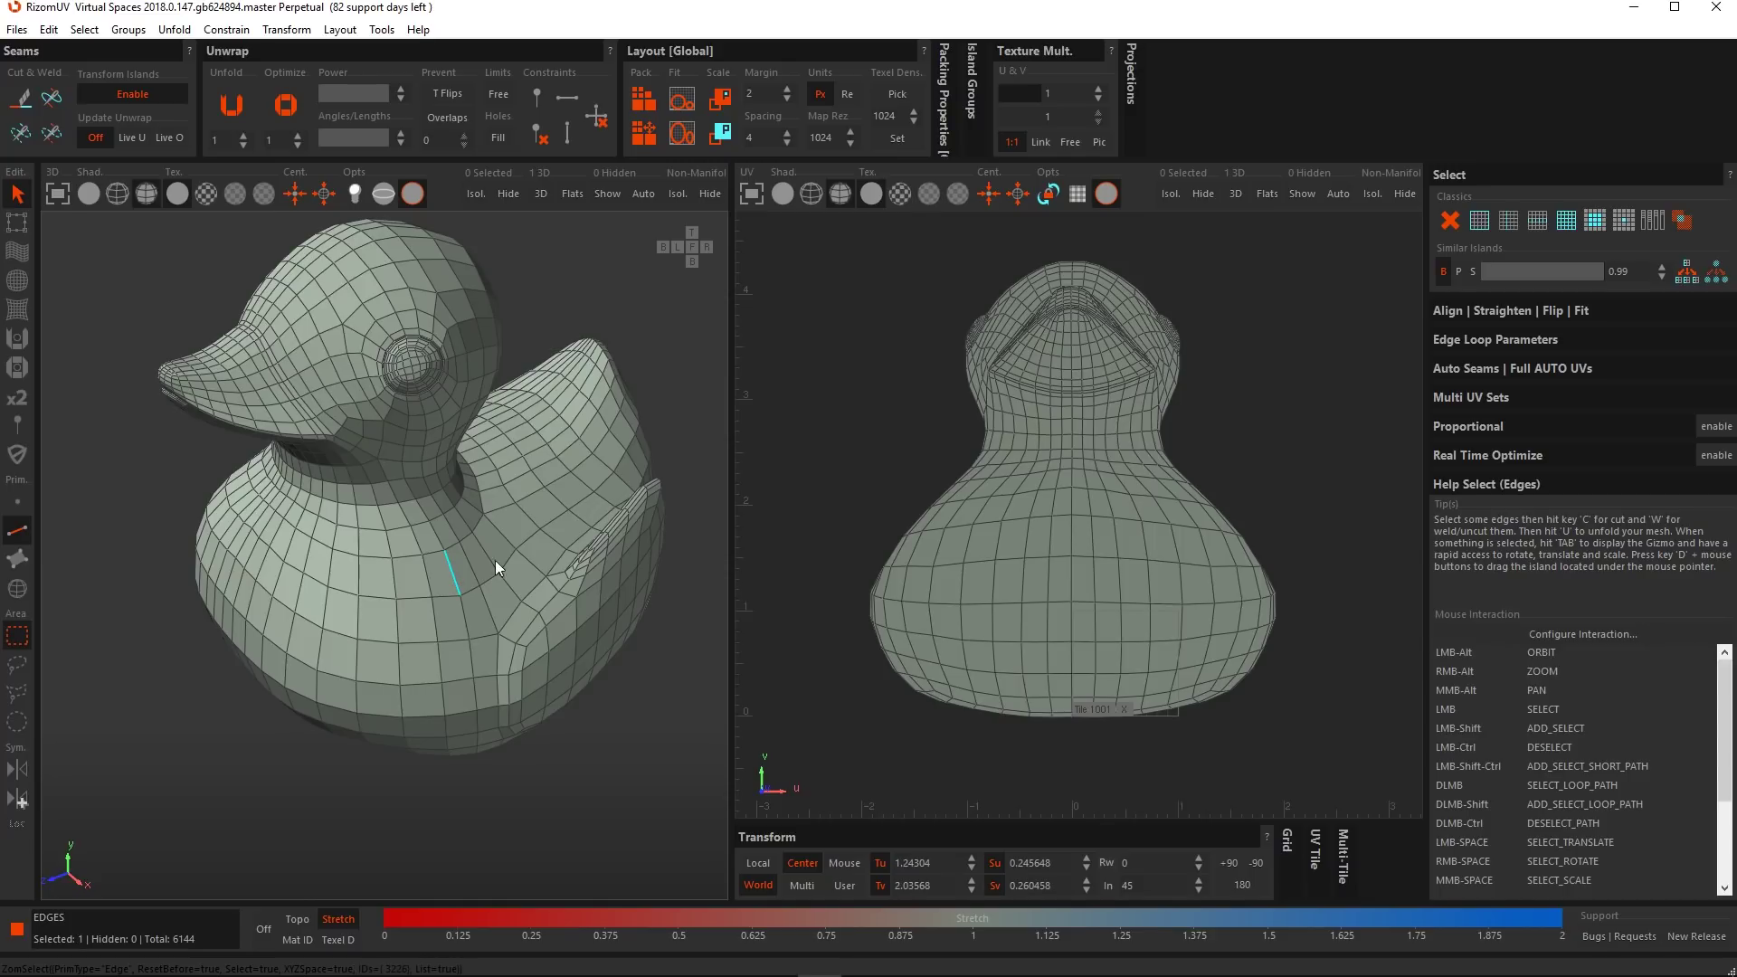
pyautogui.click(1540, 224)
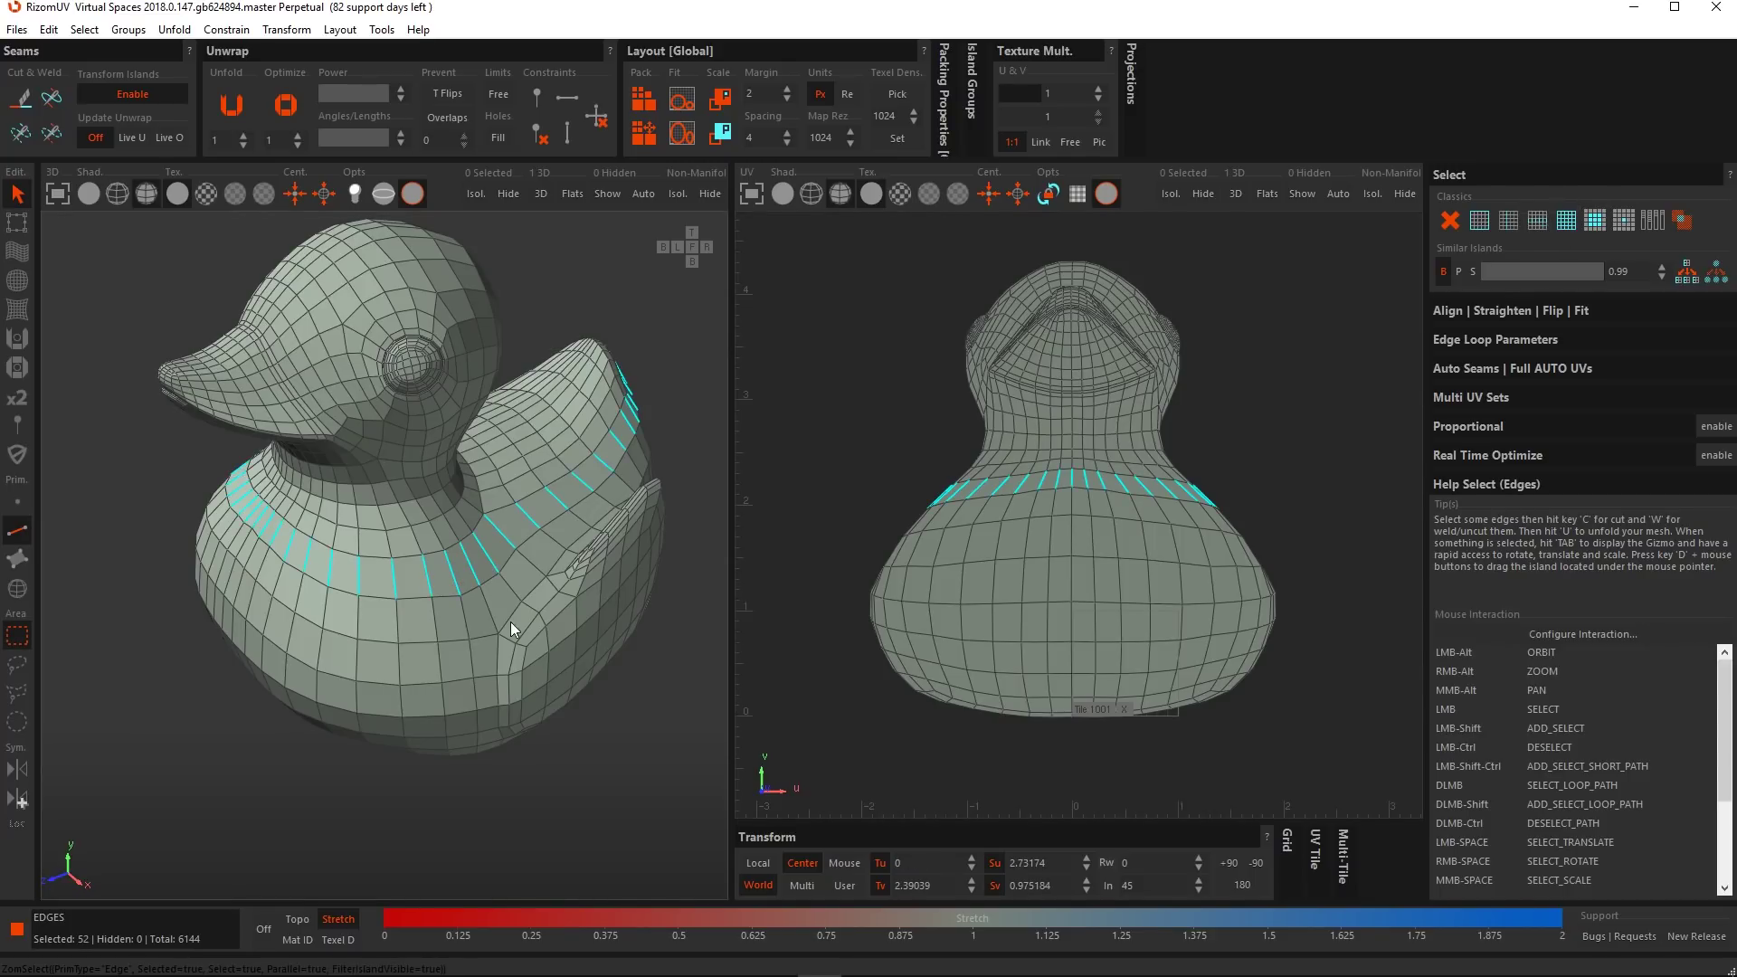
pyautogui.keyDown('alt'); pyautogui.moveTo(510, 621); pyautogui.dragTo(582, 606); pyautogui.keyUp('alt')
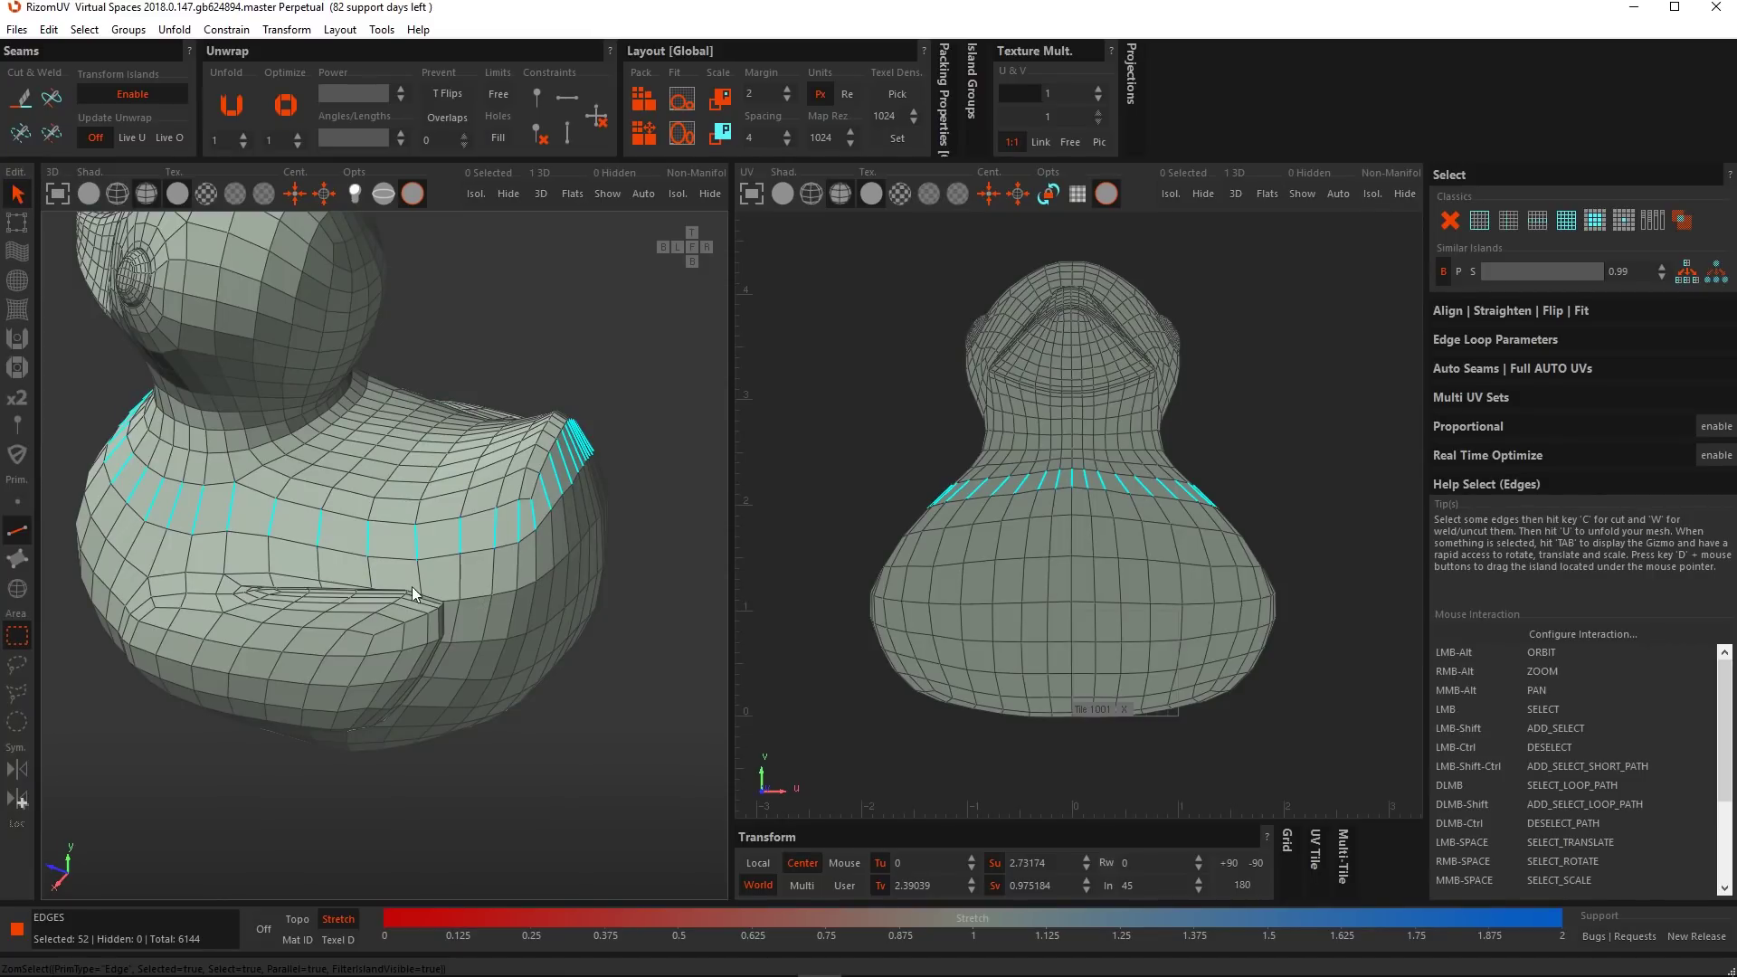
pyautogui.keyDown('alt'); pyautogui.moveTo(410, 586); pyautogui.dragTo(480, 626); pyautogui.keyUp('alt')
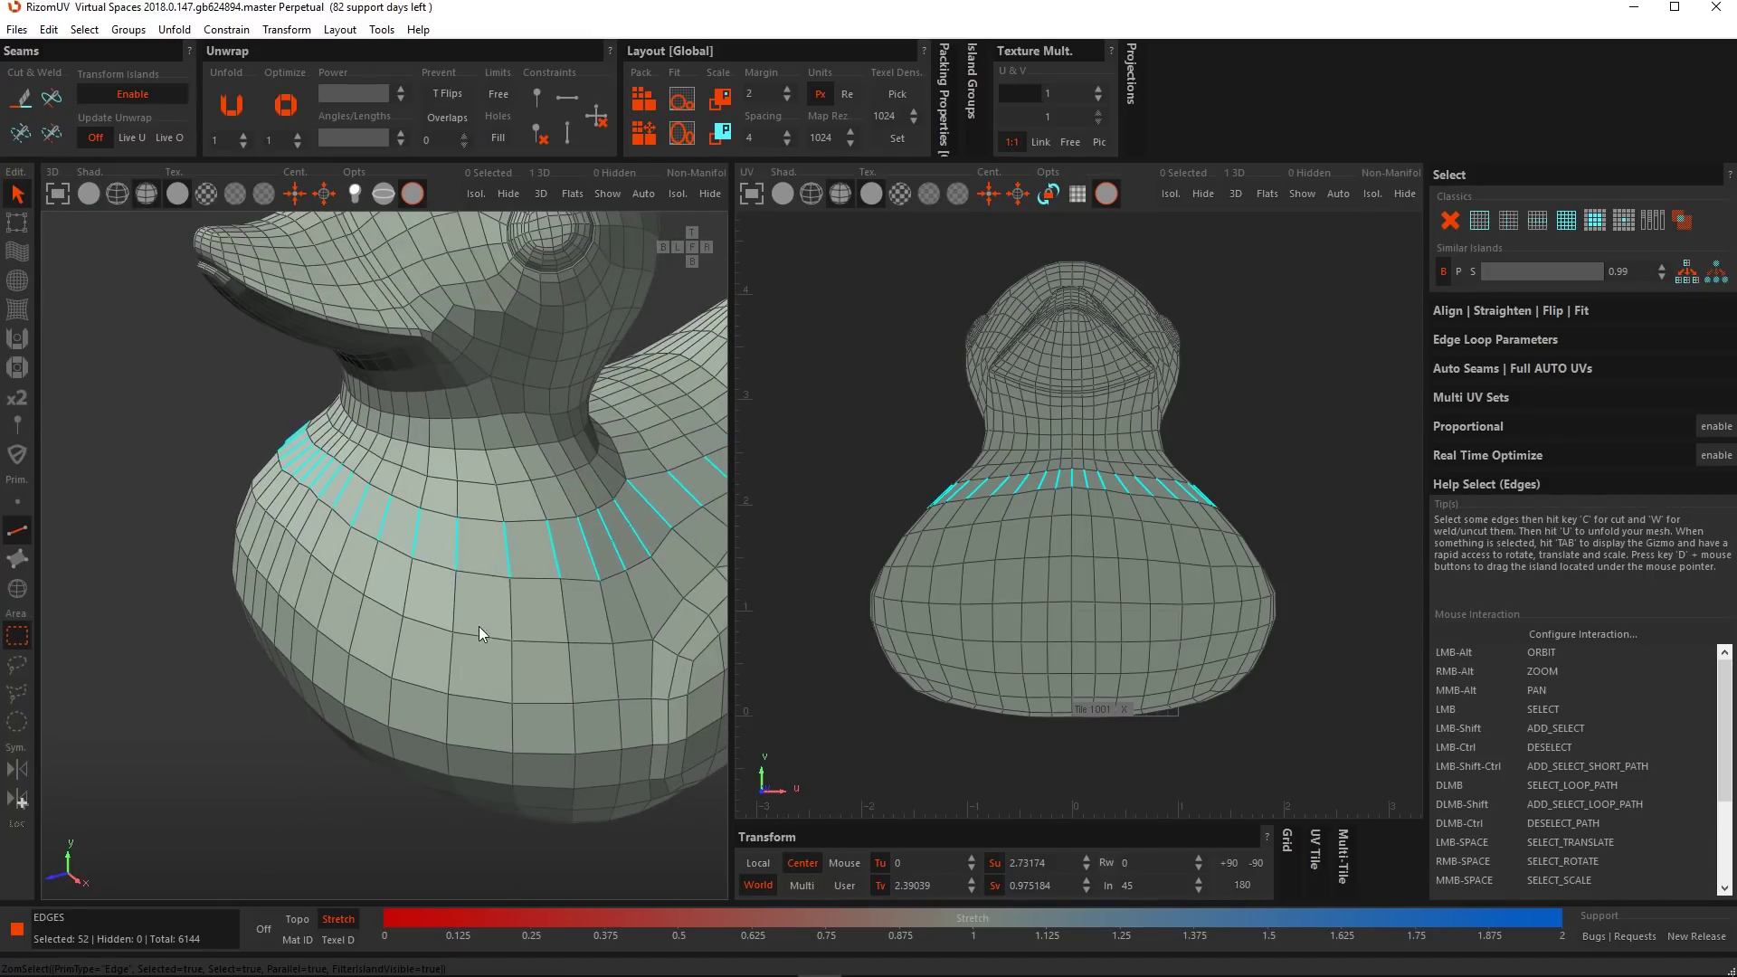
# Select vertical edges in three separate rows from the neck base to the chest and extend them into rings with Select Parallel.
pyautogui.click(456, 541)
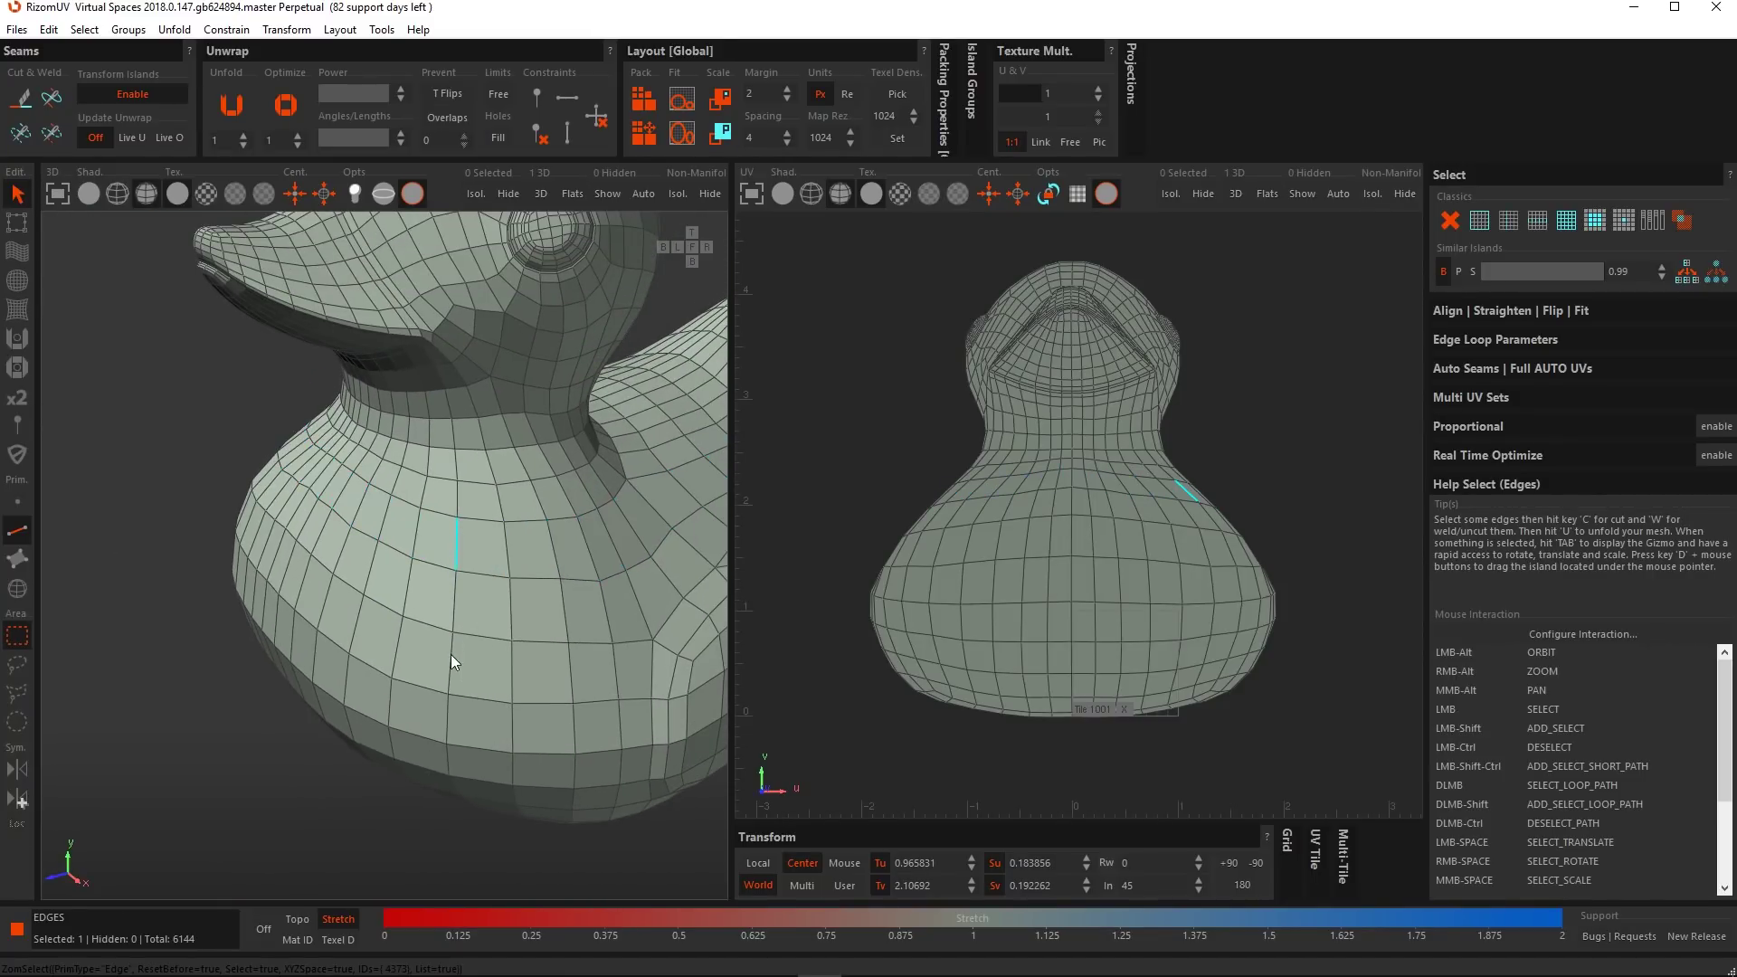
pyautogui.keyDown('shift'); pyautogui.click(450, 659); pyautogui.keyUp('shift')
pyautogui.click(1538, 220)
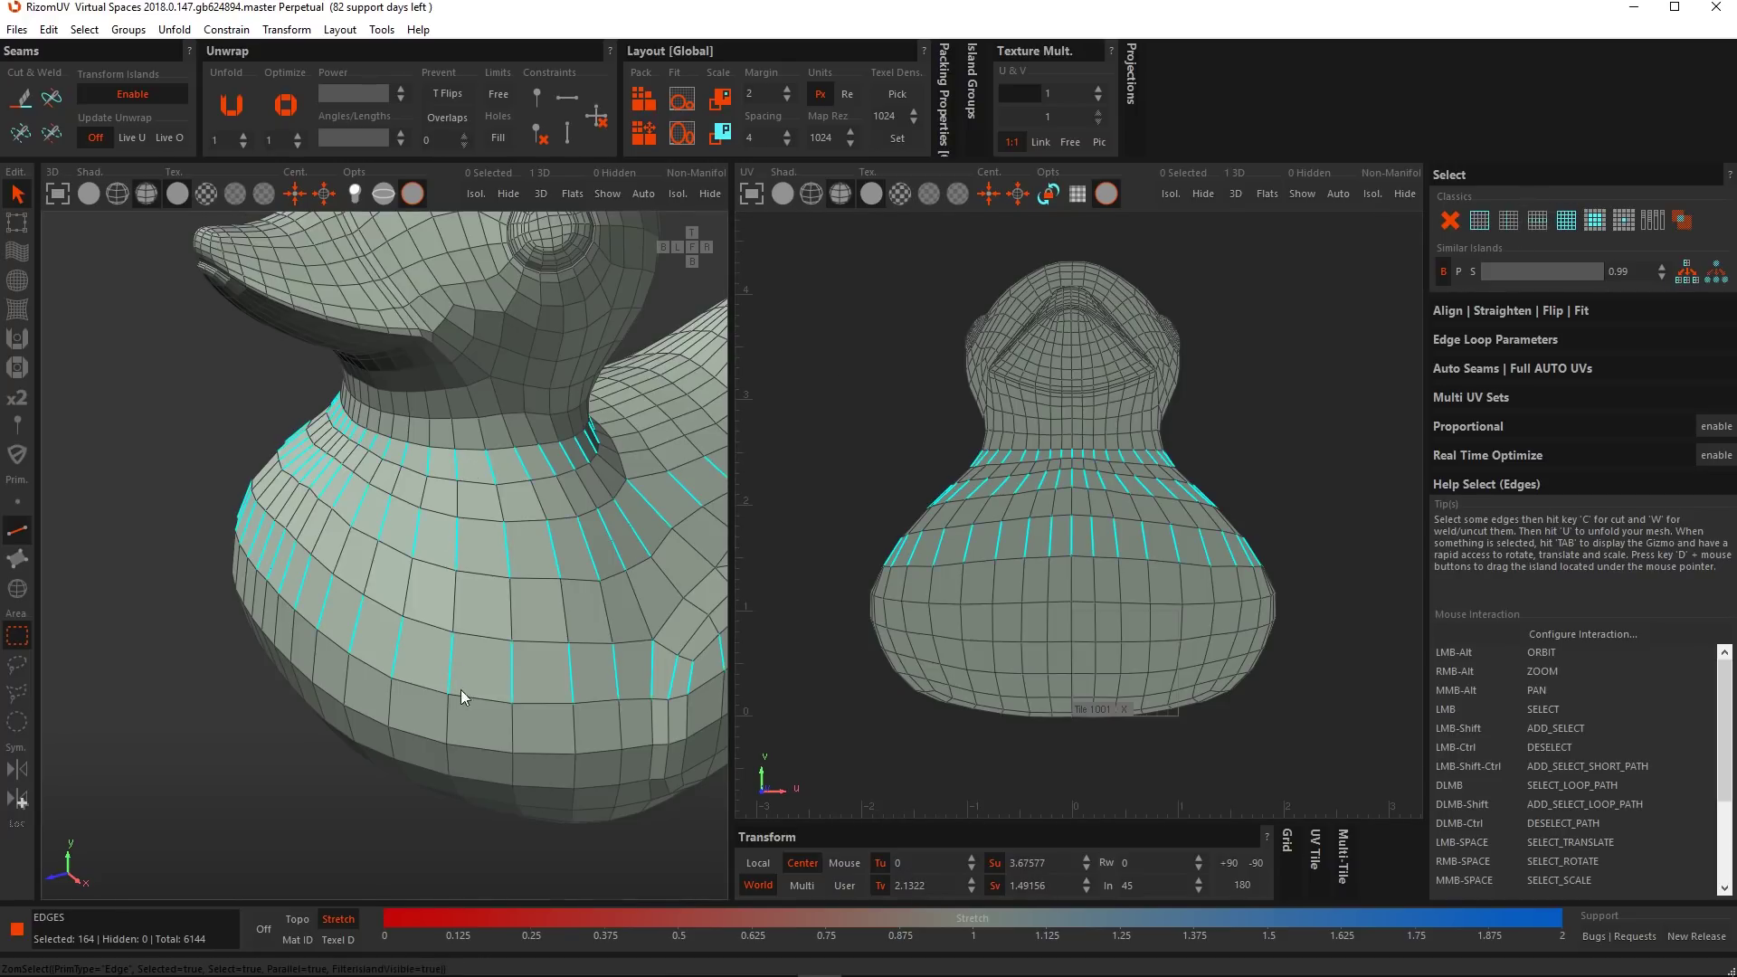
pyautogui.scroll(-4, 460, 689)
pyautogui.keyDown('alt'); pyautogui.moveTo(554, 697); pyautogui.dragTo(524, 655); pyautogui.keyUp('alt')
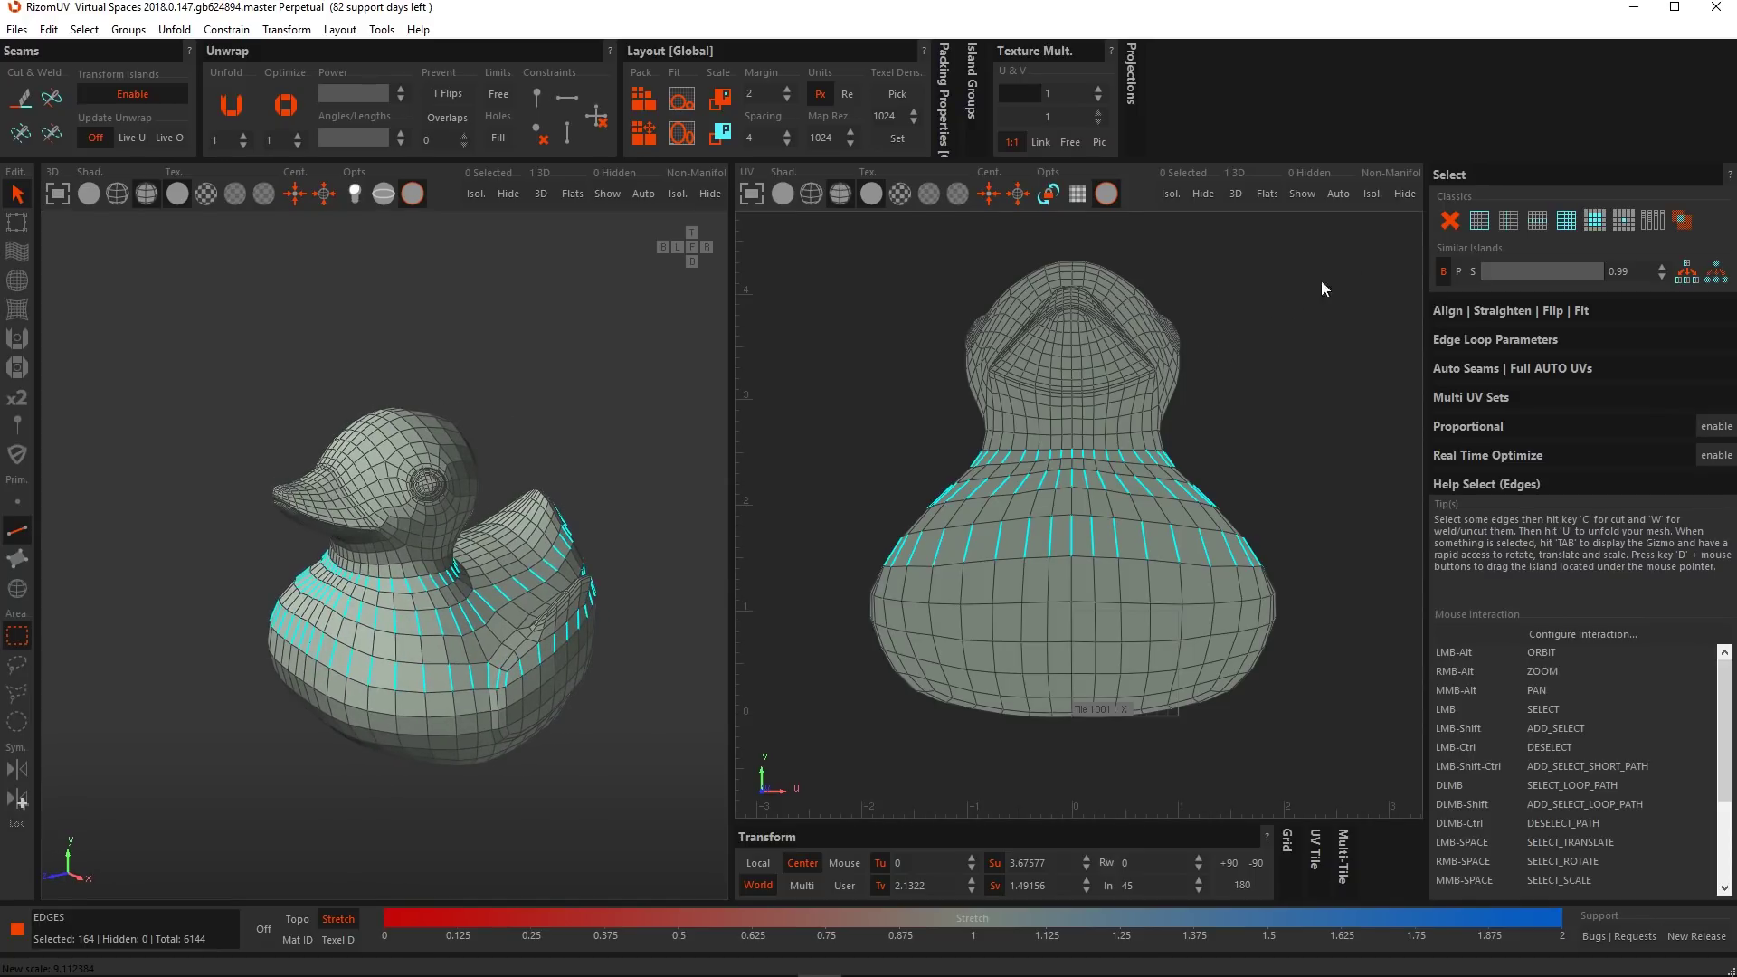
# Practise selecting all edges of the duck and clearing the selection, twice in a row.
pyautogui.click(1566, 224)
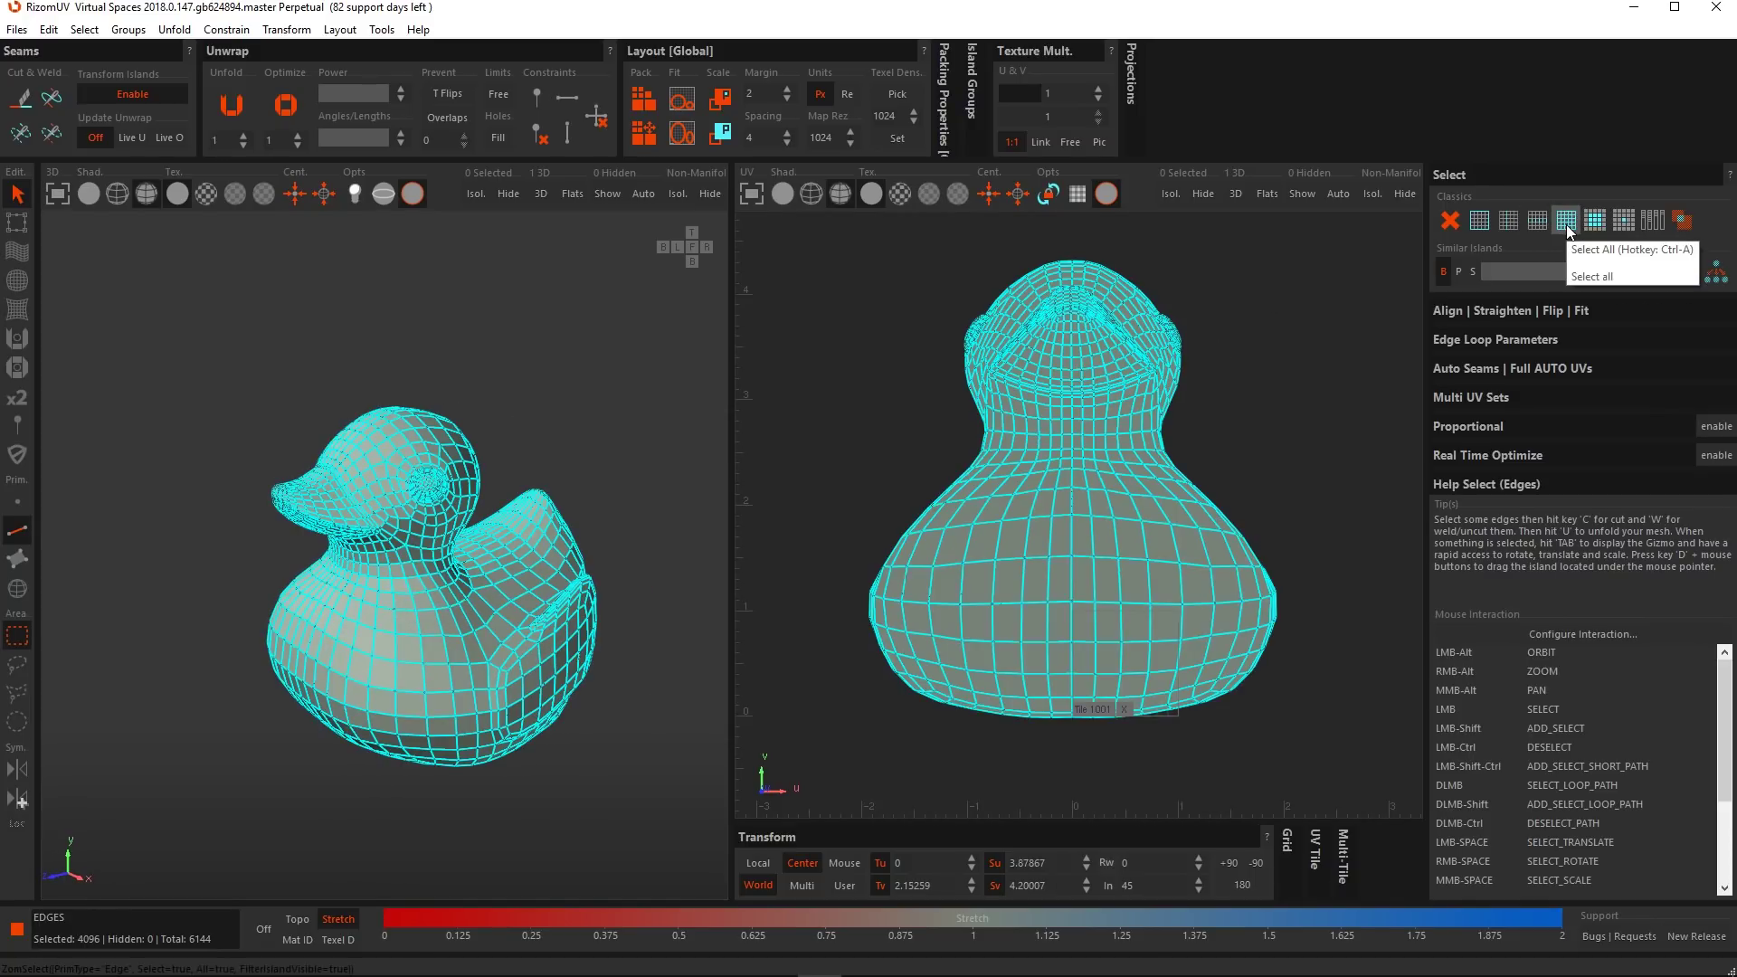
pyautogui.click(624, 763)
pyautogui.keyDown('alt'); pyautogui.moveTo(633, 736); pyautogui.dragTo(607, 720); pyautogui.keyUp('alt')
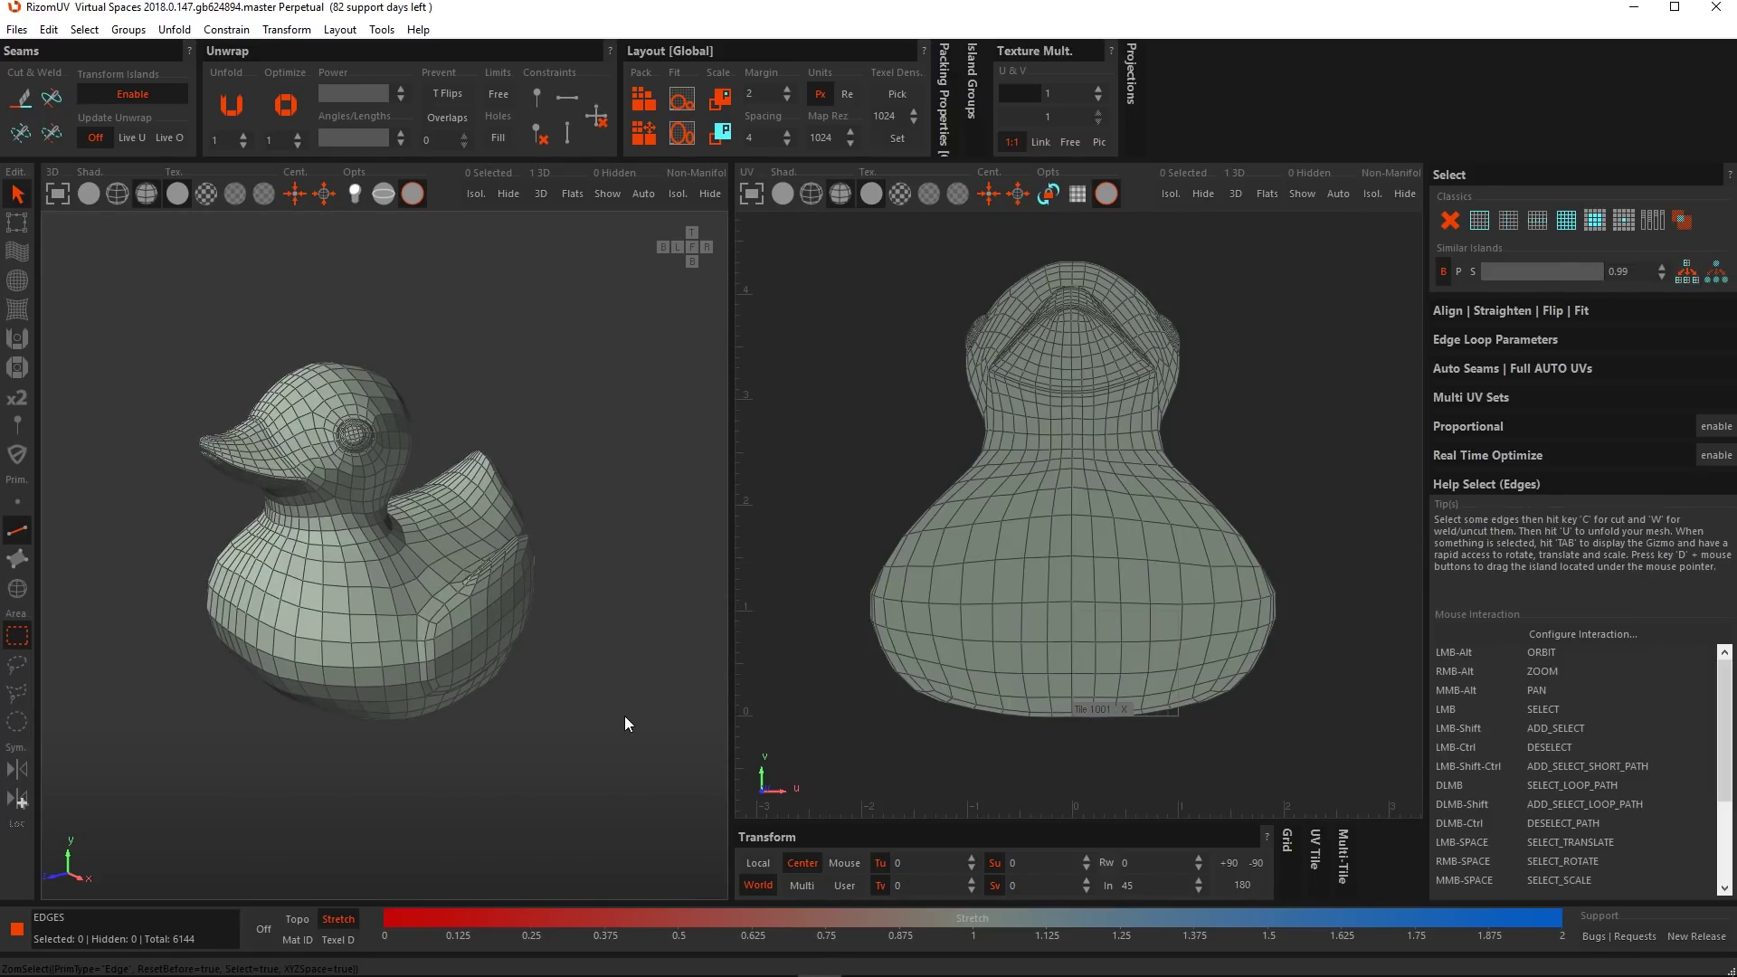
pyautogui.hotkey('ctrl', 'a')
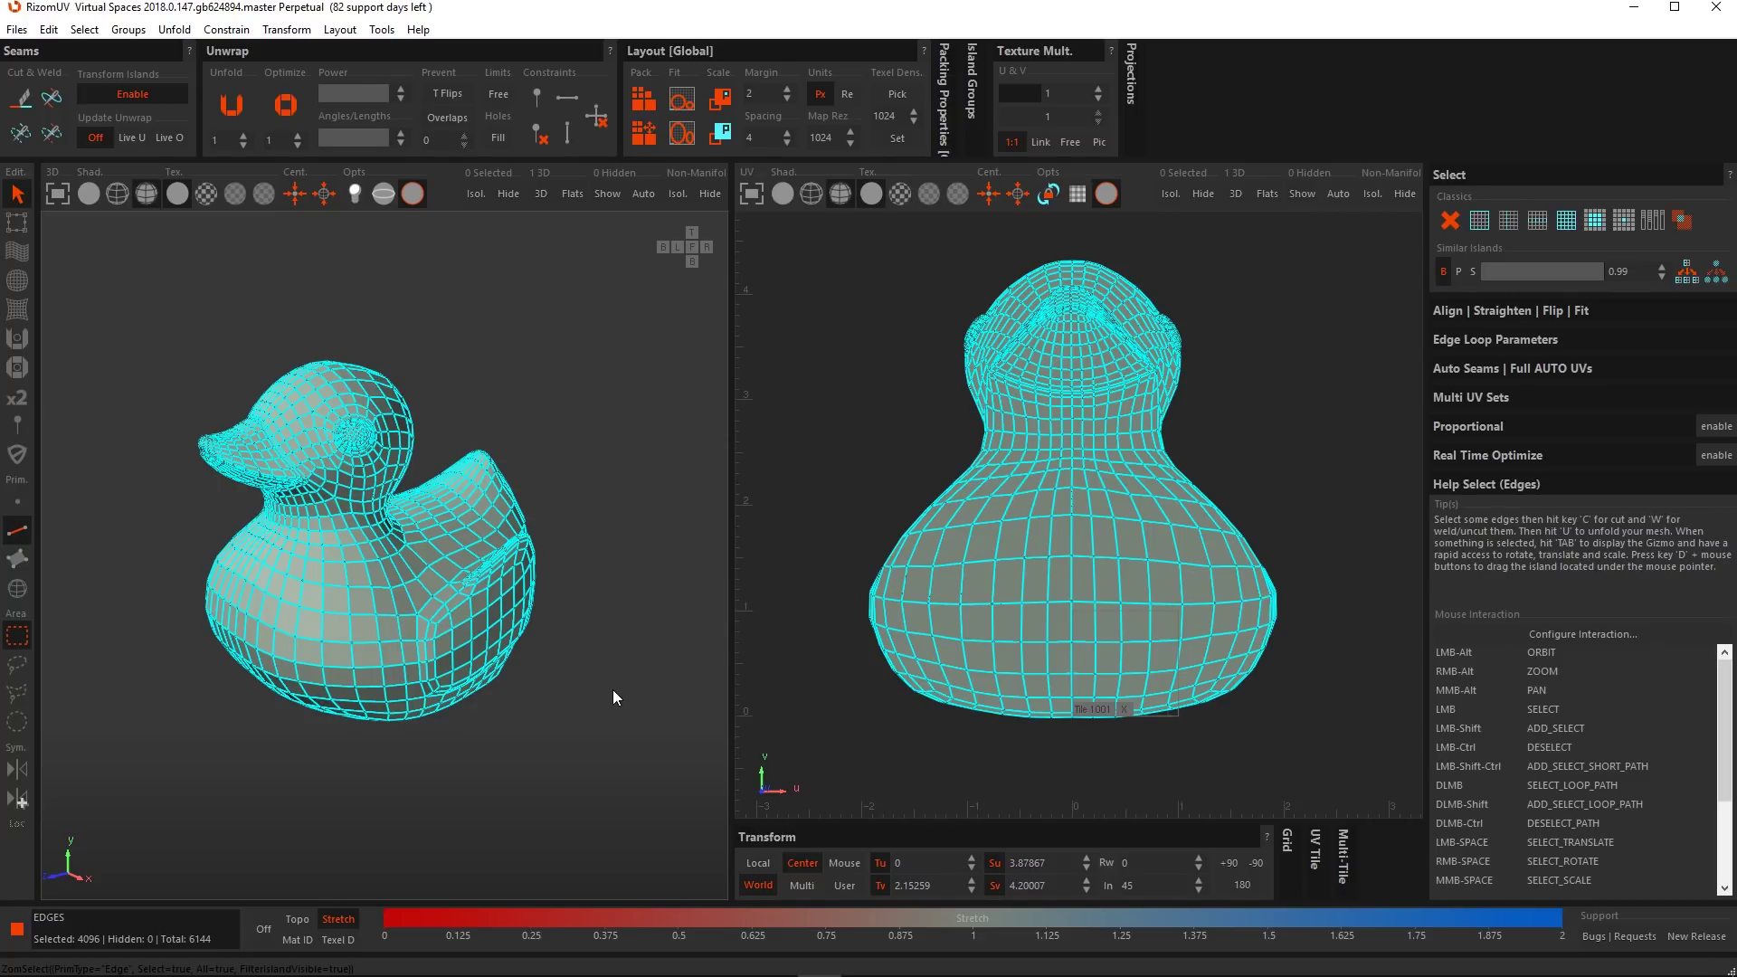
pyautogui.click(613, 692)
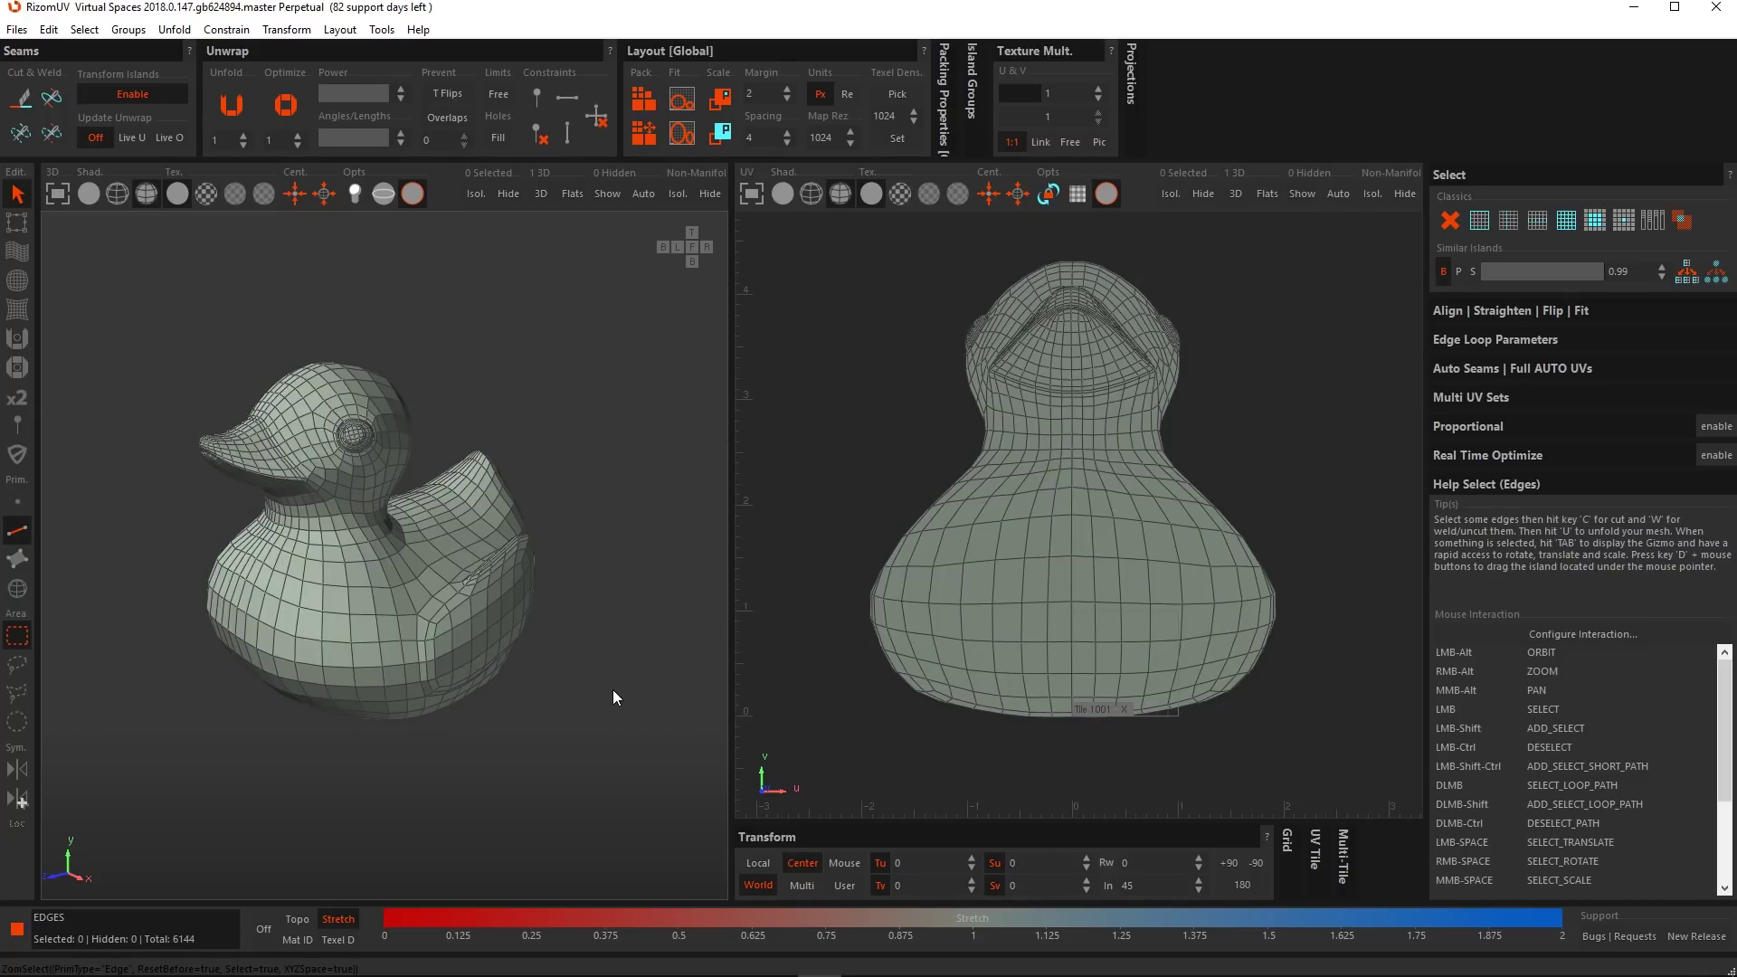
# Select a single edge on the body above the wing and grow the selection four times.
pyautogui.keyDown('alt'); pyautogui.moveTo(337, 649); pyautogui.dragTo(446, 535); pyautogui.keyUp('alt')
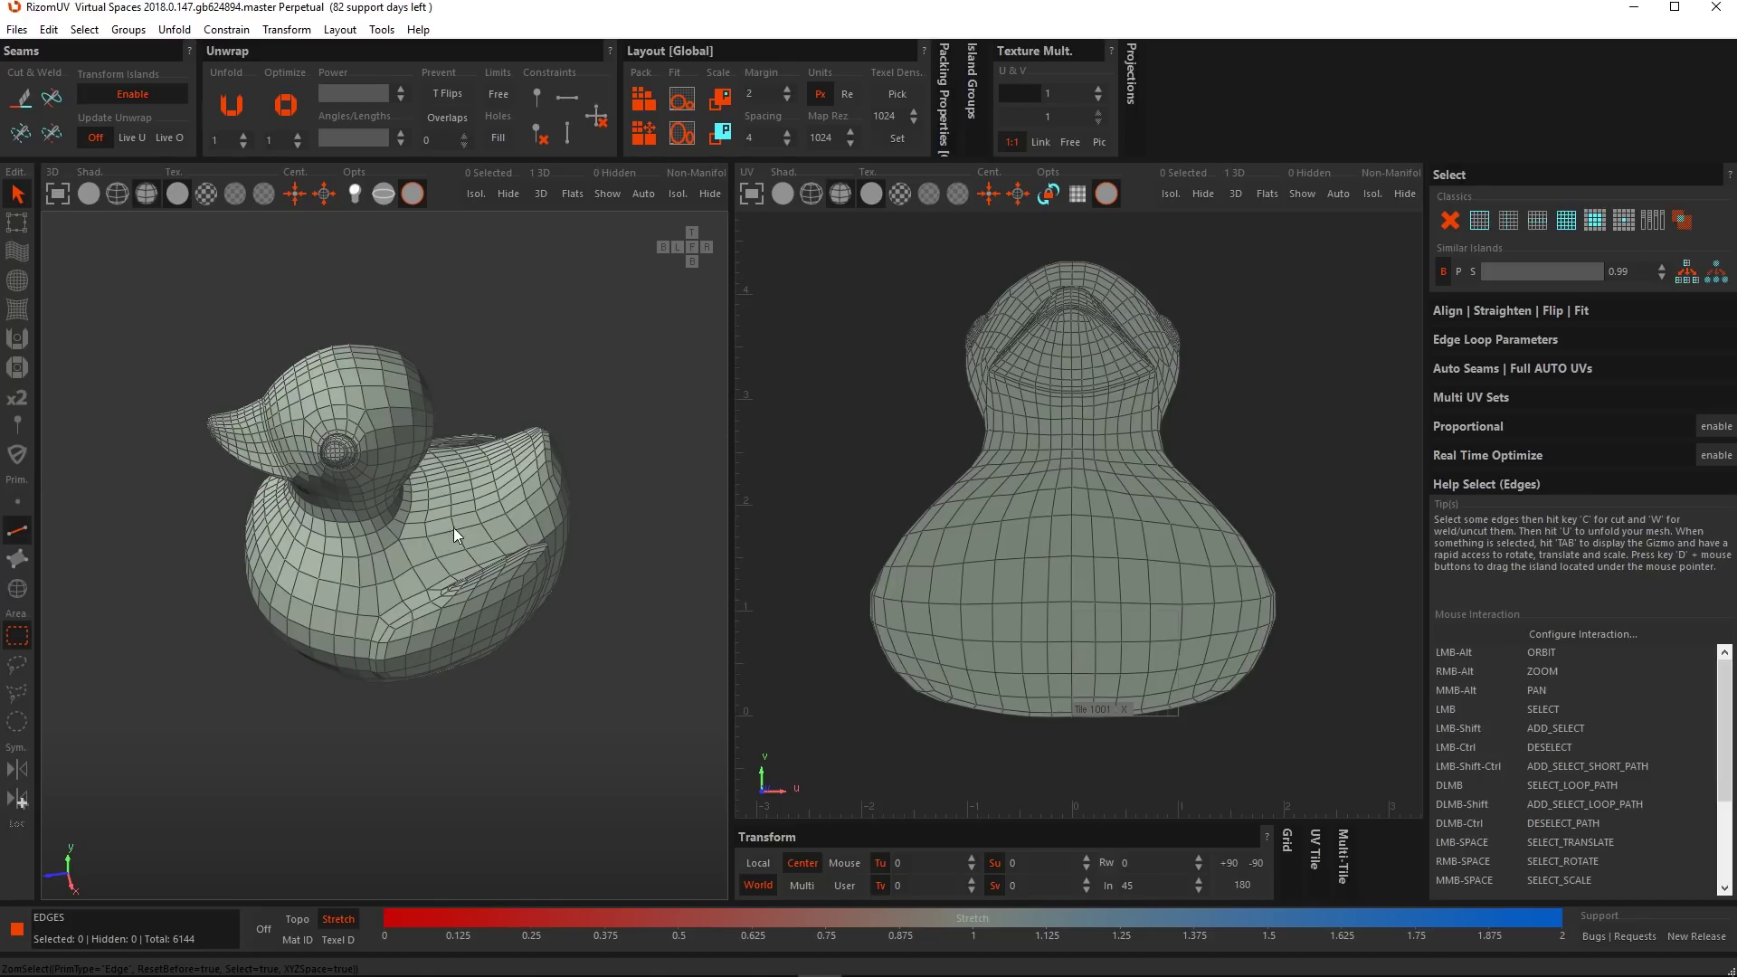
pyautogui.click(465, 525)
pyautogui.scroll(3, 470, 514)
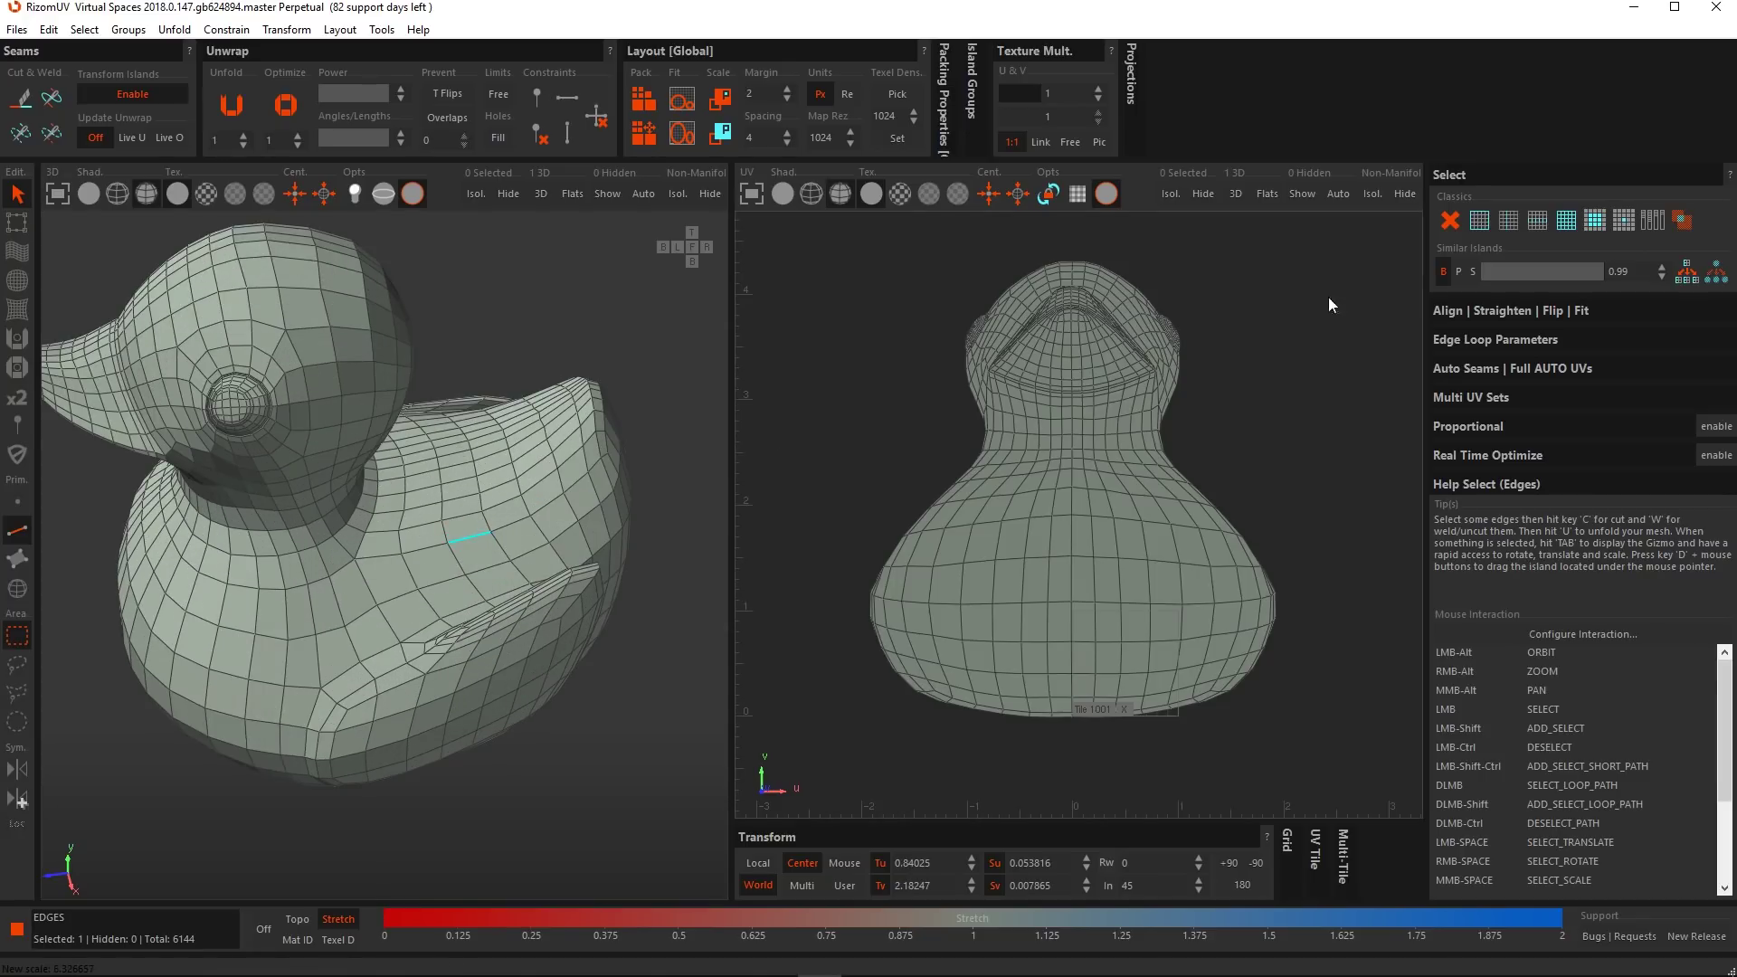
pyautogui.click(1598, 226)
pyautogui.click(1598, 226)
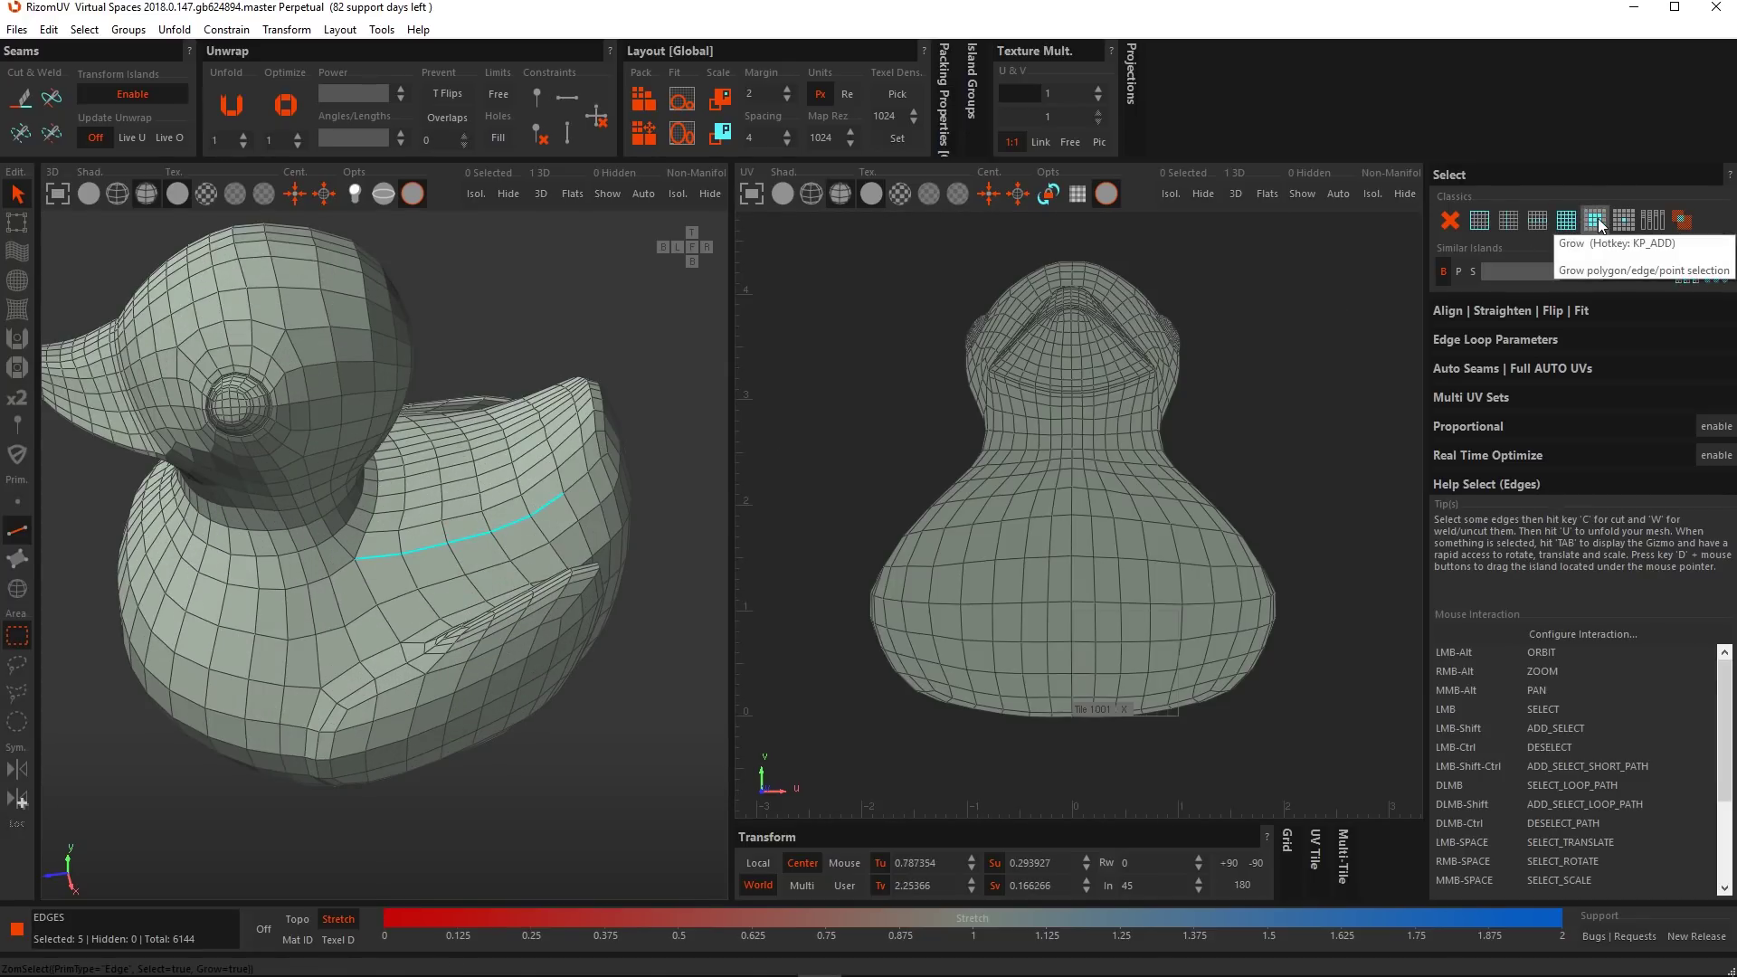
pyautogui.click(1598, 226)
pyautogui.click(1599, 226)
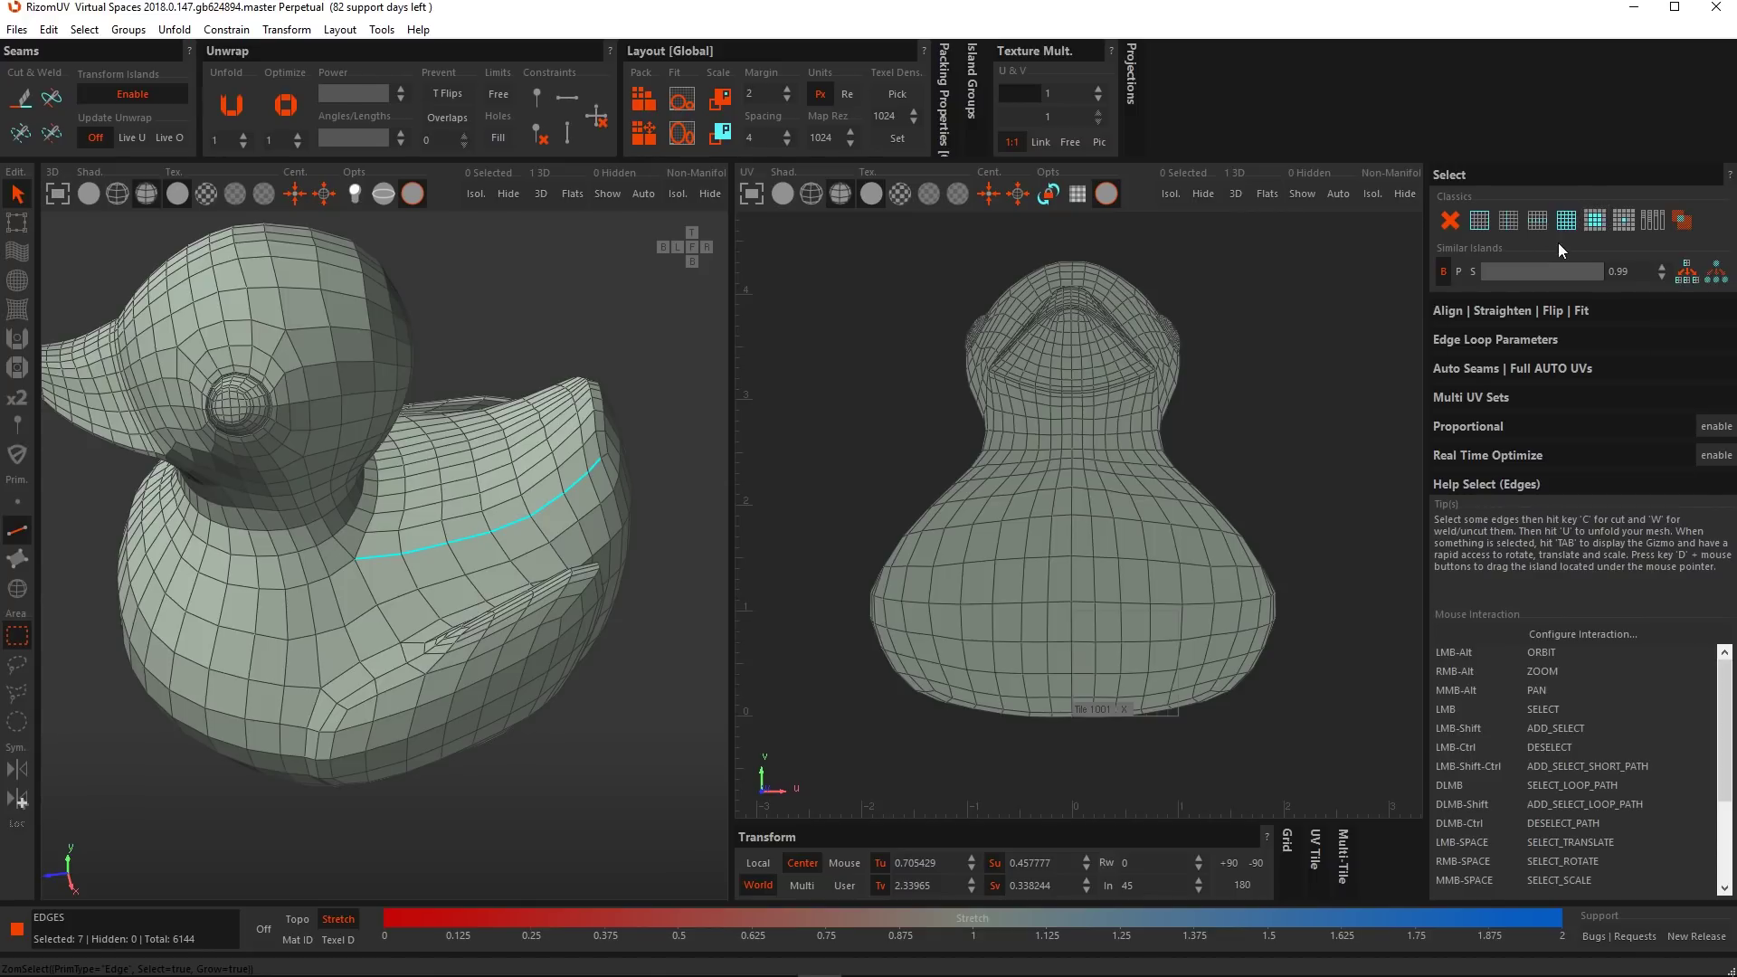
# Shrink the grown edge selection above the wing with UnGrow four times.
pyautogui.click(1623, 223)
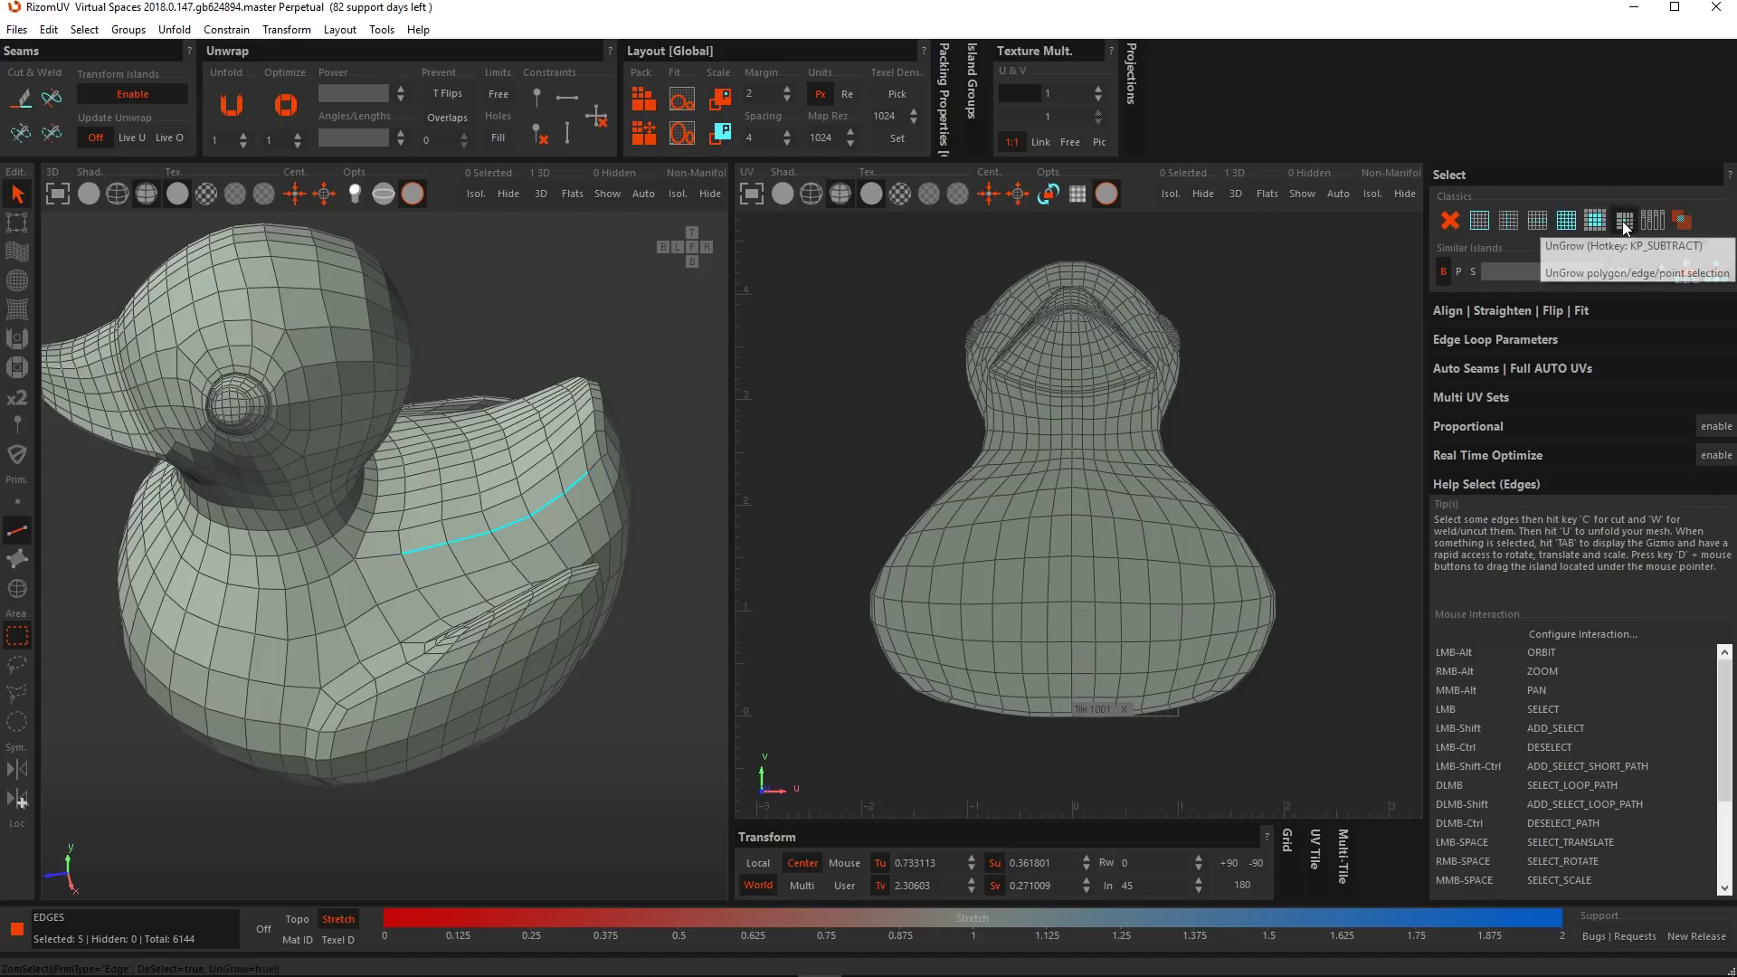
pyautogui.click(1623, 223)
pyautogui.click(1623, 222)
pyautogui.click(1622, 223)
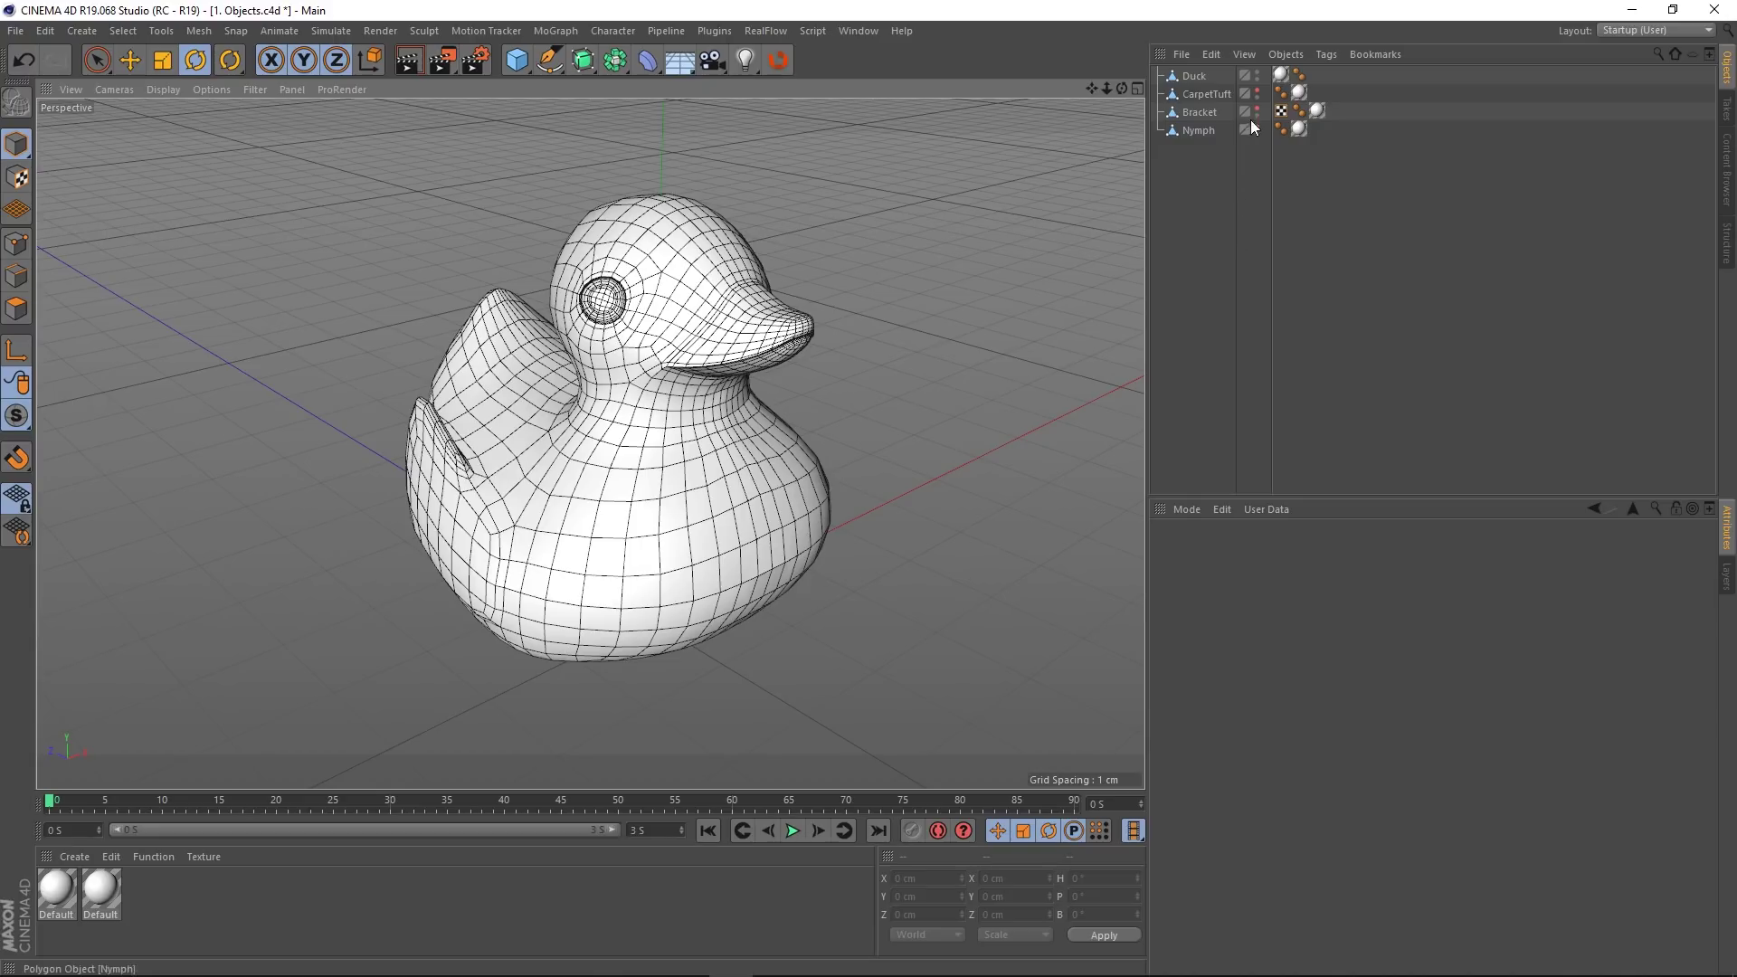
# Switch to Cinema 4D, hide the Duck object and show the CarpetTuft object in the viewport.
pyautogui.click(1257, 72)
pyautogui.click(1258, 73)
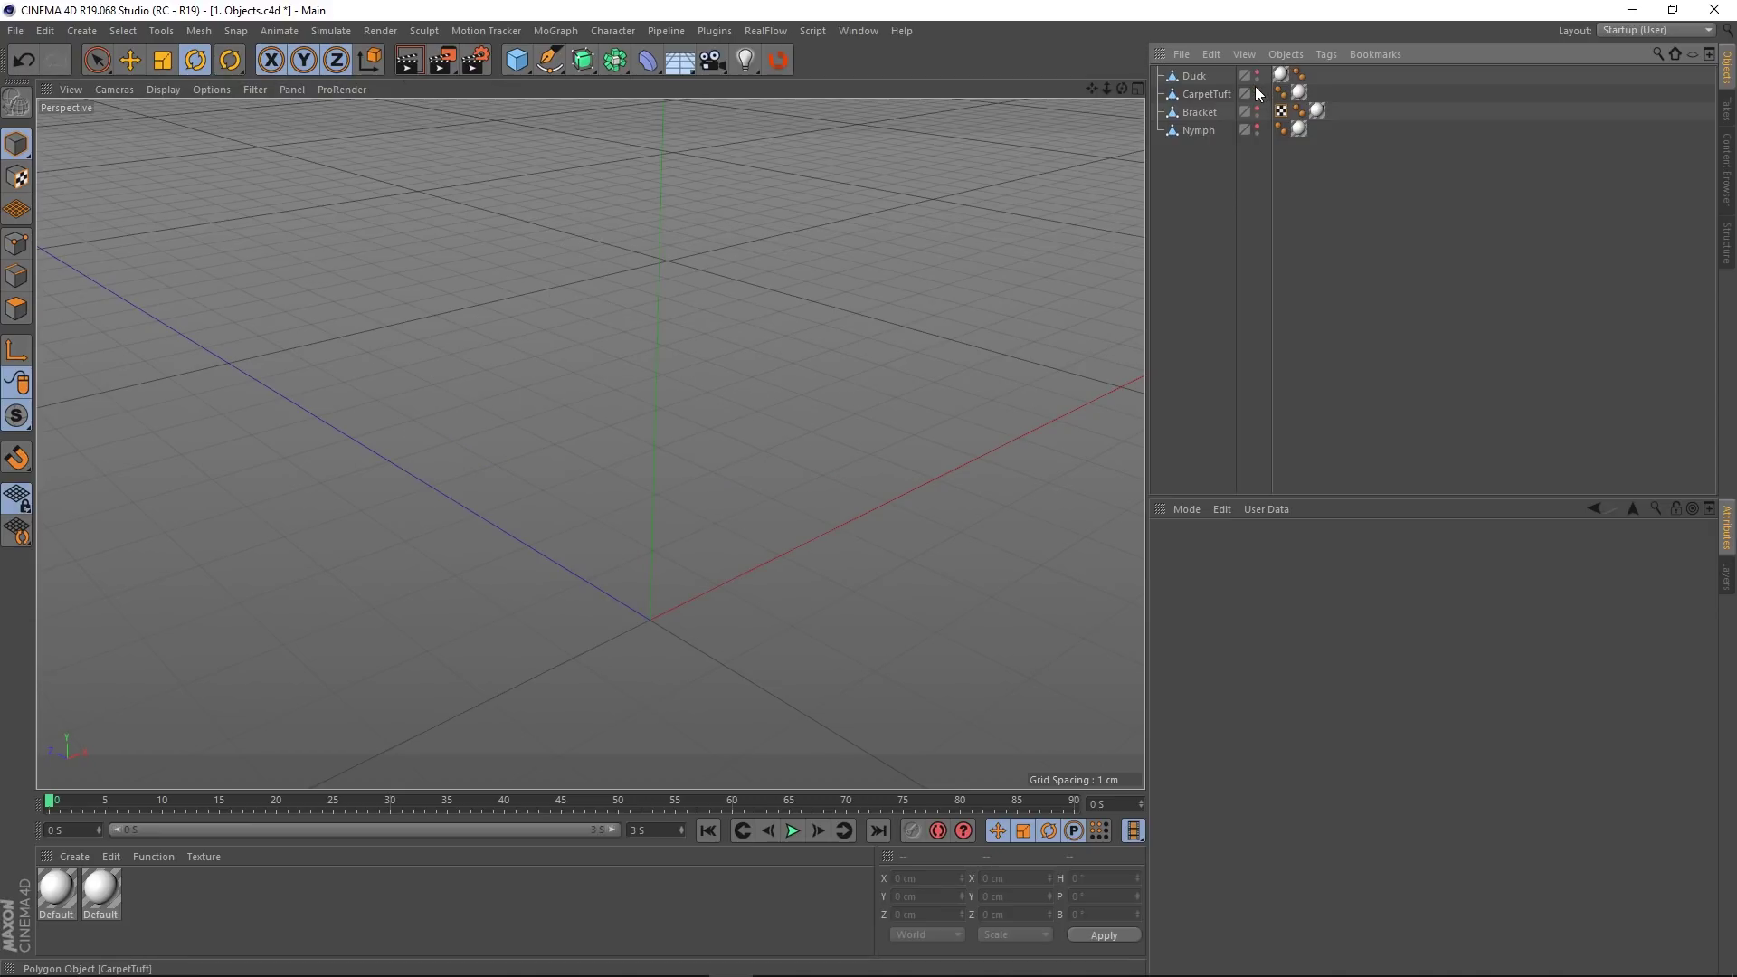
pyautogui.click(1256, 90)
pyautogui.keyDown('alt'); pyautogui.moveTo(841, 601); pyautogui.dragTo(784, 389, button='middle'); pyautogui.keyUp('alt')
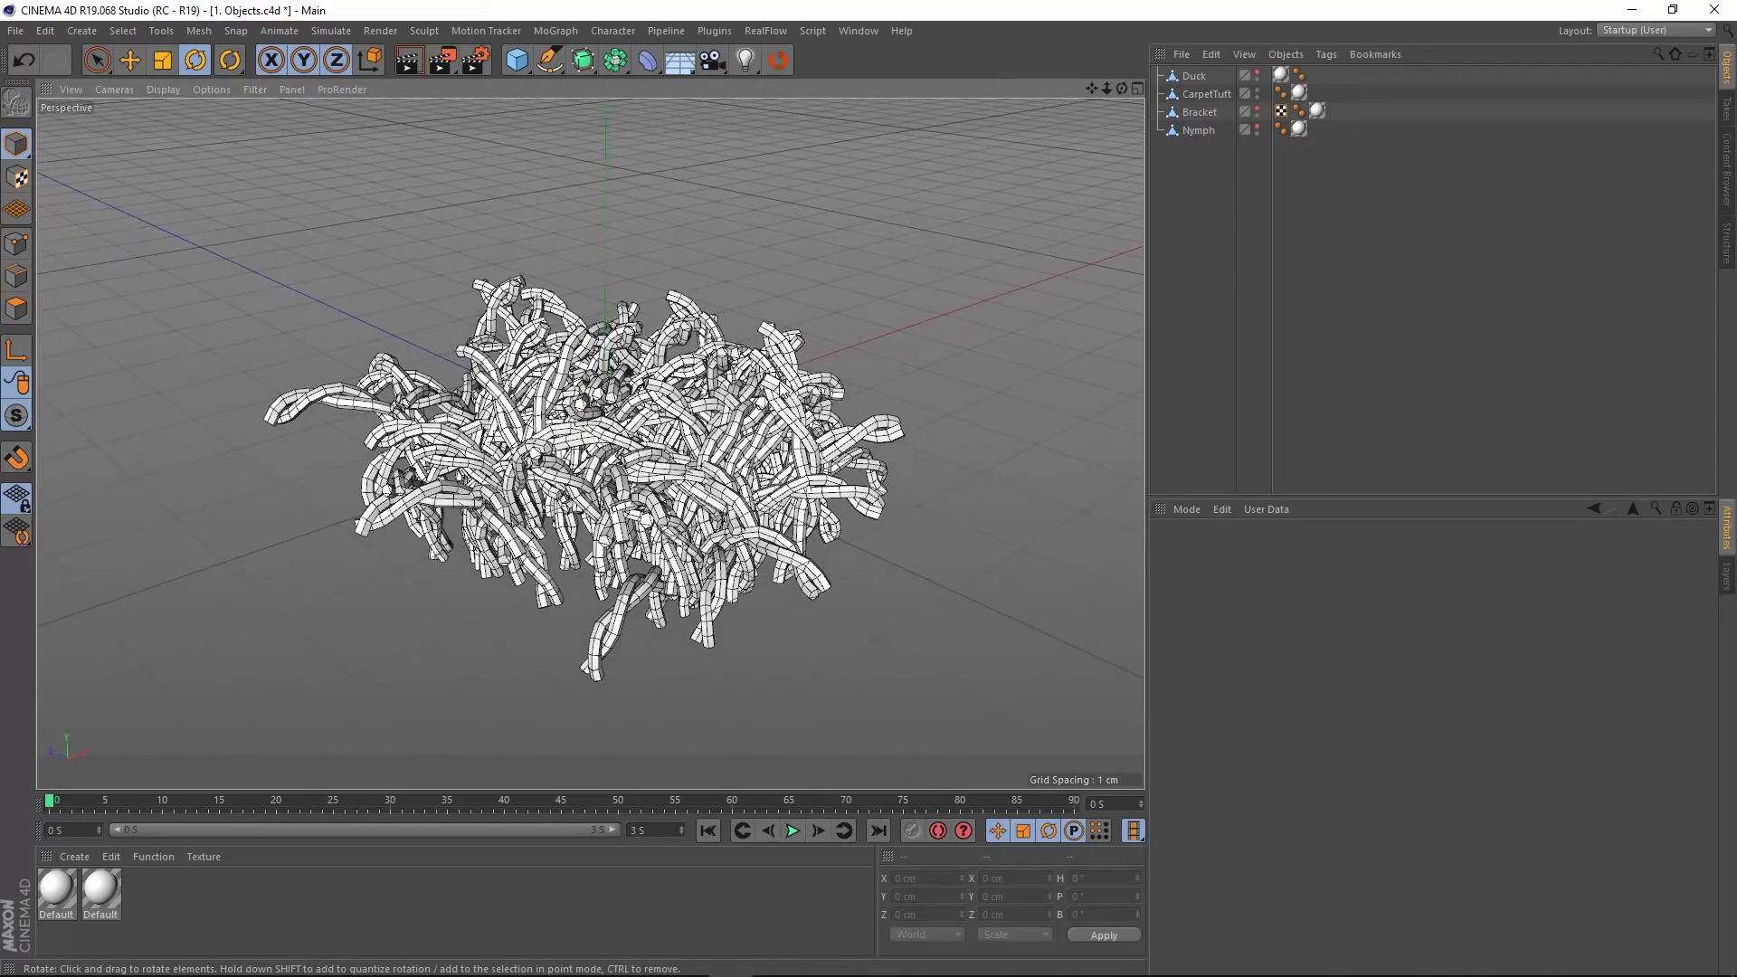
# Select the CarpetTuft object and send it to RizomUV.
pyautogui.click(1205, 93)
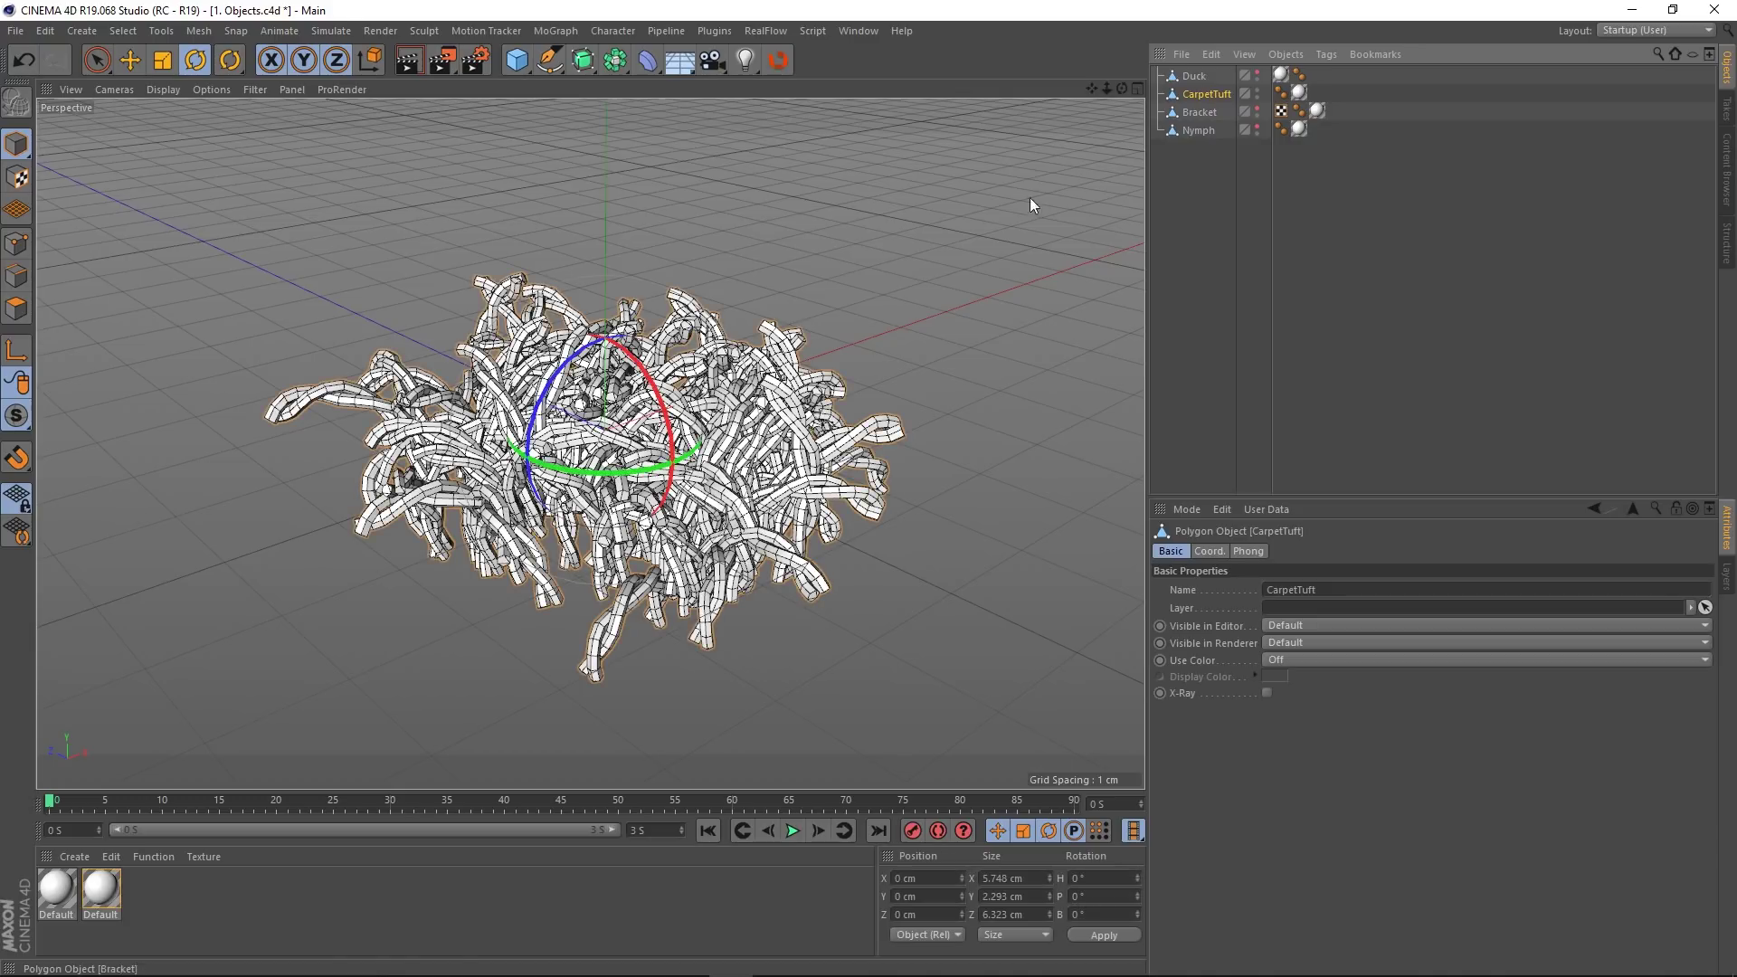
pyautogui.click(781, 65)
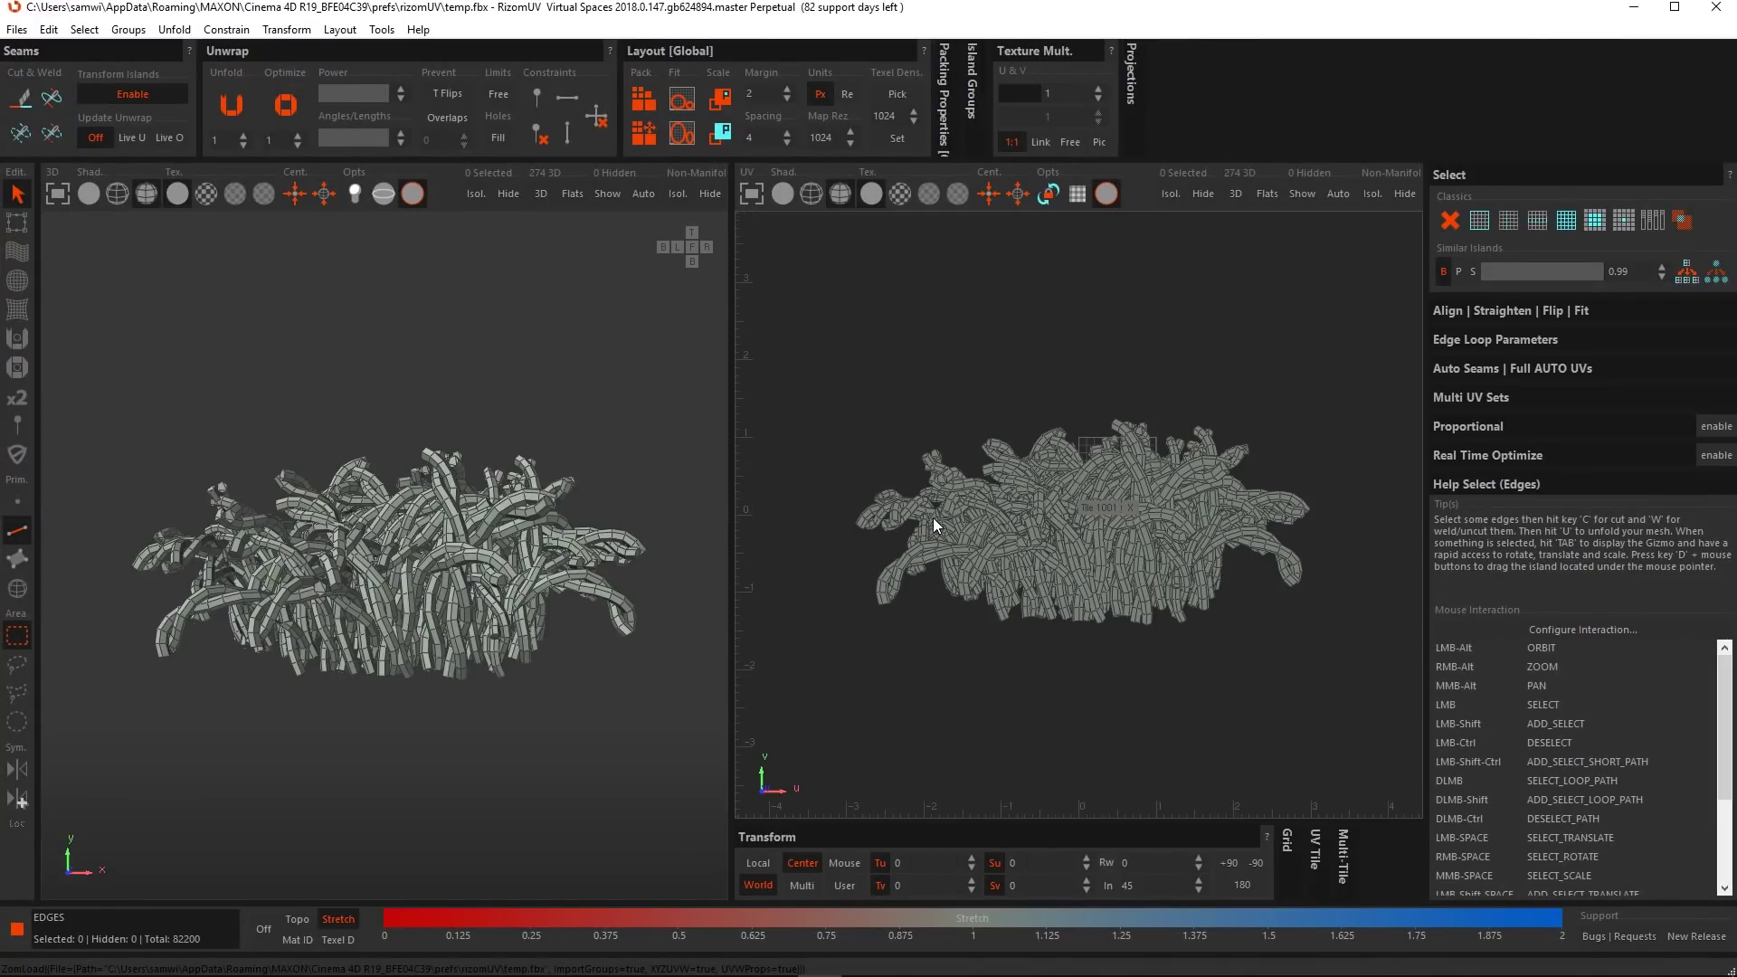
# In island selection mode, select one strand near the middle of the carpet tuft and isolate it.
pyautogui.moveTo(507, 544)
pyautogui.keyDown('alt'); pyautogui.mouseDown()
pyautogui.moveTo(432, 616)
pyautogui.moveTo(503, 539)
pyautogui.moveTo(520, 546)
pyautogui.mouseUp(); pyautogui.keyUp('alt')
pyautogui.keyDown('alt'); pyautogui.moveTo(519, 547); pyautogui.dragTo(427, 731, button='right'); pyautogui.keyUp('alt')
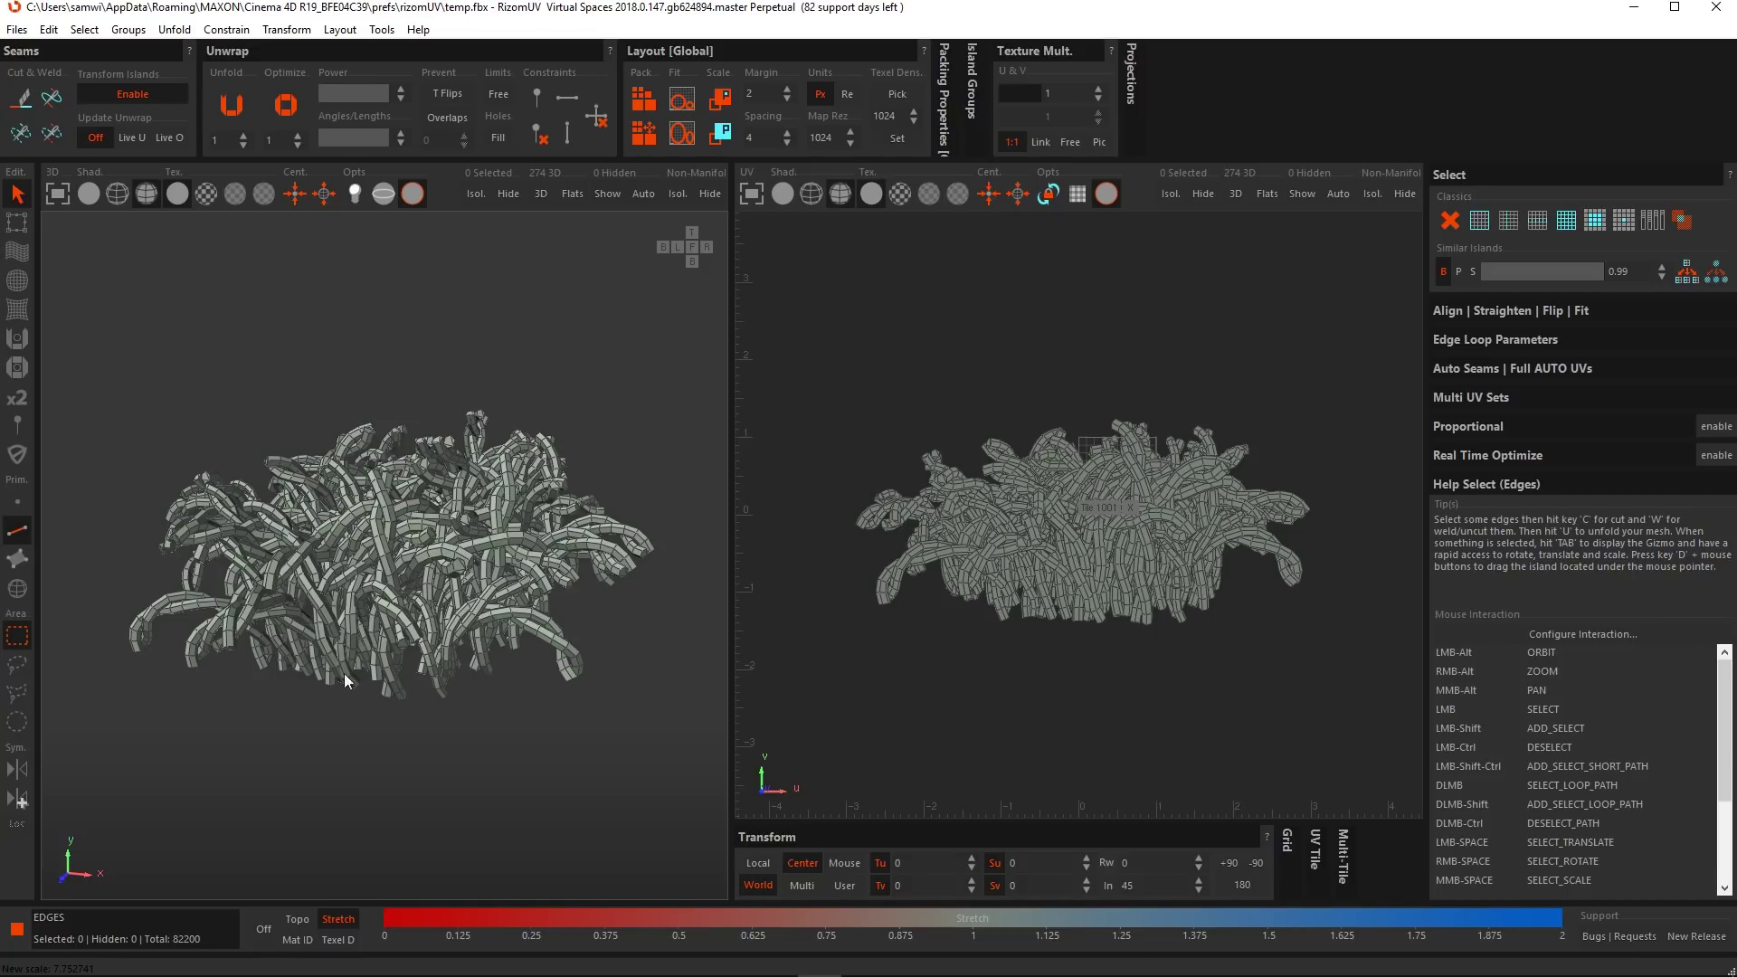
pyautogui.click(18, 593)
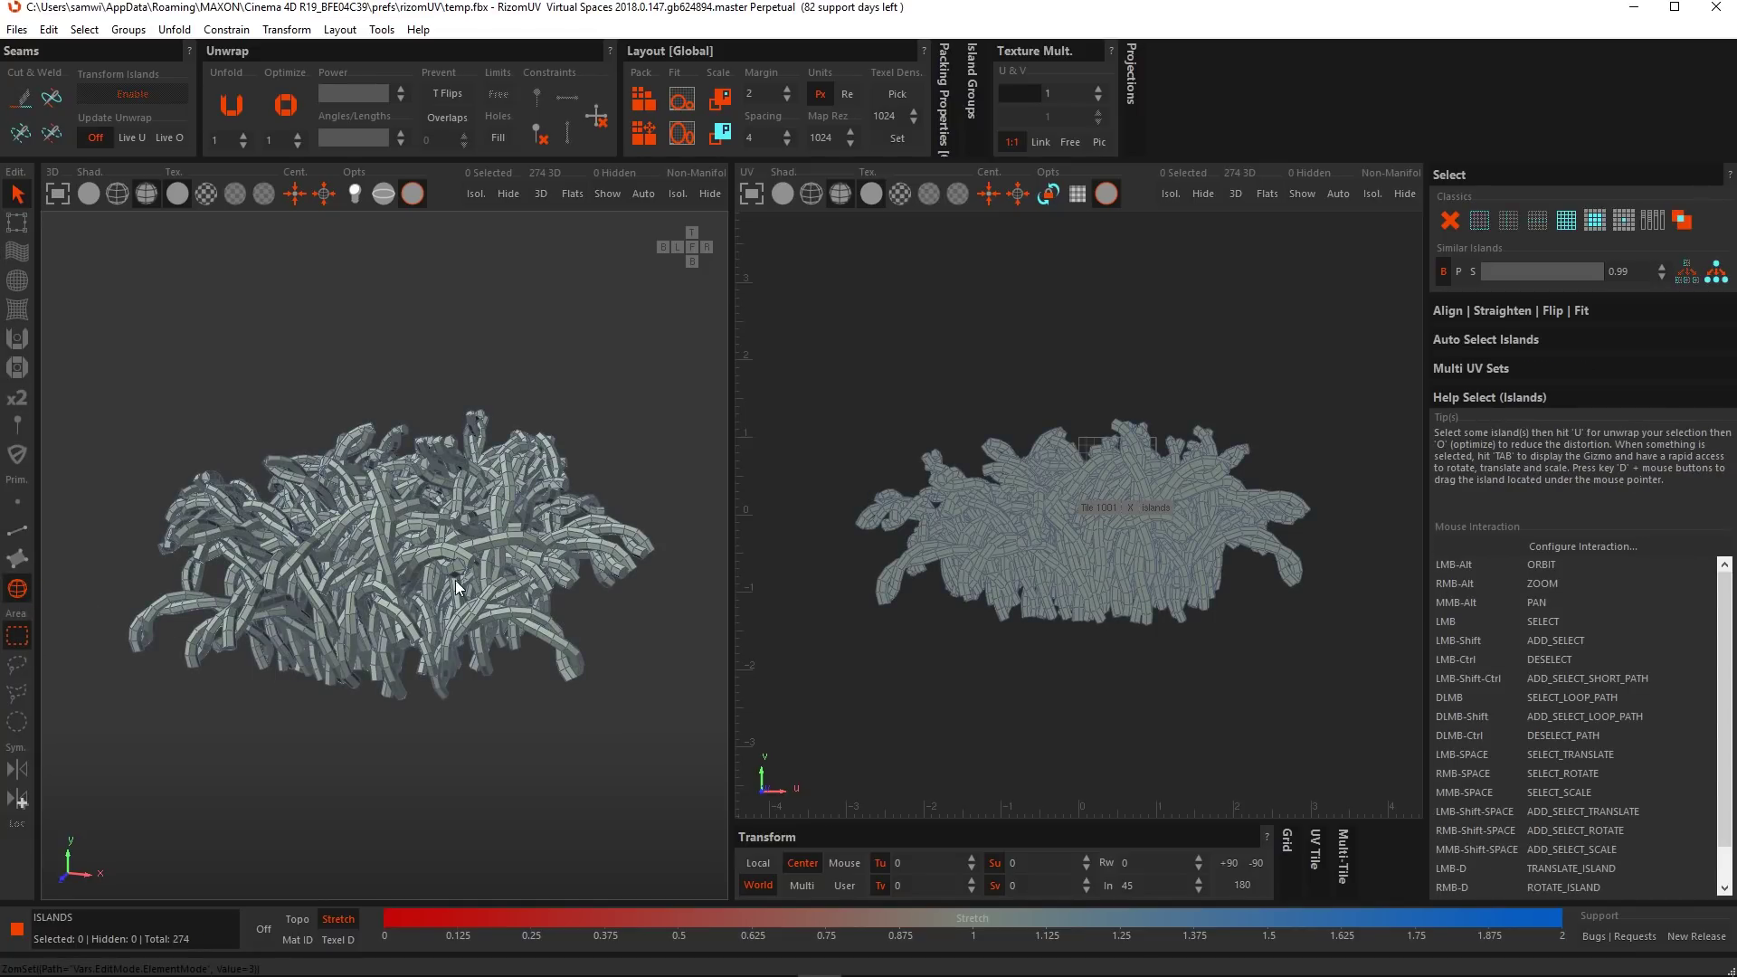
pyautogui.click(388, 556)
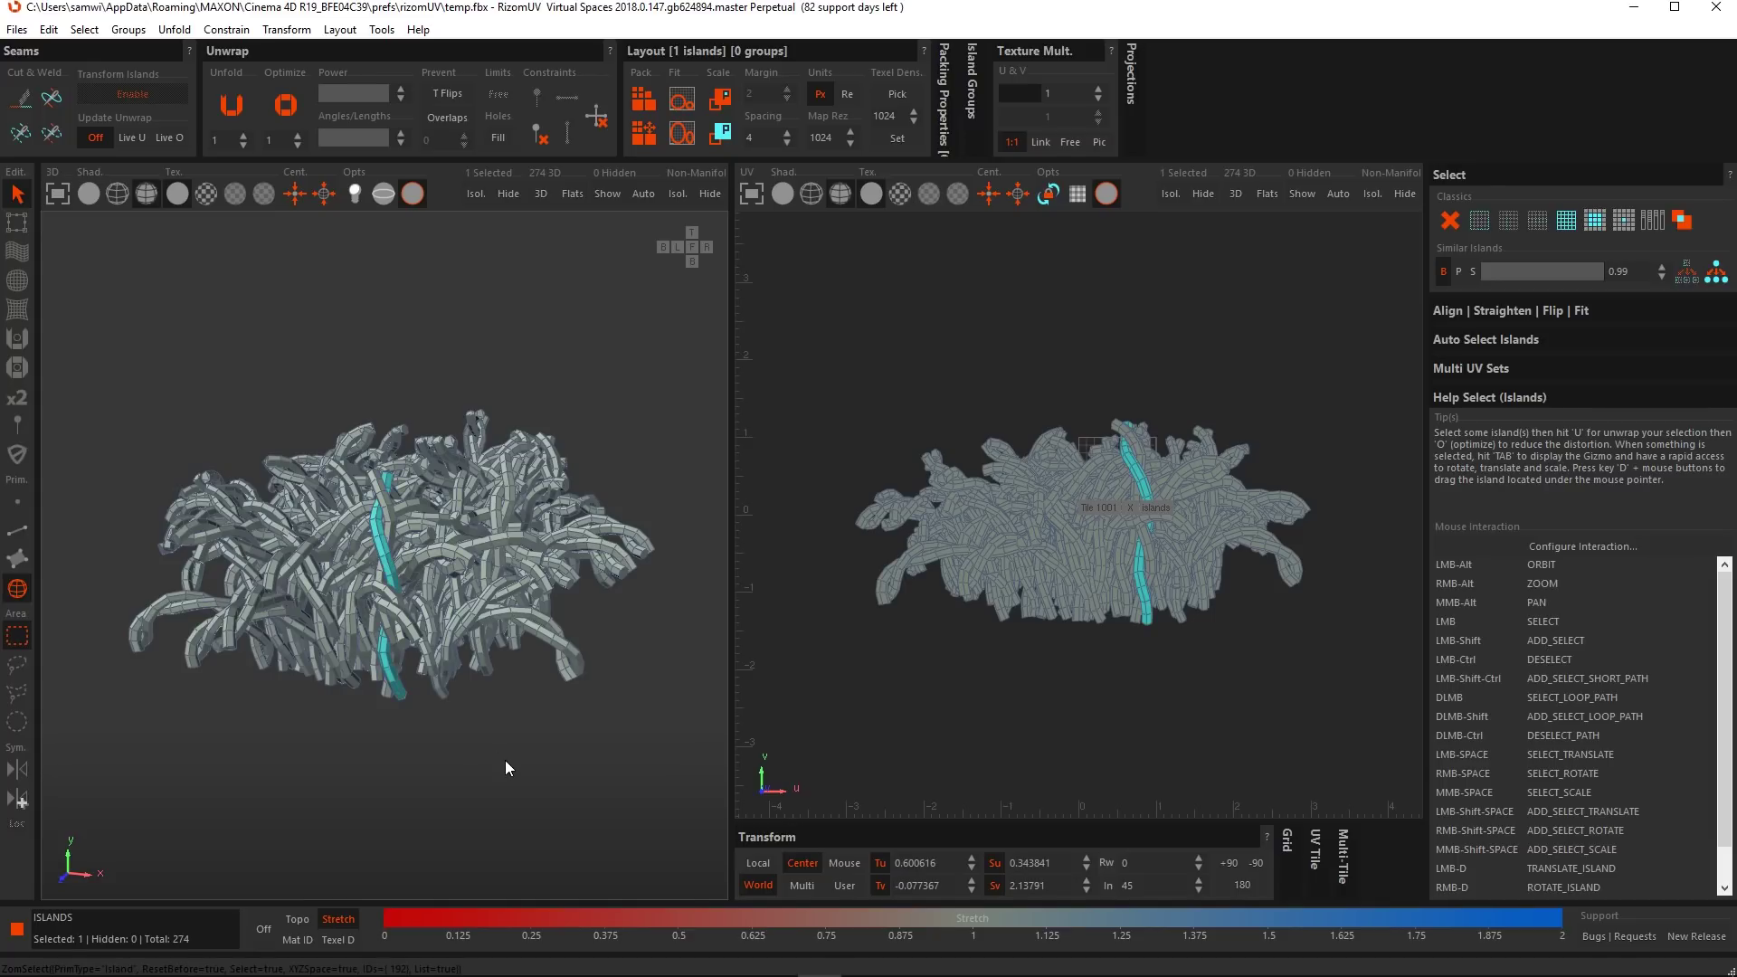
pyautogui.click(476, 194)
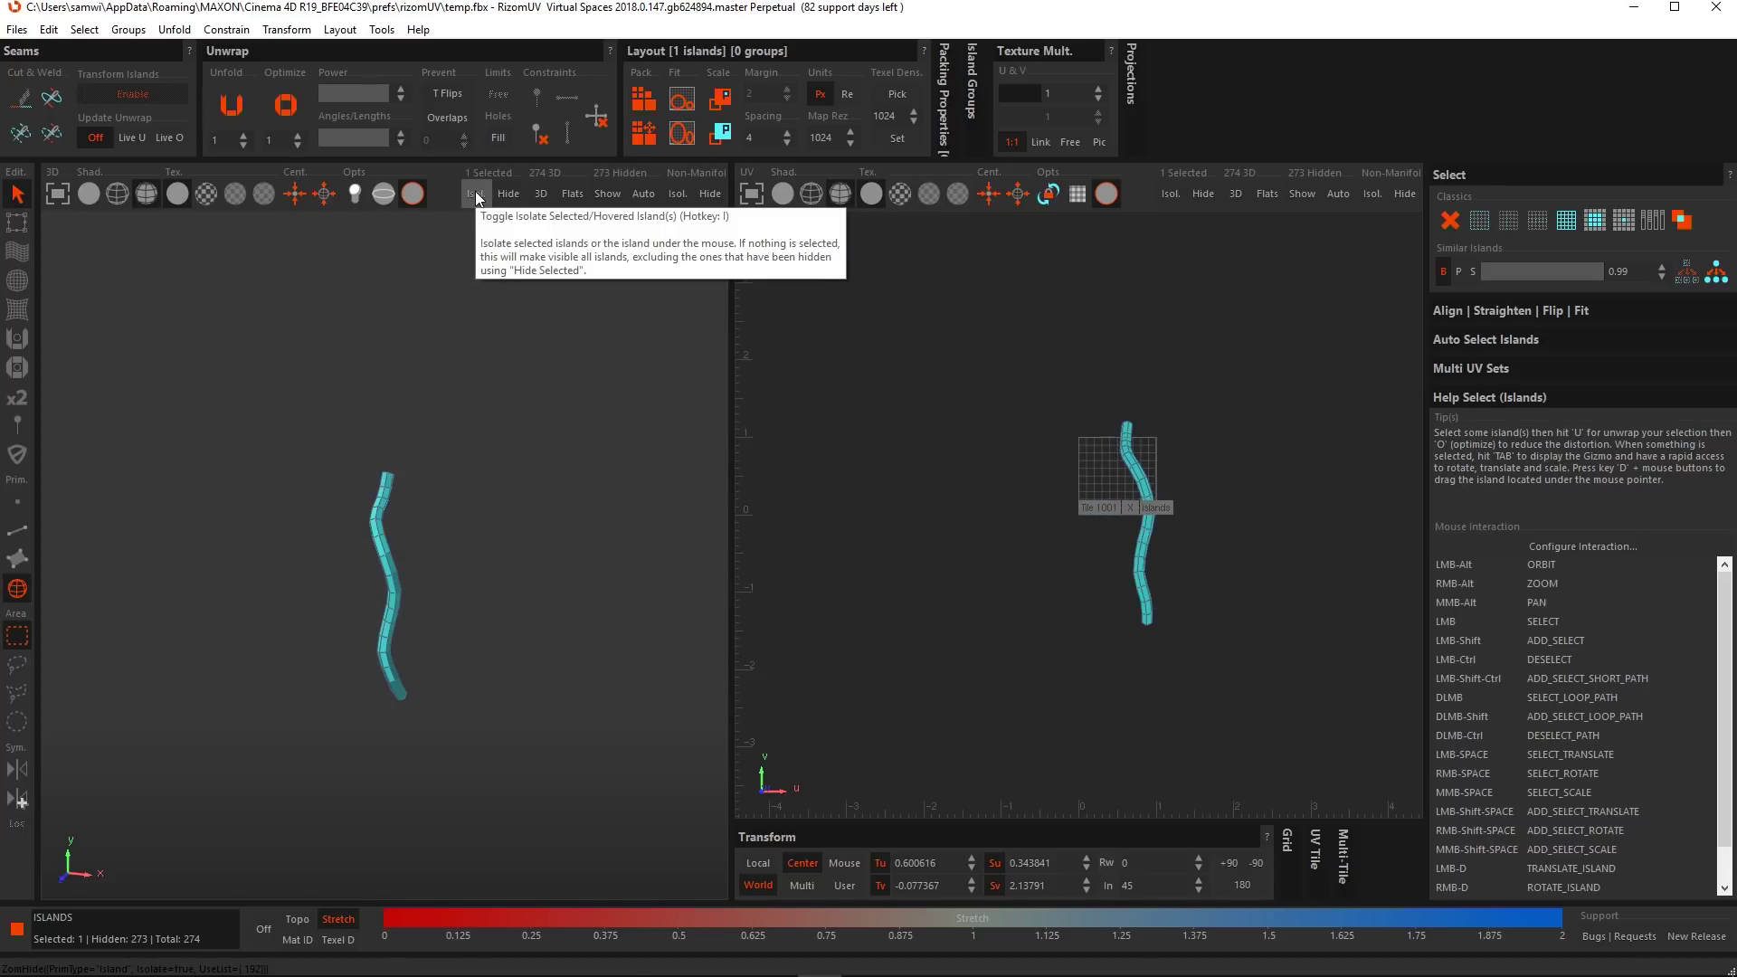
# Clear the strand selection, switch to edge selection mode and show all hidden strands.
pyautogui.click(581, 500)
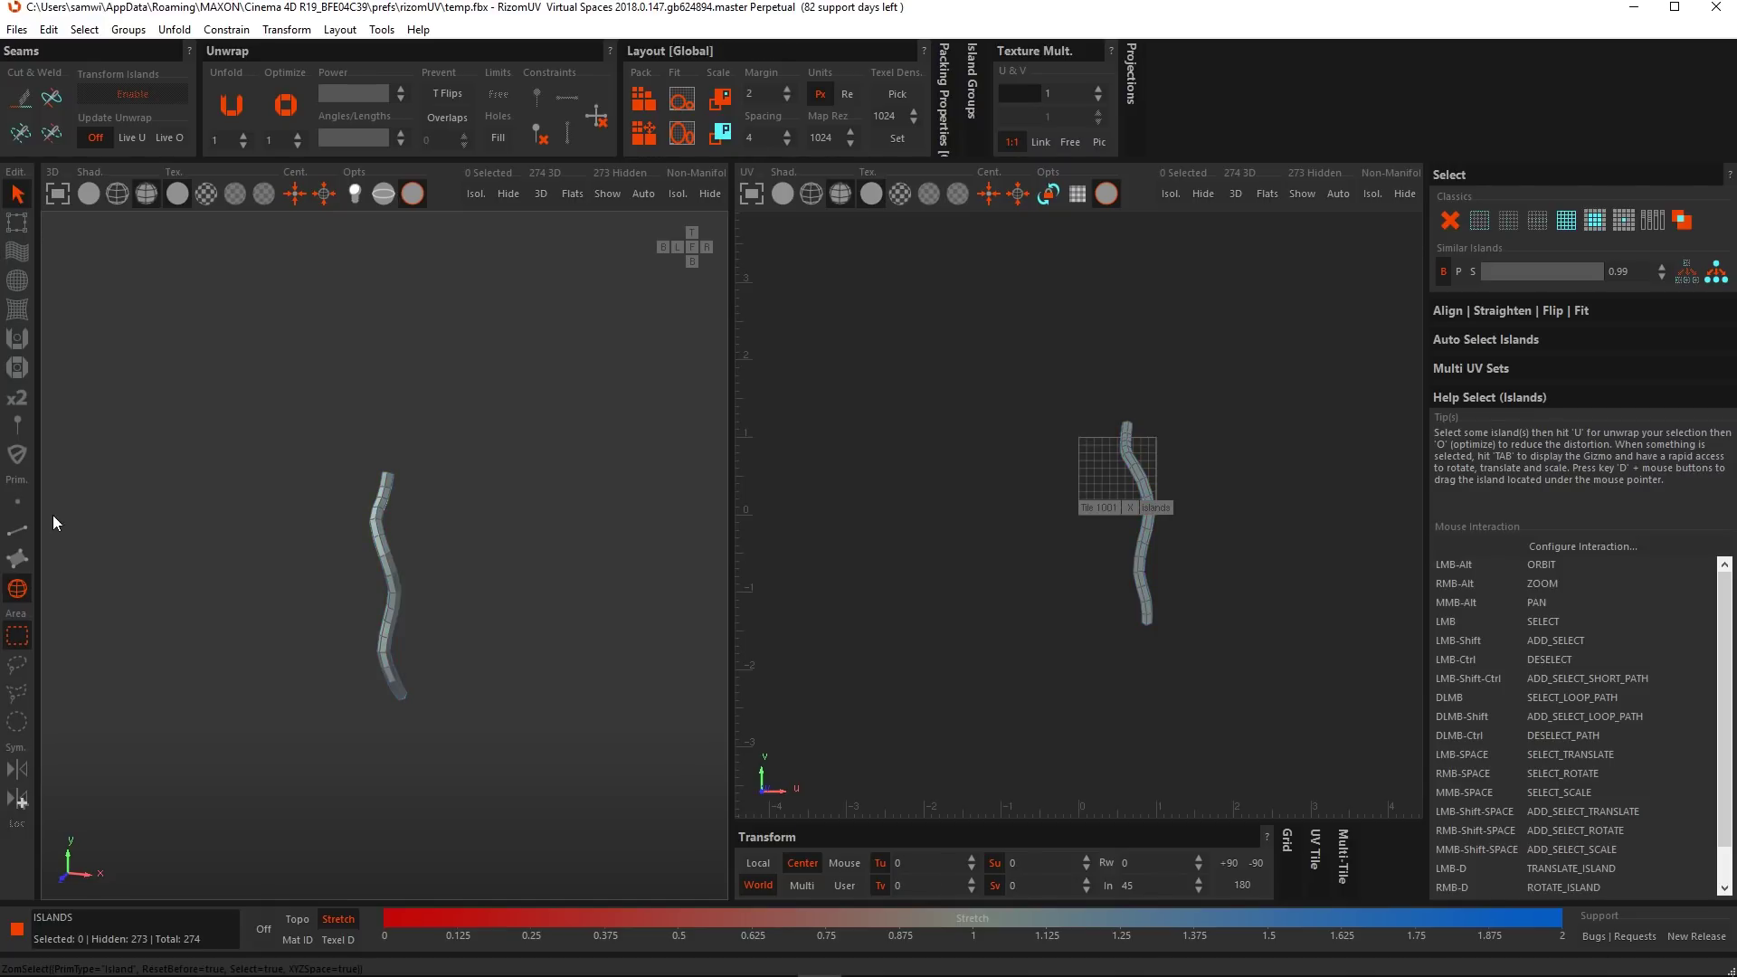
pyautogui.click(17, 534)
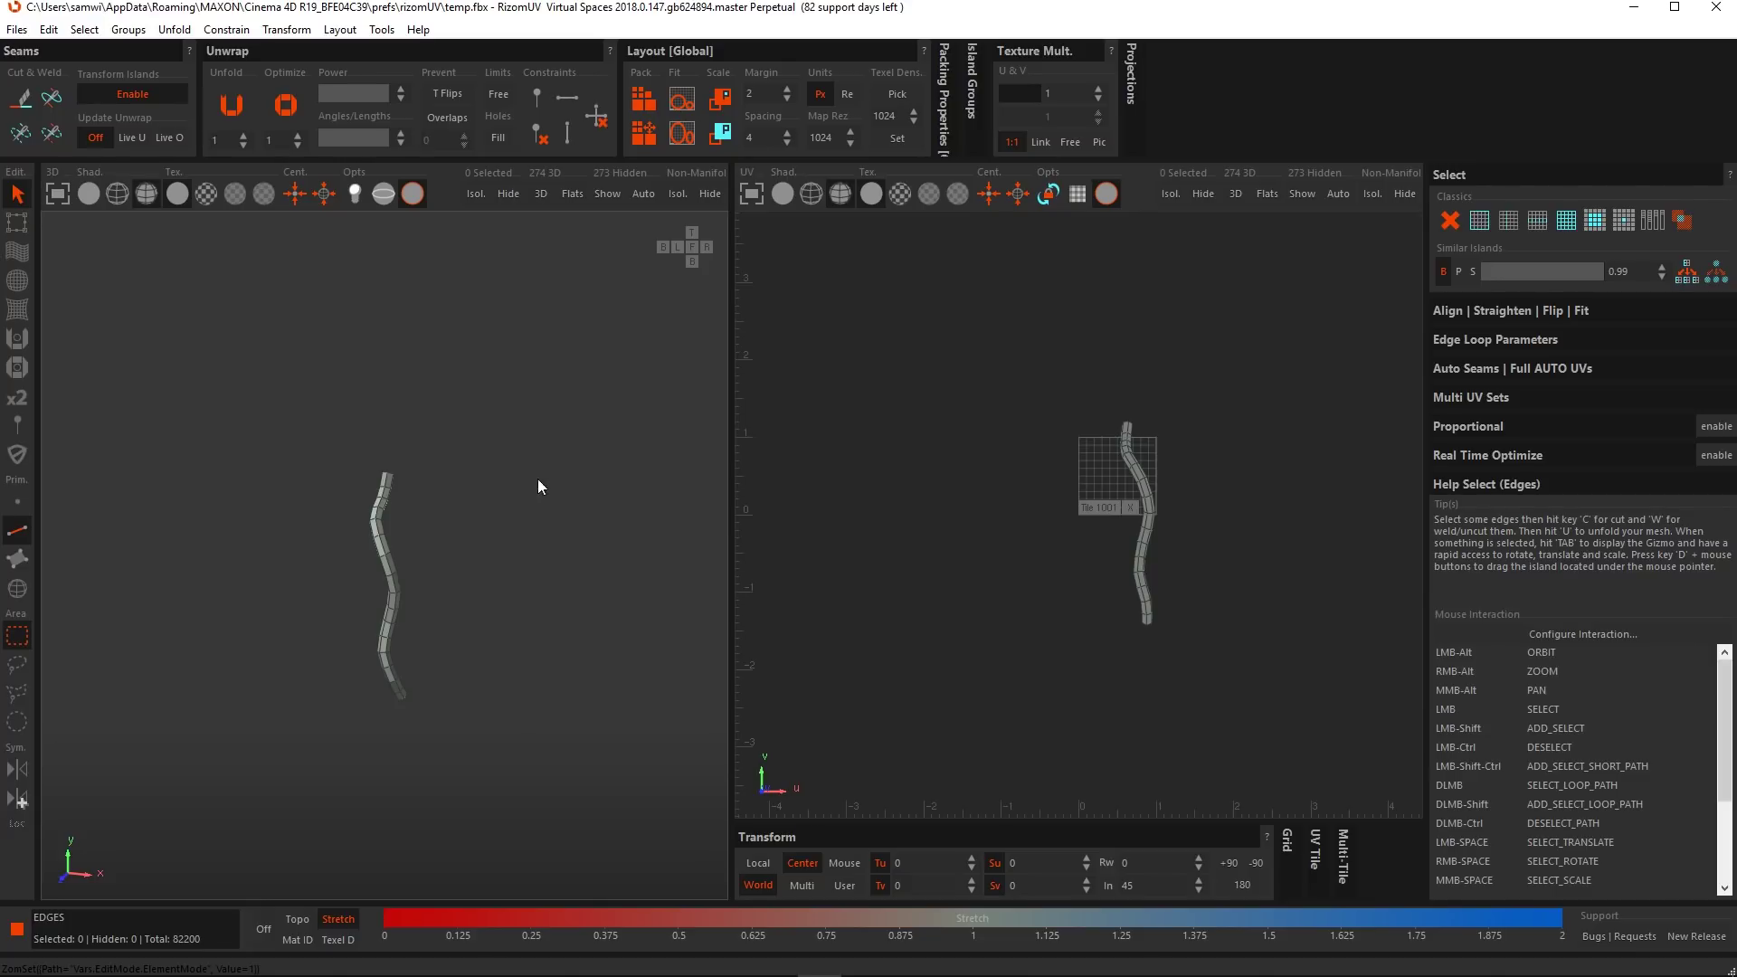
pyautogui.click(607, 193)
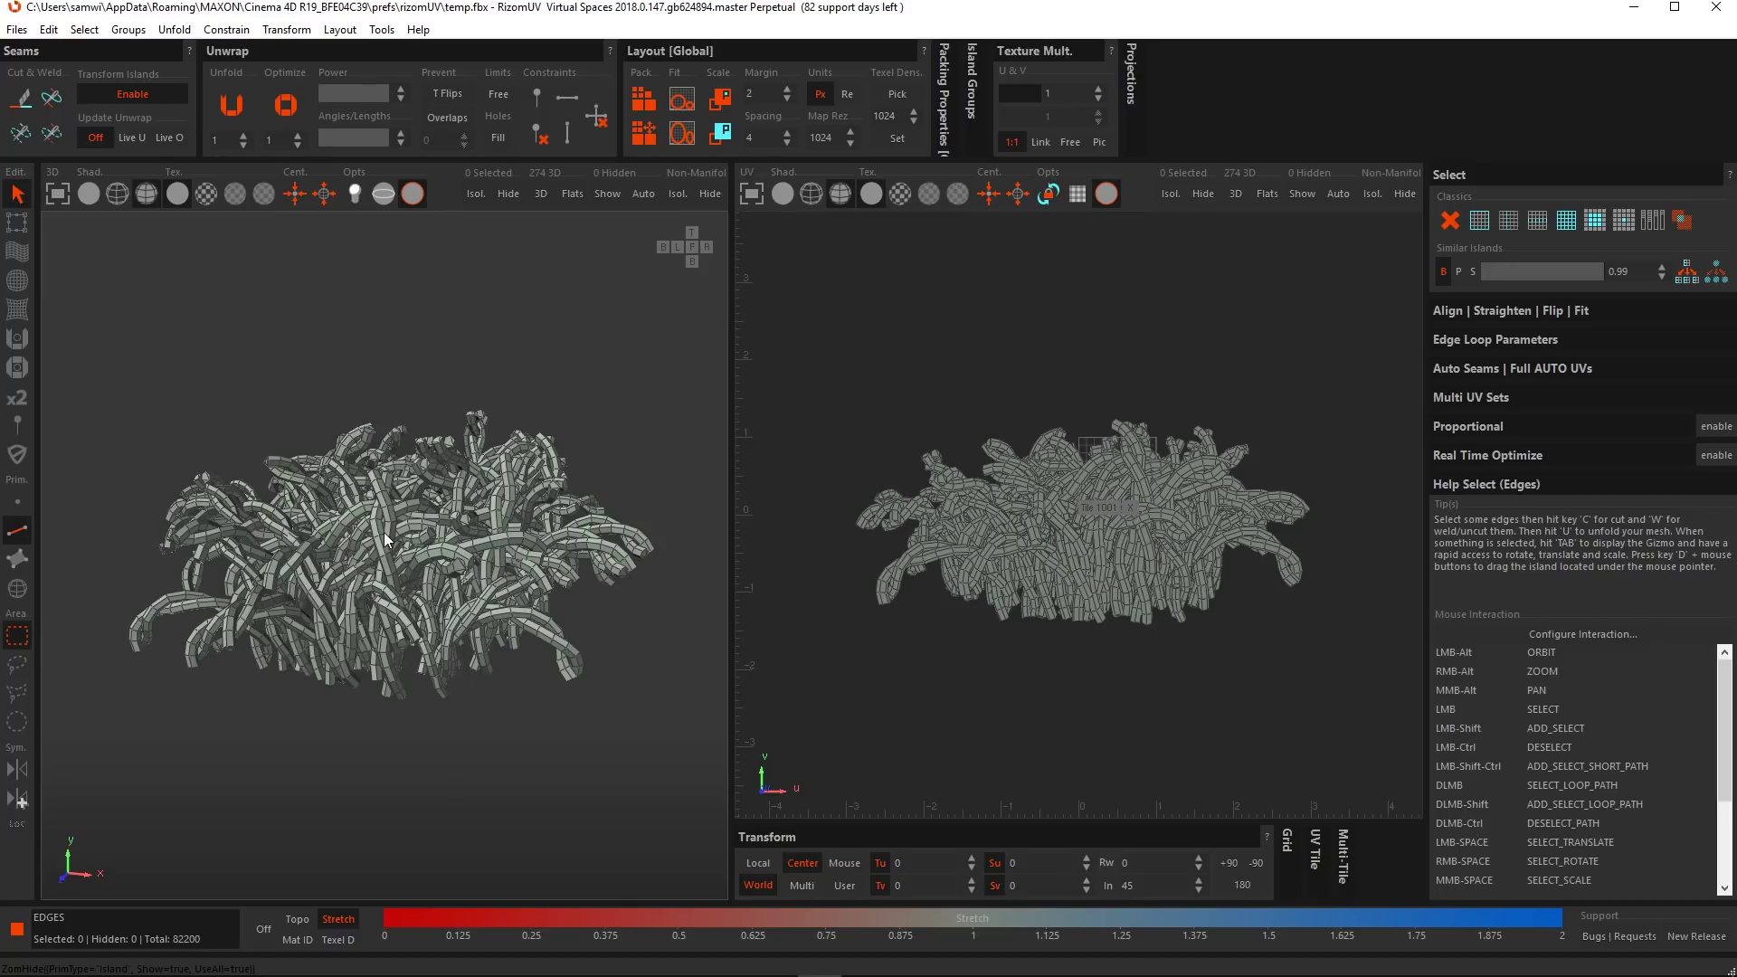
# Isolate the same middle strand without selecting it, toggle the isolation off, and isolate it once more.
pyautogui.scroll(3, 383, 551)
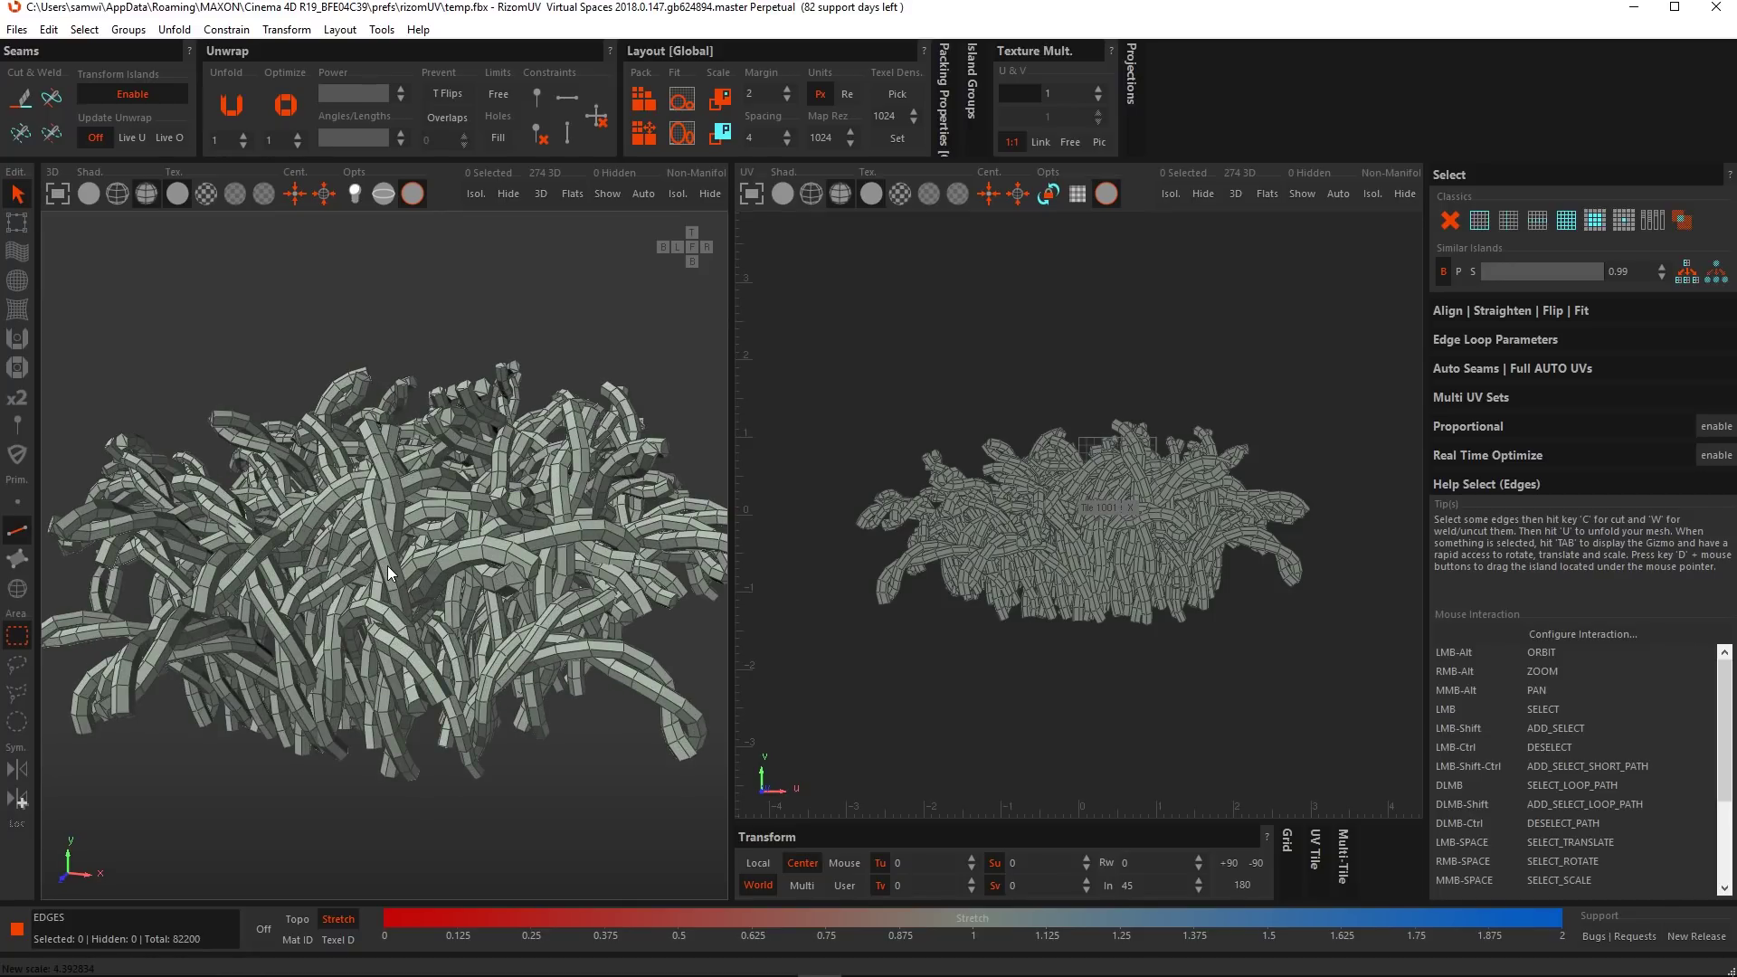
pyautogui.press('i')
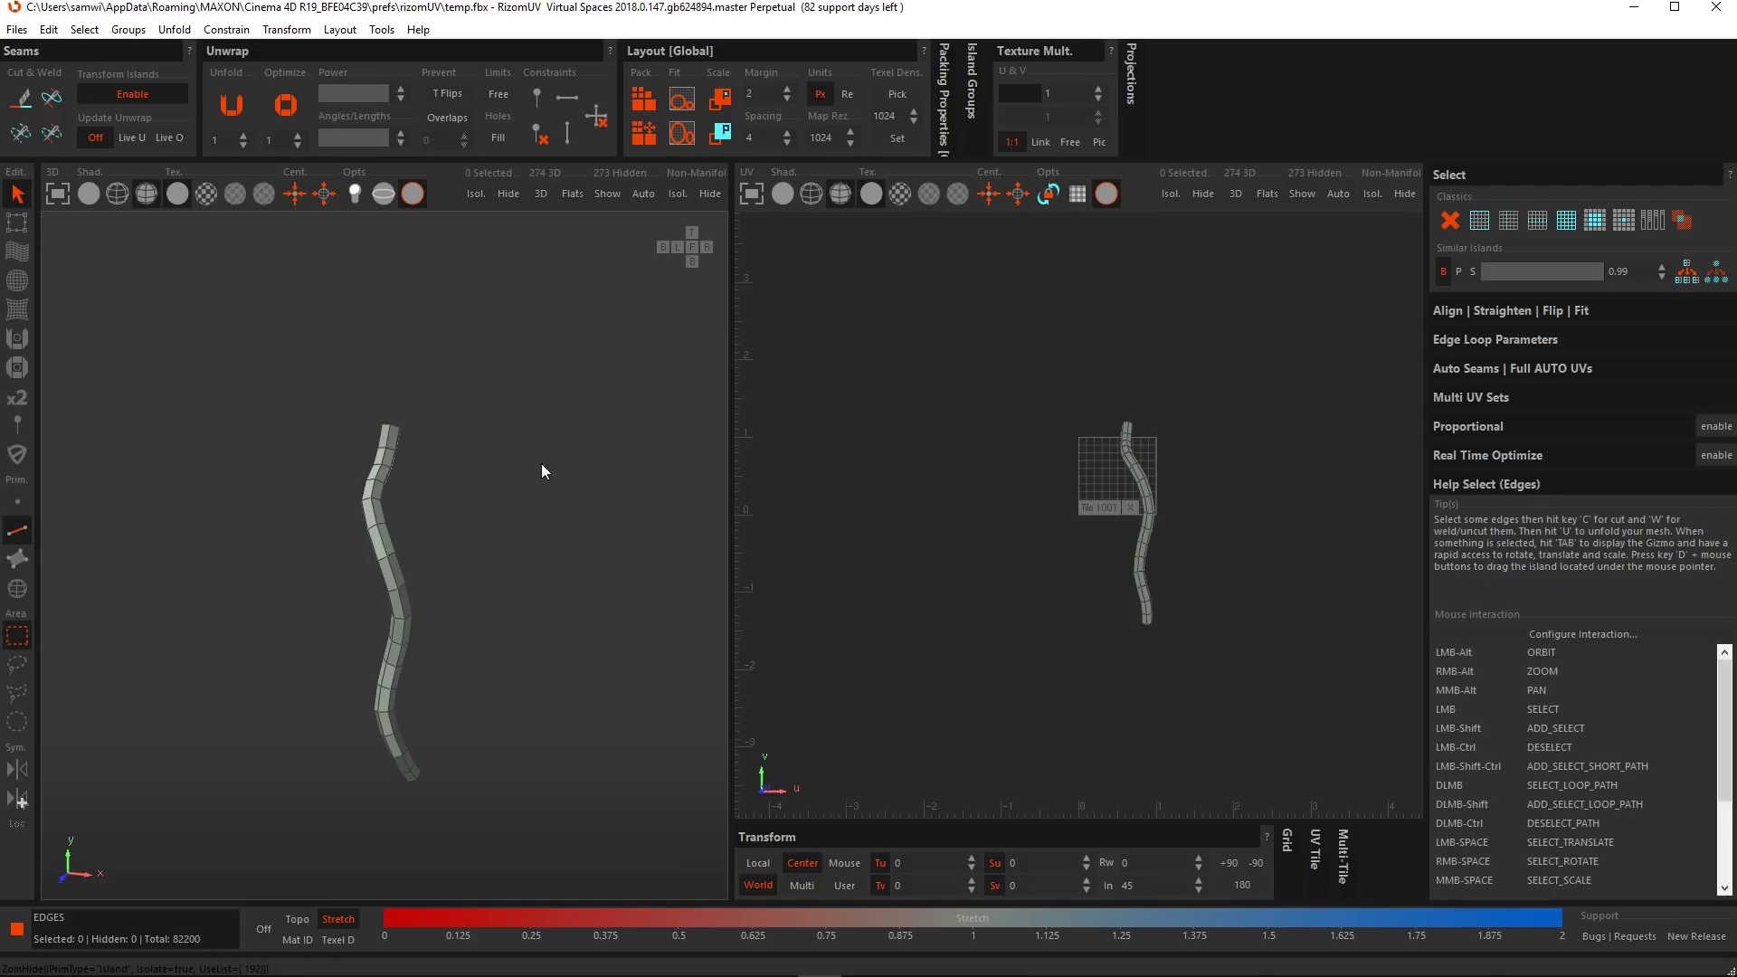
pyautogui.press('i')
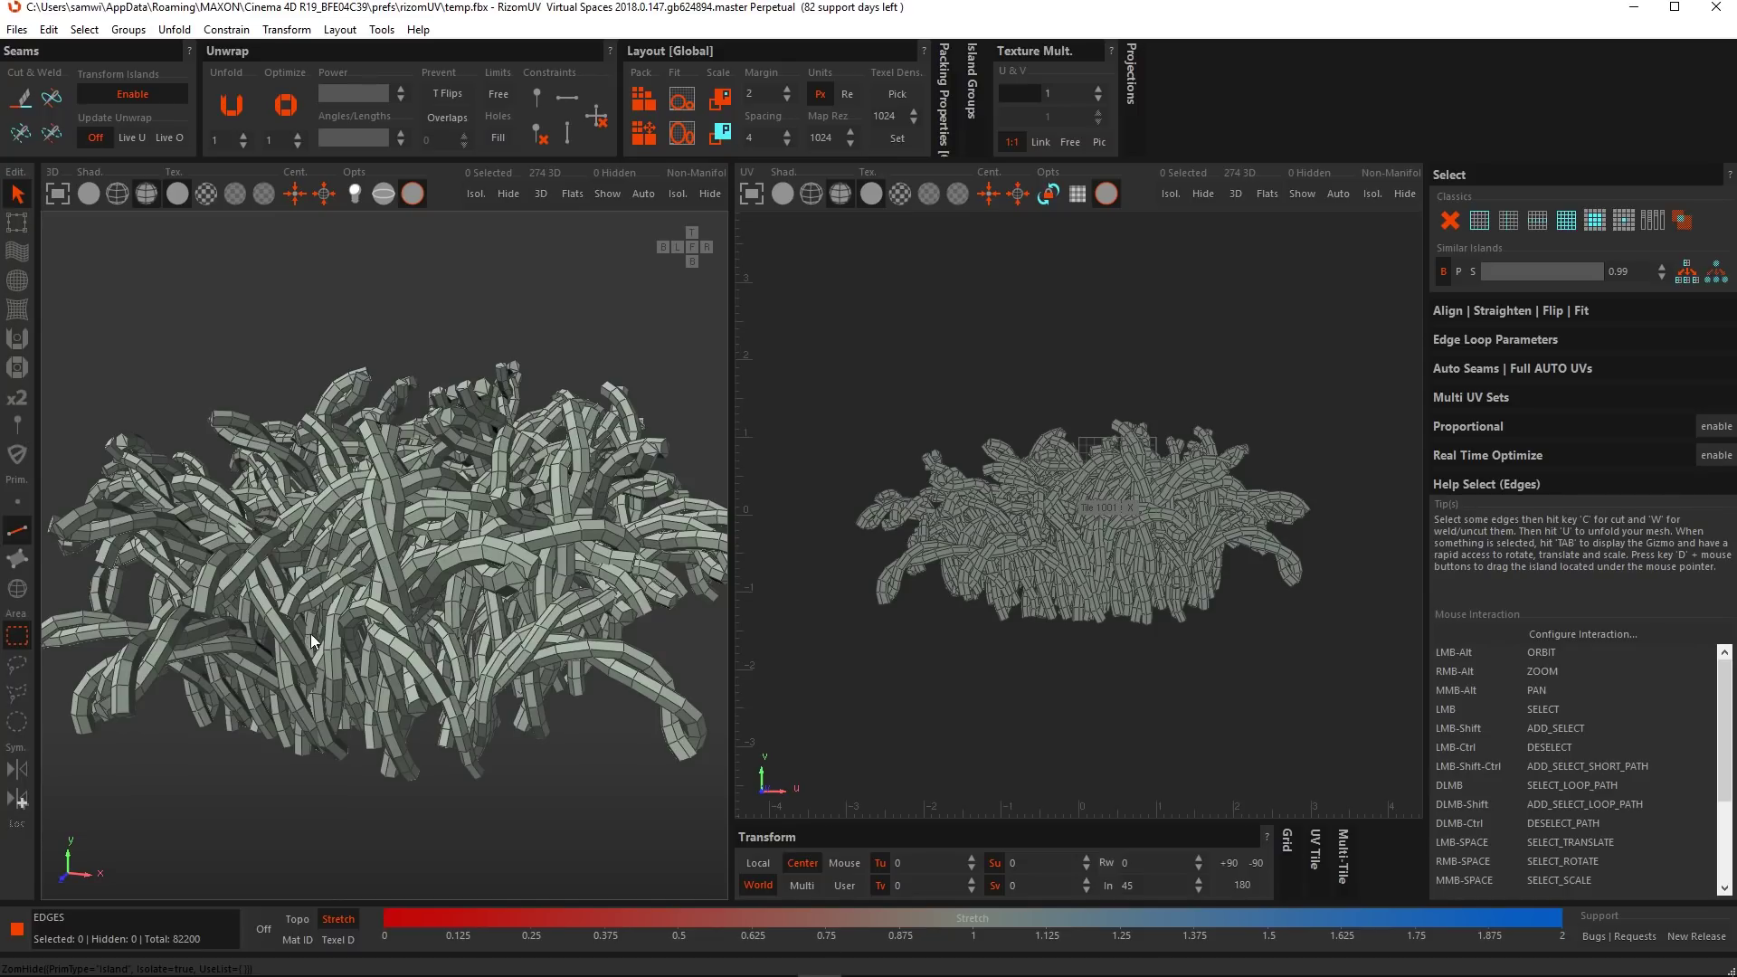
pyautogui.press('i')
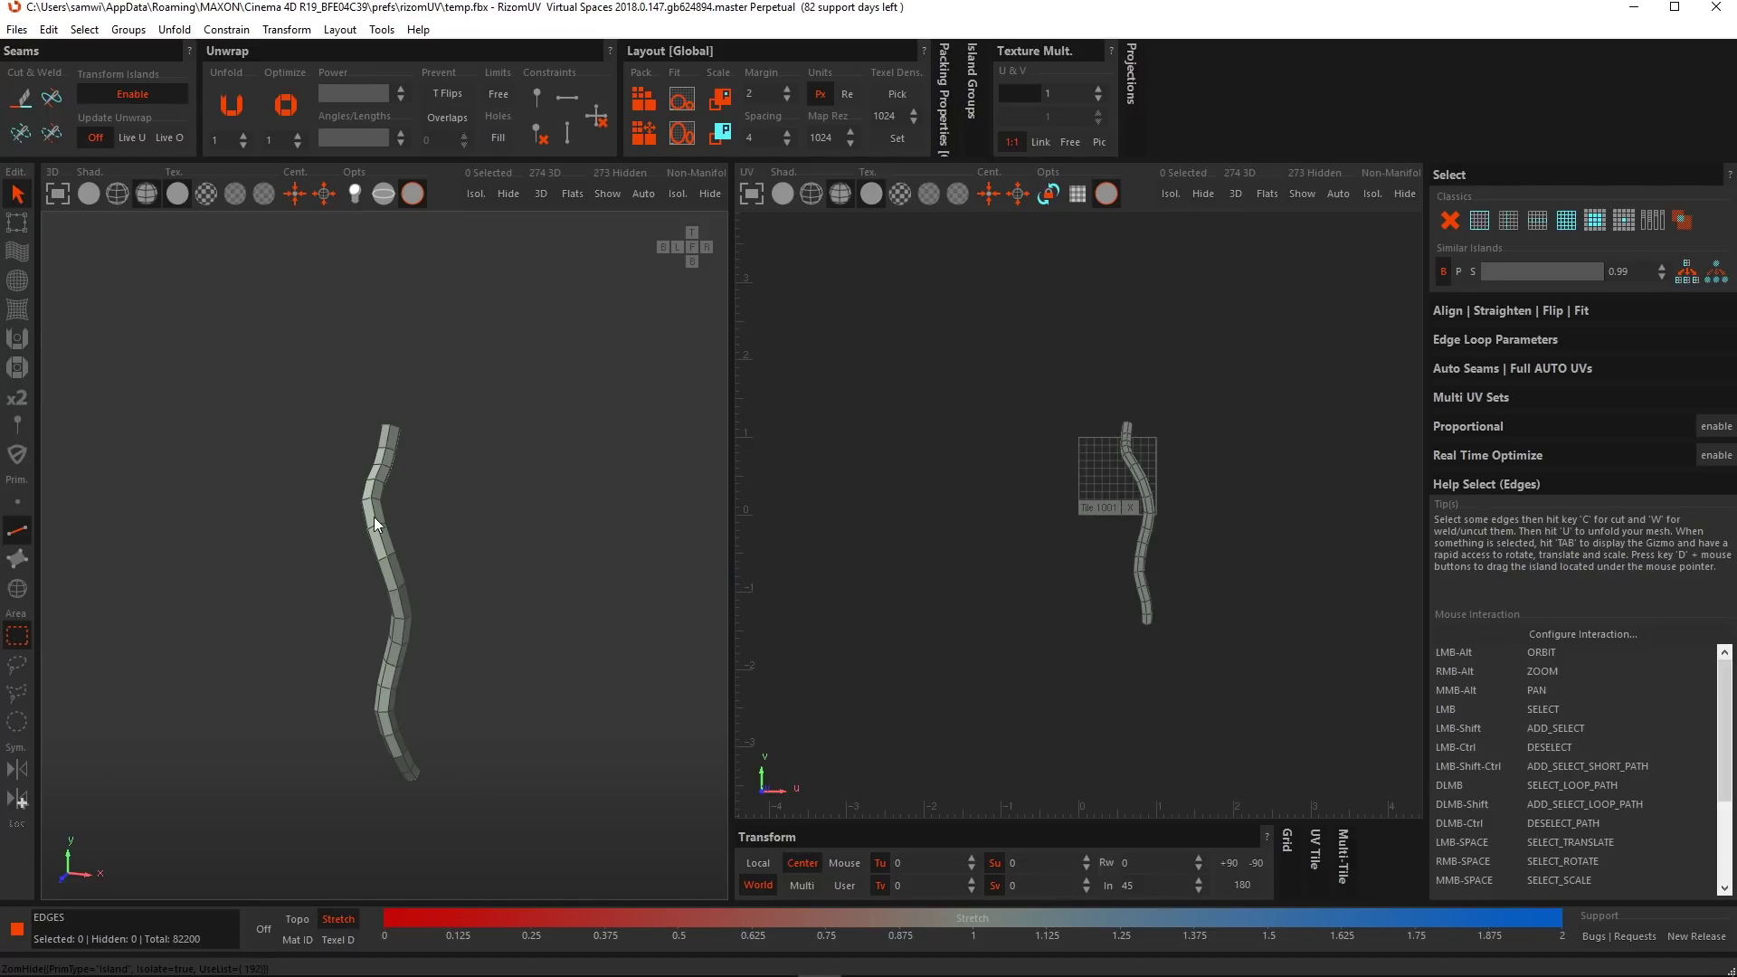
# Select a lengthwise edge loop on the isolated strand and examine its path around the upper end cap.
pyautogui.doubleClick(395, 583)
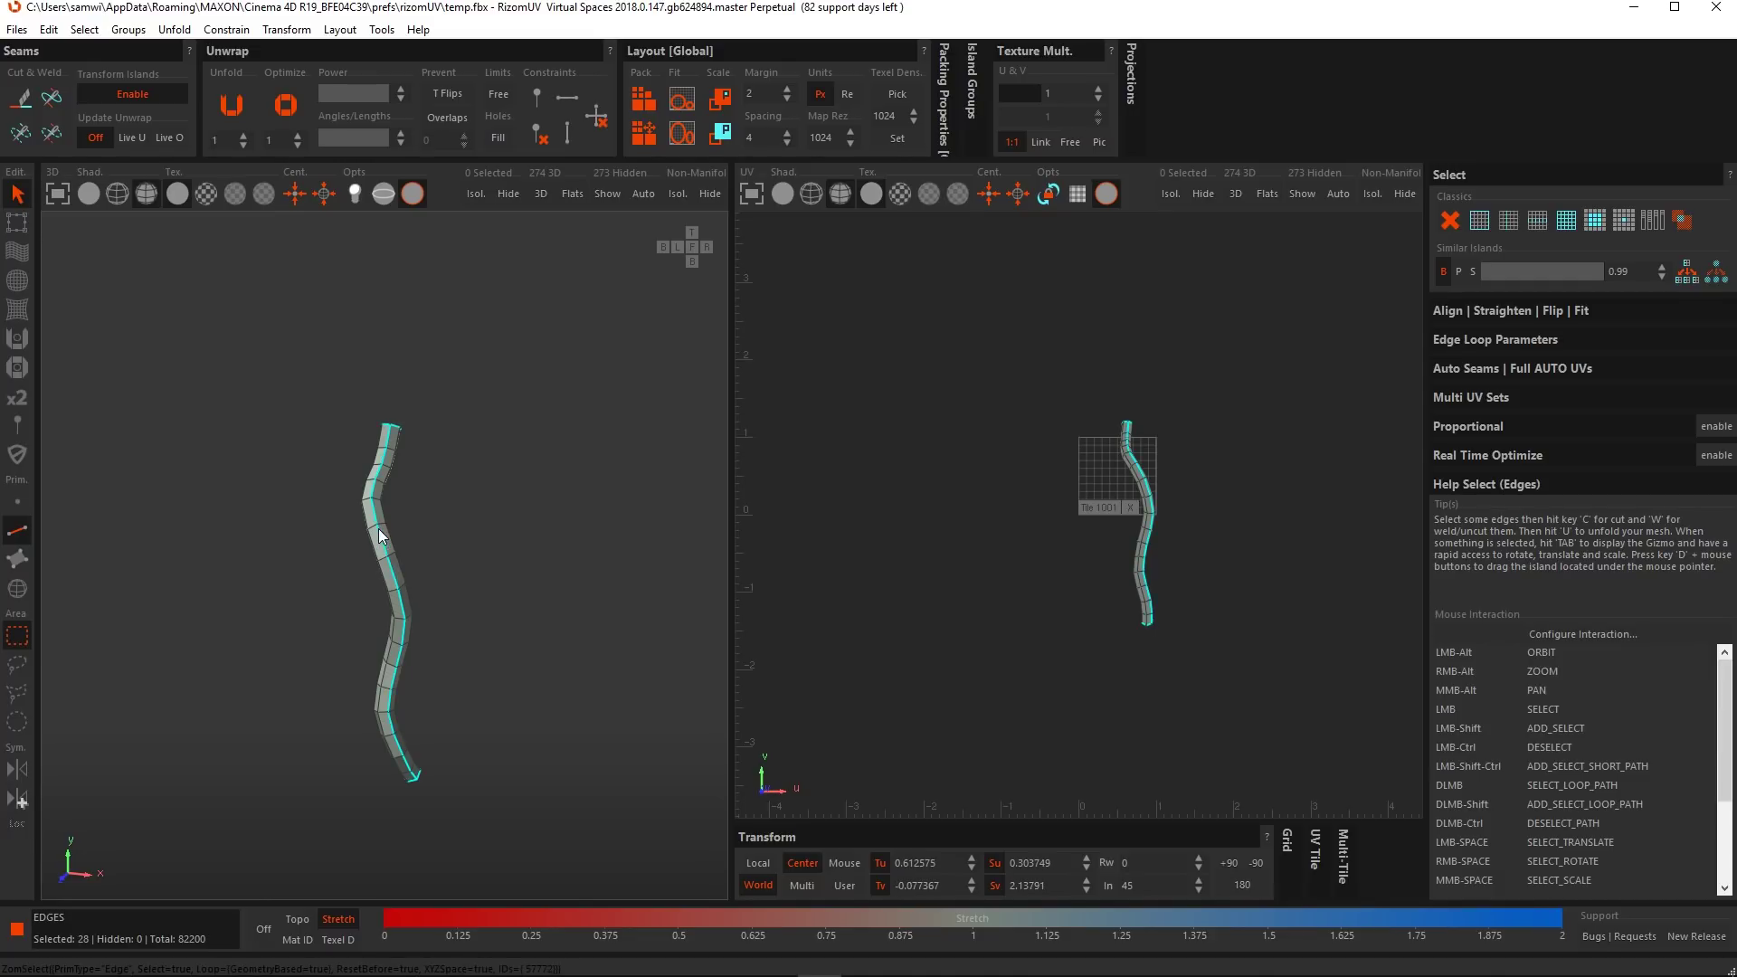
pyautogui.keyDown('alt'); pyautogui.moveTo(379, 529); pyautogui.dragTo(383, 621); pyautogui.keyUp('alt')
pyautogui.scroll(8, 396, 411)
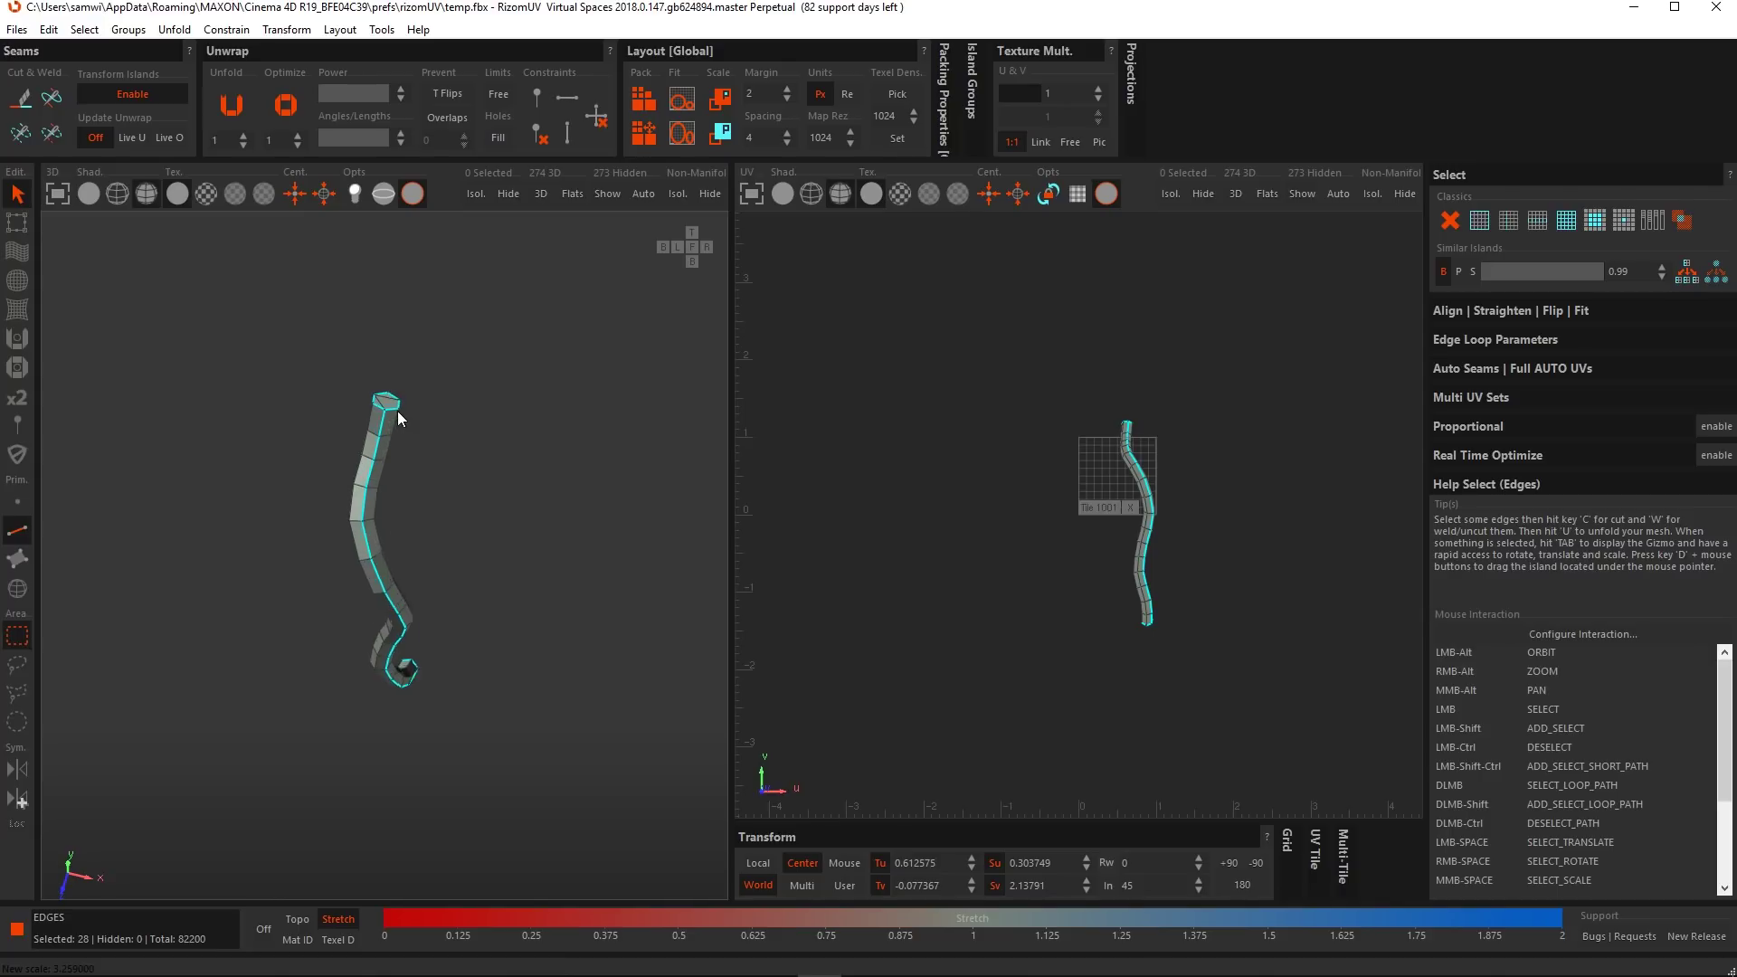
pyautogui.keyDown('alt'); pyautogui.moveTo(387, 431); pyautogui.dragTo(1077, 367); pyautogui.keyUp('alt')
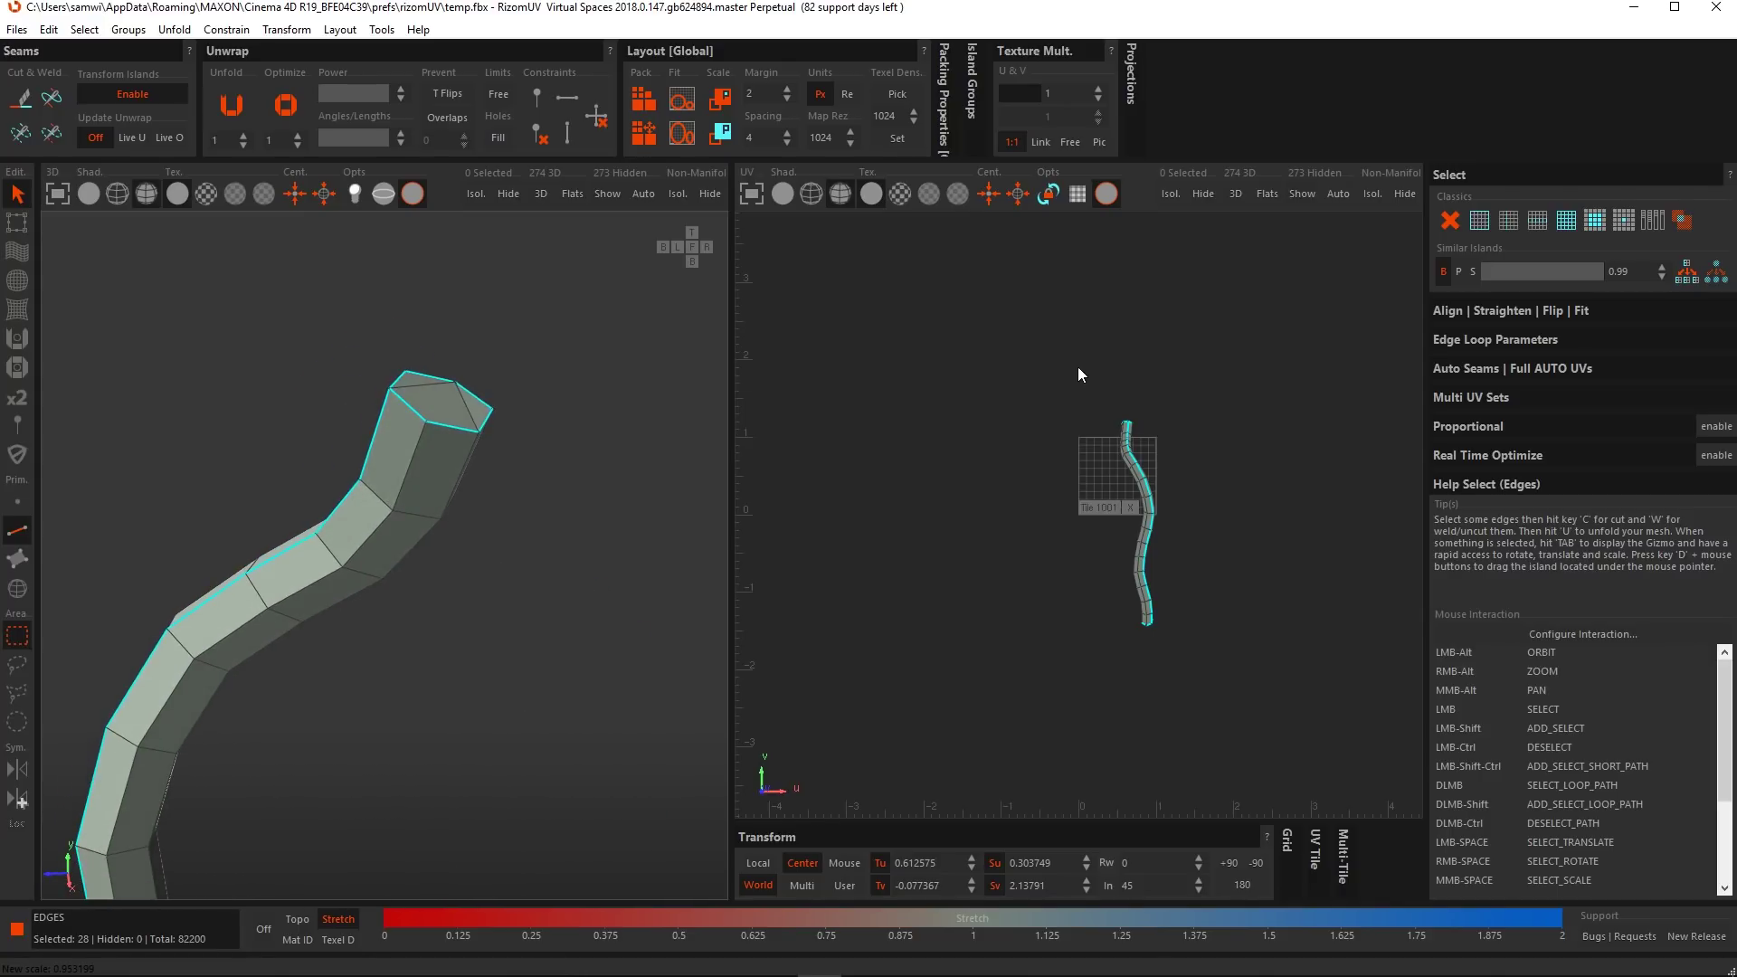
pyautogui.scroll(-5, 356, 584)
pyautogui.keyDown('alt'); pyautogui.moveTo(308, 644); pyautogui.dragTo(339, 573, button='middle'); pyautogui.keyUp('alt')
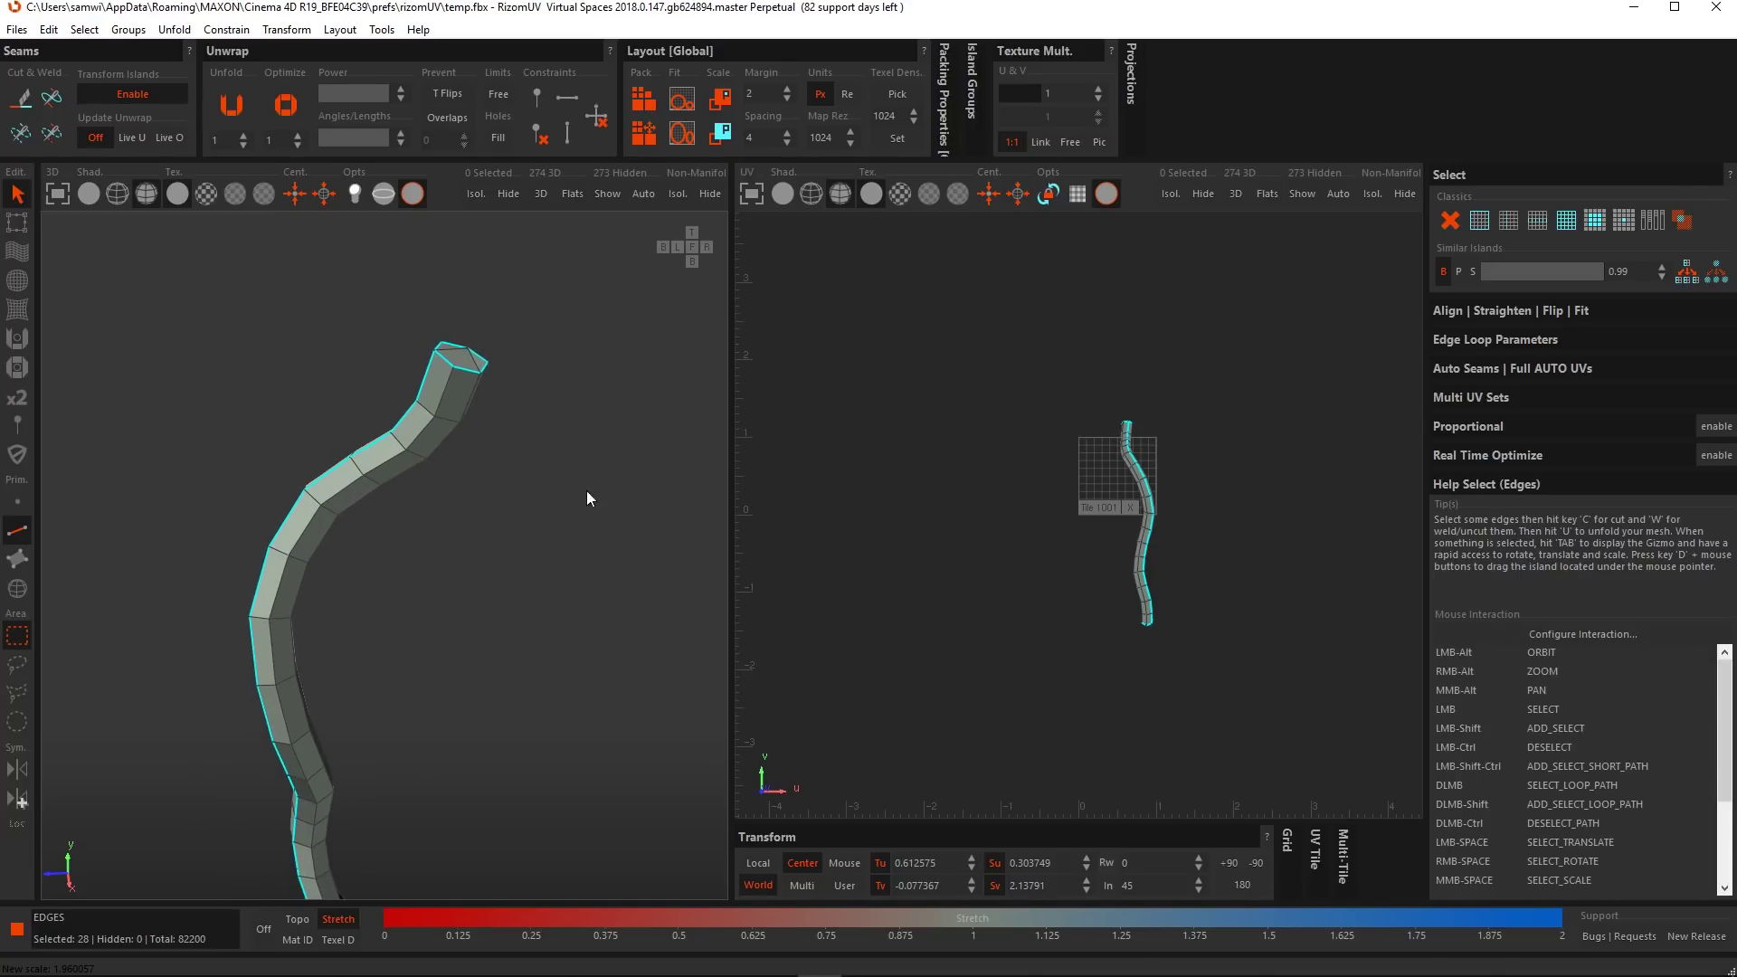
# Disable the Geometric option in the Edge Loop Parameters and select a lengthwise loop on the strand.
pyautogui.click(1464, 176)
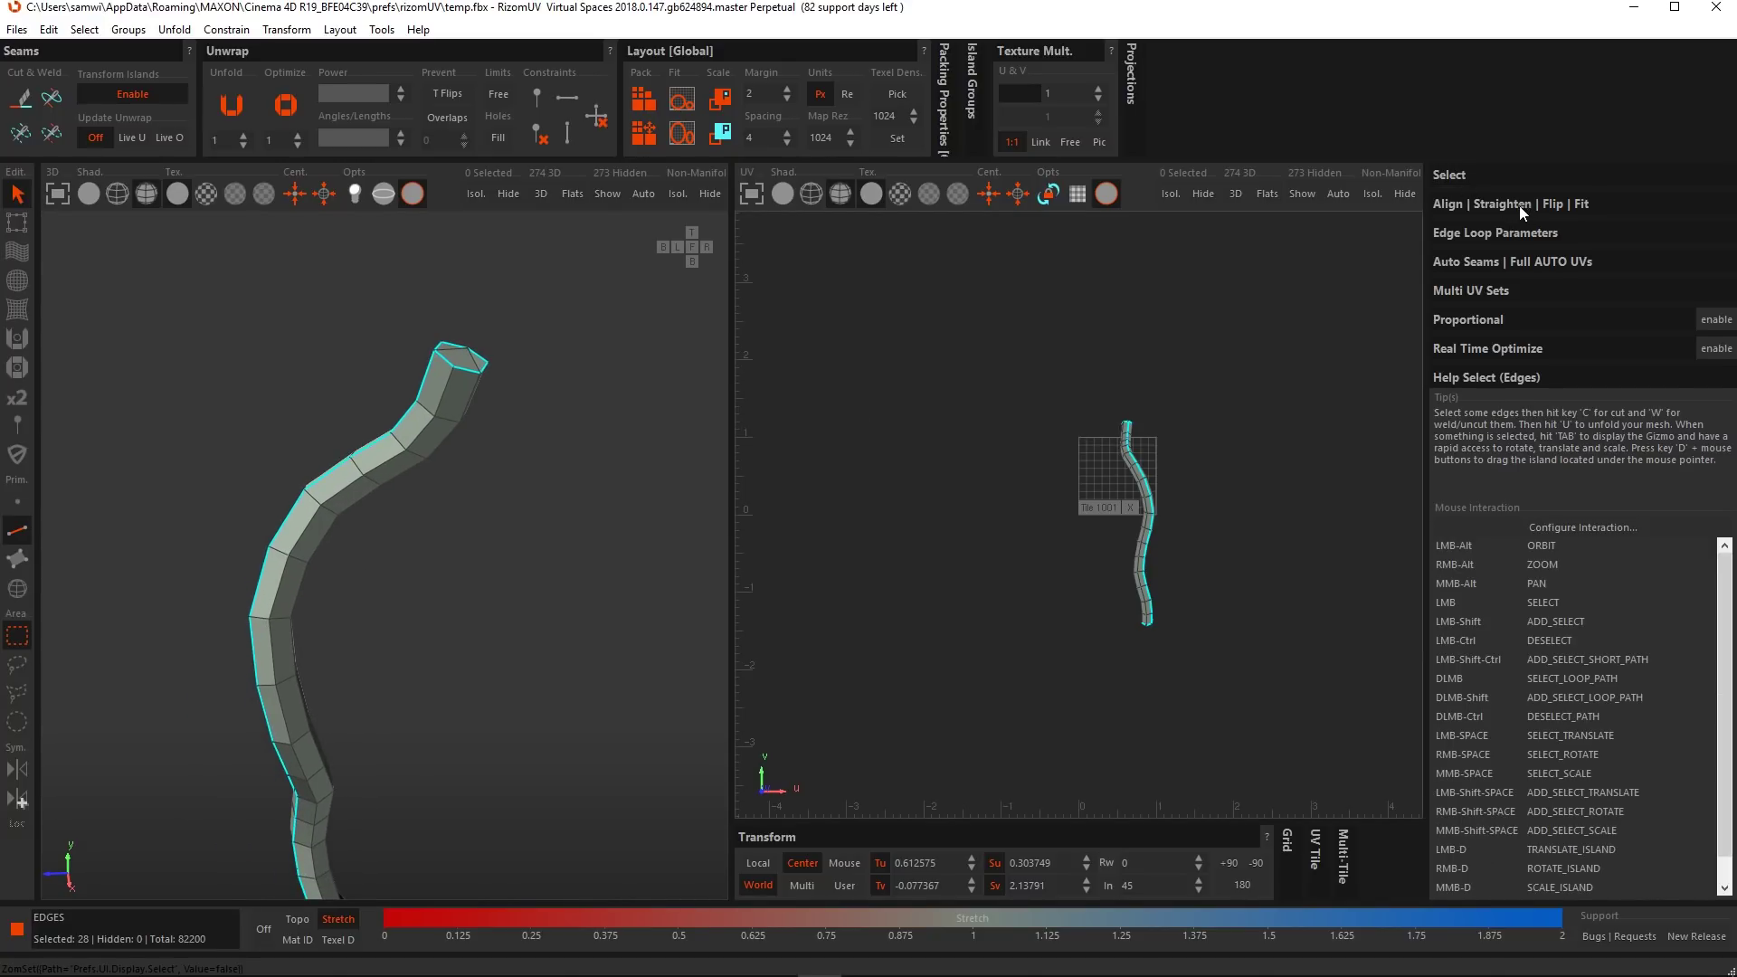
pyautogui.click(1496, 236)
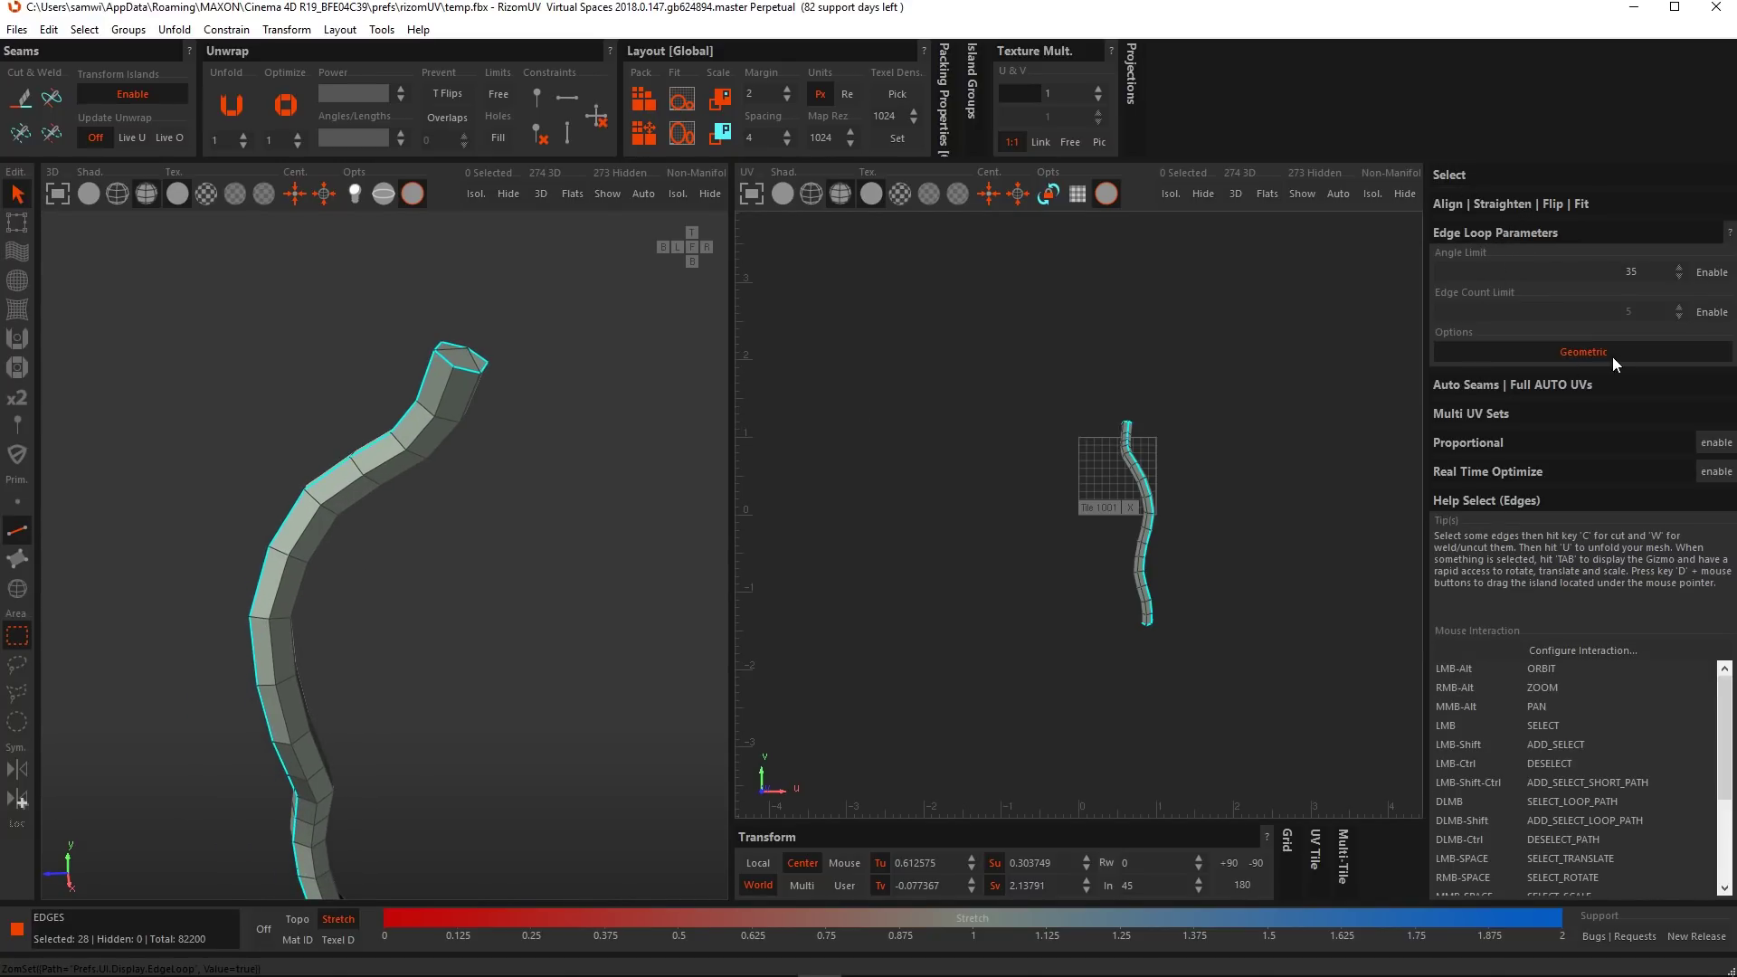
pyautogui.click(1577, 356)
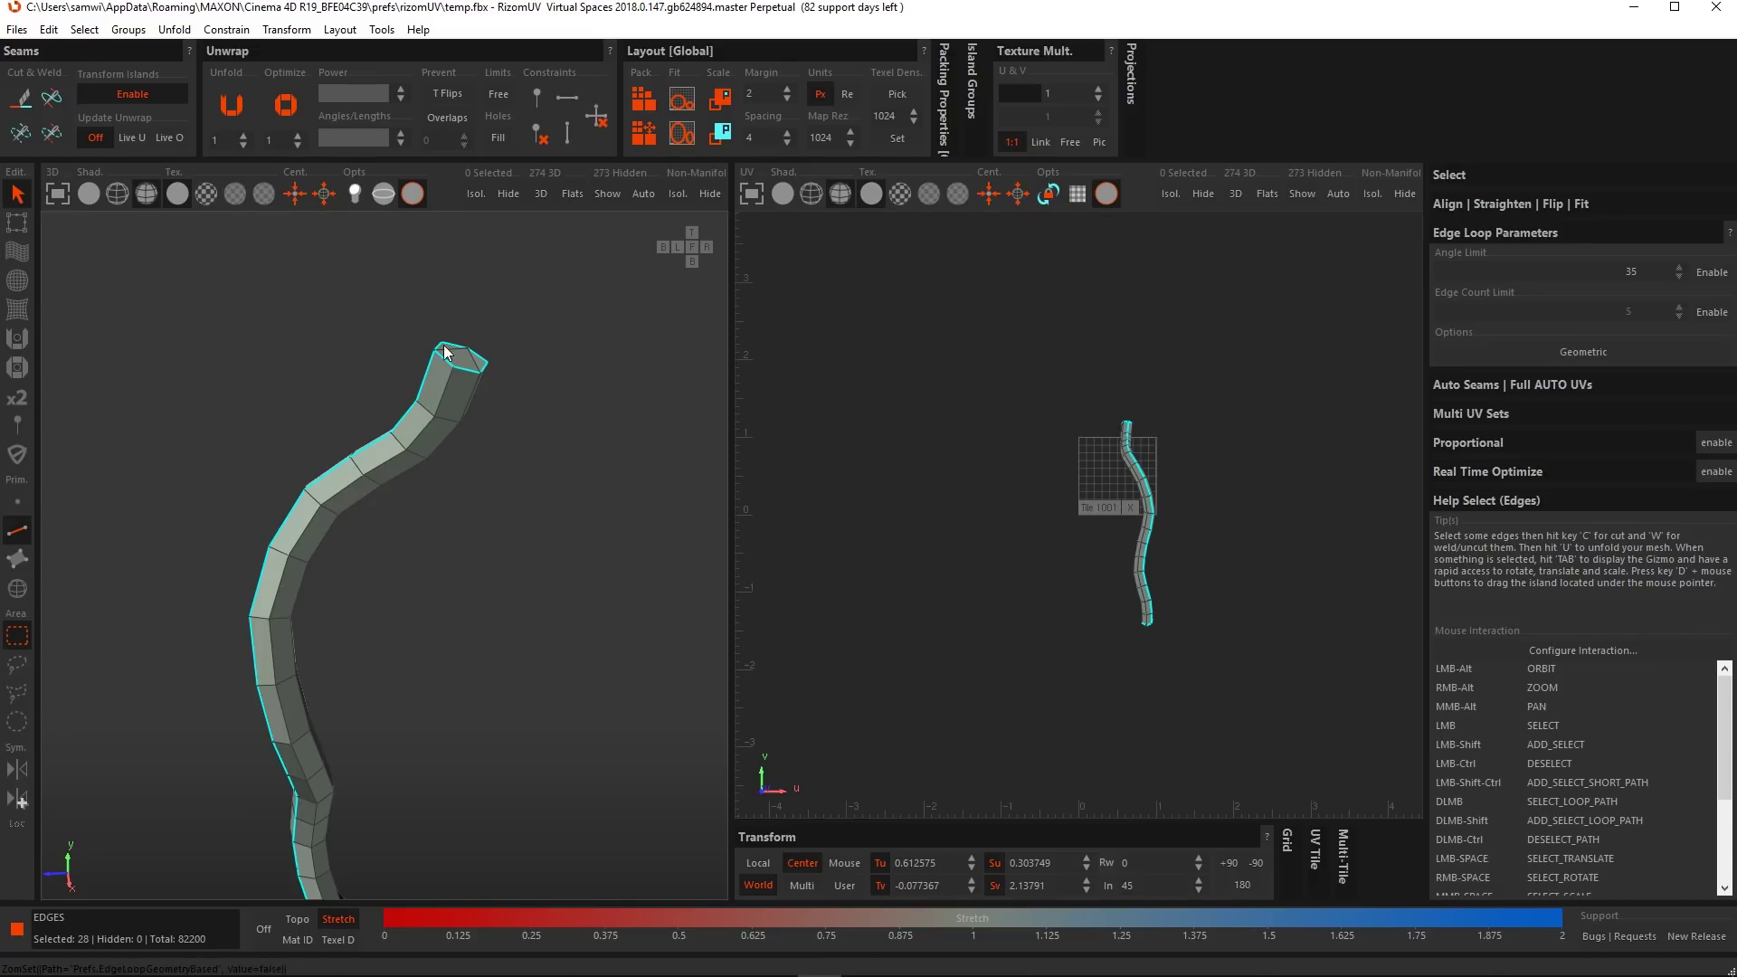
pyautogui.keyDown('alt'); pyautogui.moveTo(446, 347); pyautogui.dragTo(479, 419); pyautogui.keyUp('alt')
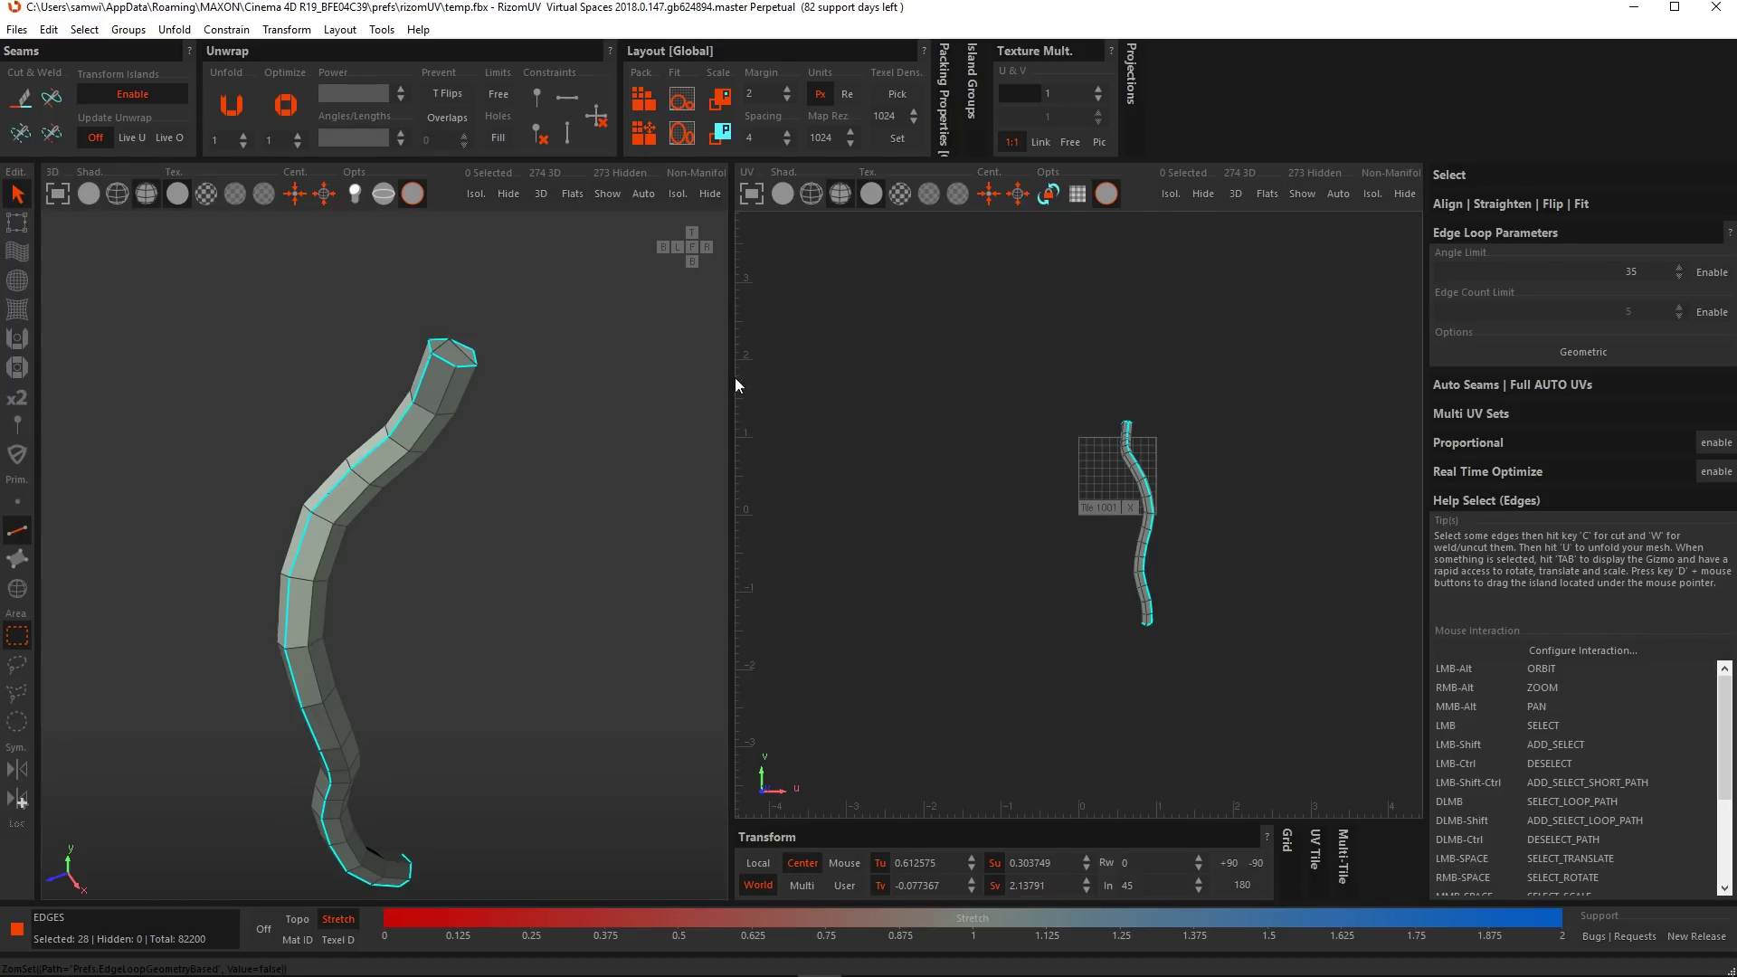
pyautogui.doubleClick(434, 415)
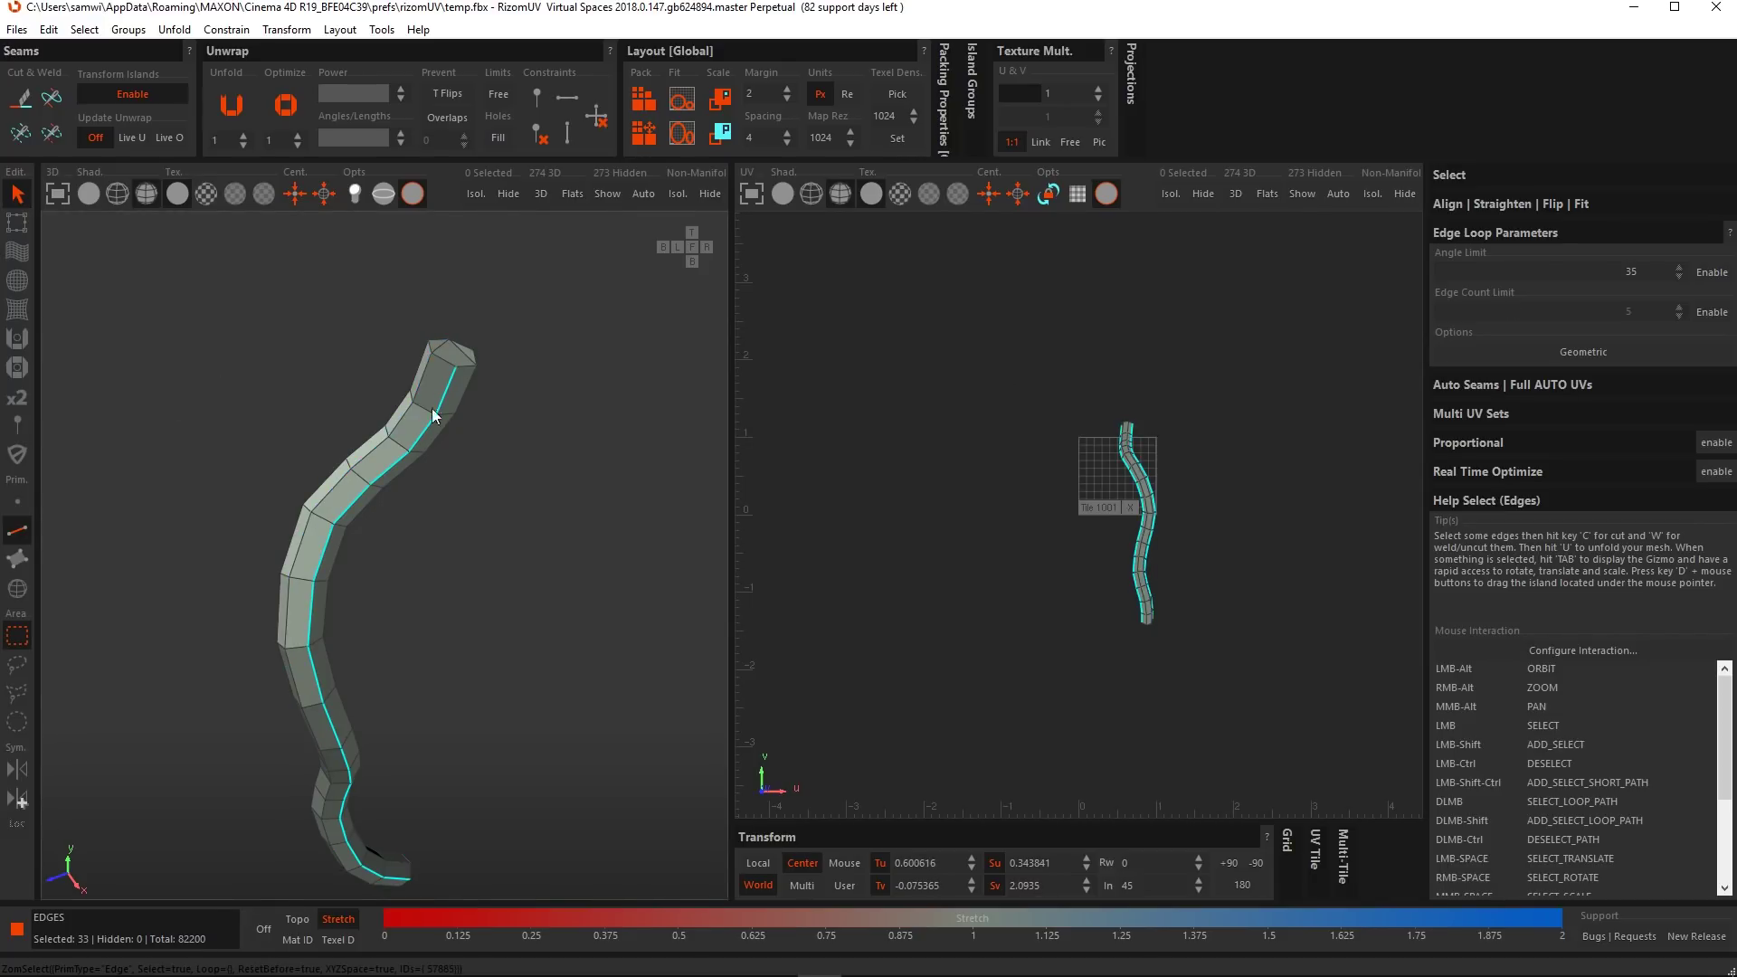
# Add the outline edges of the strand's upper end cap, except one, to the lengthwise loop selection.
pyautogui.keyDown('alt'); pyautogui.moveTo(404, 391); pyautogui.dragTo(441, 364); pyautogui.keyUp('alt')
pyautogui.keyDown('alt'); pyautogui.moveTo(441, 364); pyautogui.dragTo(369, 447, button='middle'); pyautogui.keyUp('alt')
pyautogui.scroll(5, 367, 447)
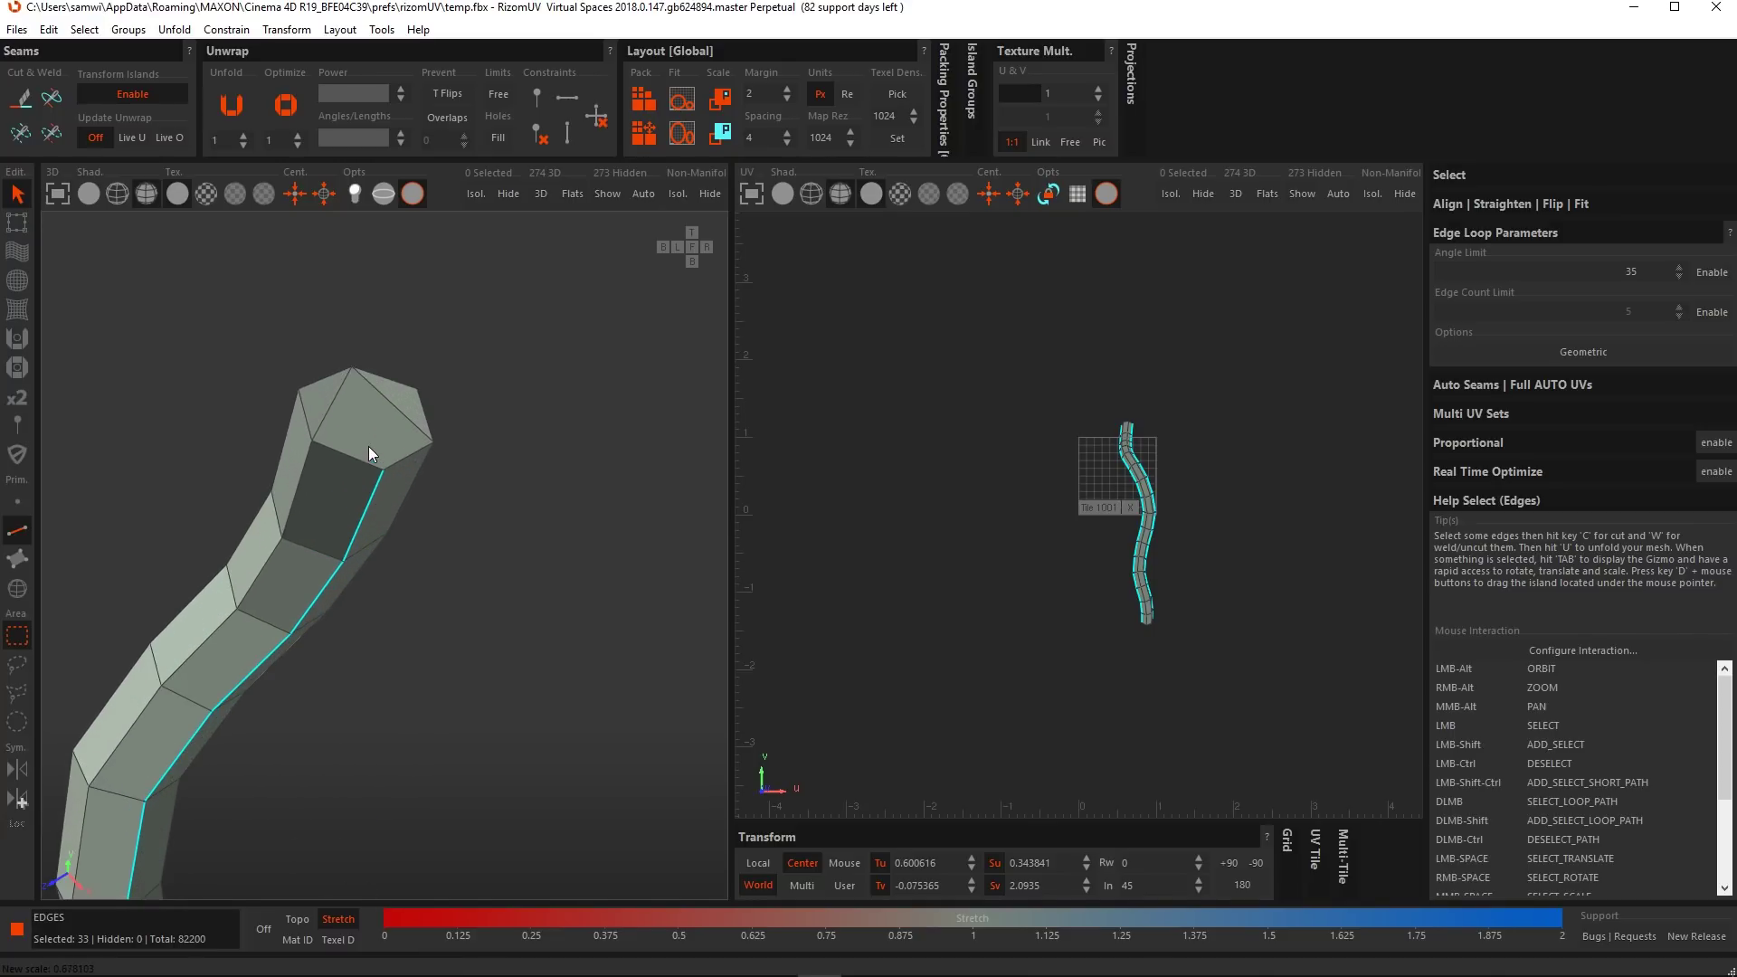
pyautogui.click(398, 459)
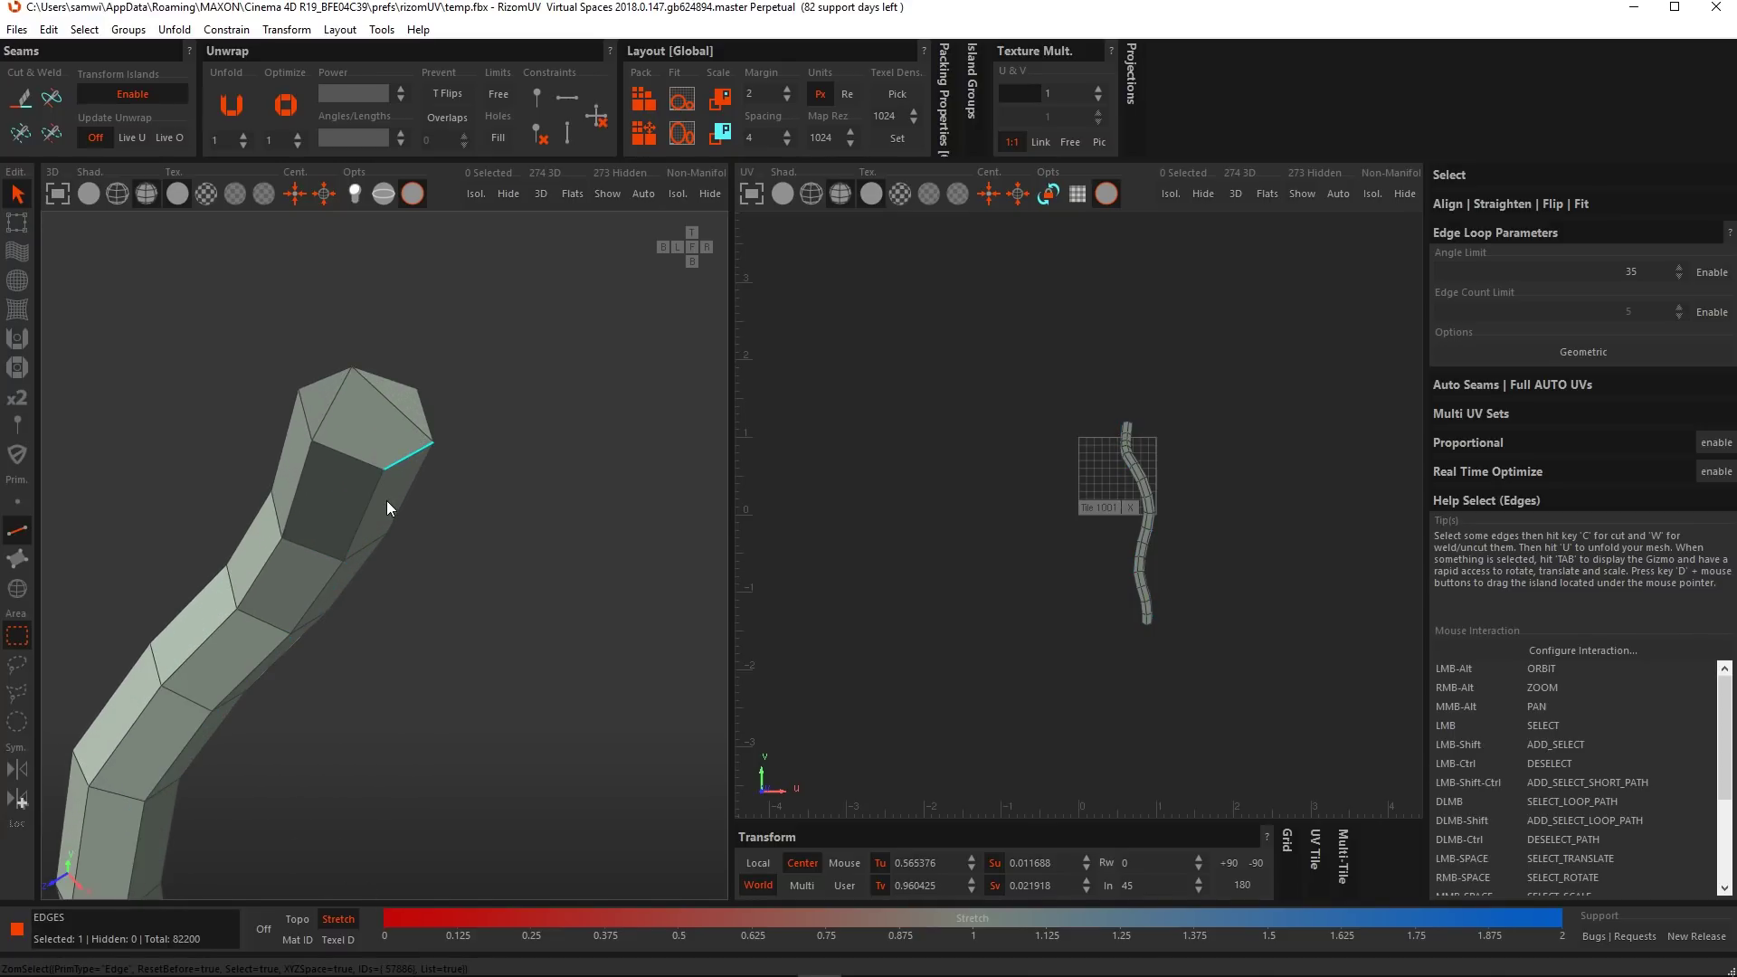
pyautogui.hotkey('ctrl', 'z')
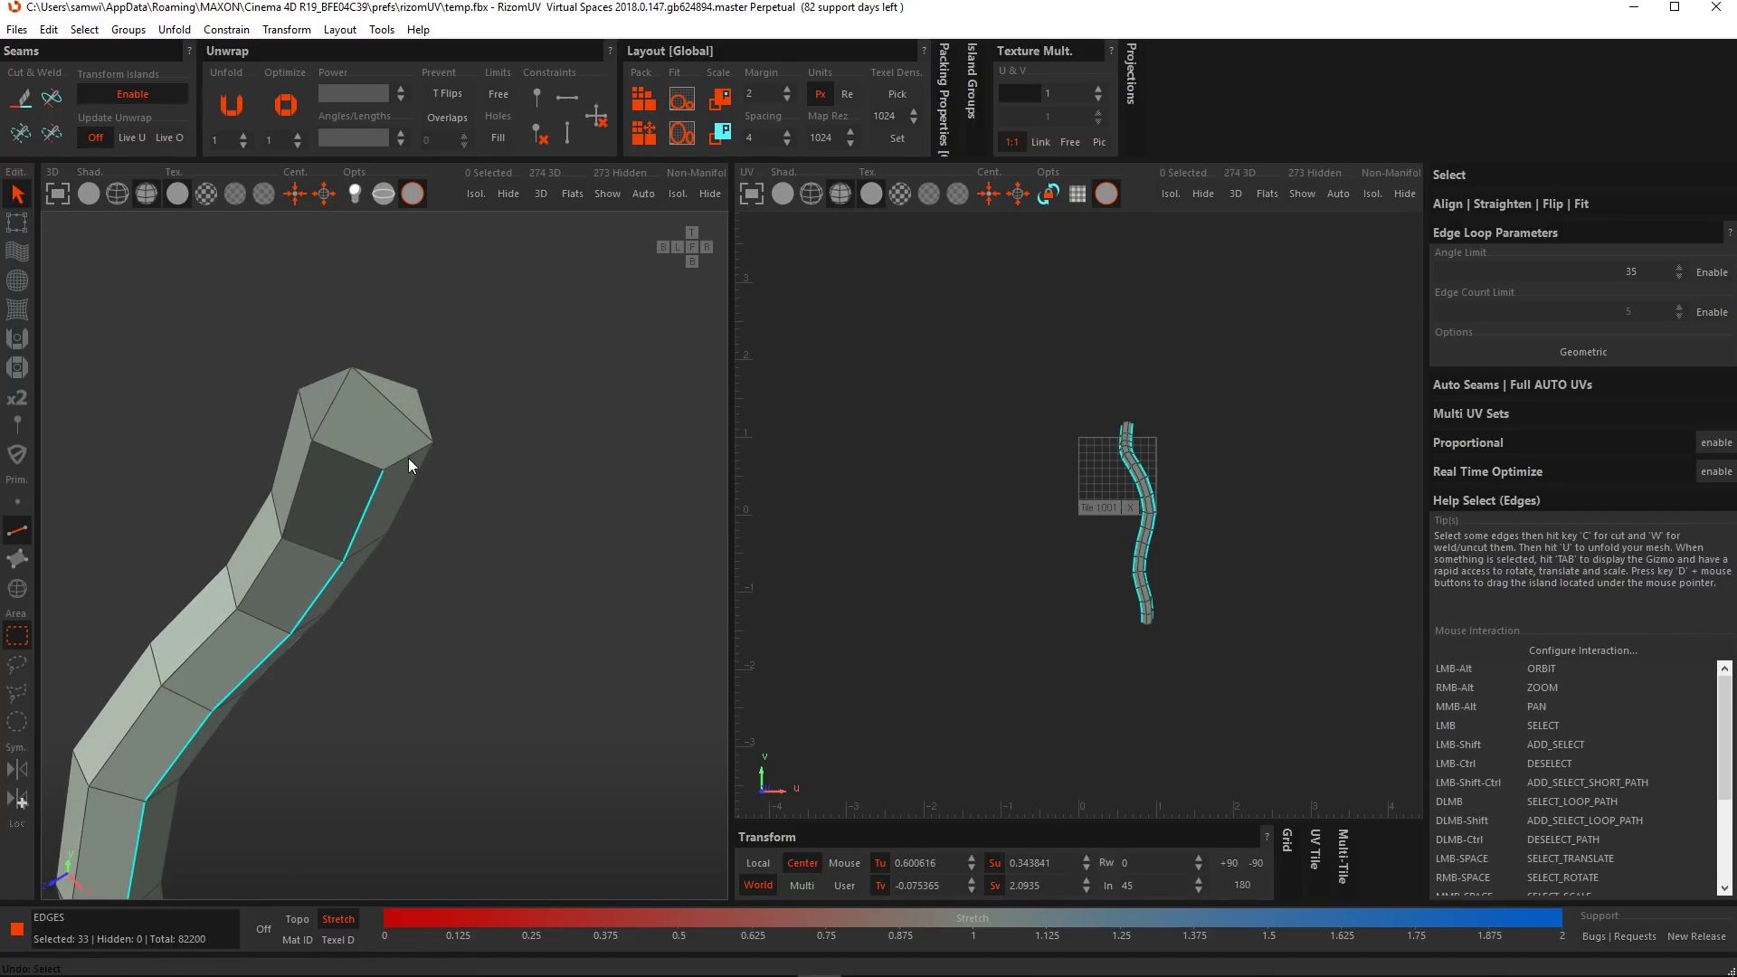
pyautogui.keyDown('shift'); pyautogui.click(407, 455); pyautogui.keyUp('shift')
pyautogui.keyDown('shift'); pyautogui.click(330, 375); pyautogui.keyUp('shift')
pyautogui.keyDown('shift'); pyautogui.click(307, 421); pyautogui.keyUp('shift')
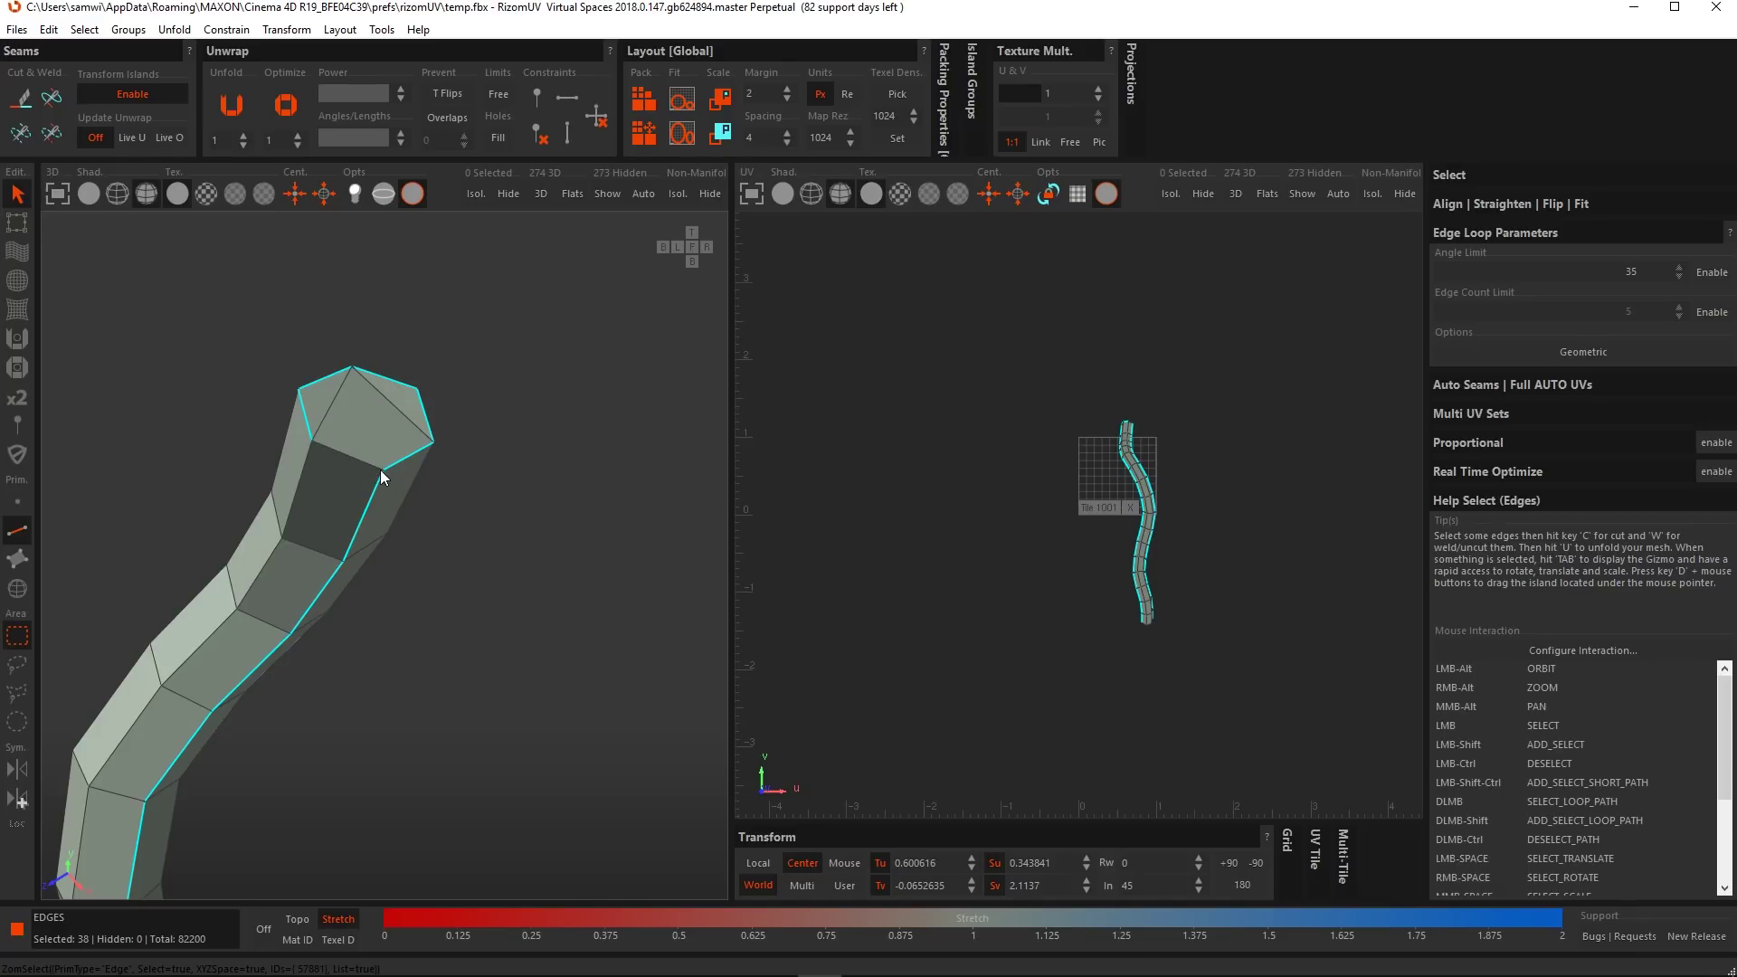
# Deselect the loop edge that crosses the strand's lower end cap.
pyautogui.scroll(-6, 299, 579)
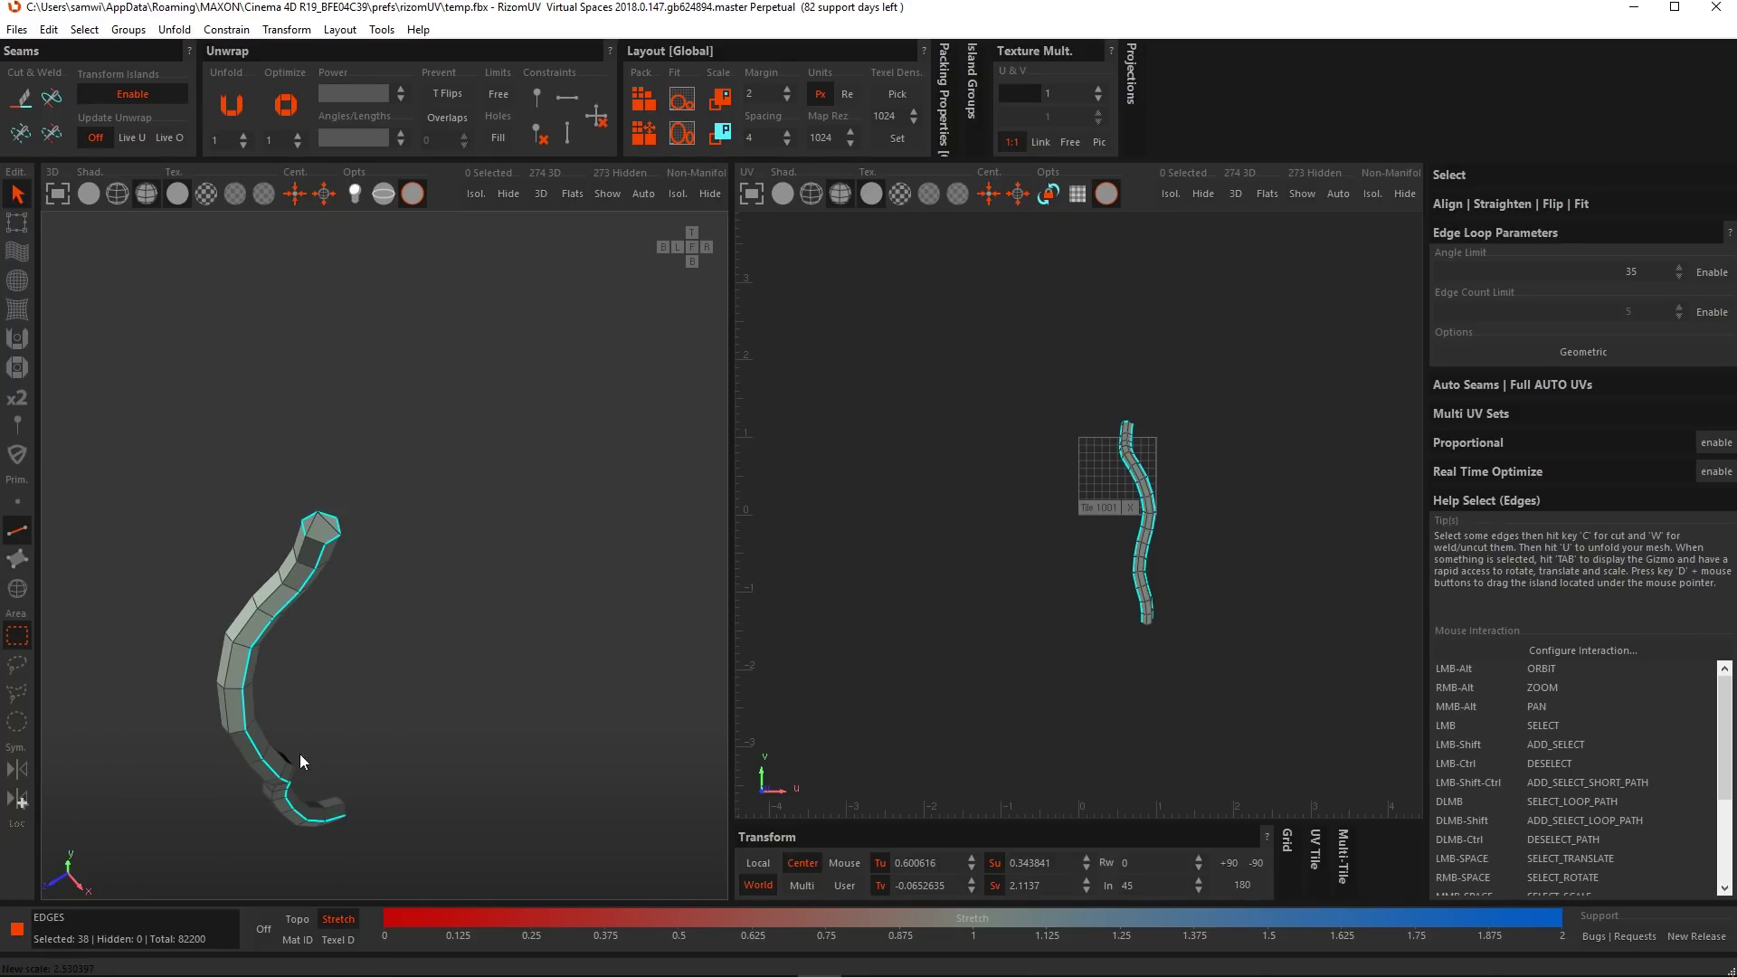
pyautogui.keyDown('alt'); pyautogui.moveTo(300, 753); pyautogui.dragTo(322, 552, button='middle'); pyautogui.keyUp('alt')
pyautogui.scroll(3, 322, 552)
pyautogui.keyDown('alt'); pyautogui.moveTo(346, 548); pyautogui.dragTo(170, 351); pyautogui.keyUp('alt')
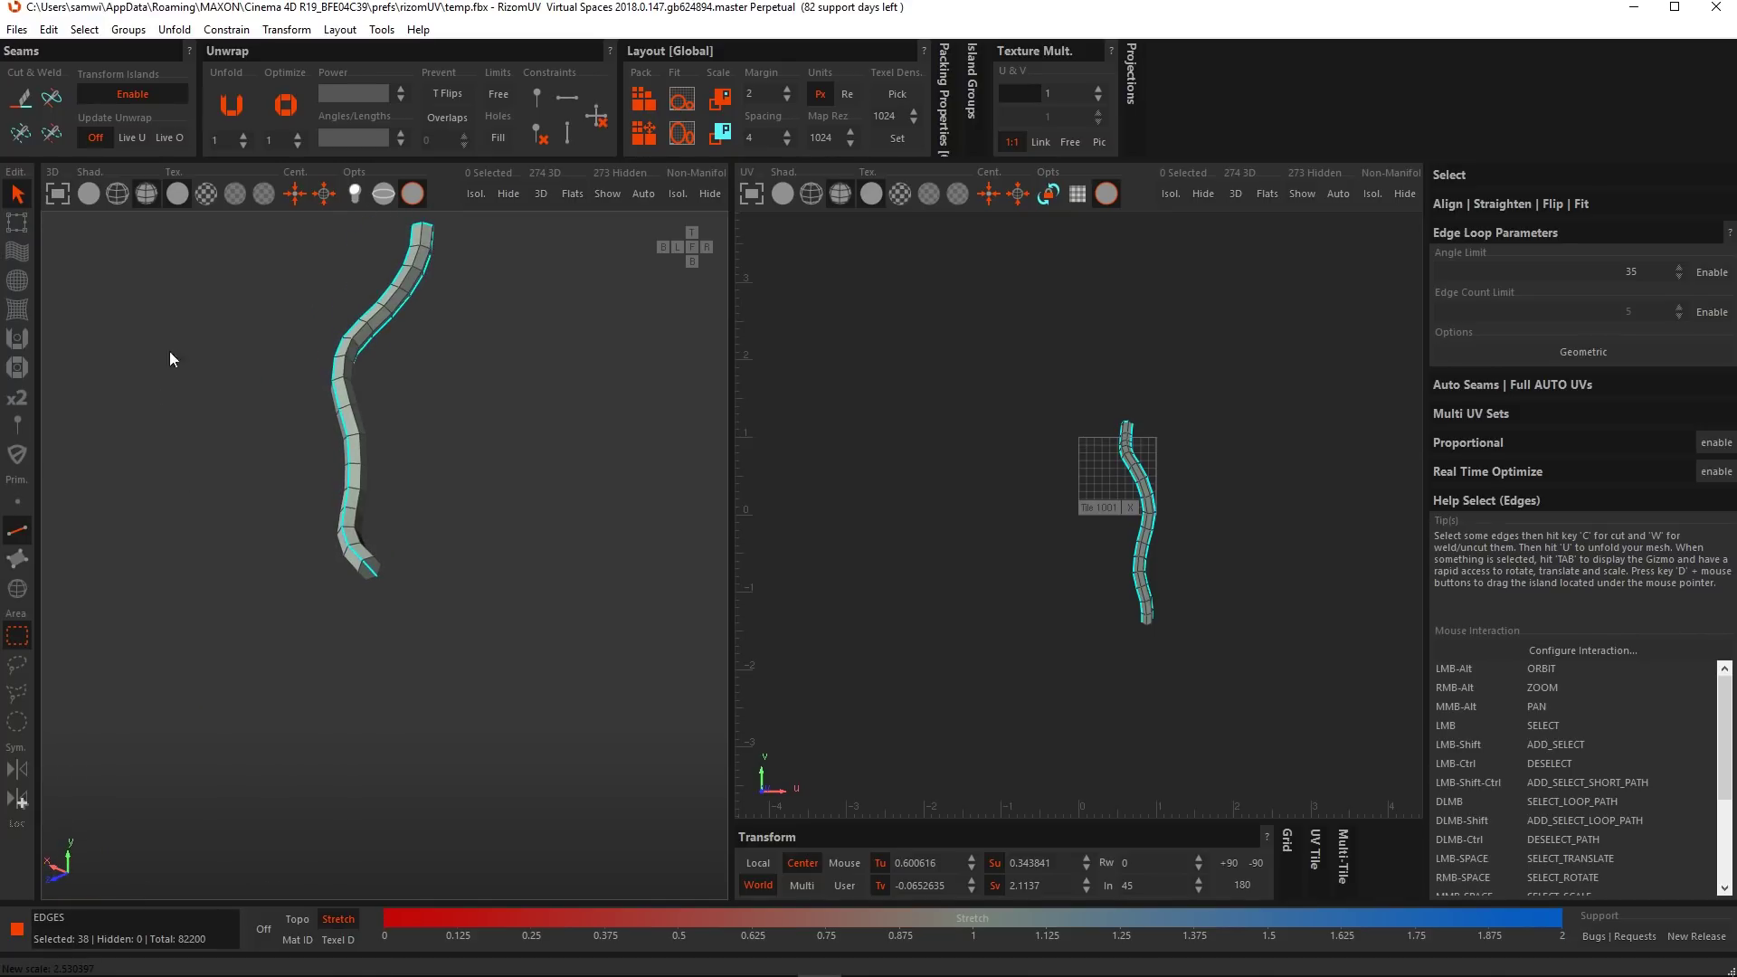
pyautogui.scroll(-1, 395, 566)
pyautogui.scroll(4, 354, 562)
pyautogui.scroll(2, 354, 563)
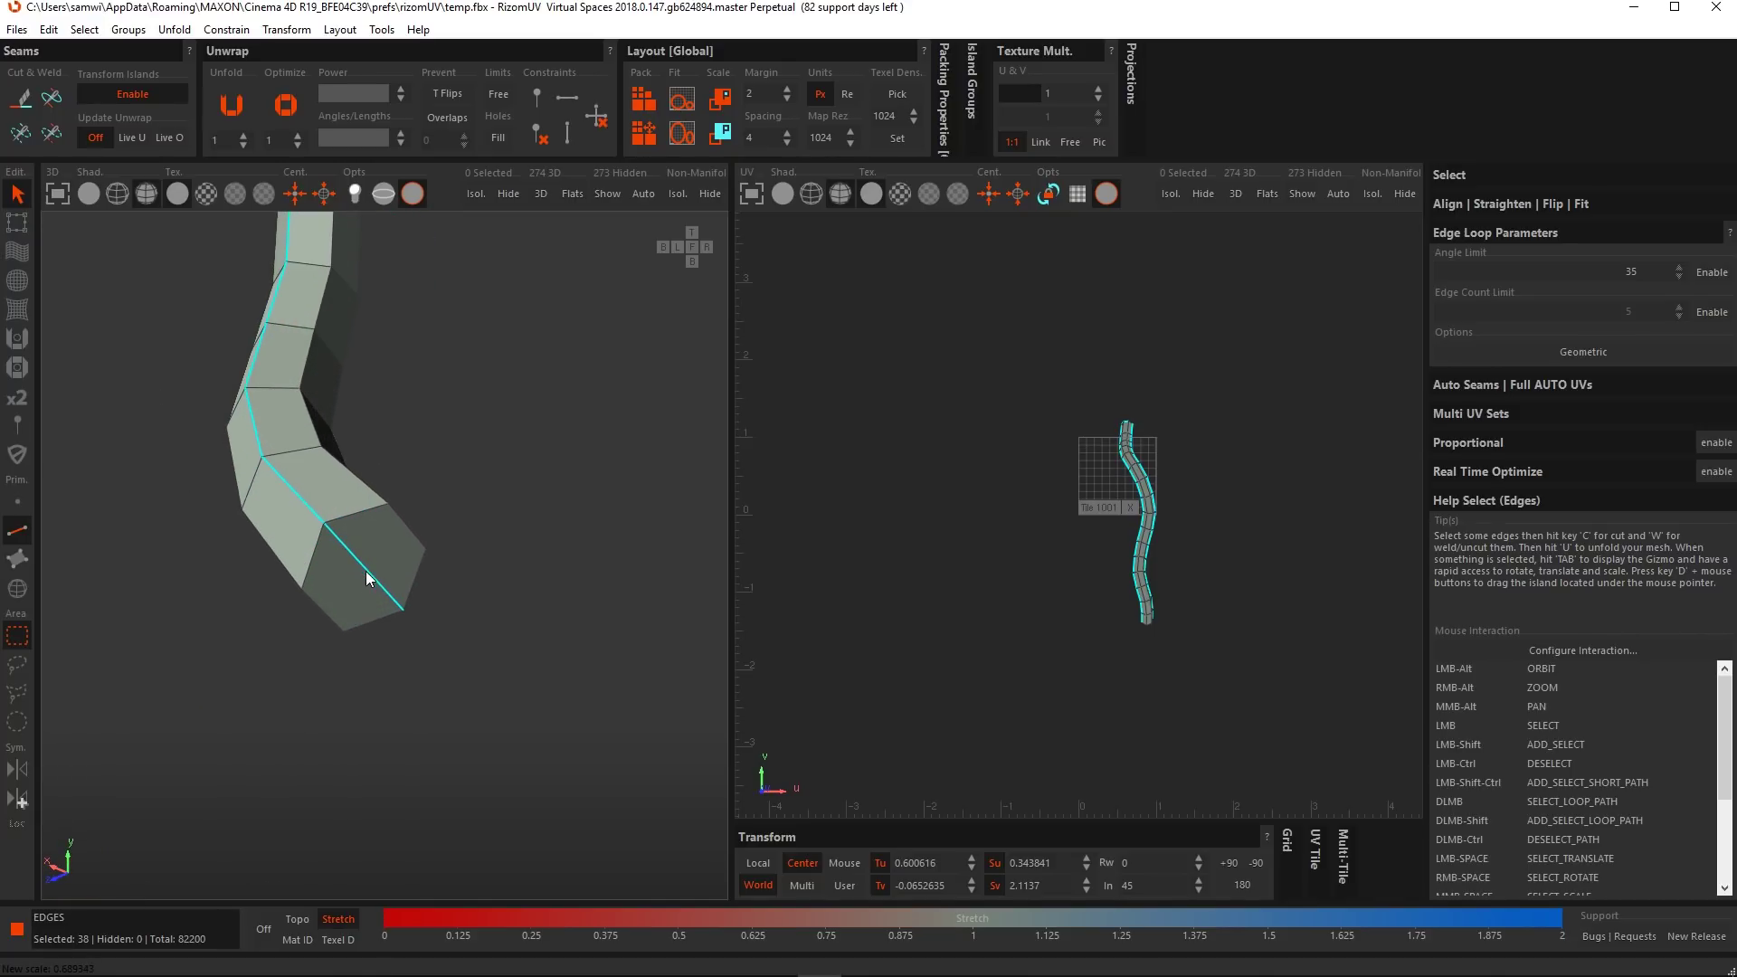
pyautogui.keyDown('shift'); pyautogui.click(365, 572); pyautogui.keyUp('shift')
pyautogui.keyDown('ctrl'); pyautogui.click(375, 576); pyautogui.keyUp('ctrl')
pyautogui.keyDown('alt'); pyautogui.moveTo(382, 557); pyautogui.dragTo(335, 527); pyautogui.keyUp('alt')
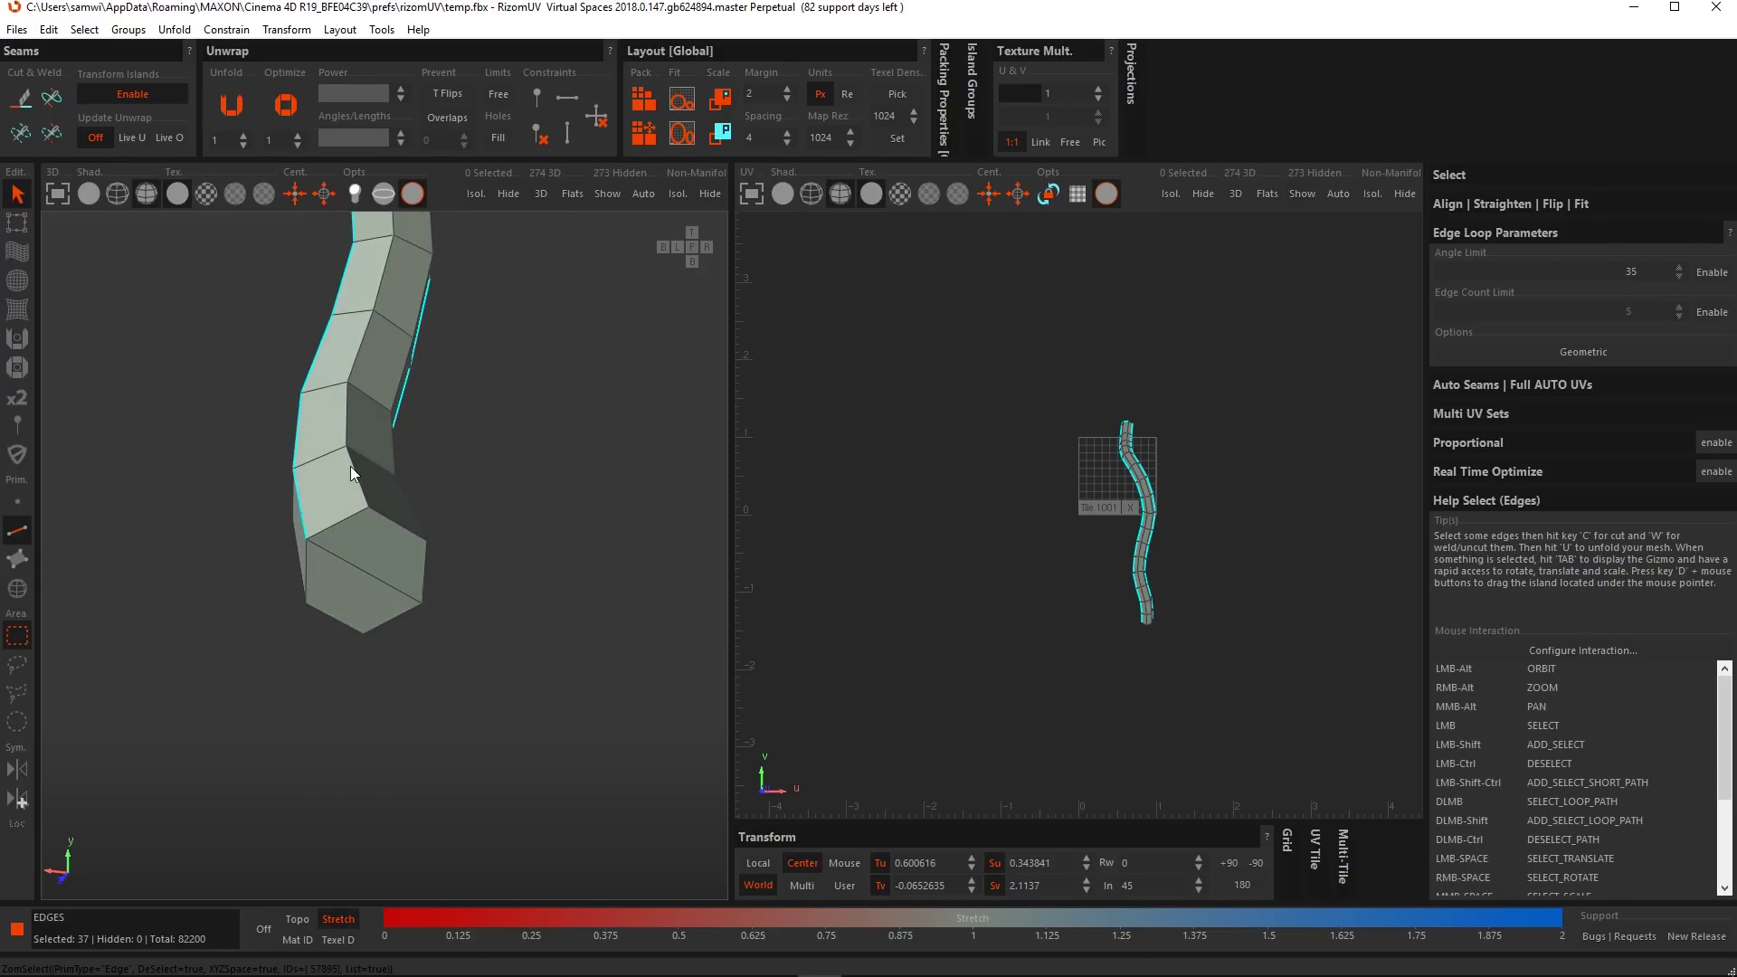
# Replace the selection with an edge loop along another side of the strand, starting near its lower end.
pyautogui.doubleClick(354, 467)
pyautogui.scroll(-5, 348, 394)
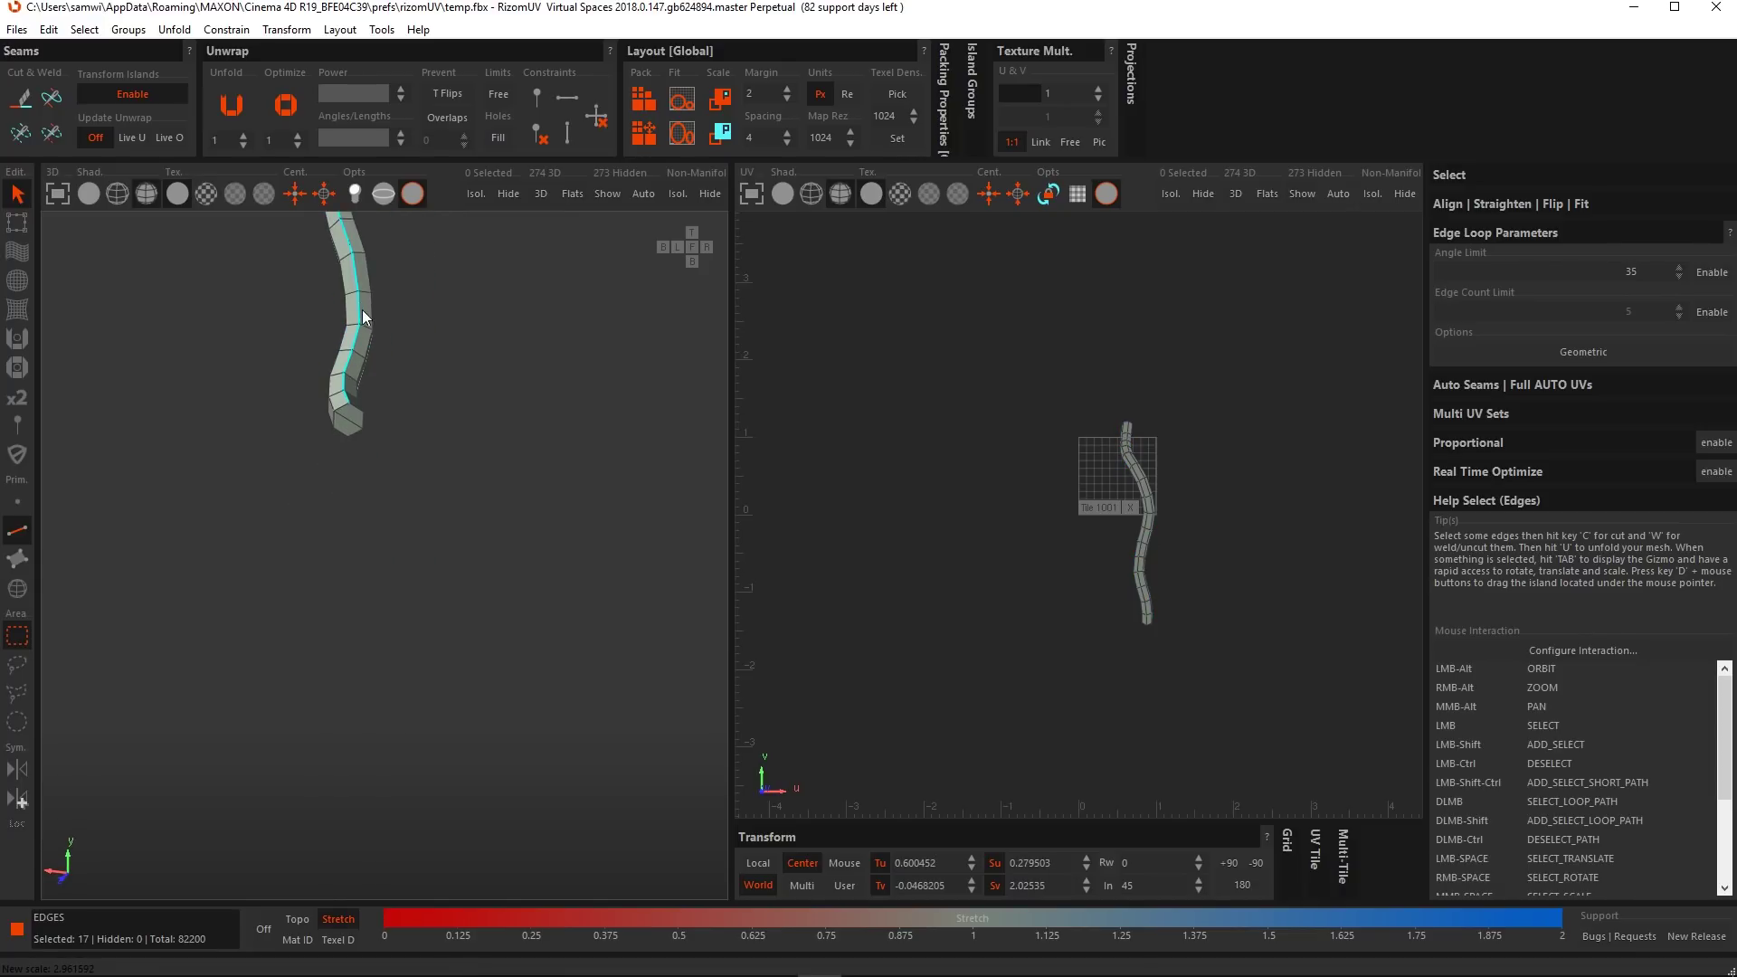
# Deselect the loop edge crossing the strand's upper end cap and add the cap's outline edges, except one, to the selection.
pyautogui.keyDown('alt'); pyautogui.moveTo(339, 405); pyautogui.dragTo(370, 492); pyautogui.keyUp('alt')
pyautogui.keyDown('alt'); pyautogui.moveTo(319, 217); pyautogui.dragTo(312, 379, button='middle'); pyautogui.keyUp('alt')
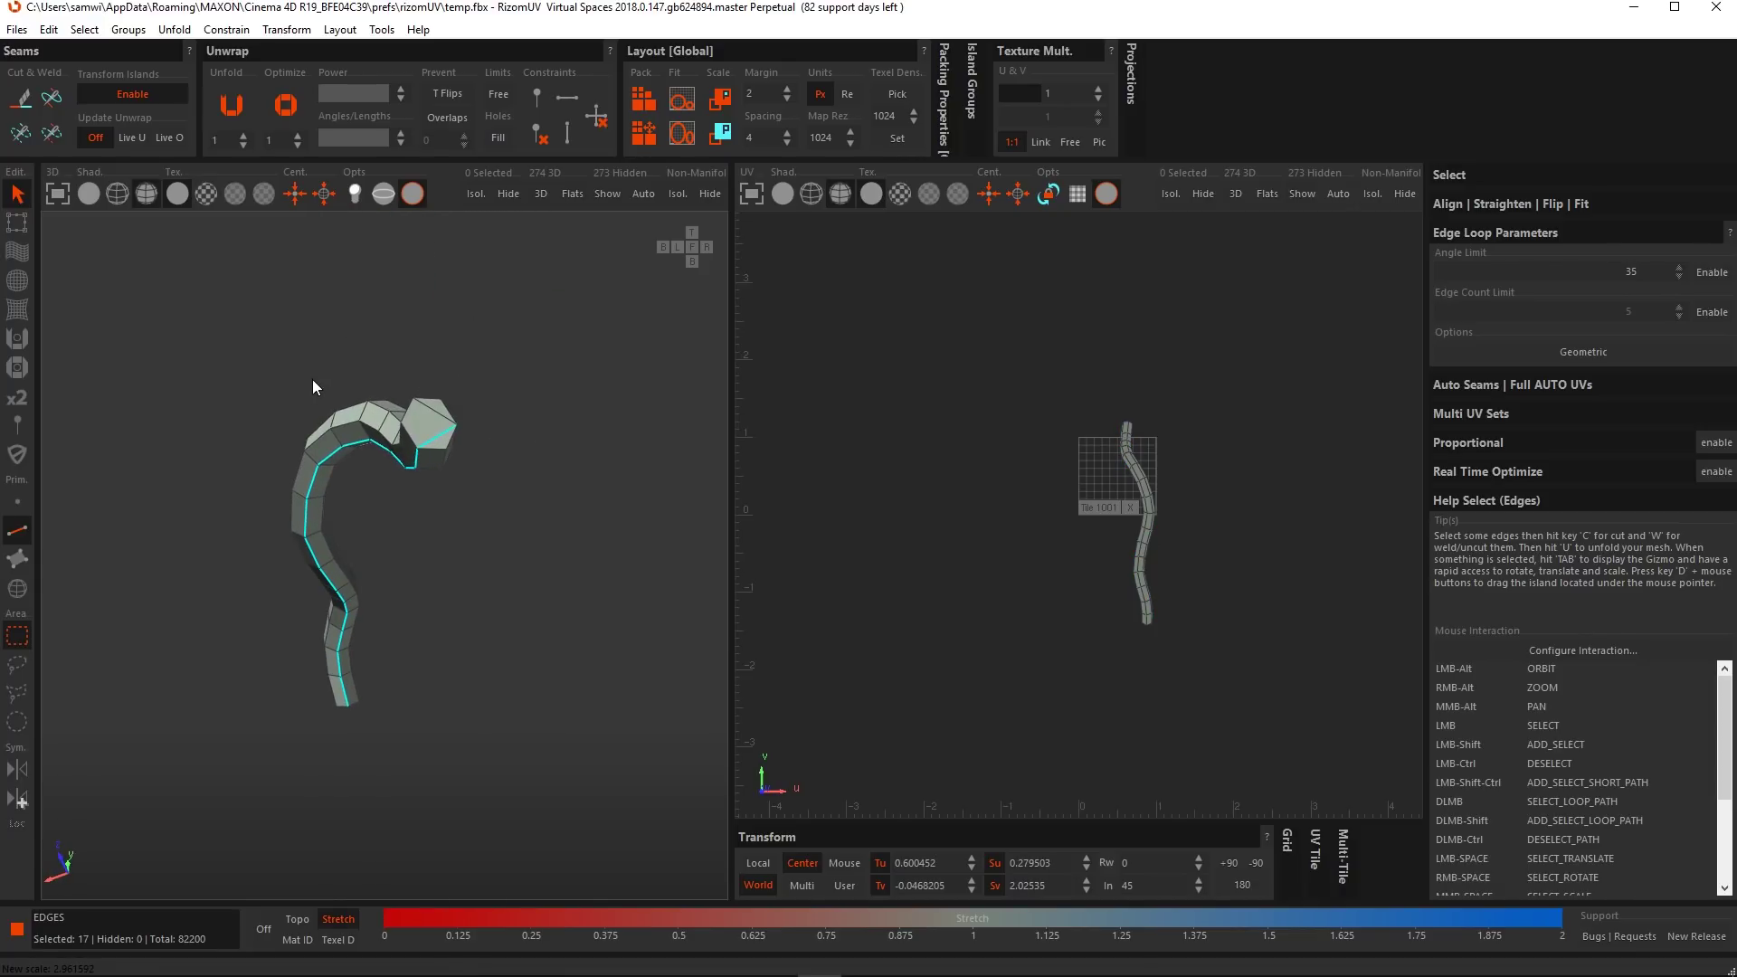
pyautogui.scroll(4, 448, 451)
pyautogui.keyDown('alt'); pyautogui.moveTo(407, 434); pyautogui.dragTo(316, 616); pyautogui.keyUp('alt')
pyautogui.keyDown('ctrl'); pyautogui.click(300, 275); pyautogui.keyUp('ctrl')
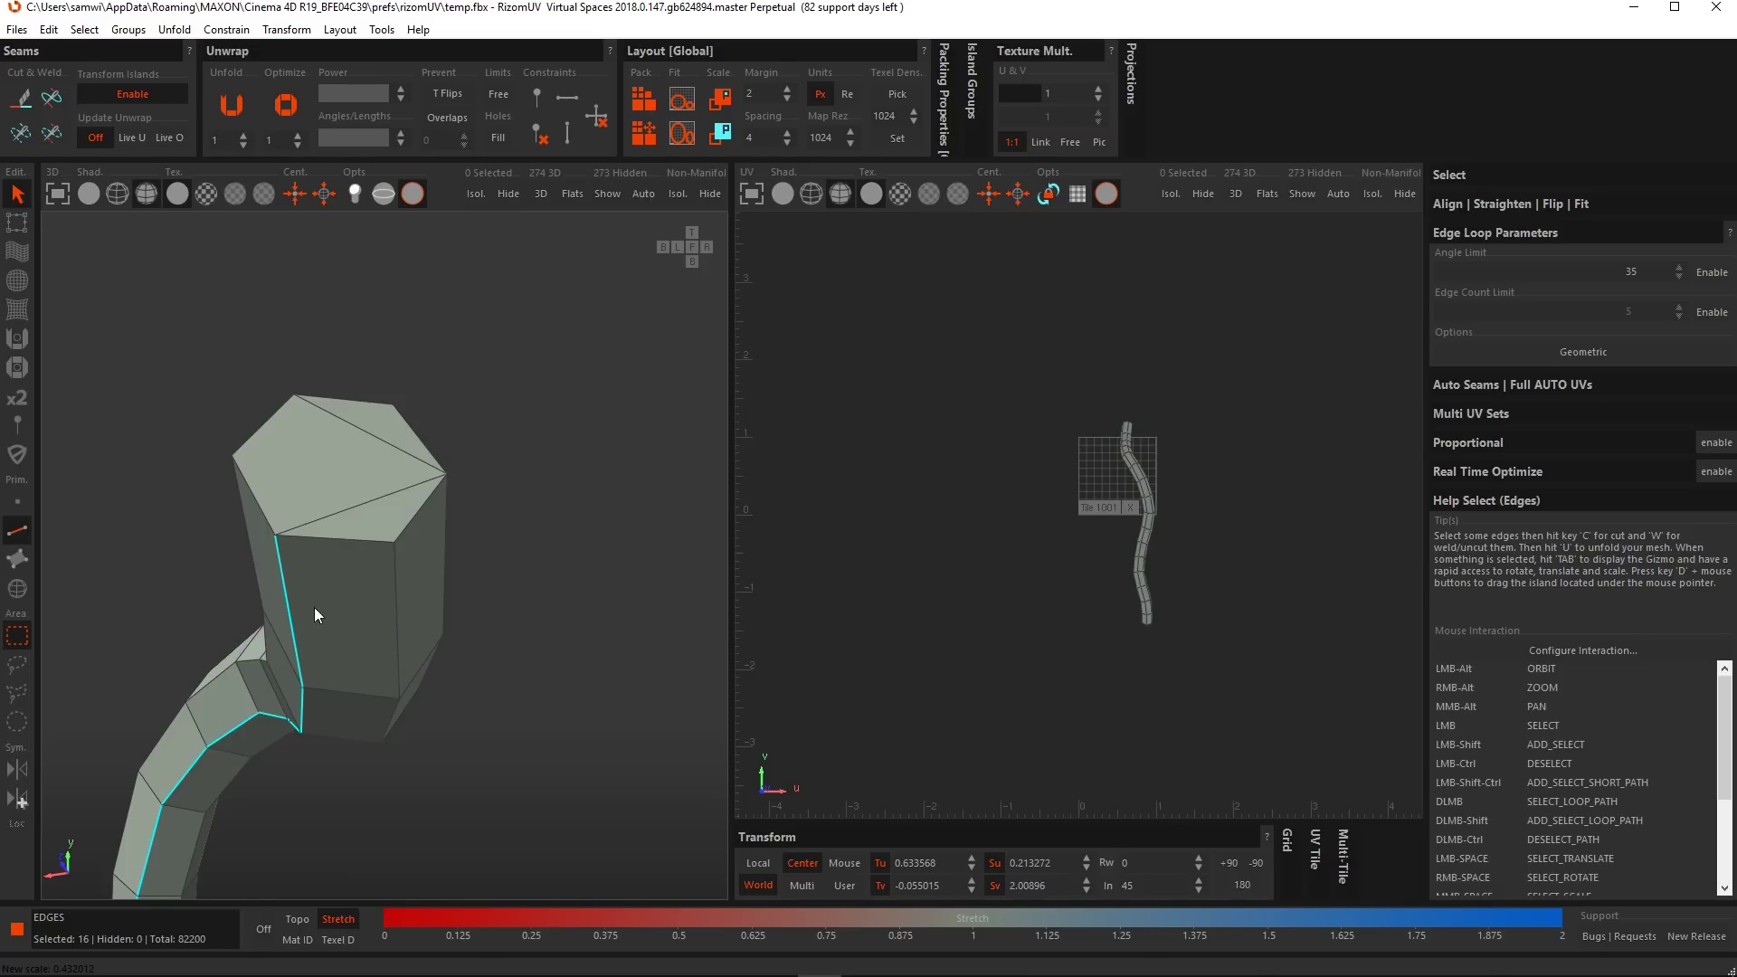
pyautogui.keyDown('shift'); pyautogui.click(348, 541); pyautogui.keyUp('shift')
pyautogui.keyDown('shift'); pyautogui.click(423, 509); pyautogui.keyUp('shift')
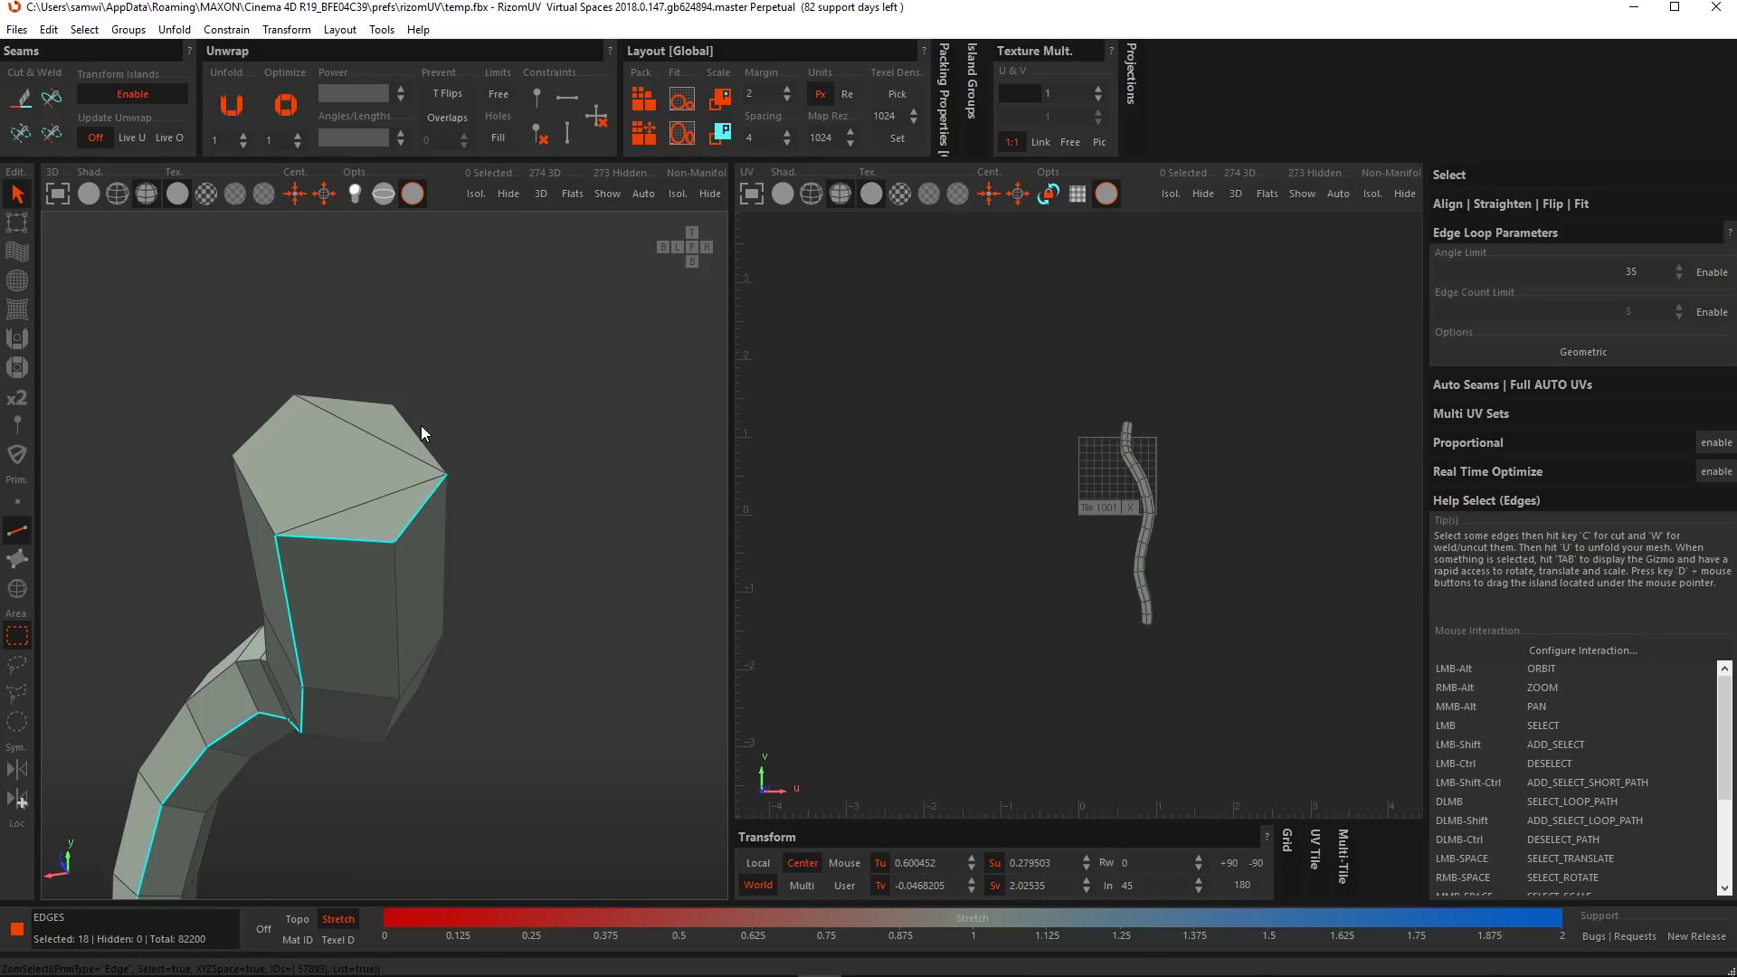
pyautogui.keyDown('shift'); pyautogui.click(417, 433); pyautogui.keyUp('shift')
pyautogui.keyDown('shift'); pyautogui.click(341, 401); pyautogui.keyUp('shift')
pyautogui.keyDown('shift'); pyautogui.click(254, 434); pyautogui.keyUp('shift')
# Add the outline edges of the strand's lower end cap, except one, to the edge selection.
pyautogui.keyDown('alt'); pyautogui.moveTo(271, 515); pyautogui.dragTo(270, 677, button='right'); pyautogui.keyUp('alt')
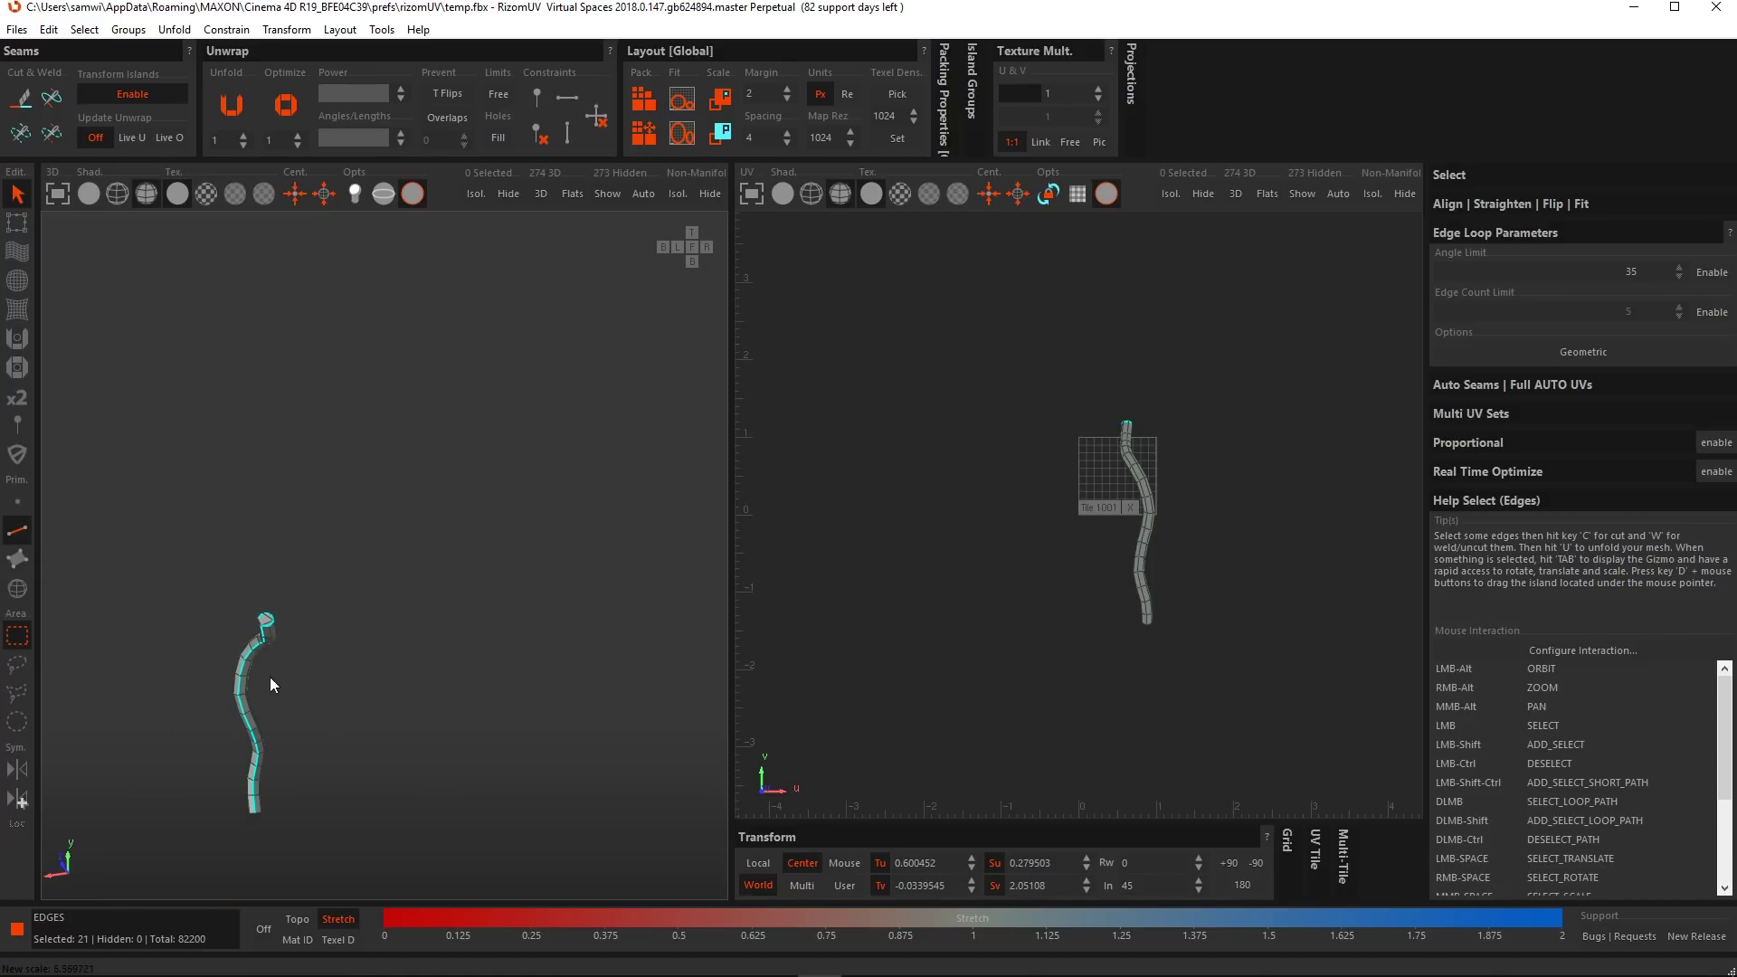
pyautogui.keyDown('alt'); pyautogui.moveTo(270, 676); pyautogui.dragTo(329, 437, button='middle'); pyautogui.keyUp('alt')
pyautogui.keyDown('alt'); pyautogui.moveTo(329, 438); pyautogui.dragTo(360, 330); pyautogui.keyUp('alt')
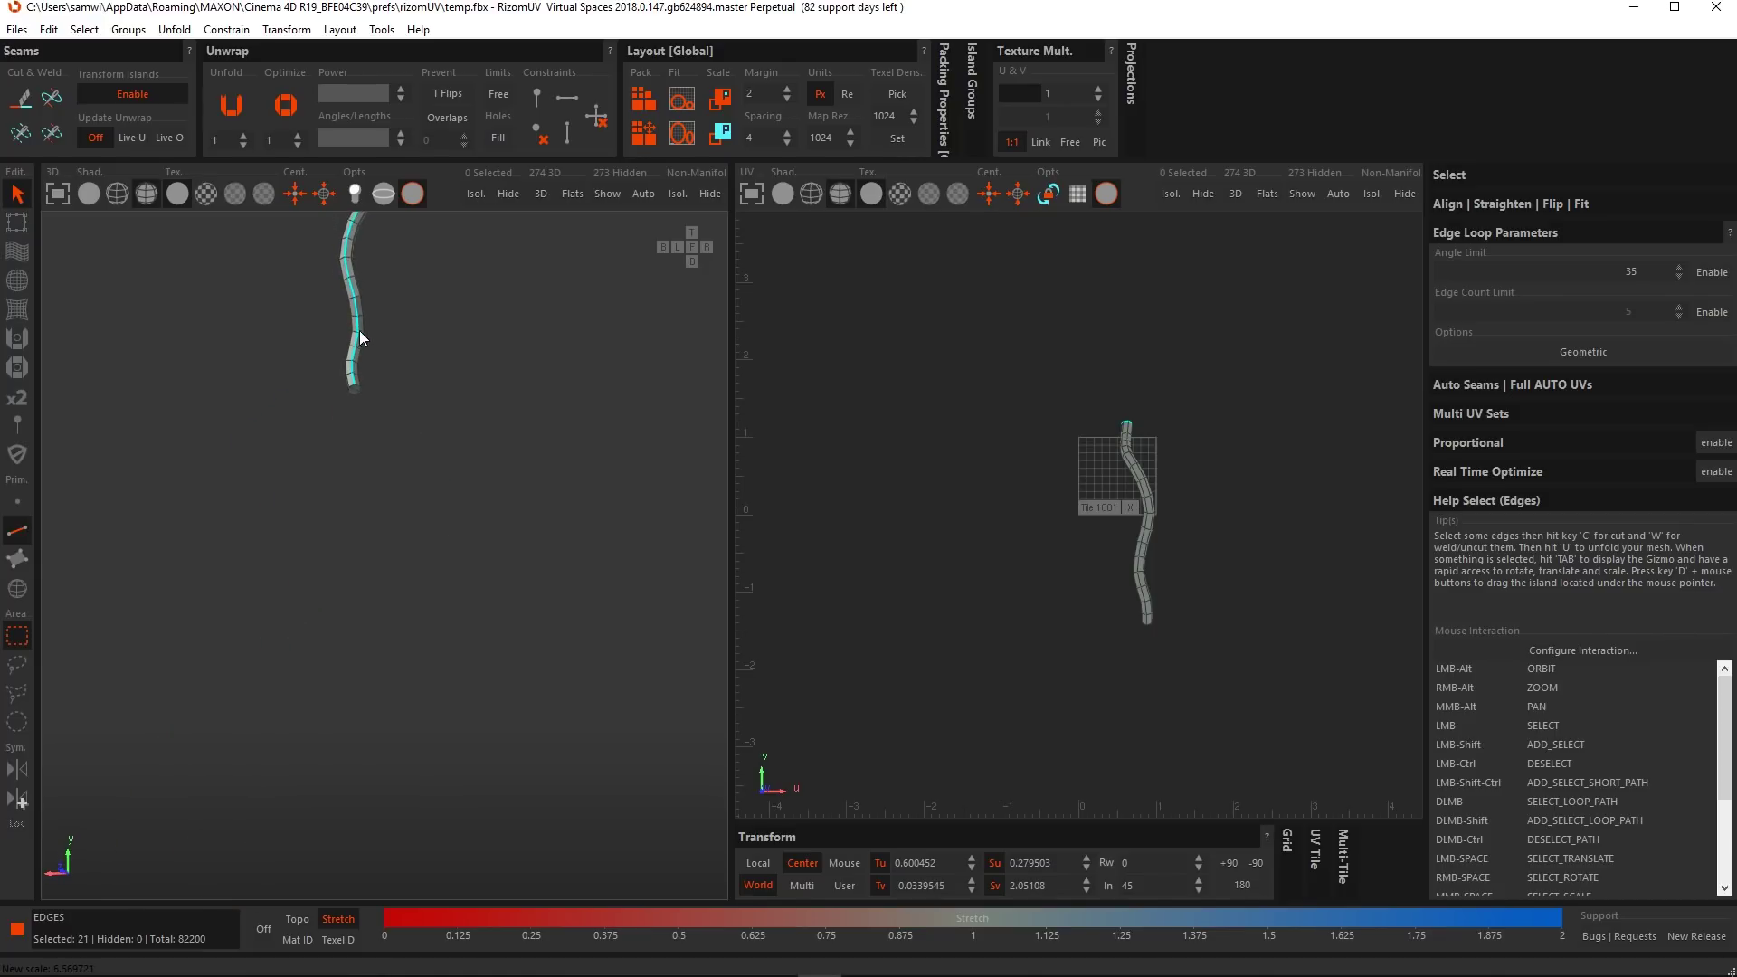
pyautogui.keyDown('alt'); pyautogui.moveTo(360, 330); pyautogui.dragTo(339, 442, button='right'); pyautogui.keyUp('alt')
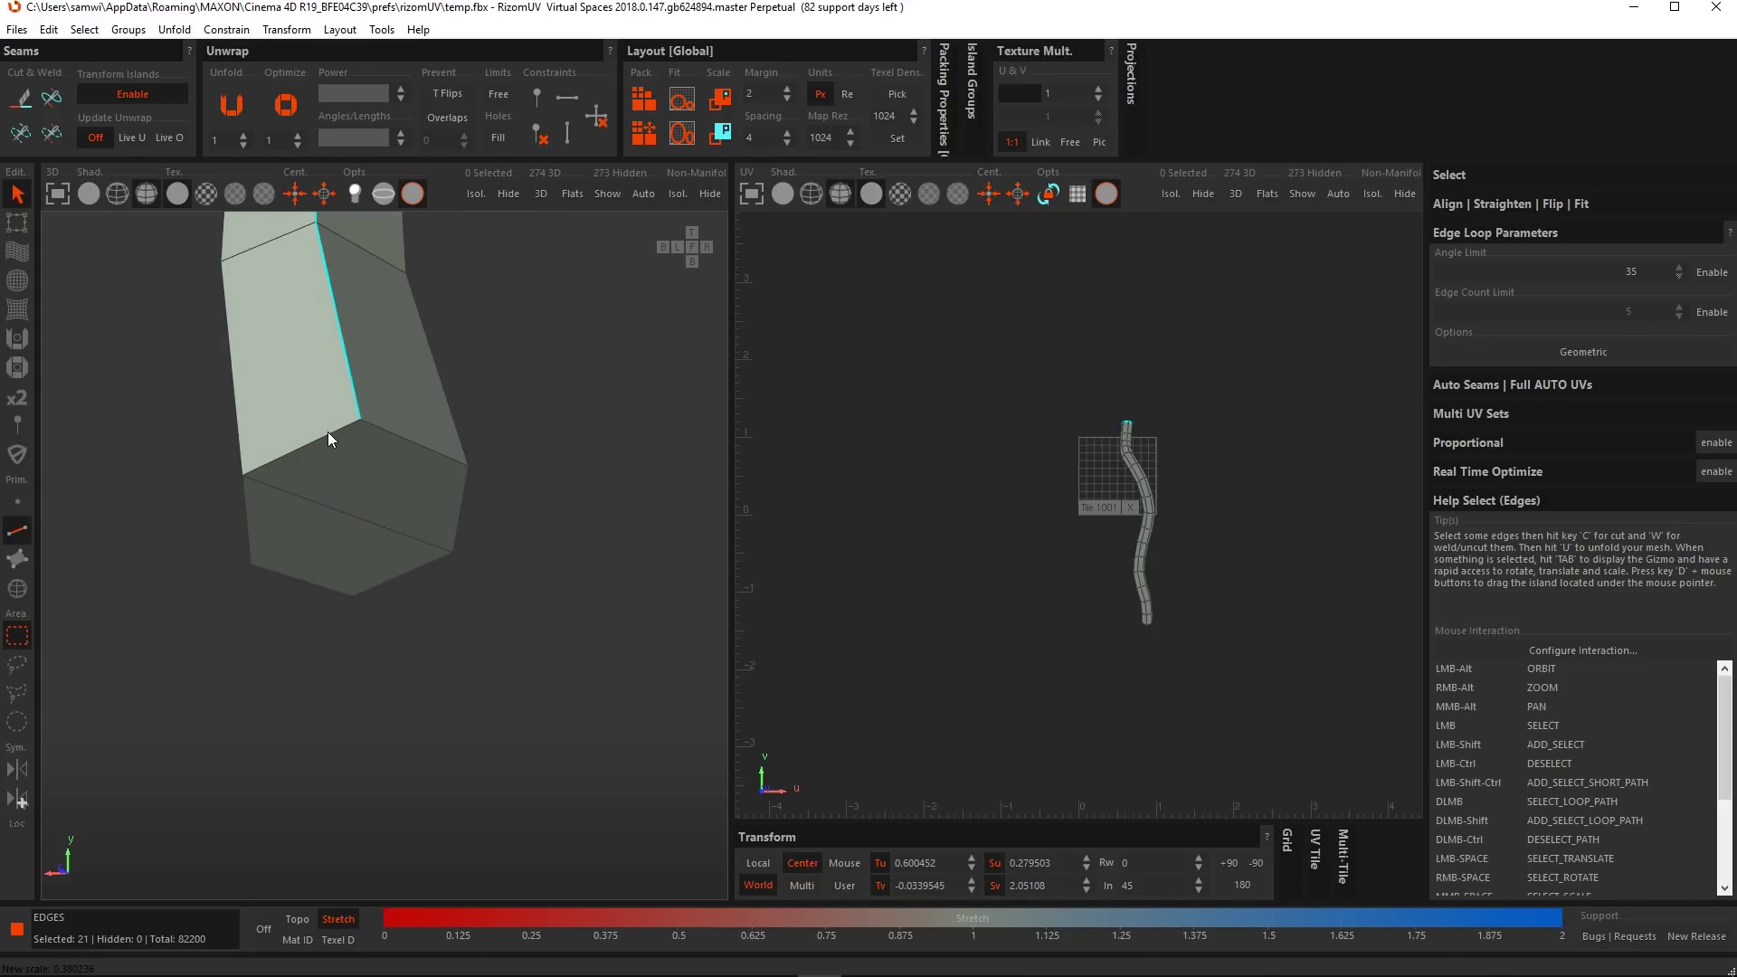
pyautogui.keyDown('shift'); pyautogui.click(327, 435); pyautogui.keyUp('shift')
pyautogui.keyDown('shift'); pyautogui.click(249, 544); pyautogui.keyUp('shift')
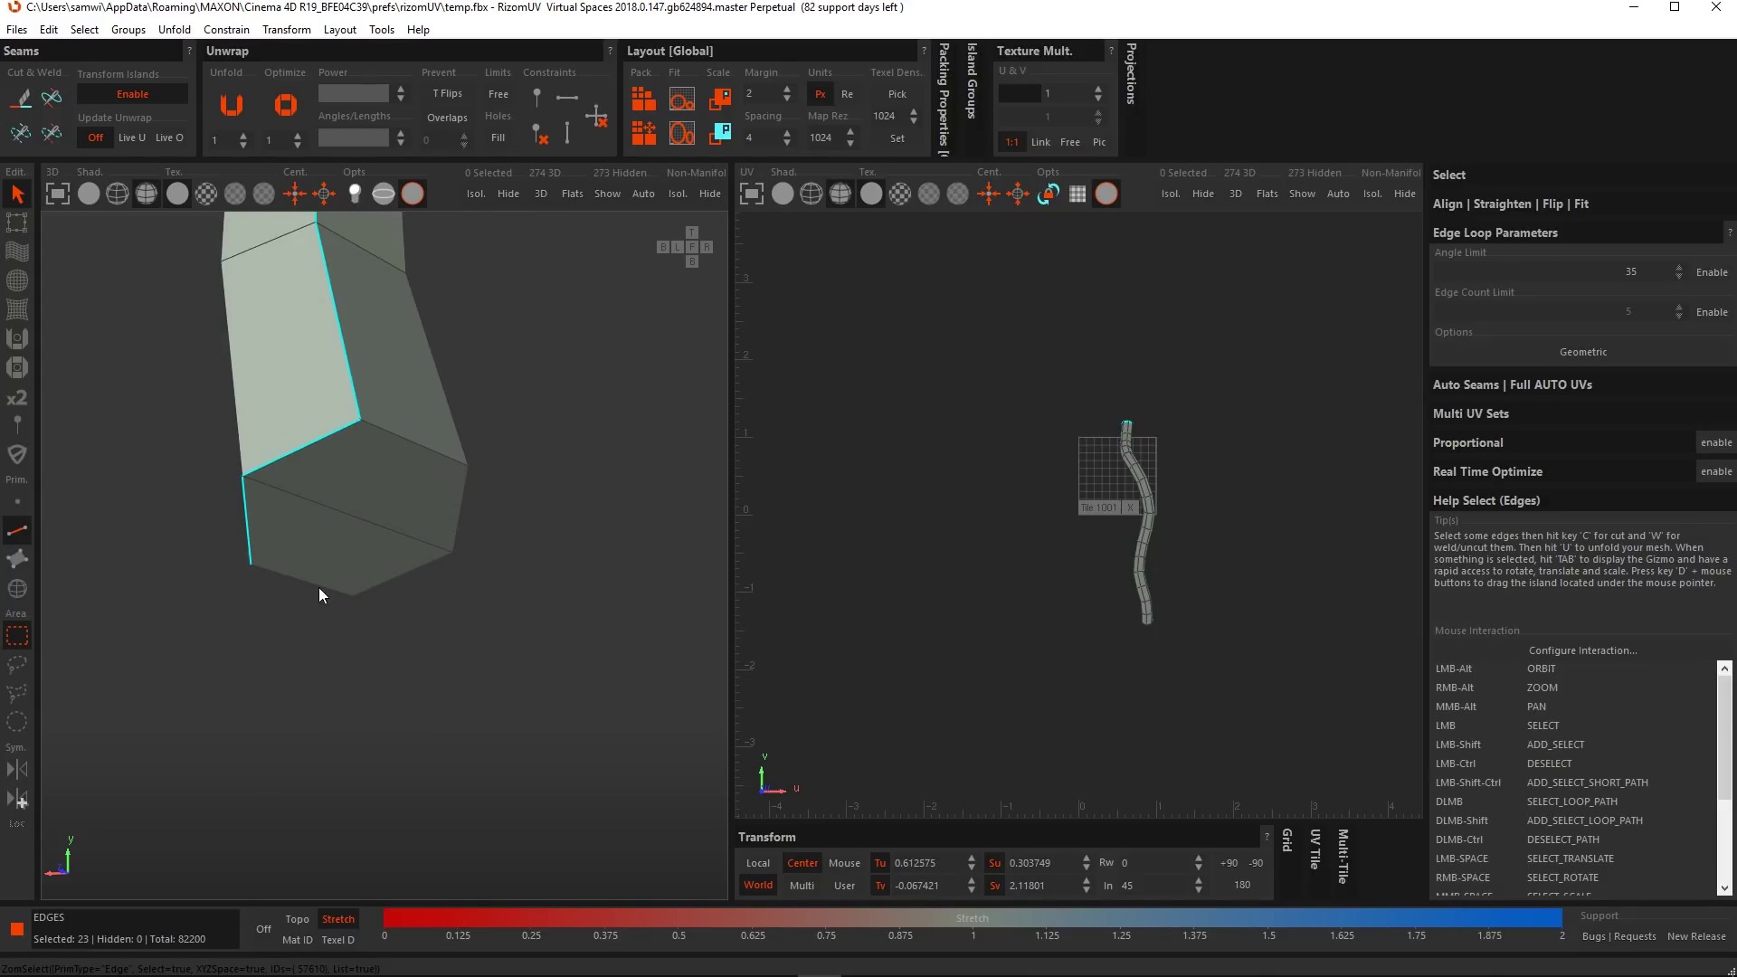
pyautogui.keyDown('shift'); pyautogui.click(318, 584); pyautogui.keyUp('shift')
pyautogui.scroll(-10, 453, 437)
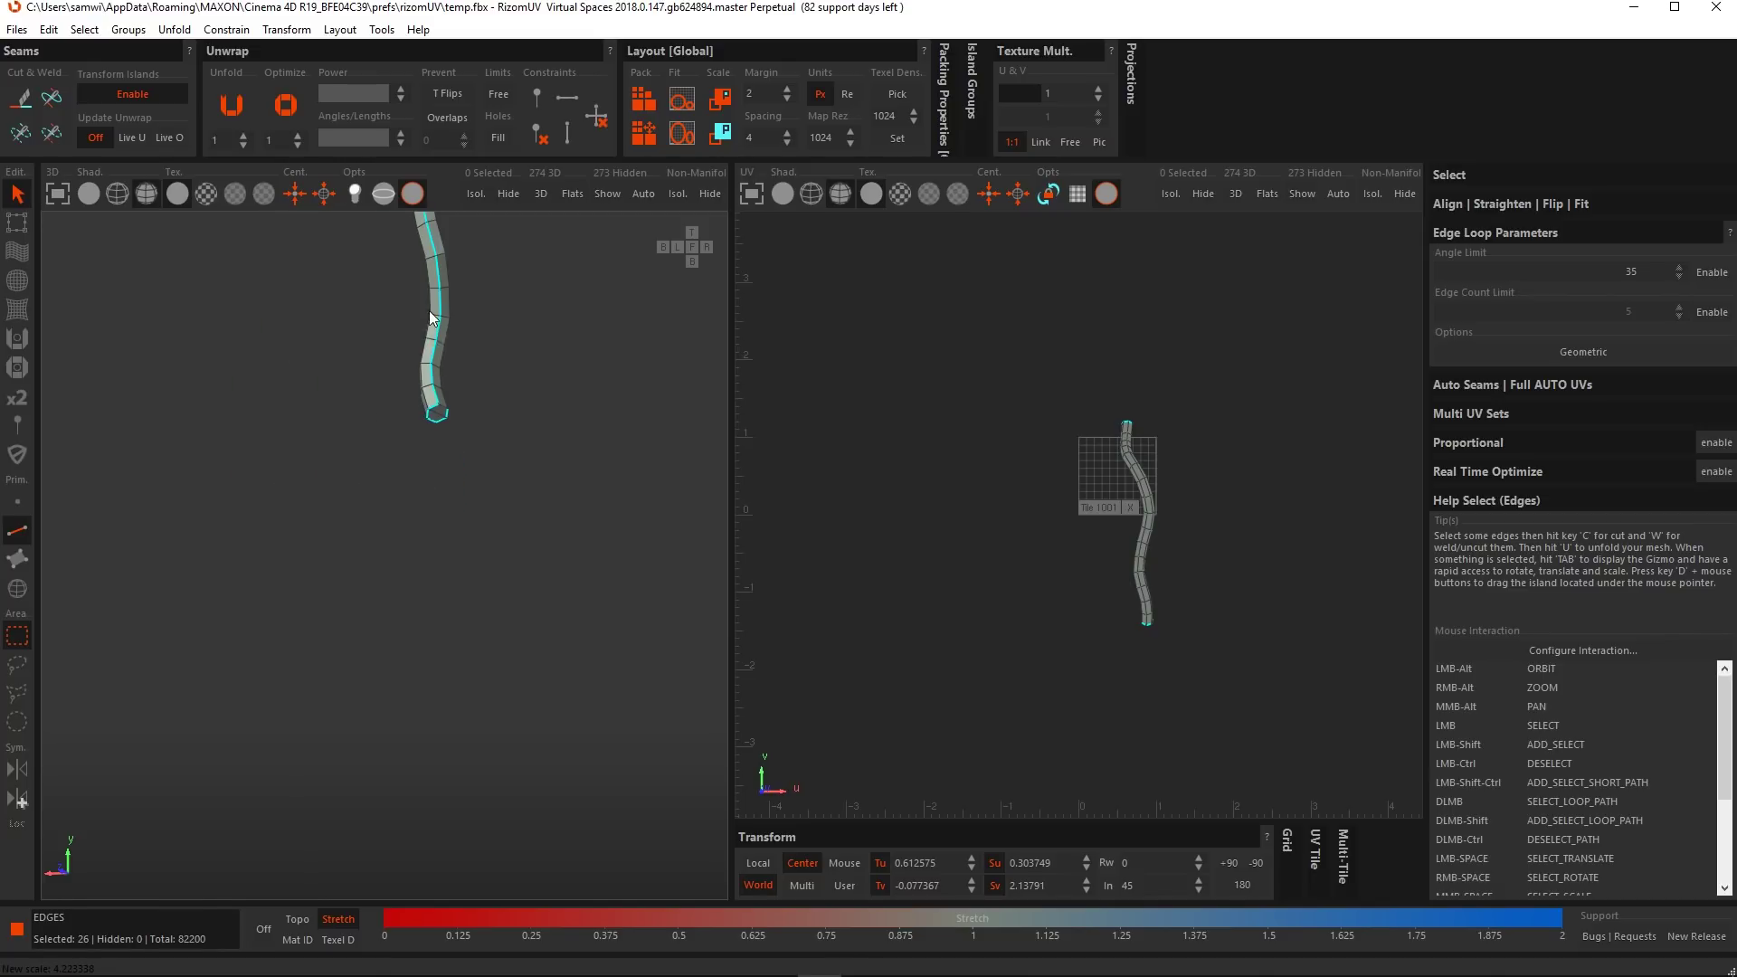
pyautogui.keyDown('alt'); pyautogui.moveTo(434, 260); pyautogui.dragTo(394, 465, button='middle'); pyautogui.keyUp('alt')
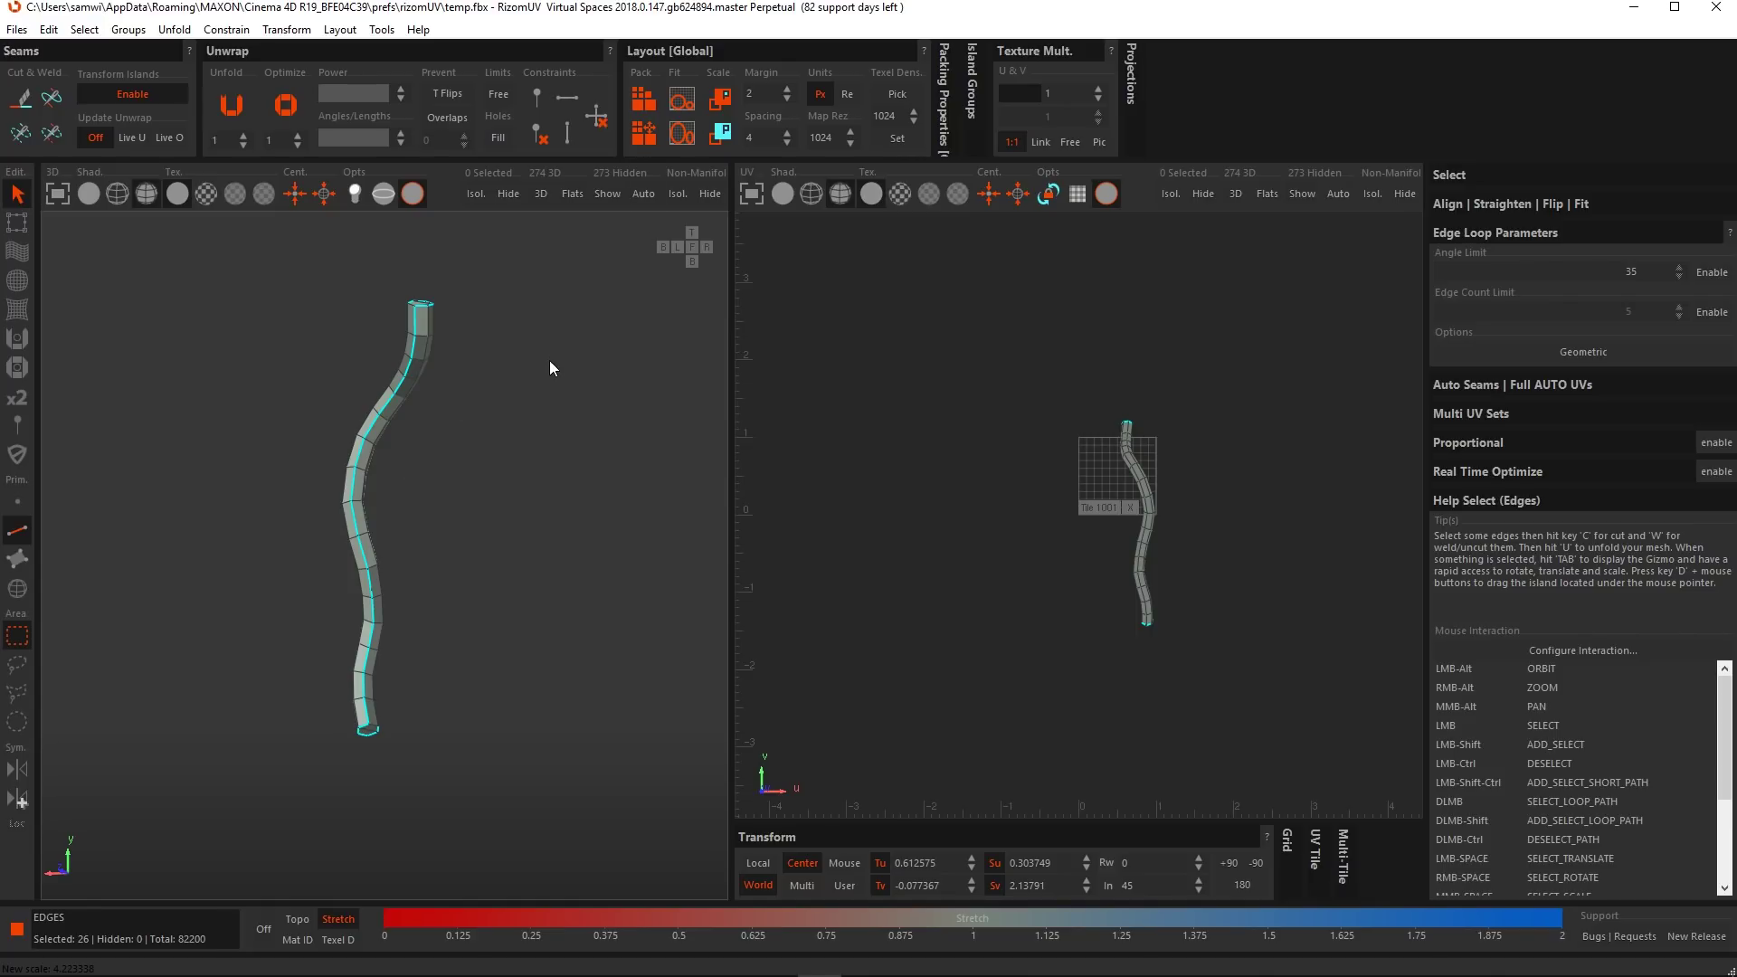
# Unhide all the strands of the carpet tuft, keeping the edge selection on the isolated strand.
pyautogui.press('y')
pyautogui.scroll(-8, 521, 443)
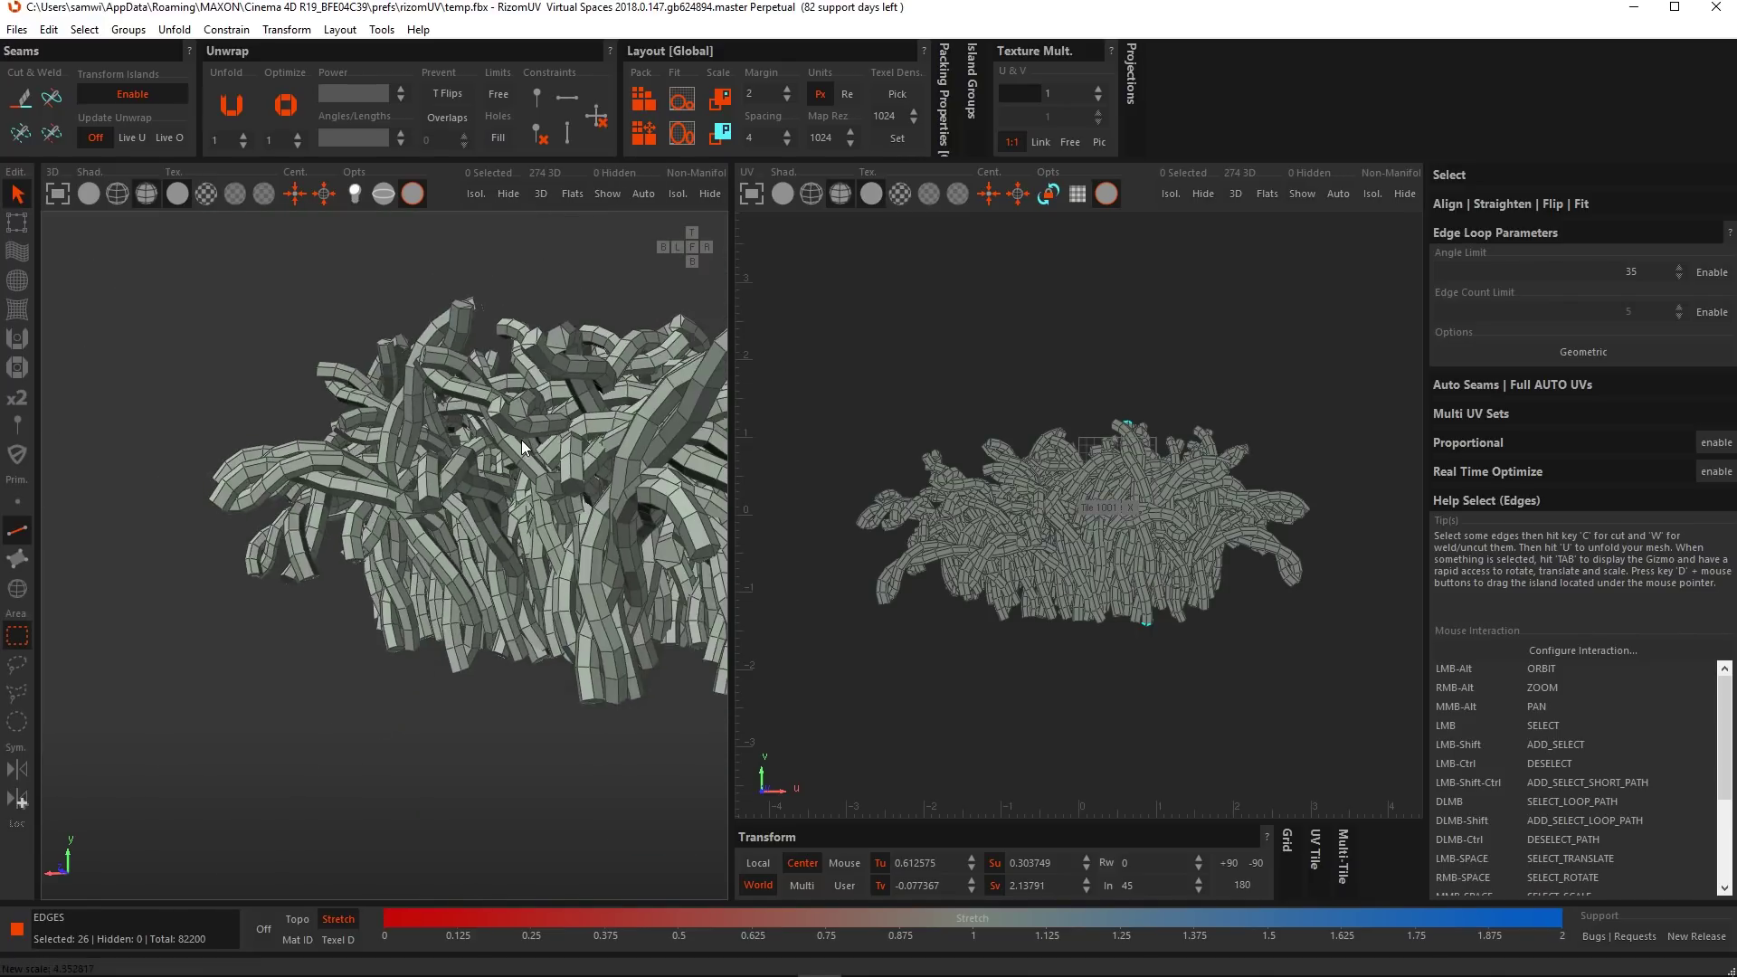
pyautogui.keyDown('alt'); pyautogui.moveTo(521, 444); pyautogui.dragTo(679, 356); pyautogui.keyUp('alt')
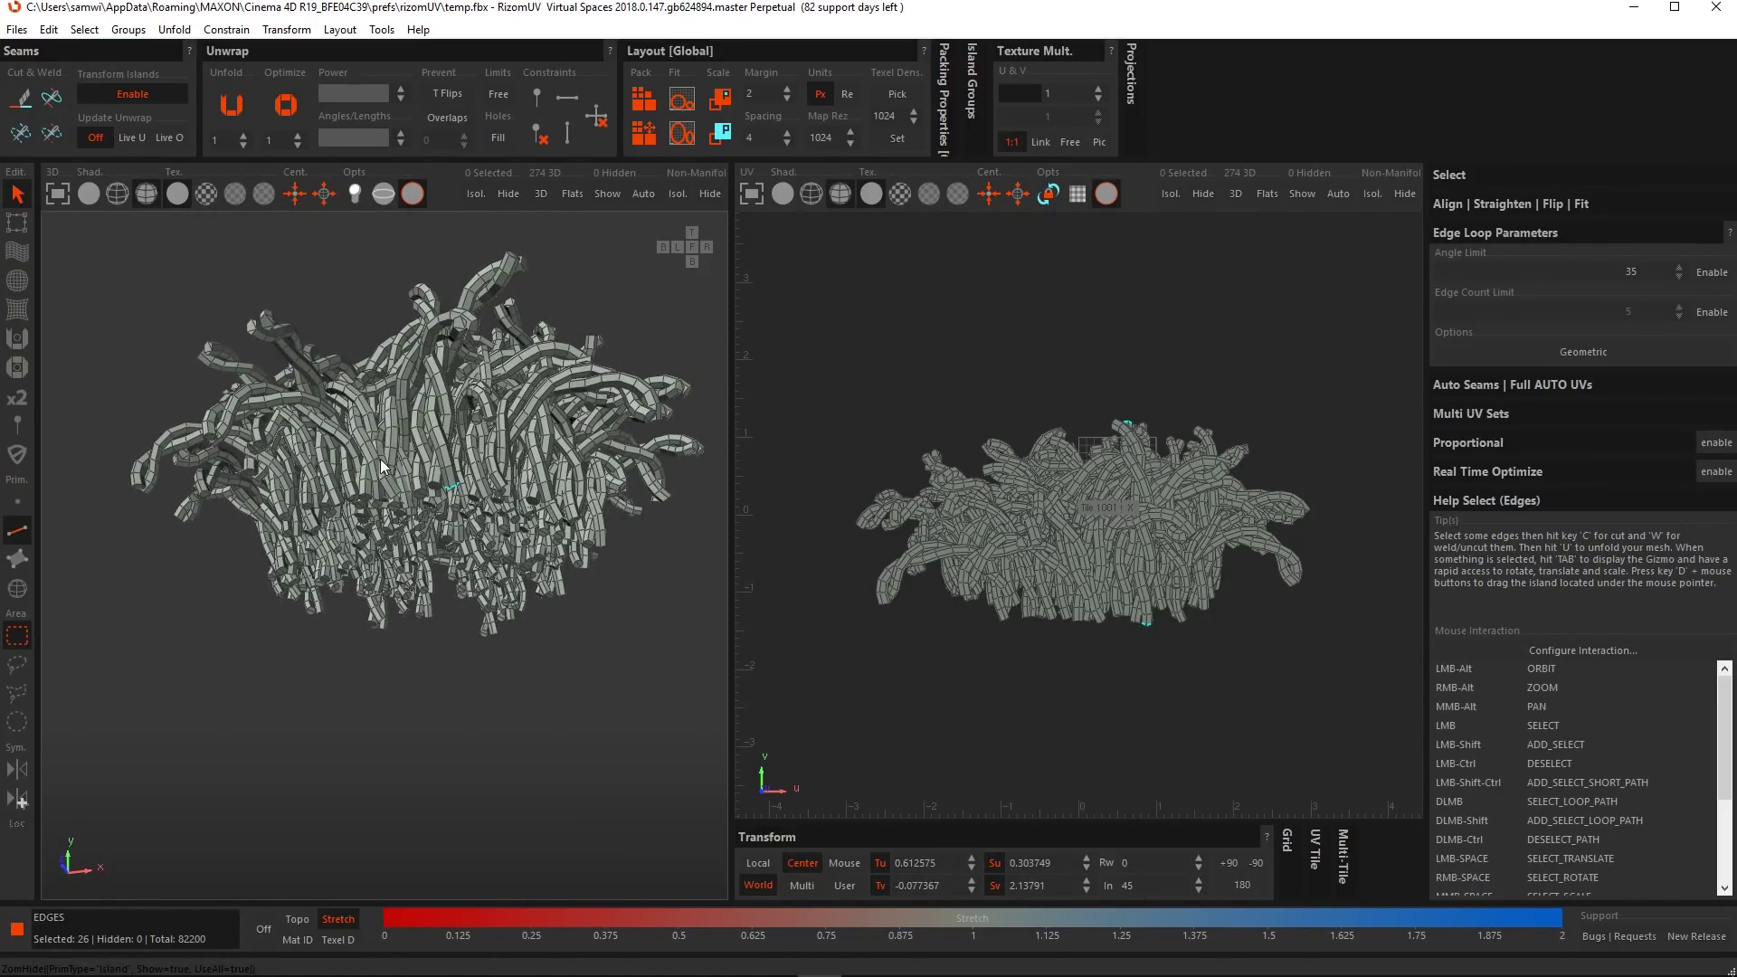
pyautogui.keyDown('alt'); pyautogui.moveTo(380, 459); pyautogui.dragTo(493, 494, button='right'); pyautogui.keyUp('alt')
pyautogui.keyDown('alt'); pyautogui.moveTo(493, 494); pyautogui.dragTo(1355, 634); pyautogui.keyUp('alt')
pyautogui.scroll(-5, 366, 402)
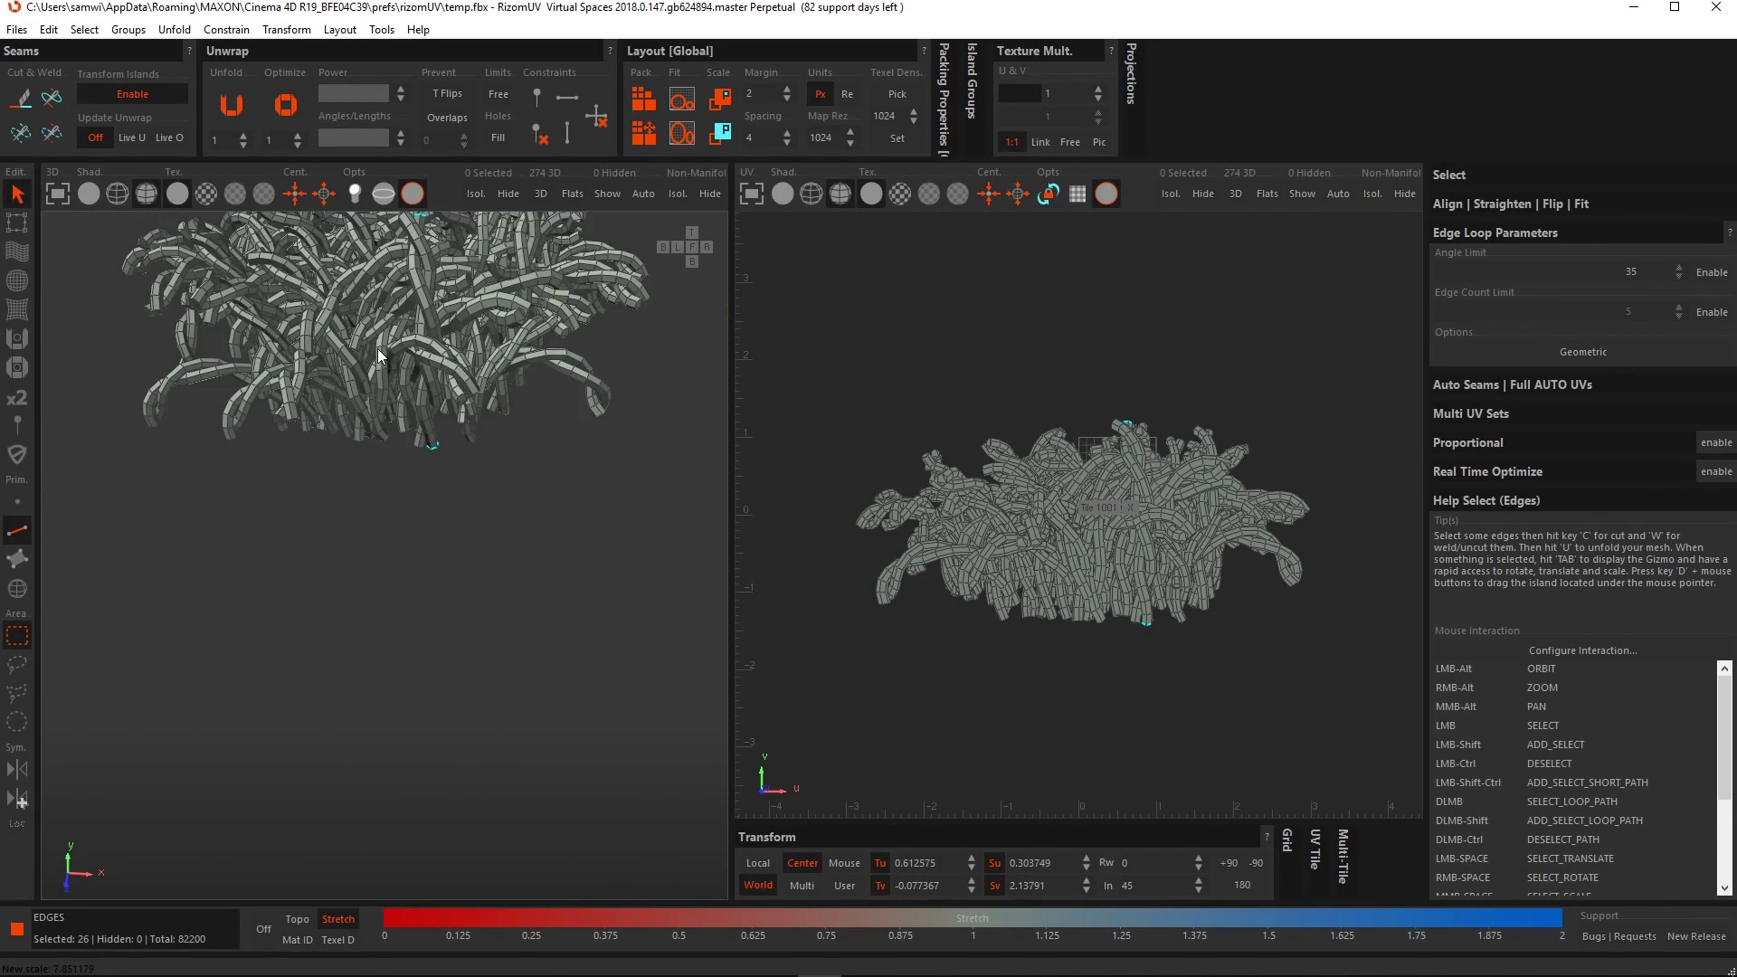
pyautogui.keyDown('alt'); pyautogui.moveTo(378, 350); pyautogui.dragTo(391, 468, button='middle'); pyautogui.keyUp('alt')
pyautogui.keyDown('alt'); pyautogui.moveTo(391, 467); pyautogui.dragTo(367, 415); pyautogui.keyUp('alt')
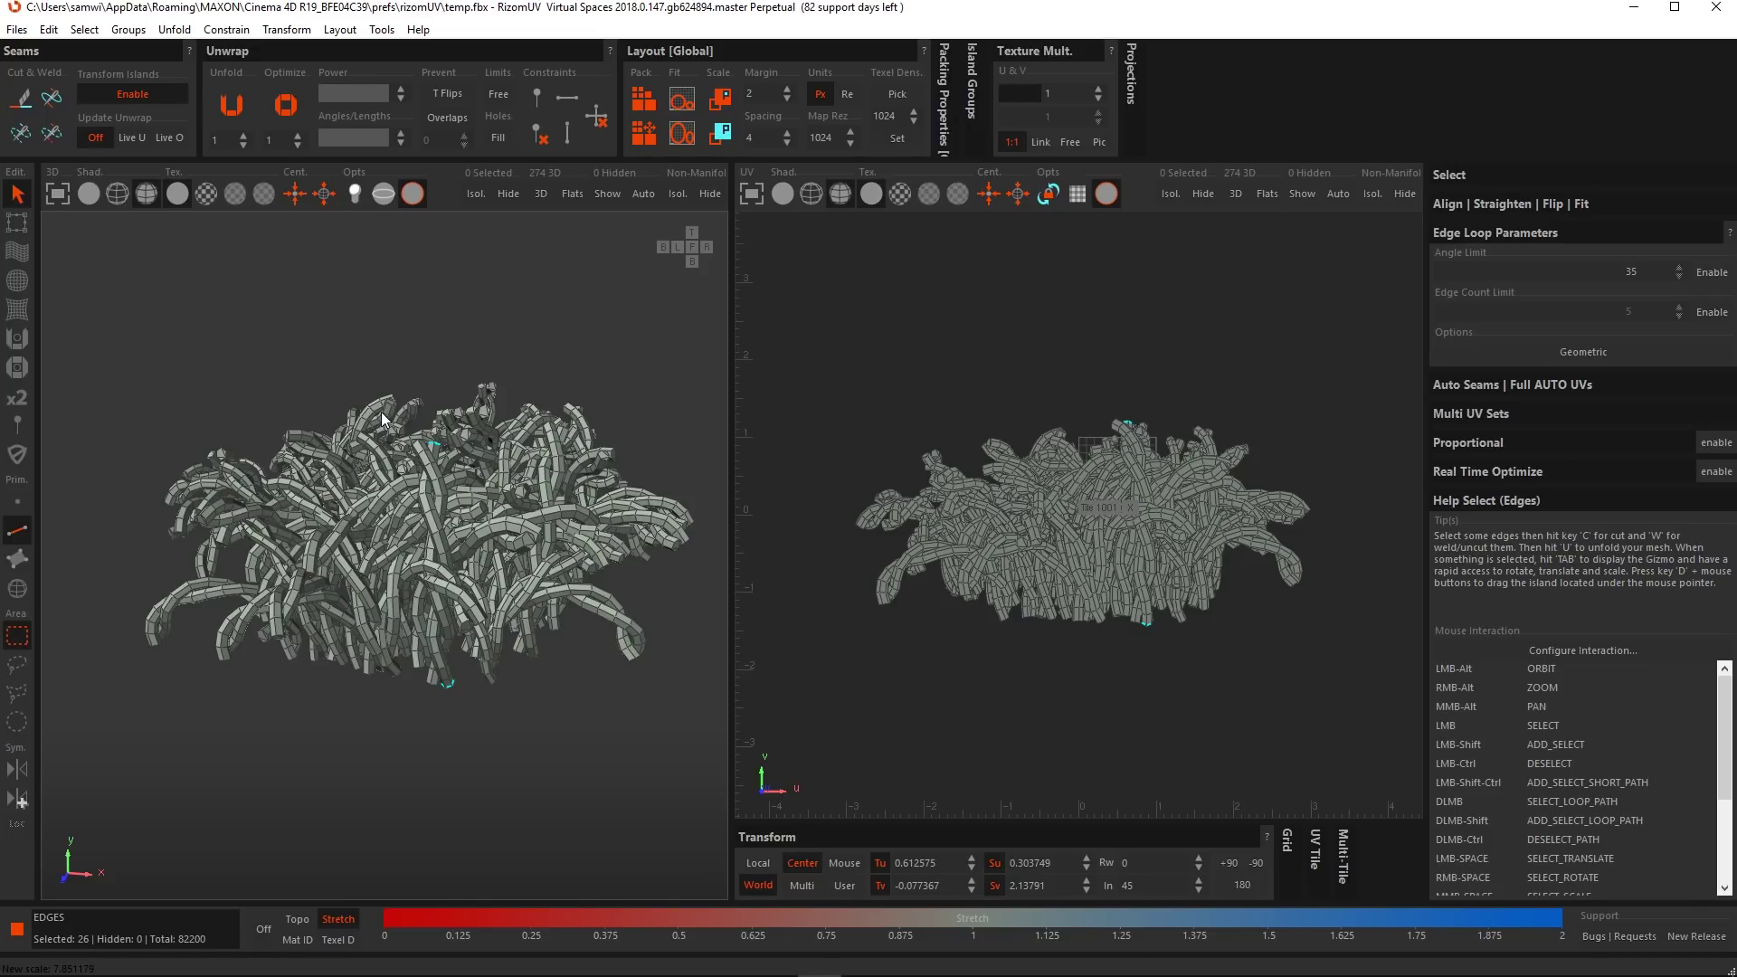
# Show the selection tools, collapse the Edge Loop Parameters and clone the edge selection across similar islands at 0.99 similarity.
pyautogui.click(1452, 175)
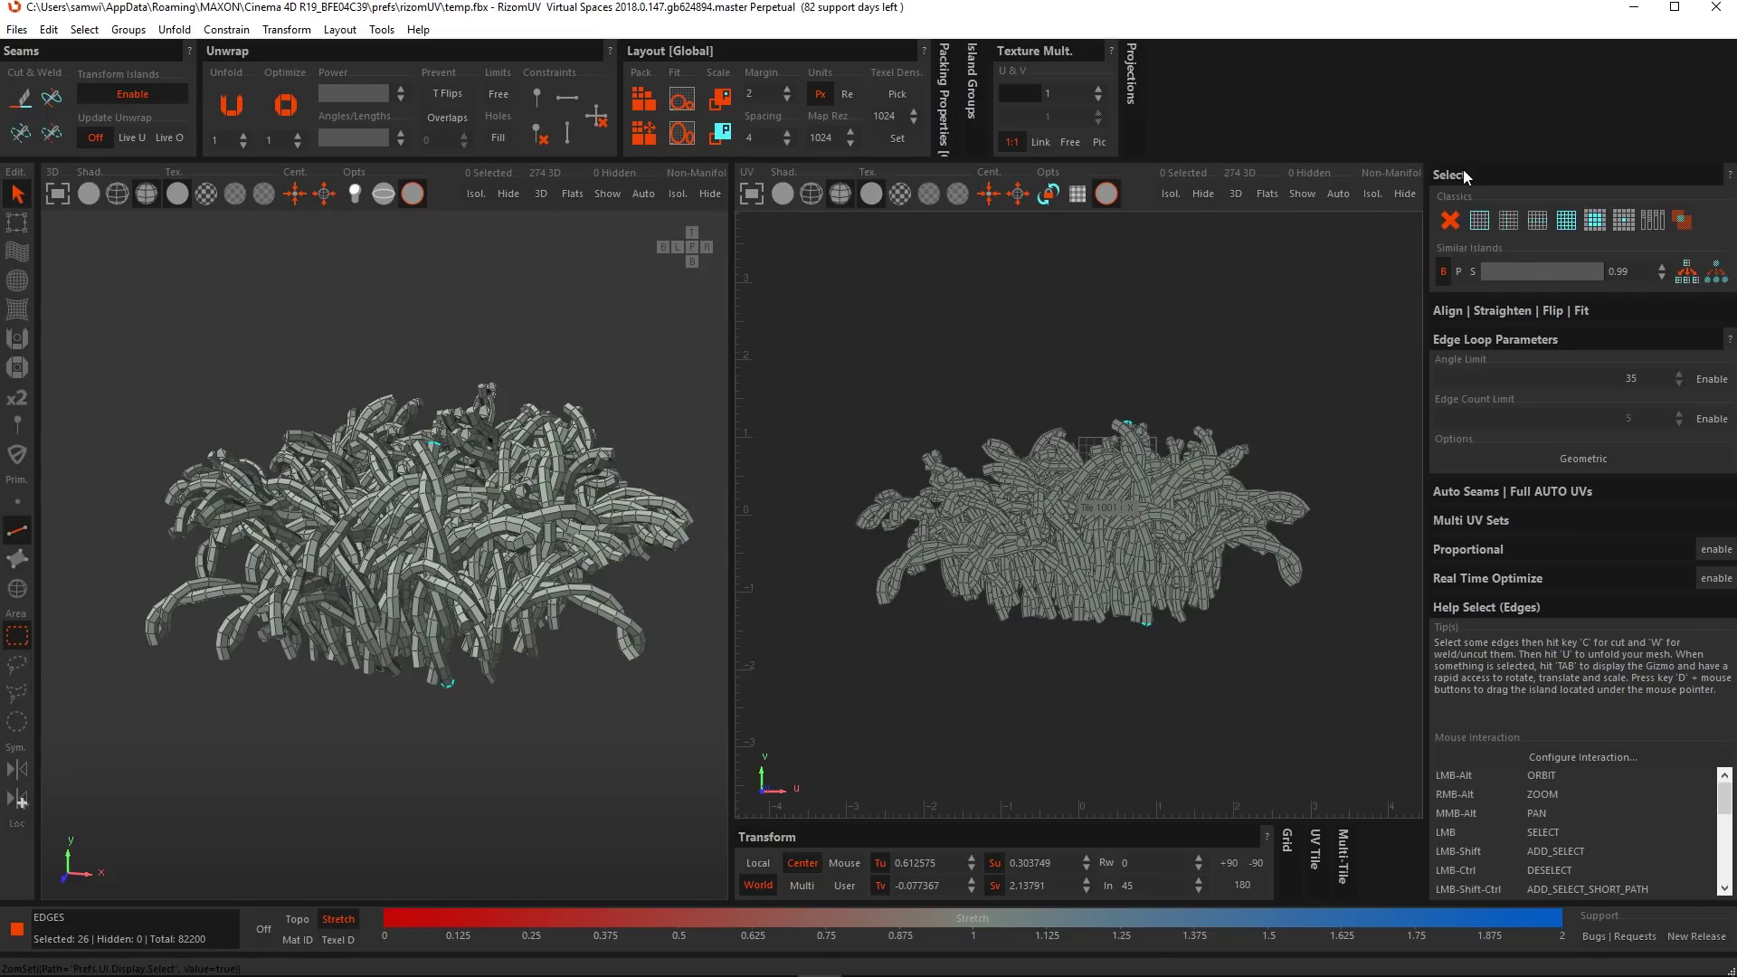
pyautogui.click(1457, 338)
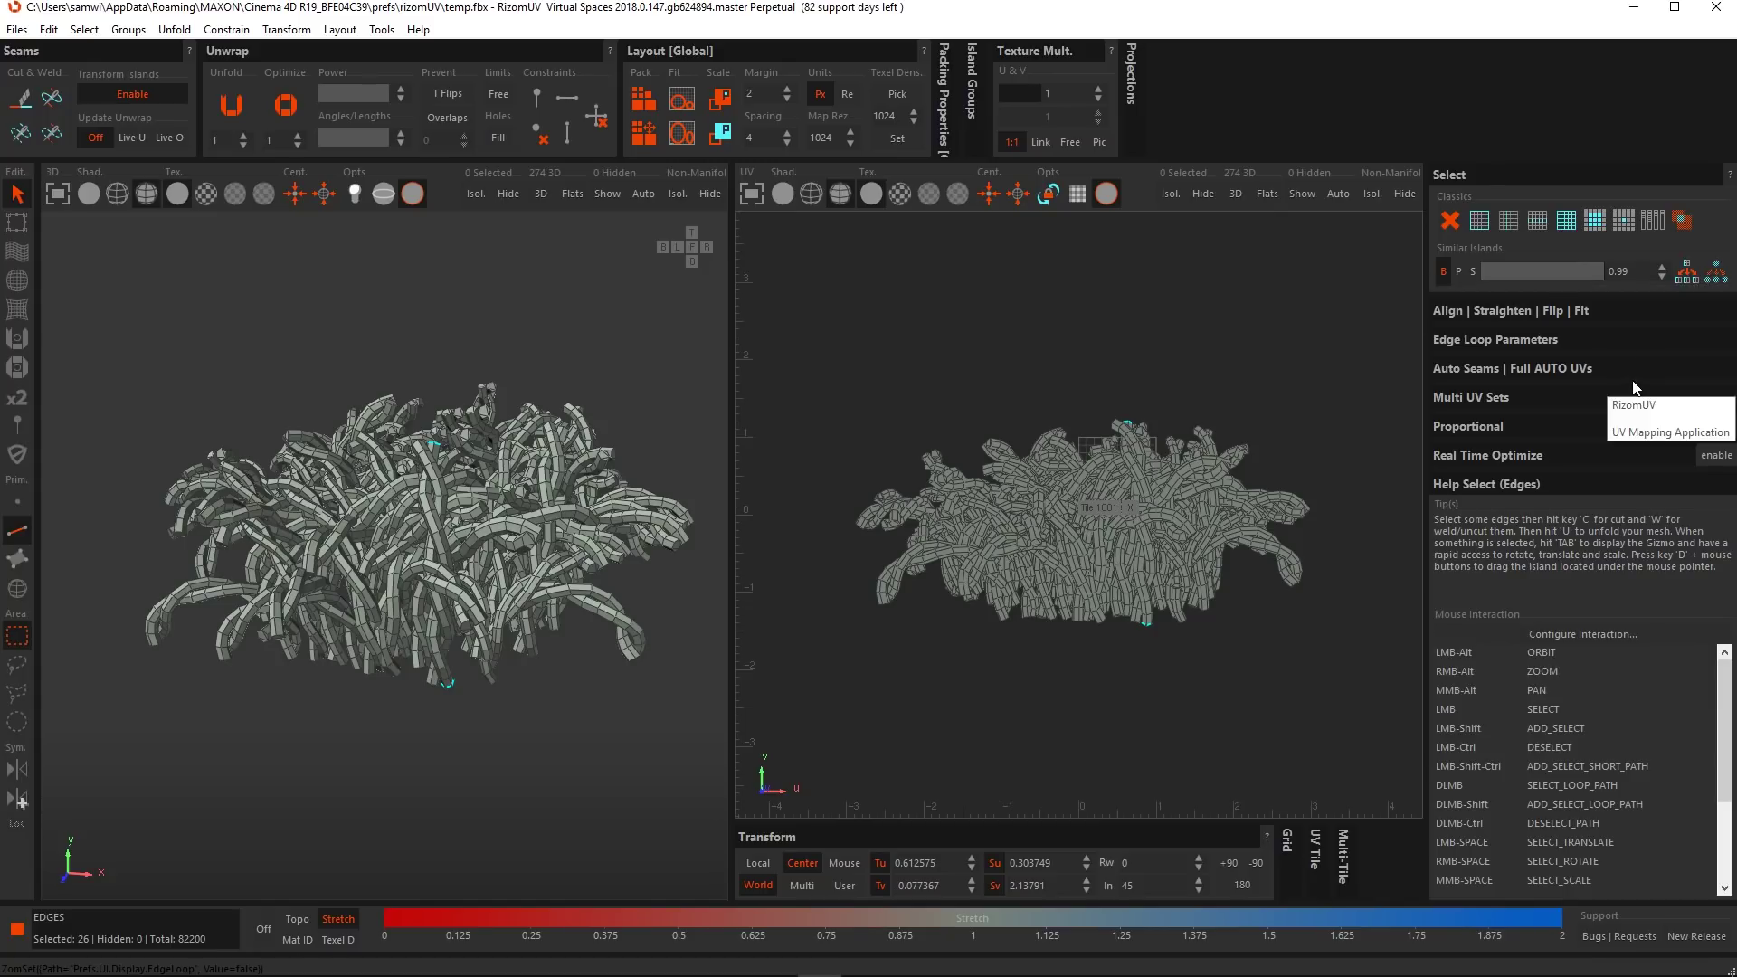
pyautogui.click(1689, 276)
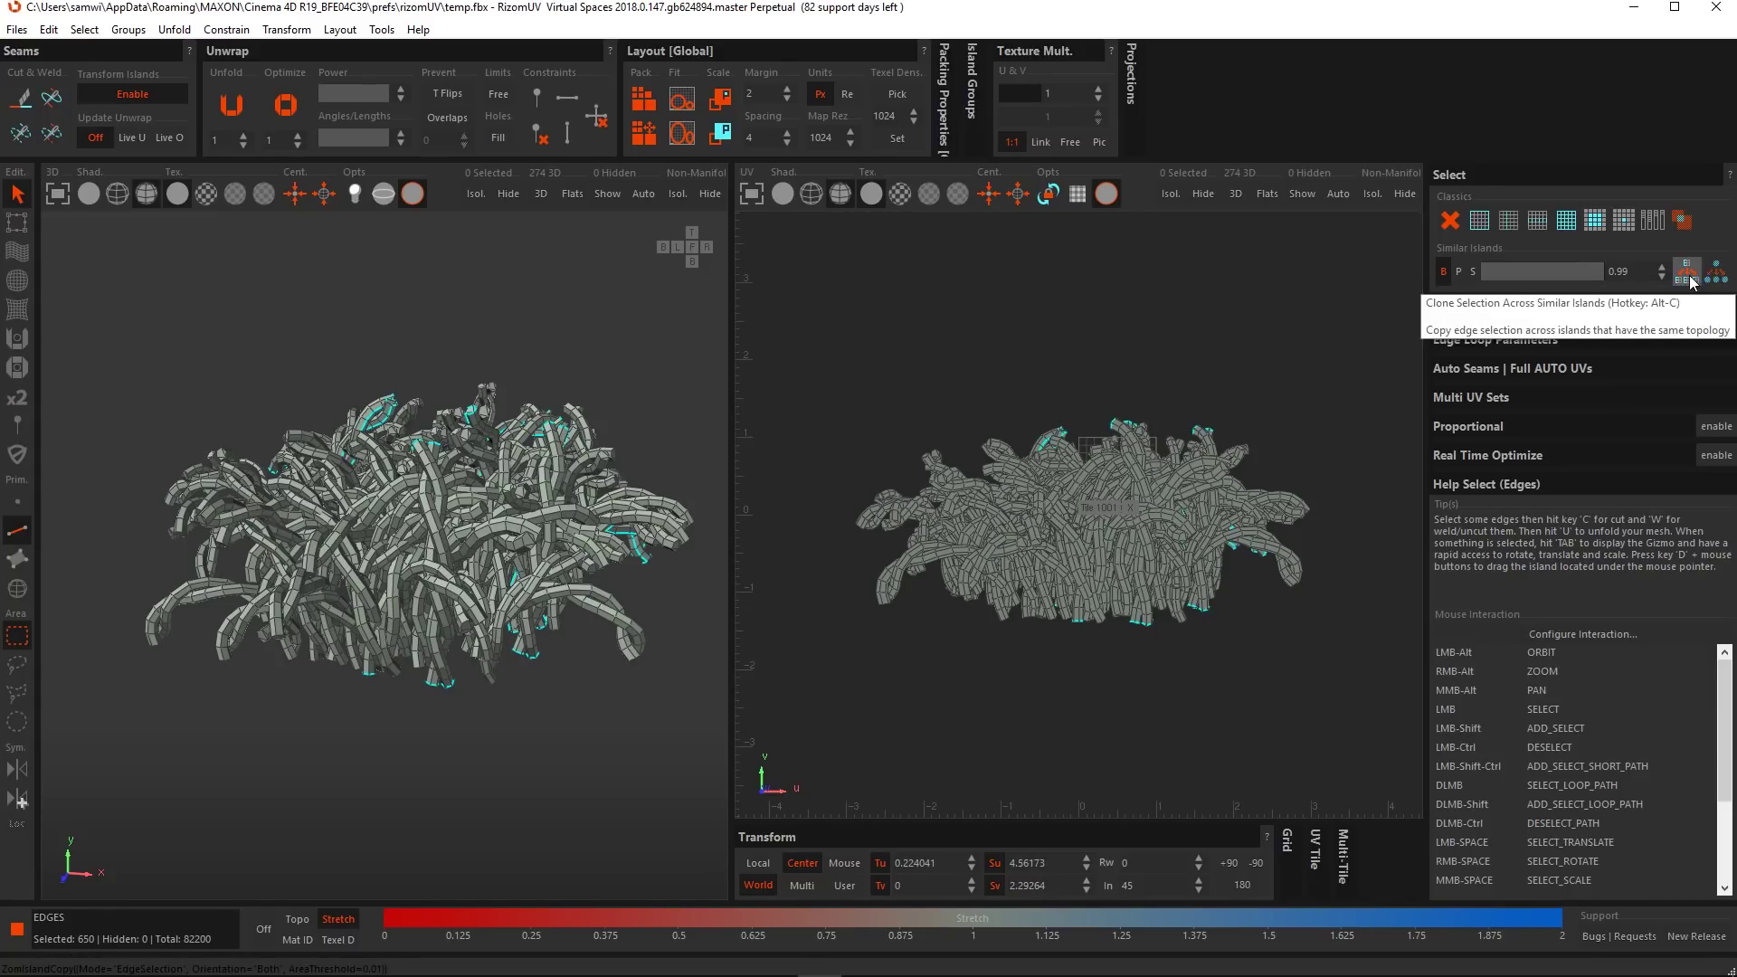
# Examine from several angles which strands of the tuft received the cloned edge selection.
pyautogui.keyDown('alt'); pyautogui.moveTo(456, 524); pyautogui.dragTo(318, 557); pyautogui.keyUp('alt')
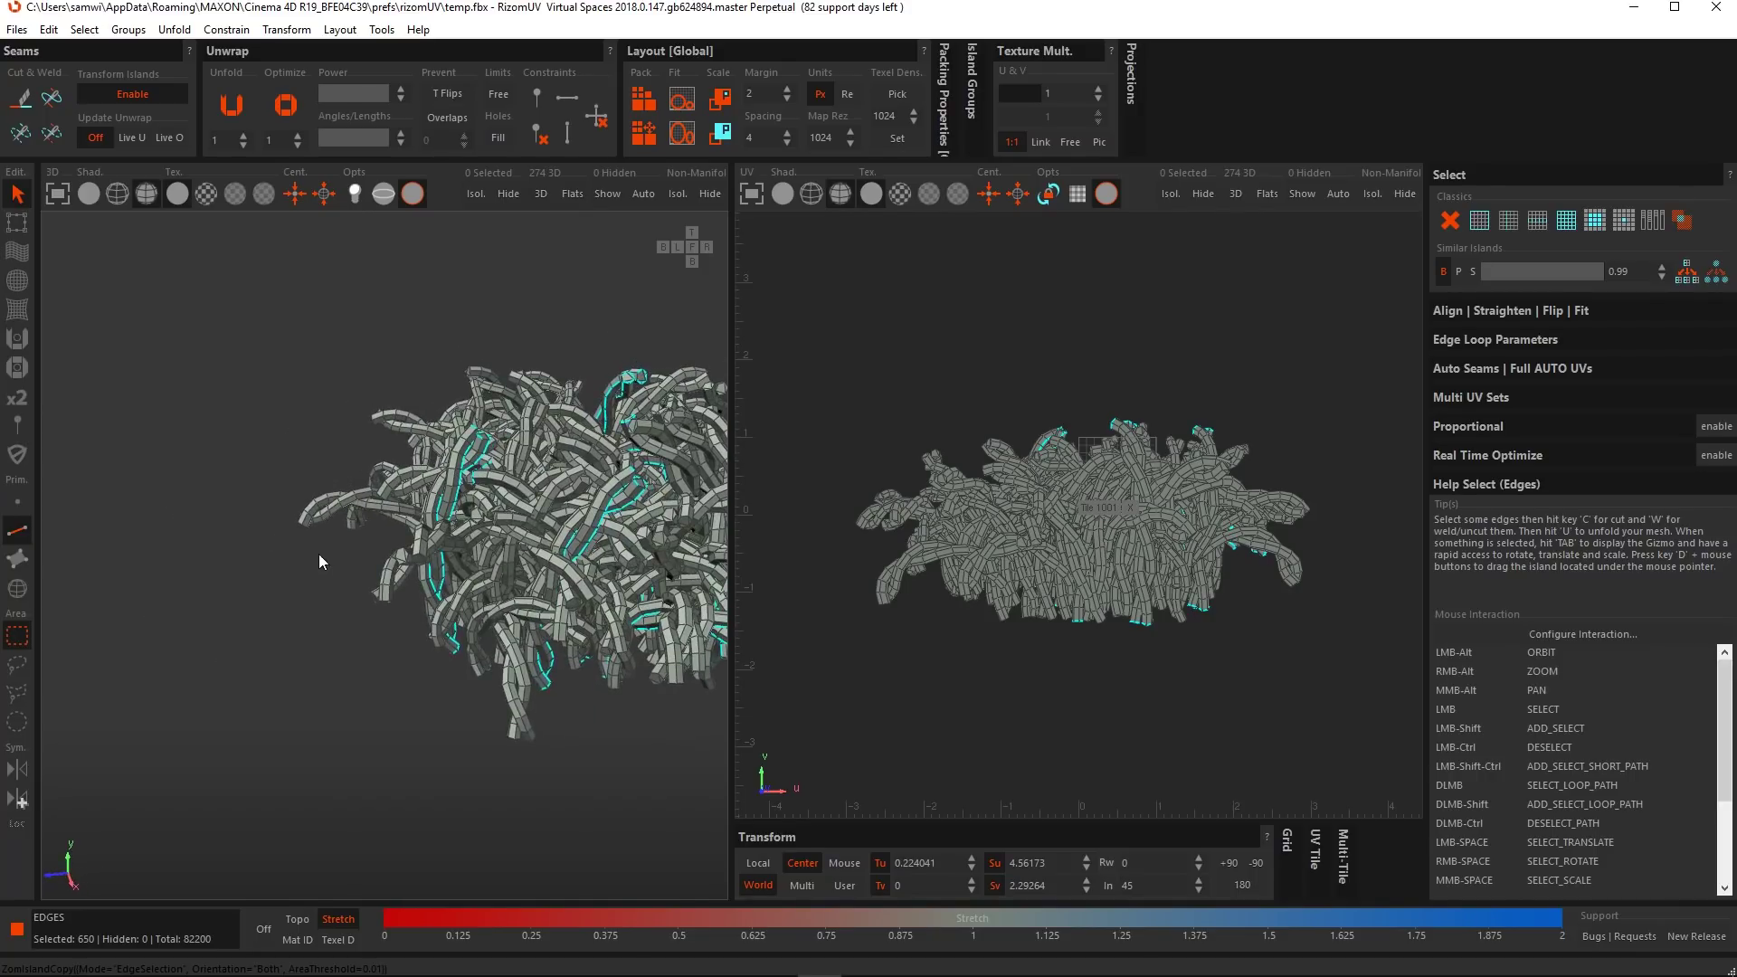
pyautogui.keyDown('alt'); pyautogui.moveTo(657, 541); pyautogui.dragTo(563, 534, button='middle'); pyautogui.keyUp('alt')
pyautogui.moveTo(389, 590)
pyautogui.keyDown('alt'); pyautogui.mouseDown()
pyautogui.moveTo(392, 475)
pyautogui.moveTo(414, 493)
pyautogui.moveTo(383, 599)
pyautogui.moveTo(396, 602)
pyautogui.moveTo(388, 590)
pyautogui.mouseUp(); pyautogui.keyUp('alt')
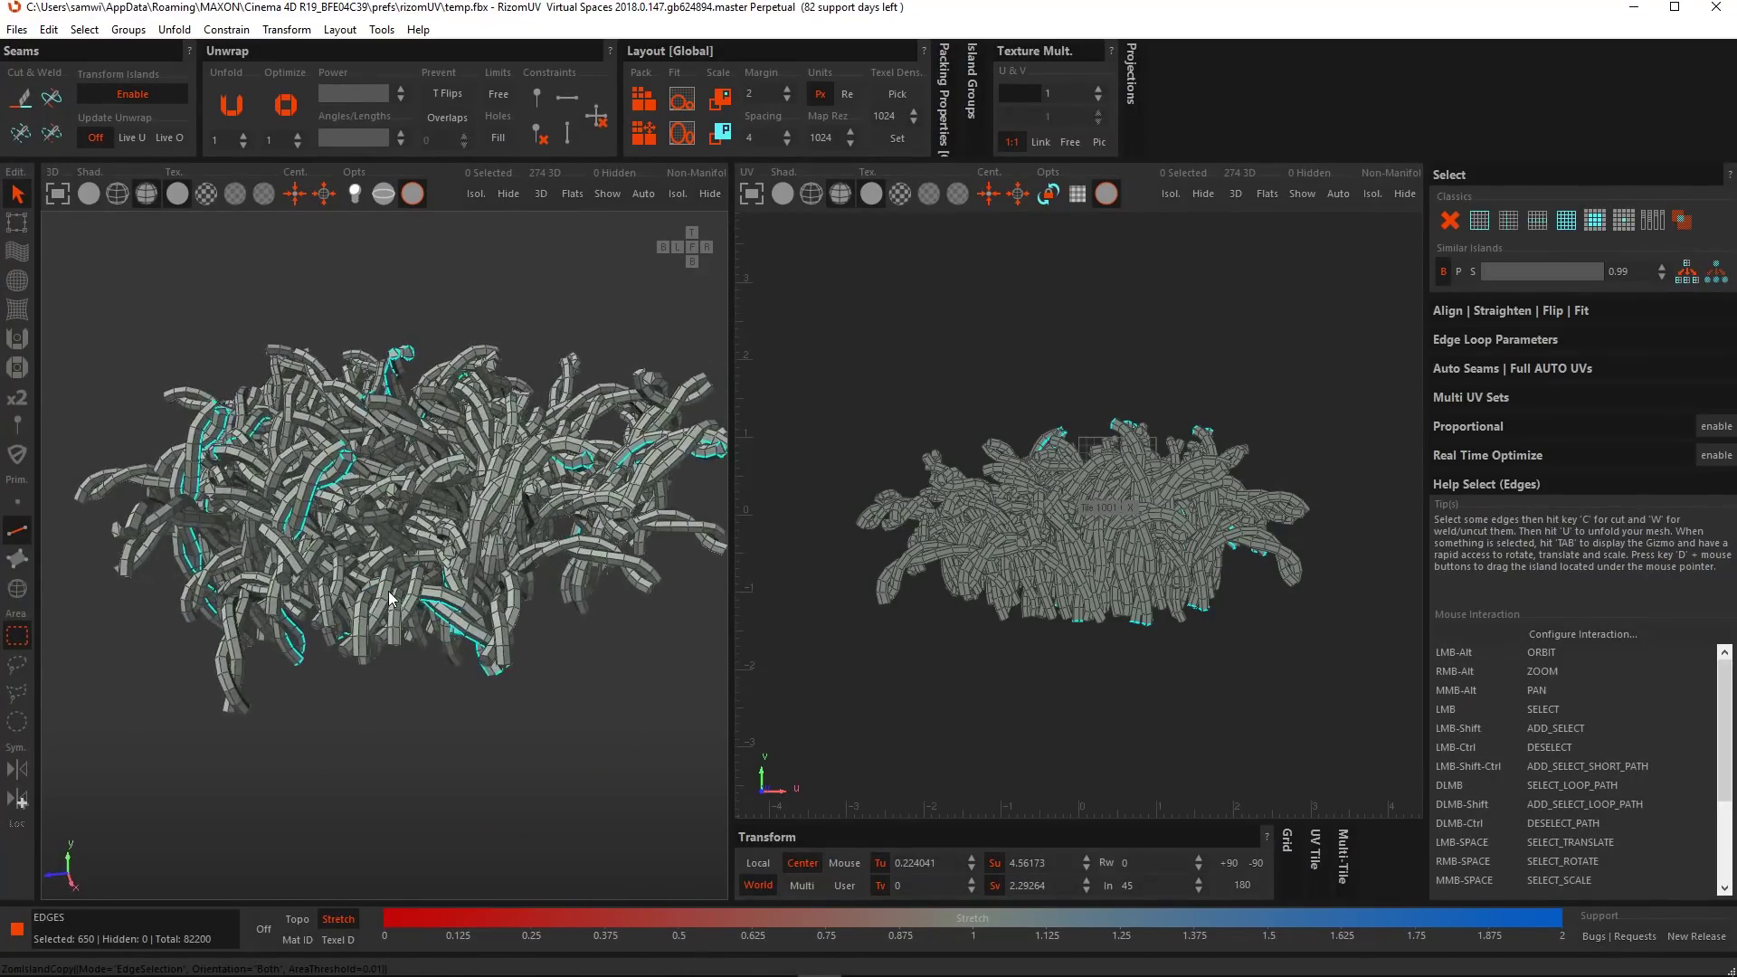
pyautogui.keyDown('alt'); pyautogui.moveTo(259, 472); pyautogui.dragTo(380, 541, button='right'); pyautogui.keyUp('alt')
pyautogui.moveTo(380, 541)
pyautogui.keyDown('alt'); pyautogui.mouseDown()
pyautogui.moveTo(453, 563)
pyautogui.moveTo(395, 548)
pyautogui.mouseUp(); pyautogui.keyUp('alt')
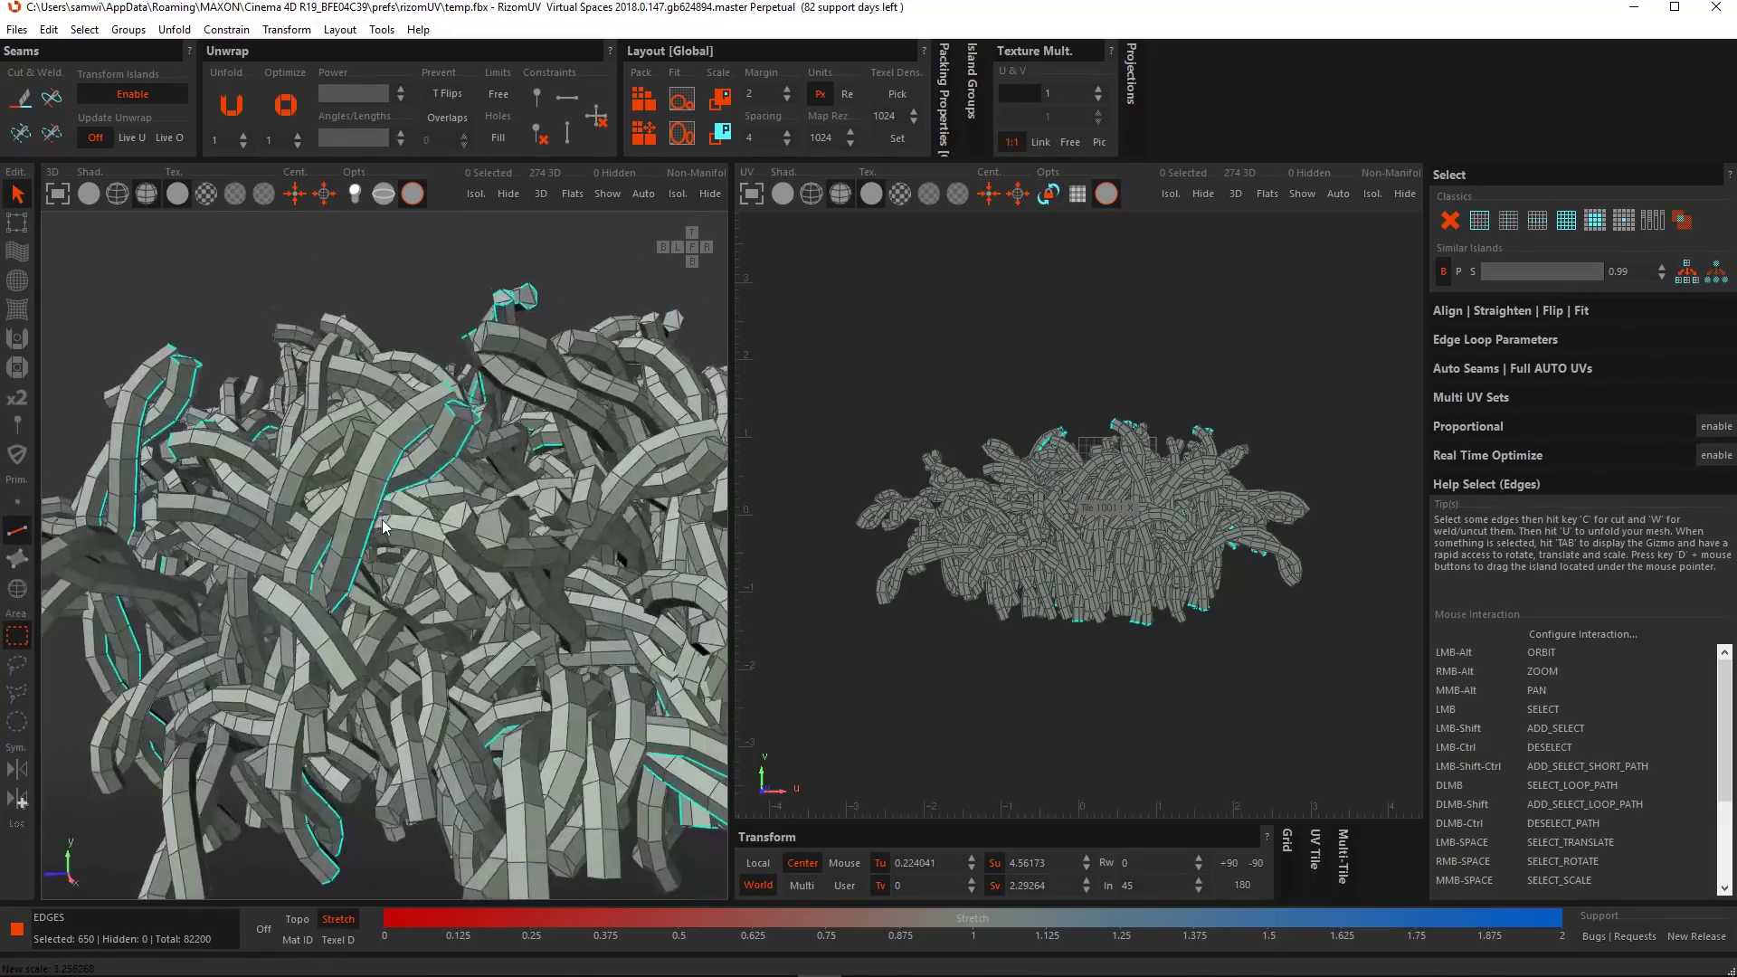
pyautogui.keyDown('alt'); pyautogui.moveTo(616, 579); pyautogui.dragTo(443, 556, button='right'); pyautogui.keyUp('alt')
pyautogui.keyDown('alt'); pyautogui.moveTo(506, 553); pyautogui.dragTo(501, 561, button='middle'); pyautogui.keyUp('alt')
pyautogui.keyDown('alt'); pyautogui.moveTo(398, 548); pyautogui.dragTo(456, 557, button='right'); pyautogui.keyUp('alt')
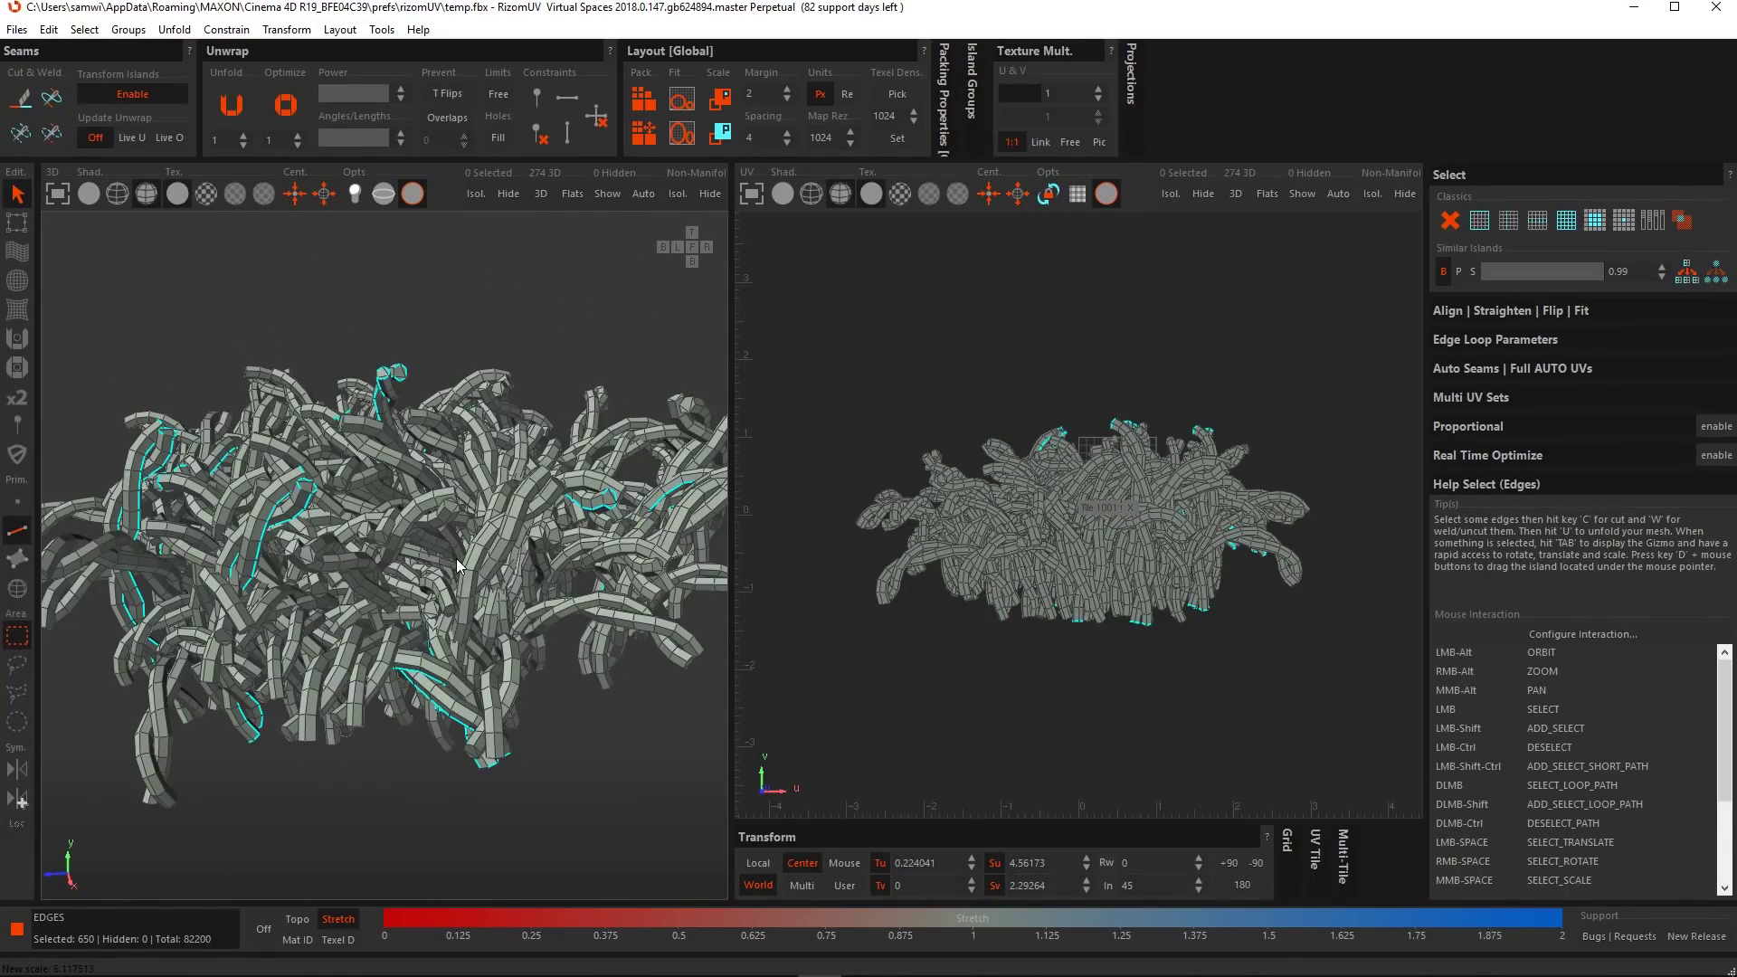
pyautogui.keyDown('alt'); pyautogui.moveTo(463, 568); pyautogui.dragTo(470, 570); pyautogui.keyUp('alt')
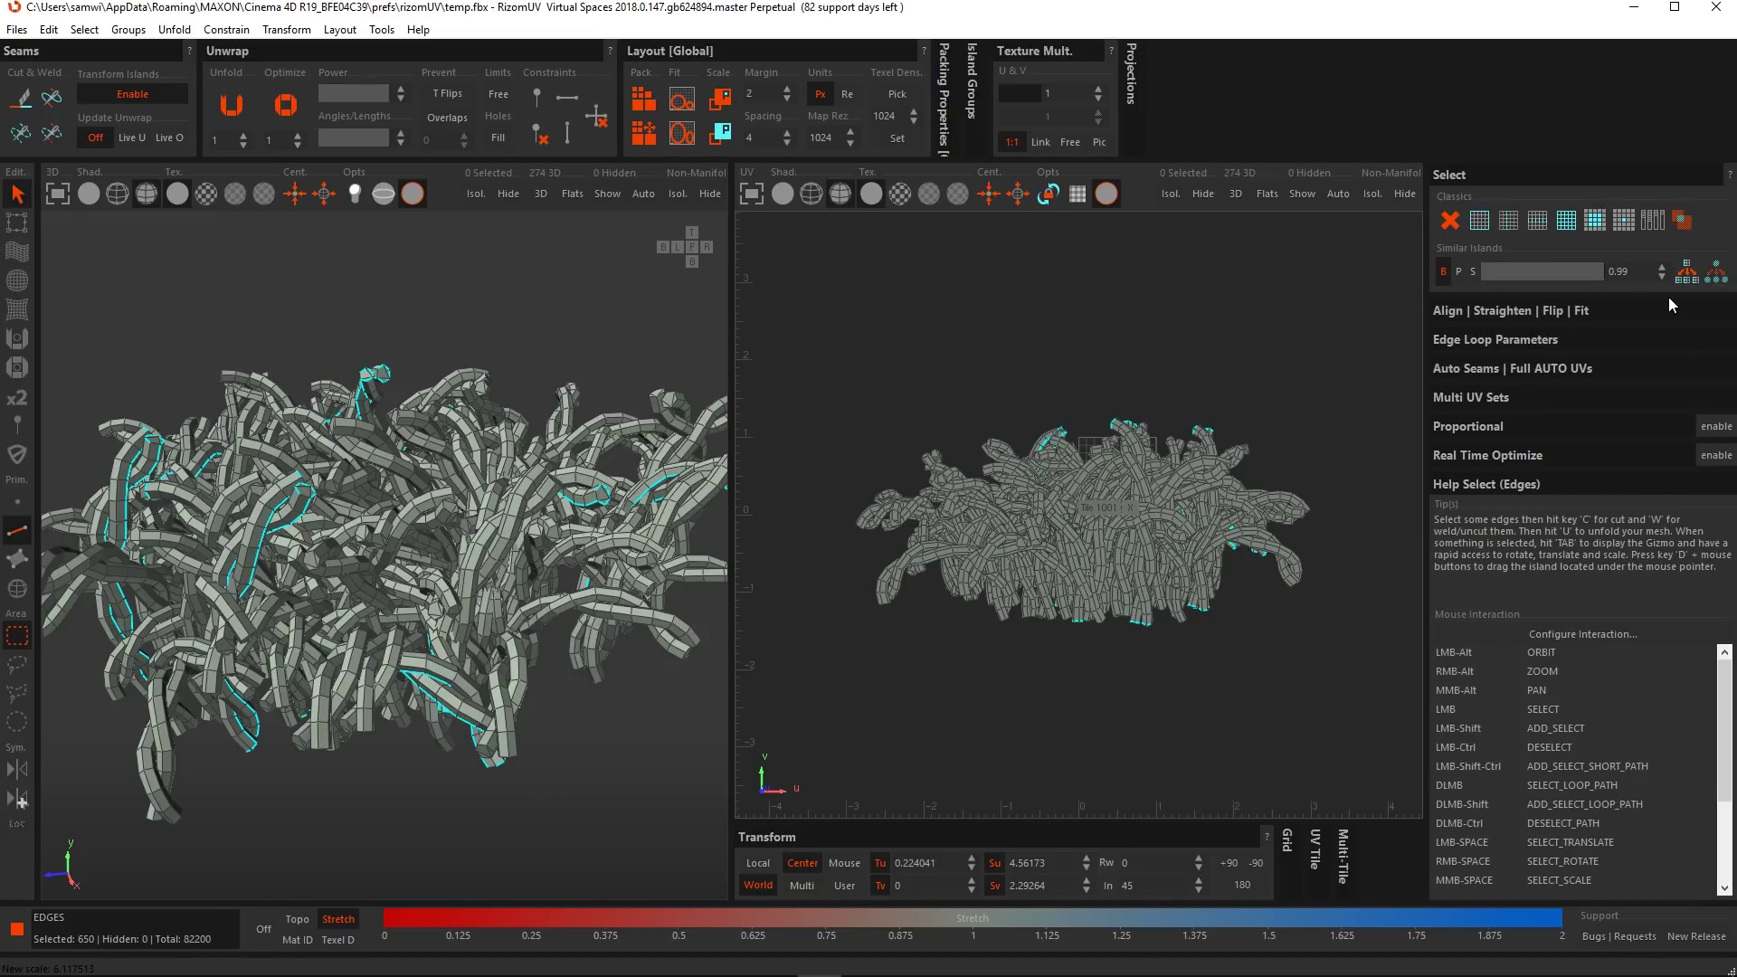
# Lower the Similar Islands similarity to about 0.02 and clone the edge selection across the strands again.
pyautogui.moveTo(1594, 269); pyautogui.dragTo(1440, 285)
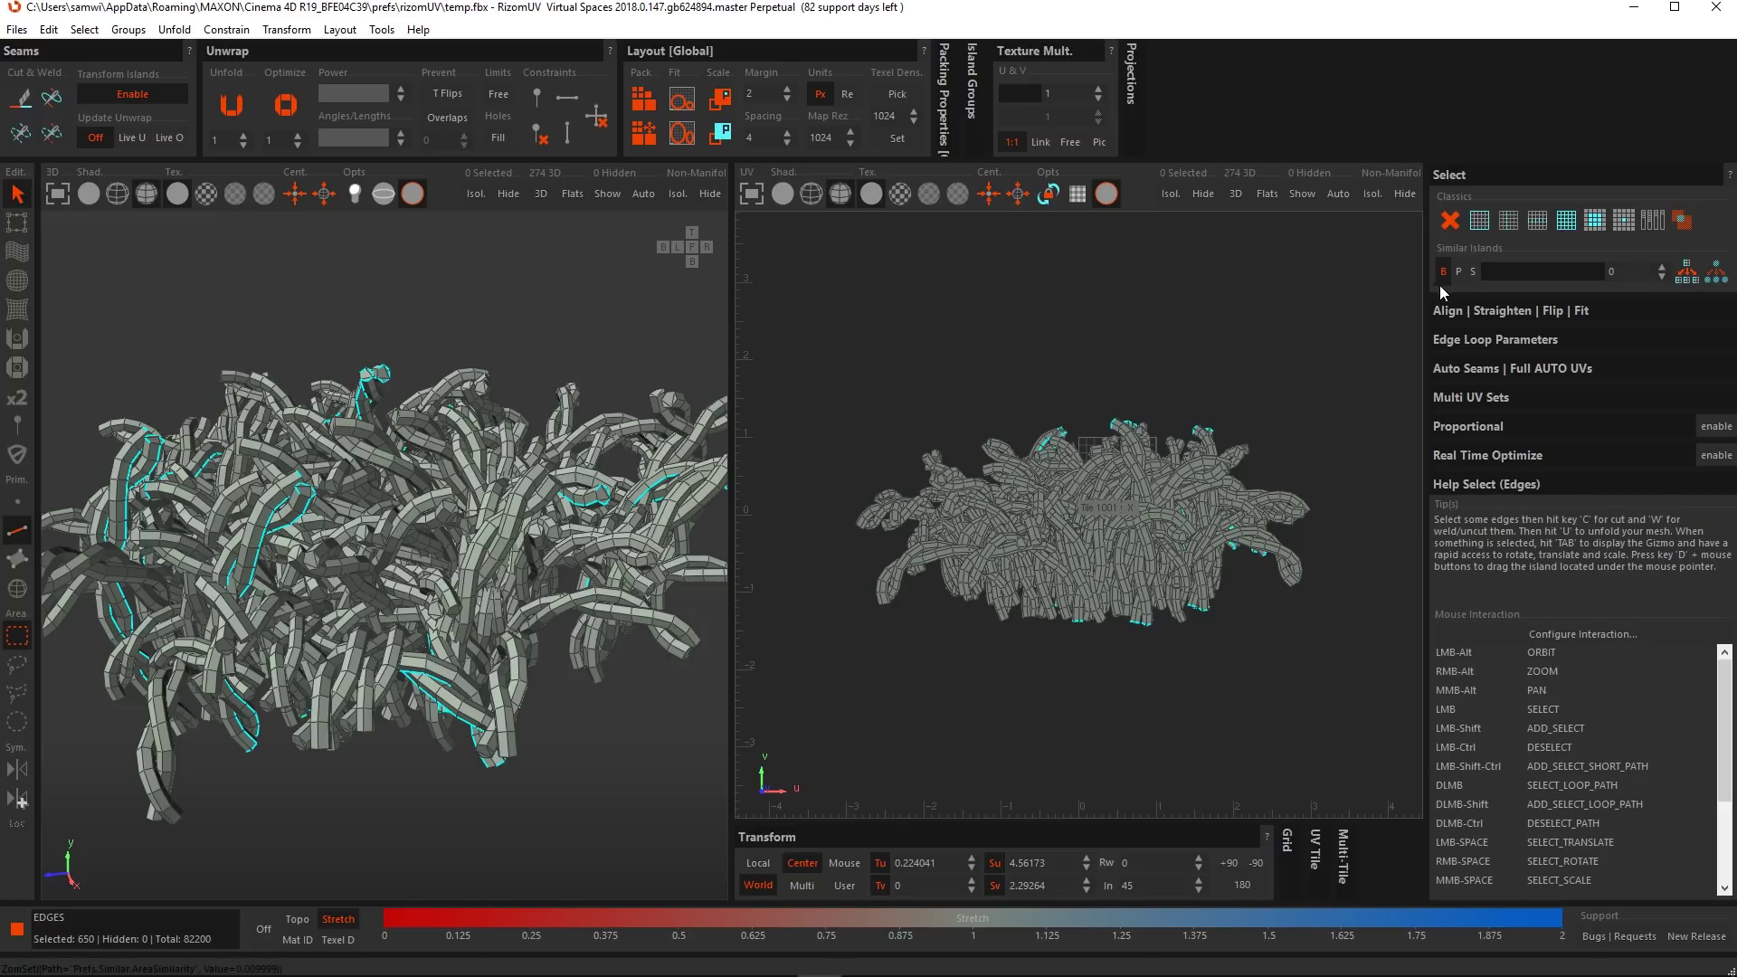
pyautogui.click(1684, 276)
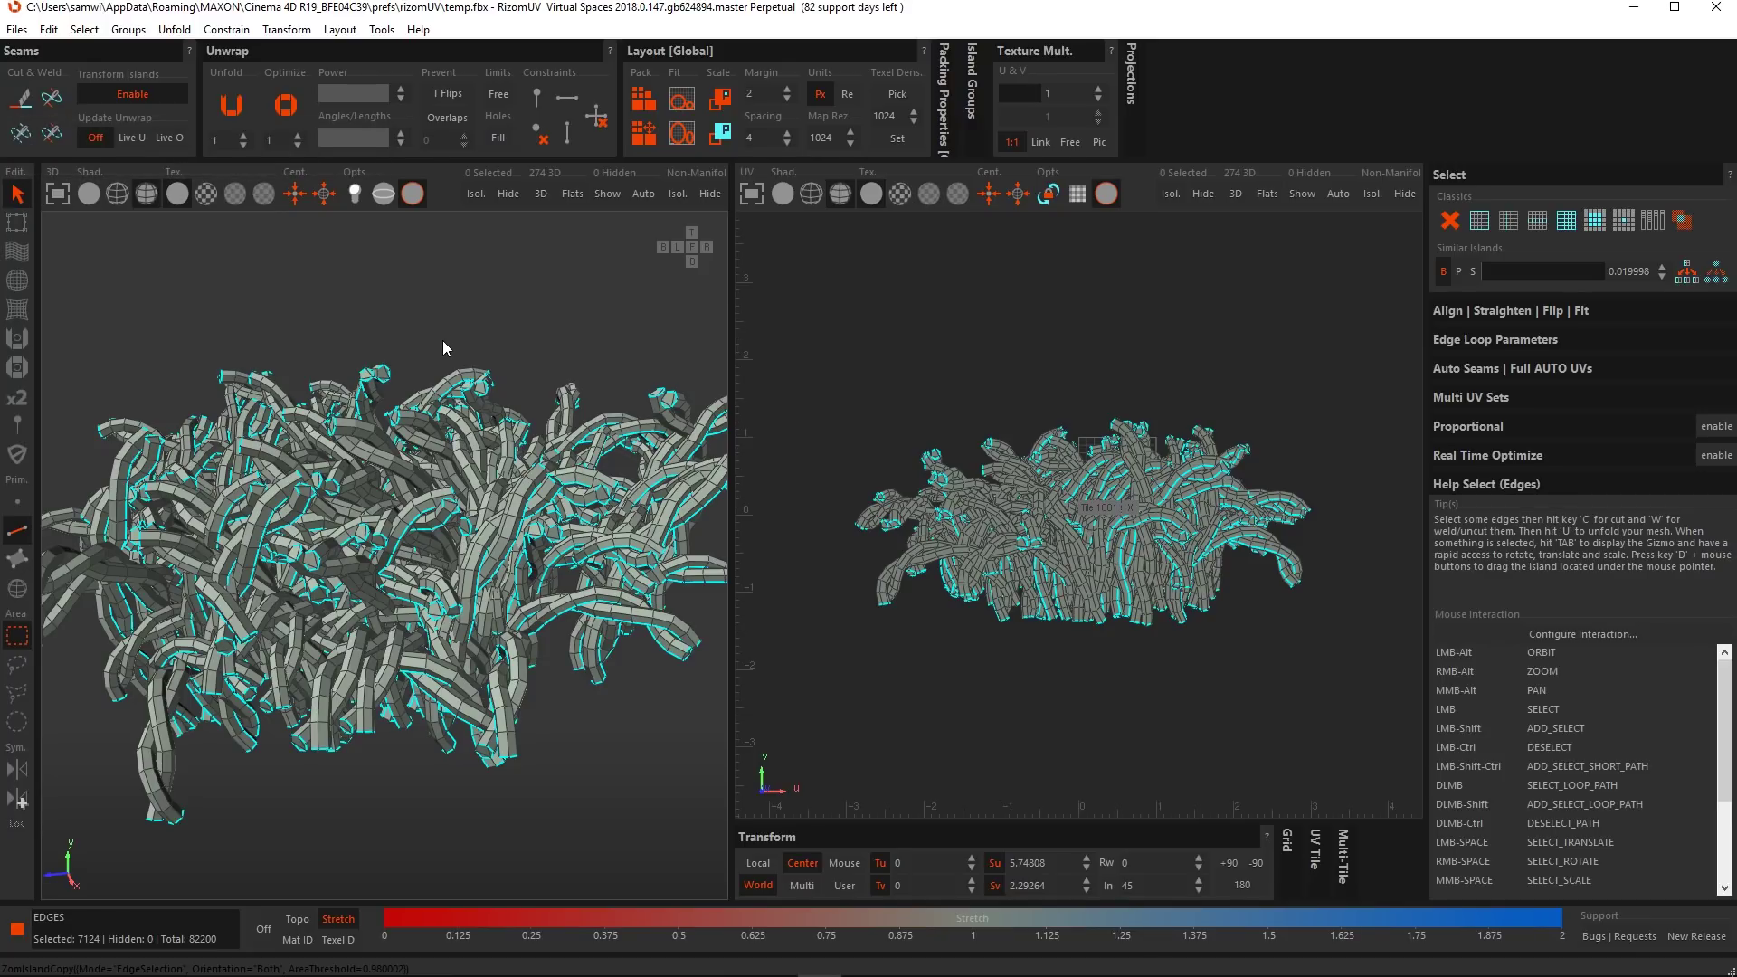
# Cut the strands along the selected edges and unfold them.
pyautogui.press('c')
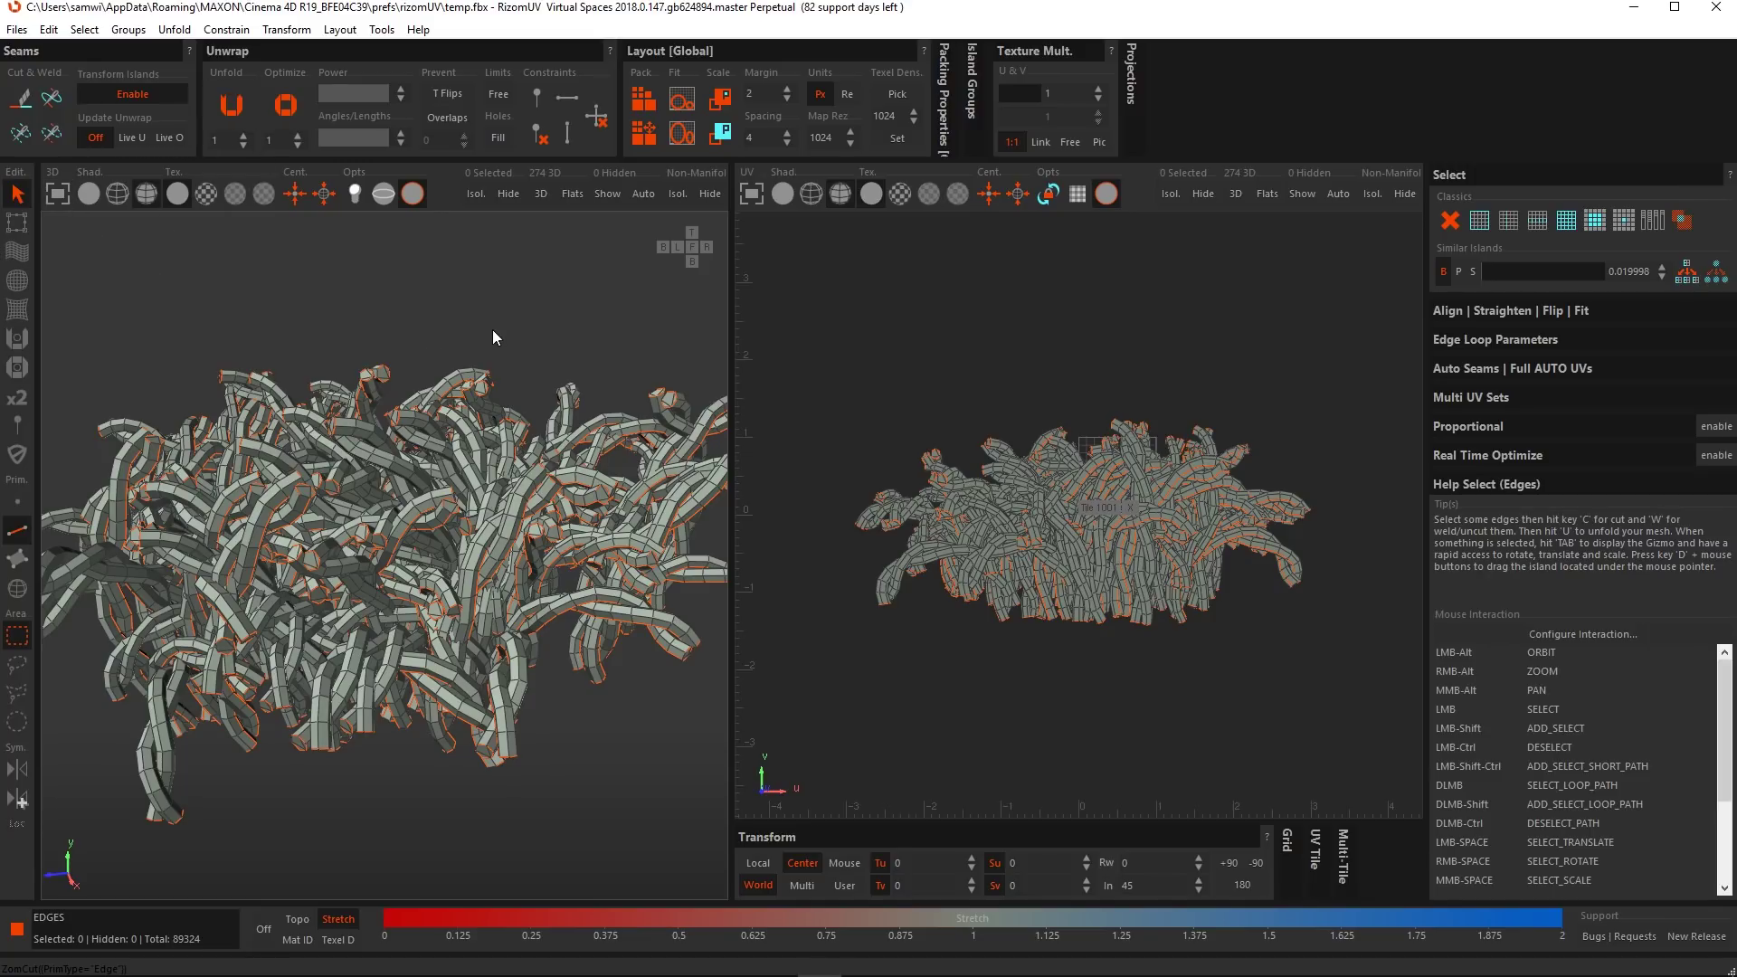
pyautogui.press('u')
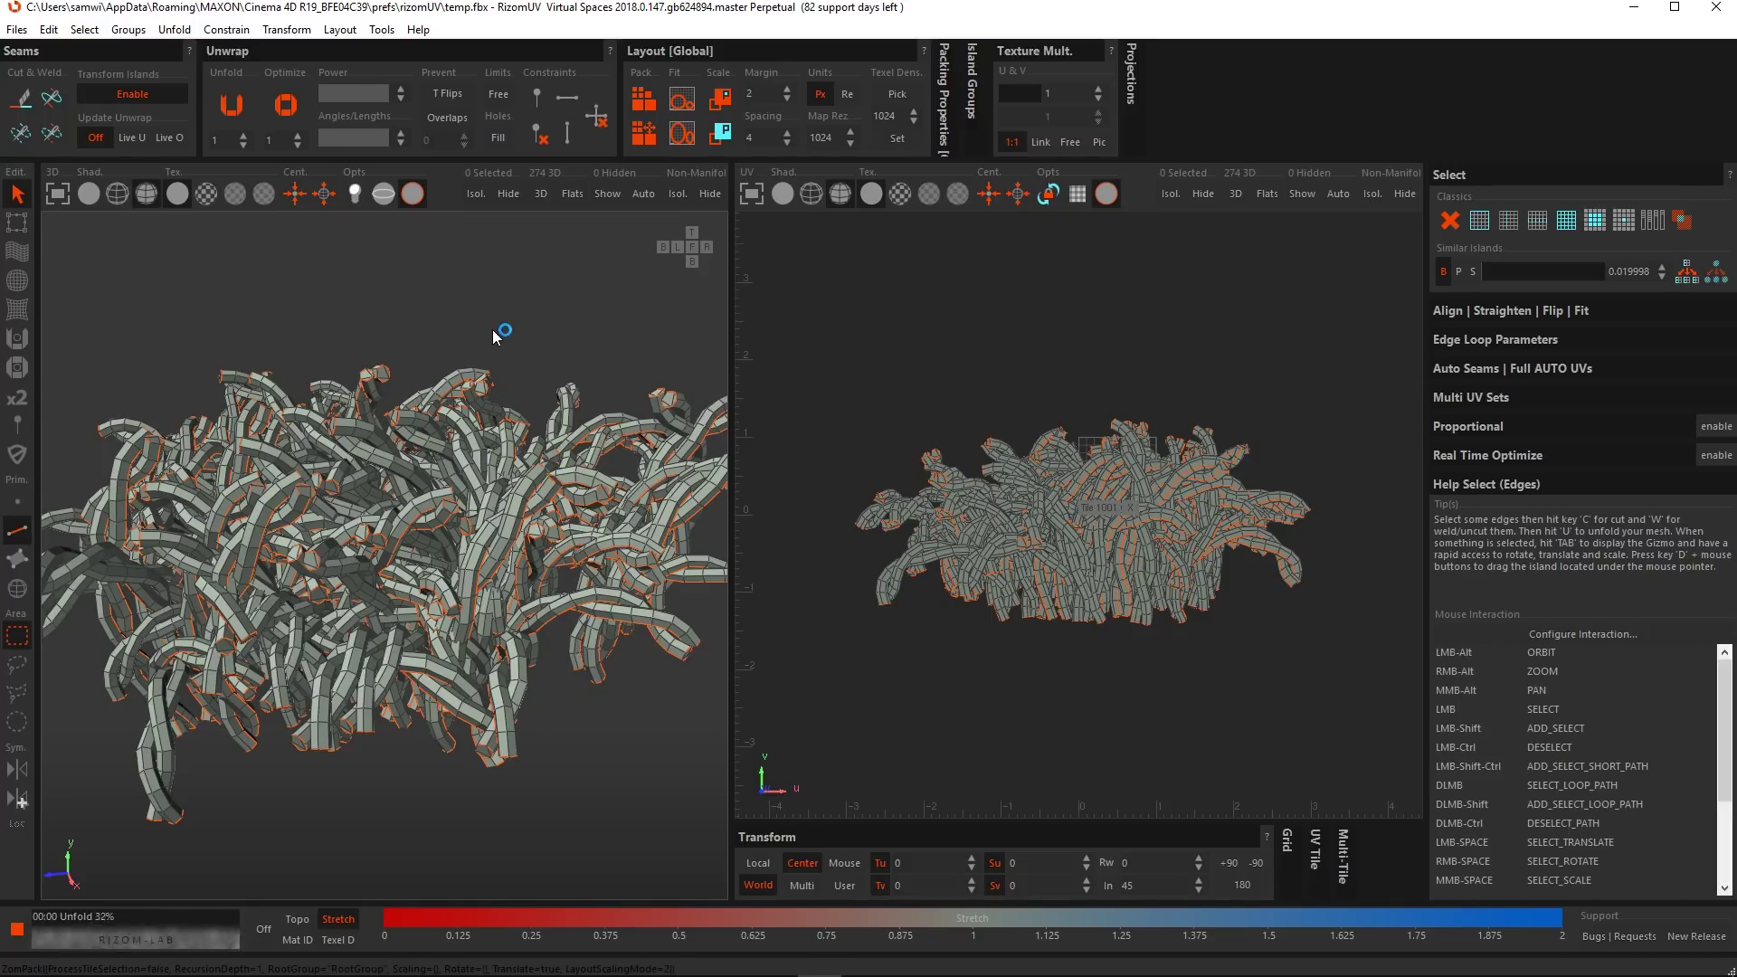
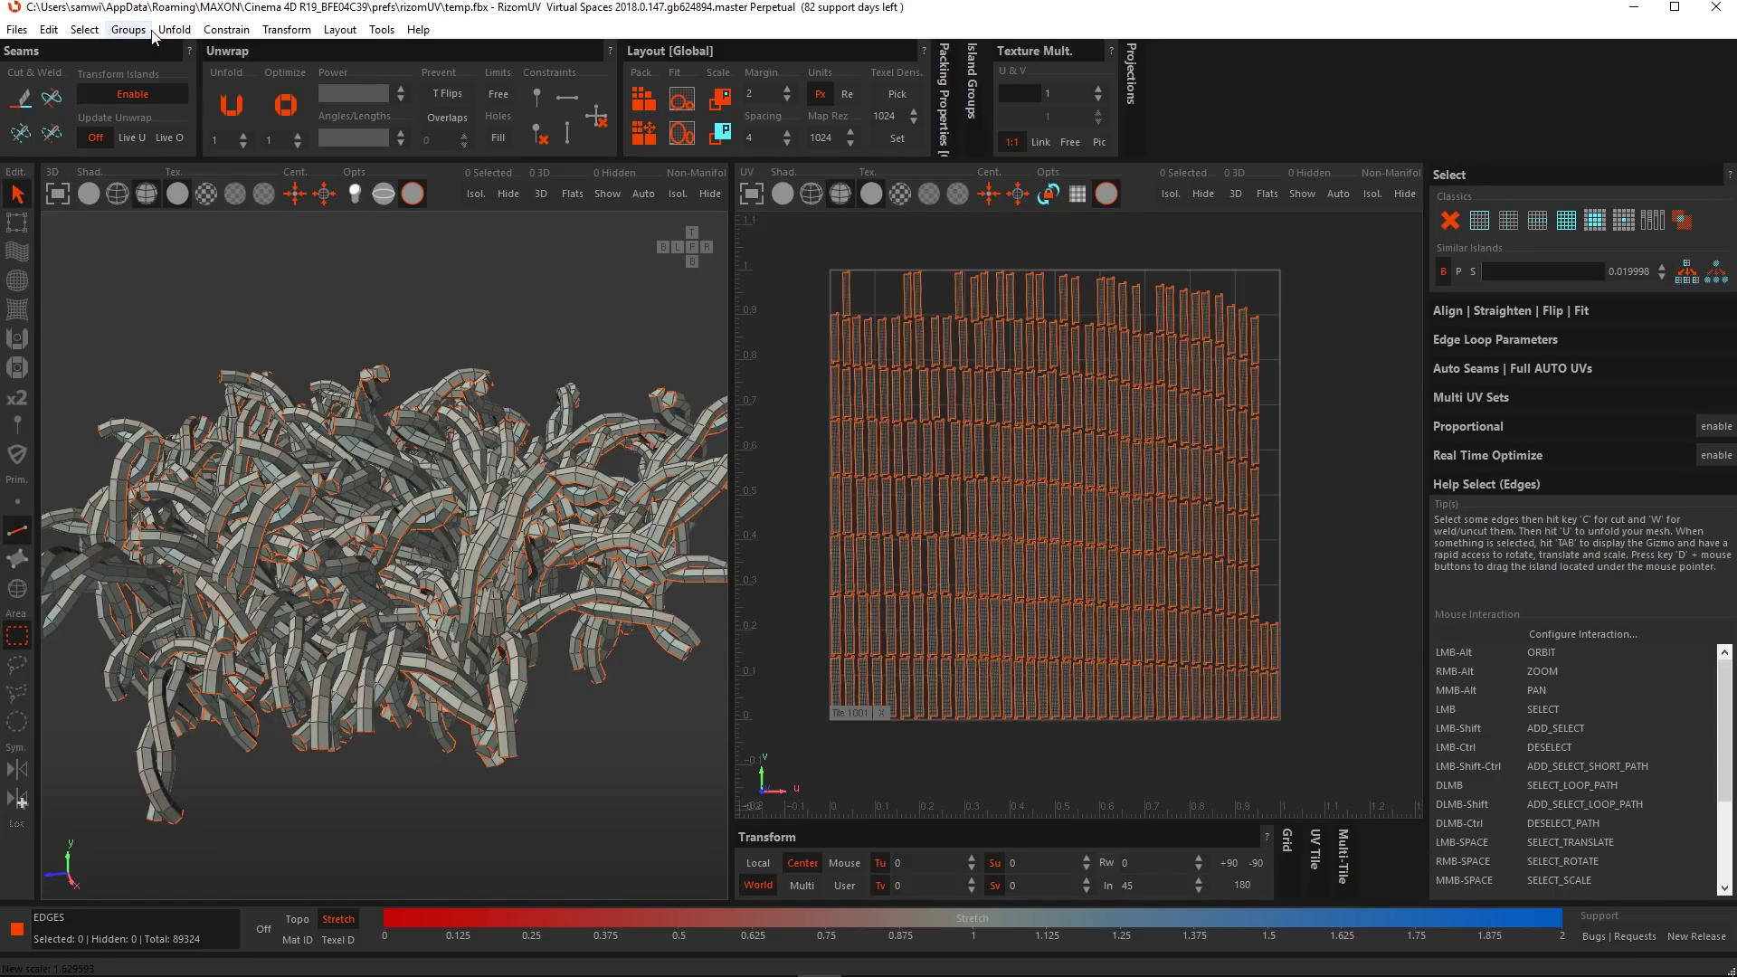
# Reset the UVs to their original 3D shape and pack the strand islands into the UV tile.
pyautogui.click(188, 34)
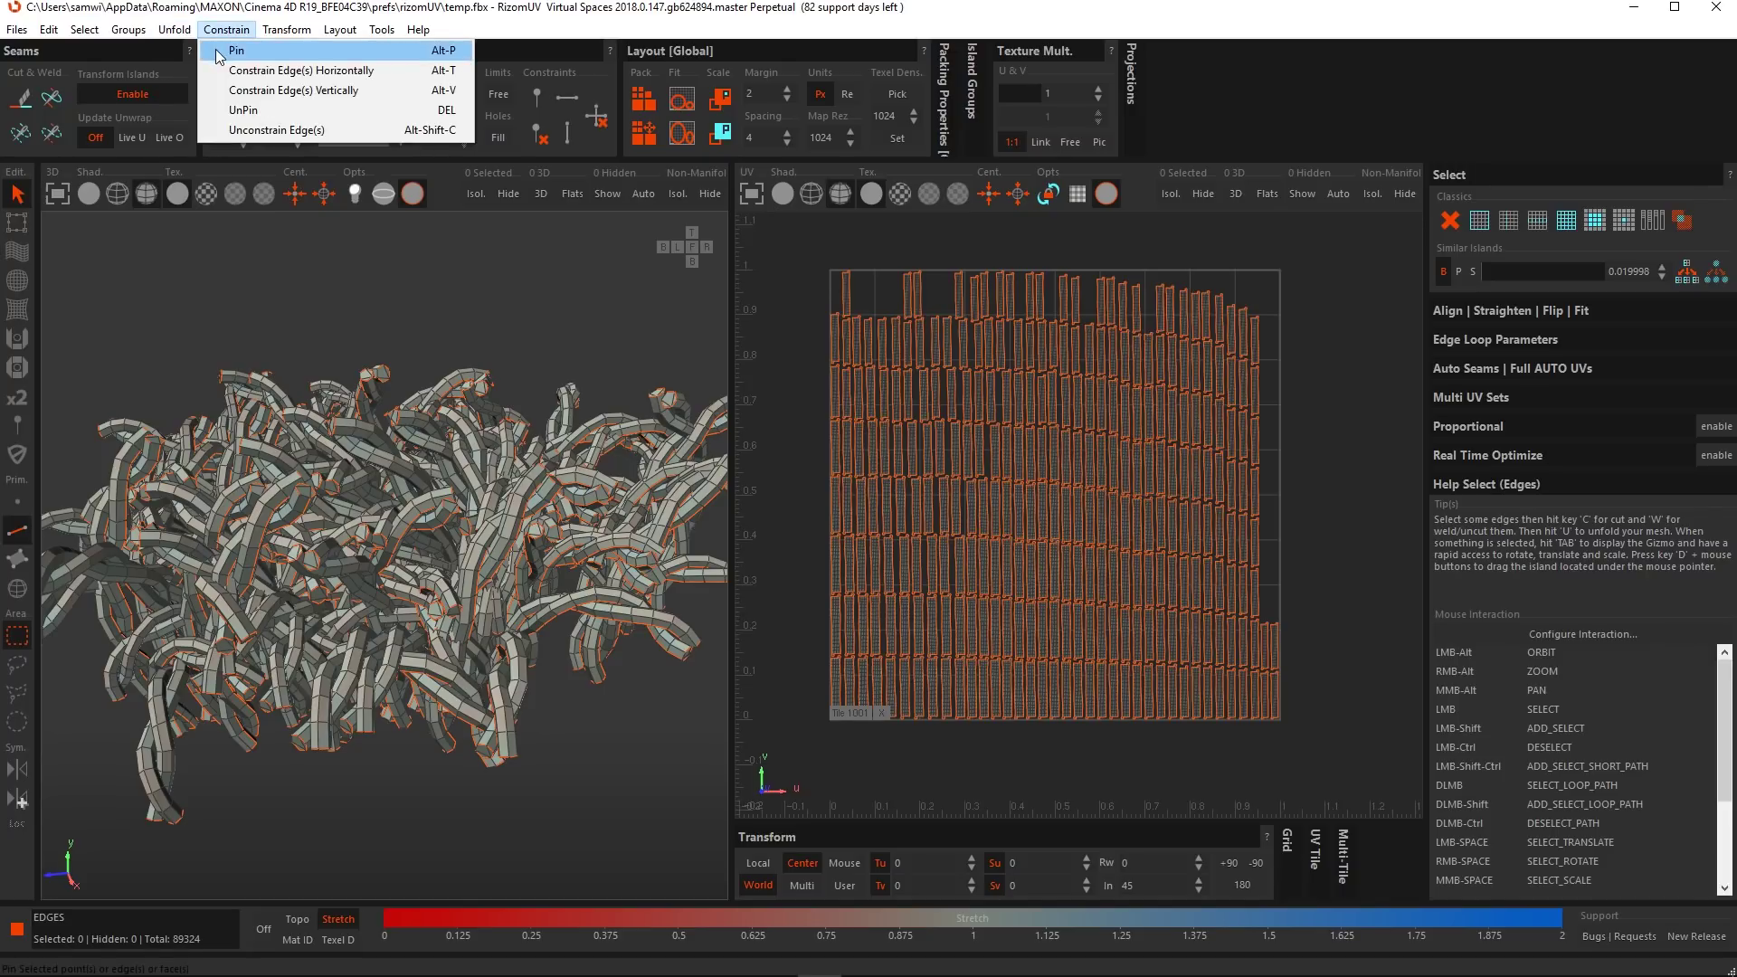
pyautogui.click(201, 51)
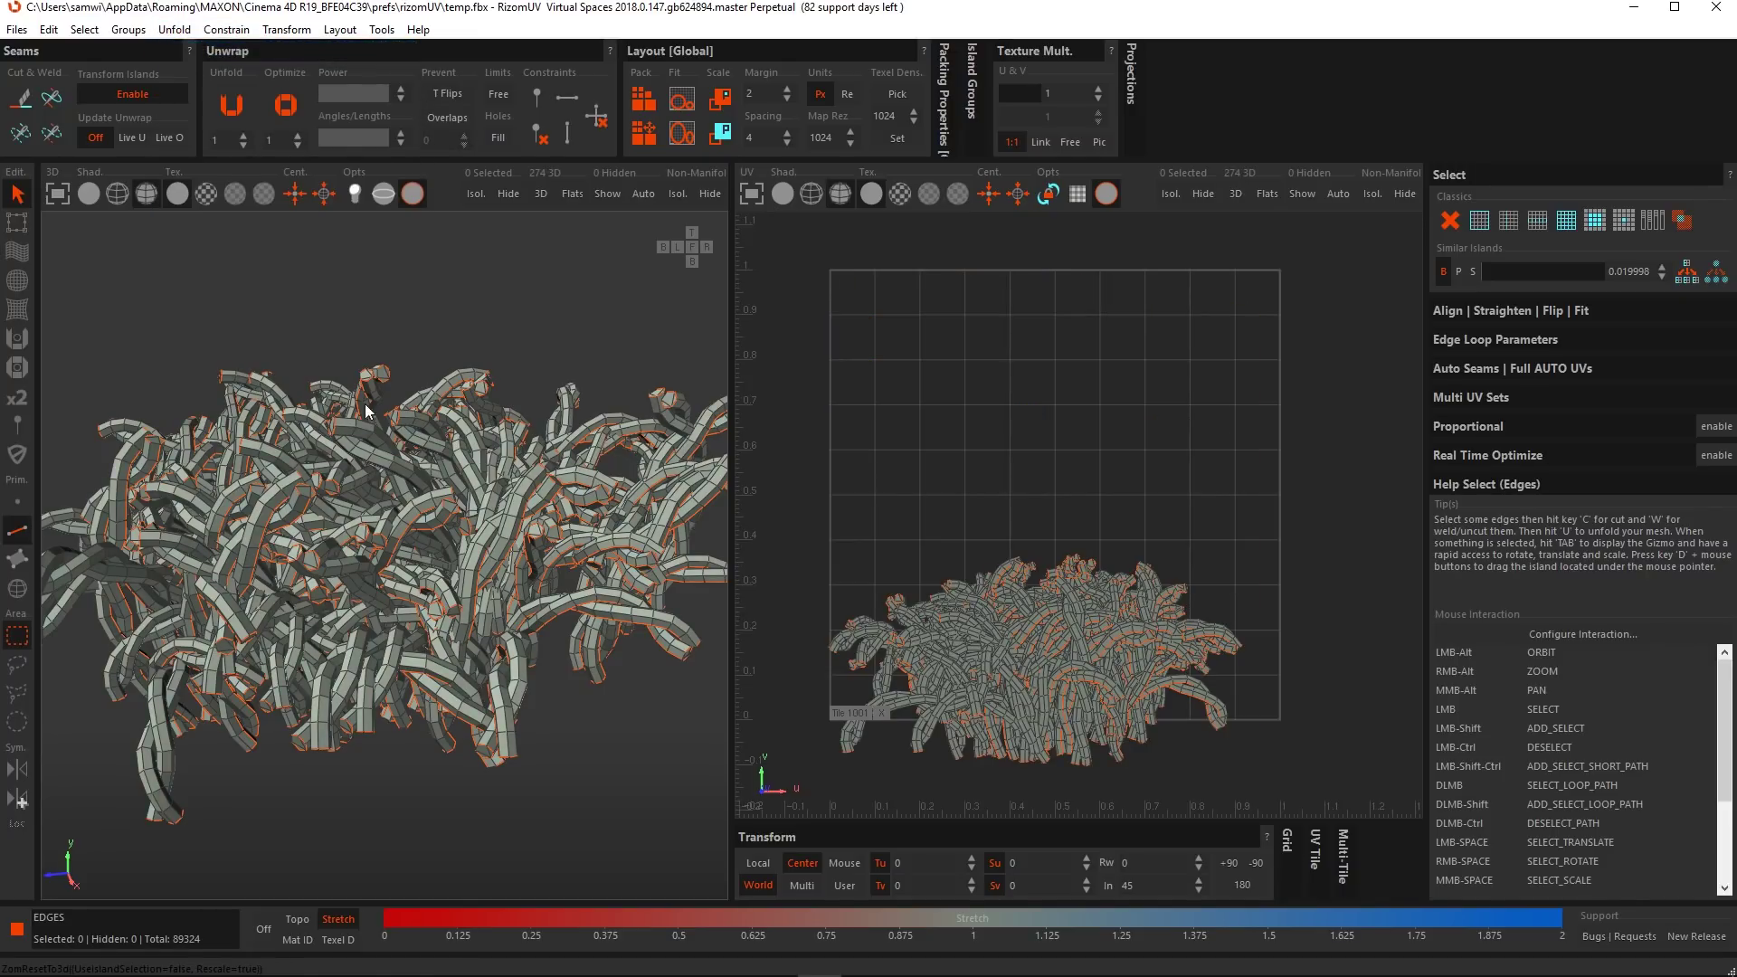
pyautogui.keyDown('alt'); pyautogui.moveTo(1047, 733); pyautogui.dragTo(1074, 608, button='middle'); pyautogui.keyUp('alt')
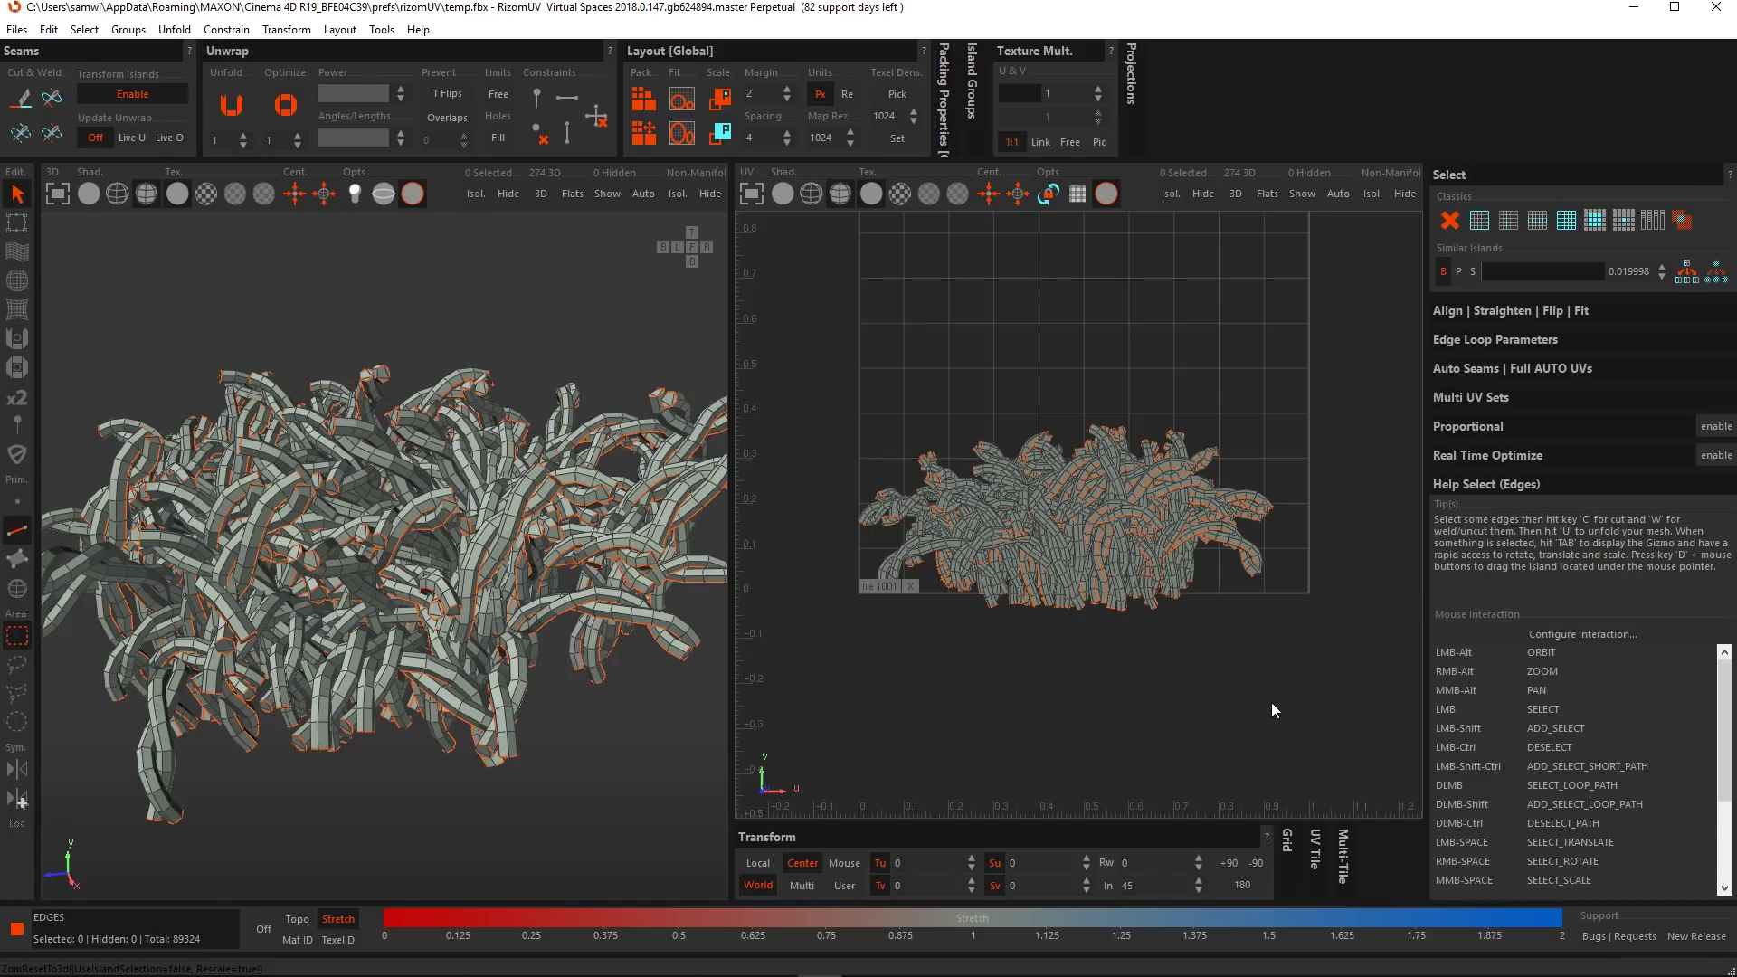
pyautogui.press('p')
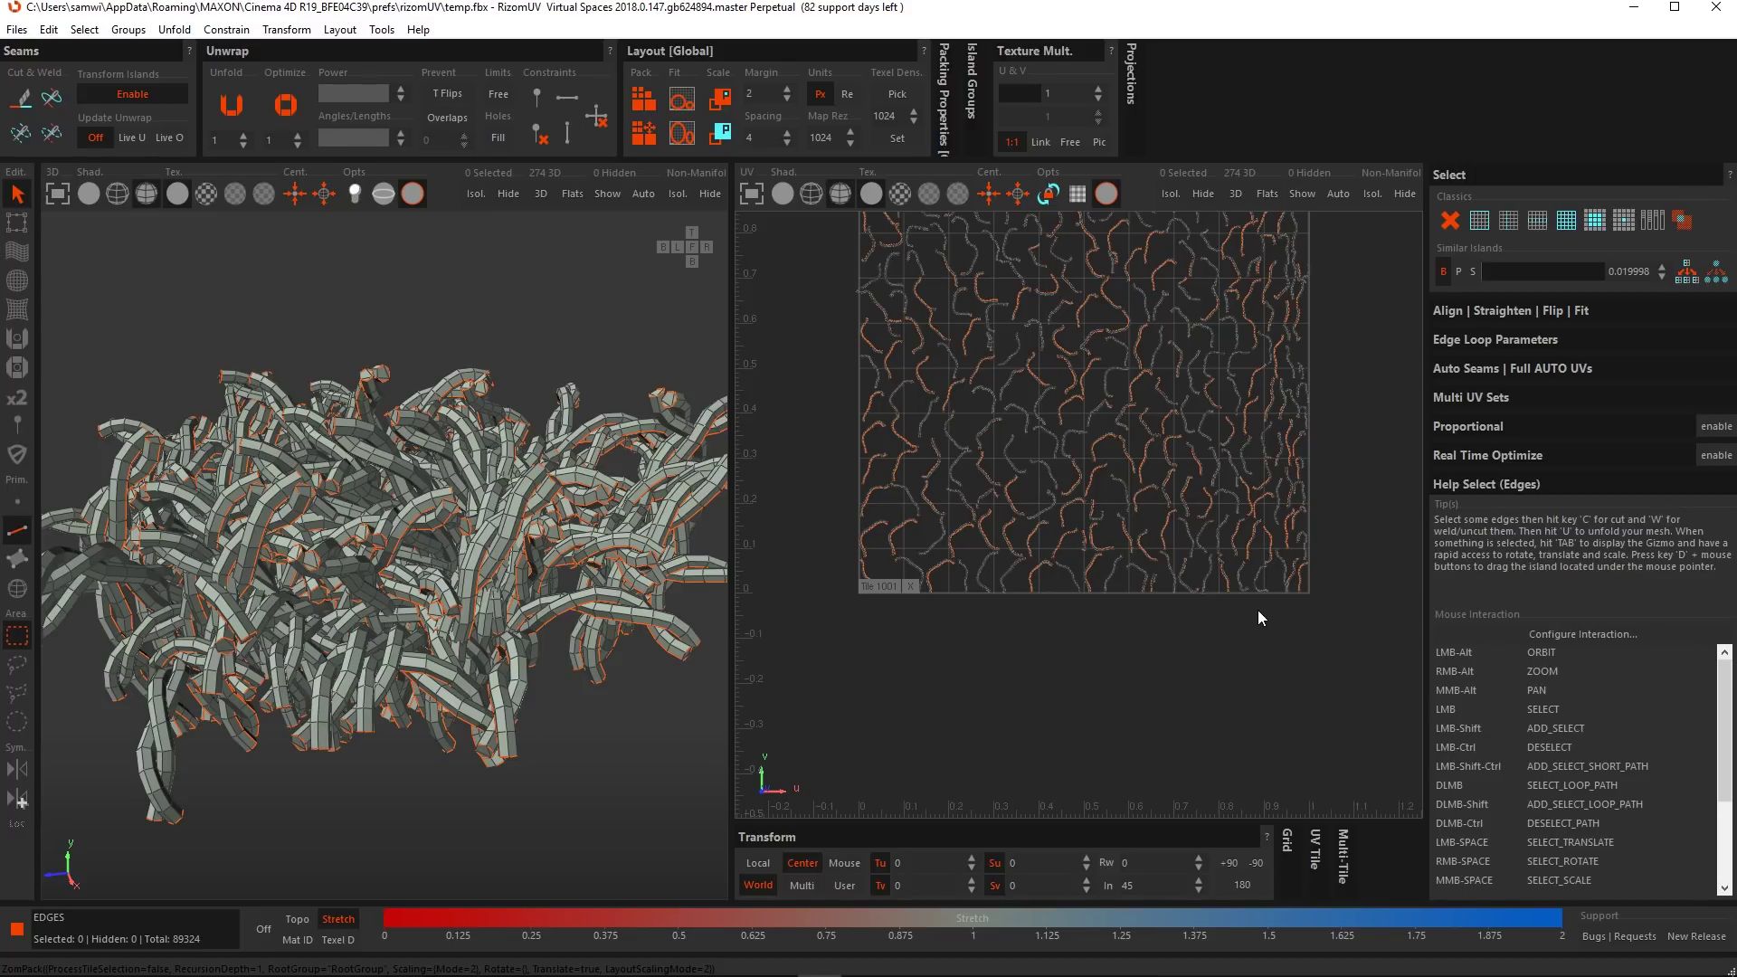
pyautogui.keyDown('alt'); pyautogui.moveTo(1218, 506); pyautogui.dragTo(1211, 551, button='middle'); pyautogui.keyUp('alt')
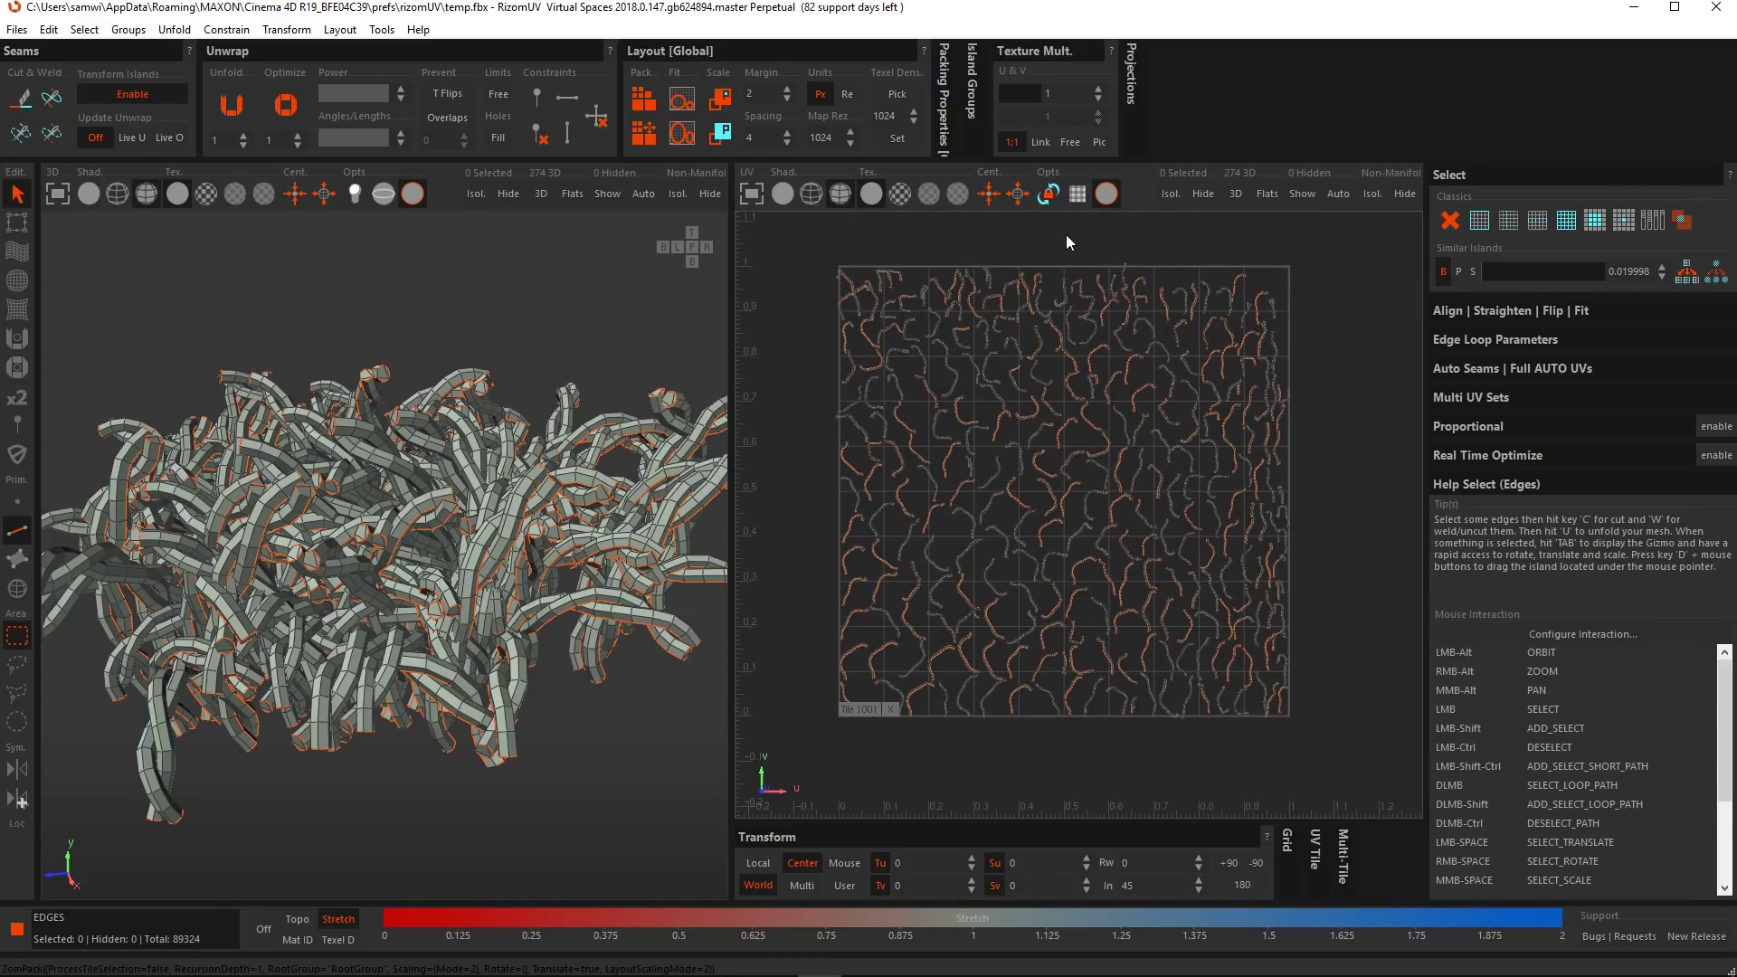
pyautogui.scroll(5, 1134, 400)
pyautogui.scroll(7, 1075, 461)
pyautogui.scroll(-13, 1077, 460)
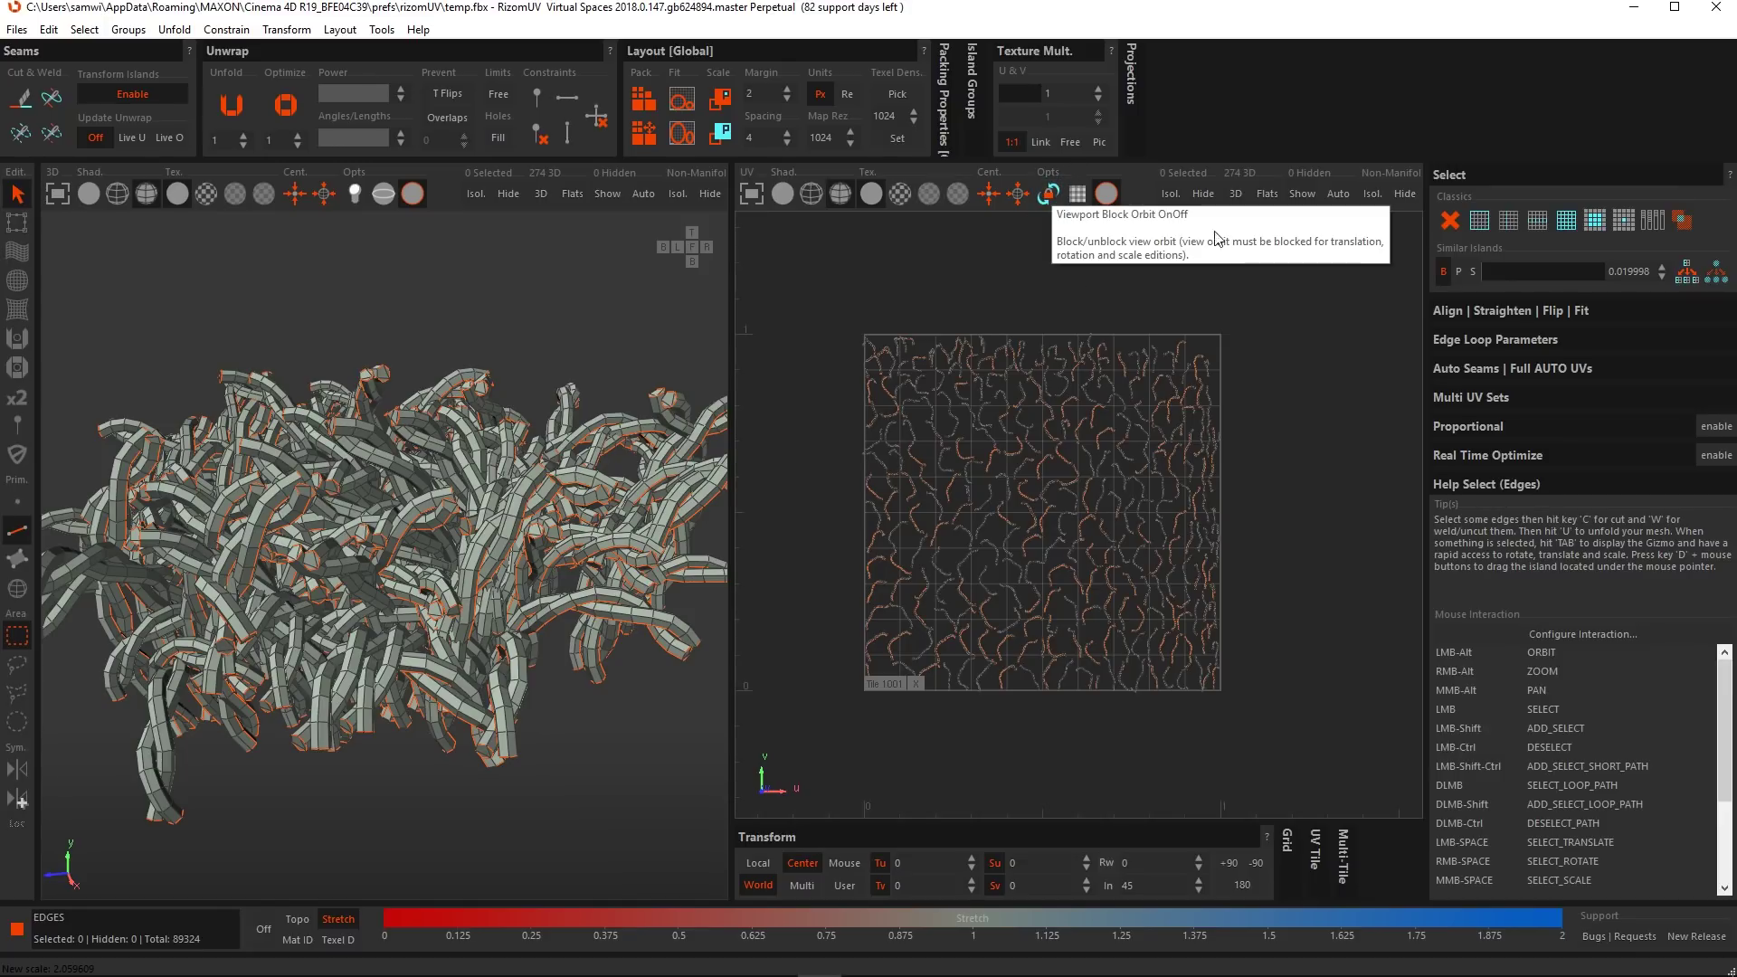
# Unblock orbiting in the UV viewport, examine the packed islands at an angle, and block orbiting again.
pyautogui.click(1038, 199)
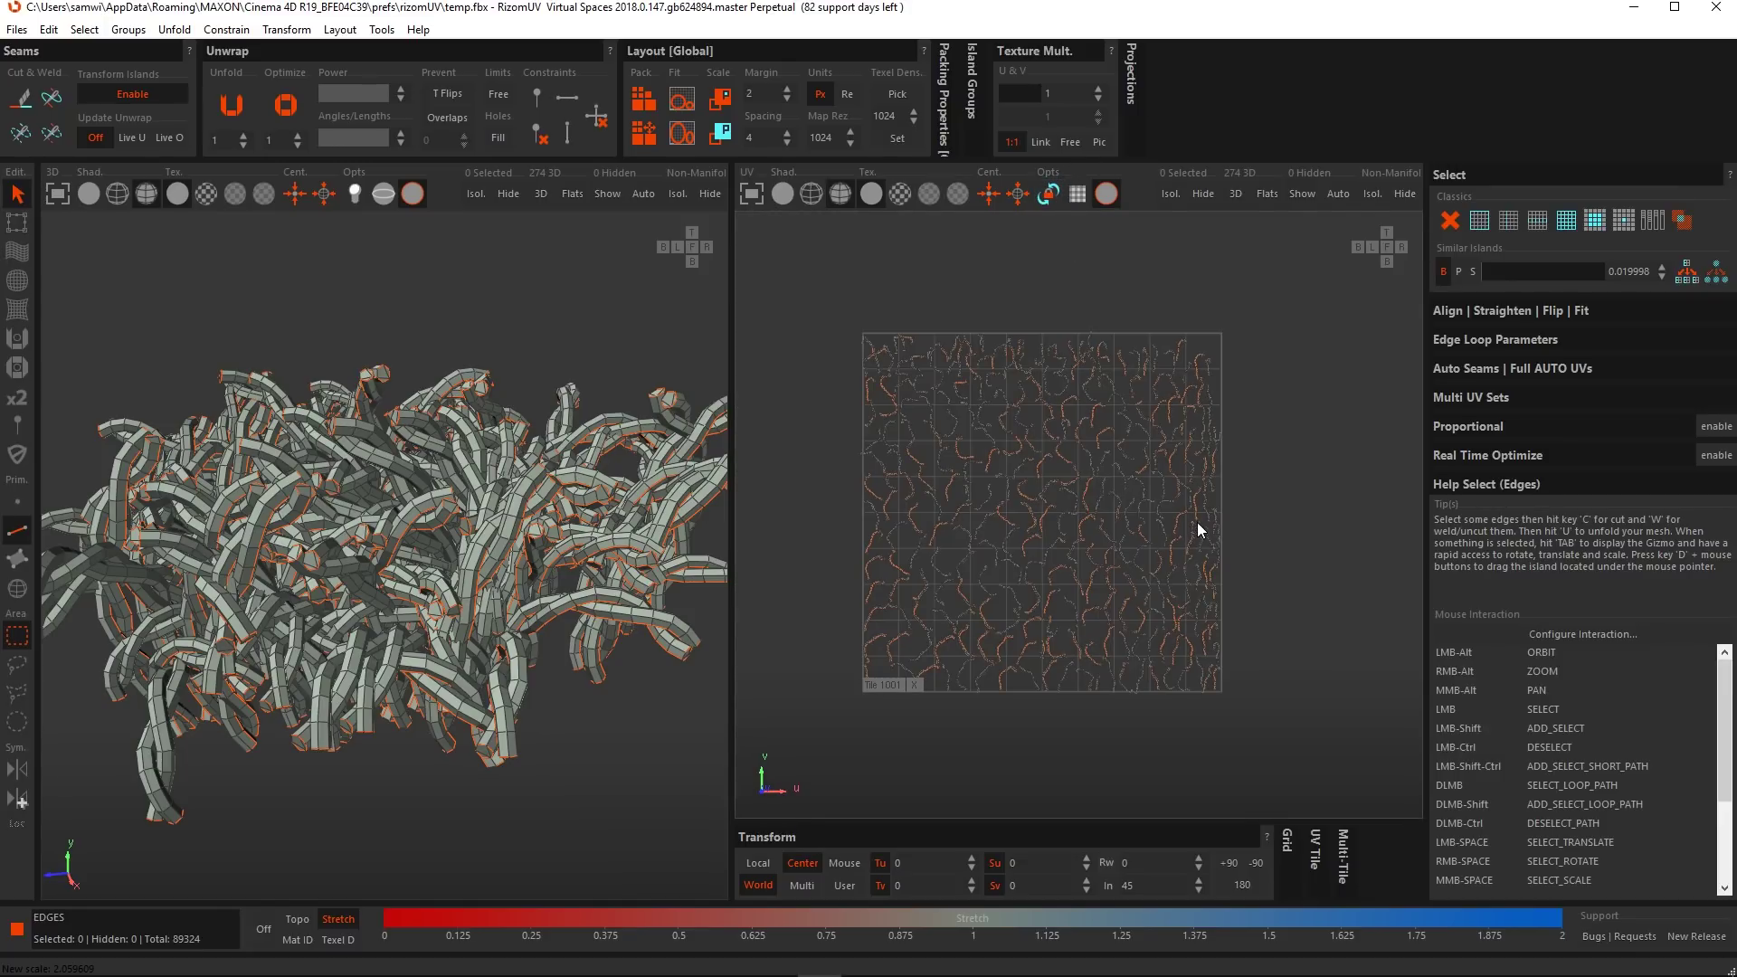
pyautogui.keyDown('alt'); pyautogui.moveTo(1148, 510); pyautogui.dragTo(1038, 541); pyautogui.keyUp('alt')
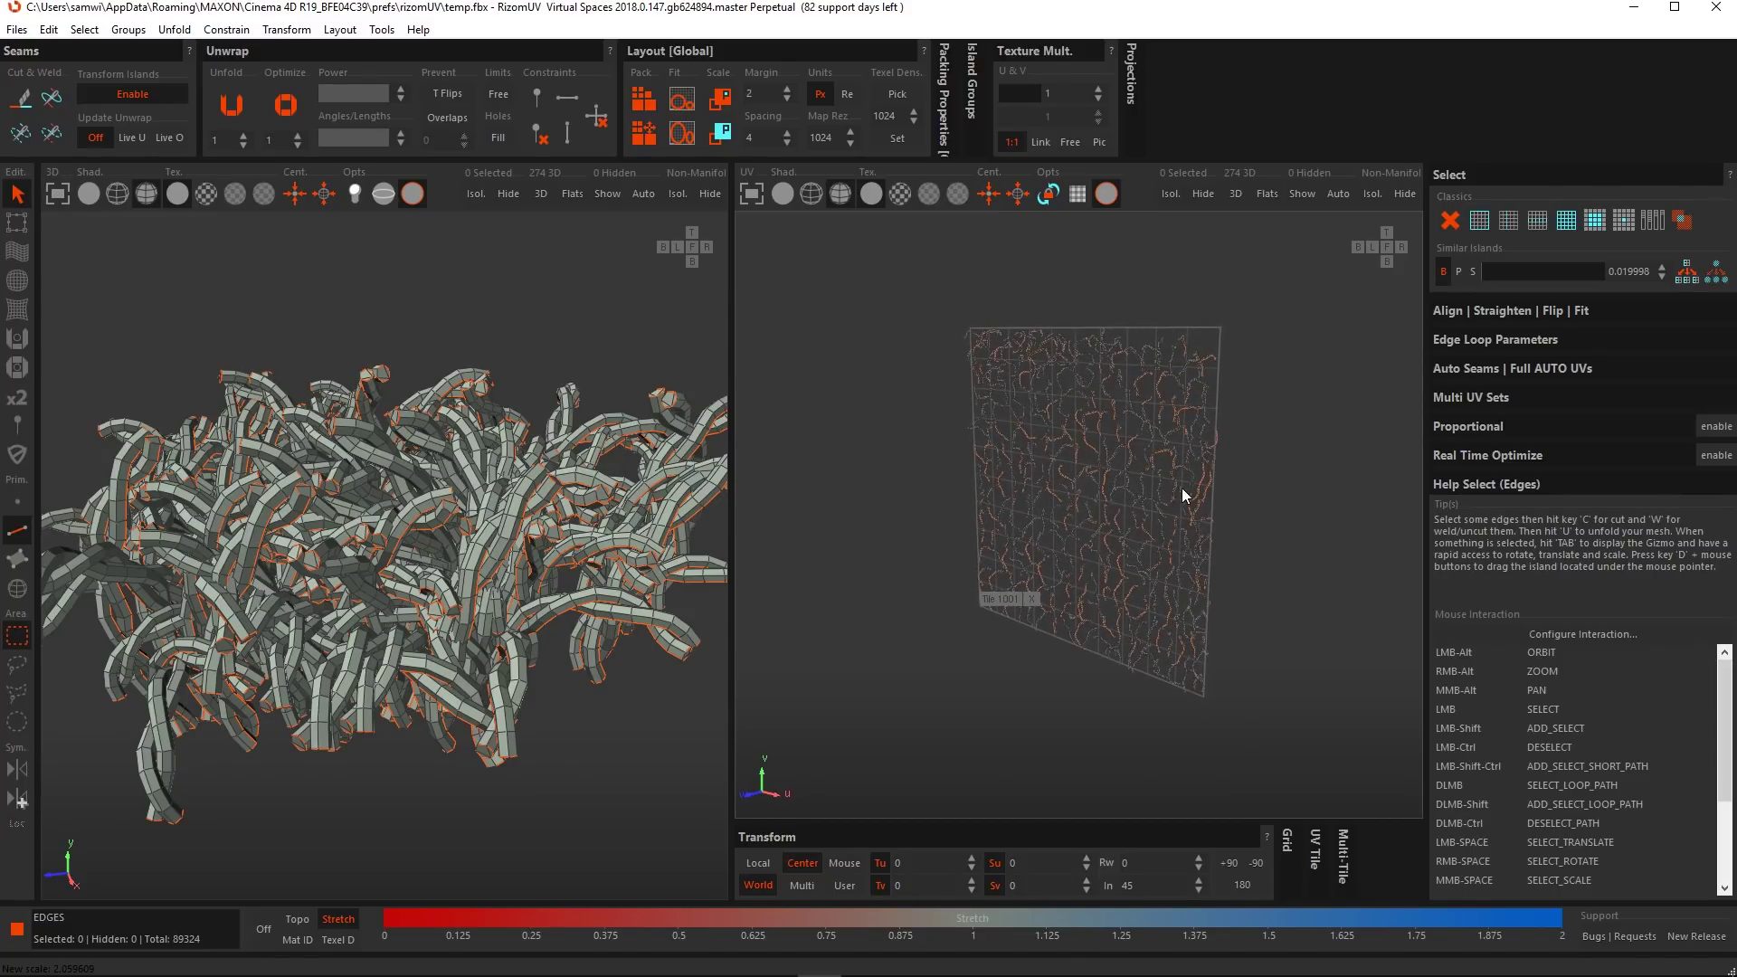
pyautogui.scroll(5, 1189, 491)
pyautogui.keyDown('alt'); pyautogui.moveTo(1189, 491); pyautogui.dragTo(1152, 450); pyautogui.keyUp('alt')
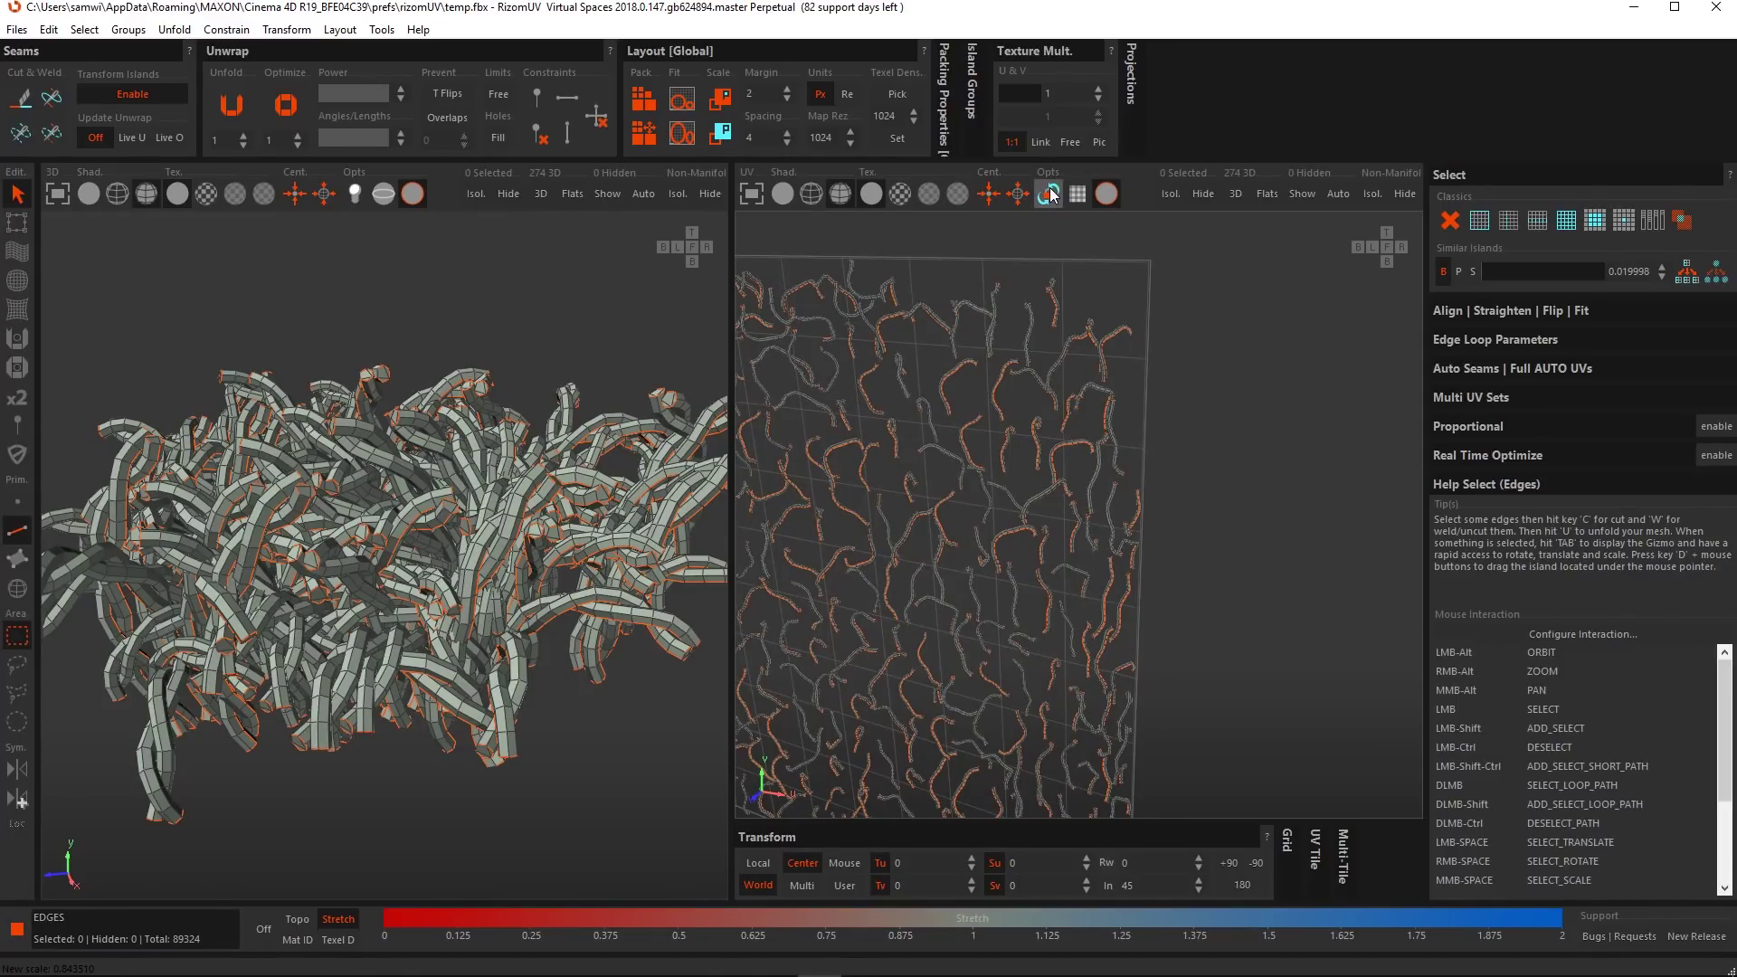
pyautogui.click(1049, 194)
pyautogui.keyDown('alt'); pyautogui.moveTo(1023, 465); pyautogui.dragTo(971, 530, button='right'); pyautogui.keyUp('alt')
pyautogui.keyDown('alt'); pyautogui.moveTo(972, 531); pyautogui.dragTo(1069, 505, button='middle'); pyautogui.keyUp('alt')
pyautogui.scroll(5, 1053, 488)
pyautogui.scroll(-2, 1077, 505)
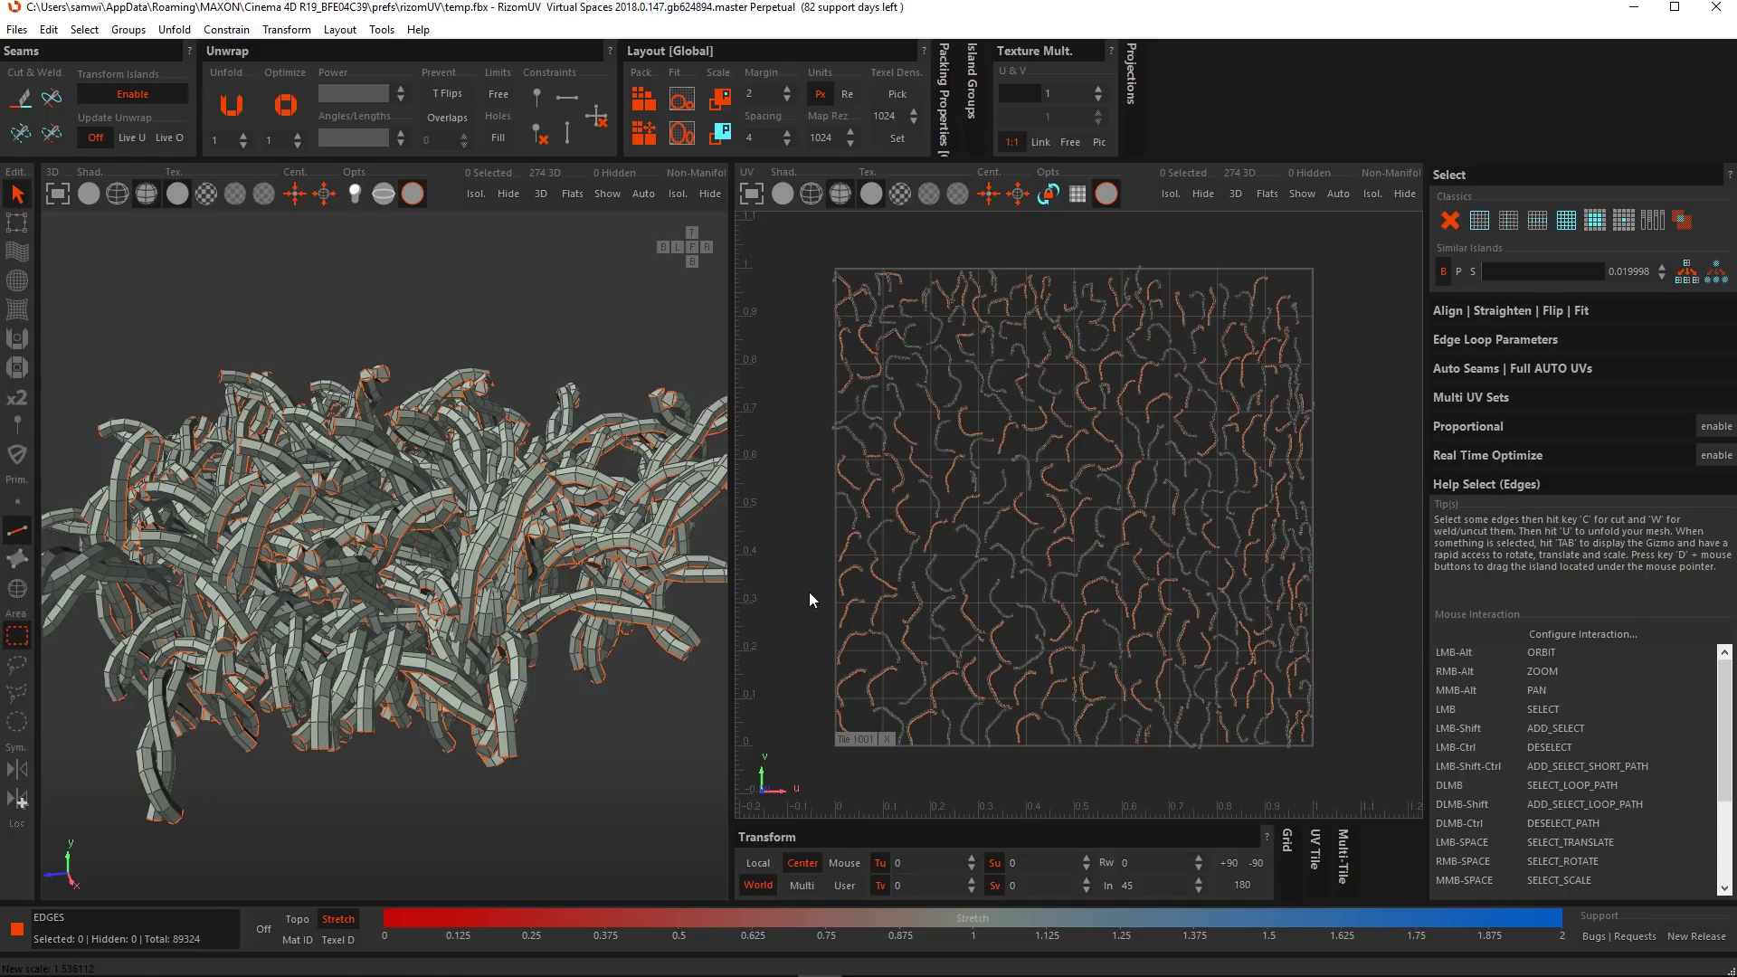
# Pack all the tentacle UV islands into the tile and switch to island selection mode.
pyautogui.press('p')
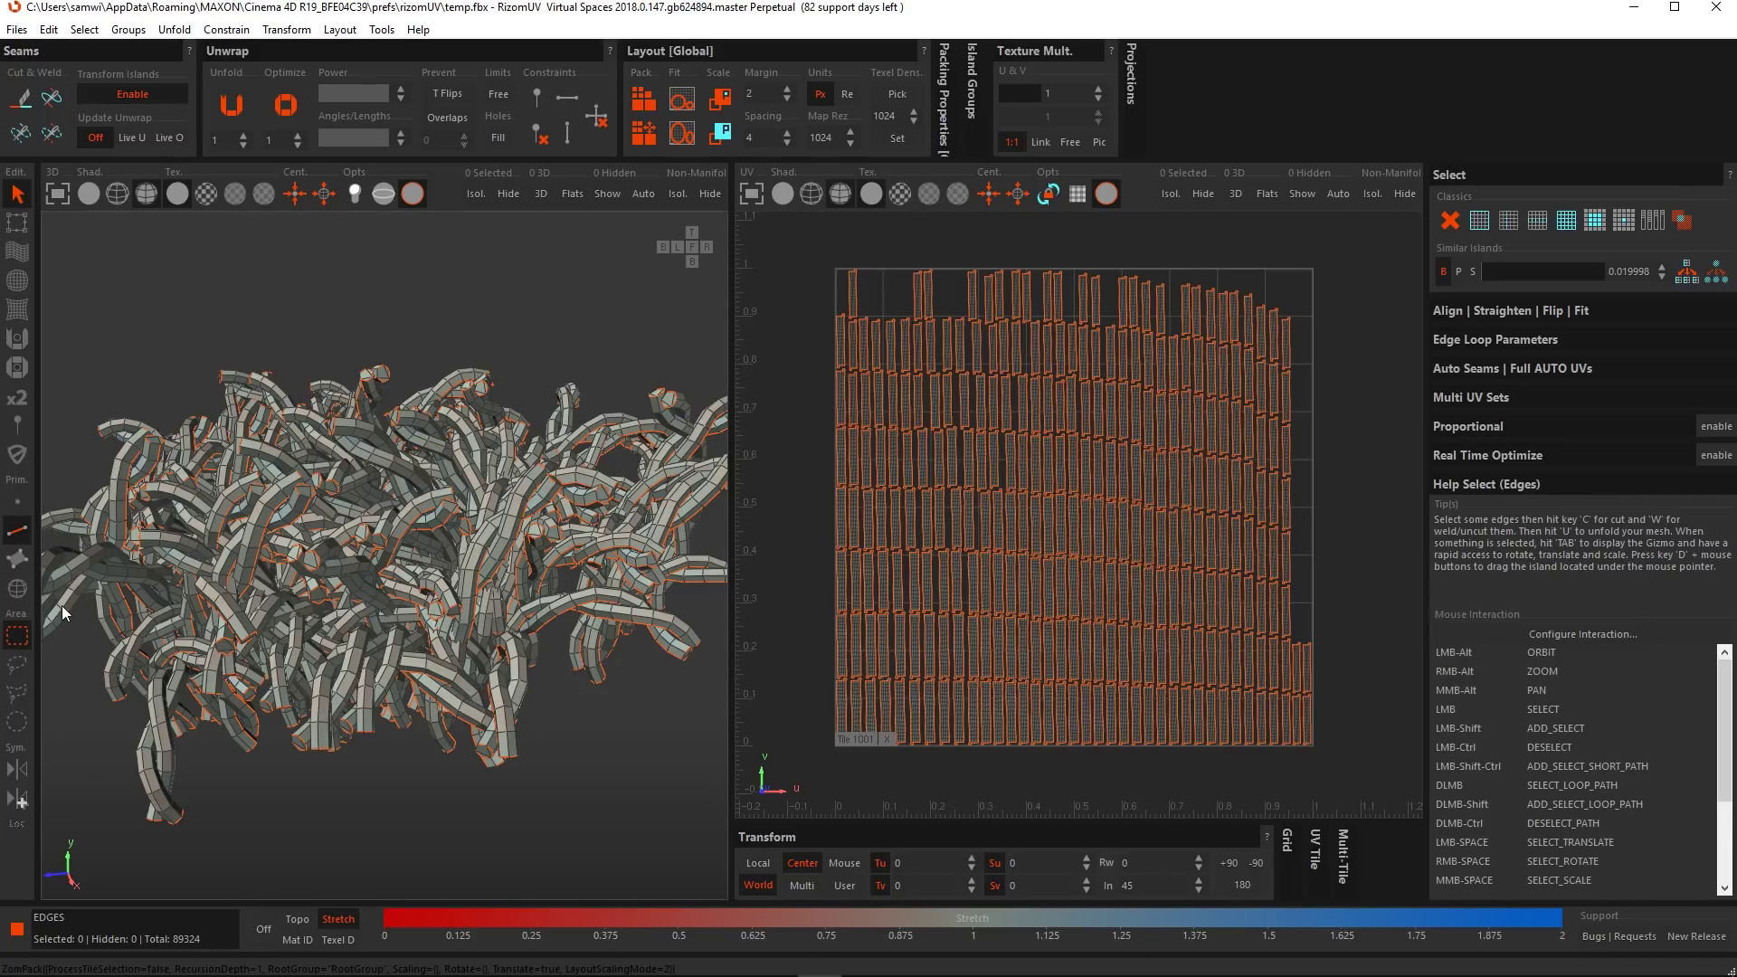
pyautogui.click(17, 589)
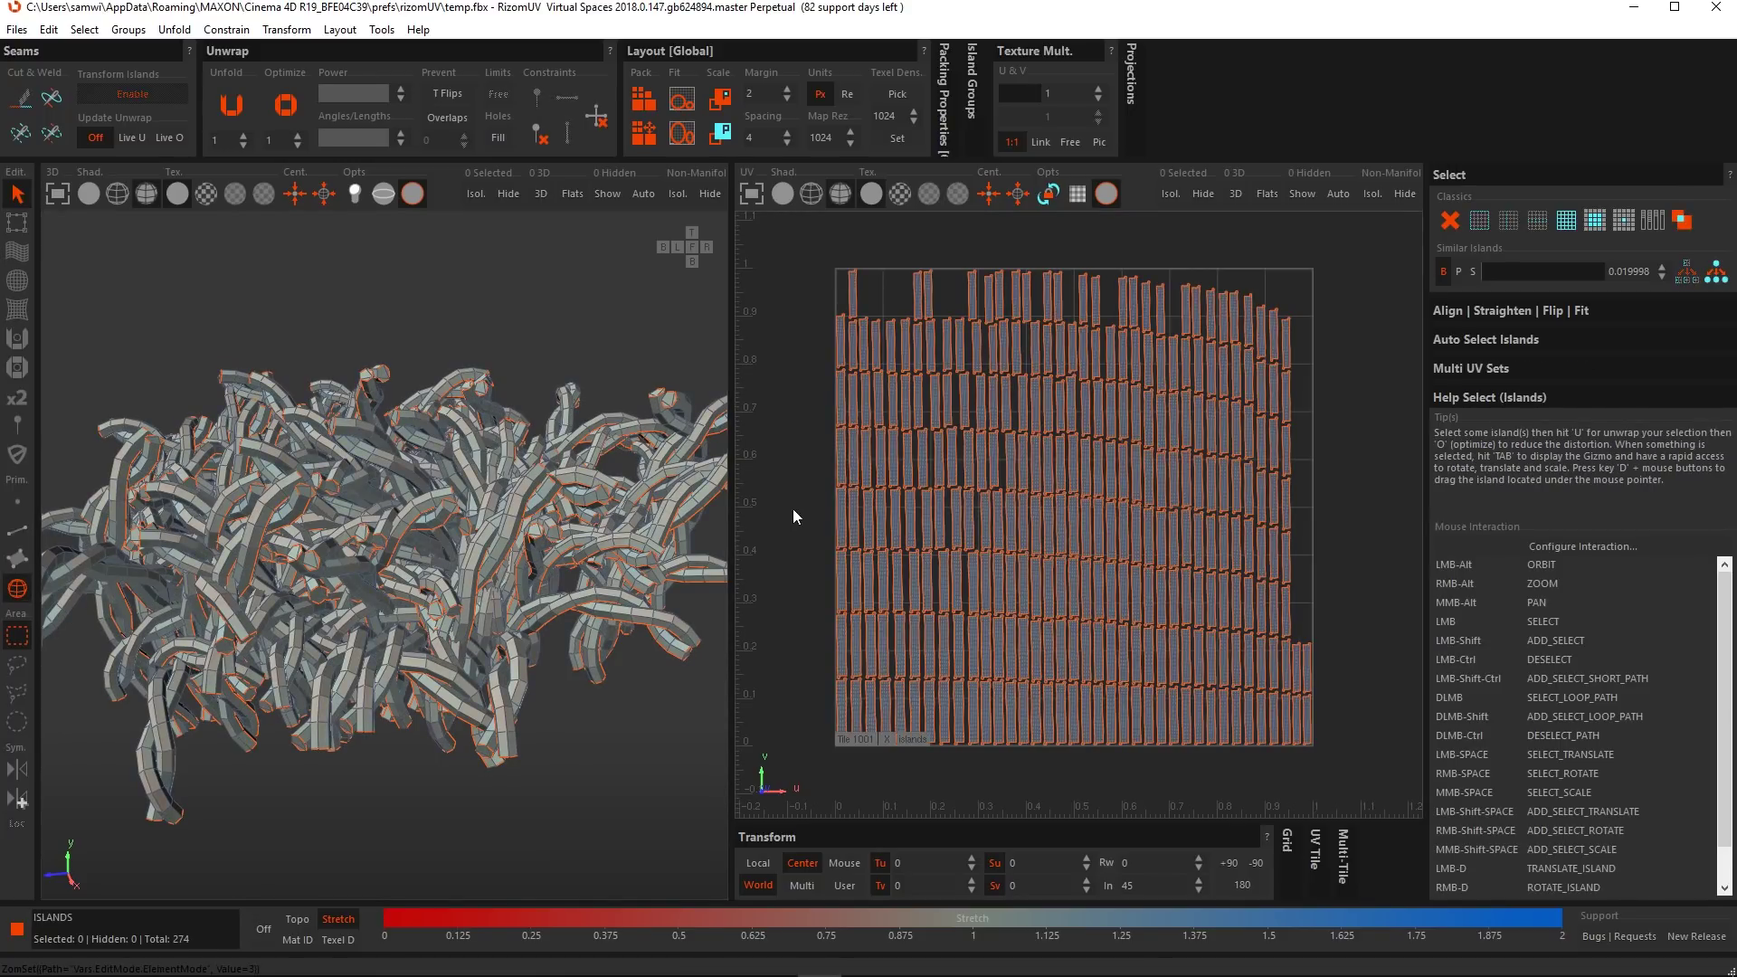
# Select one UV island and stack all similar islands on top of it.
pyautogui.click(982, 416)
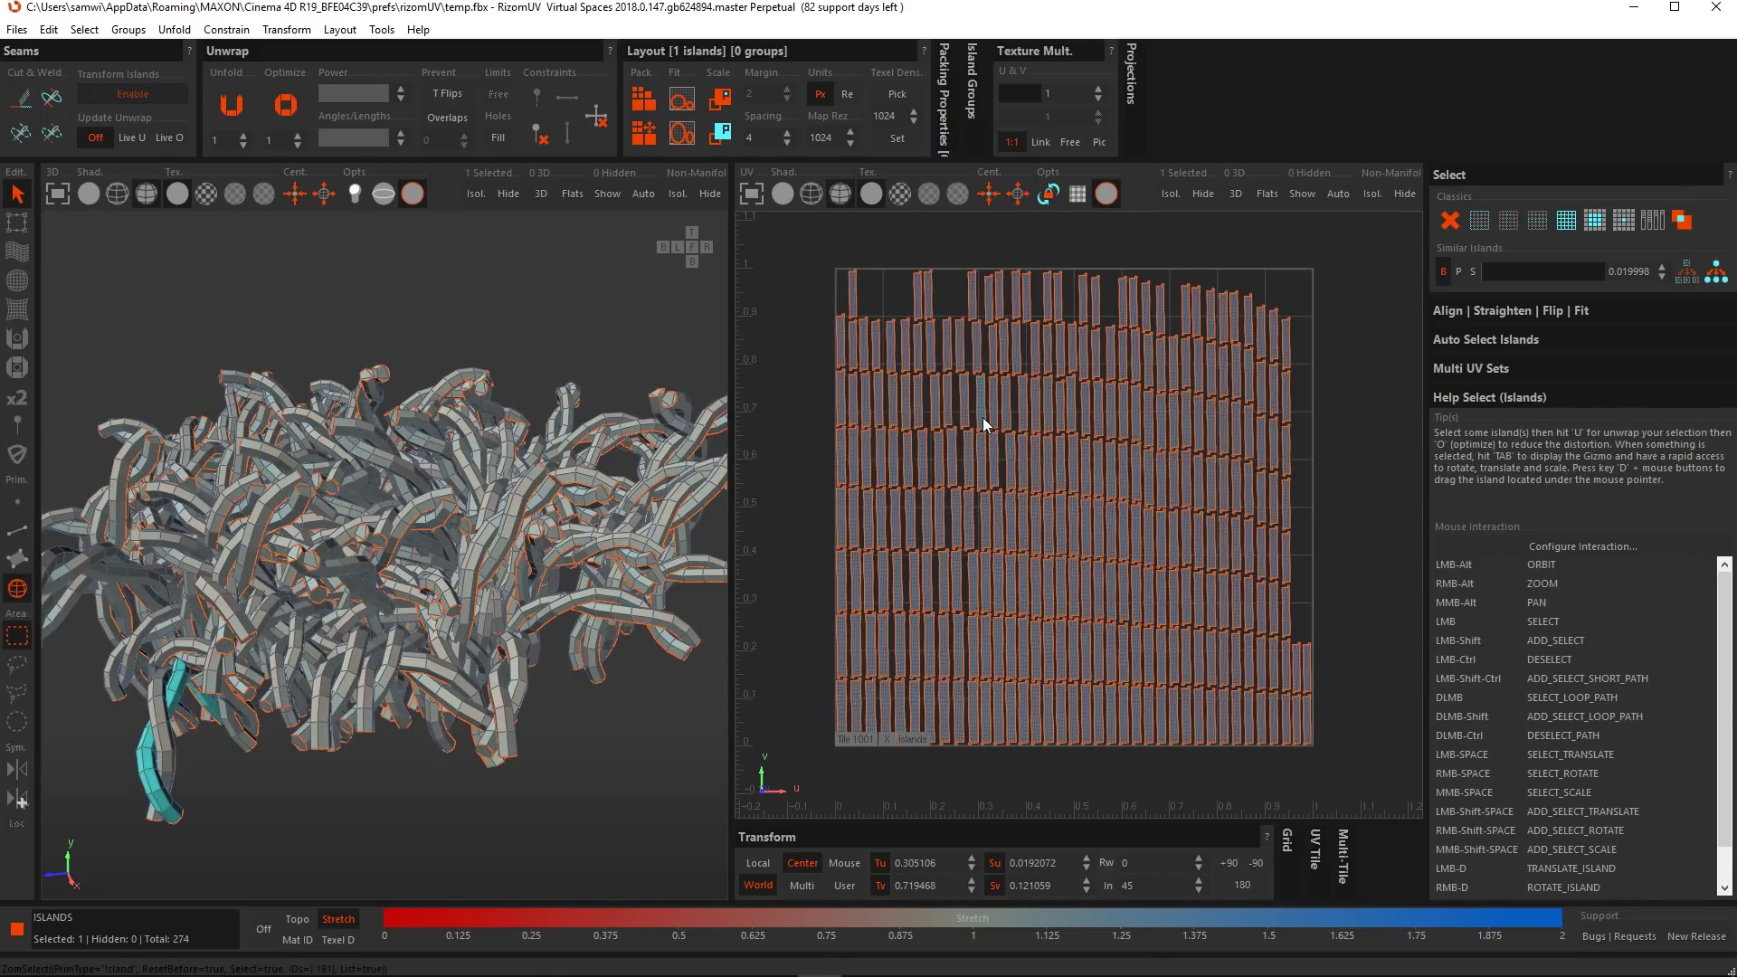
pyautogui.scroll(5, 980, 413)
pyautogui.scroll(-5, 979, 411)
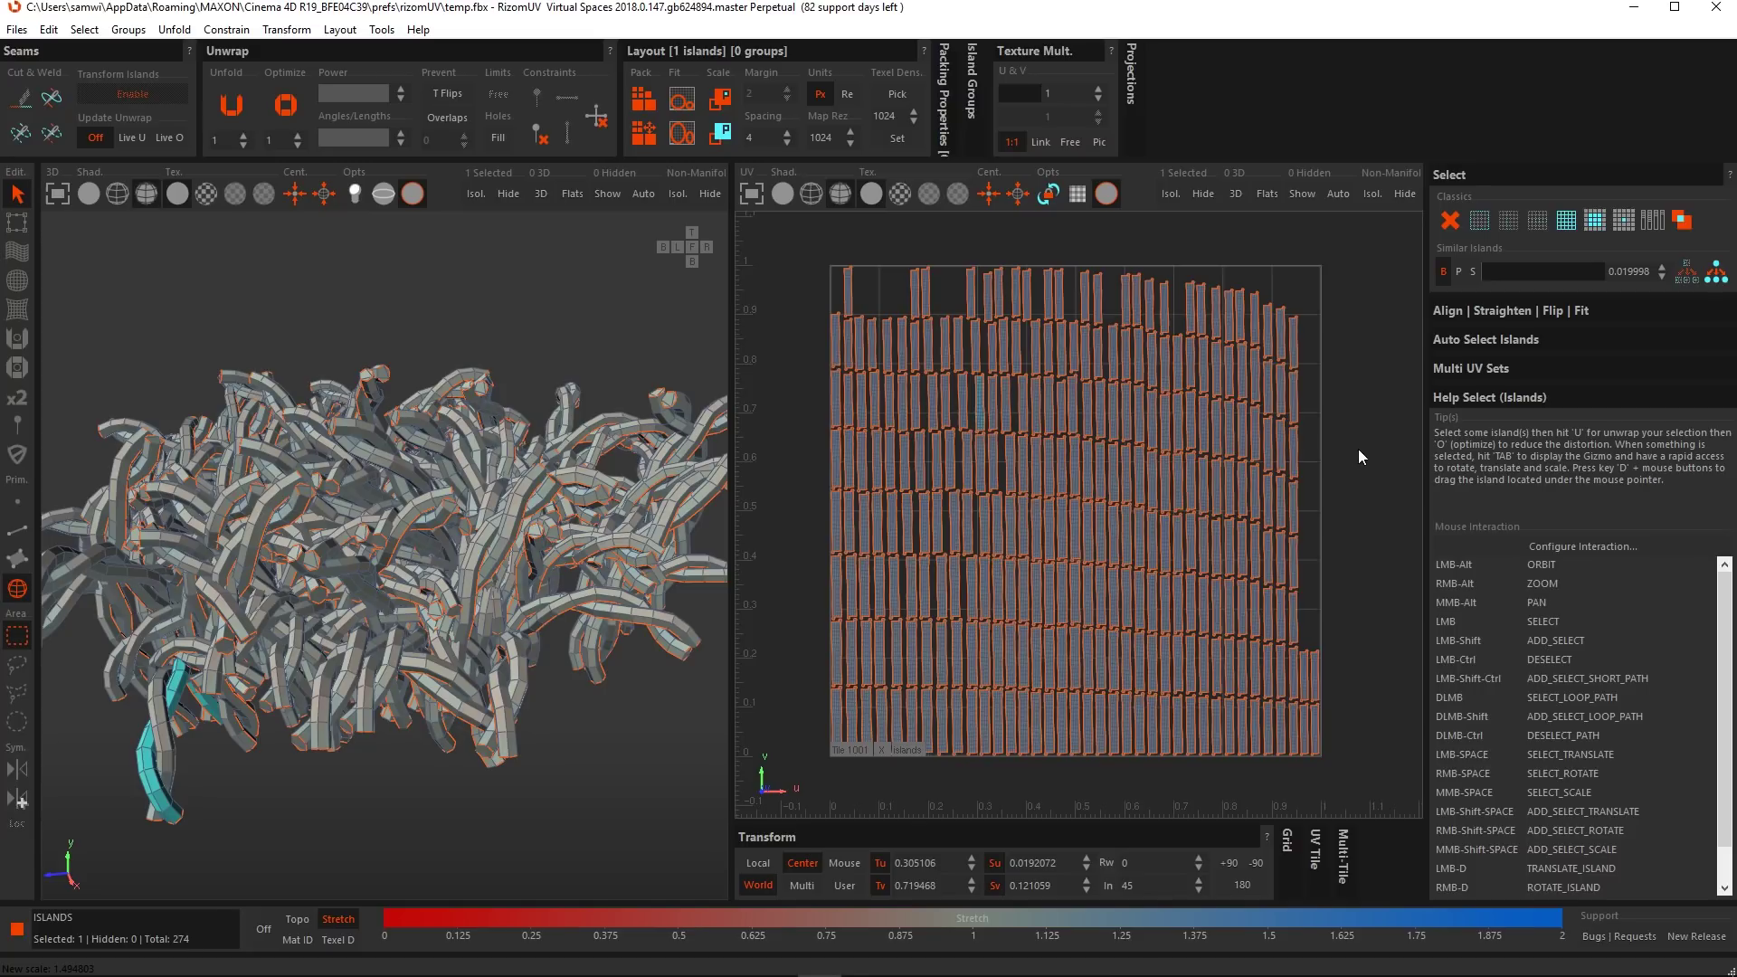
pyautogui.click(1509, 170)
pyautogui.click(1506, 204)
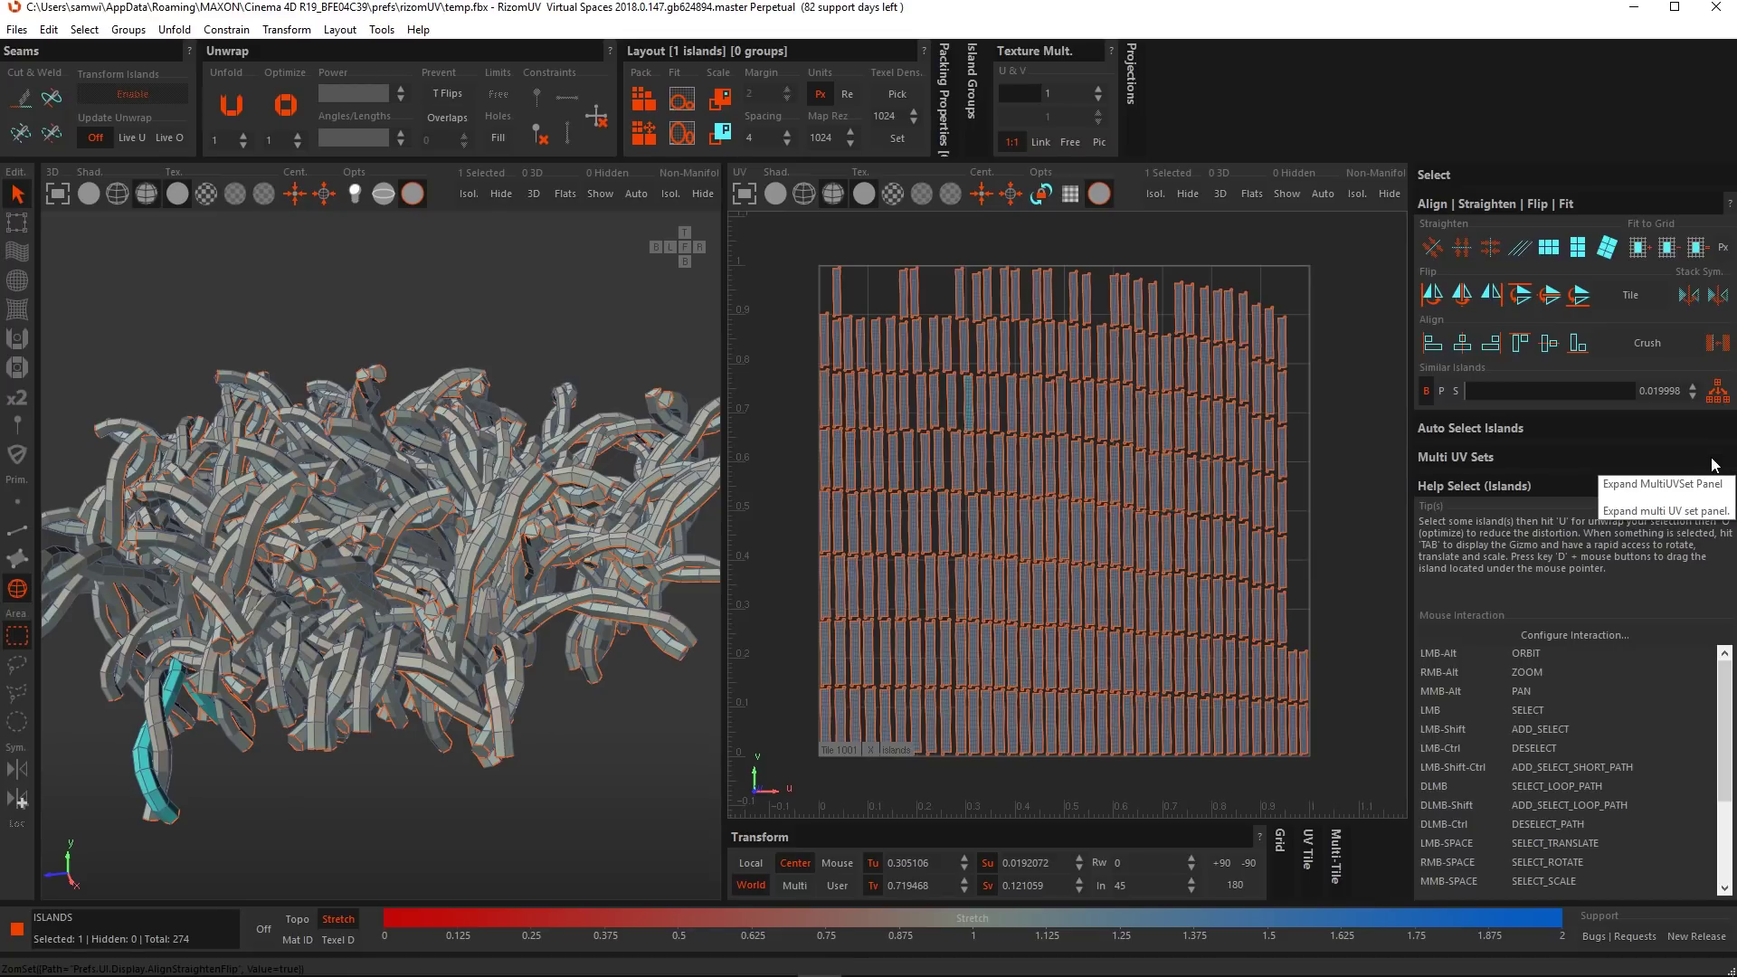
pyautogui.click(1719, 393)
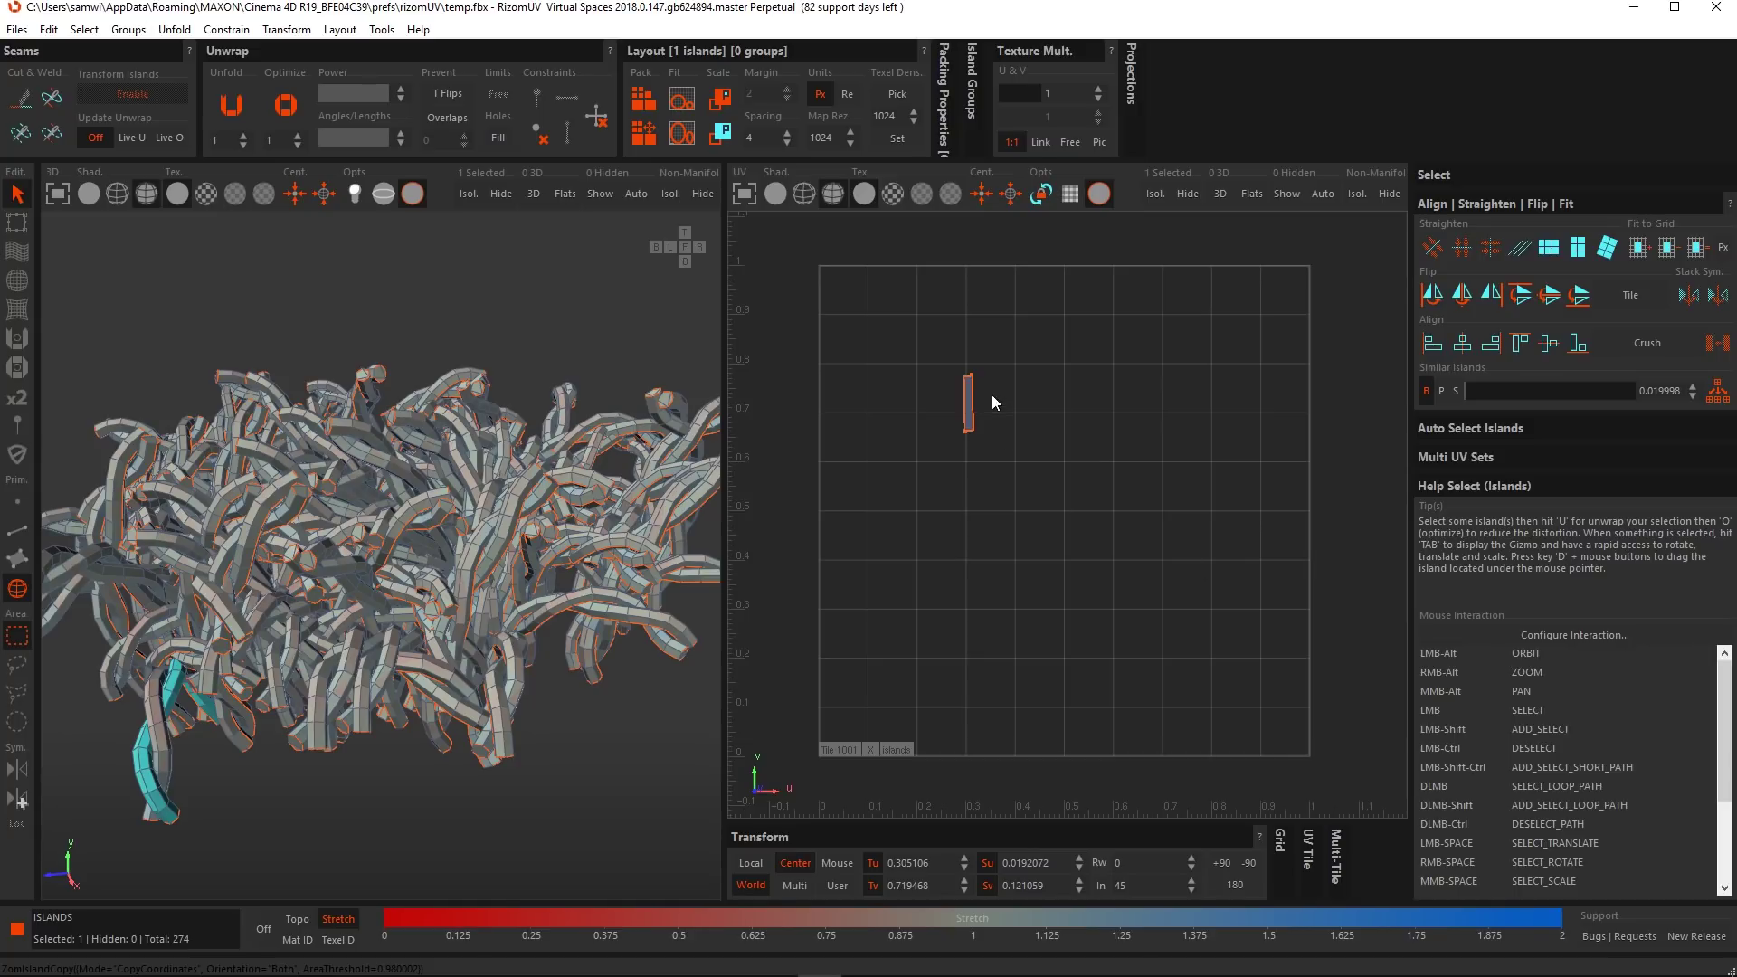
# Move two islands off the stack, placing one on each side of it.
pyautogui.scroll(5, 988, 391)
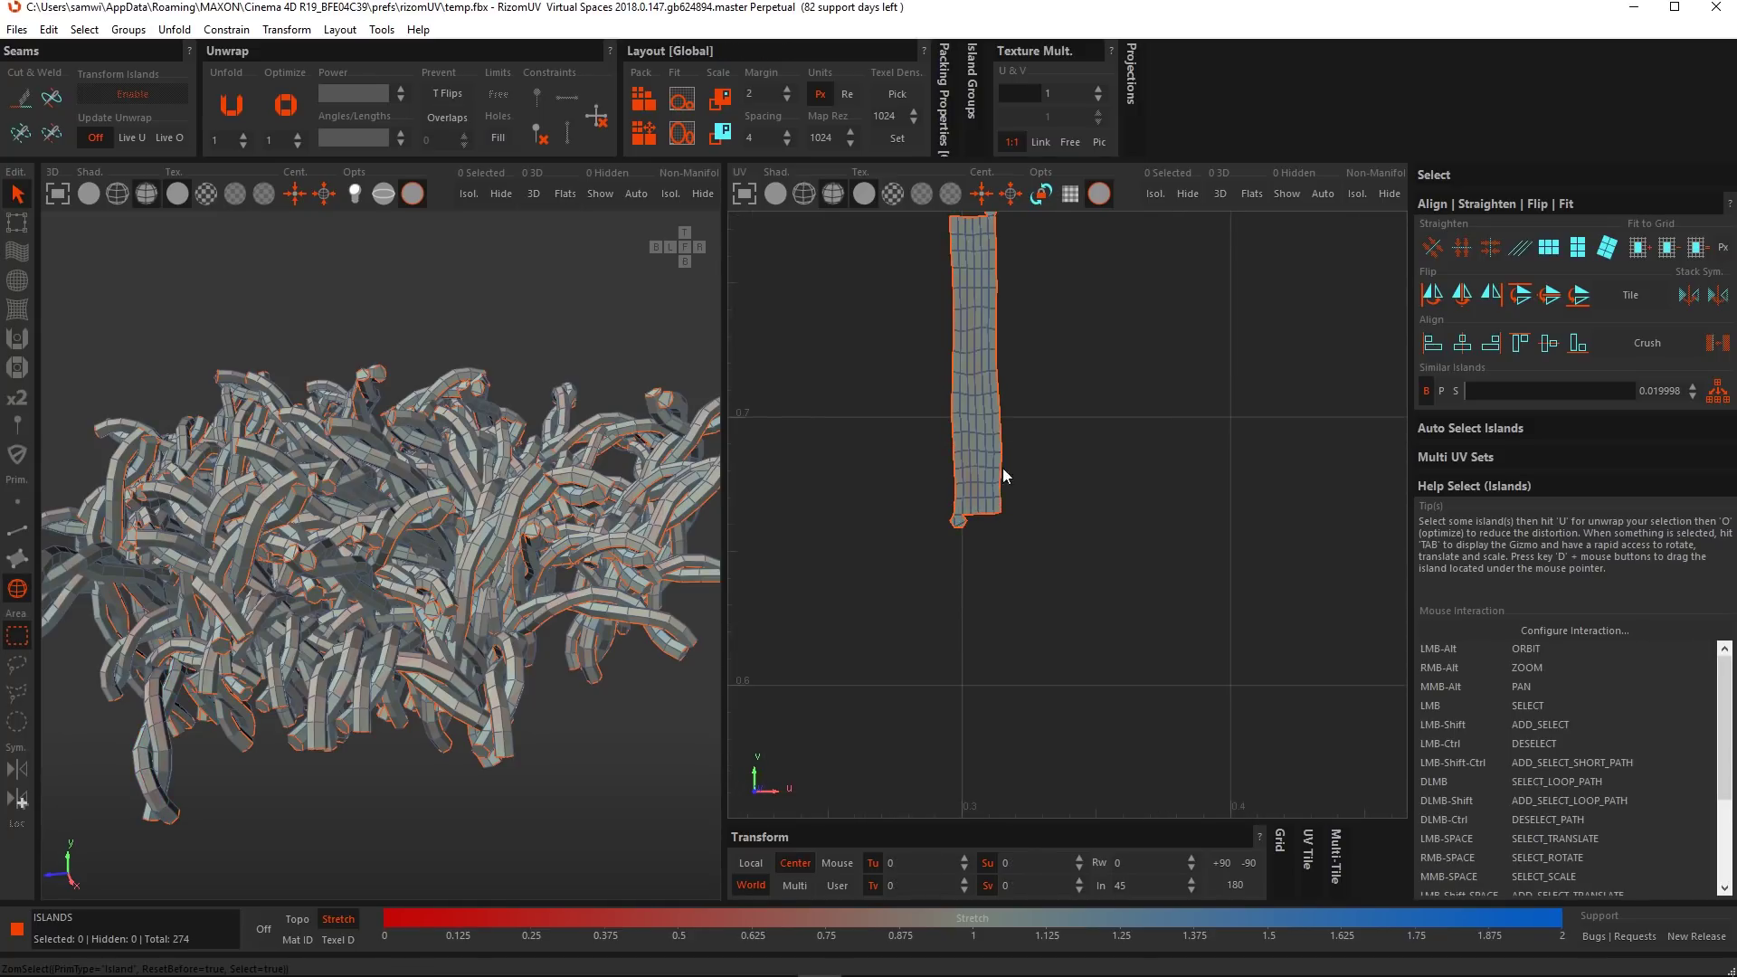
pyautogui.click(989, 477)
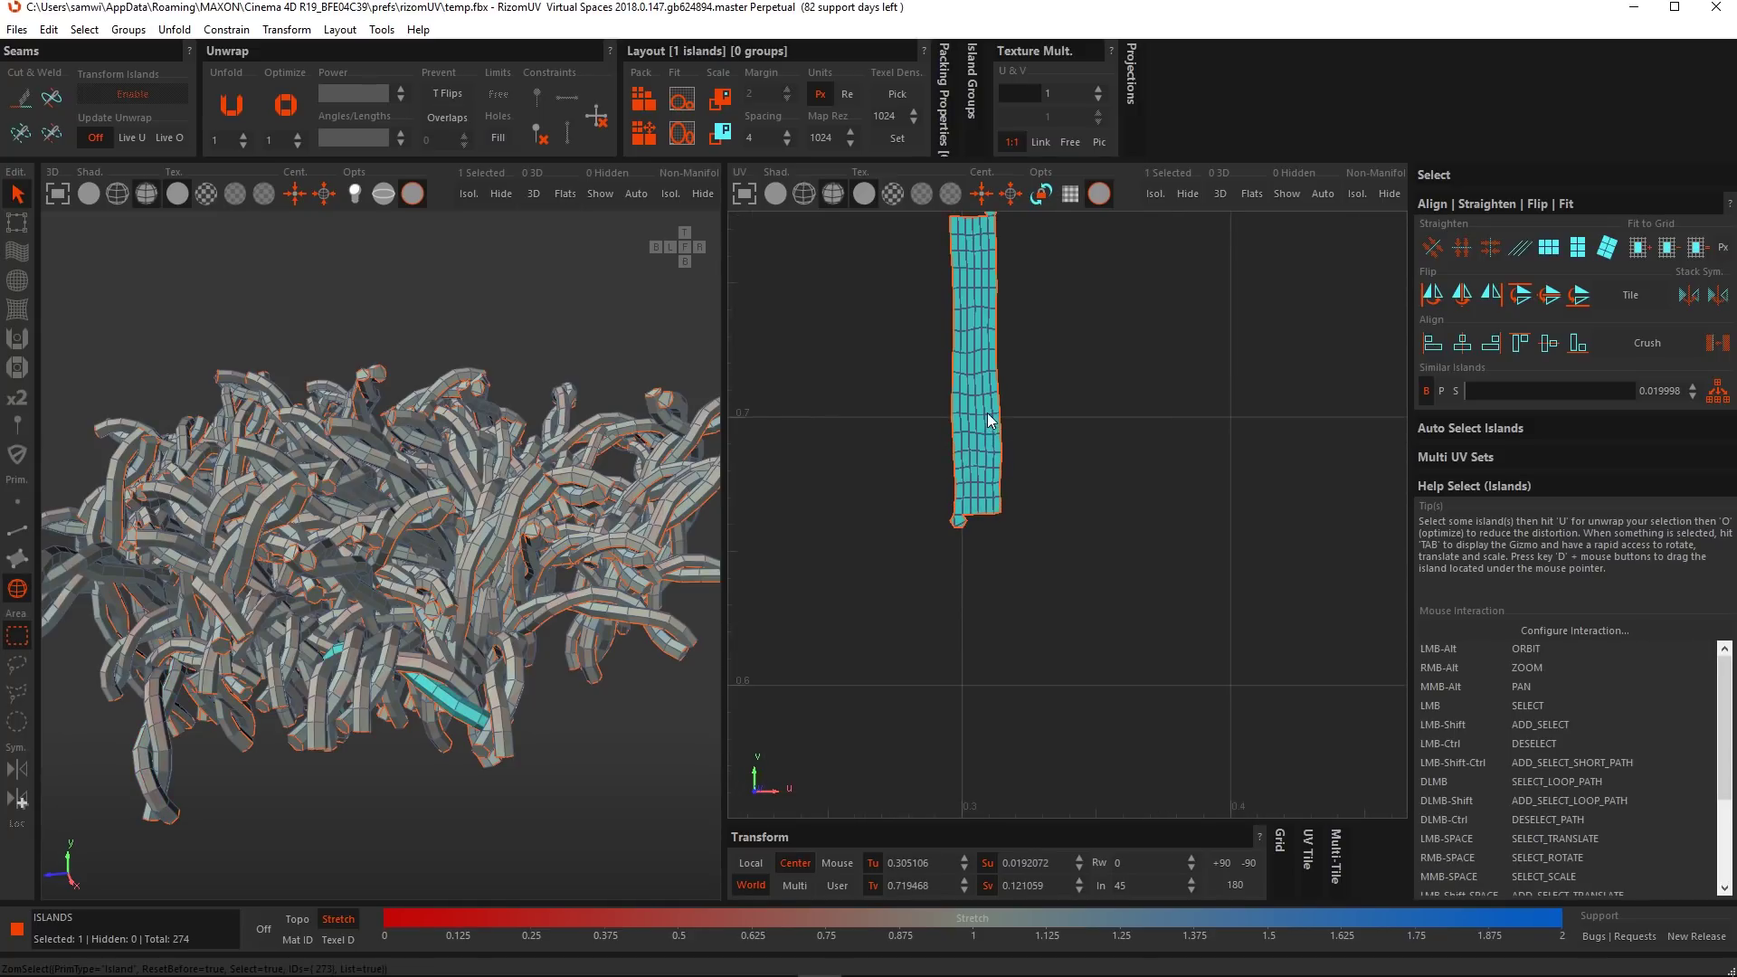
pyautogui.moveTo(981, 392); pyautogui.dragTo(1170, 471)
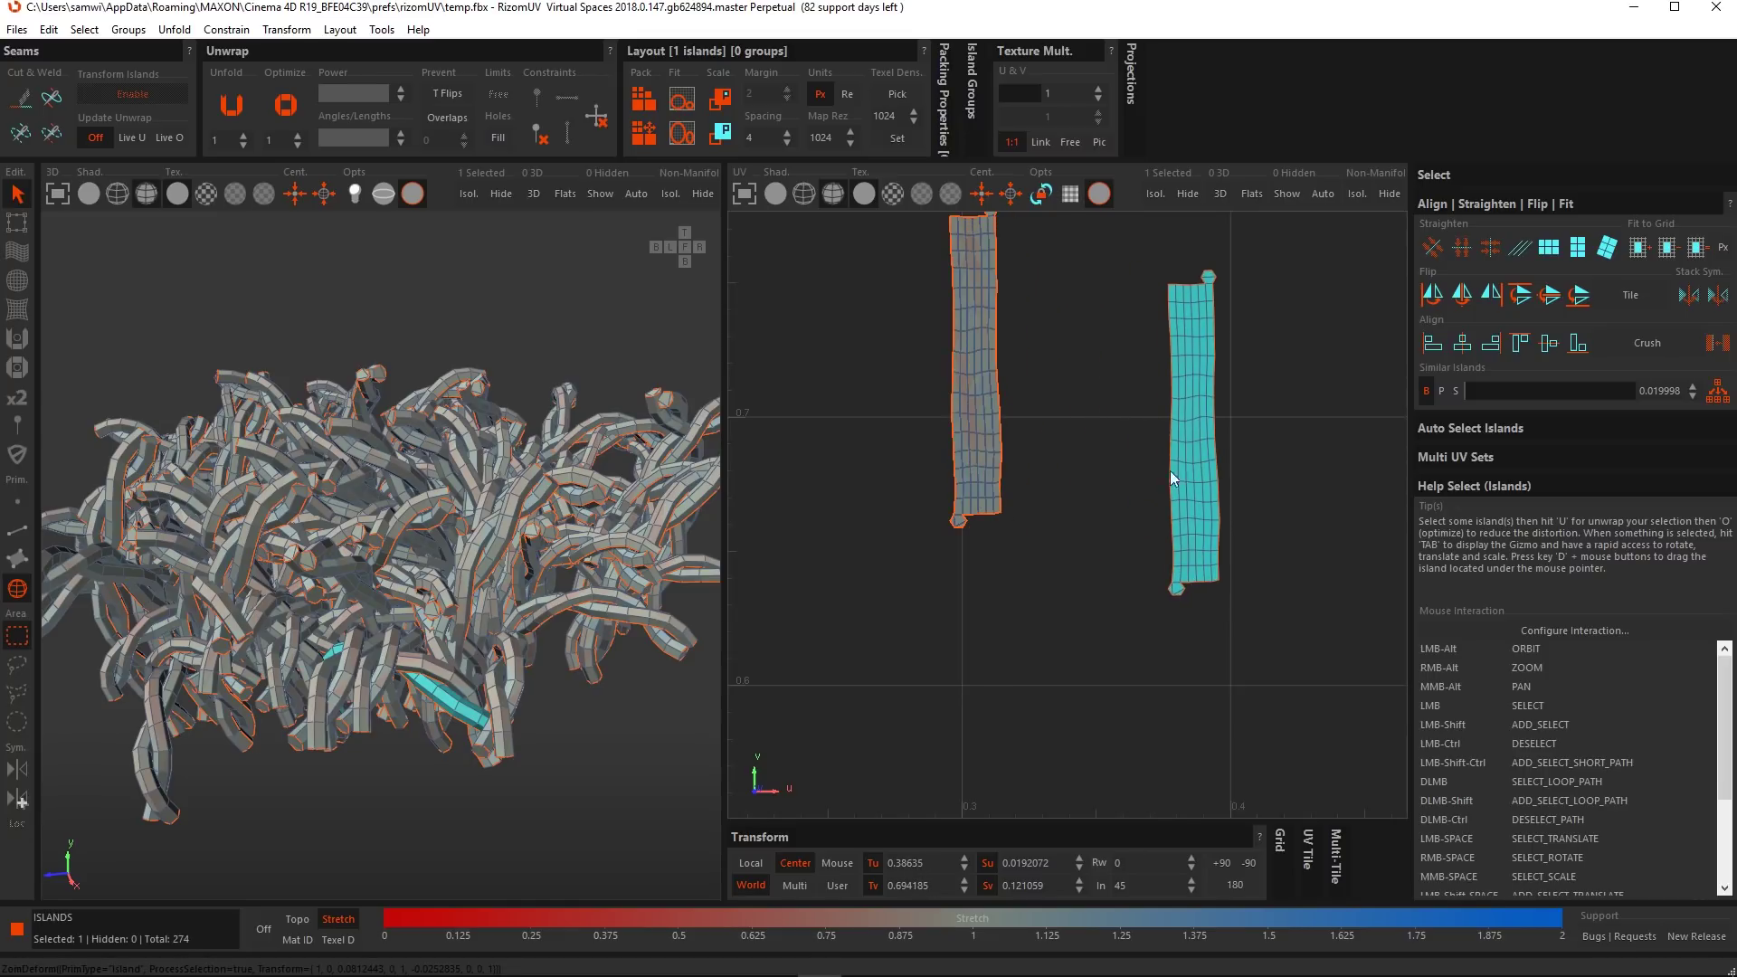
pyautogui.click(974, 426)
pyautogui.moveTo(977, 425); pyautogui.dragTo(772, 521)
pyautogui.scroll(-5, 970, 590)
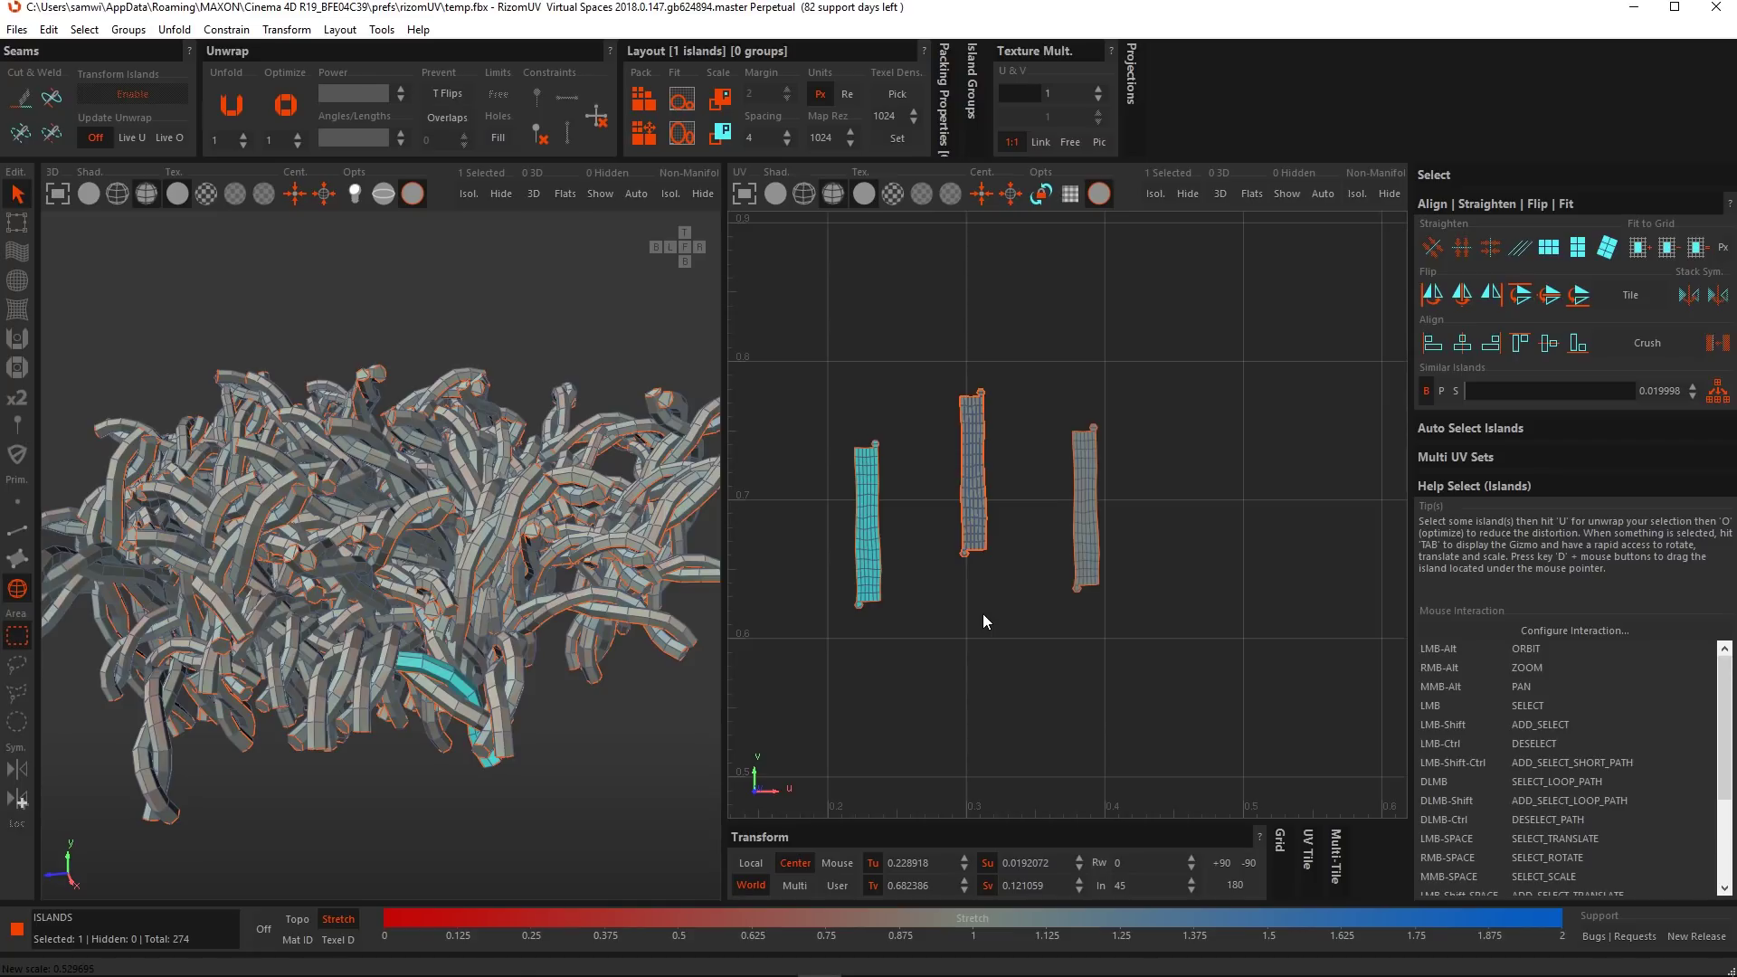
# Undo both island moves and clear the island selection.
pyautogui.hotkey('ctrl', 'z')
pyautogui.hotkey('ctrl', 'z')
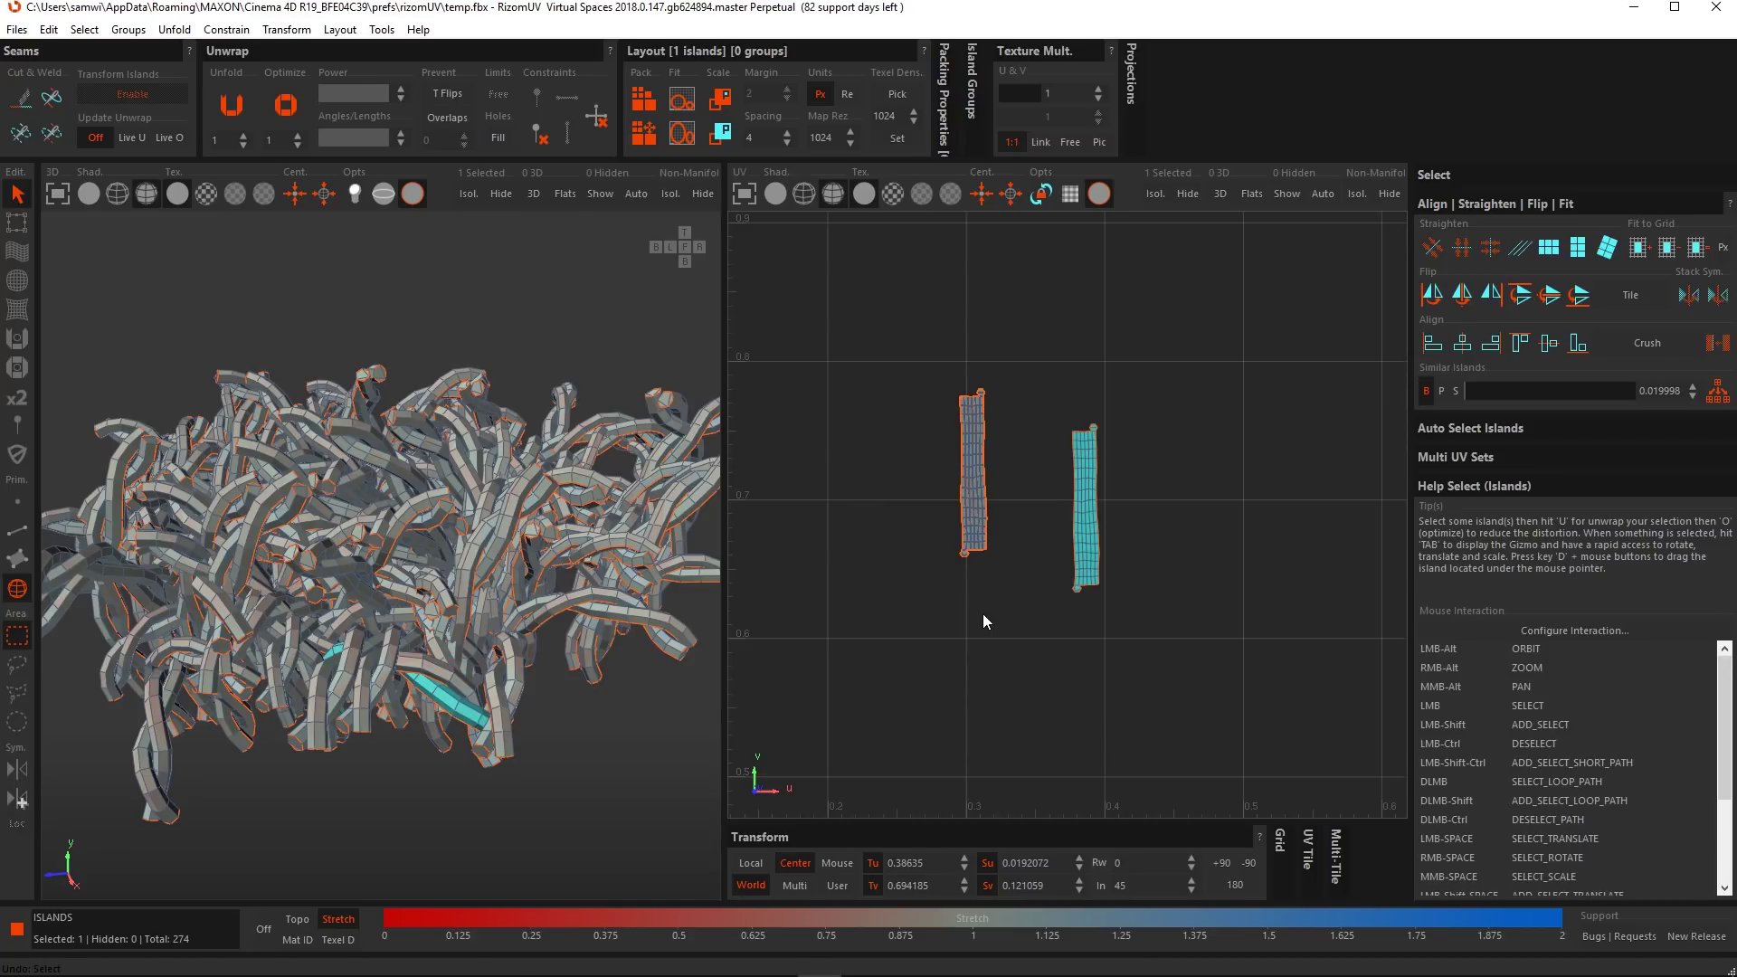
pyautogui.hotkey('ctrl', 'z')
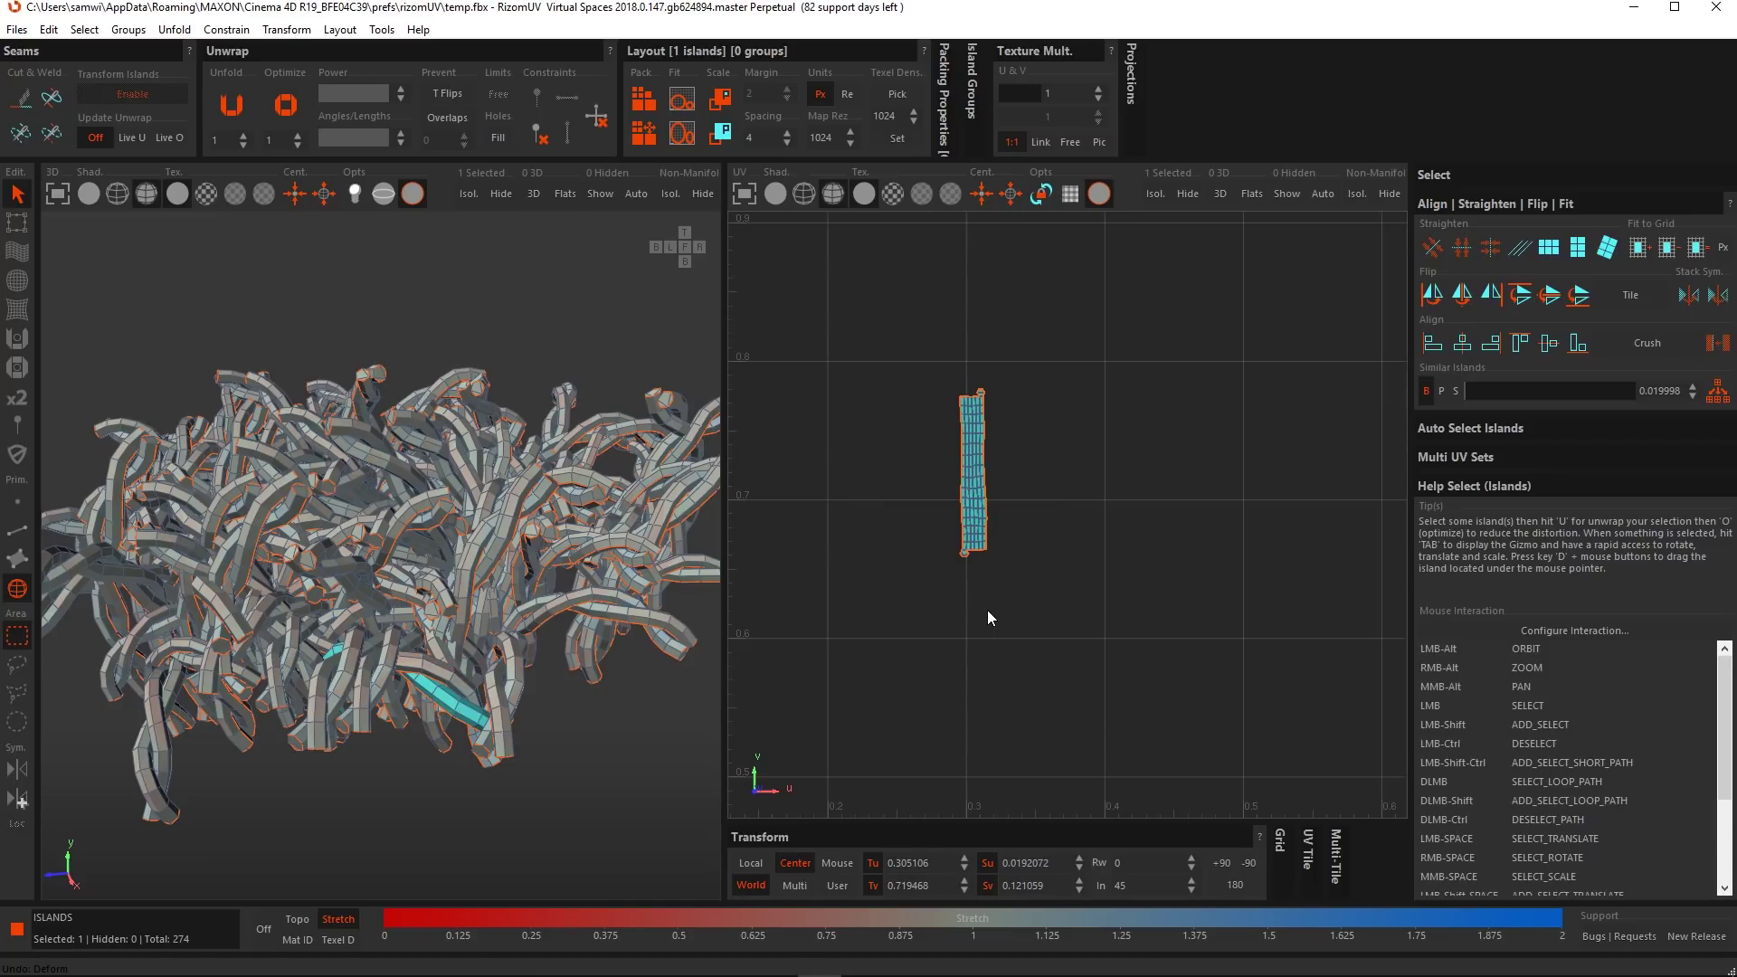
pyautogui.click(1064, 515)
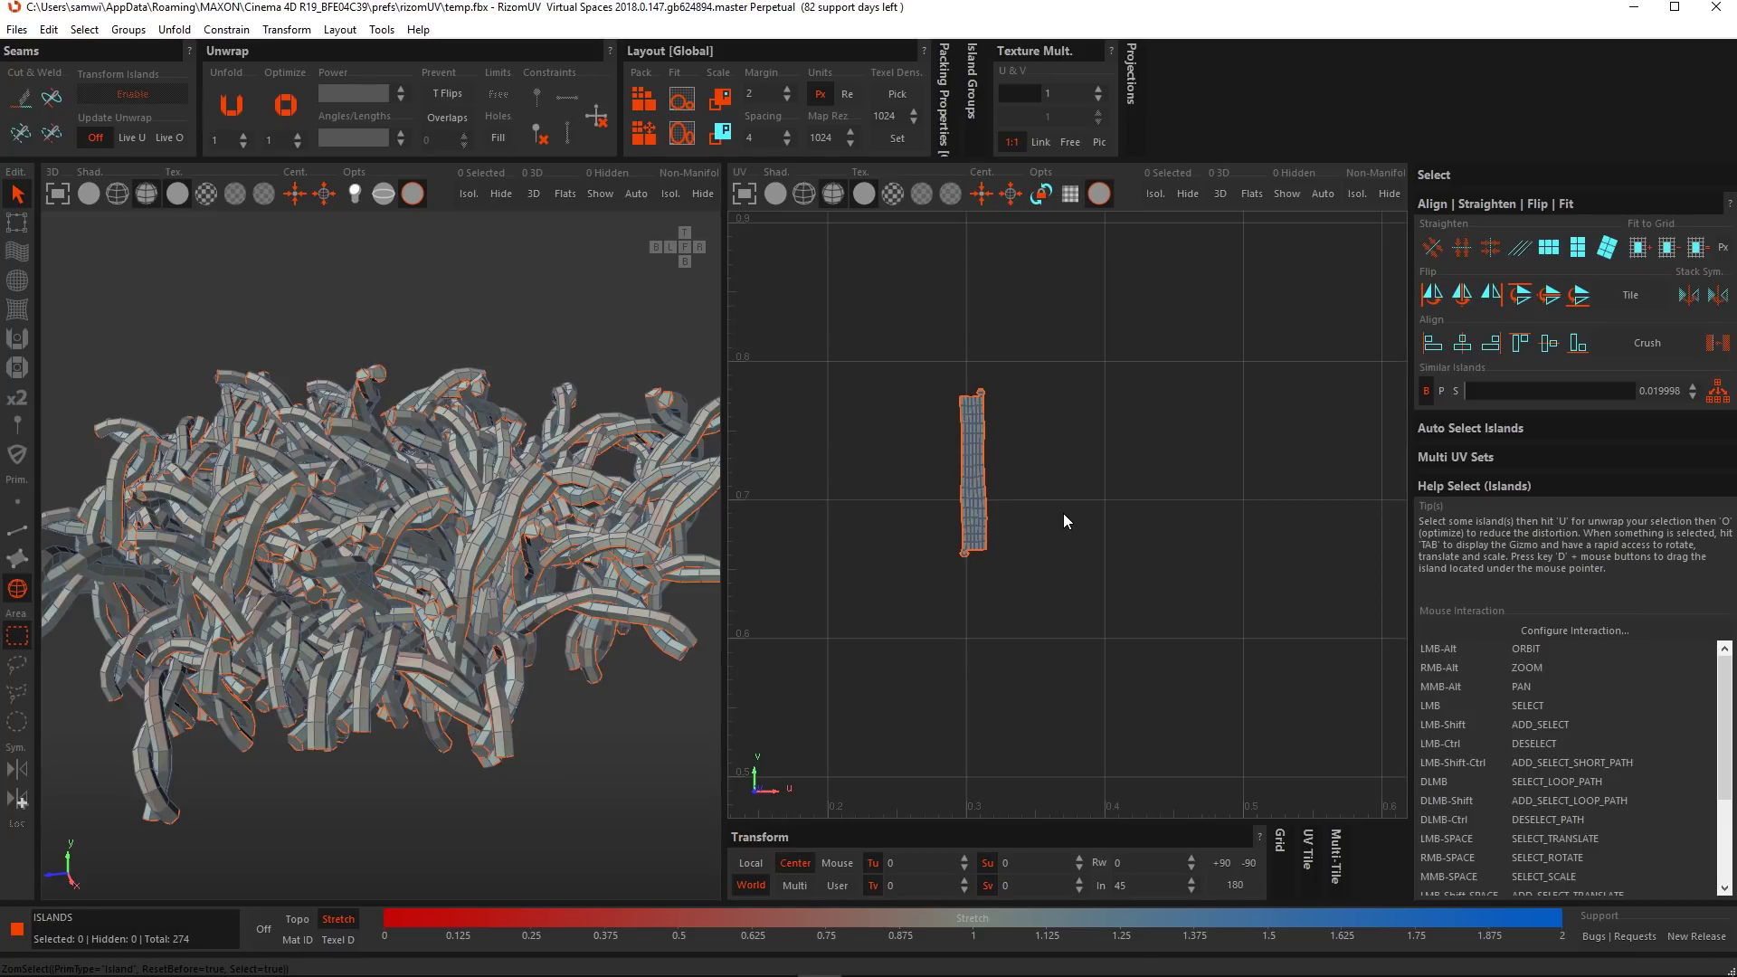
# Repack the stacked islands so they spread out separately across the UV tile.
pyautogui.scroll(-5, 1062, 513)
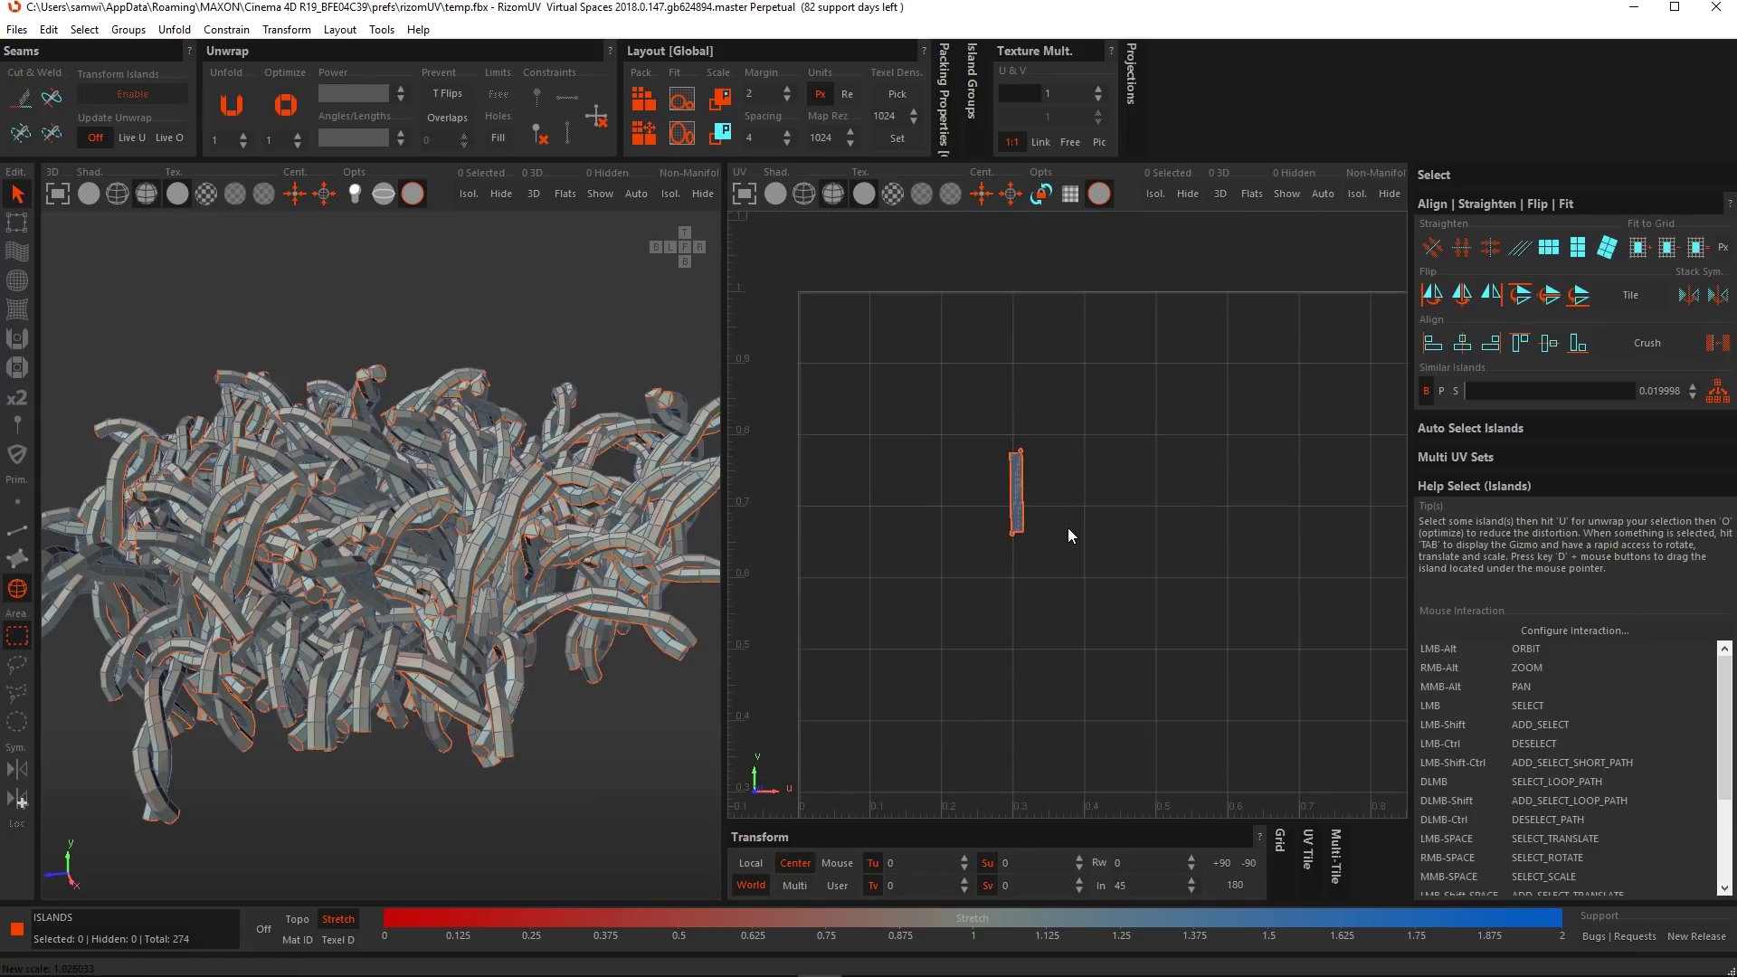
pyautogui.scroll(-3, 1080, 525)
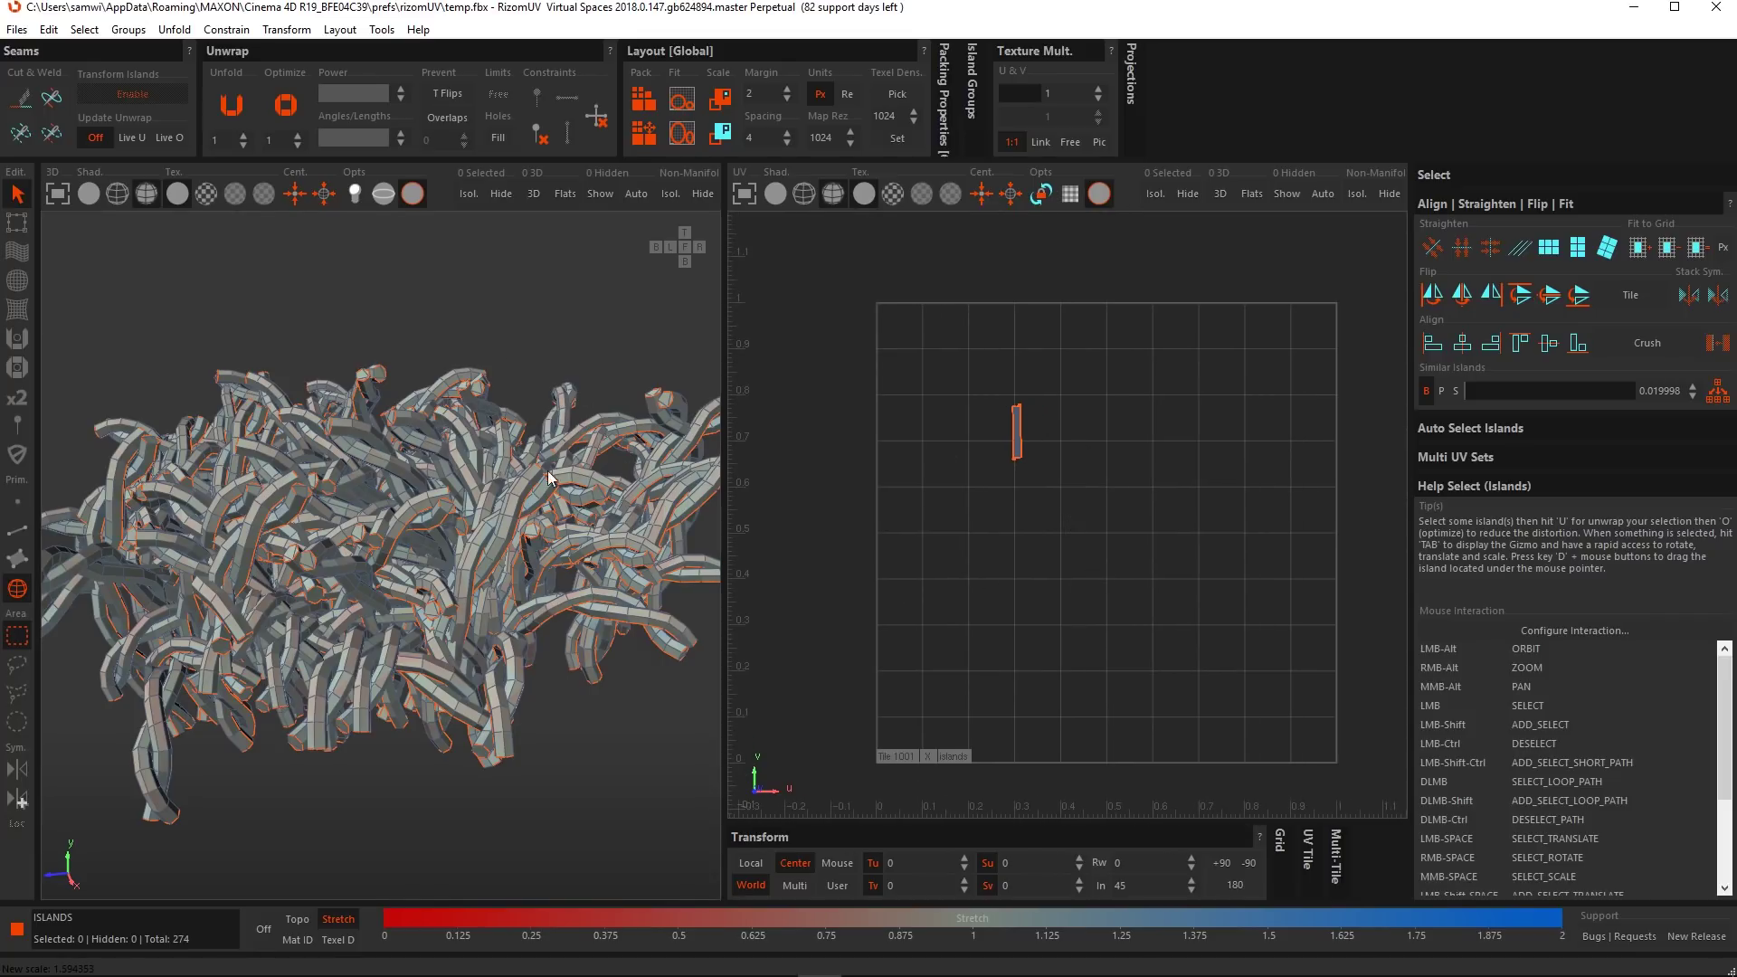
pyautogui.scroll(-2, 522, 549)
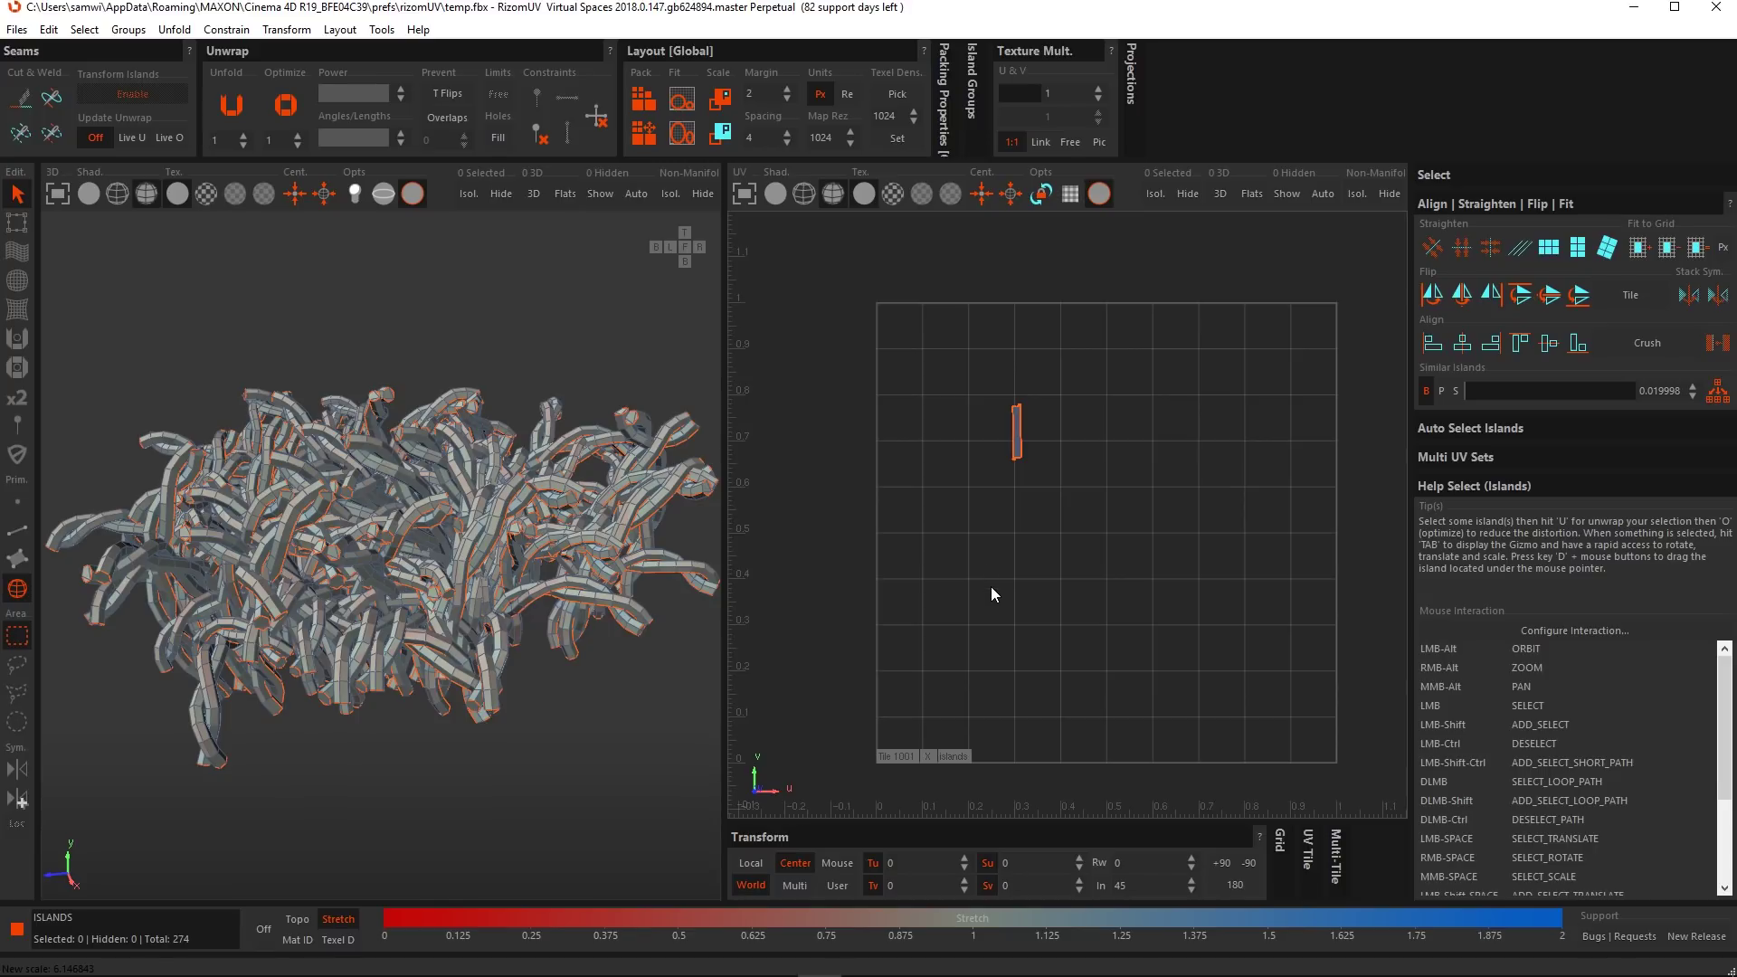
pyautogui.press('p')
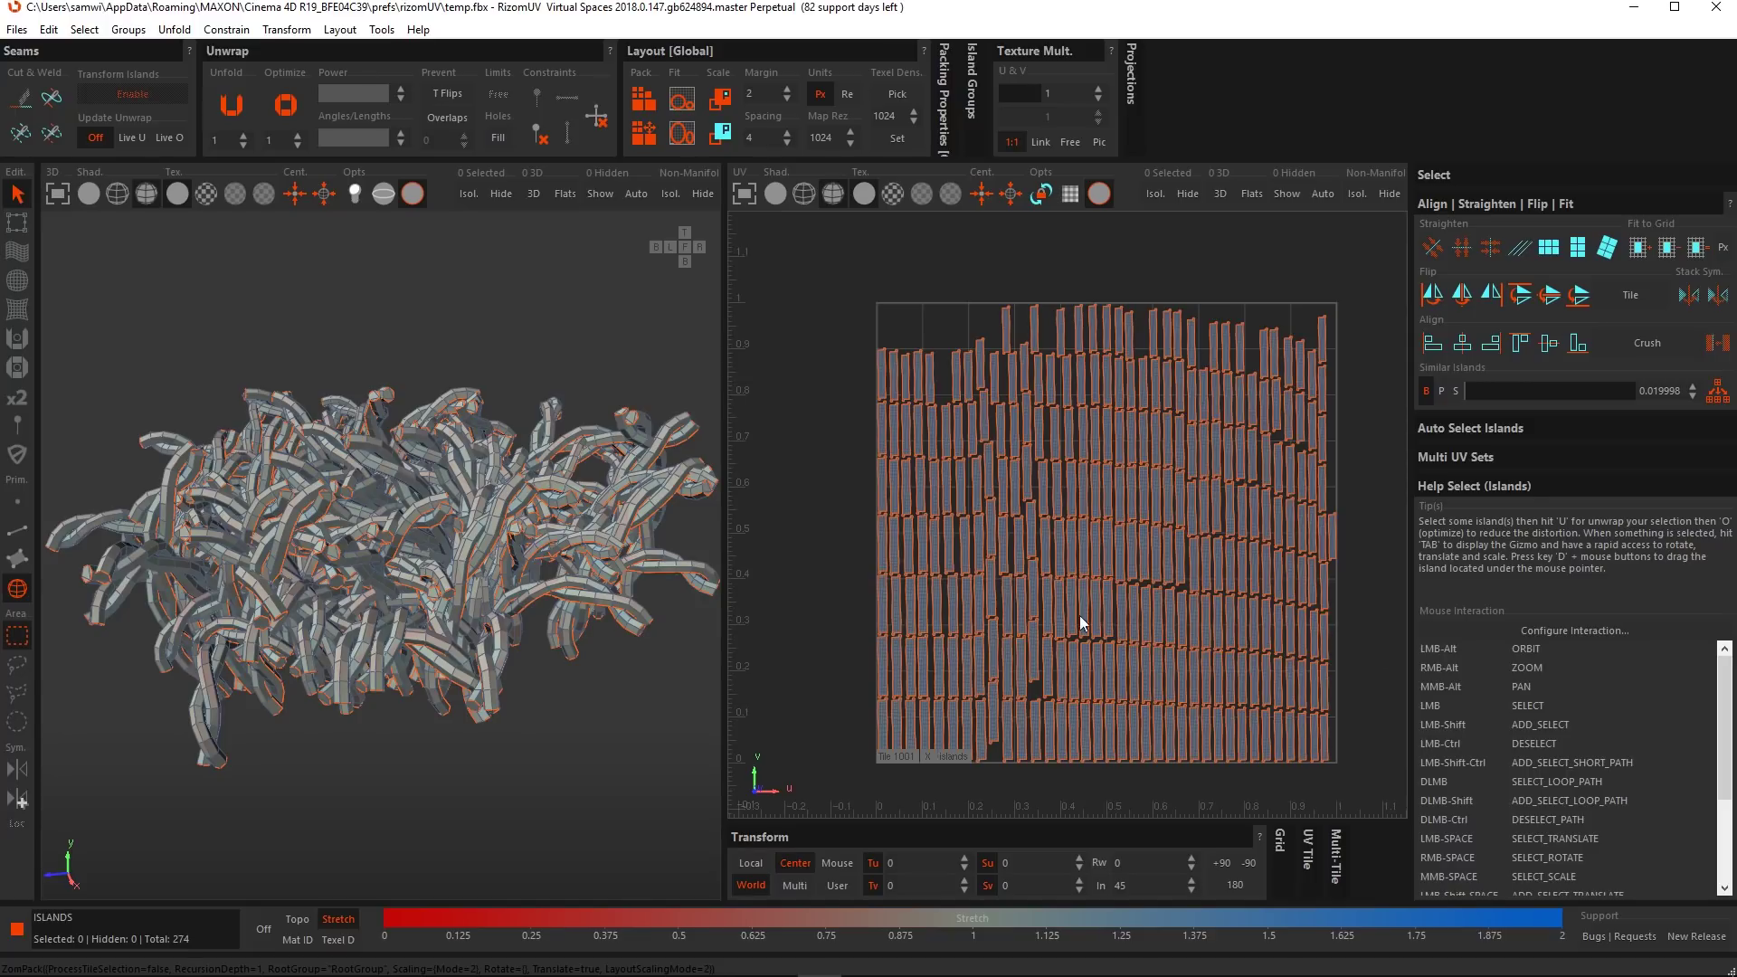
# Select one packed island and create a stack group from all islands similar to it.
pyautogui.click(971, 86)
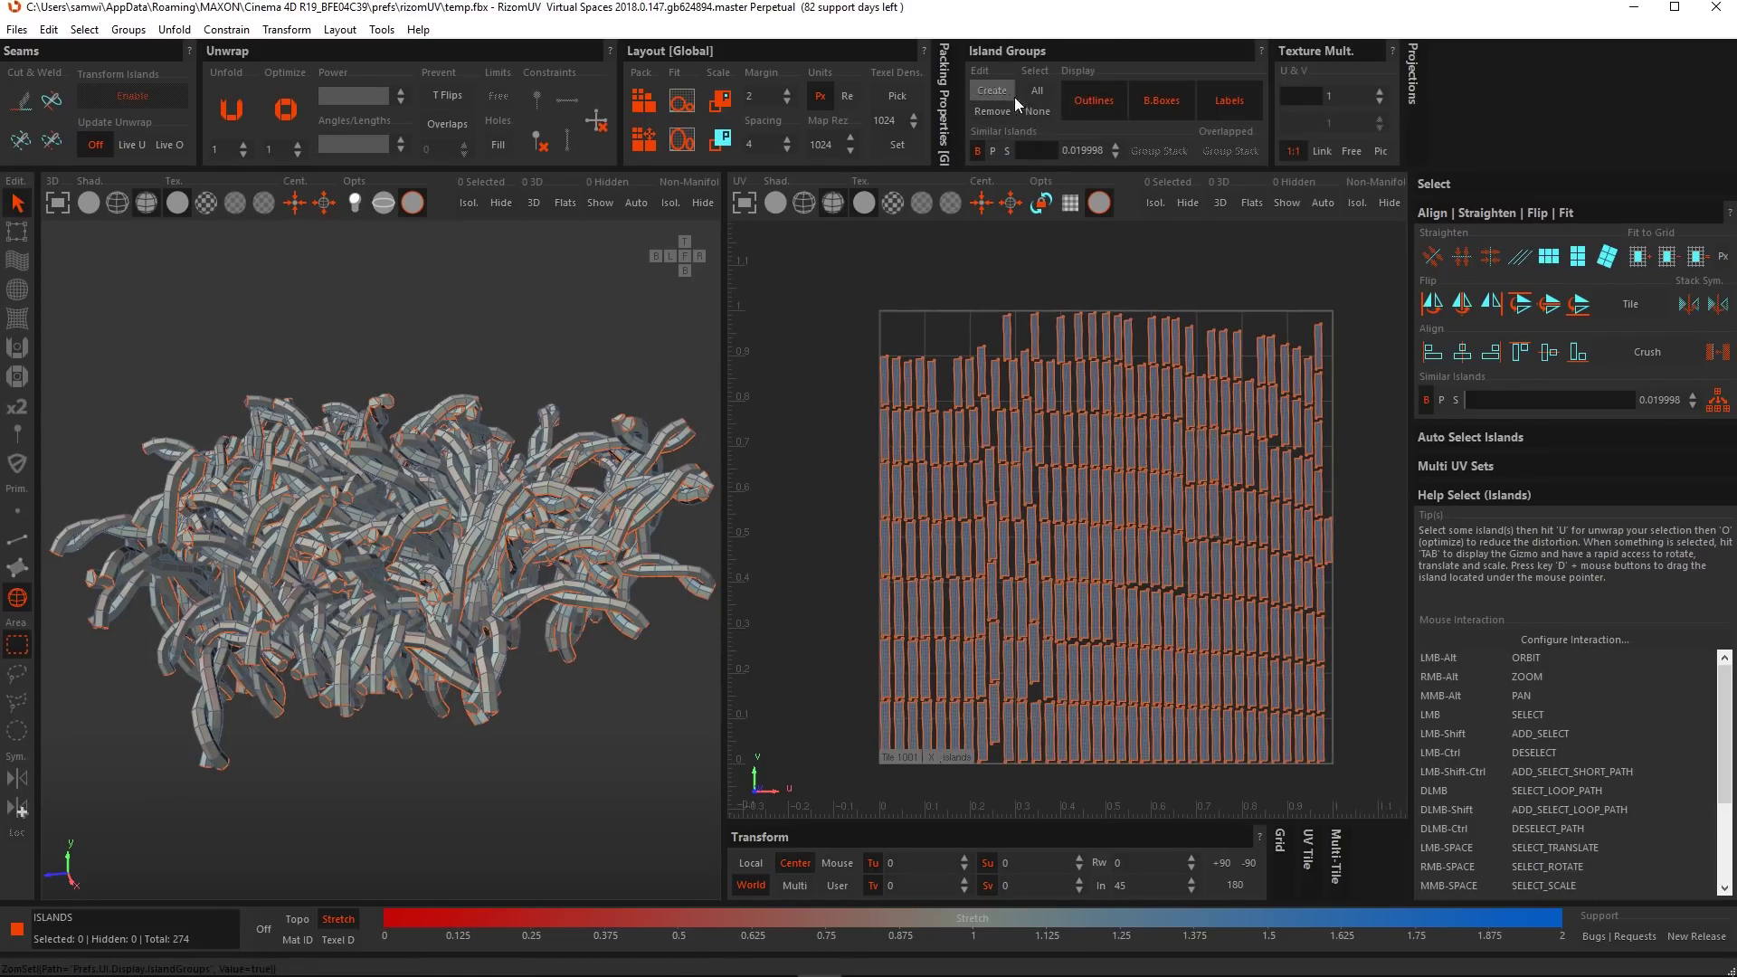
pyautogui.click(1034, 431)
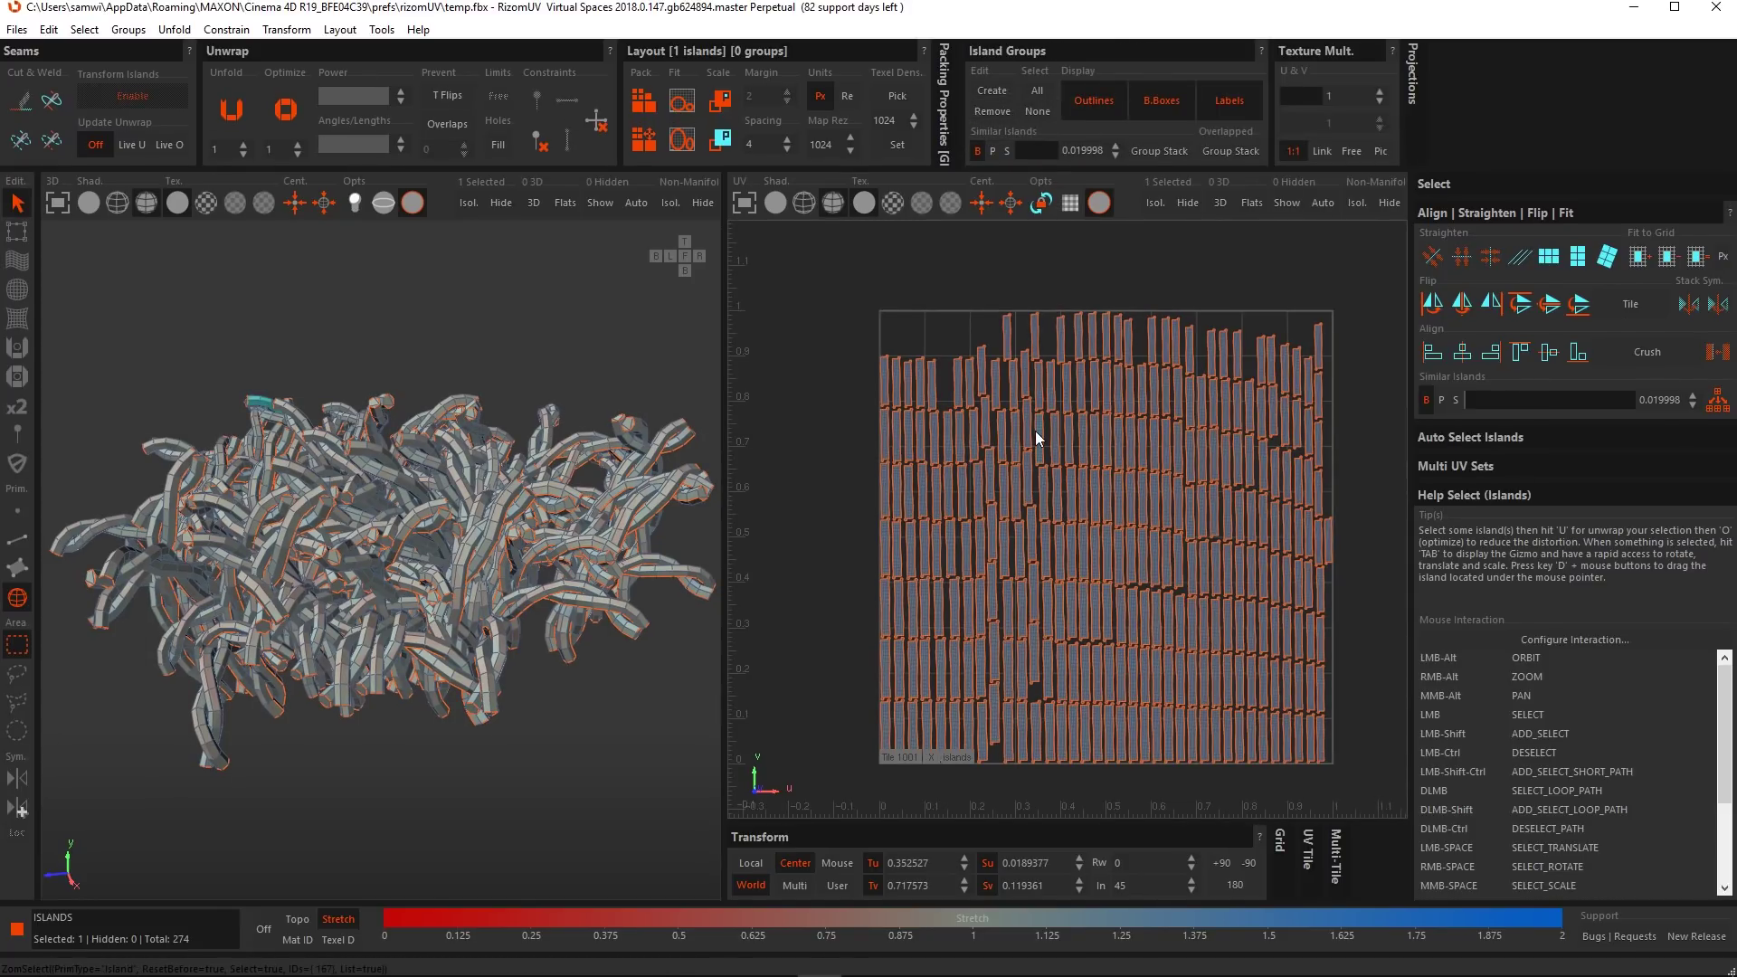
pyautogui.click(1159, 152)
pyautogui.scroll(5, 1063, 461)
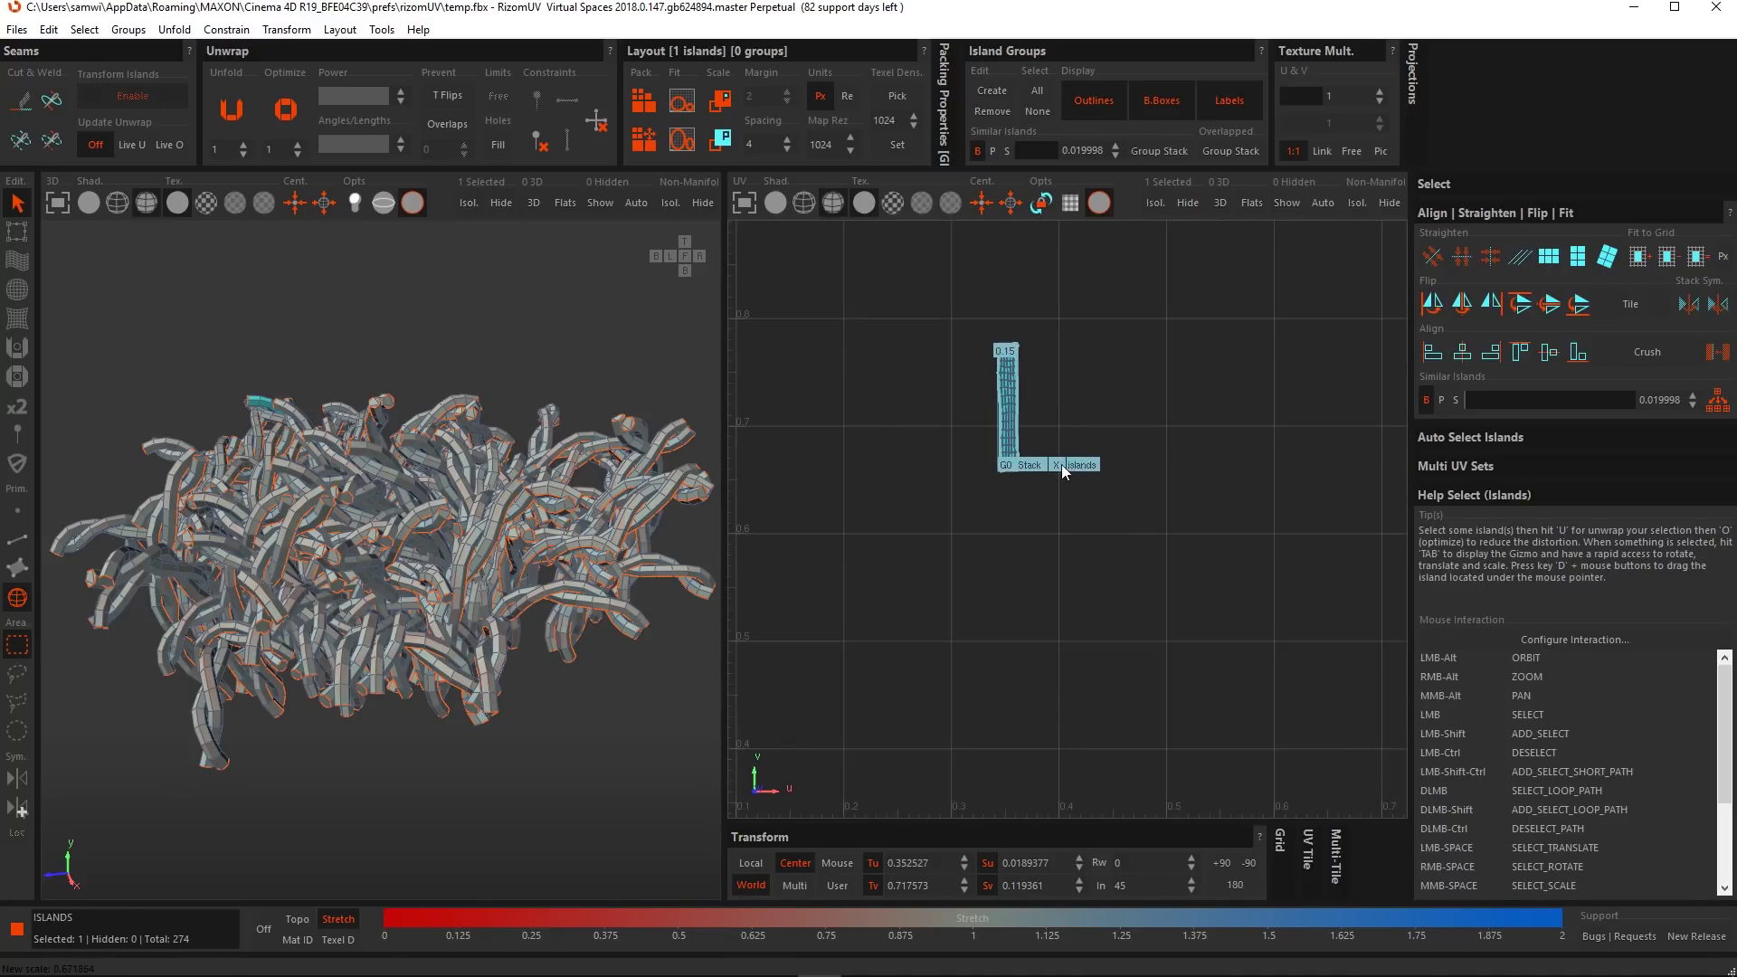
# Pack the selected stack group so that it scales up to fit the UV tile.
pyautogui.keyDown('alt'); pyautogui.moveTo(1095, 440); pyautogui.dragTo(1150, 490, button='middle'); pyautogui.keyUp('alt')
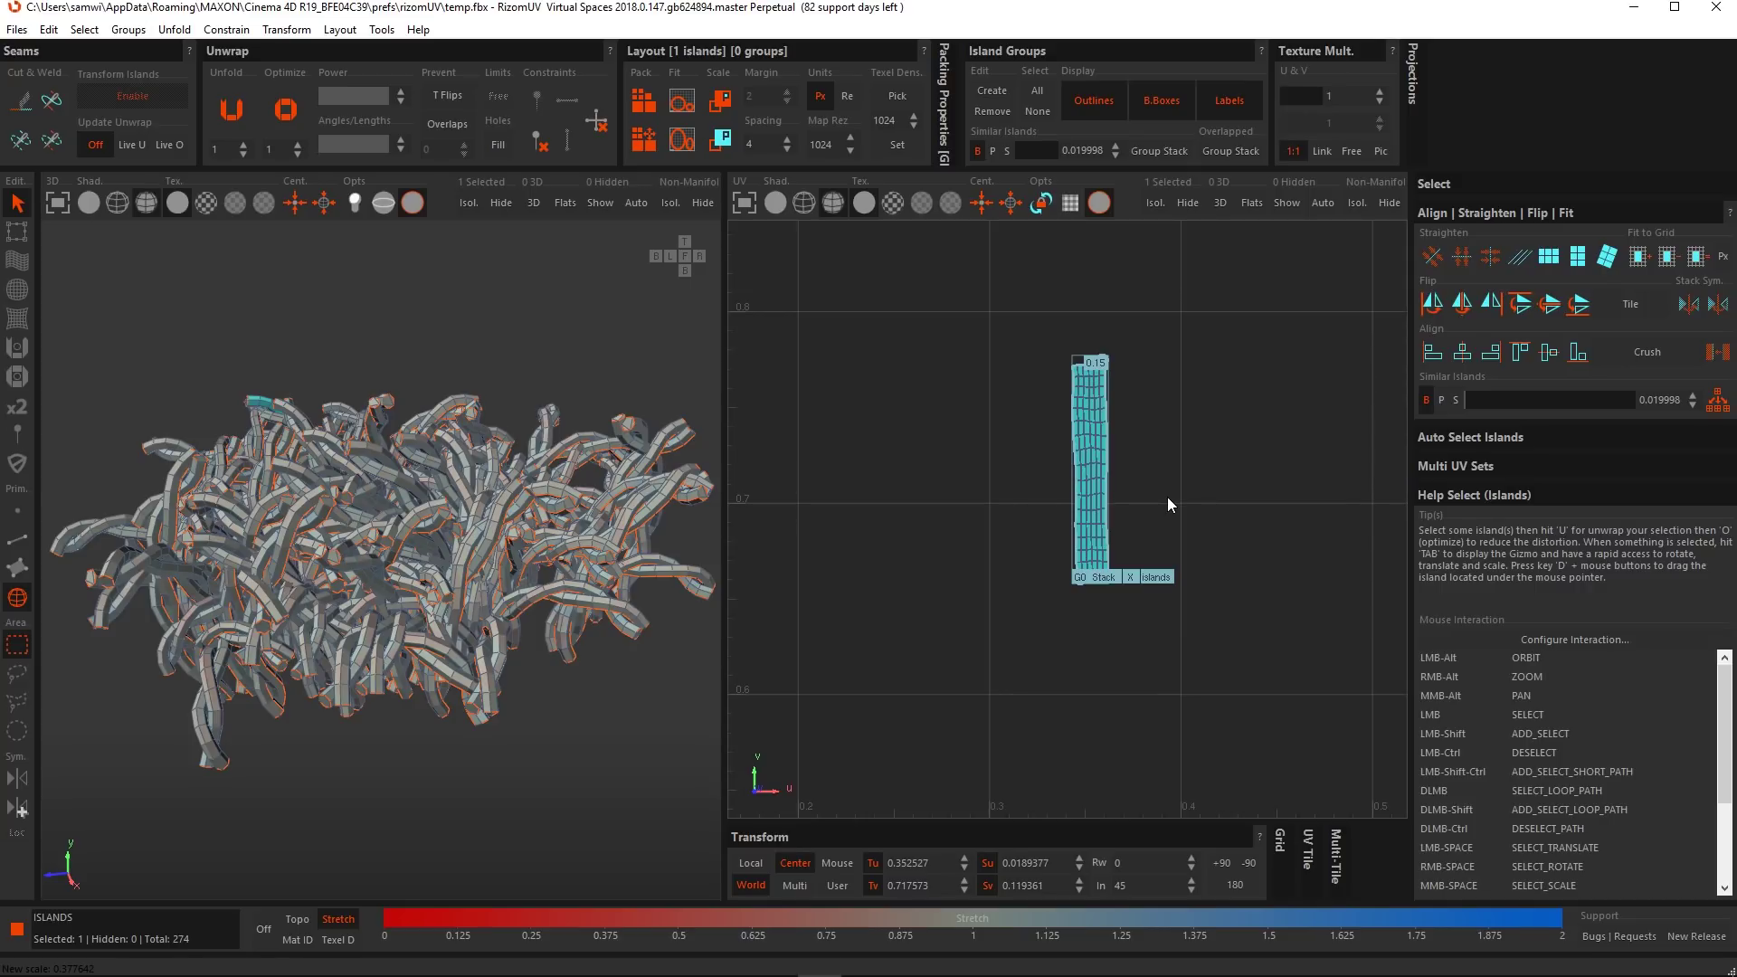
pyautogui.scroll(5, 1062, 589)
pyautogui.scroll(-6, 1109, 588)
pyautogui.press('p')
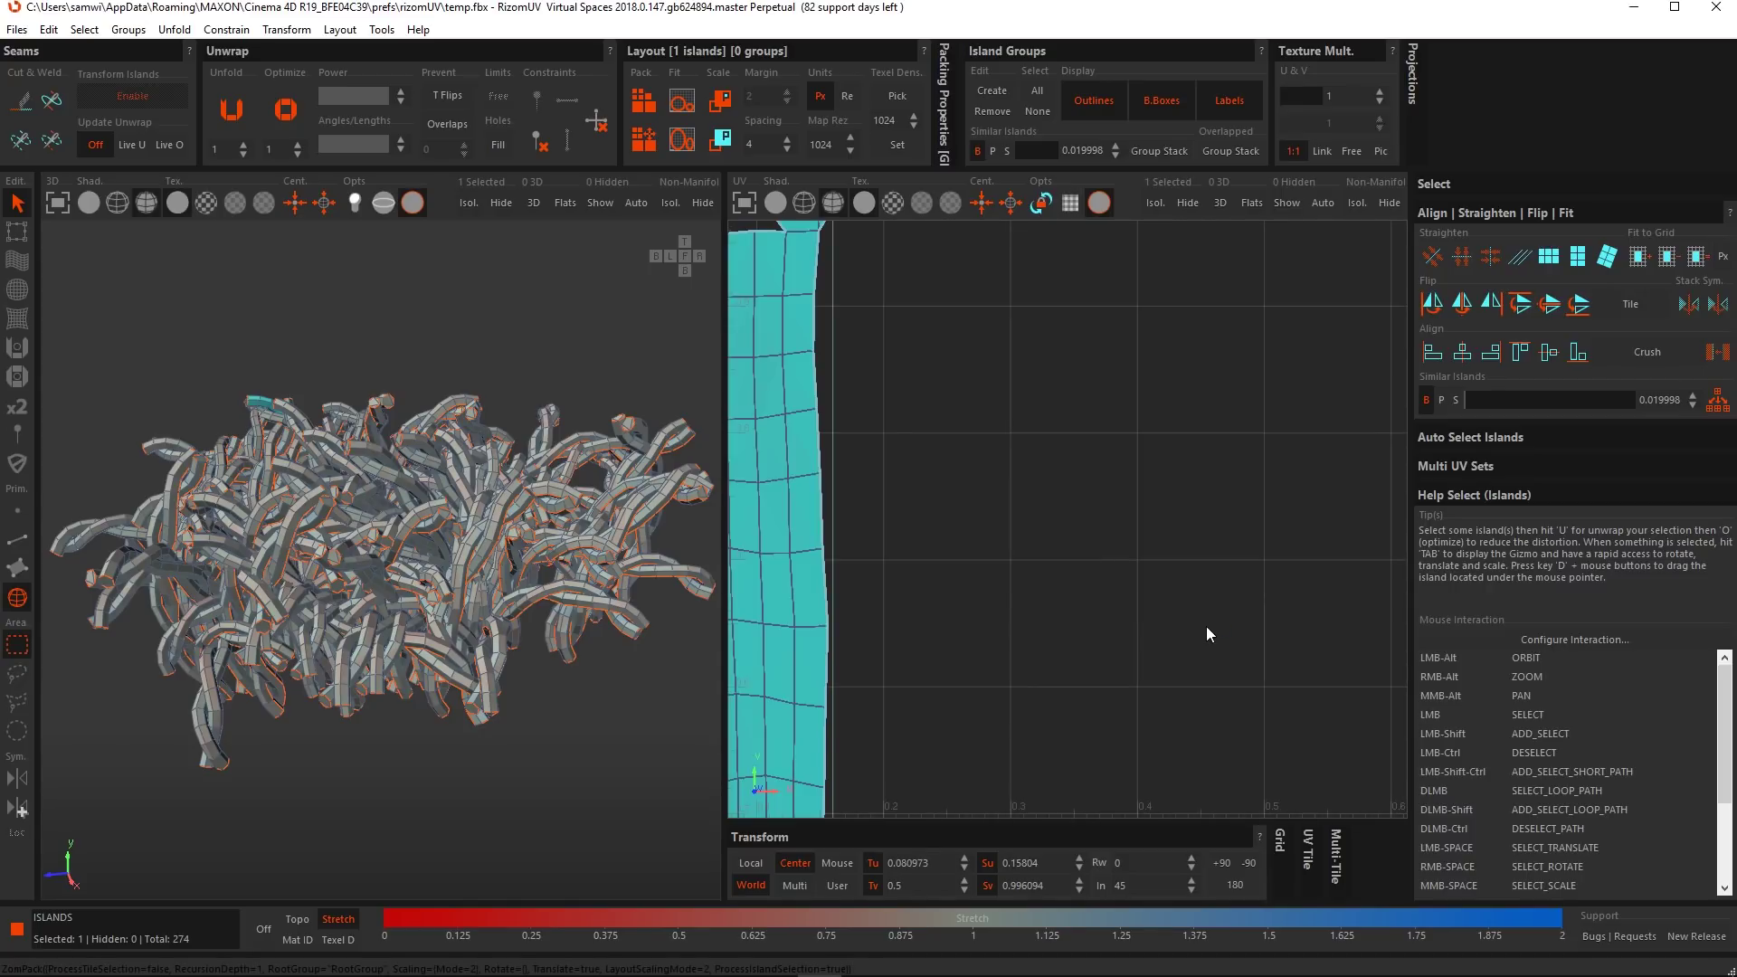
pyautogui.scroll(-7, 1044, 574)
pyautogui.scroll(2, 1130, 671)
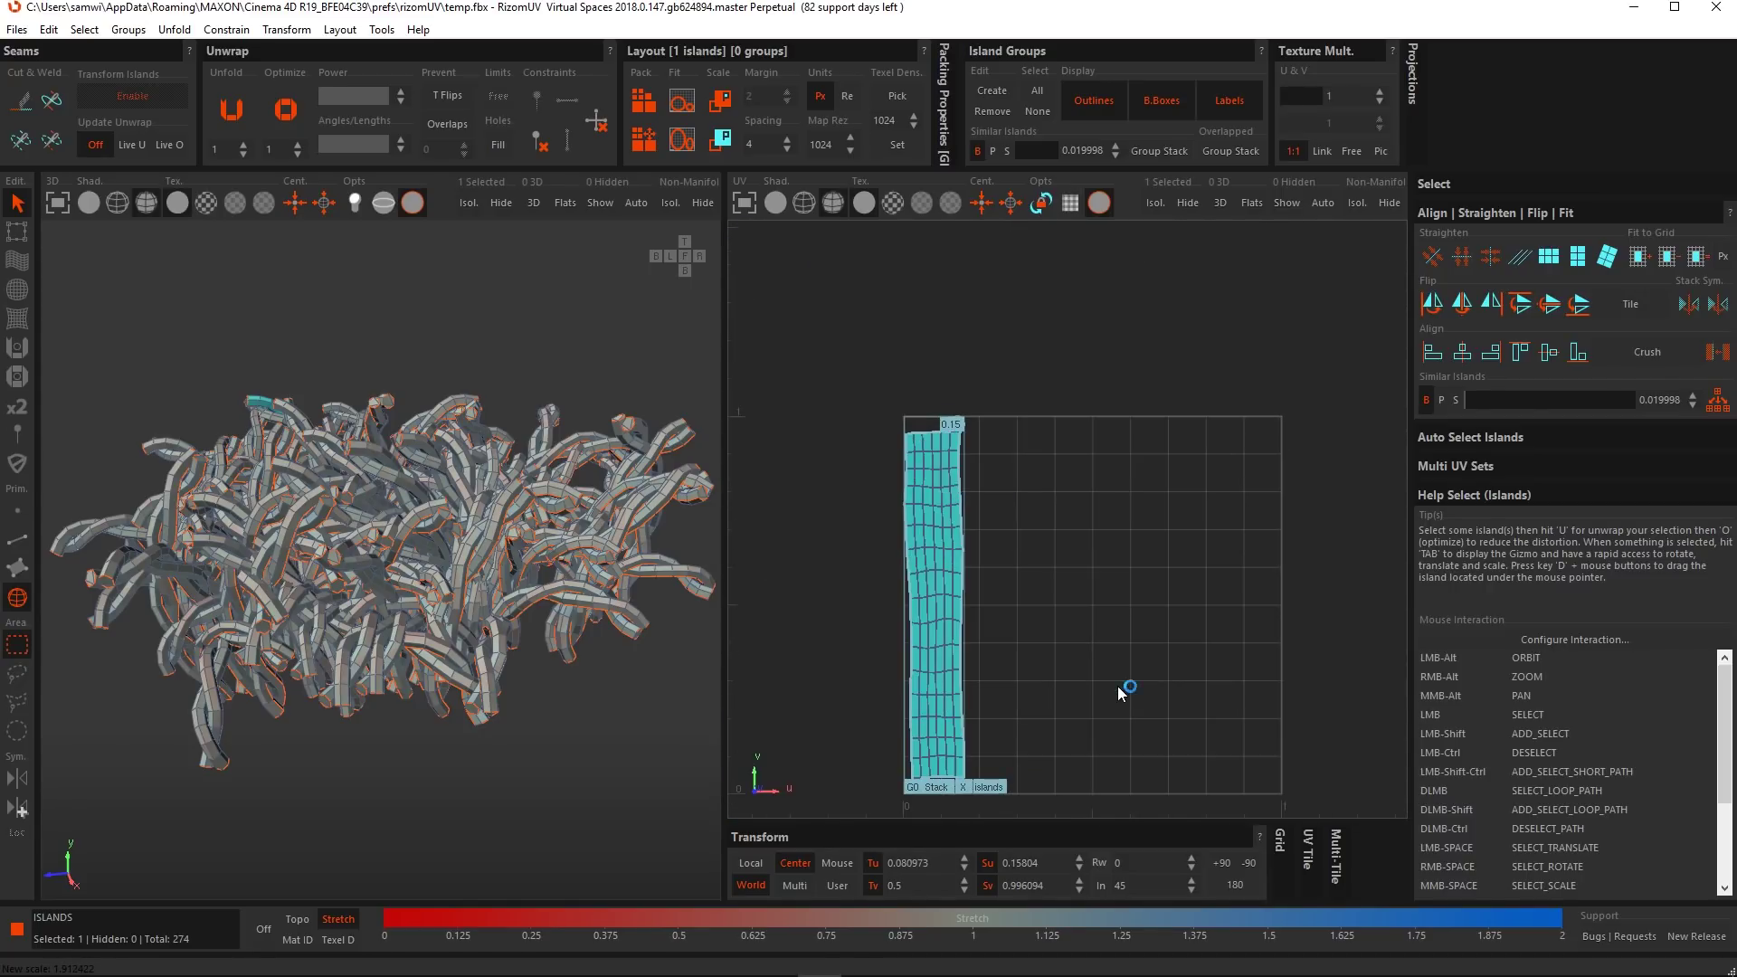
pyautogui.keyDown('alt'); pyautogui.moveTo(1116, 678); pyautogui.dragTo(1109, 611, button='middle'); pyautogui.keyUp('alt')
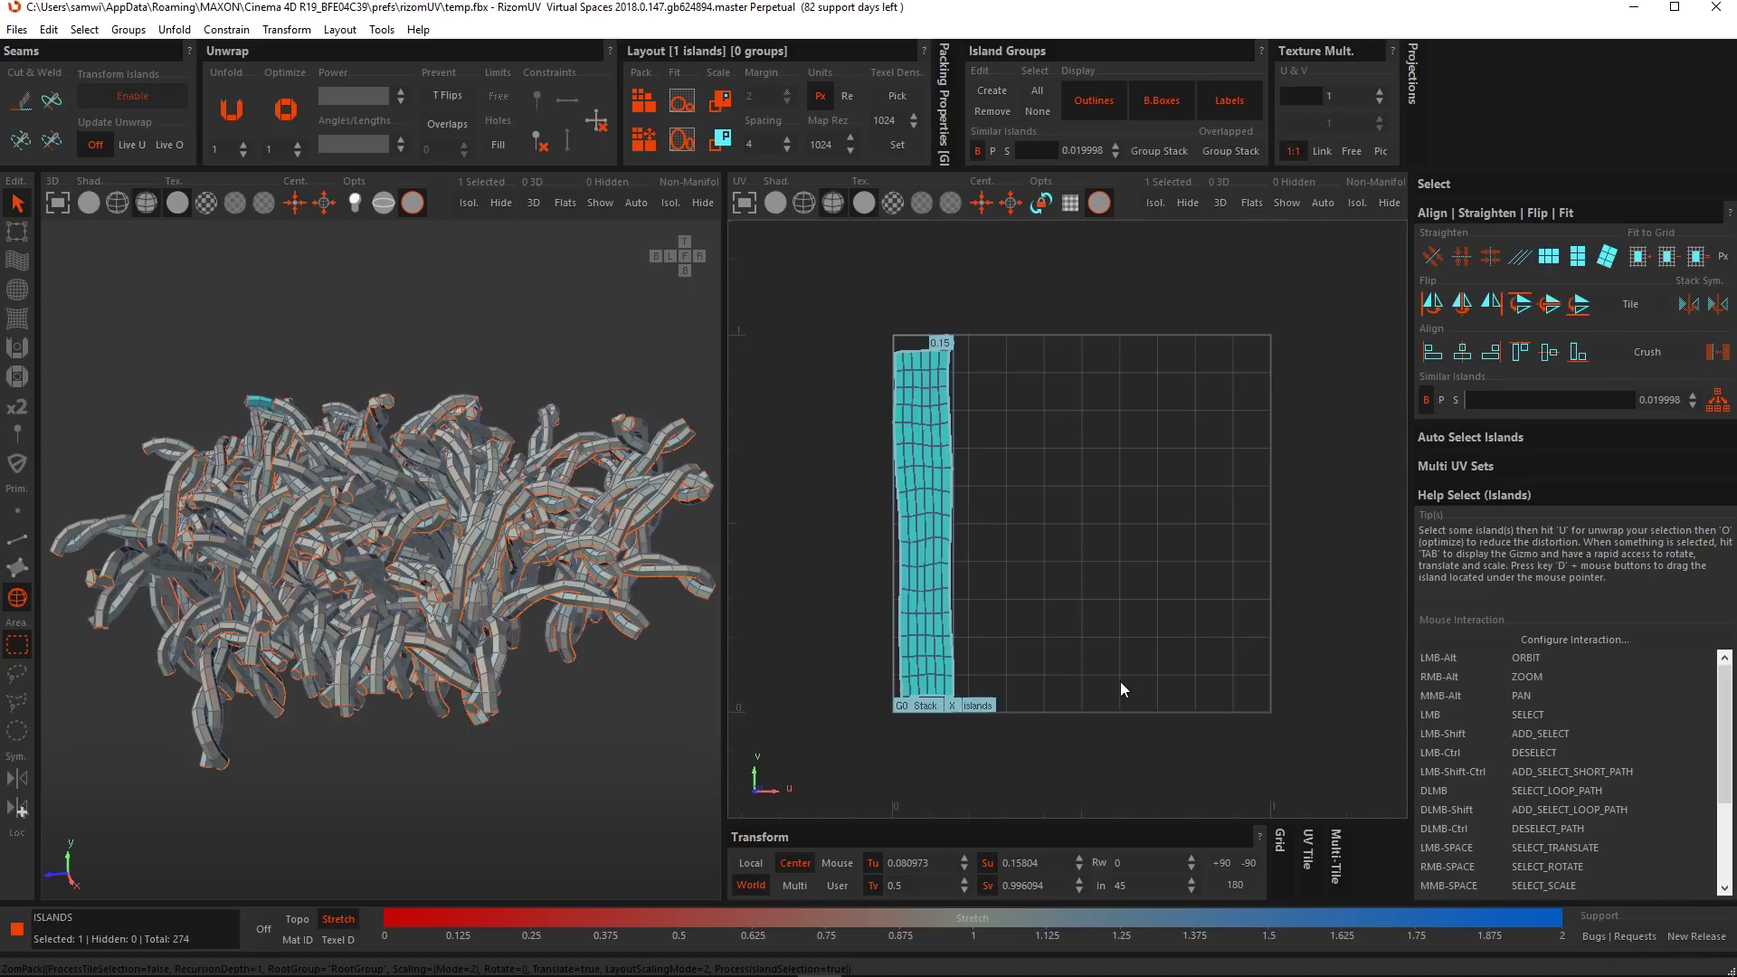
# Delete the stack group and repack all islands individually in the UV tile.
pyautogui.click(915, 748)
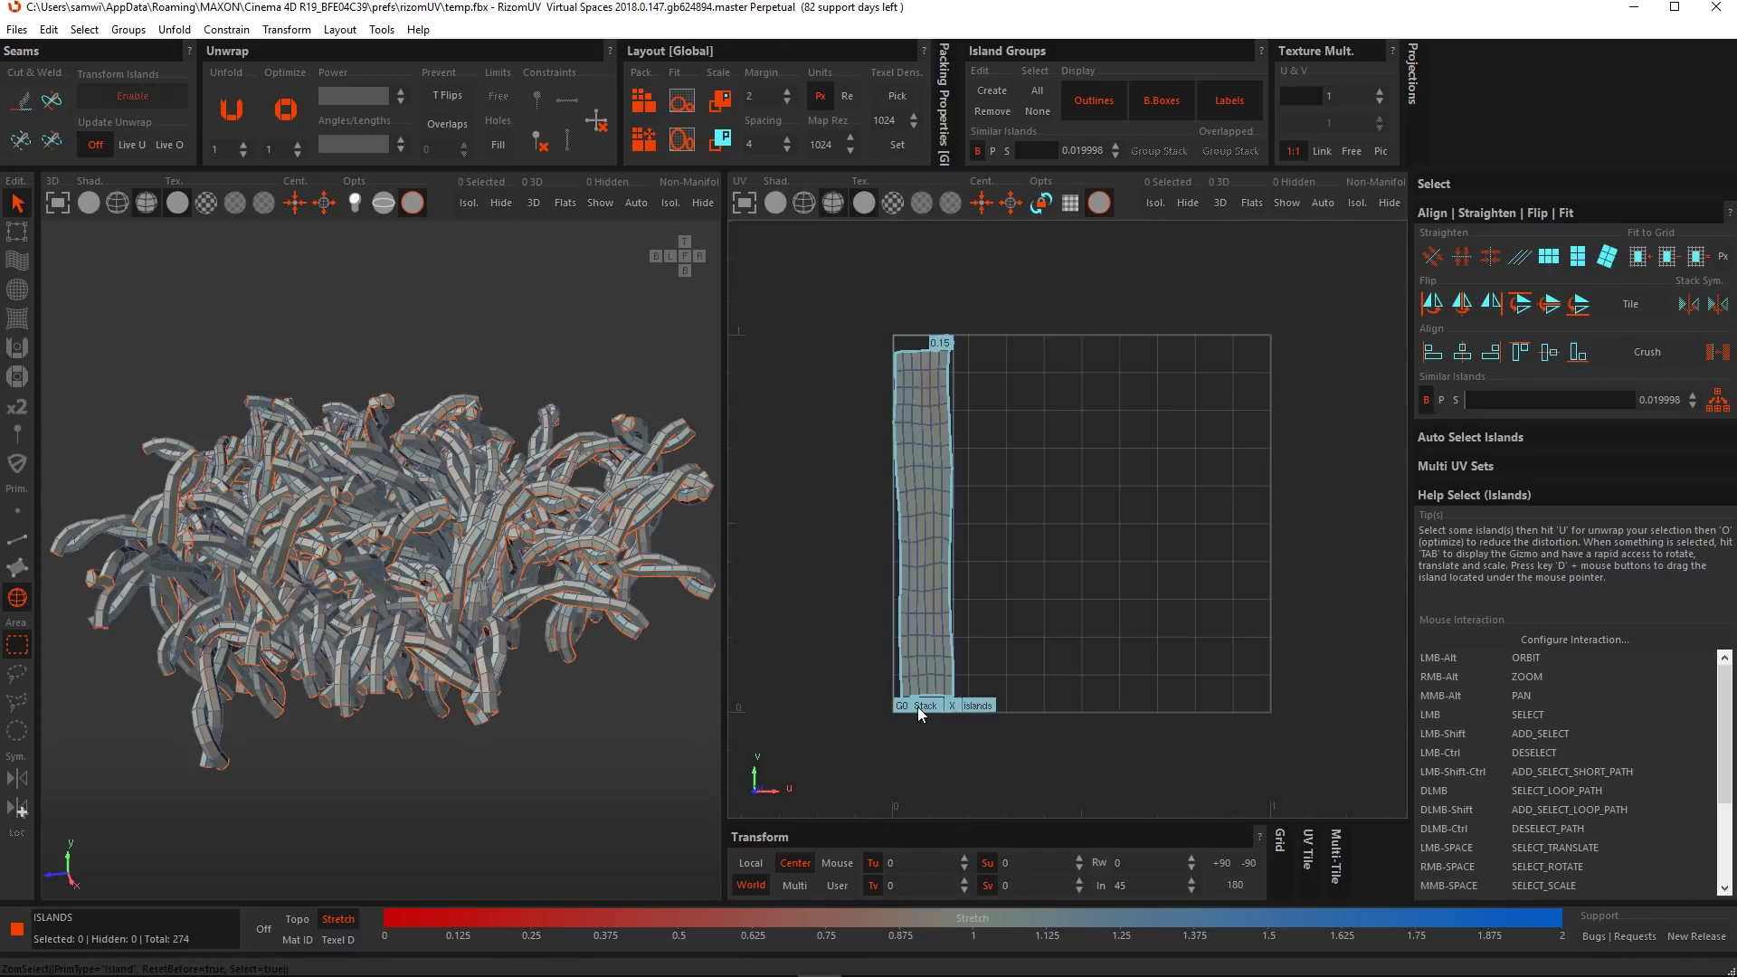
pyautogui.click(918, 707)
pyautogui.press('Delete')
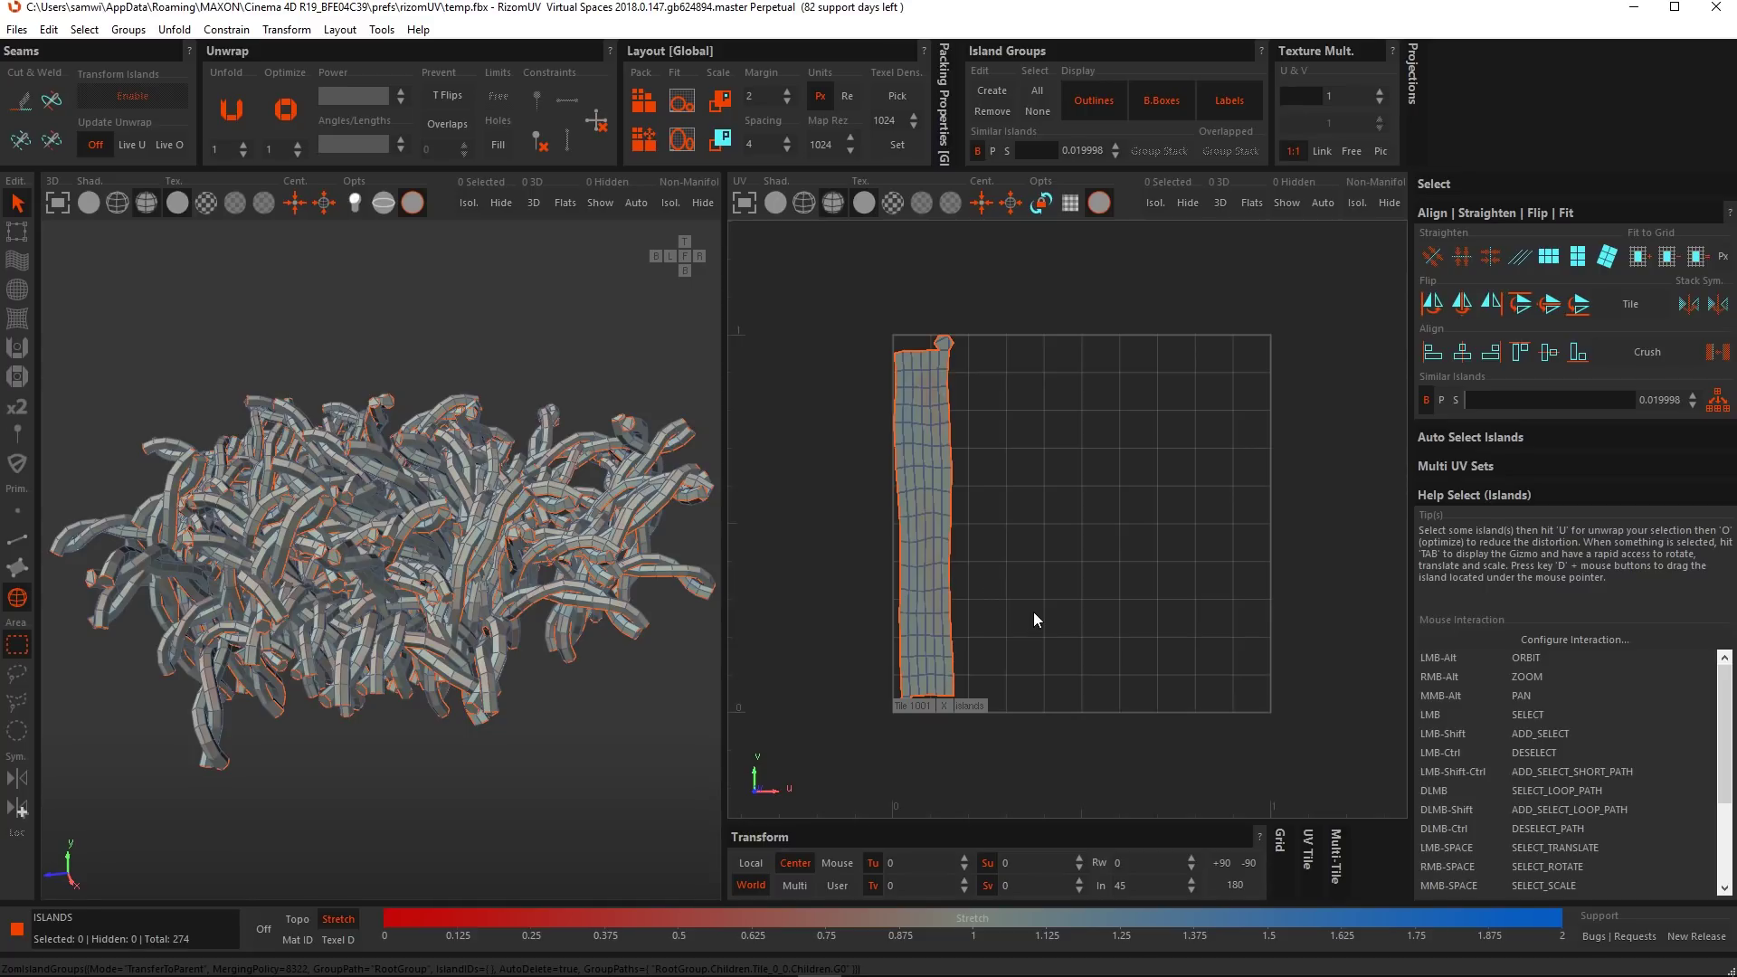
pyautogui.press('p')
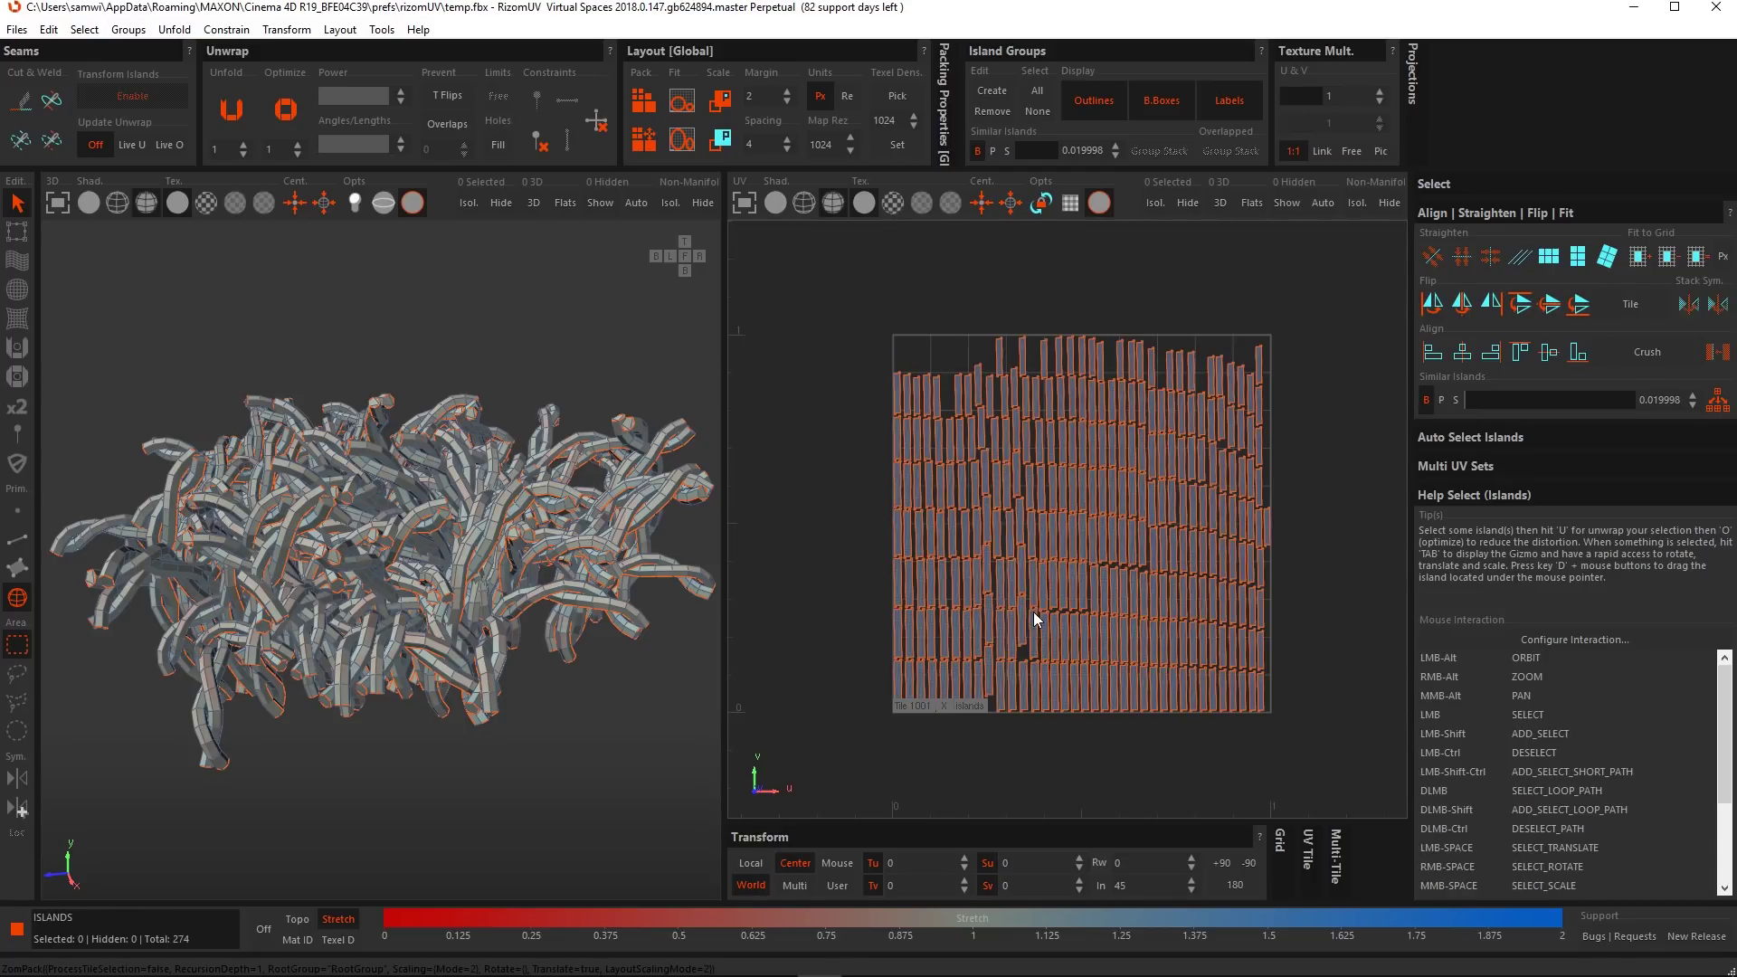
# In edge mode, select a lengthwise edge loop on one island in the top row and cut along it.
pyautogui.scroll(10, 1020, 389)
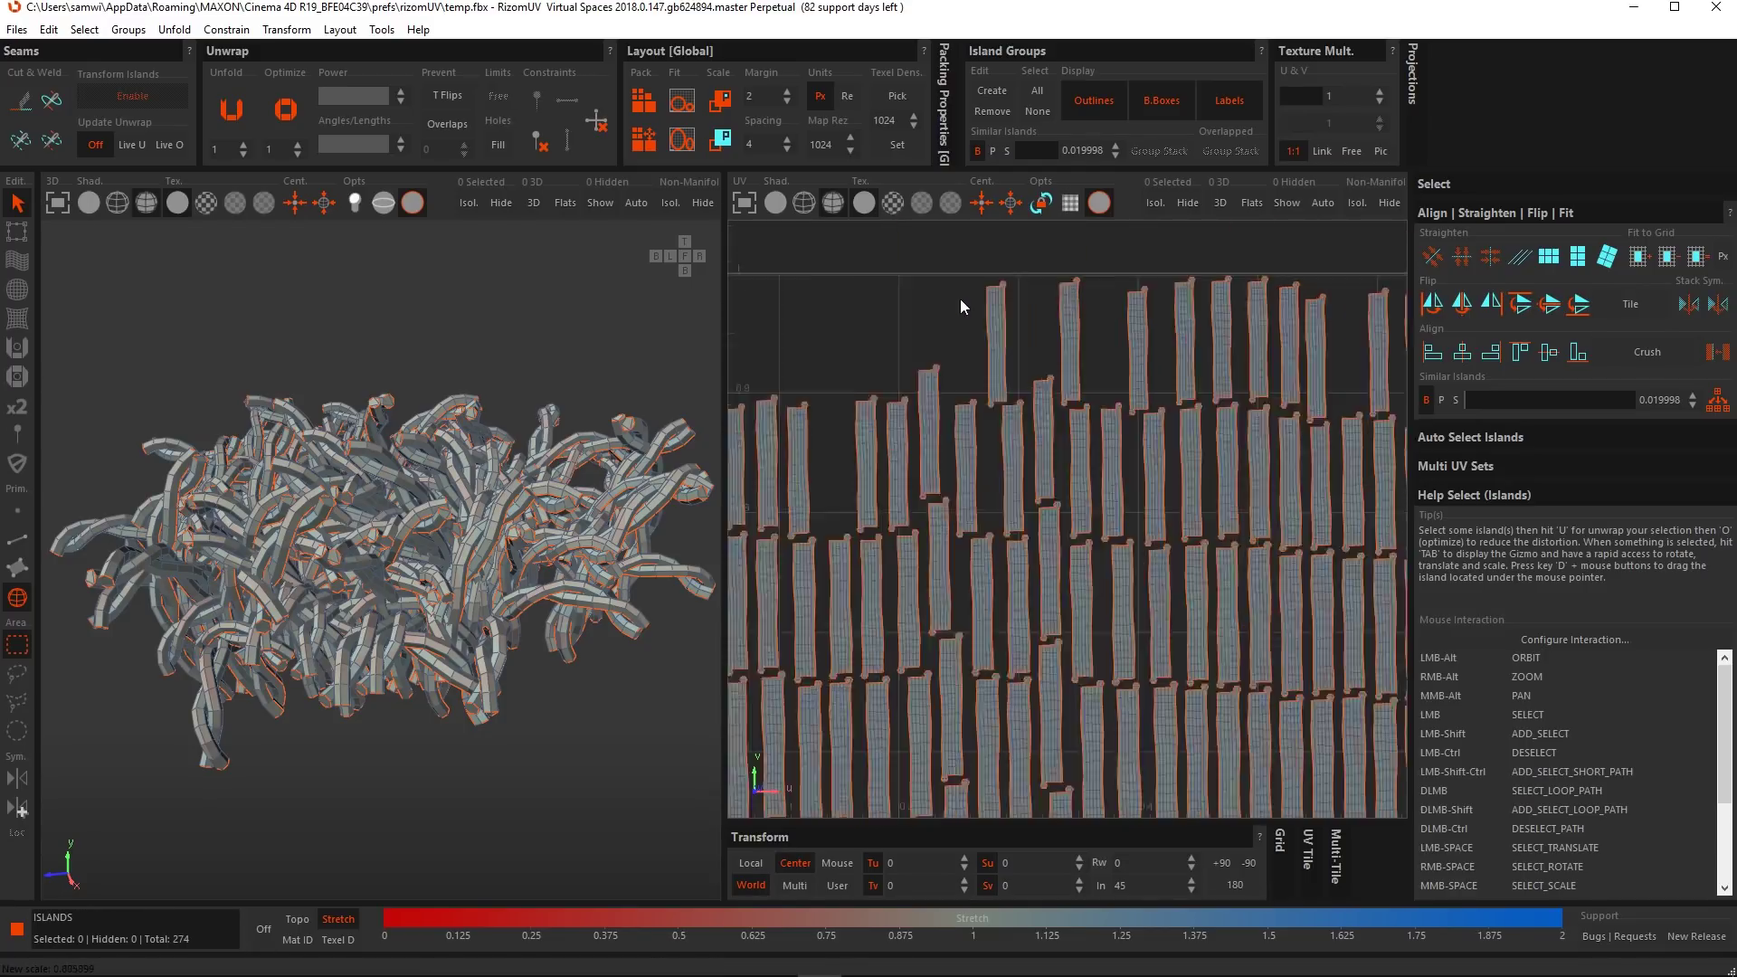
pyautogui.scroll(3, 1028, 353)
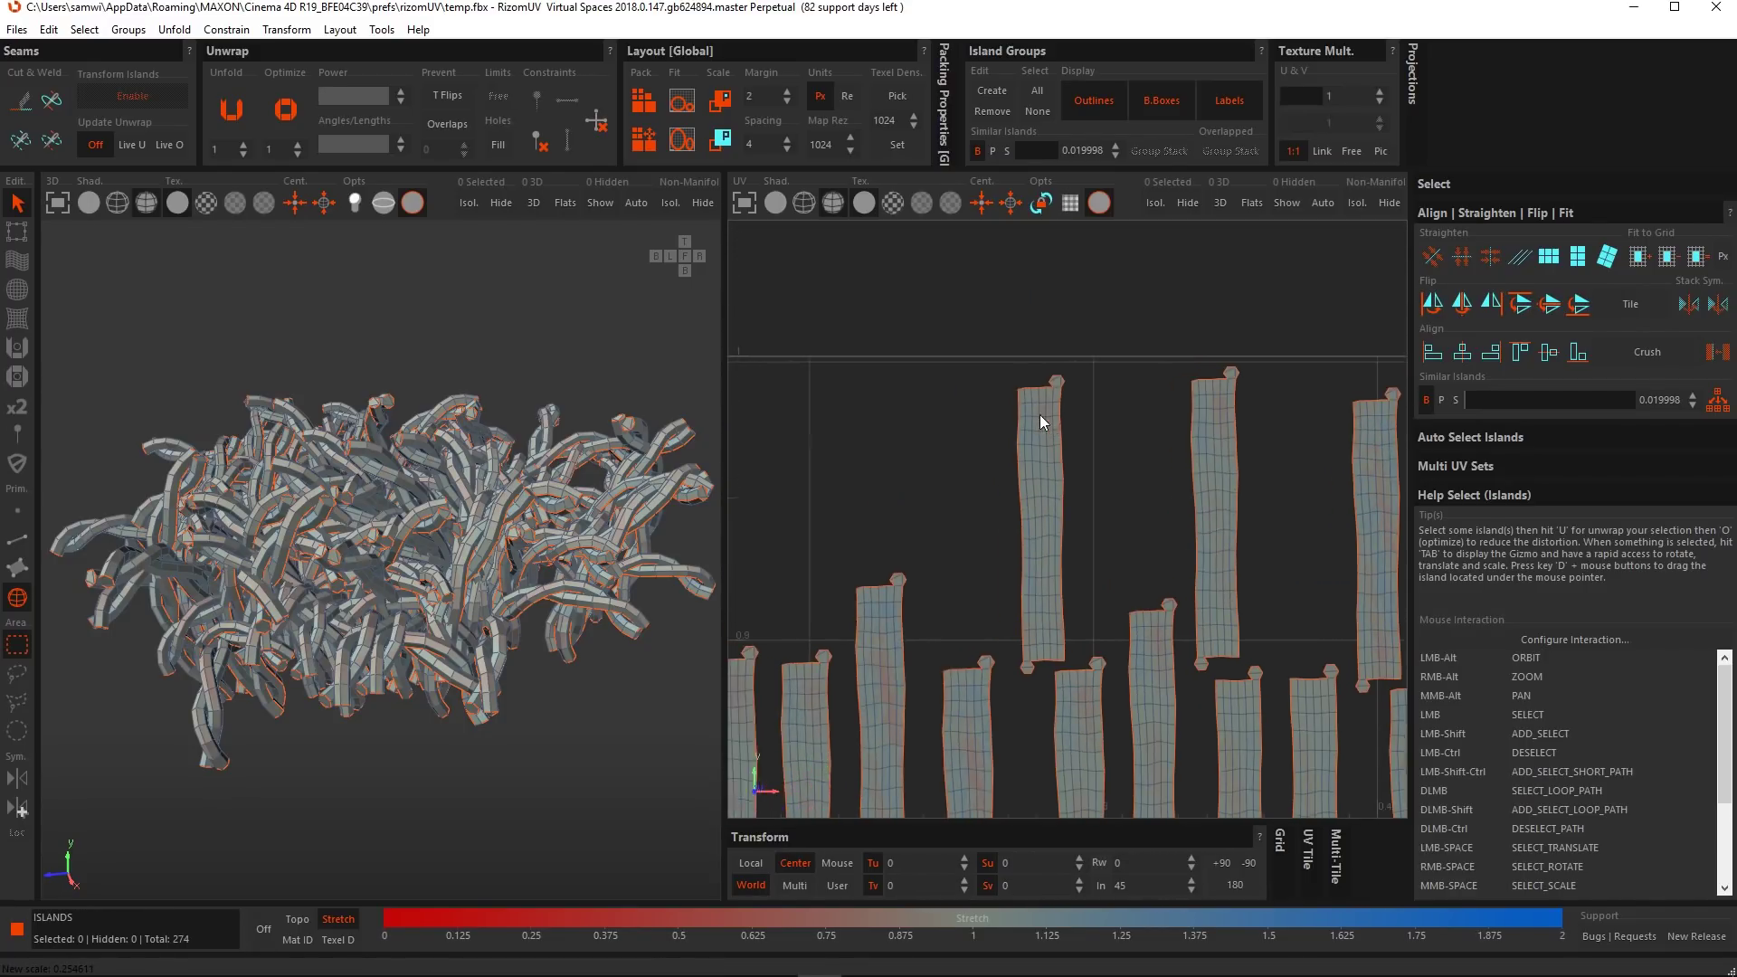
pyautogui.keyDown('alt'); pyautogui.moveTo(1050, 547); pyautogui.dragTo(1051, 540, button='middle'); pyautogui.keyUp('alt')
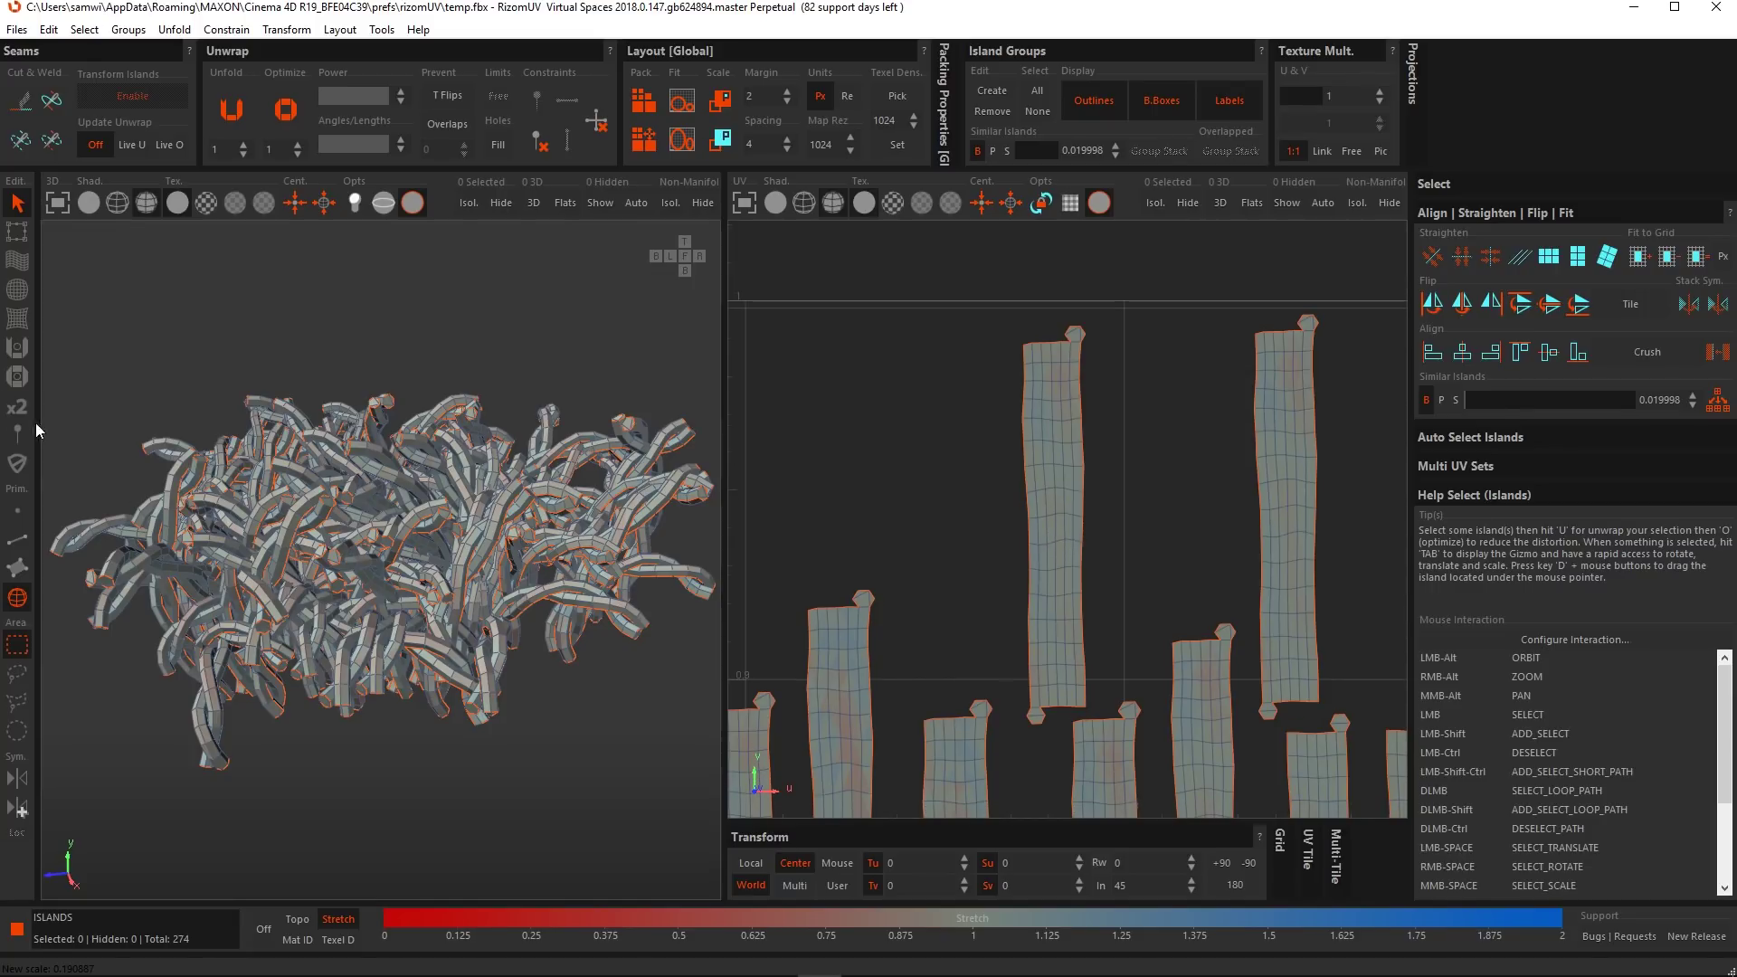
pyautogui.click(16, 539)
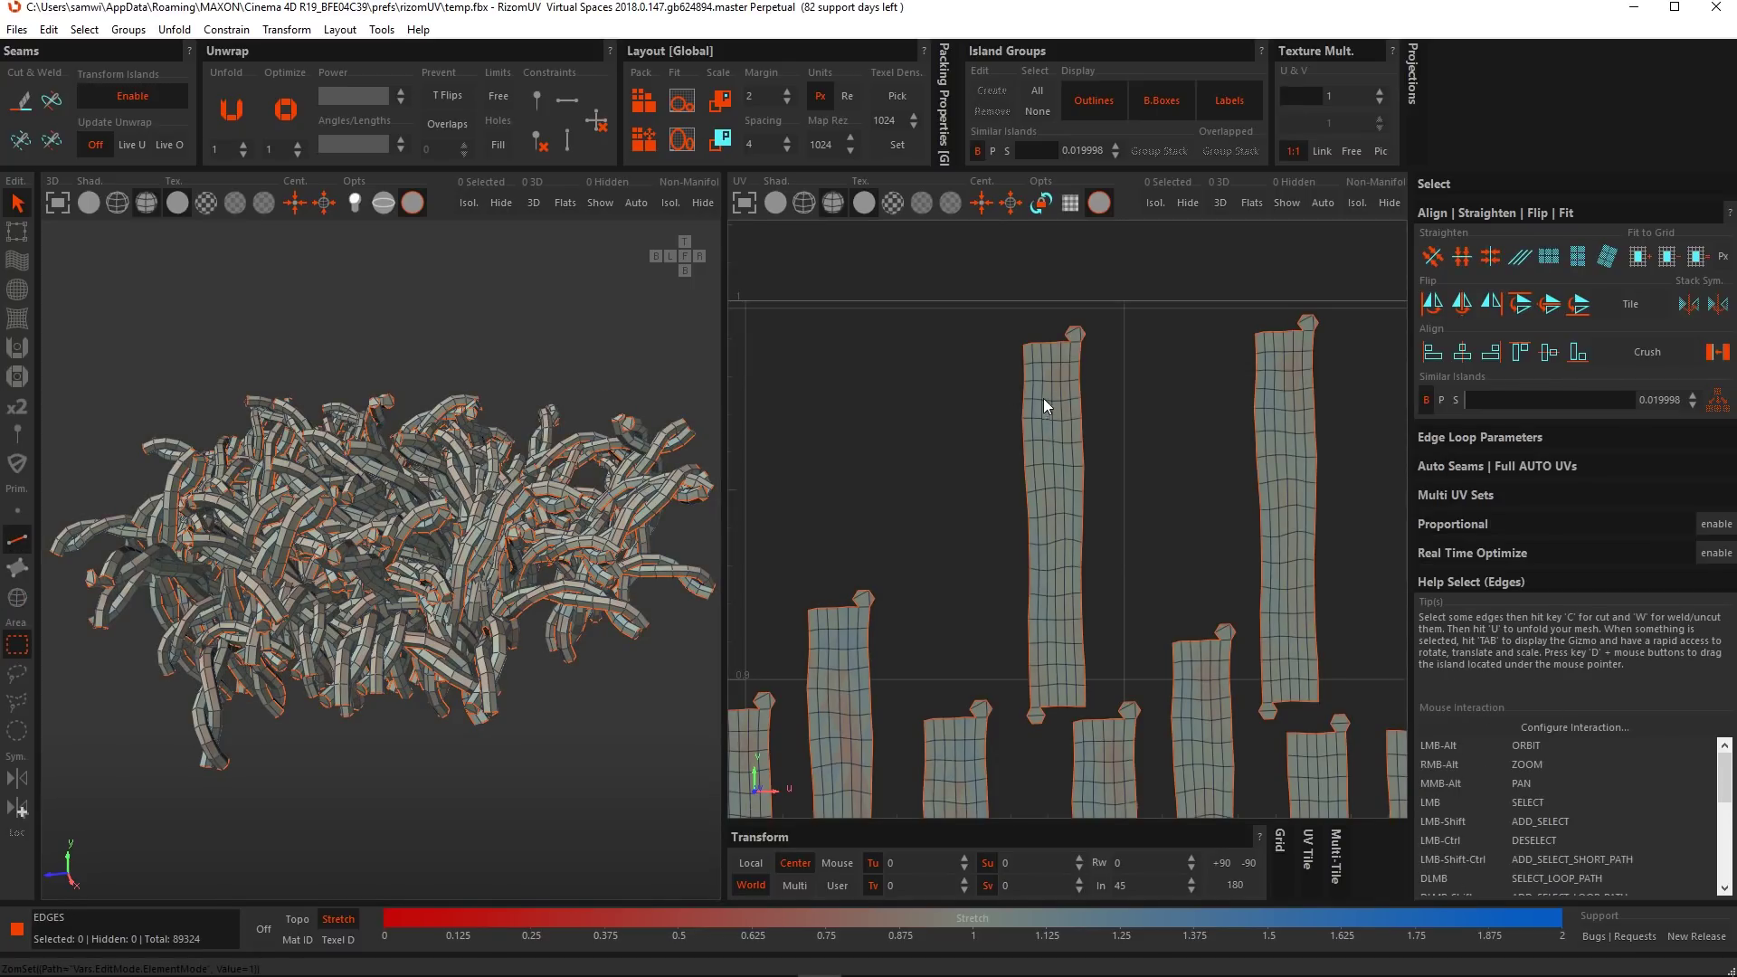
pyautogui.doubleClick(1041, 399)
pyautogui.press('c')
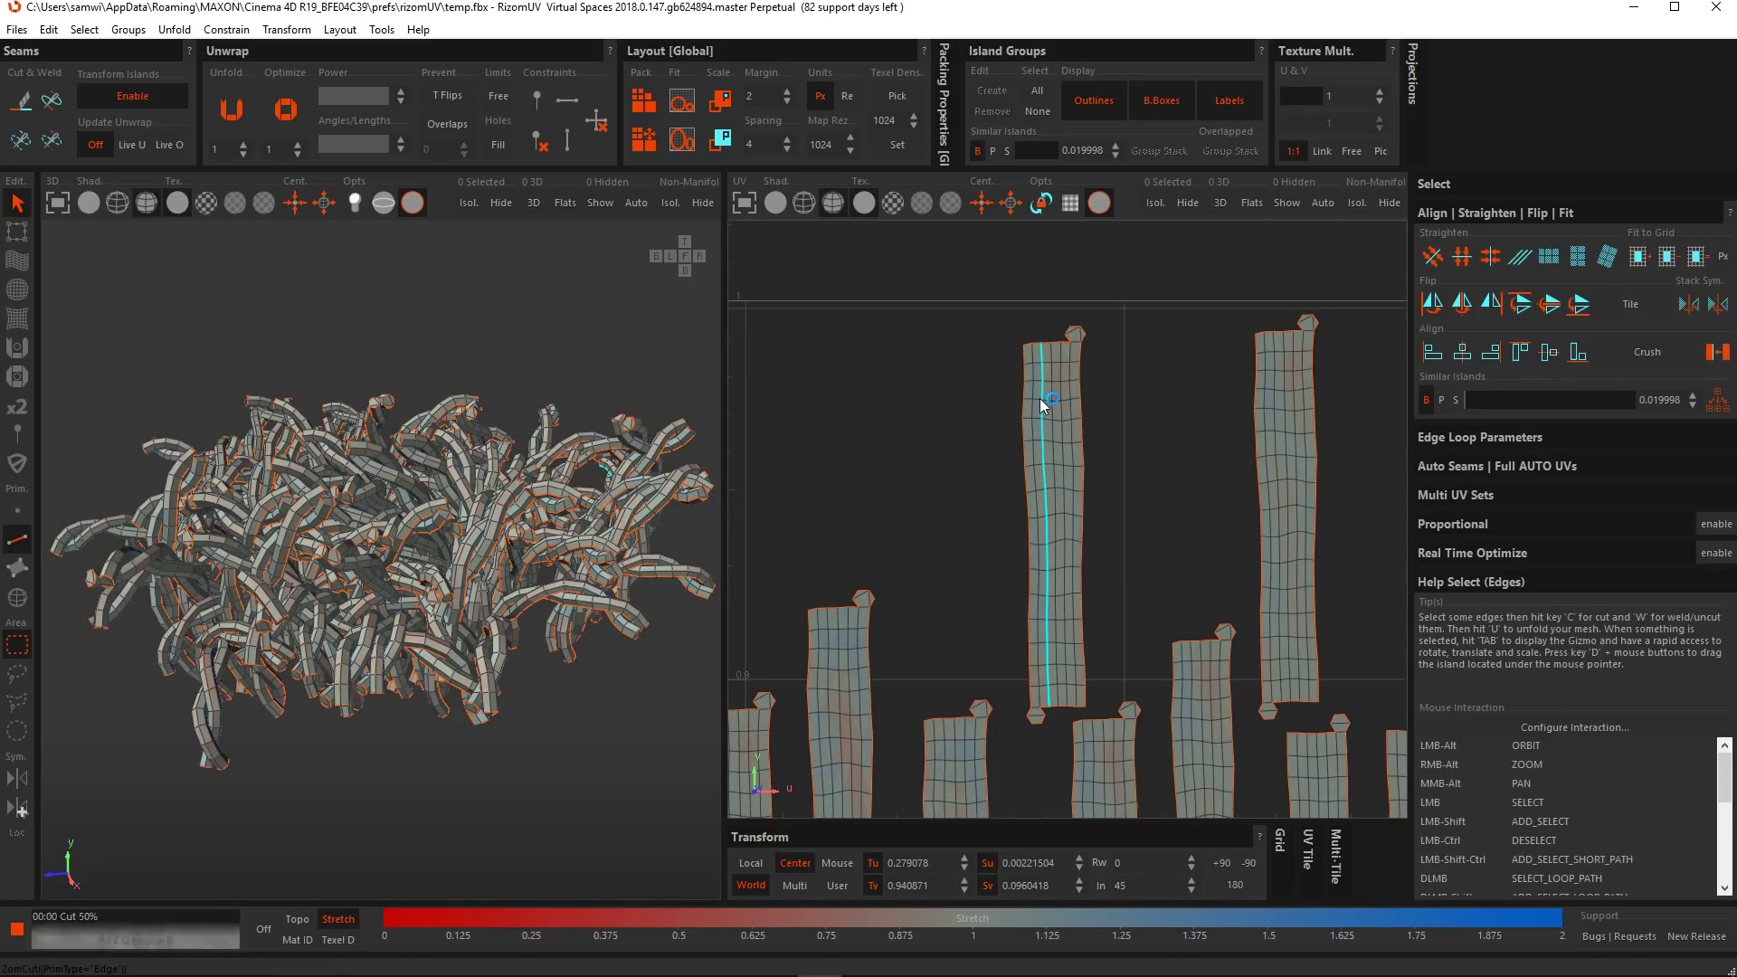
# Undo the cut and the edge loop selection, and deselect the remaining edge.
pyautogui.hotkey('ctrl', 'z')
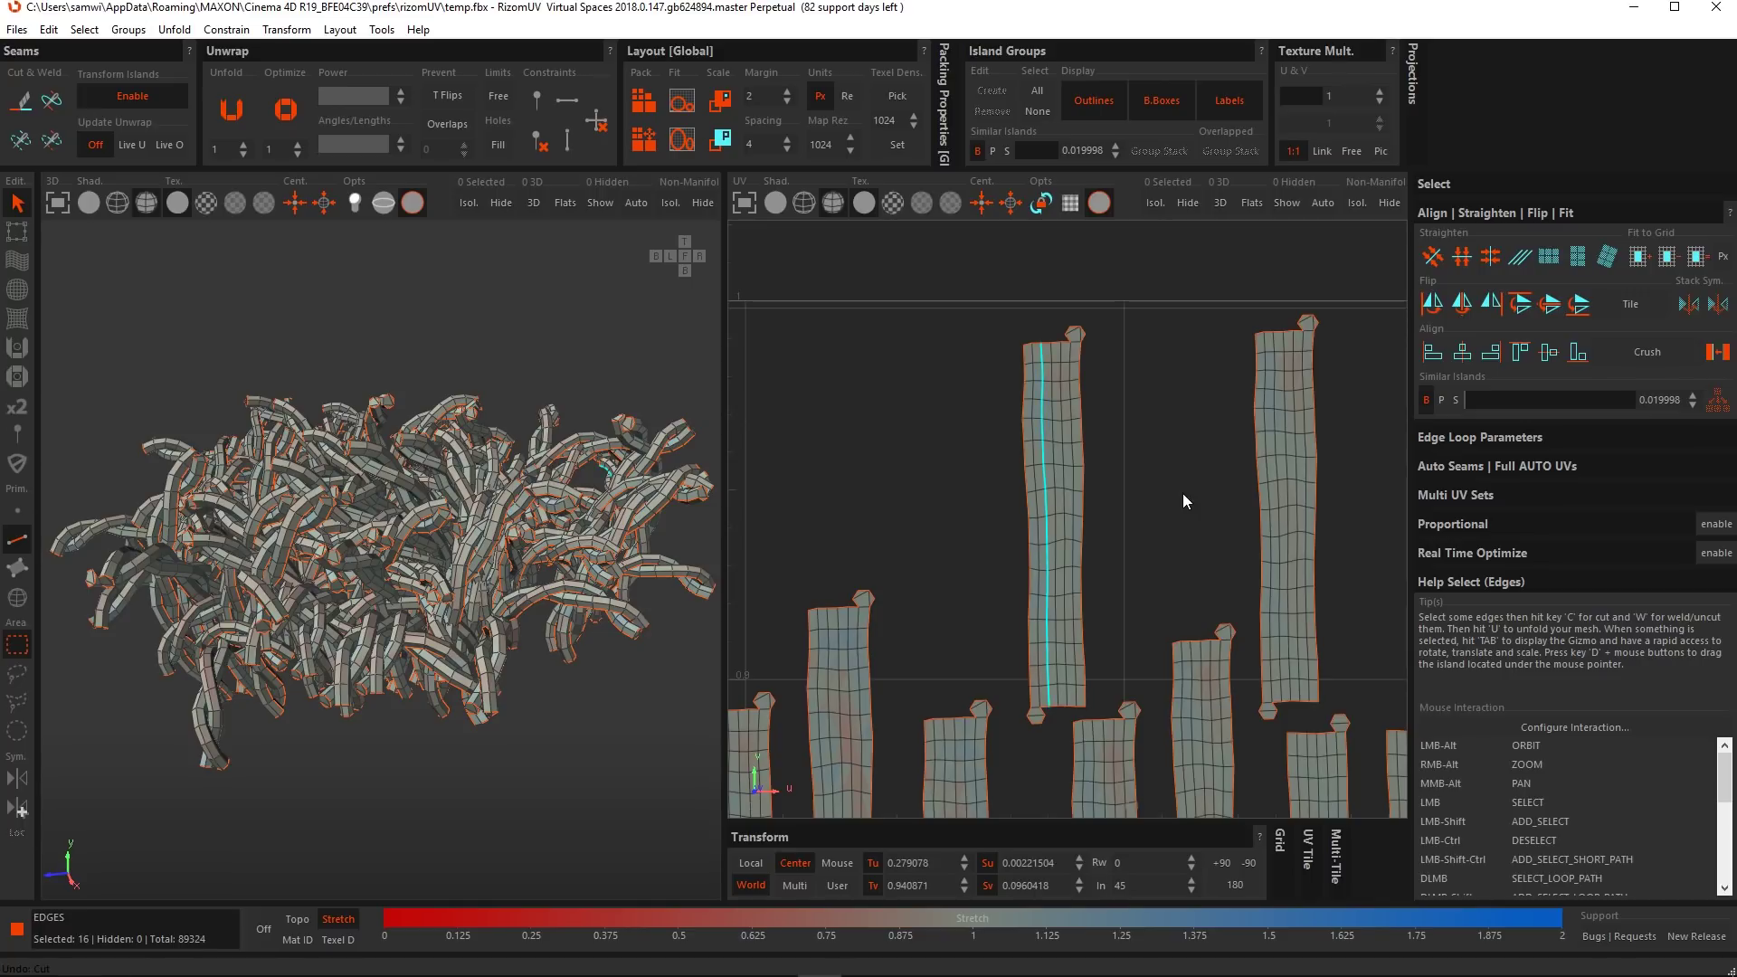
pyautogui.hotkey('ctrl', 'z')
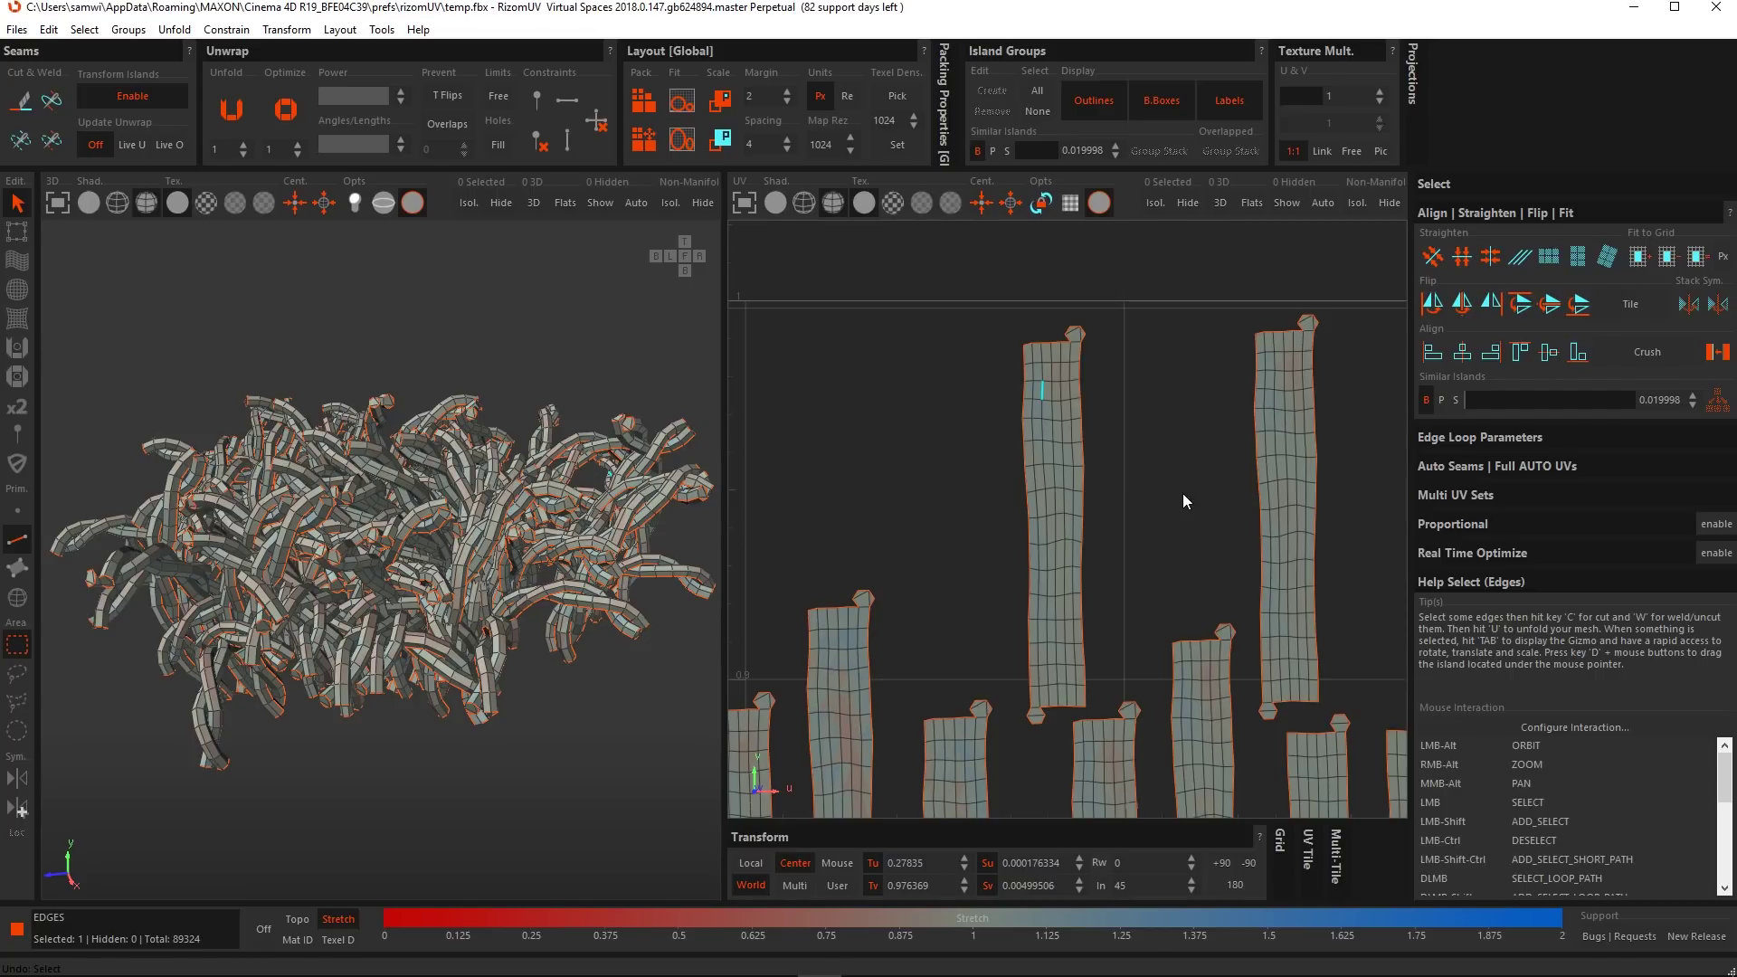
pyautogui.click(1124, 462)
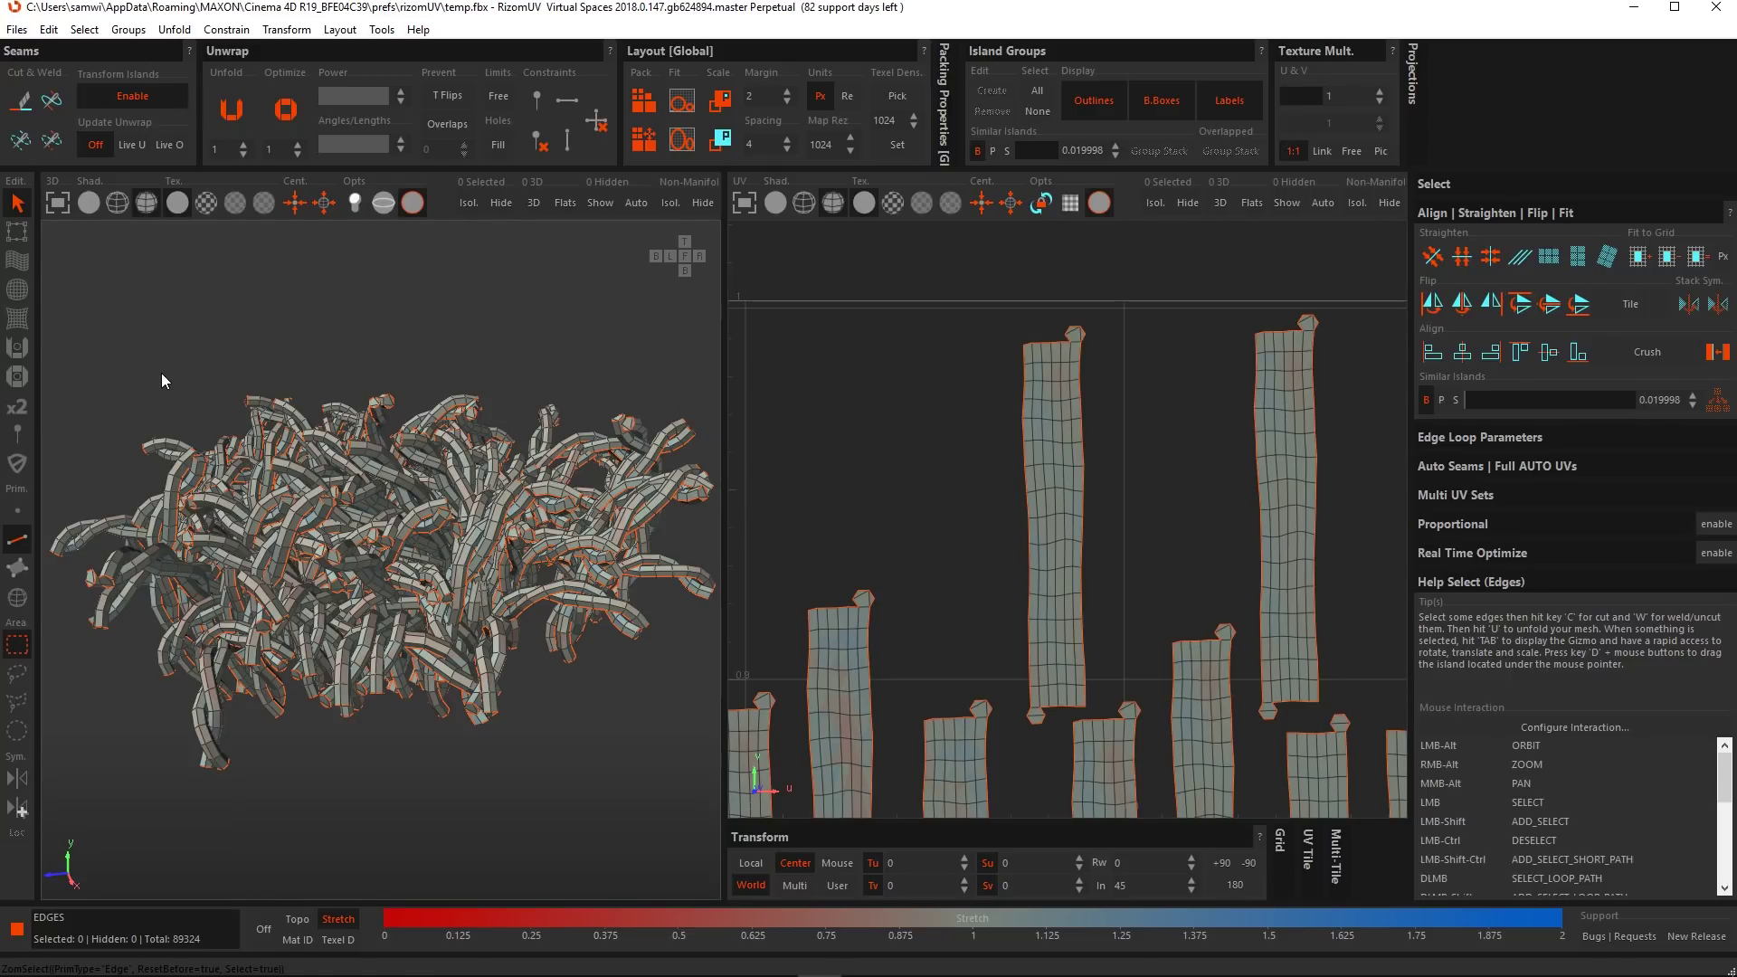
# Turn on Live U unwrap updating, try cutting the tall island along the crosswise edge loop near its top, and undo the cut.
pyautogui.click(130, 146)
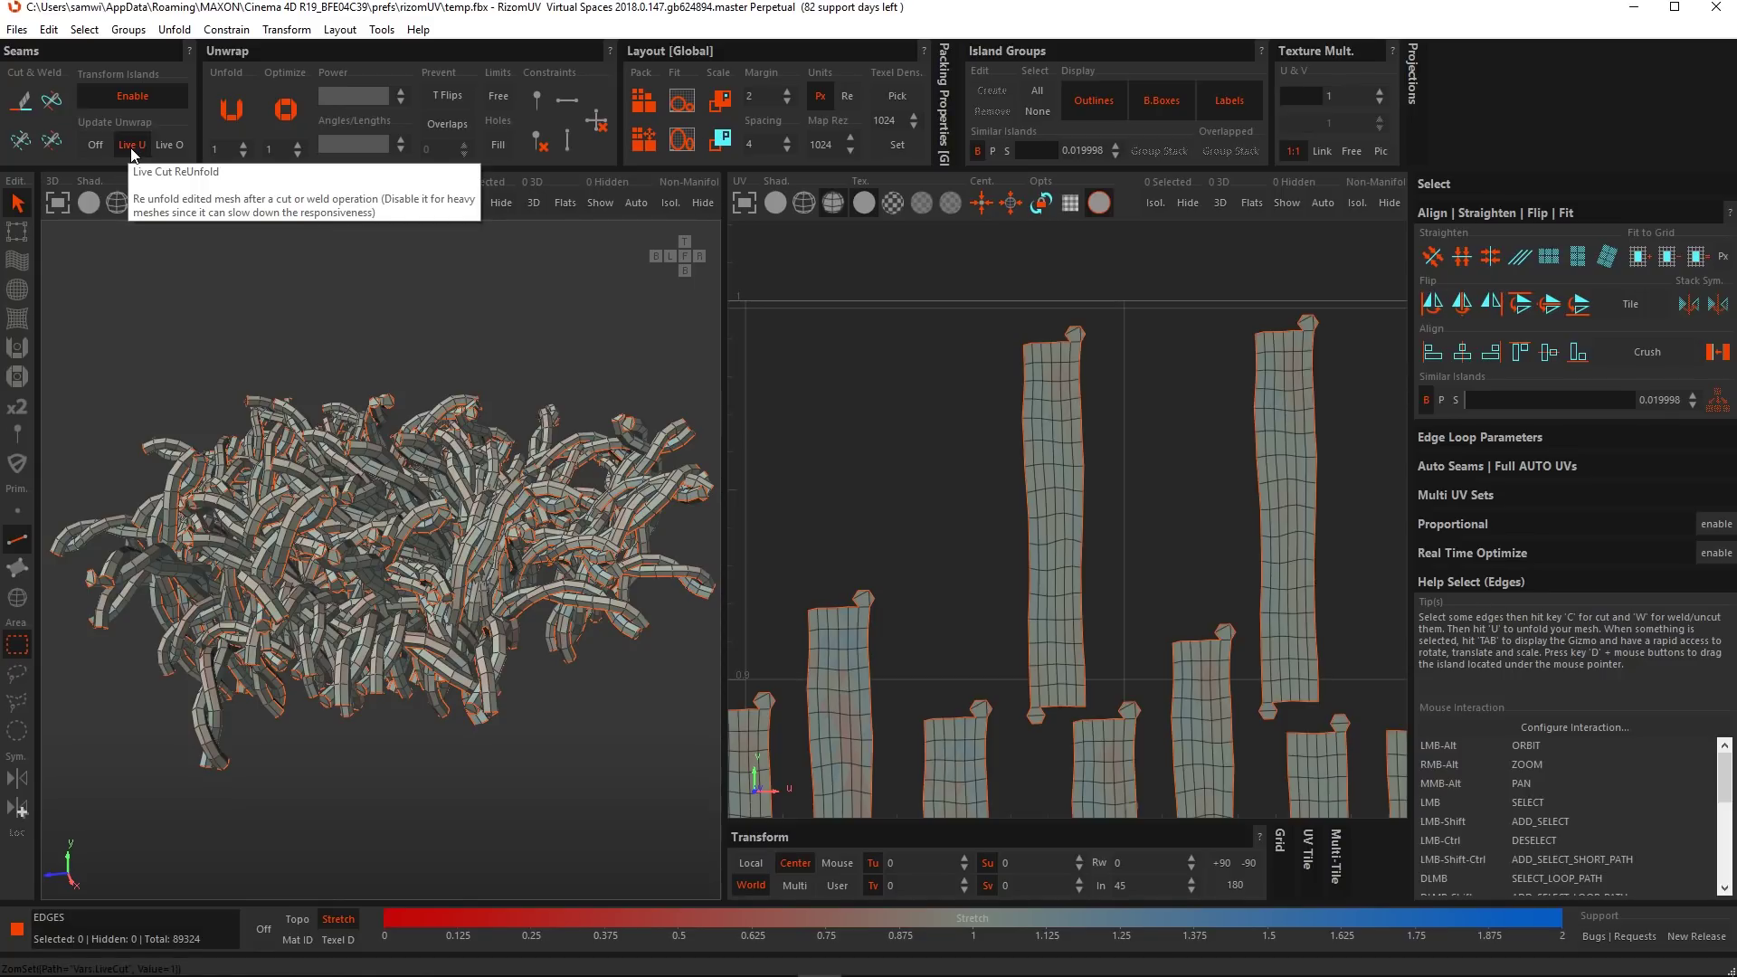
pyautogui.scroll(5, 1012, 388)
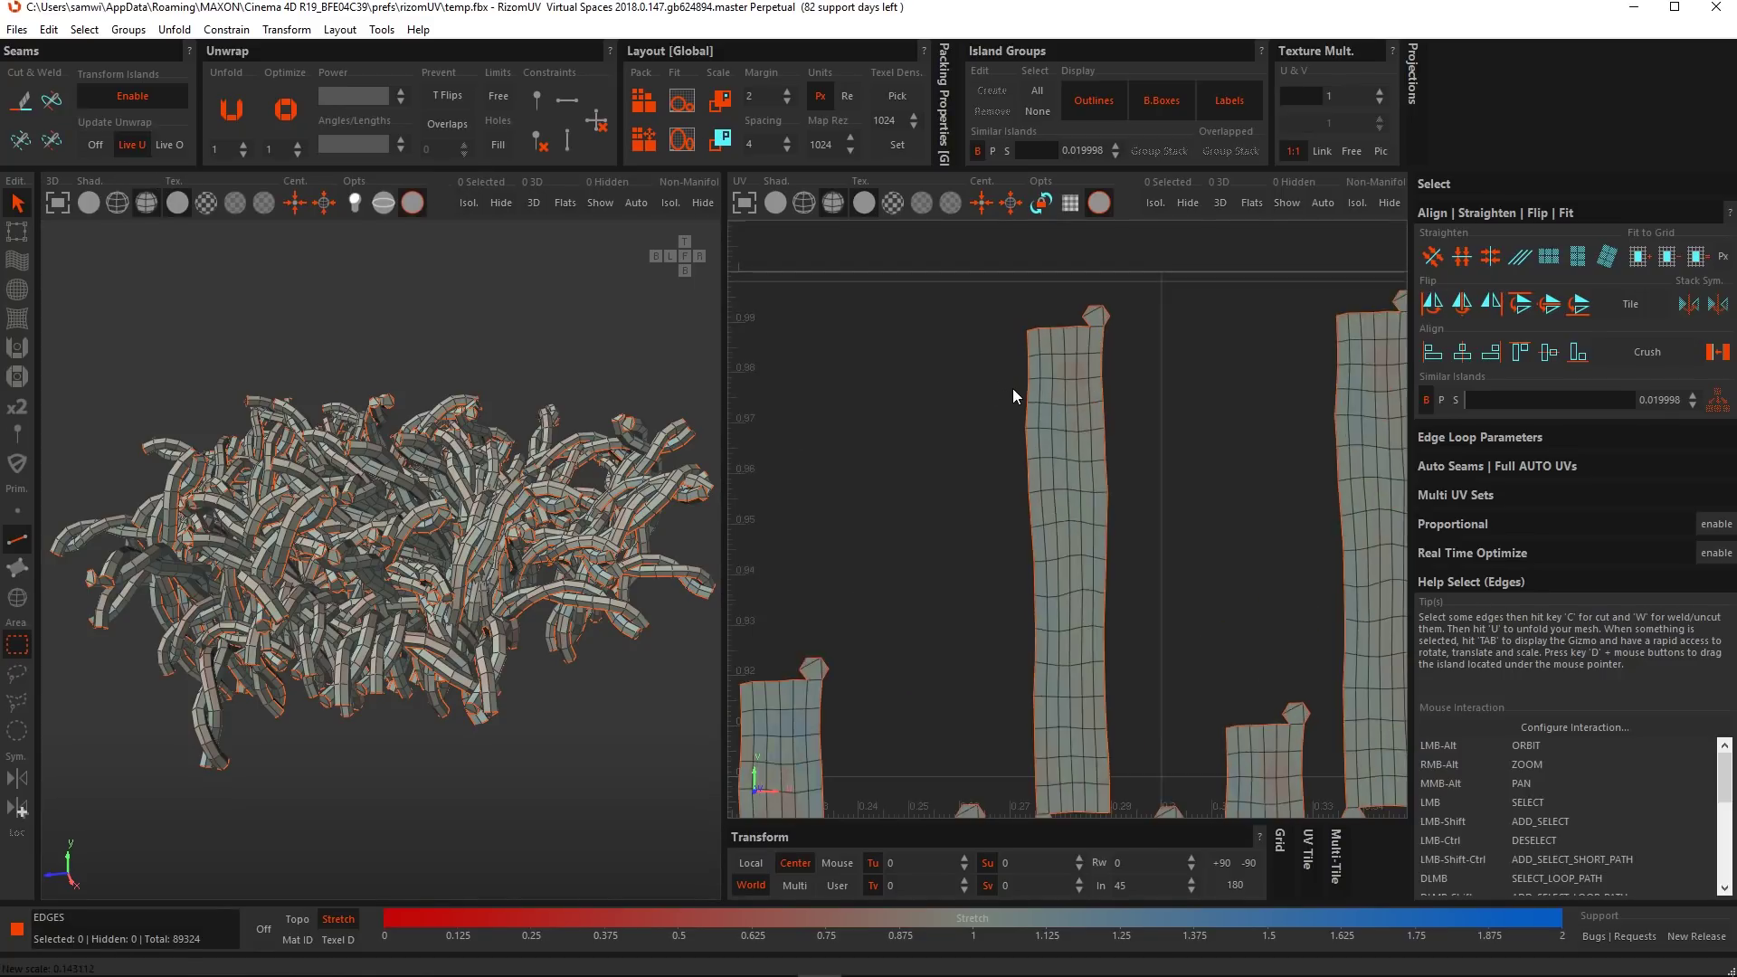
pyautogui.doubleClick(1072, 370)
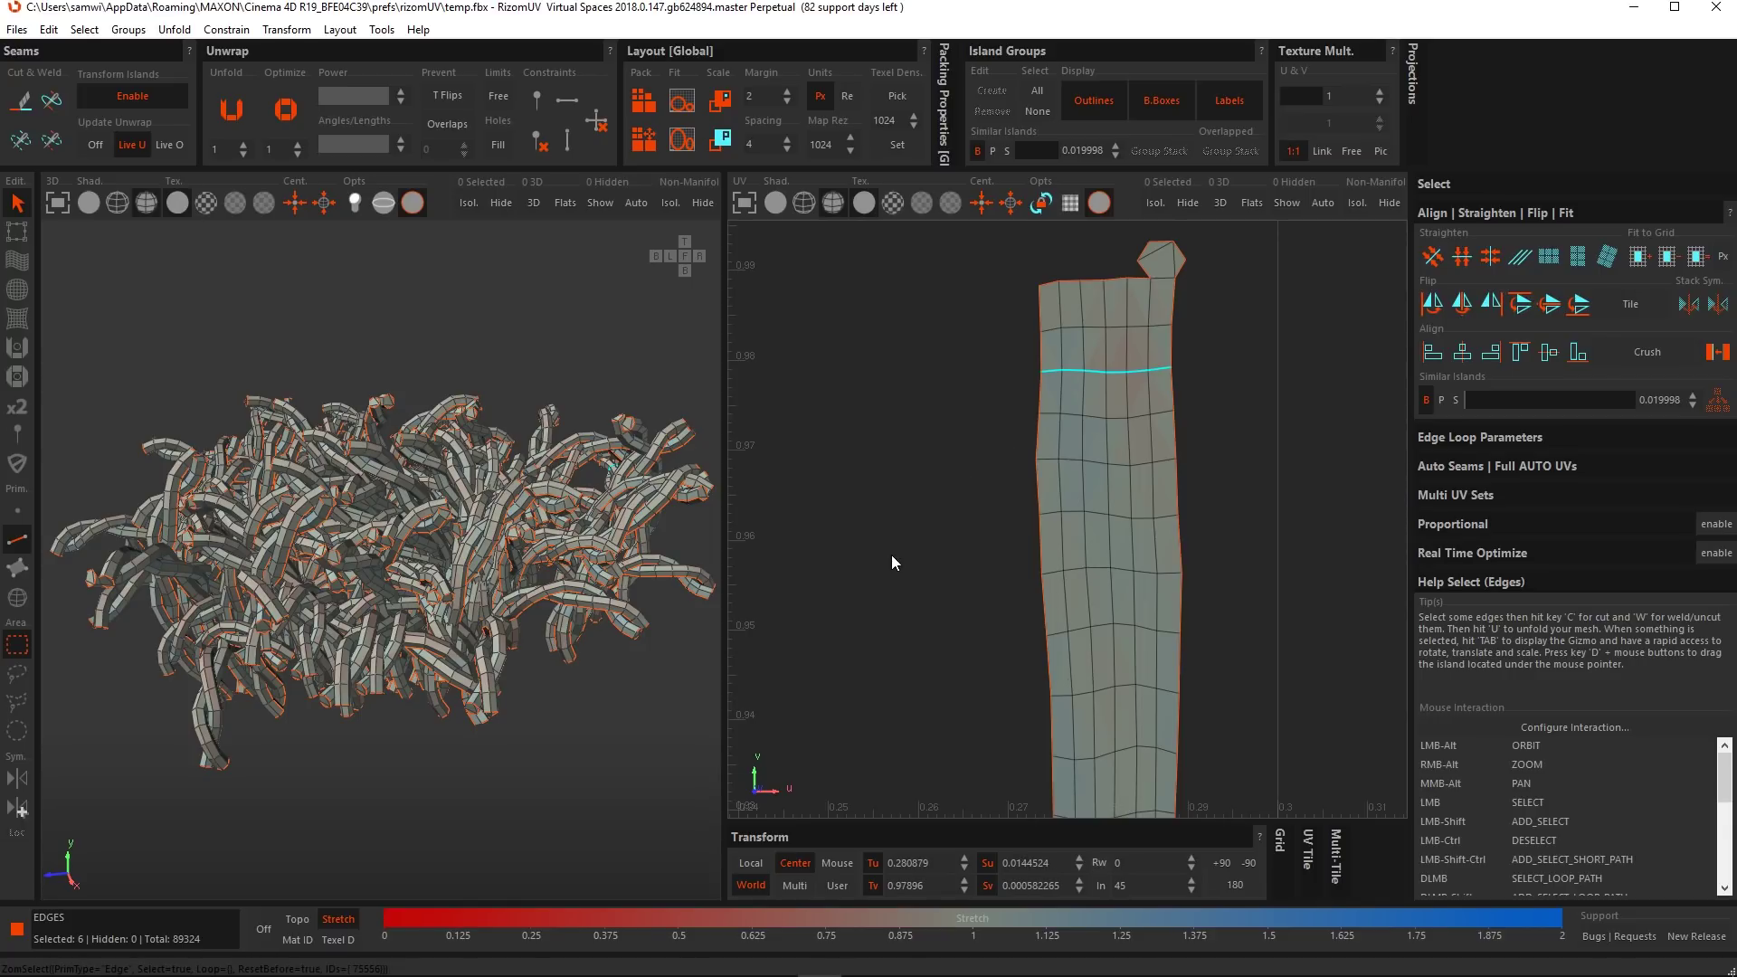
pyautogui.press('c')
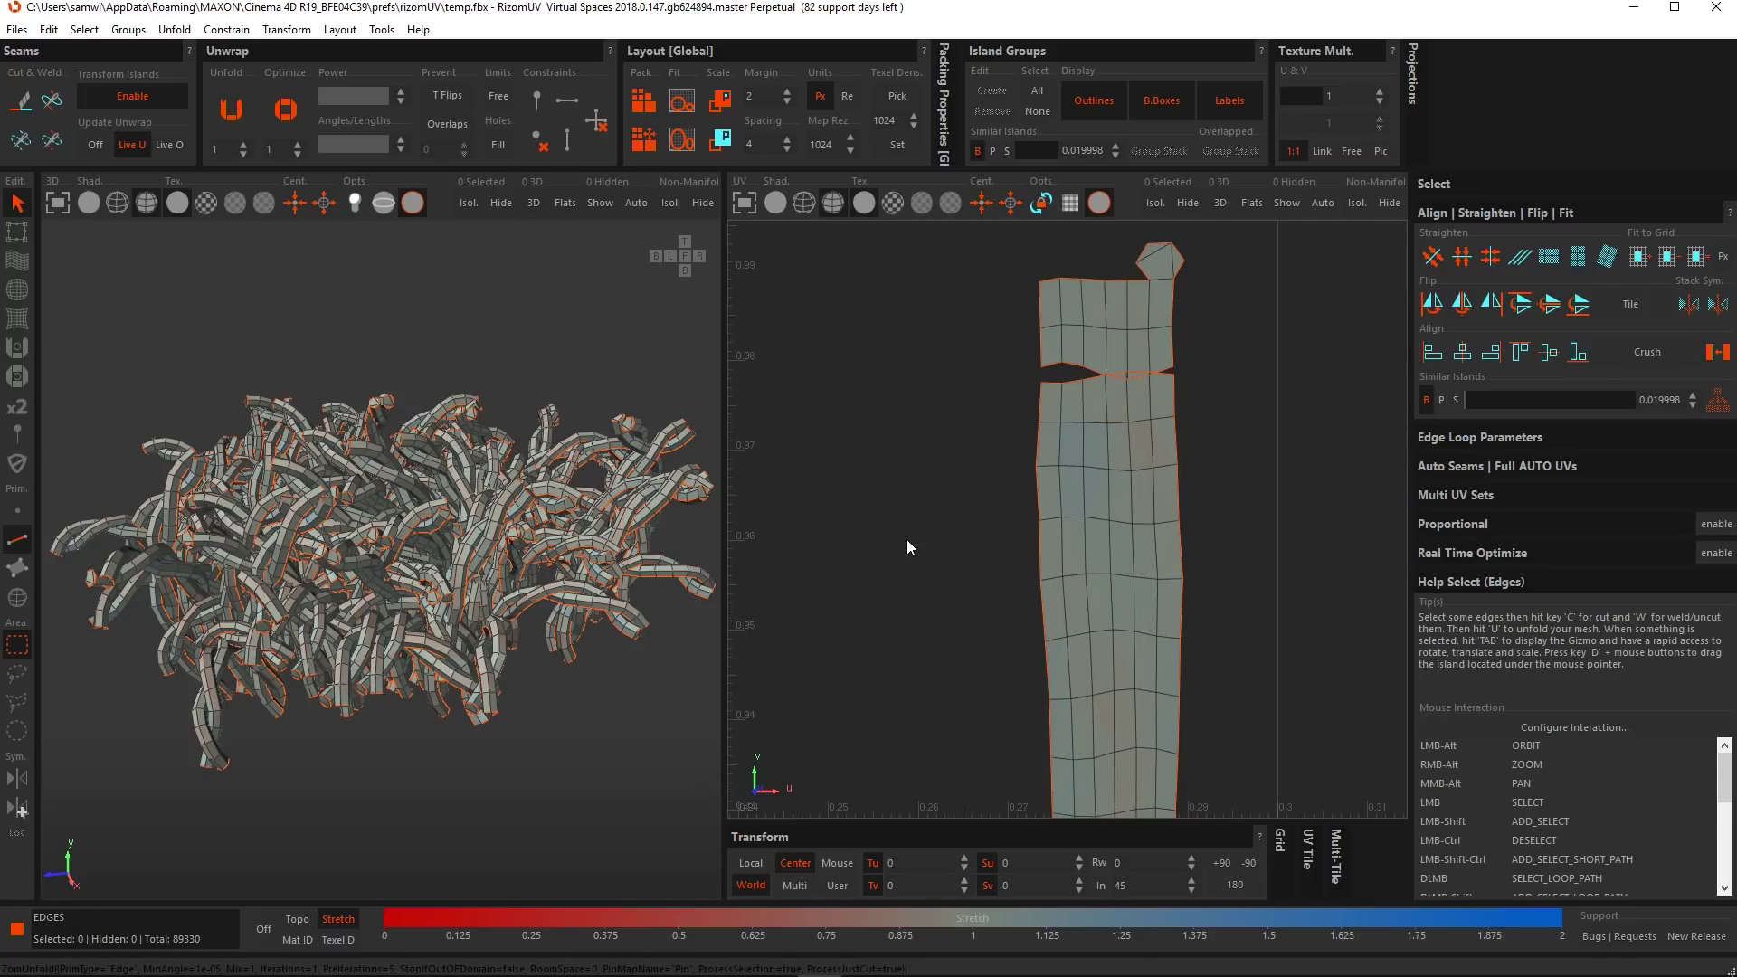
pyautogui.hotkey('ctrl', 'z')
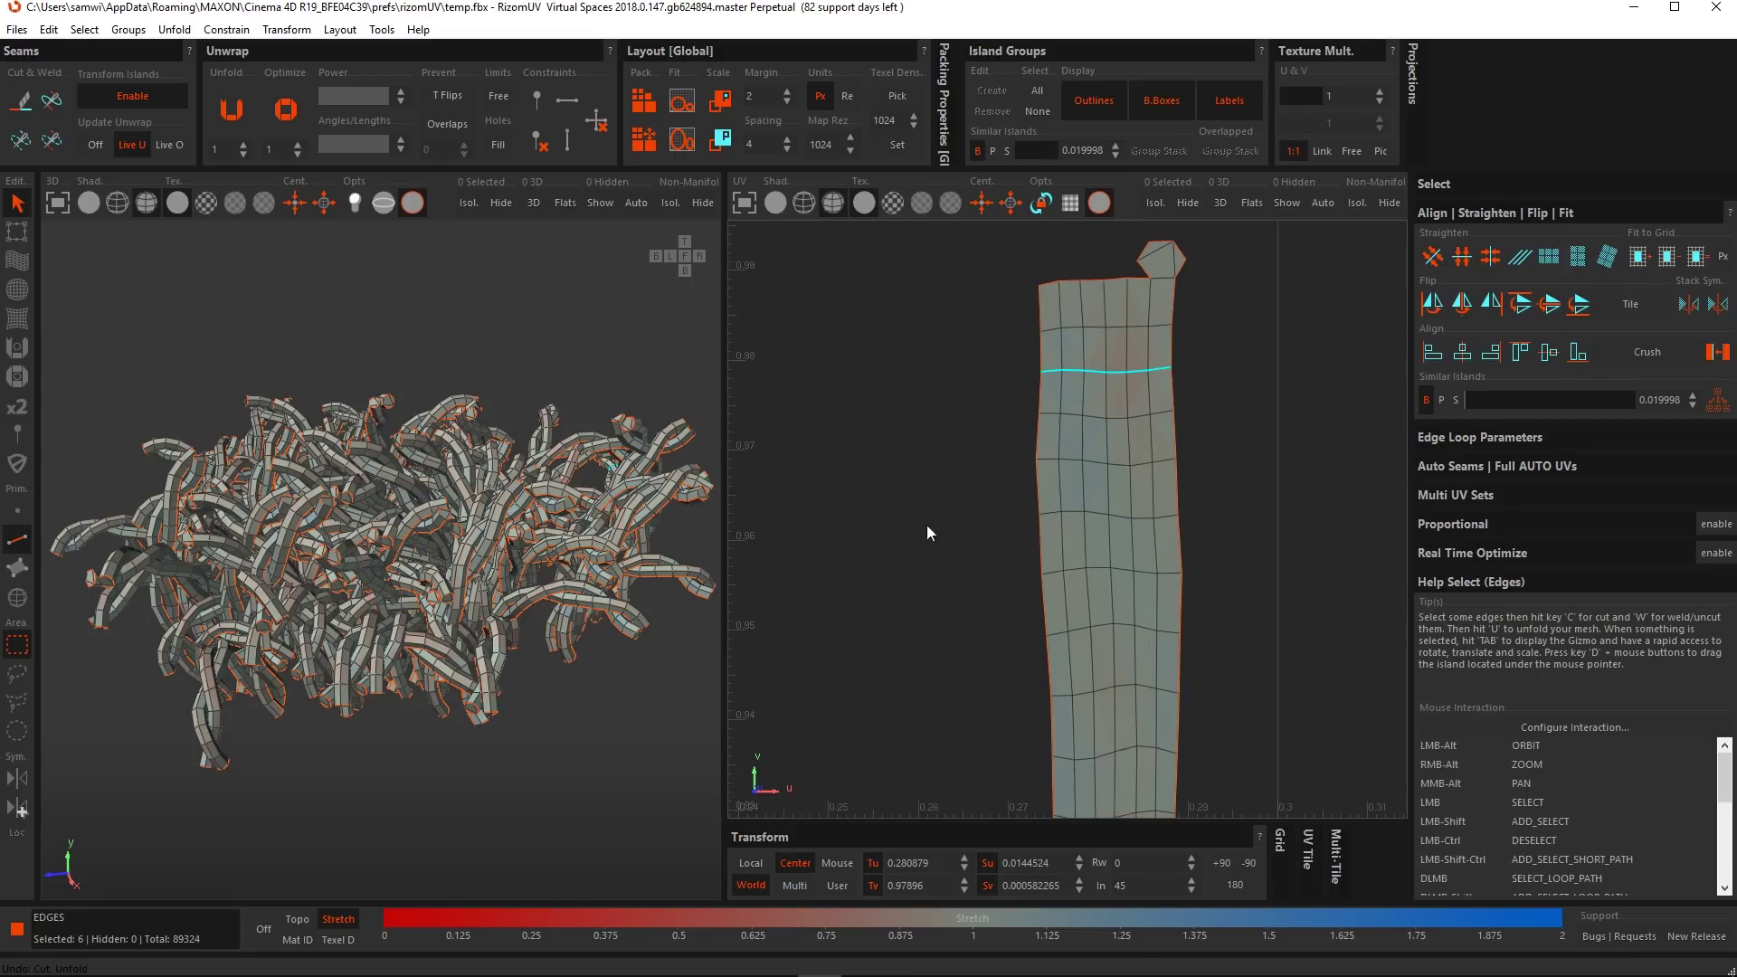
# Try cutting the first three edges of that crosswise loop from the island's left border, undo it and clear the selection.
pyautogui.click(1050, 371)
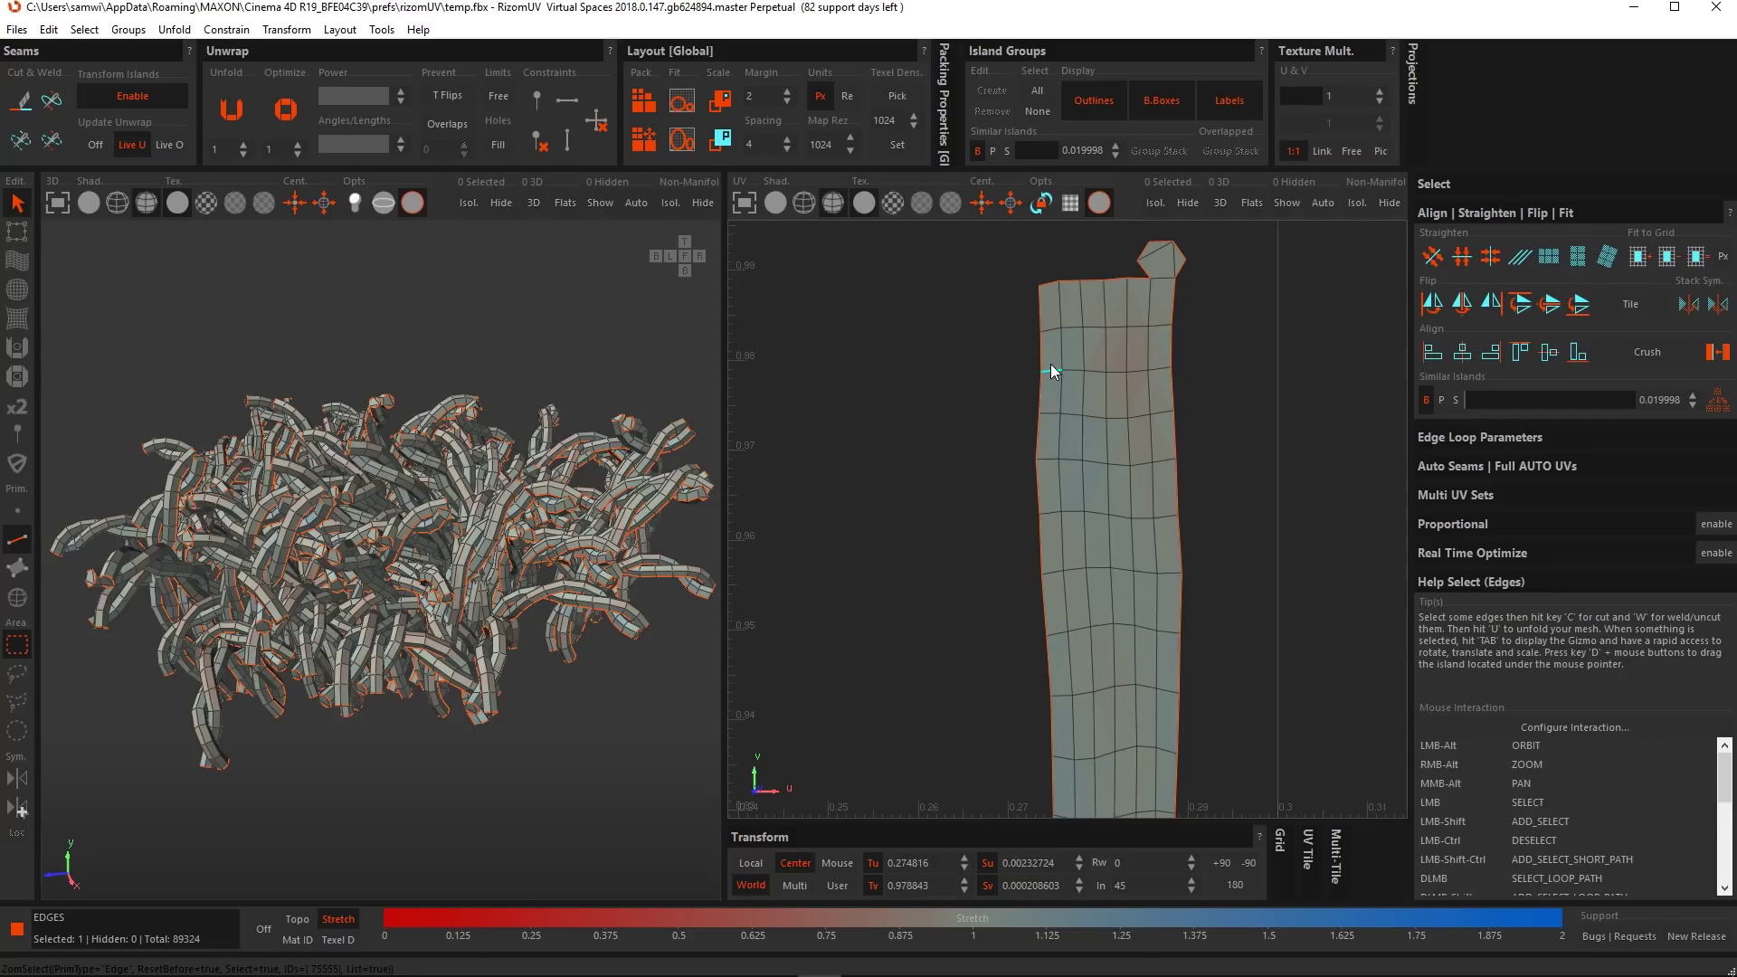
pyautogui.keyDown('ctrl'); pyautogui.keyDown('shift'); pyautogui.click(1097, 371); pyautogui.keyUp('shift'); pyautogui.keyUp('ctrl')
pyautogui.press('c')
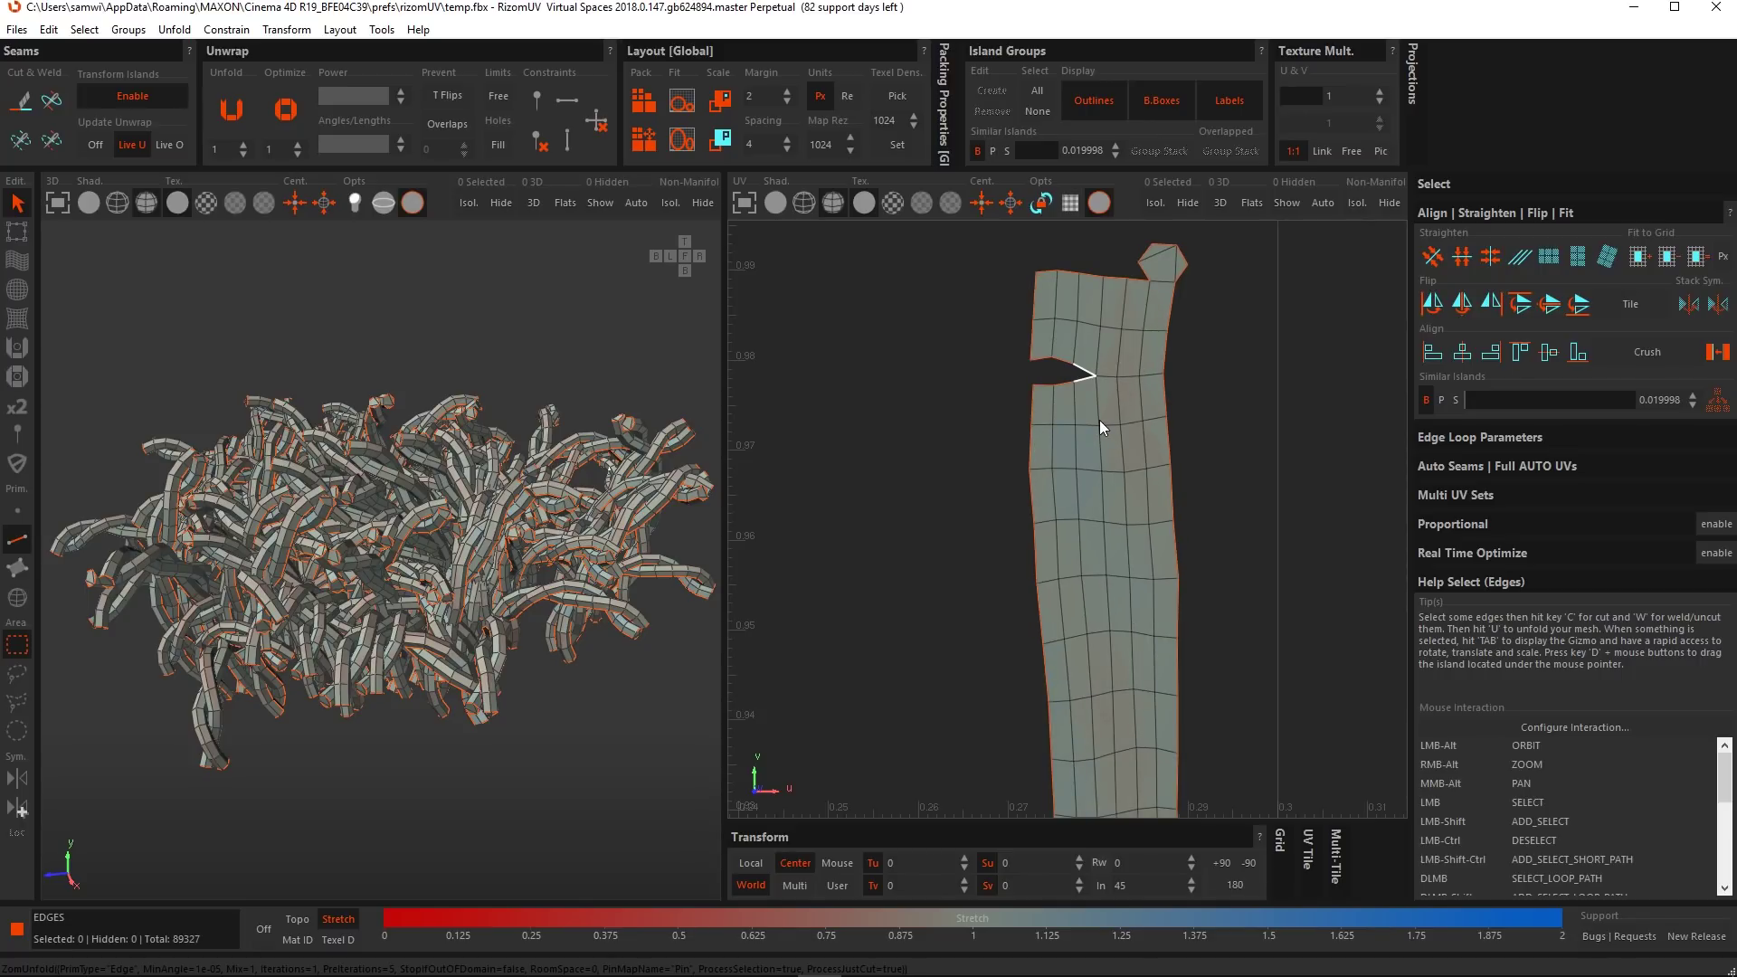
pyautogui.hotkey('ctrl', 'z')
pyautogui.click(976, 469)
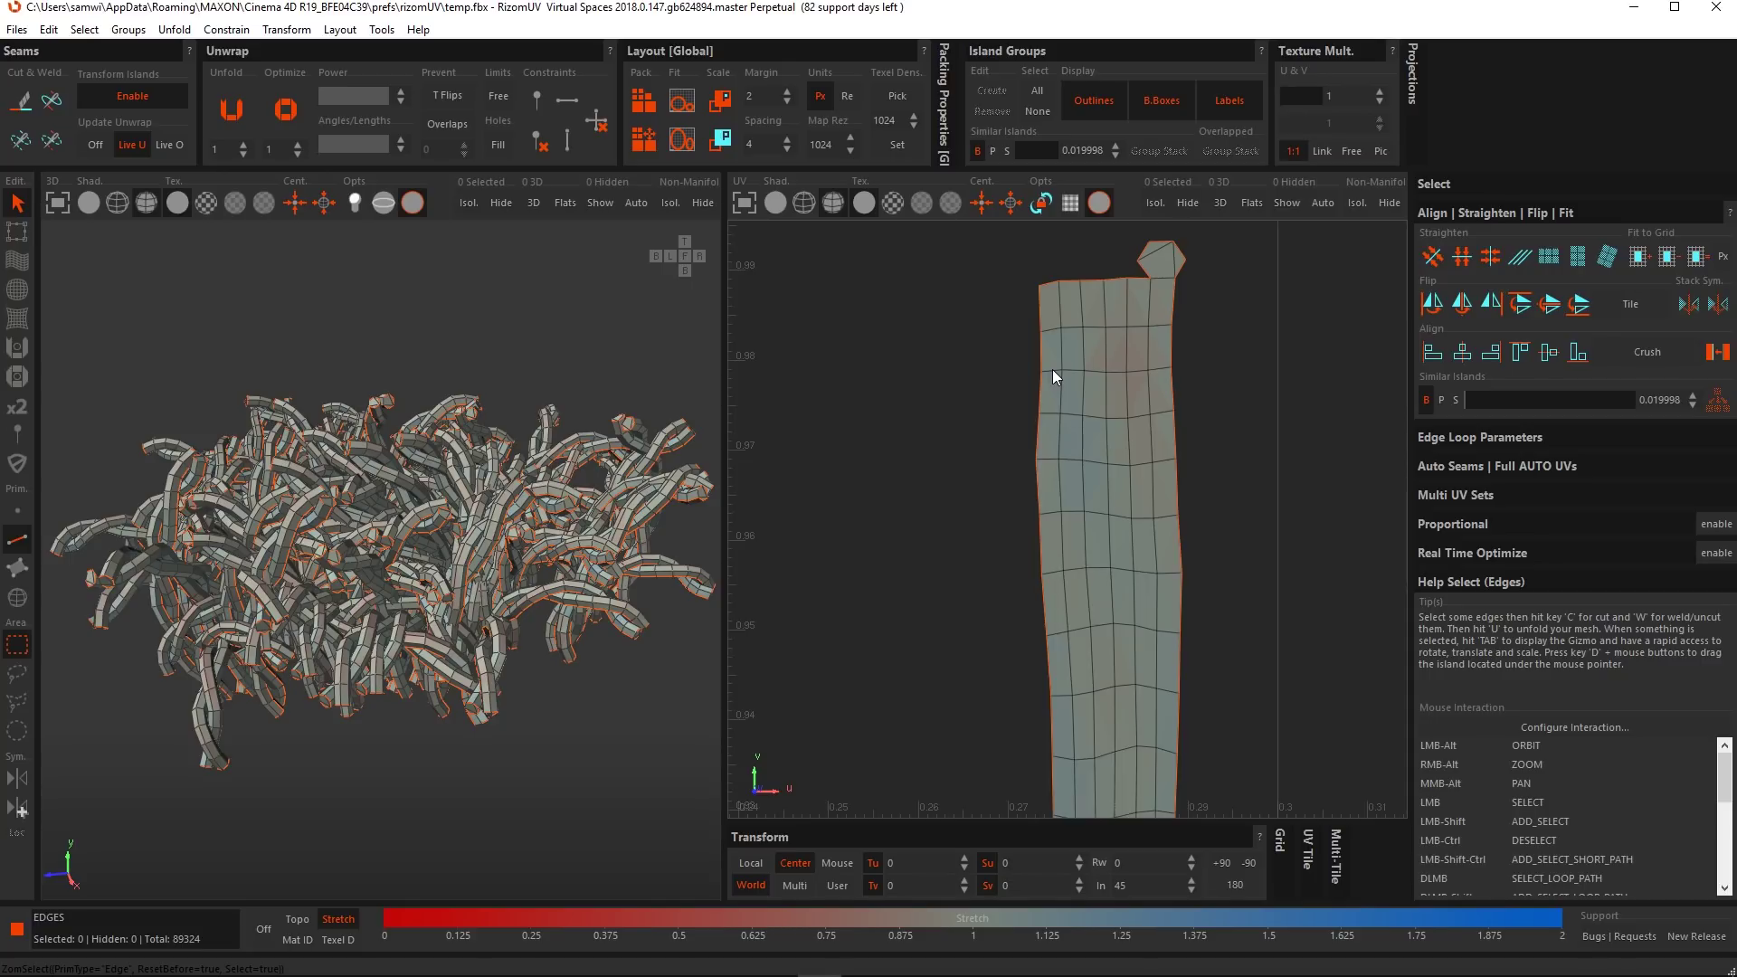
# Cut the crosswise row open one edge at a time from the island's left border, leaving only the last edge joined.
pyautogui.press('u')
pyautogui.click(1077, 377)
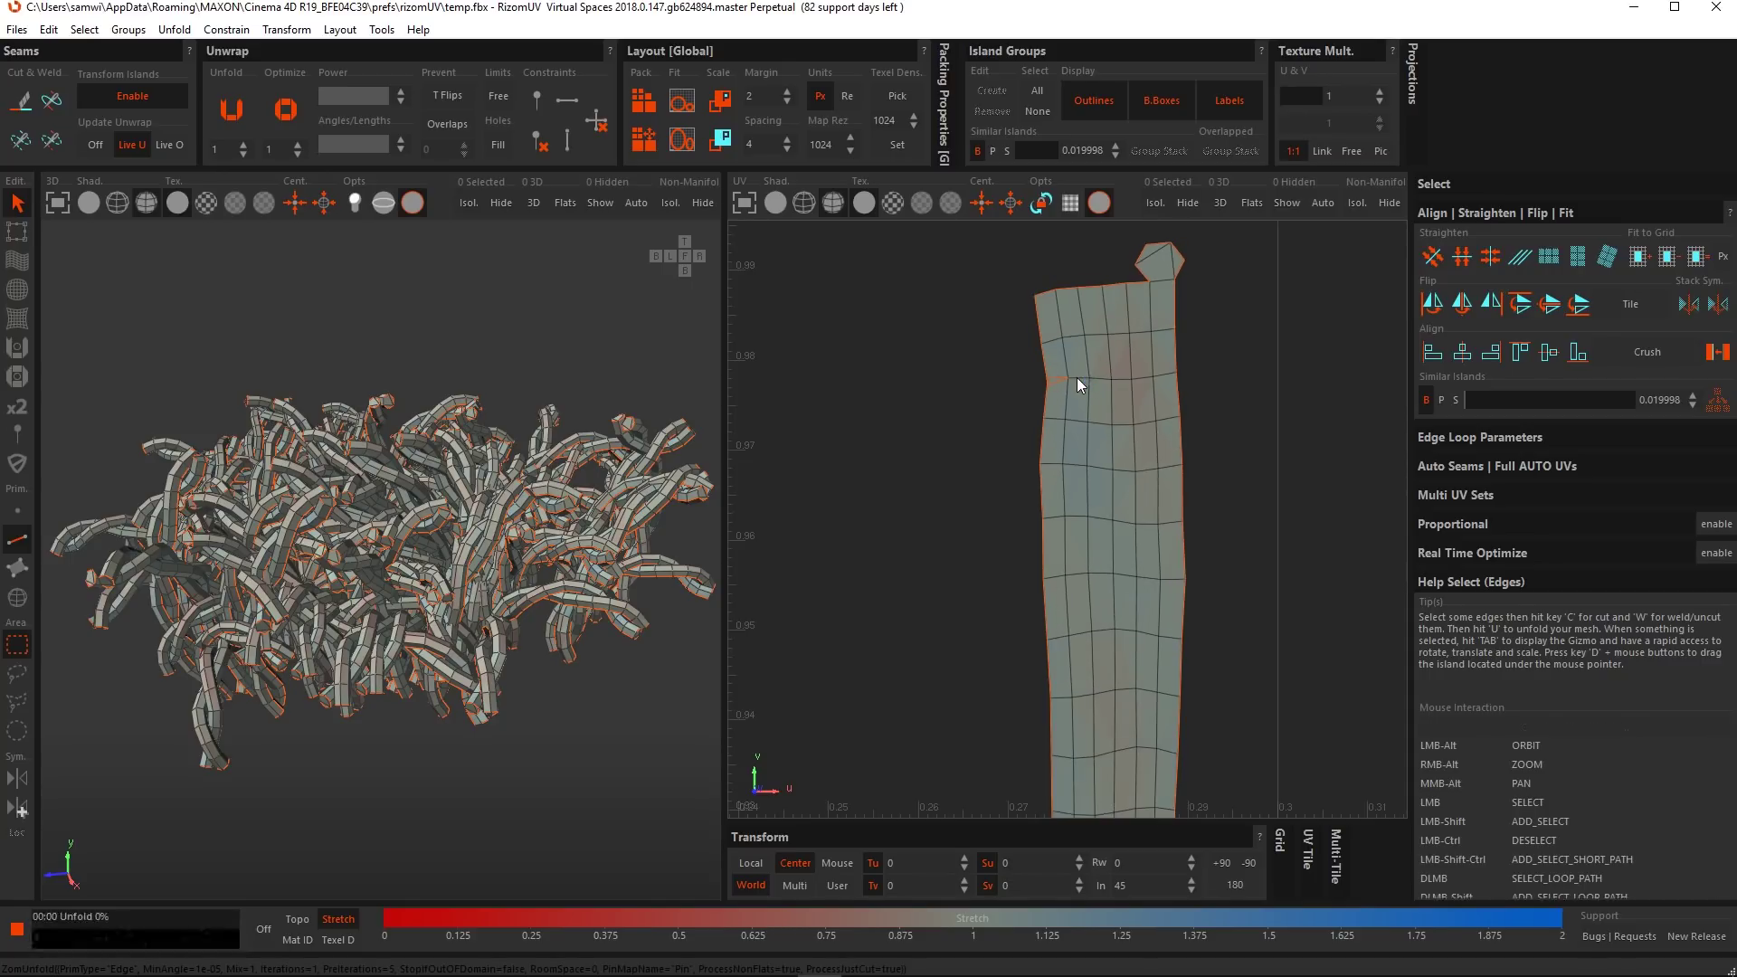
pyautogui.press('c')
pyautogui.click(1094, 376)
pyautogui.press('c')
pyautogui.click(1104, 377)
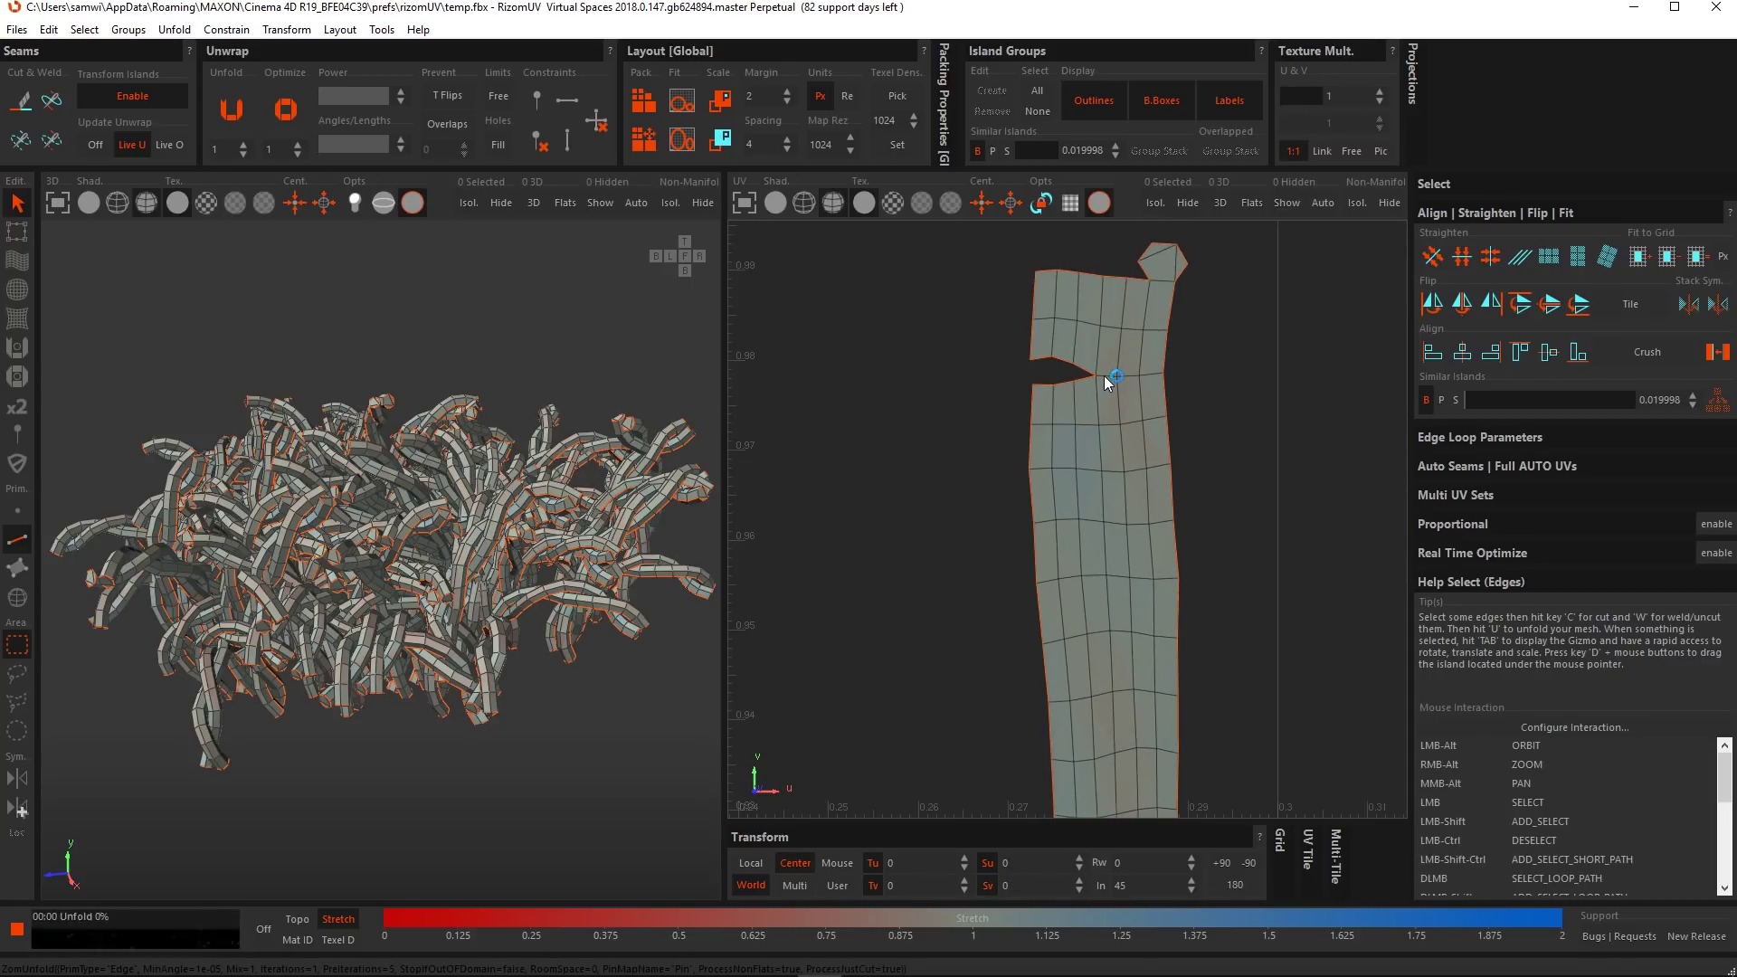
pyautogui.press('c')
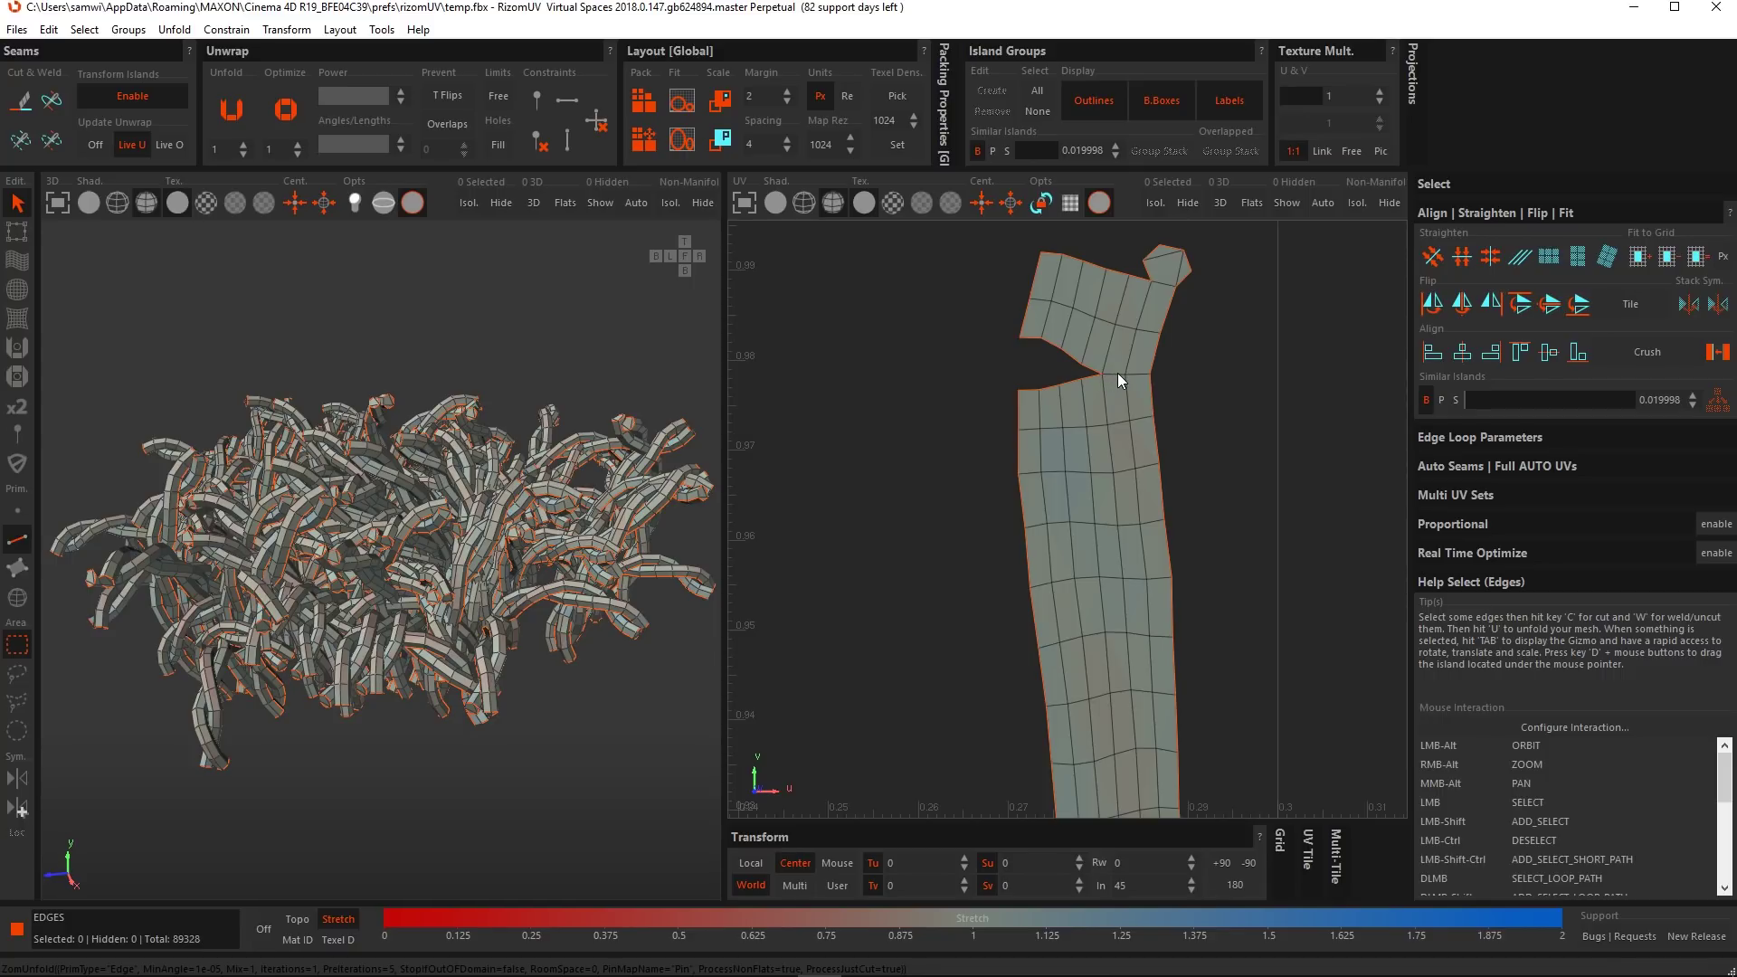
pyautogui.click(1118, 373)
pyautogui.press('c')
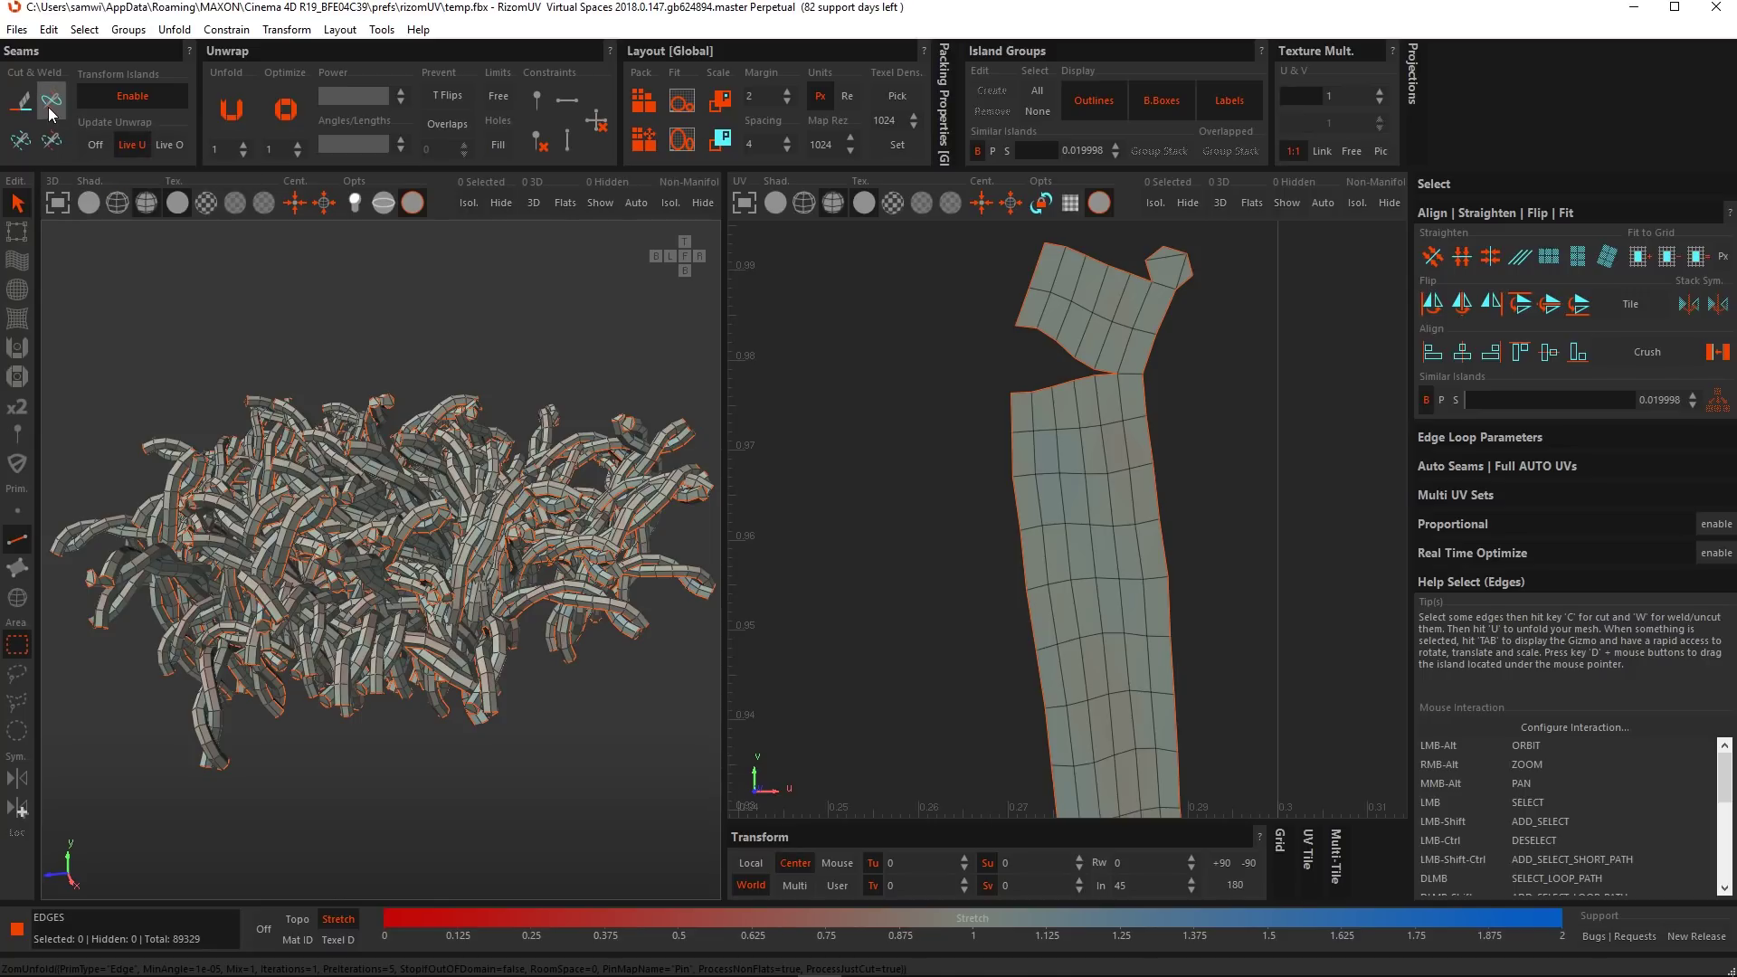
# Weld the five cut edges of the row back together one at a time, from the inner end out to the left border.
pyautogui.click(1104, 371)
pyautogui.press('w')
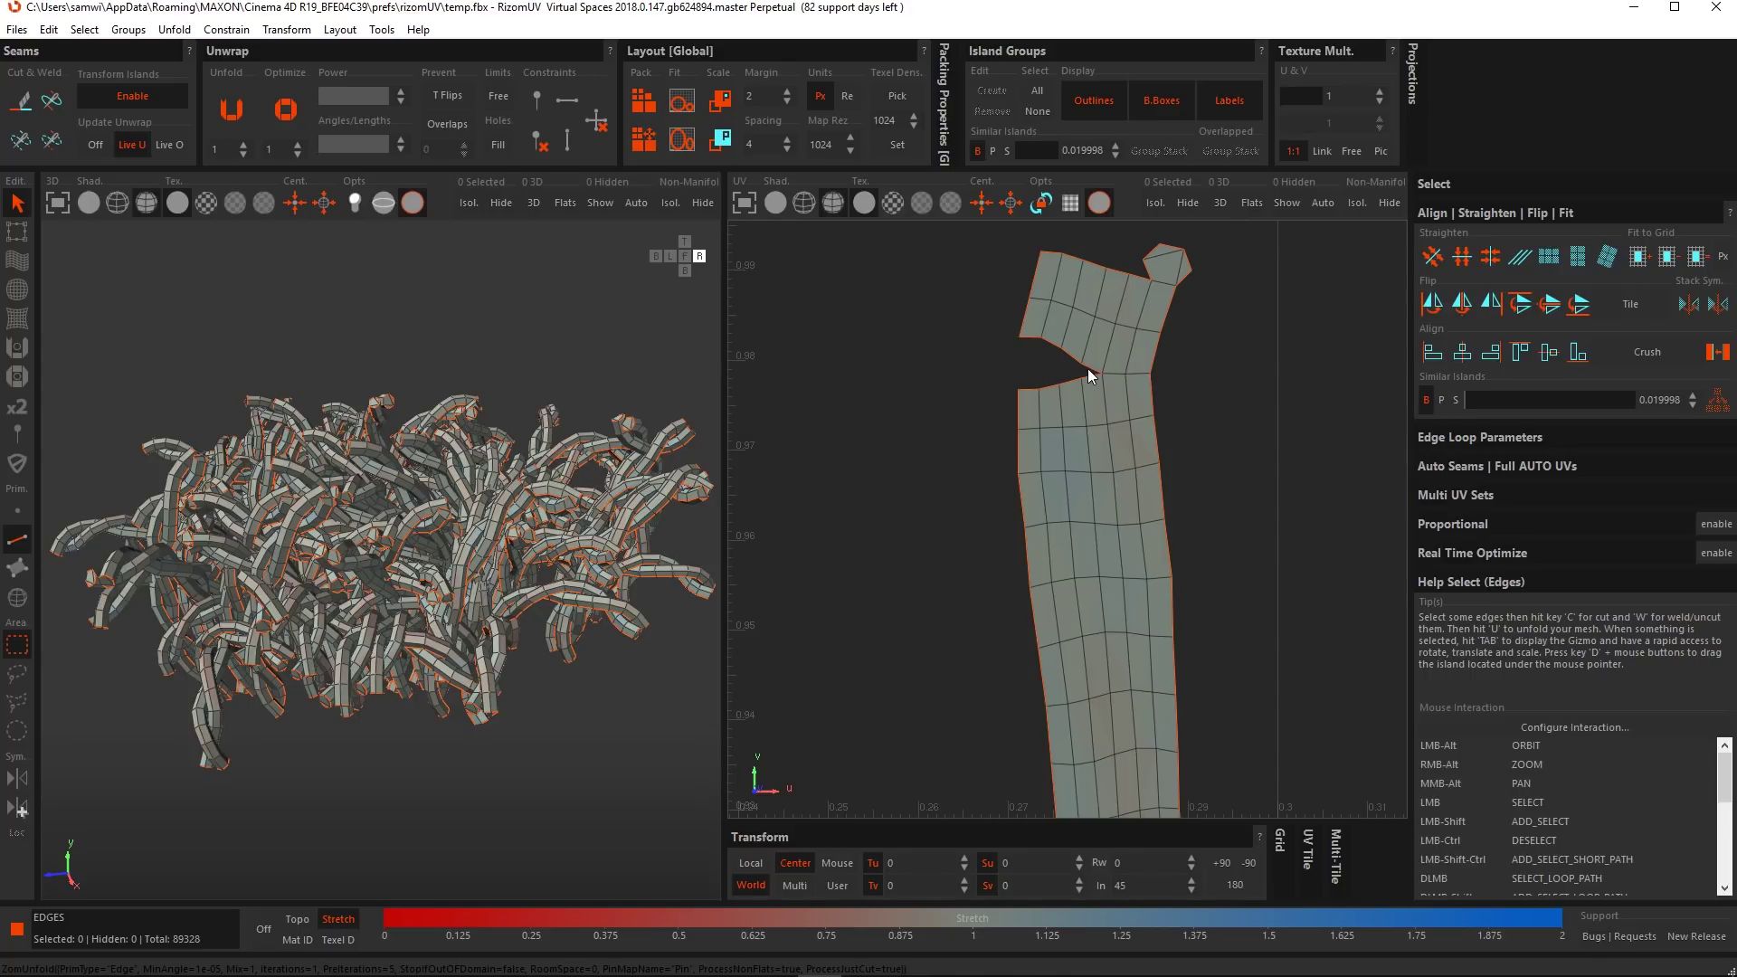
pyautogui.click(1088, 369)
pyautogui.press('w')
pyautogui.click(1084, 369)
pyautogui.press('w')
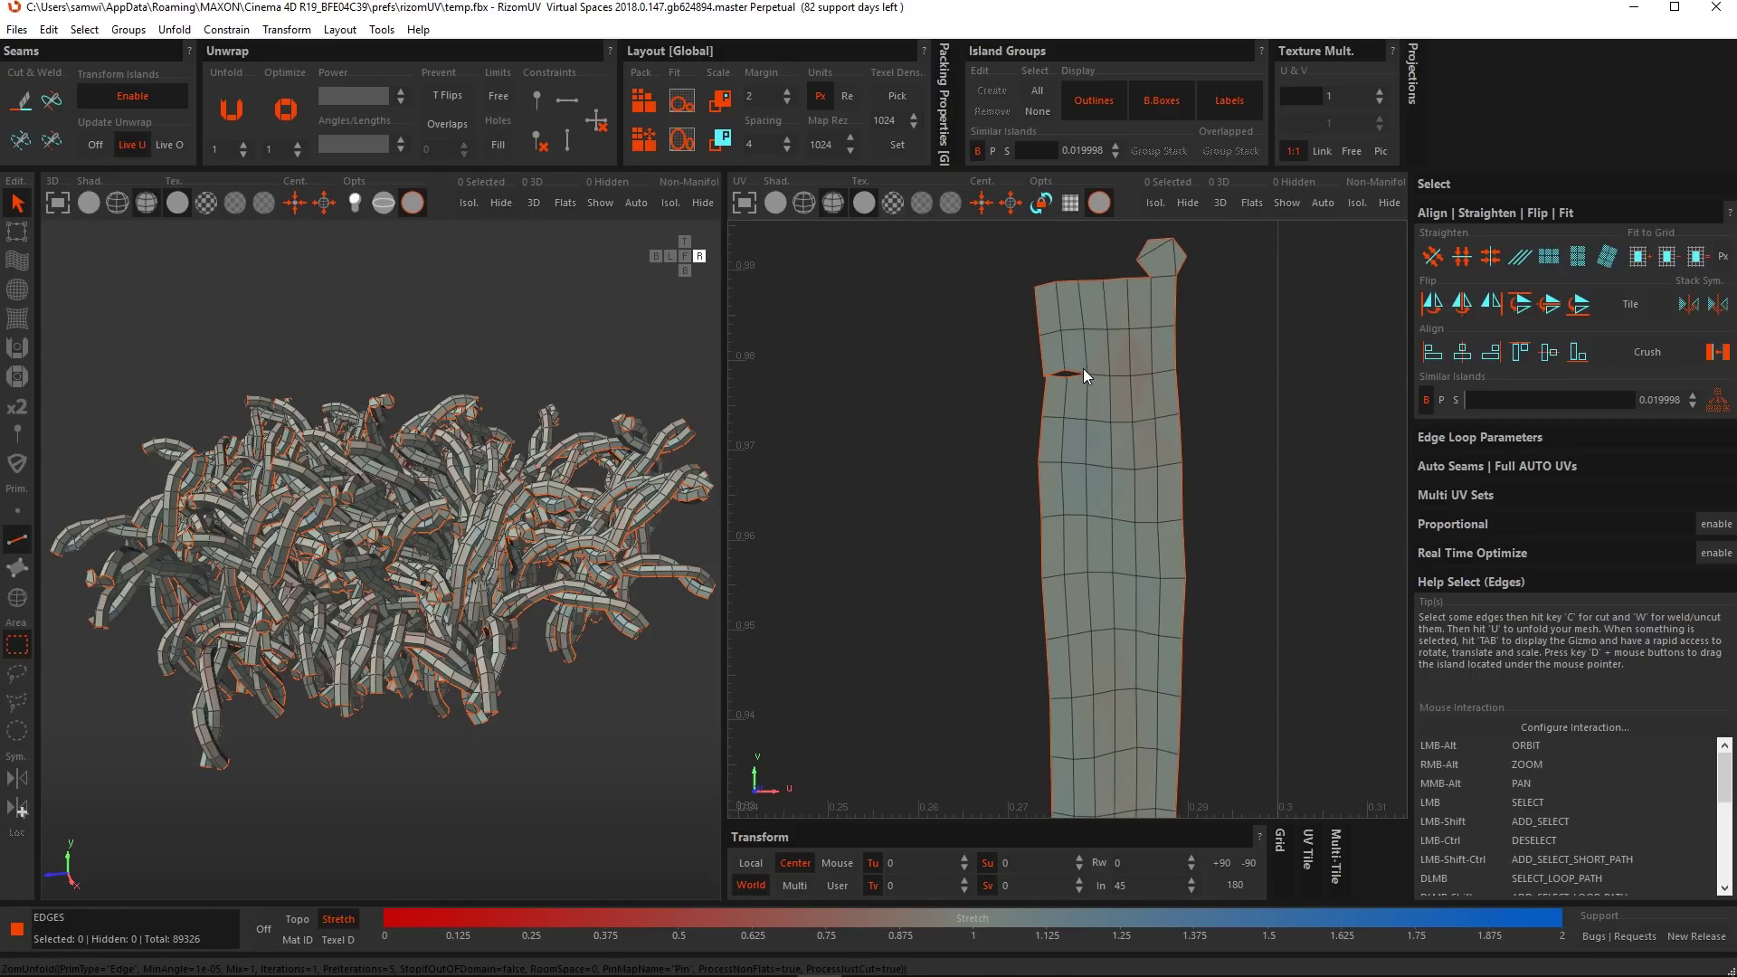
pyautogui.click(1077, 371)
pyautogui.press('w')
pyautogui.click(1056, 373)
pyautogui.press('w')
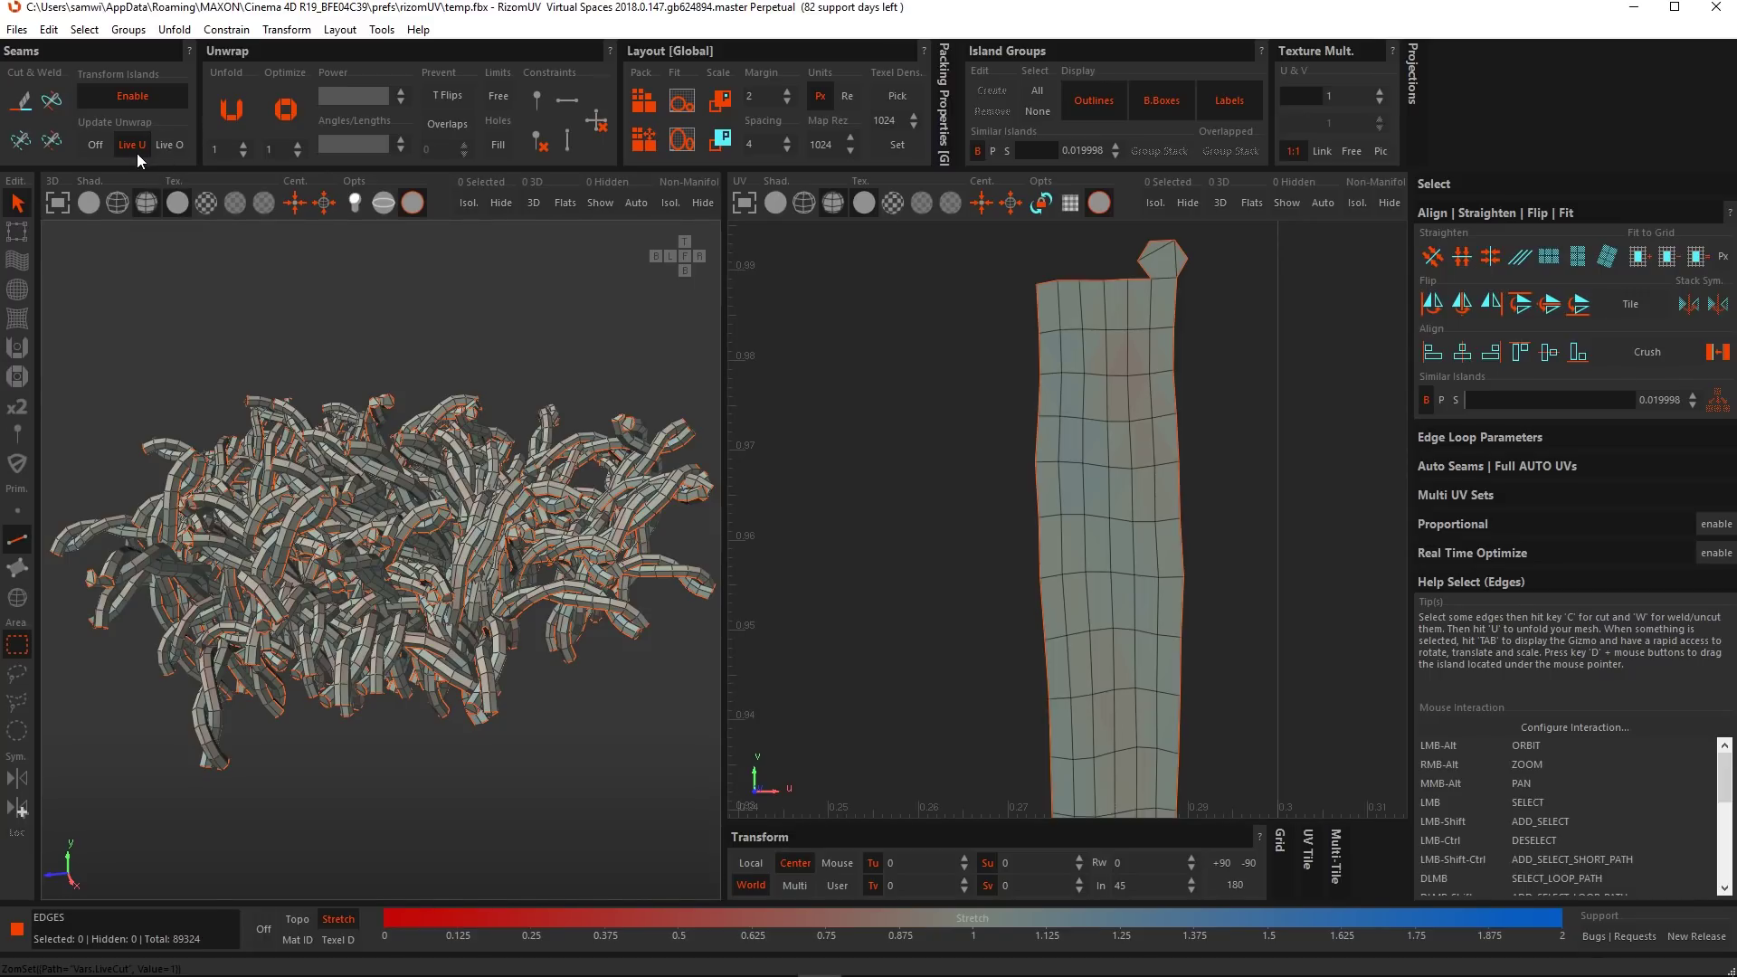
# Turn Live U updating off and back on, and cut the first four edges of the same row one at a time.
pyautogui.click(96, 144)
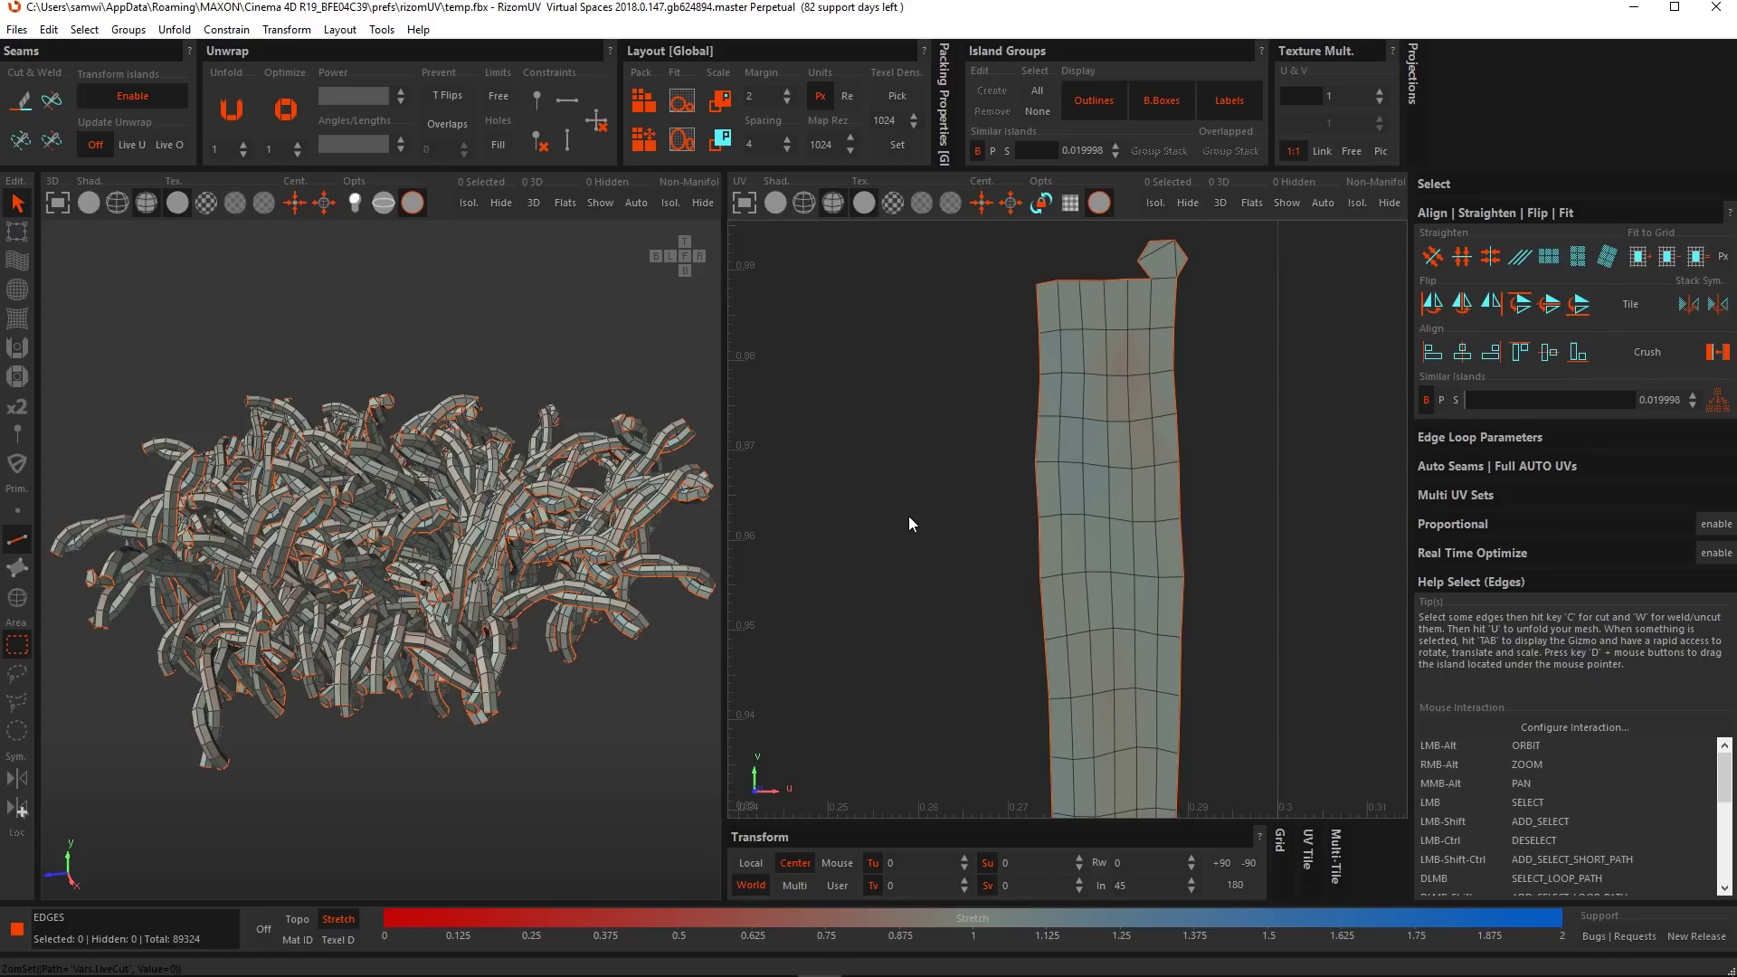
pyautogui.hotkey('ctrl', 'z')
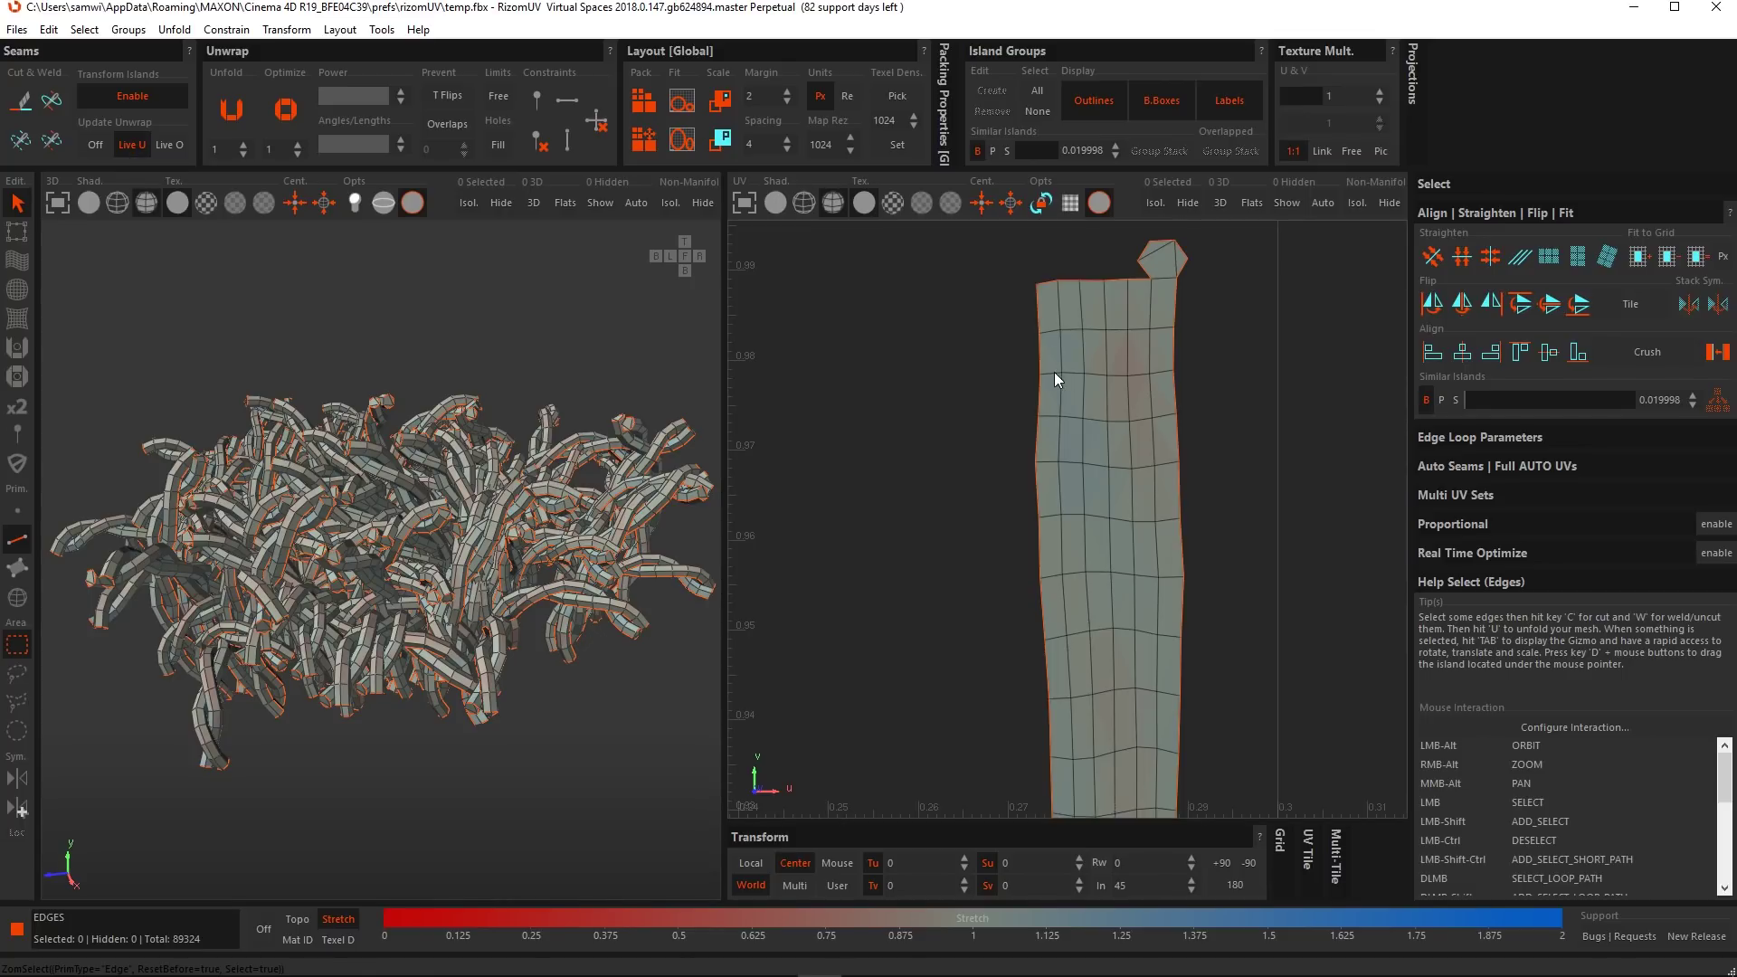
pyautogui.press('c')
pyautogui.press('c')
pyautogui.press('c')
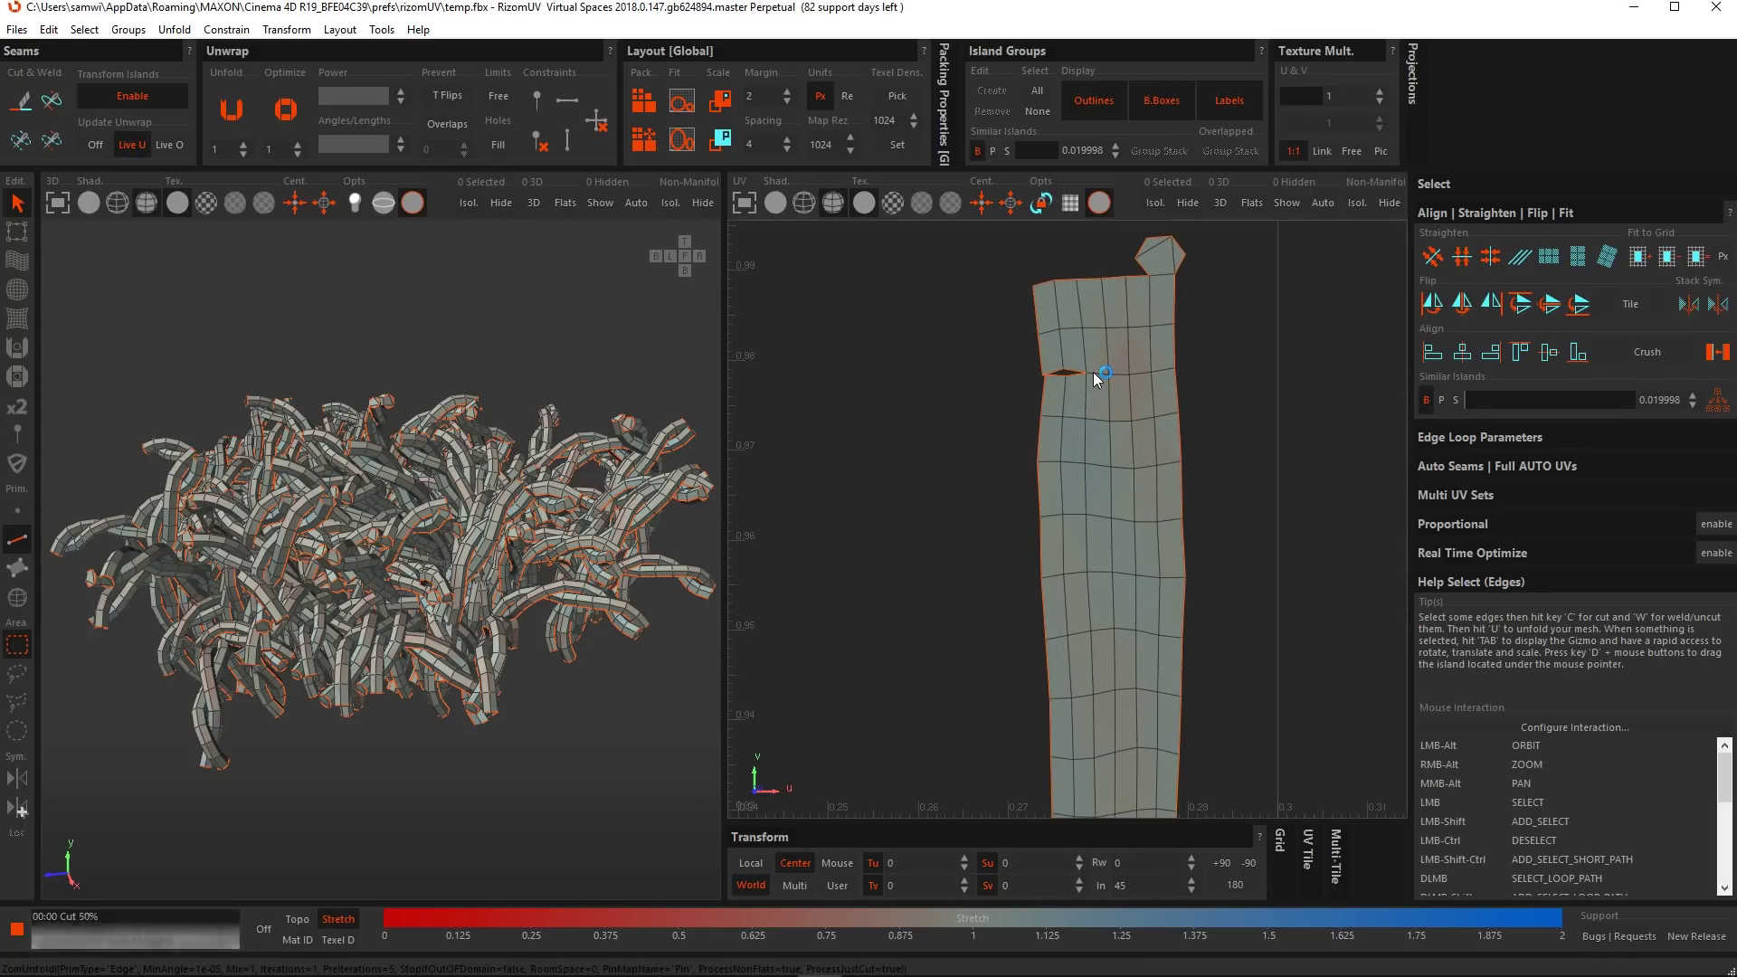
pyautogui.press('c')
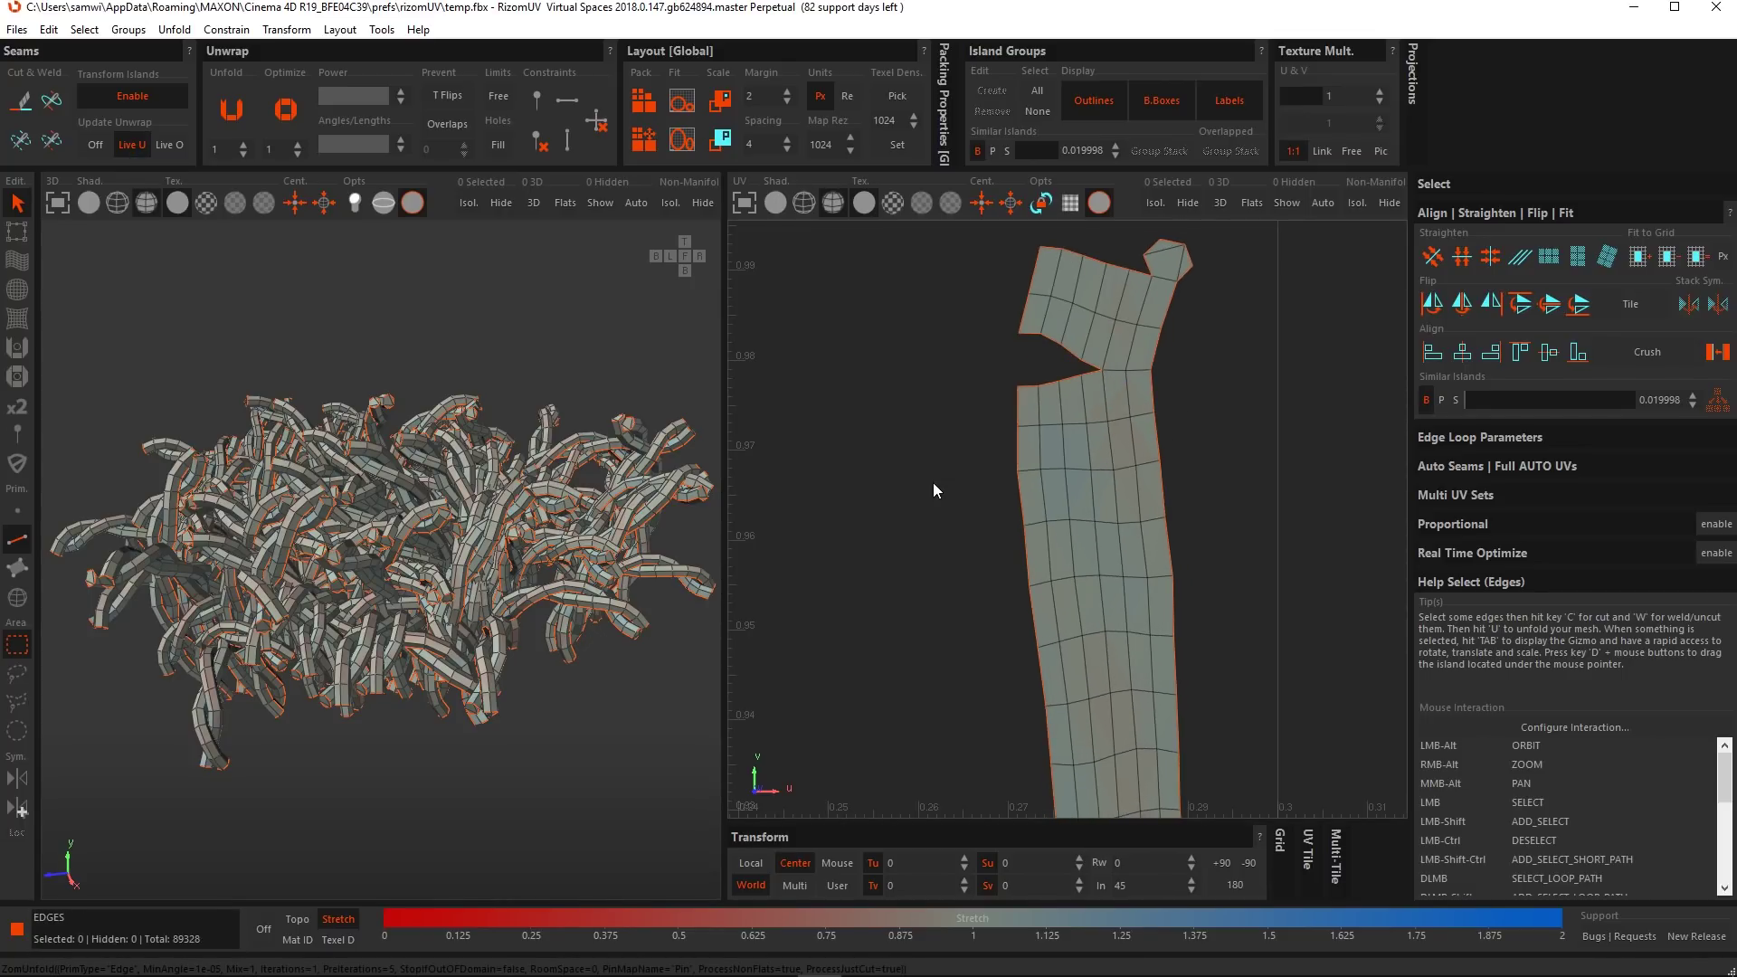
# Turn off the unwrap update and select the second edge along the upper side of the open cut.
pyautogui.click(96, 145)
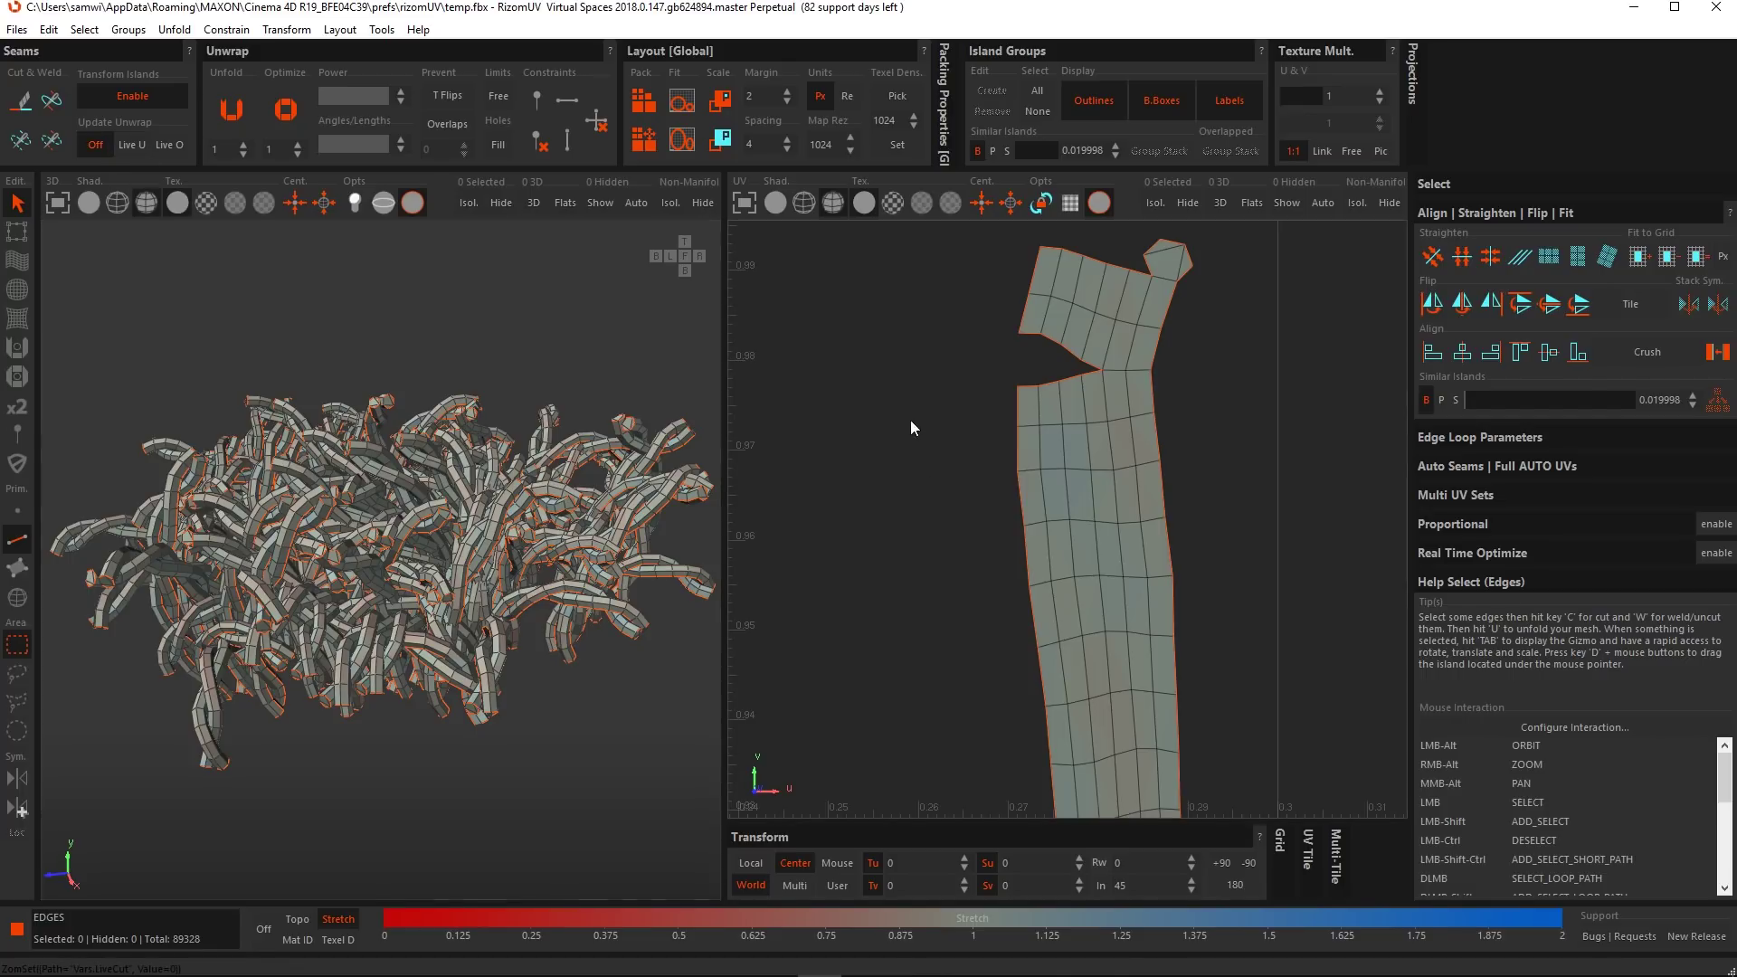
pyautogui.scroll(2, 1022, 408)
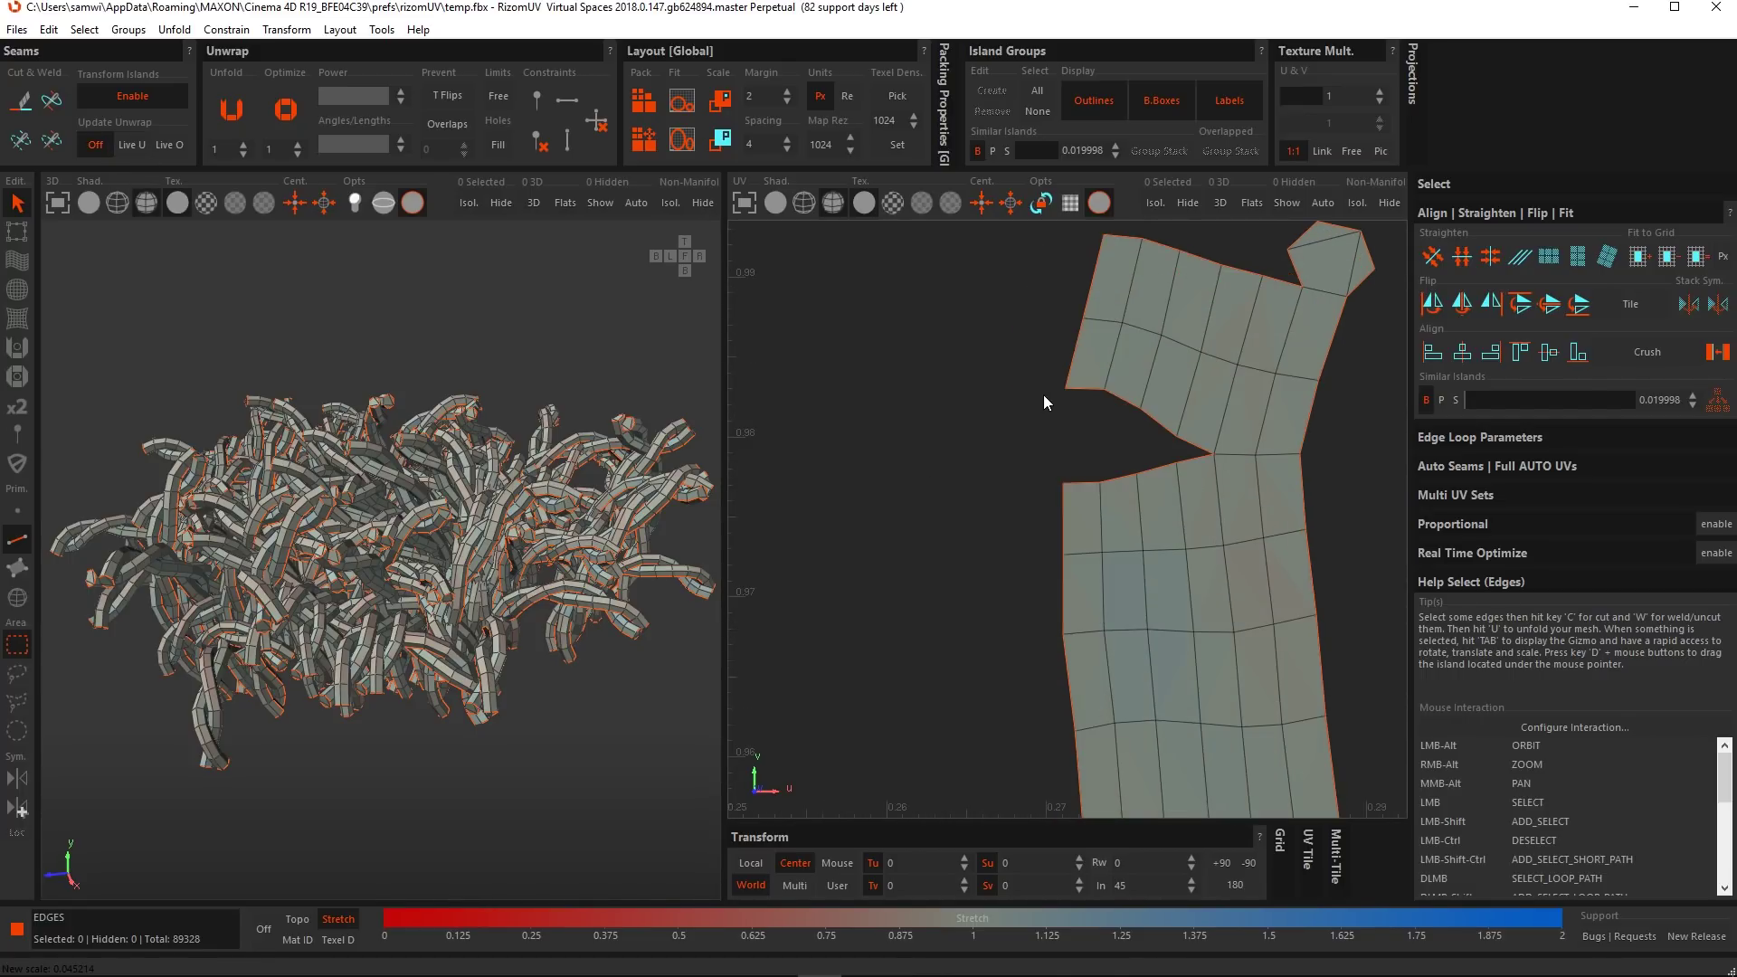
pyautogui.click(1120, 398)
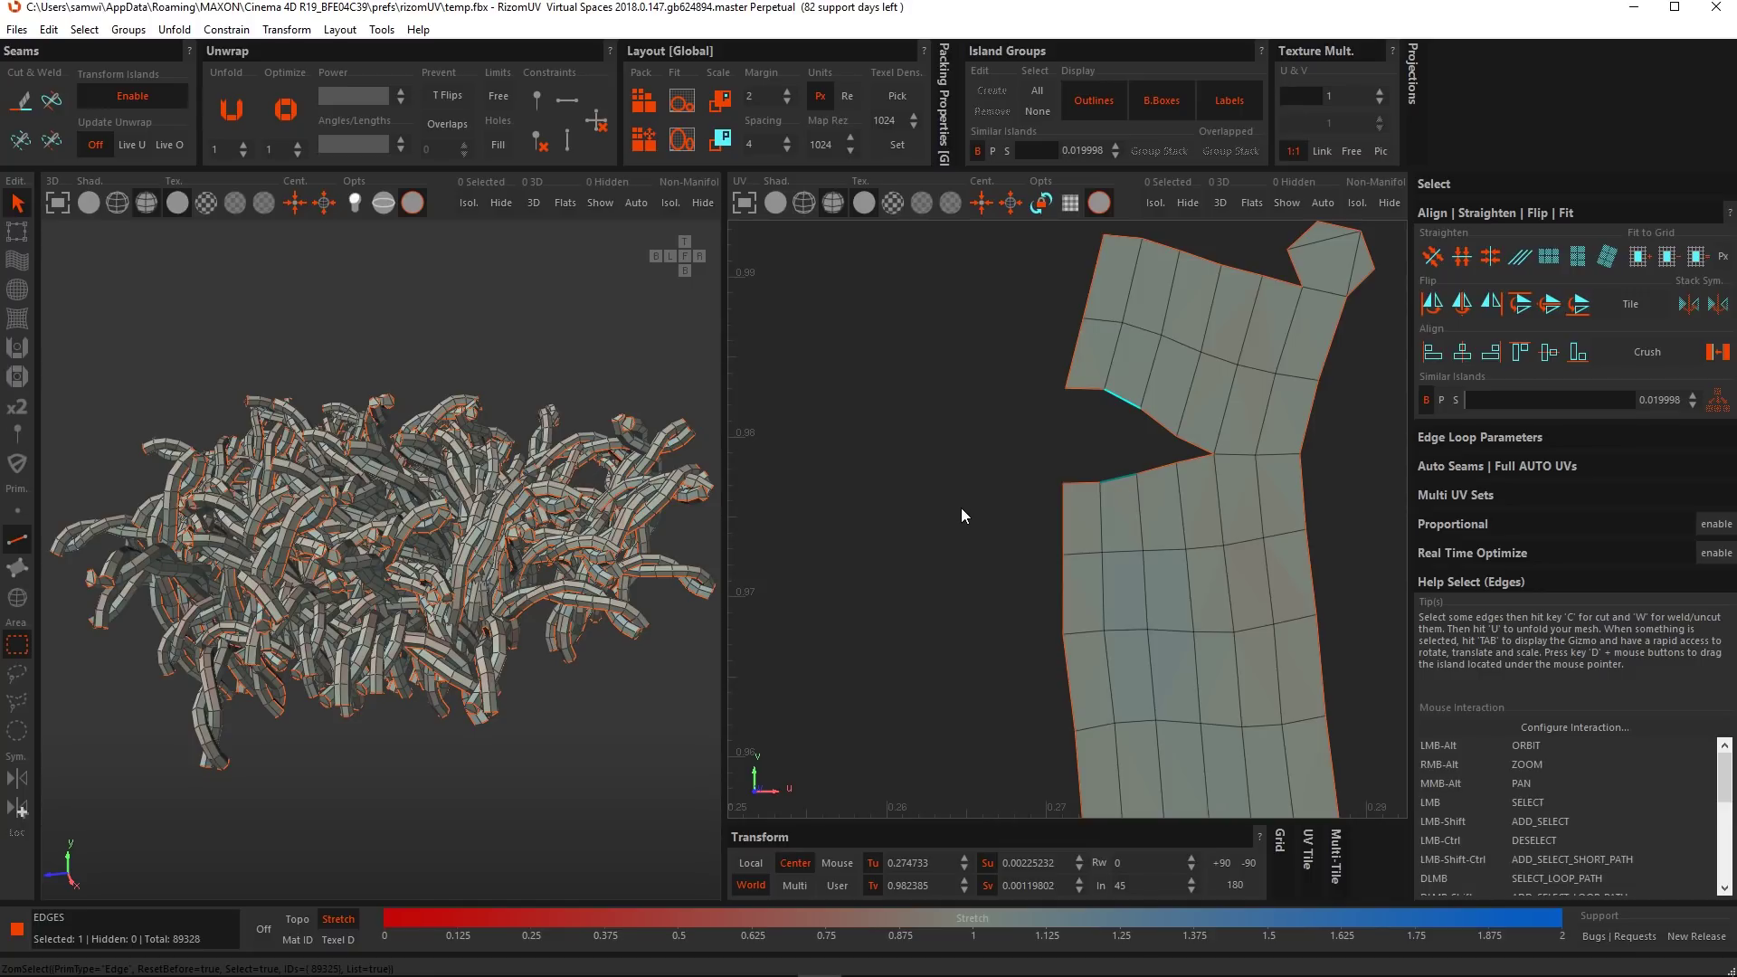
# Quit RizomUV without saving the changes to the tentacle mesh.
pyautogui.click(1716, 7)
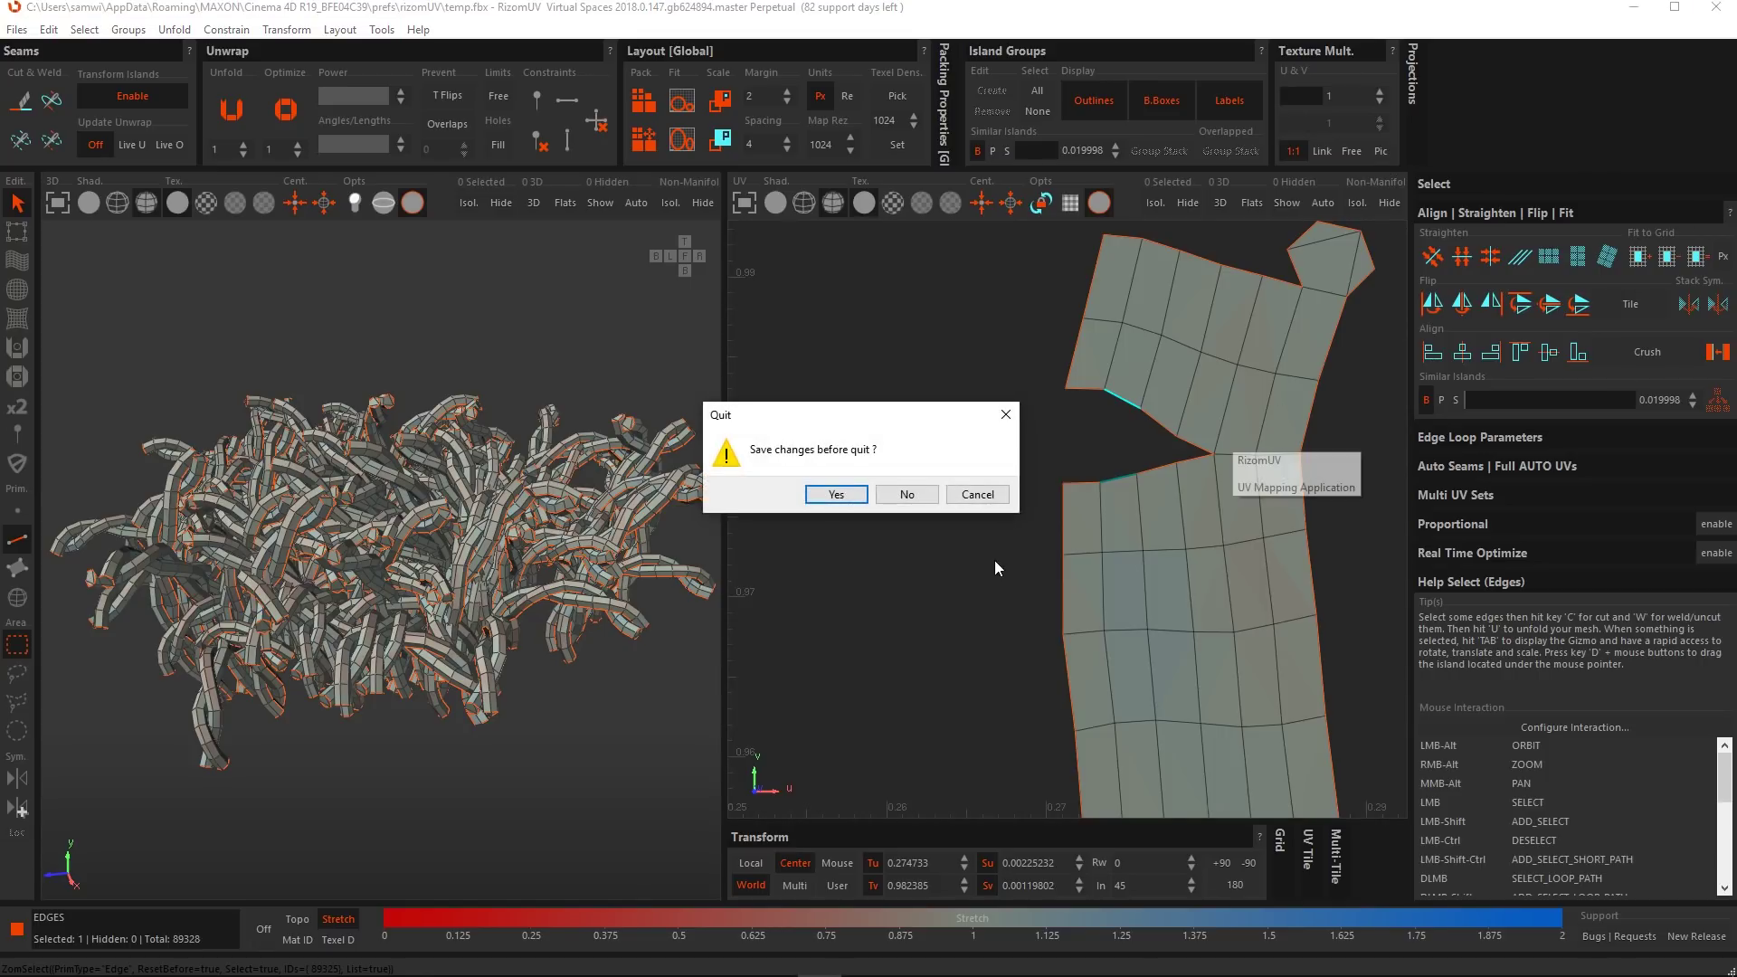
pyautogui.click(908, 493)
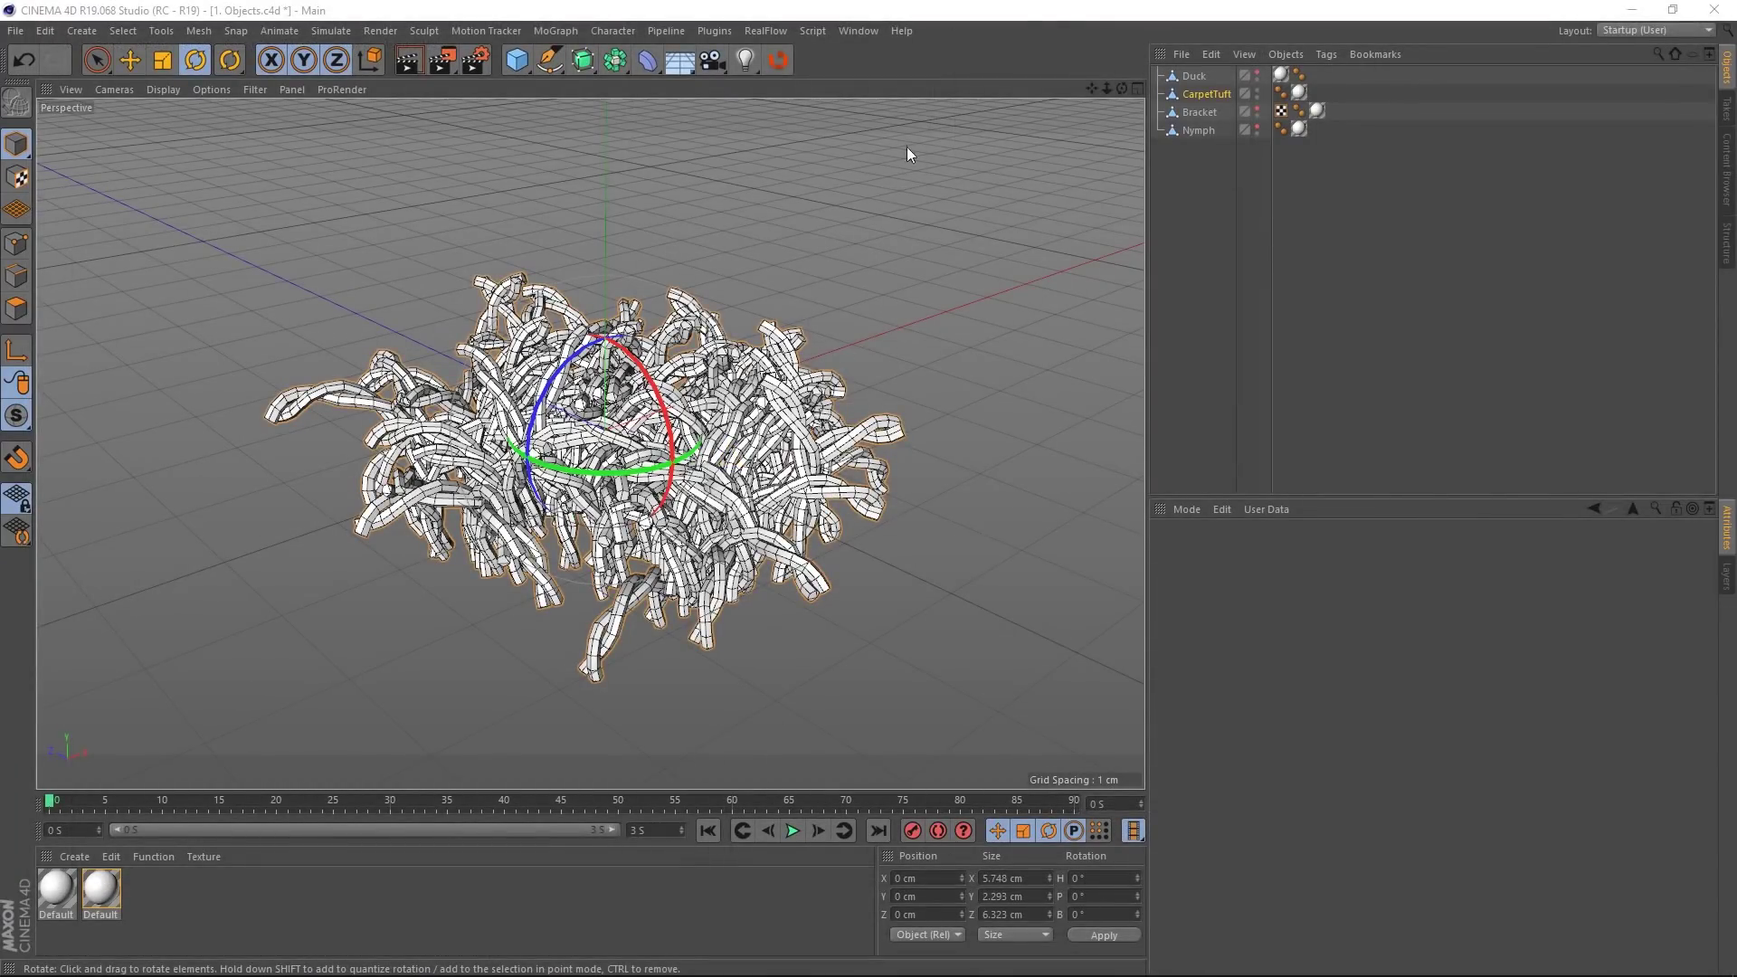
# In Cinema 4D, hide the CarpetTuft object, show and select the Bracket, and send it to RizomUV.
pyautogui.click(1257, 91)
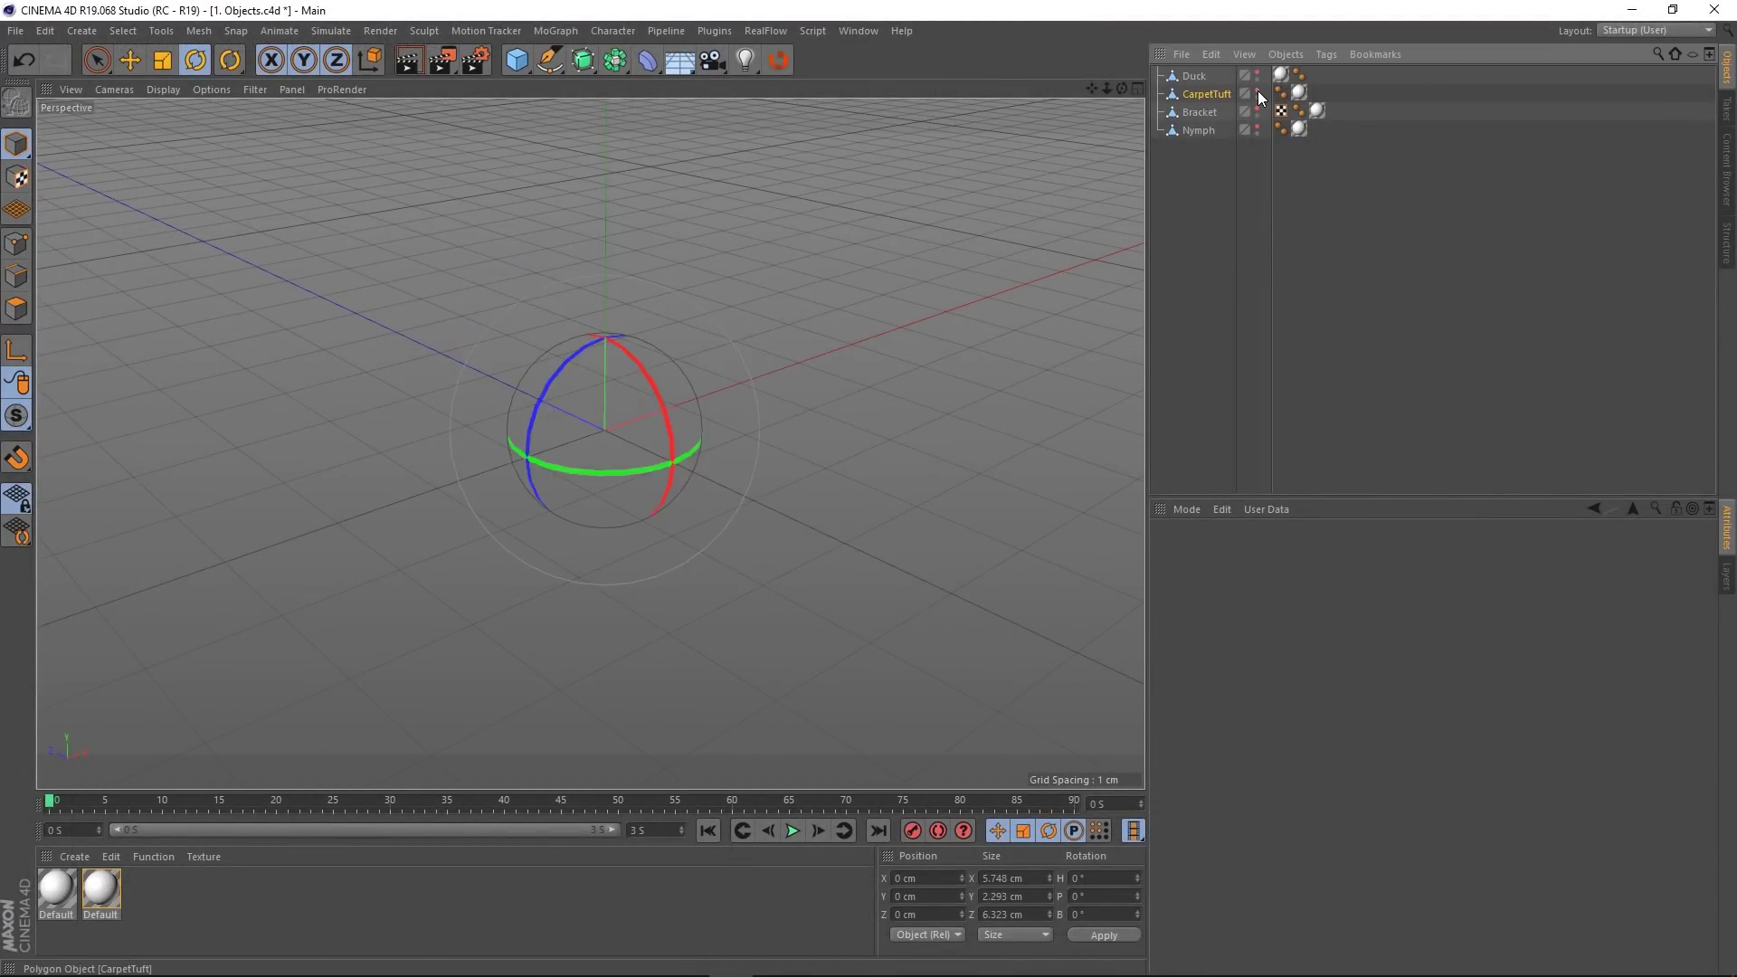
pyautogui.click(1258, 107)
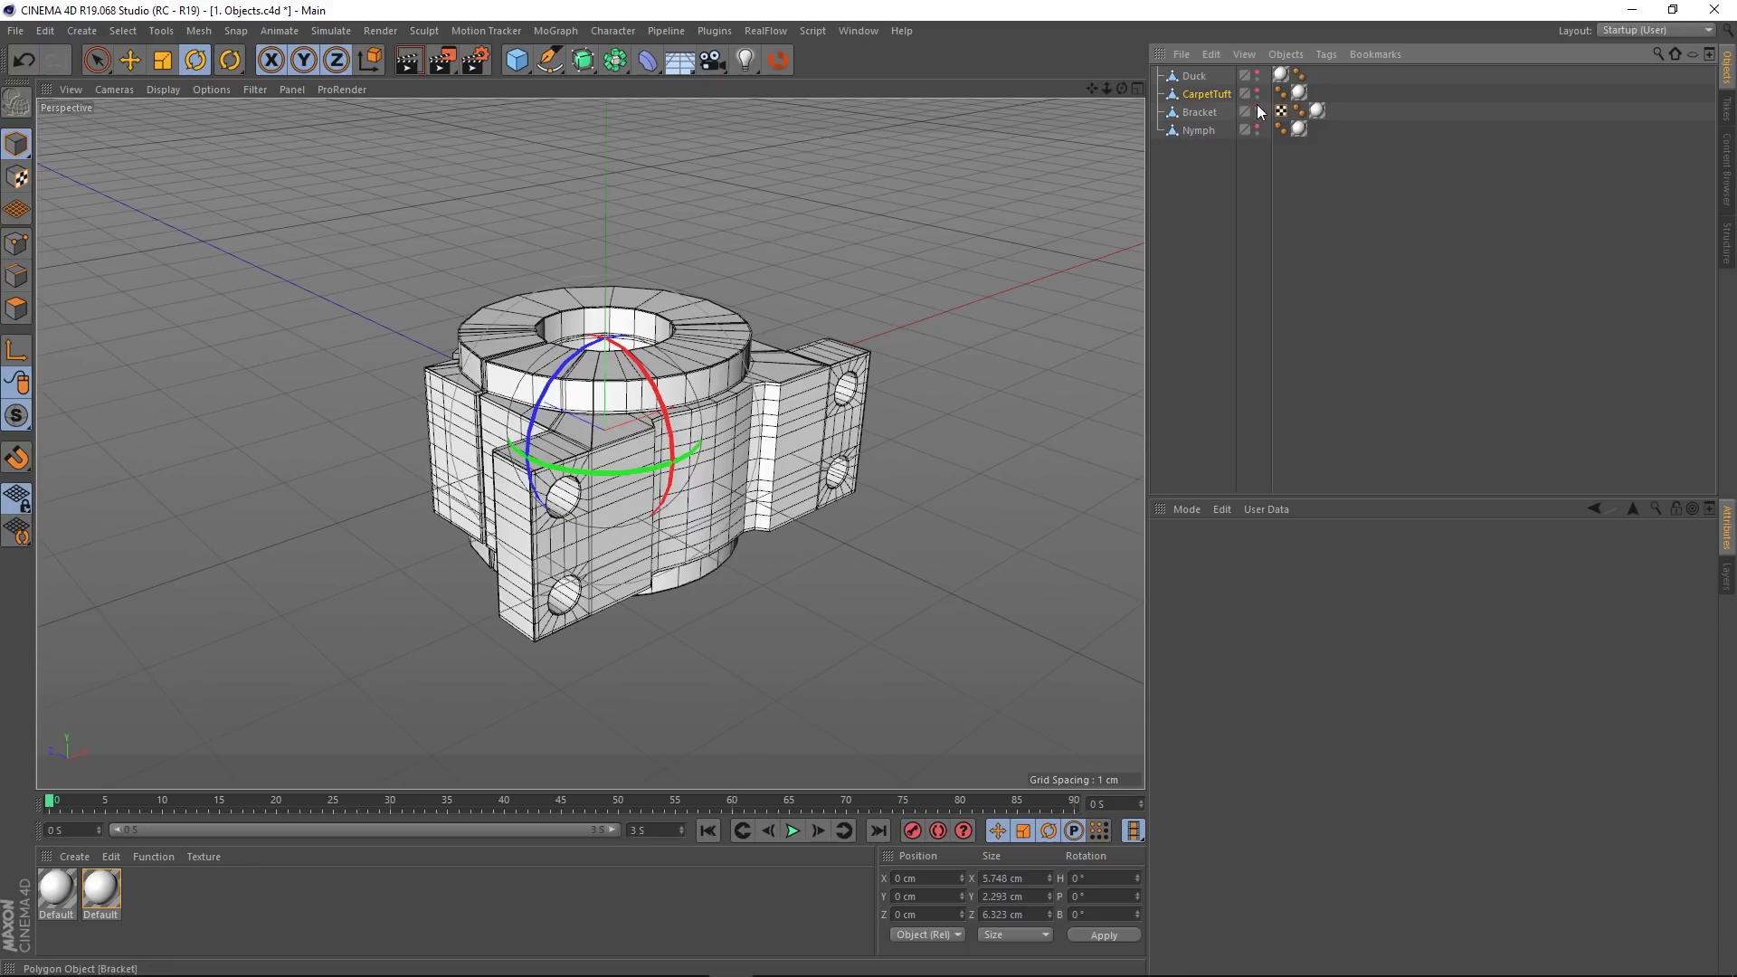
pyautogui.click(1203, 113)
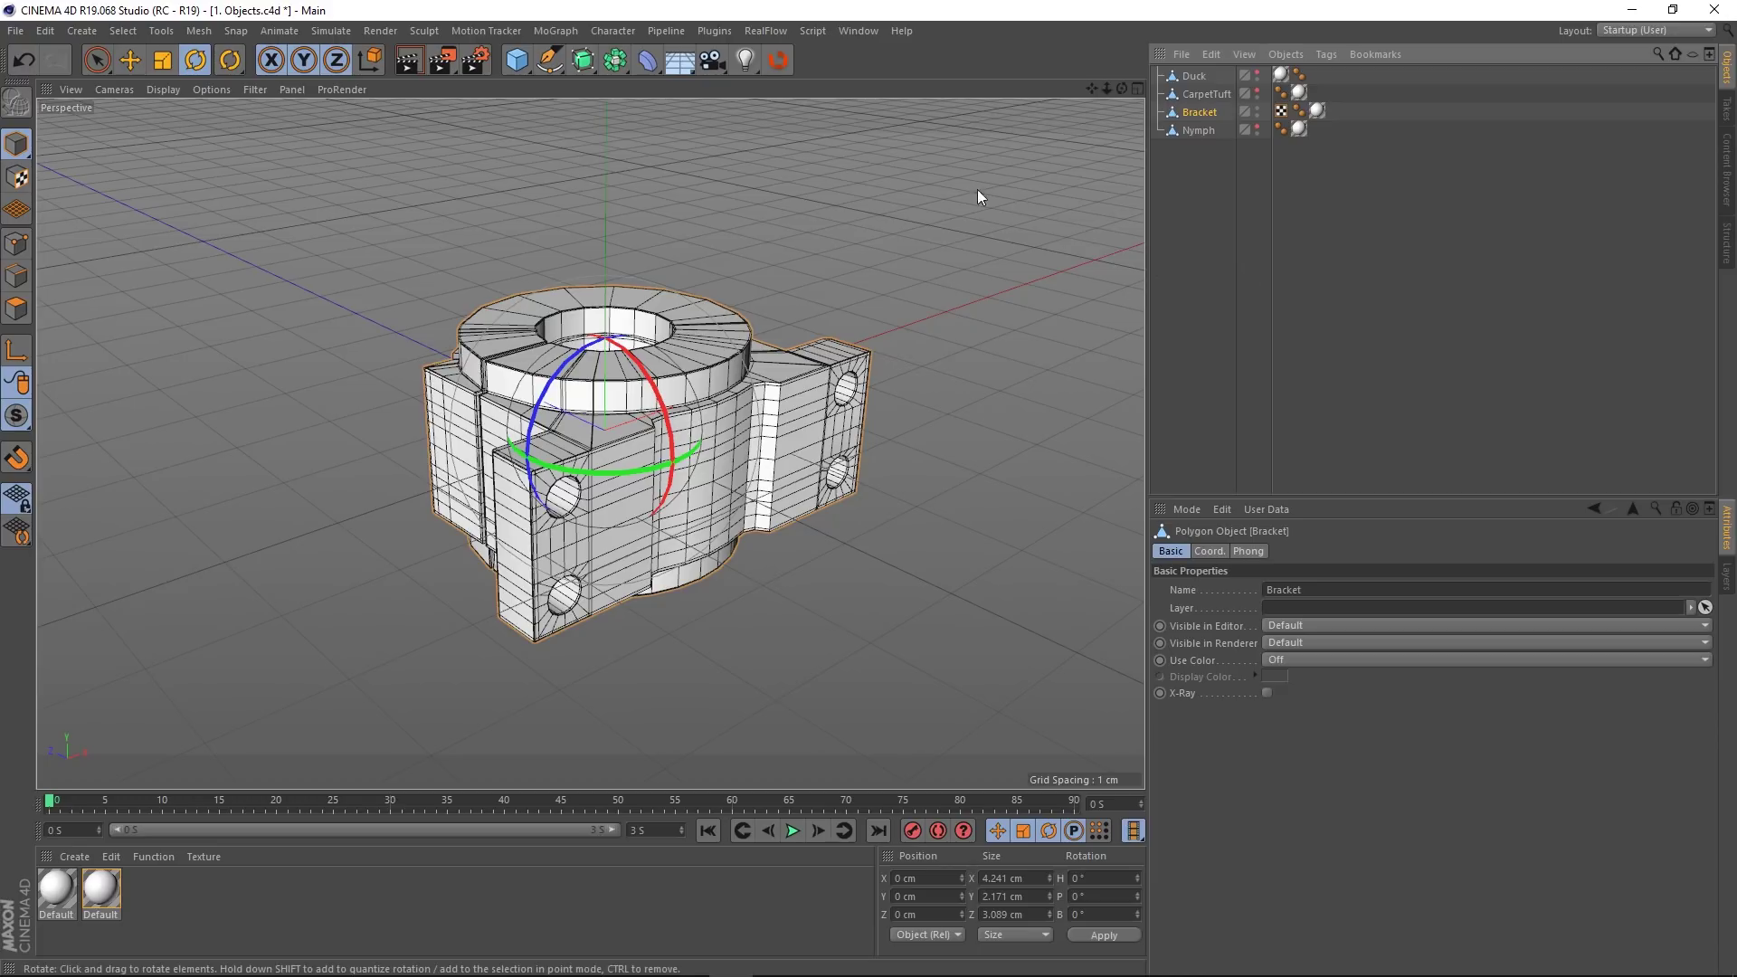
pyautogui.click(778, 60)
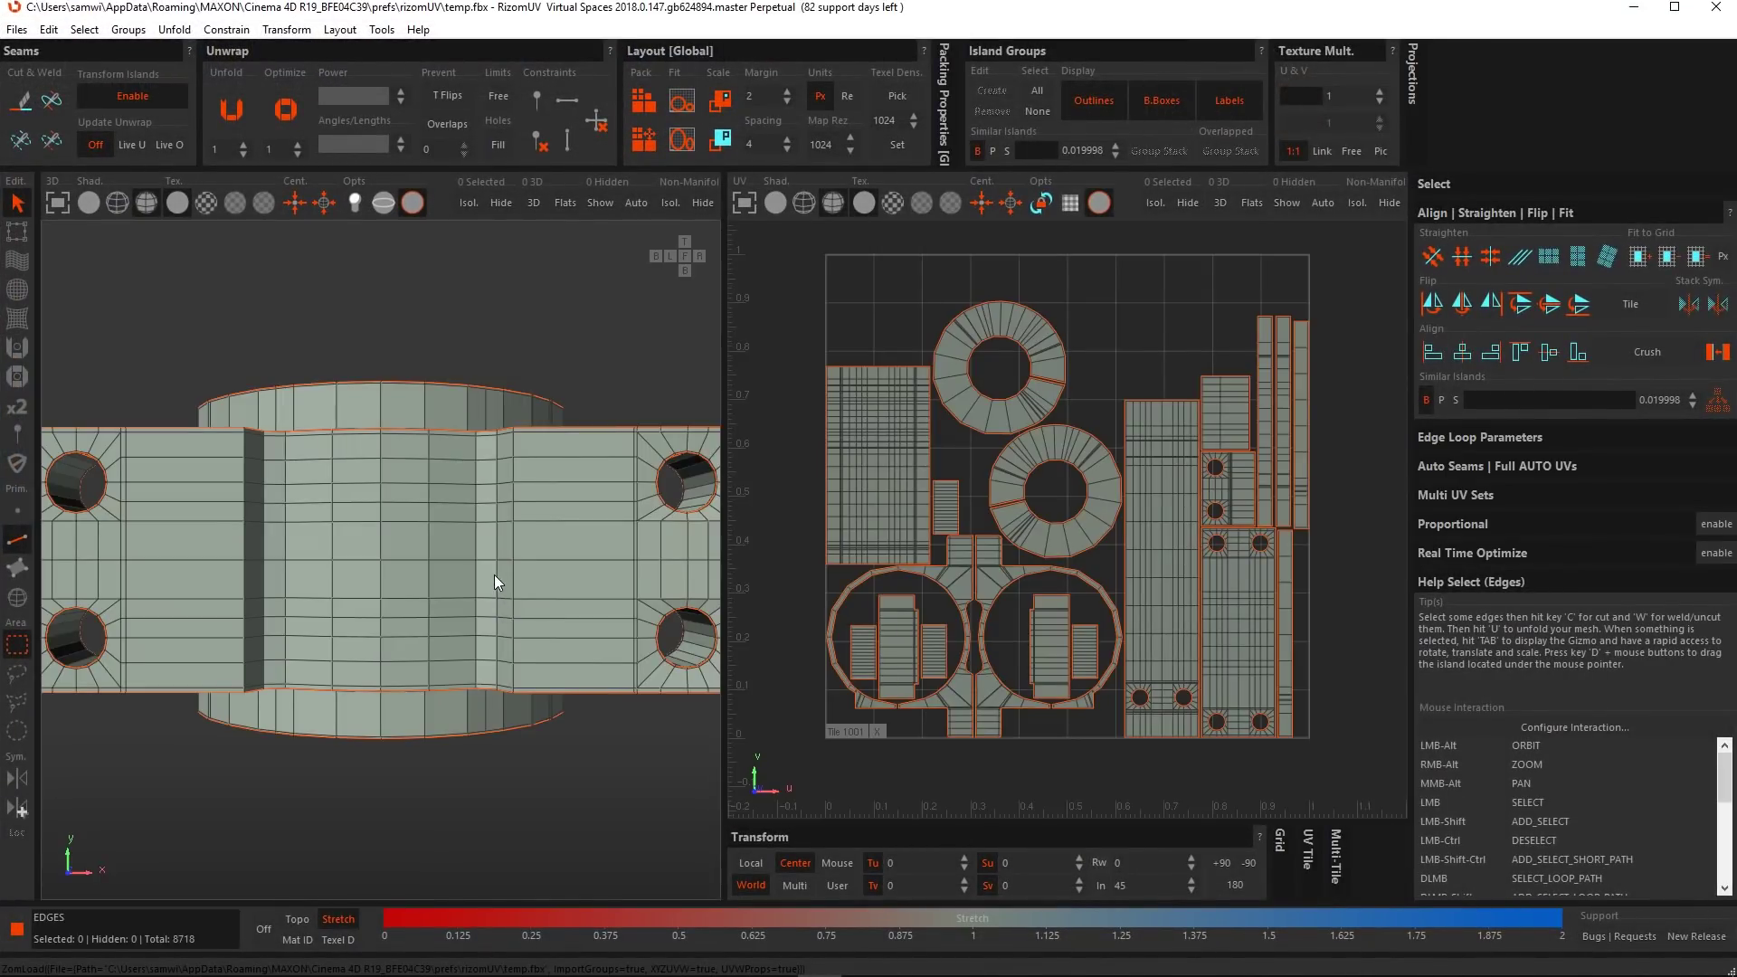
# Select the long left border edge loop of the central rectangular island inside the left circular island in the UV view.
pyautogui.scroll(-3, 494, 580)
pyautogui.keyDown('alt'); pyautogui.moveTo(465, 559); pyautogui.dragTo(545, 637); pyautogui.keyUp('alt')
pyautogui.keyDown('alt'); pyautogui.moveTo(422, 529); pyautogui.dragTo(461, 563, button='middle'); pyautogui.keyUp('alt')
pyautogui.keyDown('alt'); pyautogui.moveTo(1147, 615); pyautogui.dragTo(854, 617, button='right'); pyautogui.keyUp('alt')
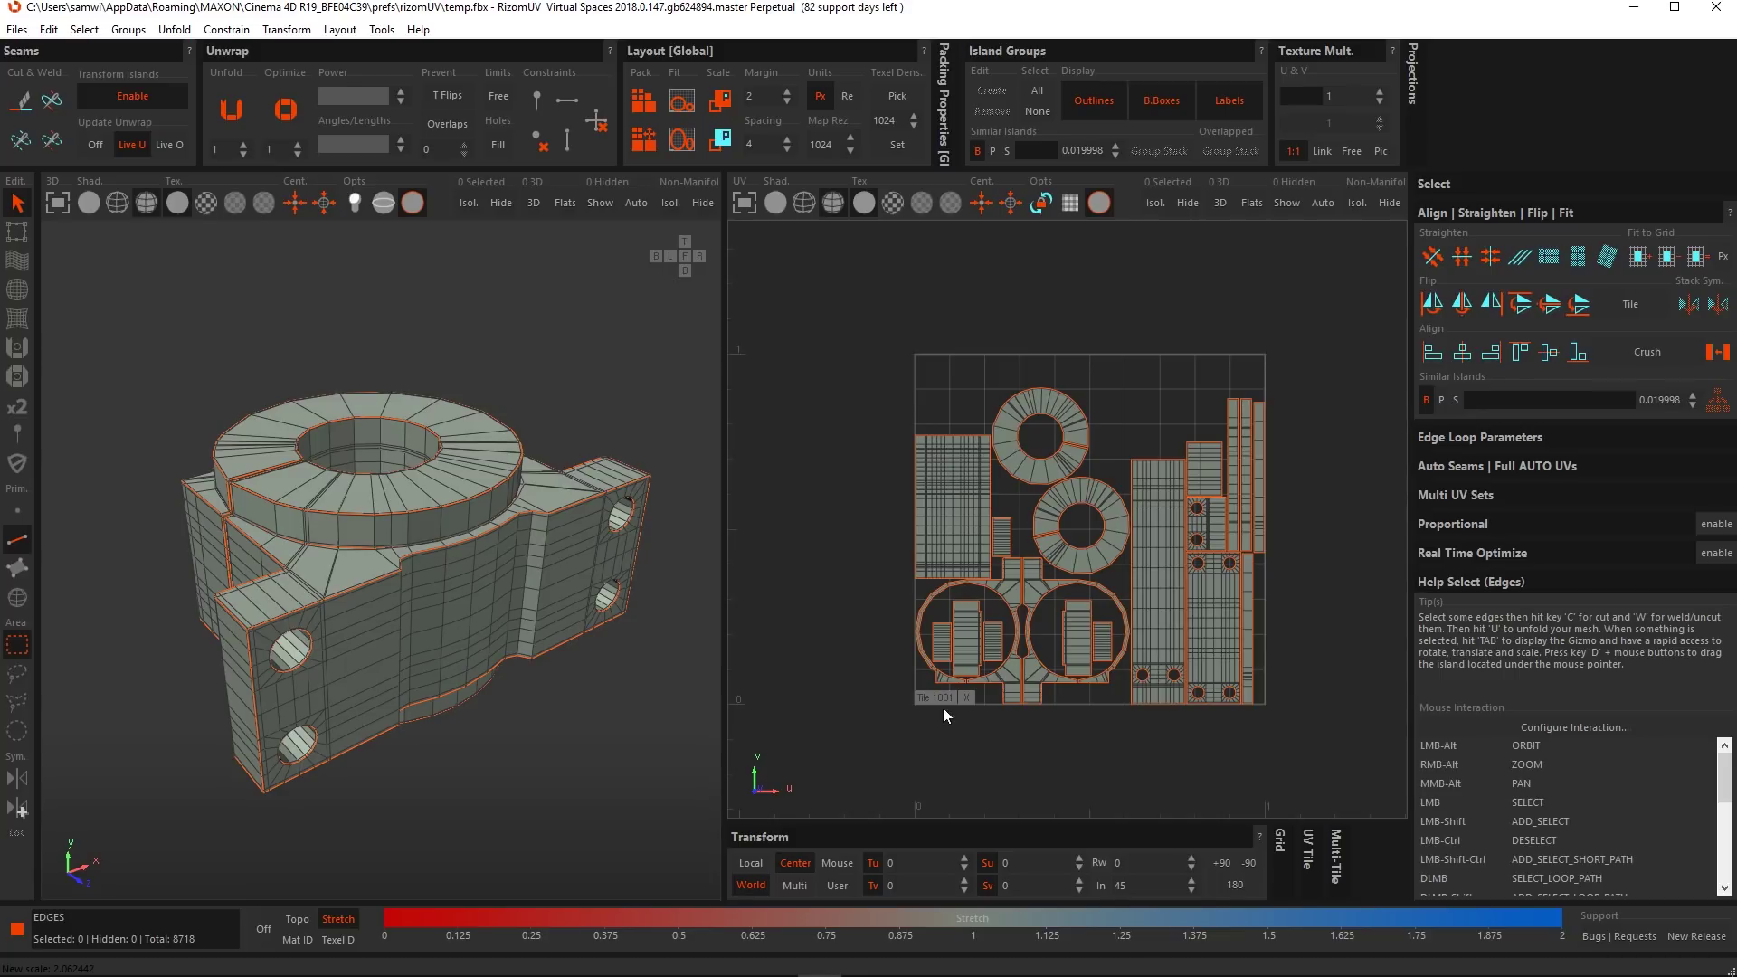
pyautogui.scroll(6, 950, 697)
pyautogui.scroll(2, 945, 581)
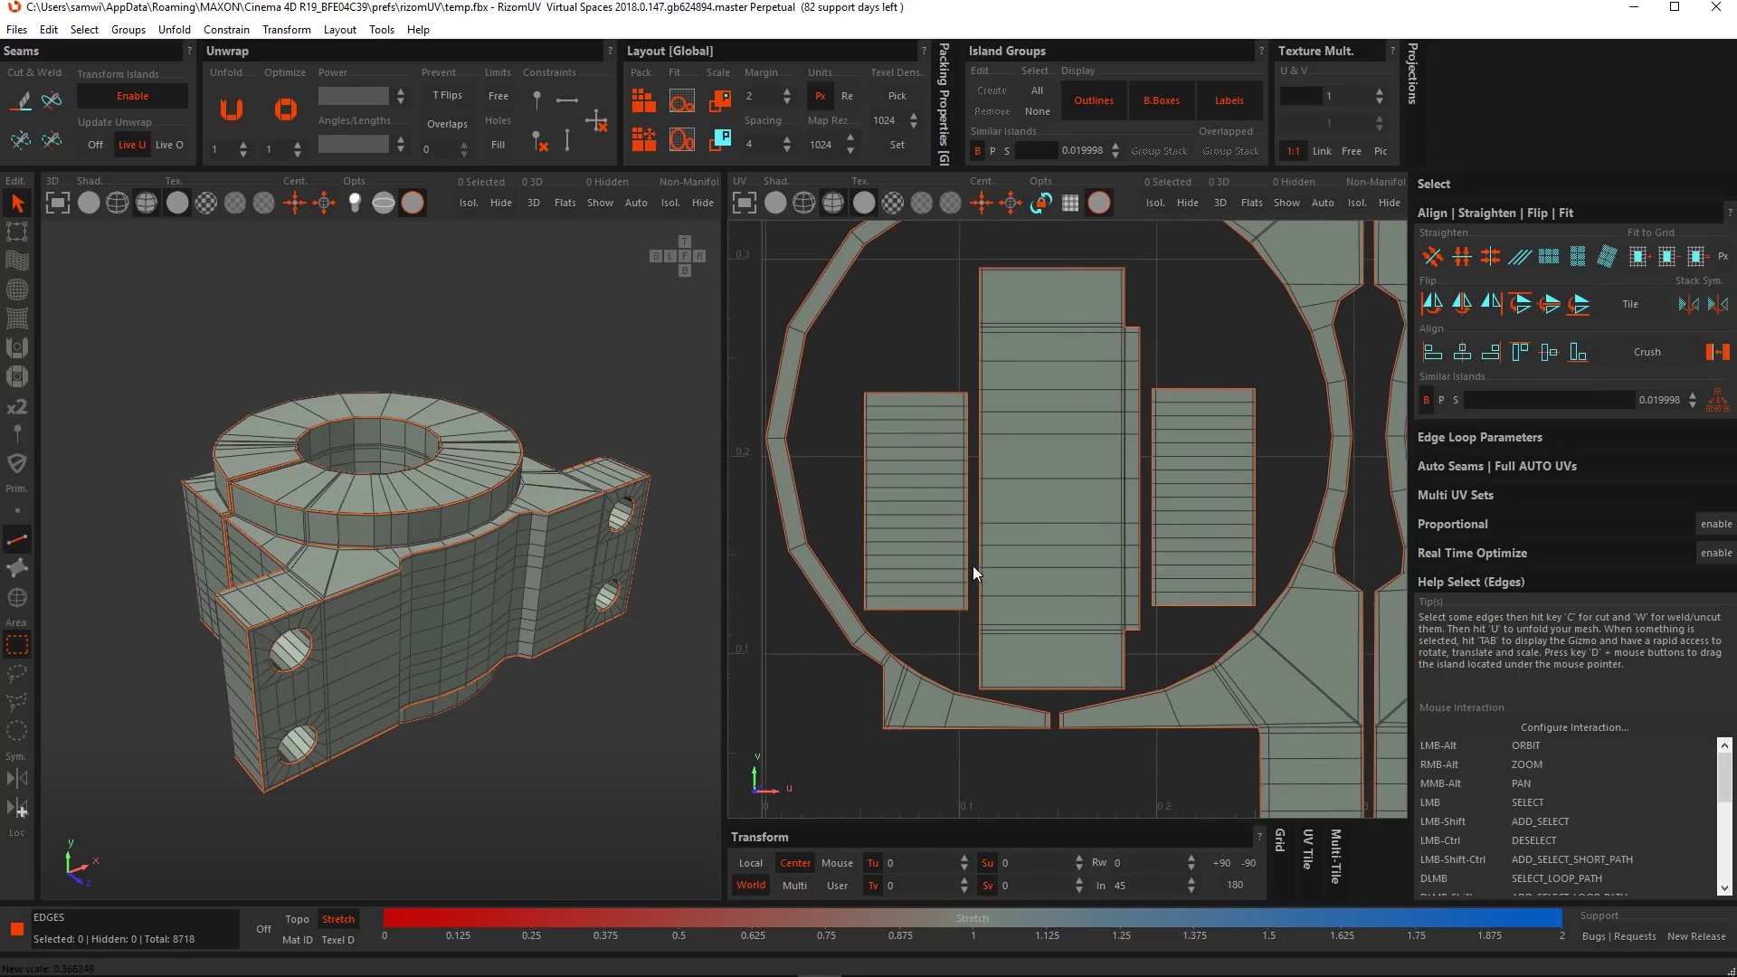
pyautogui.scroll(4, 984, 590)
pyautogui.click(972, 595)
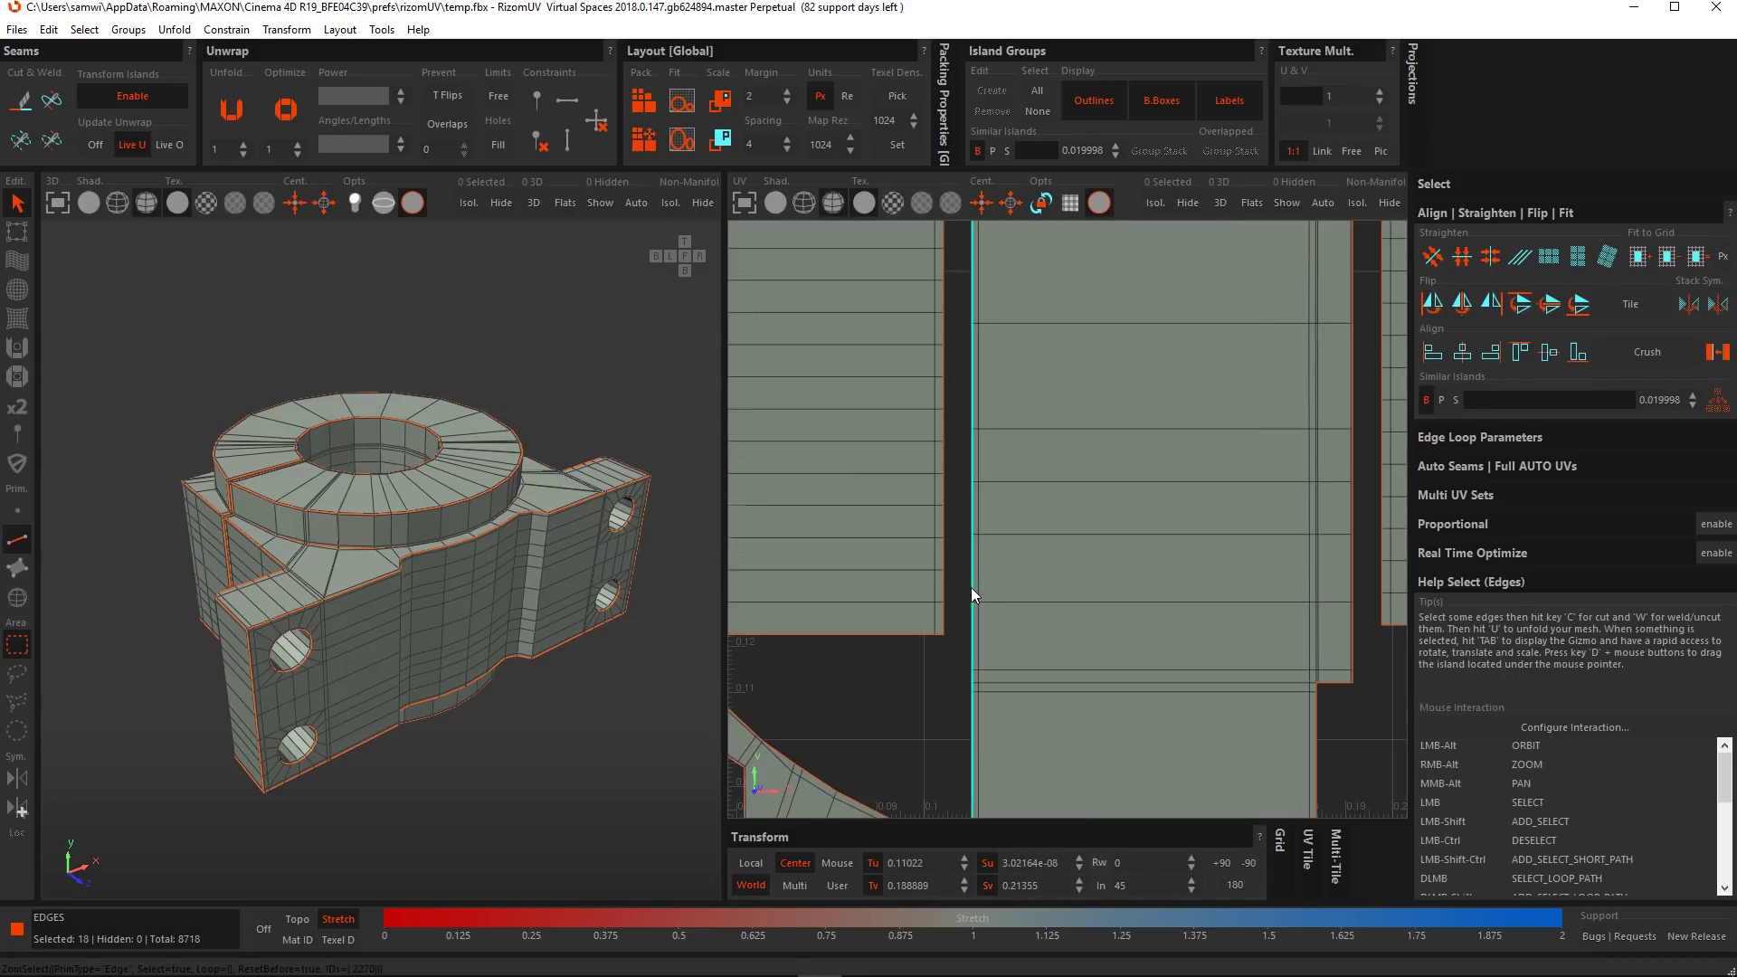
# Switch from edge selection to island selection mode for the bracket's UV layout.
pyautogui.scroll(-6, 972, 590)
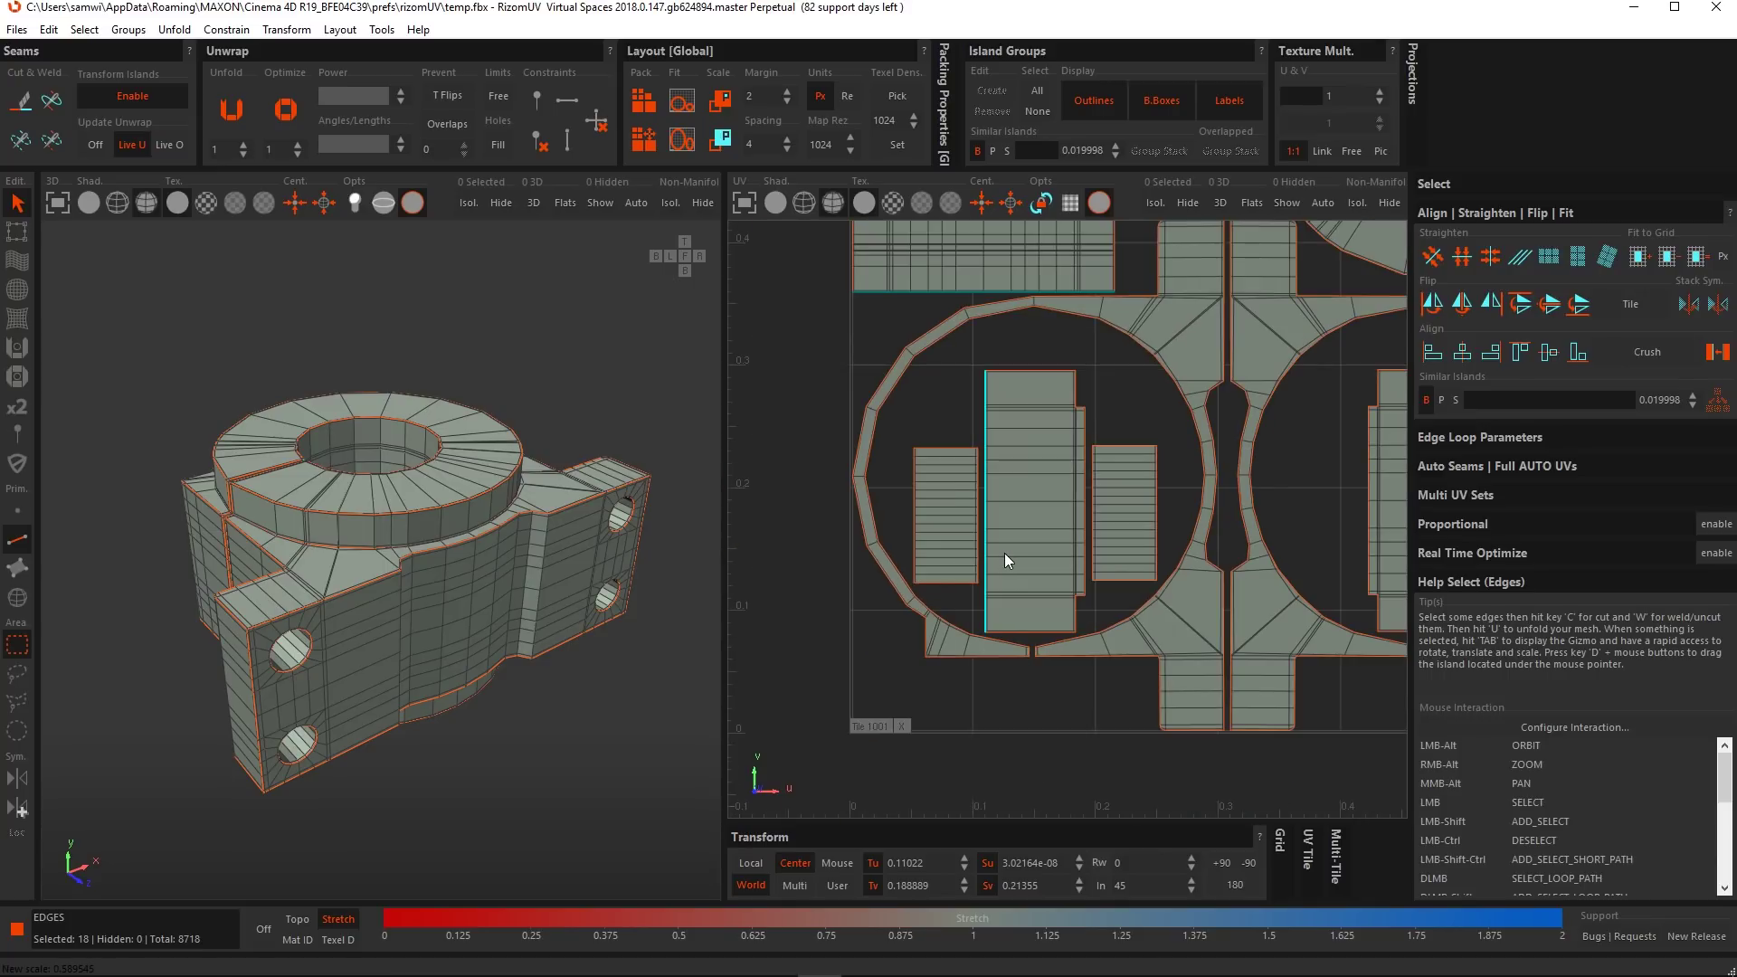
pyautogui.keyDown('alt'); pyautogui.moveTo(1009, 559); pyautogui.dragTo(1019, 578, button='middle'); pyautogui.keyUp('alt')
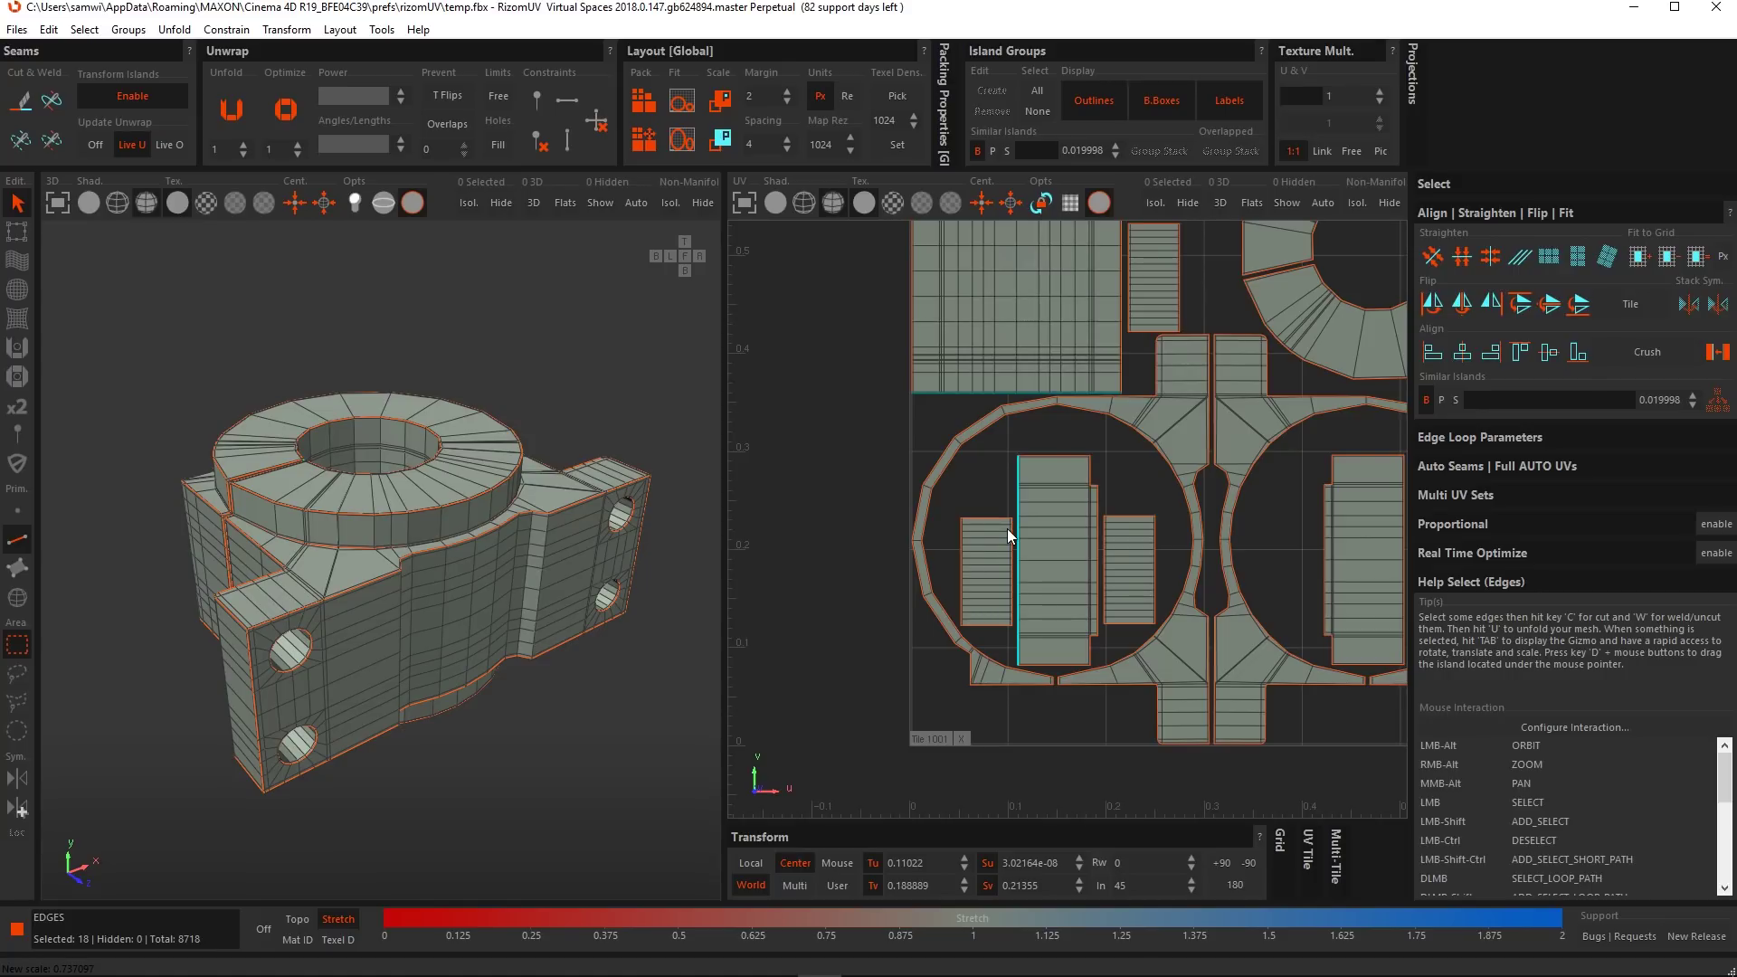
pyautogui.scroll(-1, 1007, 529)
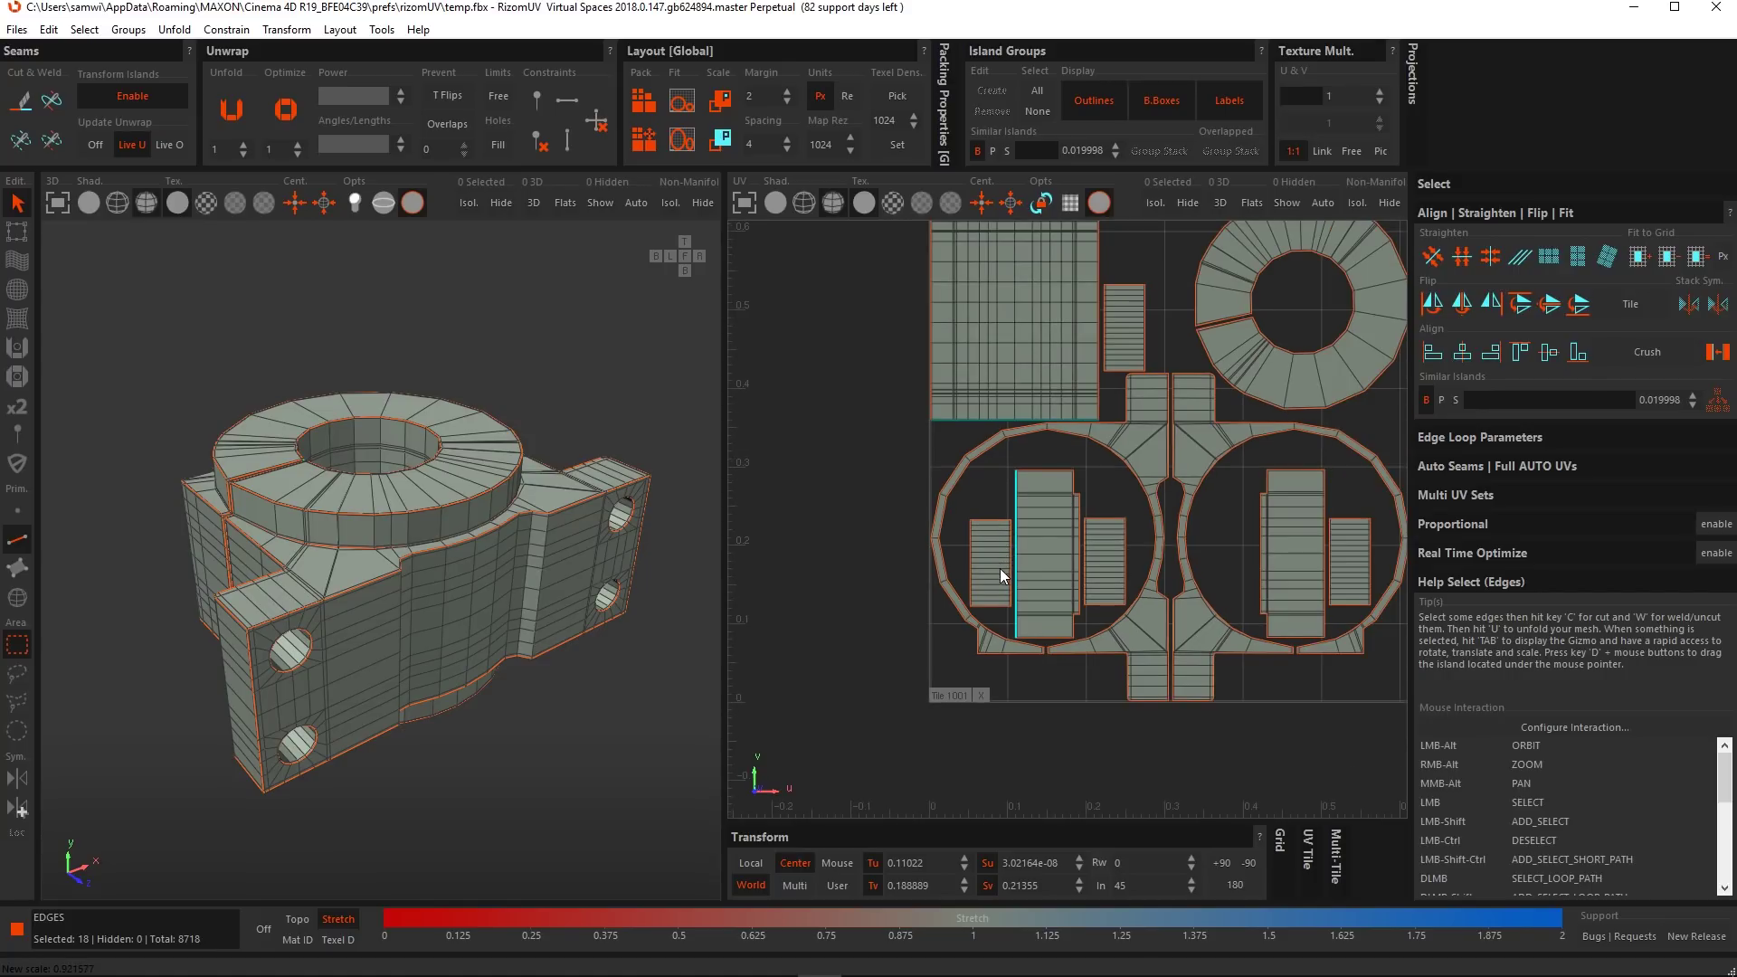
pyautogui.press('F4')
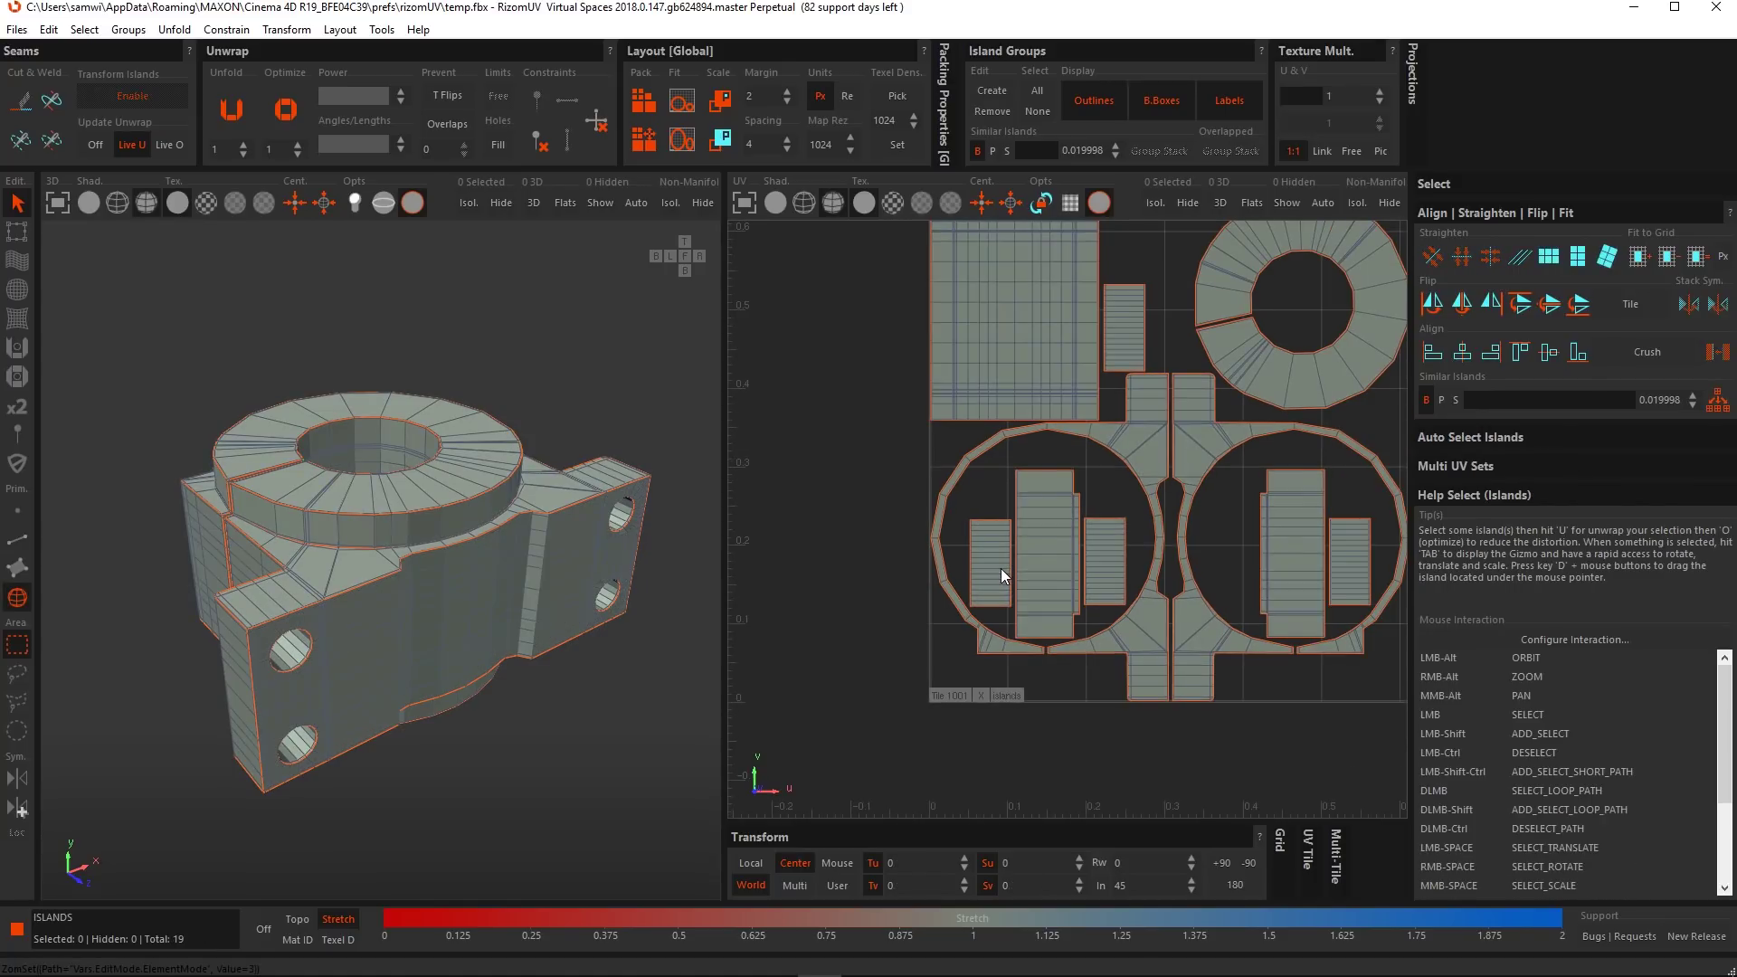
# Move the large rectangular island and the central strip from the left circular island into the empty space above the UV tile.
pyautogui.click(1051, 551)
pyautogui.keyDown('shift'); pyautogui.click(1028, 351); pyautogui.keyUp('shift')
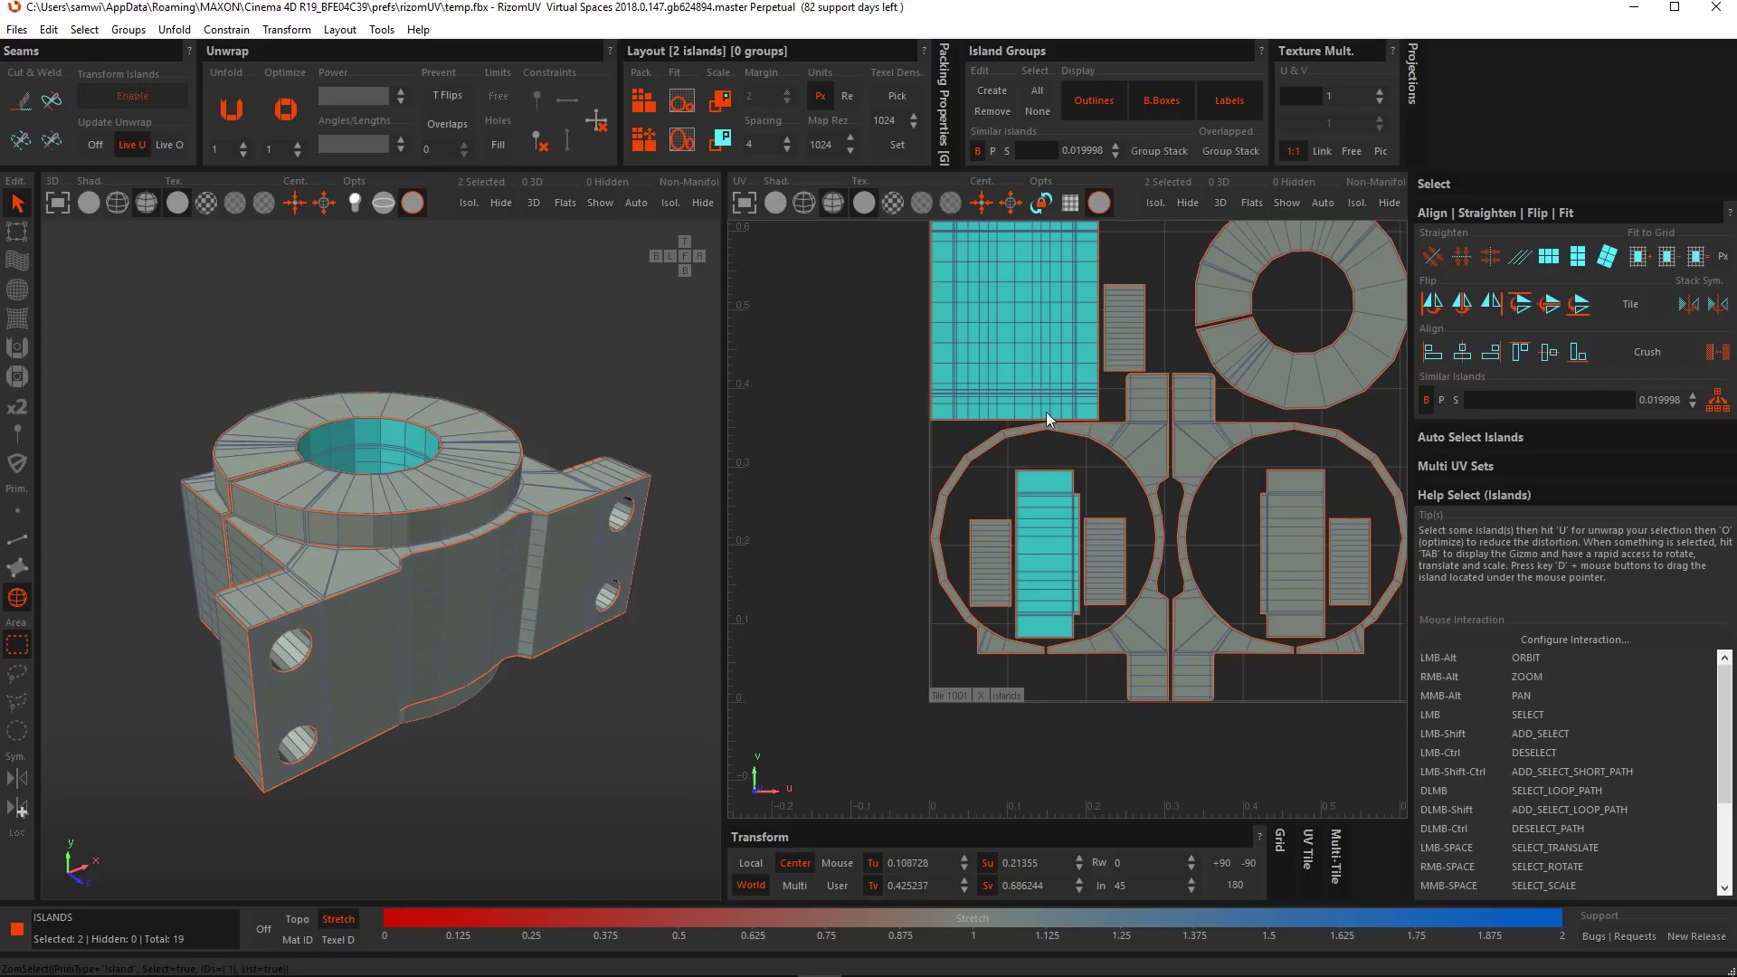
pyautogui.scroll(-3, 1046, 451)
pyautogui.keyDown('alt'); pyautogui.moveTo(1089, 425); pyautogui.dragTo(1096, 538, button='middle'); pyautogui.keyUp('alt')
pyautogui.moveTo(1051, 508); pyautogui.dragTo(1162, 167)
pyautogui.scroll(-2, 1110, 315)
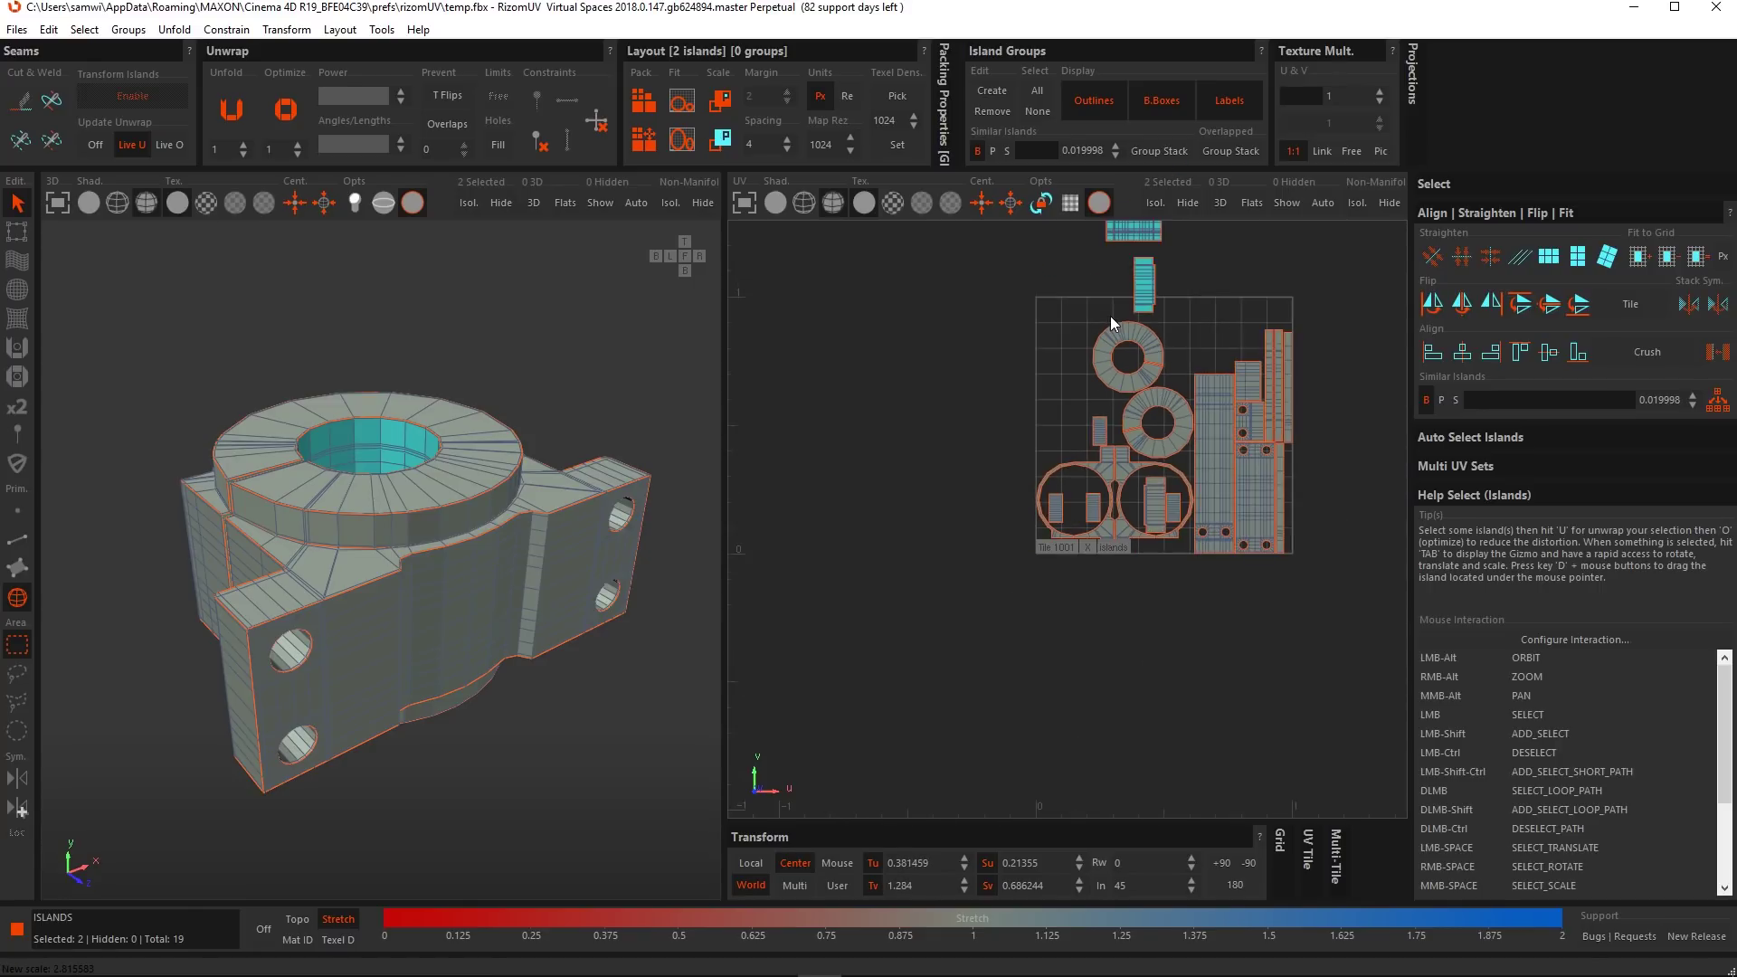
pyautogui.keyDown('alt'); pyautogui.moveTo(1155, 305); pyautogui.dragTo(1120, 395, button='middle'); pyautogui.keyUp('alt')
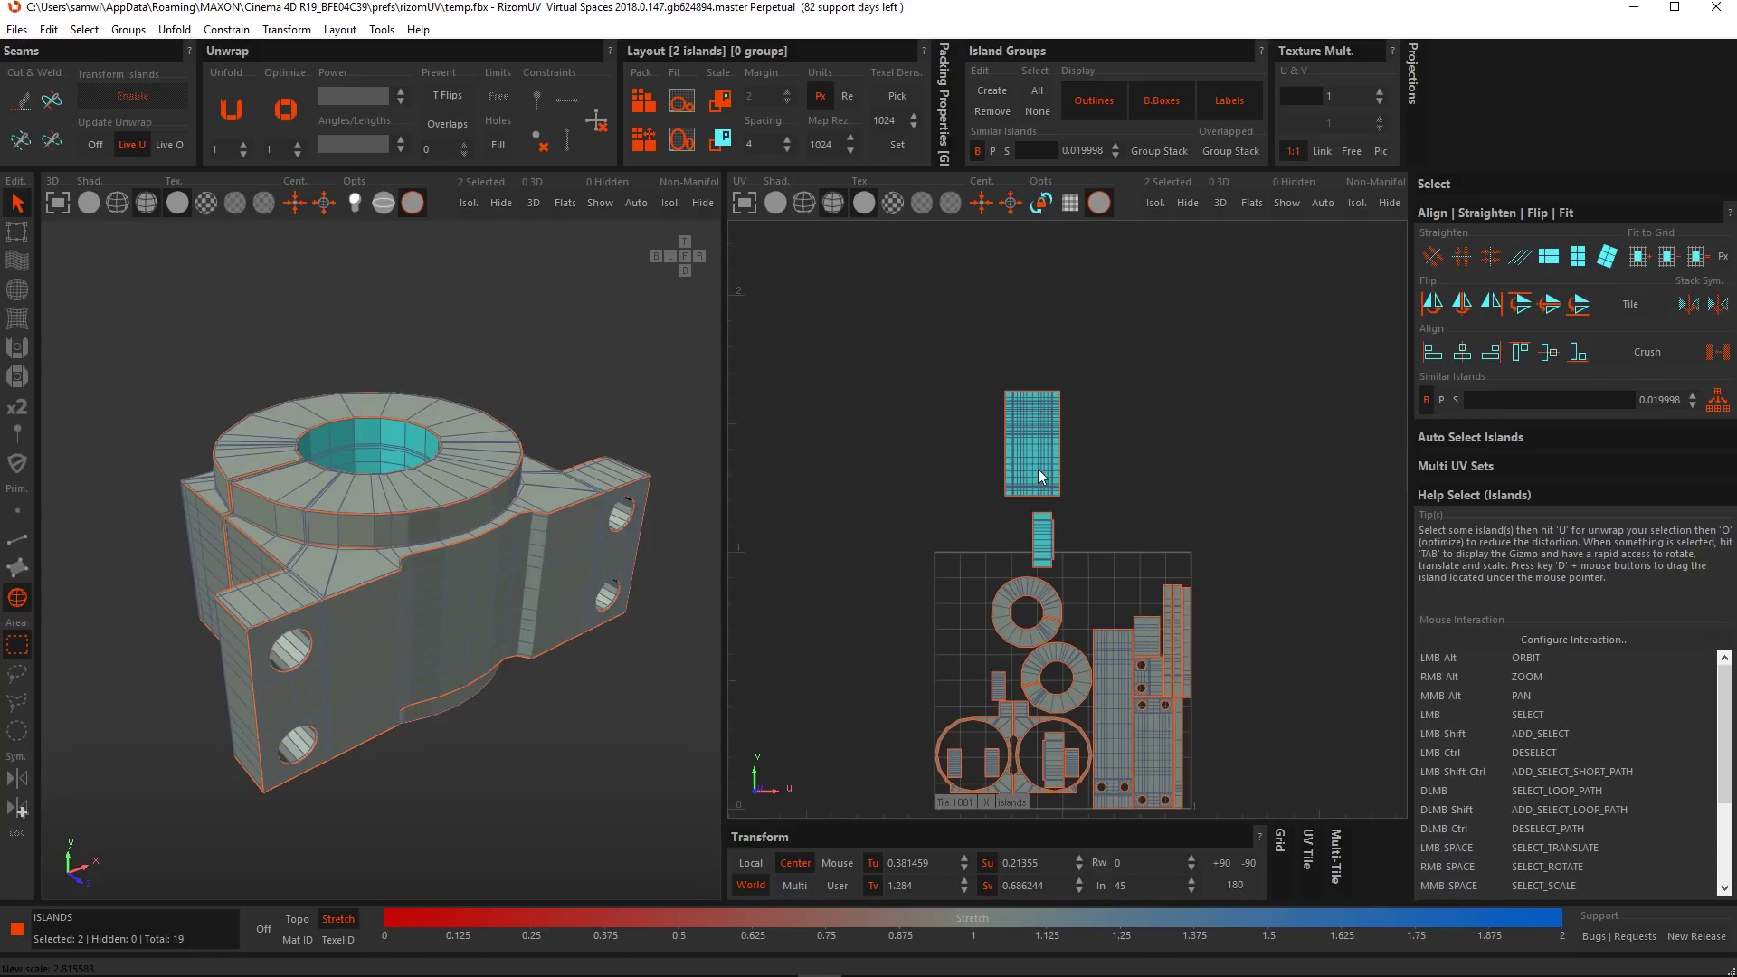
pyautogui.moveTo(1036, 473); pyautogui.dragTo(1058, 443)
pyautogui.hotkey('ctrl', 'z')
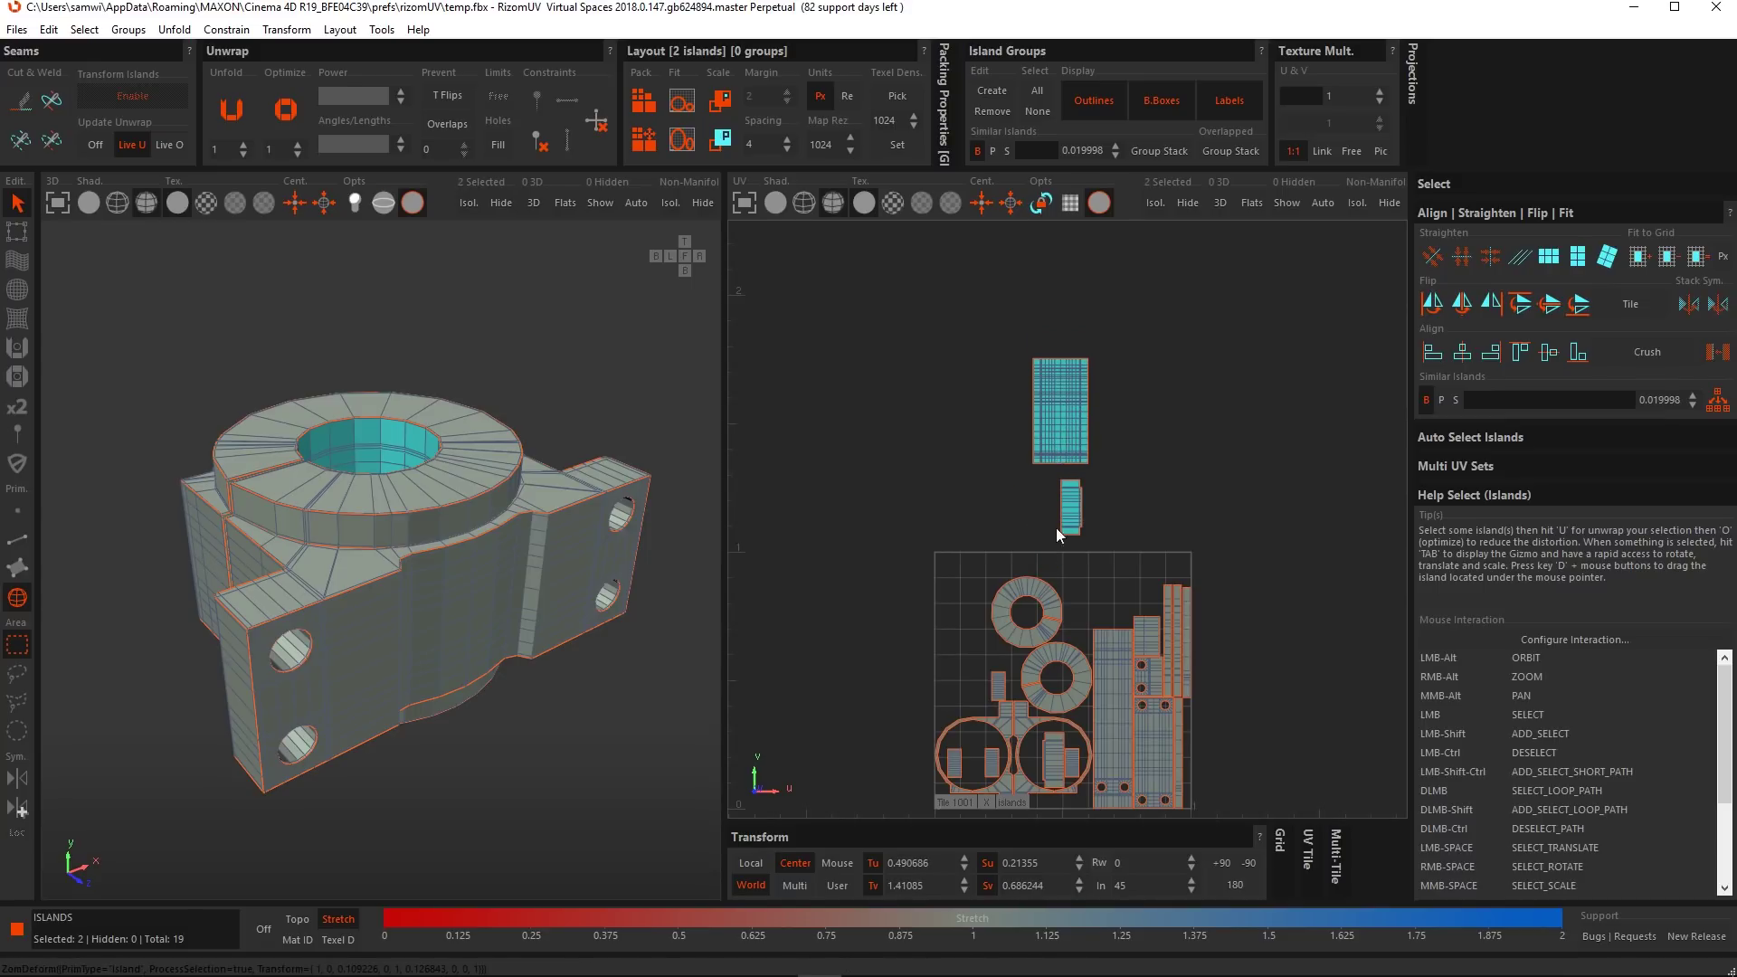
pyautogui.scroll(3, 1060, 507)
pyautogui.keyDown('alt'); pyautogui.moveTo(1092, 342); pyautogui.dragTo(1102, 460, button='middle'); pyautogui.keyUp('alt')
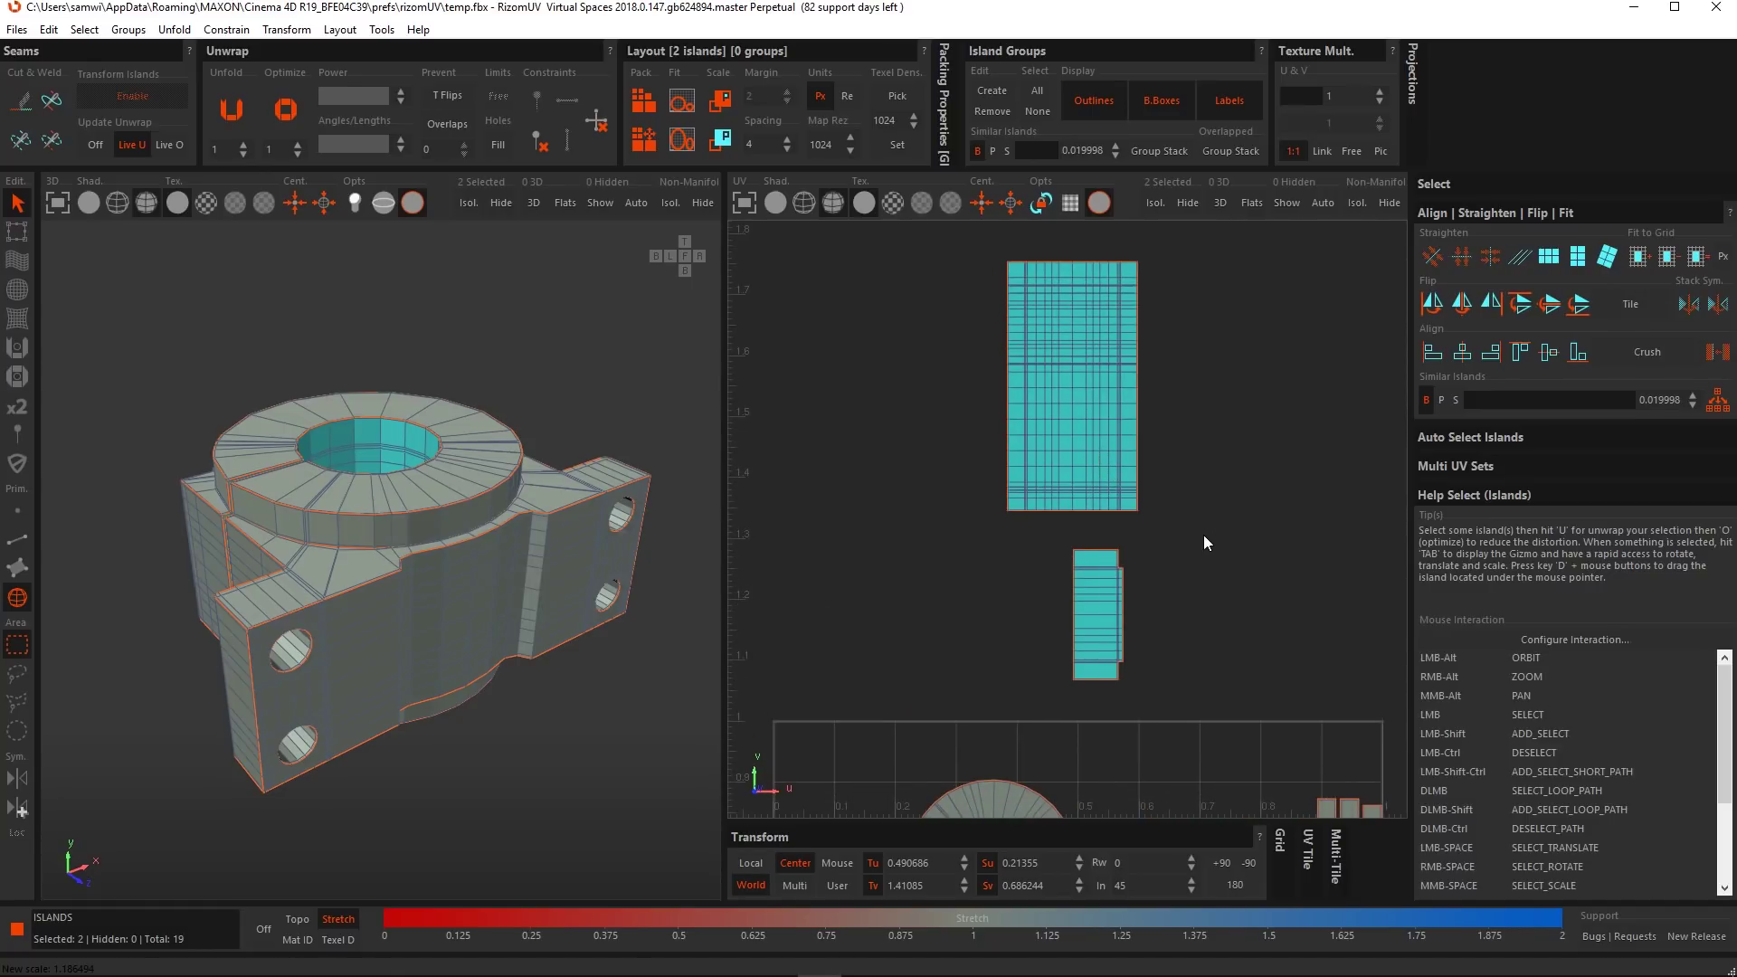
pyautogui.click(1196, 644)
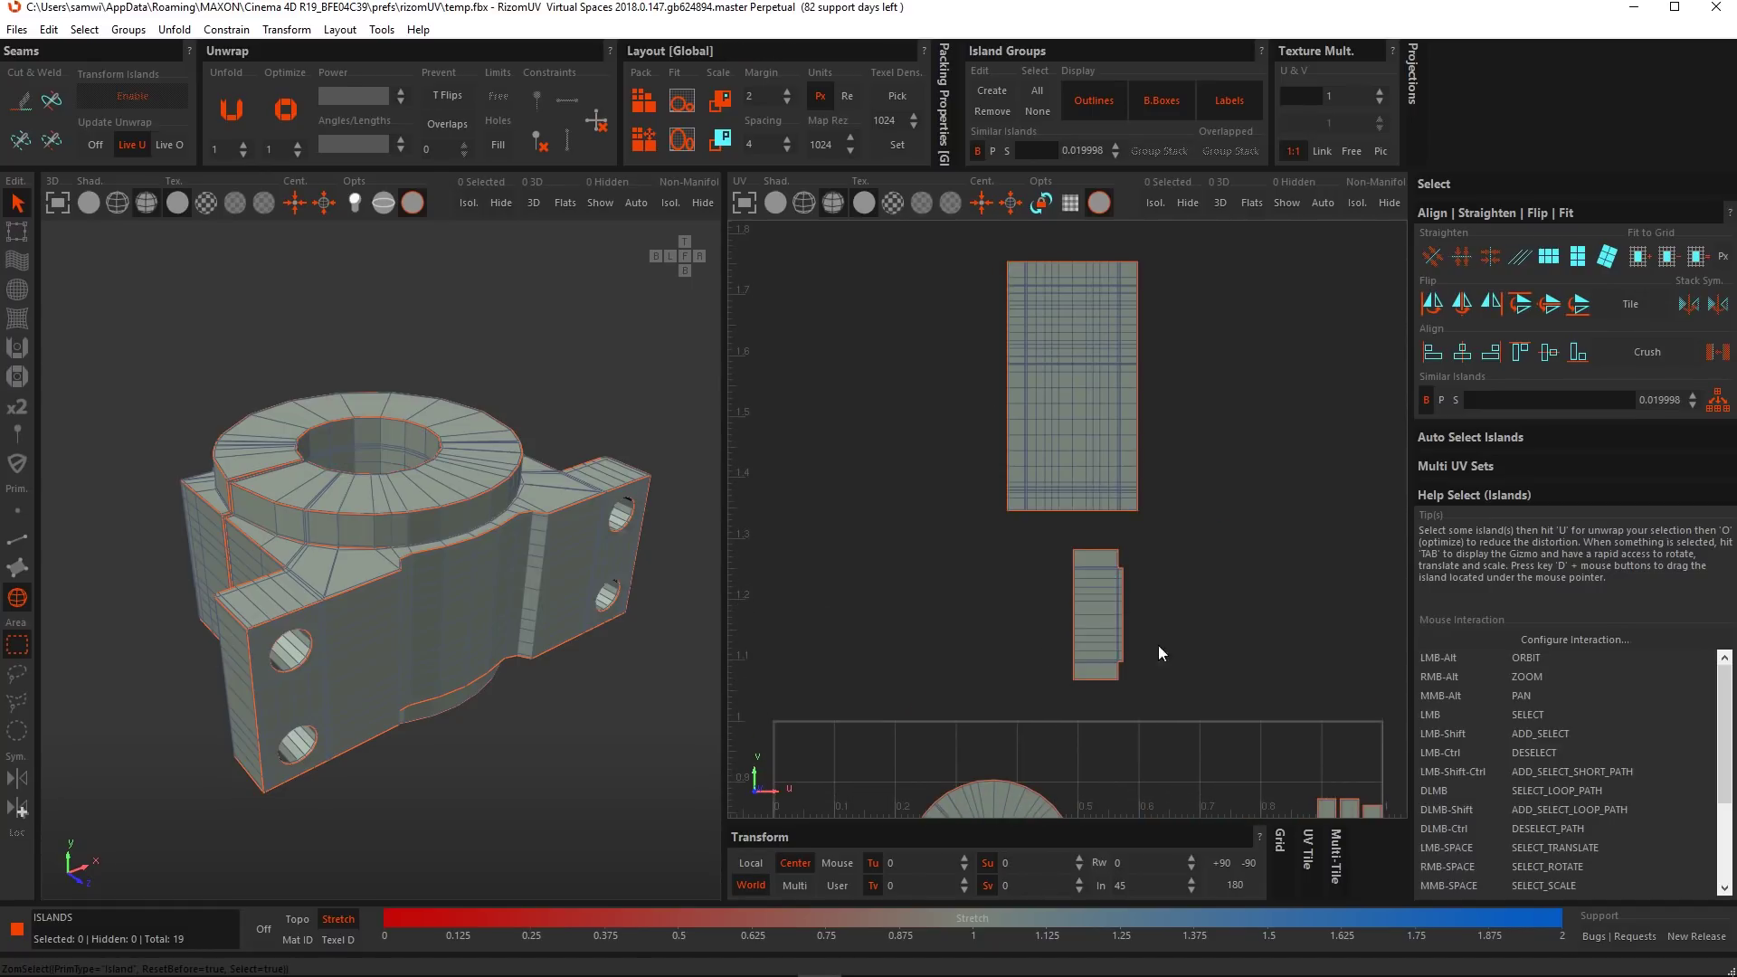
# In edge selection mode, try to weld the narrow strip's left border loop to the large rectangular island with live unfolding.
pyautogui.click(18, 540)
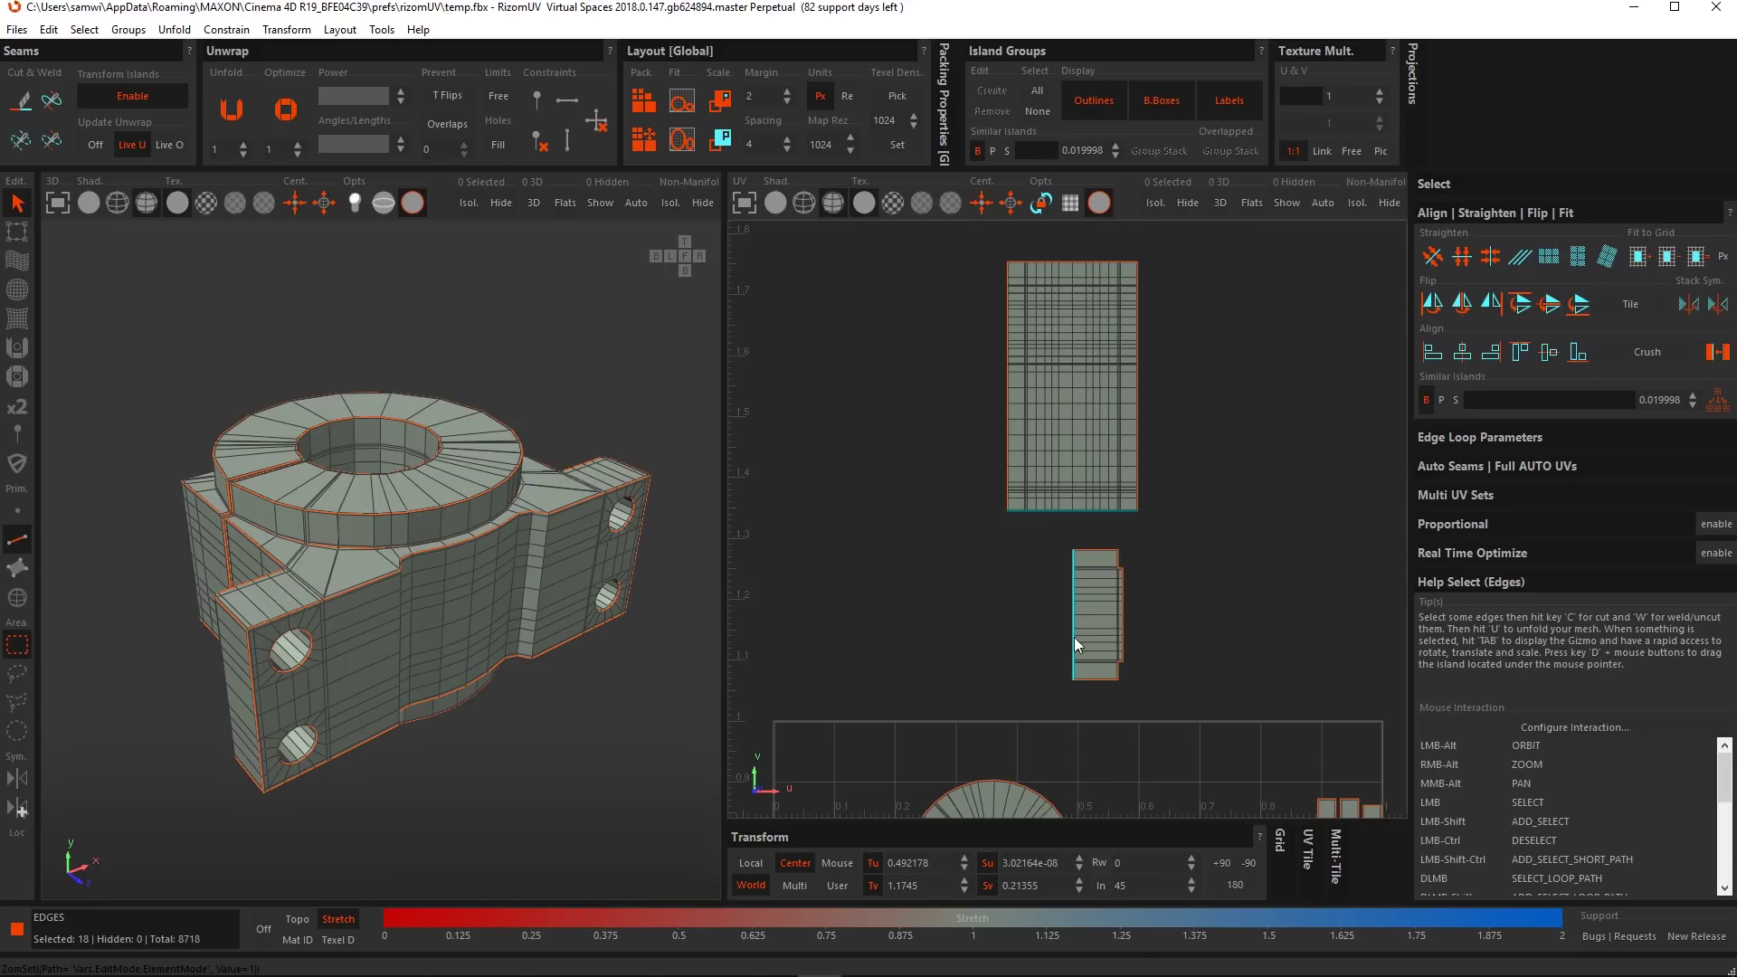
pyautogui.press('w')
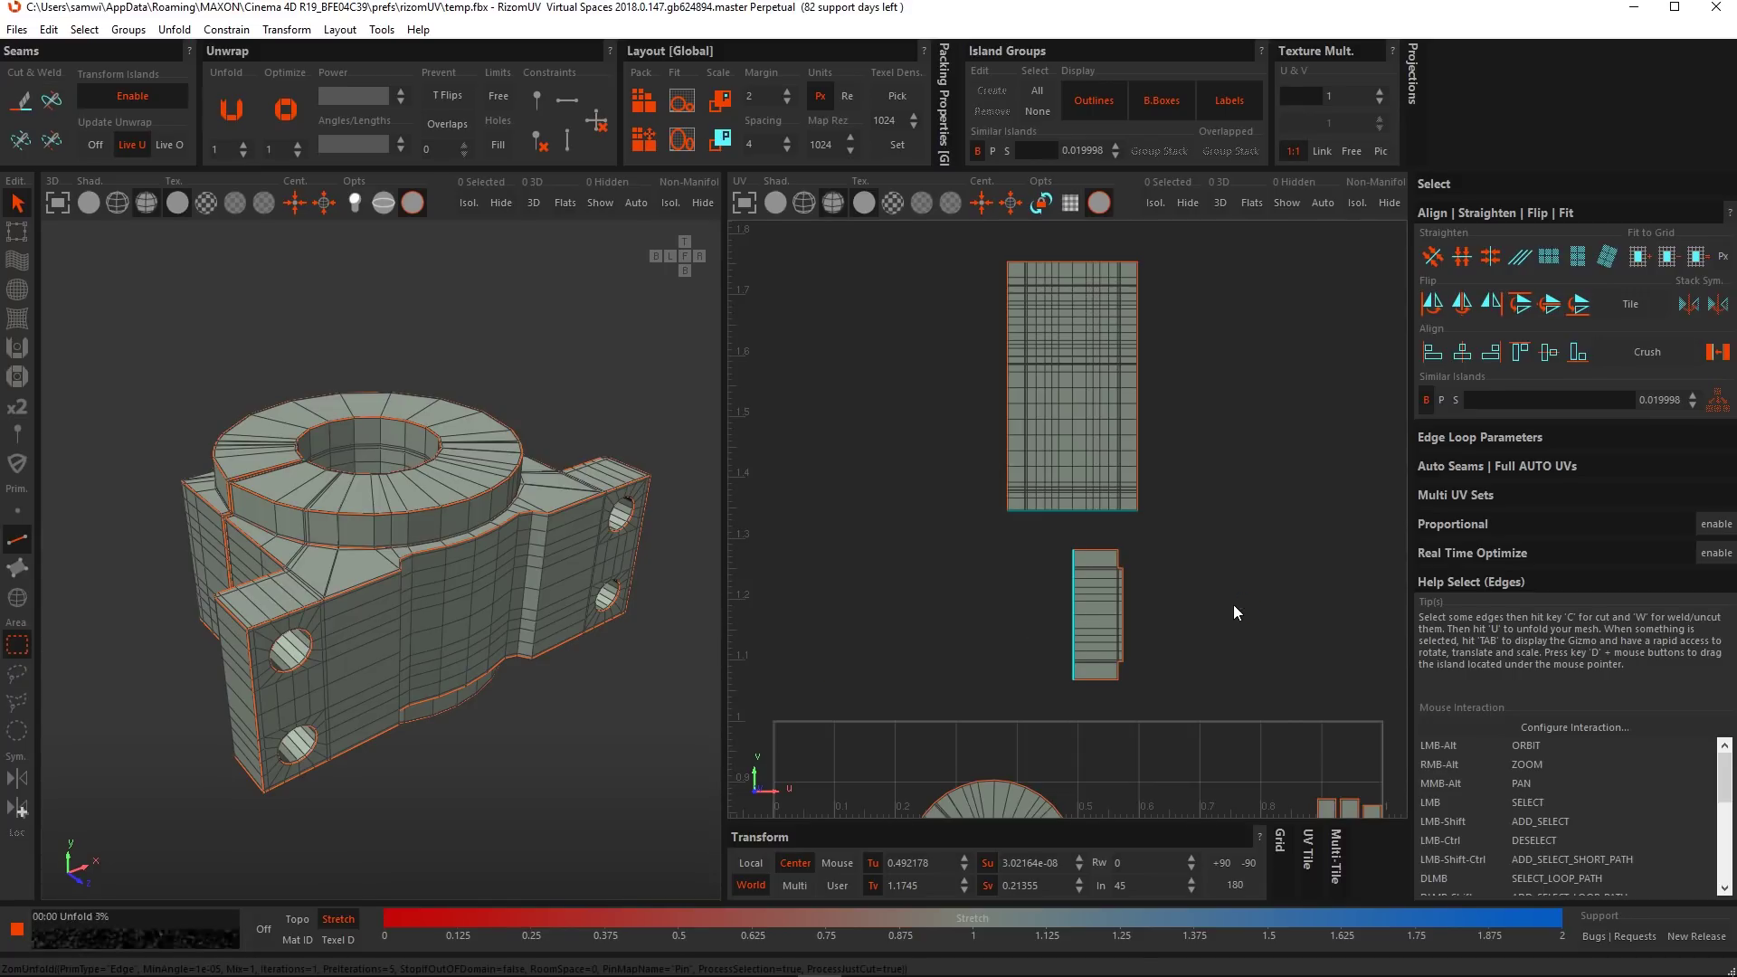
pyautogui.keyDown('alt'); pyautogui.moveTo(1234, 605); pyautogui.dragTo(1254, 559, button='middle'); pyautogui.keyUp('alt')
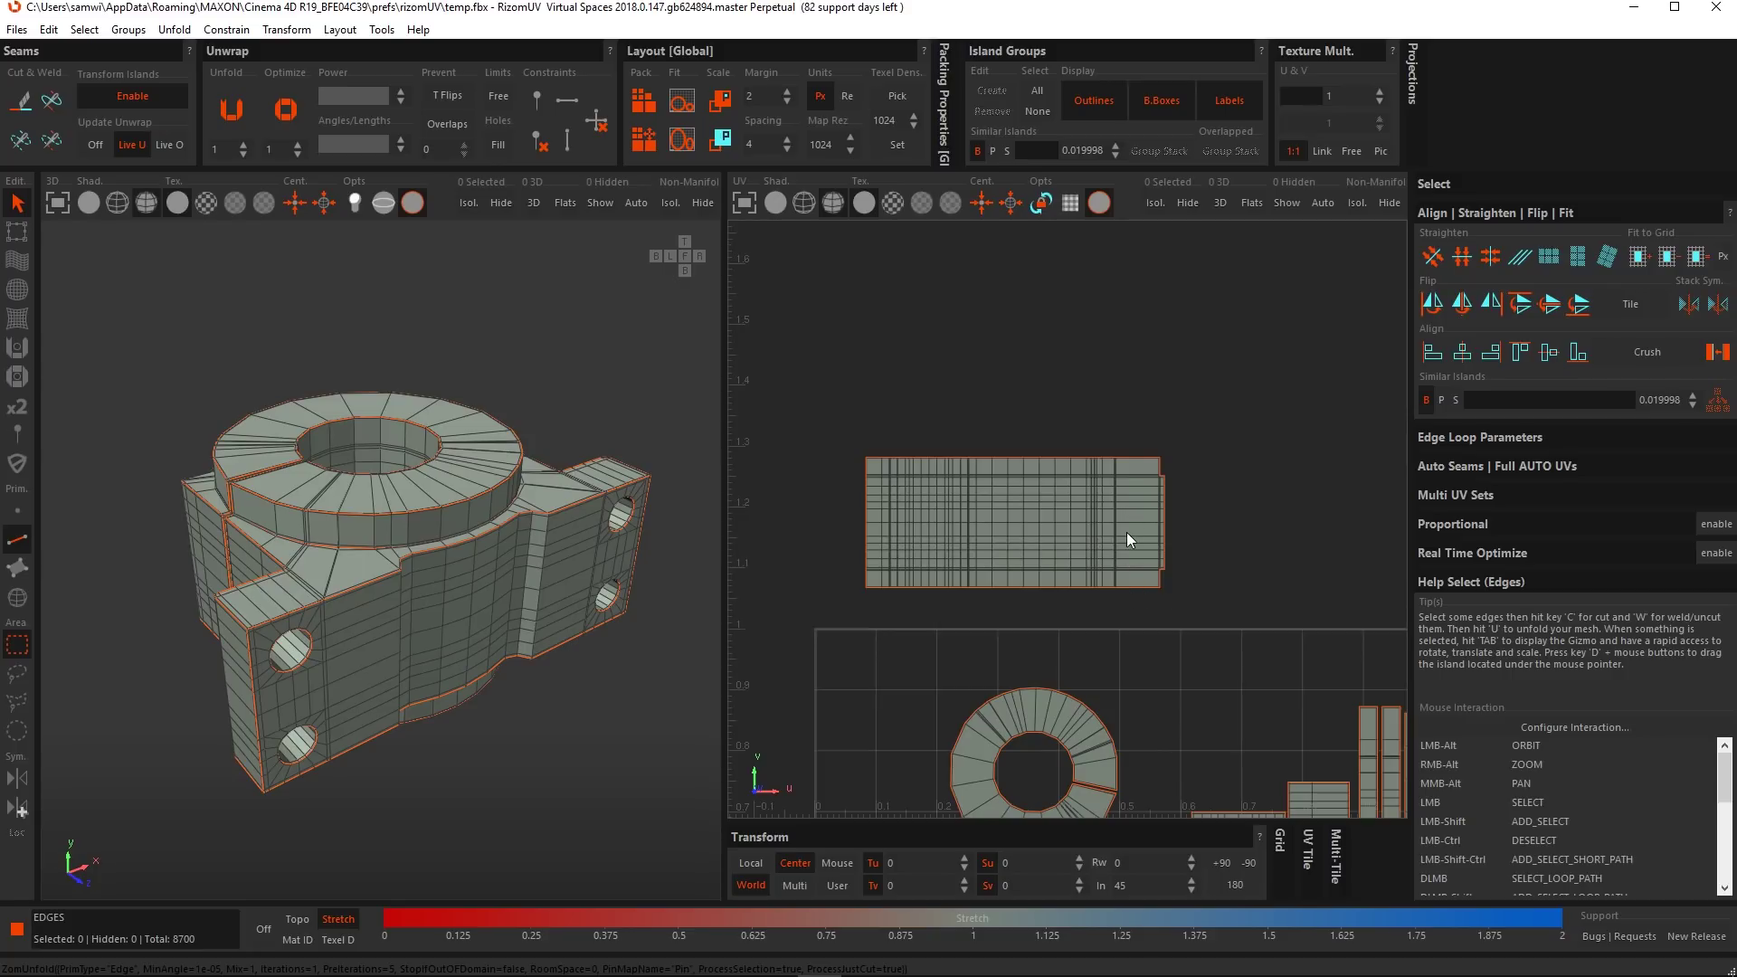
pyautogui.hotkey('ctrl', 'z')
# Reselect the narrow strip's left border loop and try the weld again so the large island attaches to the strip.
pyautogui.scroll(4, 1131, 530)
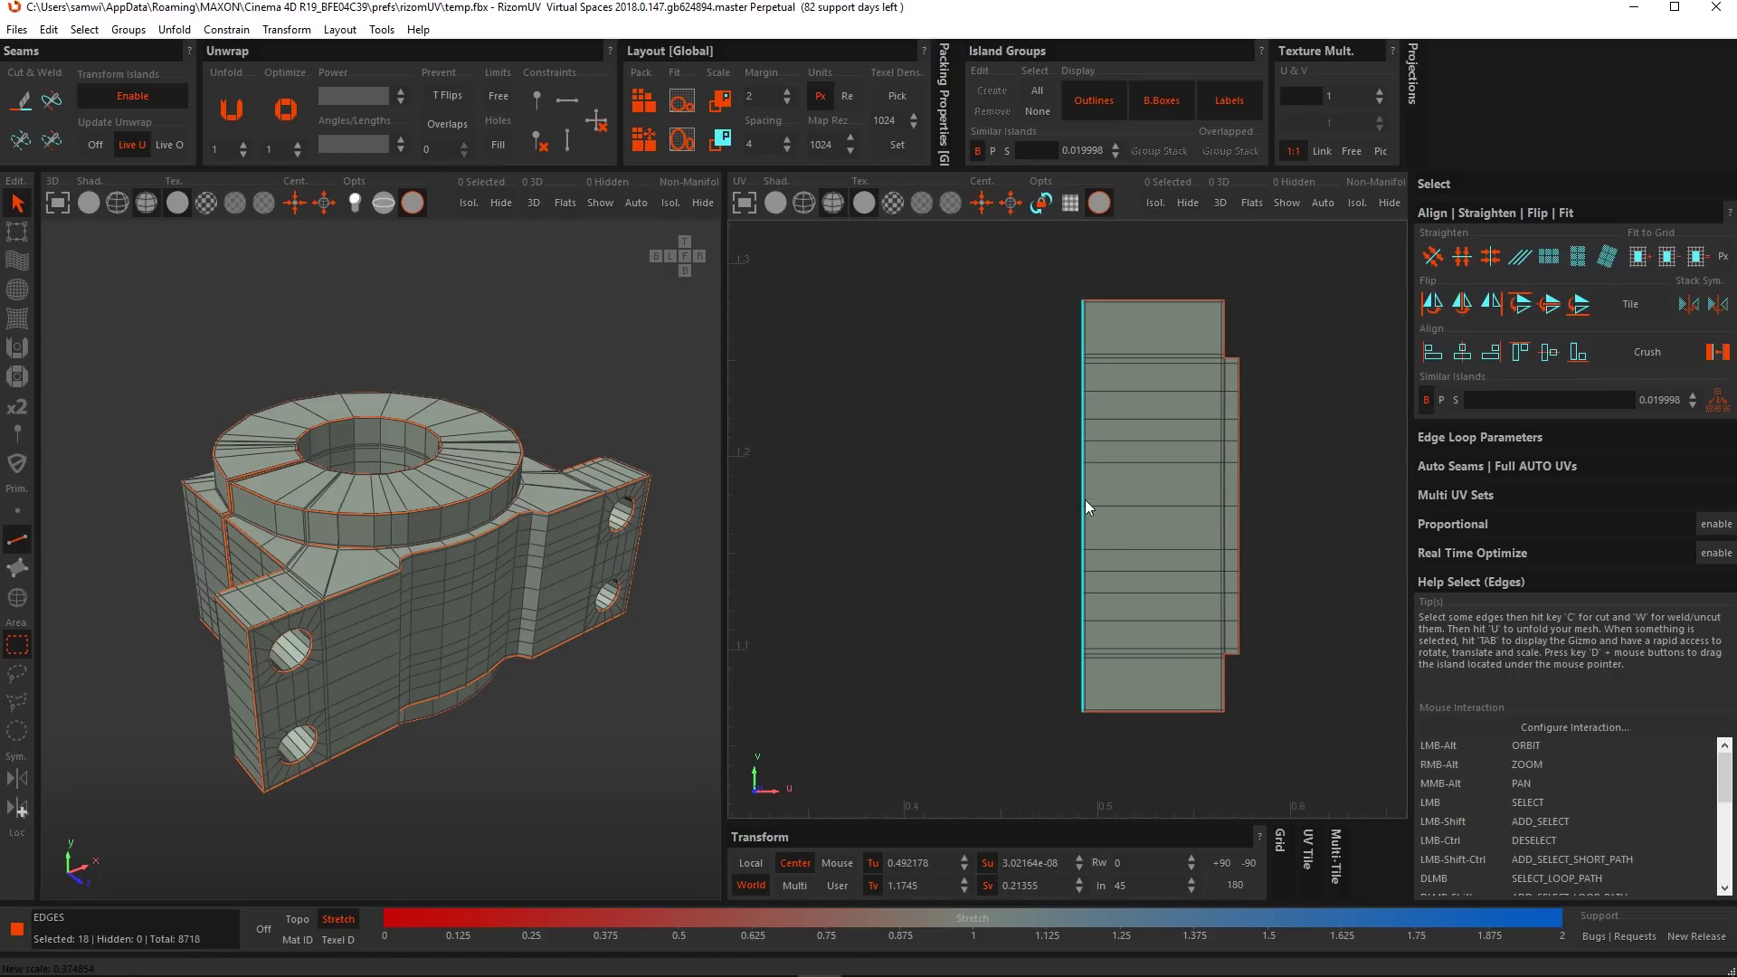
pyautogui.click(1063, 556)
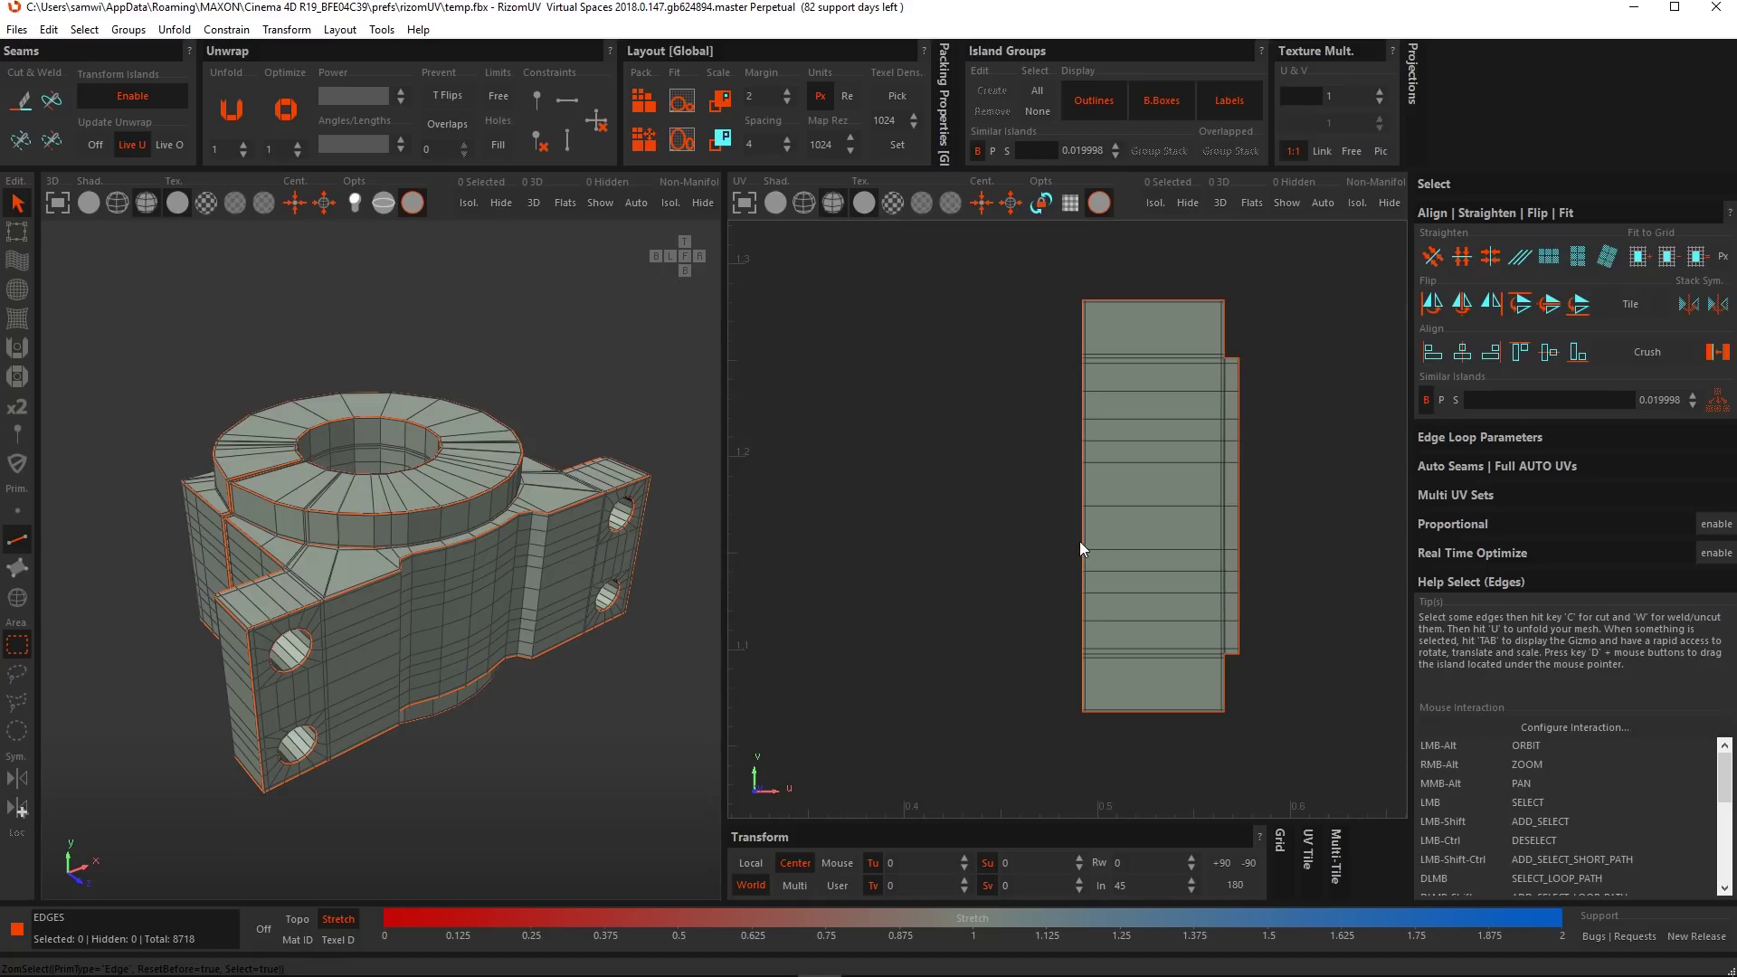
pyautogui.click(1082, 541)
pyautogui.scroll(-4, 1028, 543)
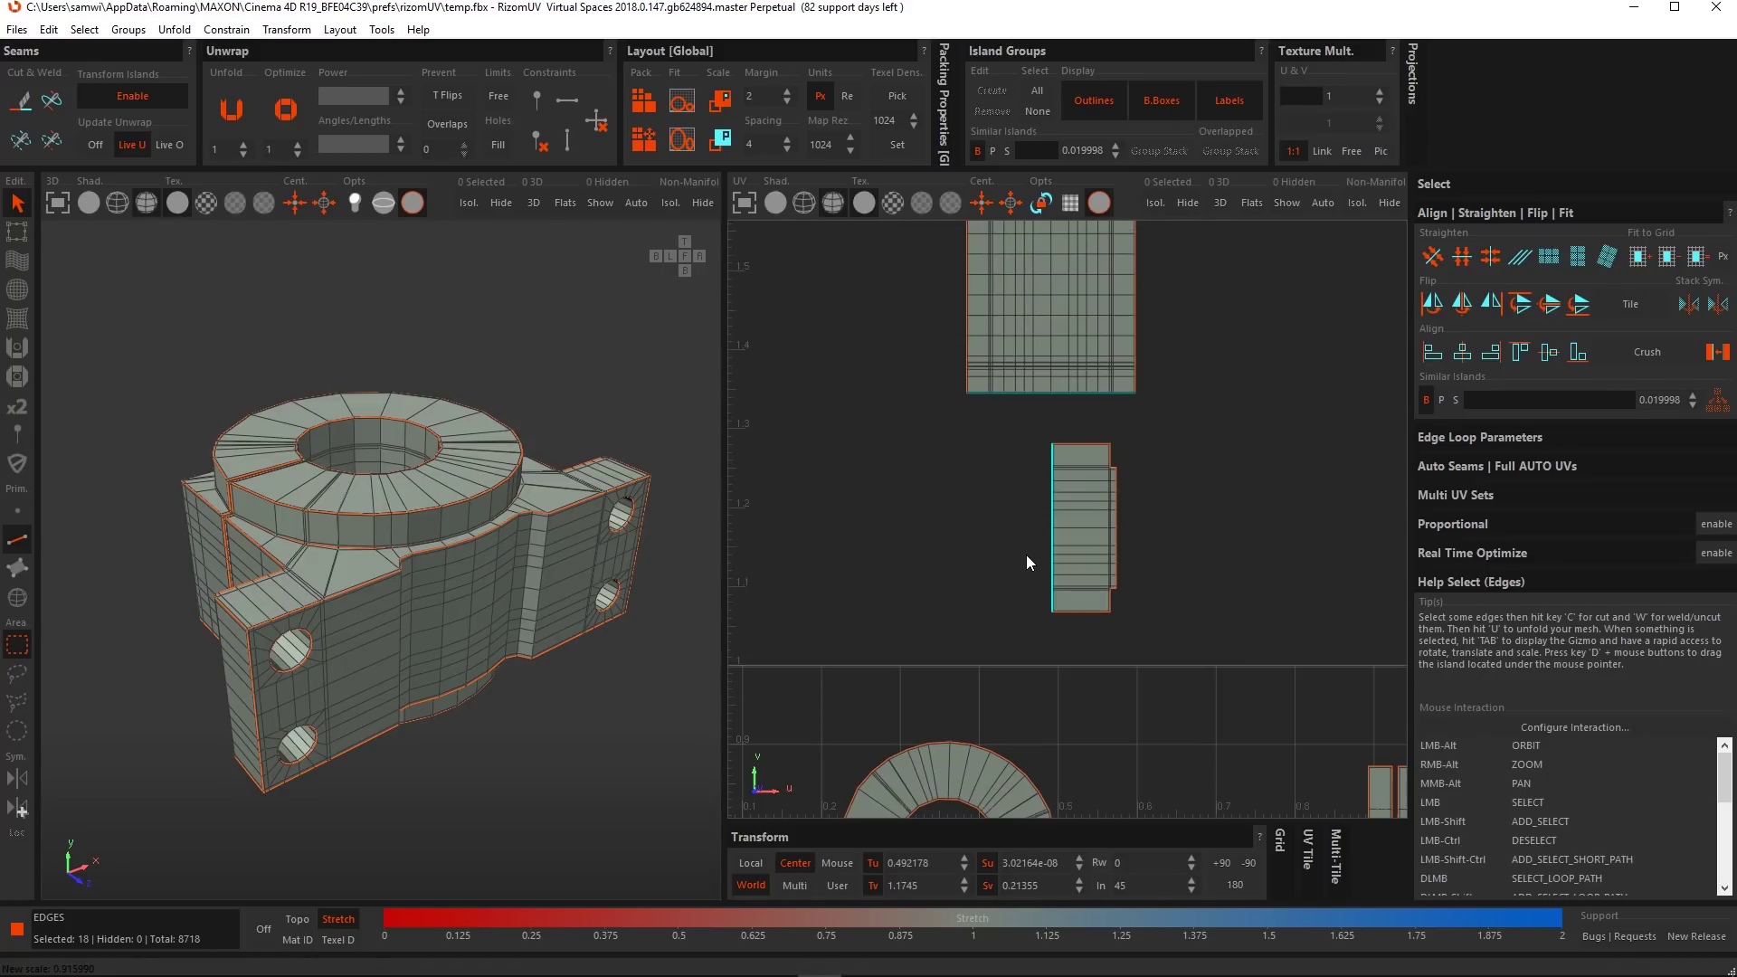
pyautogui.scroll(1, 1026, 561)
pyautogui.press('w')
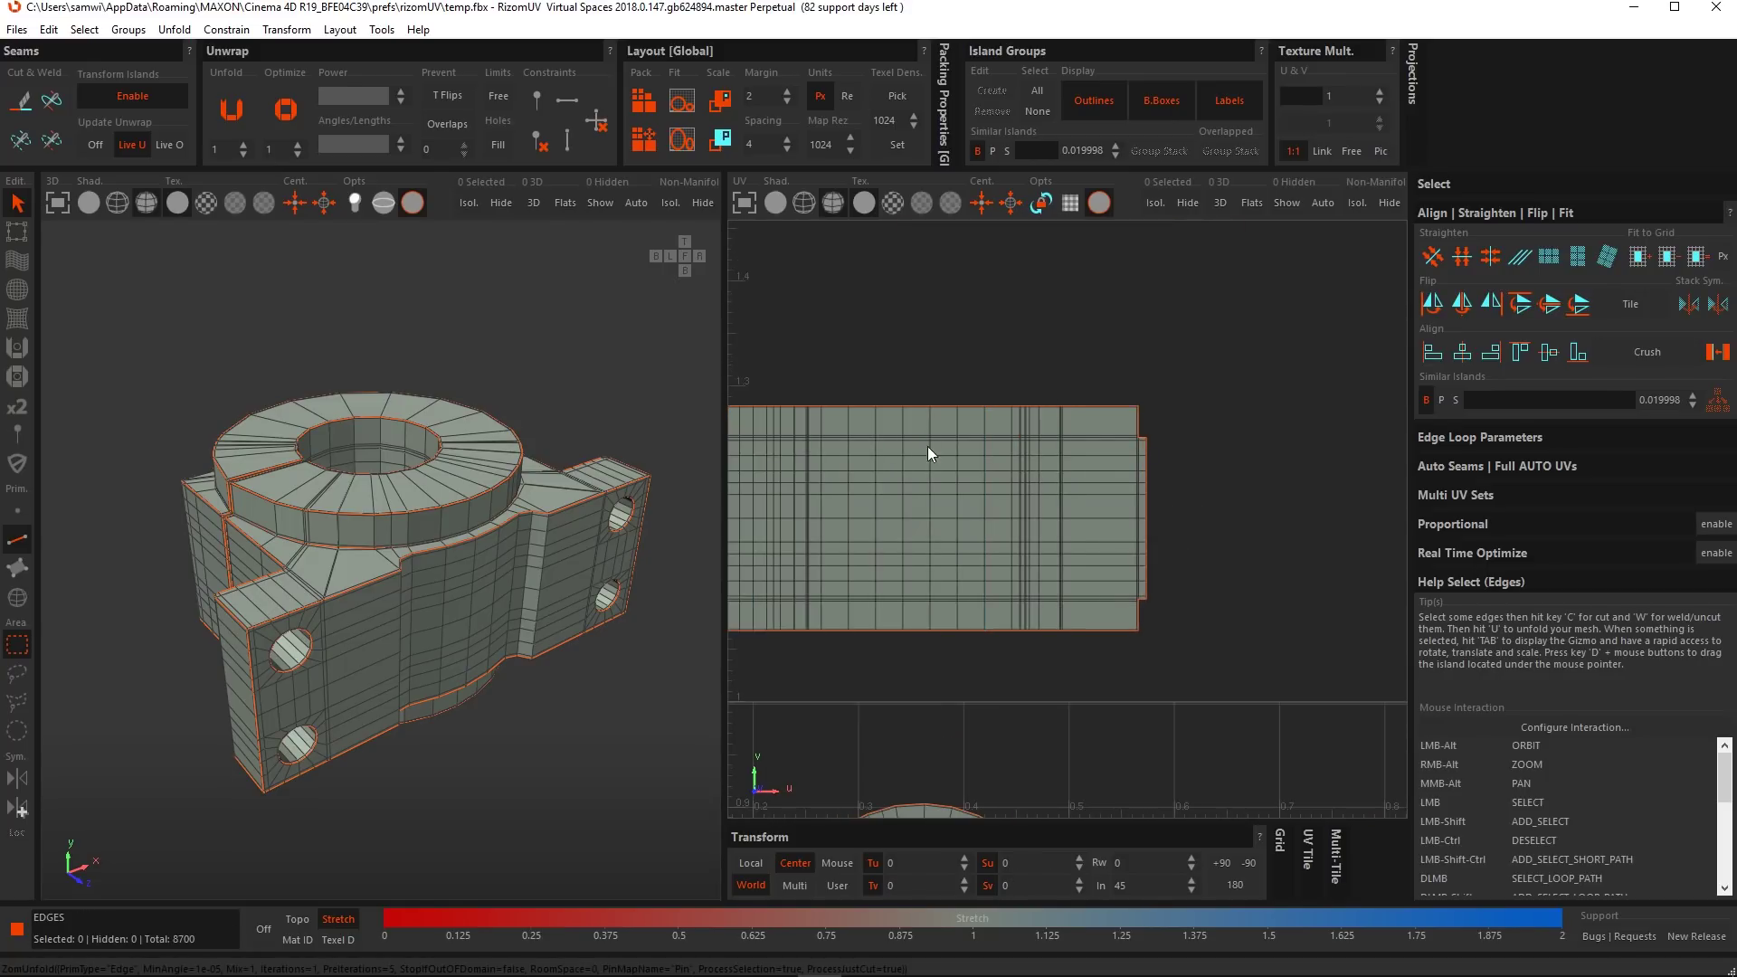
pyautogui.keyDown('alt'); pyautogui.moveTo(1006, 523); pyautogui.dragTo(1088, 524, button='middle'); pyautogui.keyUp('alt')
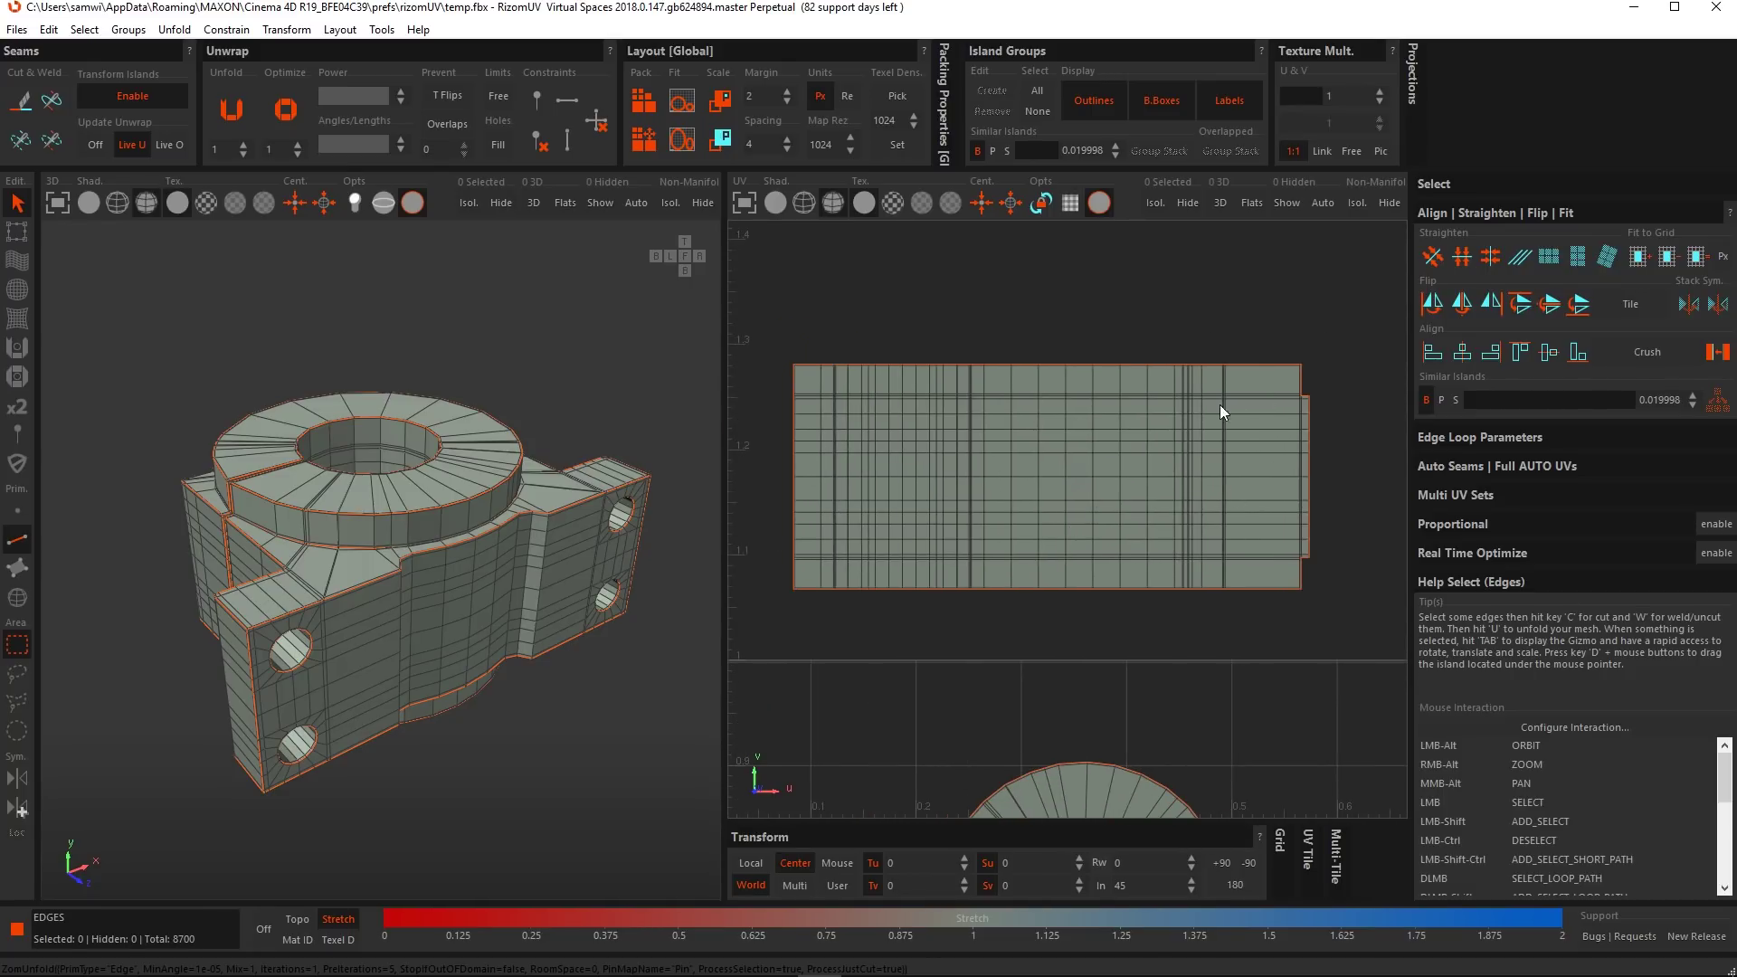
pyautogui.moveTo(1236, 455)
pyautogui.keyDown('alt'); pyautogui.mouseDown(button='middle')
pyautogui.moveTo(1191, 474)
pyautogui.moveTo(1212, 458)
pyautogui.mouseUp(button='middle'); pyautogui.keyUp('alt')
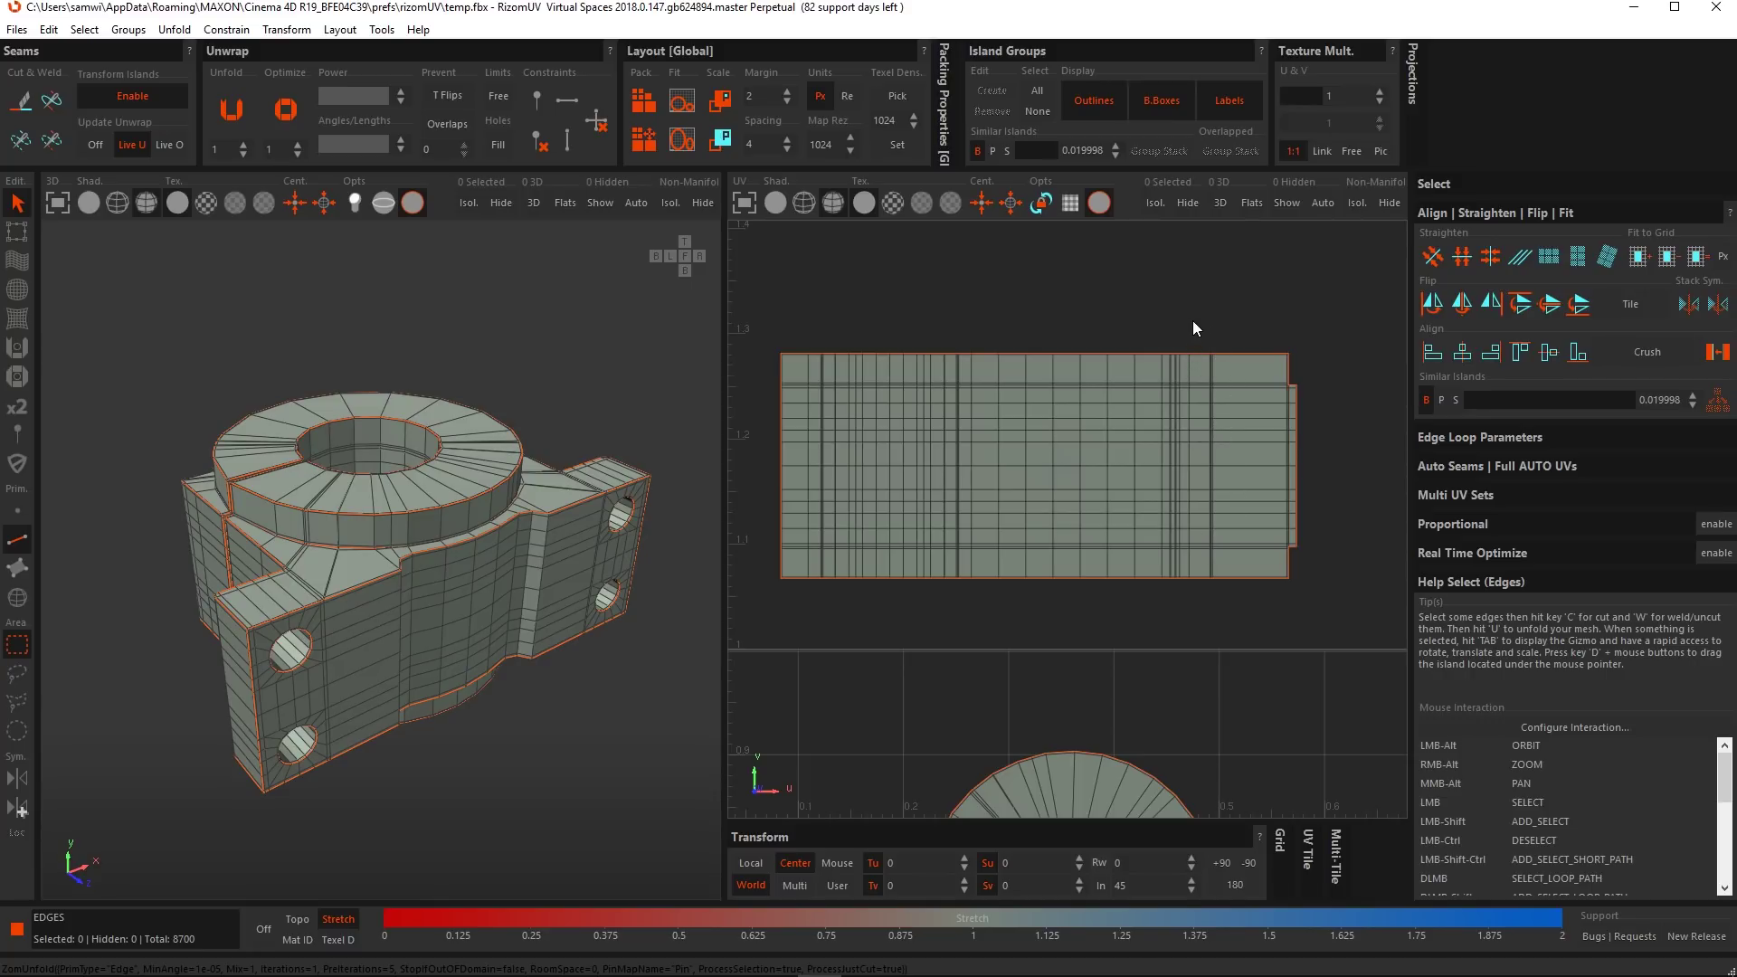
pyautogui.hotkey('ctrl', 'z')
# Try the weld from the large island's lower border loop so the narrow strip attaches to the large island.
pyautogui.keyDown('alt'); pyautogui.moveTo(1261, 453); pyautogui.dragTo(1207, 496, button='middle'); pyautogui.keyUp('alt')
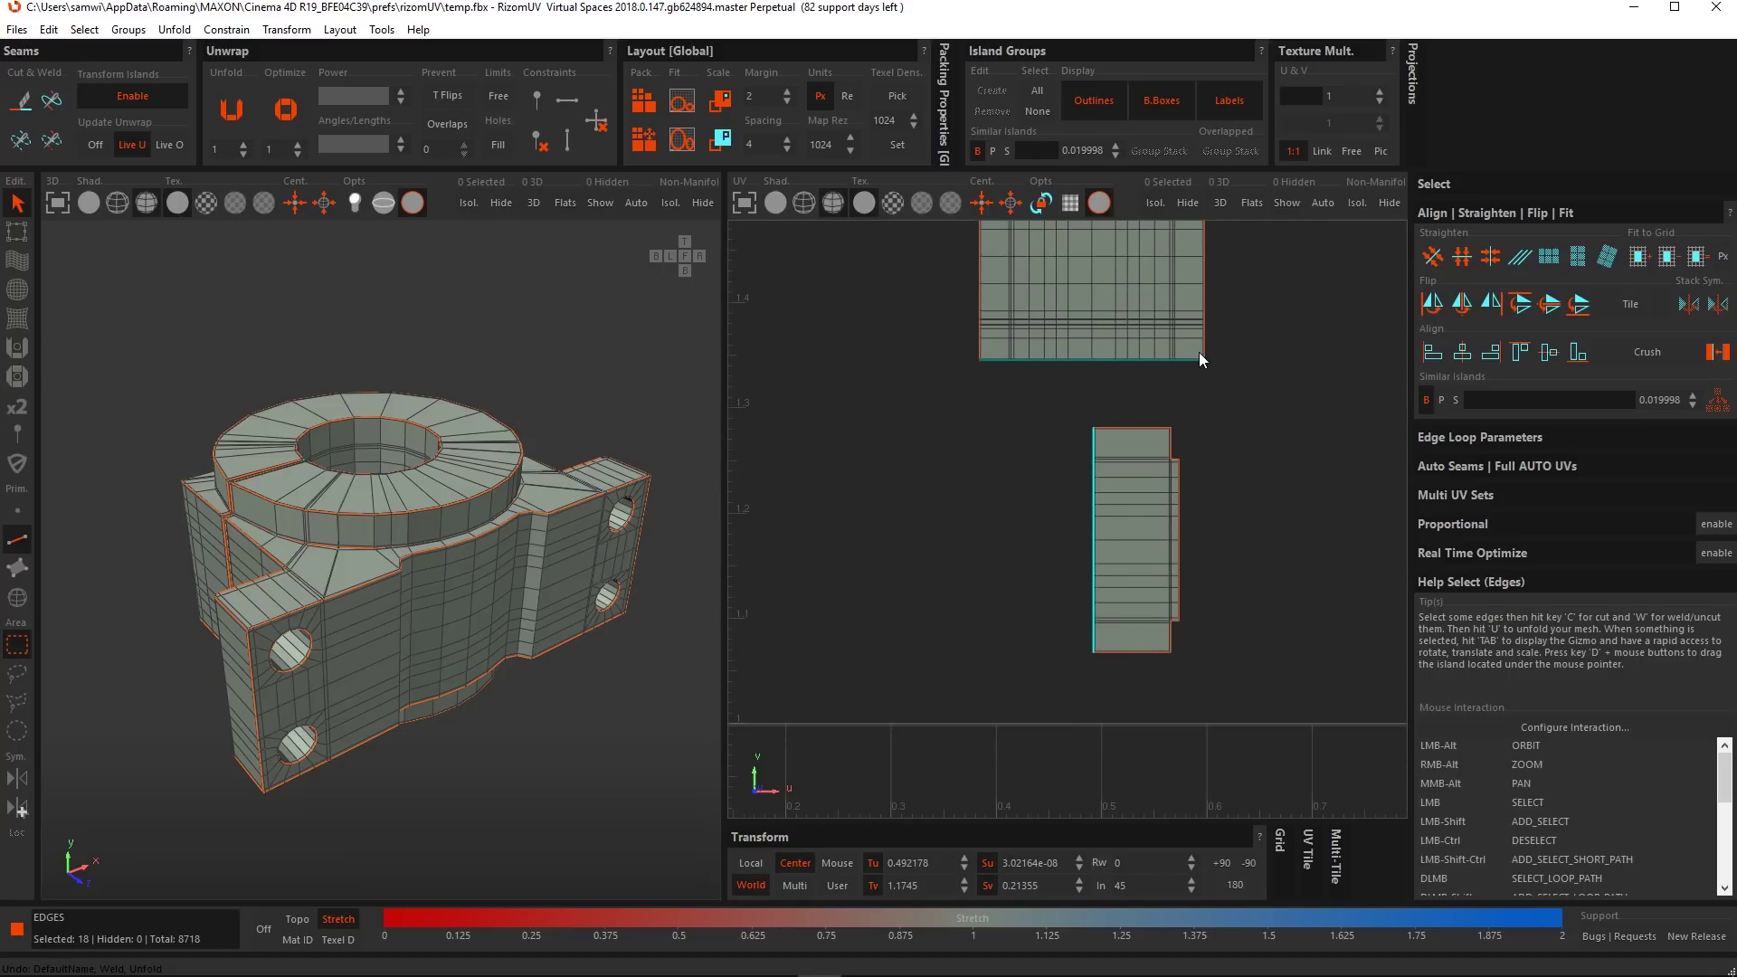
pyautogui.doubleClick(1136, 360)
pyautogui.scroll(6, 1136, 360)
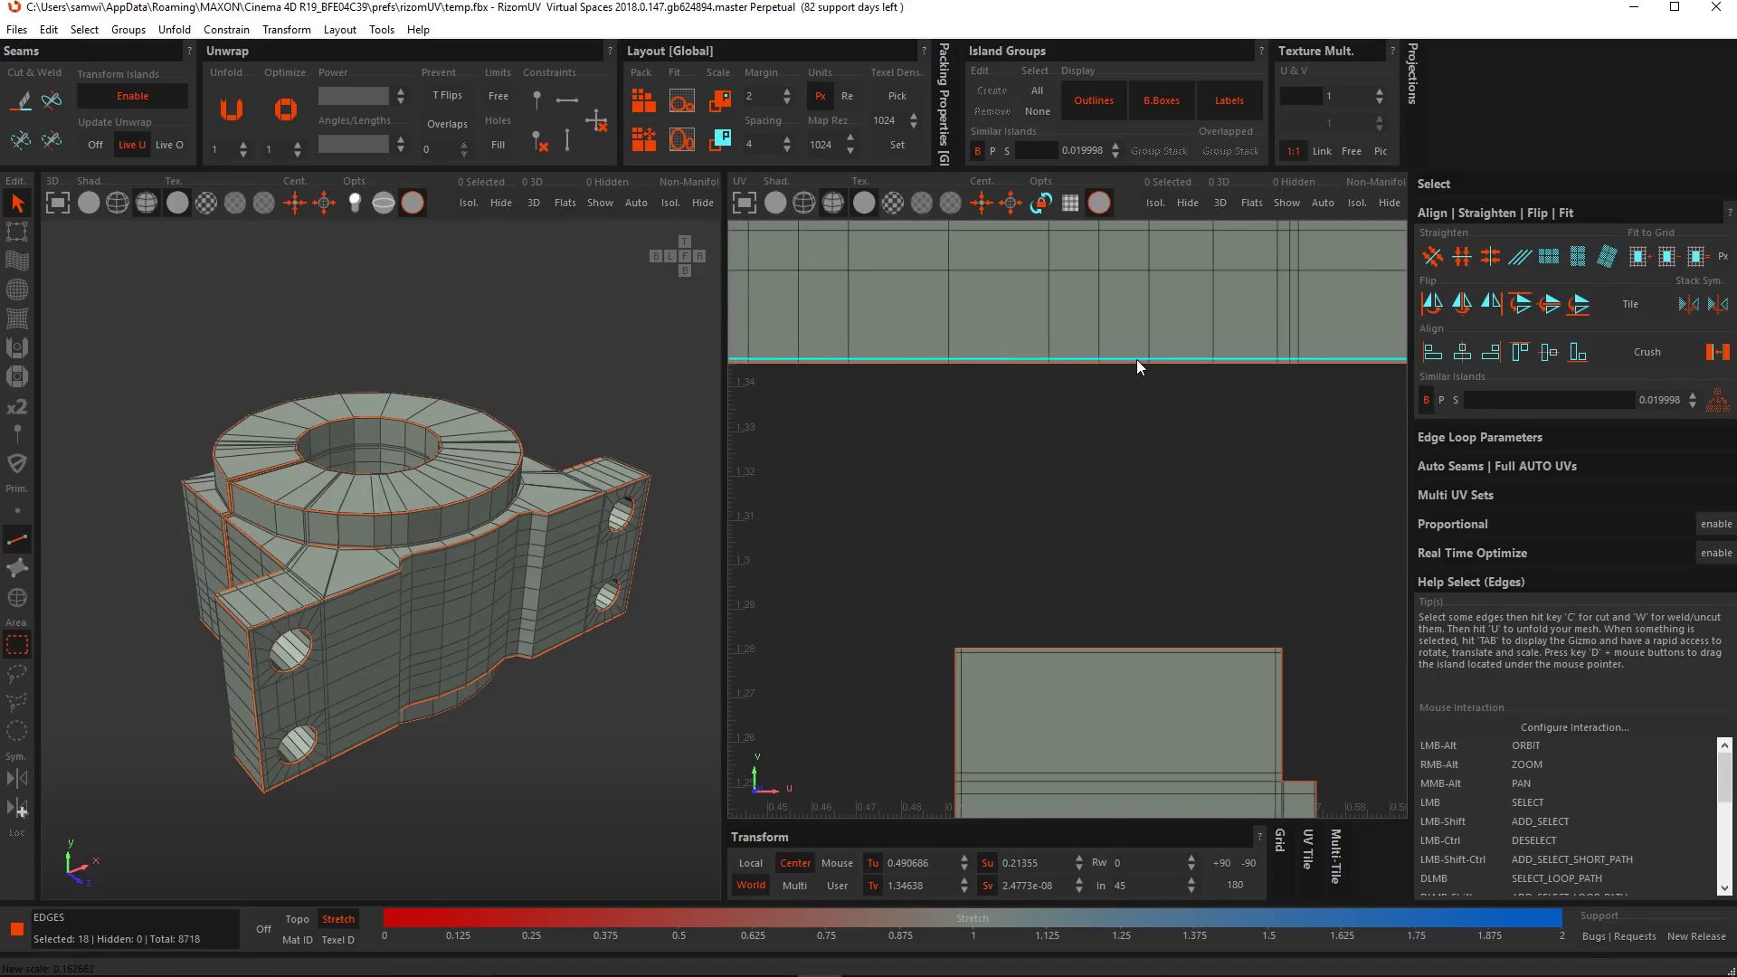
pyautogui.doubleClick(1134, 362)
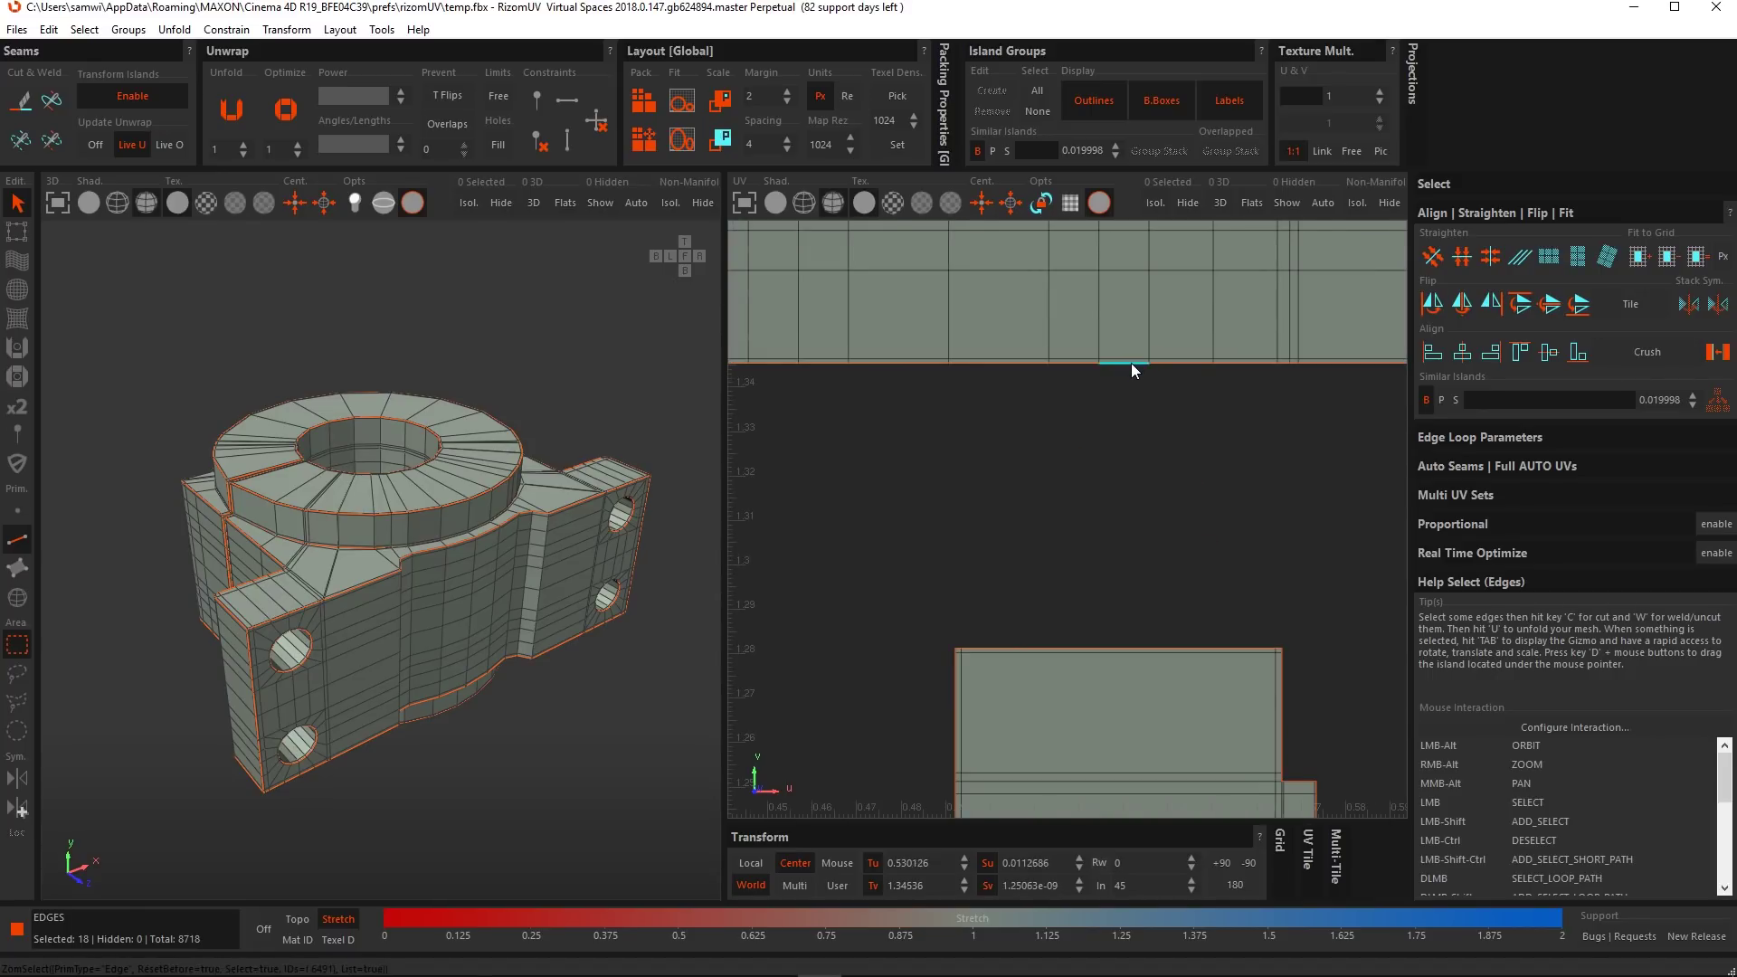
pyautogui.scroll(-5, 1124, 412)
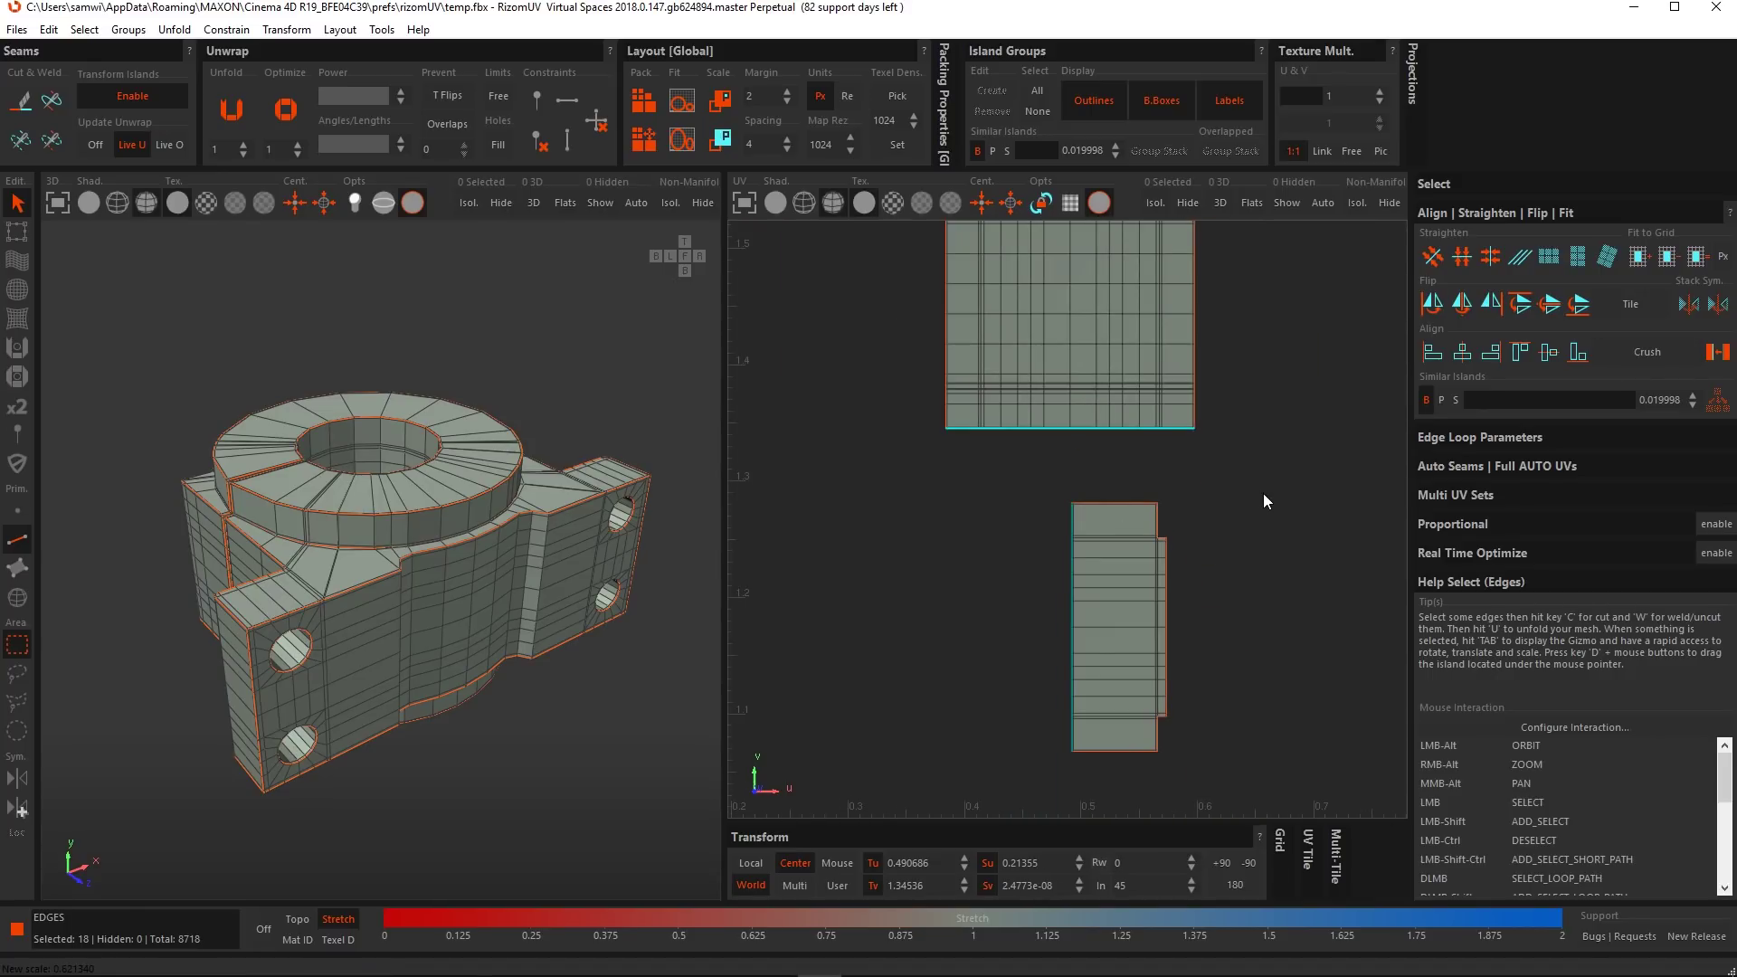
pyautogui.press('w')
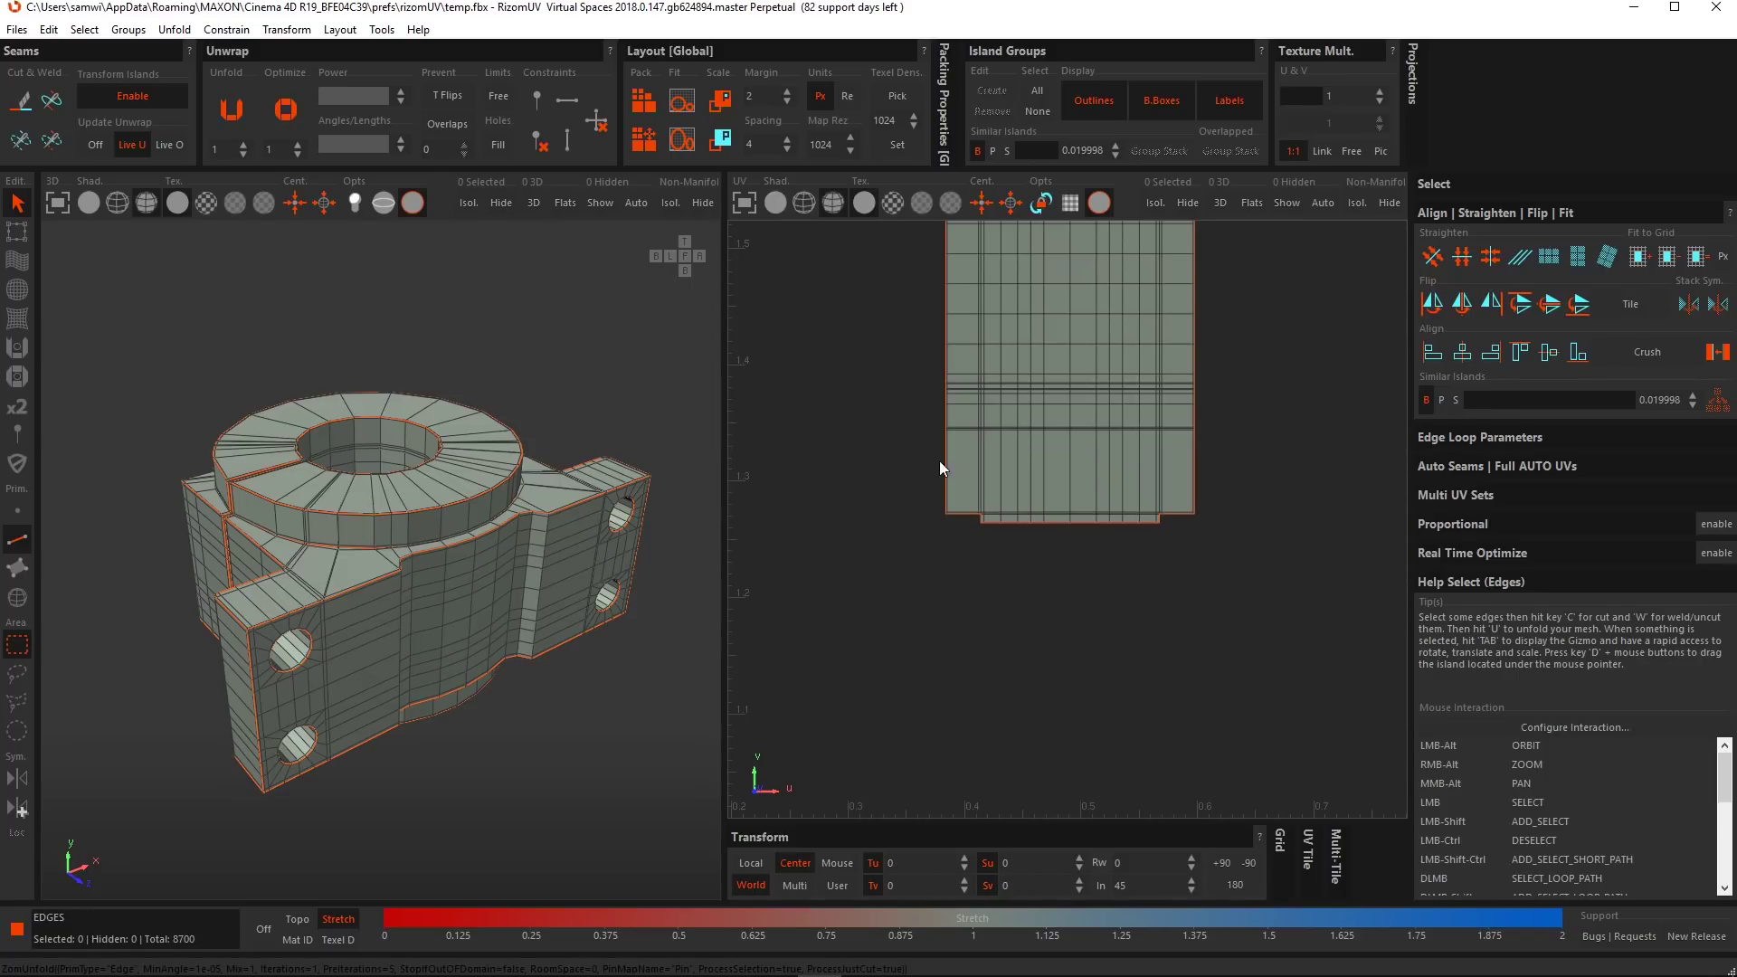
pyautogui.hotkey('ctrl', 'z')
pyautogui.scroll(-2, 1042, 508)
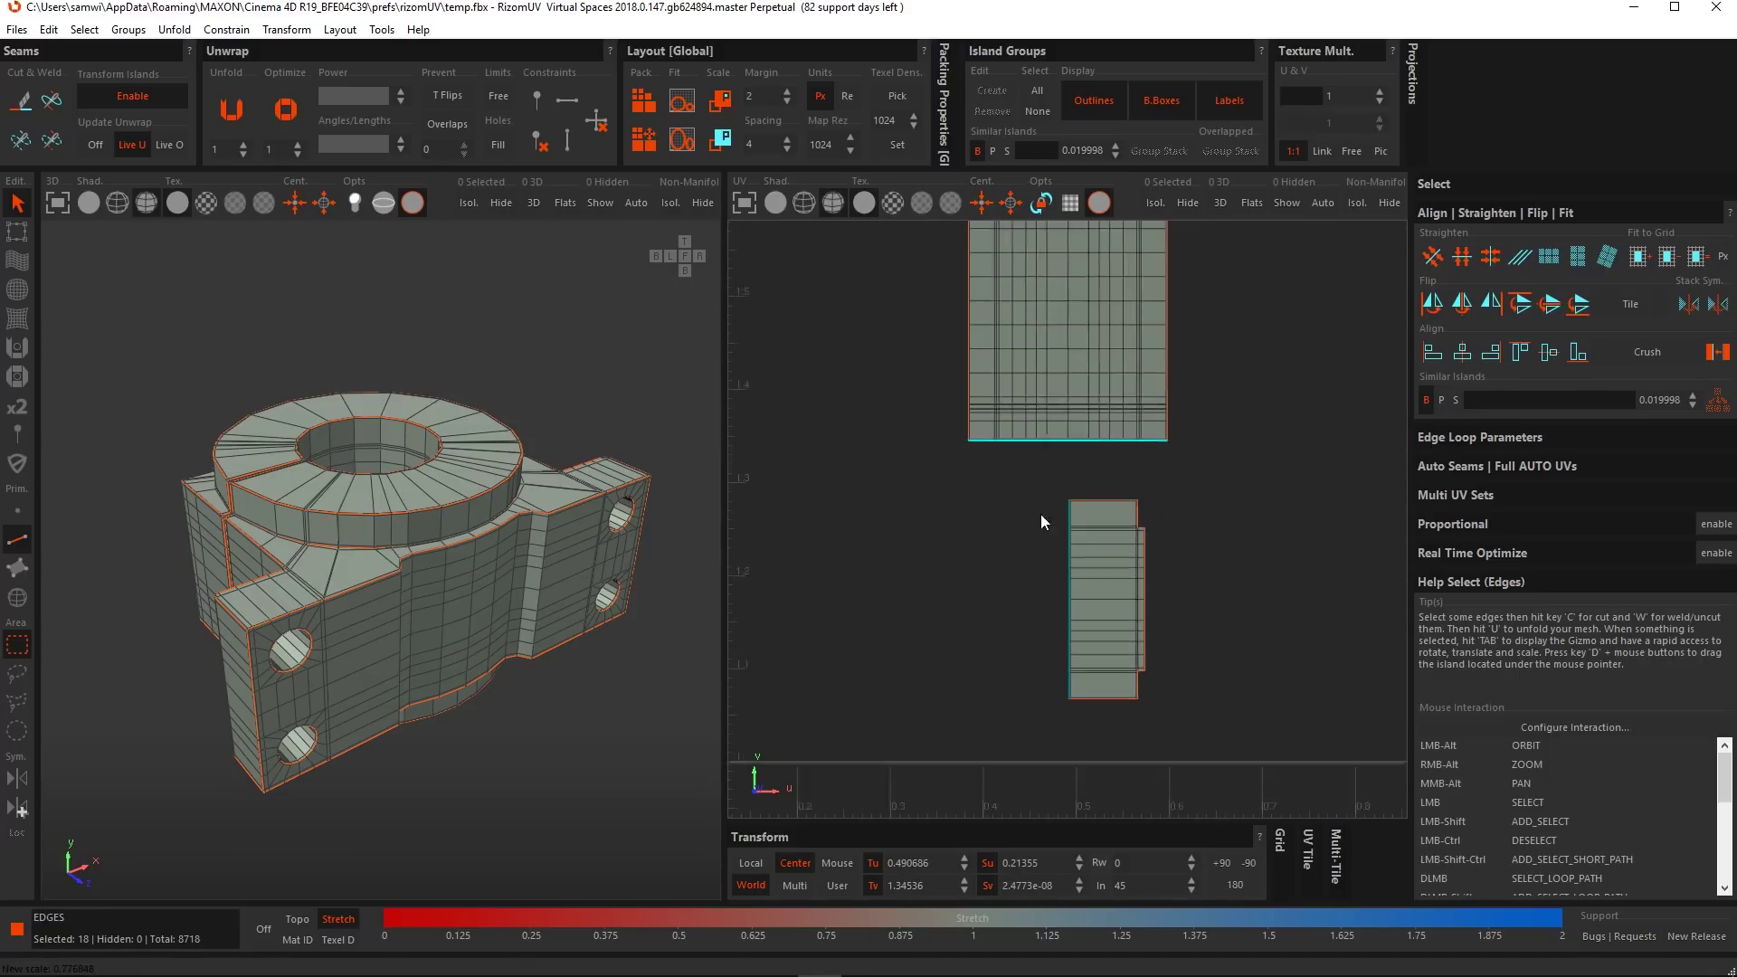
# Select the central vertical edge path of the large island, running from its lower border up to about mid-height.
pyautogui.click(1021, 594)
pyautogui.scroll(2, 1020, 595)
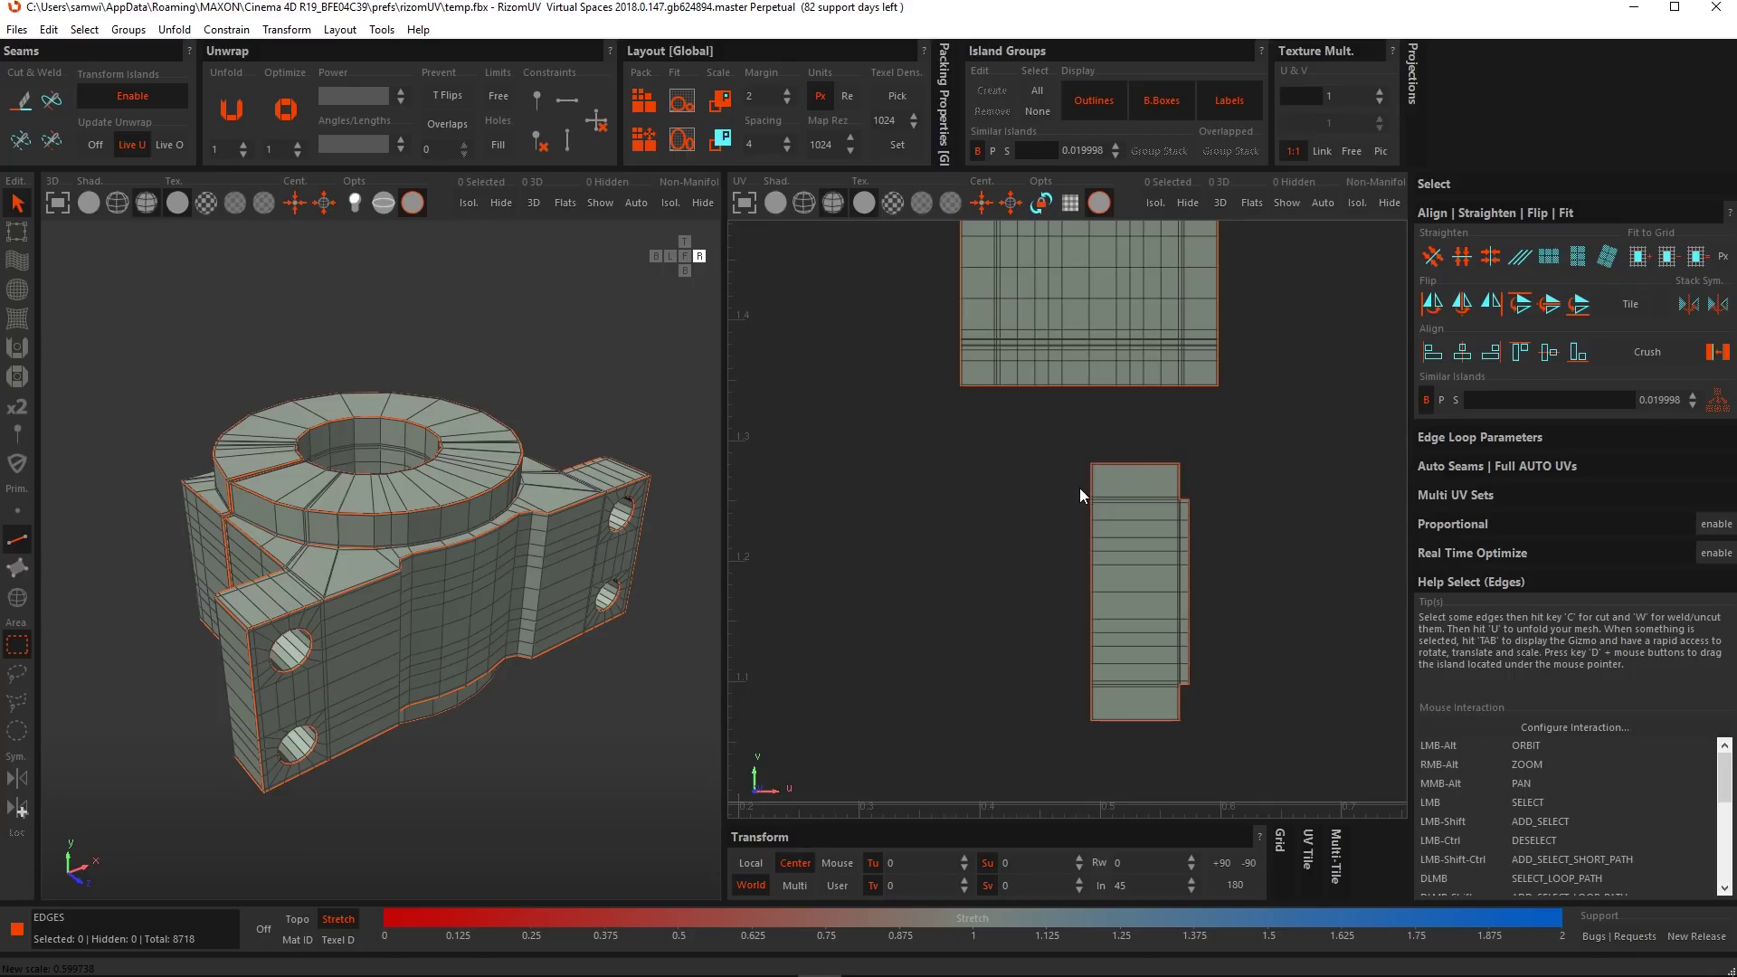
pyautogui.keyDown('alt'); pyautogui.moveTo(1080, 488); pyautogui.dragTo(1056, 518, button='middle'); pyautogui.keyUp('alt')
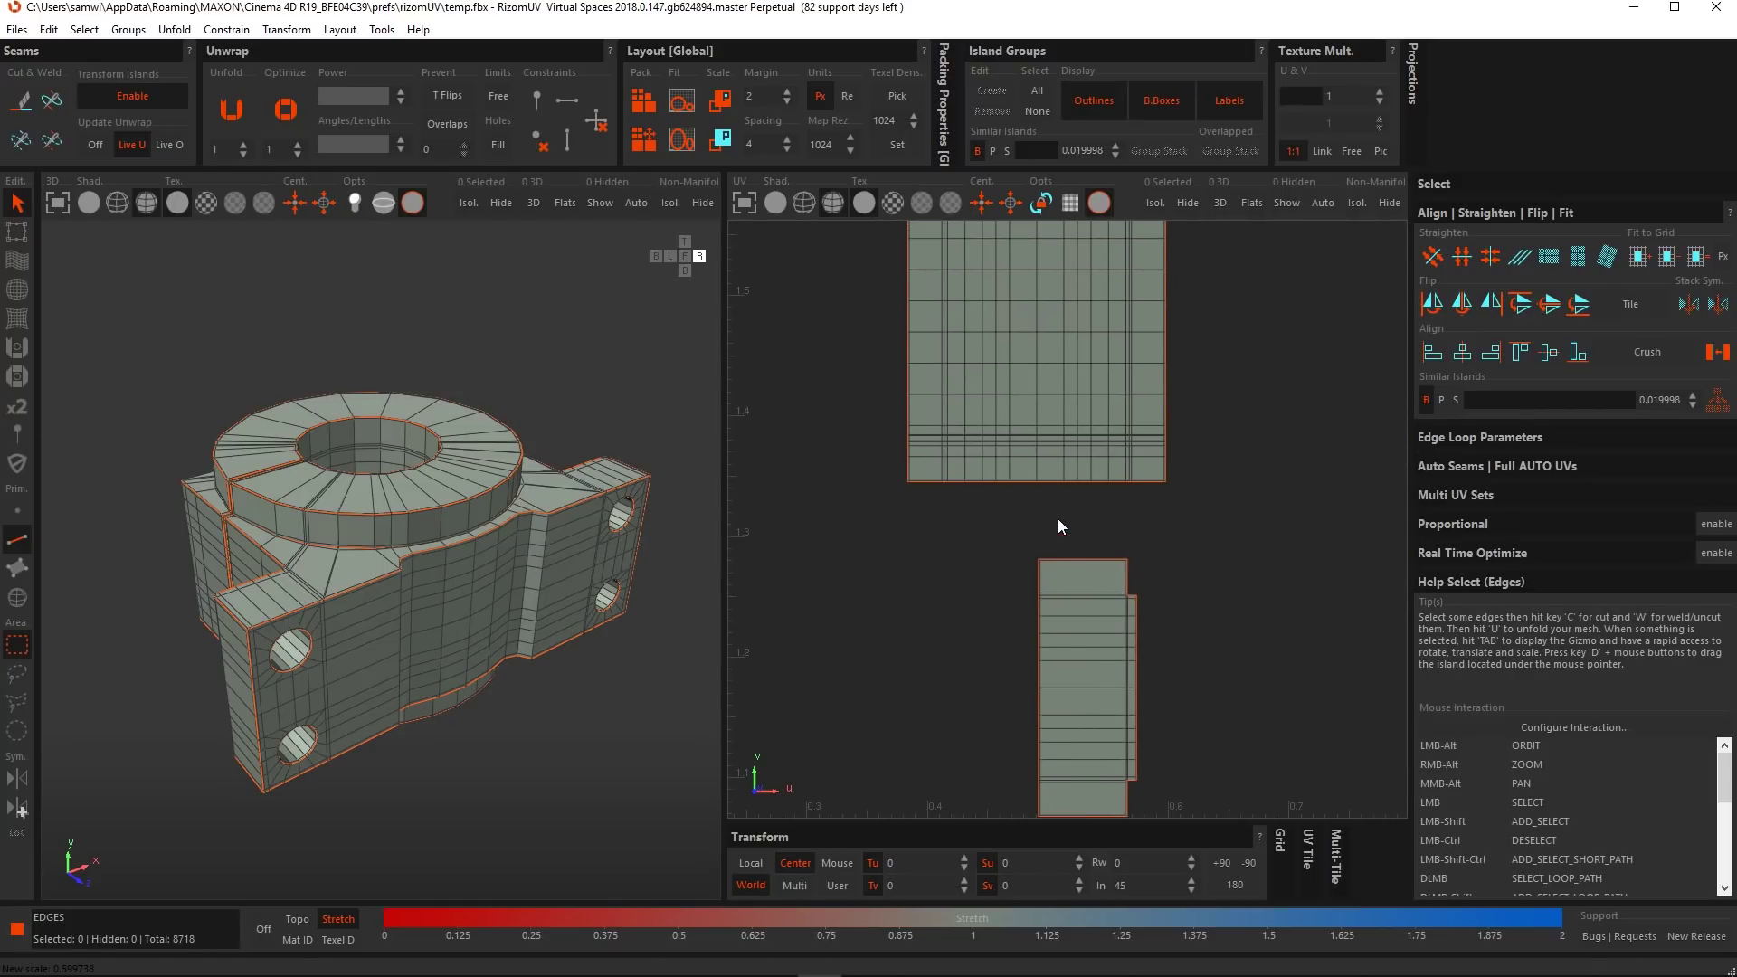
pyautogui.click(1036, 476)
pyautogui.keyDown('alt'); pyautogui.moveTo(1045, 347); pyautogui.dragTo(1060, 450, button='middle'); pyautogui.keyUp('alt')
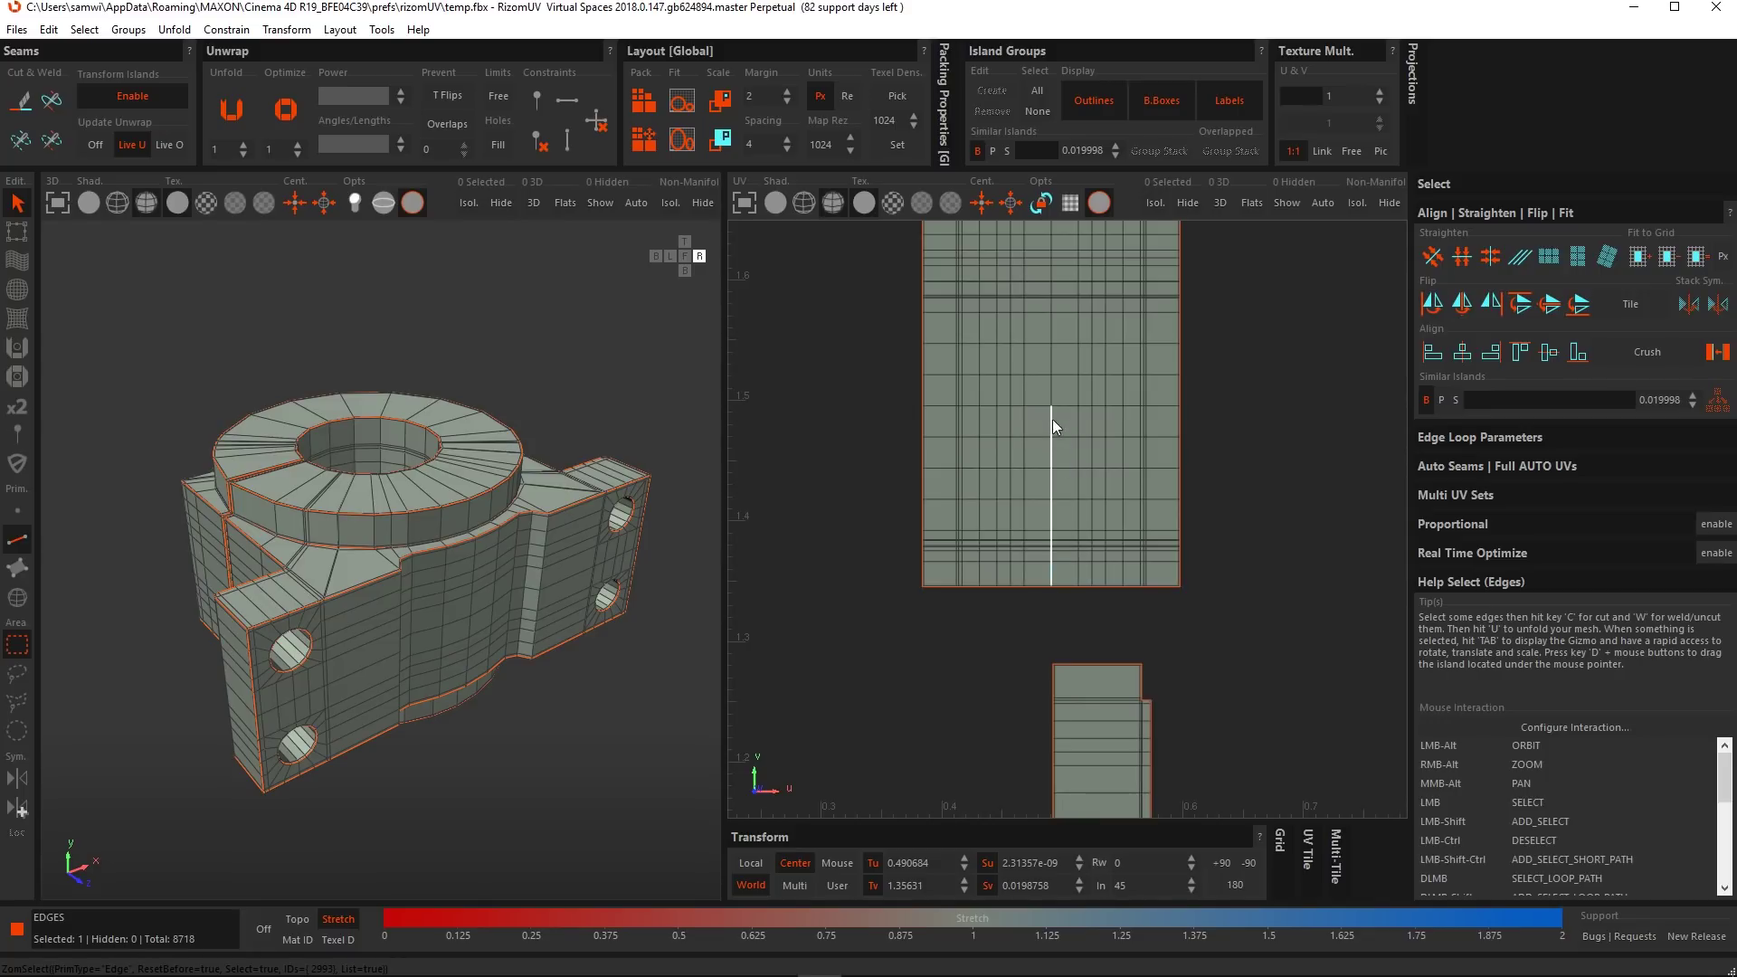
pyautogui.keyDown('ctrl'); pyautogui.keyDown('shift'); pyautogui.click(1049, 416); pyautogui.keyUp('shift'); pyautogui.keyUp('ctrl')
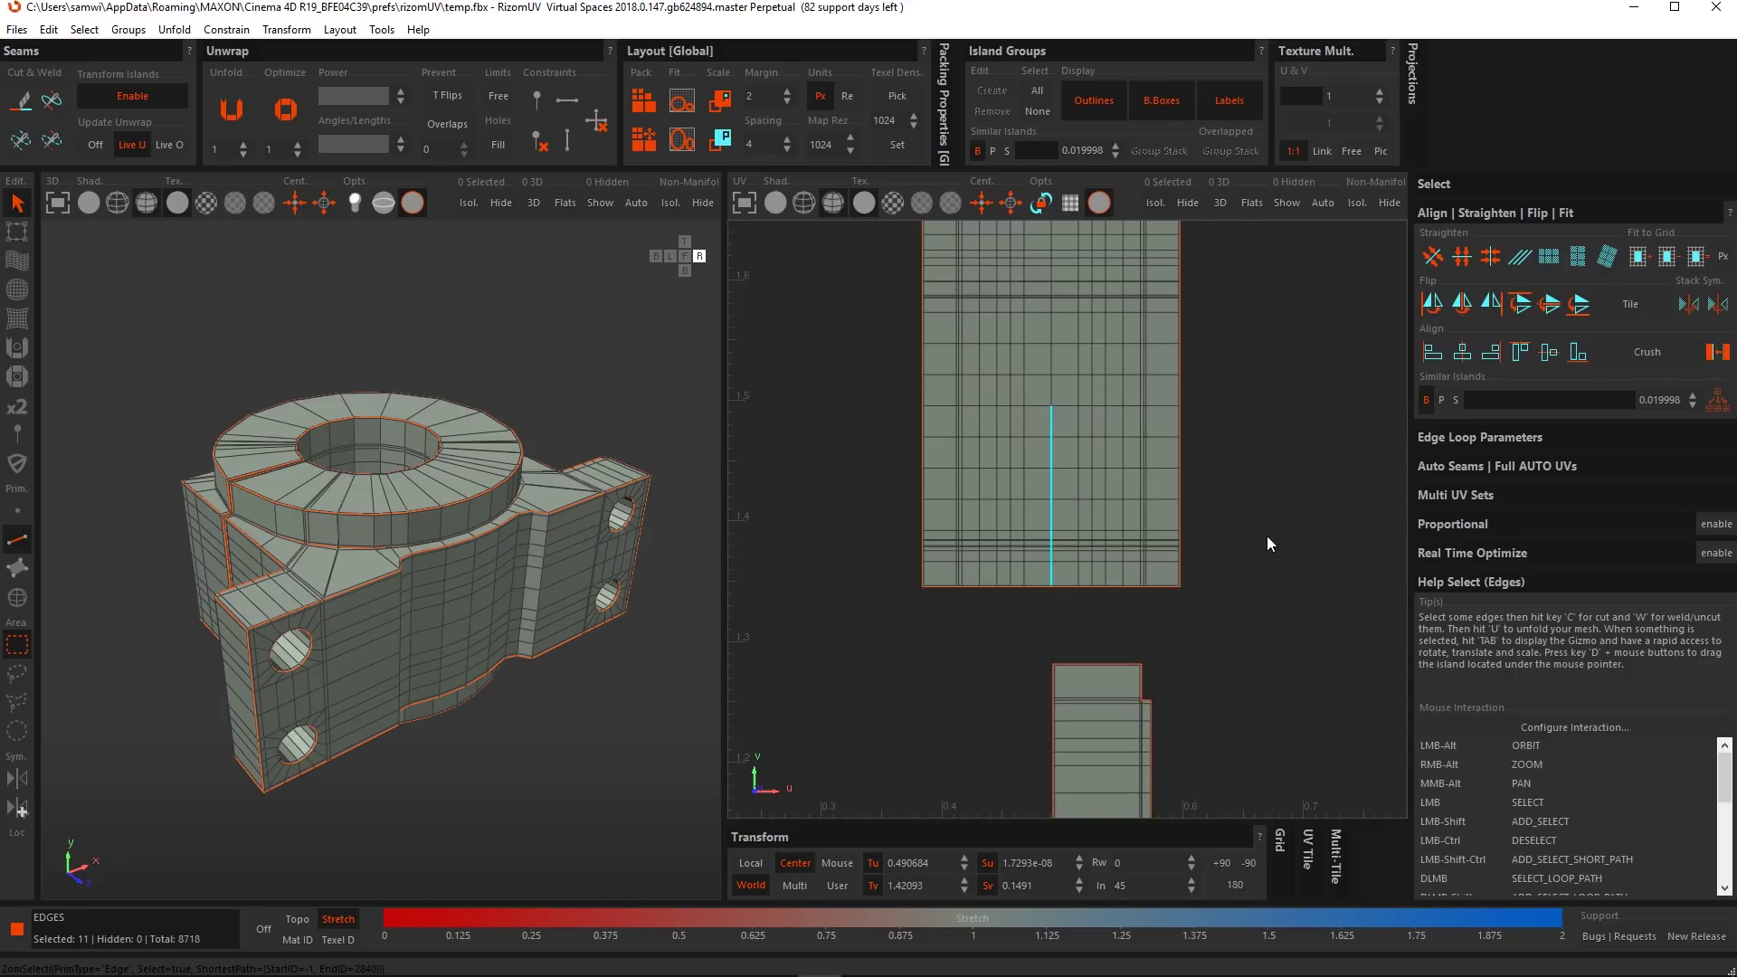
# Cut the selected edge path with live unfolding, undo it, and repeat the cut with Update Unwrap set to Off.
pyautogui.press('c')
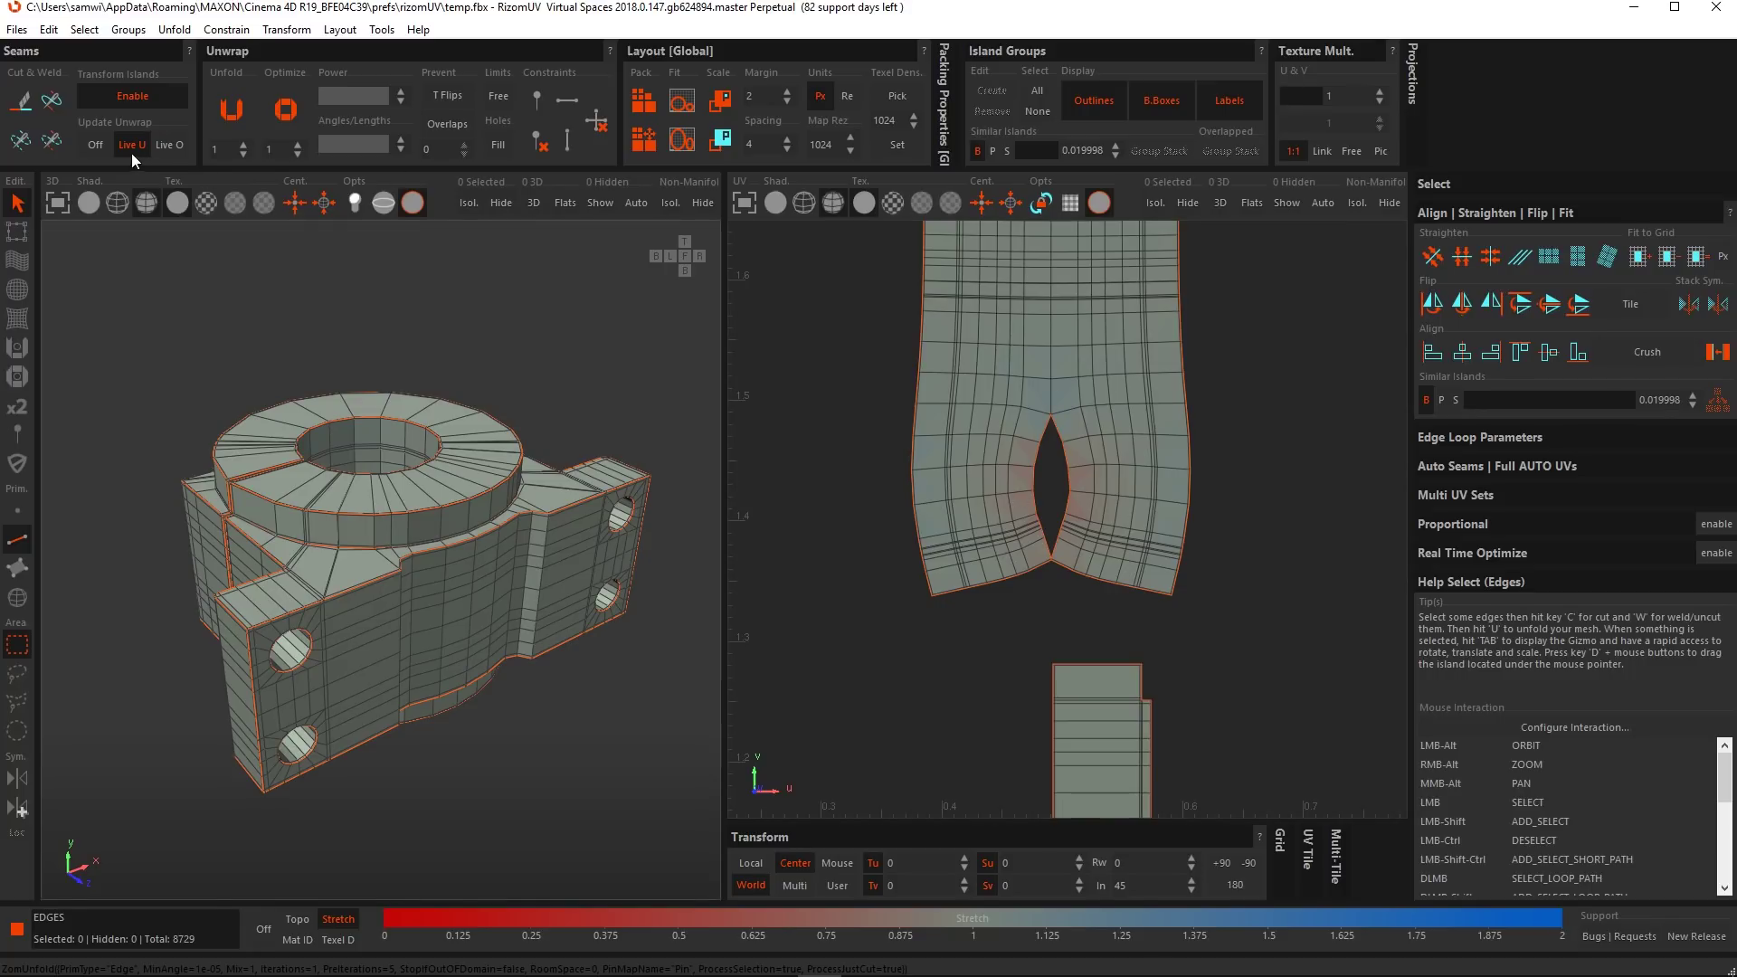
pyautogui.hotkey('ctrl', 'z')
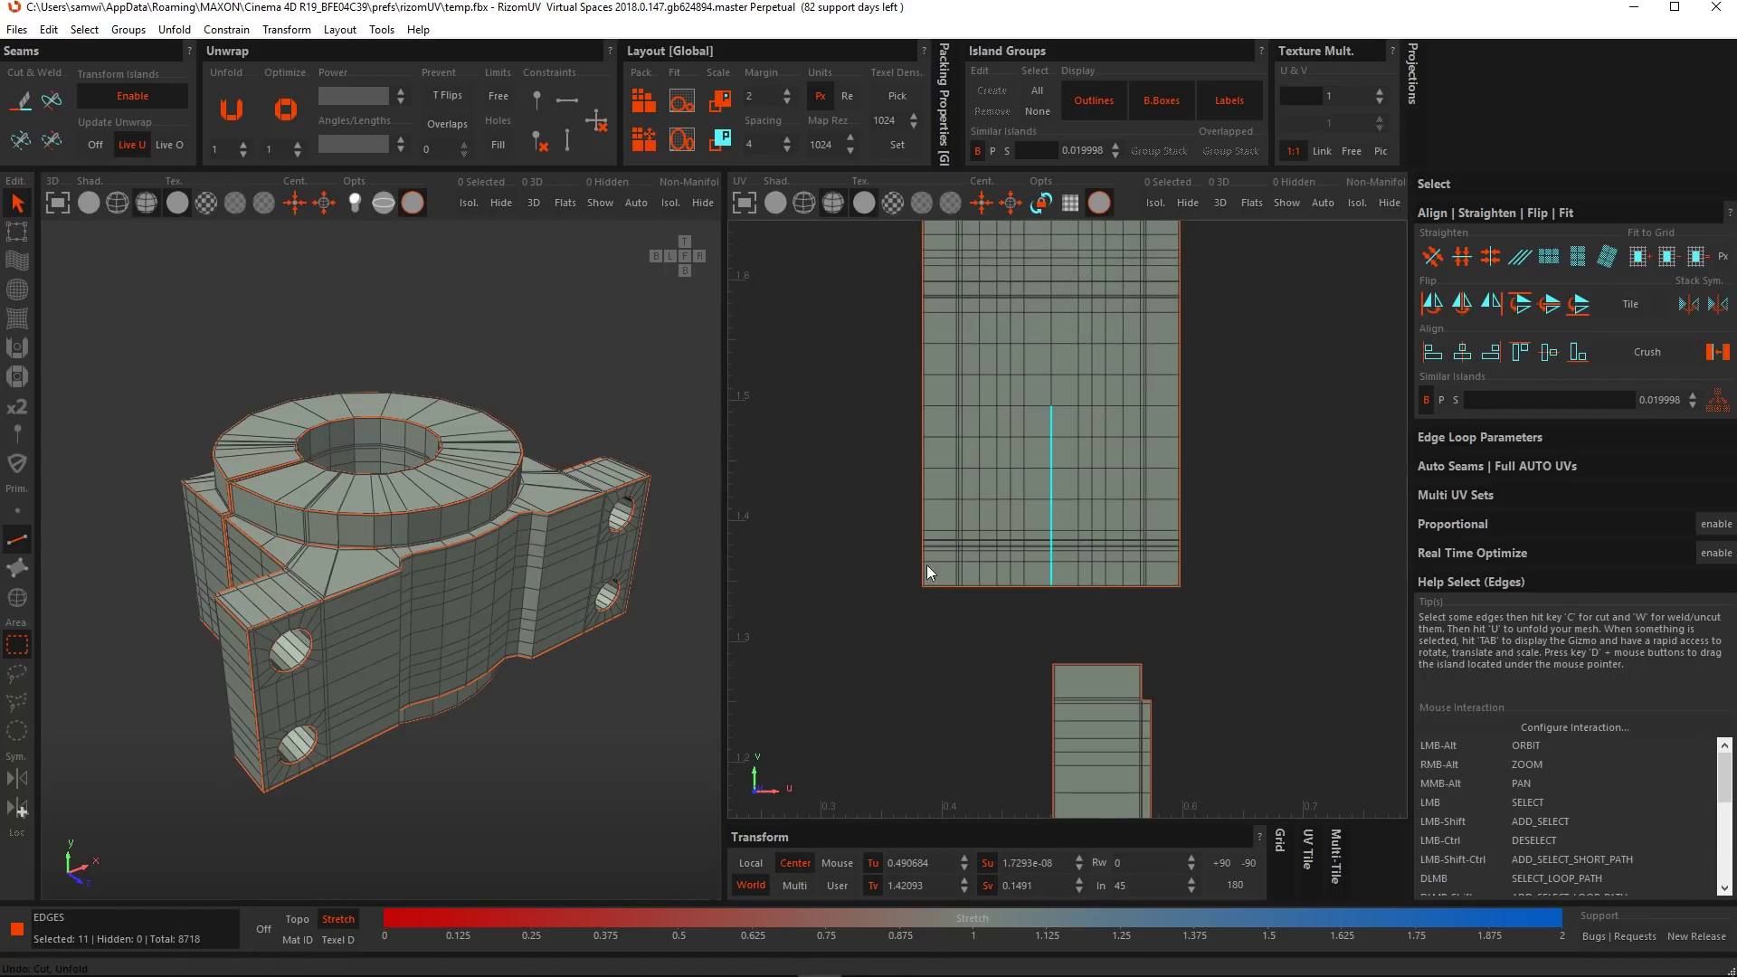
pyautogui.click(101, 145)
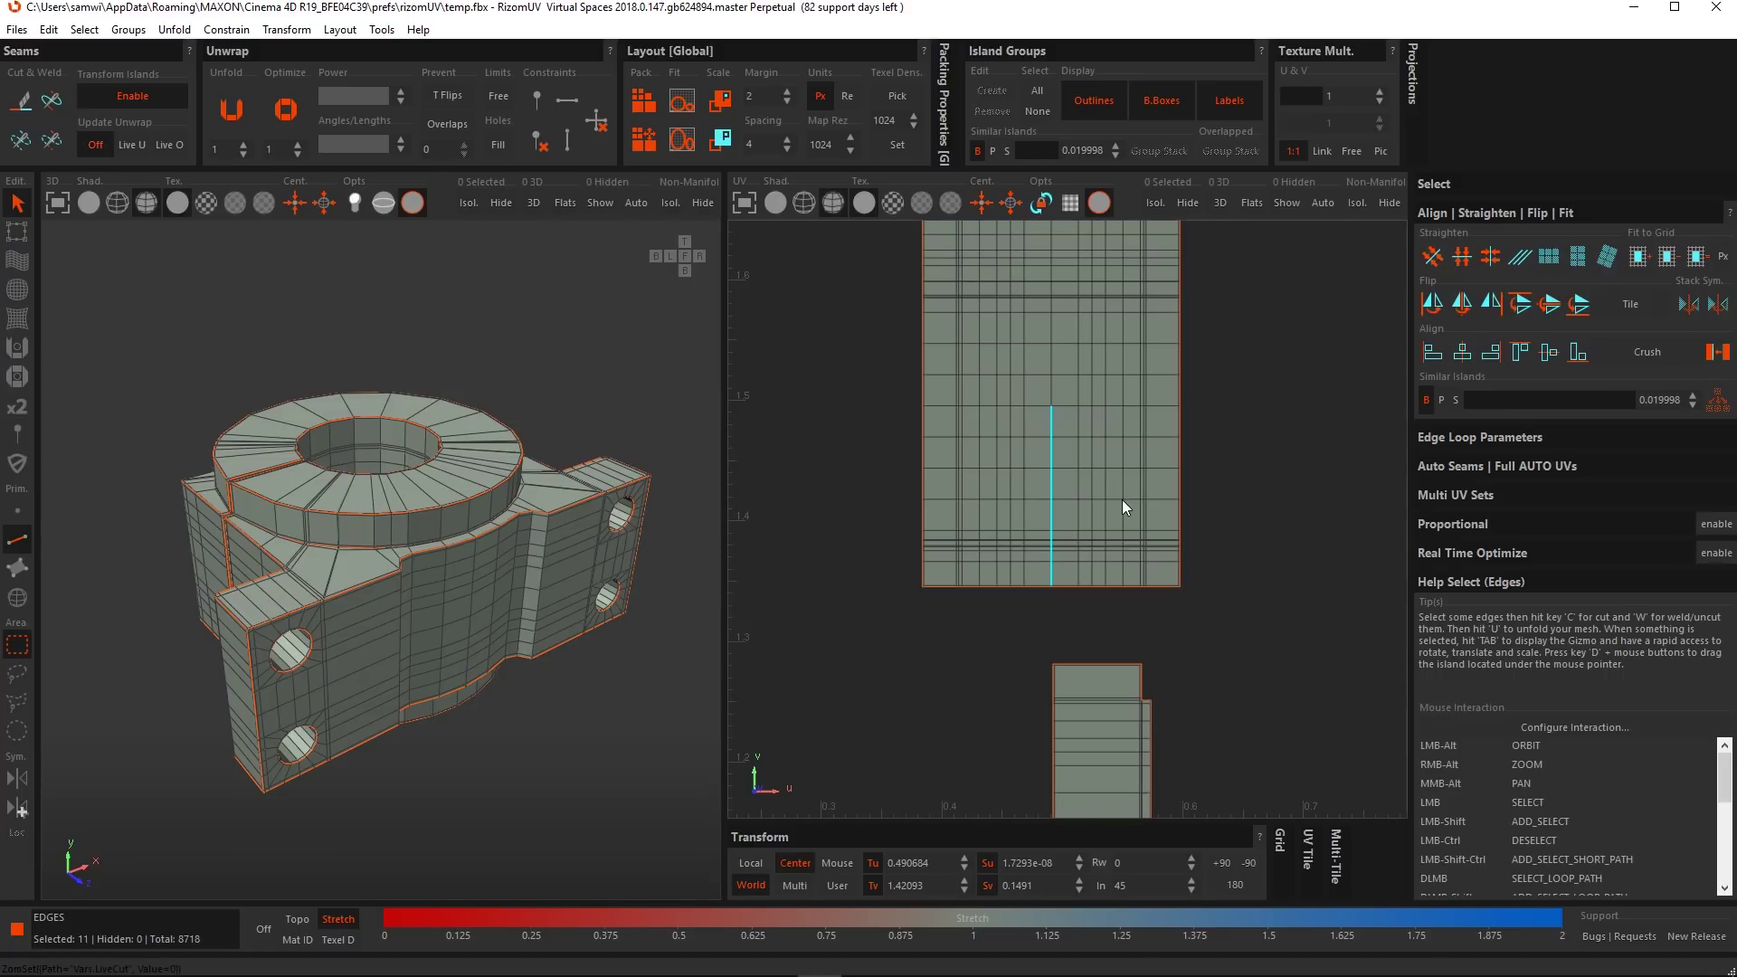
pyautogui.press('c')
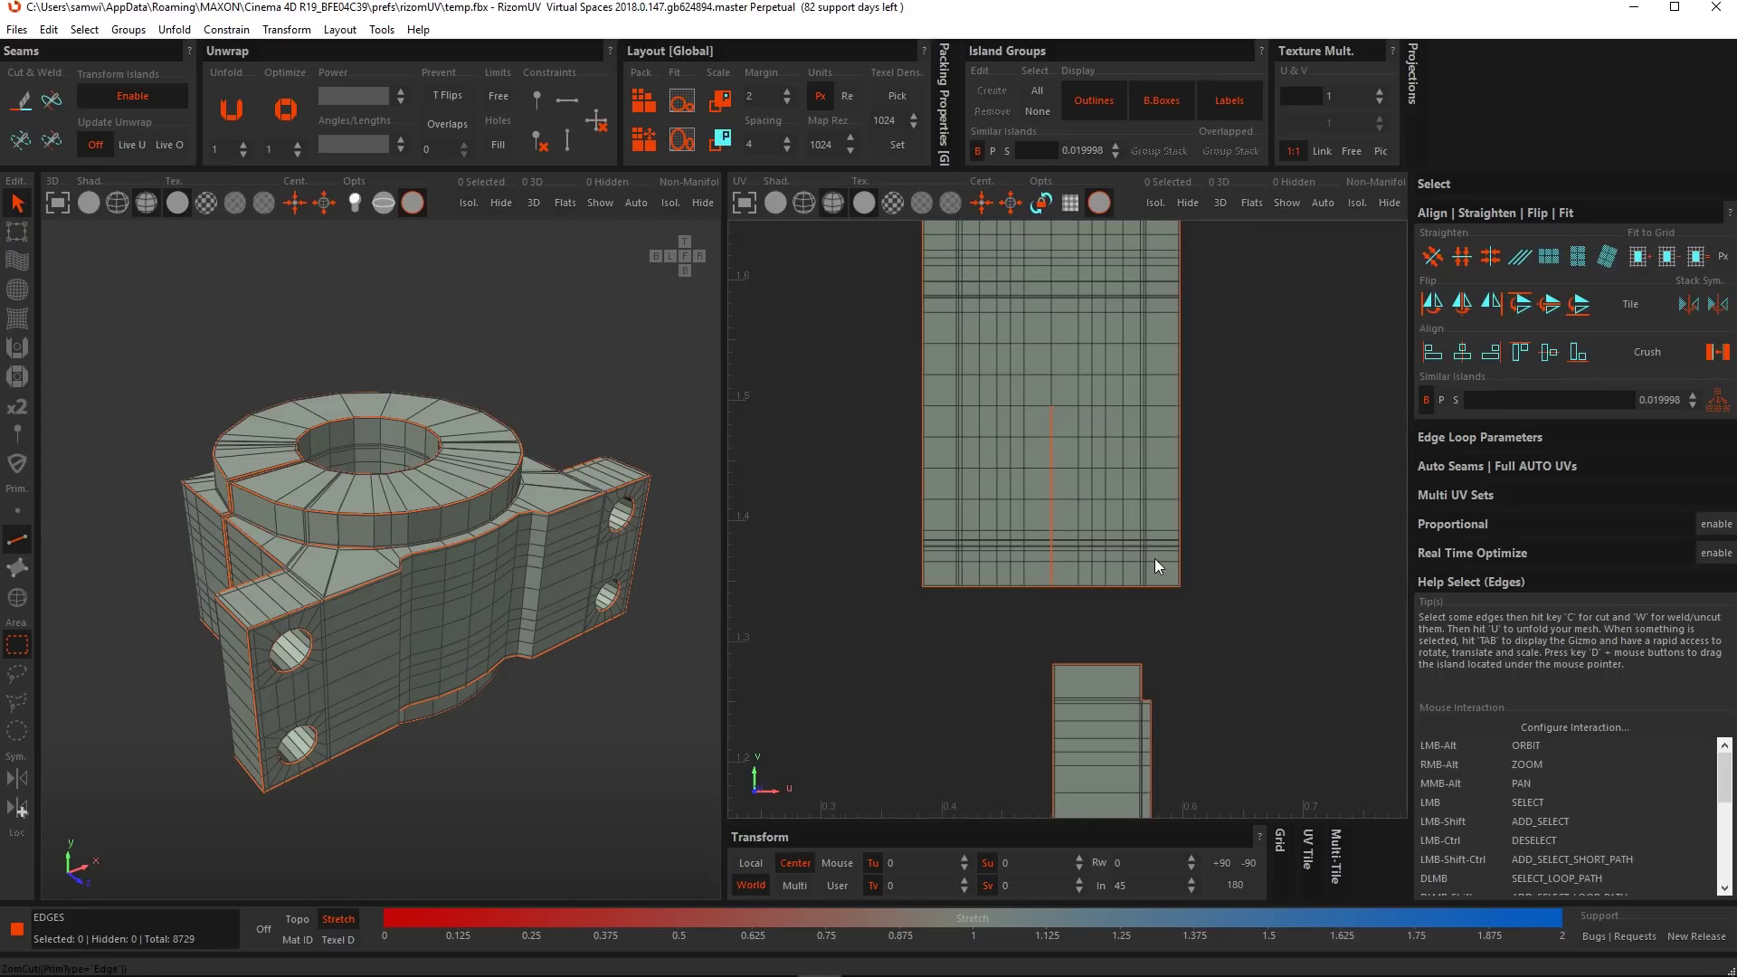
# Select all edges in the lower half of the large island, including the central cut and the lower border.
pyautogui.scroll(-1, 1154, 557)
pyautogui.keyDown('alt'); pyautogui.moveTo(1154, 557); pyautogui.dragTo(1133, 449, button='middle'); pyautogui.keyUp('alt')
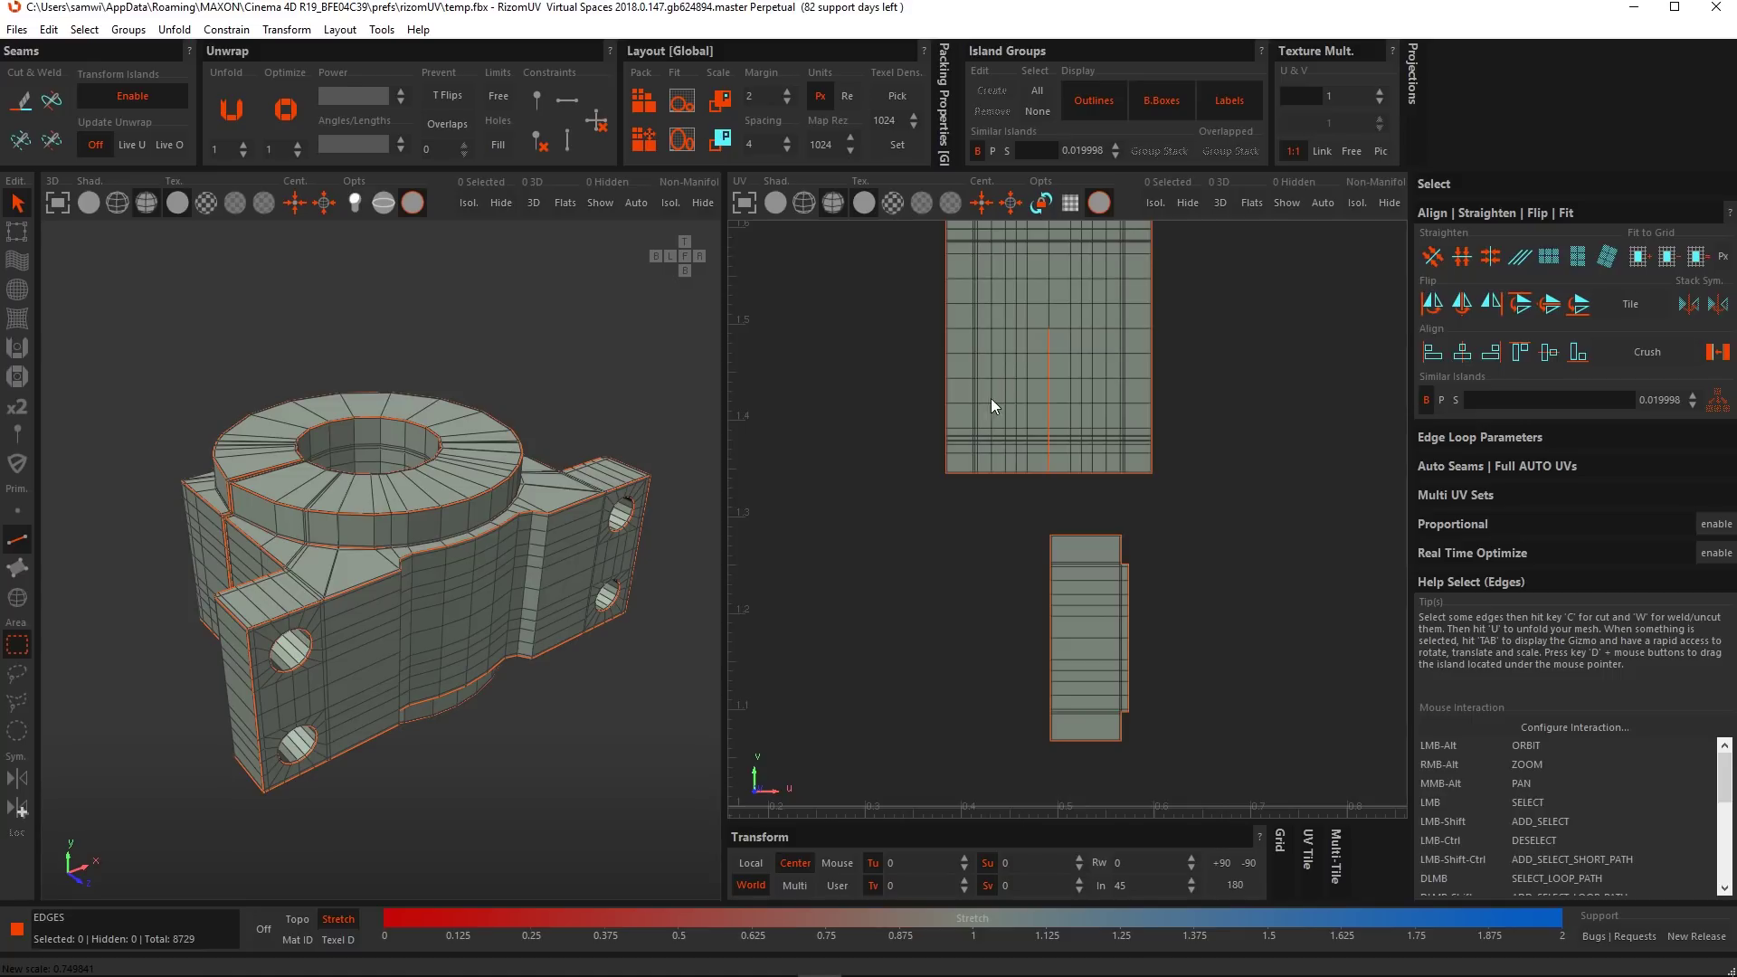
pyautogui.moveTo(912, 306); pyautogui.dragTo(1196, 492)
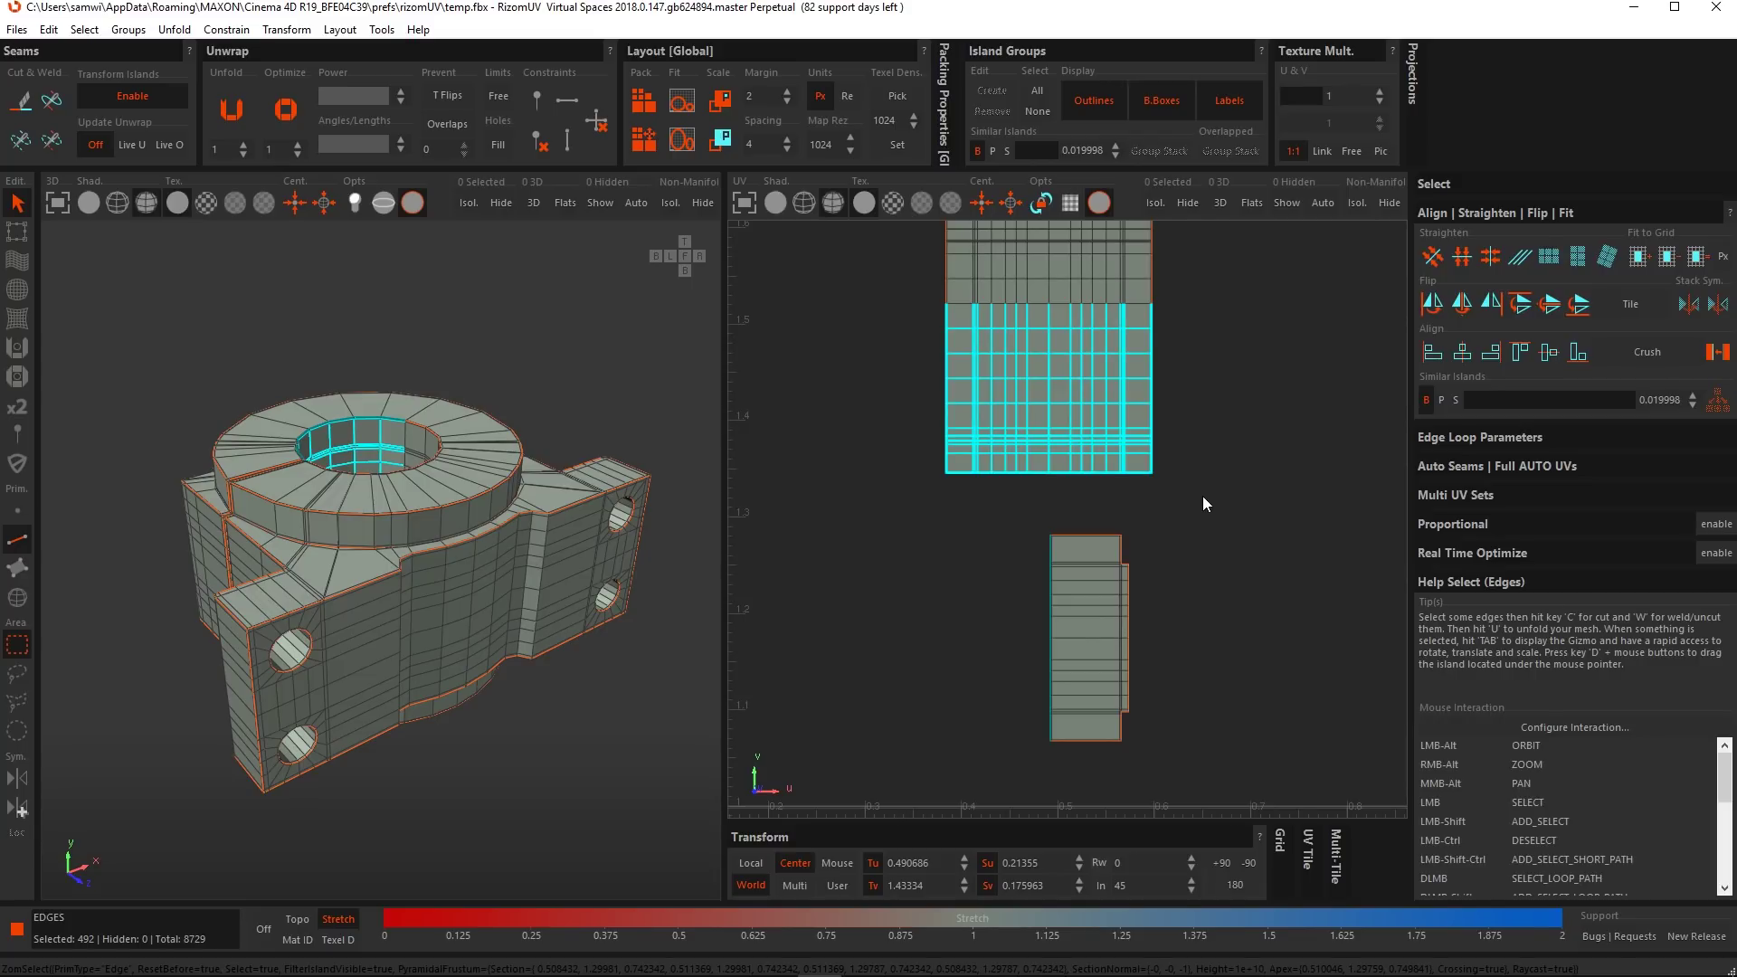
# Try an ordinary weld on all the selected edges of the large island.
pyautogui.press('w')
pyautogui.scroll(-3, 1202, 496)
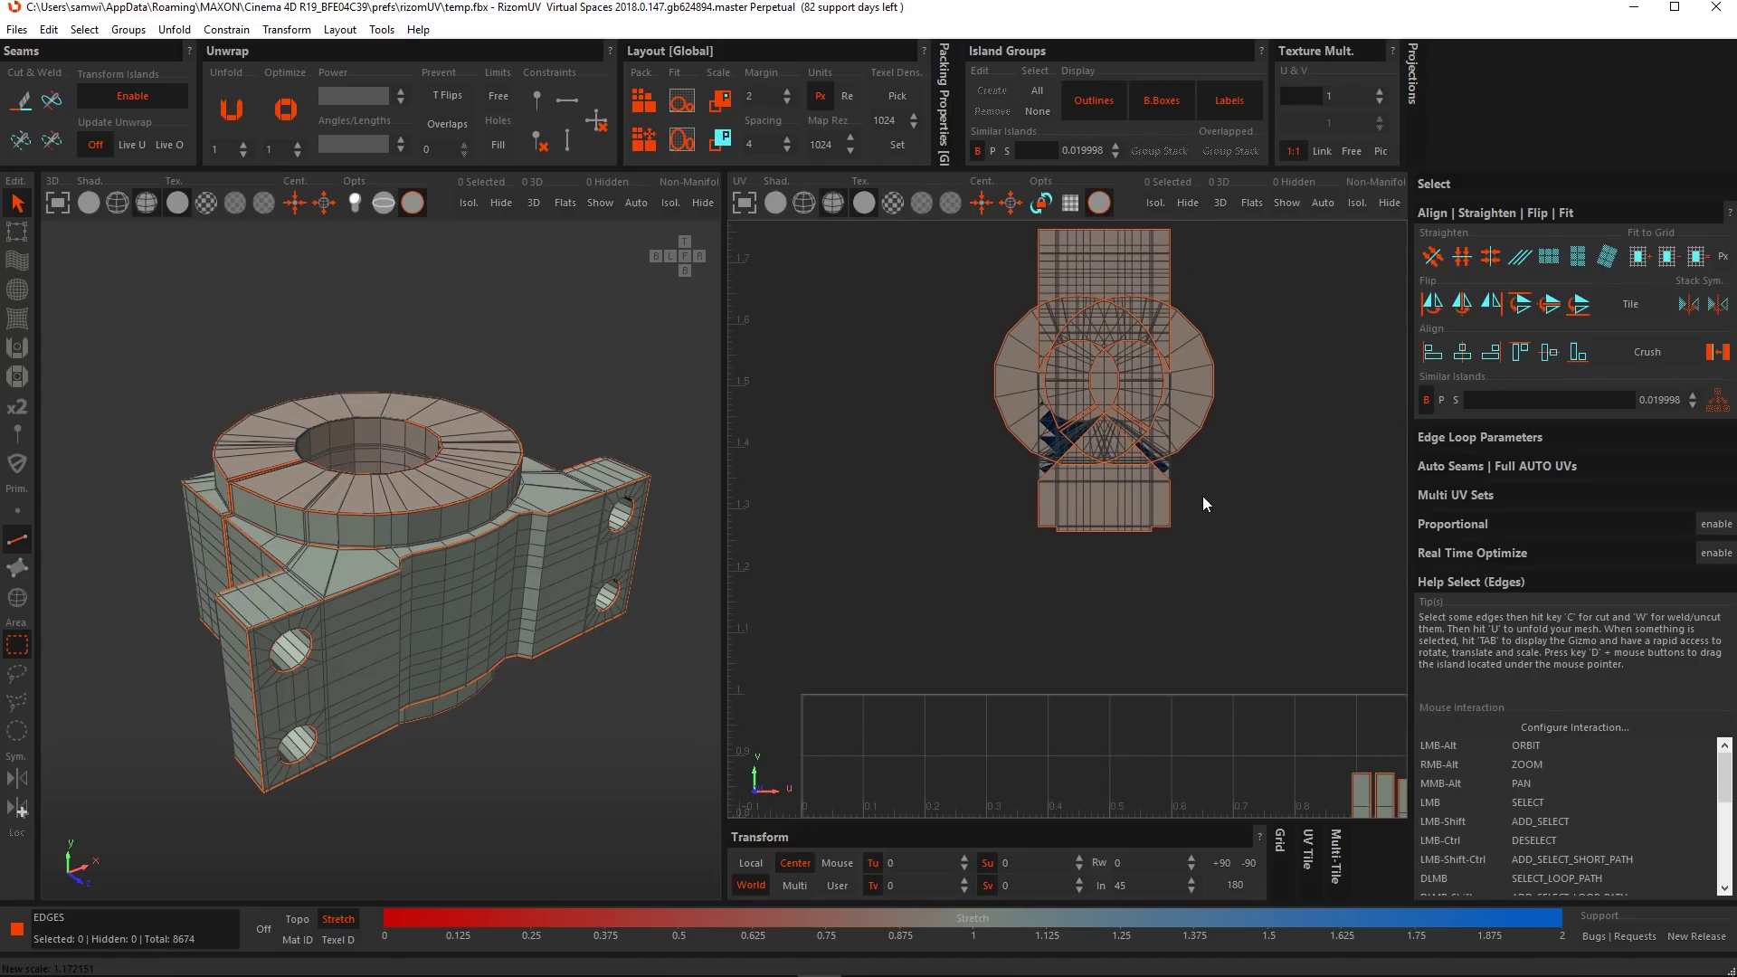
pyautogui.scroll(2, 1203, 496)
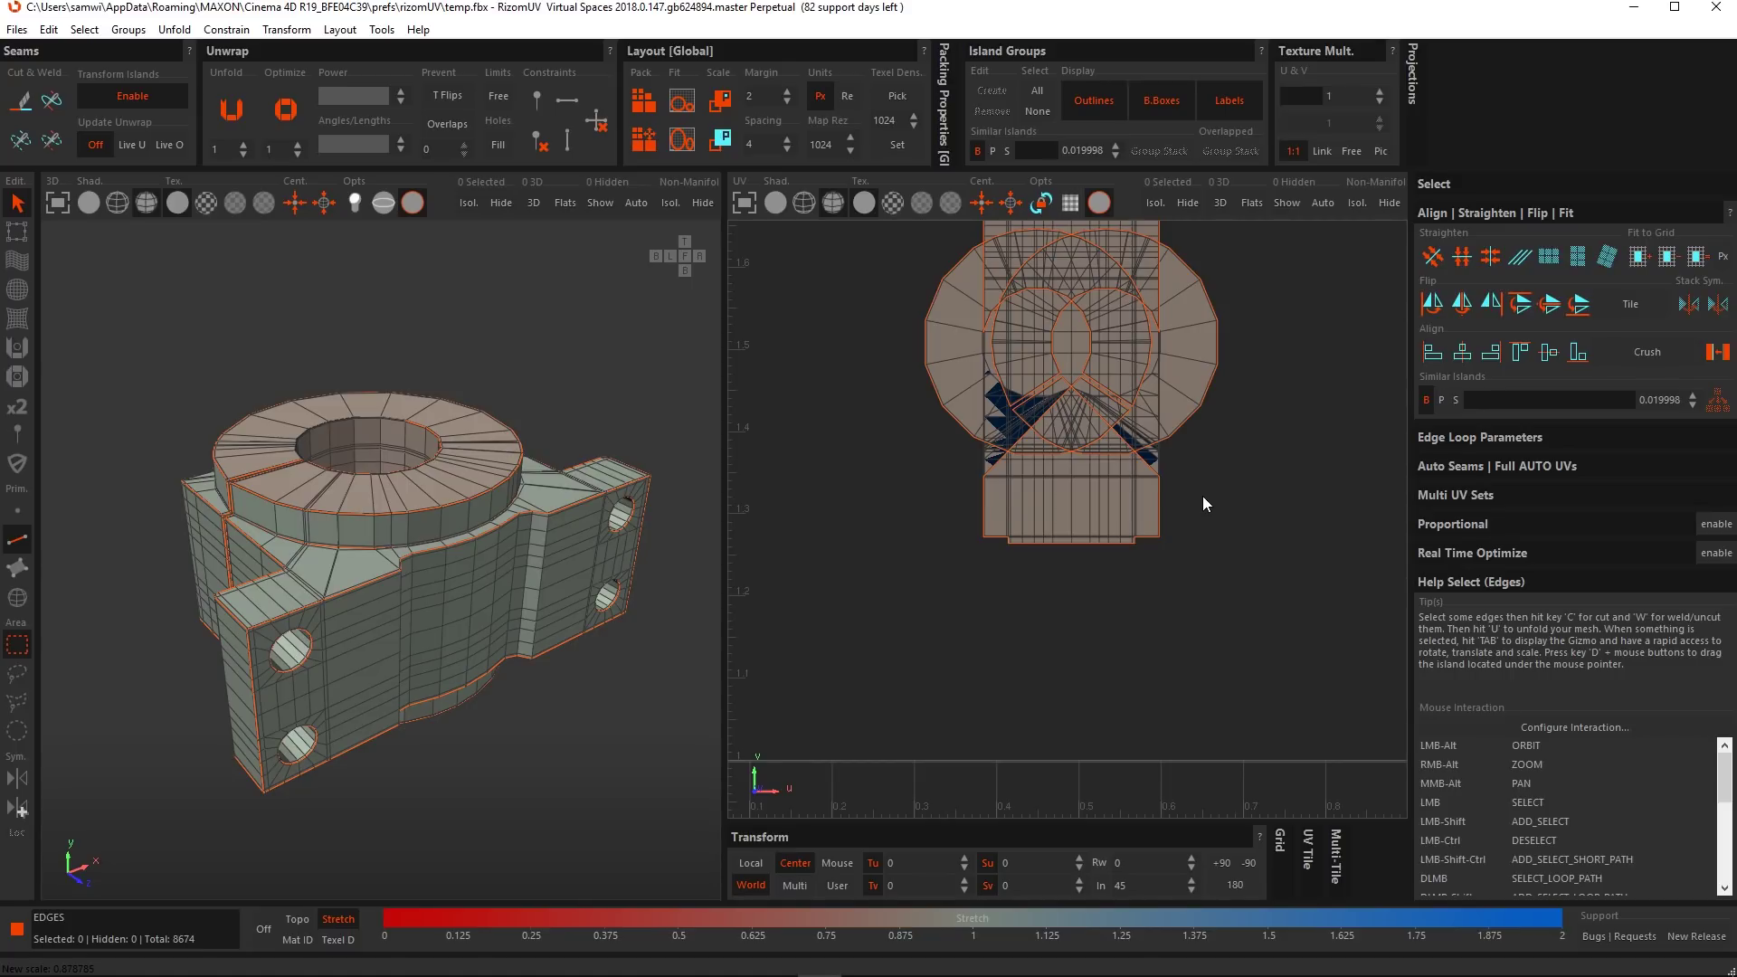
pyautogui.hotkey('ctrl', 'z')
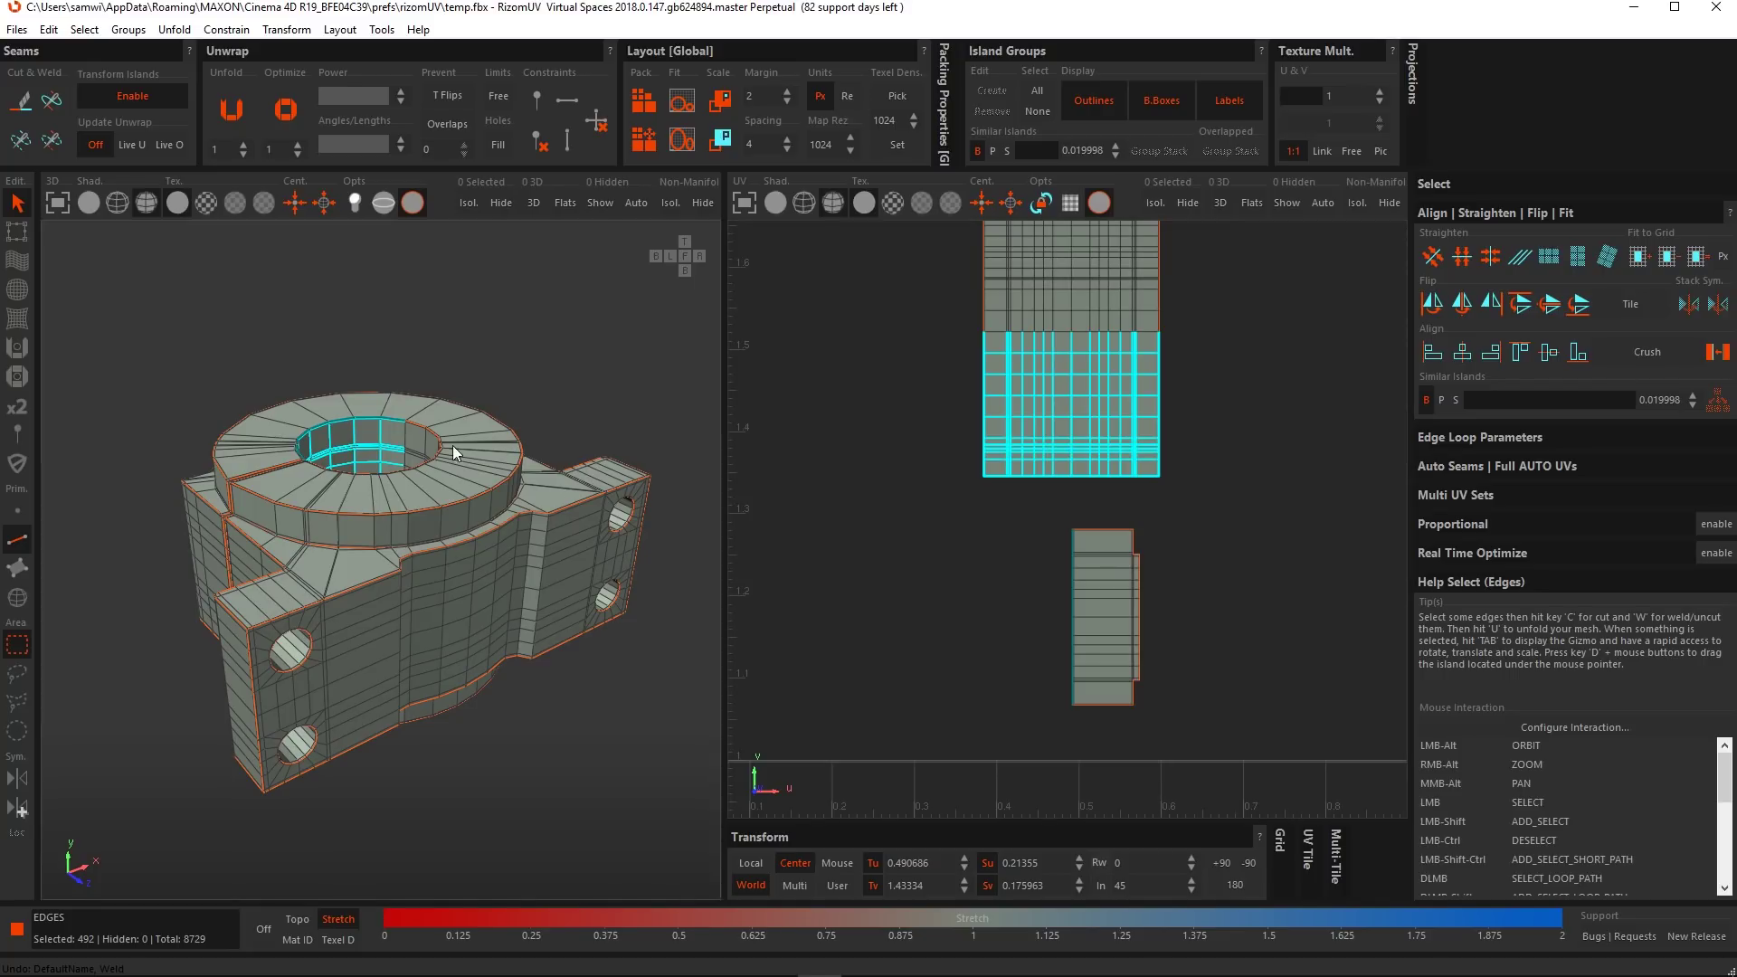
# Weld only the selected seams that lie within the same island, closing the large island's central cut.
pyautogui.click(19, 145)
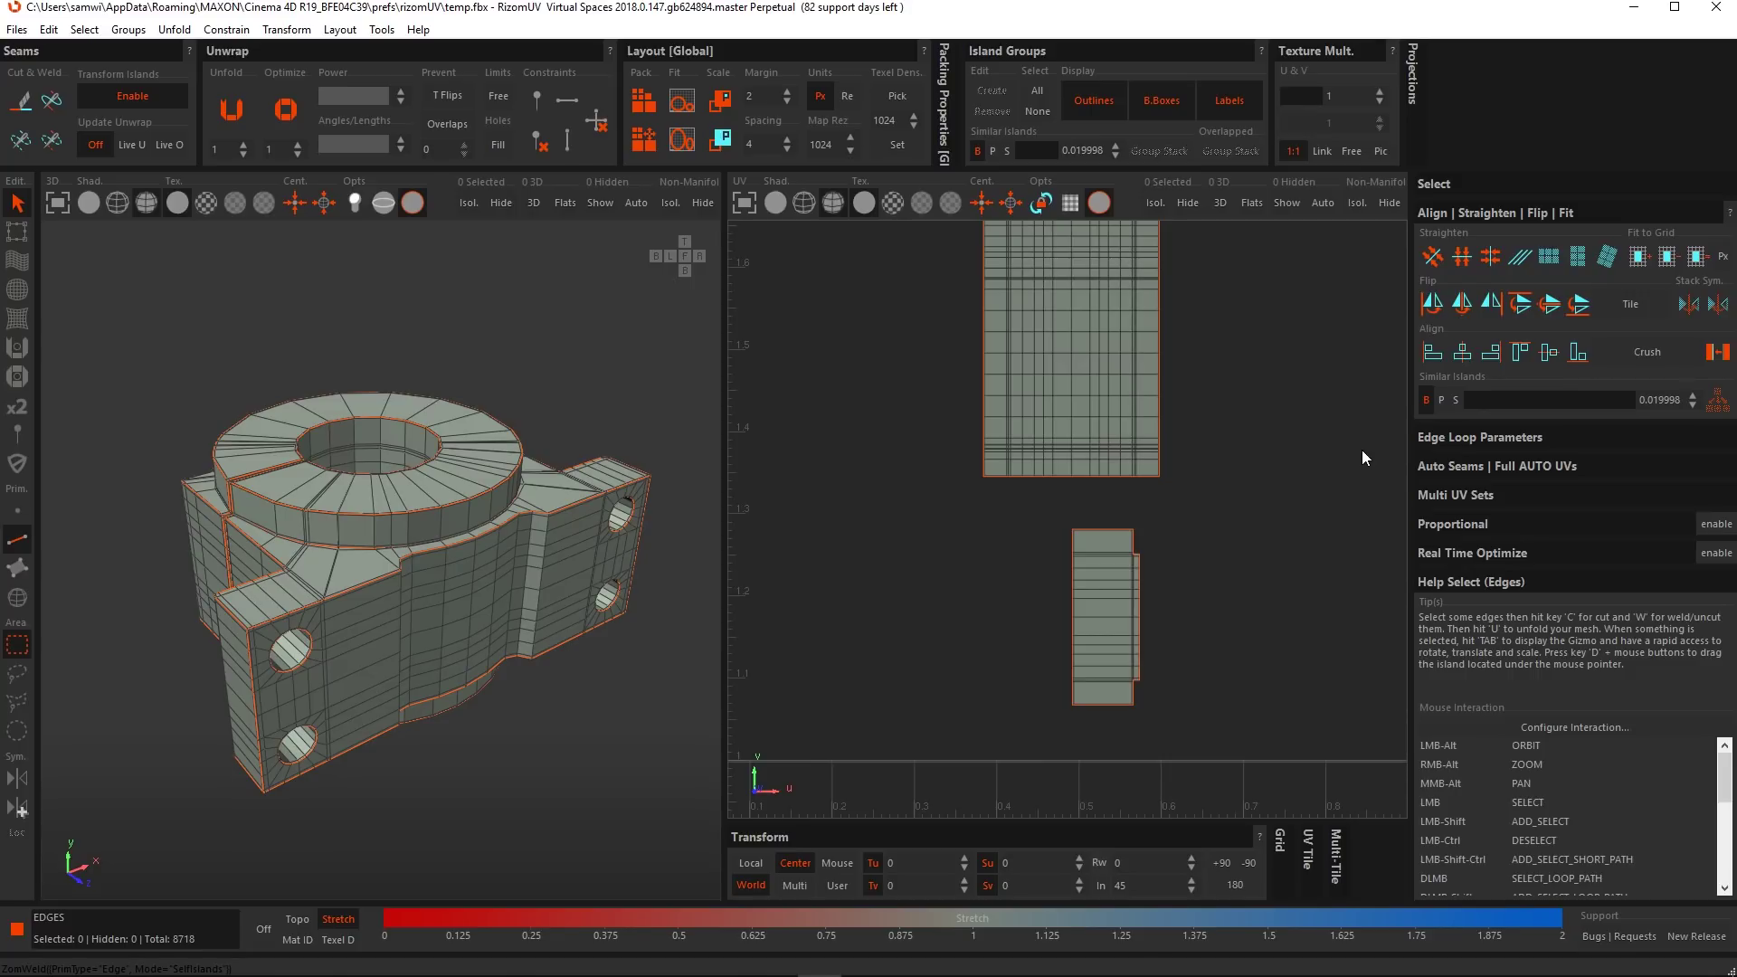
# Undo the last weld and select all edges in the lower half of the large island again.
pyautogui.hotkey('ctrl', 'z')
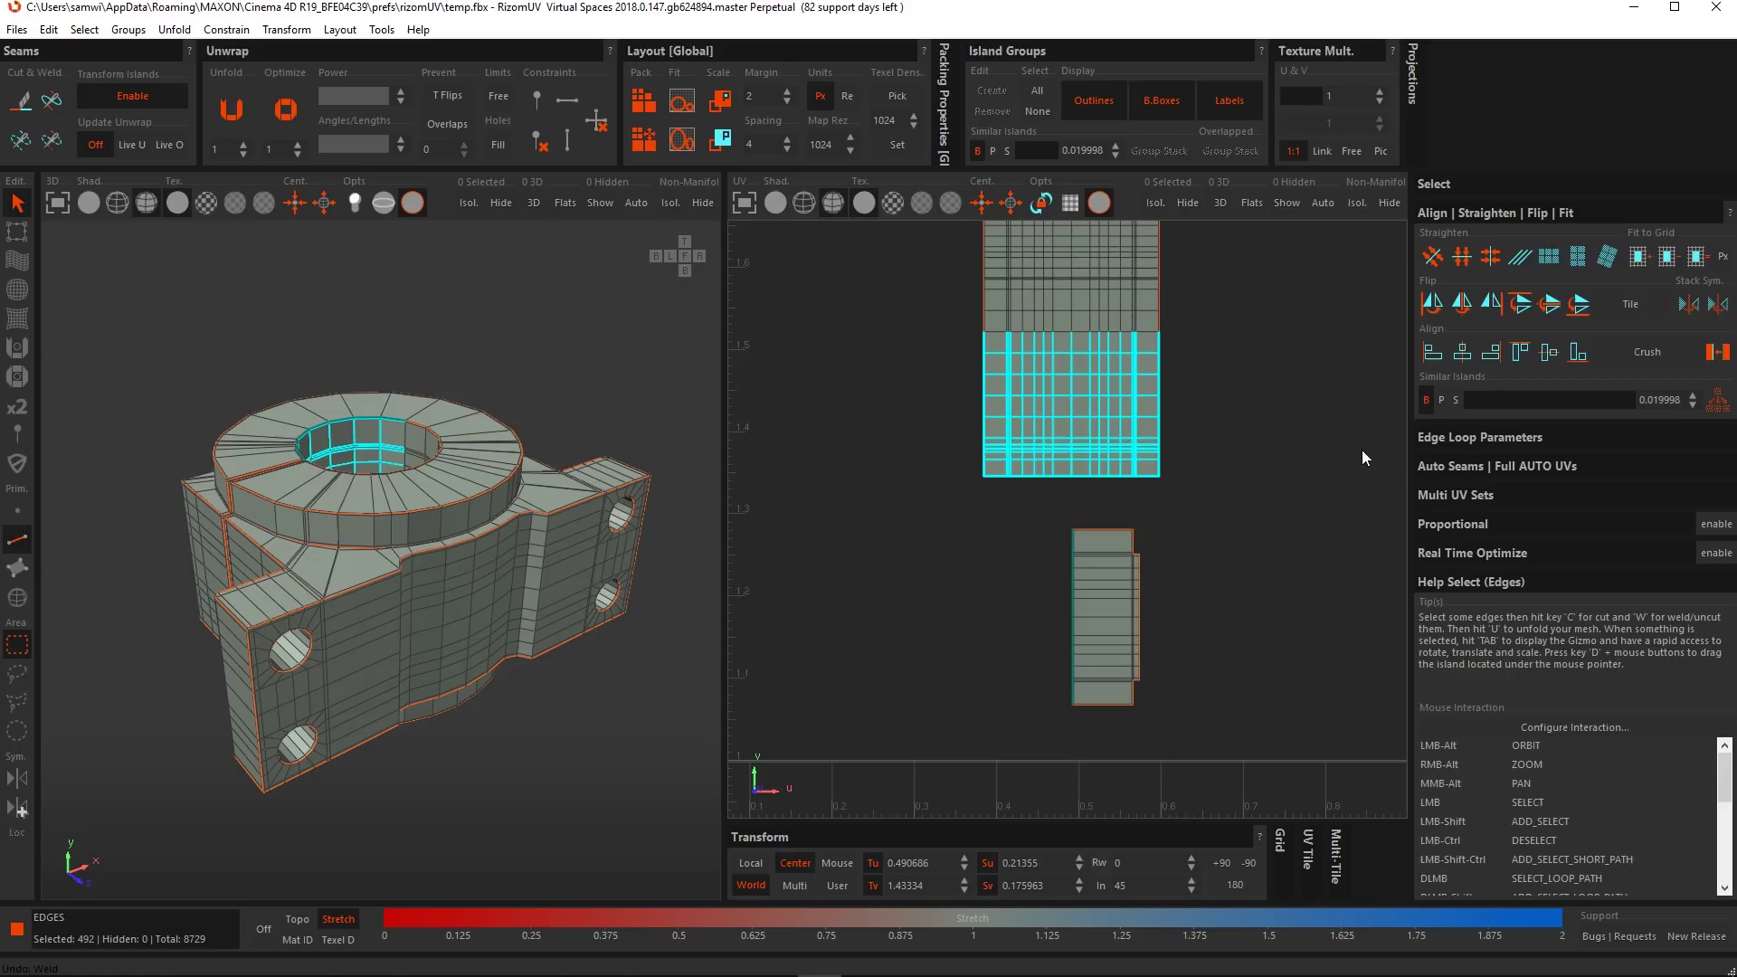
pyautogui.click(1248, 464)
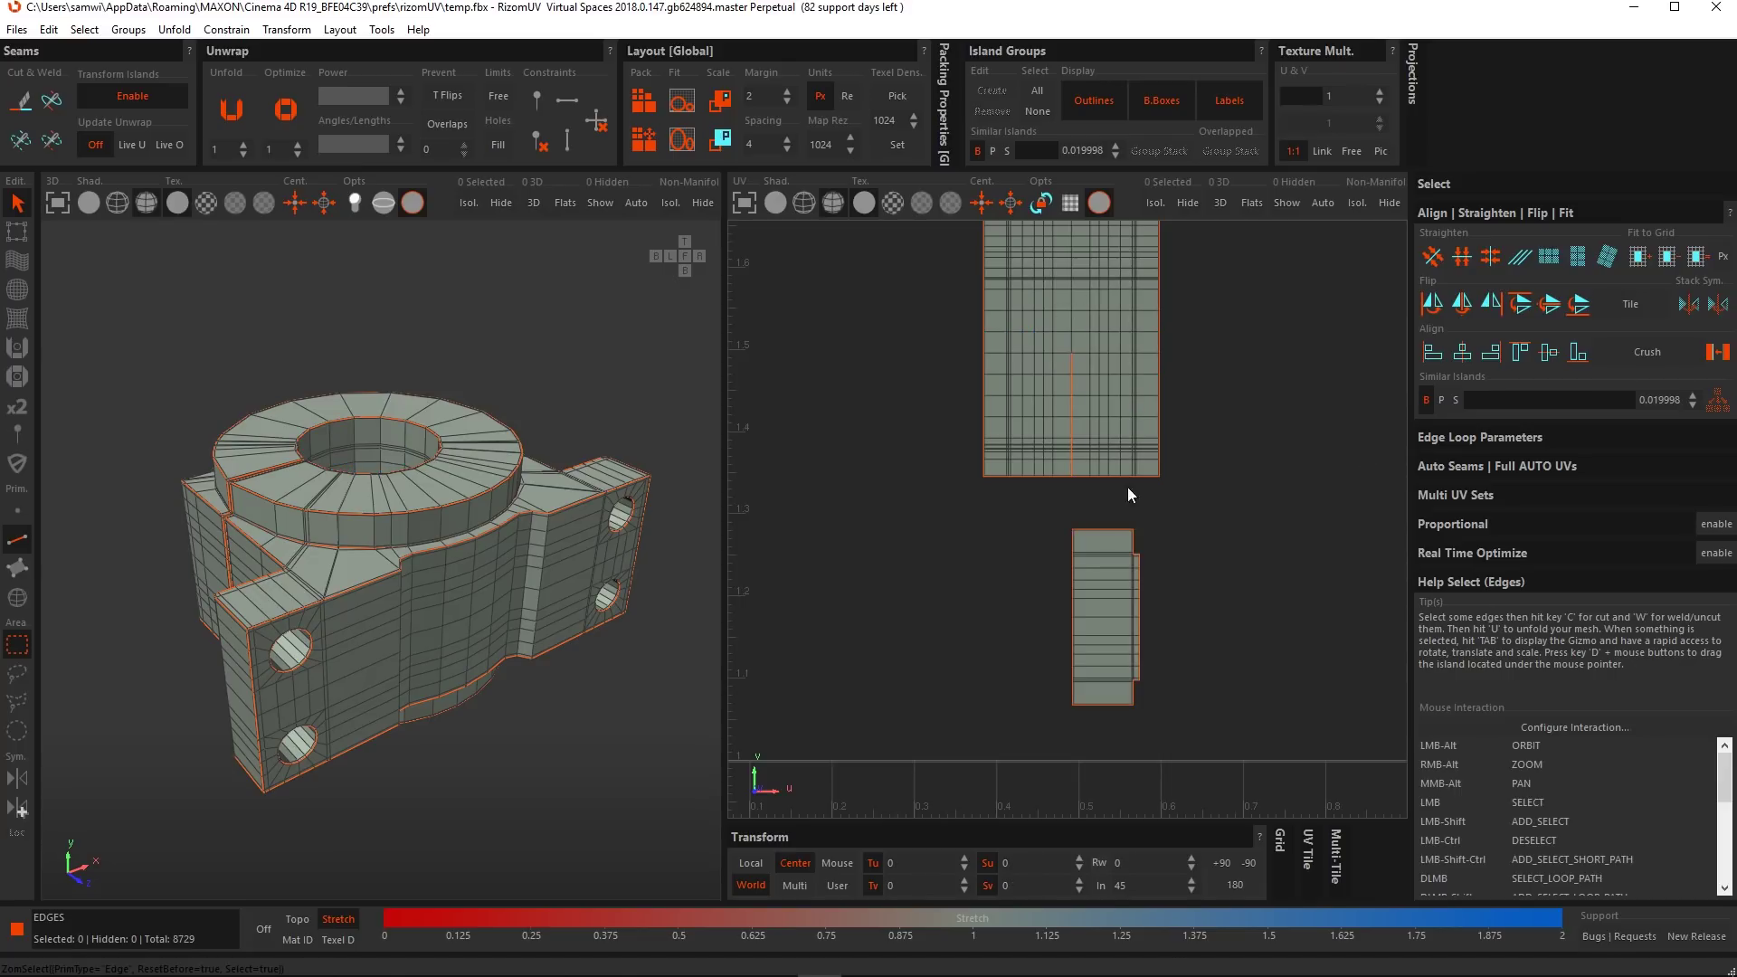
pyautogui.moveTo(960, 334); pyautogui.dragTo(1204, 503)
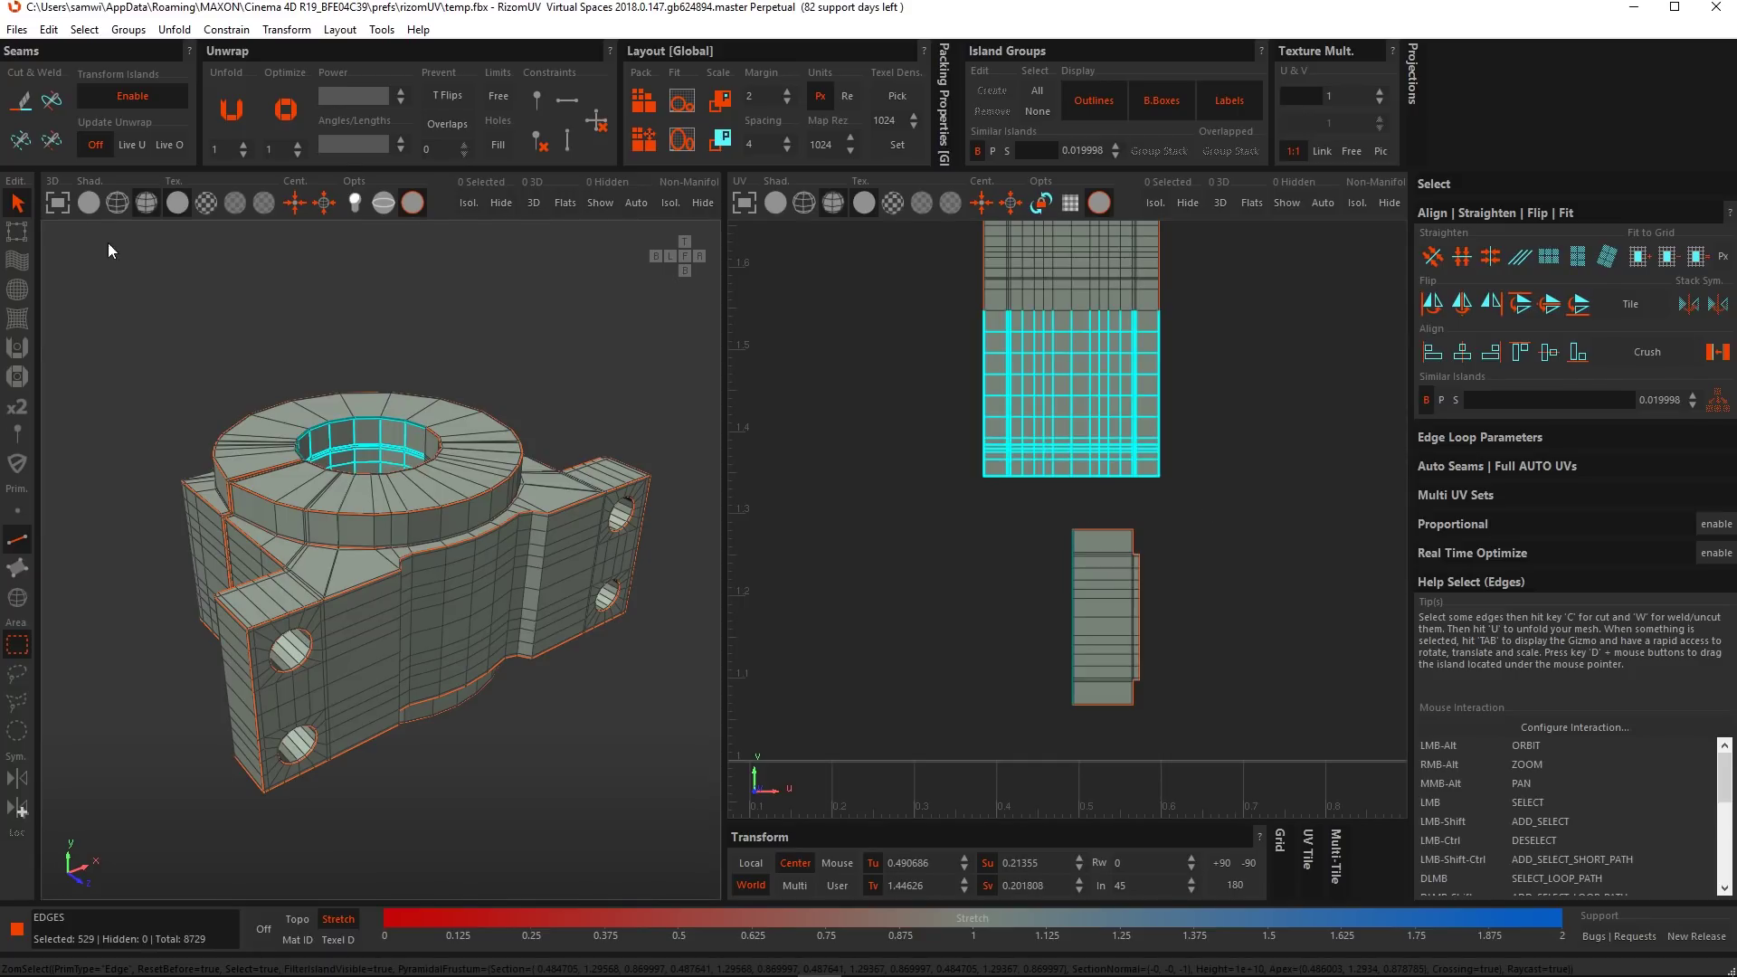
# Weld only the selected edges shared with other islands, inspect the stretched connections, and undo that weld.
pyautogui.click(52, 143)
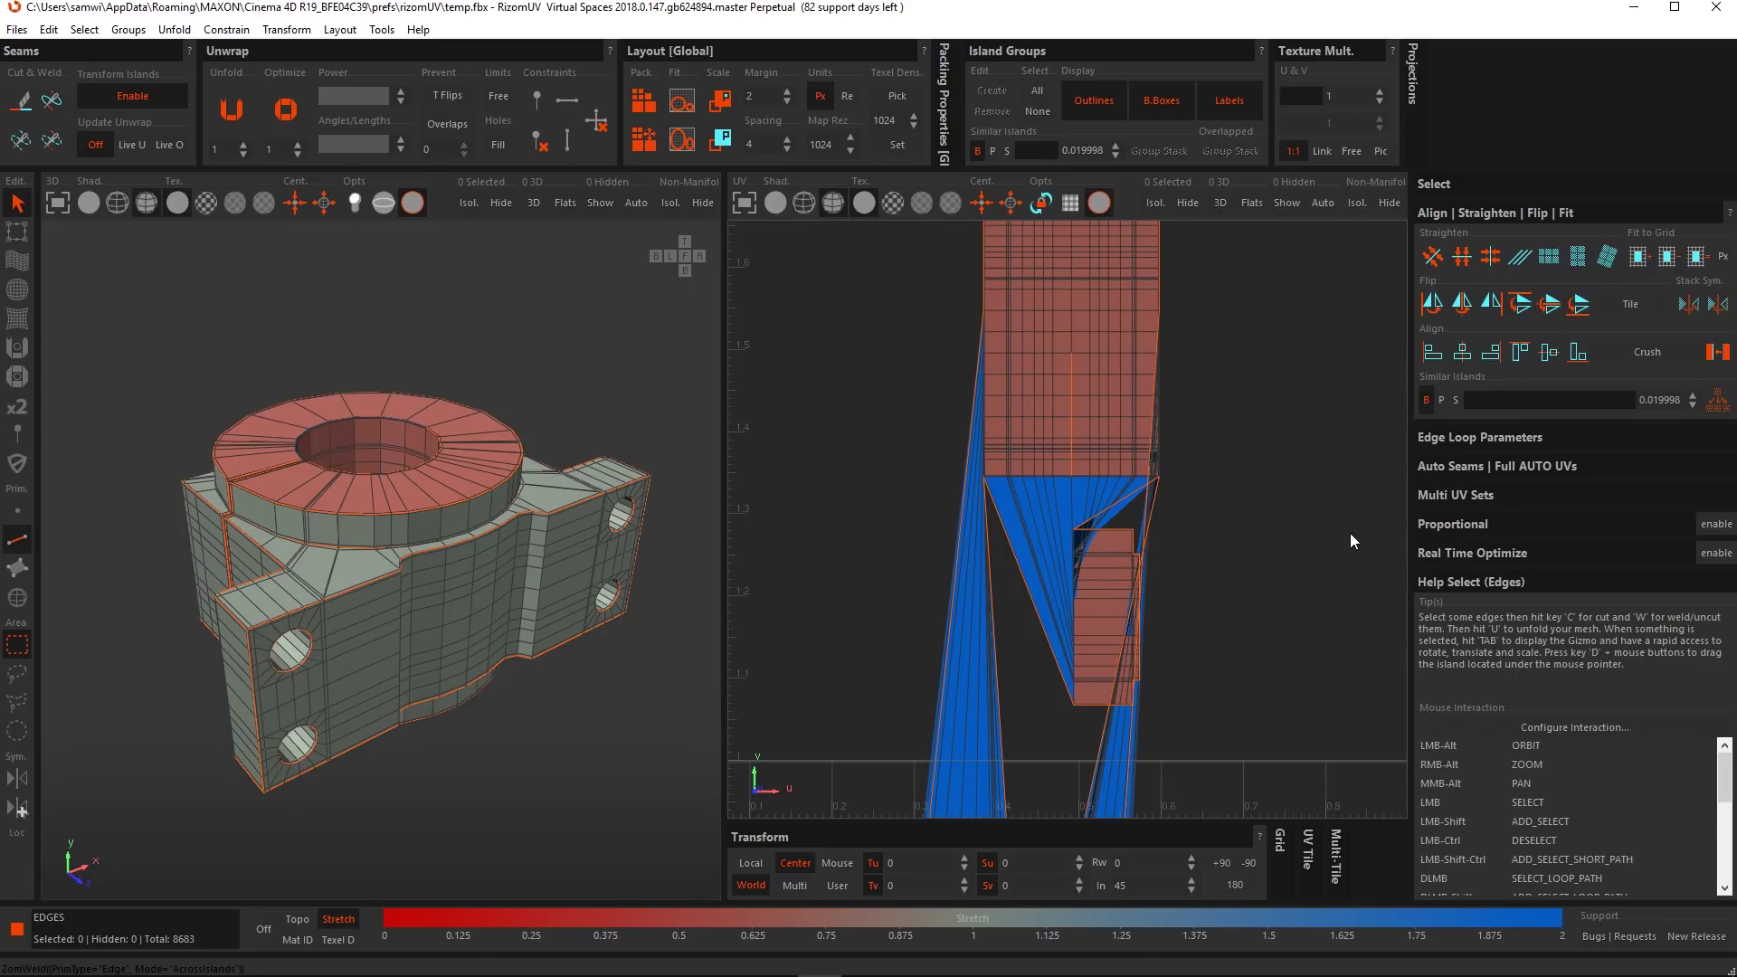
pyautogui.scroll(1, 1244, 513)
pyautogui.scroll(-5, 1245, 514)
pyautogui.keyDown('alt'); pyautogui.moveTo(1256, 718); pyautogui.dragTo(1150, 521, button='middle'); pyautogui.keyUp('alt')
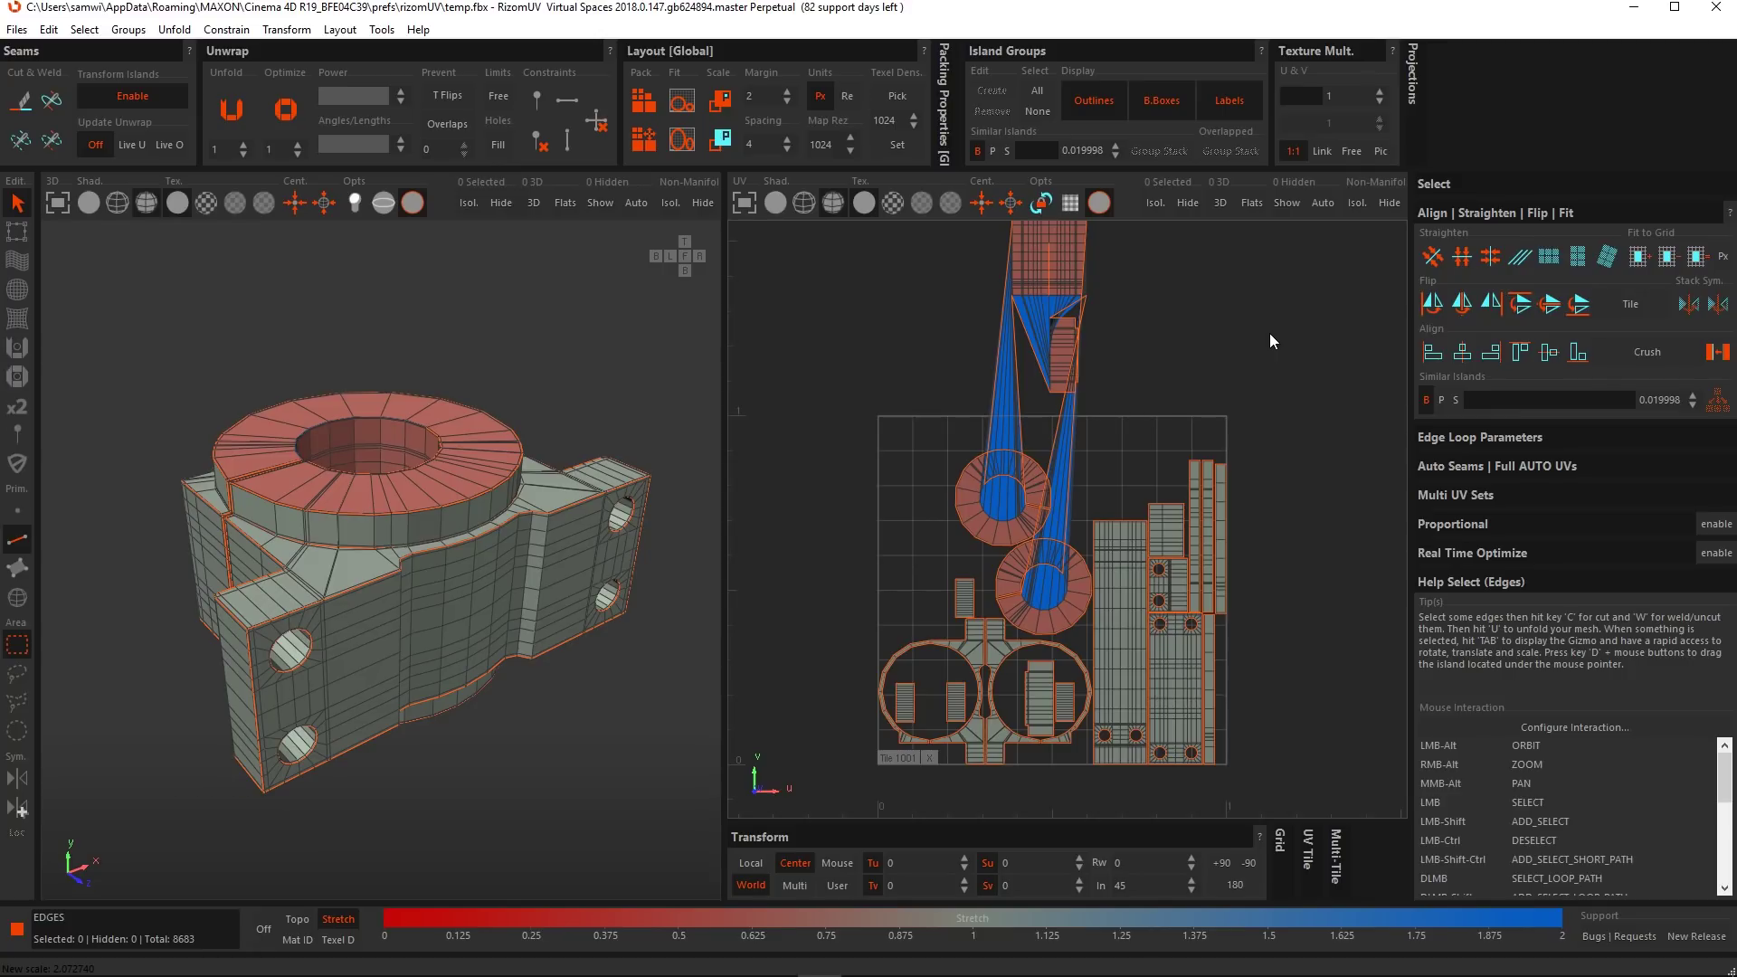
pyautogui.hotkey('ctrl', 'z')
pyautogui.keyDown('alt'); pyautogui.moveTo(1106, 262); pyautogui.dragTo(1143, 361, button='middle'); pyautogui.keyUp('alt')
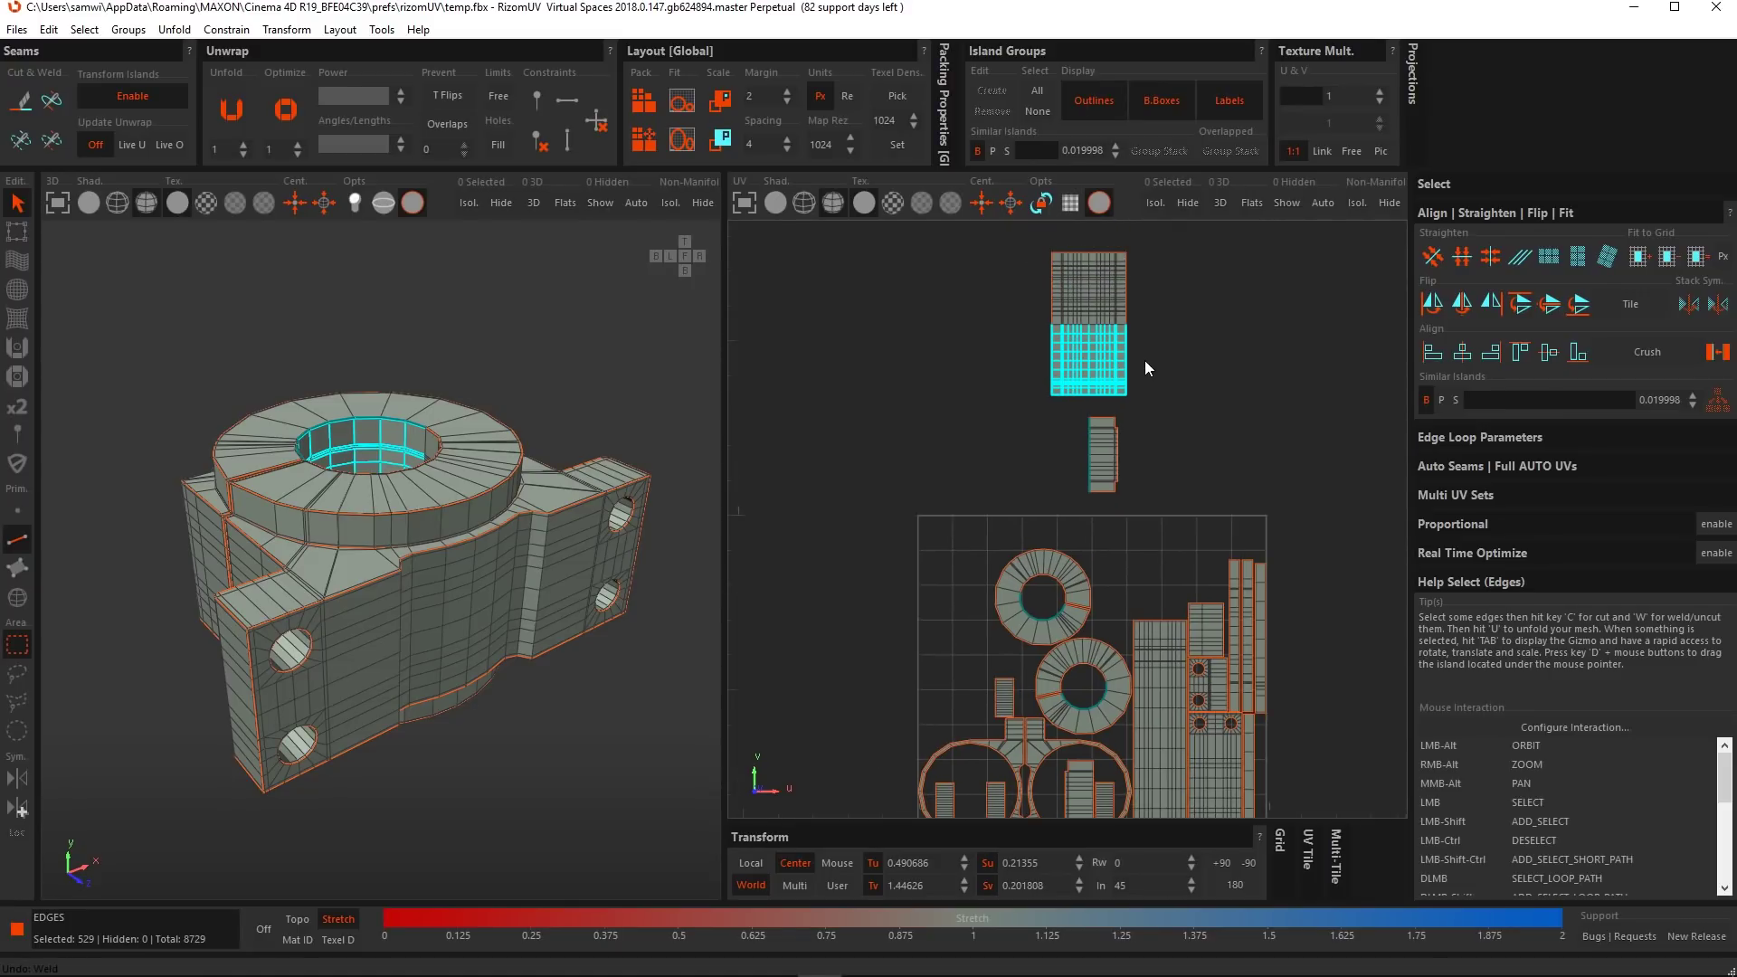
pyautogui.scroll(4, 1127, 383)
pyautogui.scroll(2, 1126, 393)
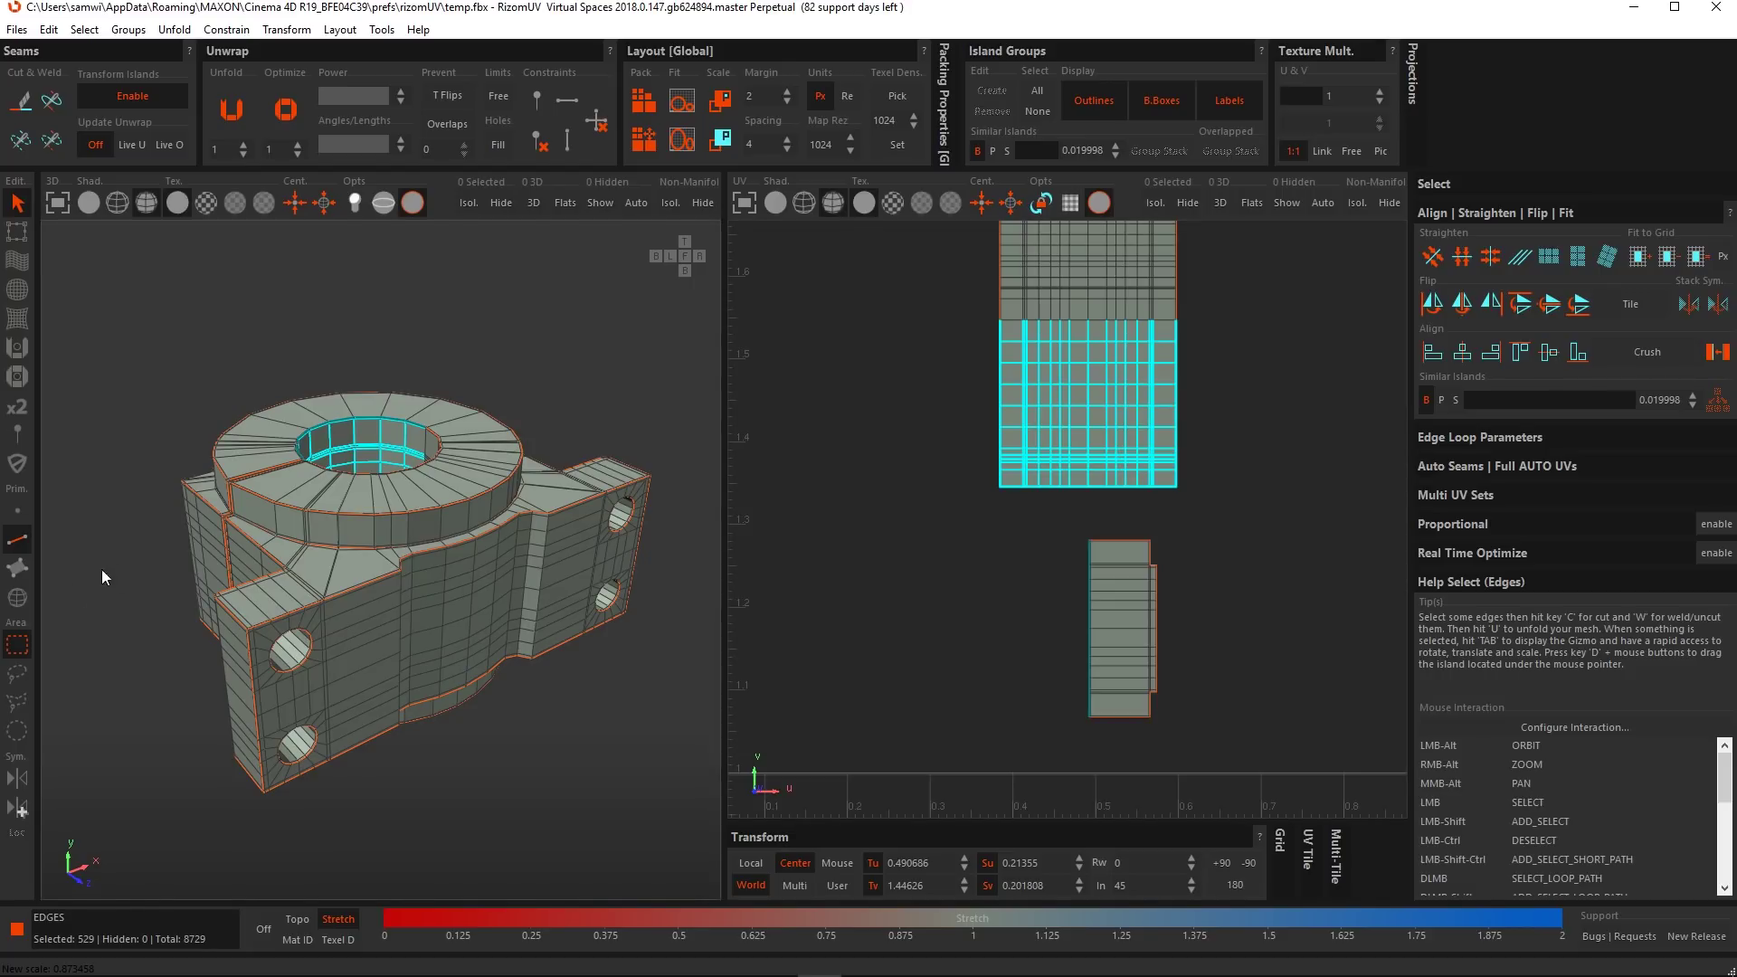
# Select the whole large island in island mode, weld only its internal seams to close the central cut, and clear the selection.
pyautogui.click(18, 598)
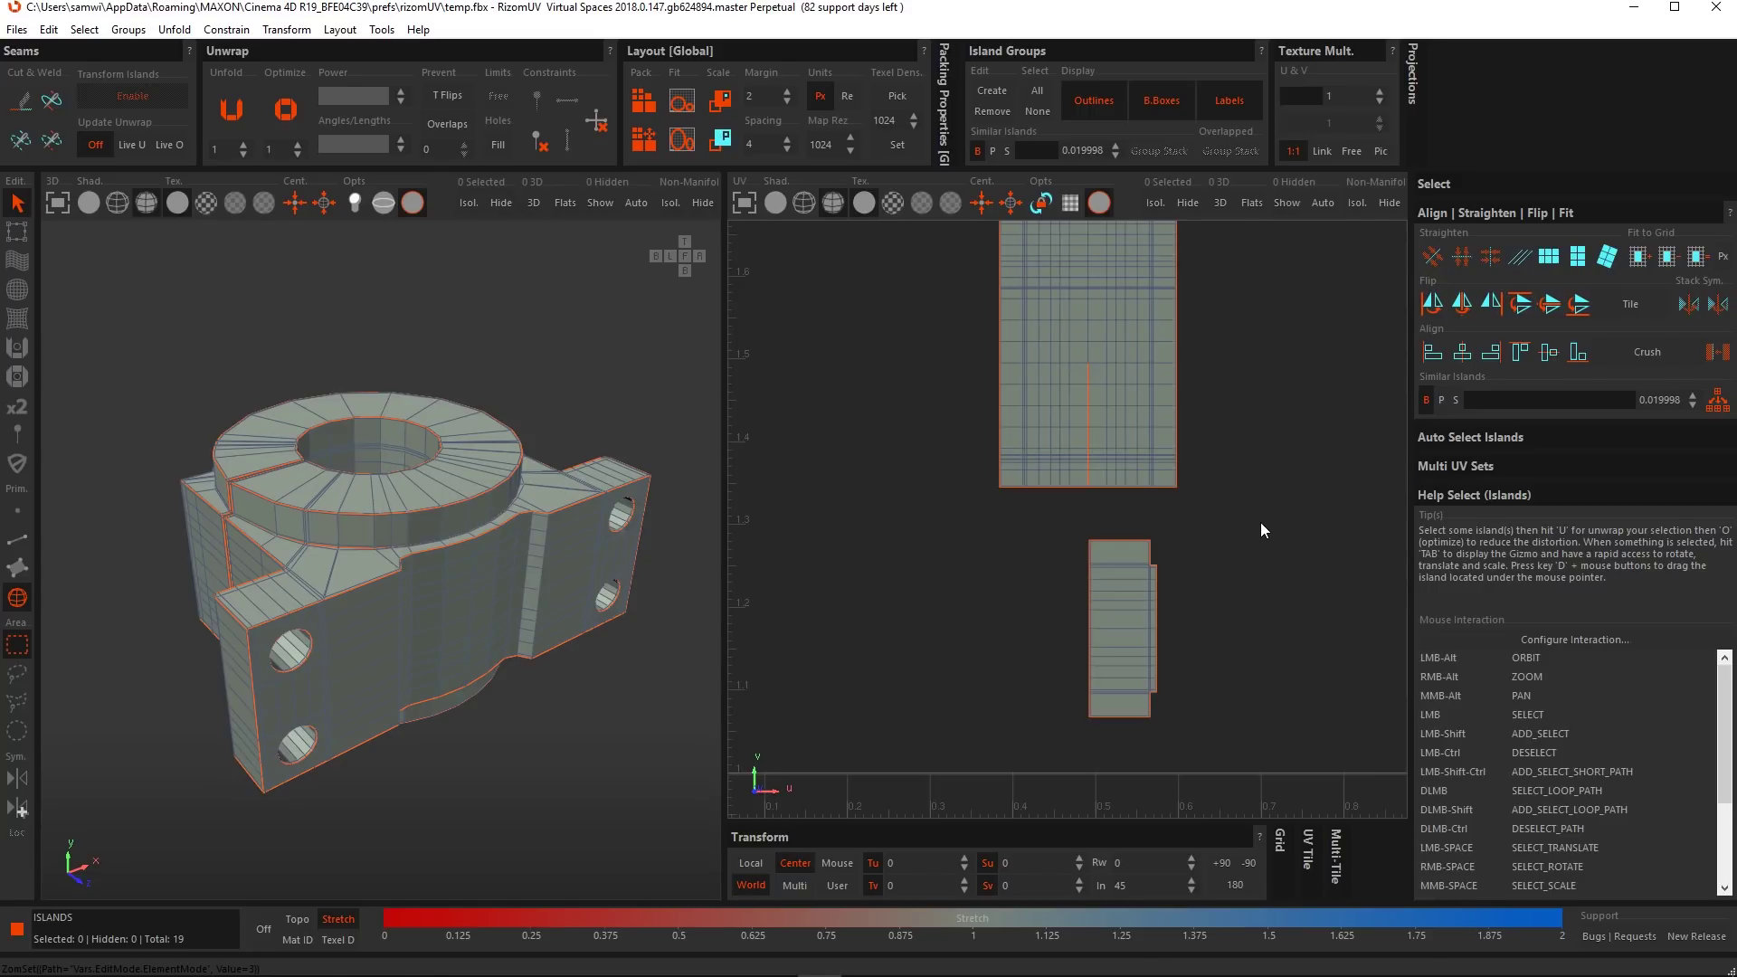
pyautogui.click(1077, 462)
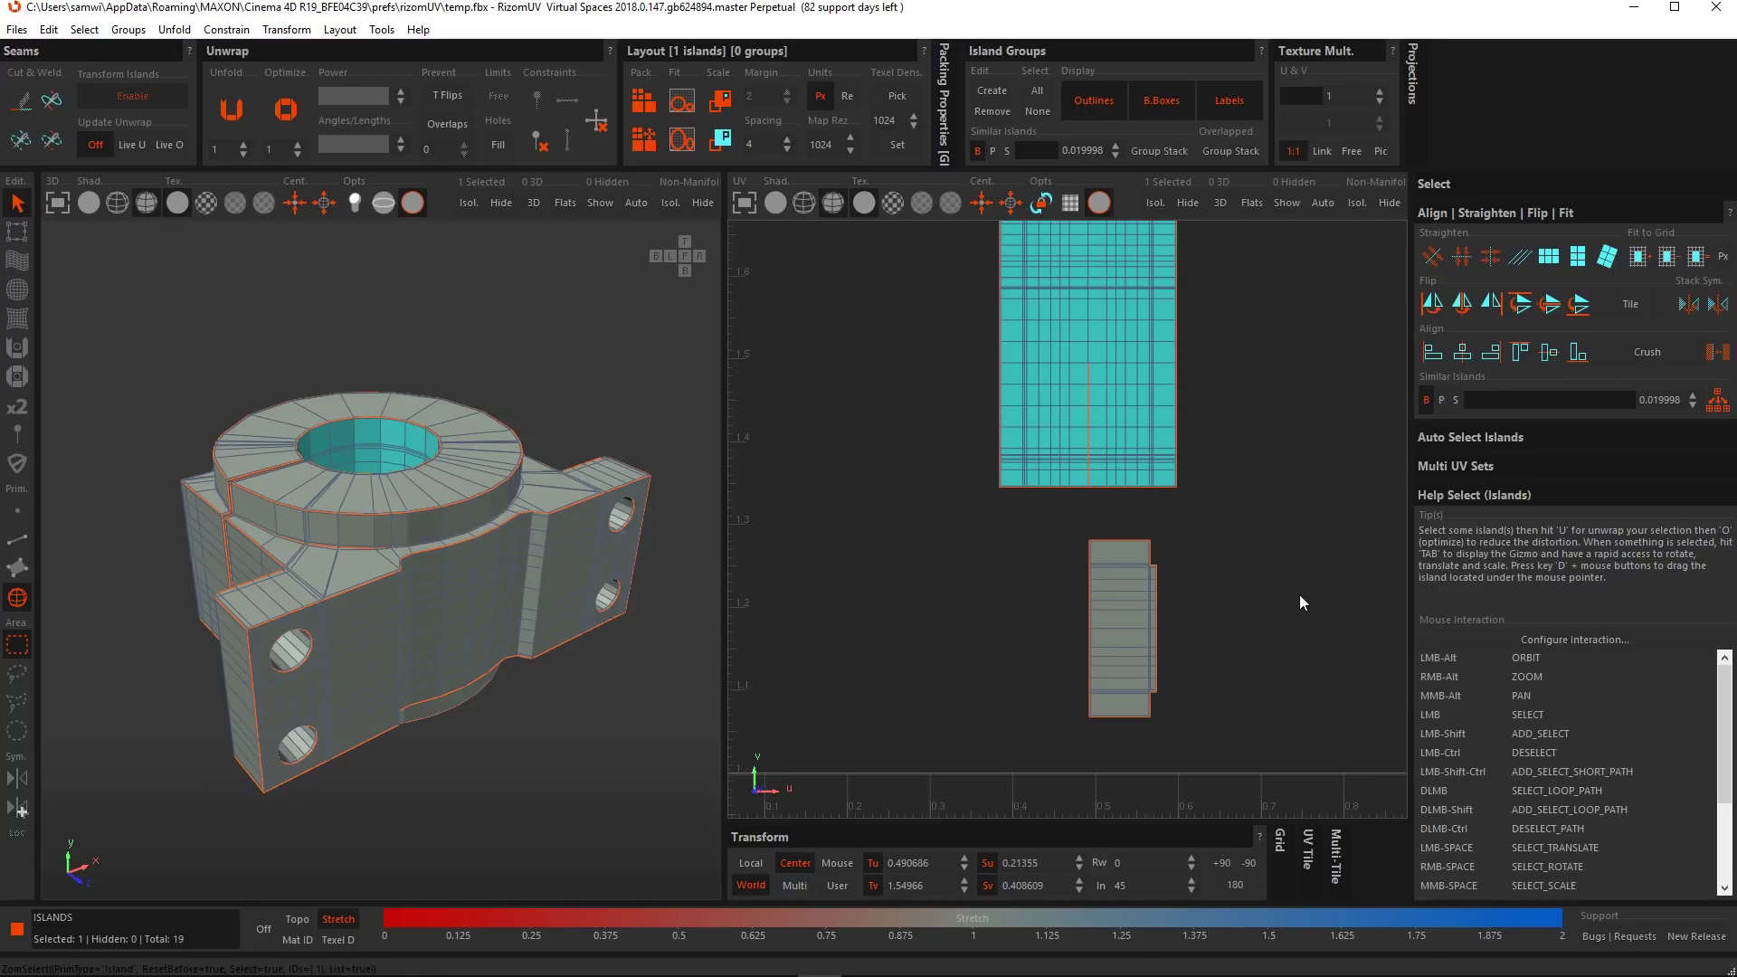
pyautogui.click(24, 141)
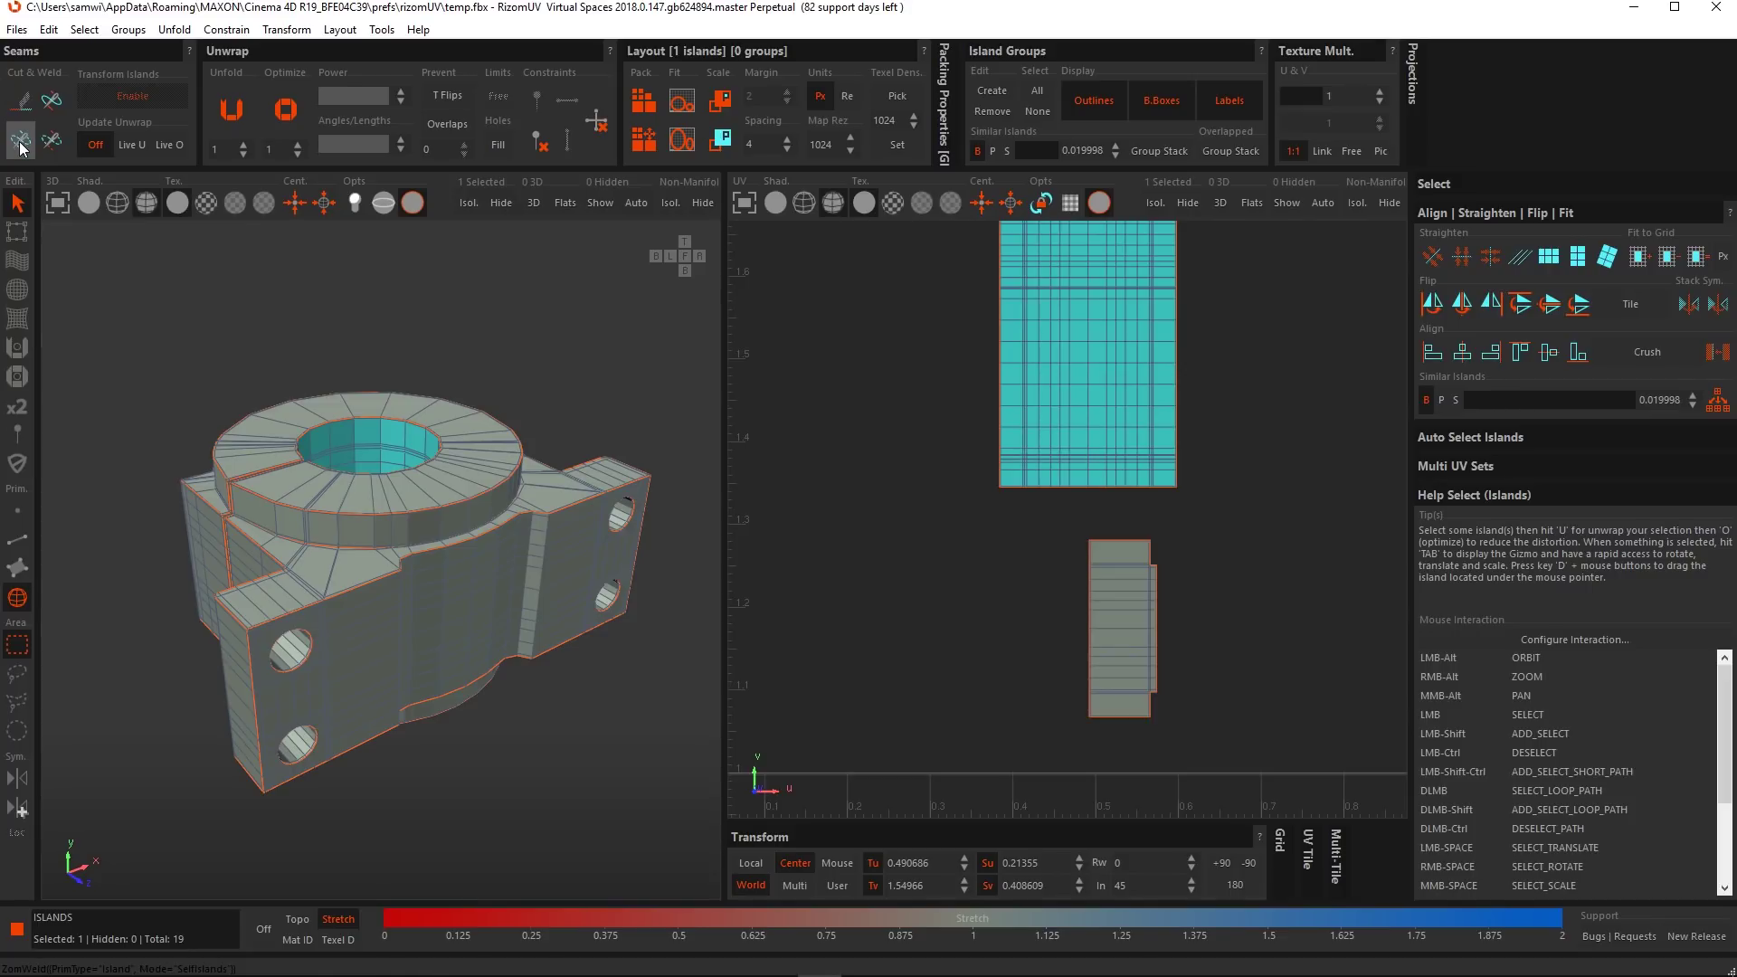
pyautogui.click(1176, 524)
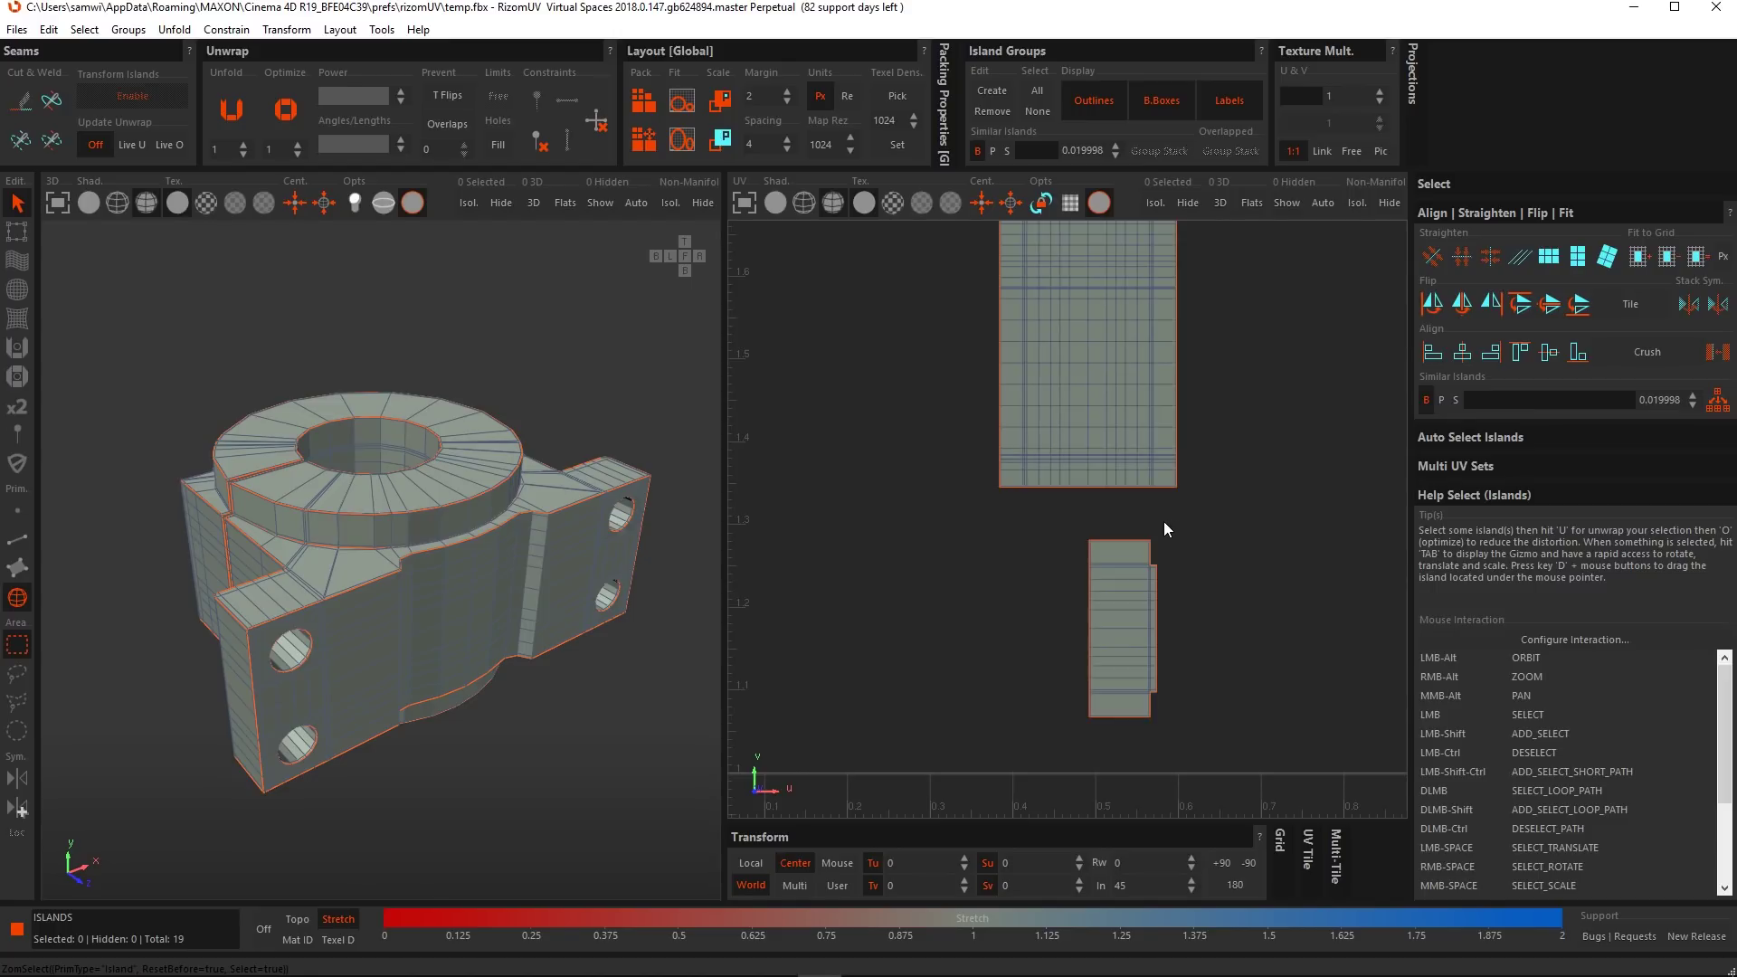
# Unflatten the bracket's UV layout back to the 3D shape.
pyautogui.scroll(-5, 1153, 534)
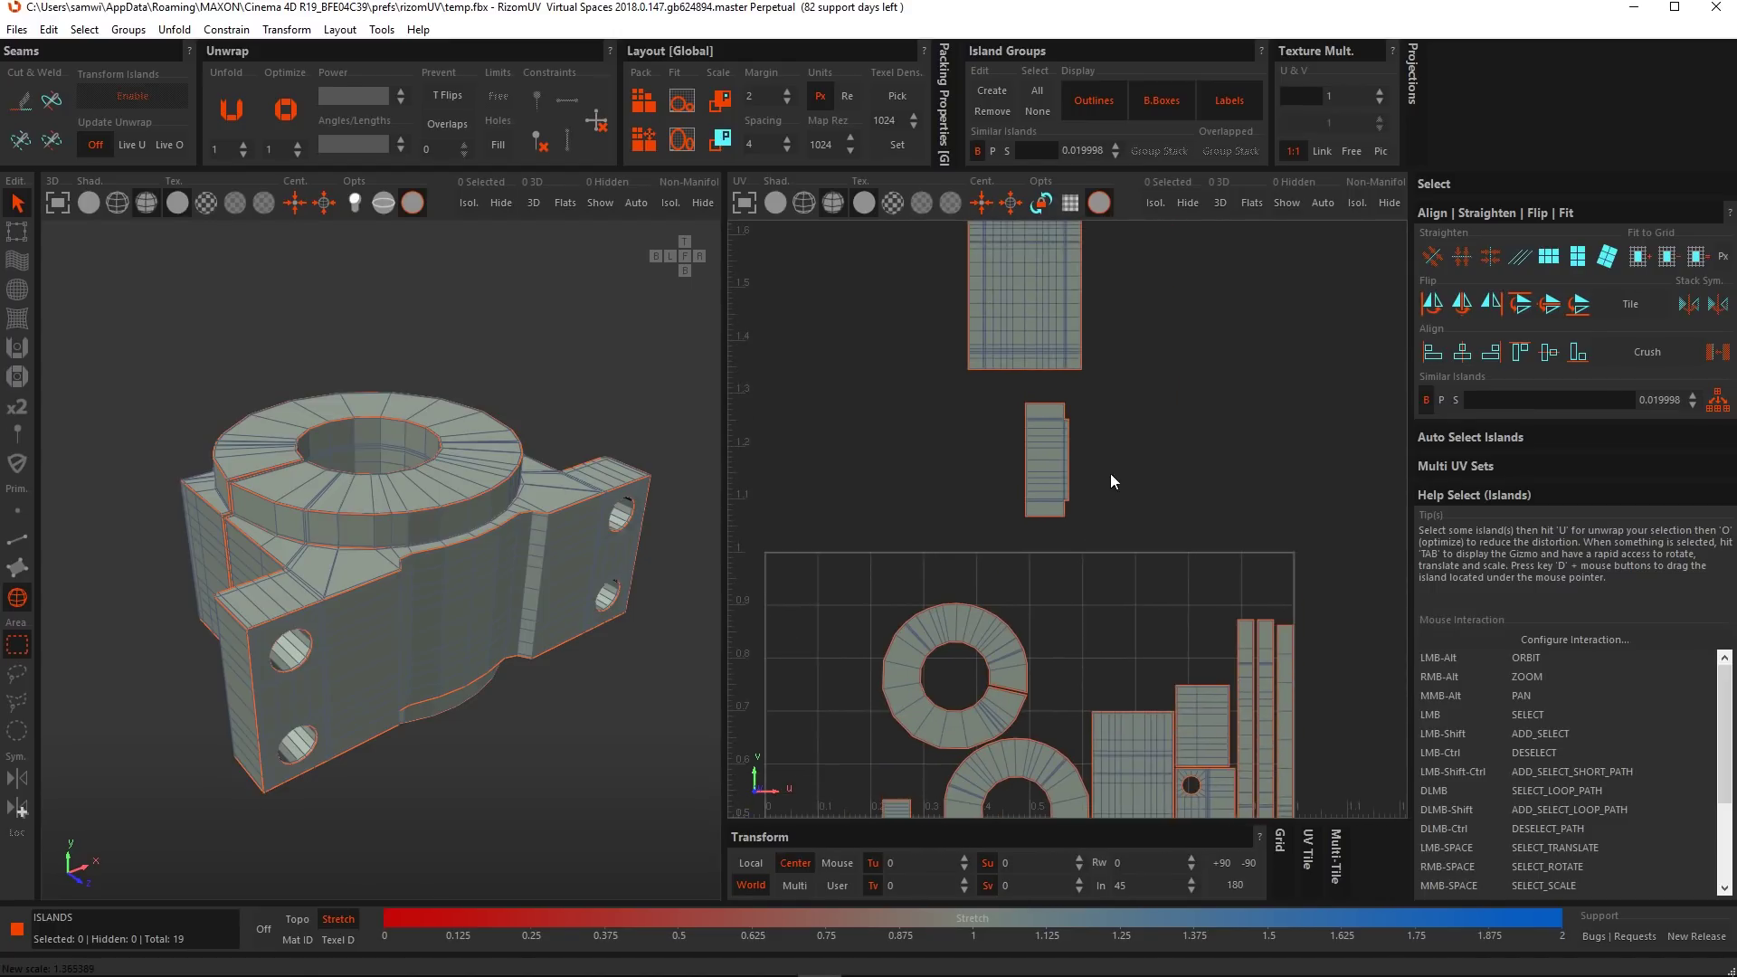
pyautogui.click(175, 29)
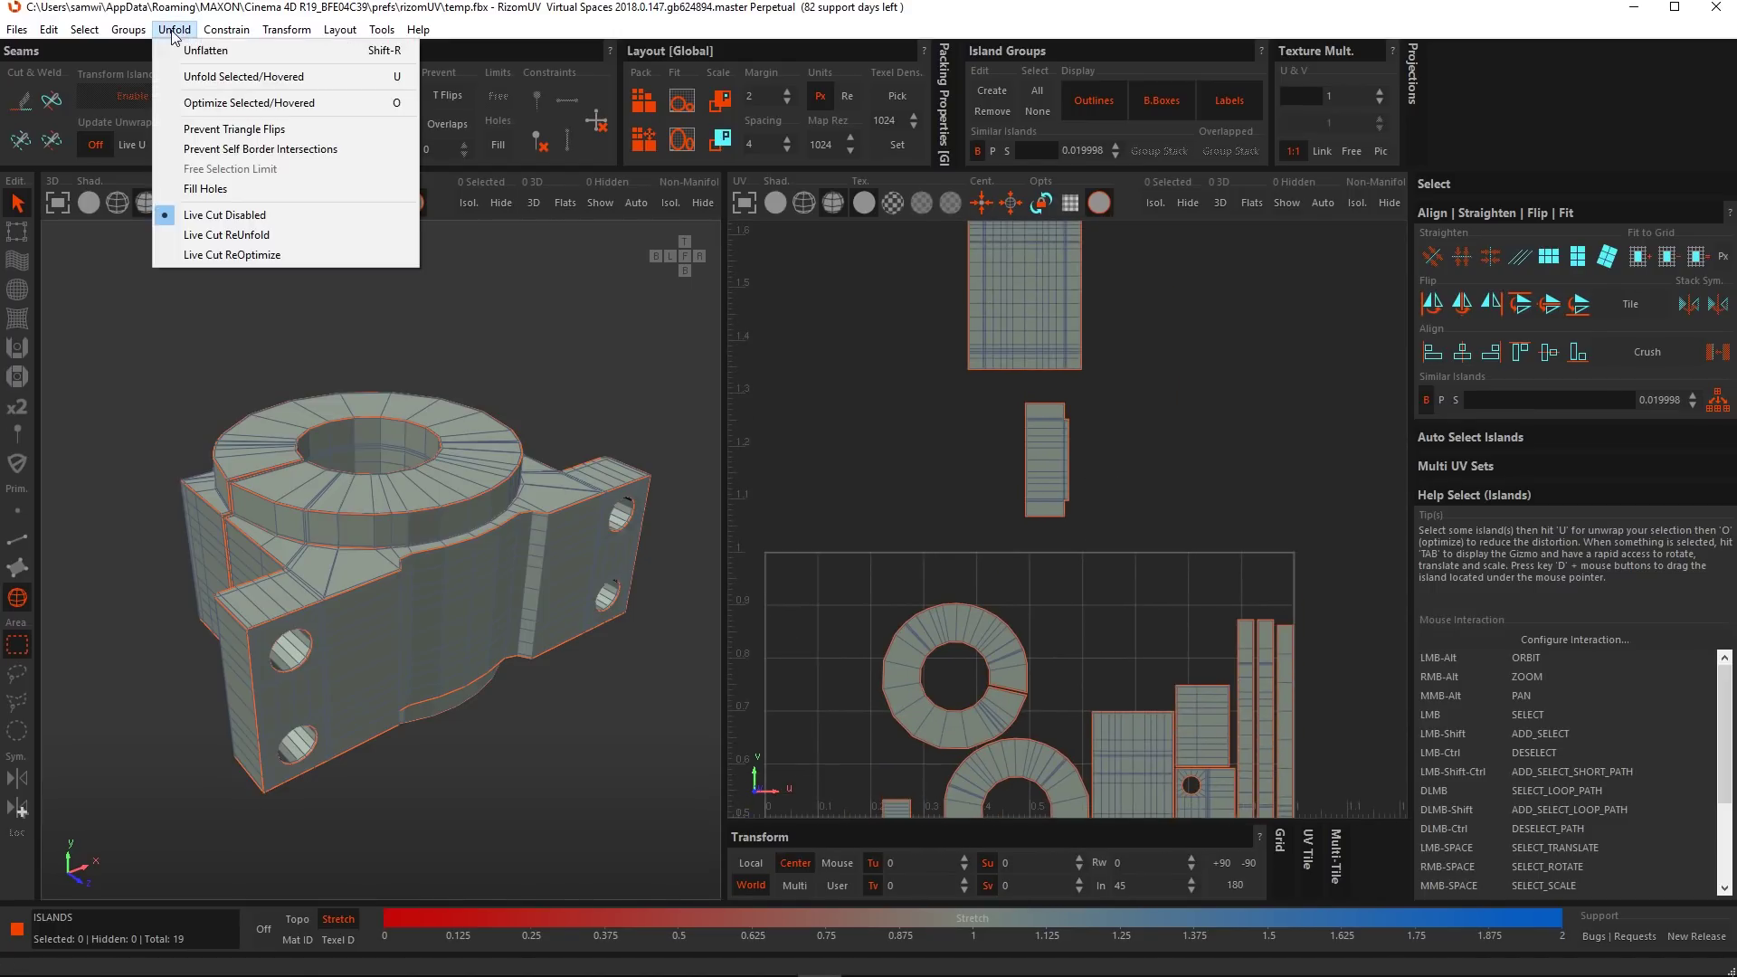
pyautogui.click(215, 52)
pyautogui.scroll(3, 975, 608)
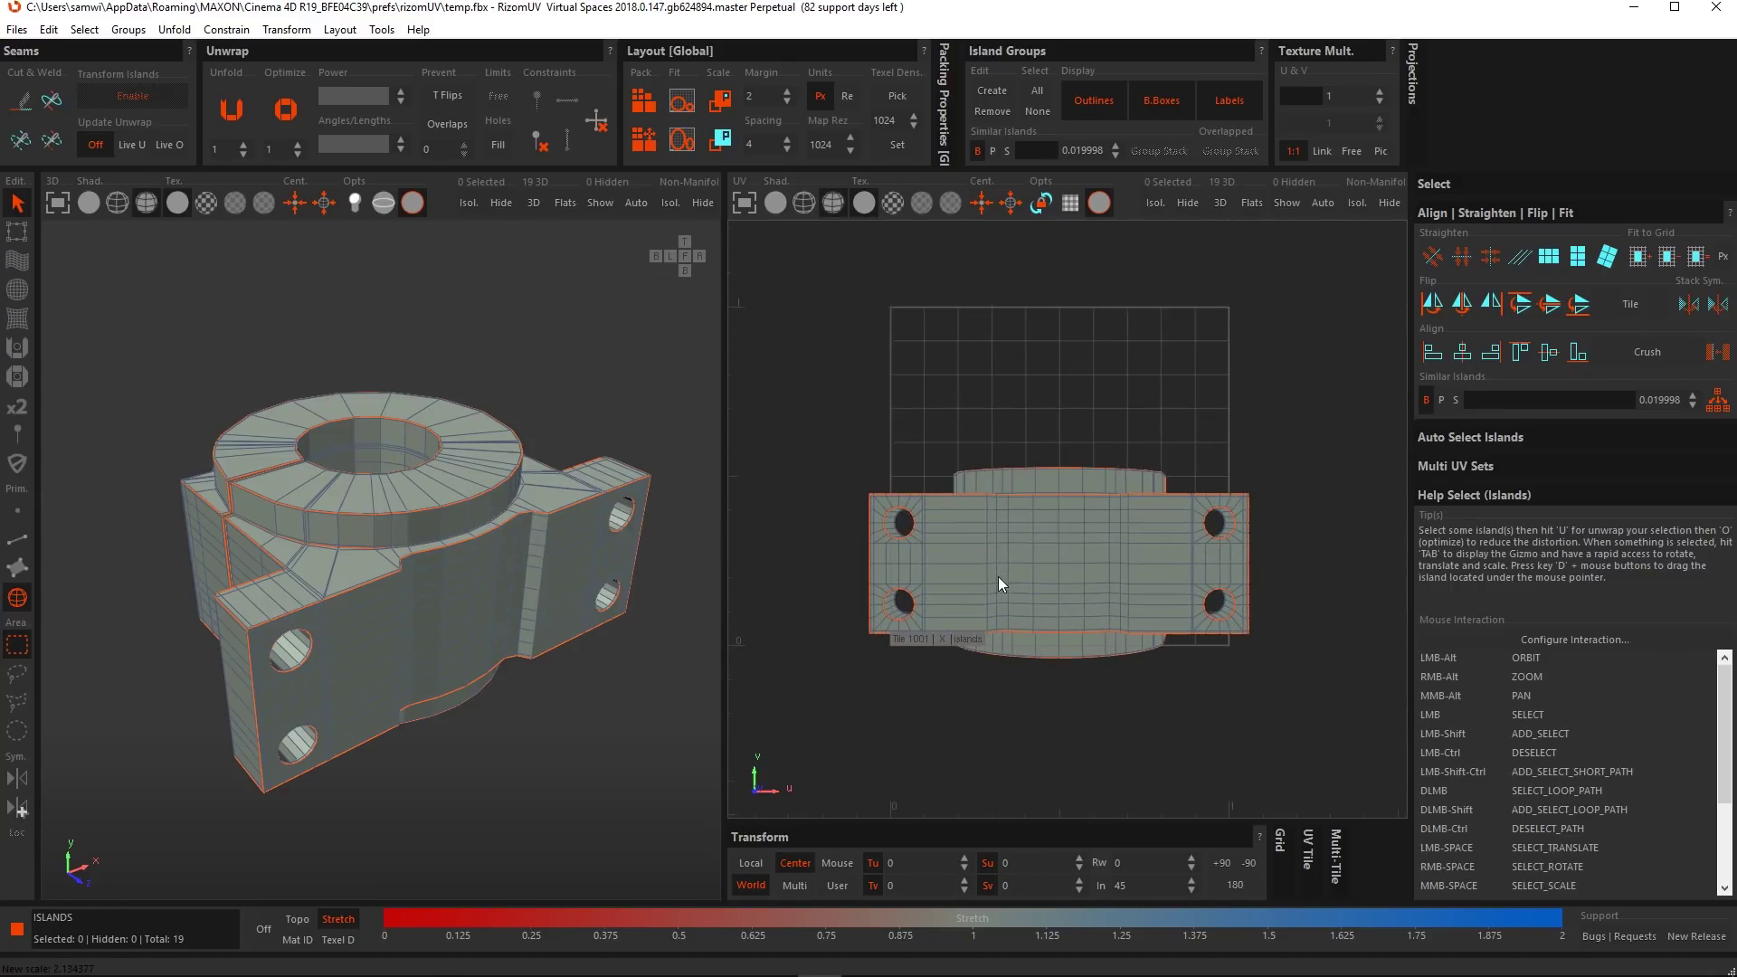
# Select all the bracket's islands and weld all their seams into a single island.
pyautogui.keyDown('alt'); pyautogui.moveTo(358, 532); pyautogui.dragTo(362, 540); pyautogui.keyUp('alt')
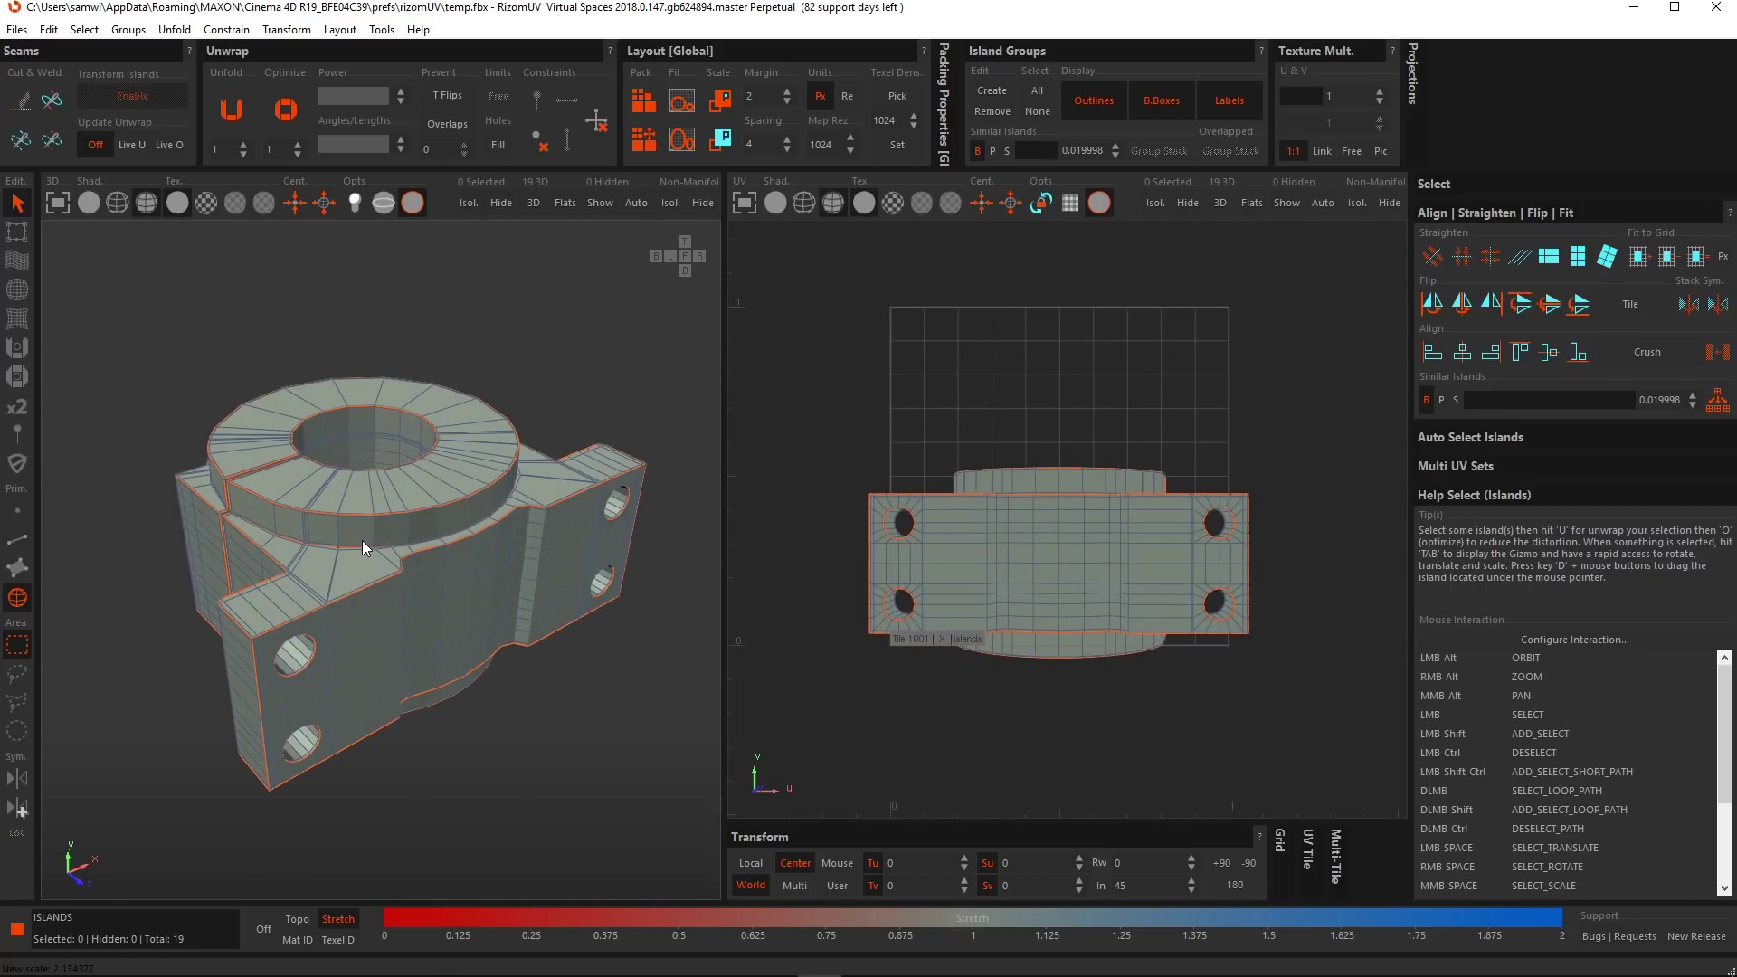
pyautogui.hotkey('ctrl', 'a')
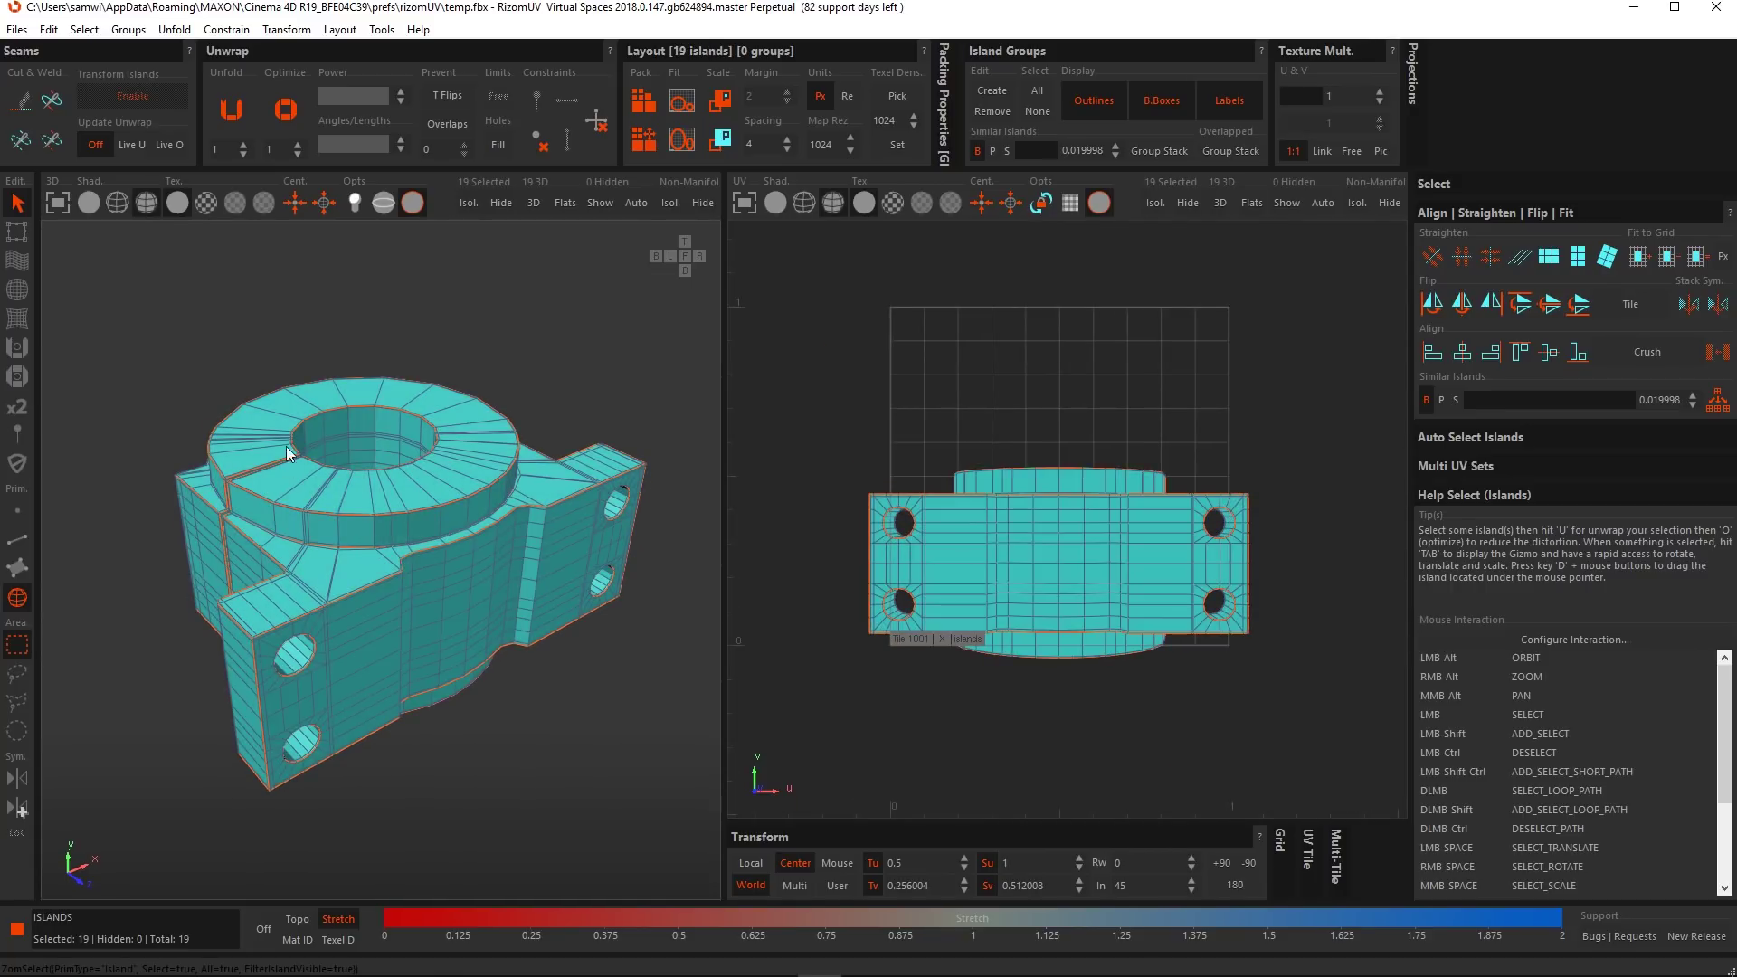
pyautogui.click(50, 101)
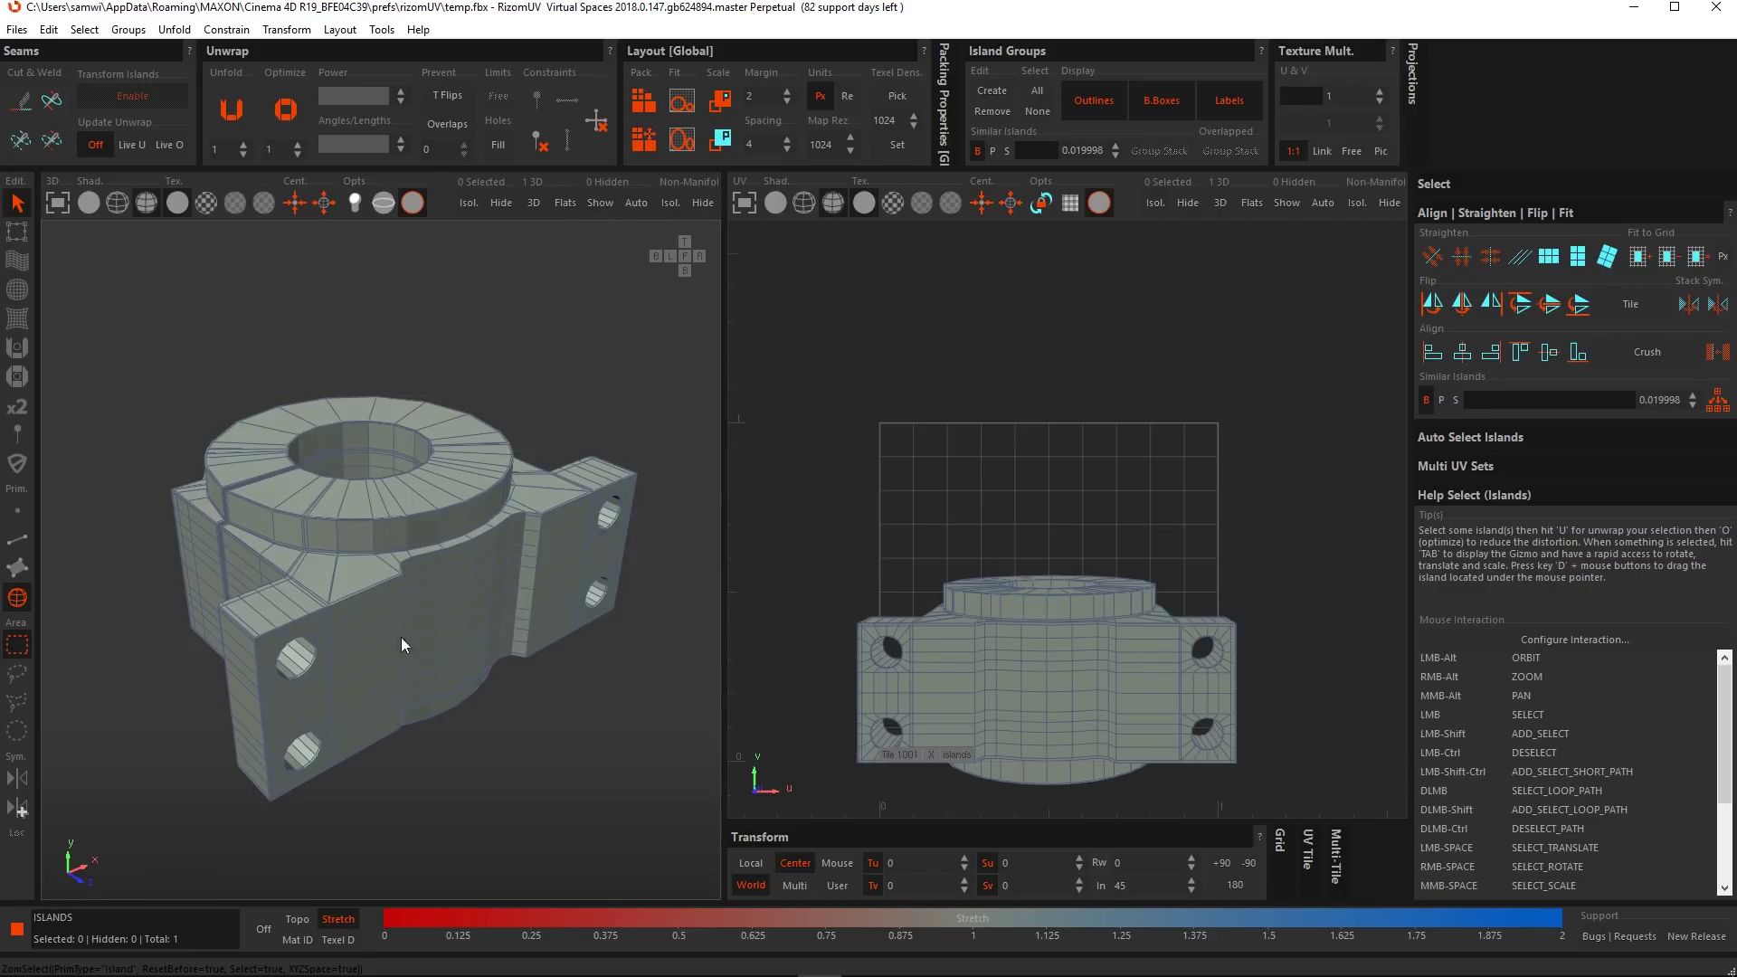
# Select a wedge of adjacent polygons, about a quarter of the ring's top face, in polygon mode.
pyautogui.click(18, 569)
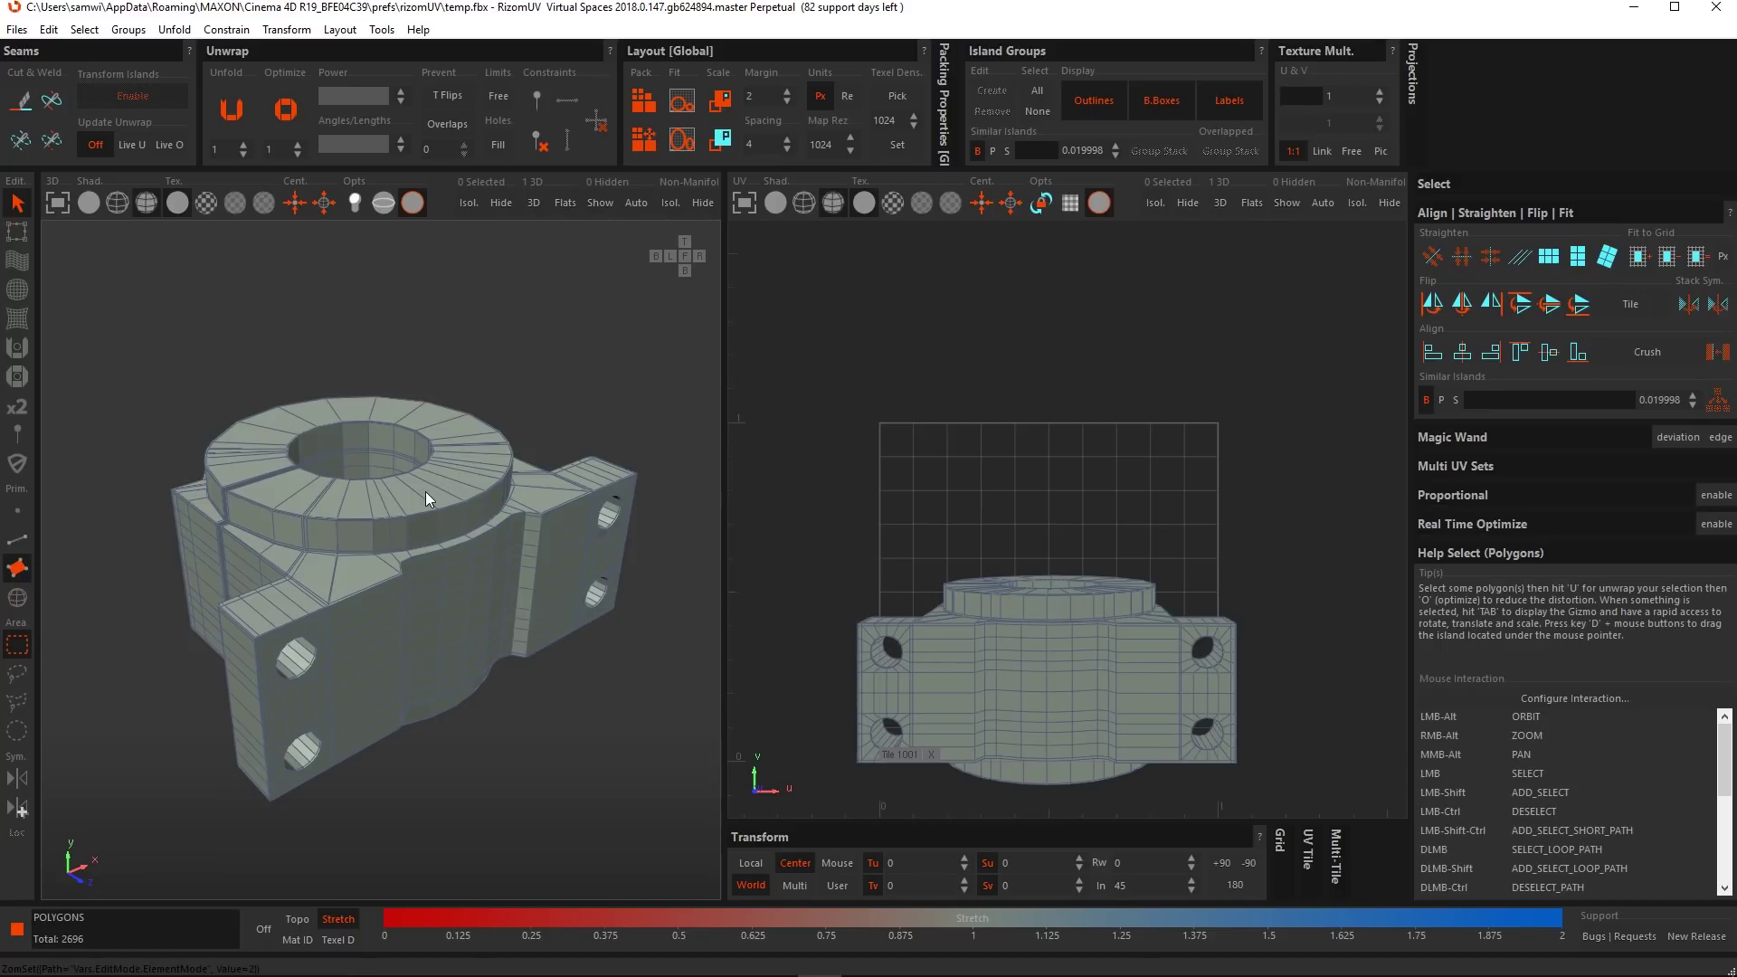
pyautogui.keyDown('alt'); pyautogui.moveTo(415, 496); pyautogui.dragTo(404, 535); pyautogui.keyUp('alt')
pyautogui.scroll(4, 410, 507)
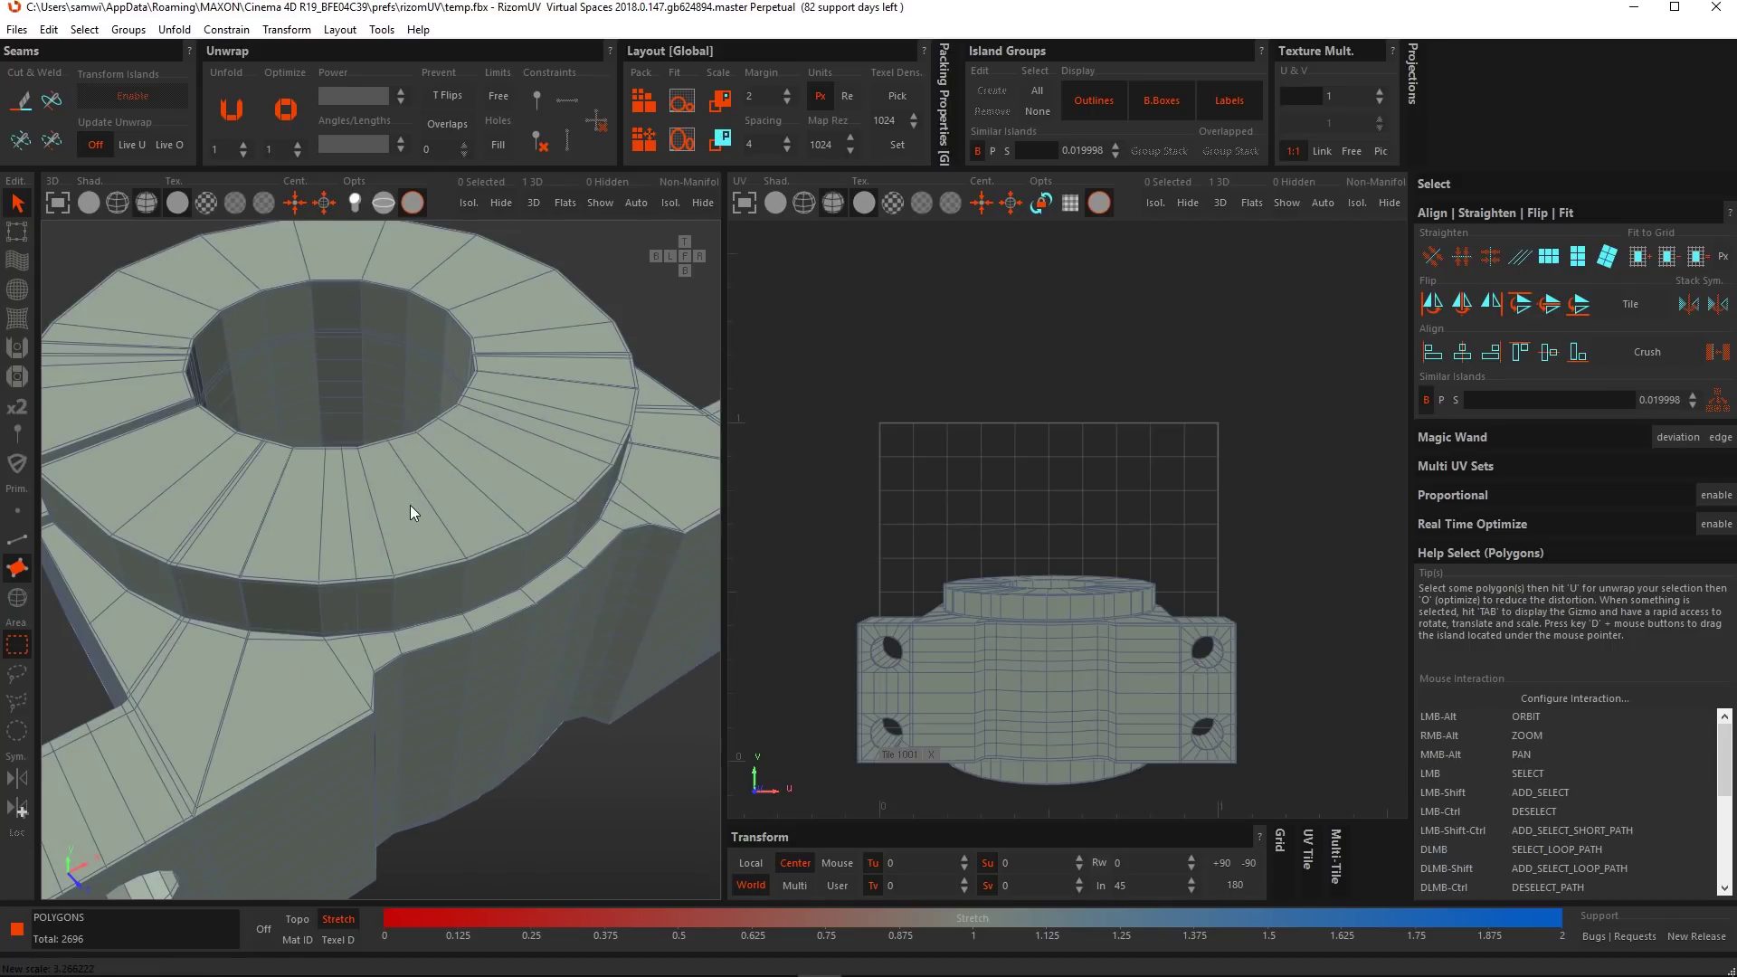
pyautogui.click(416, 517)
pyautogui.keyDown('shift'); pyautogui.click(475, 512); pyautogui.keyUp('shift')
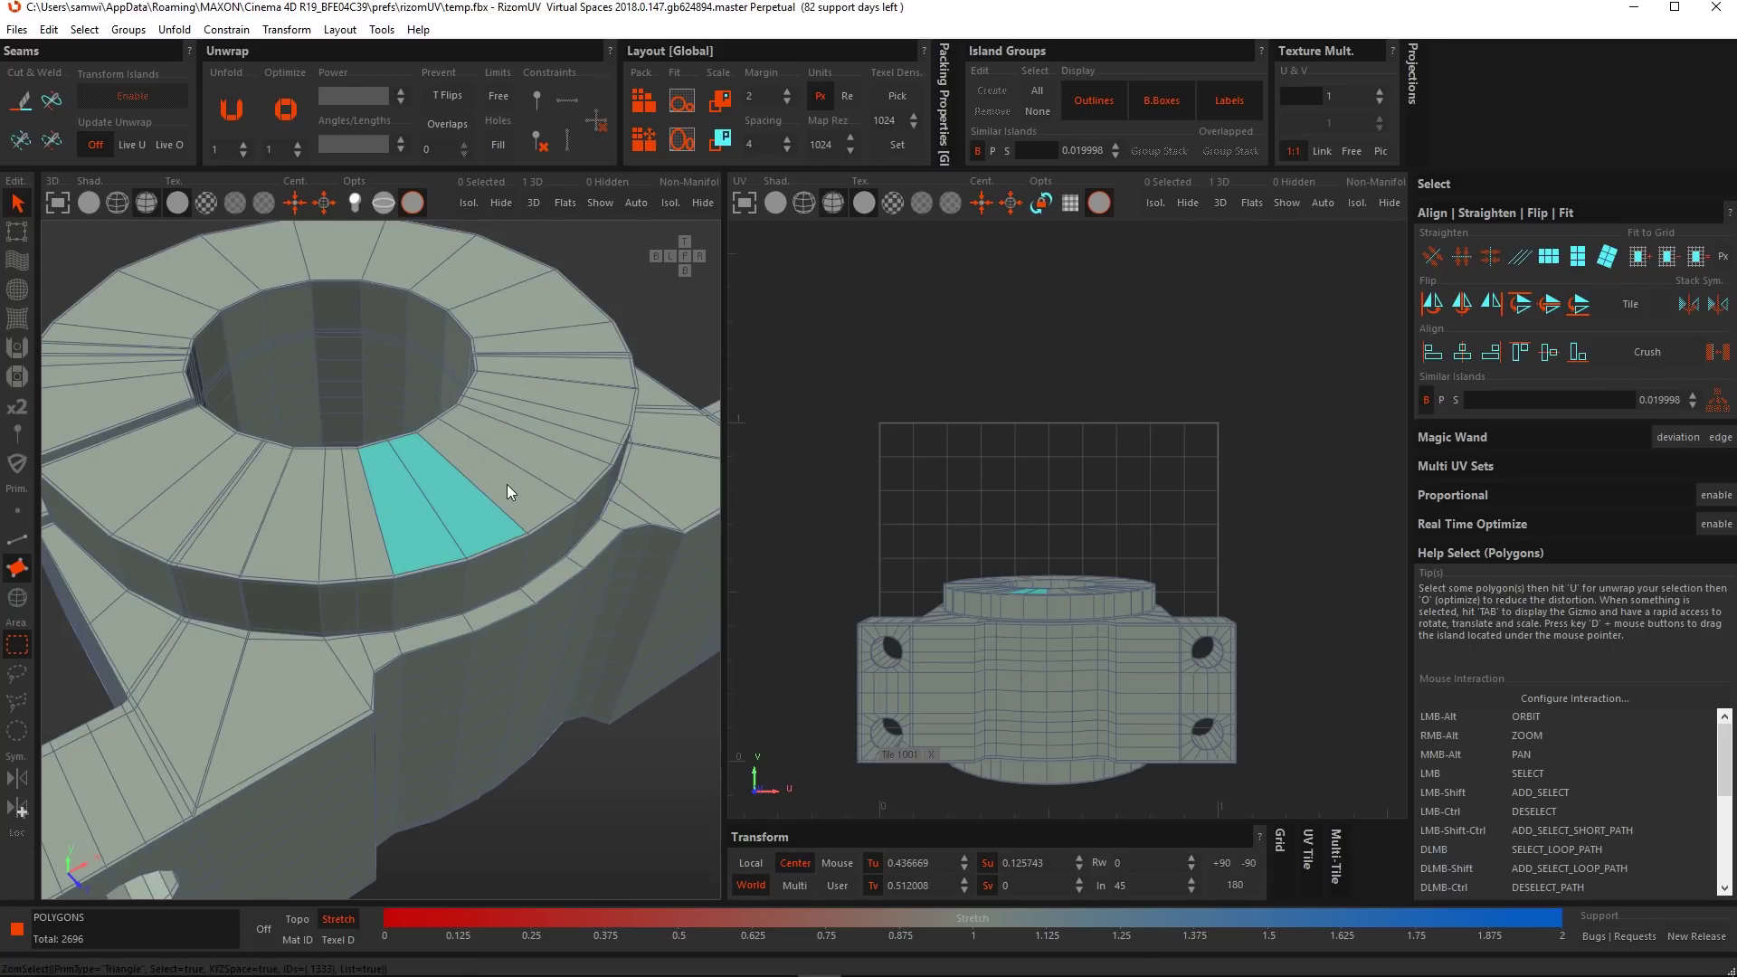
pyautogui.keyDown('shift'); pyautogui.click(508, 484); pyautogui.keyUp('shift')
pyautogui.keyDown('shift'); pyautogui.click(550, 445); pyautogui.keyUp('shift')
pyautogui.keyDown('shift'); pyautogui.click(558, 430); pyautogui.keyUp('shift')
pyautogui.keyDown('shift'); pyautogui.click(570, 422); pyautogui.keyUp('shift')
pyautogui.keyDown('shift'); pyautogui.click(581, 393); pyautogui.keyUp('shift')
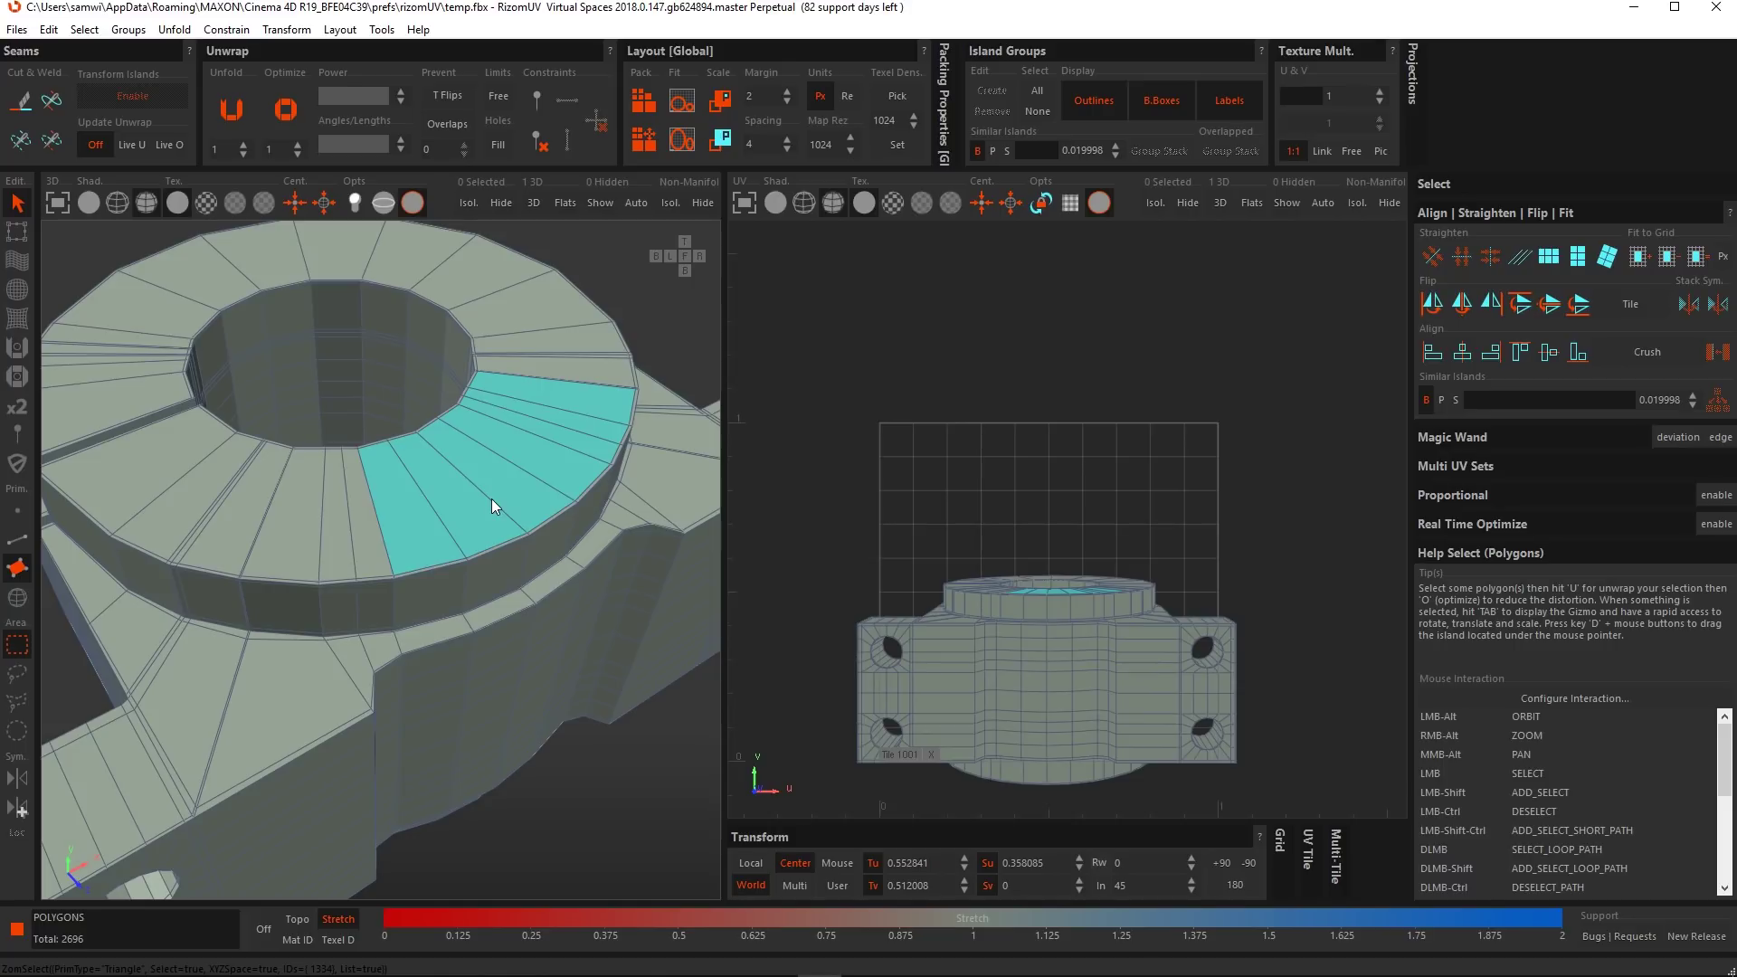
# Cut around the selected ring polygons, undo the cut and clear the selection.
pyautogui.press('c')
pyautogui.click(675, 340)
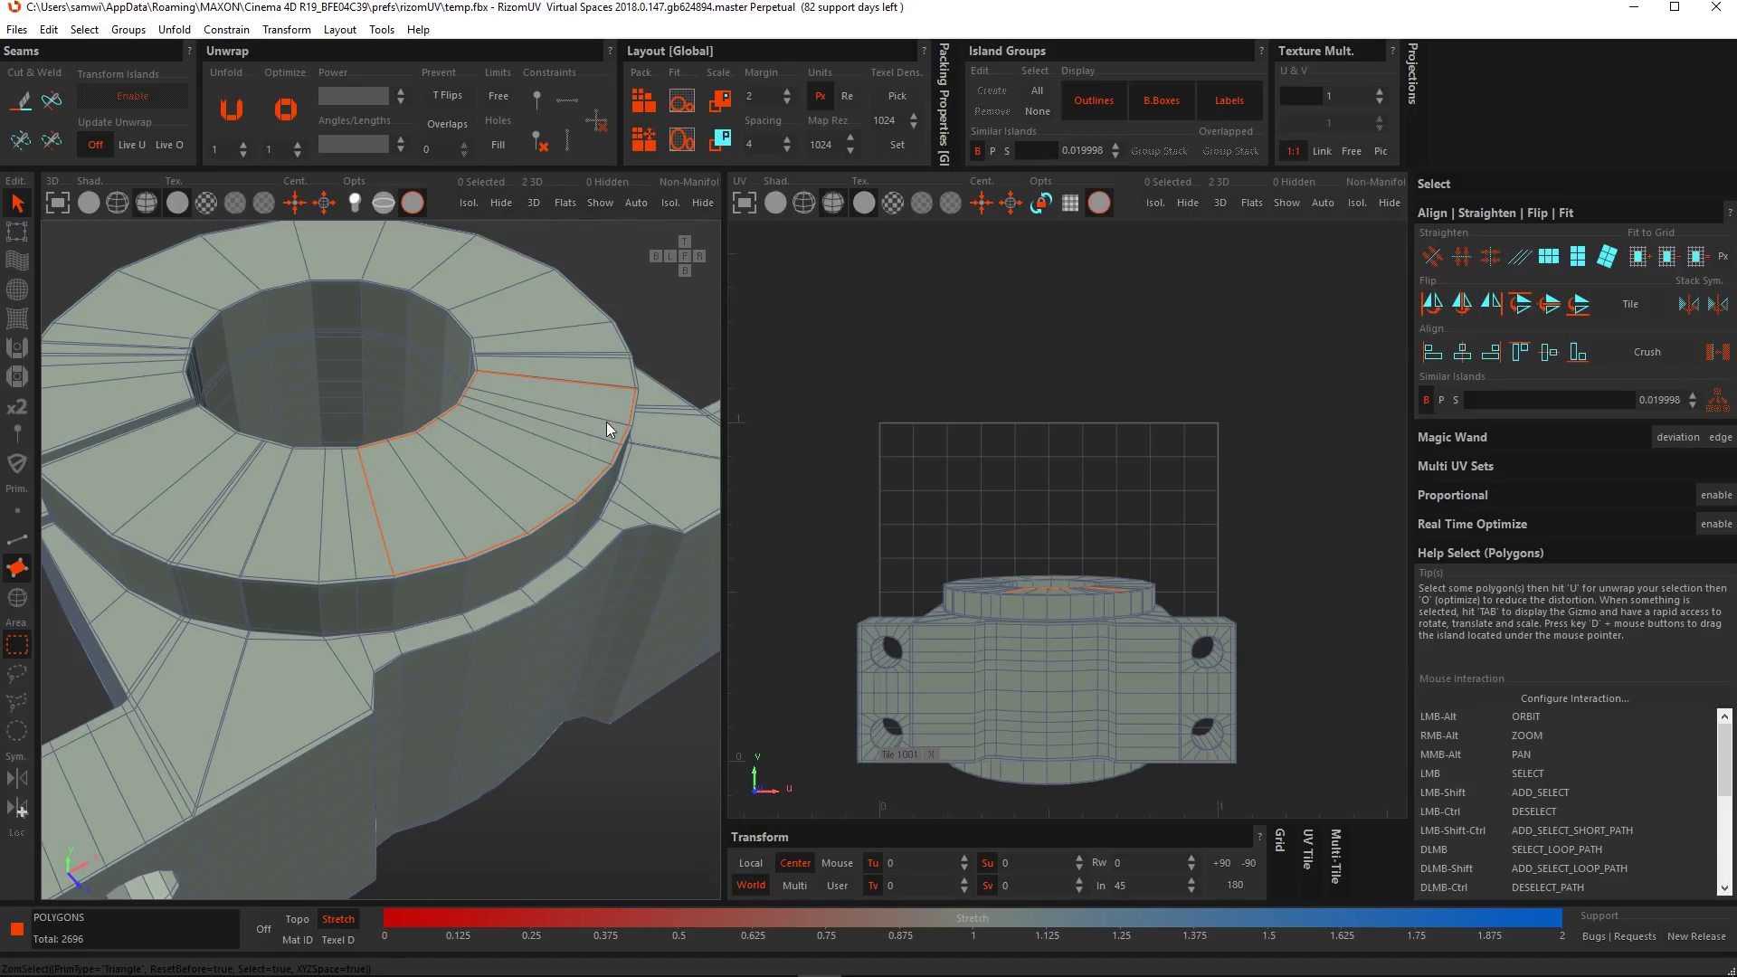
pyautogui.hotkey('ctrl', 'z')
pyautogui.hotkey('ctrl', 'z')
pyautogui.click(665, 334)
# Collapse the Align options, expand the Magic Wand settings and enable its deviation mode at 20 degrees.
pyautogui.click(1523, 211)
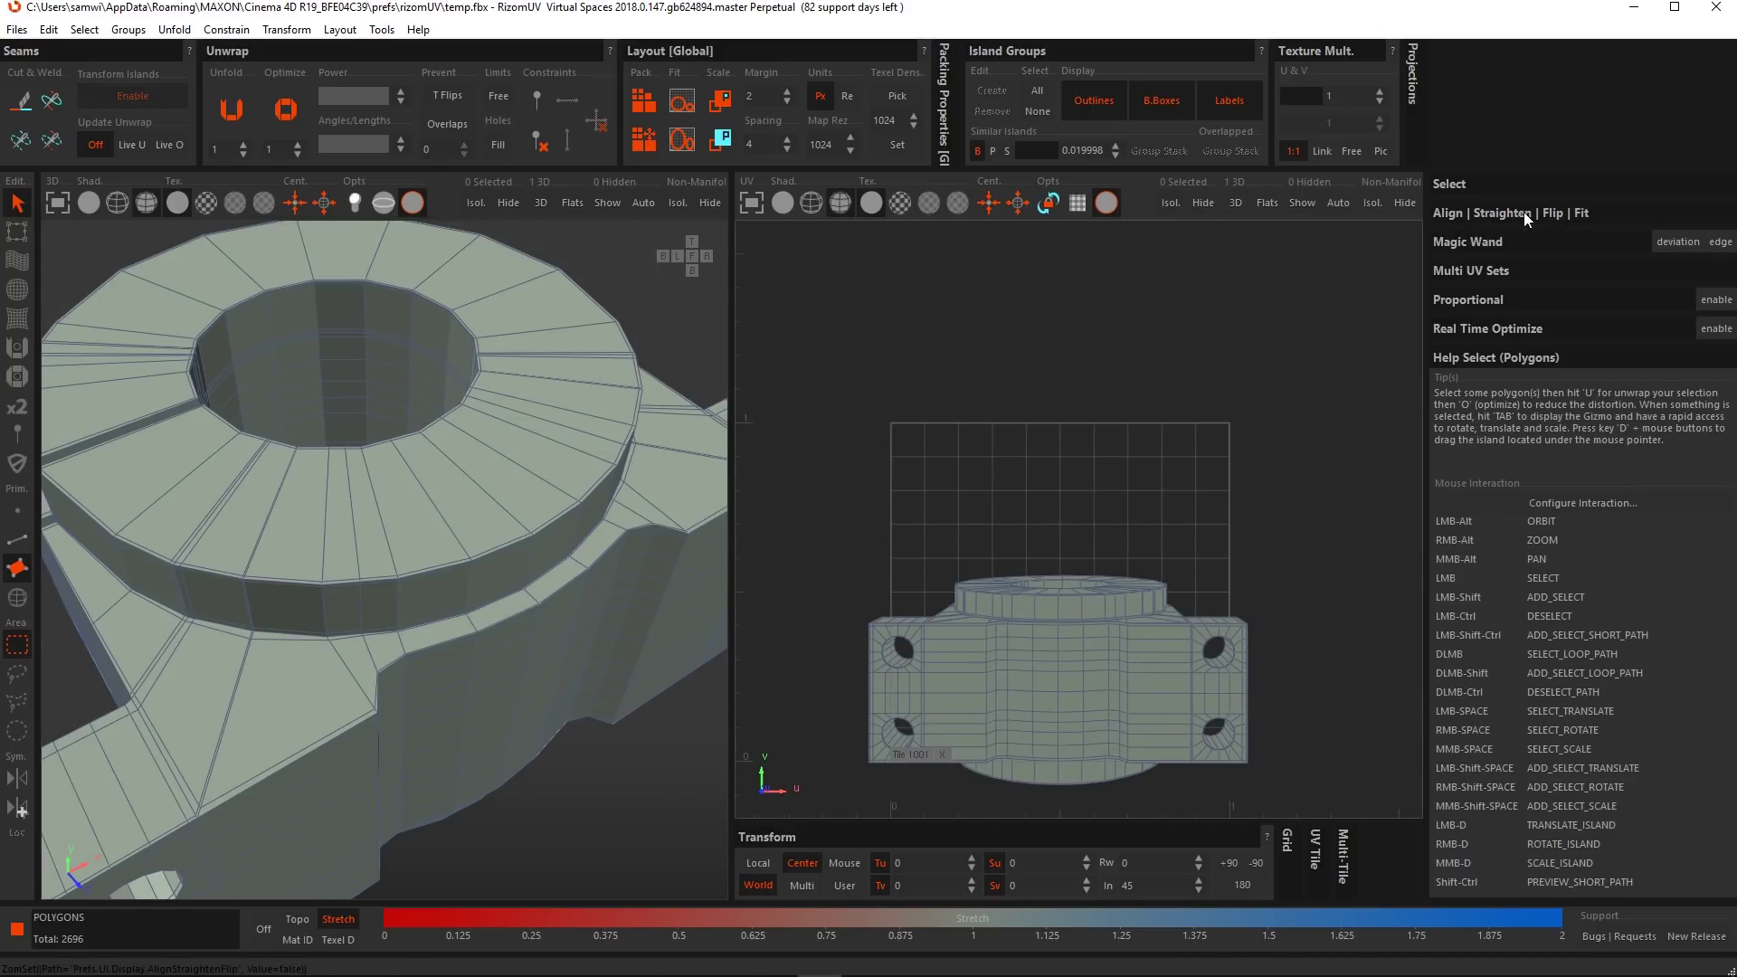
pyautogui.click(1458, 246)
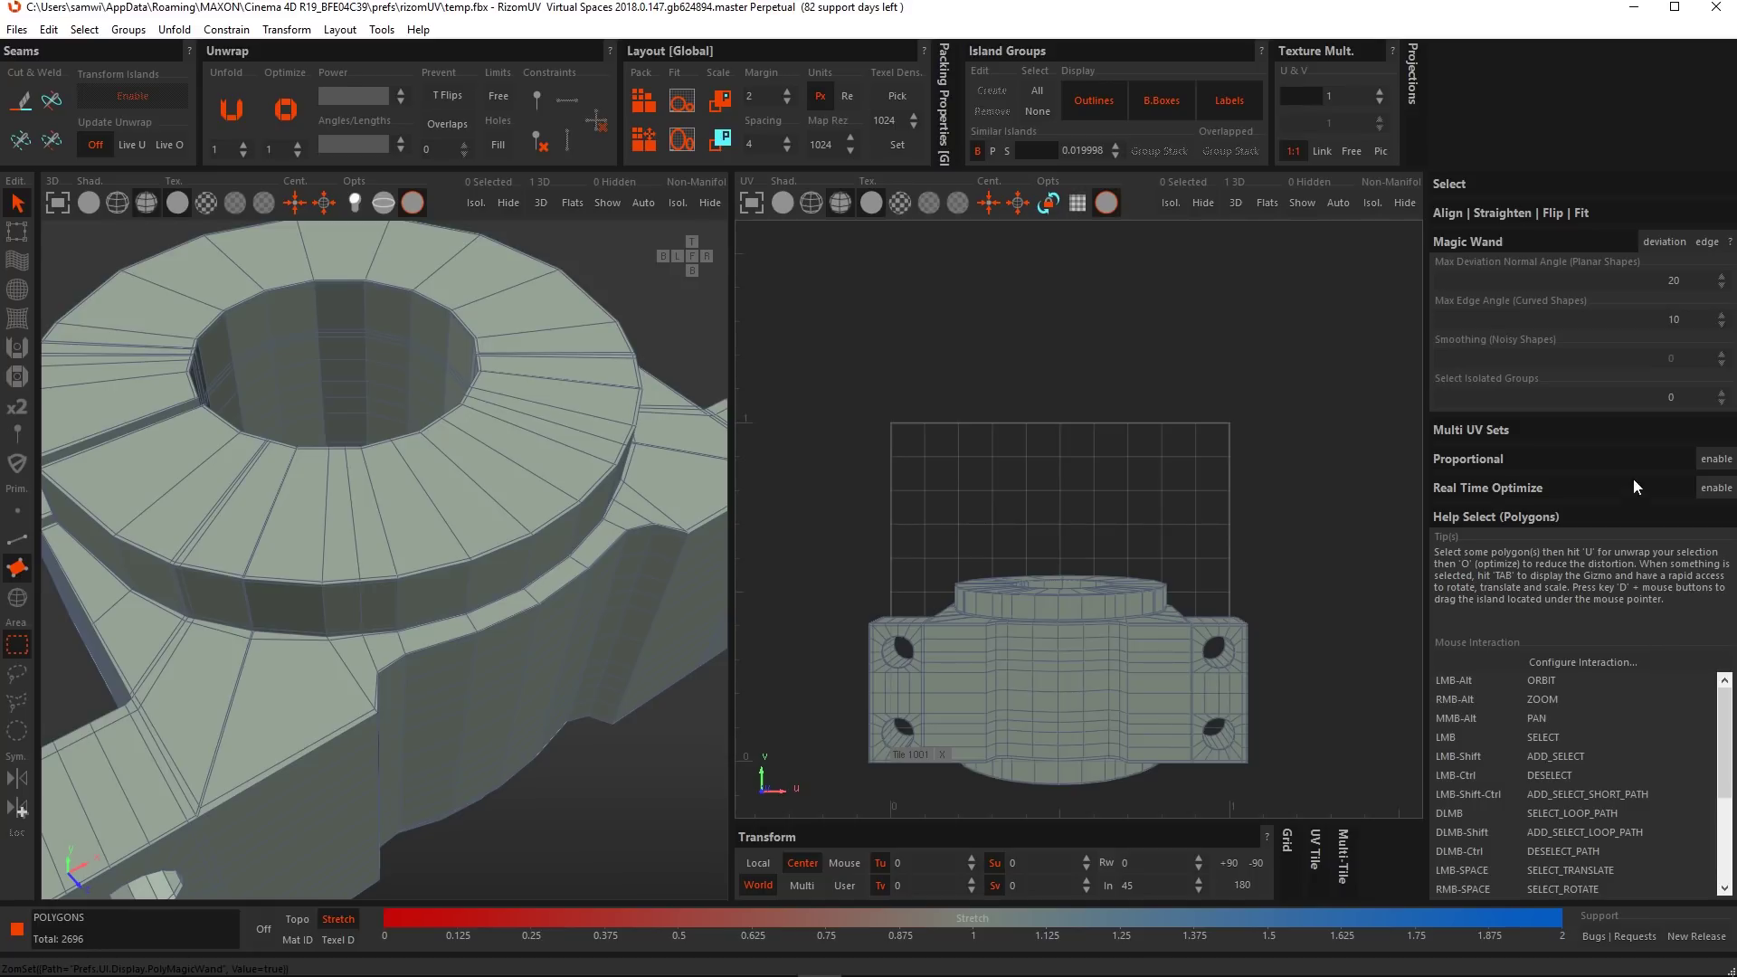
pyautogui.click(1660, 242)
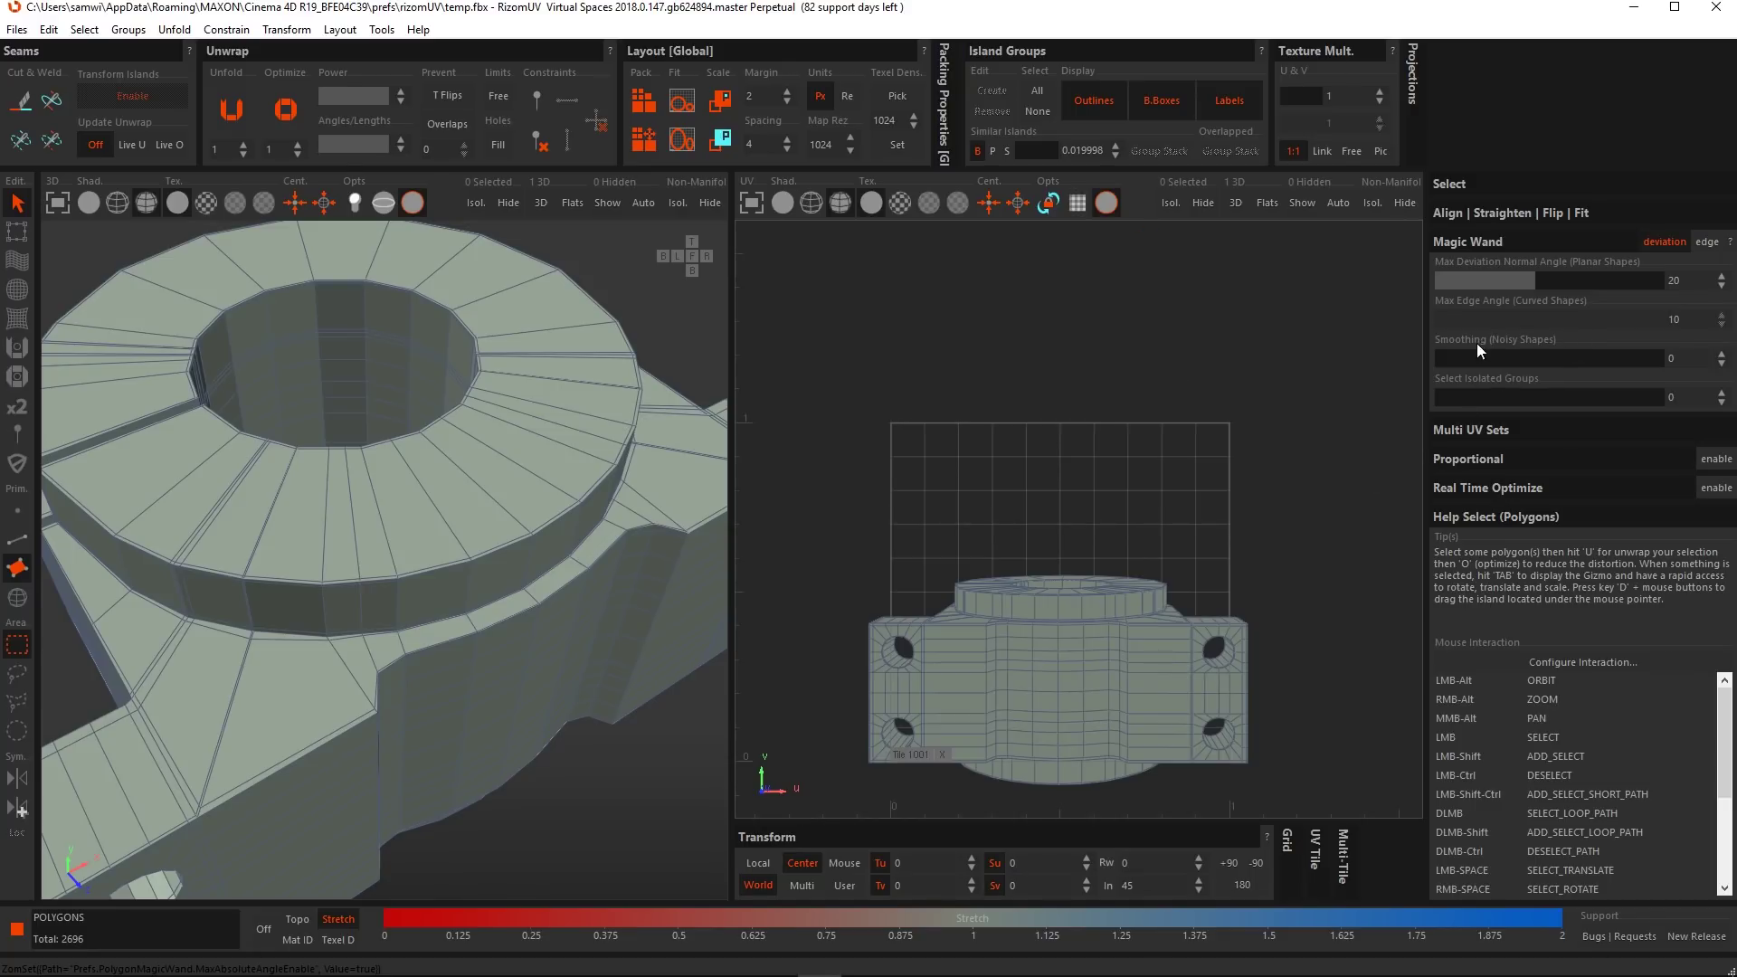
pyautogui.click(1659, 241)
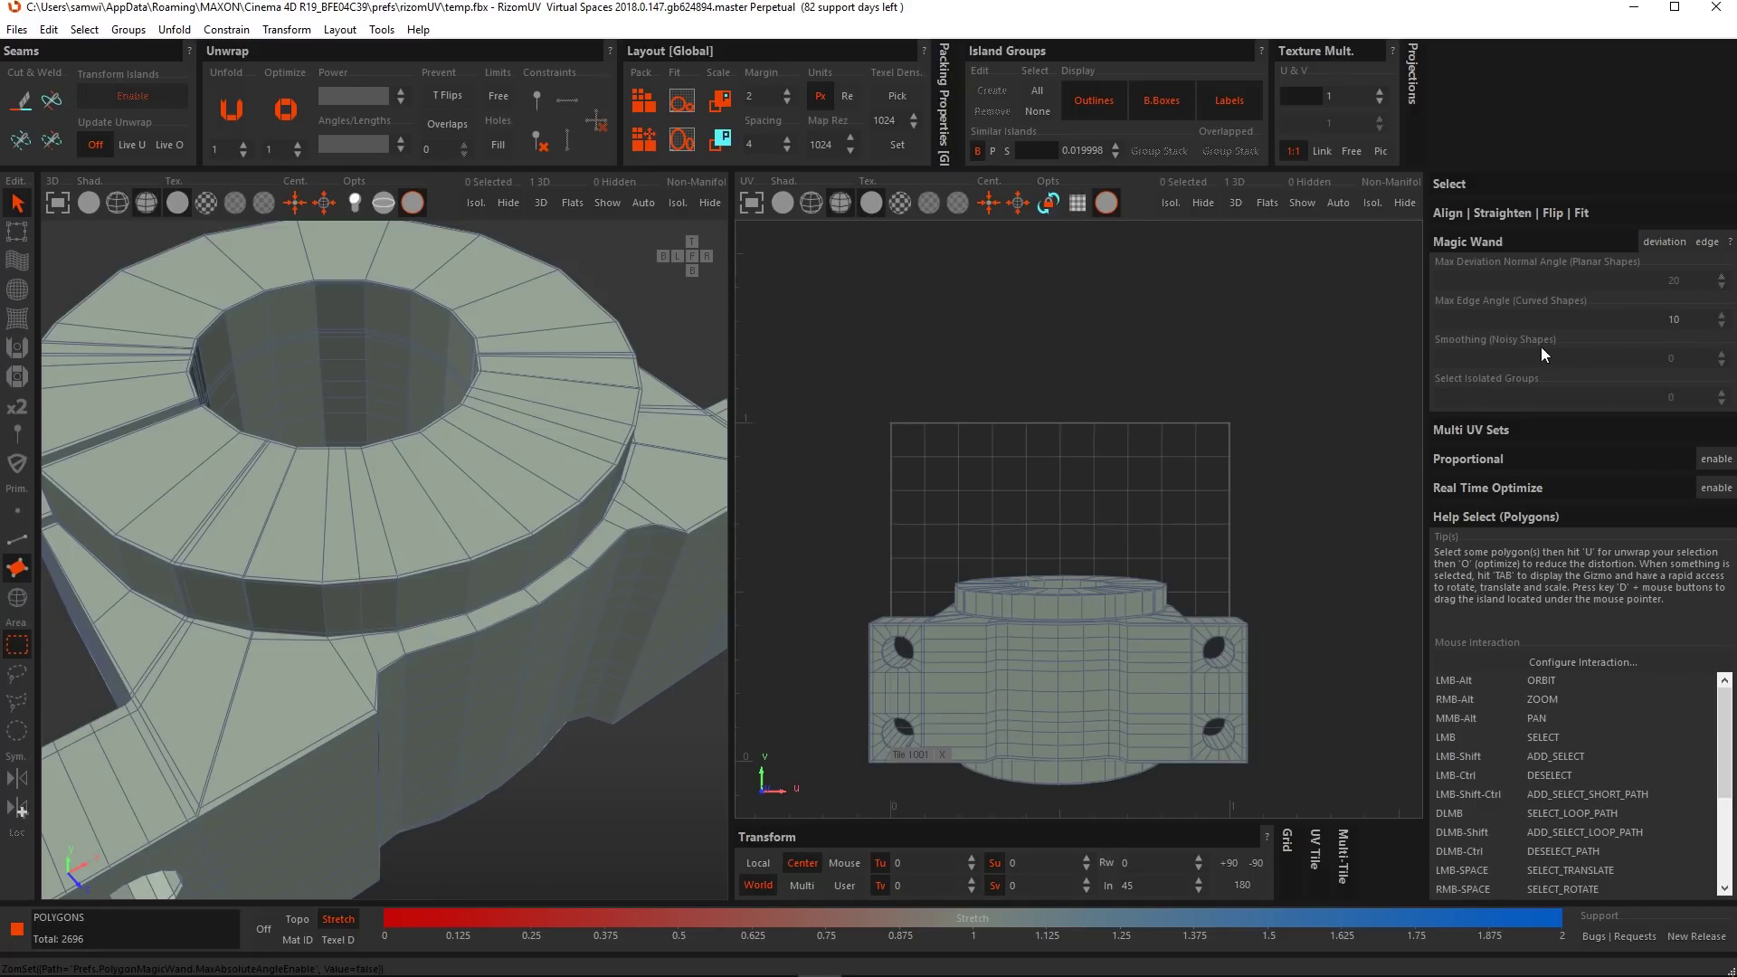
pyautogui.click(1647, 241)
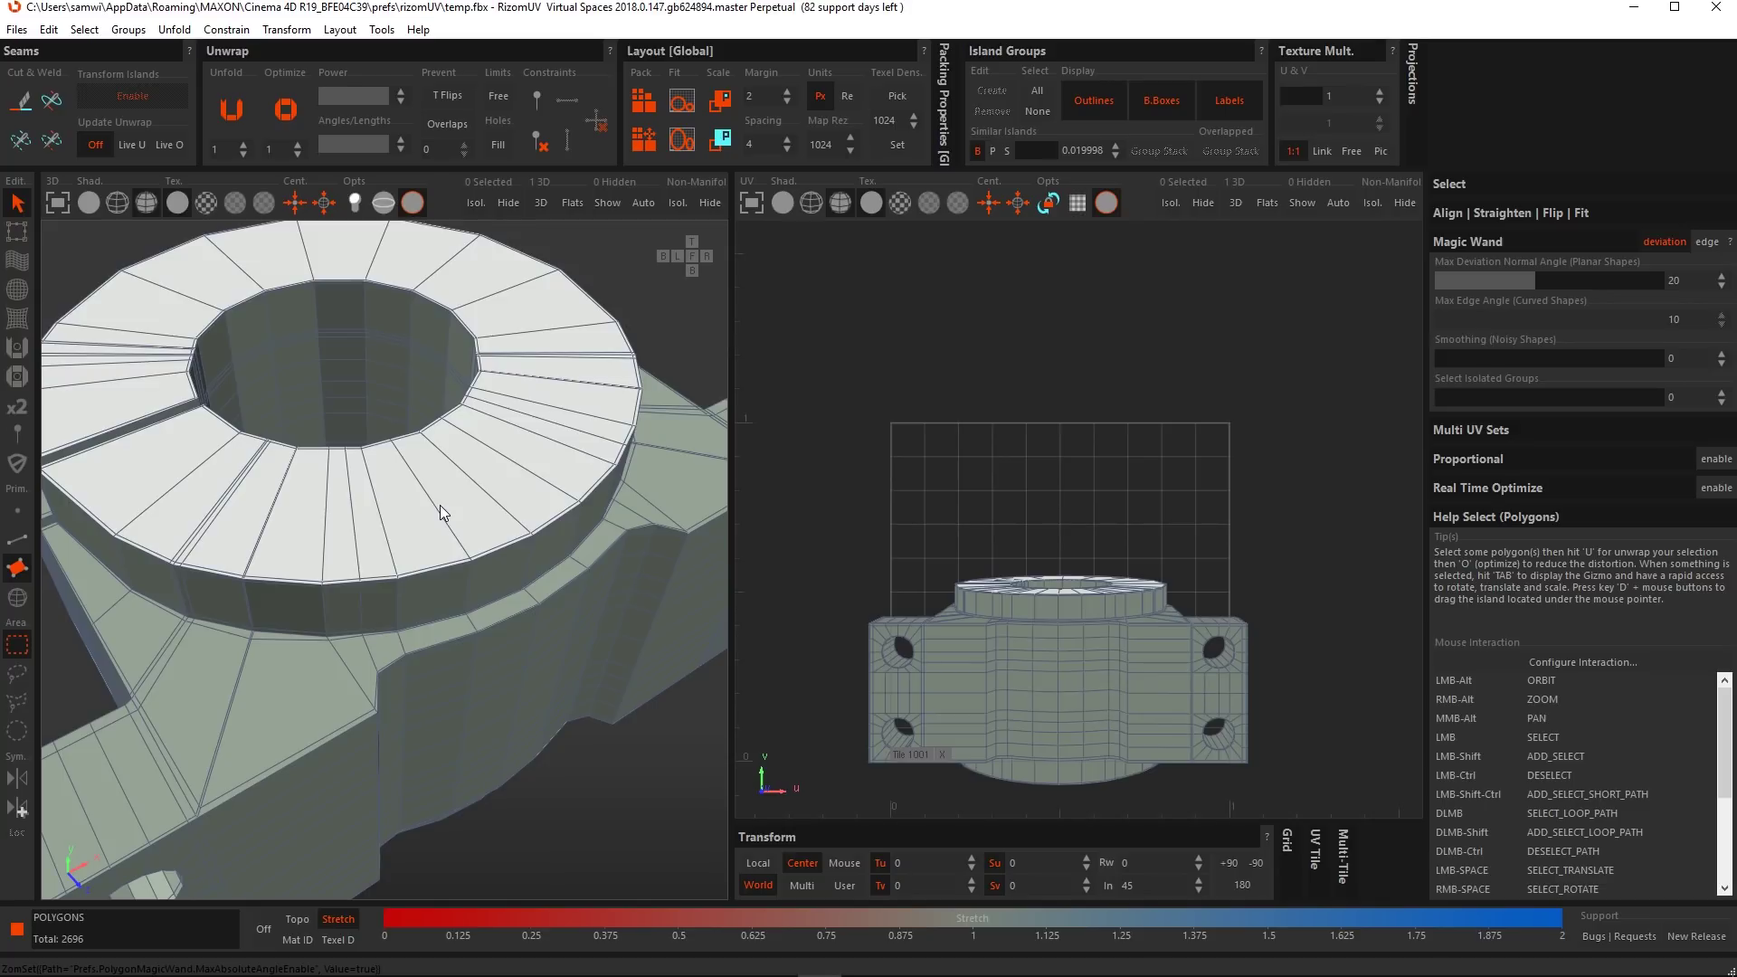
# Select the ring's flat top face with the deviation Magic Wand, clear it, and preview the lower flat faces.
pyautogui.click(440, 506)
pyautogui.scroll(-3, 453, 512)
pyautogui.moveTo(463, 581)
pyautogui.keyDown('alt'); pyautogui.mouseDown(button='middle')
pyautogui.moveTo(452, 559)
pyautogui.moveTo(471, 566)
pyautogui.mouseUp(button='middle'); pyautogui.keyUp('alt')
pyautogui.click(523, 724)
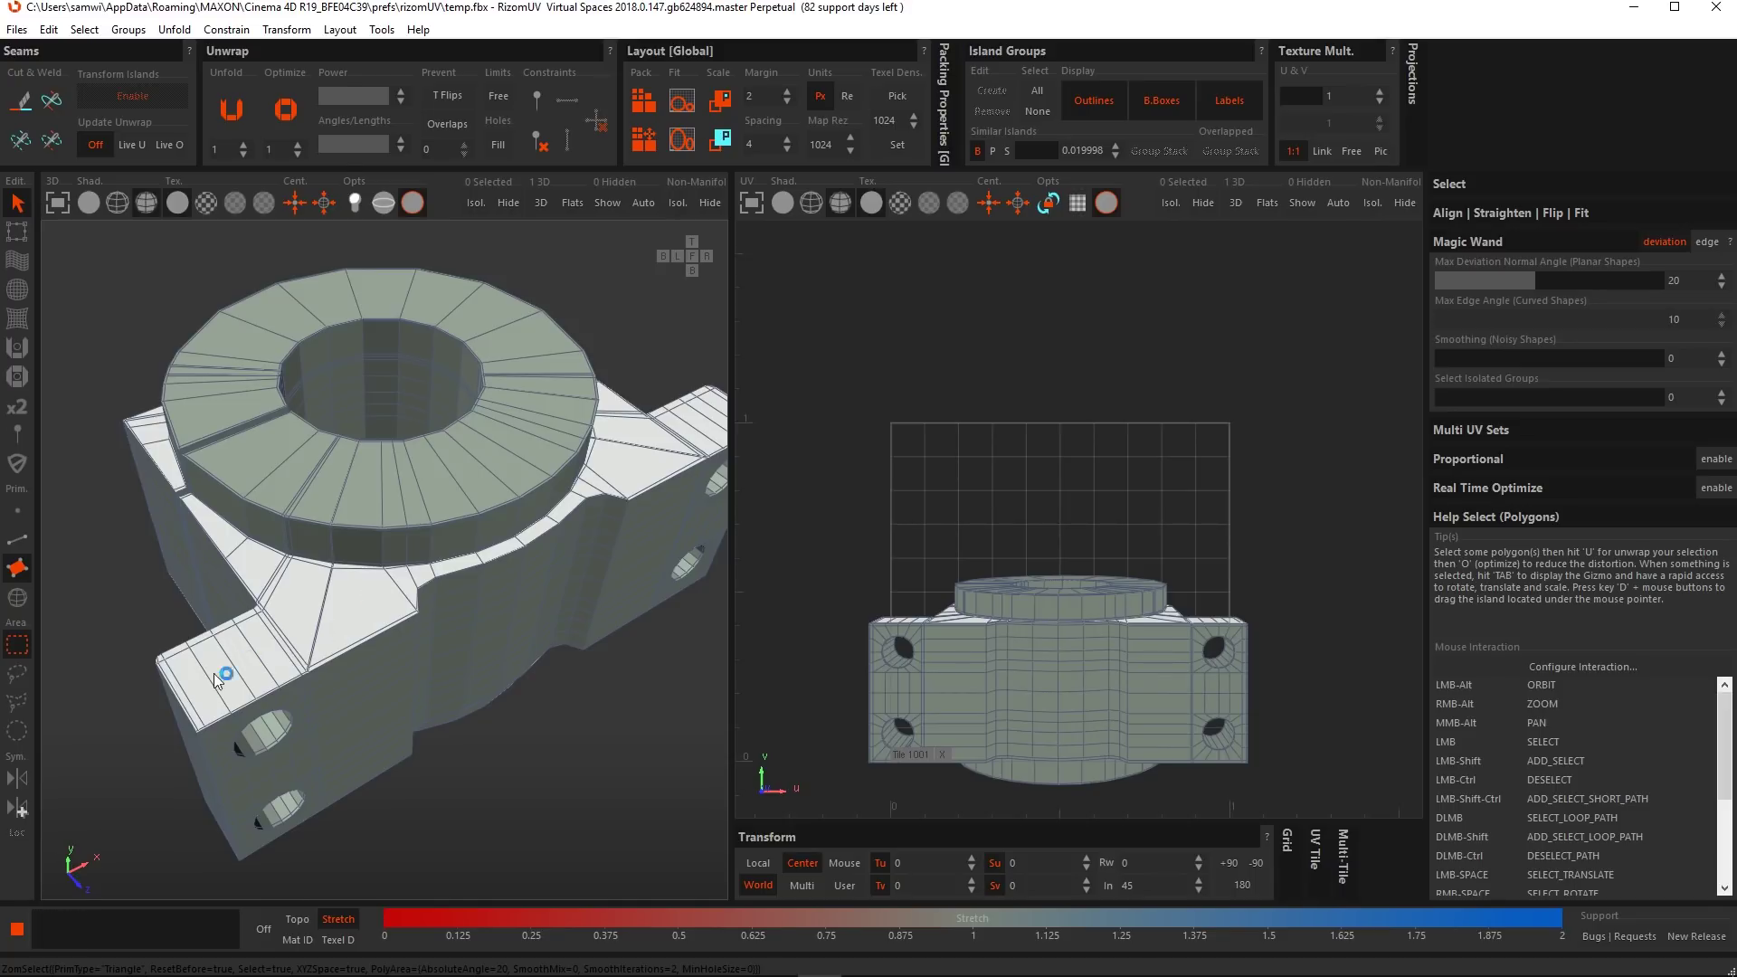
pyautogui.keyDown('alt'); pyautogui.moveTo(371, 601); pyautogui.dragTo(441, 603); pyautogui.keyUp('alt')
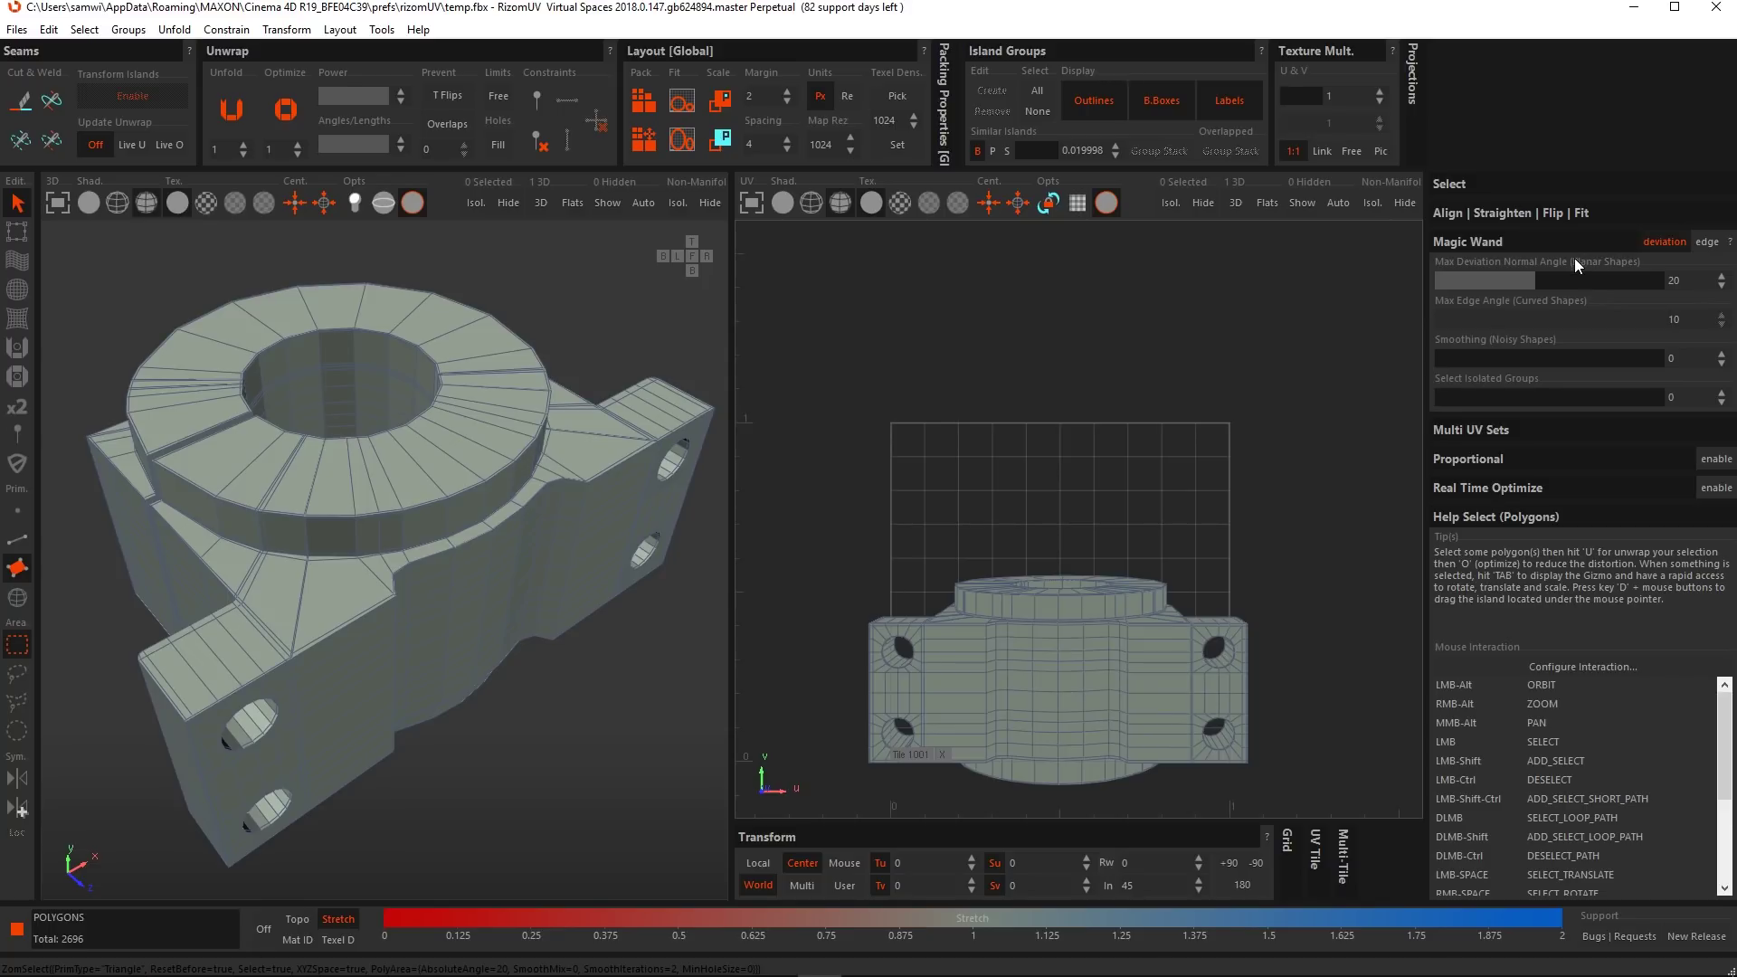
# Try Max Deviation Normal Angle values of 5.4, 34.65 and 45 on the ring's curved outer side.
pyautogui.moveTo(1537, 279); pyautogui.dragTo(1462, 291)
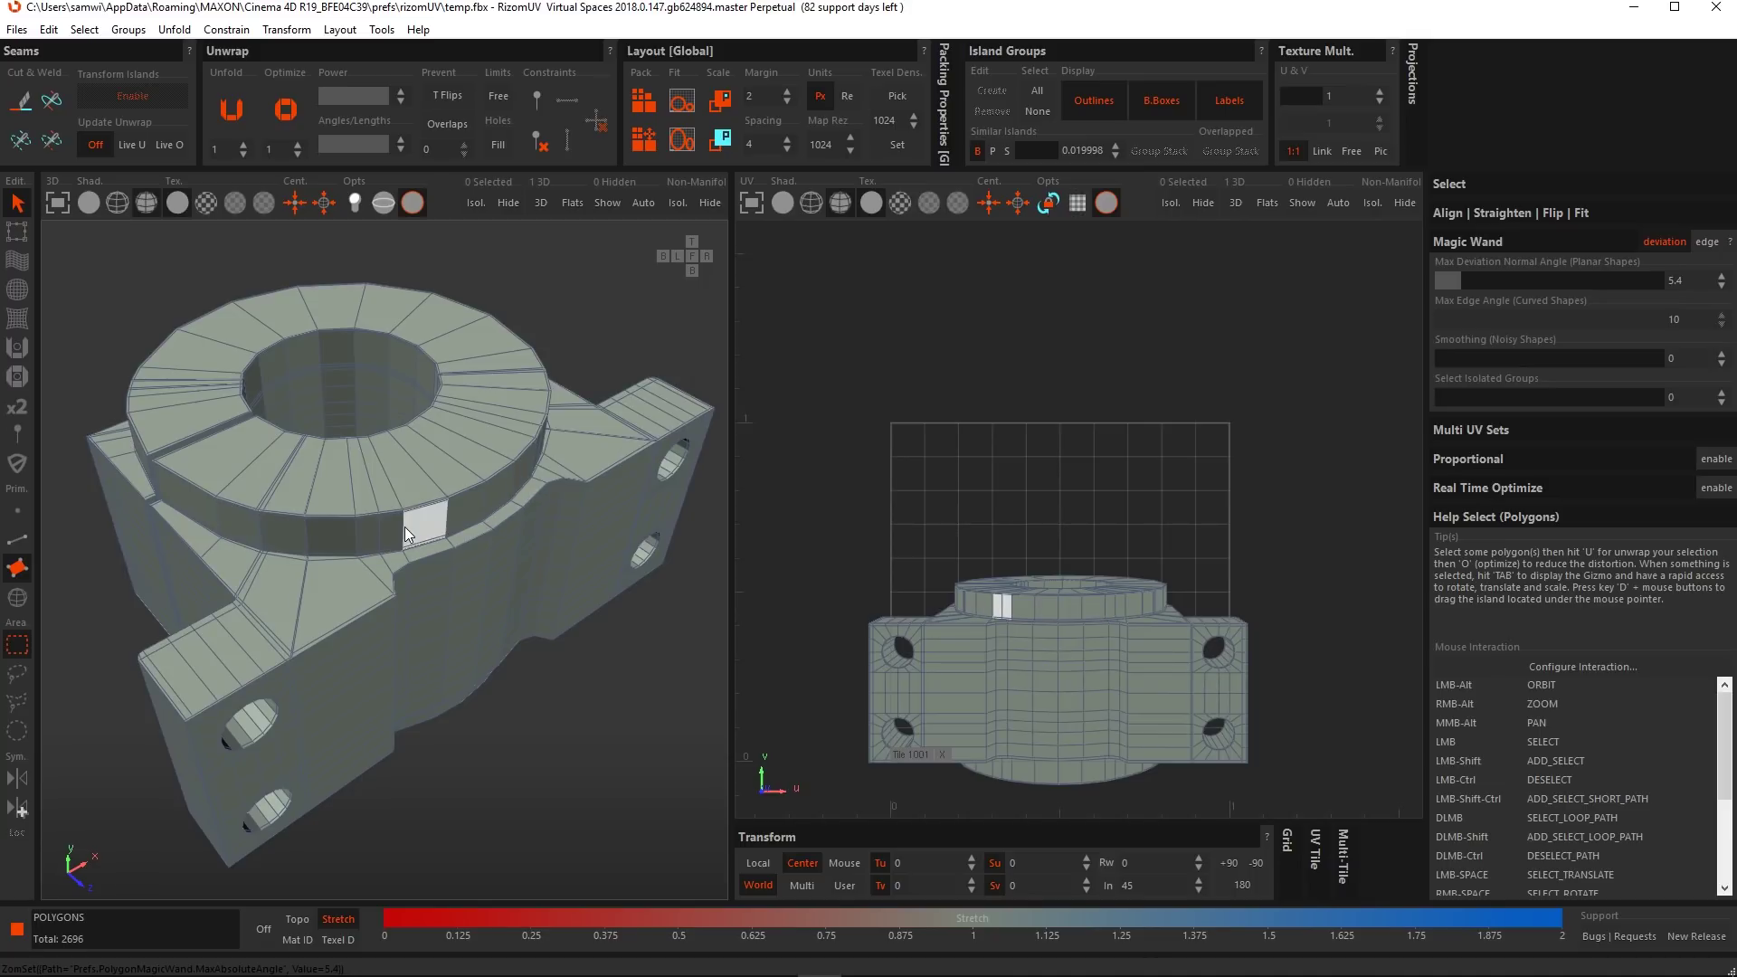
pyautogui.moveTo(1468, 275); pyautogui.dragTo(1614, 273)
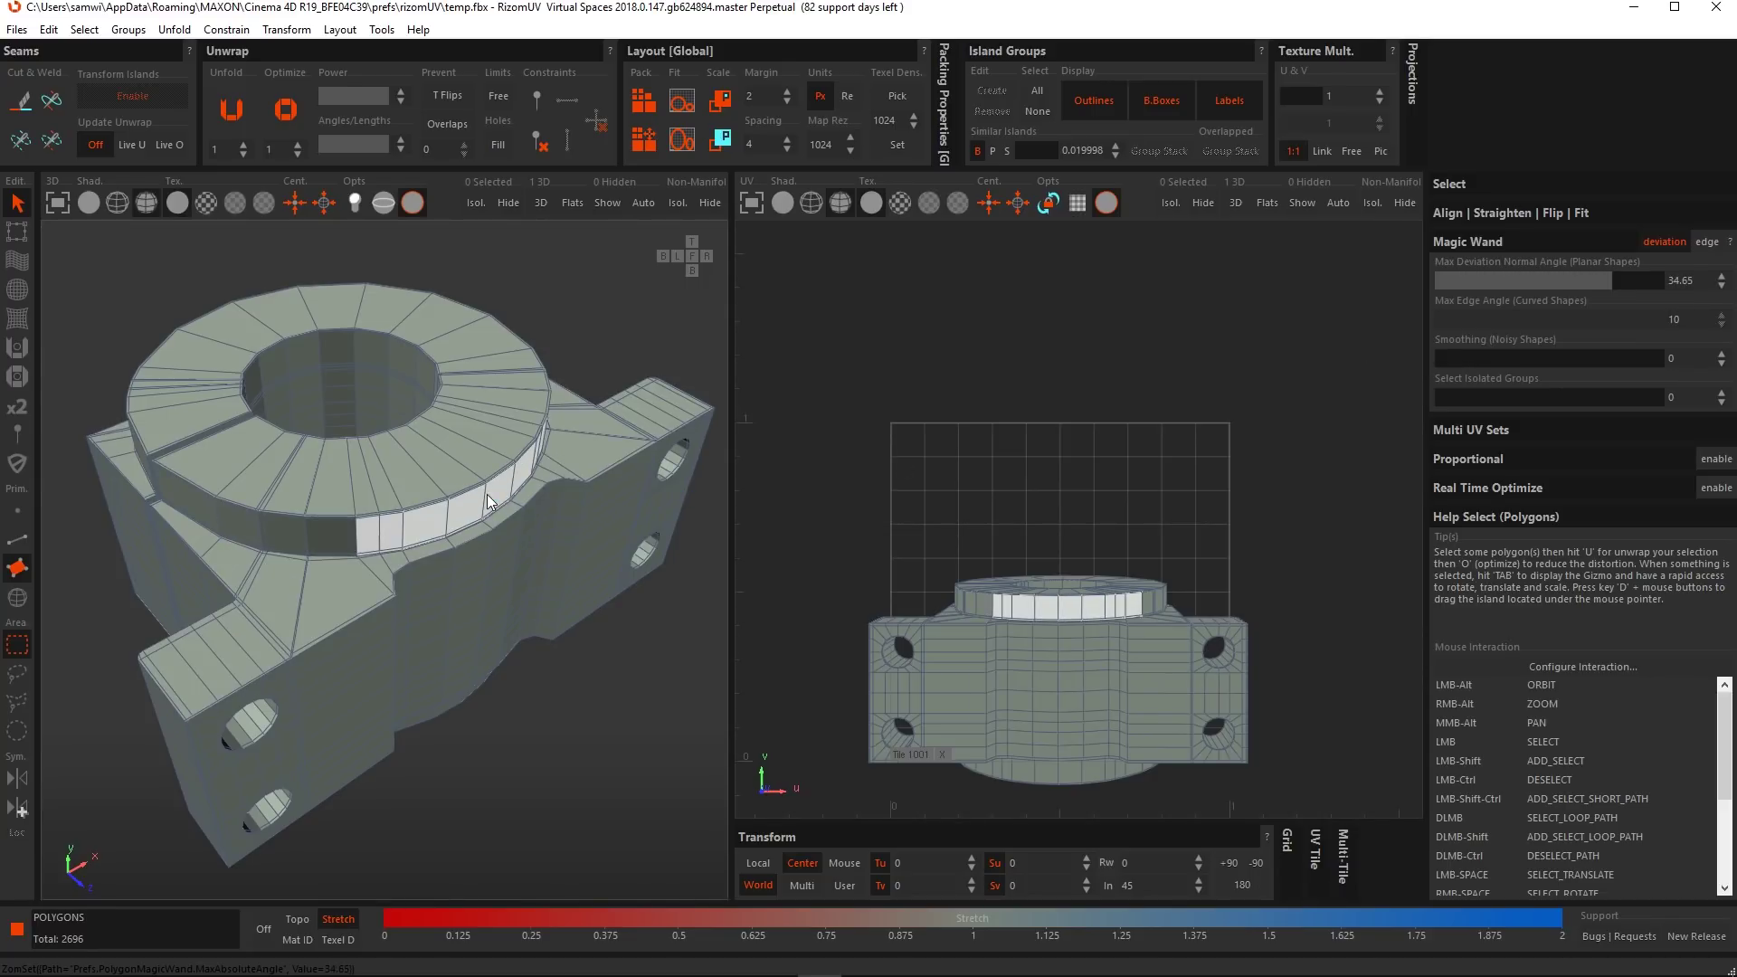
pyautogui.moveTo(1614, 289); pyautogui.dragTo(1666, 294)
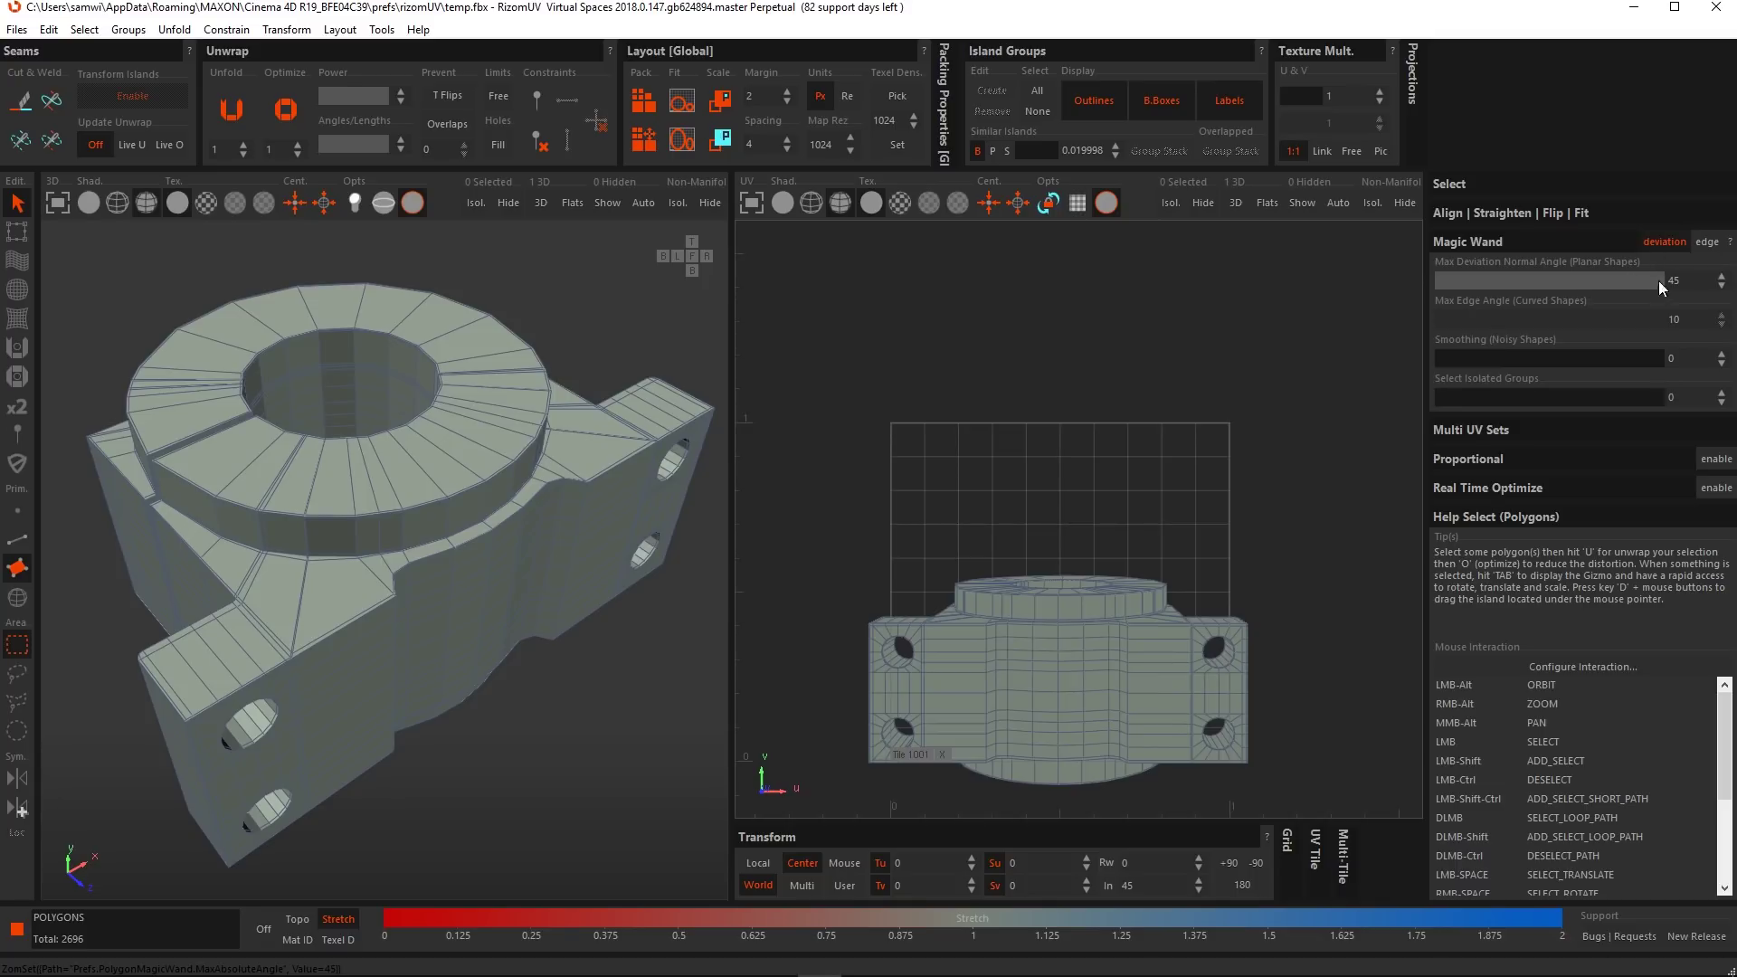
# Try a Max Deviation Normal Angle of 100 for the Magic Wand, and set it to 85.
pyautogui.doubleClick(1686, 275)
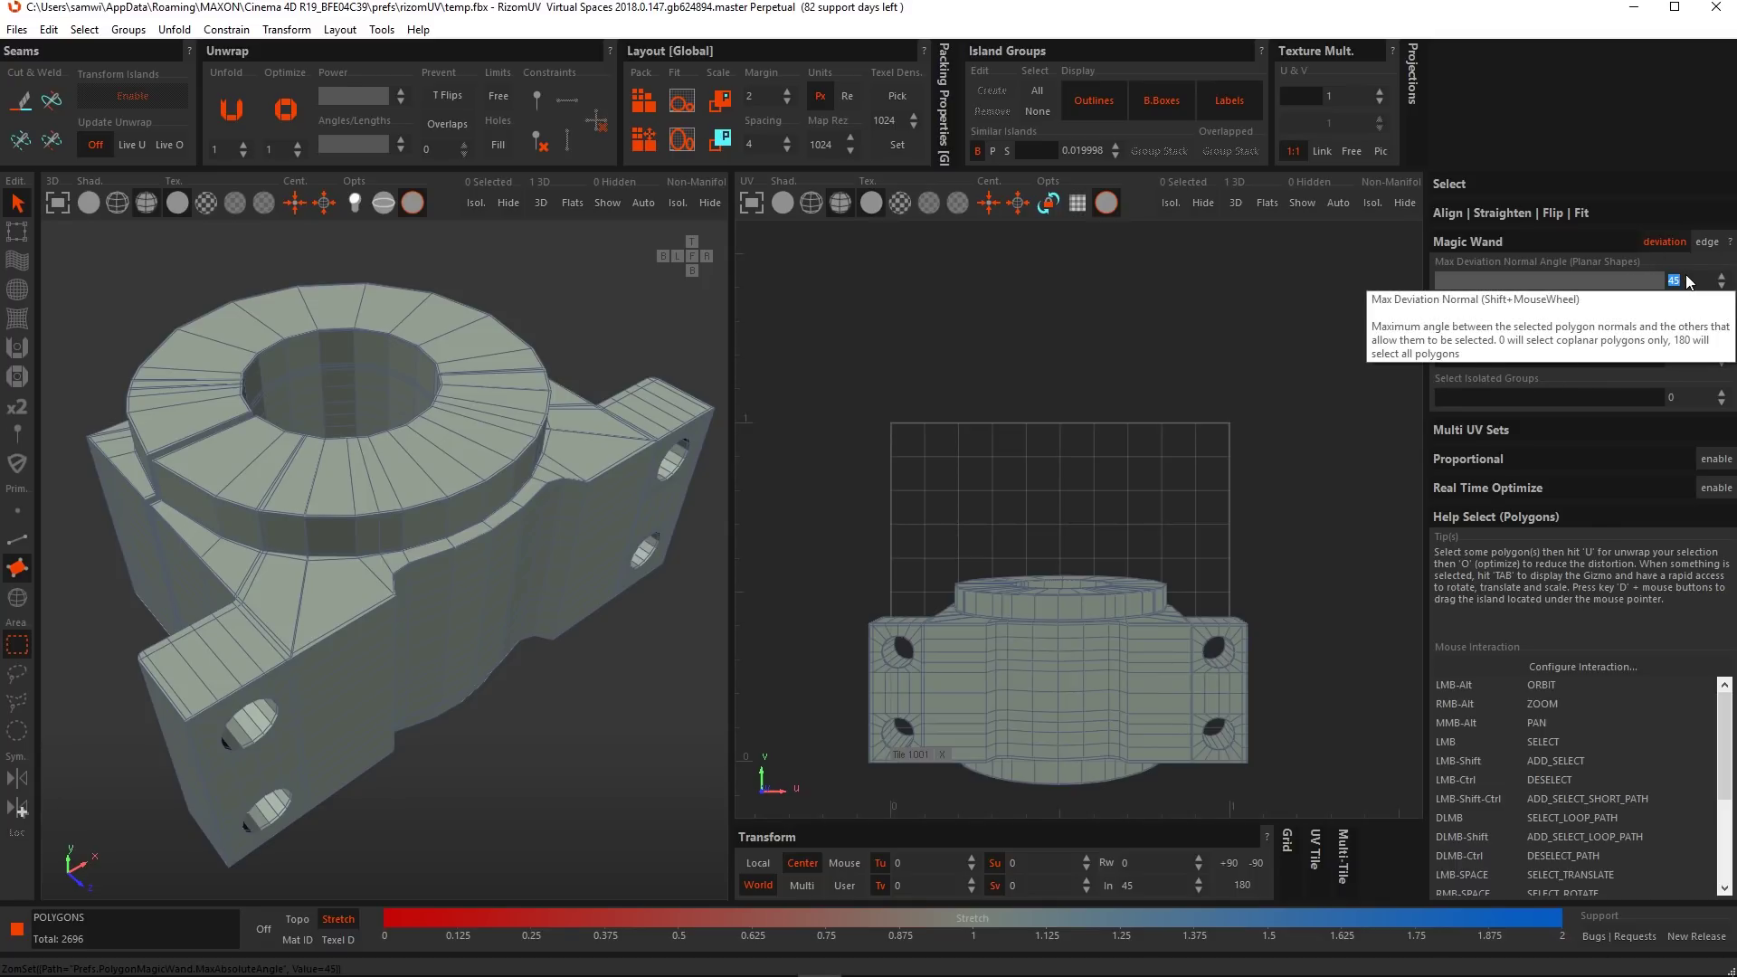
pyautogui.write('100')
pyautogui.press('Return')
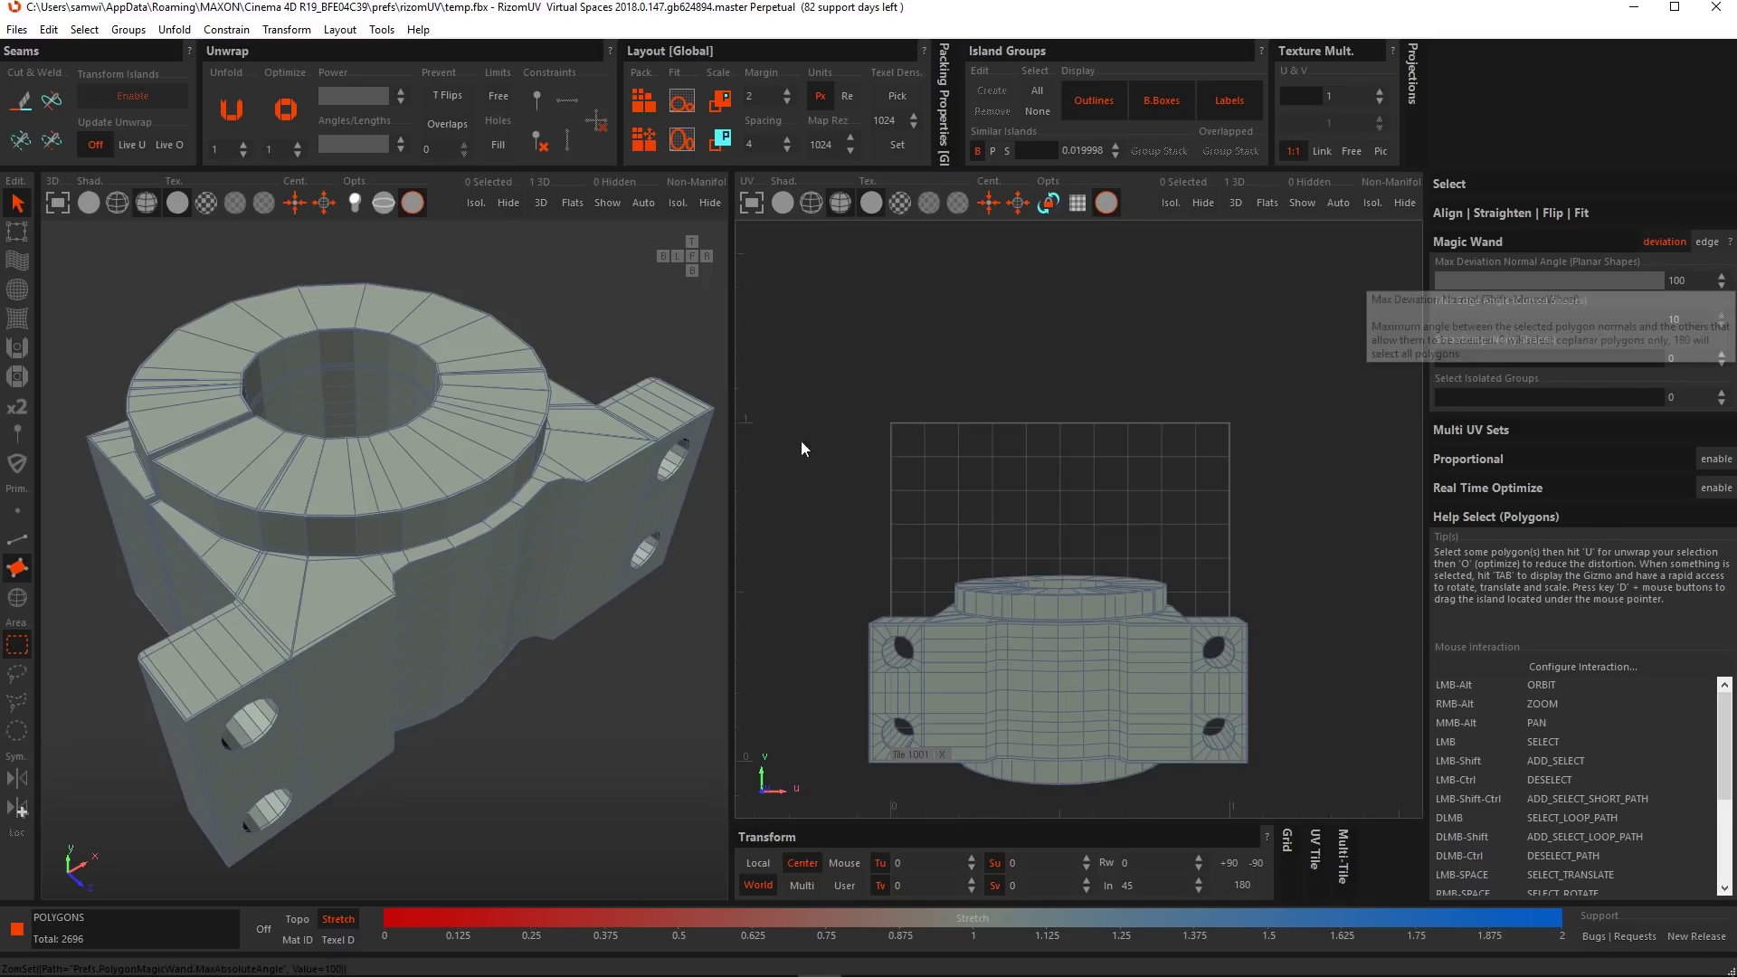
pyautogui.doubleClick(1685, 281)
pyautogui.write('85')
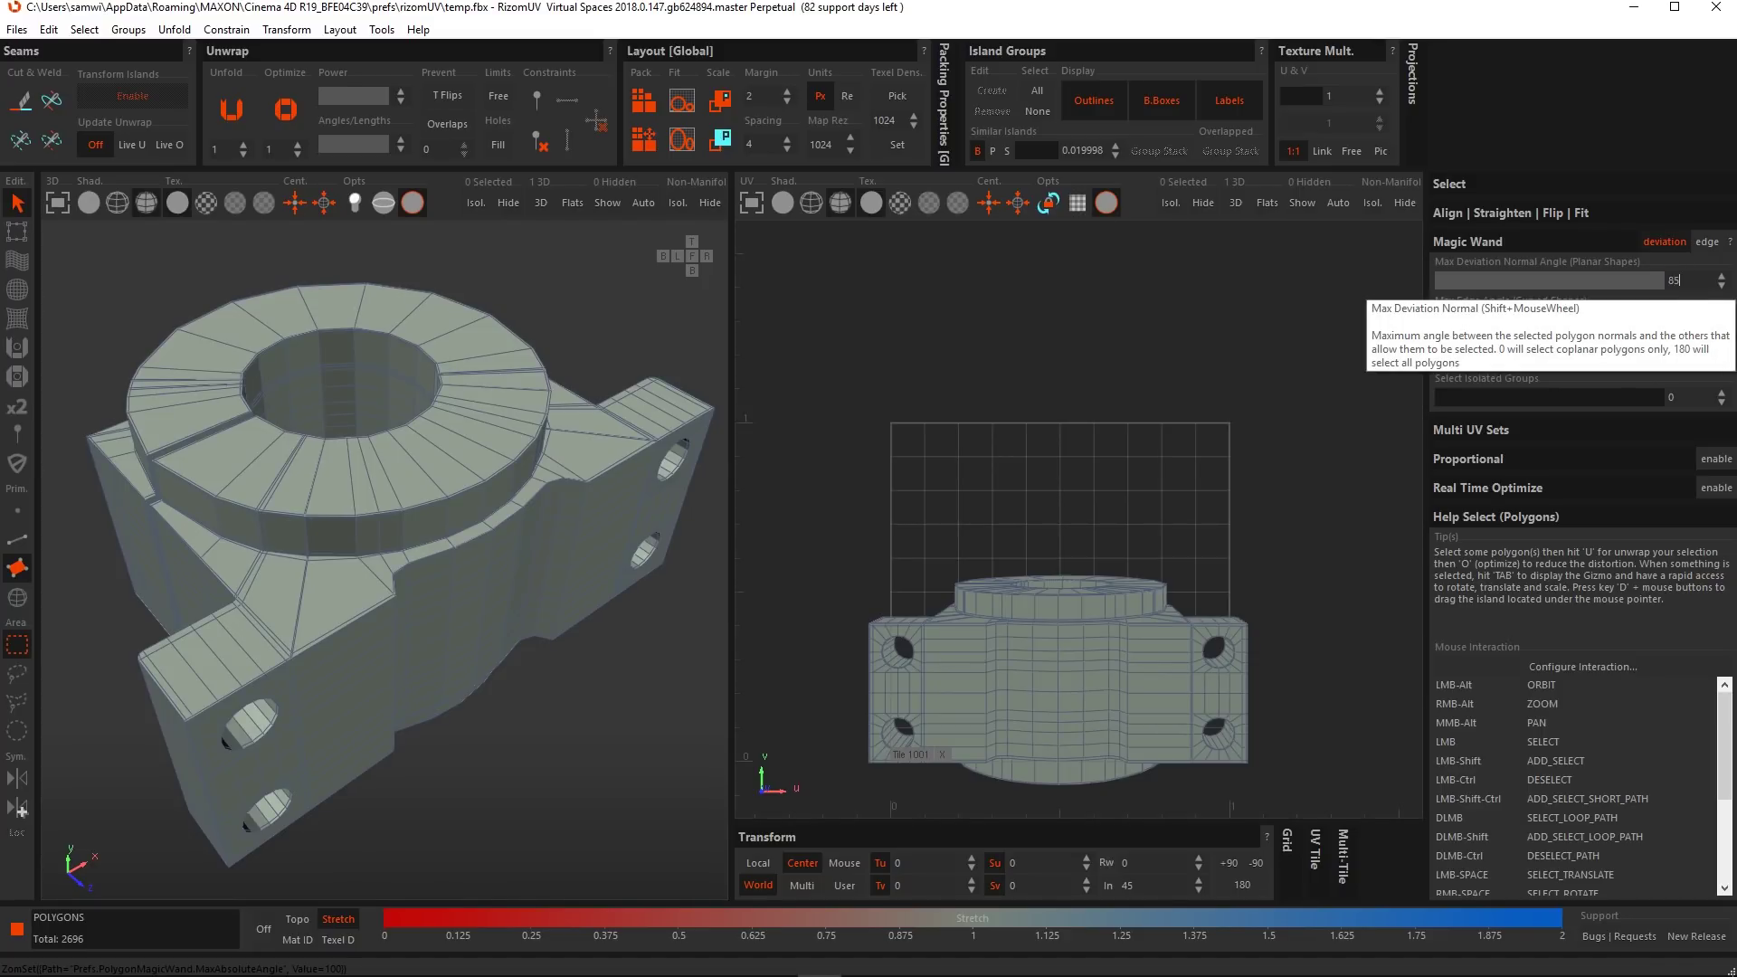
pyautogui.press('Return')
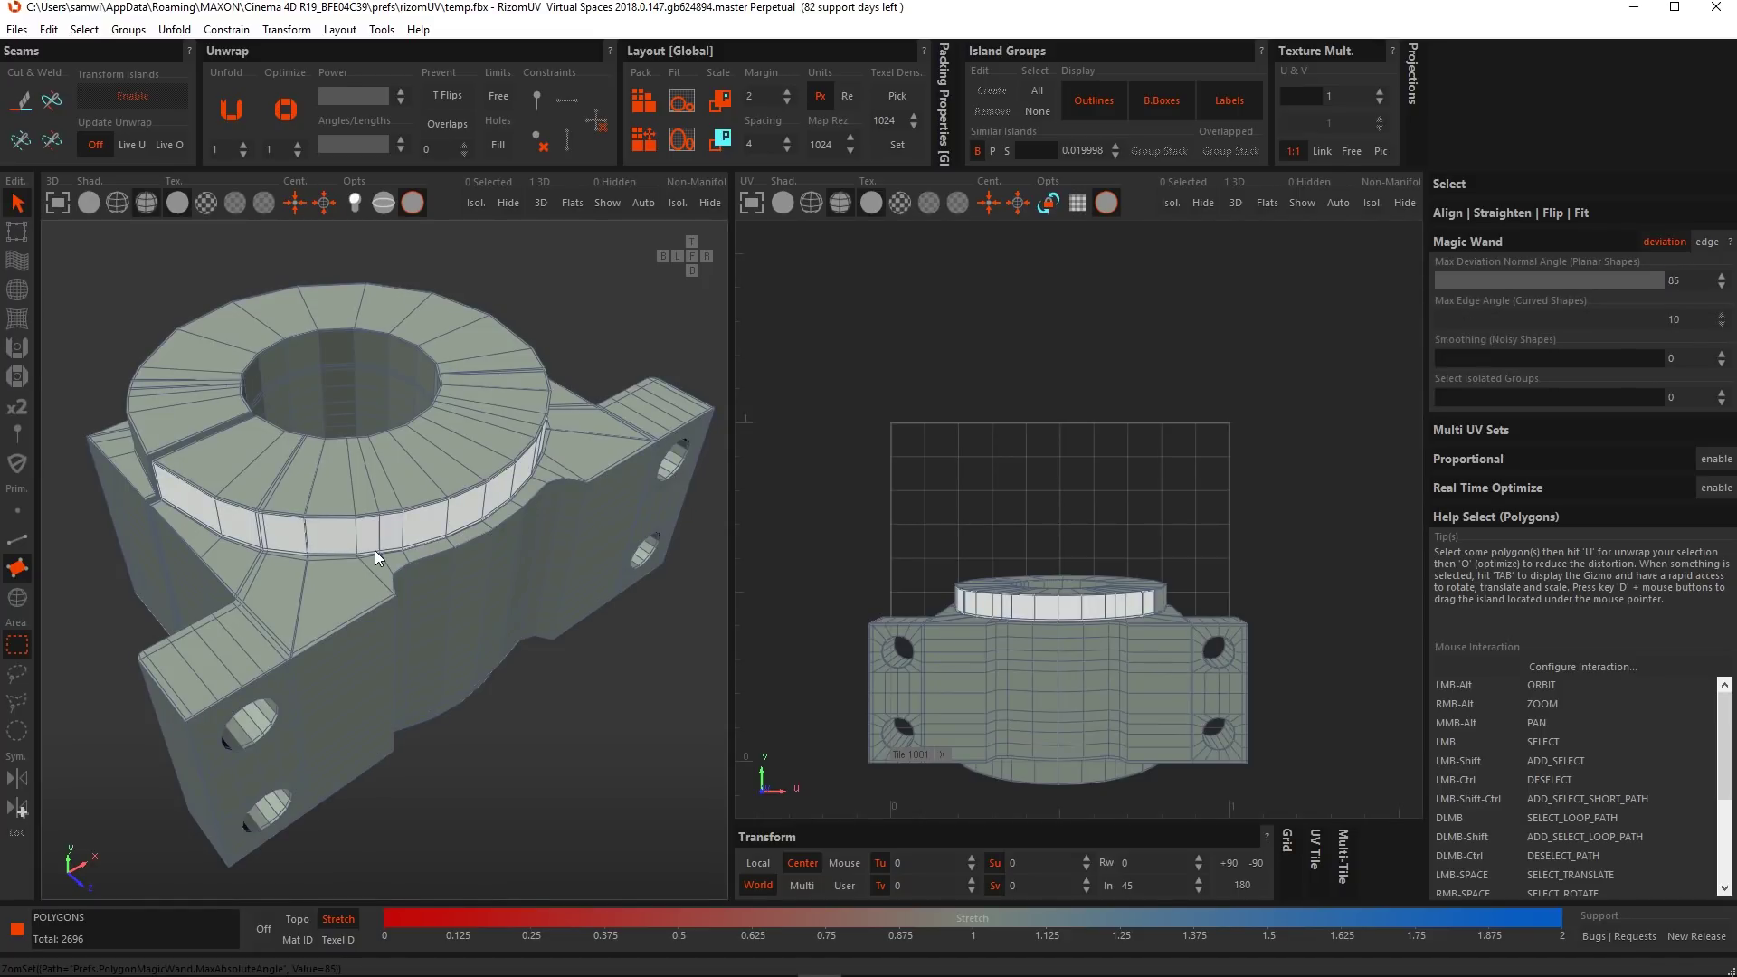
# Select the ring's curved outer side with the deviation Magic Wand, and replace that selection with the ring's flat top face.
pyautogui.click(377, 550)
pyautogui.keyDown('alt'); pyautogui.moveTo(465, 450); pyautogui.dragTo(570, 493); pyautogui.keyUp('alt')
pyautogui.scroll(4, 572, 503)
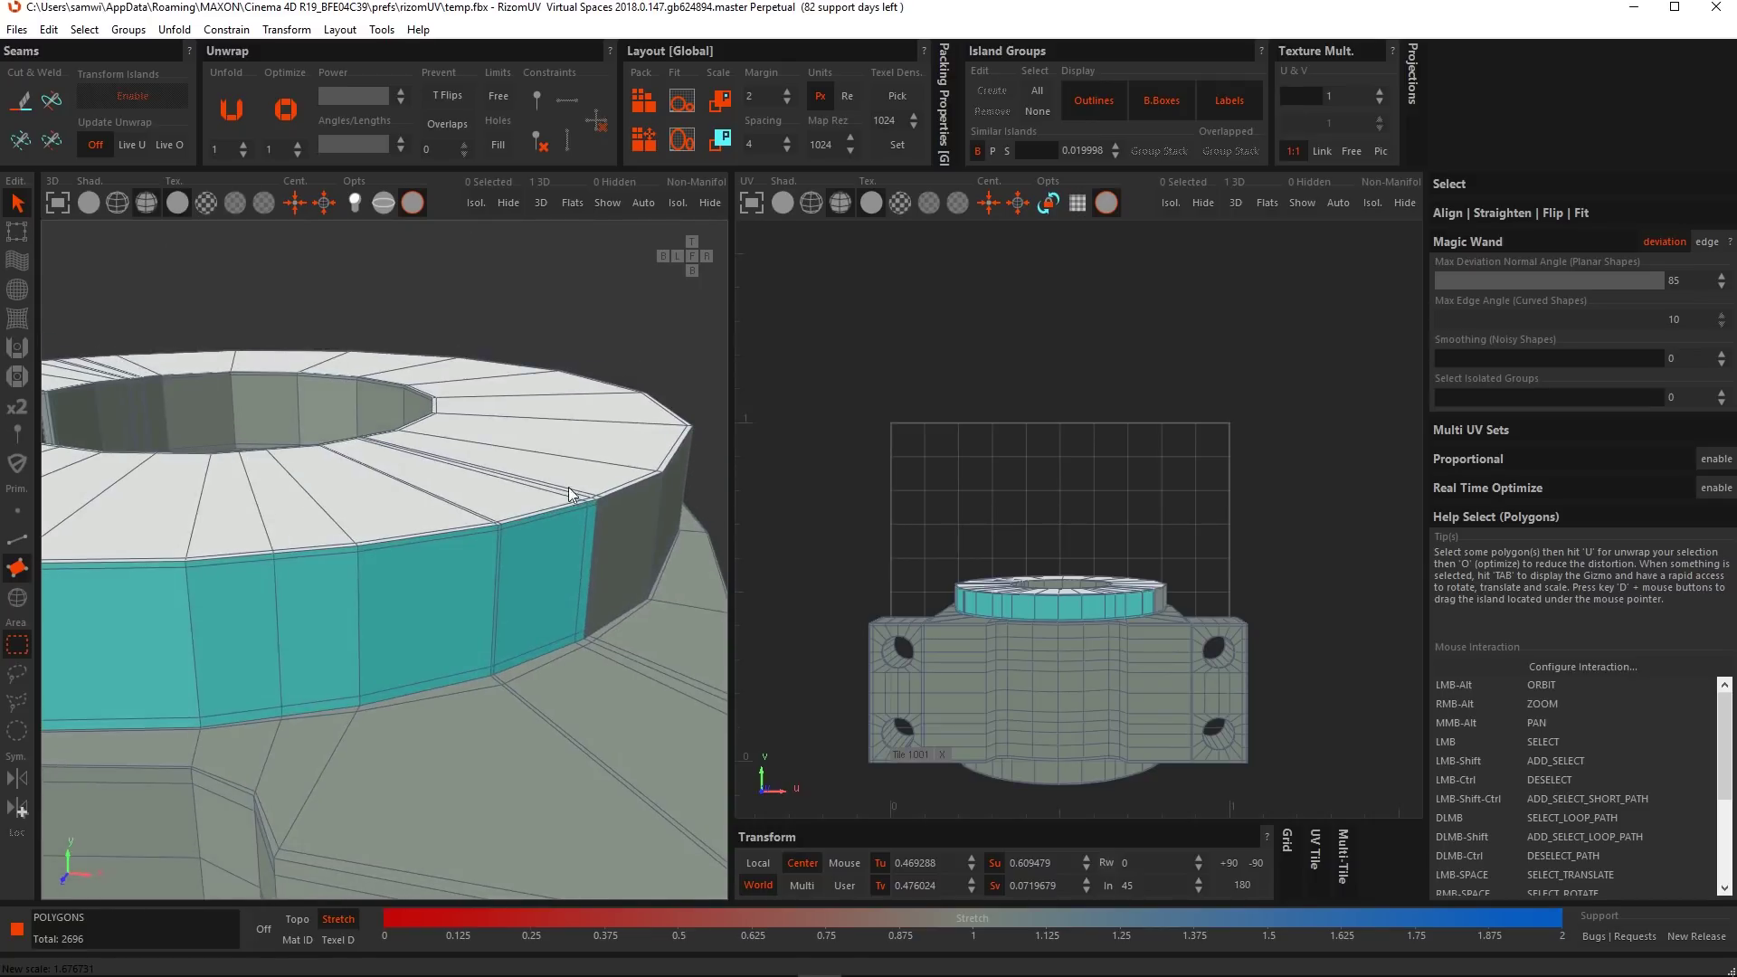
pyautogui.scroll(-4, 562, 516)
pyautogui.keyDown('alt'); pyautogui.moveTo(485, 562); pyautogui.dragTo(505, 562); pyautogui.keyUp('alt')
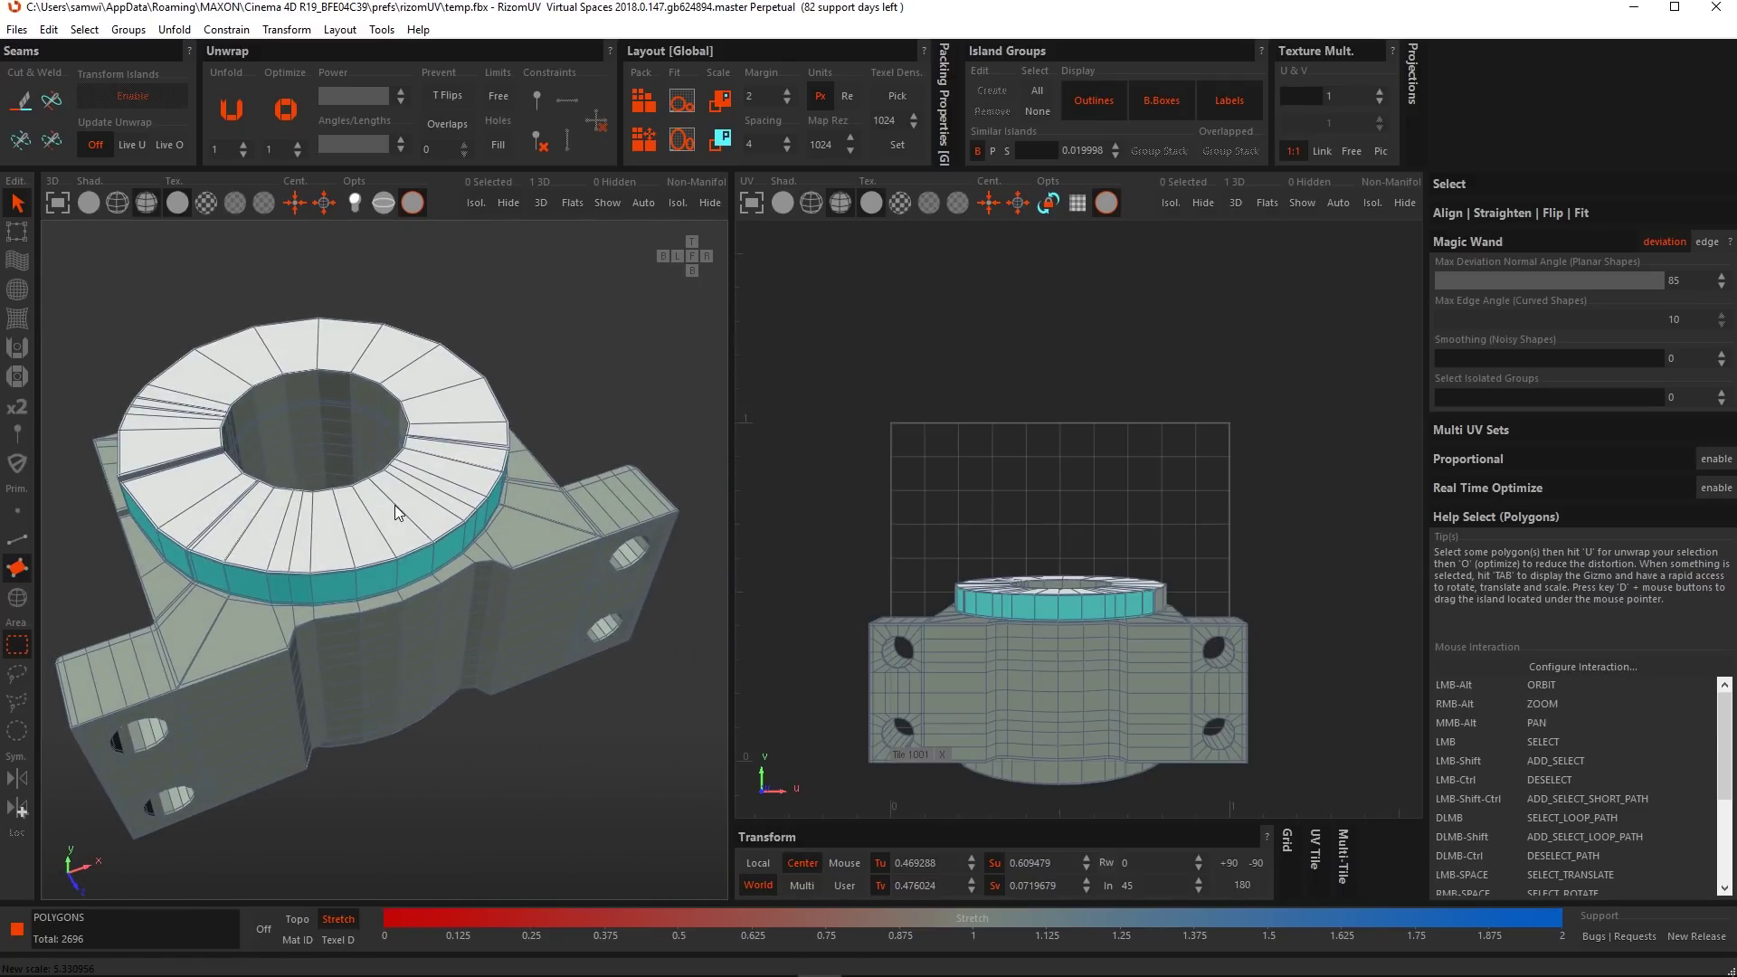
pyautogui.click(395, 505)
pyautogui.keyDown('alt'); pyautogui.moveTo(381, 528); pyautogui.dragTo(437, 476); pyautogui.keyUp('alt')
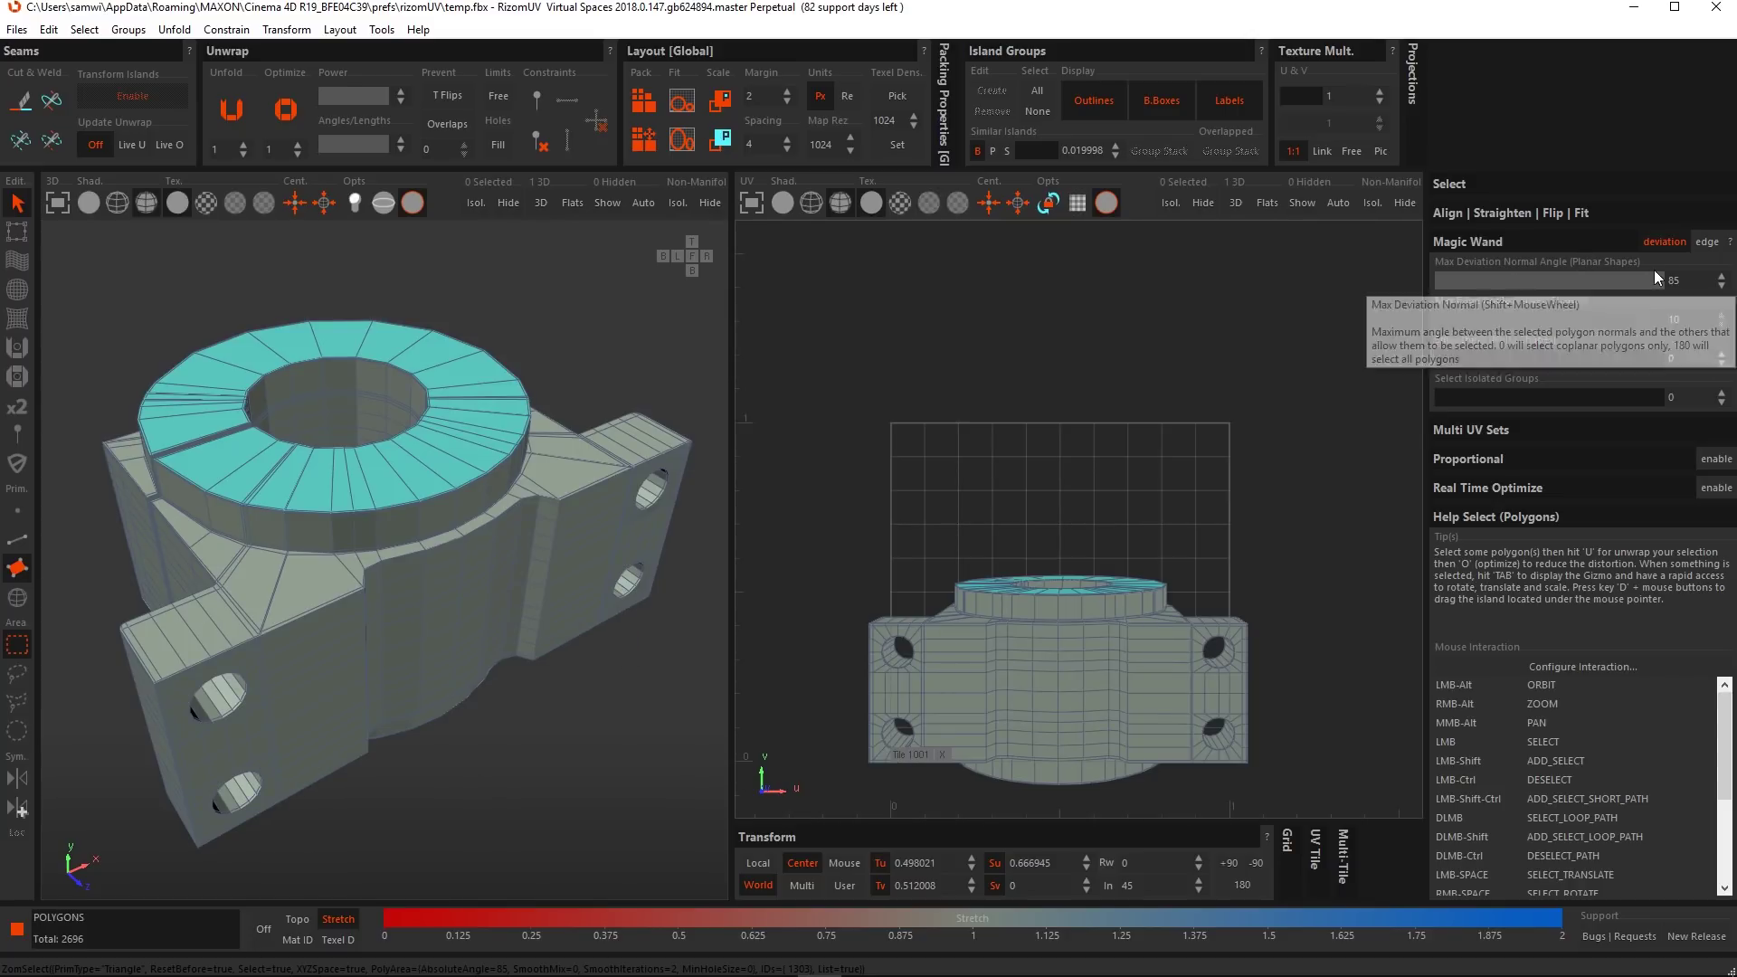
# Preview the bracket's curved front face at Max Deviation Normal Angle values of 18.45, 7.45, 24.45 and 36.45.
pyautogui.moveTo(1522, 277)
pyautogui.mouseDown()
pyautogui.moveTo(1430, 284)
pyautogui.moveTo(1657, 273)
pyautogui.moveTo(1530, 289)
pyautogui.mouseUp()
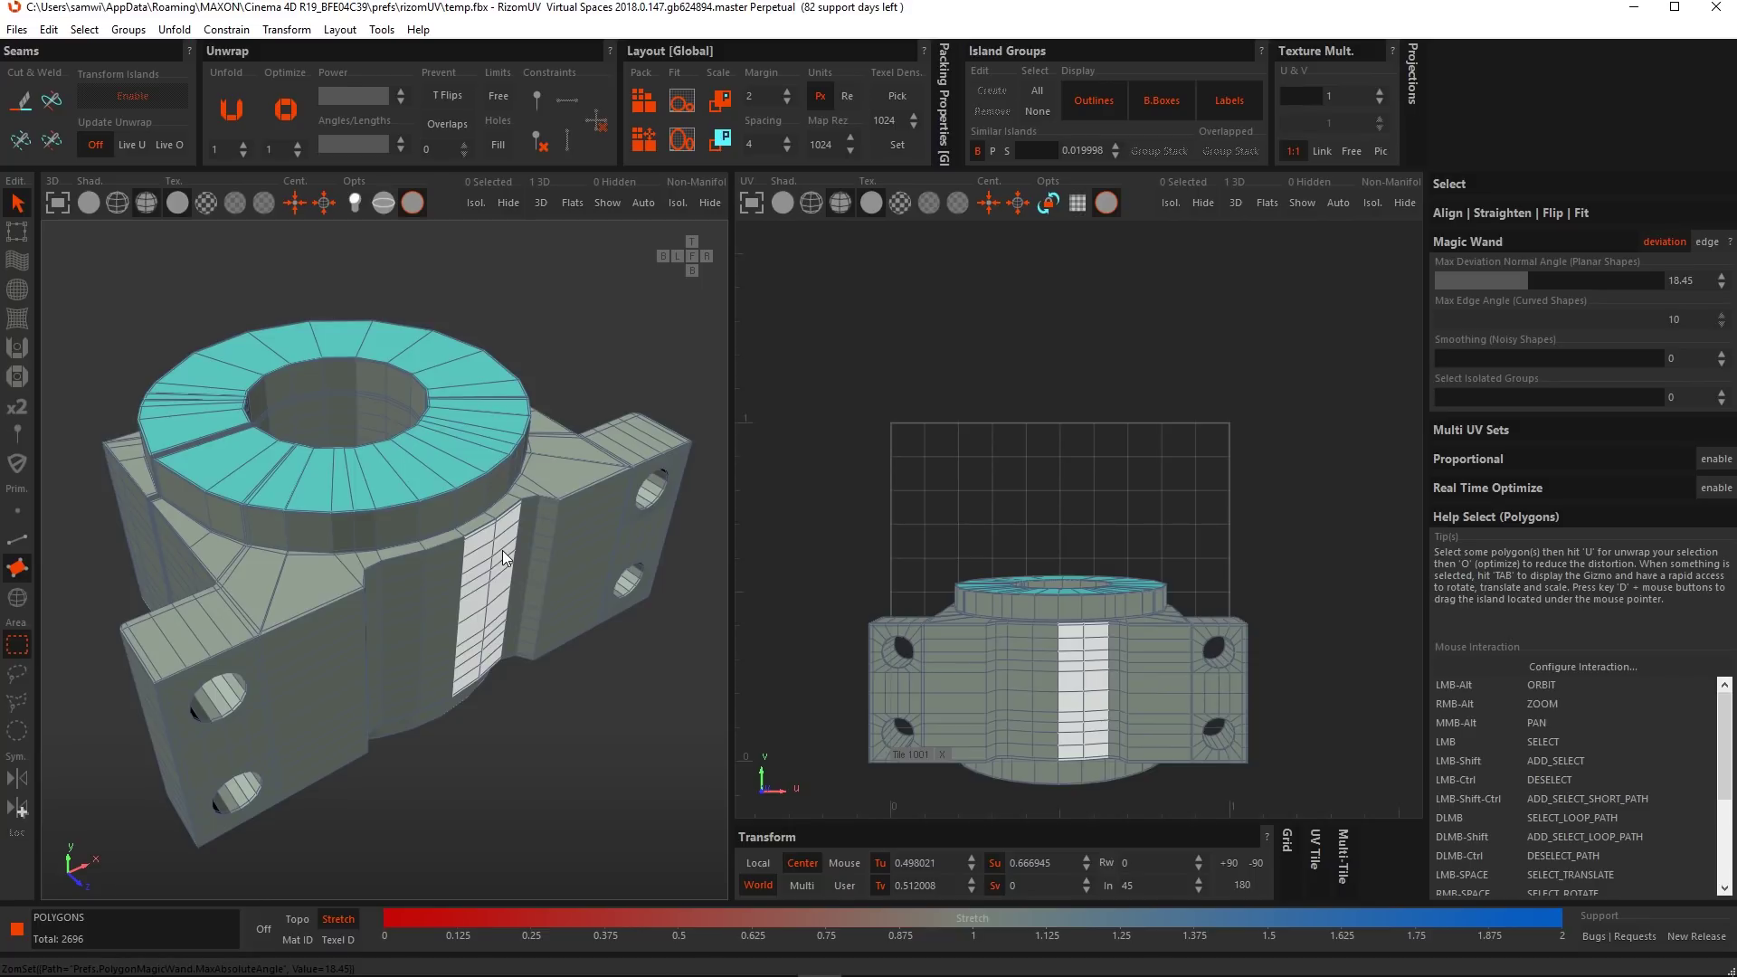
pyautogui.scroll(-16, 503, 550)
pyautogui.scroll(5, 487, 568)
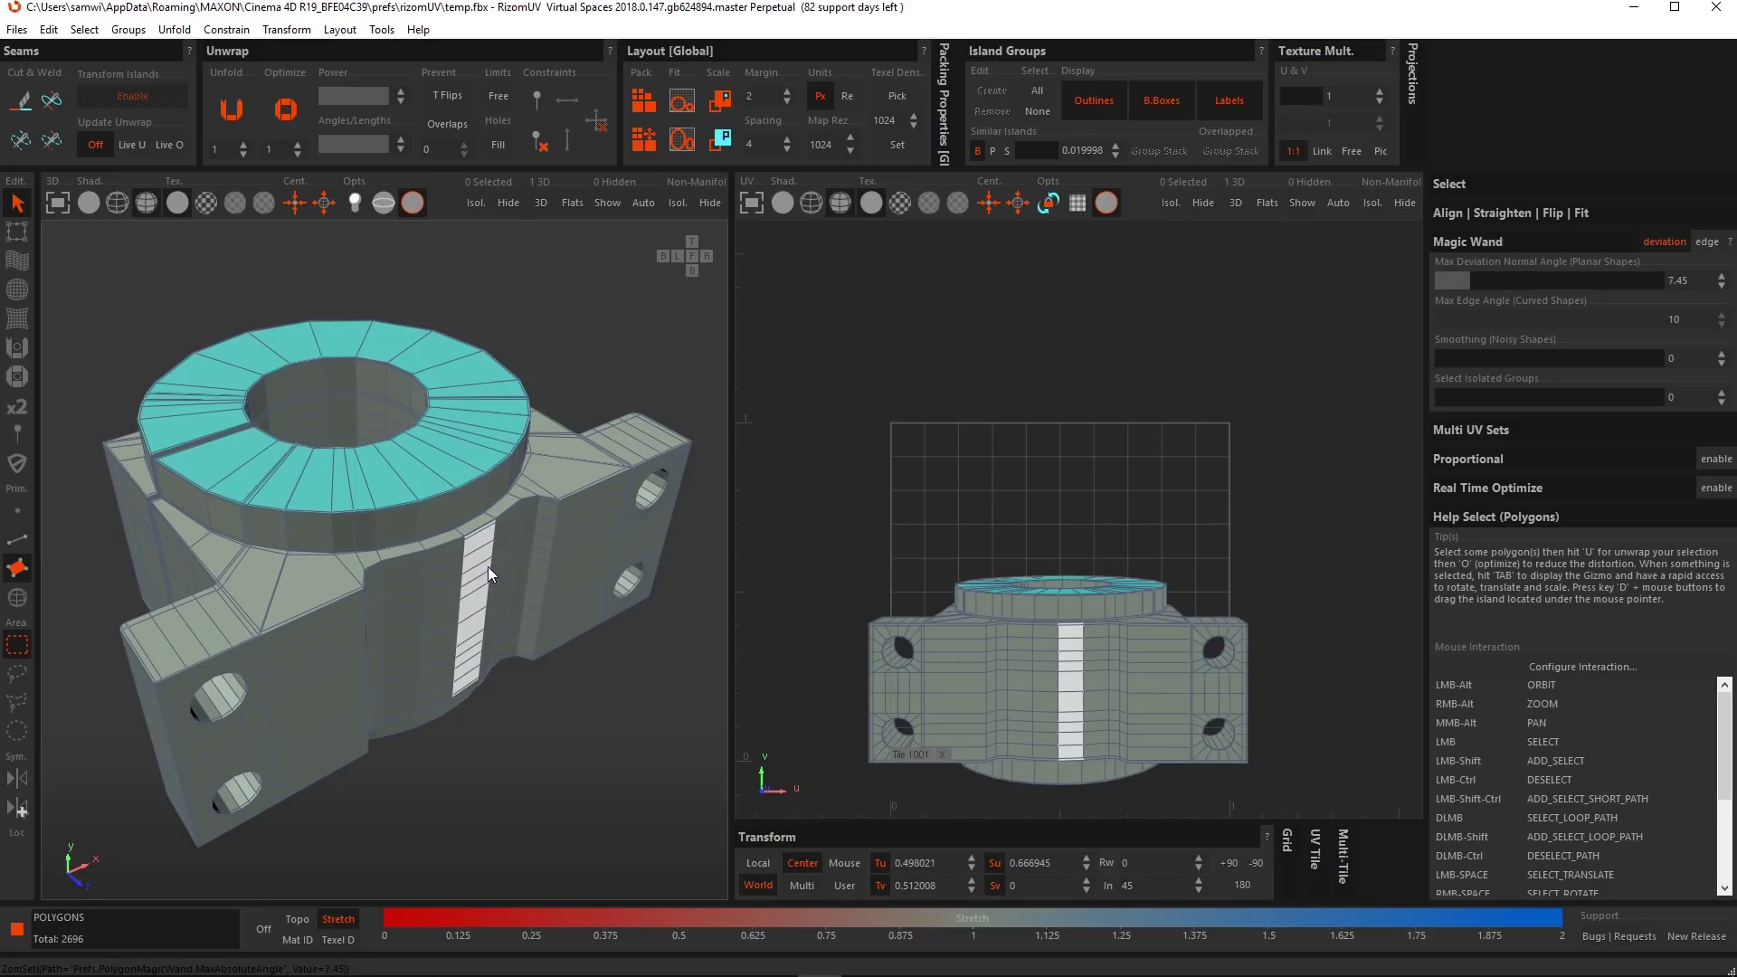
pyautogui.scroll(17, 485, 566)
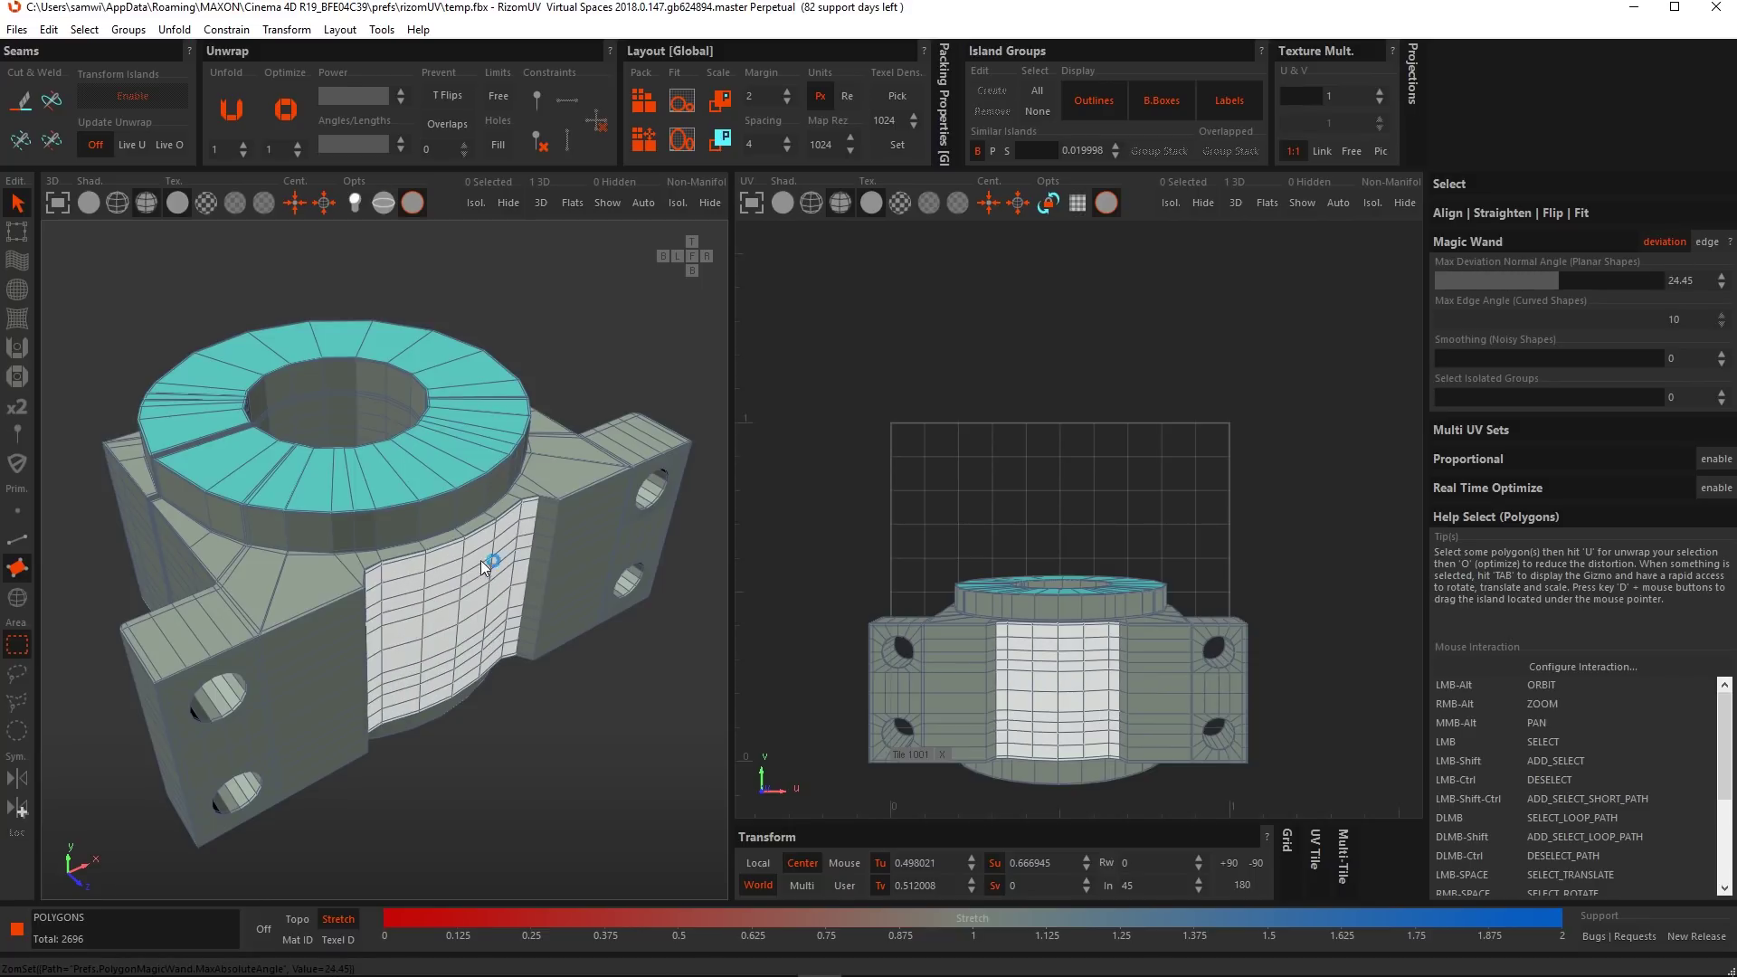
pyautogui.scroll(12, 482, 564)
# Select the lower flat top faces, raise Max Deviation Normal Angle to 63.45, and select the bracket's front from two different starting polygons.
pyautogui.click(286, 592)
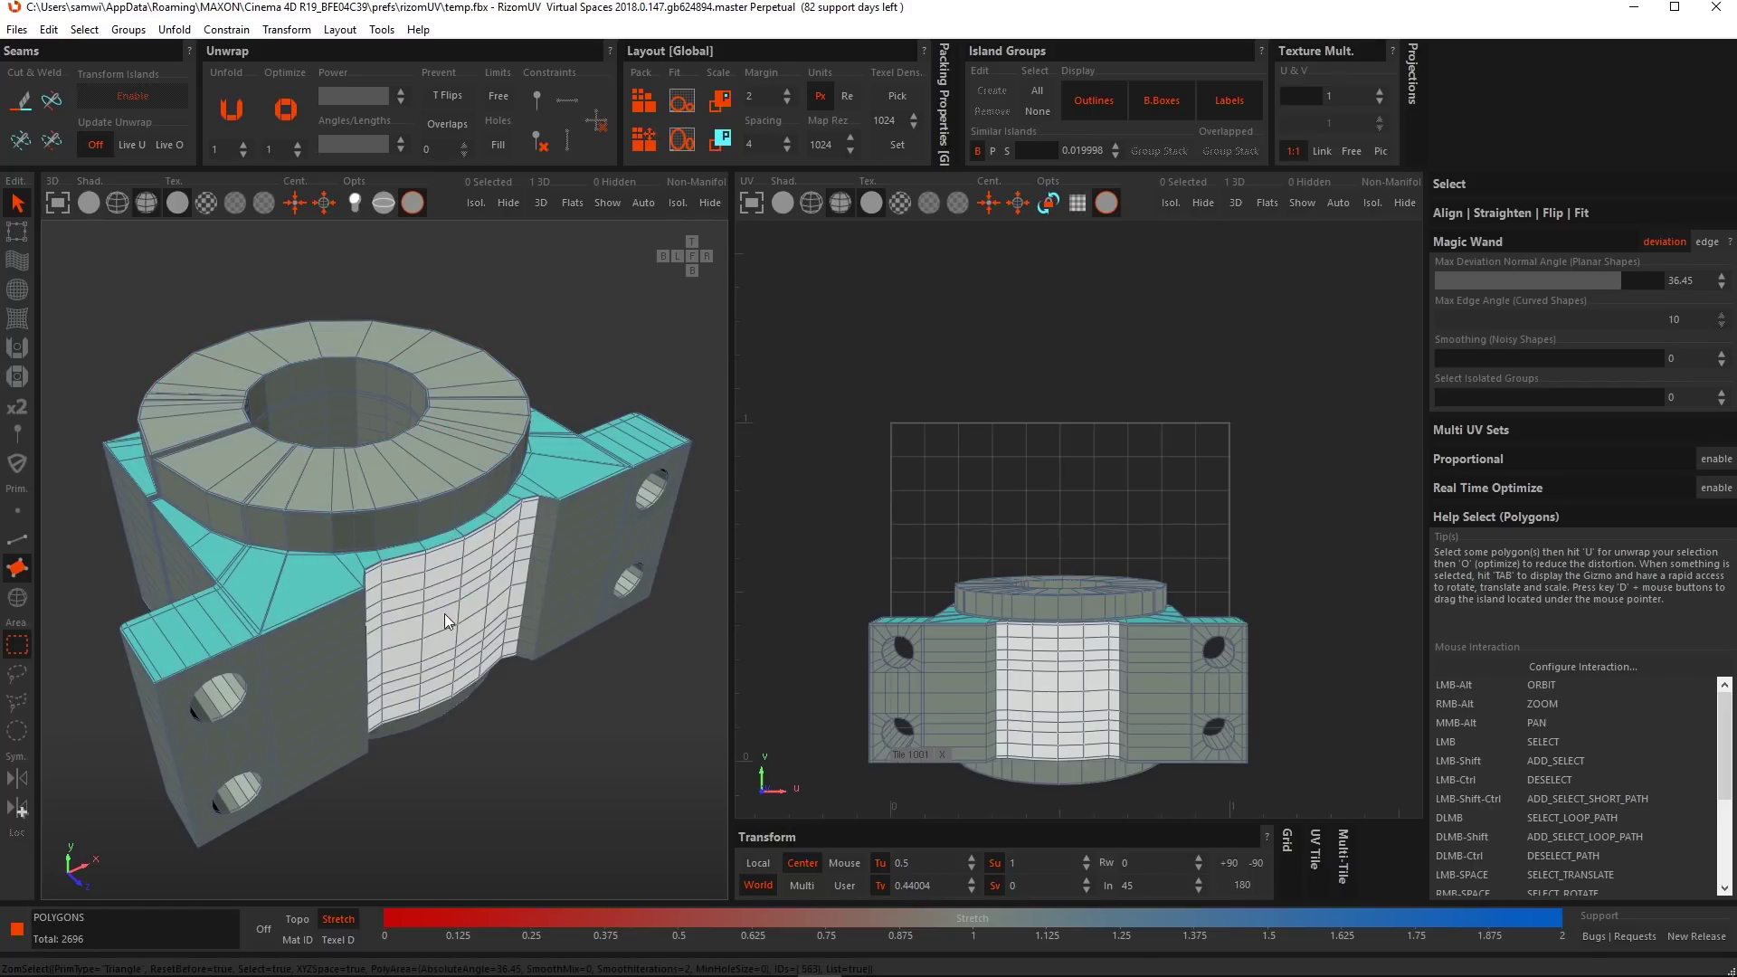
pyautogui.scroll(9, 445, 615)
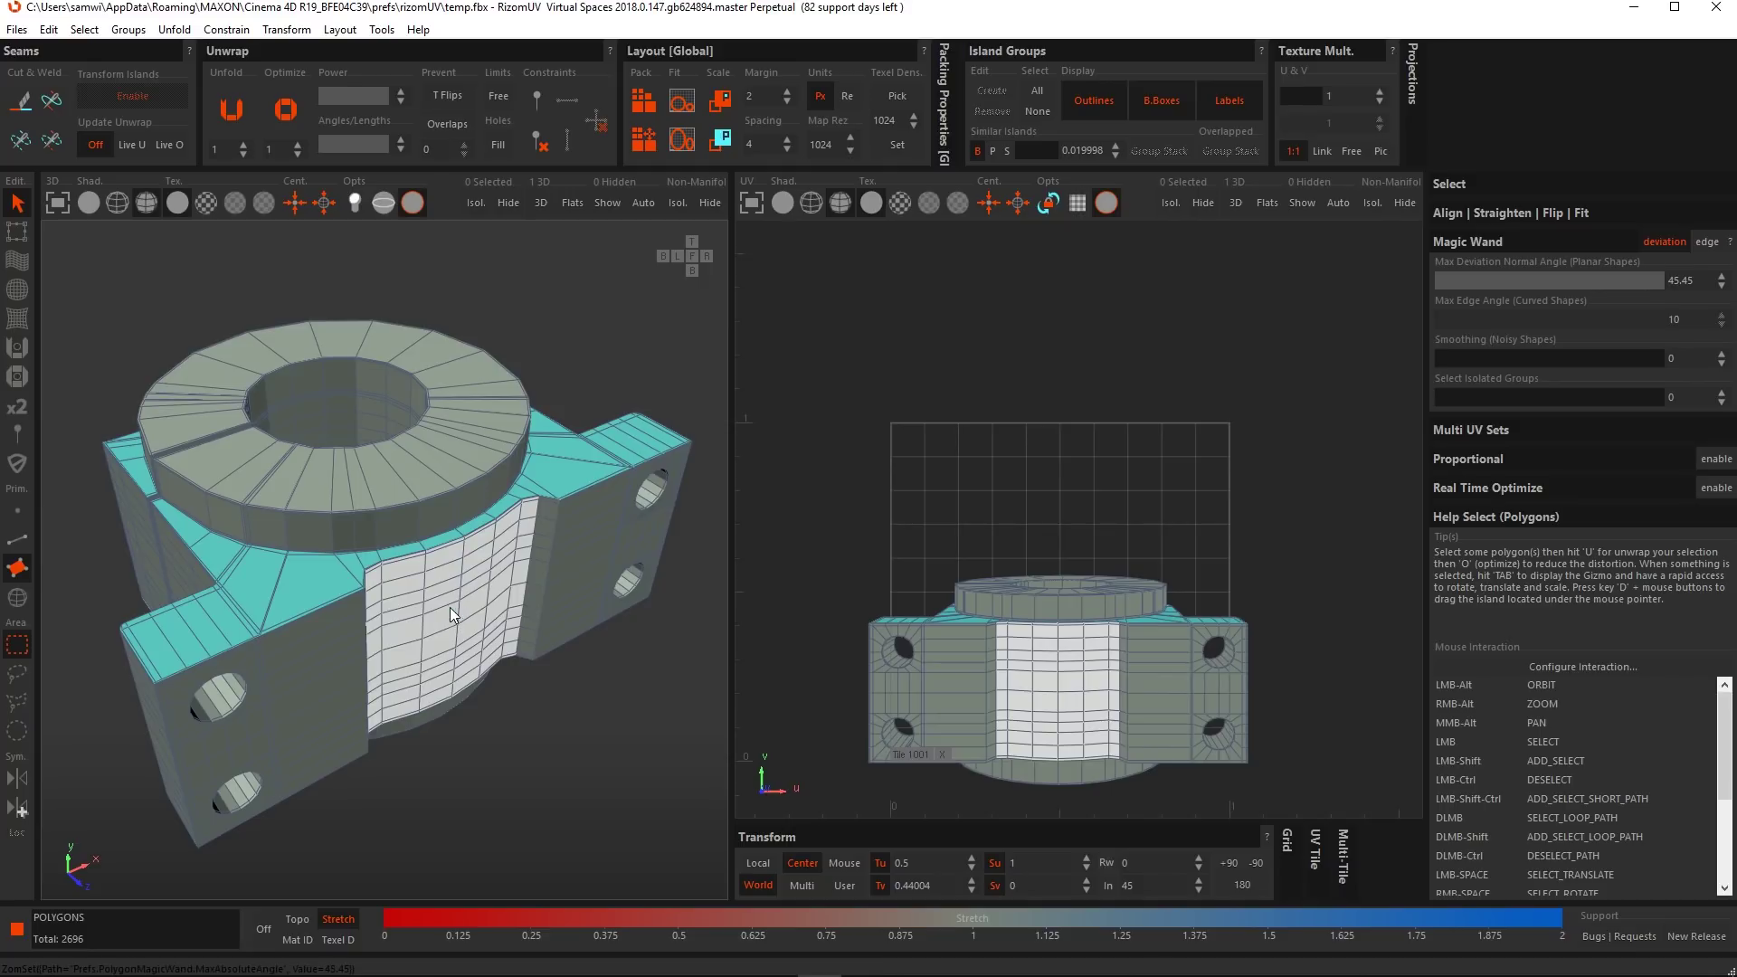
pyautogui.scroll(16, 460, 603)
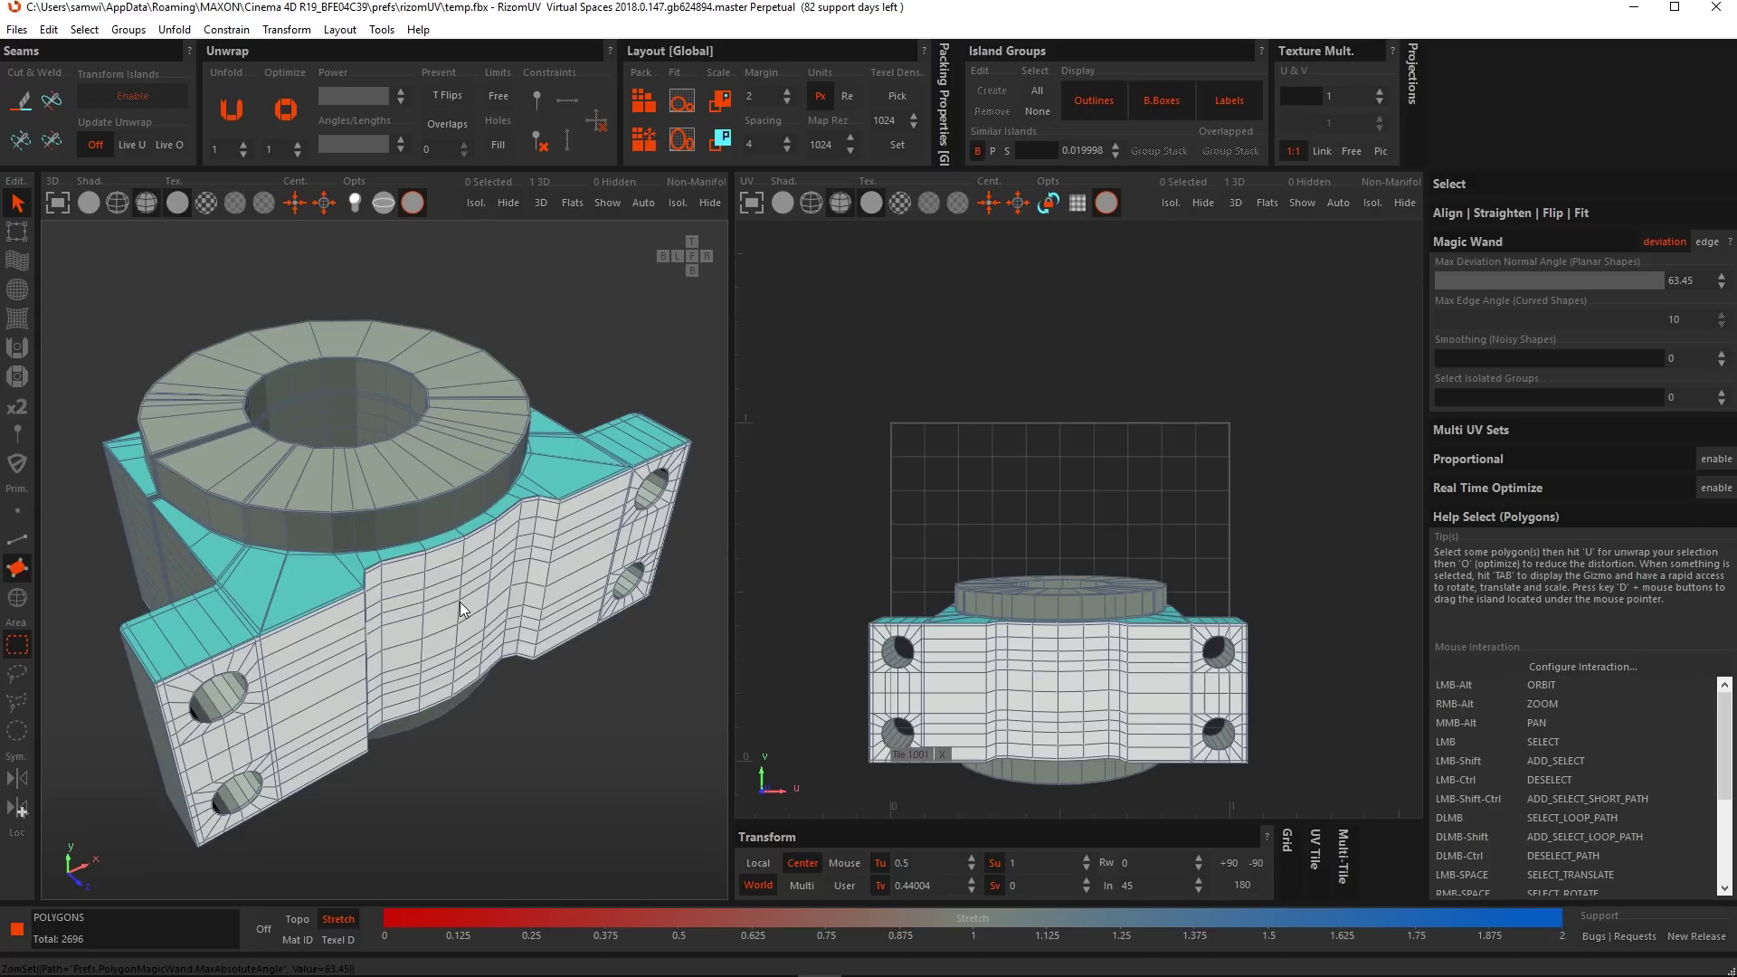
pyautogui.click(489, 621)
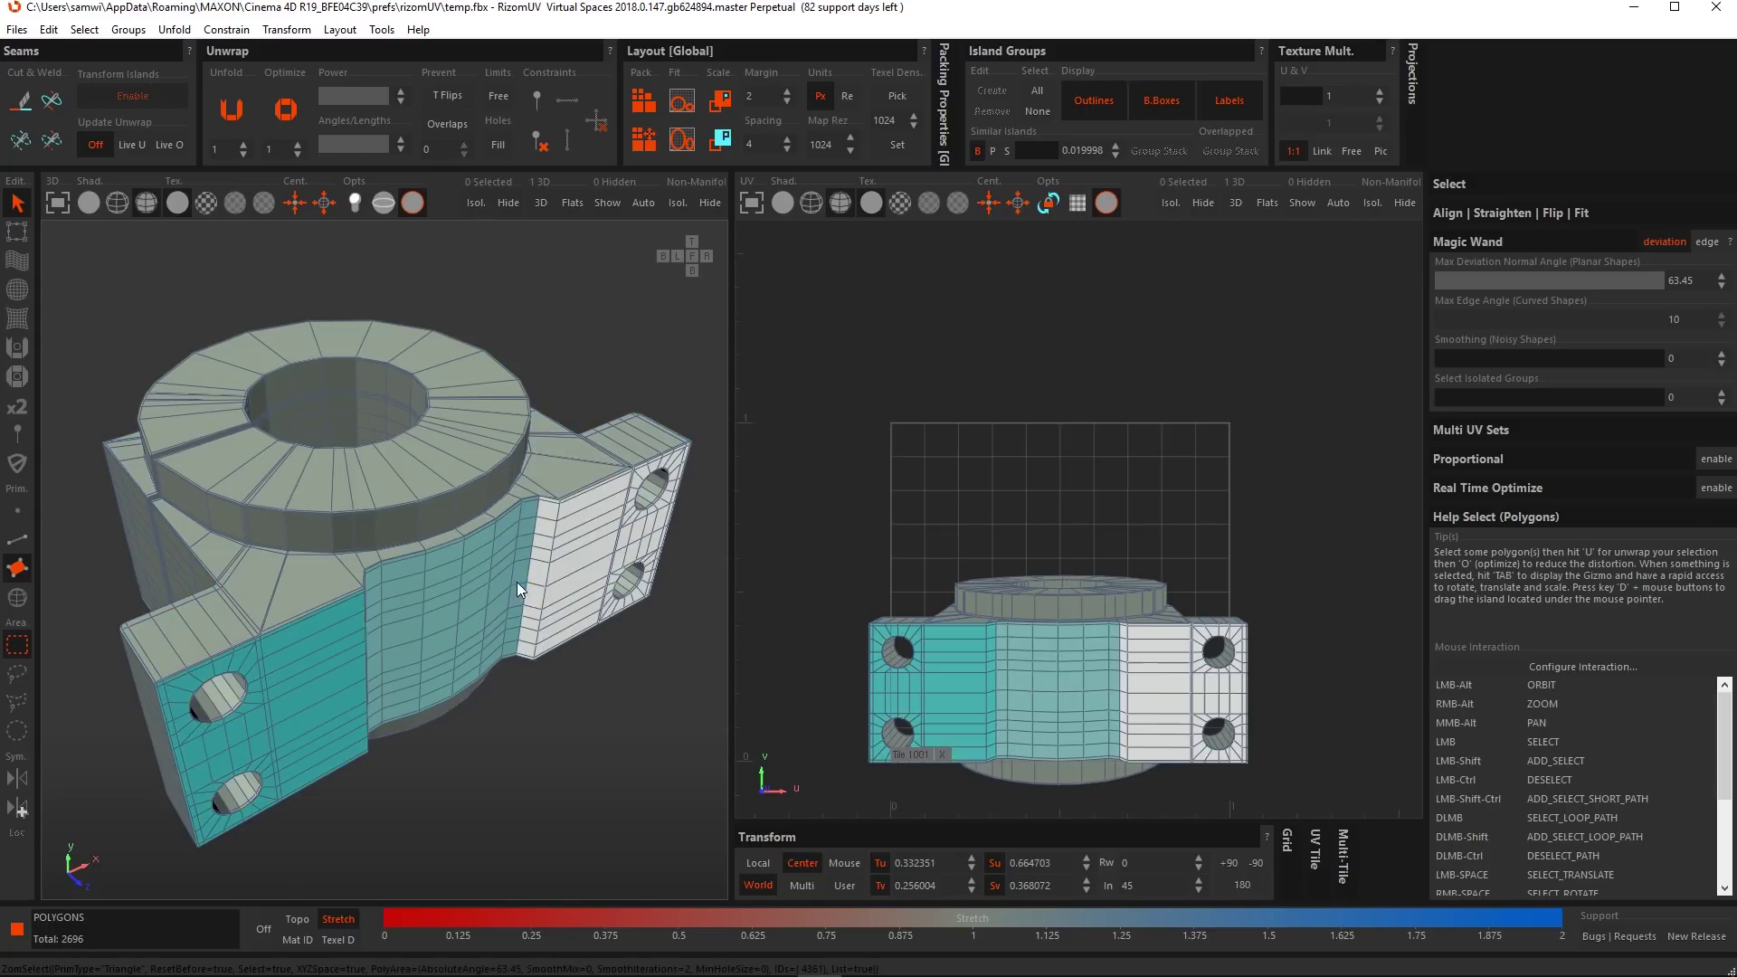
pyautogui.click(513, 604)
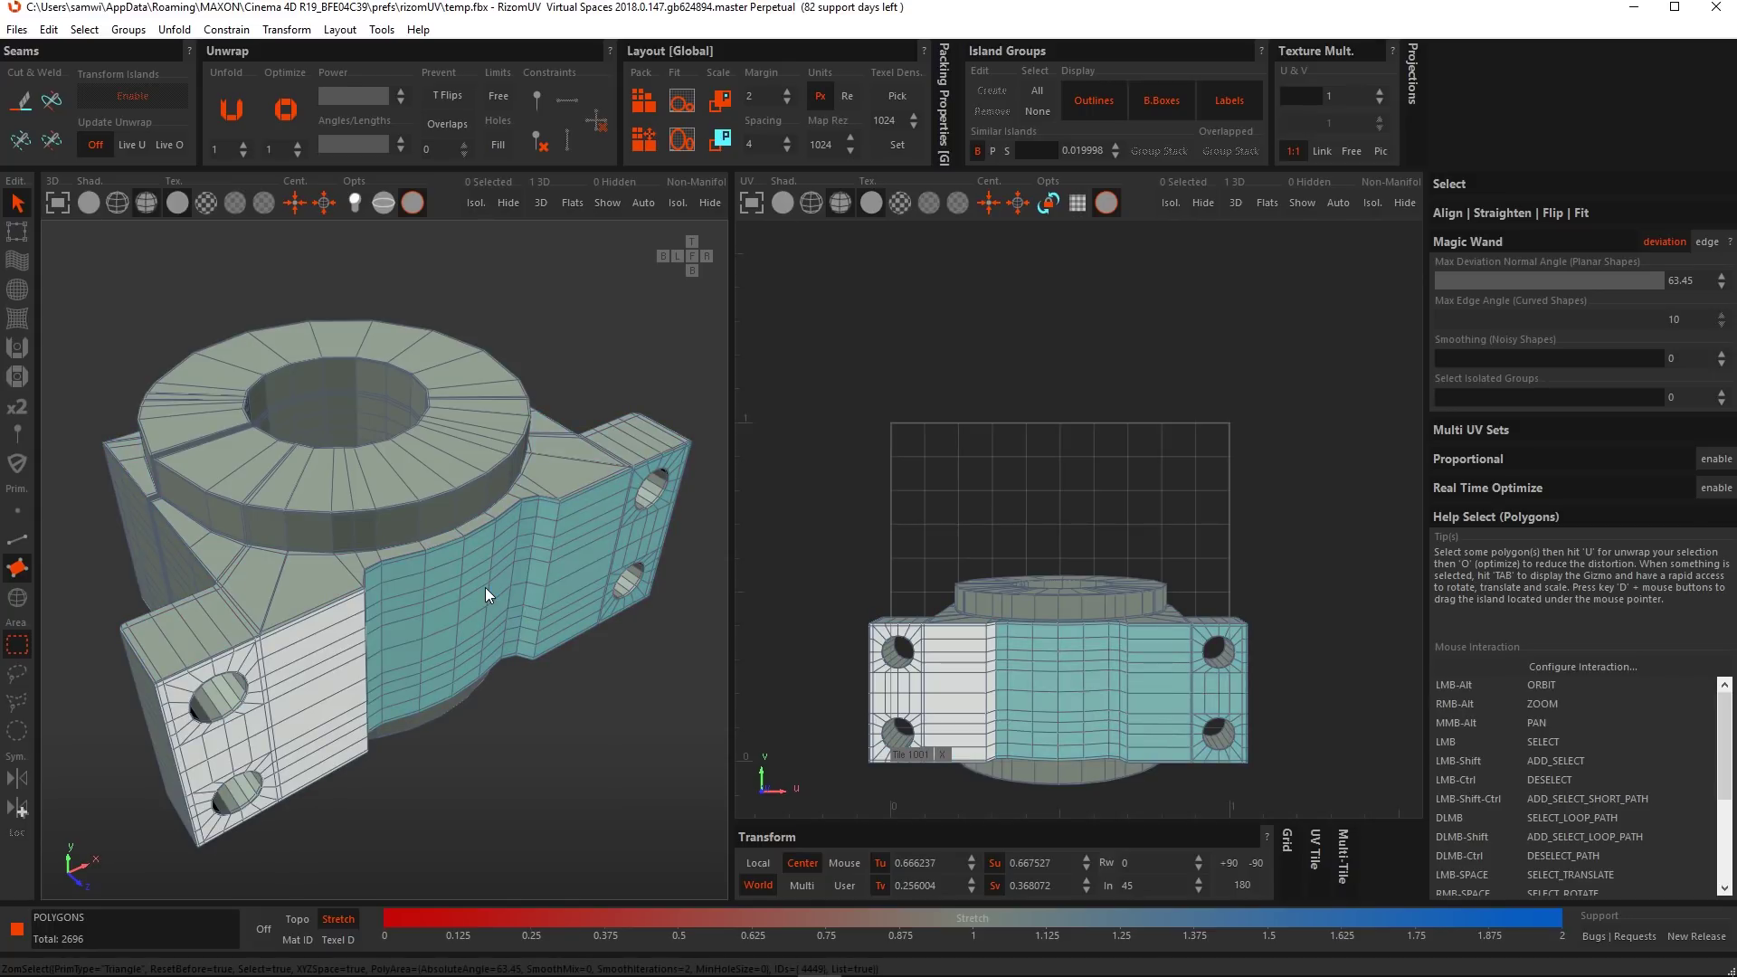
# Switch the Magic Wand from deviation to edge mode, and select the ring's flat top face.
pyautogui.click(1654, 241)
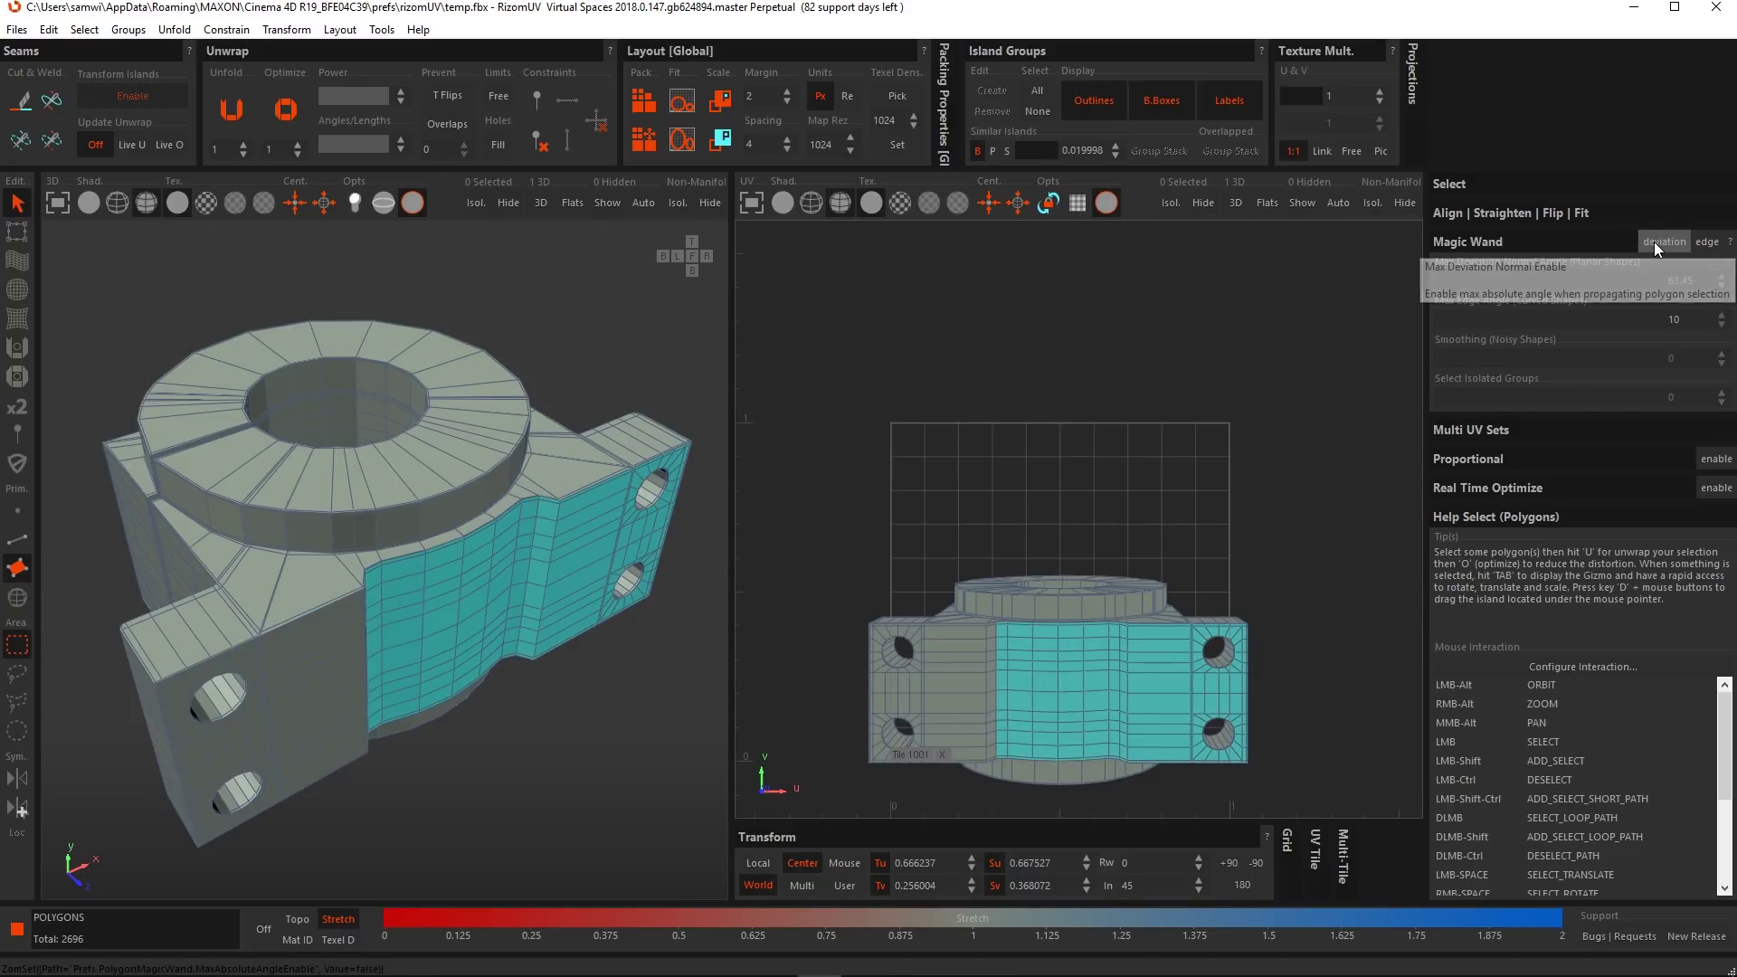
pyautogui.click(1706, 242)
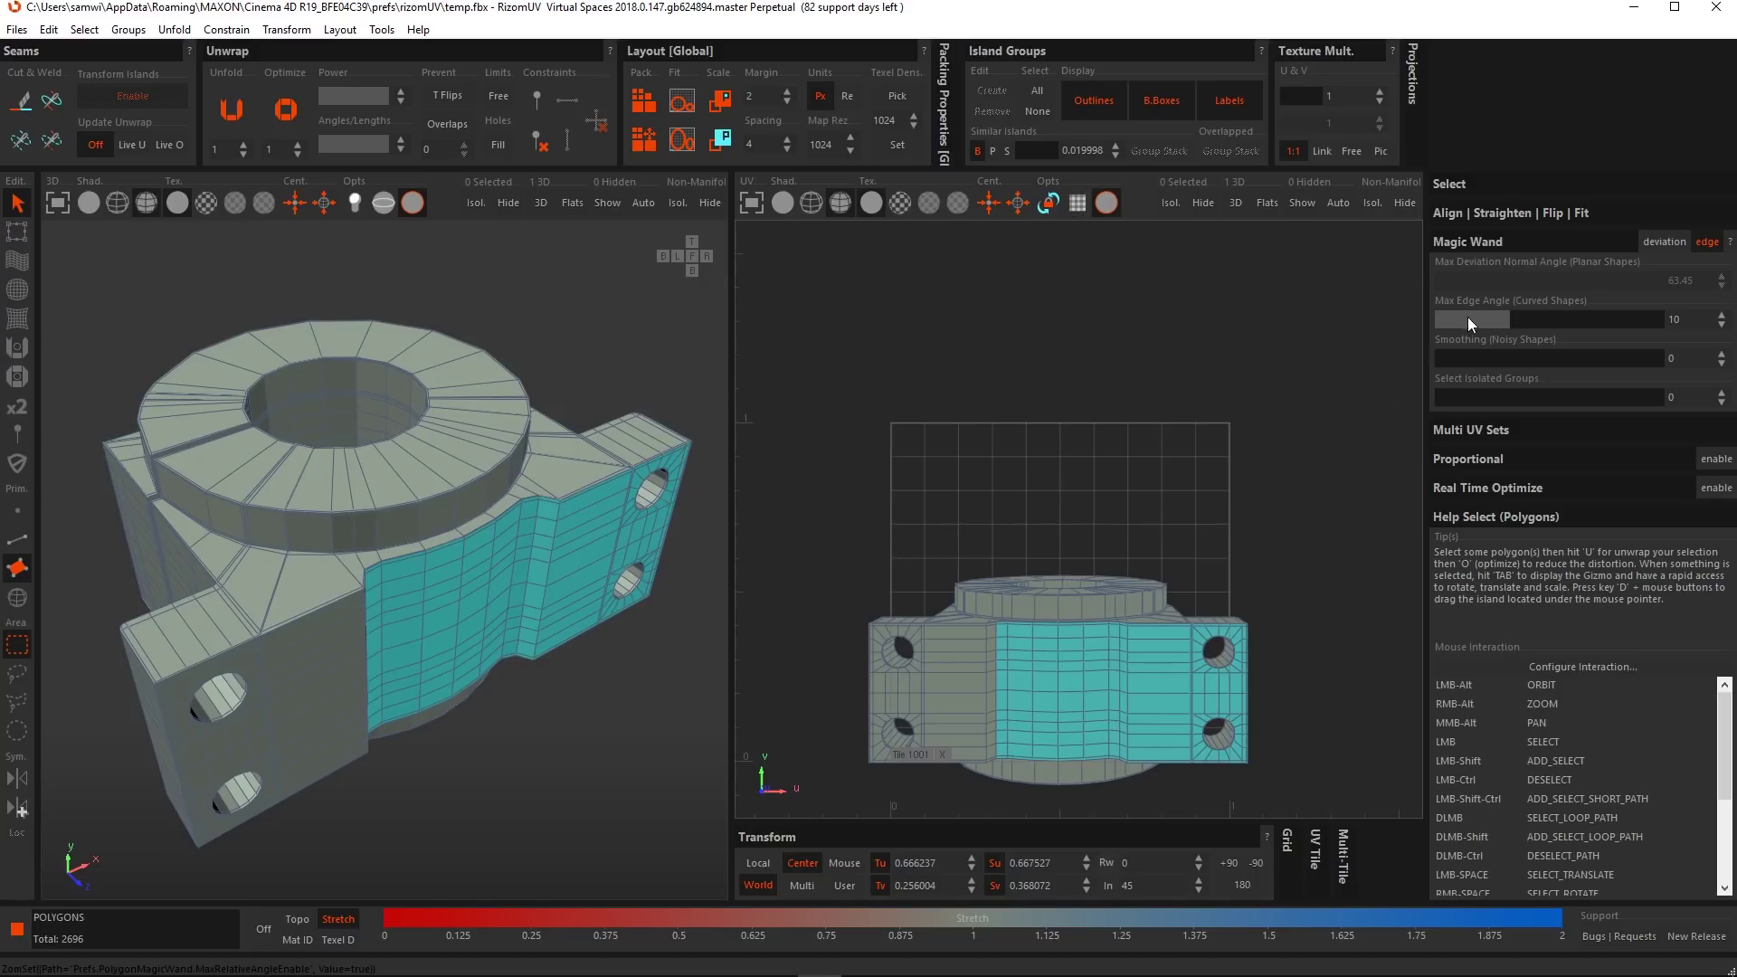
pyautogui.click(366, 501)
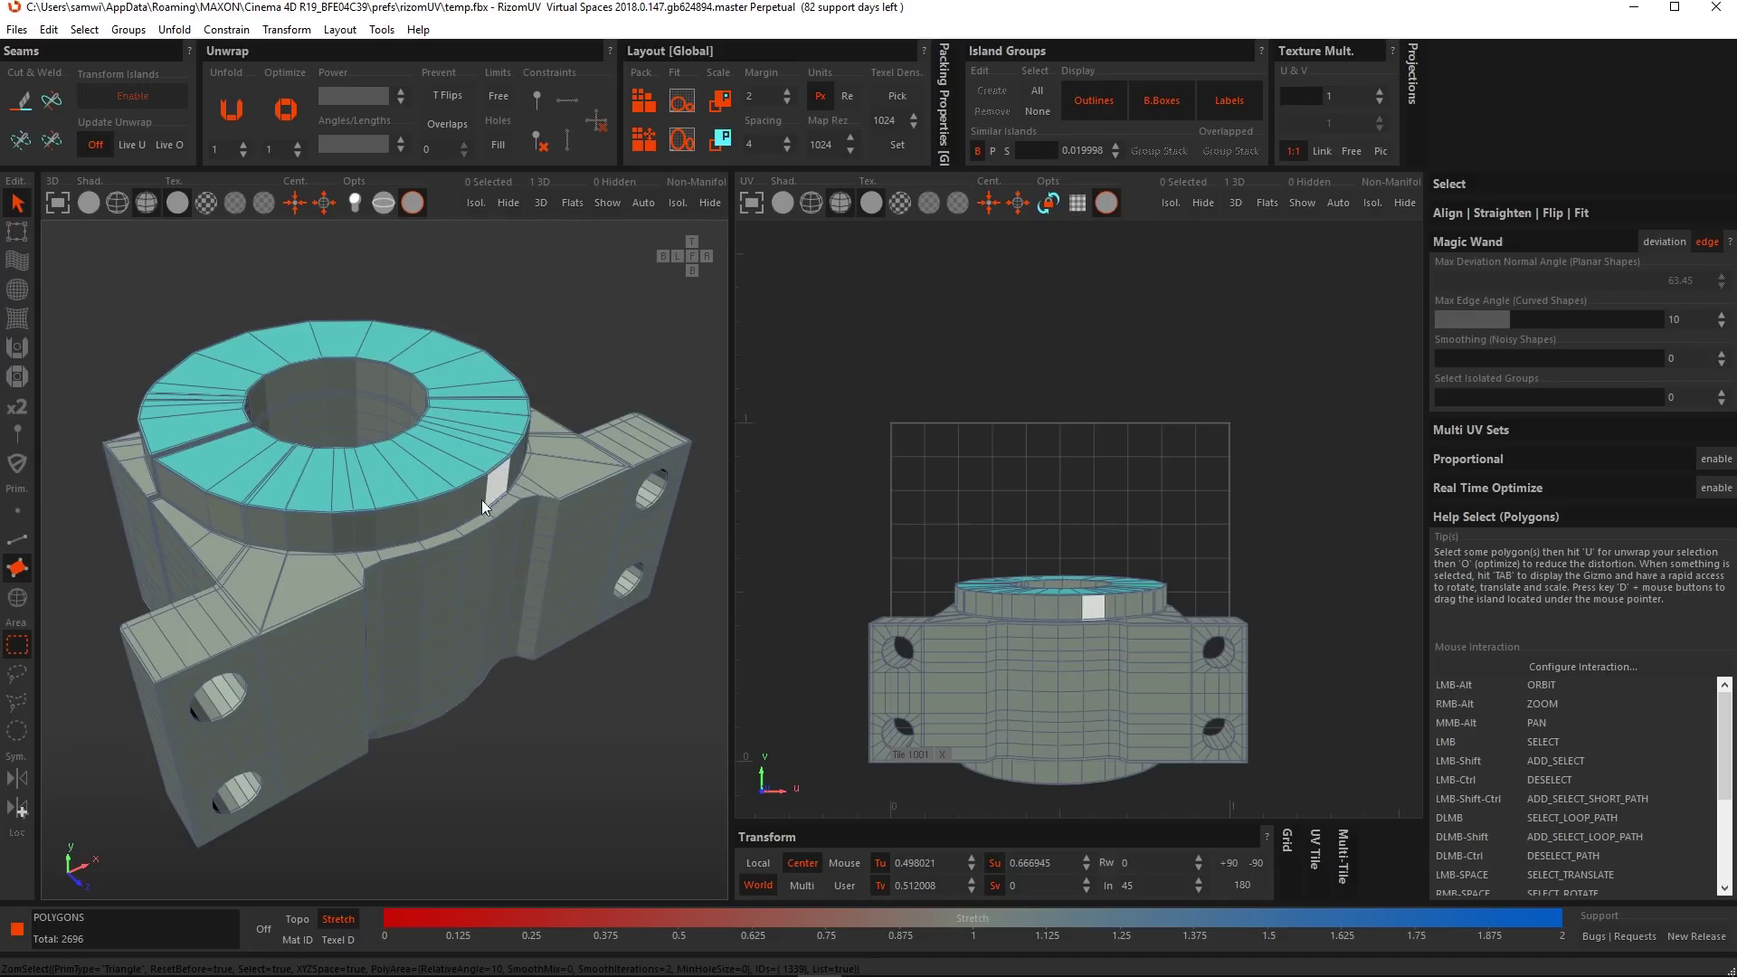
# Select the lower flat top faces, extend the selection to the front mounting plates, and reselect only the plate beyond the curved front.
pyautogui.click(293, 589)
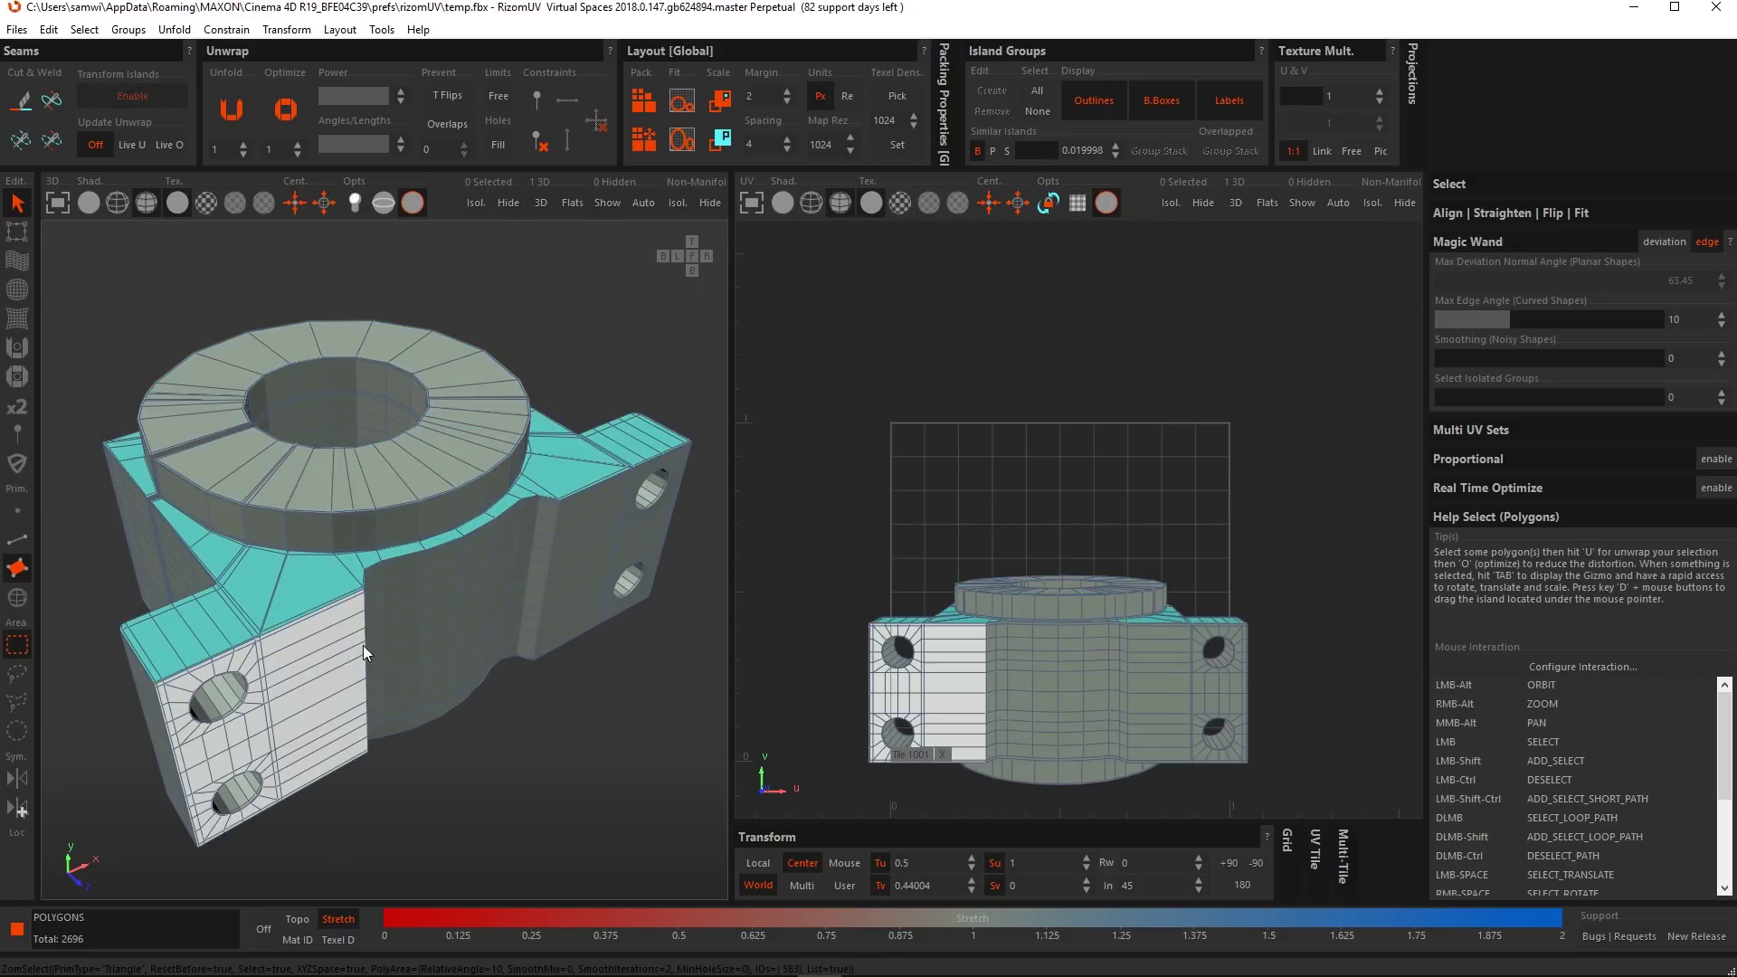
pyautogui.keyDown('shift'); pyautogui.click(342, 660); pyautogui.keyUp('shift')
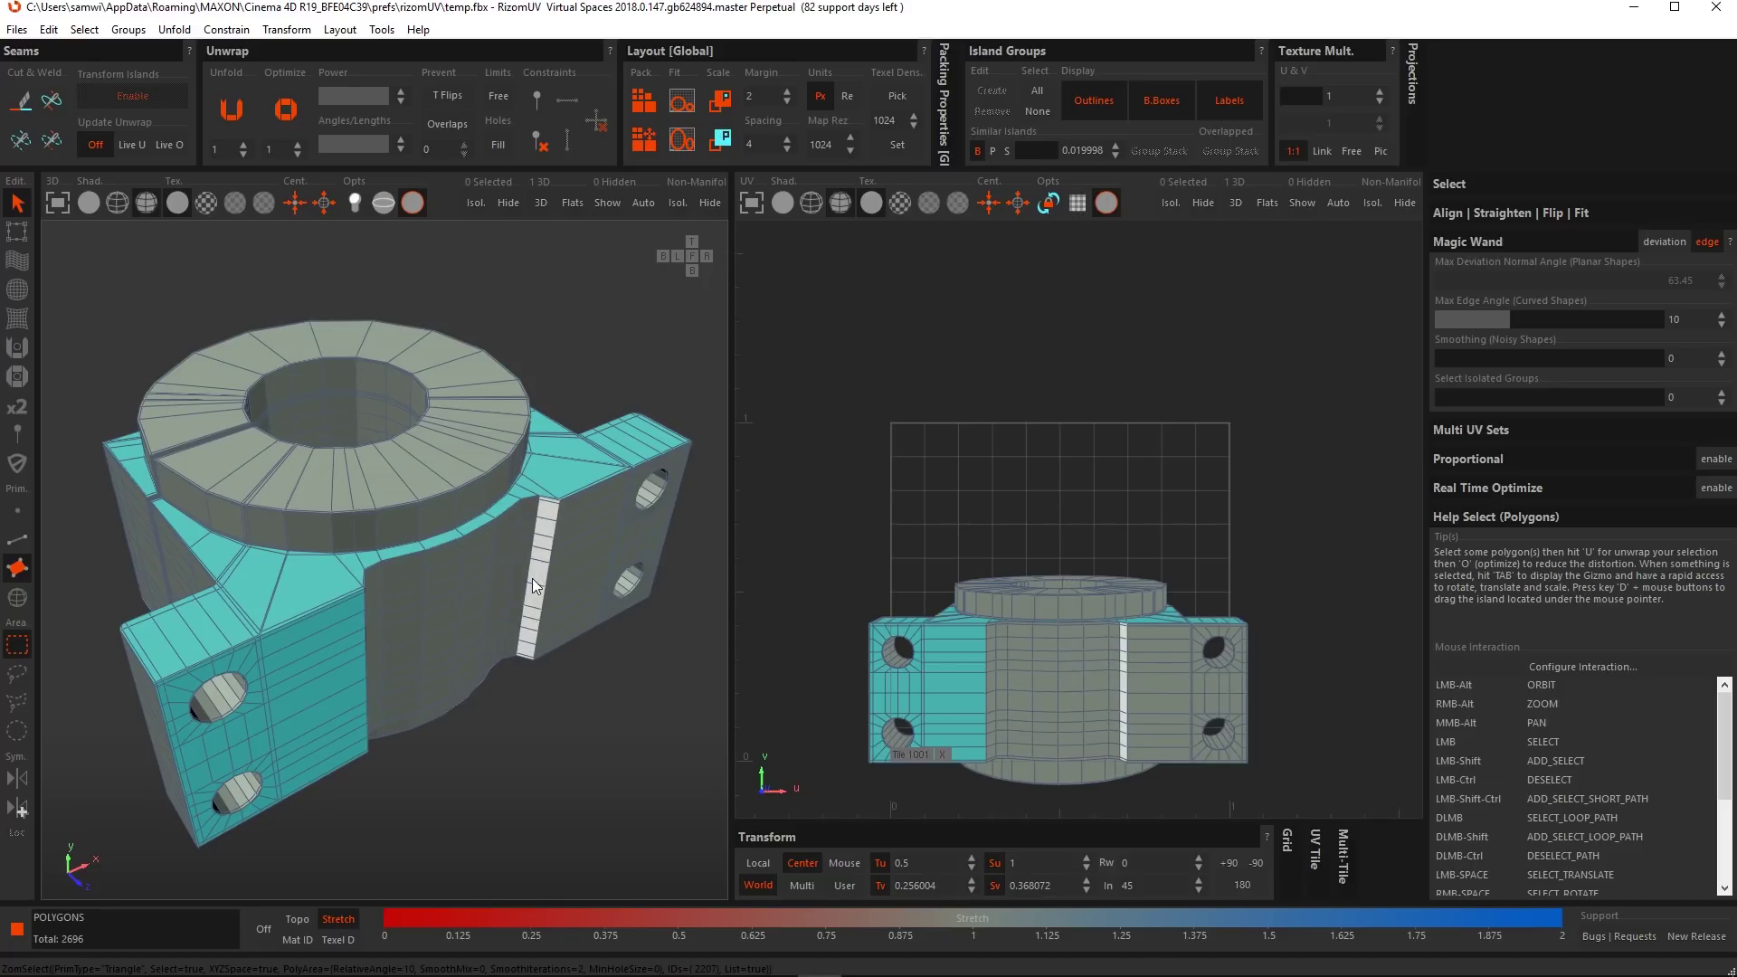
pyautogui.keyDown('shift'); pyautogui.click(566, 563); pyautogui.keyUp('shift')
pyautogui.click(567, 573)
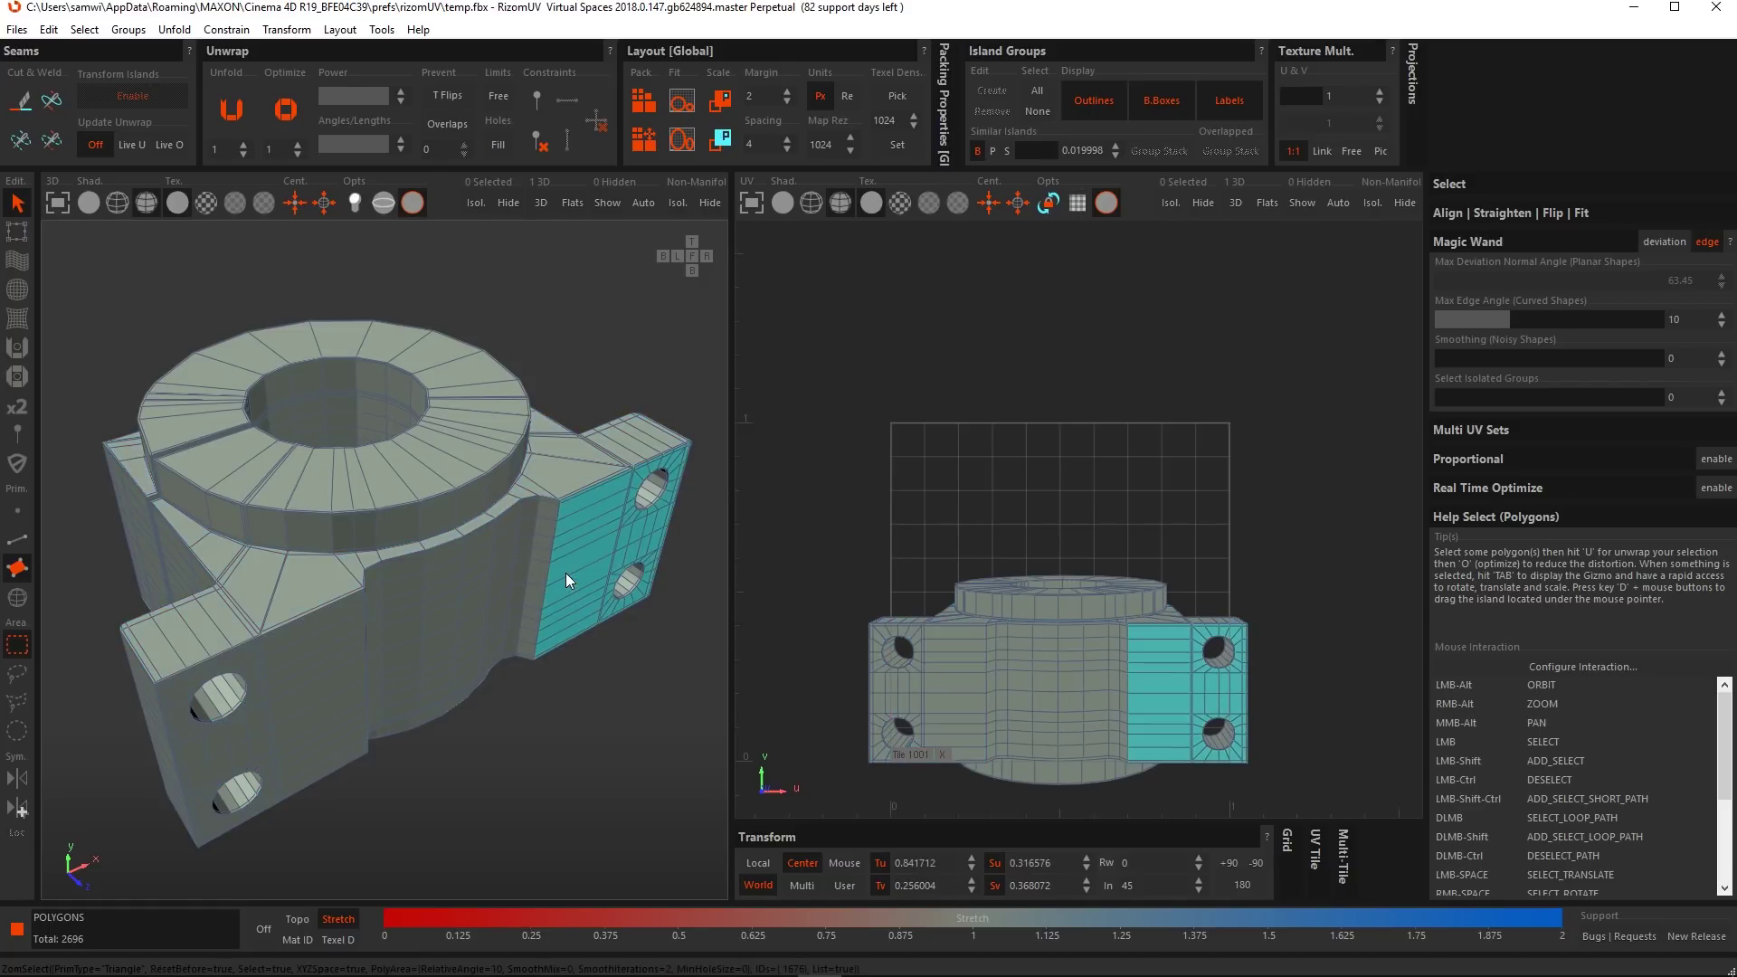
# Set Max Edge Angle to 24.3, select the ring's curved outer side, and inspect the selection all around the ring.
pyautogui.moveTo(1574, 317); pyautogui.dragTo(1612, 316)
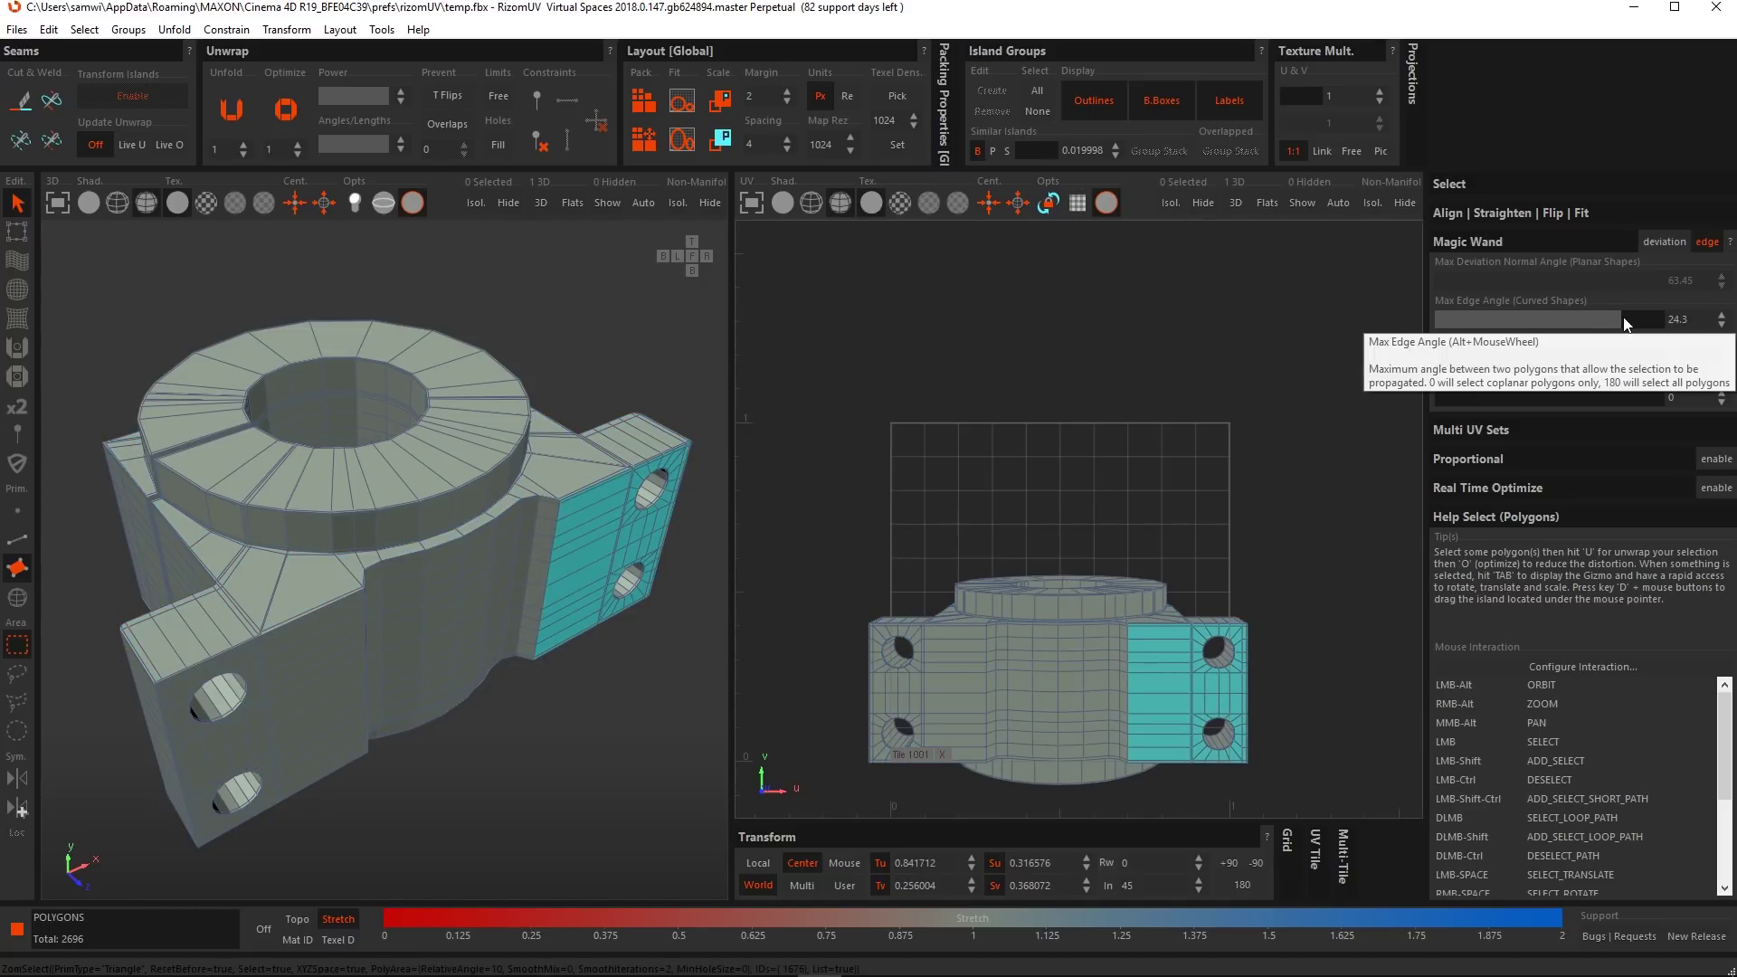
pyautogui.click(405, 517)
pyautogui.keyDown('alt'); pyautogui.moveTo(447, 452); pyautogui.dragTo(312, 412); pyautogui.keyUp('alt')
pyautogui.keyDown('alt'); pyautogui.moveTo(653, 418); pyautogui.dragTo(577, 408, button='middle'); pyautogui.keyUp('alt')
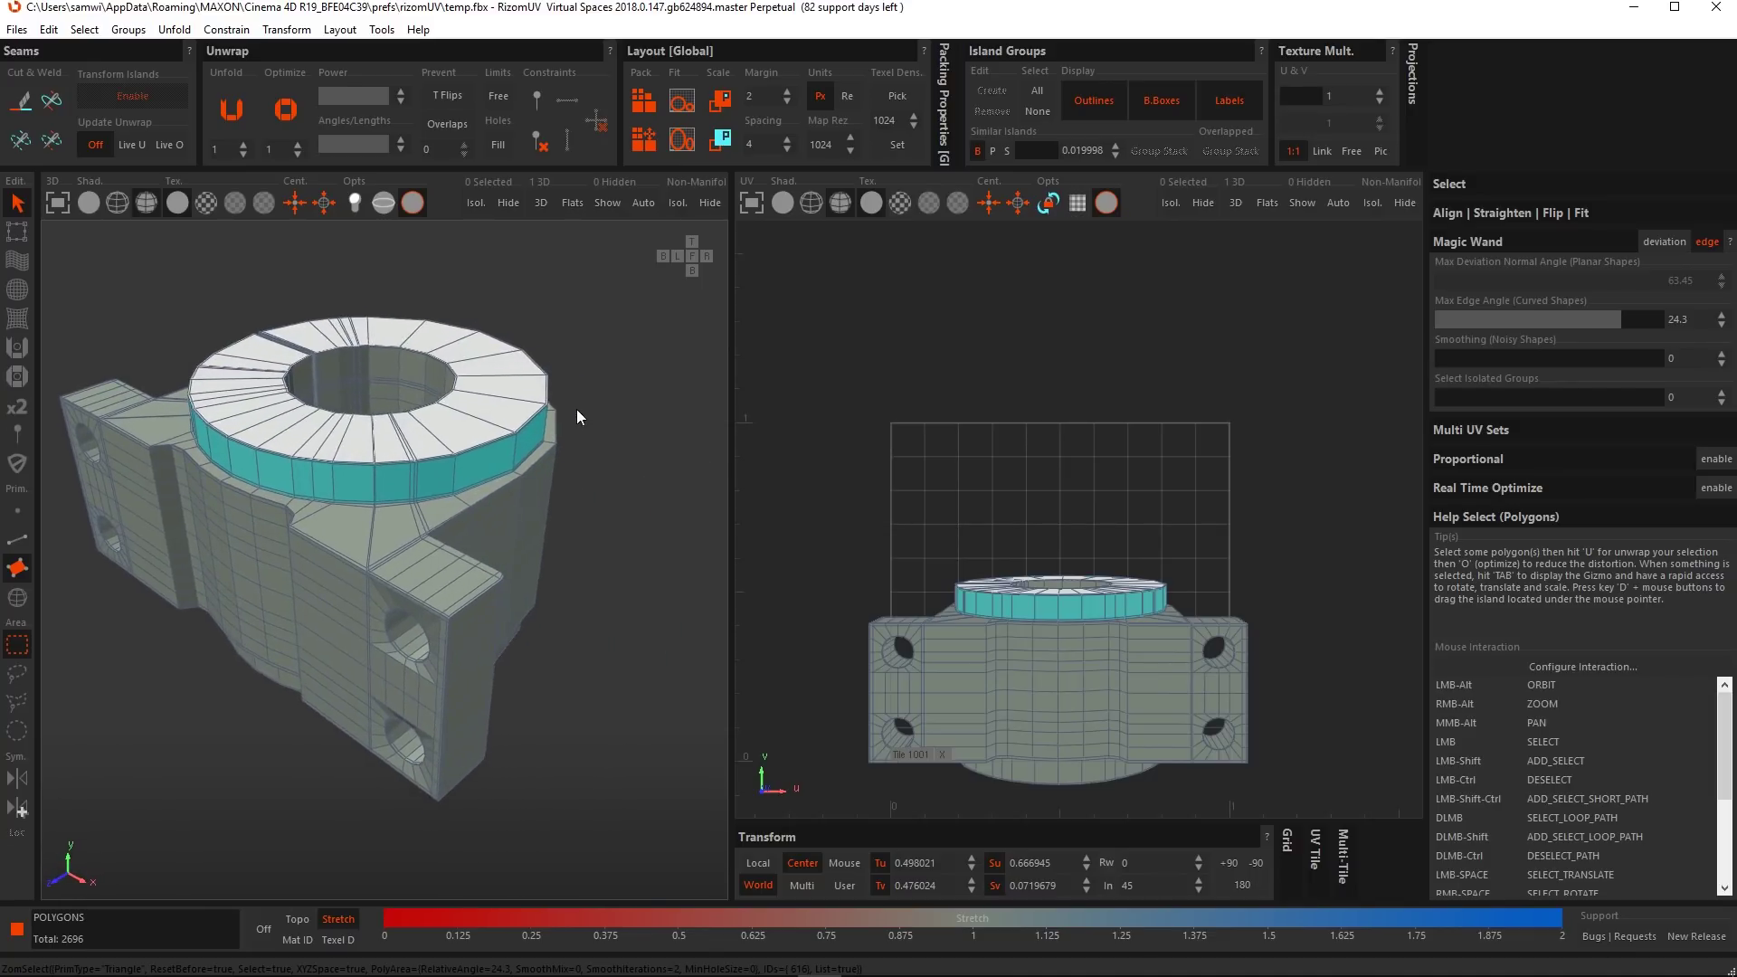
pyautogui.scroll(5, 483, 476)
pyautogui.keyDown('alt'); pyautogui.moveTo(483, 476); pyautogui.dragTo(331, 451); pyautogui.keyUp('alt')
pyautogui.scroll(-6, 351, 460)
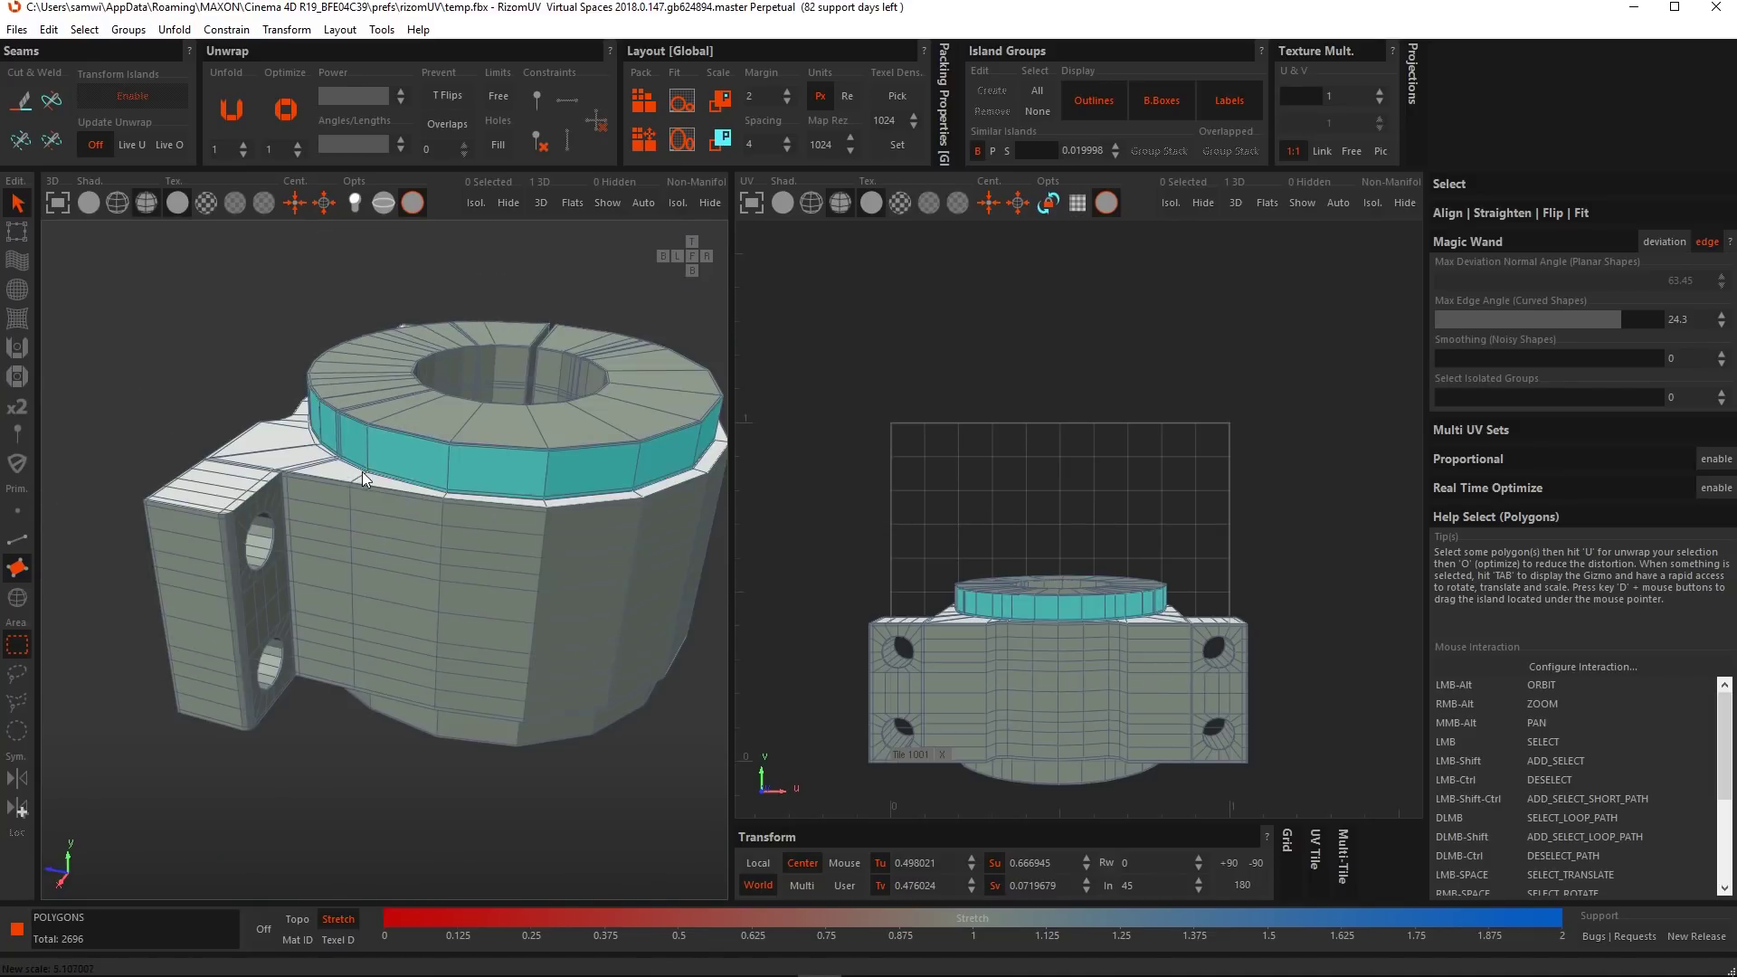
pyautogui.keyDown('alt'); pyautogui.moveTo(452, 451); pyautogui.dragTo(807, 453); pyautogui.keyUp('alt')
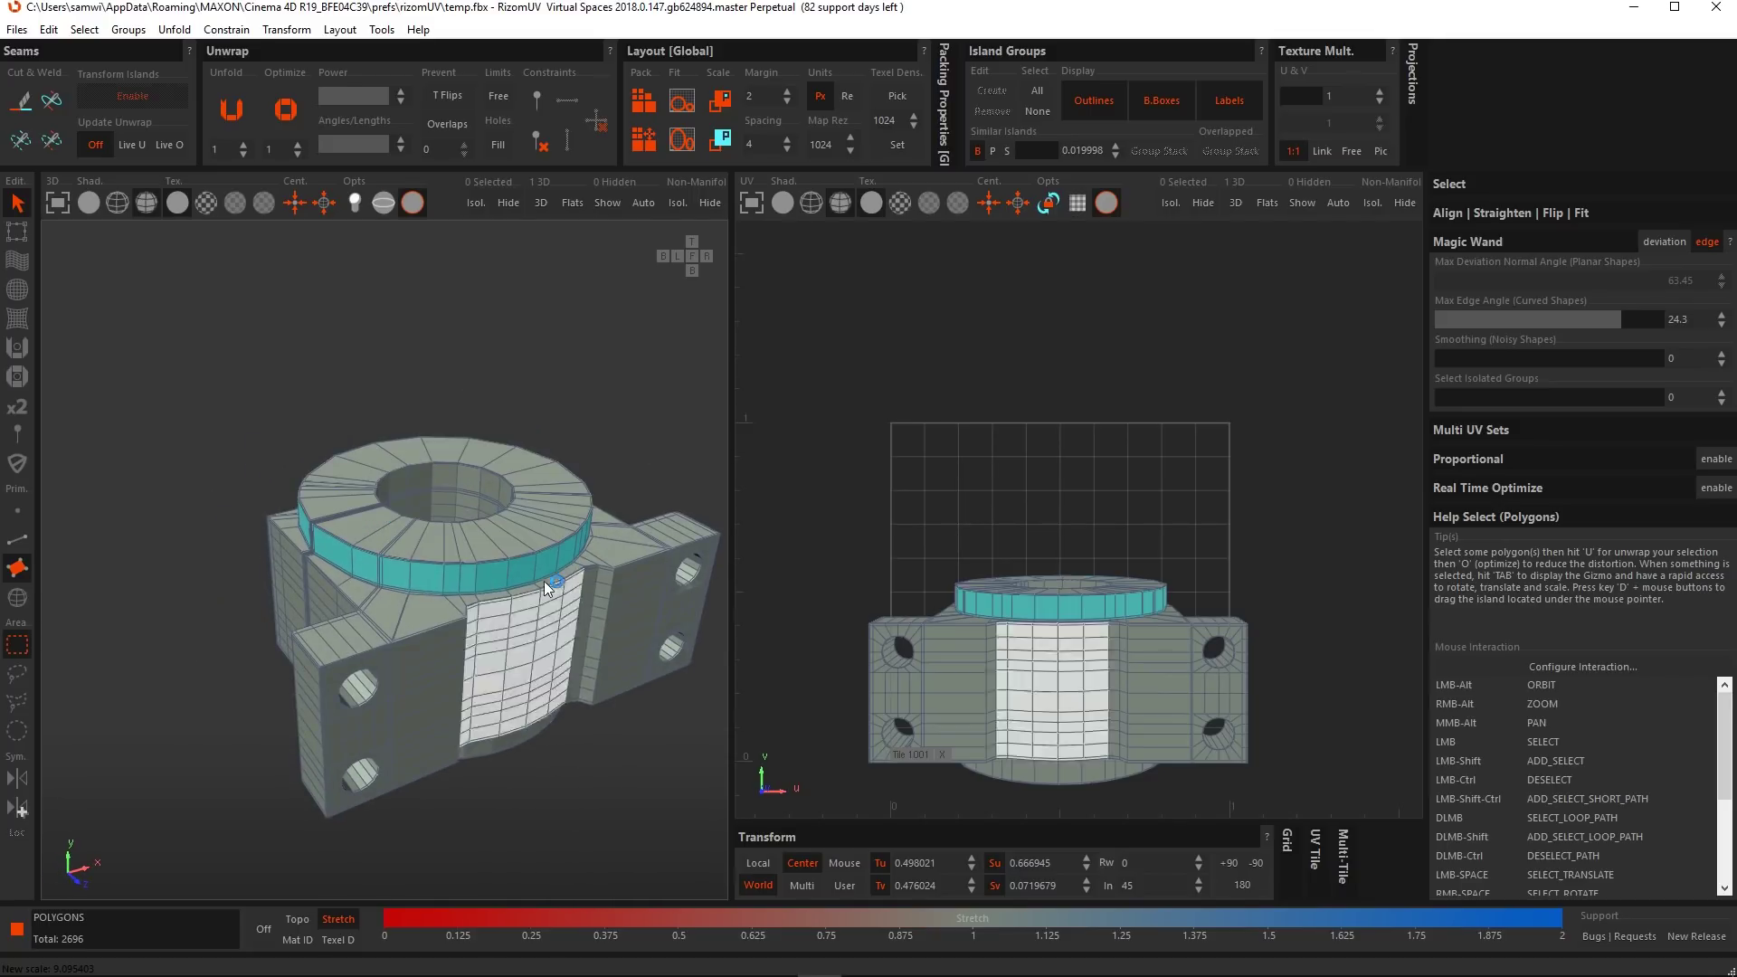
# Clear the polygon selection and display the checker texture in the 3D view.
pyautogui.keyDown('alt'); pyautogui.moveTo(545, 580); pyautogui.dragTo(498, 559, button='middle'); pyautogui.keyUp('alt')
pyautogui.click(575, 699)
pyautogui.keyDown('alt'); pyautogui.moveTo(576, 698); pyautogui.dragTo(561, 748); pyautogui.keyUp('alt')
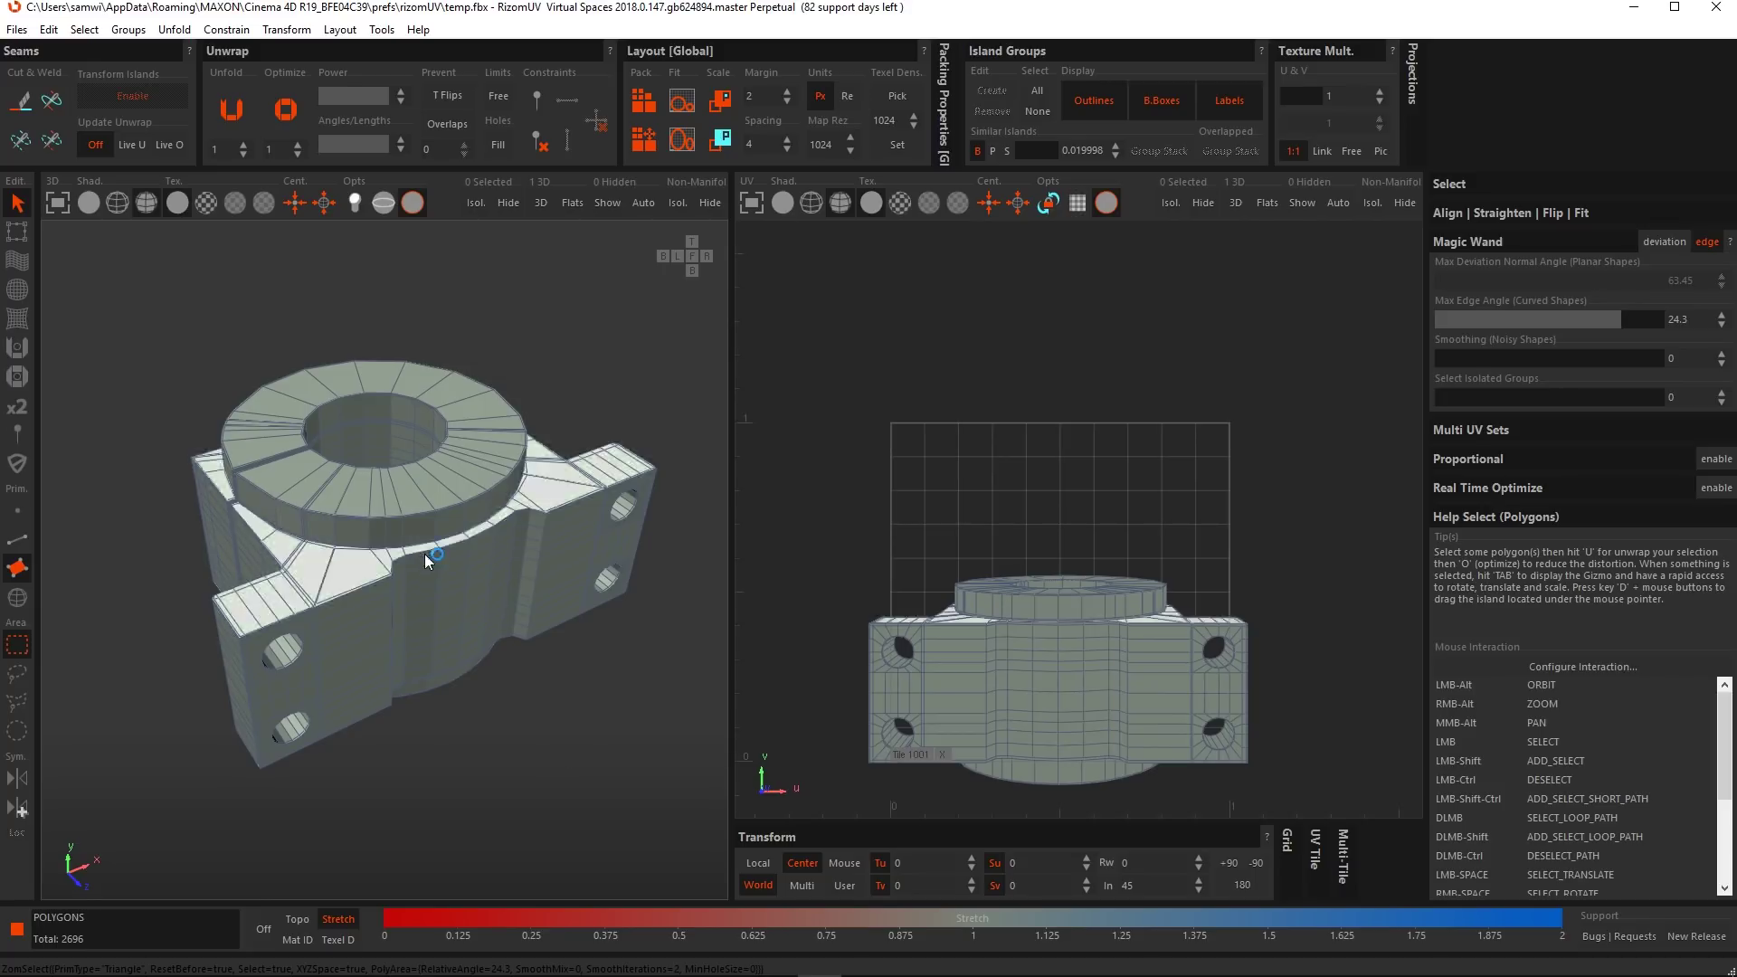
pyautogui.scroll(2, 432, 575)
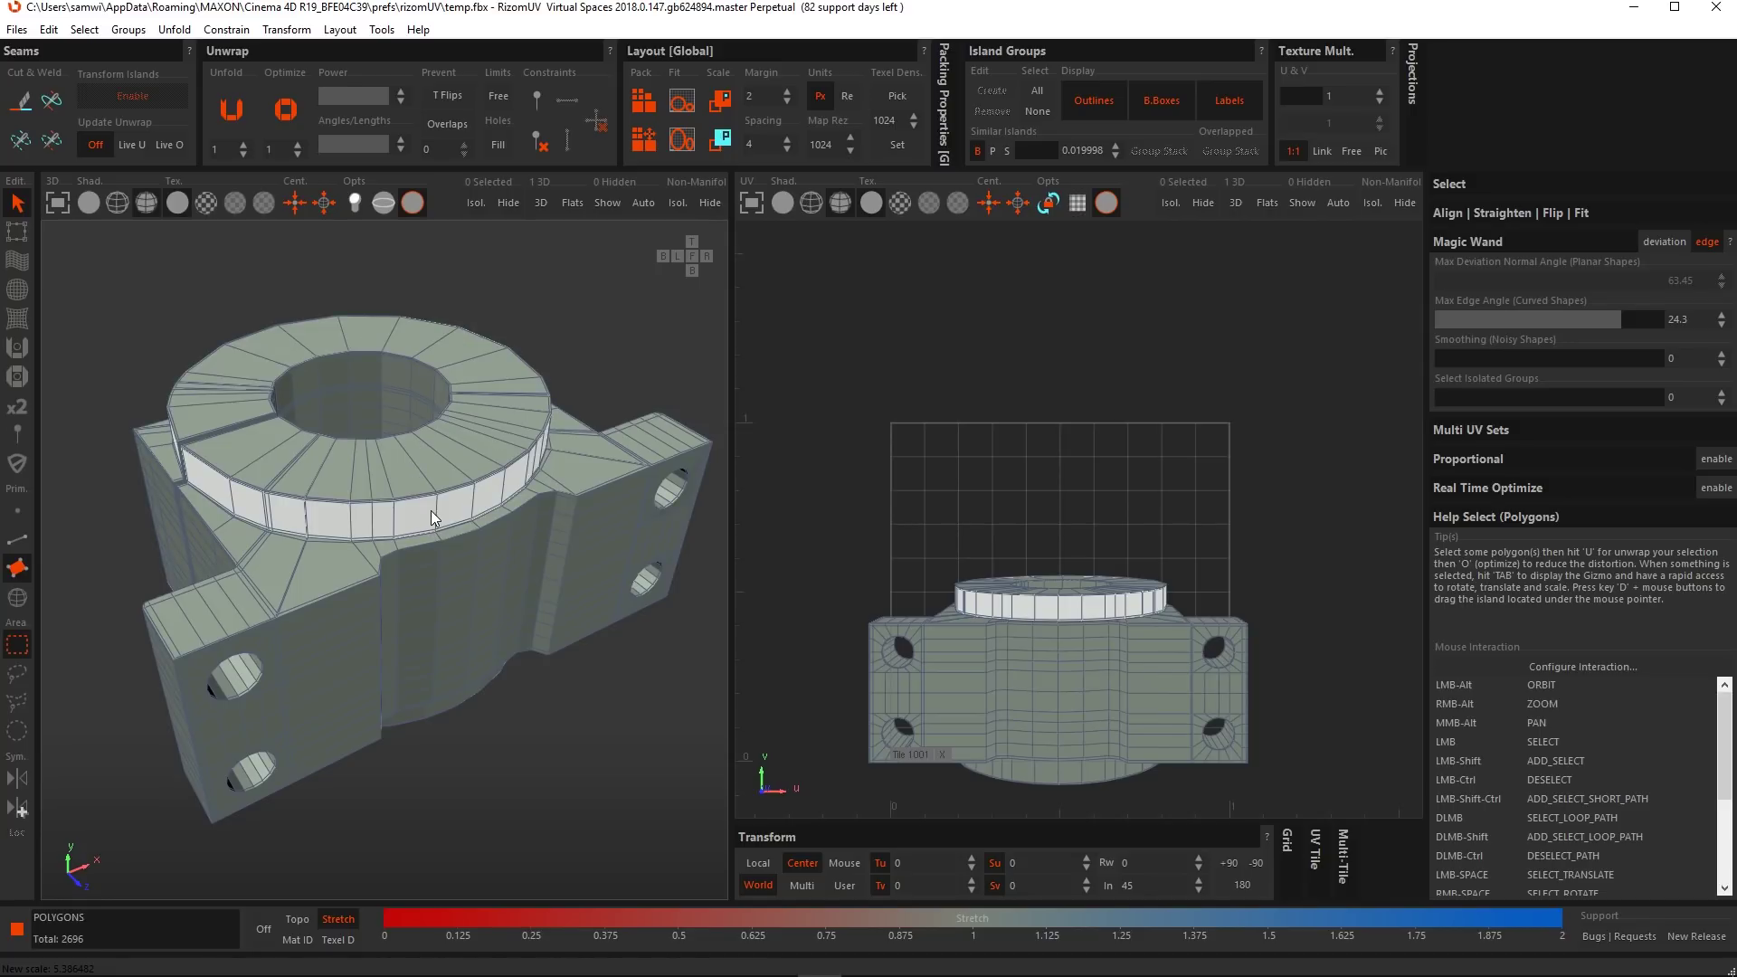
pyautogui.click(204, 203)
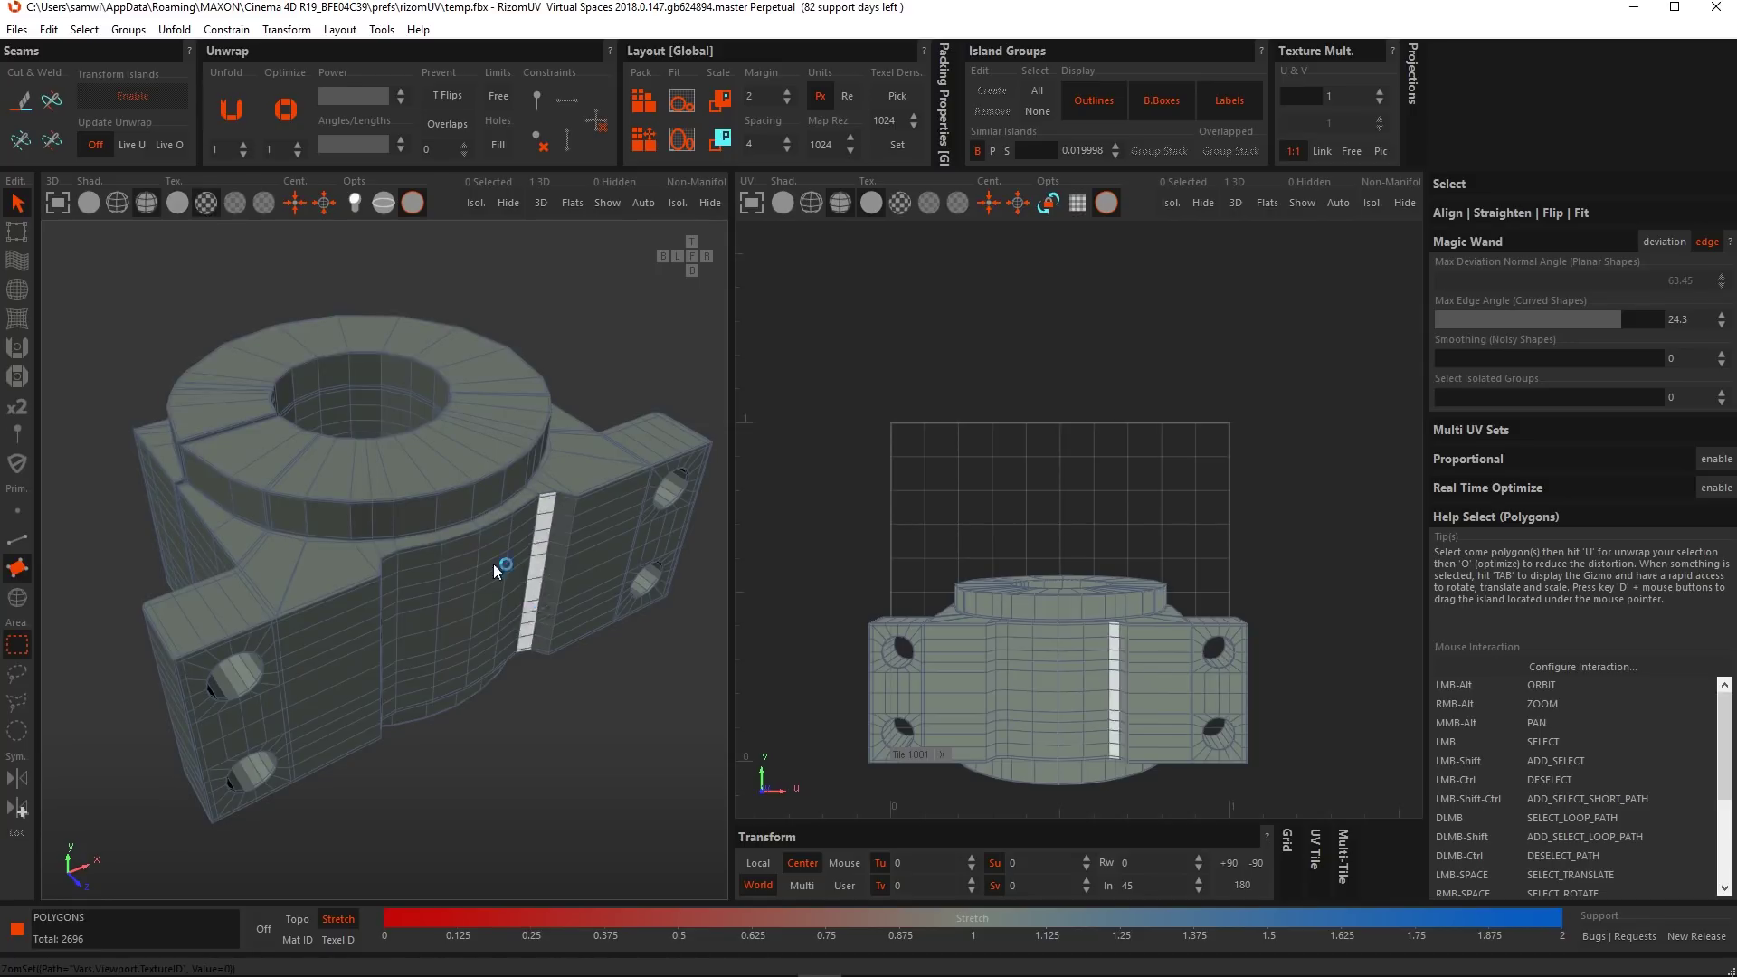
# Cut and unfold the ring's curved outer side as a separate island, and hide that island.
pyautogui.click(451, 510)
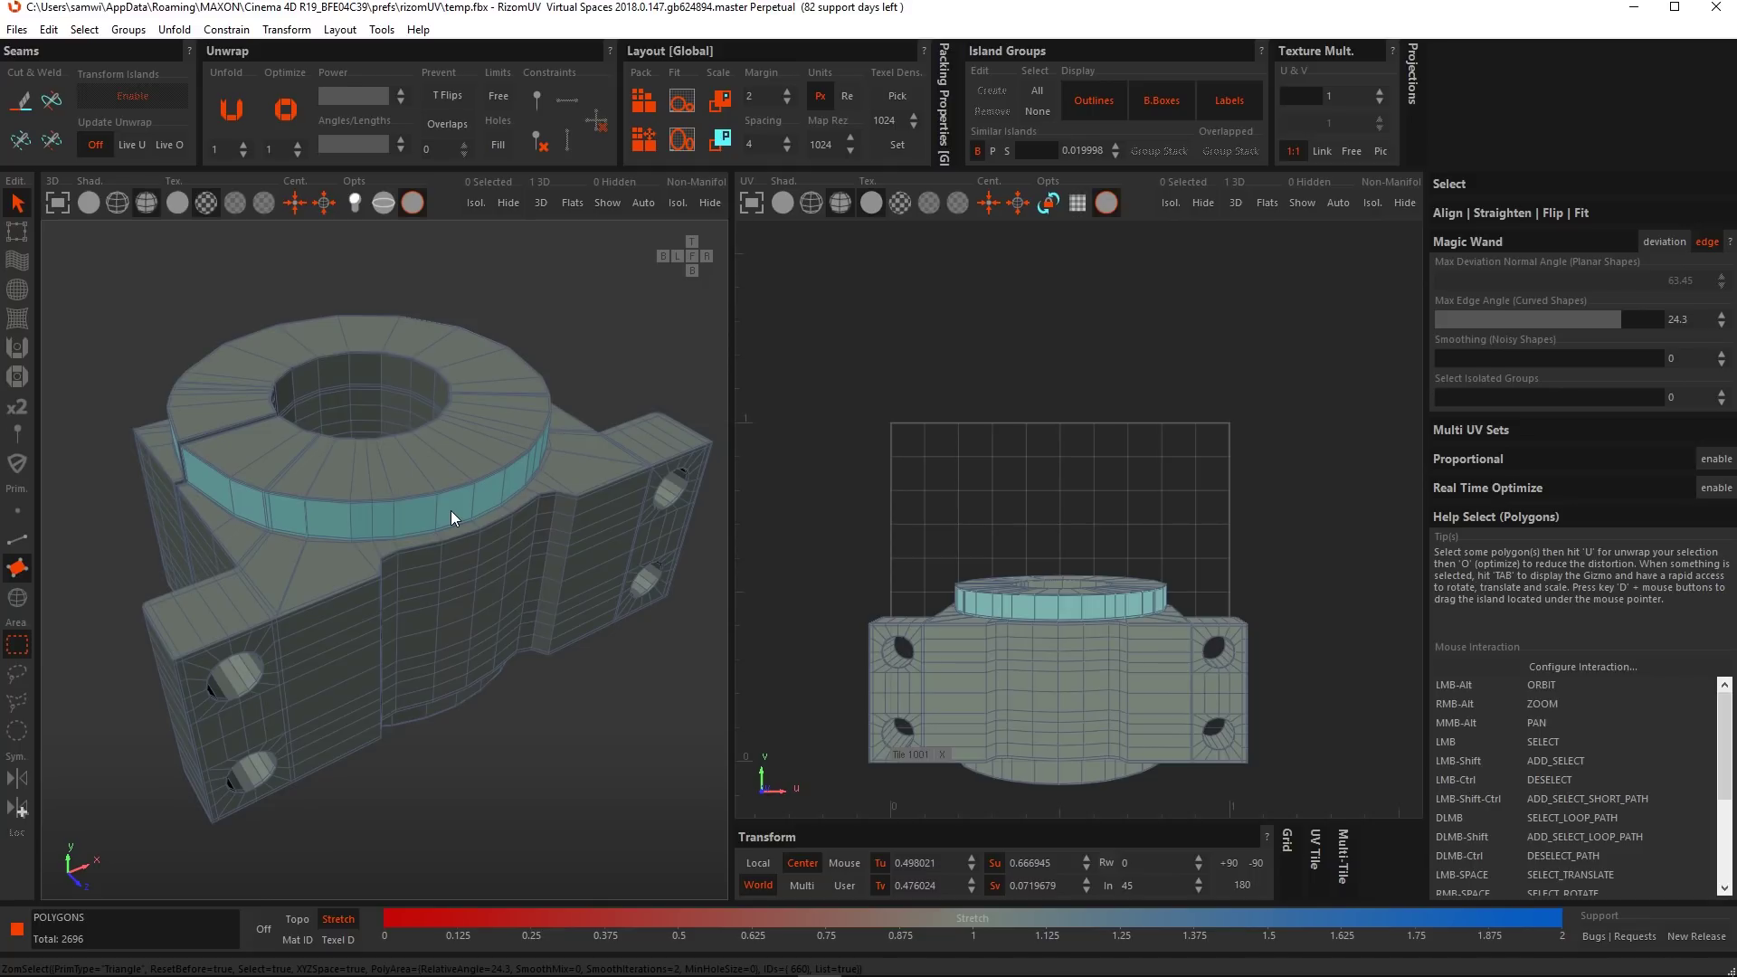
pyautogui.press('c')
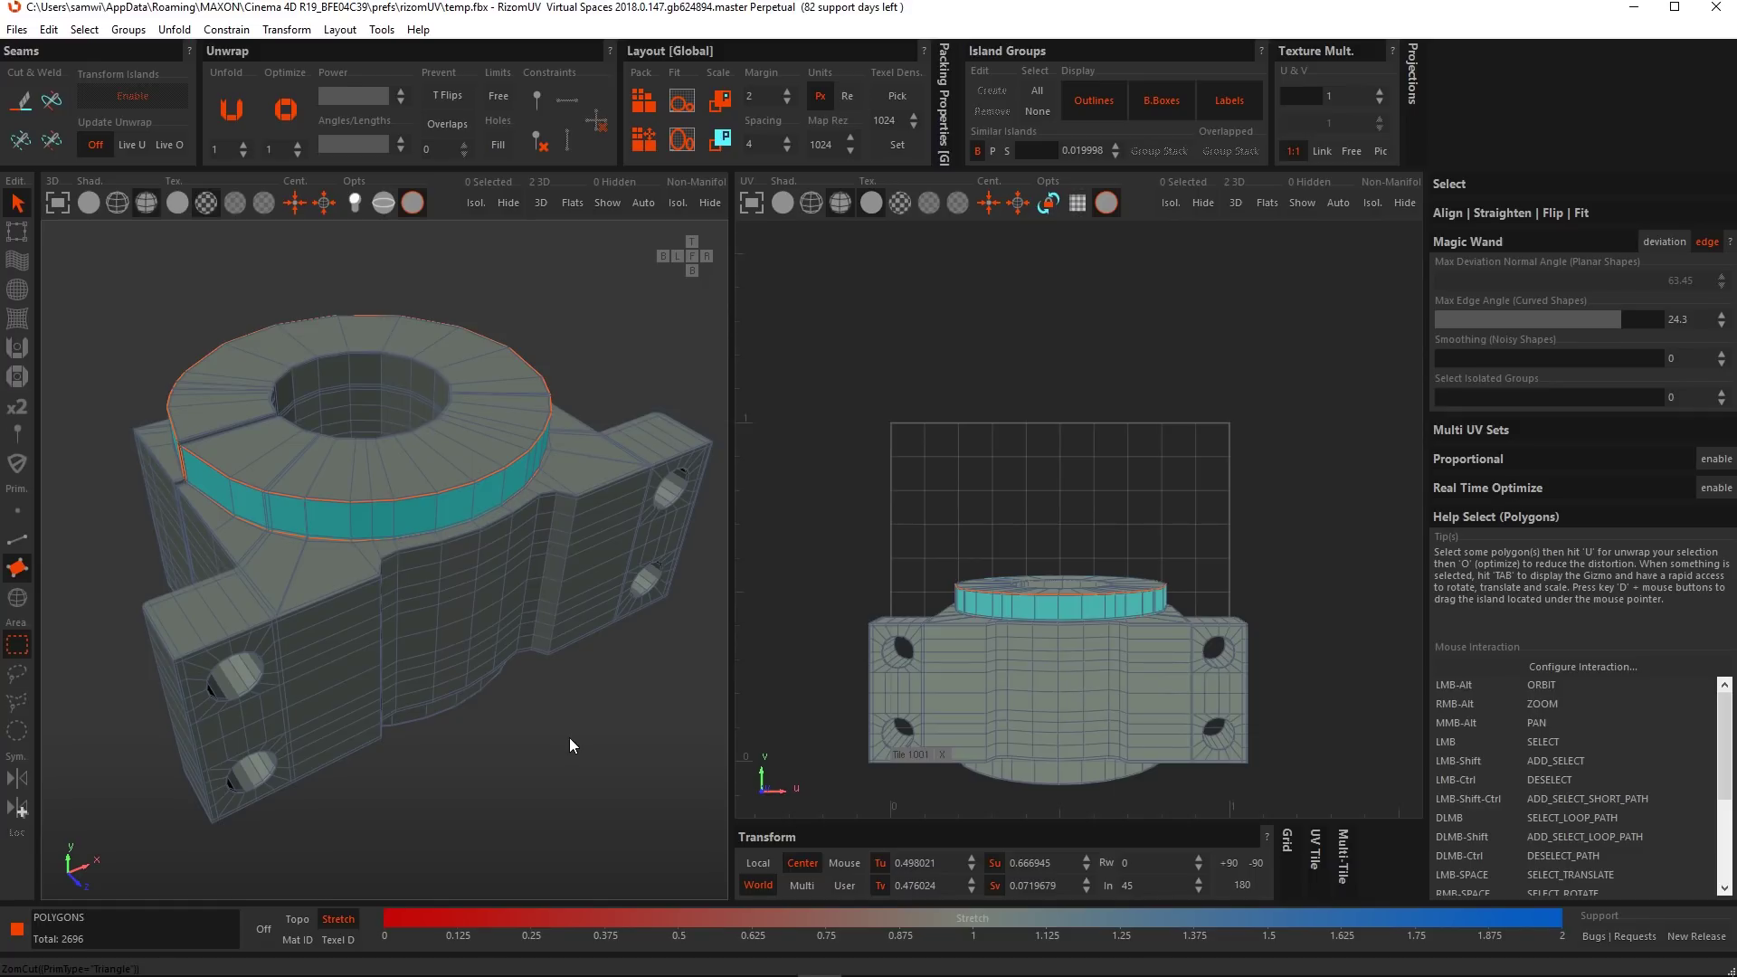
pyautogui.press('u')
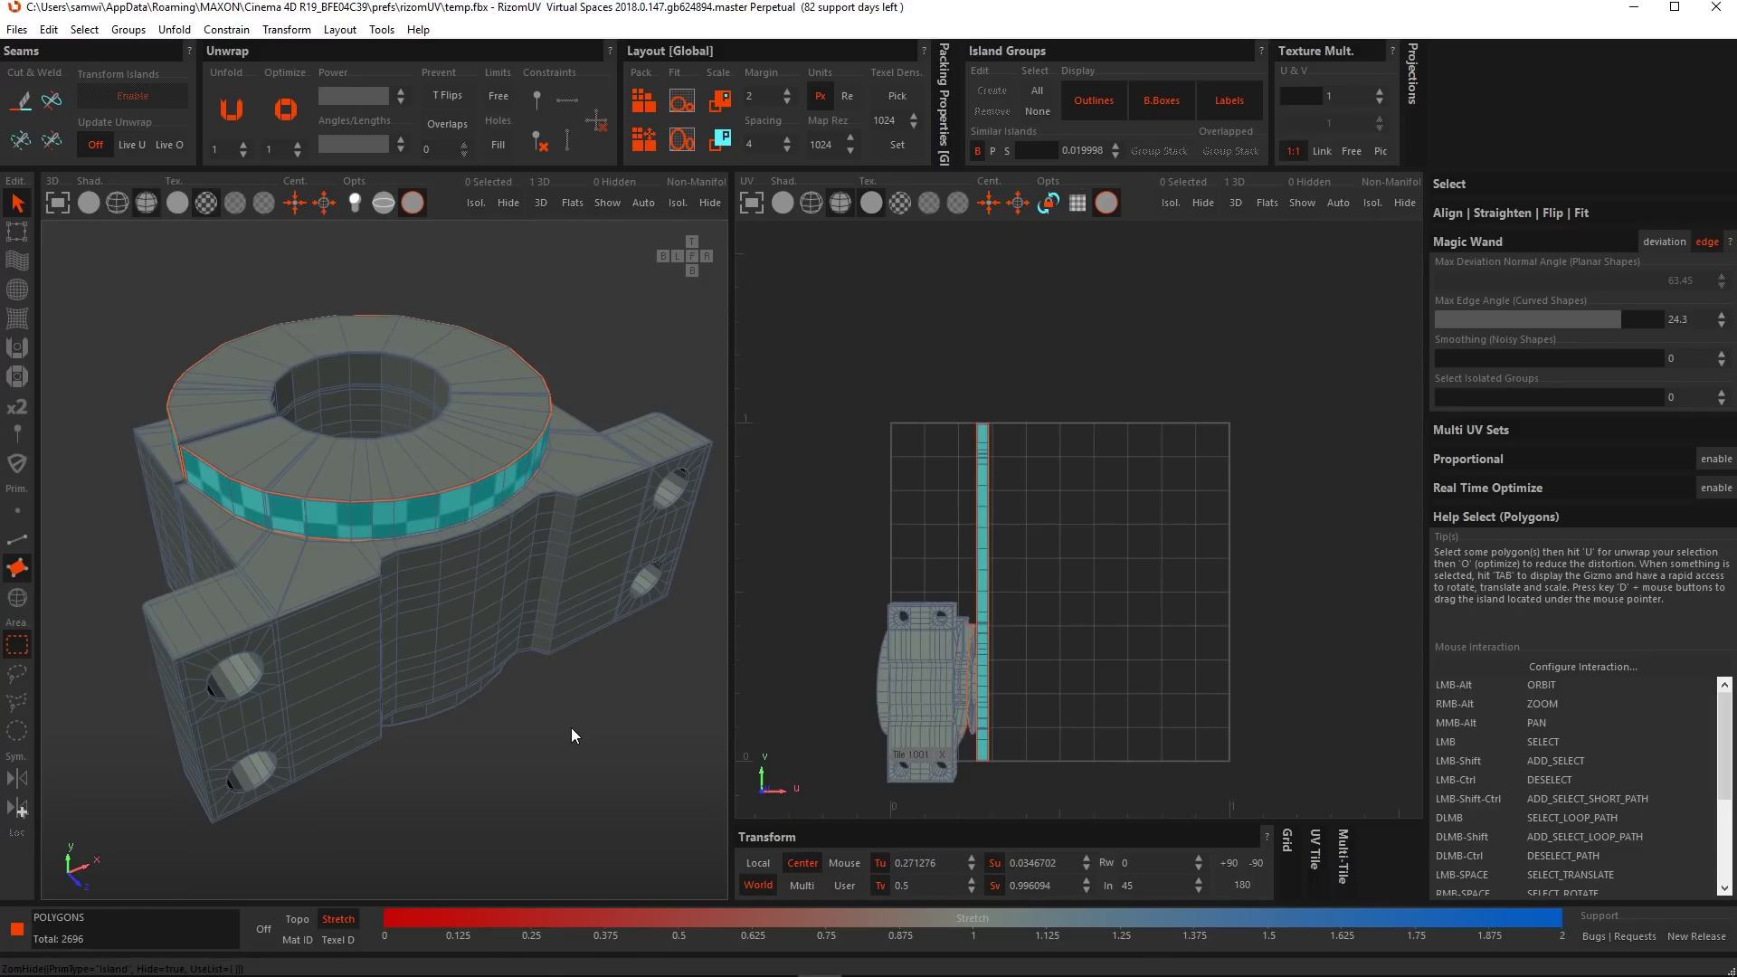
pyautogui.press('h')
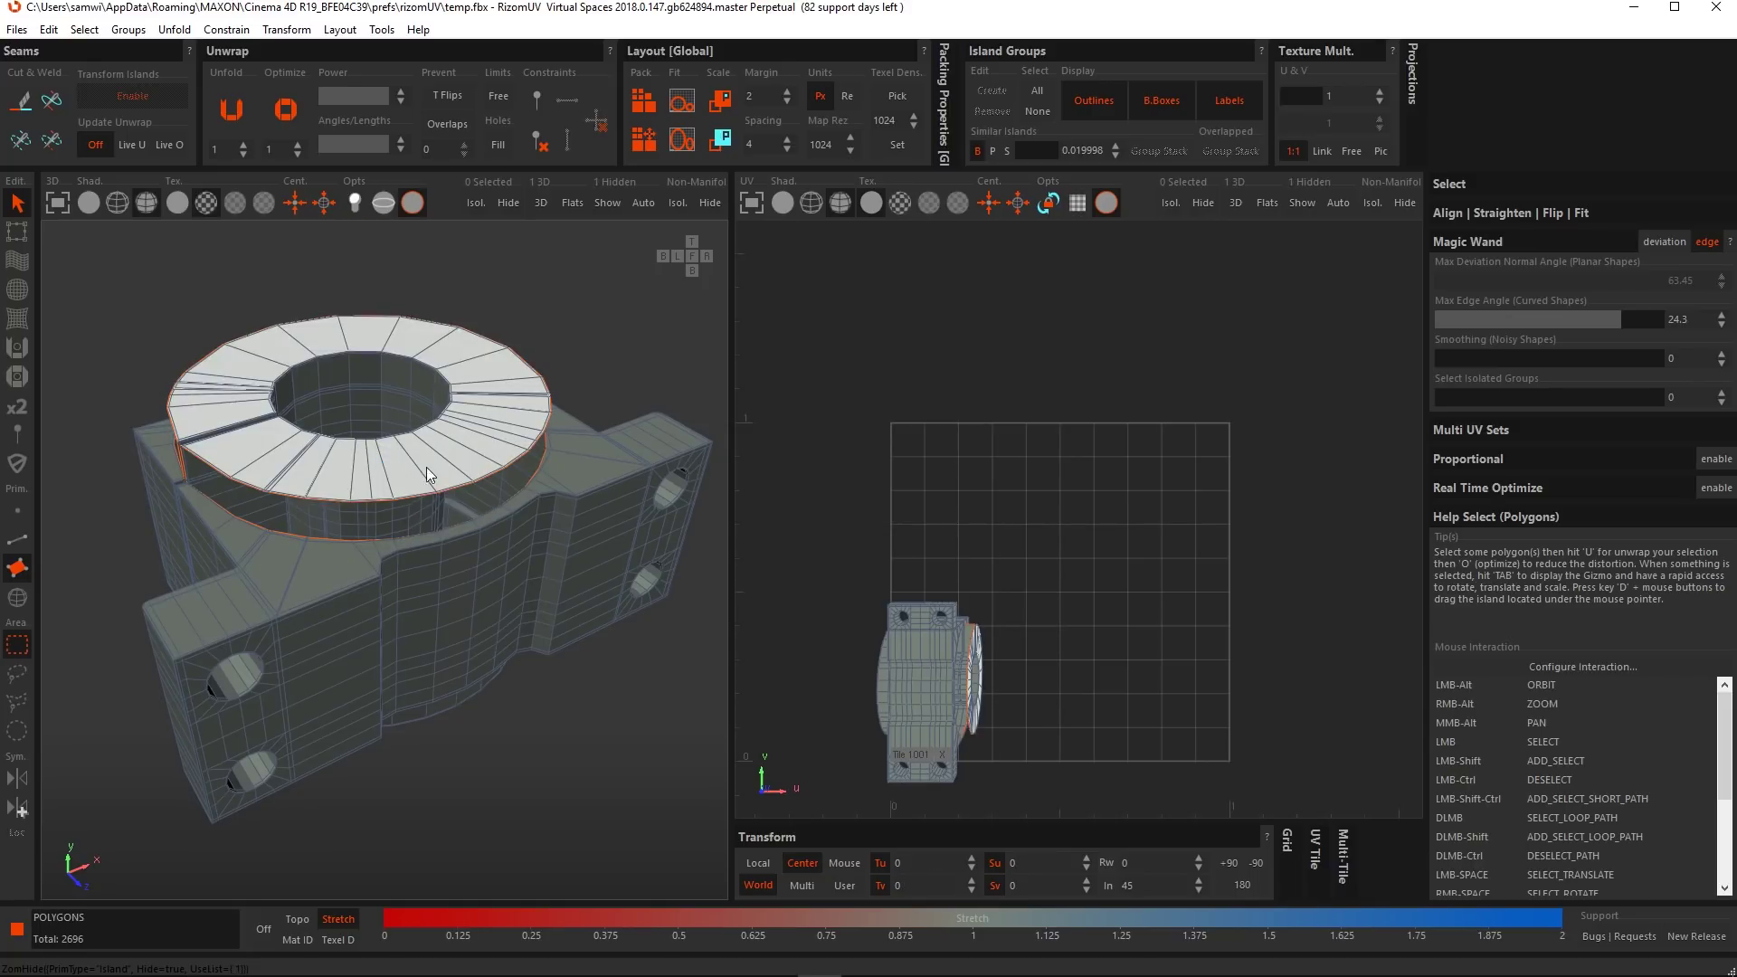
# Cut and unfold the ring's flat top face as a separate island, and hide that island.
pyautogui.click(454, 457)
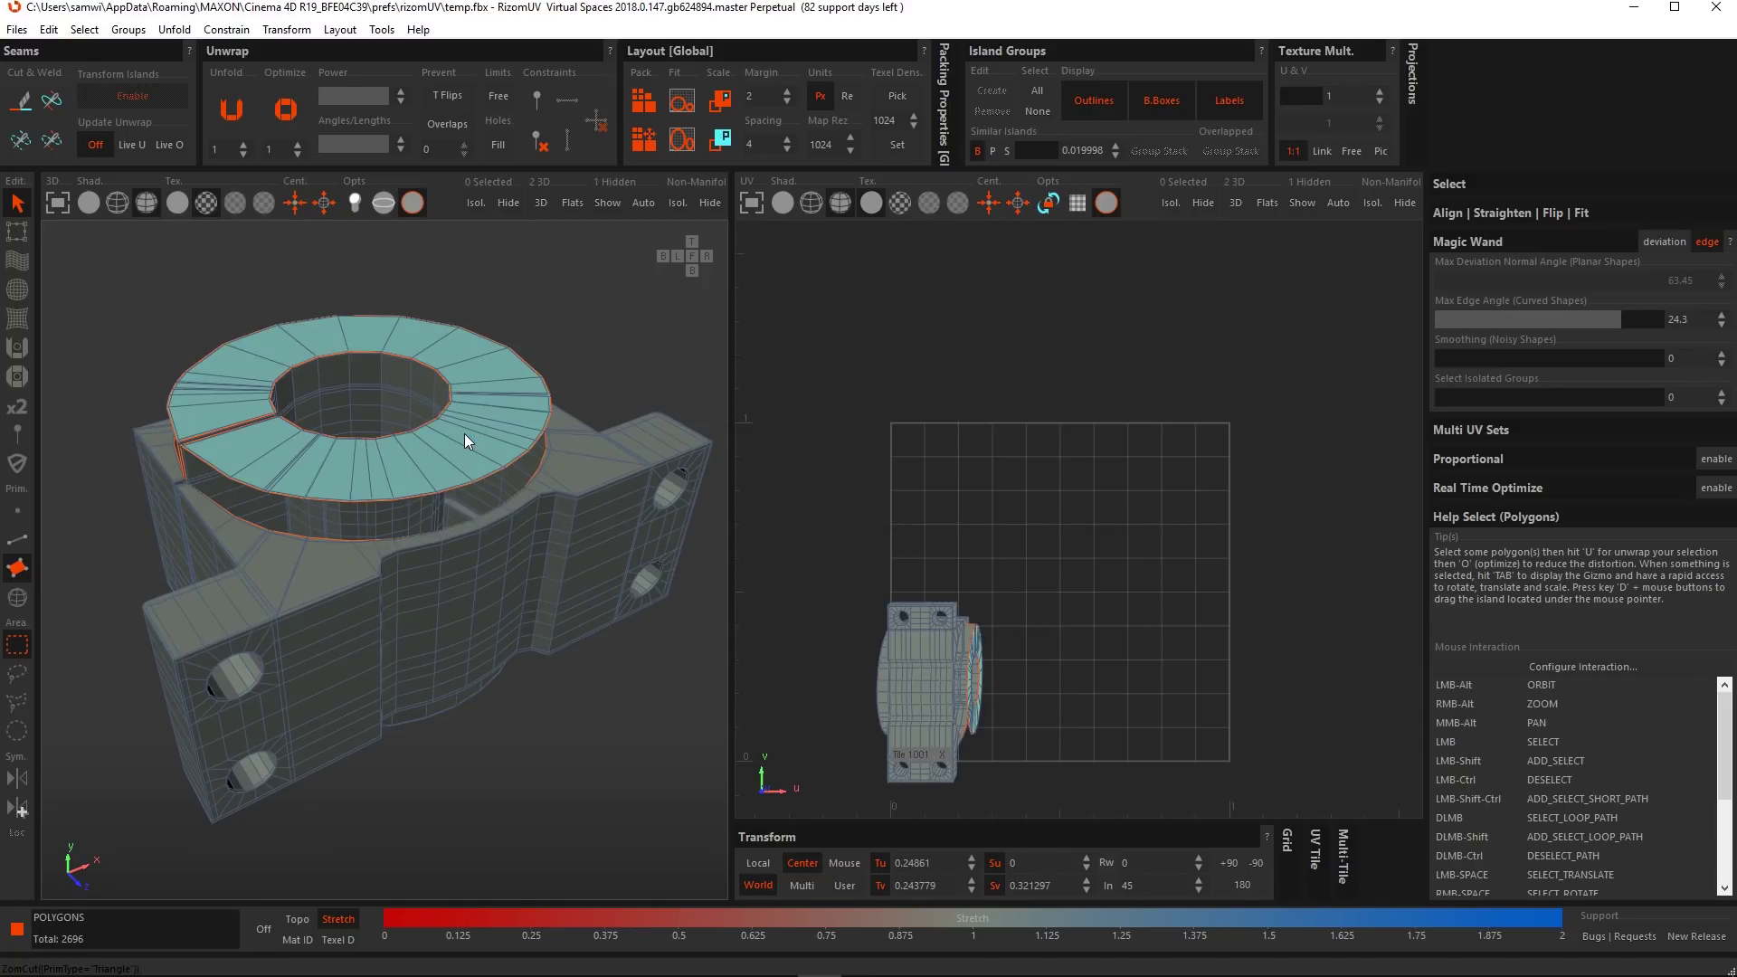
pyautogui.press('u')
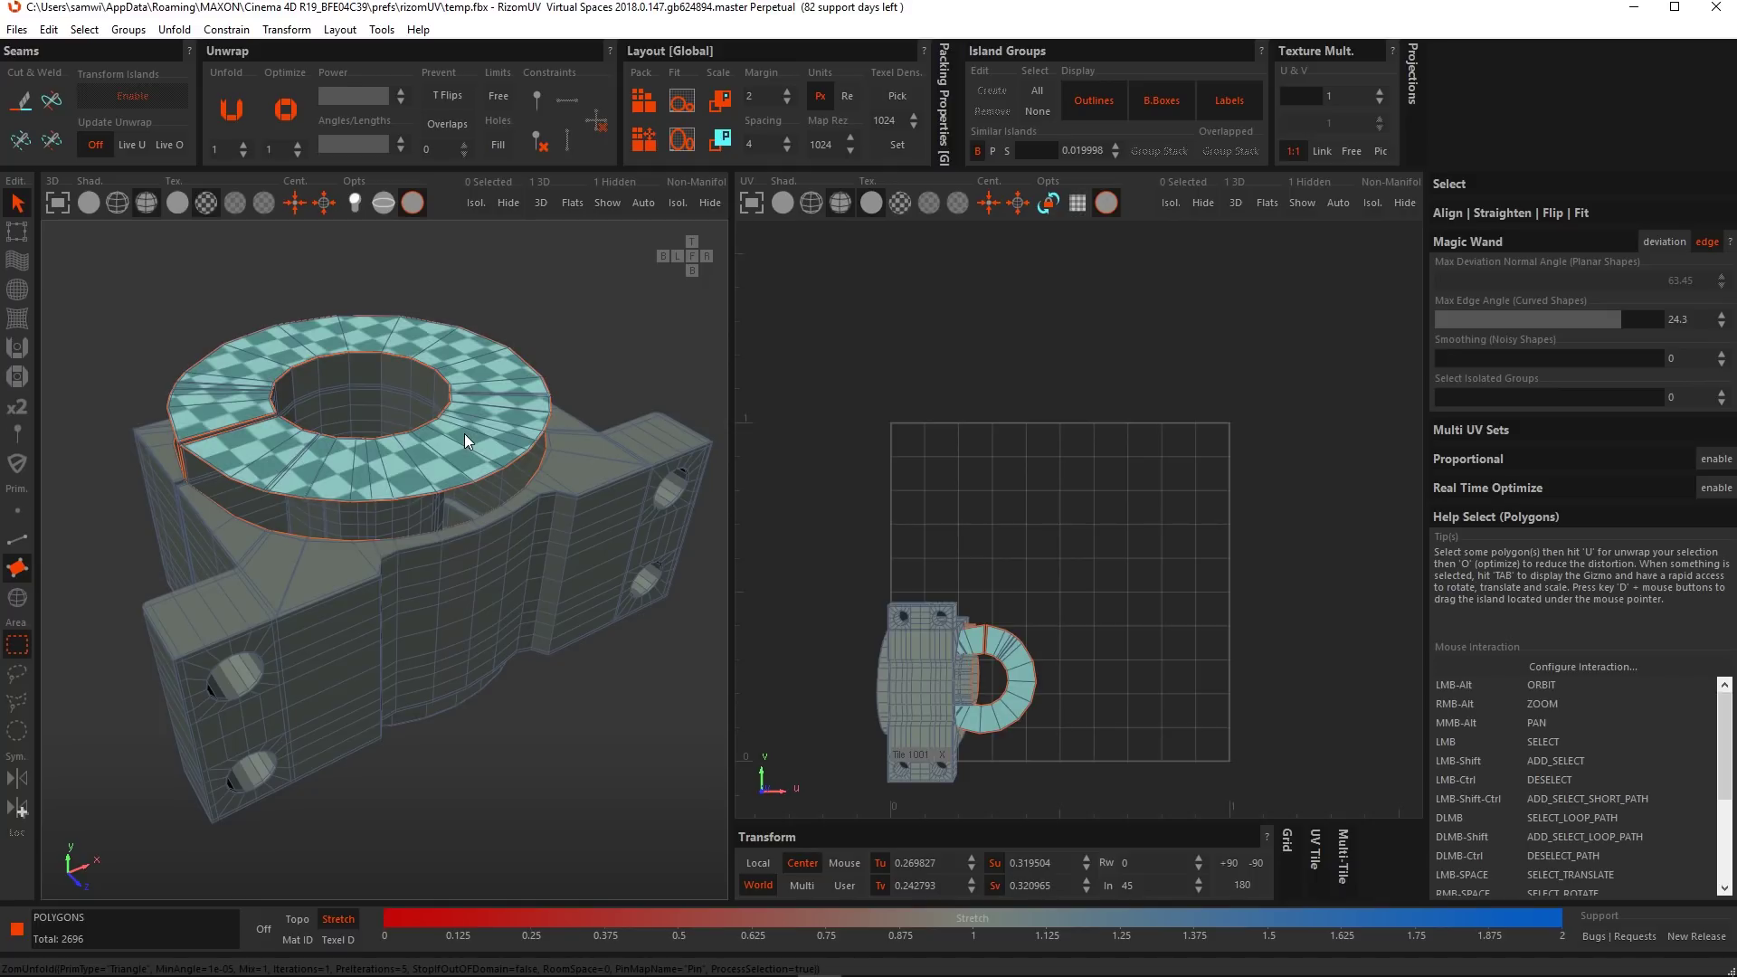
pyautogui.press('h')
# Cut and unfold the ring's inner cylindrical wall as a separate island, and hide that island.
pyautogui.click(382, 490)
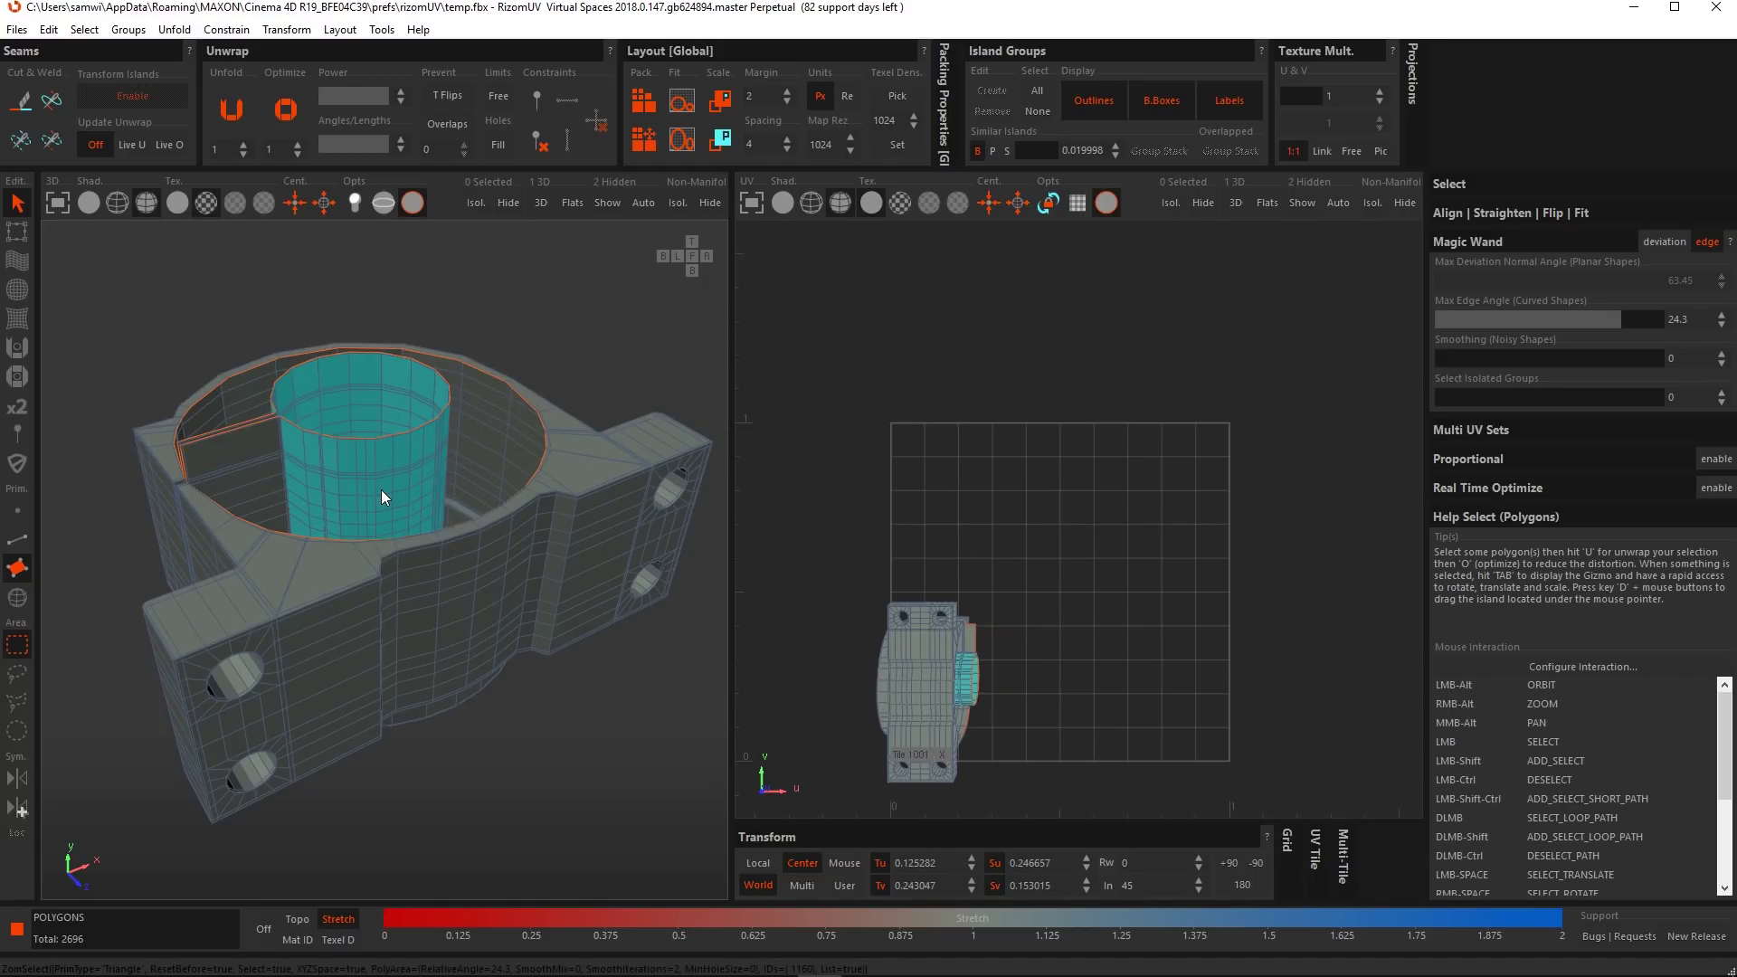
pyautogui.press('u')
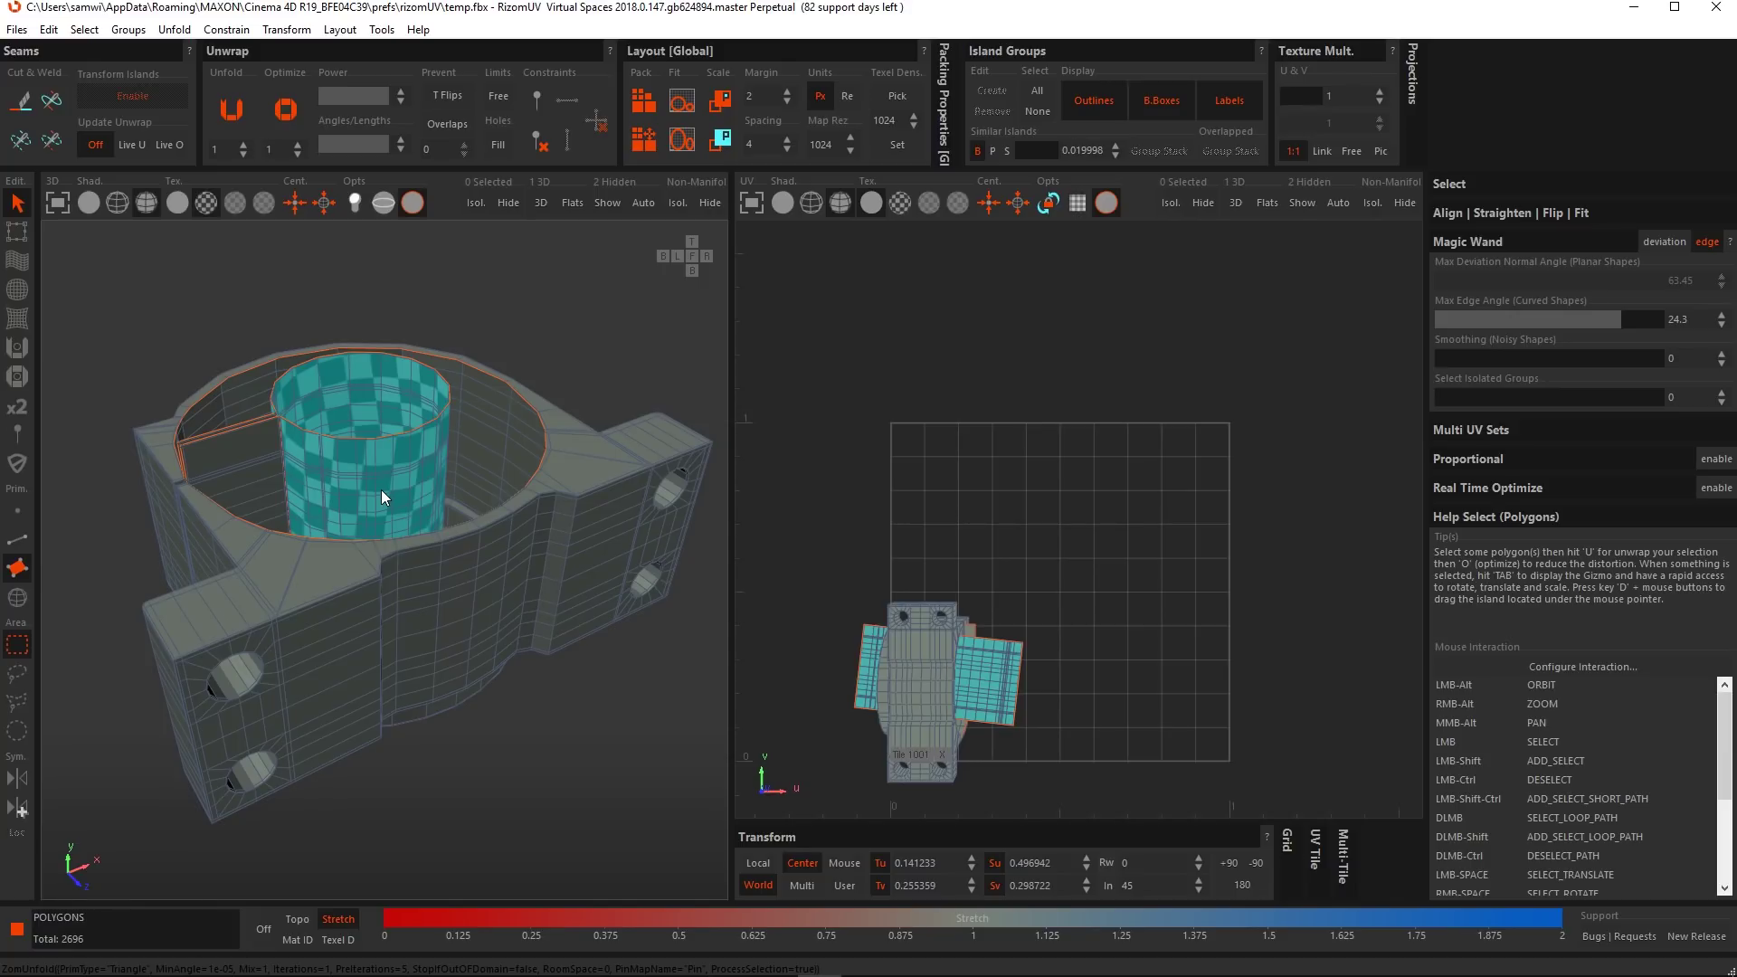
pyautogui.press('h')
# Cut and unfold the two flat faces inside the ring's slot as separate islands, and hide both.
pyautogui.click(248, 492)
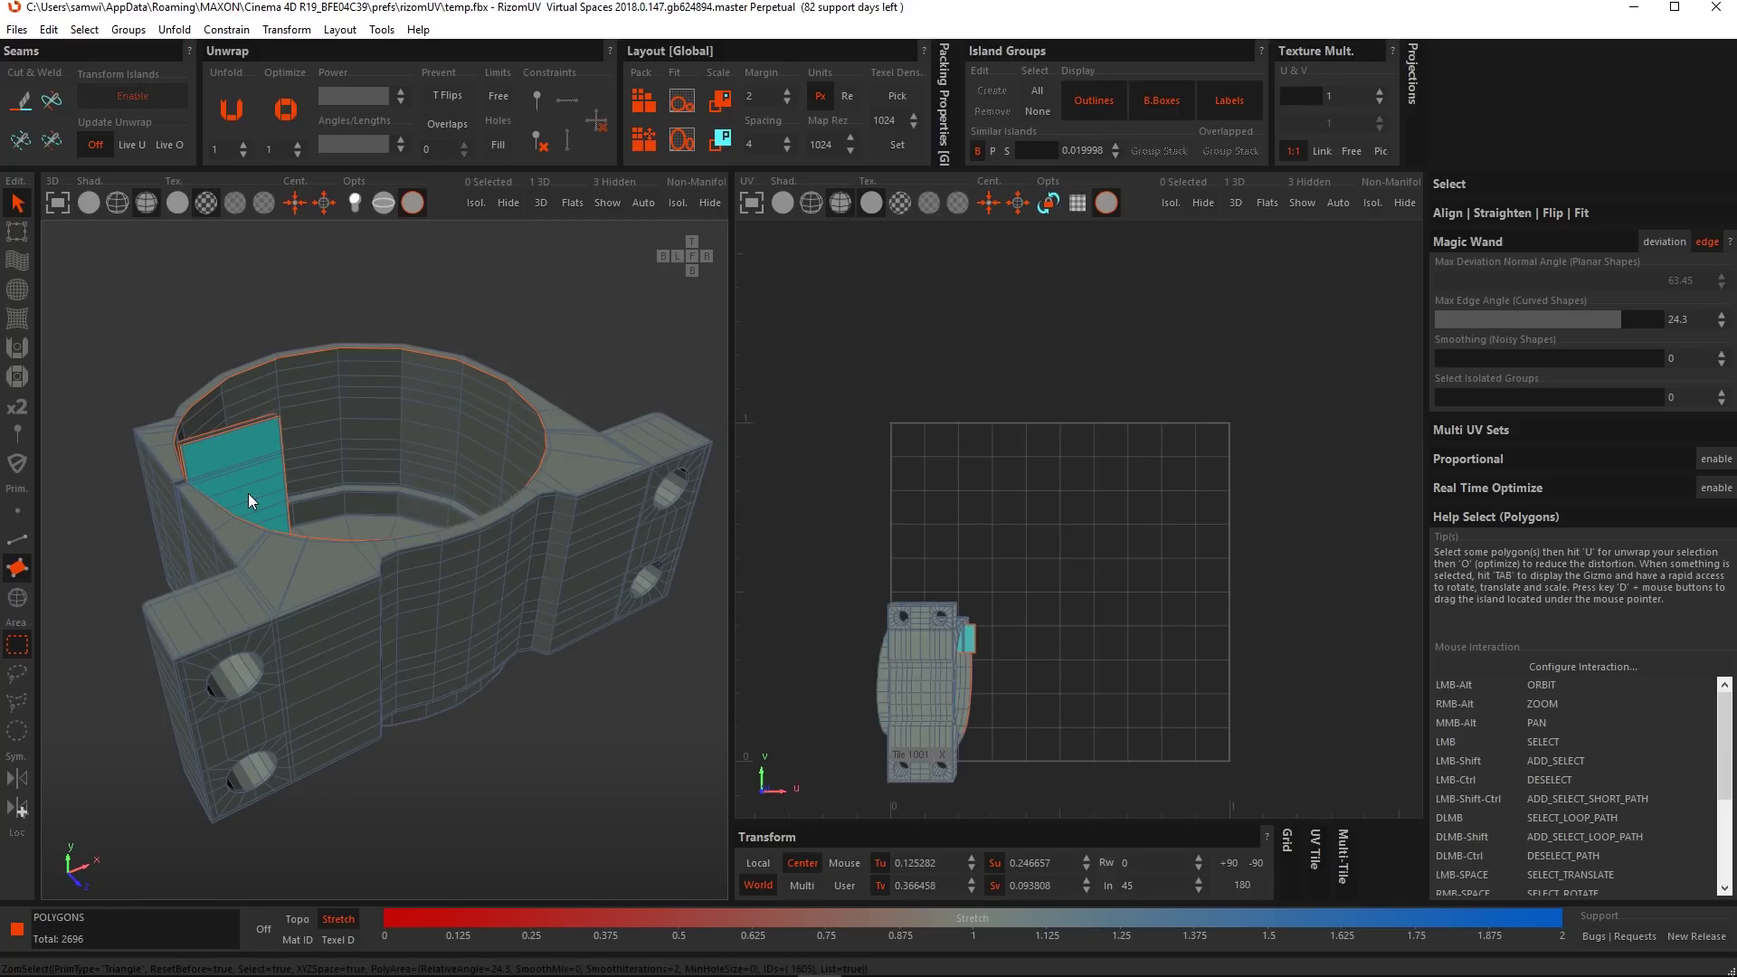
pyautogui.press('u')
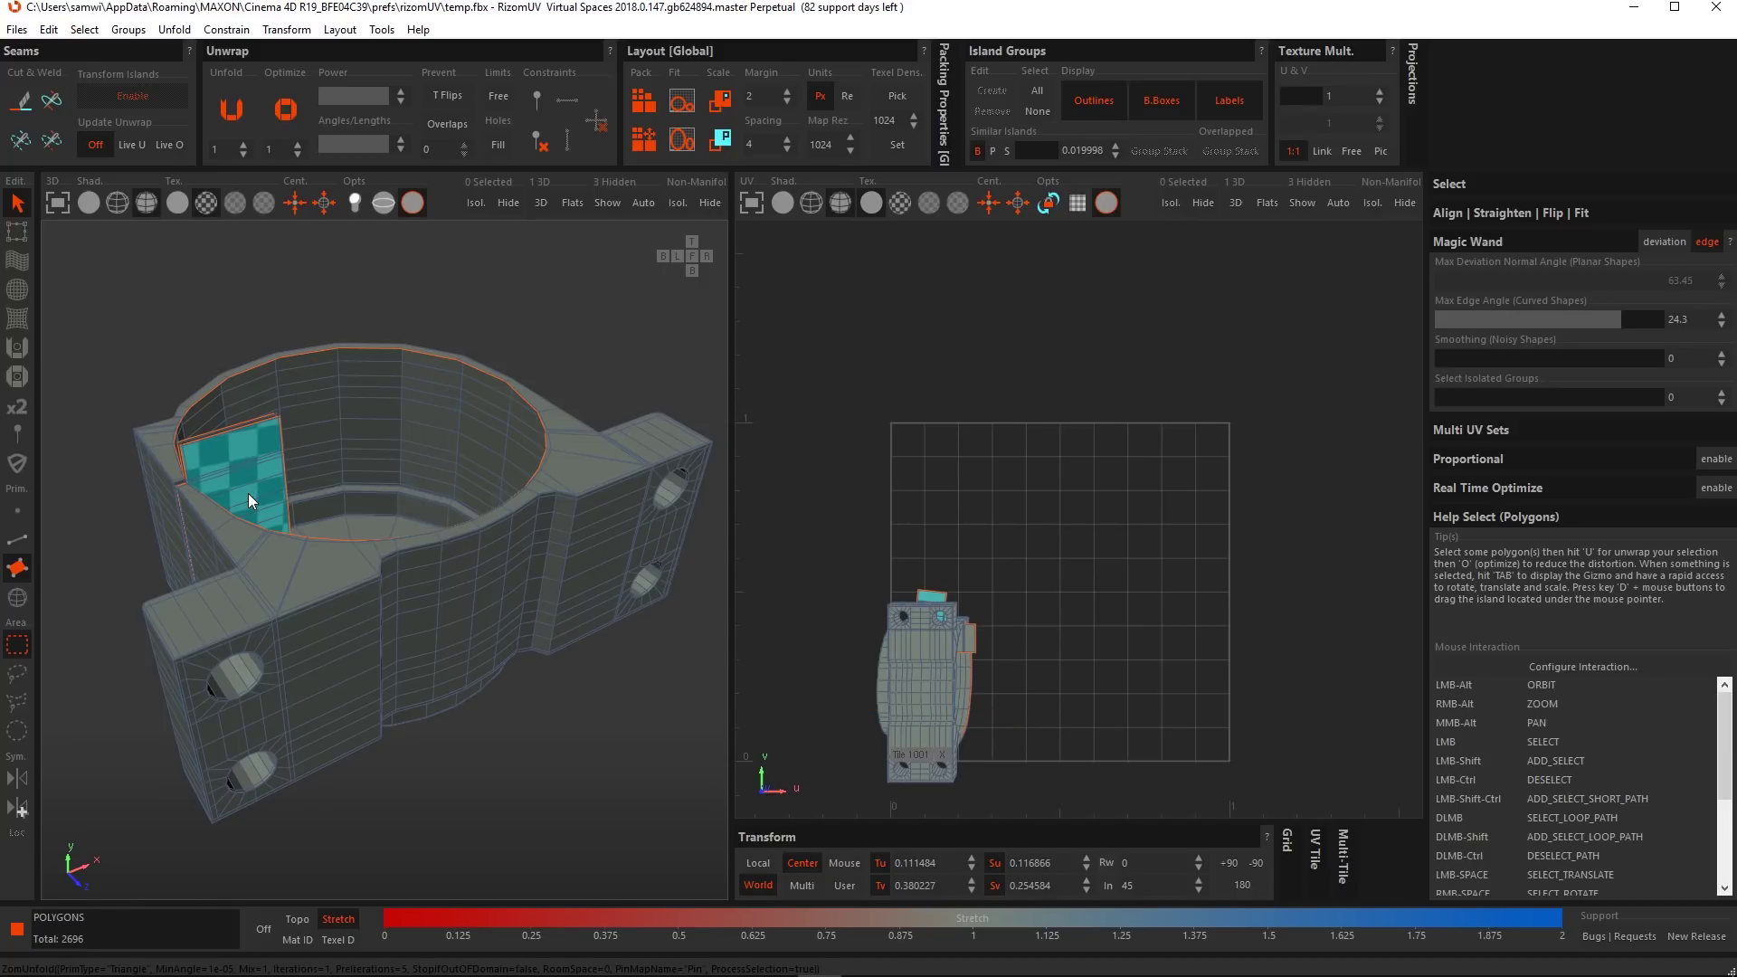
pyautogui.press('h')
pyautogui.click(248, 454)
pyautogui.press('u')
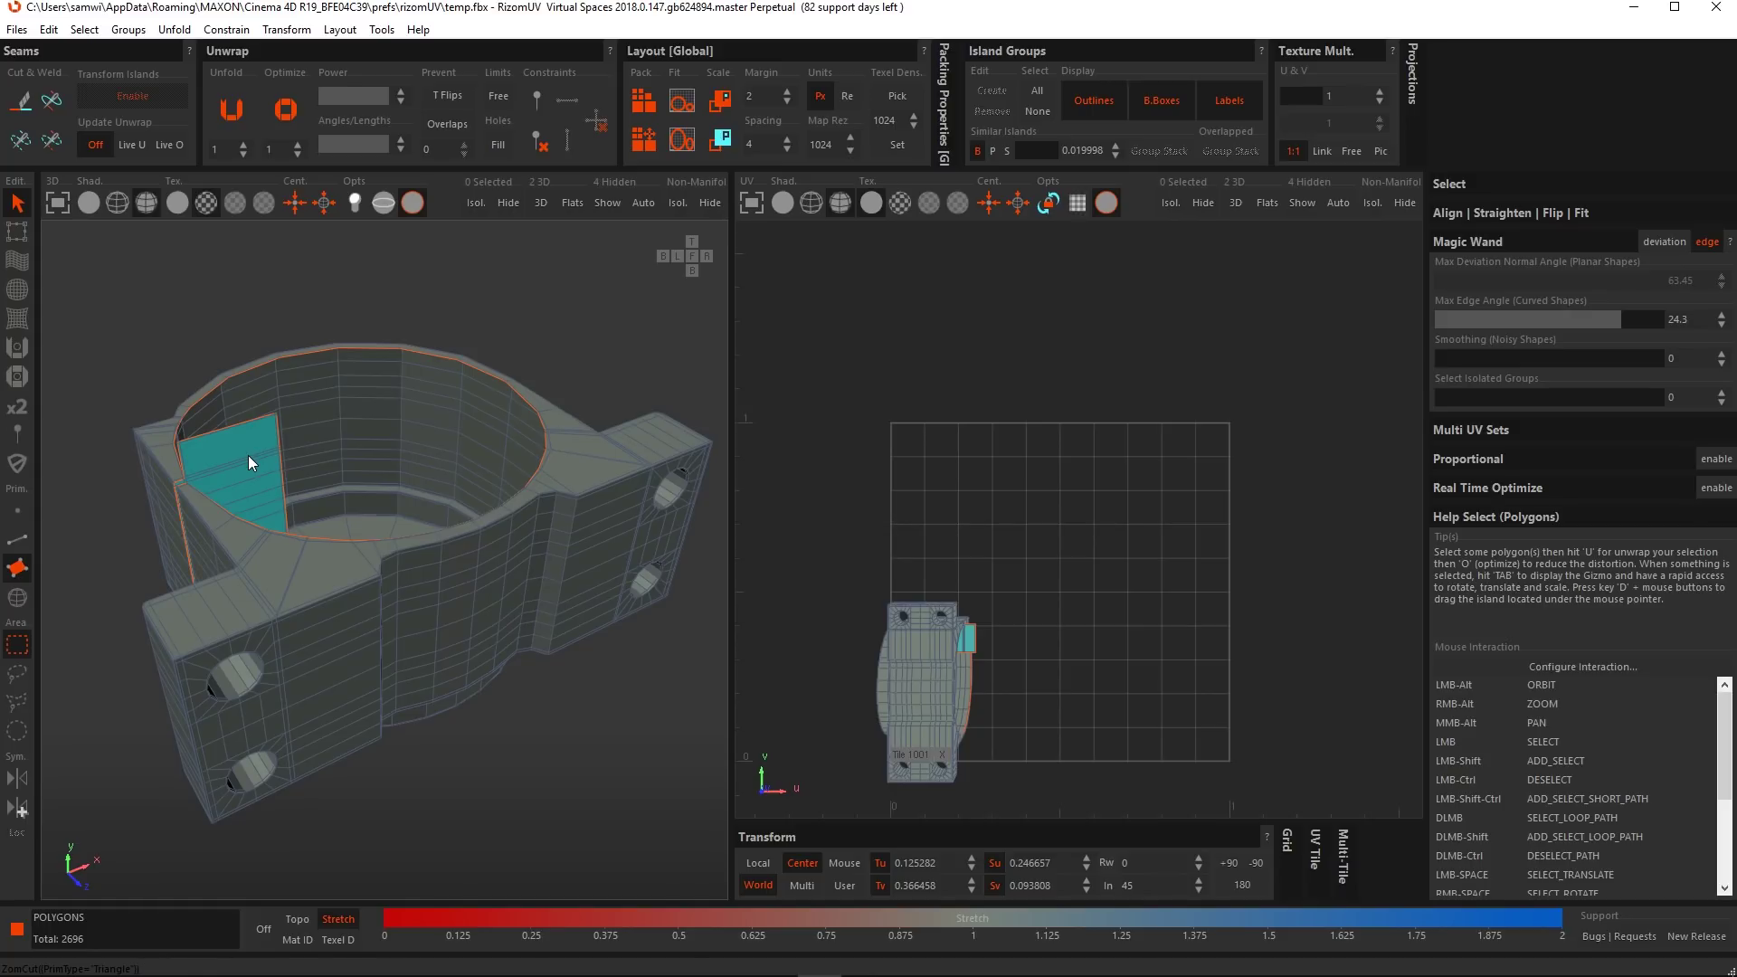
pyautogui.press('h')
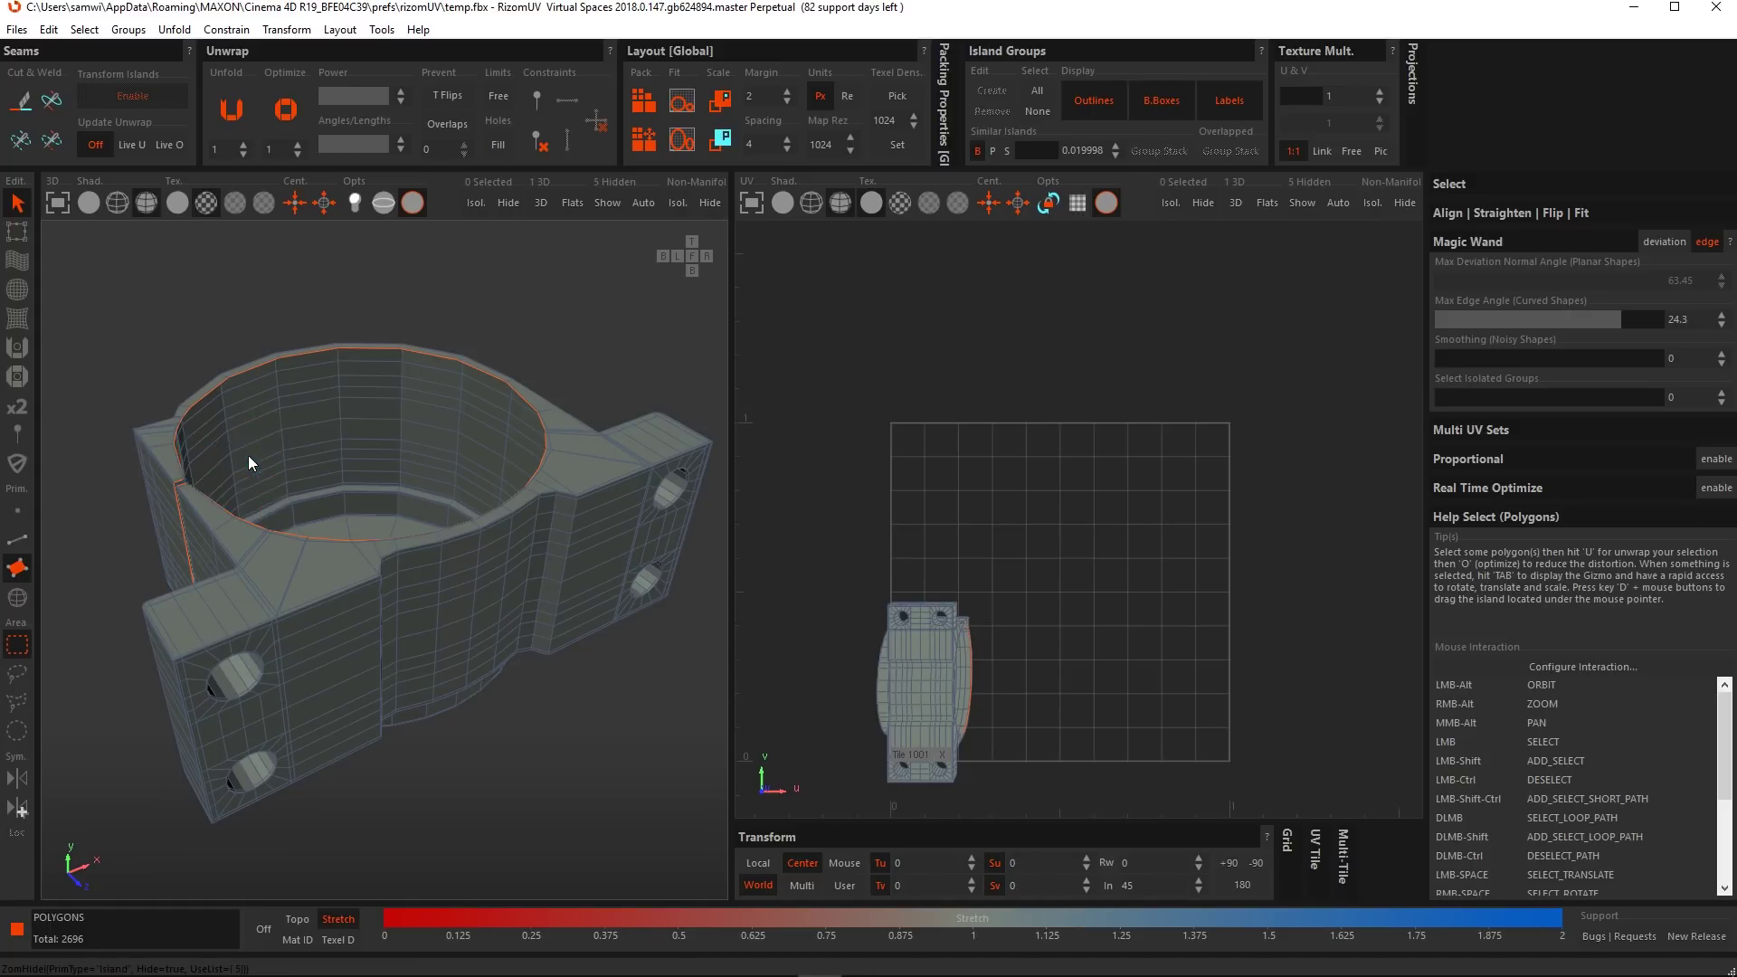
# Cut and unfold the two curved wall sections inside the bracket's large opening as separate islands, and hide both.
pyautogui.click(311, 414)
pyautogui.press('c')
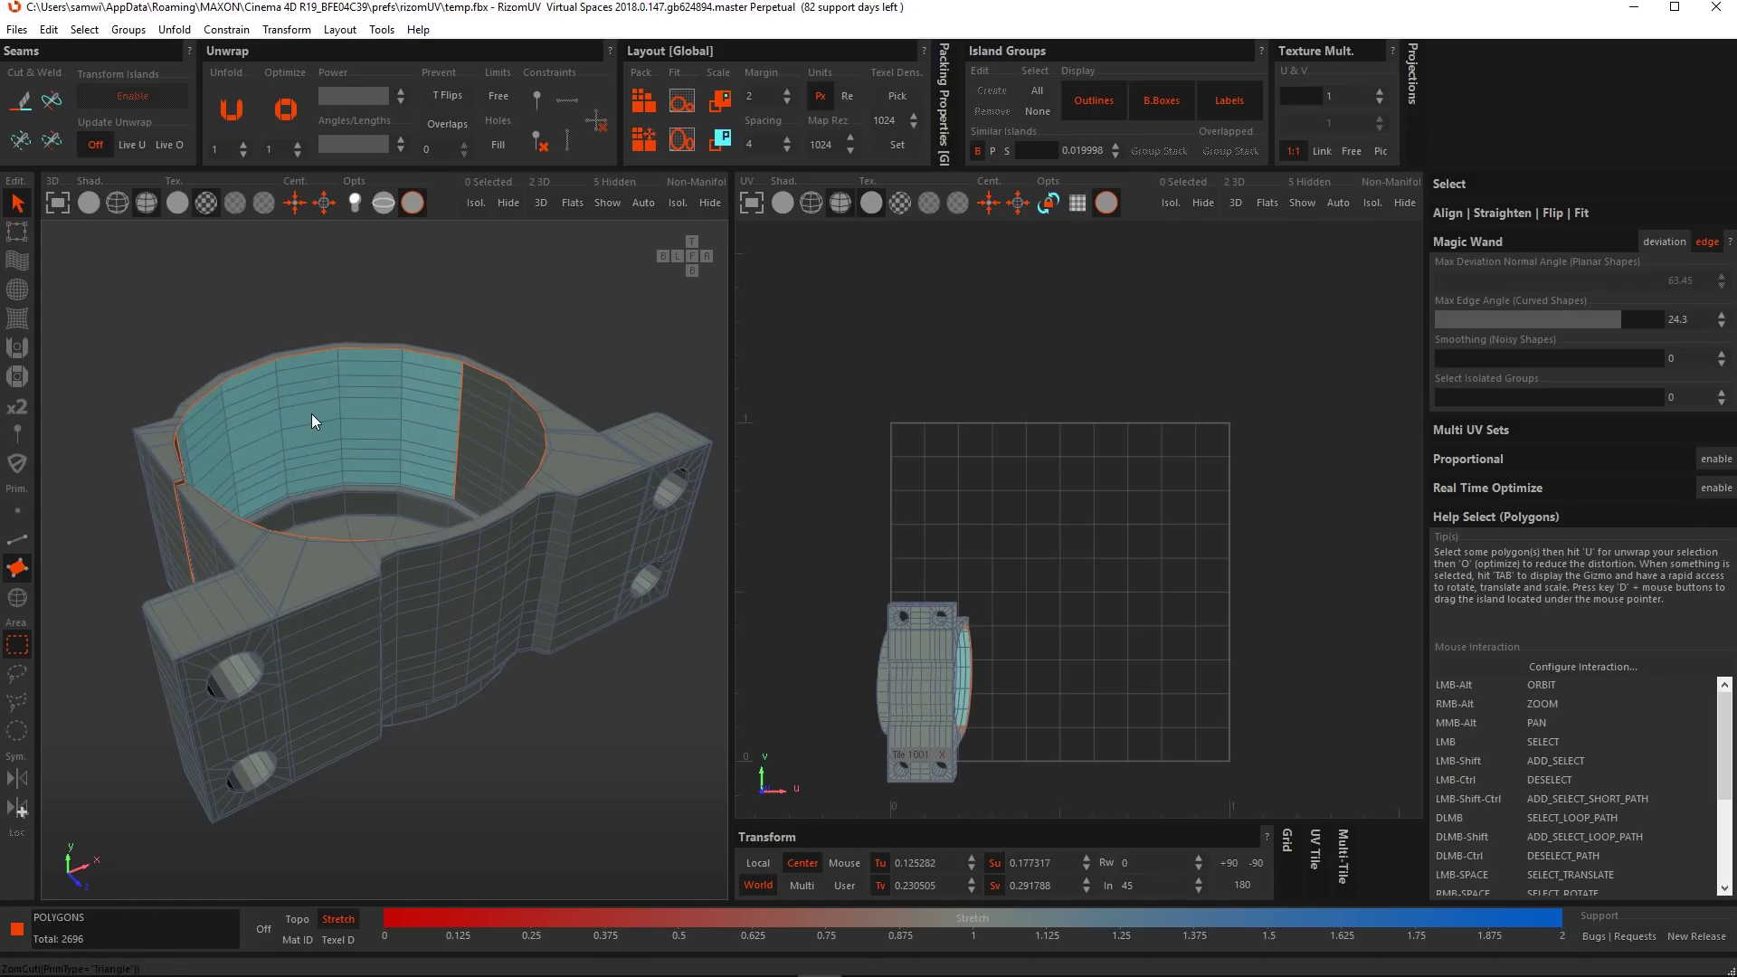
pyautogui.press('u')
pyautogui.press('h')
pyautogui.click(494, 463)
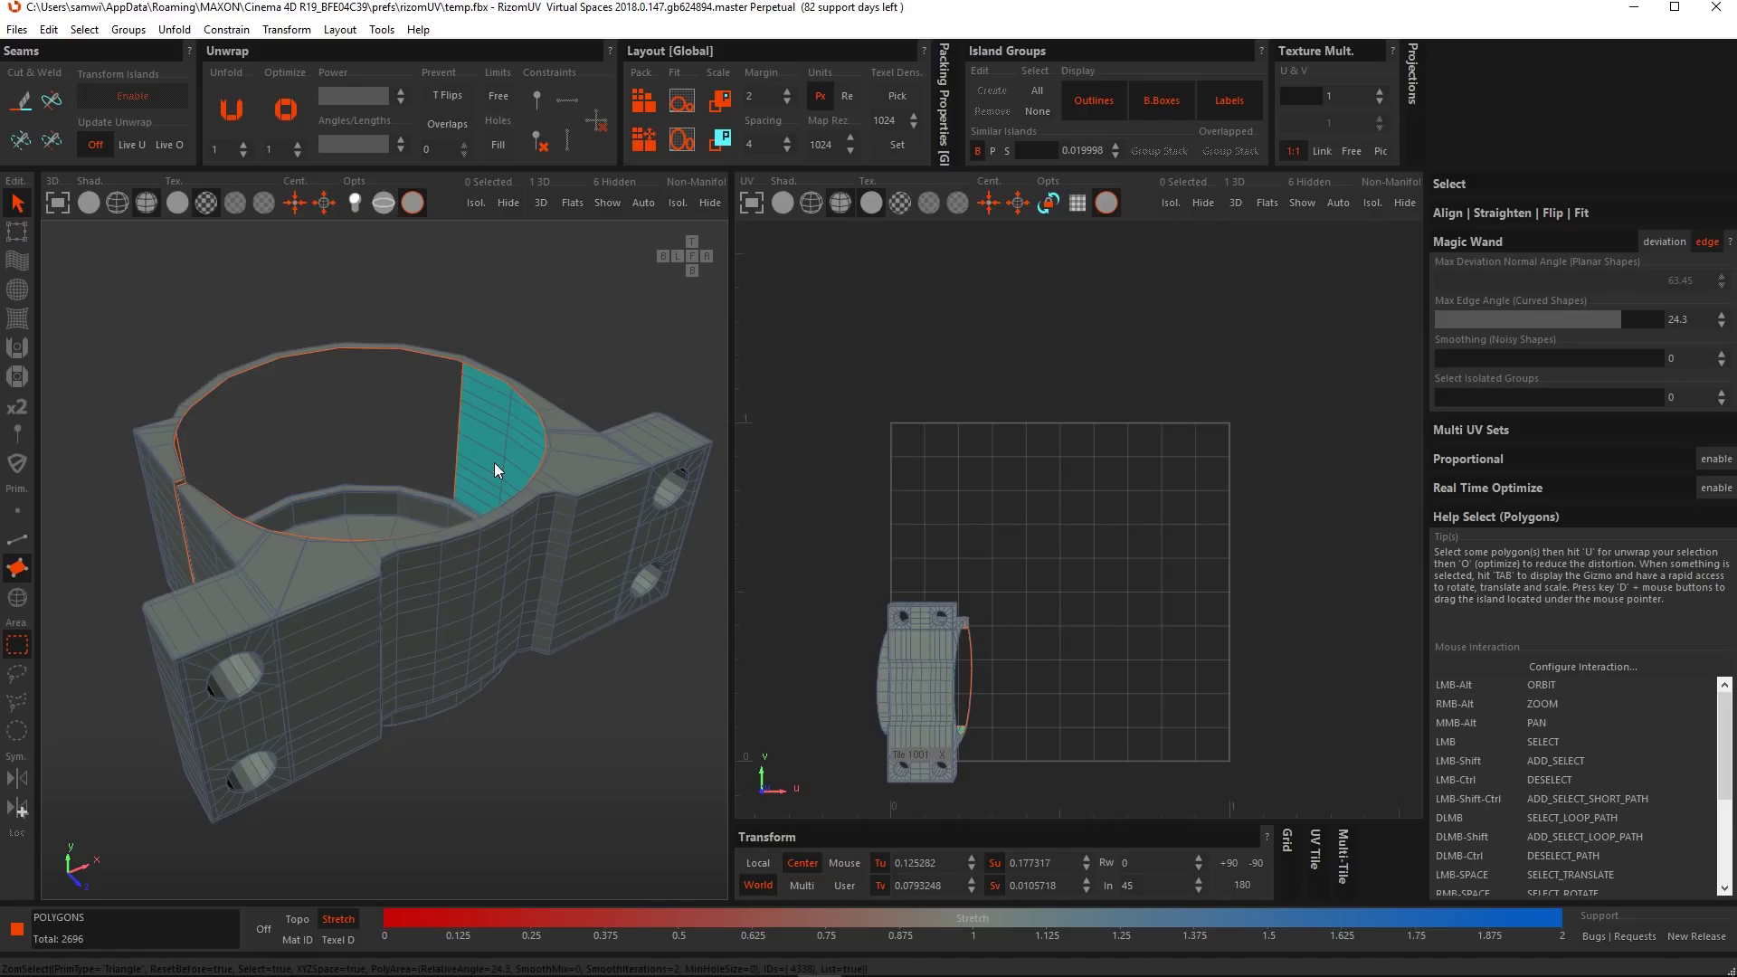
pyautogui.press('u')
pyautogui.press('h')
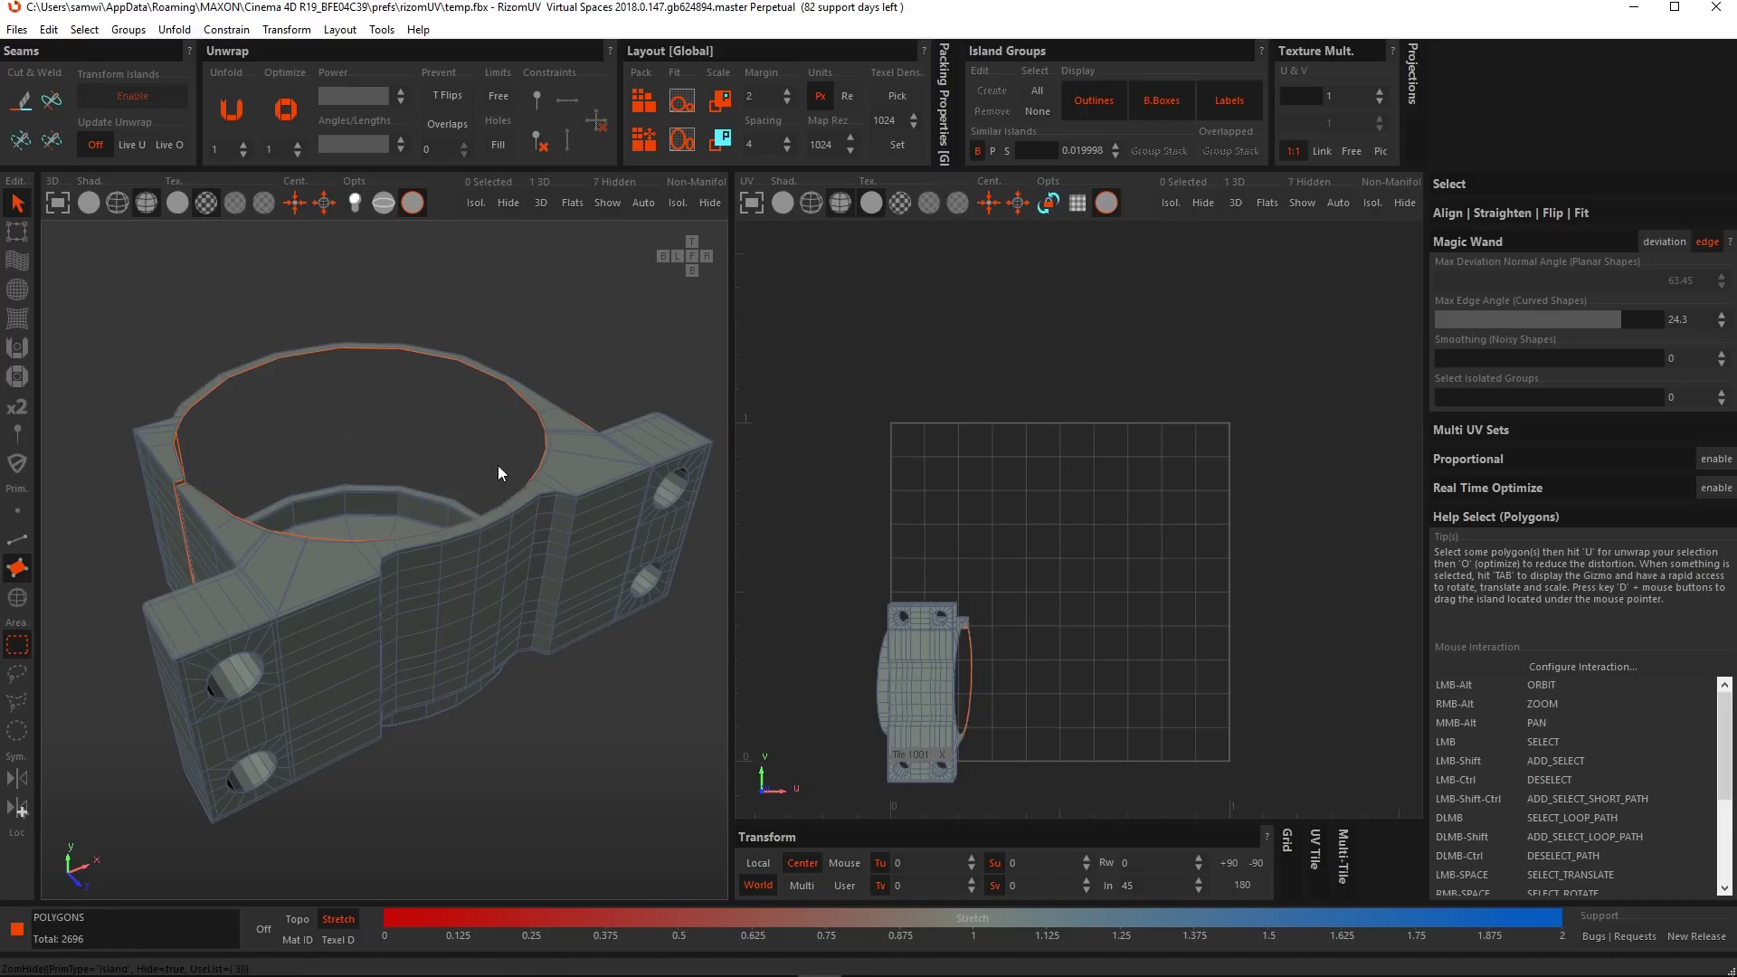
# Cut and unfold the bracket's flat top face as a separate island, and hide that island.
pyautogui.click(583, 466)
pyautogui.press('u')
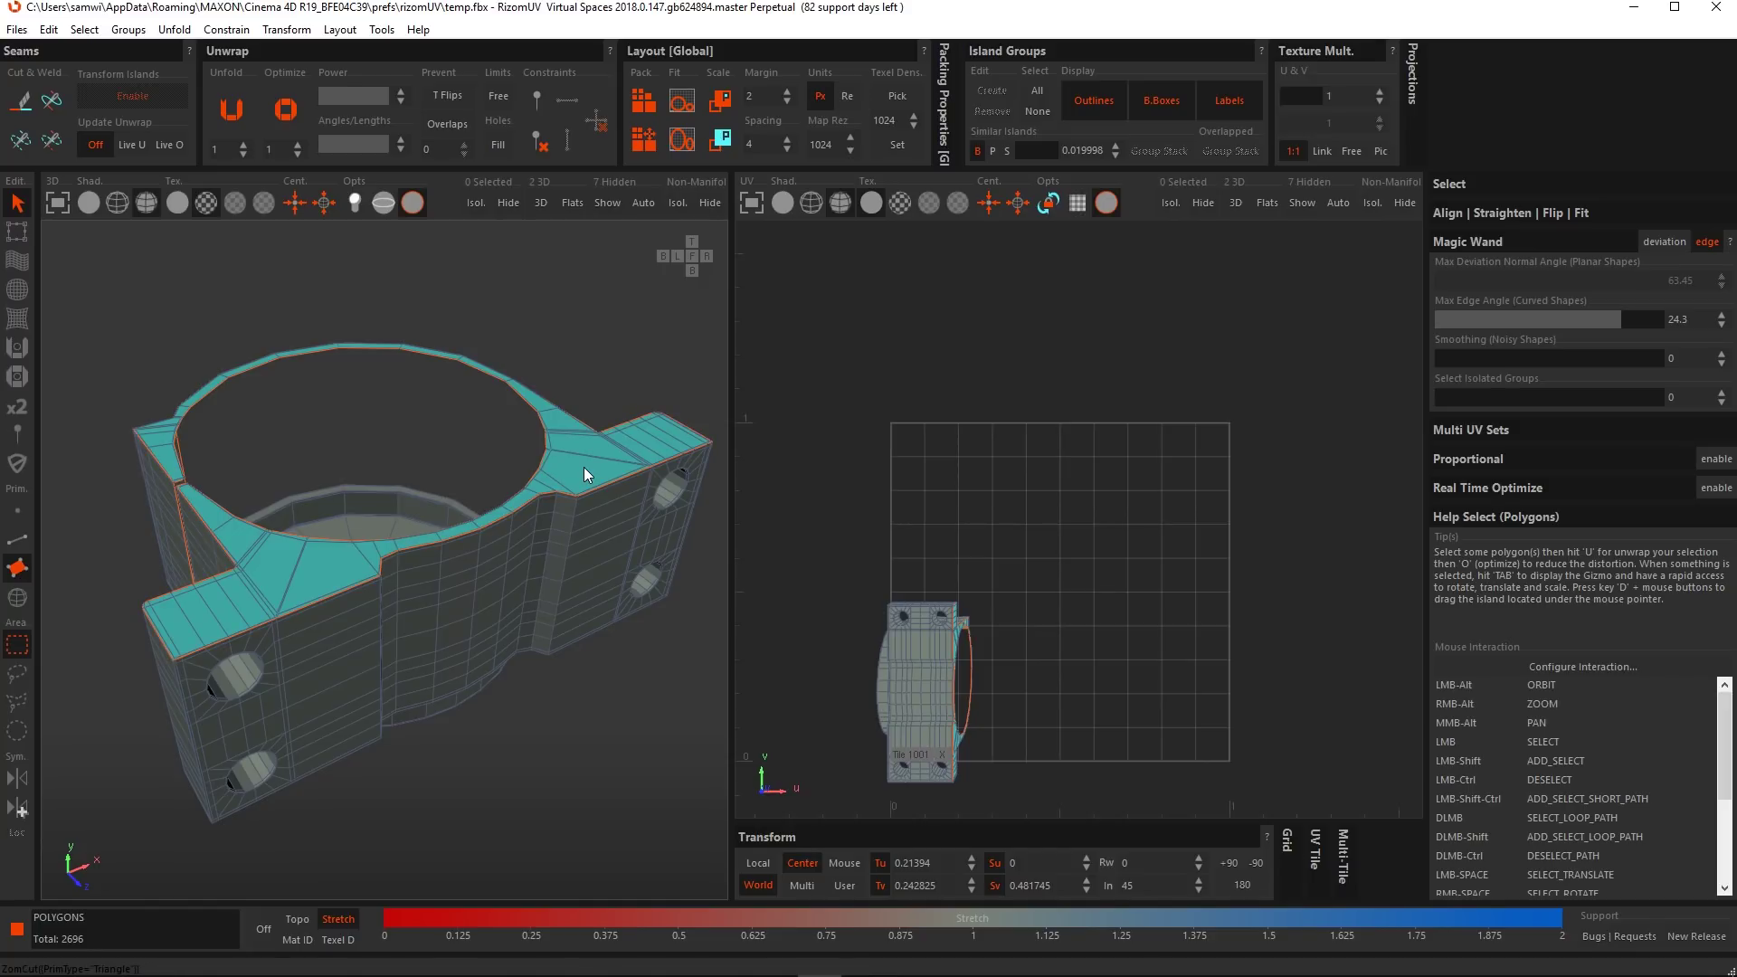
pyautogui.press('h')
pyautogui.click(588, 581)
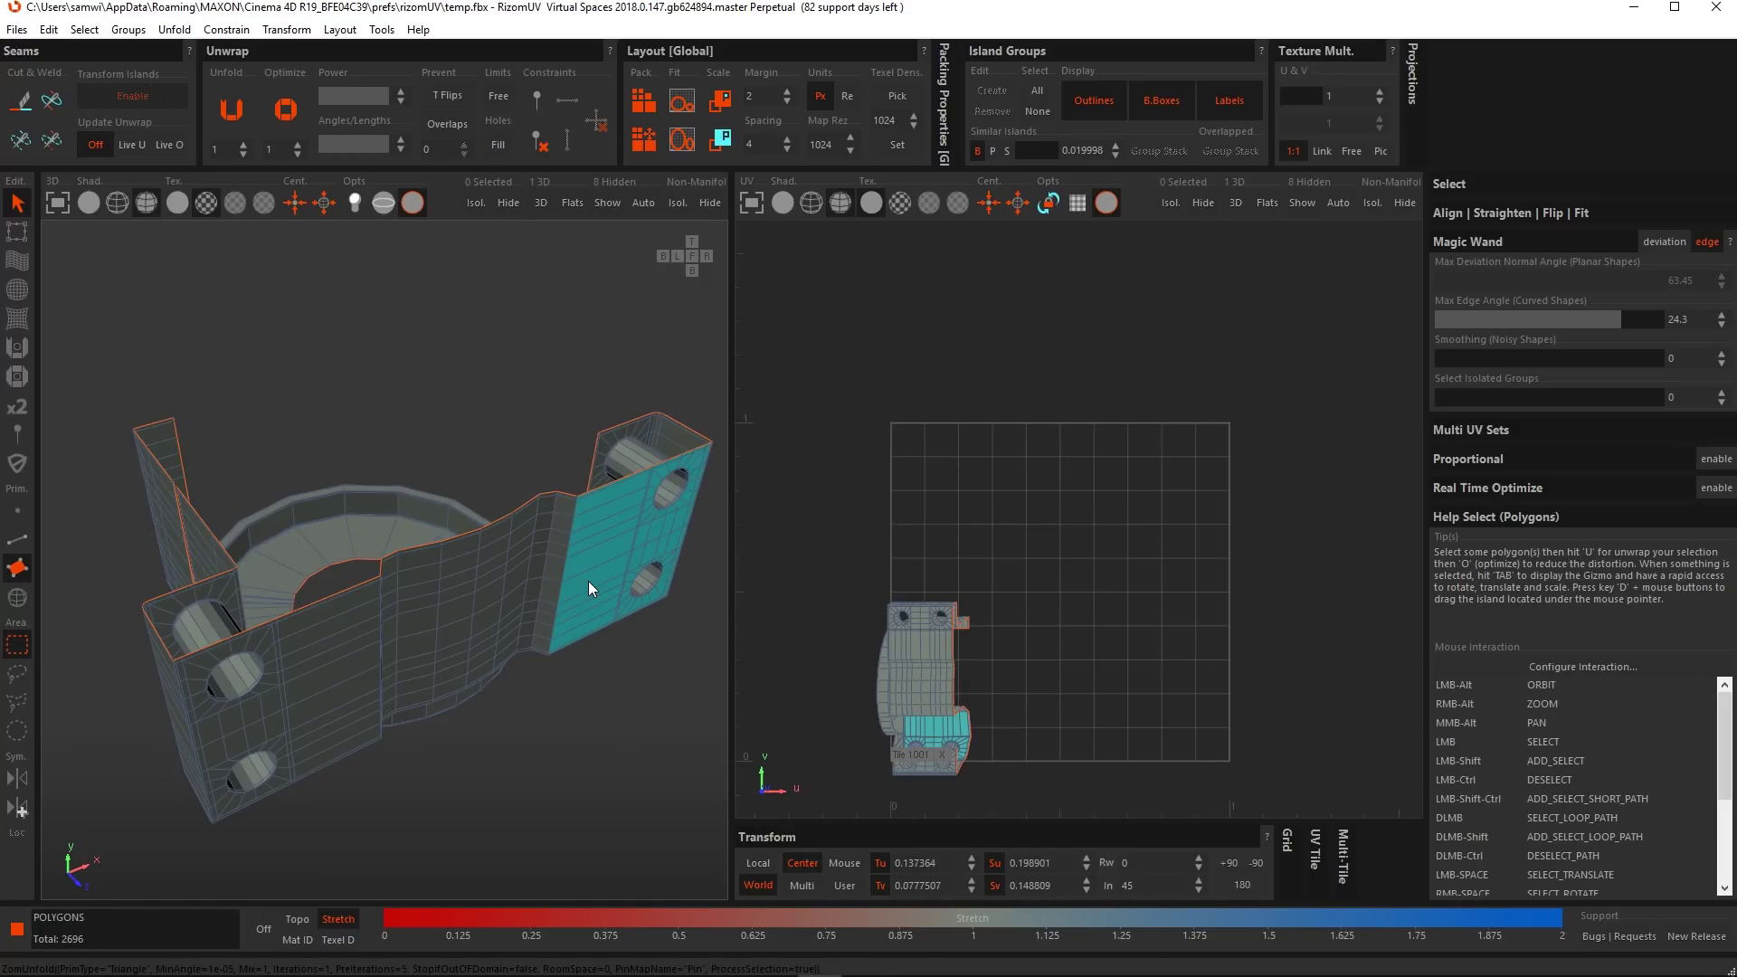
pyautogui.press('u')
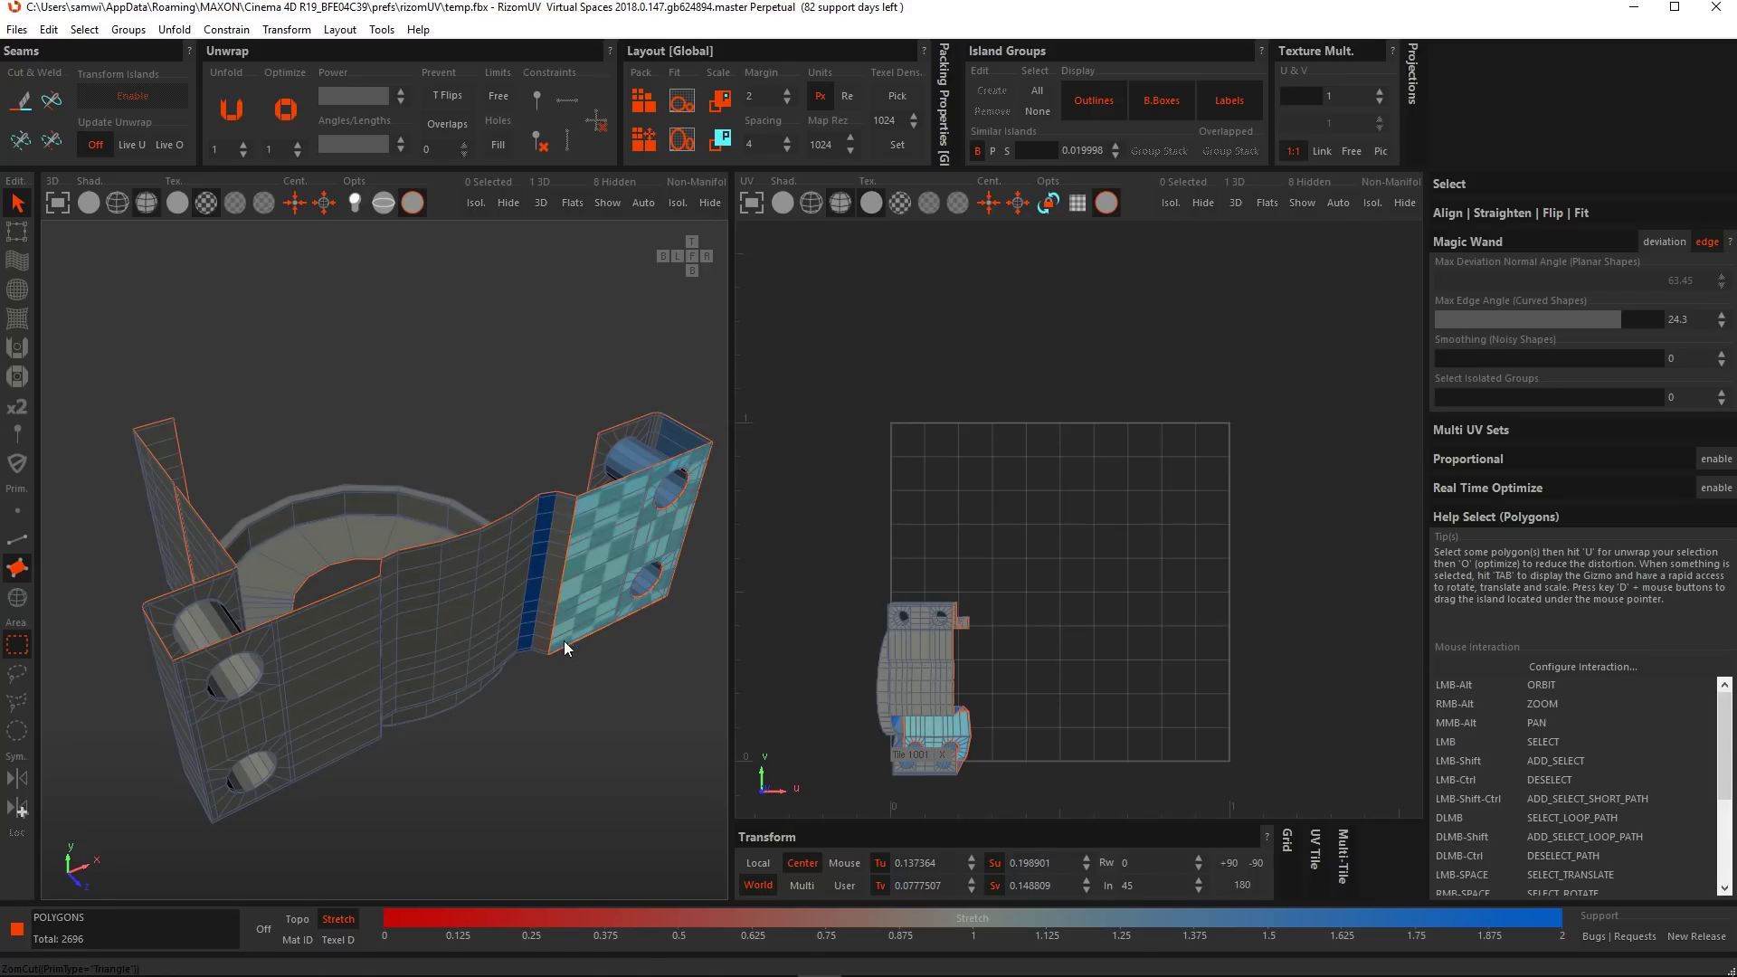
pyautogui.hotkey('ctrl', 'z')
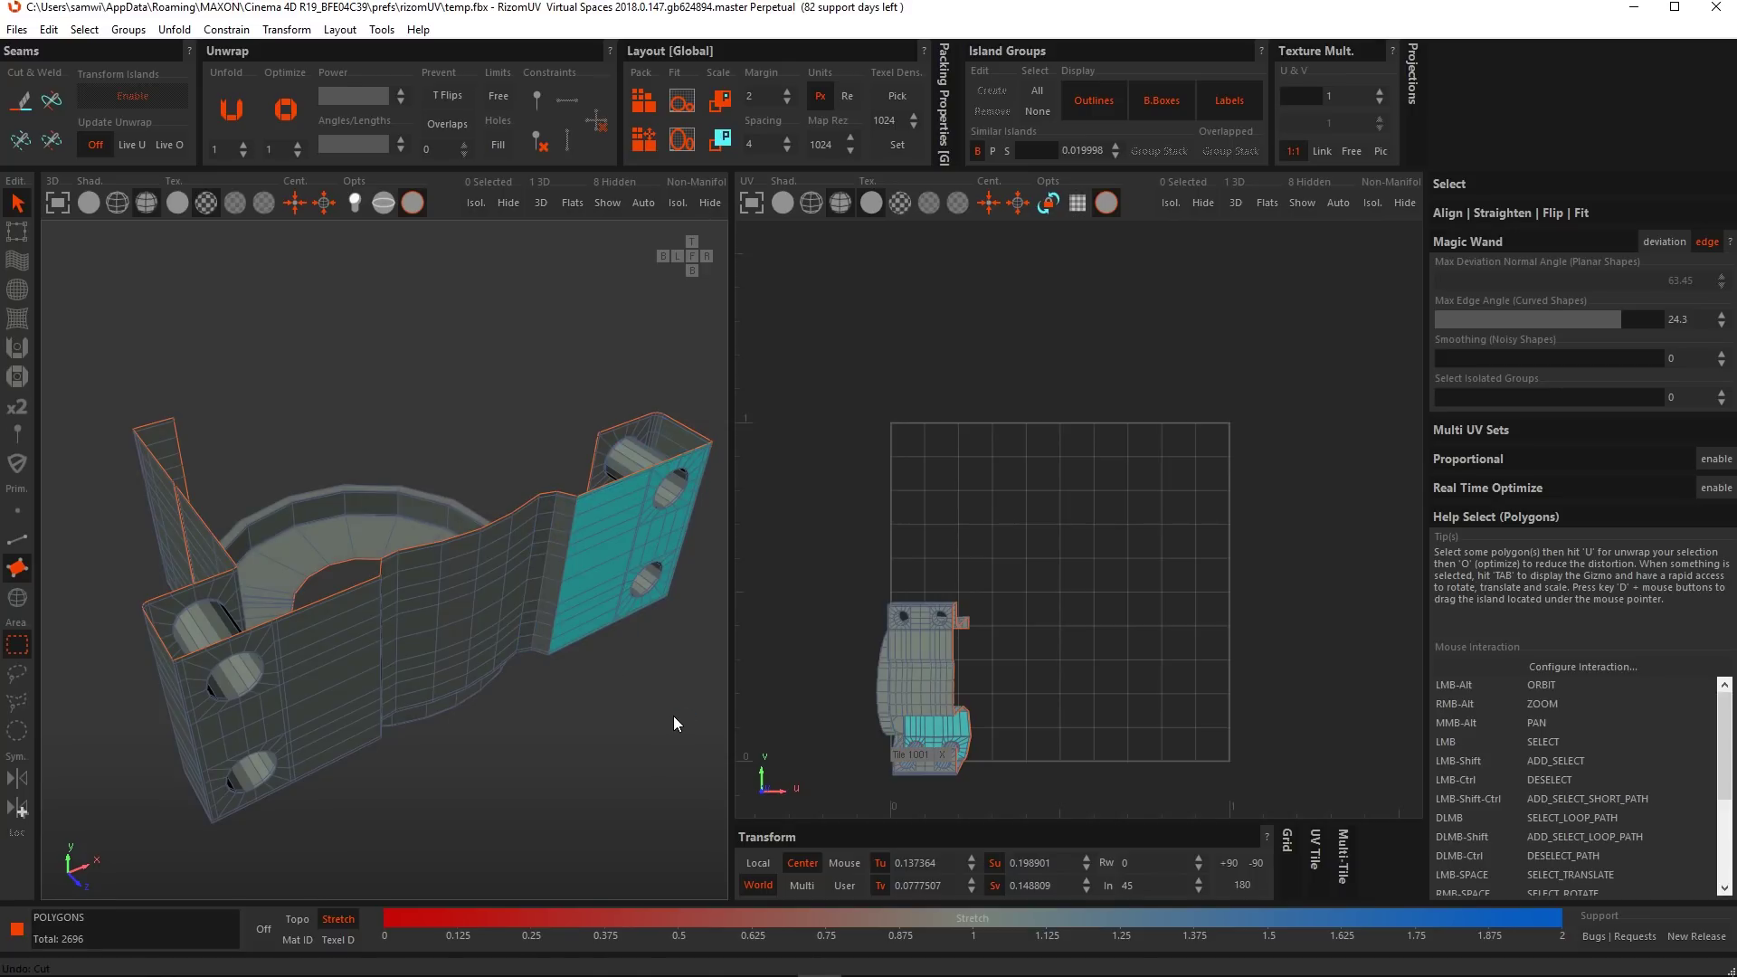
# Cut and unfold the farther mounting flange's front face as a separate island, and hide that island.
pyautogui.click(588, 577)
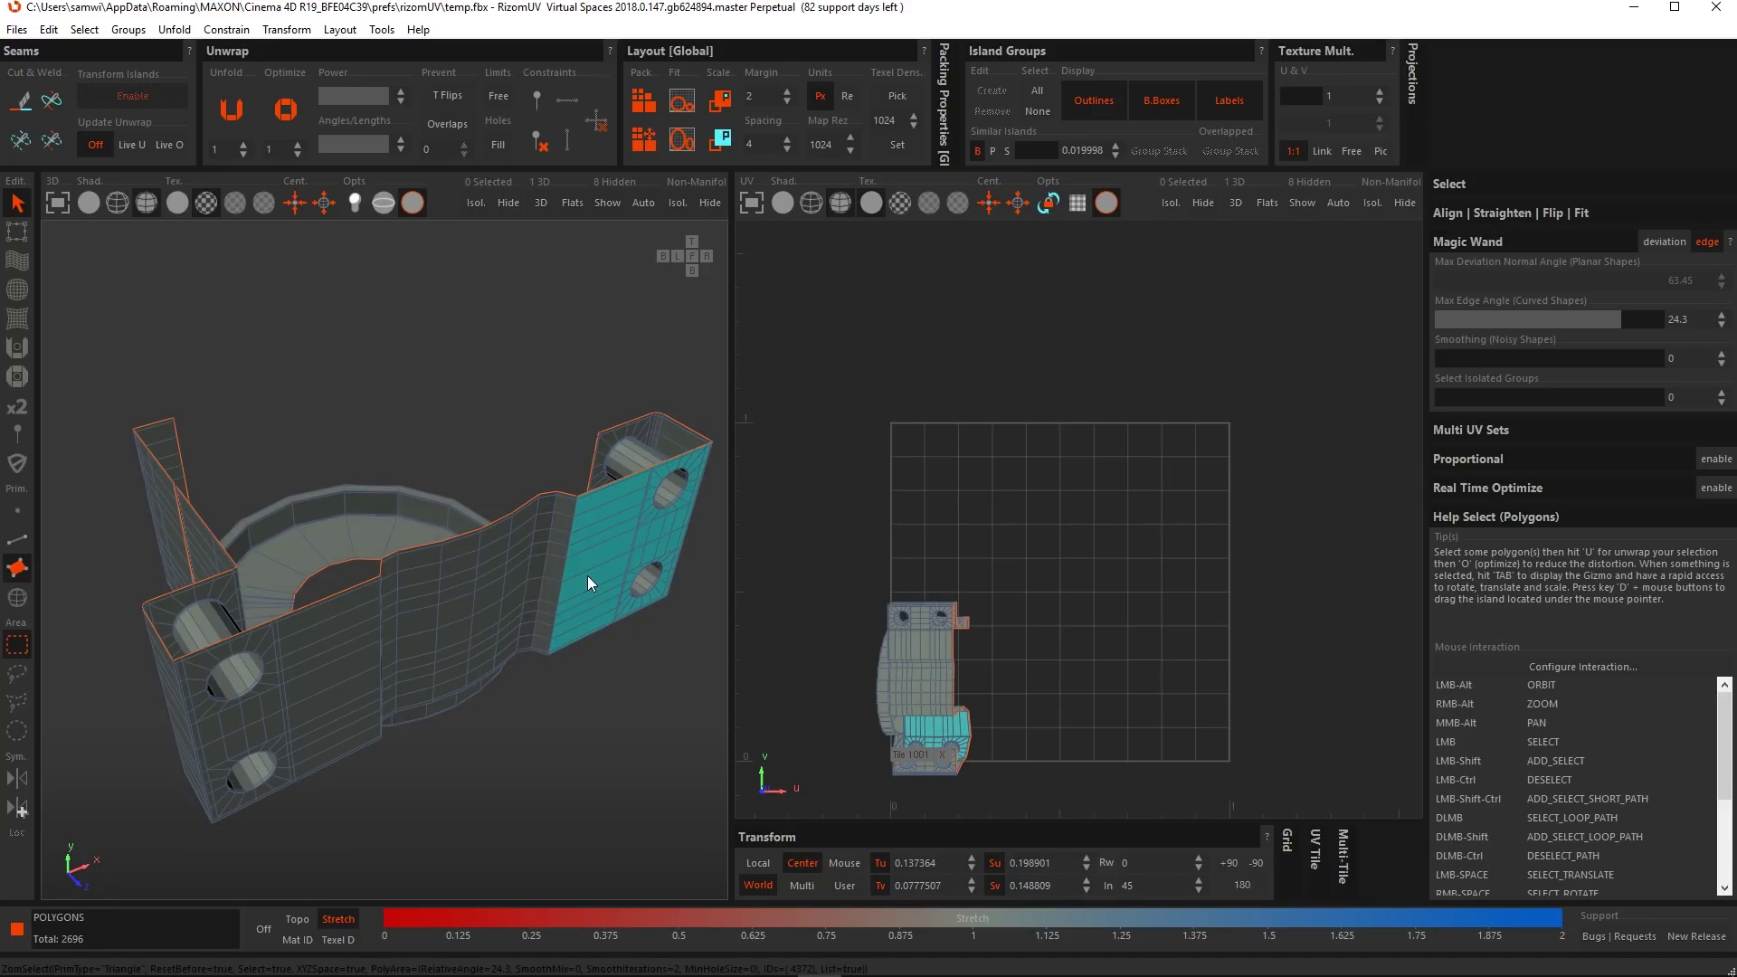
pyautogui.press('u')
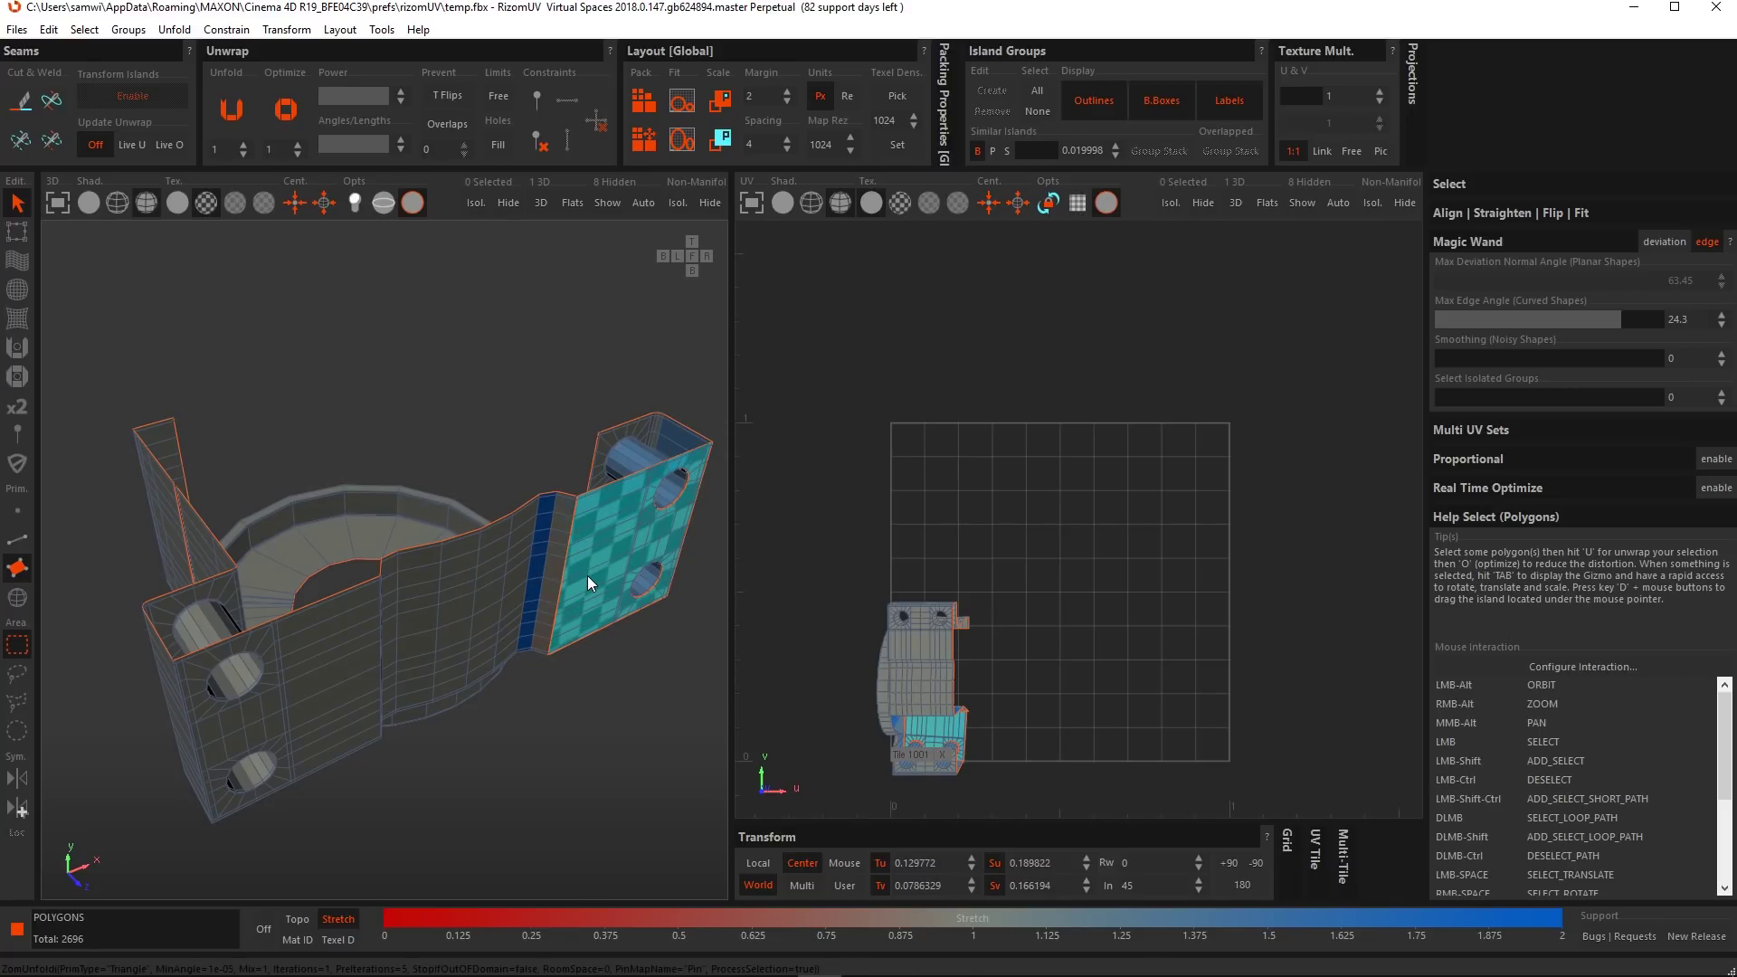
pyautogui.press('h')
# Cut and unfold the nearer flange's front face and the curved front wall between the flanges, hiding each island.
pyautogui.click(329, 675)
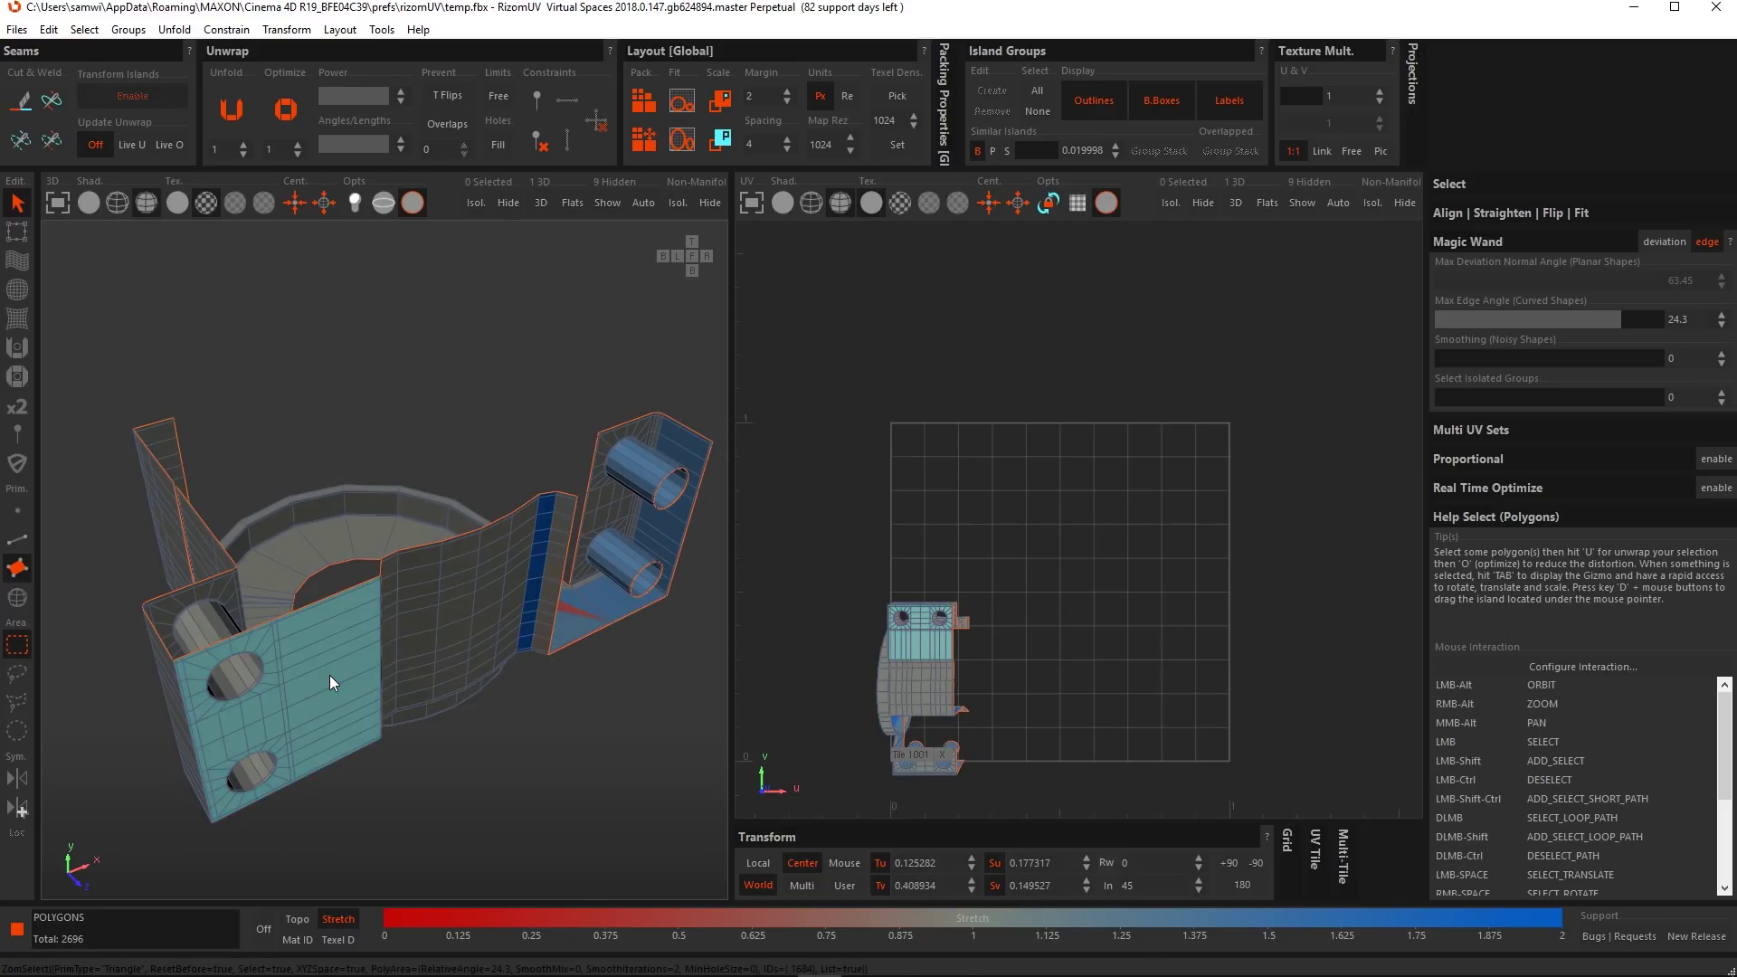
pyautogui.press('h')
pyautogui.click(429, 632)
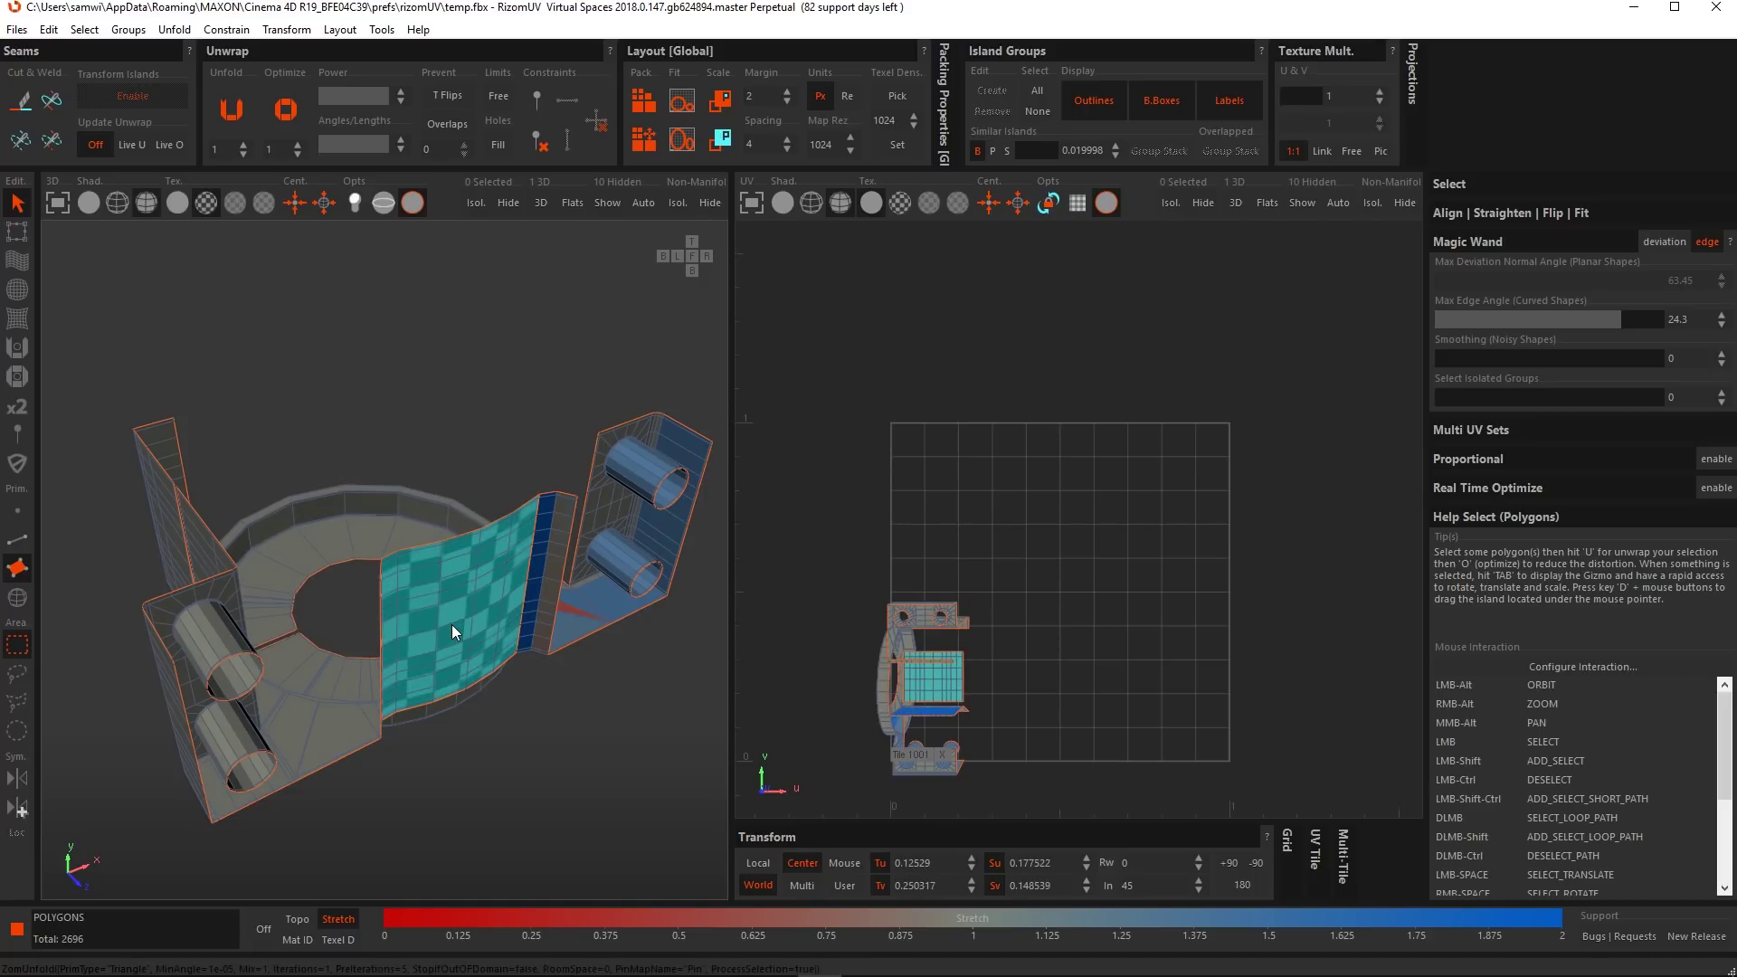
pyautogui.press('h')
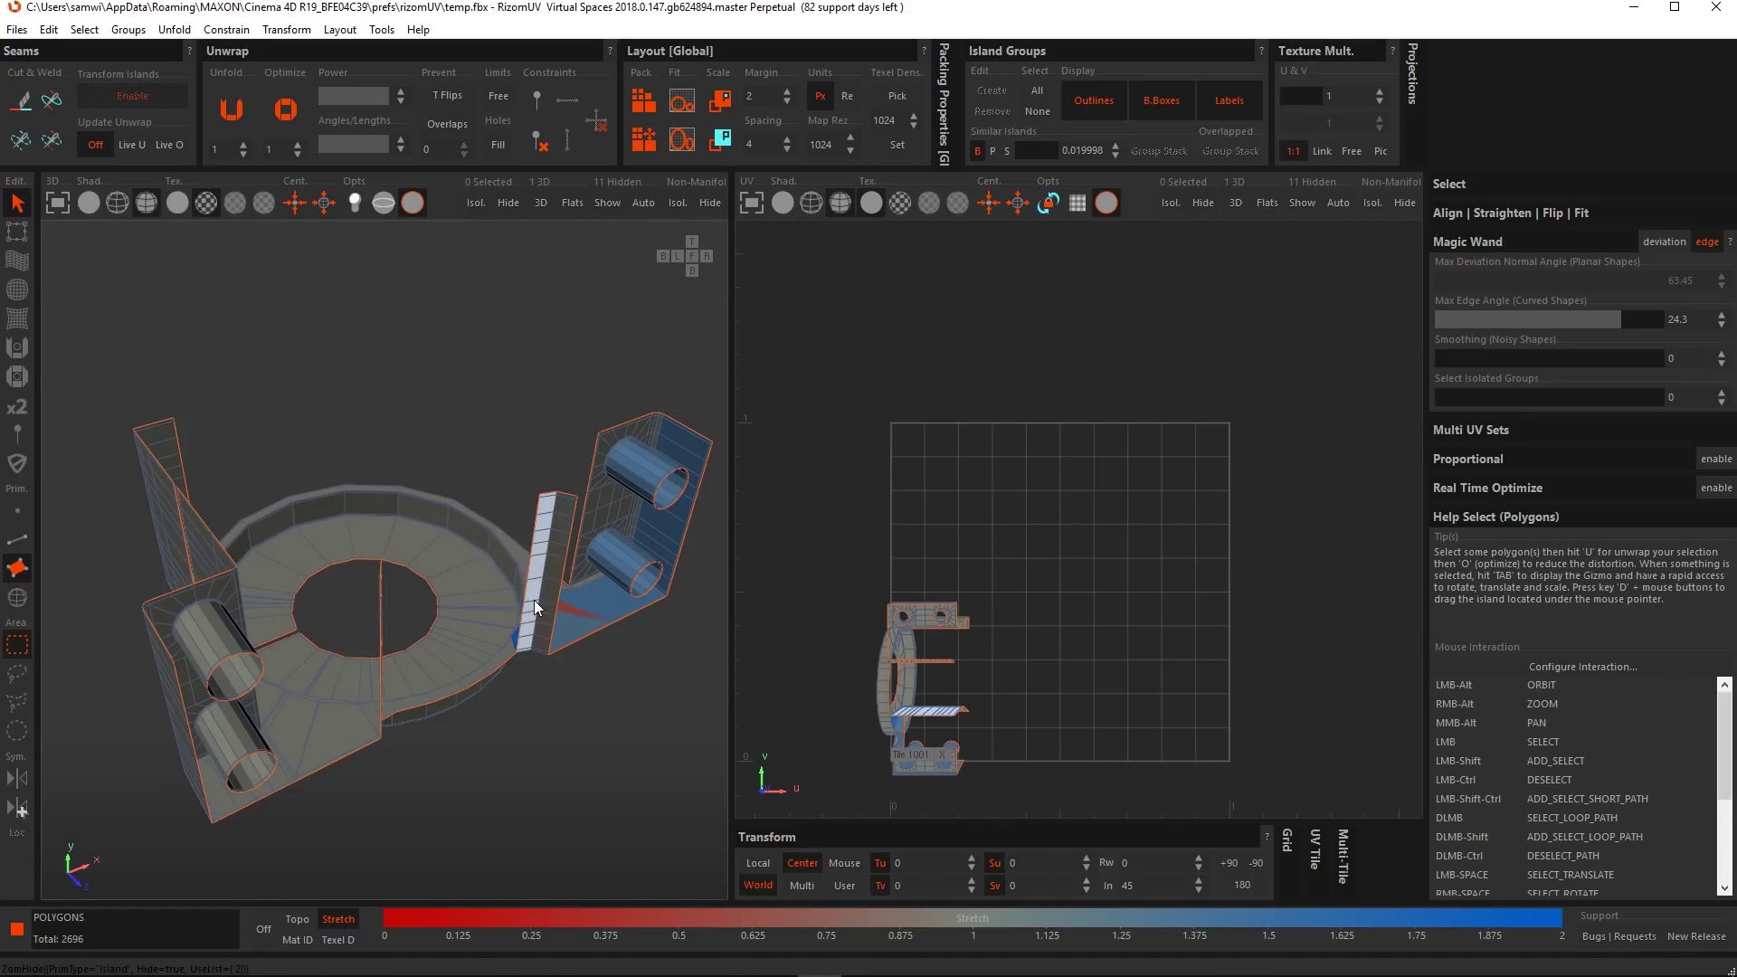
# Select all the remaining surfaces, show the hidden islands again, and hide the selected unprocessed surfaces instead.
pyautogui.keyDown('alt'); pyautogui.moveTo(534, 600); pyautogui.dragTo(510, 573, button='middle'); pyautogui.keyUp('alt')
pyautogui.scroll(-3, 279, 568)
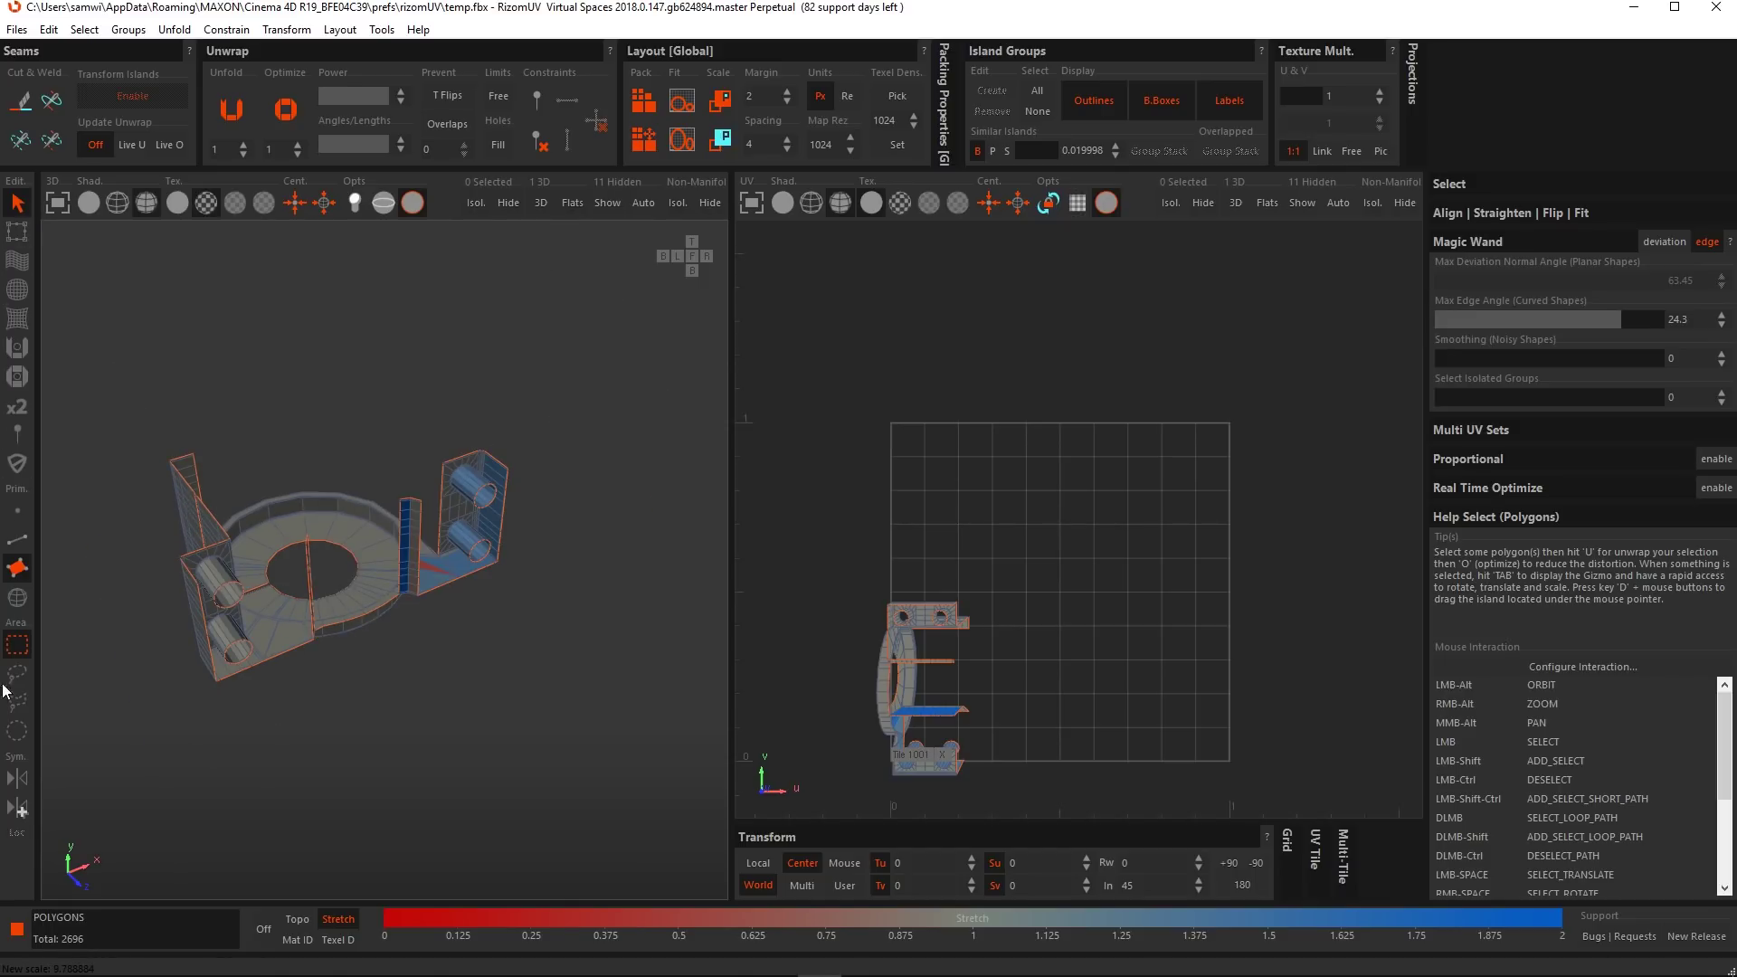
pyautogui.moveTo(127, 361); pyautogui.dragTo(543, 723)
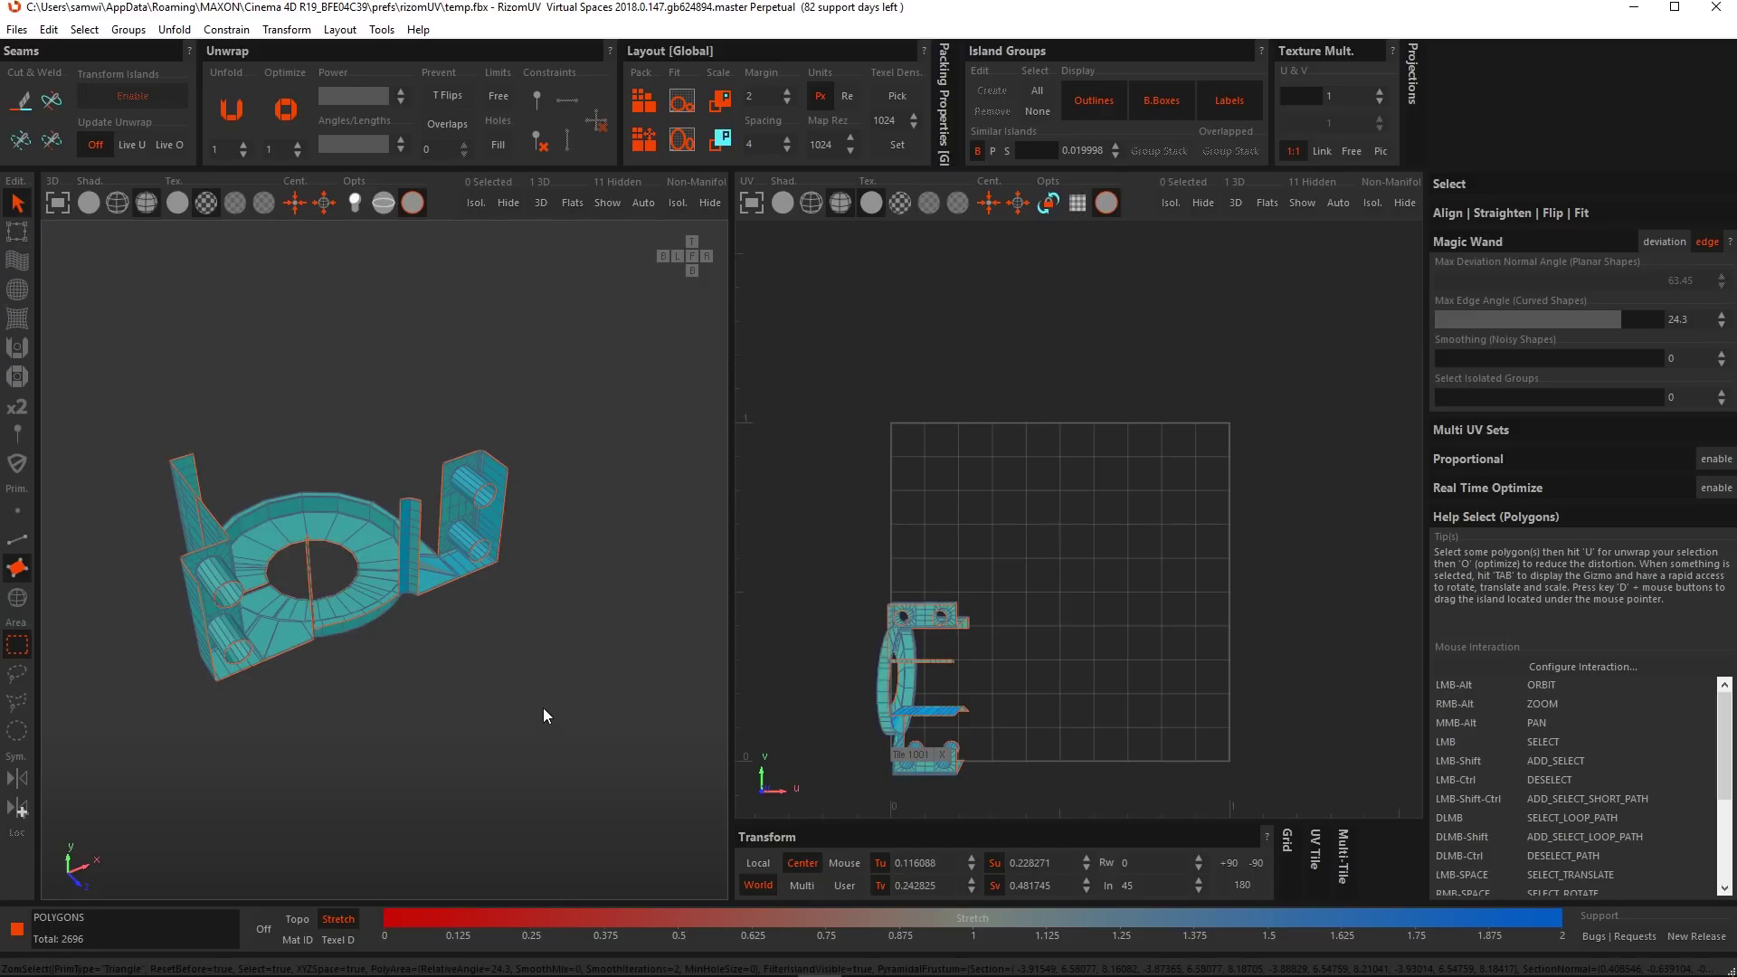
pyautogui.click(615, 204)
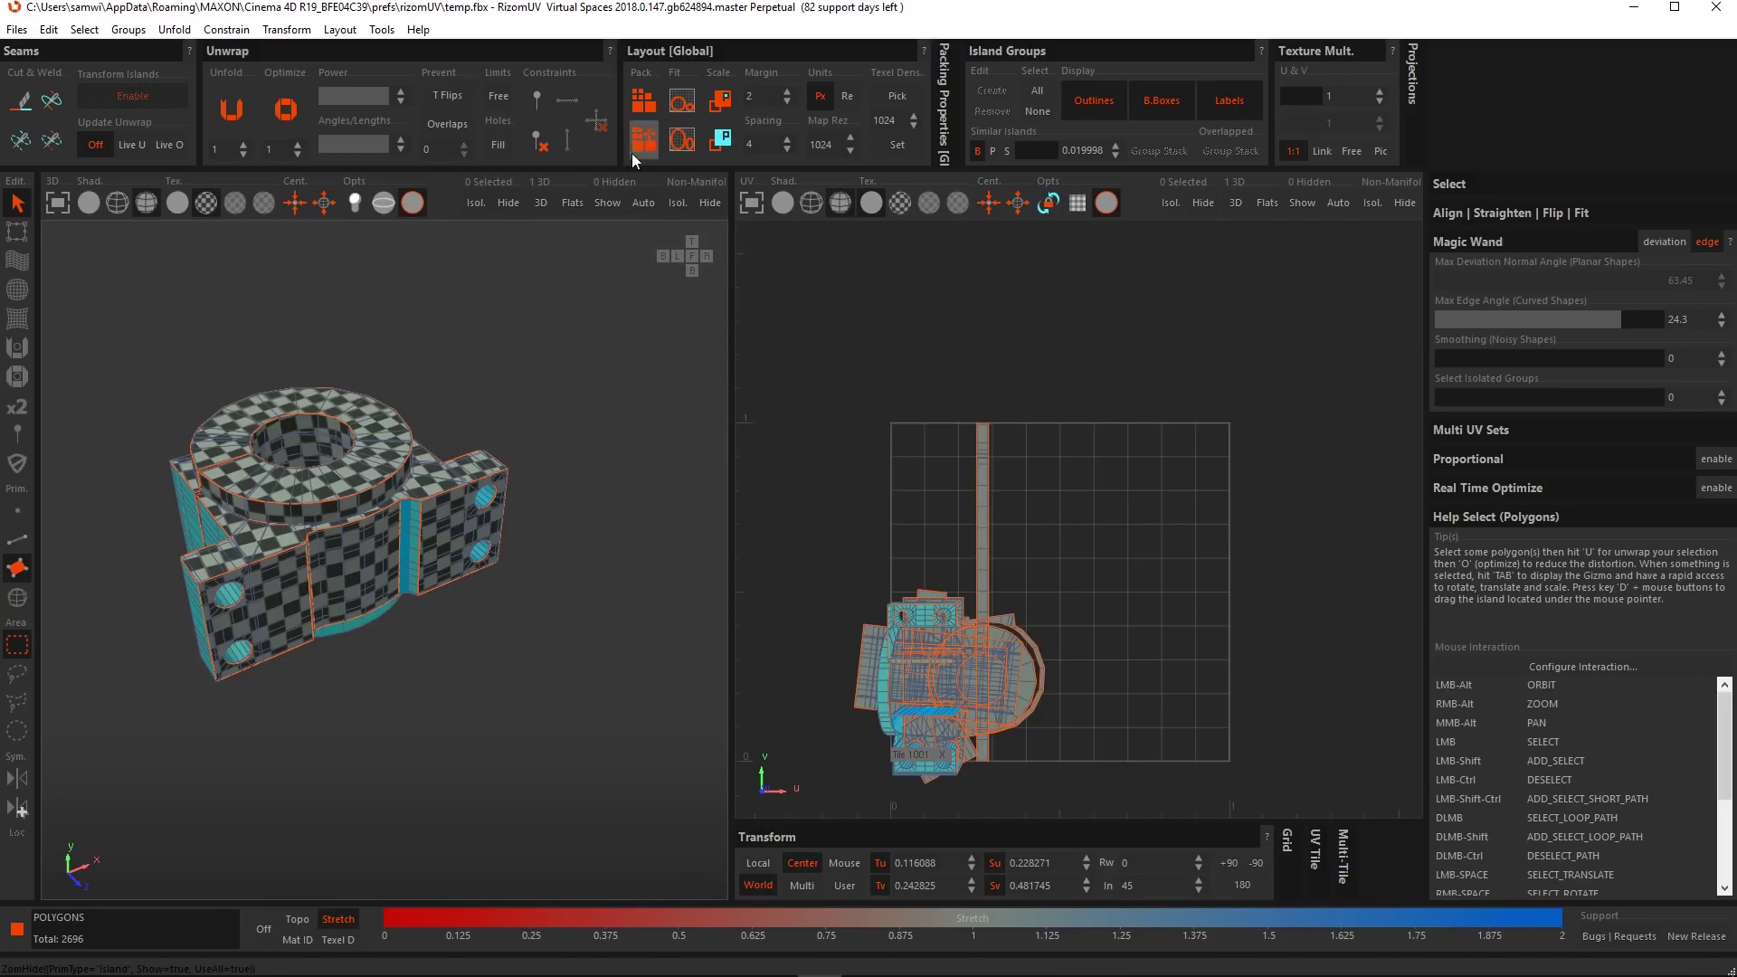
pyautogui.click(507, 204)
pyautogui.keyDown('alt'); pyautogui.moveTo(535, 308); pyautogui.dragTo(263, 552); pyautogui.keyUp('alt')
pyautogui.press('h')
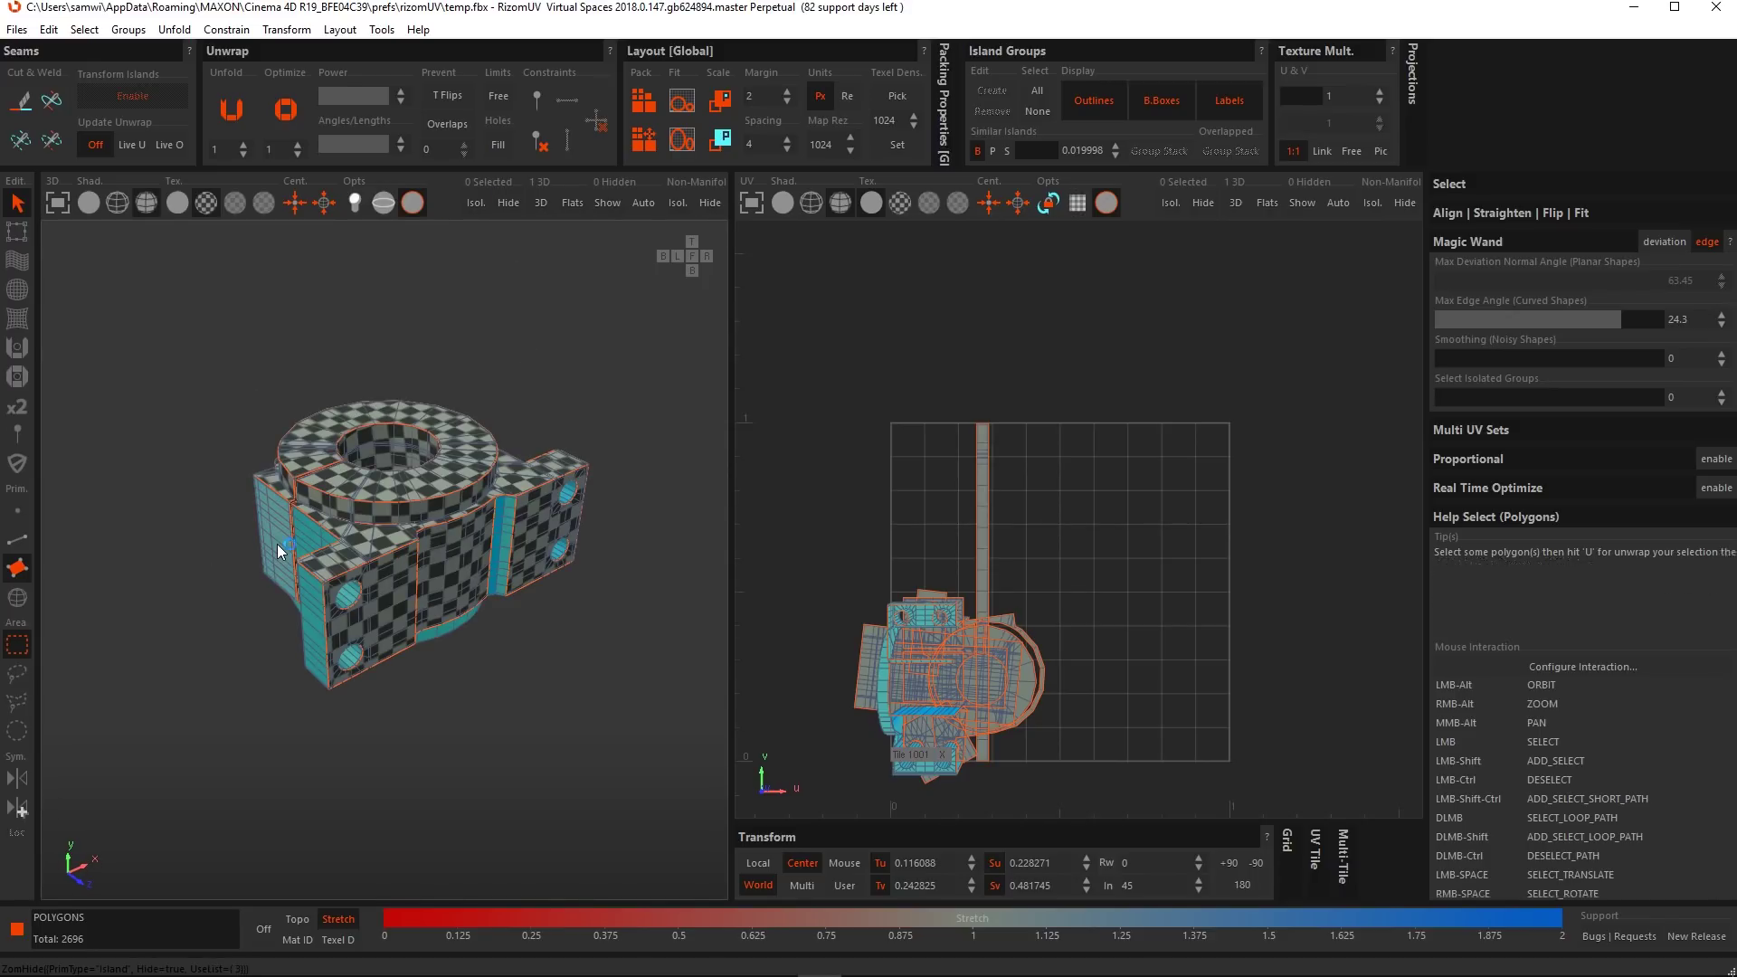
# Select all visible unfolded islands and pack them inside the UV tile.
pyautogui.scroll(2, 432, 563)
pyautogui.keyDown('alt'); pyautogui.moveTo(505, 475); pyautogui.dragTo(496, 507, button='middle'); pyautogui.keyUp('alt')
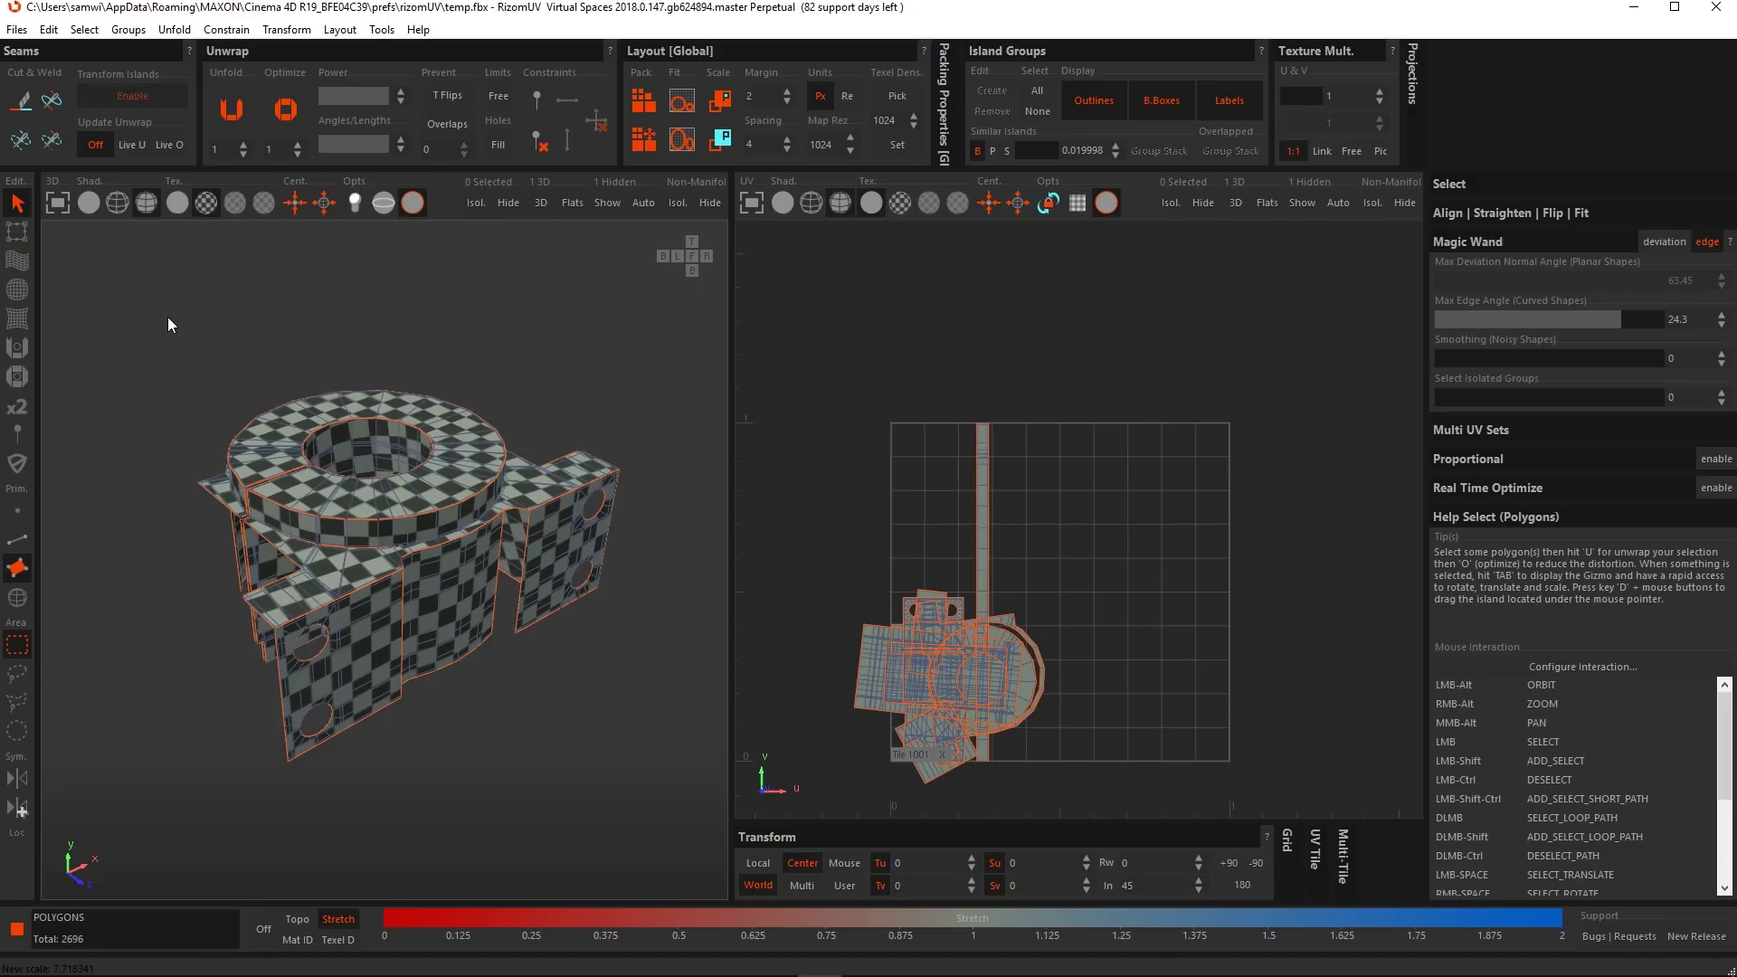
pyautogui.moveTo(167, 316); pyautogui.dragTo(677, 811)
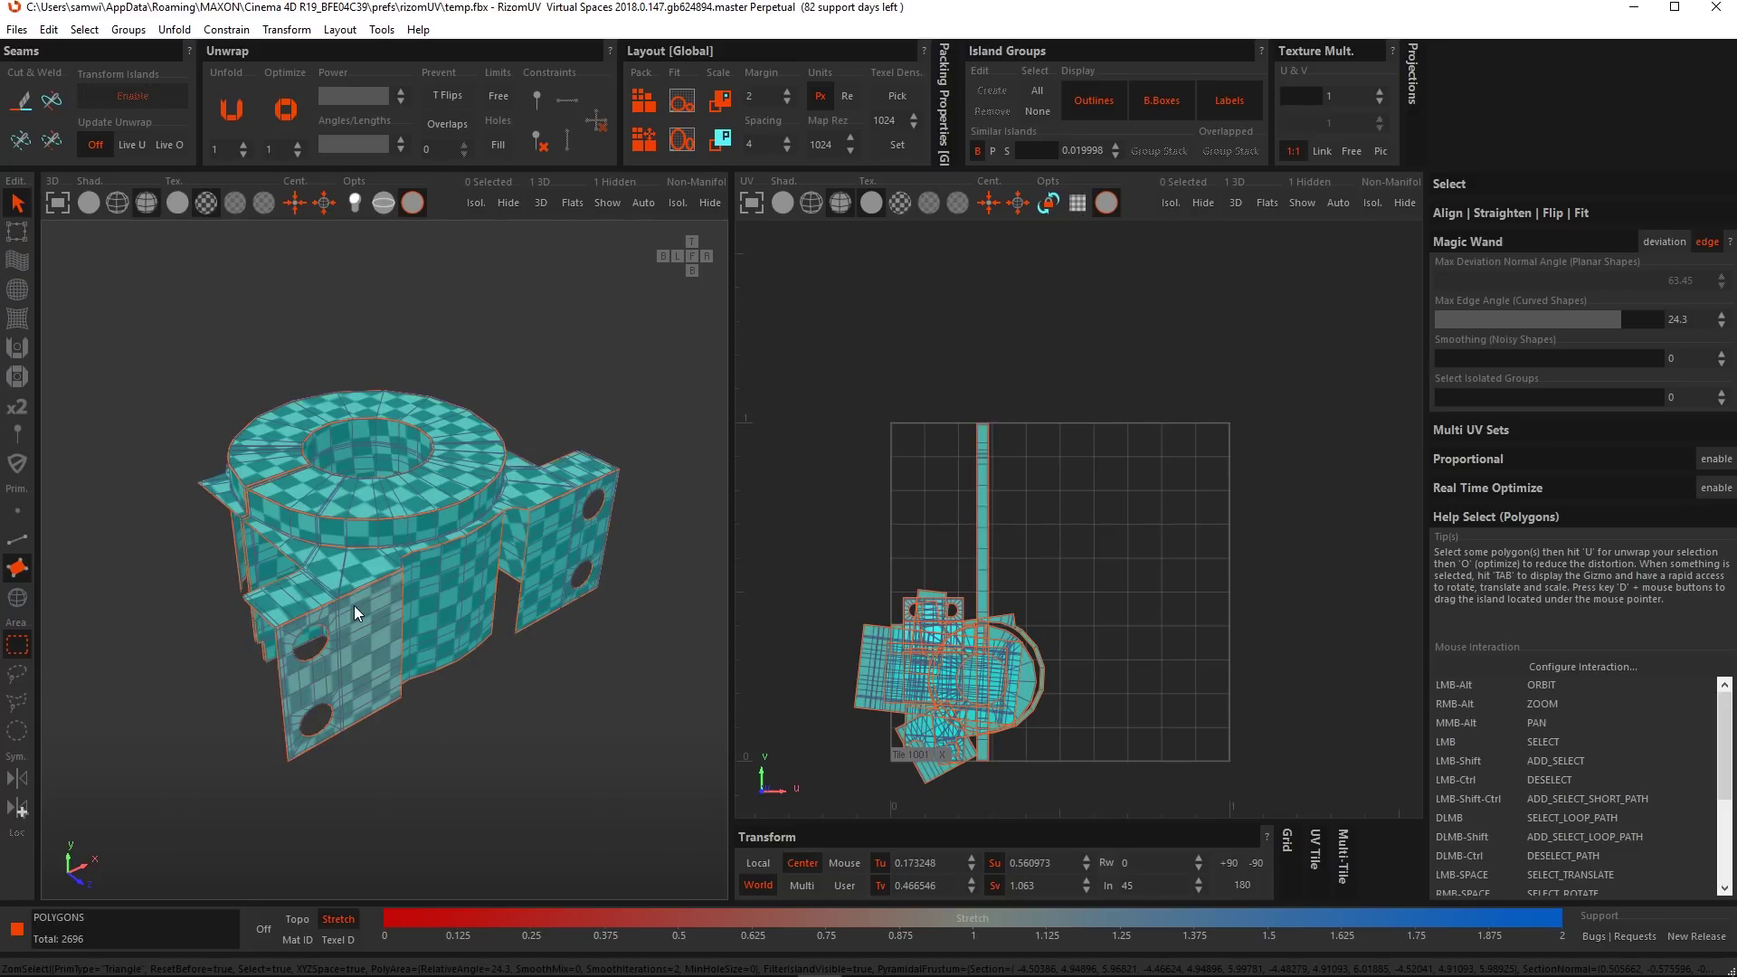
pyautogui.press('u')
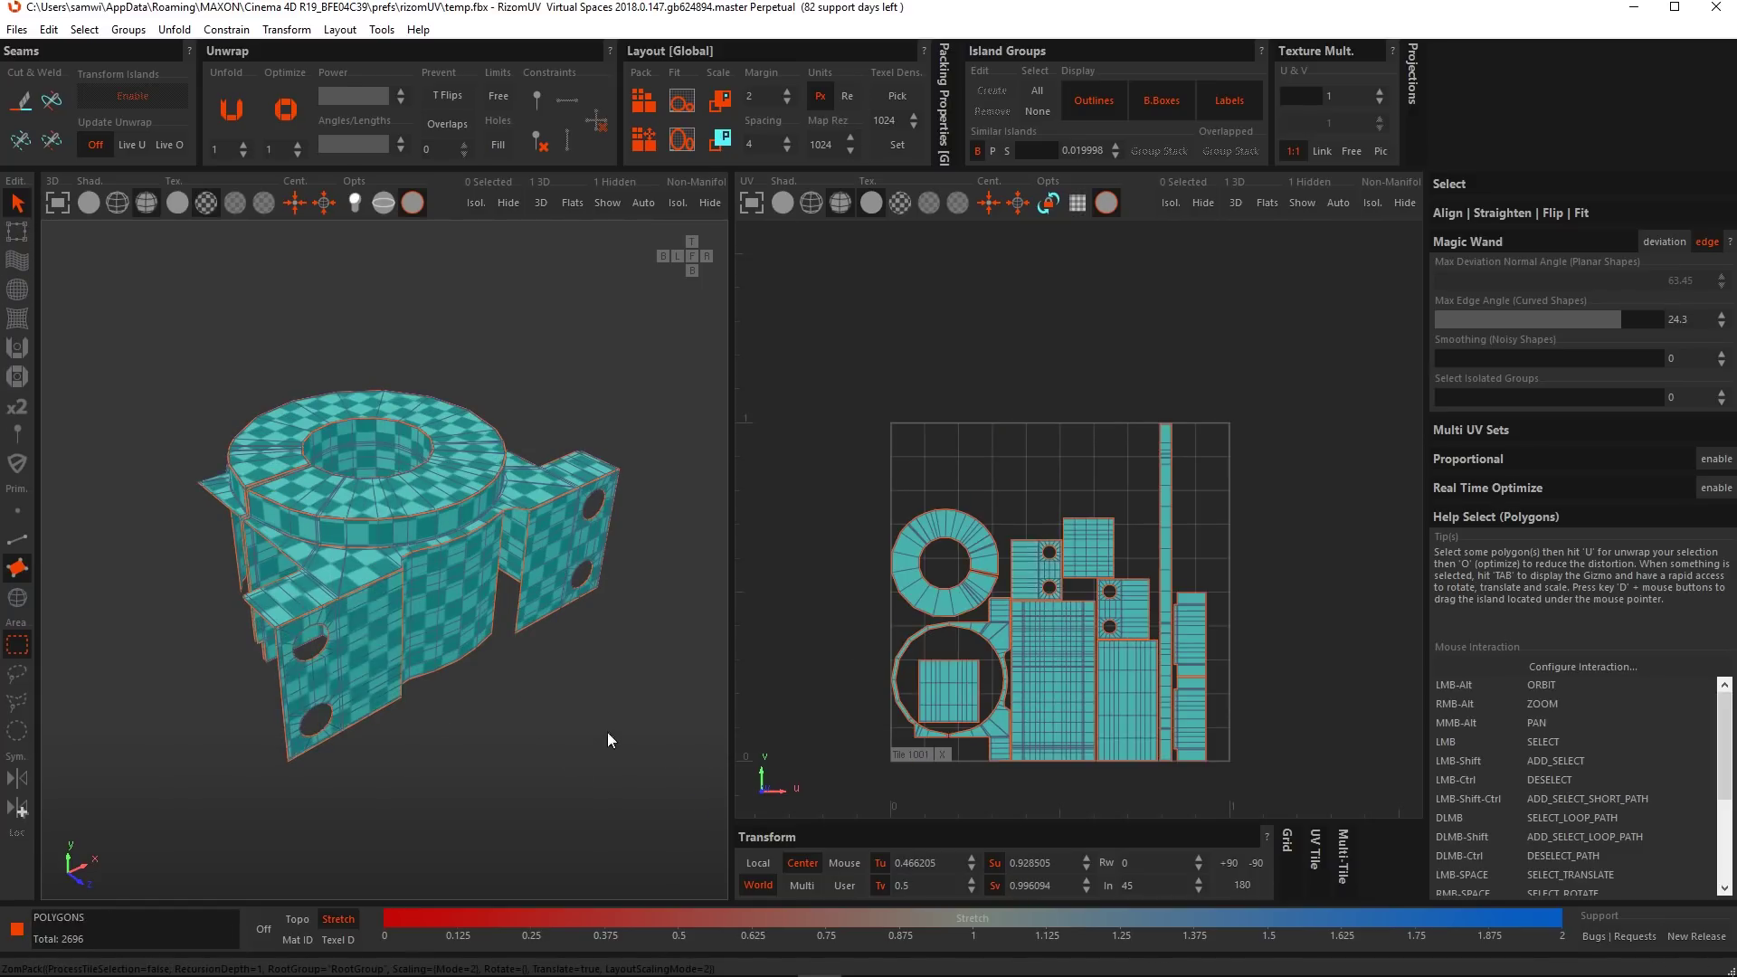
# Clear the polygon selection and inspect the checker texture on the unfolded bracket surfaces.
pyautogui.click(671, 769)
pyautogui.keyDown('alt'); pyautogui.moveTo(494, 503); pyautogui.dragTo(559, 339); pyautogui.keyUp('alt')
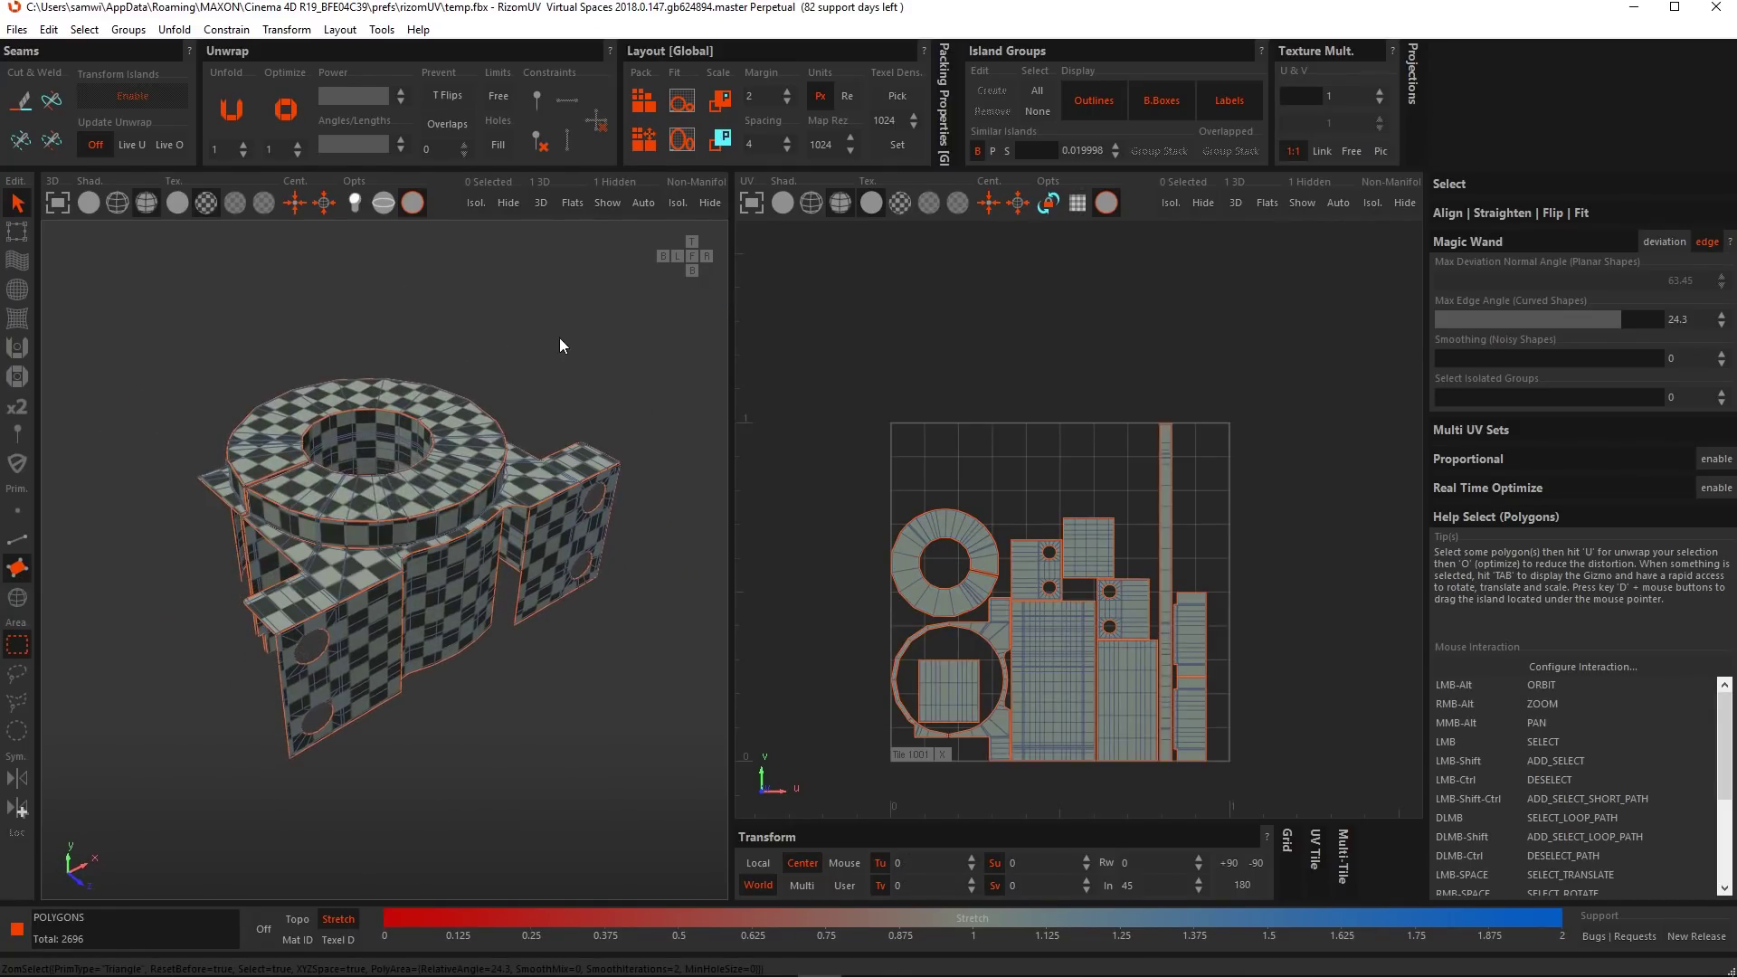
pyautogui.scroll(5, 518, 514)
pyautogui.keyDown('alt'); pyautogui.moveTo(519, 514); pyautogui.dragTo(506, 510); pyautogui.keyUp('alt')
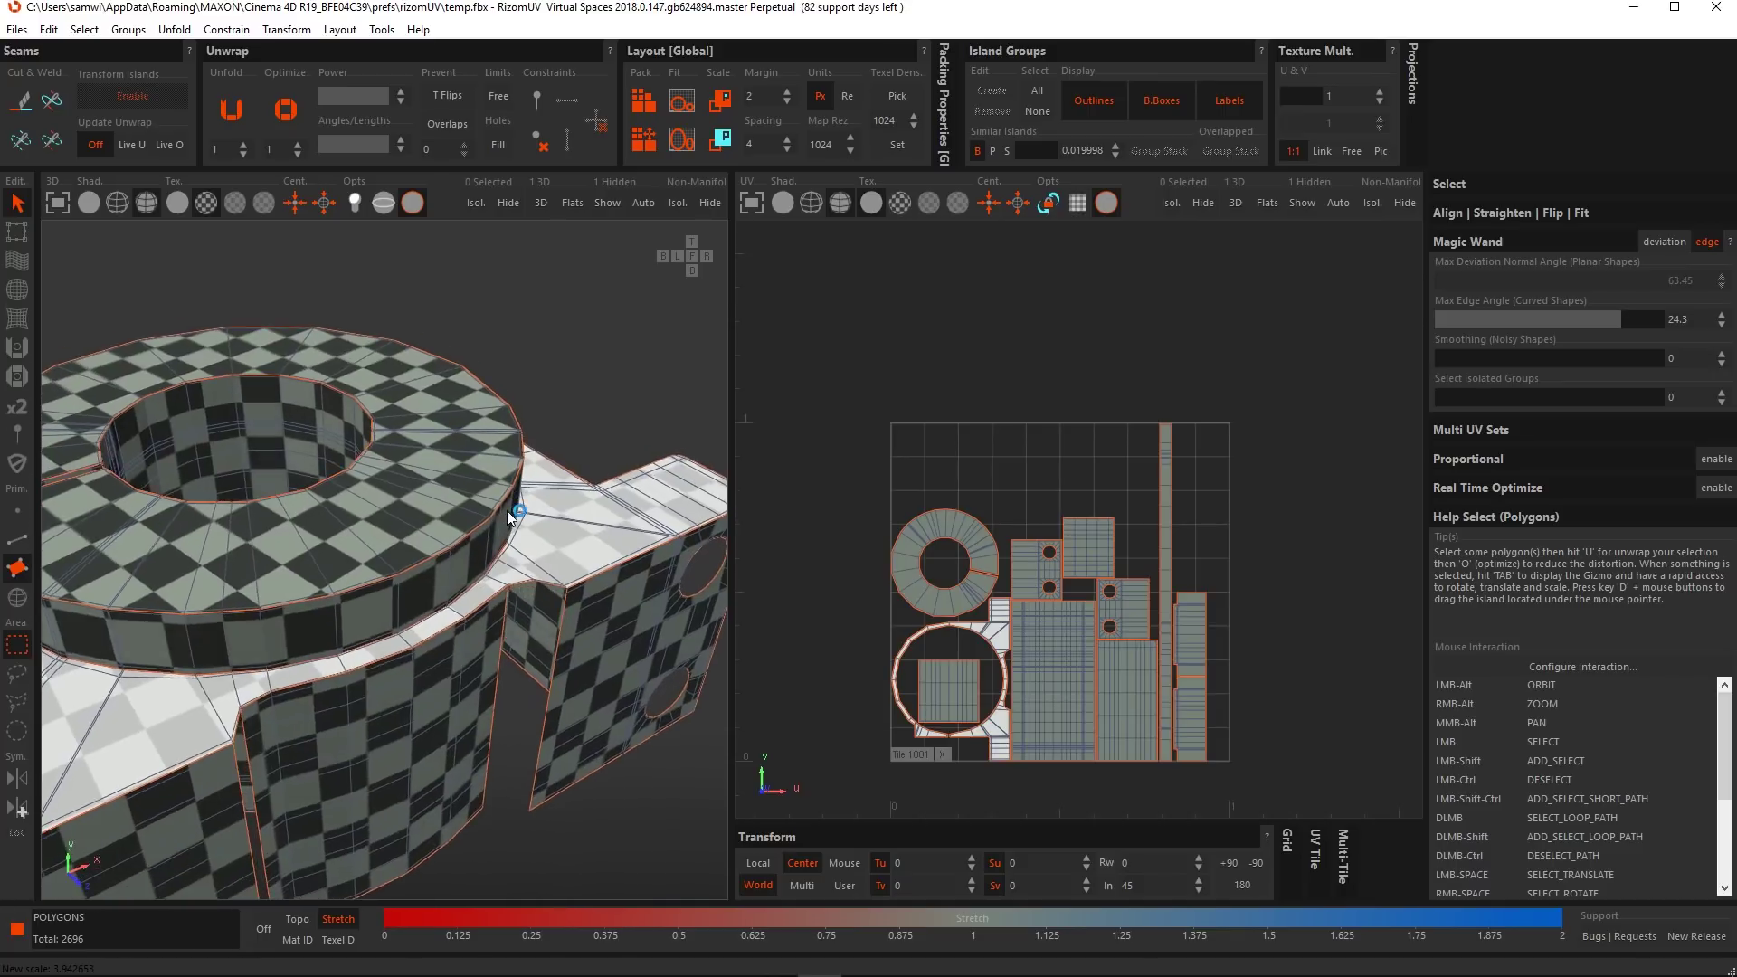
pyautogui.scroll(-5, 480, 552)
pyautogui.moveTo(452, 561)
pyautogui.keyDown('alt'); pyautogui.mouseDown(button='middle')
pyautogui.moveTo(459, 540)
pyautogui.moveTo(445, 557)
pyautogui.mouseUp(button='middle'); pyautogui.keyUp('alt')
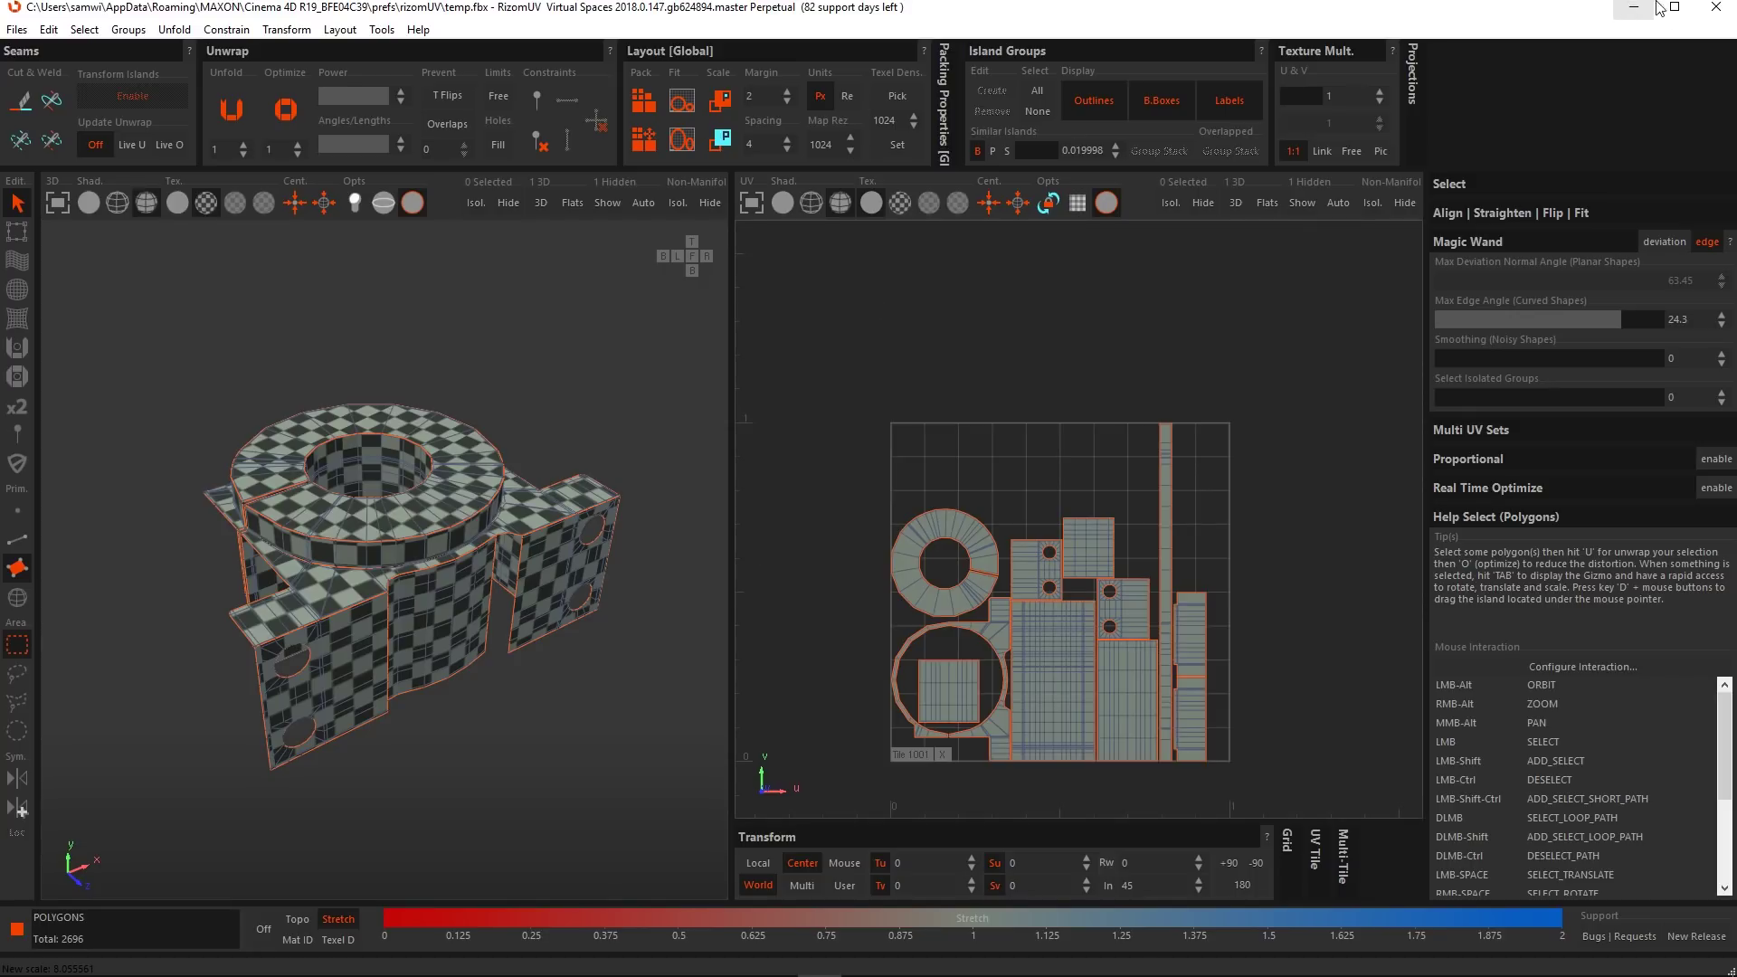
# Quit RizomUV without saving and, in Cinema 4D, hide the Bracket and show the whole Nymph statue.
pyautogui.click(1716, 7)
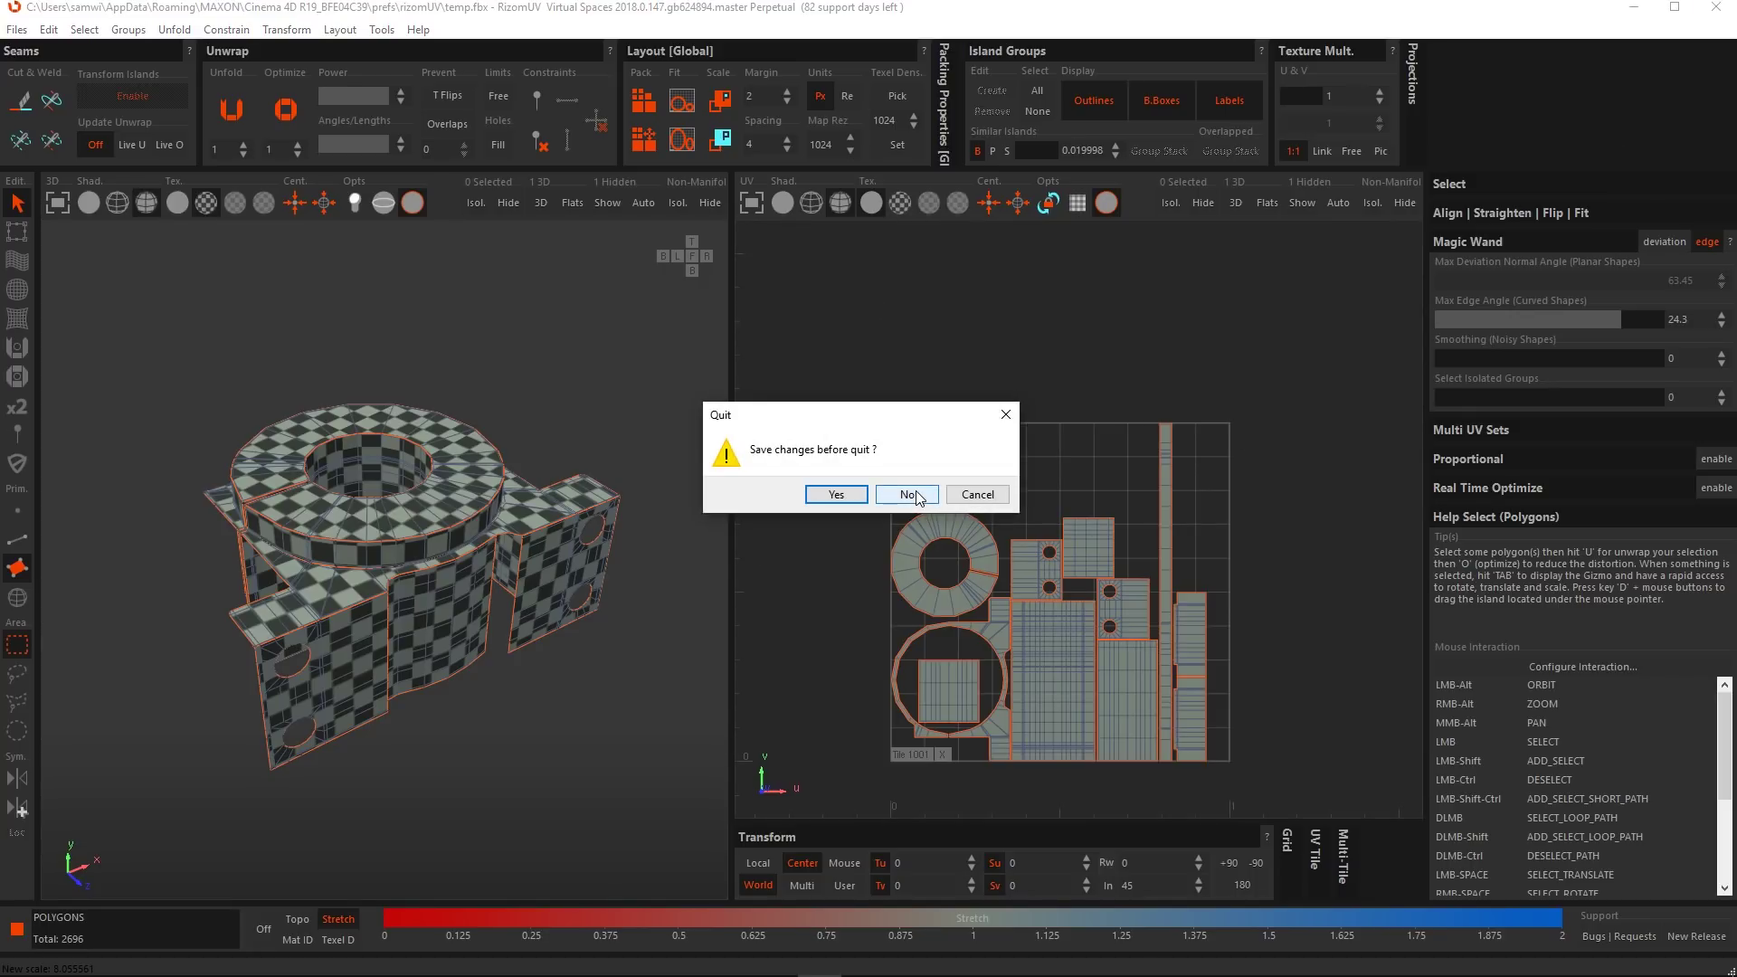
pyautogui.click(914, 494)
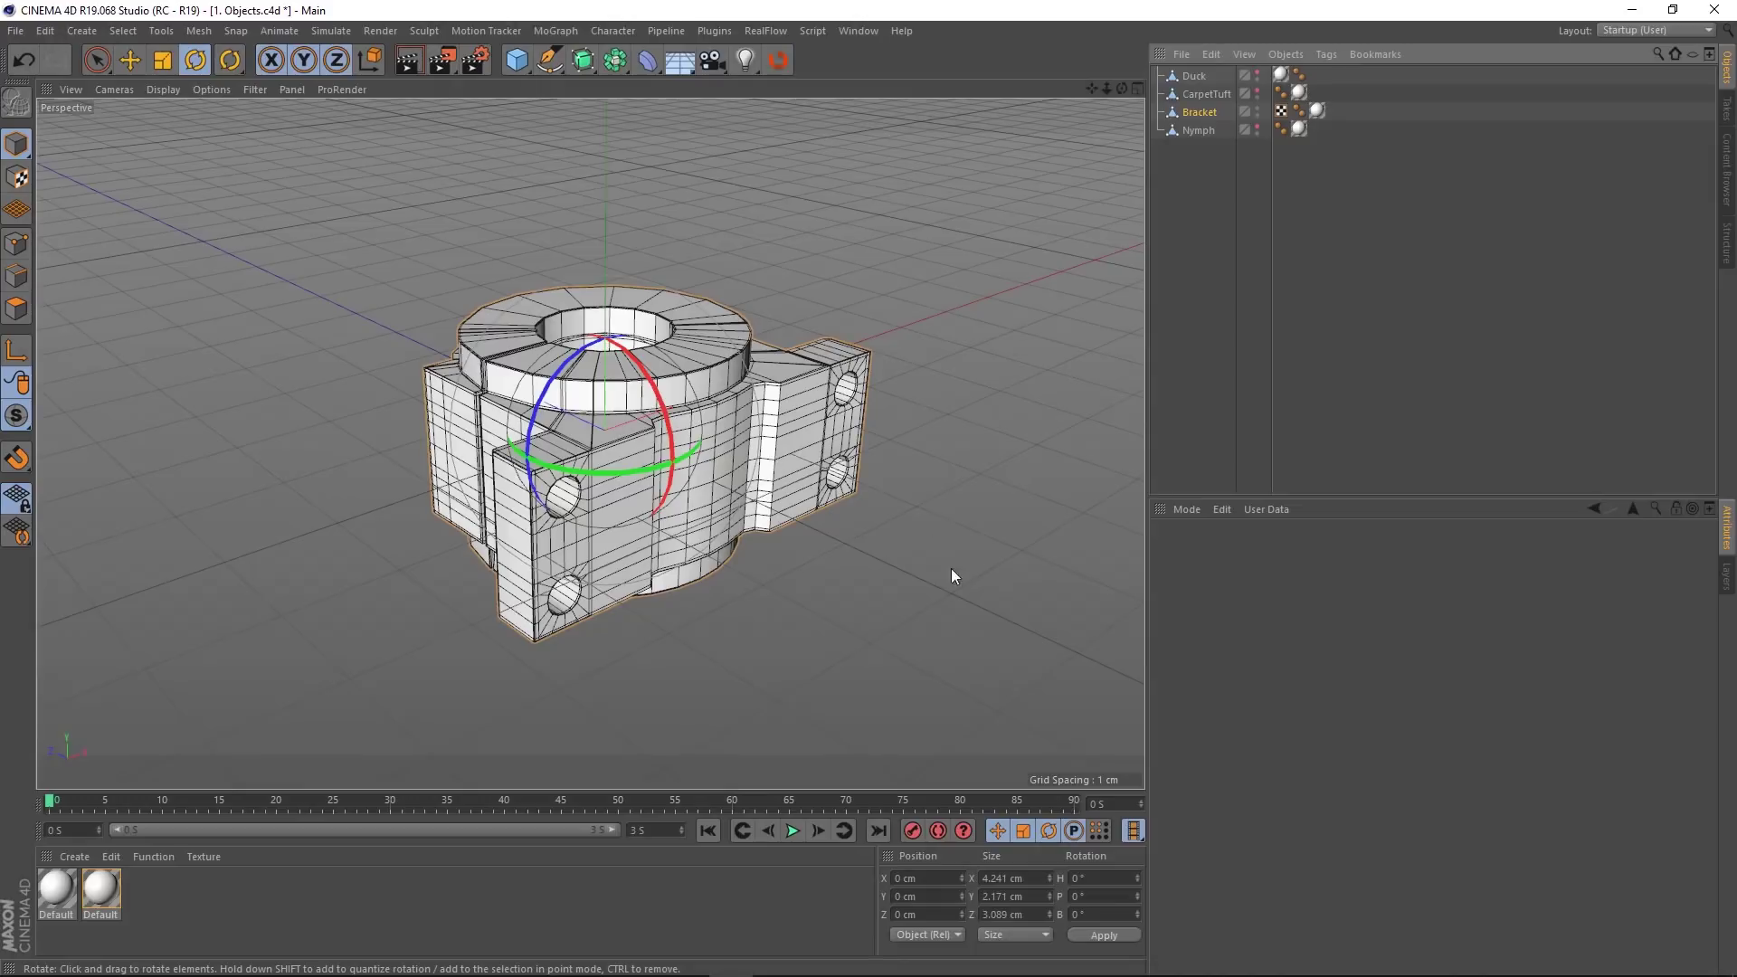
pyautogui.click(1256, 108)
pyautogui.click(1258, 125)
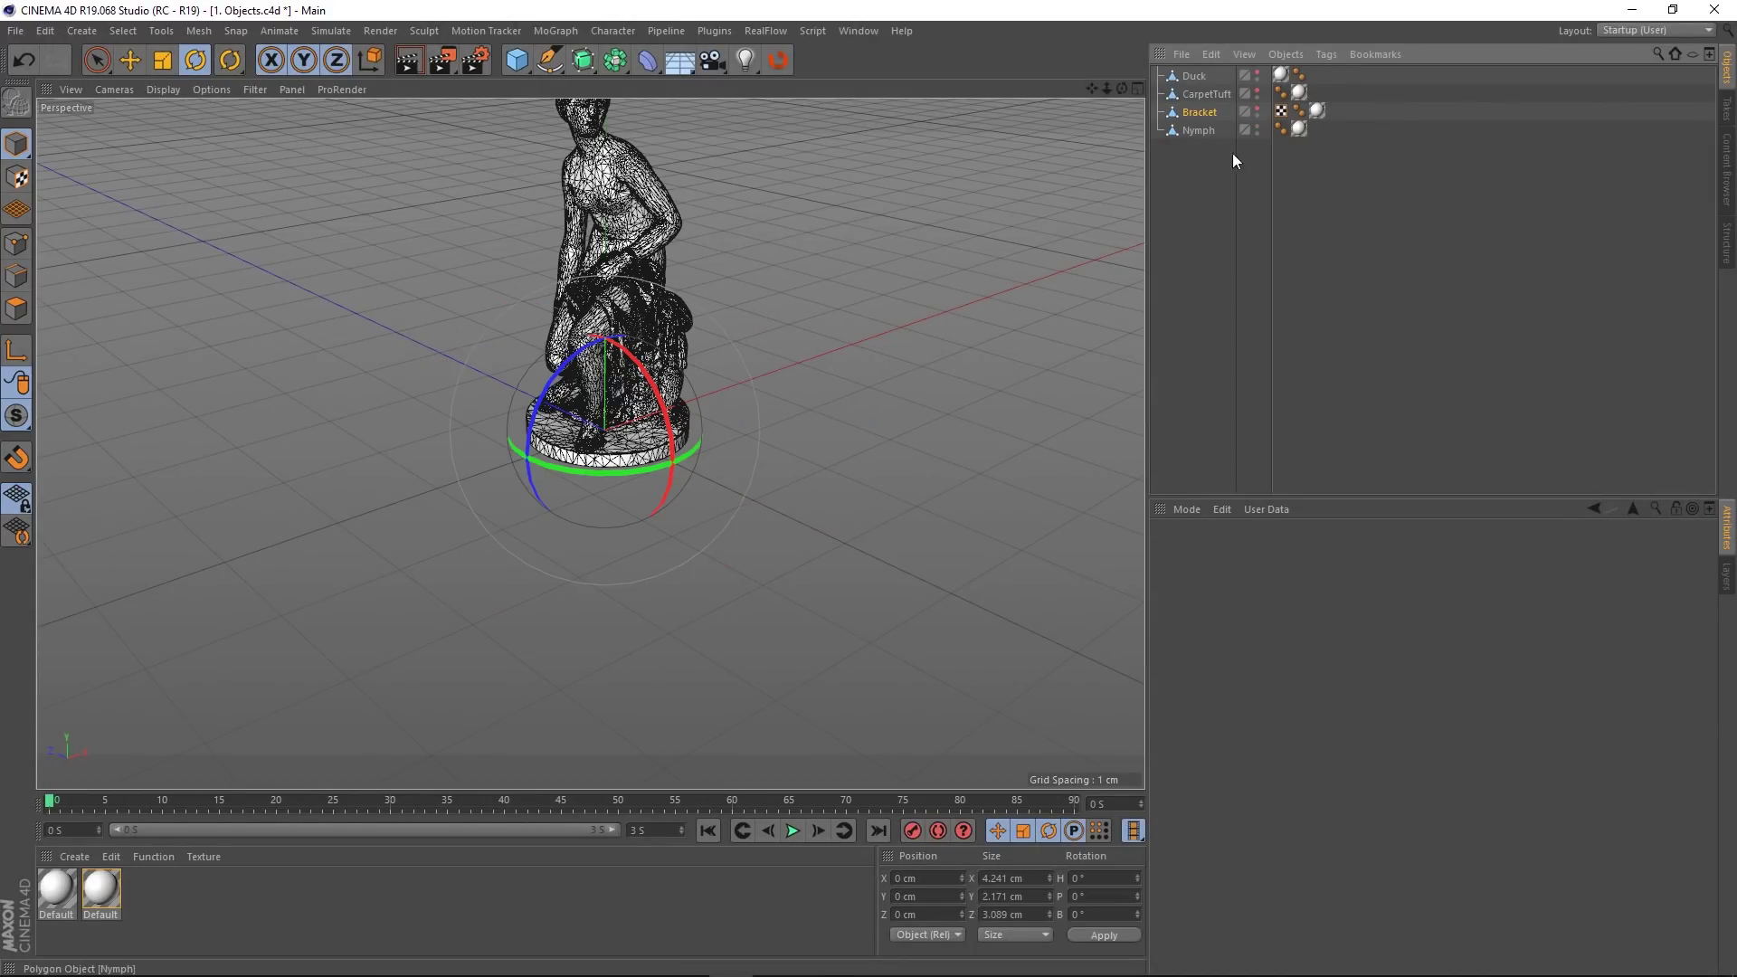
pyautogui.keyDown('alt'); pyautogui.moveTo(660, 274); pyautogui.dragTo(646, 367, button='middle'); pyautogui.keyUp('alt')
pyautogui.keyDown('alt'); pyautogui.moveTo(646, 367); pyautogui.dragTo(608, 401); pyautogui.keyUp('alt')
pyautogui.scroll(2, 608, 324)
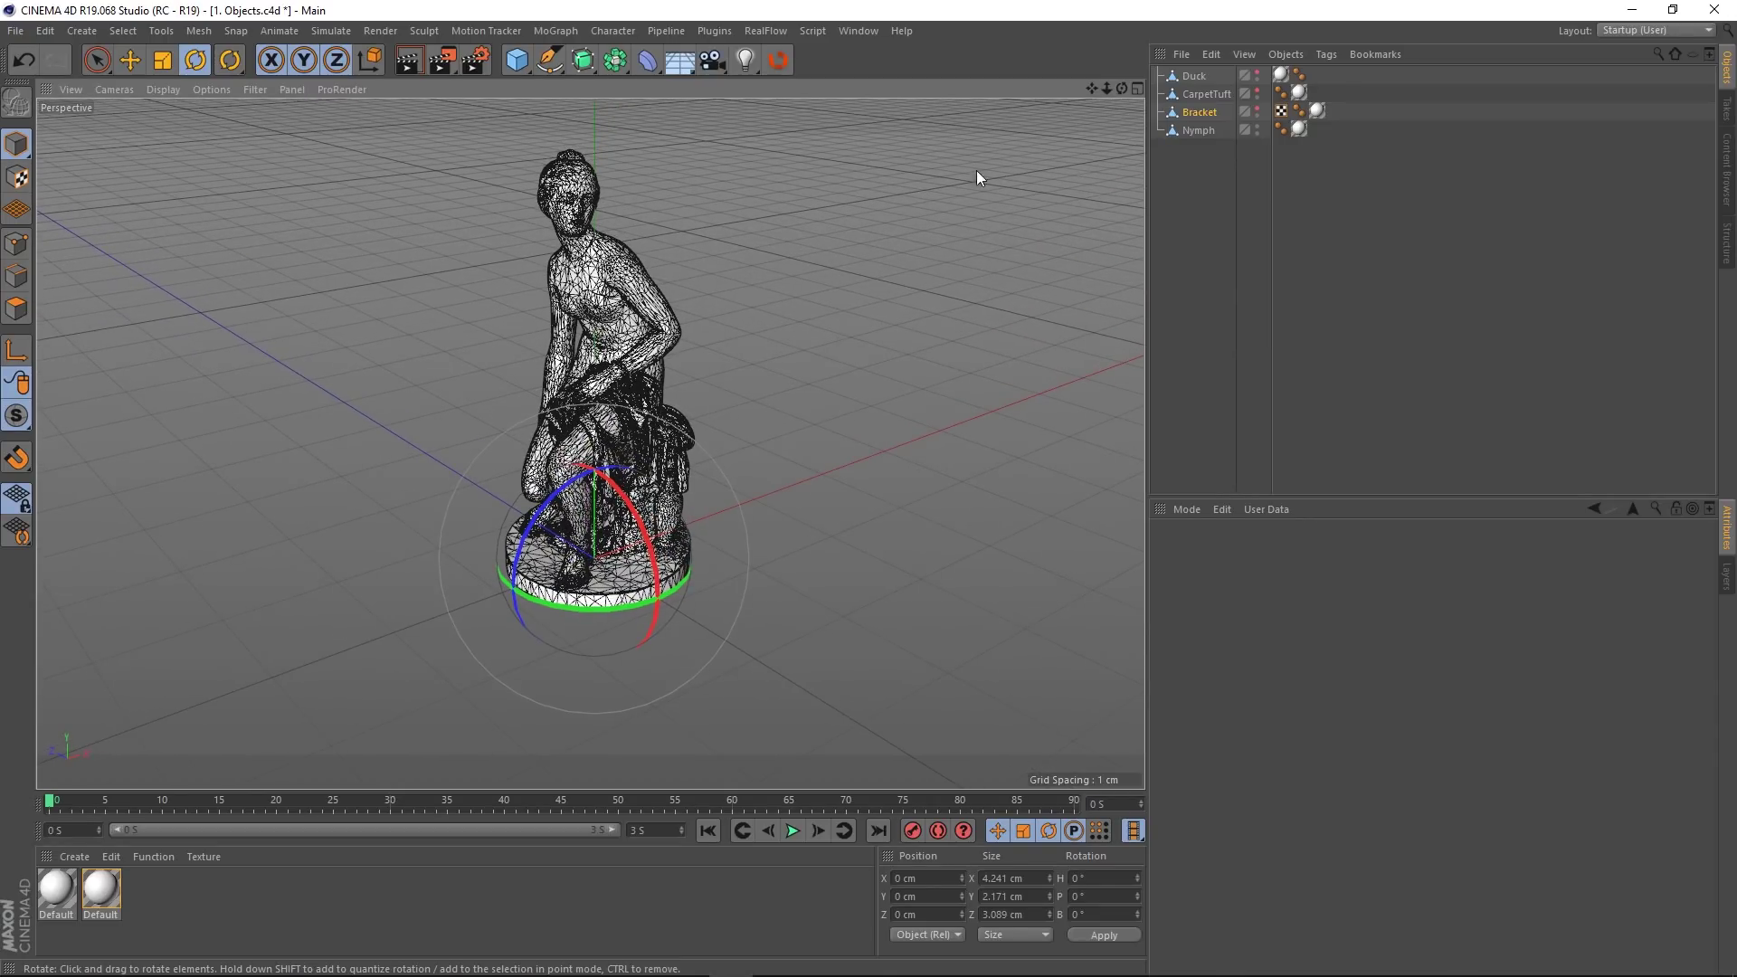
# Select the Nymph object and send it to RizomUV through the bridge plugin.
pyautogui.click(1191, 128)
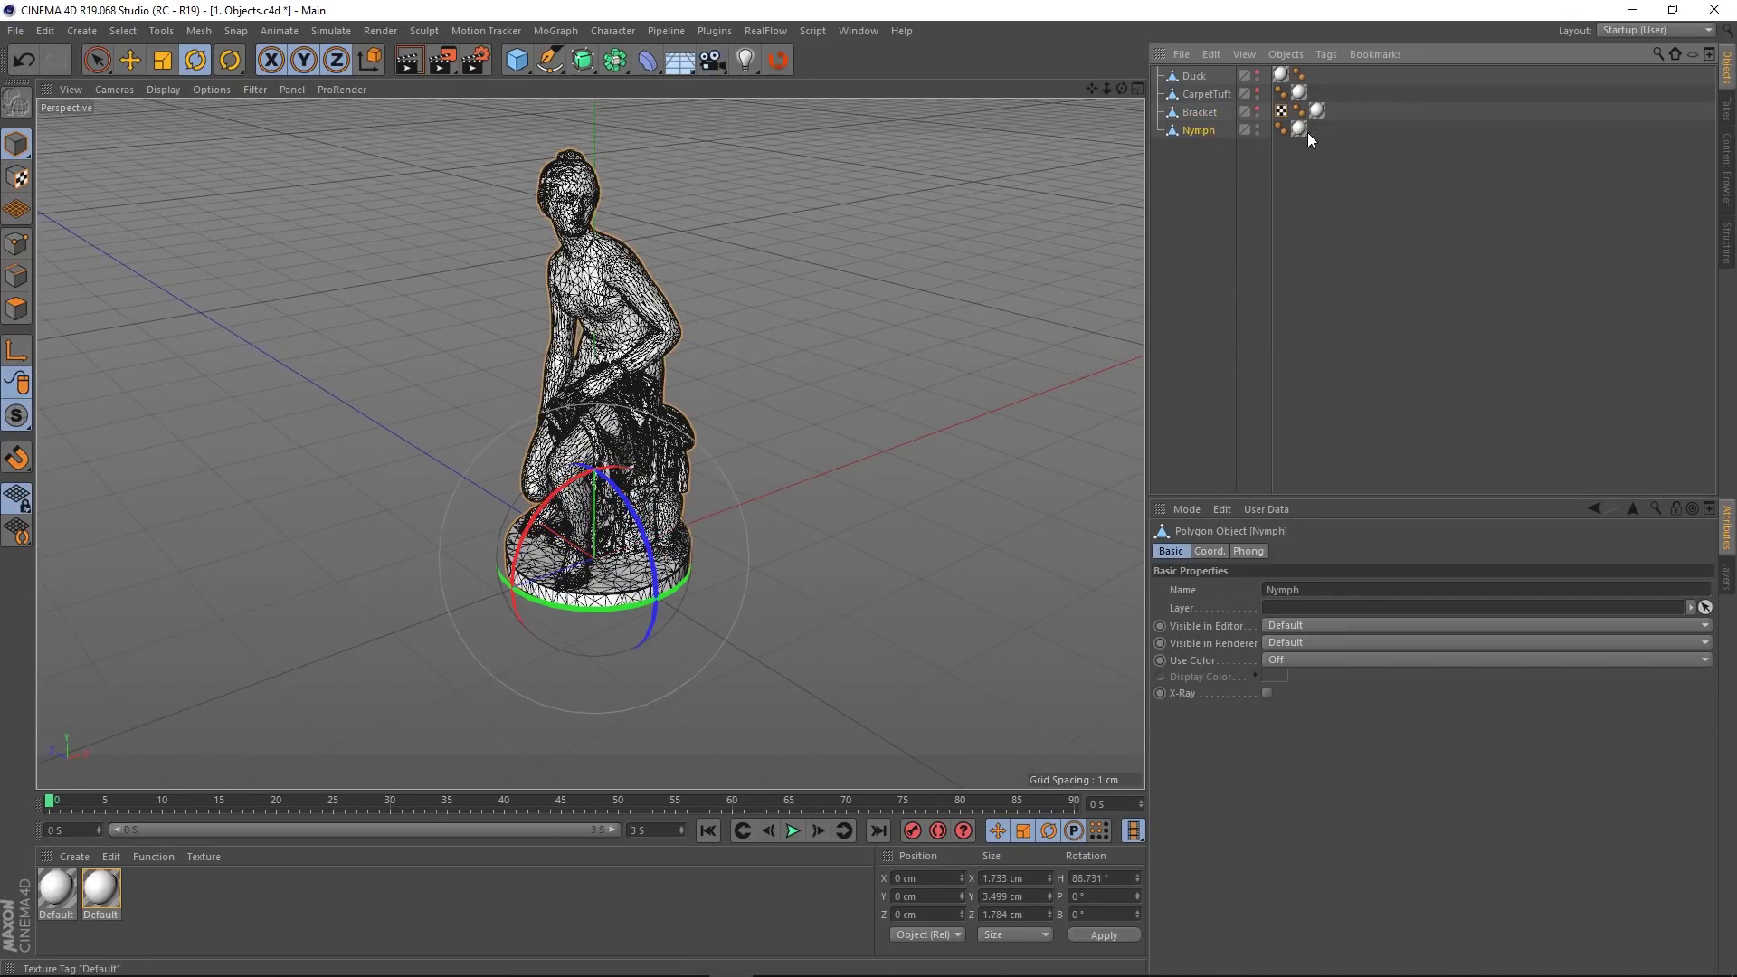
pyautogui.click(1304, 131)
pyautogui.click(1203, 133)
pyautogui.click(1227, 233)
pyautogui.click(1203, 129)
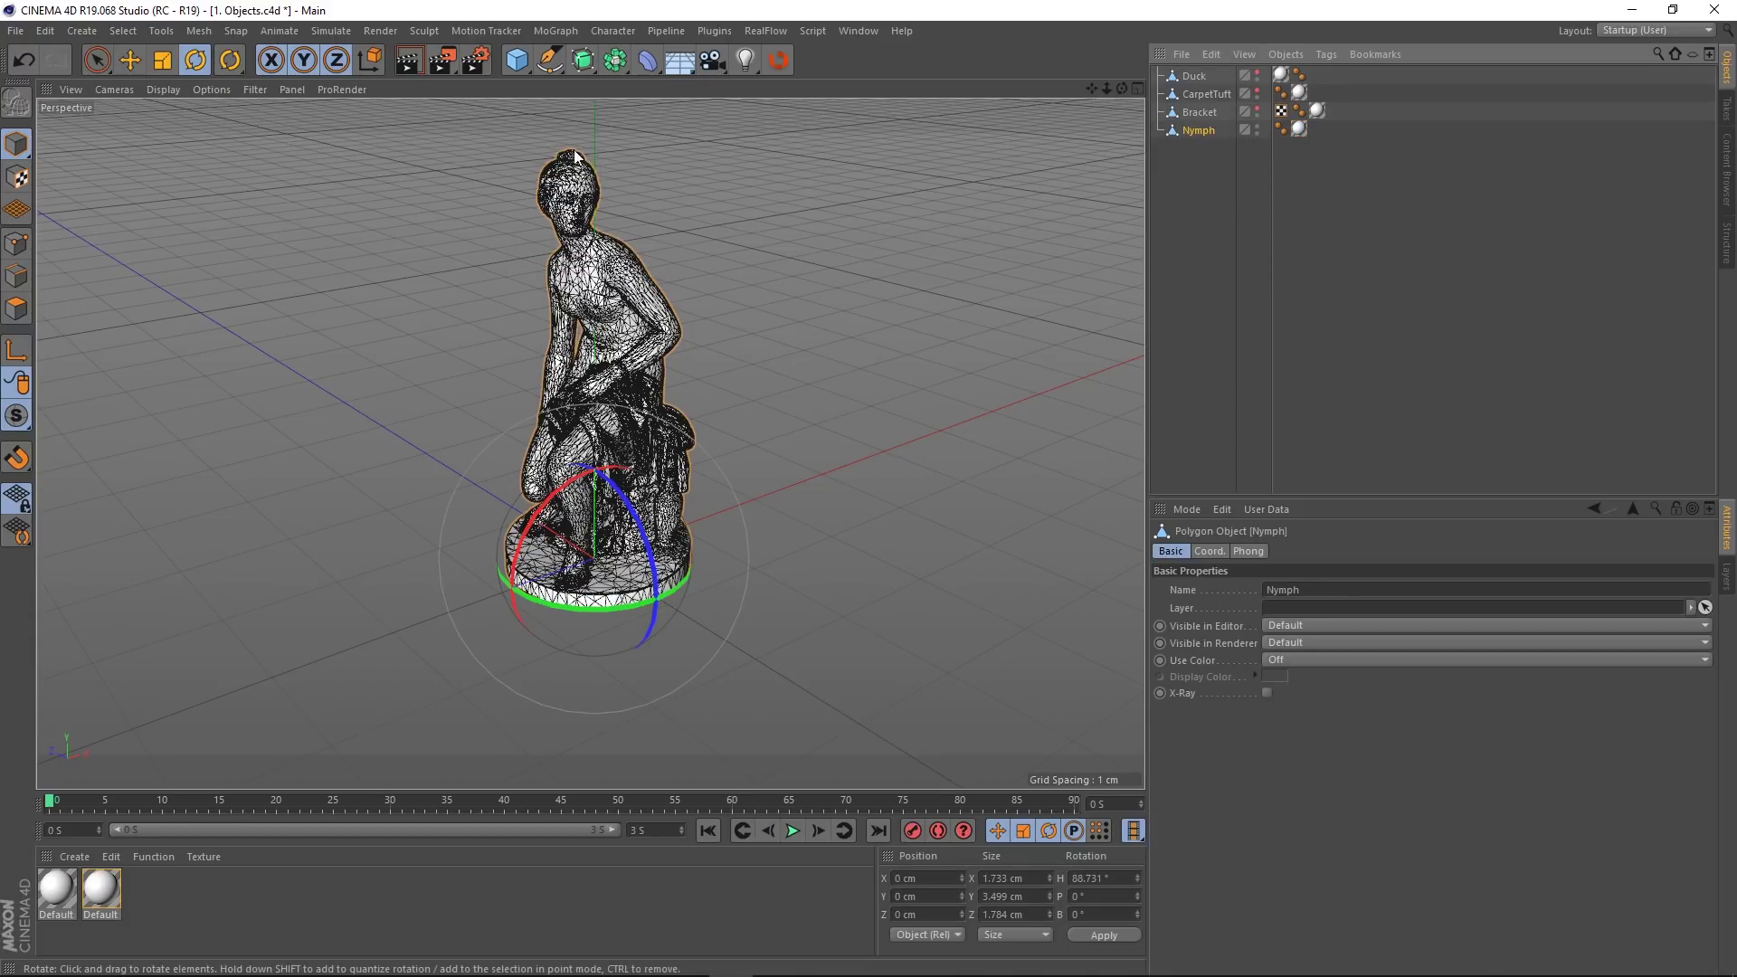
pyautogui.click(777, 61)
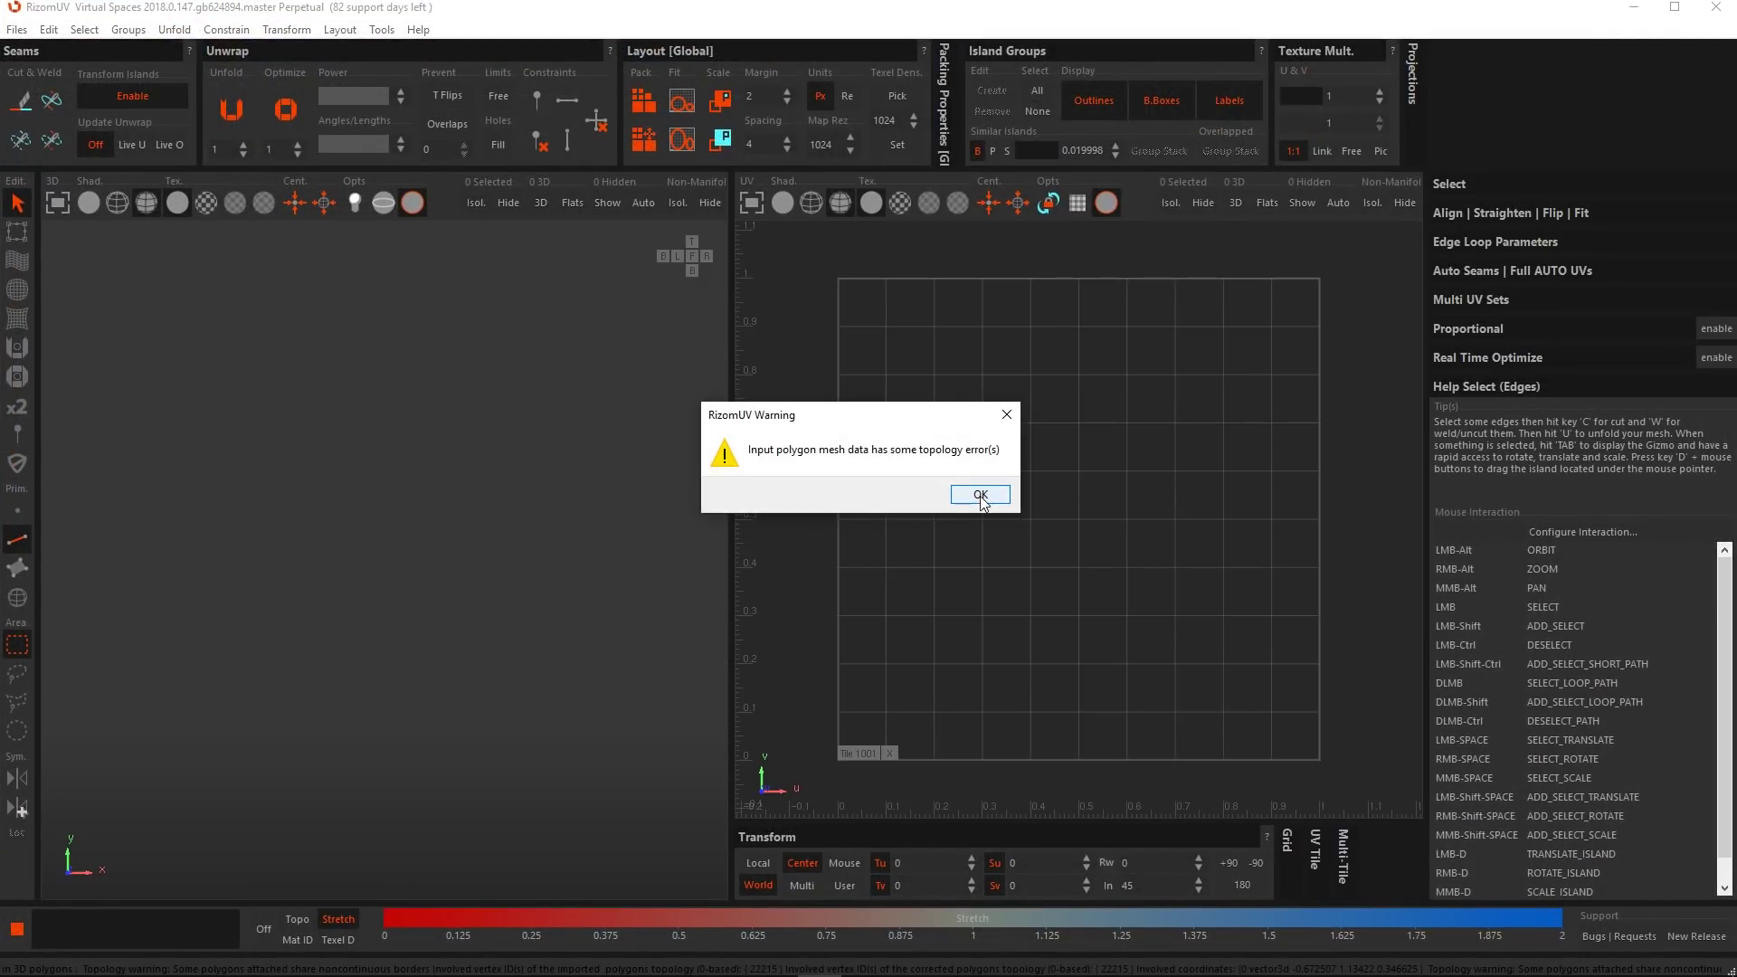
# Dismiss the topology warning and examine the imported Nymph statue's mesh from several sides and up close at the head.
pyautogui.click(980, 495)
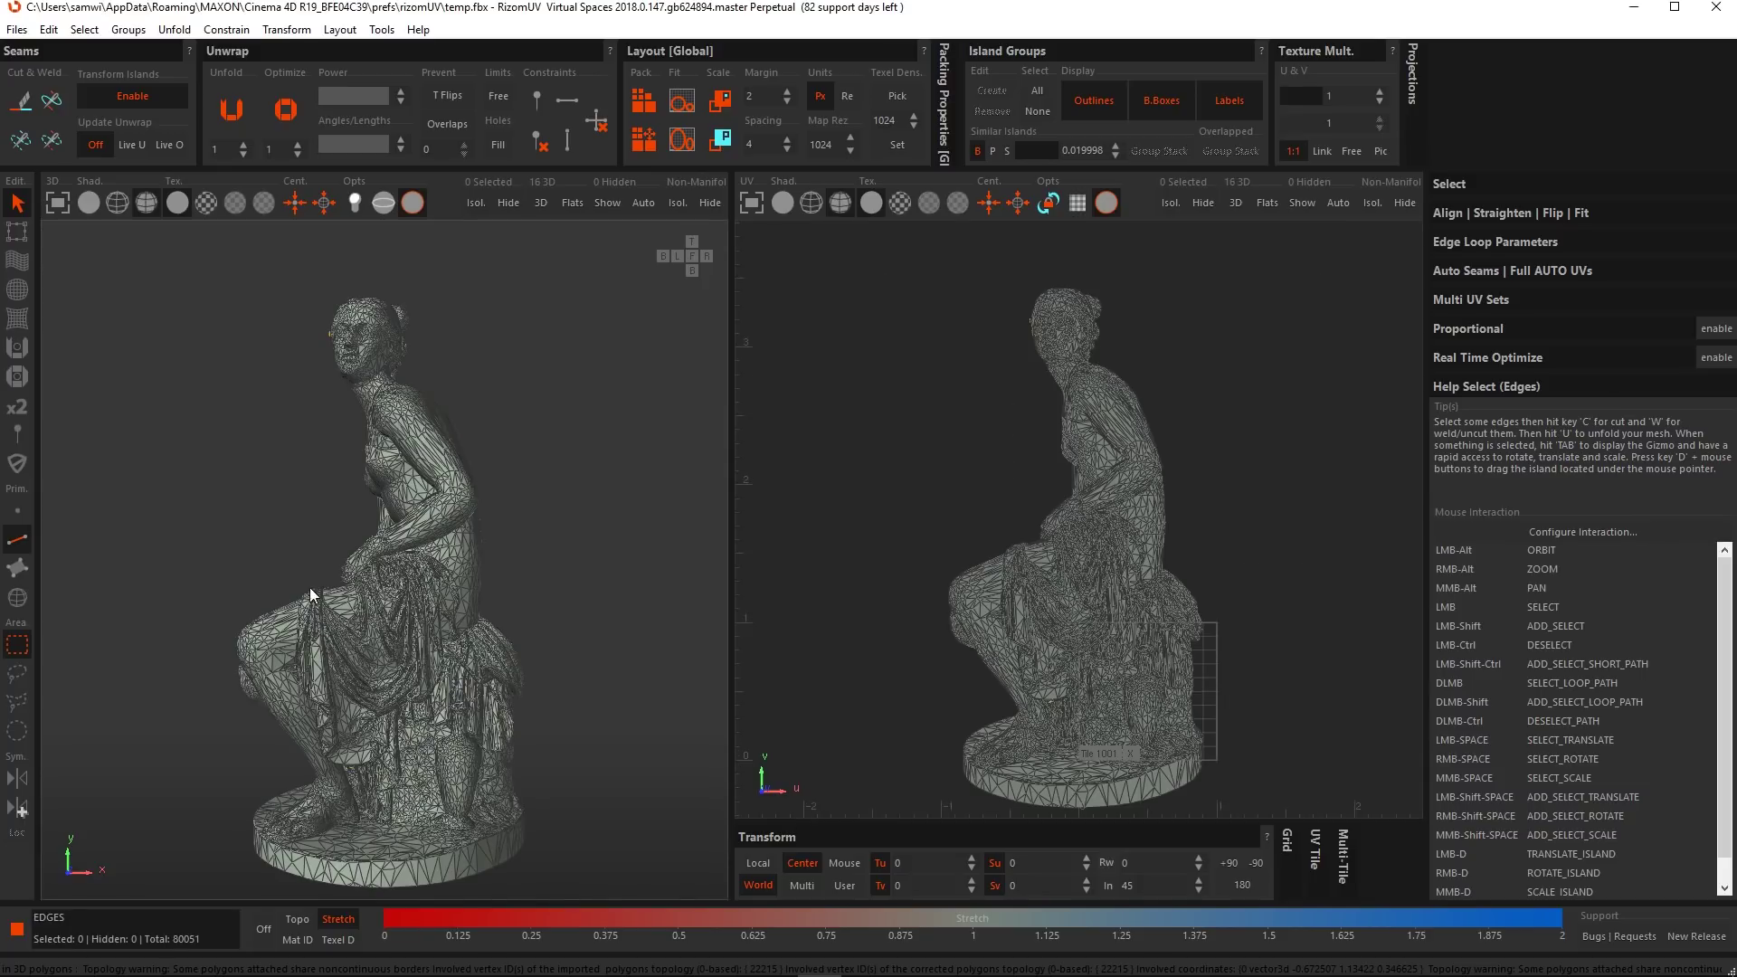
pyautogui.scroll(-1, 399, 503)
pyautogui.keyDown('alt'); pyautogui.moveTo(394, 559); pyautogui.dragTo(575, 539); pyautogui.keyUp('alt')
pyautogui.scroll(8, 273, 319)
pyautogui.scroll(8, 244, 327)
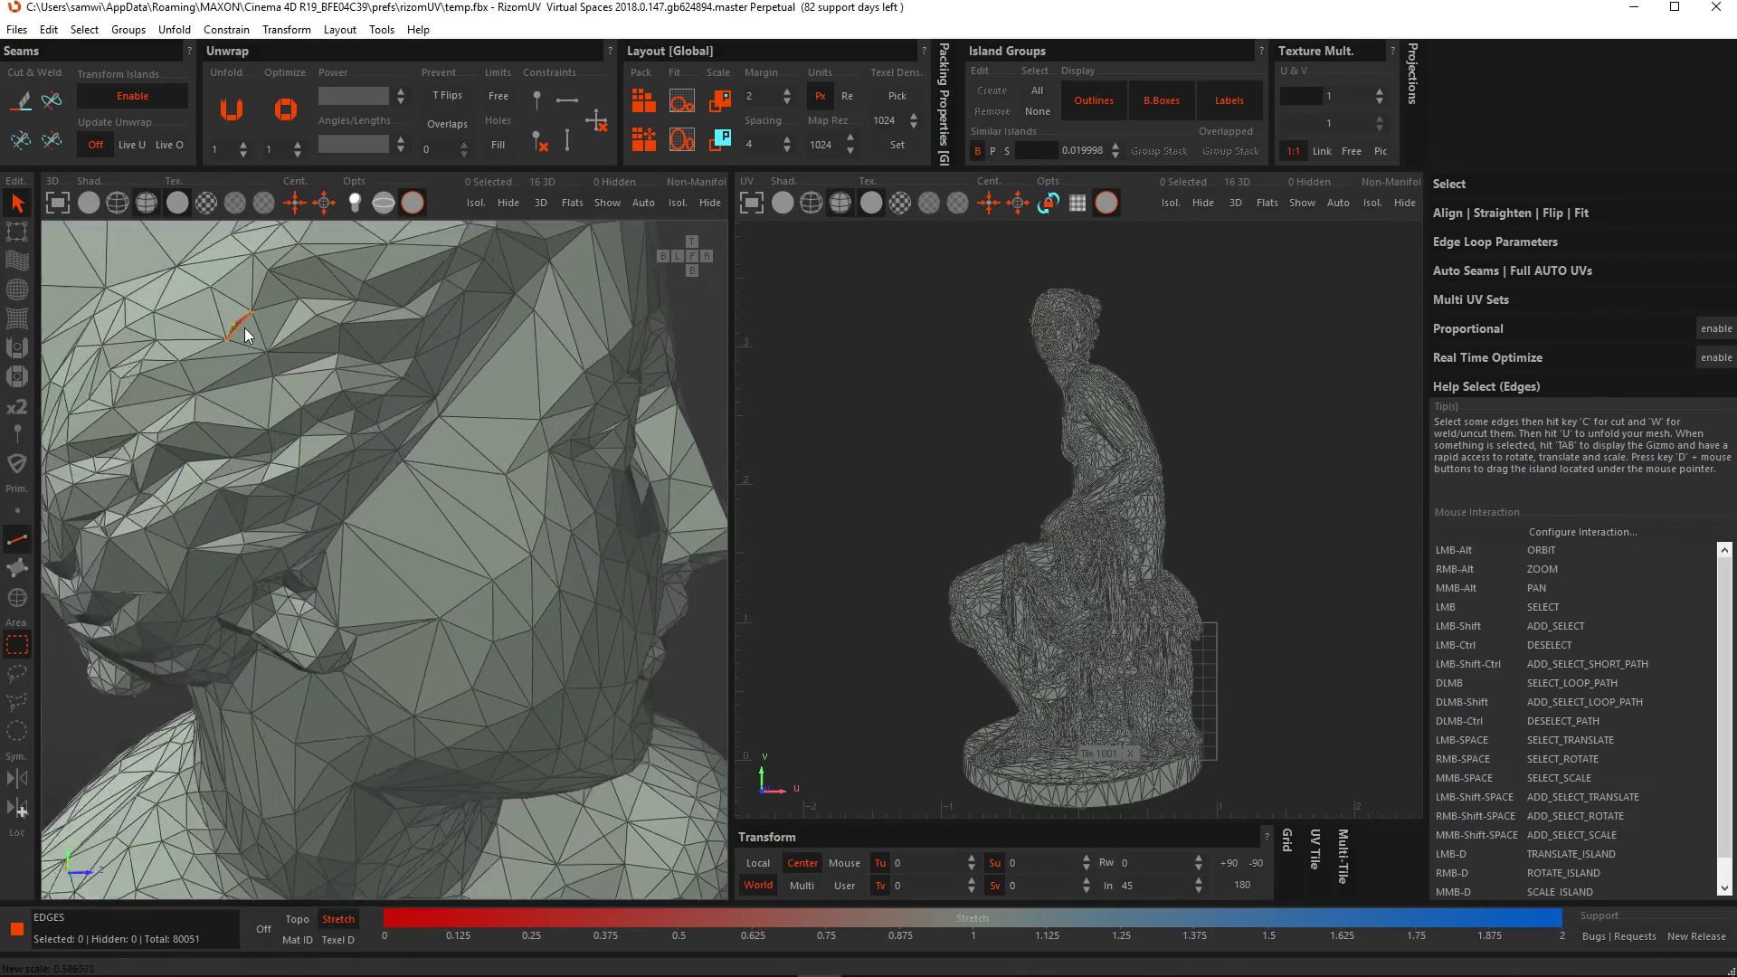
pyautogui.keyDown('alt'); pyautogui.moveTo(241, 355); pyautogui.dragTo(188, 358); pyautogui.keyUp('alt')
pyautogui.scroll(-15, 248, 456)
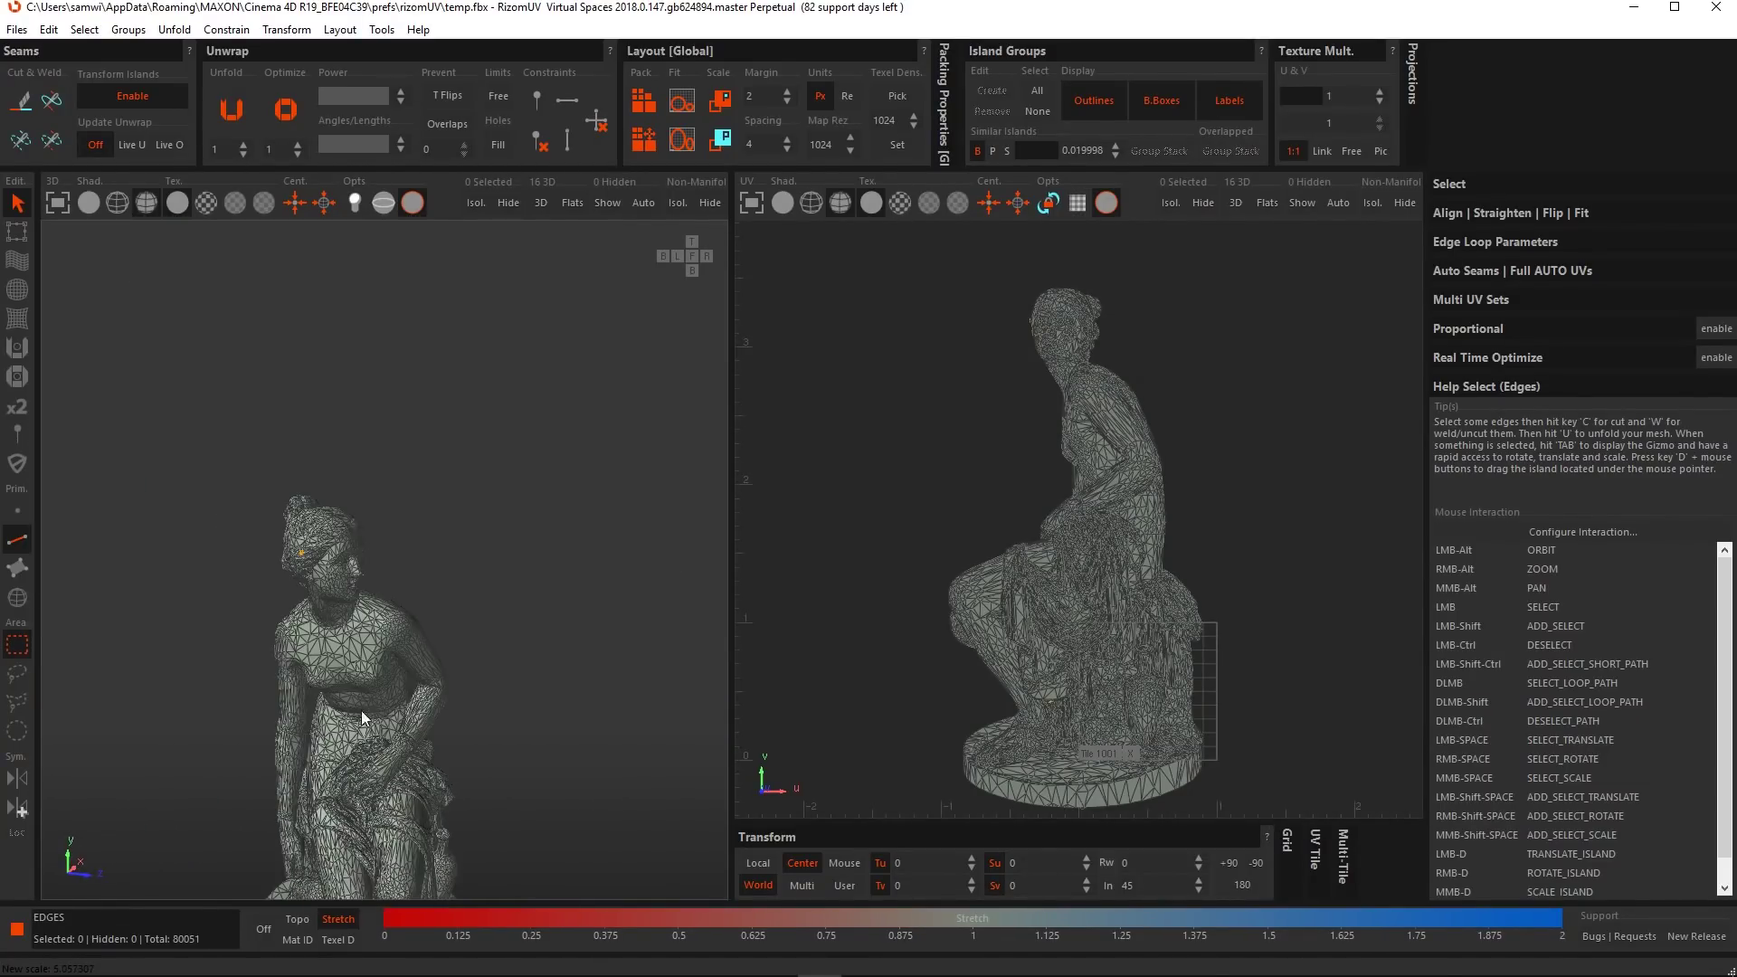
pyautogui.keyDown('alt'); pyautogui.moveTo(365, 712); pyautogui.dragTo(376, 578, button='middle'); pyautogui.keyUp('alt')
pyautogui.keyDown('alt'); pyautogui.moveTo(376, 577); pyautogui.dragTo(384, 632); pyautogui.keyUp('alt')
pyautogui.keyDown('alt'); pyautogui.moveTo(383, 632); pyautogui.dragTo(496, 644, button='middle'); pyautogui.keyUp('alt')
pyautogui.keyDown('alt'); pyautogui.moveTo(496, 644); pyautogui.dragTo(590, 554); pyautogui.keyUp('alt')
pyautogui.keyDown('alt'); pyautogui.moveTo(590, 554); pyautogui.dragTo(543, 571, button='middle'); pyautogui.keyUp('alt')
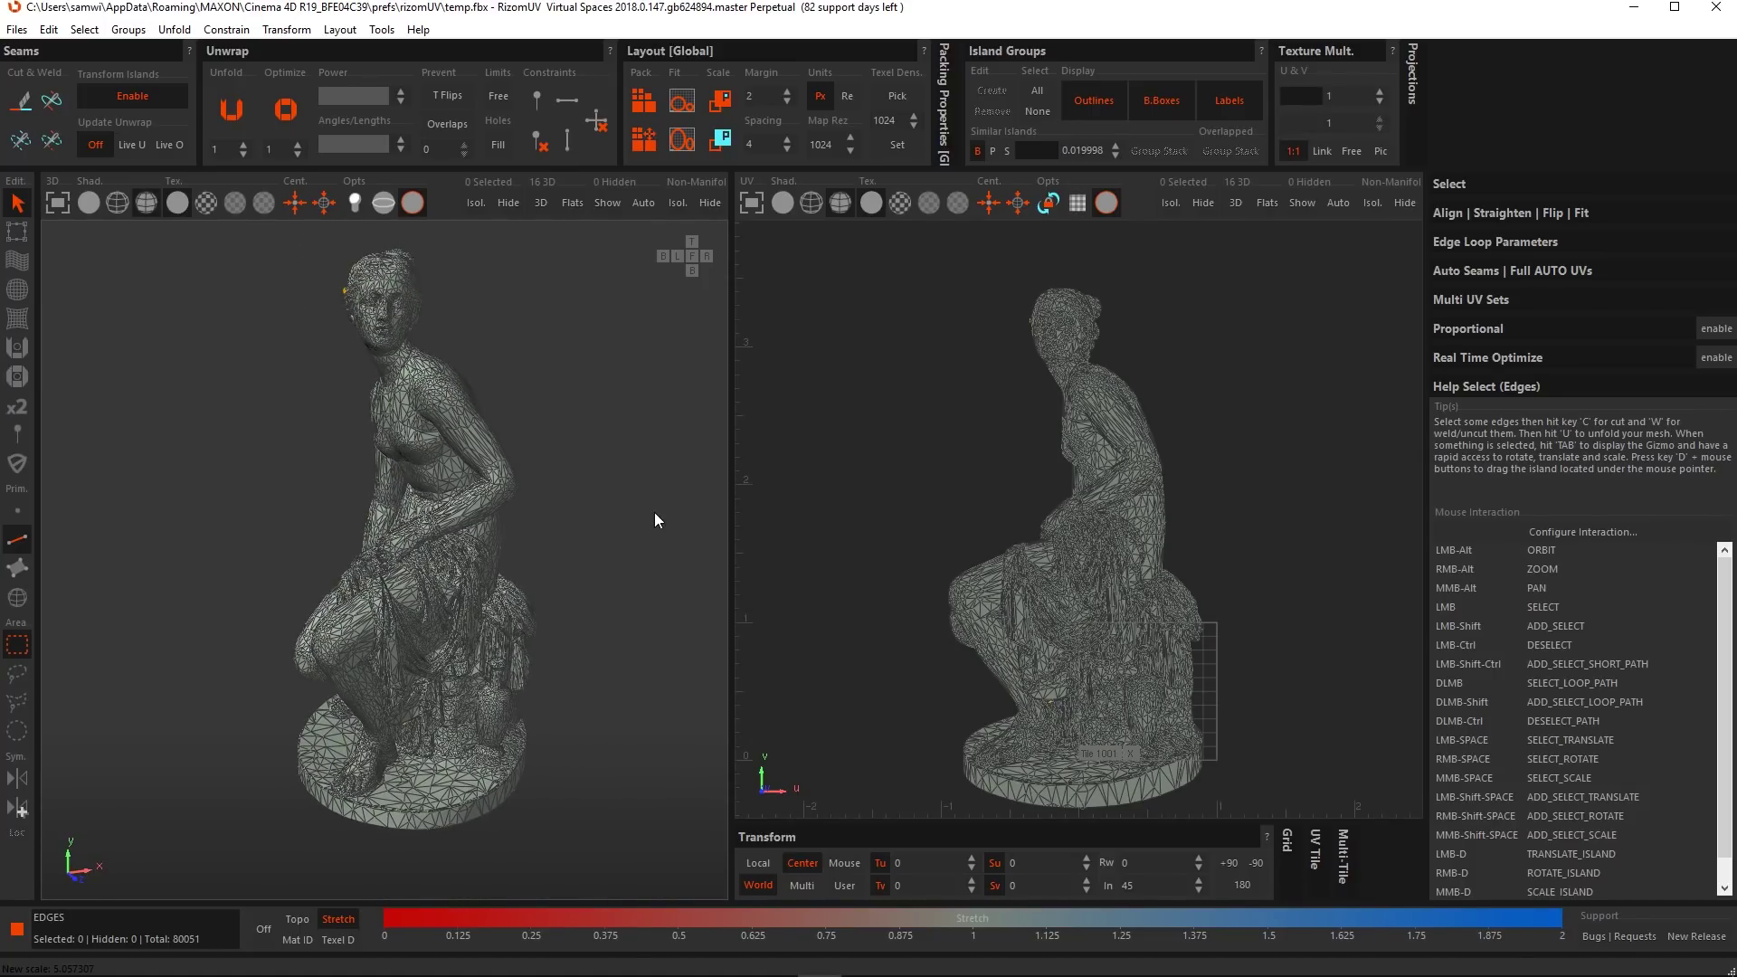
# Switch to polygon selection and set the Magic Wand's Max Edge Angle to 14.
pyautogui.click(17, 568)
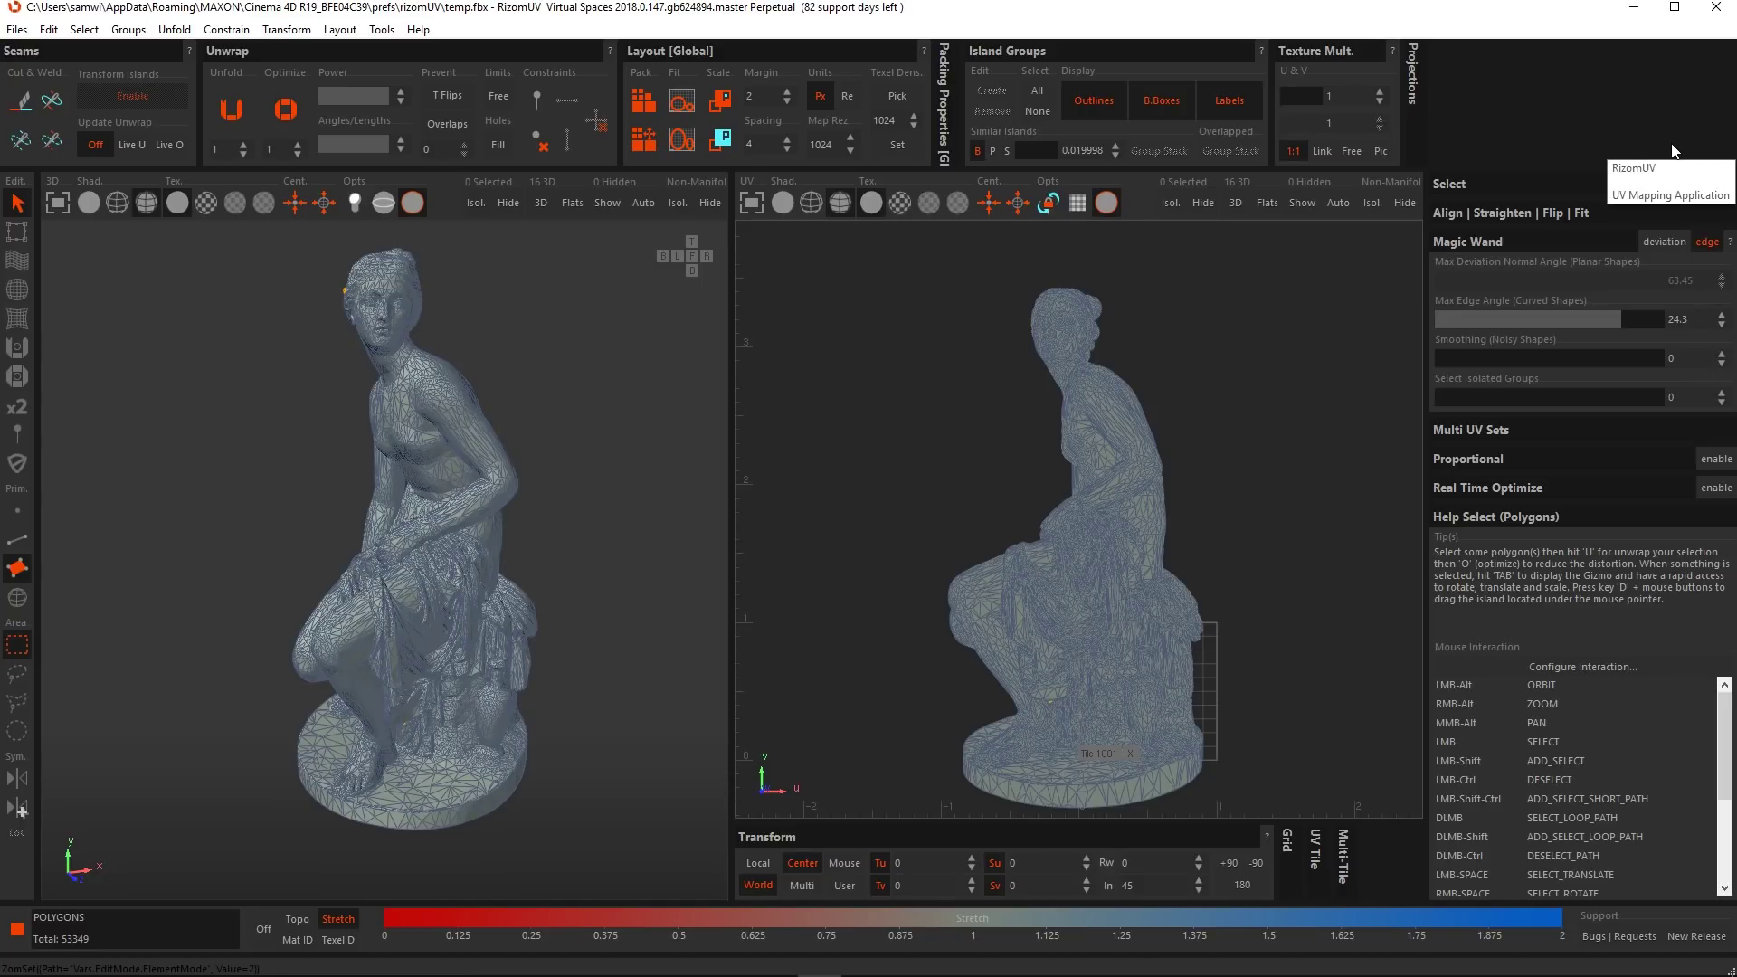
pyautogui.doubleClick(1682, 324)
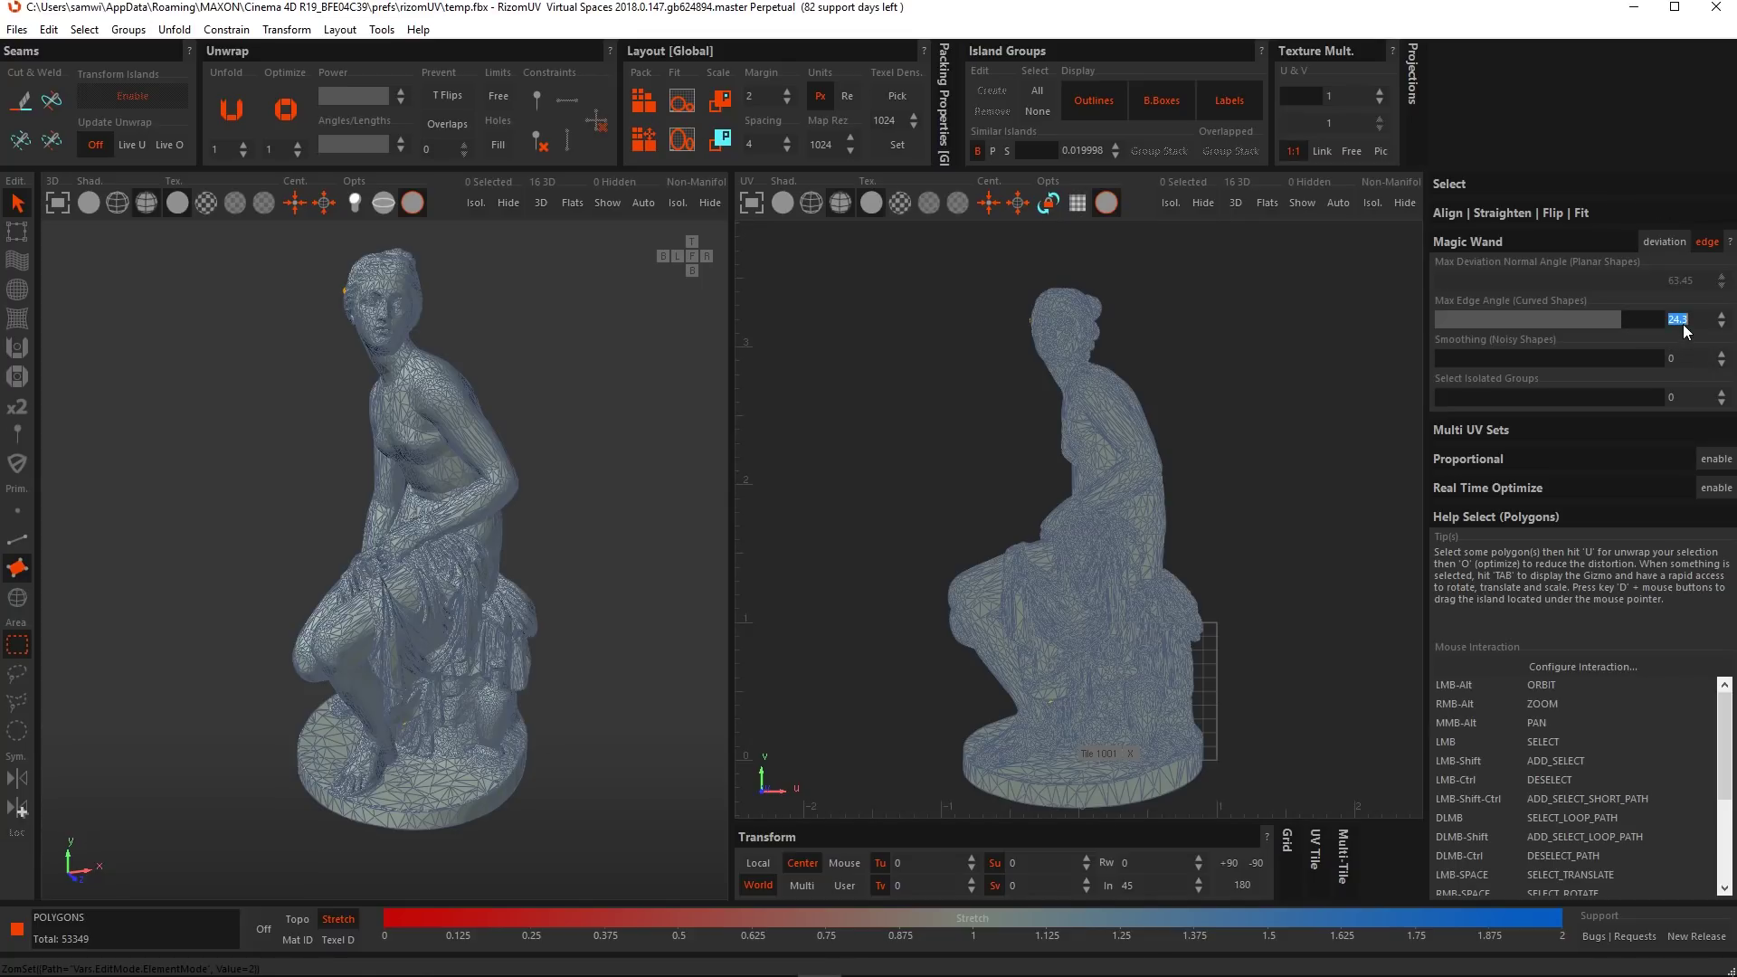
pyautogui.write('14')
pyautogui.press('Return')
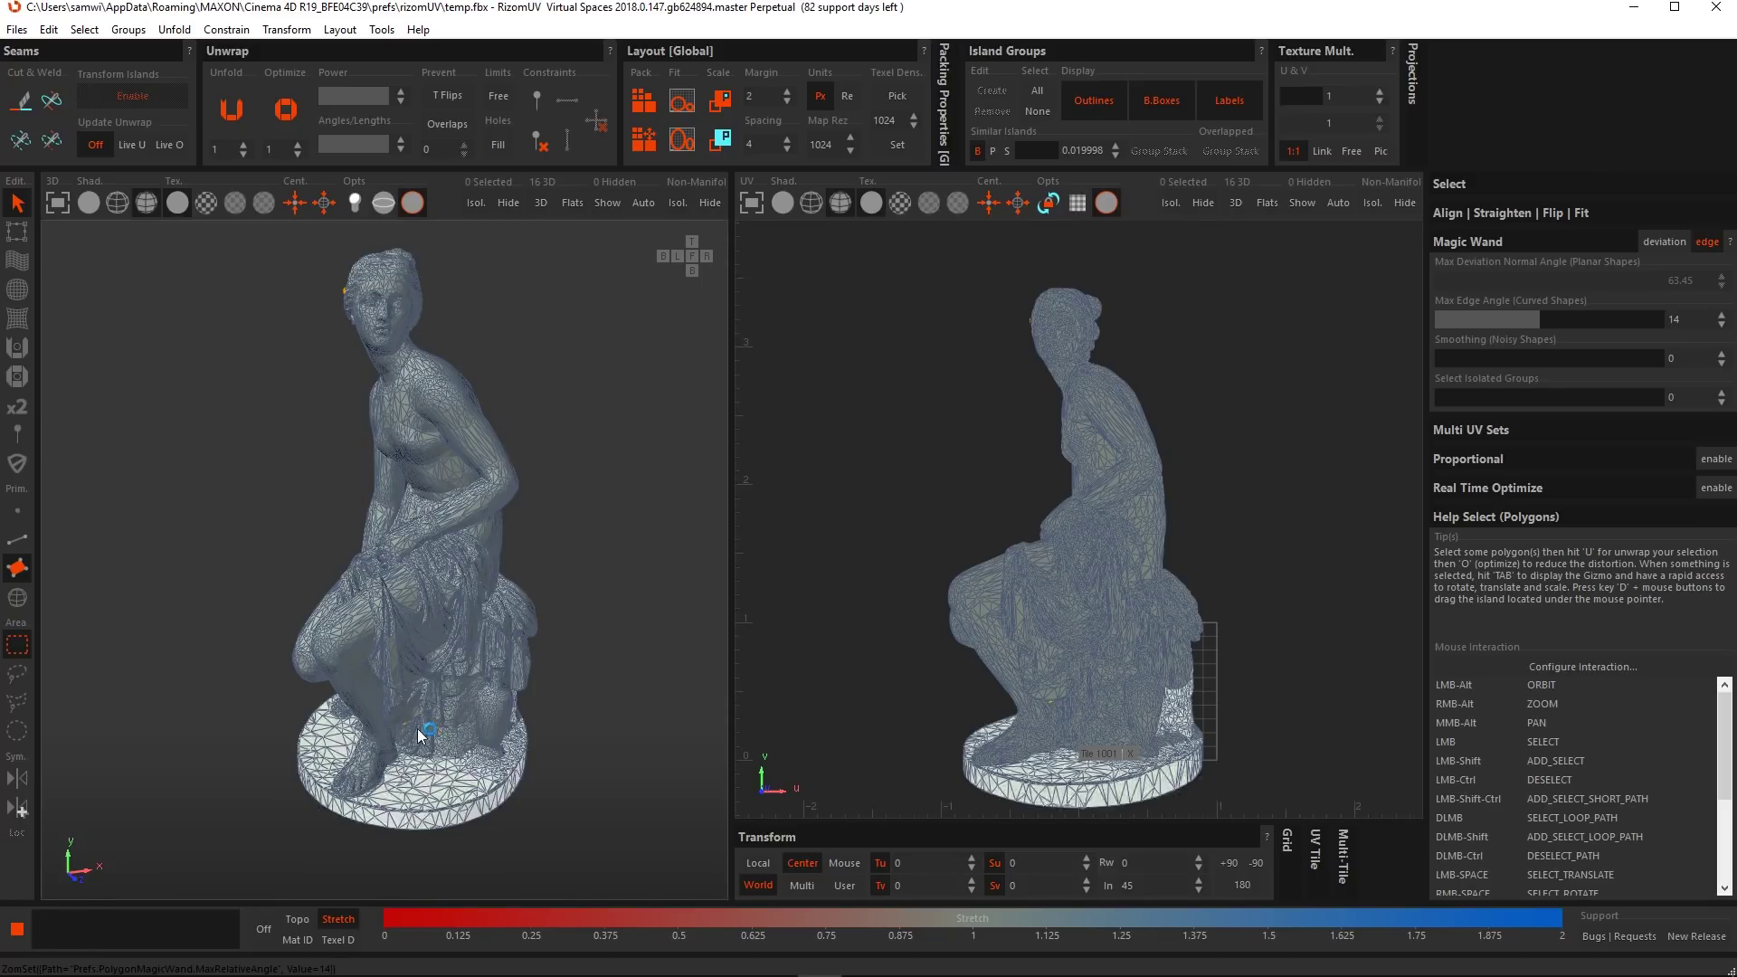
# Select the rough rock surface between the drapery and the vase with the Magic Wand.
pyautogui.keyDown('alt'); pyautogui.moveTo(404, 791); pyautogui.dragTo(450, 594, button='middle'); pyautogui.keyUp('alt')
pyautogui.scroll(5, 443, 523)
pyautogui.keyDown('alt'); pyautogui.moveTo(442, 523); pyautogui.dragTo(439, 518); pyautogui.keyUp('alt')
pyautogui.keyDown('alt'); pyautogui.moveTo(439, 519); pyautogui.dragTo(321, 658, button='middle'); pyautogui.keyUp('alt')
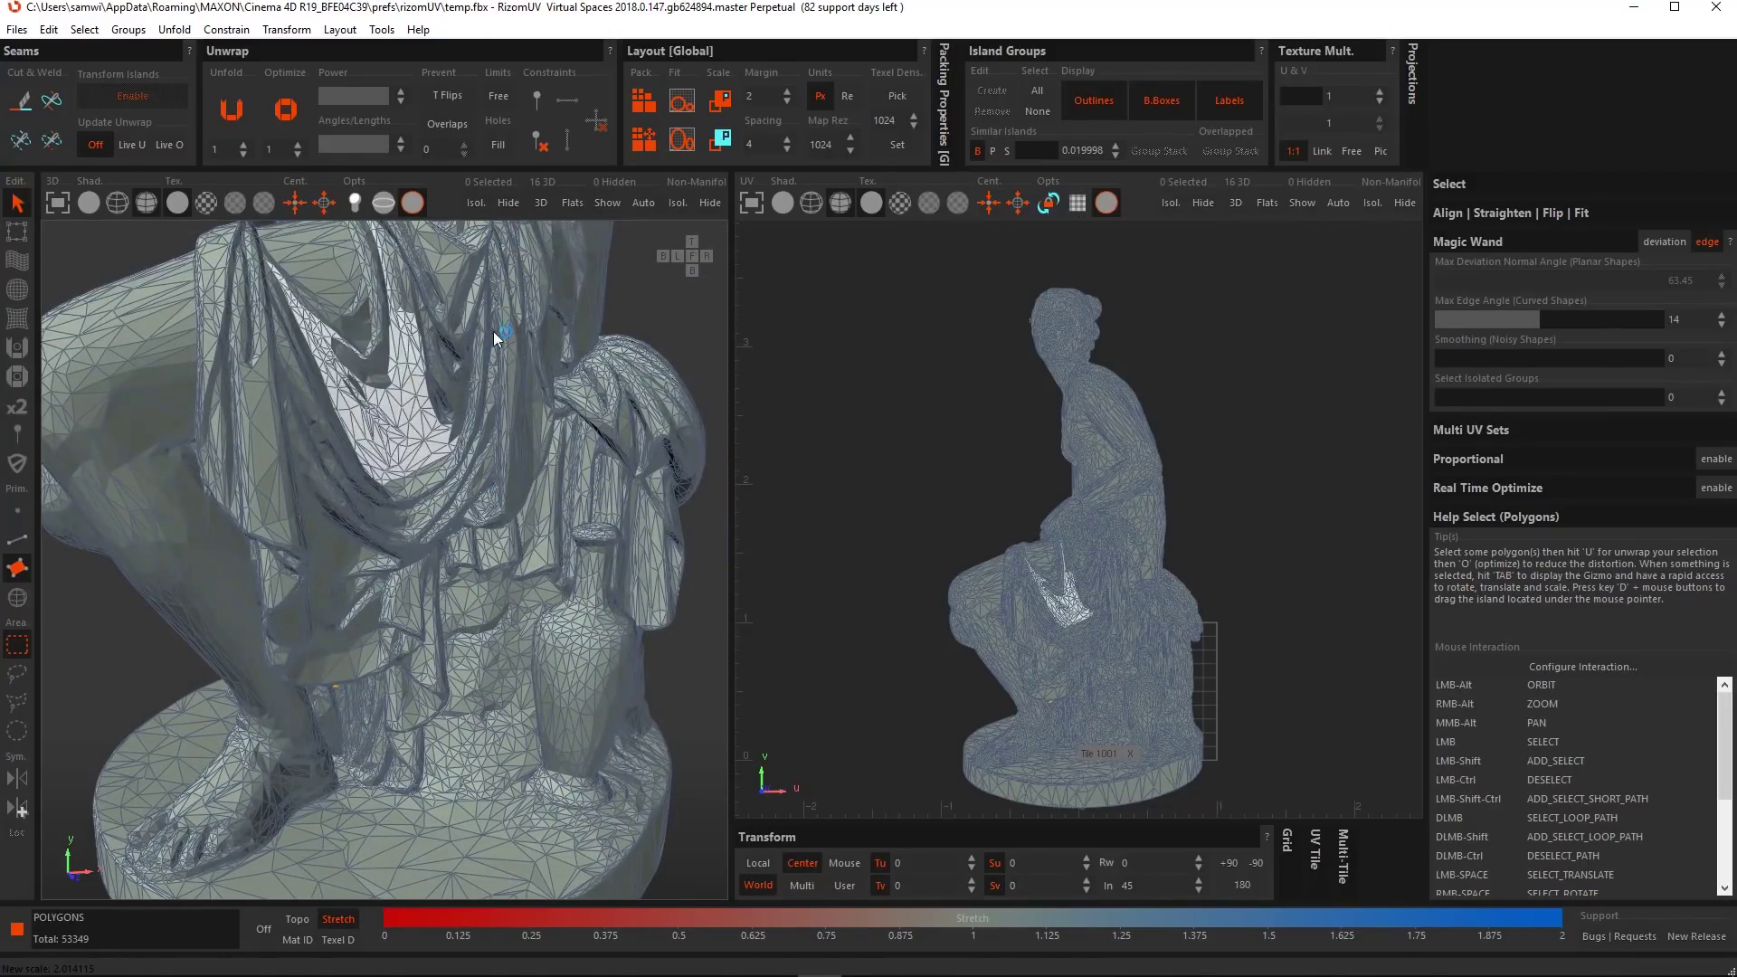
pyautogui.keyDown('alt'); pyautogui.moveTo(479, 686); pyautogui.dragTo(494, 544, button='middle'); pyautogui.keyUp('alt')
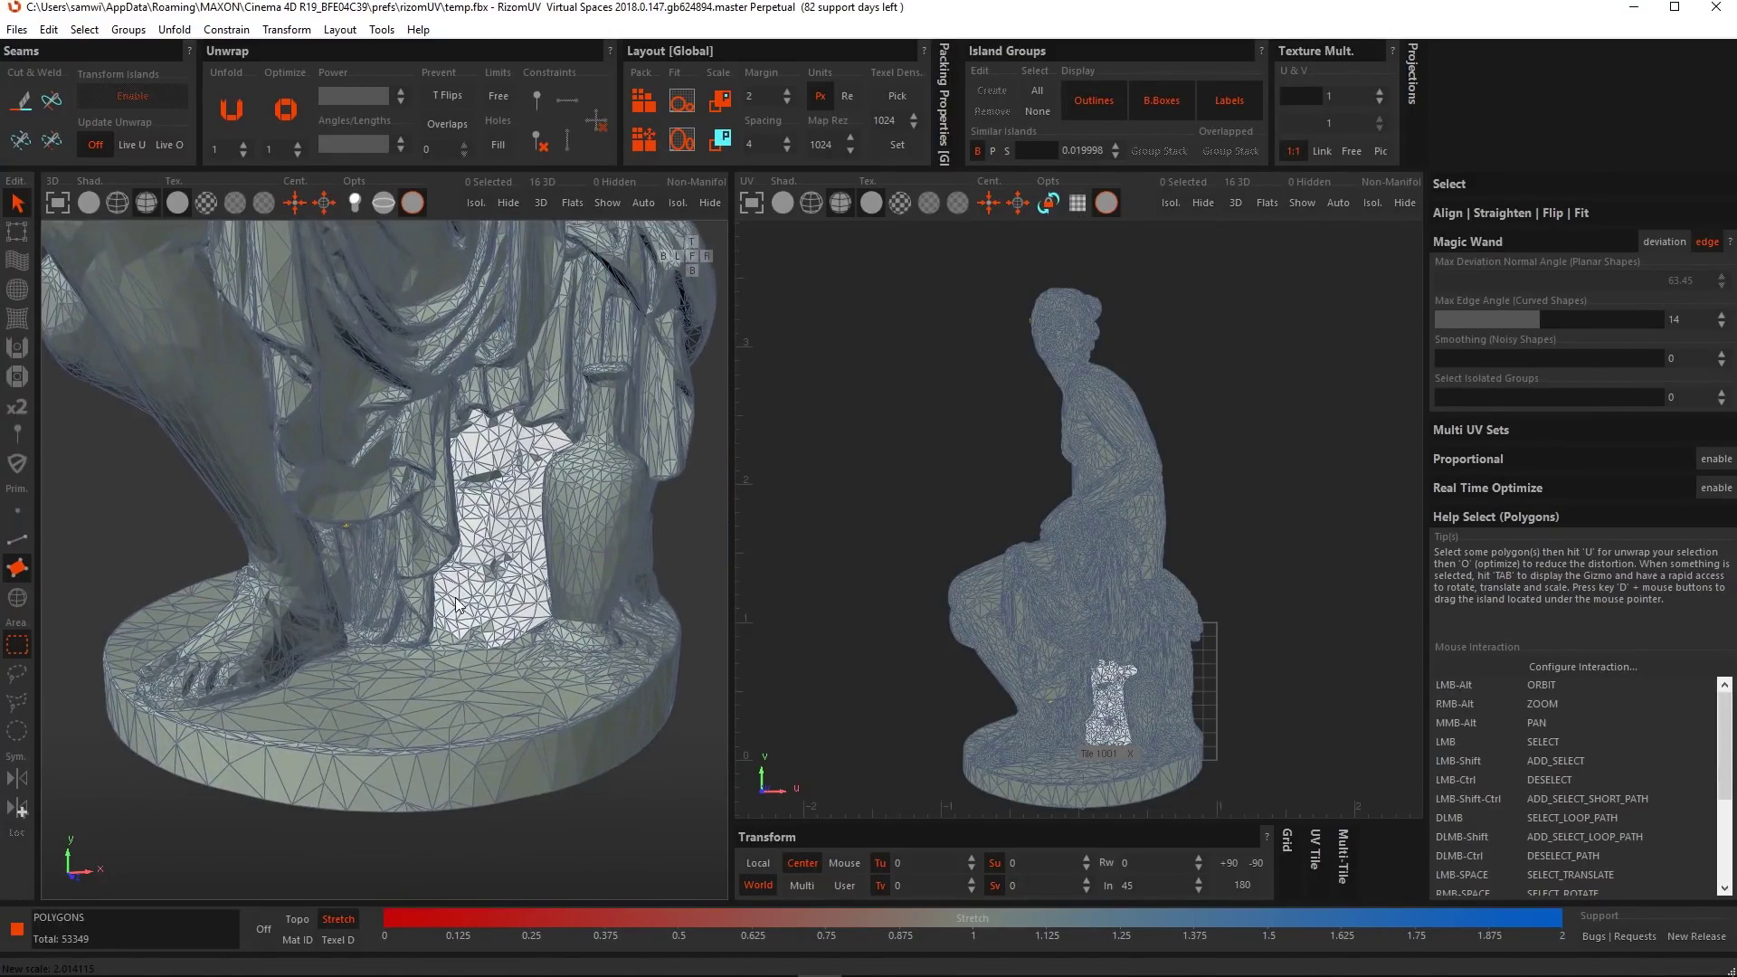
pyautogui.scroll(3, 507, 541)
pyautogui.keyDown('alt'); pyautogui.moveTo(494, 544); pyautogui.dragTo(516, 560); pyautogui.keyUp('alt')
pyautogui.scroll(3, 510, 546)
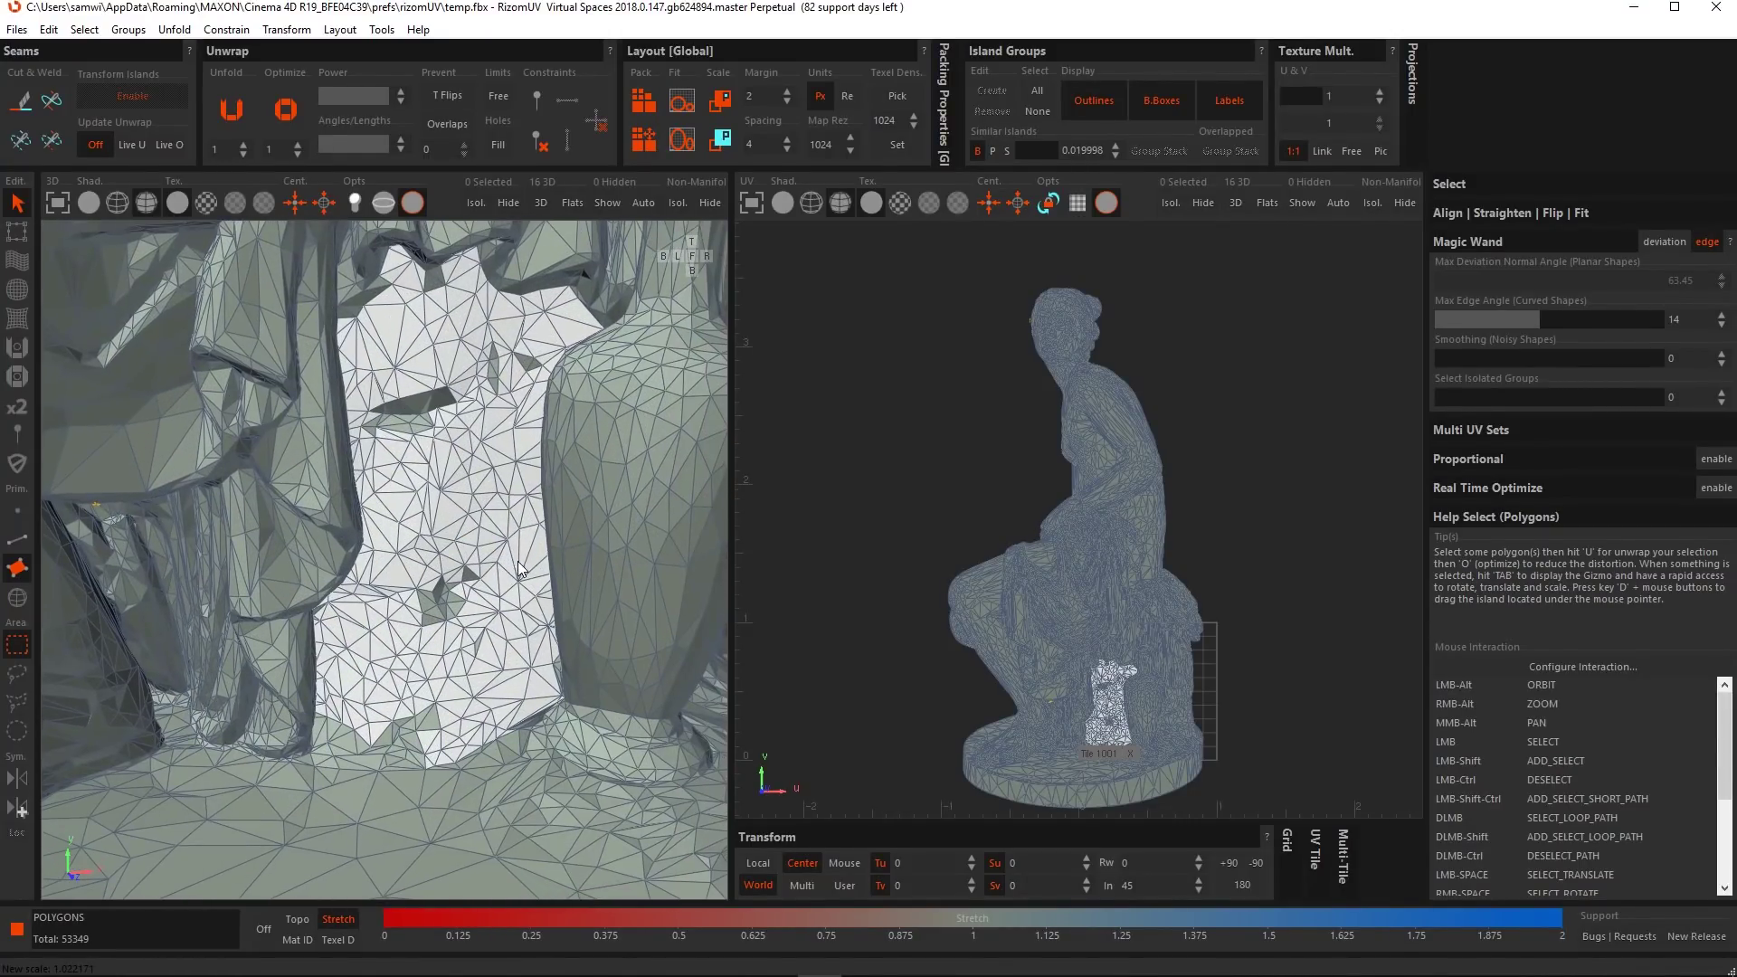
pyautogui.click(512, 510)
pyautogui.scroll(-2, 513, 510)
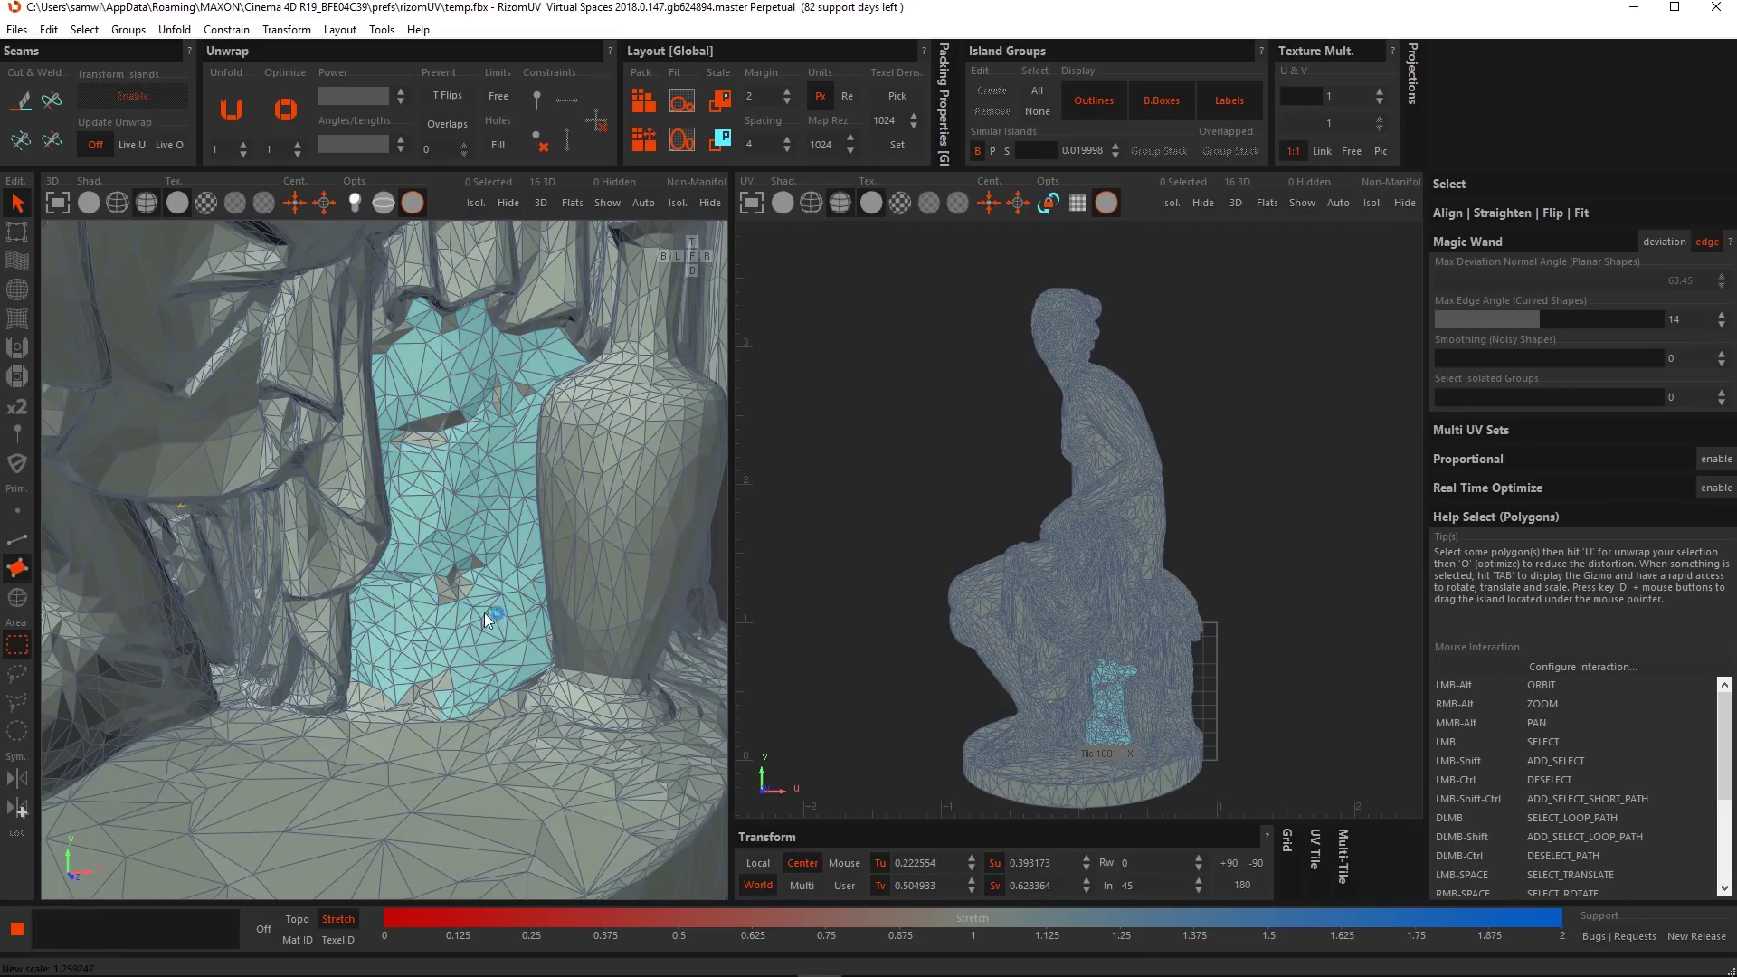
# Try adding the small unselected polygons in the rock surface by hand, and undo these selections along with the rock selection.
pyautogui.scroll(5, 422, 572)
pyautogui.scroll(5, 422, 572)
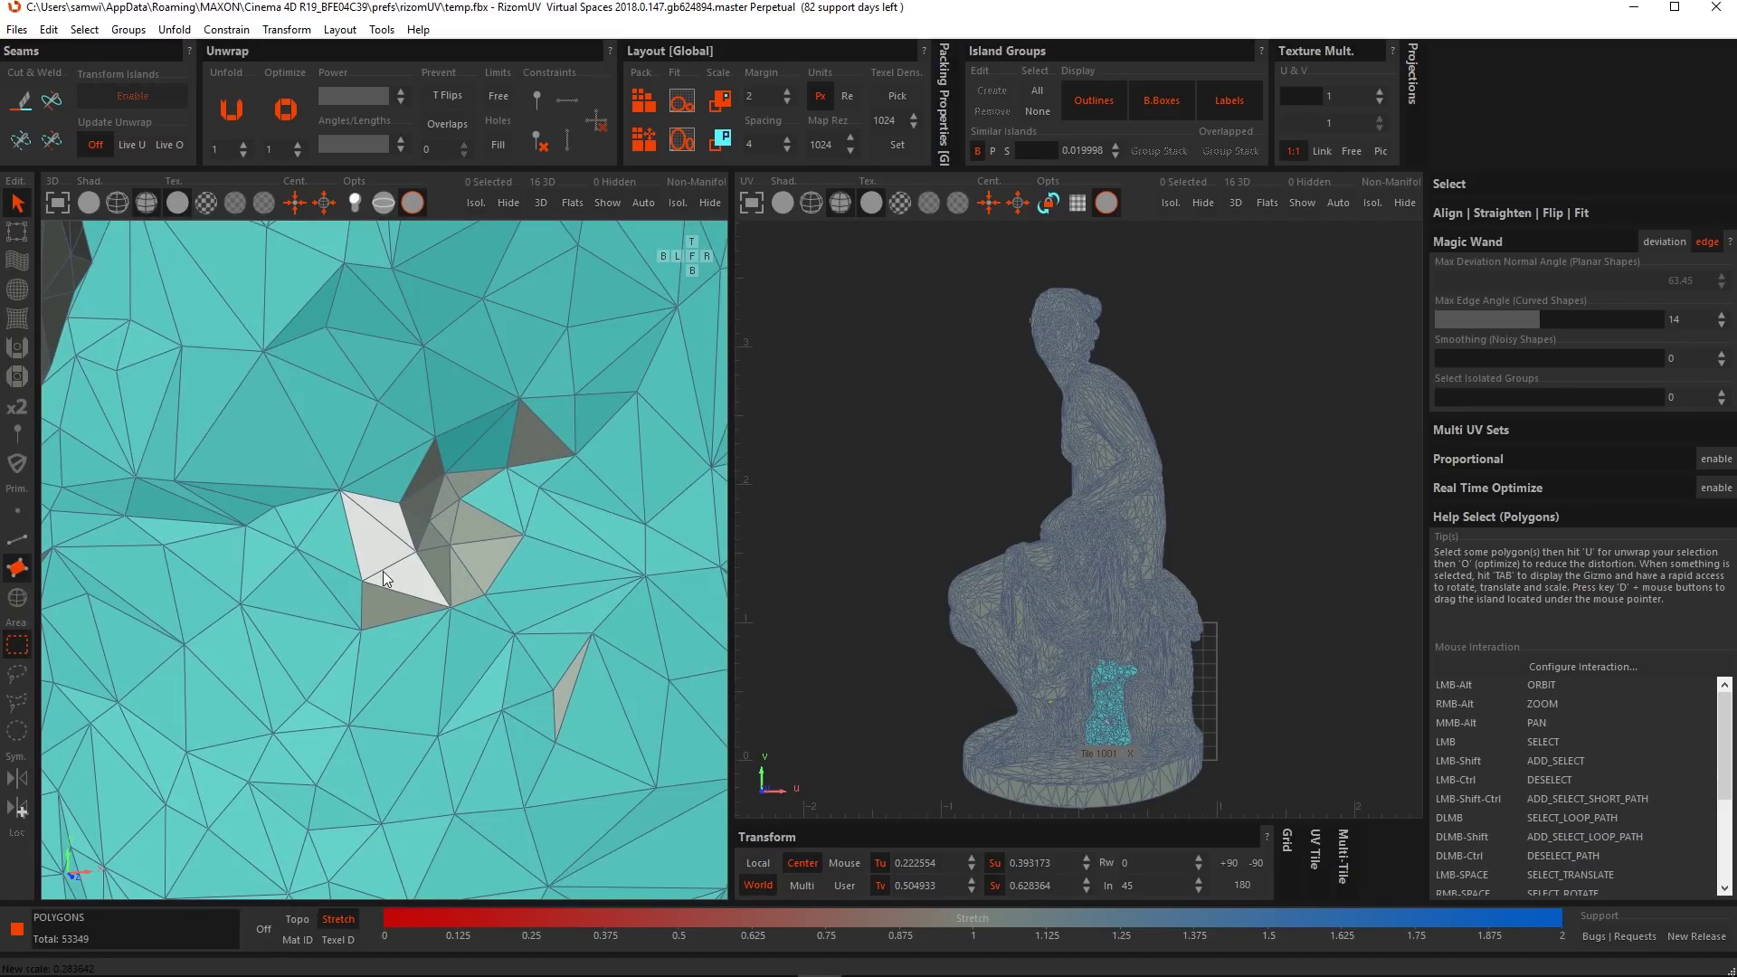
pyautogui.click(384, 574)
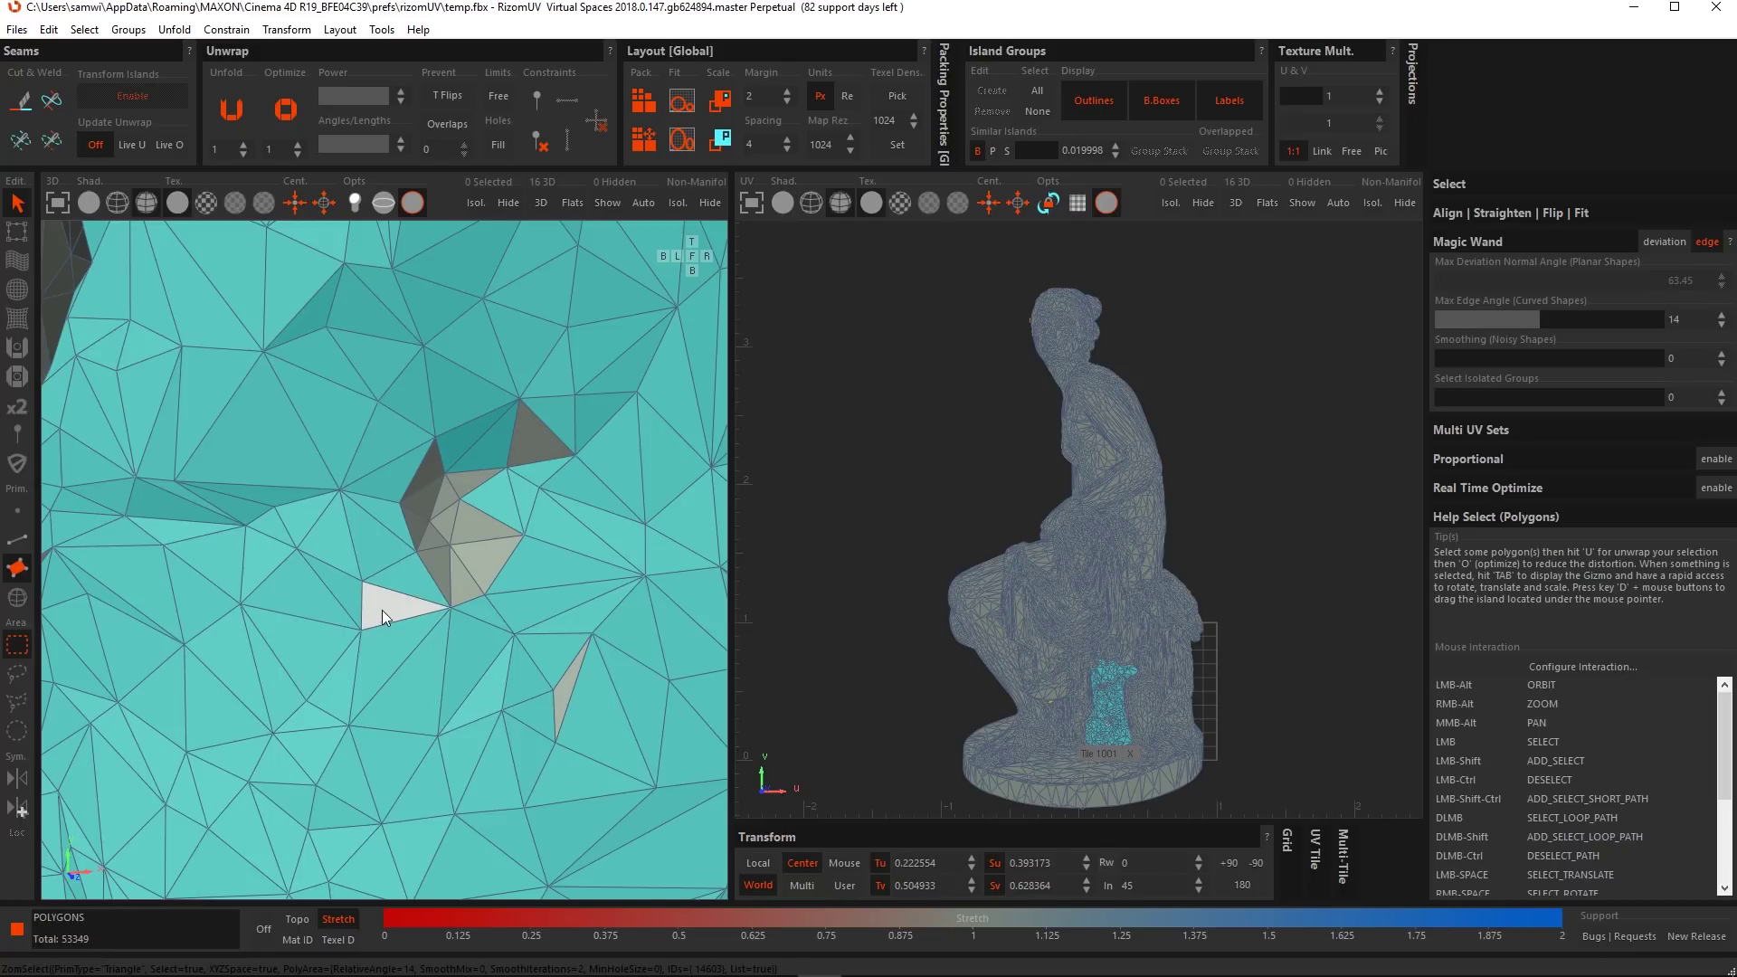
pyautogui.keyDown('shift'); pyautogui.doubleClick(443, 529); pyautogui.keyUp('shift')
pyautogui.hotkey('ctrl', 'z')
pyautogui.hotkey('ctrl', 'z')
pyautogui.hotkey('ctrl', 'z')
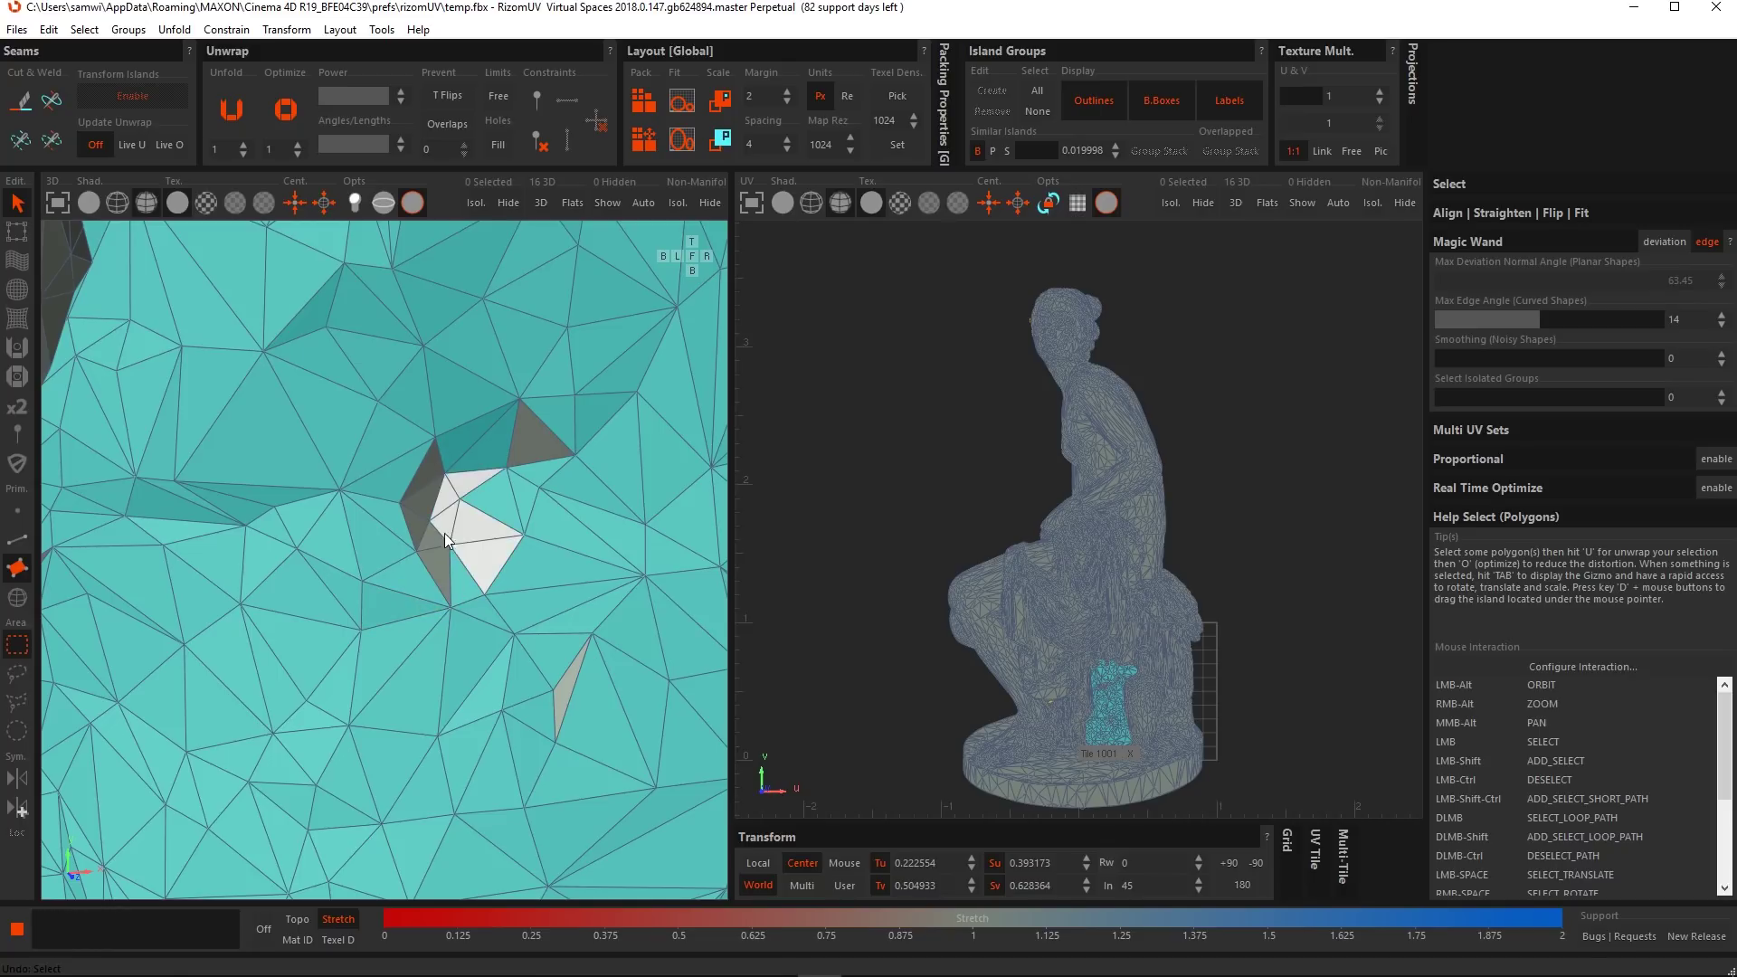
pyautogui.hotkey('ctrl', 'z')
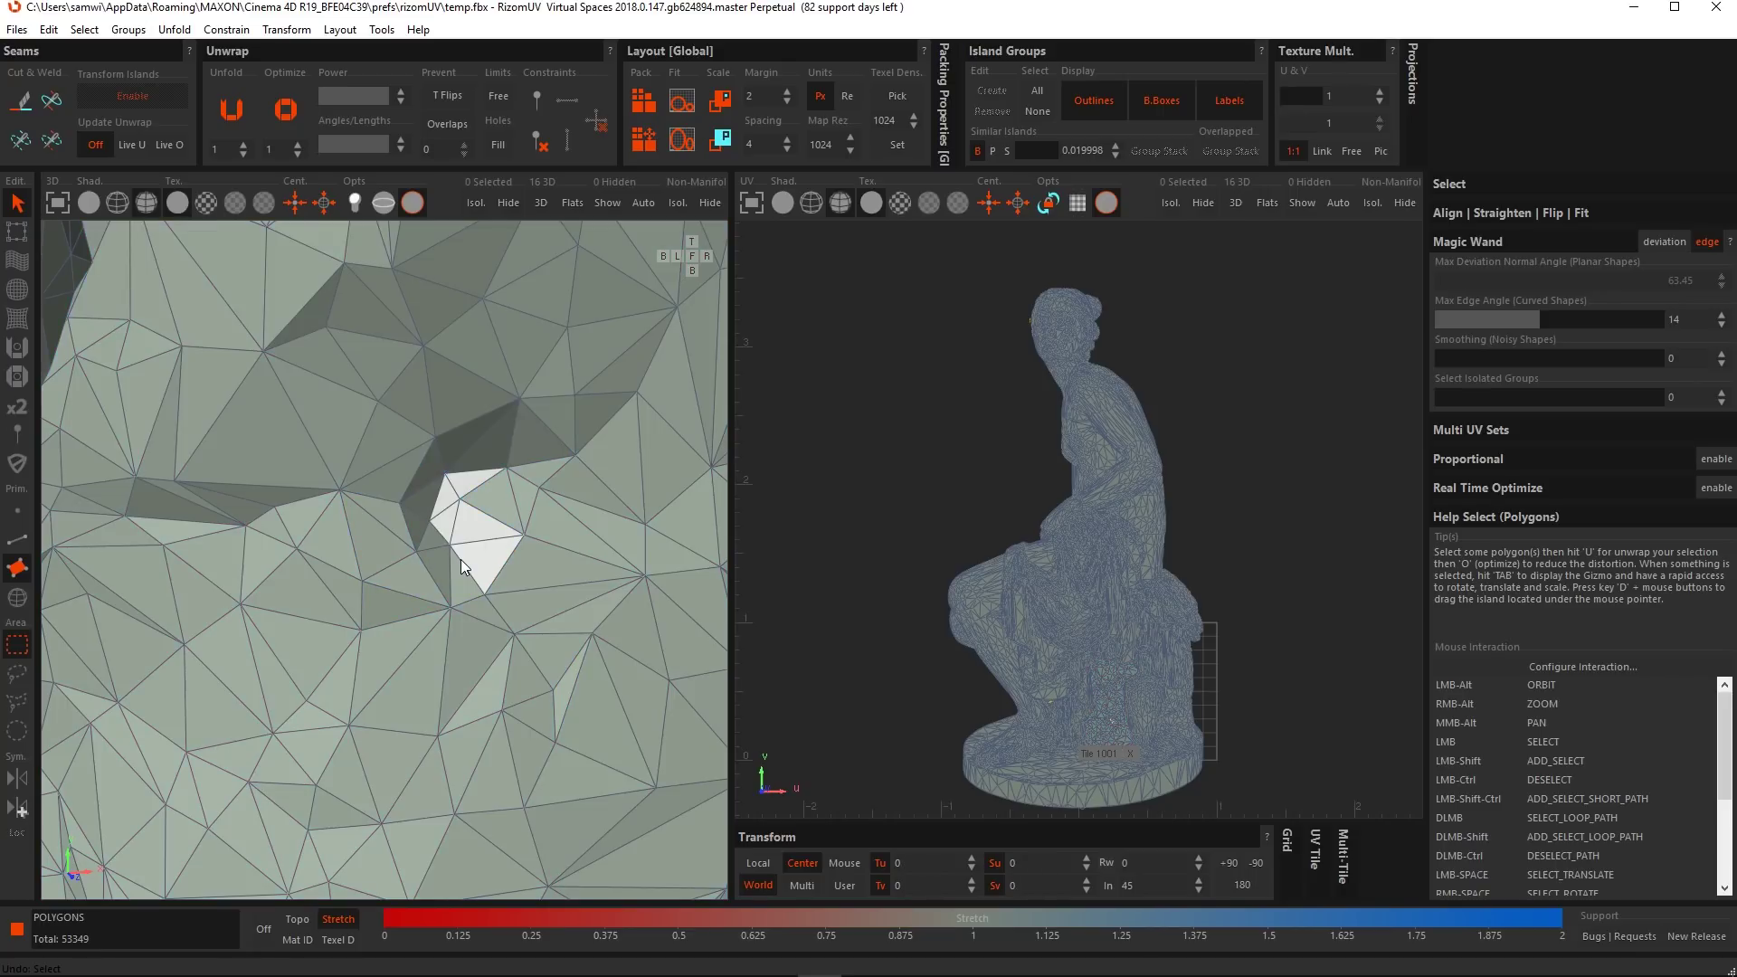
# Reselect the rock surface between the drapery and the vase with the Magic Wand at Max Edge Angle 14.
pyautogui.scroll(-4, 366, 677)
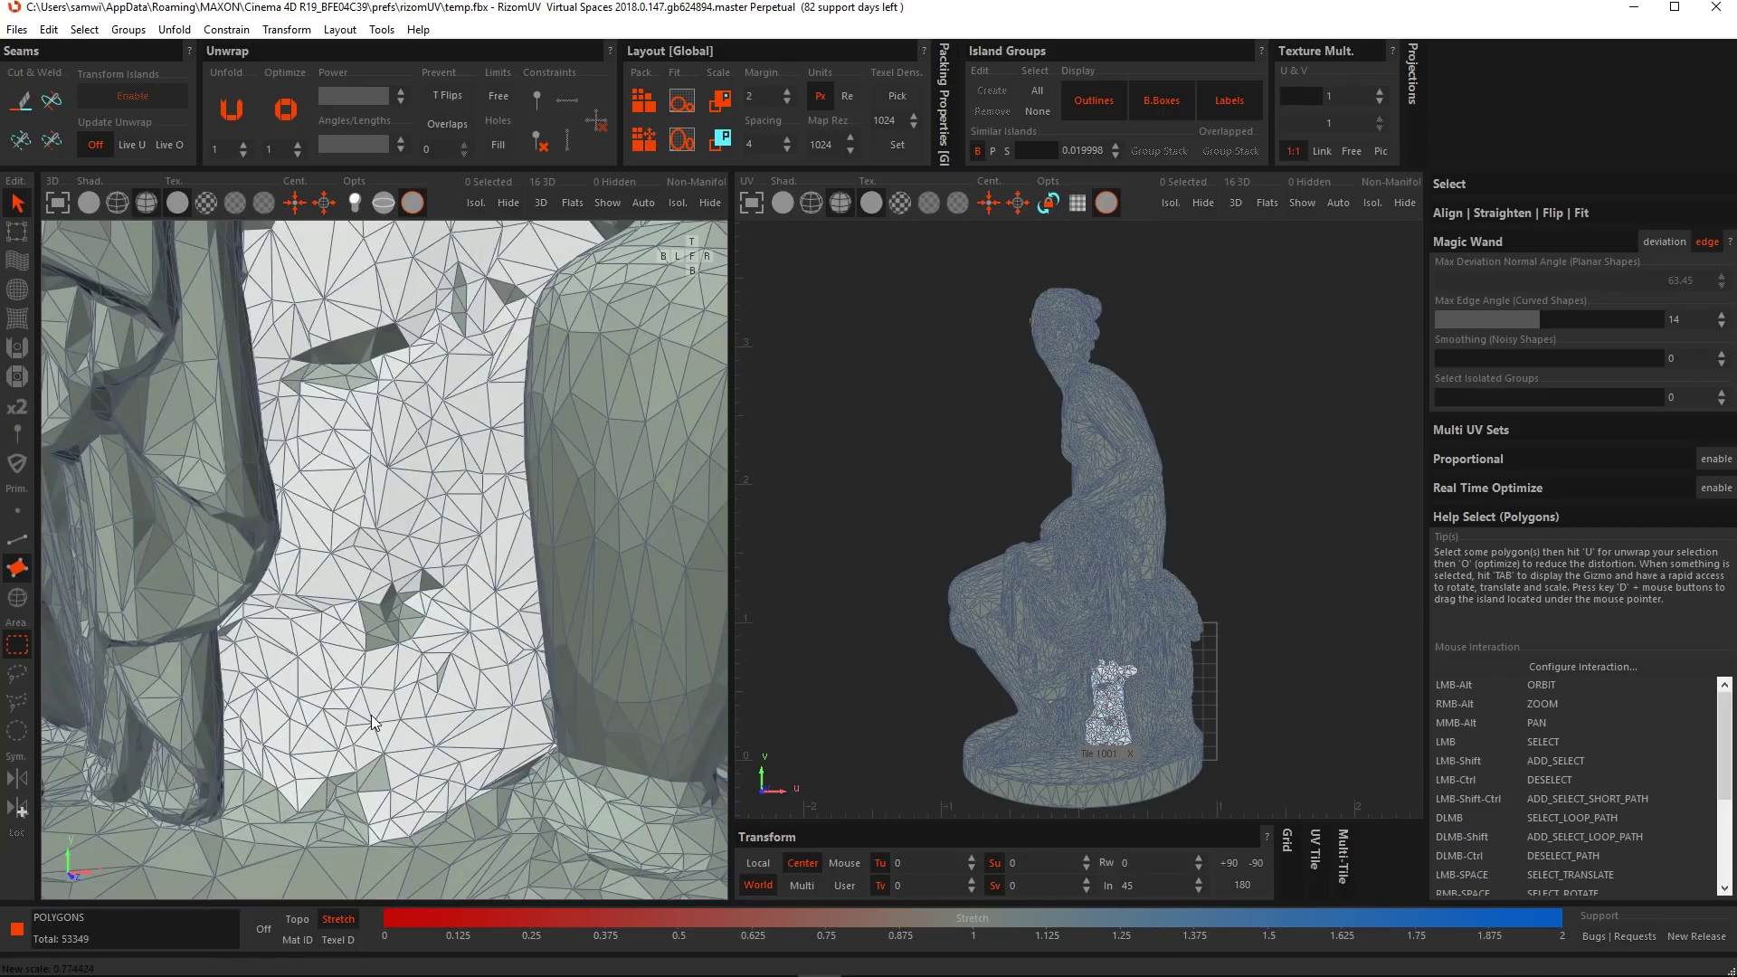
pyautogui.doubleClick(369, 714)
pyautogui.scroll(-2, 464, 637)
pyautogui.keyDown('alt'); pyautogui.moveTo(521, 502); pyautogui.dragTo(520, 544, button='middle'); pyautogui.keyUp('alt')
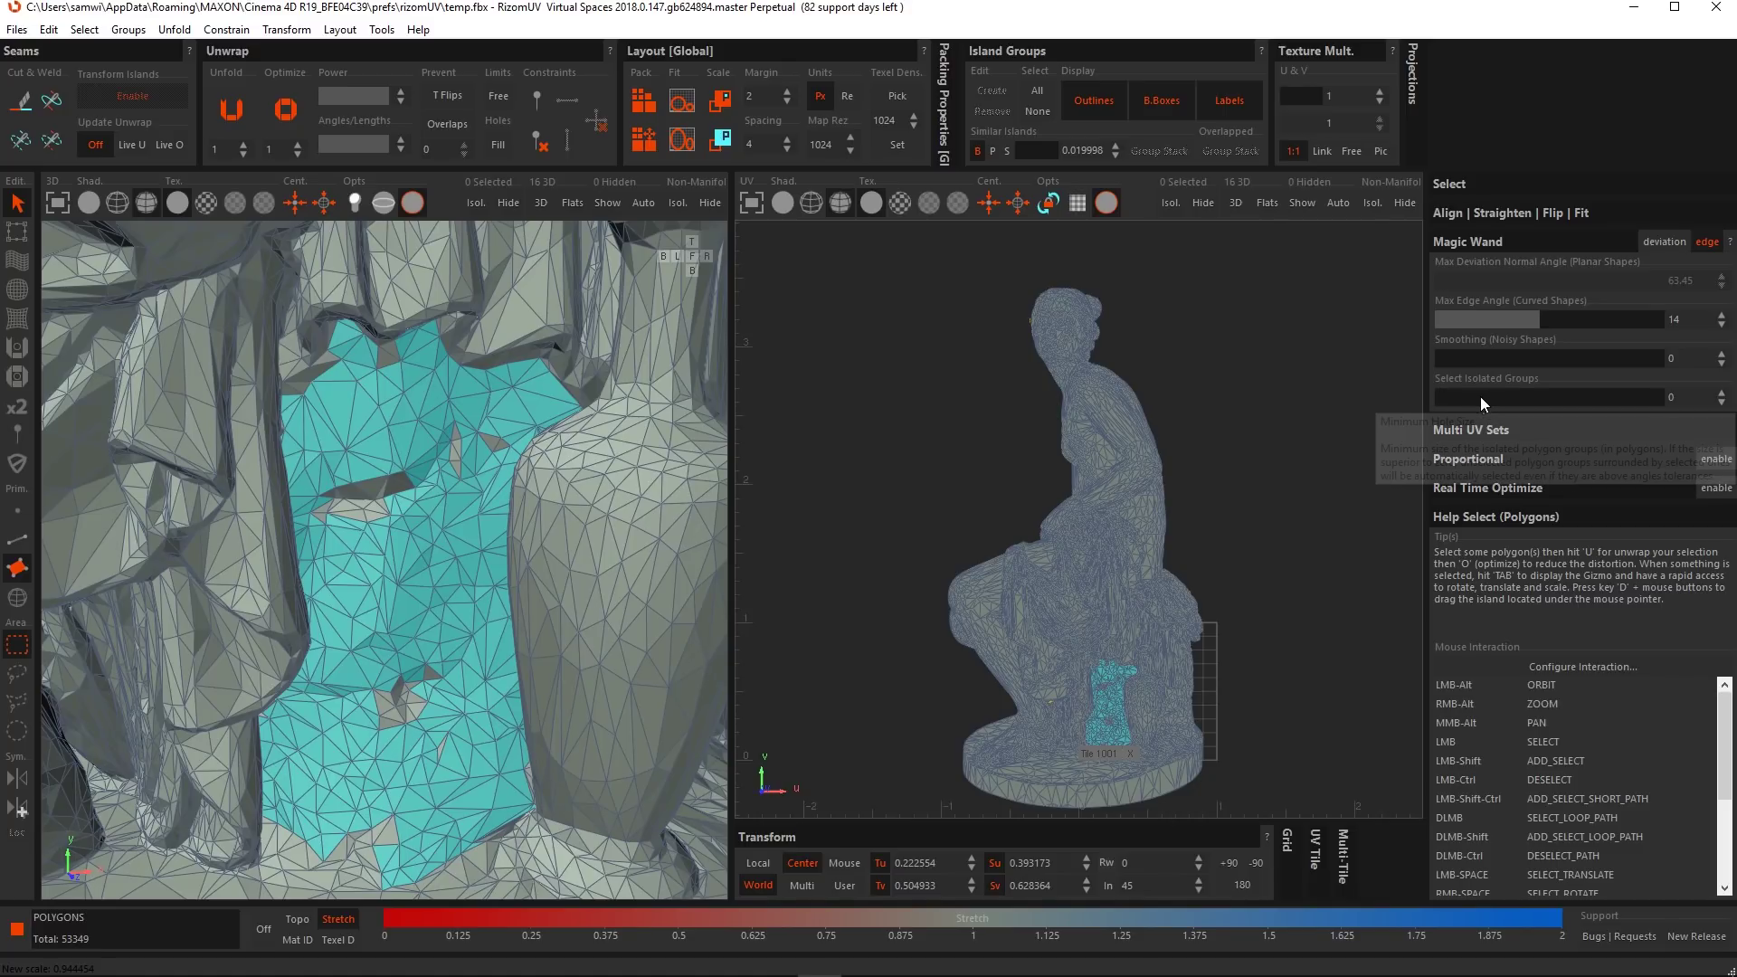
# Set Select Isolated Groups to 55 and reselect the rock surface with its enclosed gaps, then inspect it beside the vase.
pyautogui.moveTo(1479, 397); pyautogui.dragTo(1558, 403)
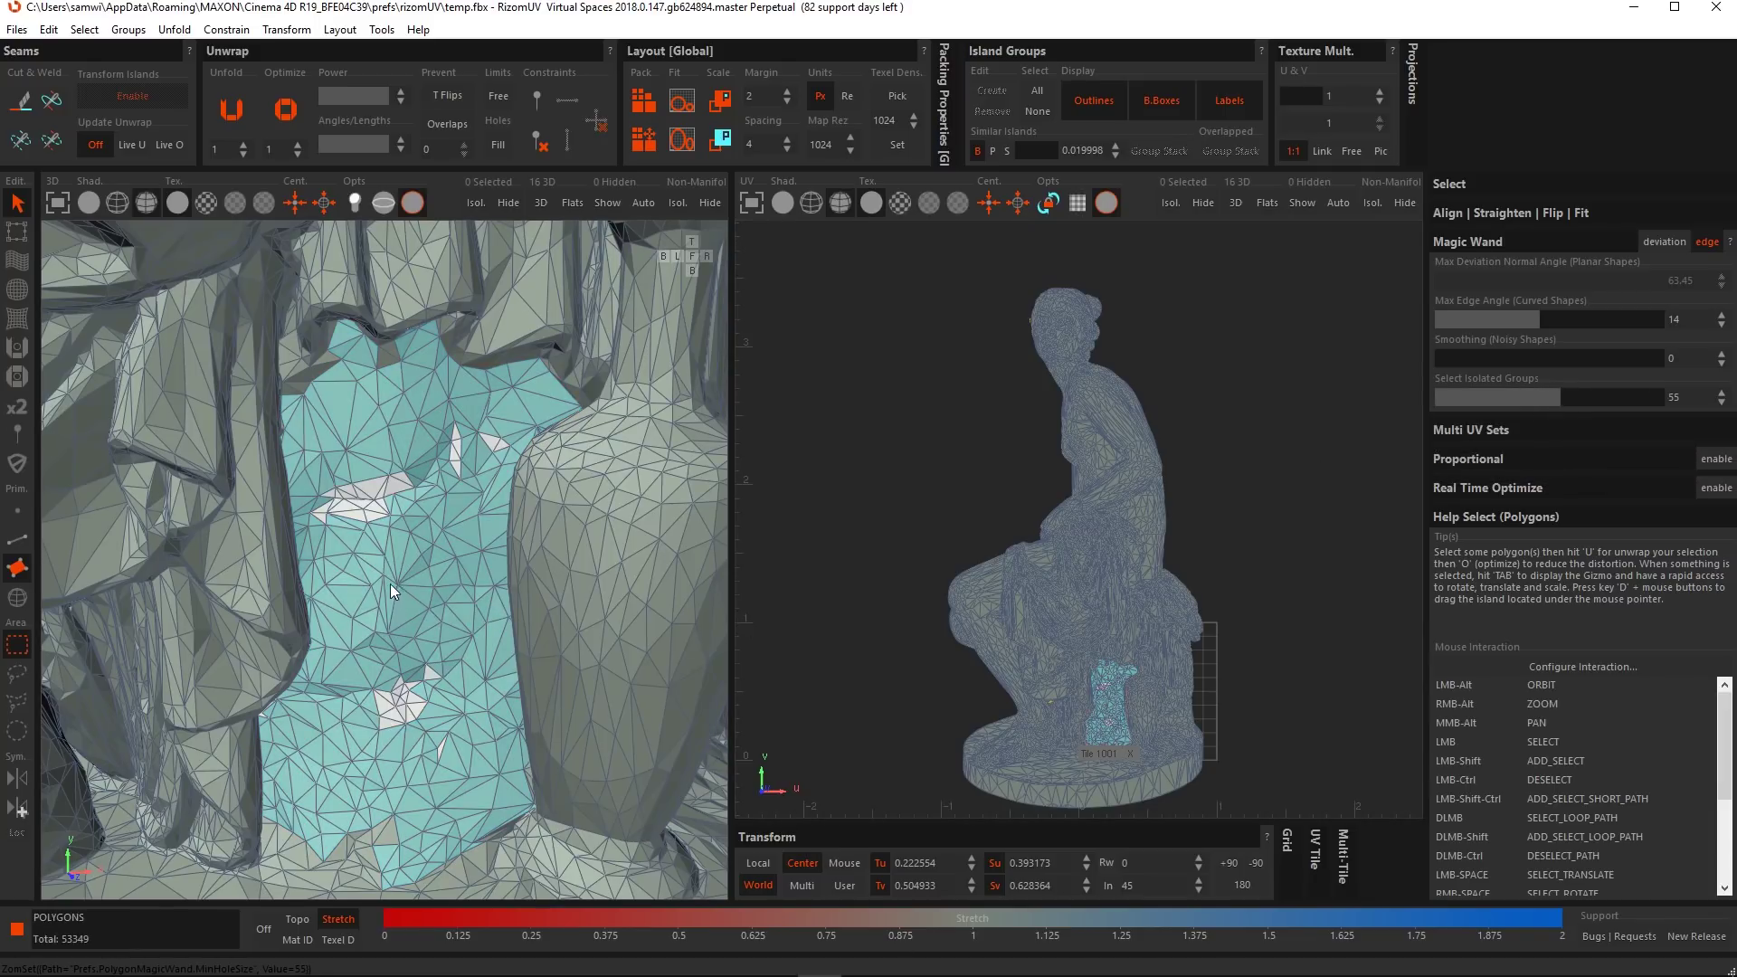
pyautogui.doubleClick(454, 572)
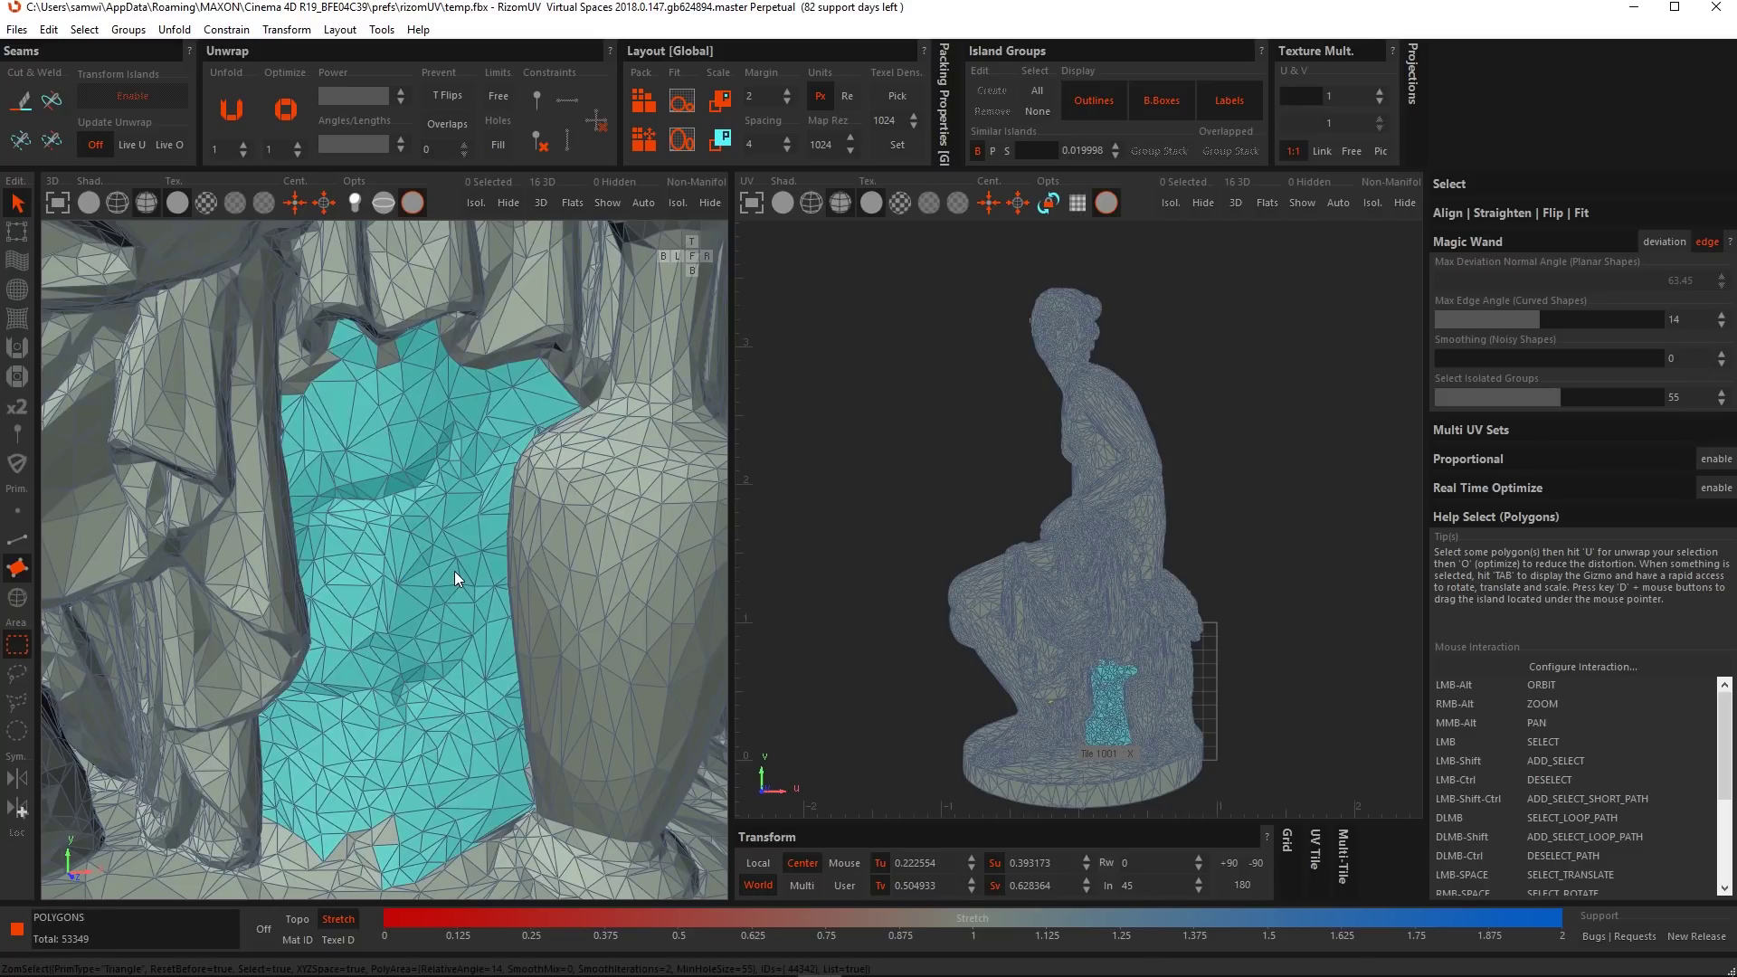
pyautogui.scroll(-3, 654, 676)
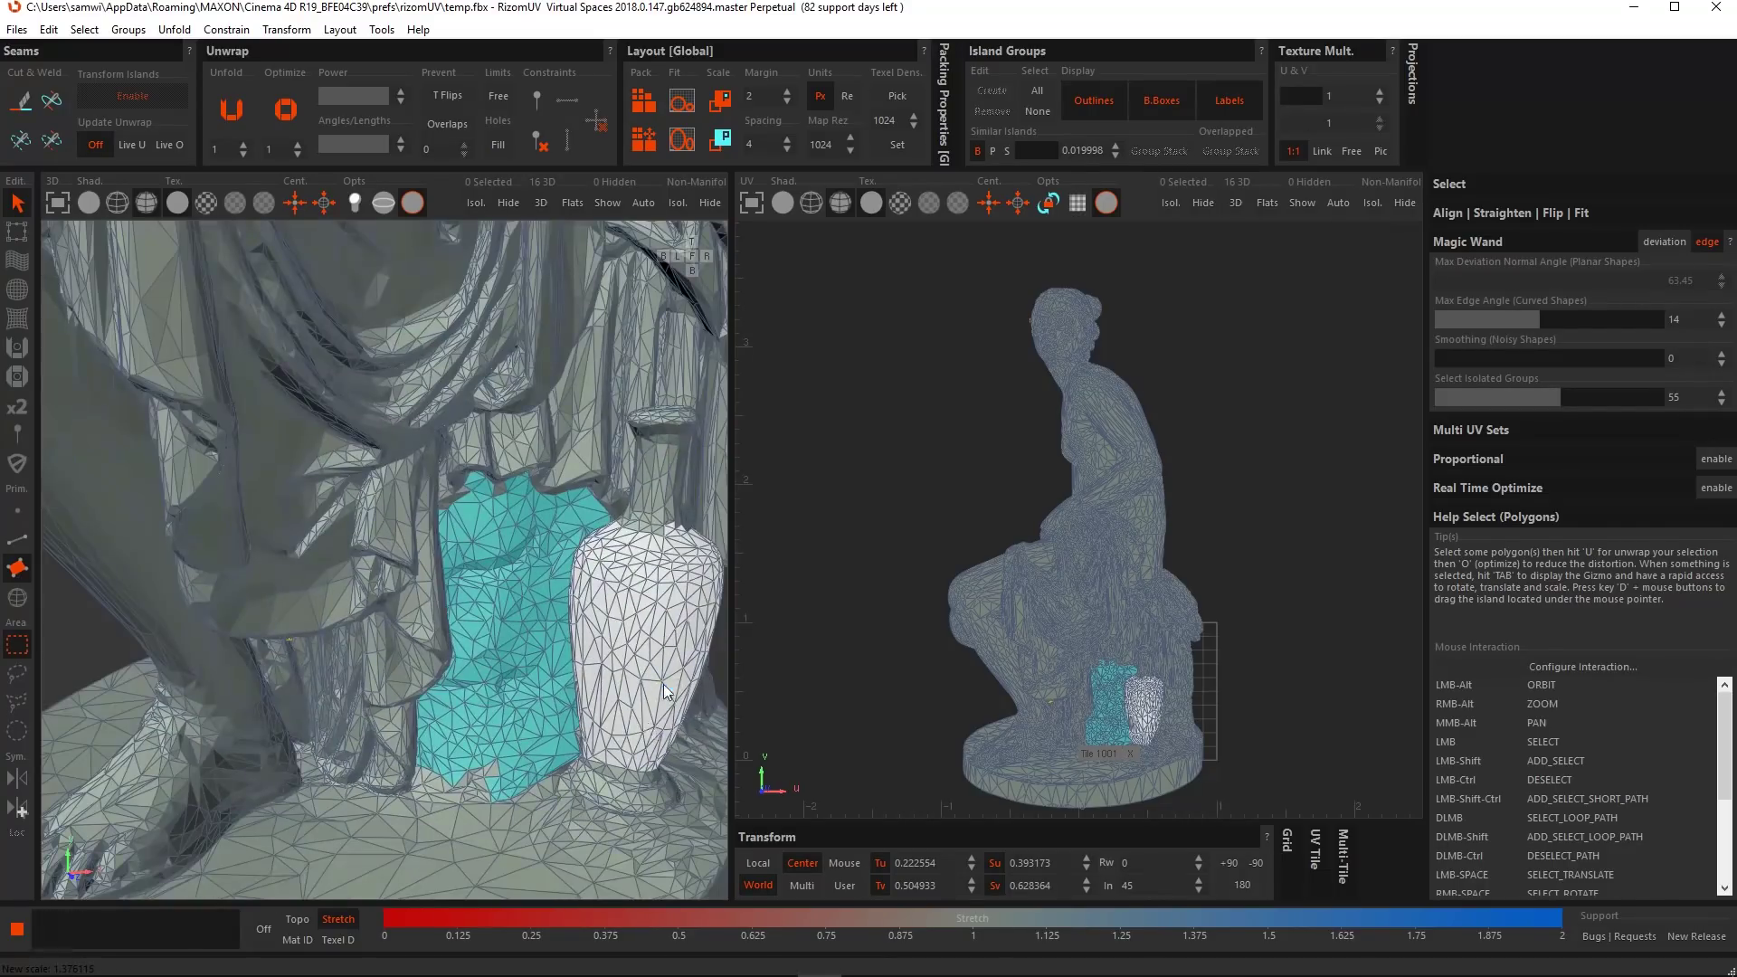
pyautogui.keyDown('alt'); pyautogui.moveTo(664, 684); pyautogui.dragTo(637, 681); pyautogui.keyUp('alt')
pyautogui.keyDown('alt'); pyautogui.moveTo(636, 681); pyautogui.dragTo(596, 631, button='middle'); pyautogui.keyUp('alt')
pyautogui.scroll(5, 568, 547)
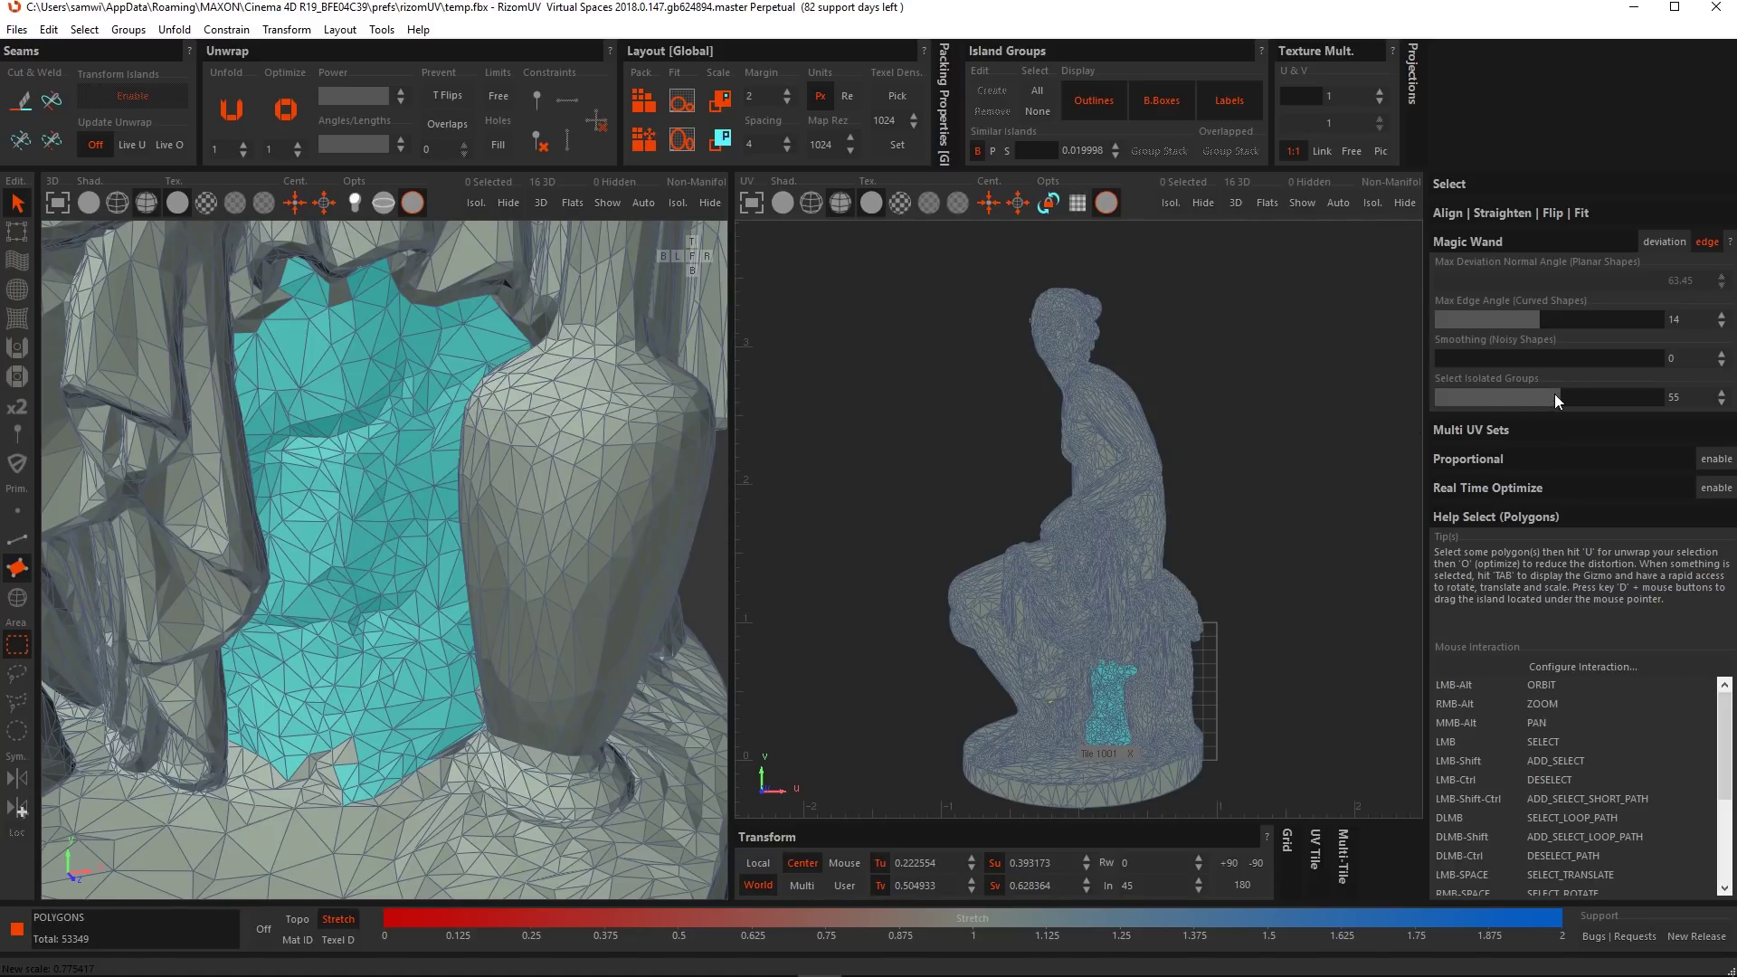
# Select the top surface of the statue's base using Select Isolated Groups 0 and Max Edge Angle 8.5.
pyautogui.moveTo(1555, 398); pyautogui.dragTo(1434, 419)
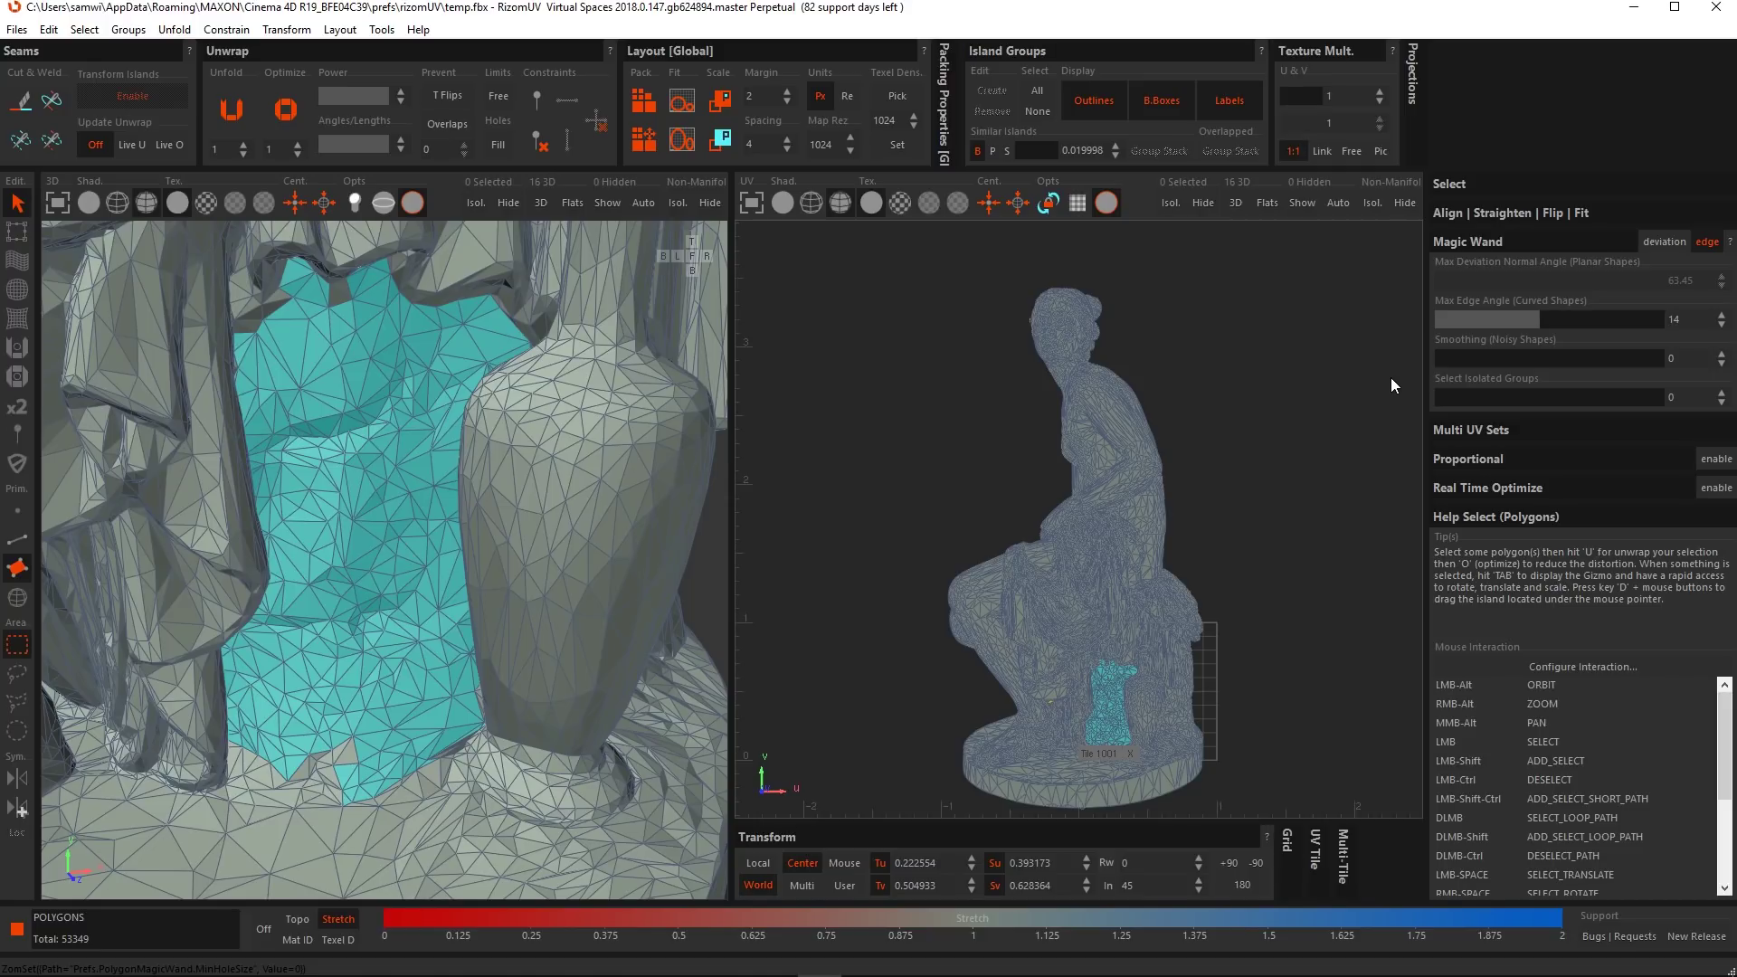
pyautogui.scroll(-5, 600, 620)
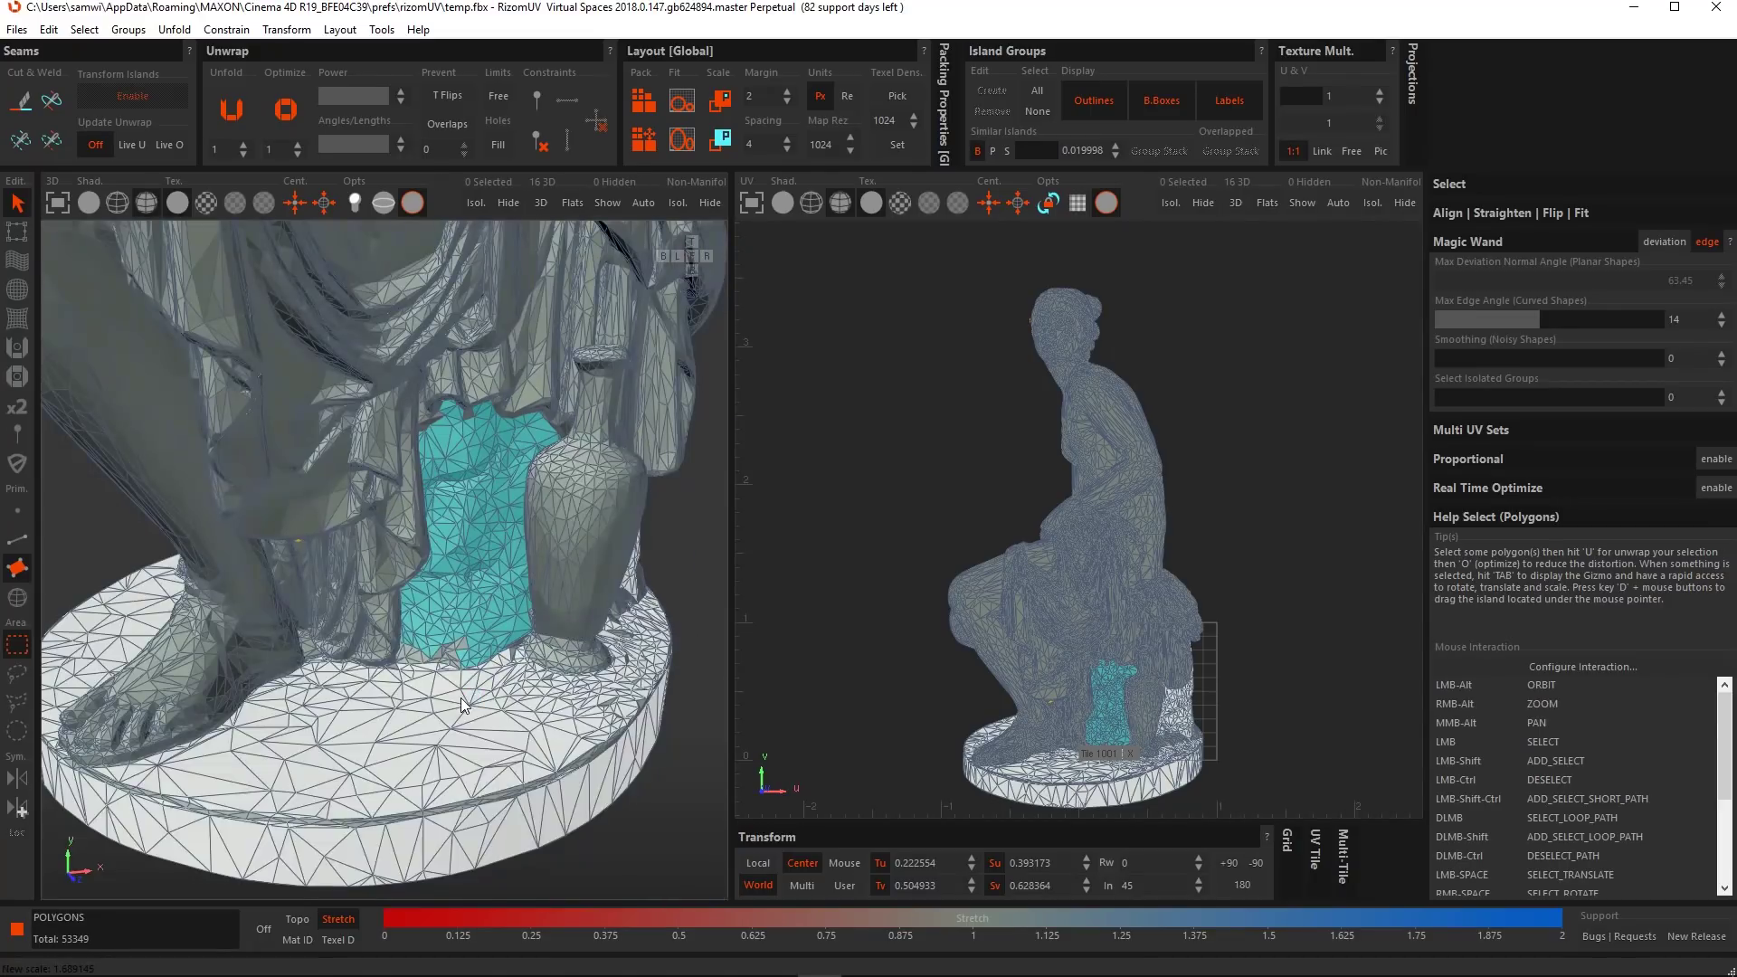
pyautogui.keyDown('alt'); pyautogui.moveTo(464, 598); pyautogui.dragTo(467, 621); pyautogui.keyUp('alt')
pyautogui.keyDown('alt'); pyautogui.moveTo(532, 529); pyautogui.dragTo(445, 616, button='middle'); pyautogui.keyUp('alt')
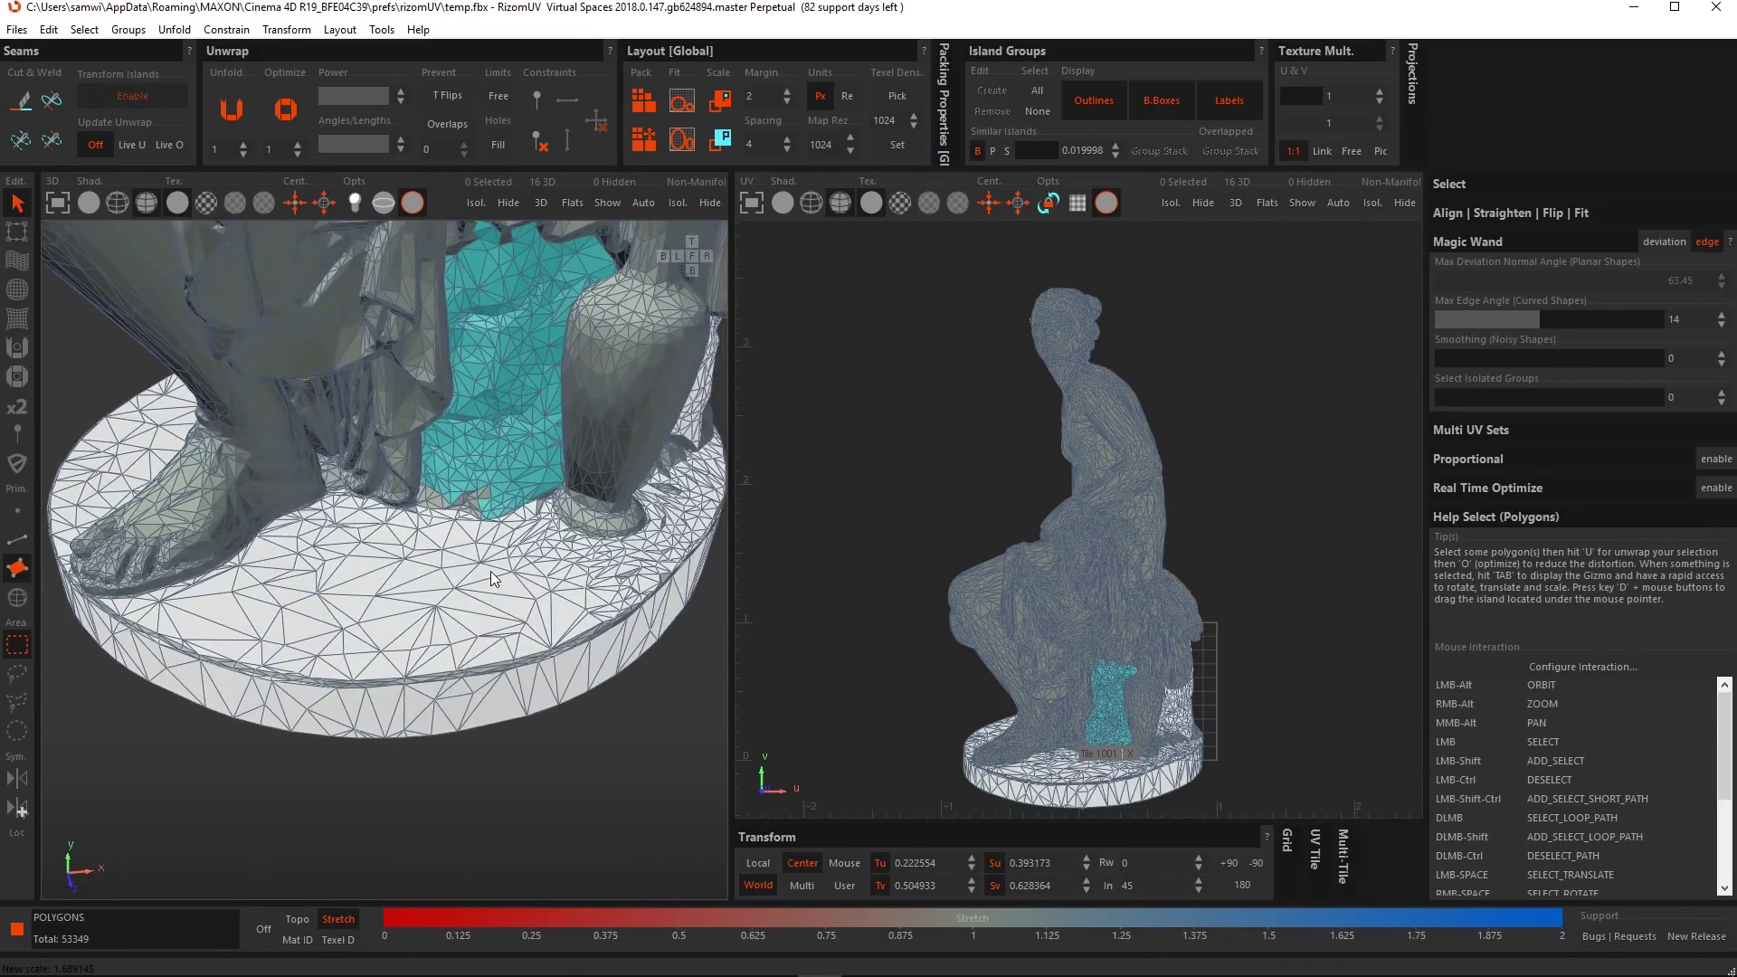
pyautogui.click(1534, 322)
pyautogui.doubleClick(1675, 316)
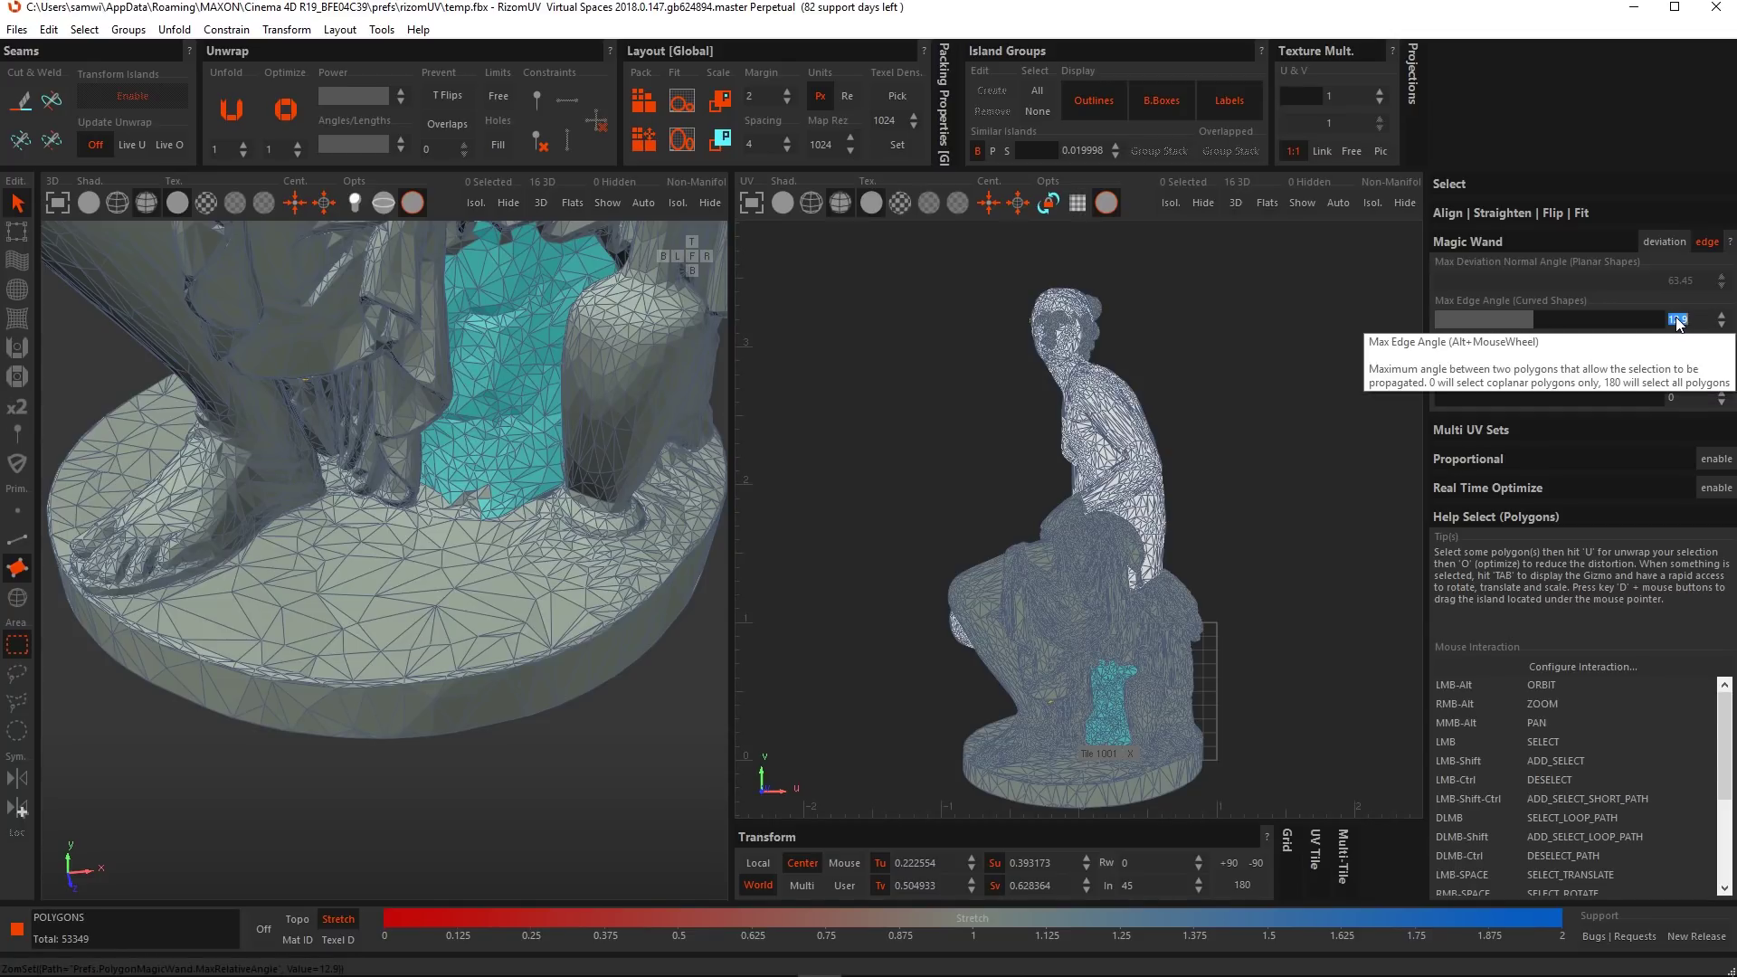
pyautogui.write('8.5')
pyautogui.press('Return')
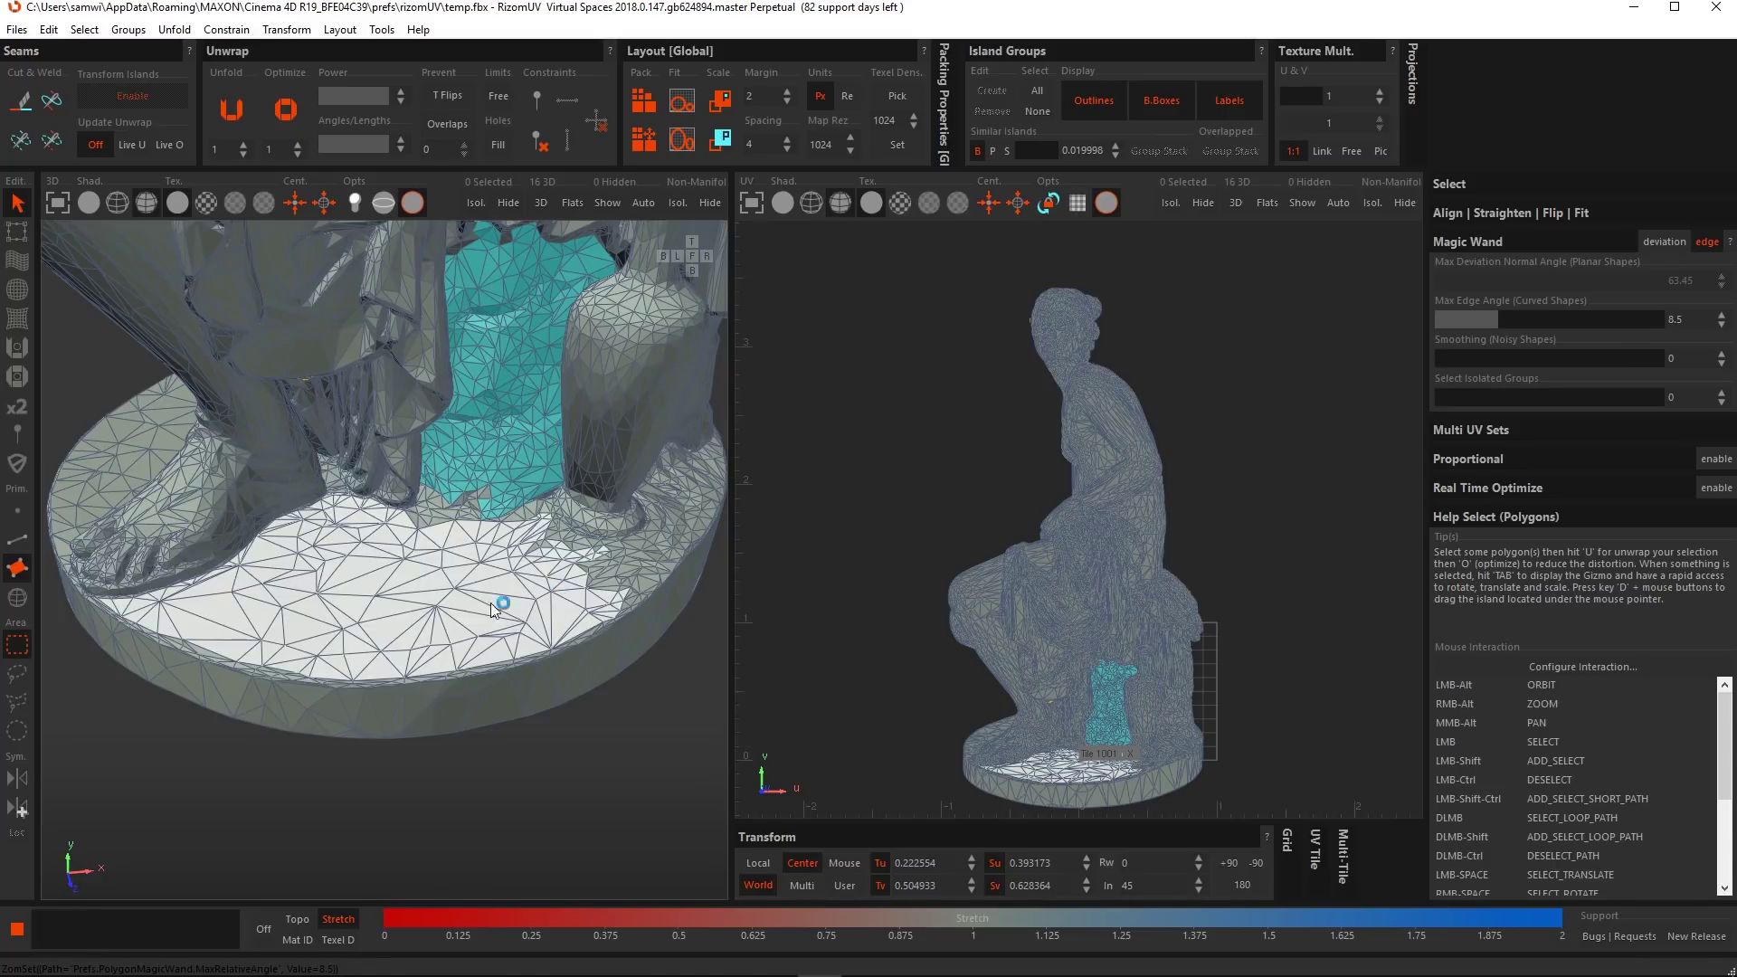
pyautogui.click(447, 597)
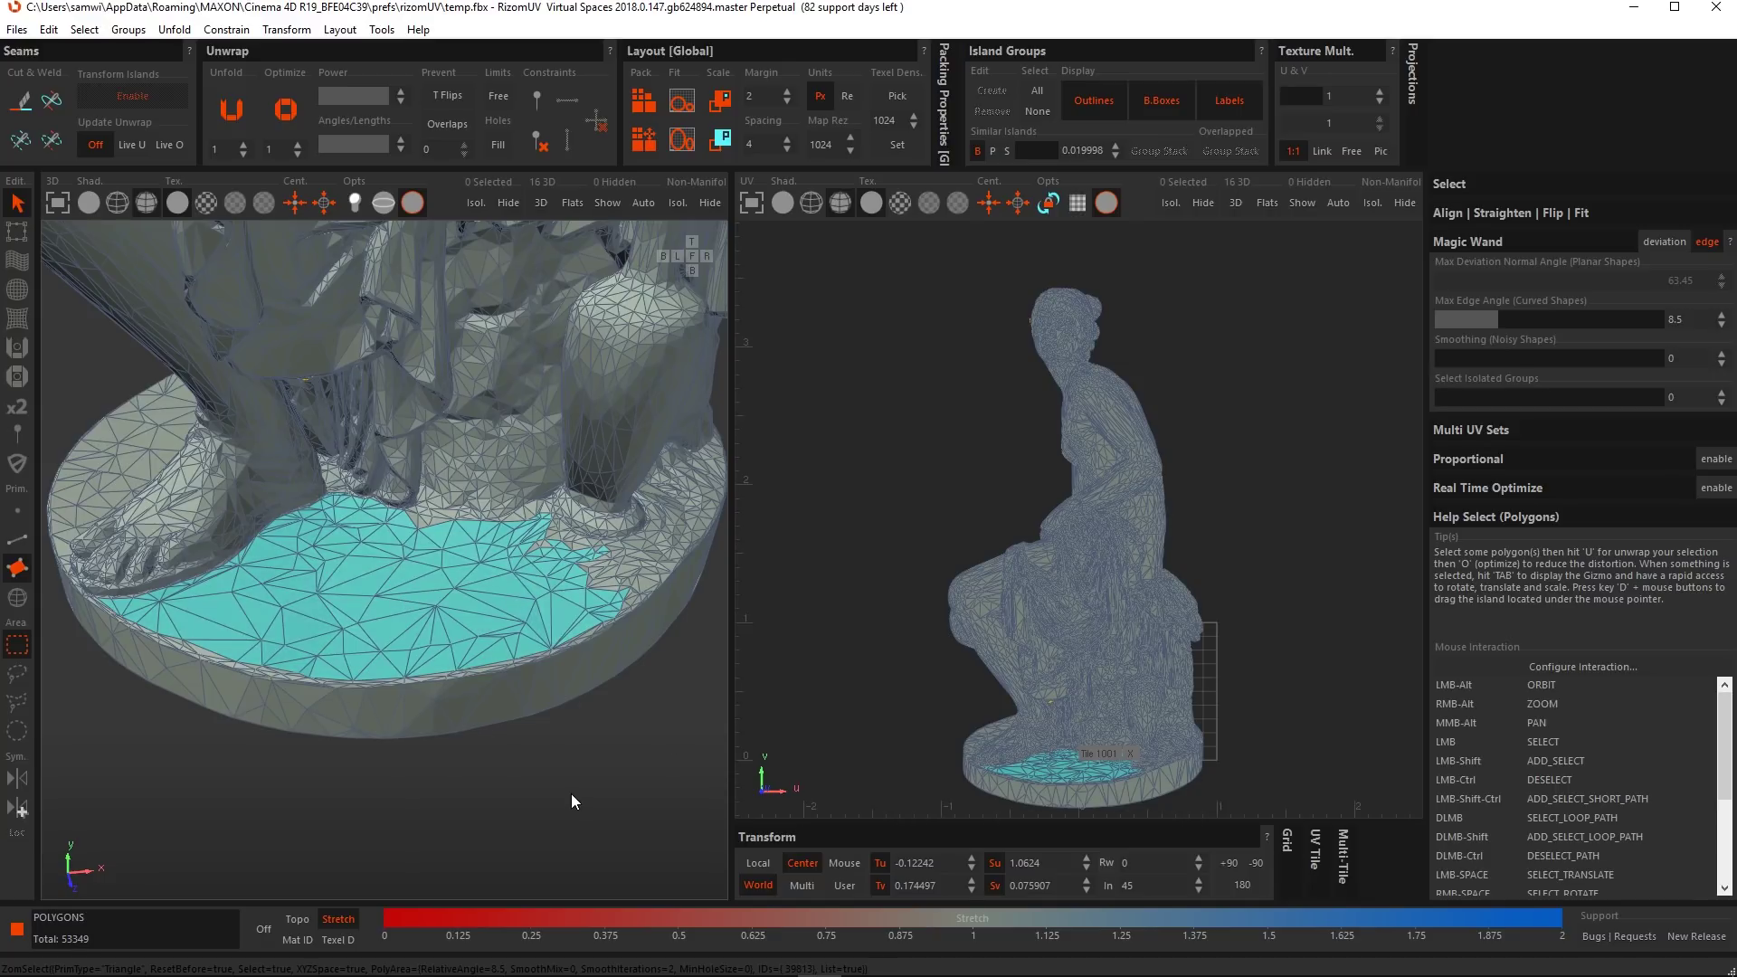
# Set Smoothing to 0.44, reselect the base's top surface and inspect the remaining gaps near the vase.
pyautogui.moveTo(1445, 393); pyautogui.dragTo(1539, 367)
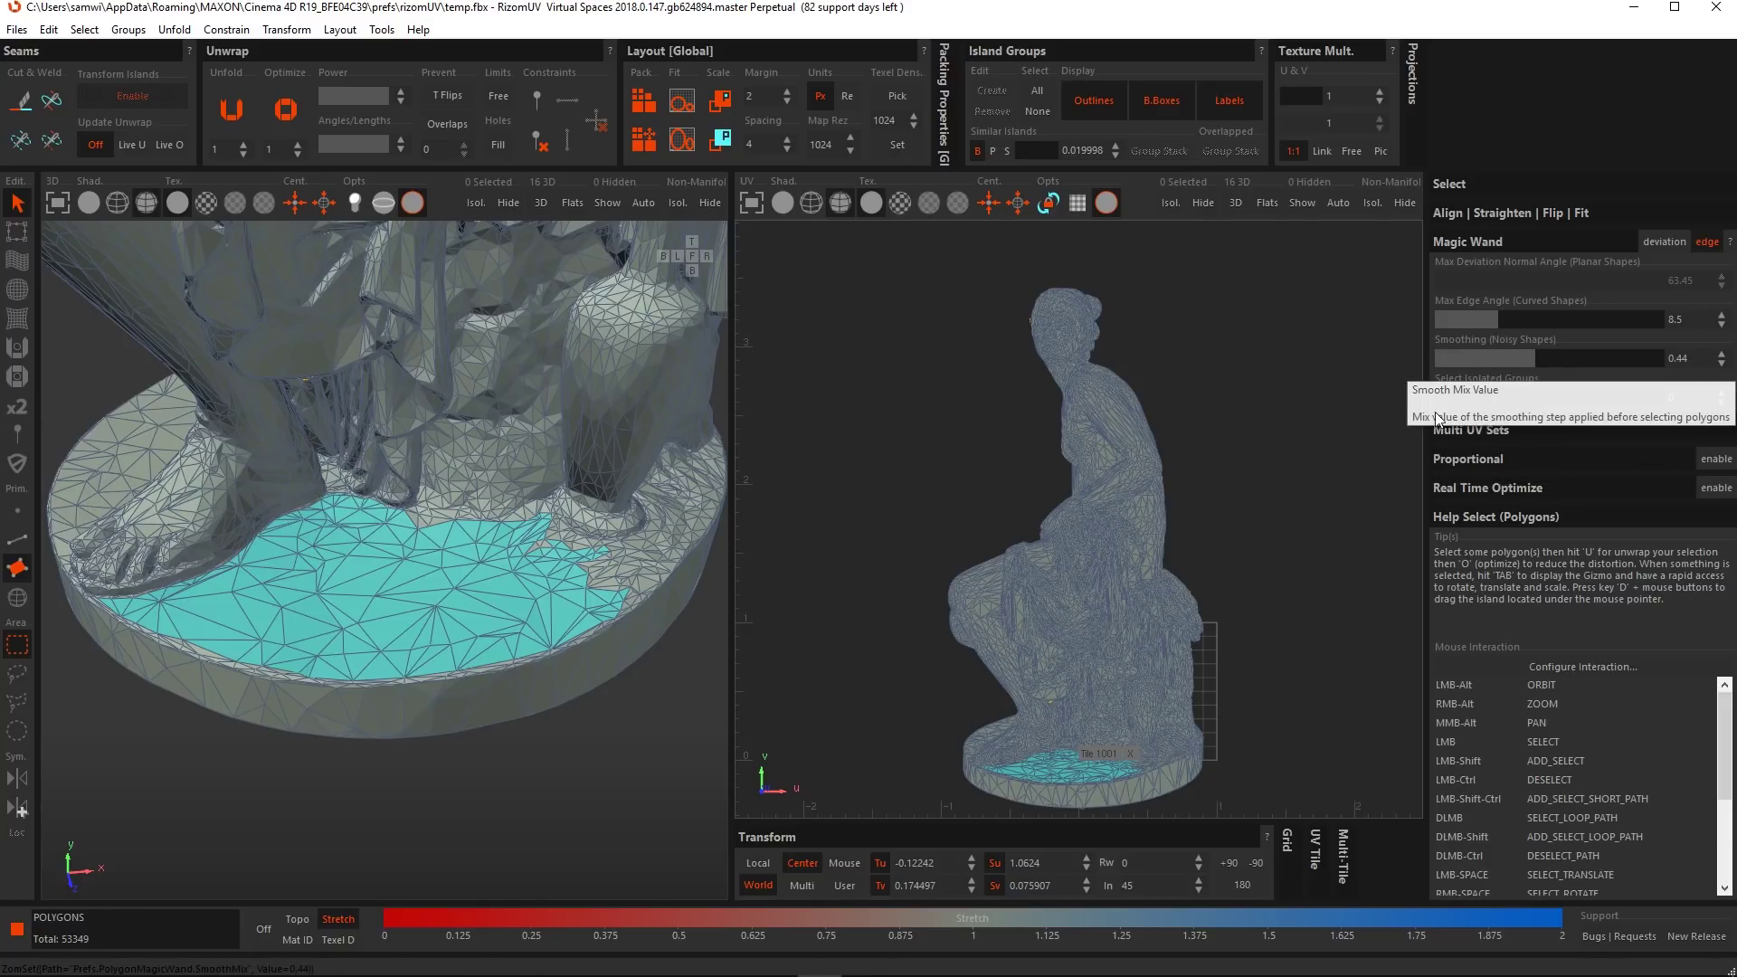
pyautogui.click(431, 600)
pyautogui.keyDown('alt'); pyautogui.moveTo(430, 600); pyautogui.dragTo(498, 557); pyautogui.keyUp('alt')
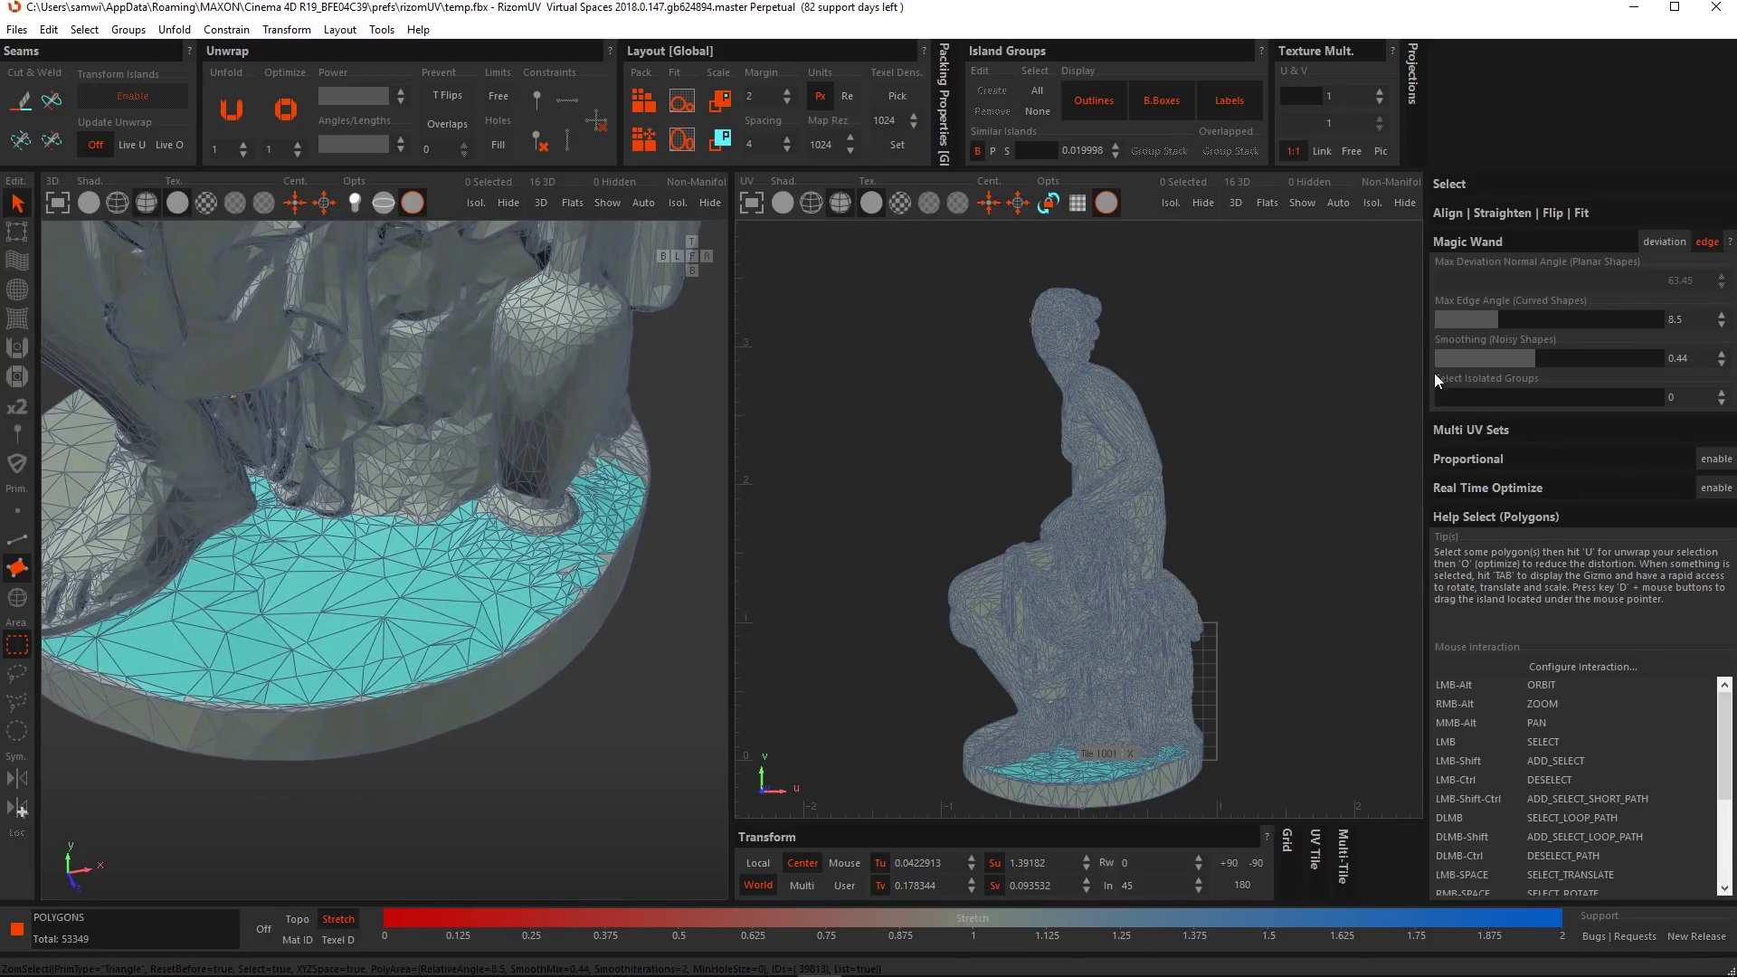
pyautogui.scroll(5, 594, 588)
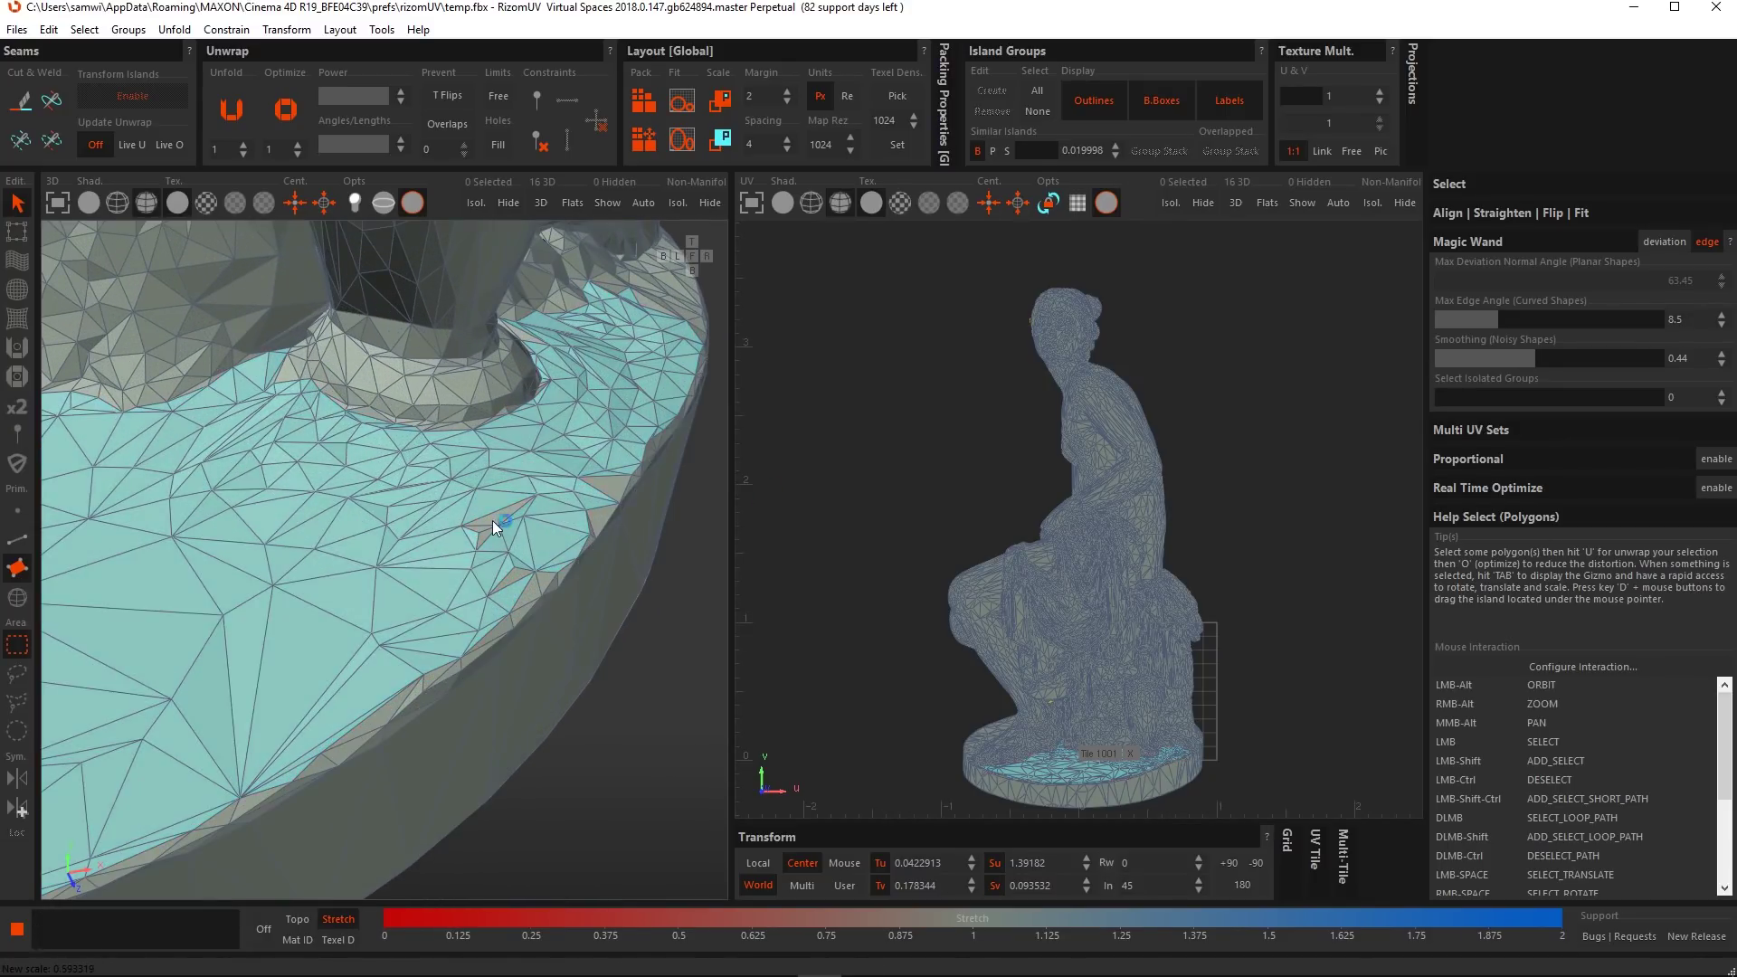
pyautogui.scroll(-5, 204, 628)
pyautogui.keyDown('alt'); pyautogui.moveTo(204, 622); pyautogui.dragTo(344, 604); pyautogui.keyUp('alt')
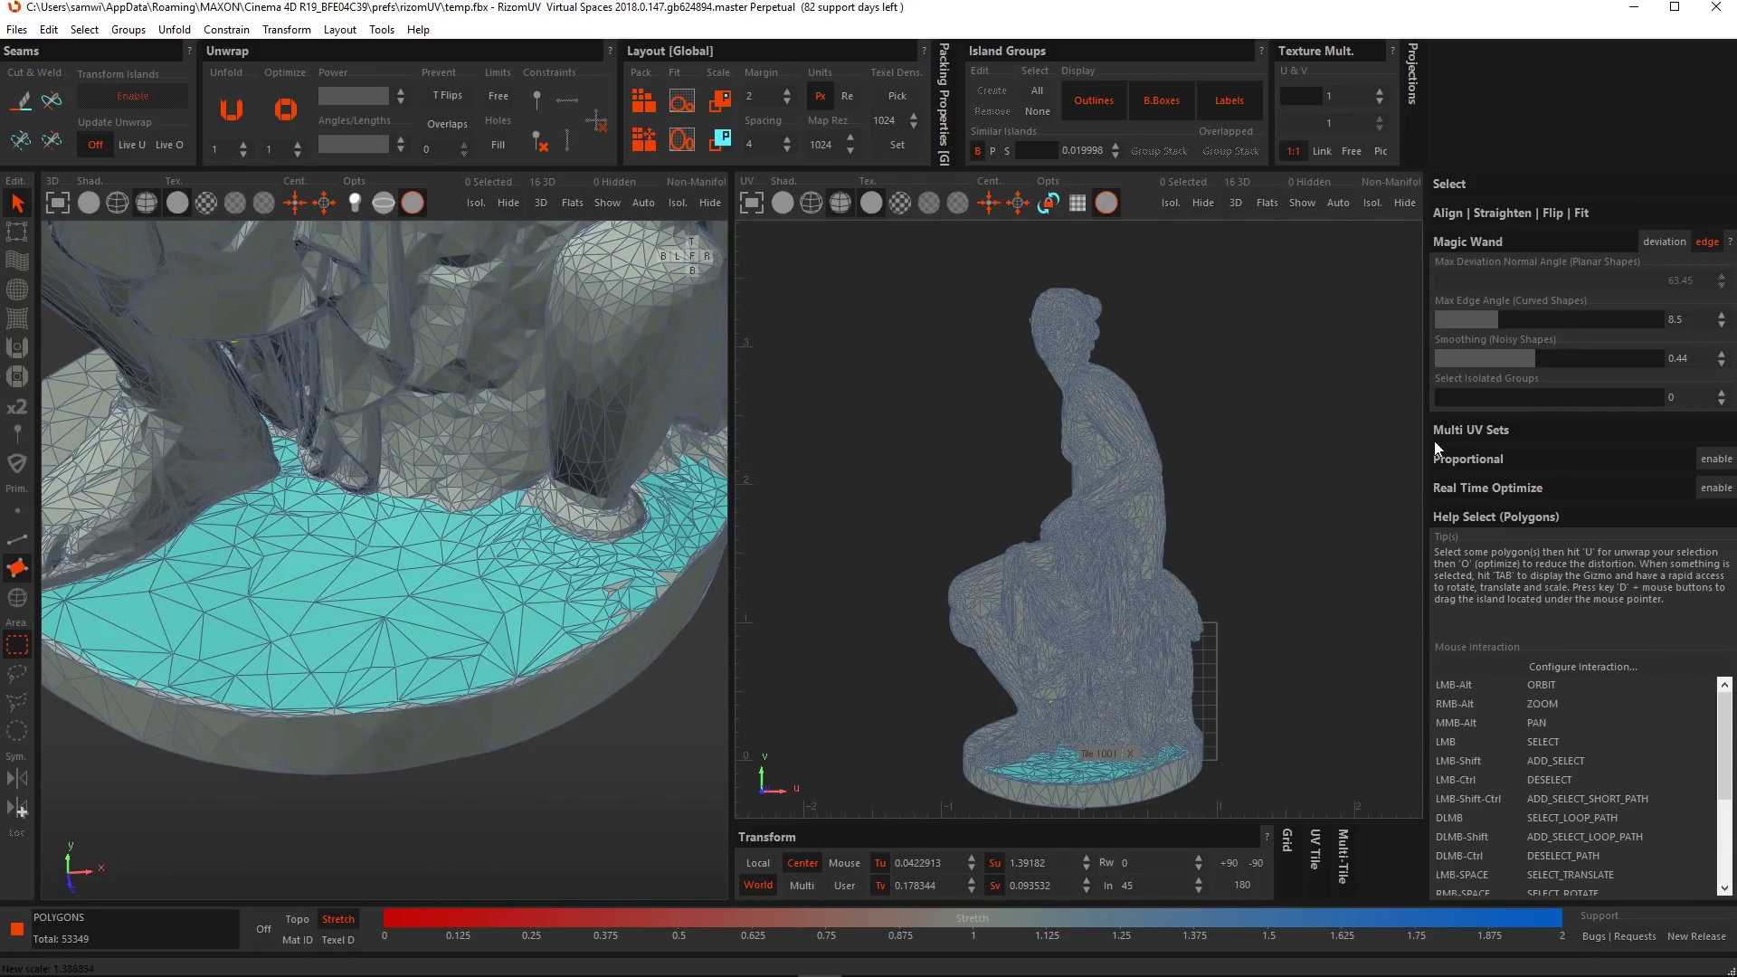
# Set Select Isolated Groups to 27 and reselect the base's top surface to include the isolated polygons.
pyautogui.moveTo(1478, 394); pyautogui.dragTo(1496, 392)
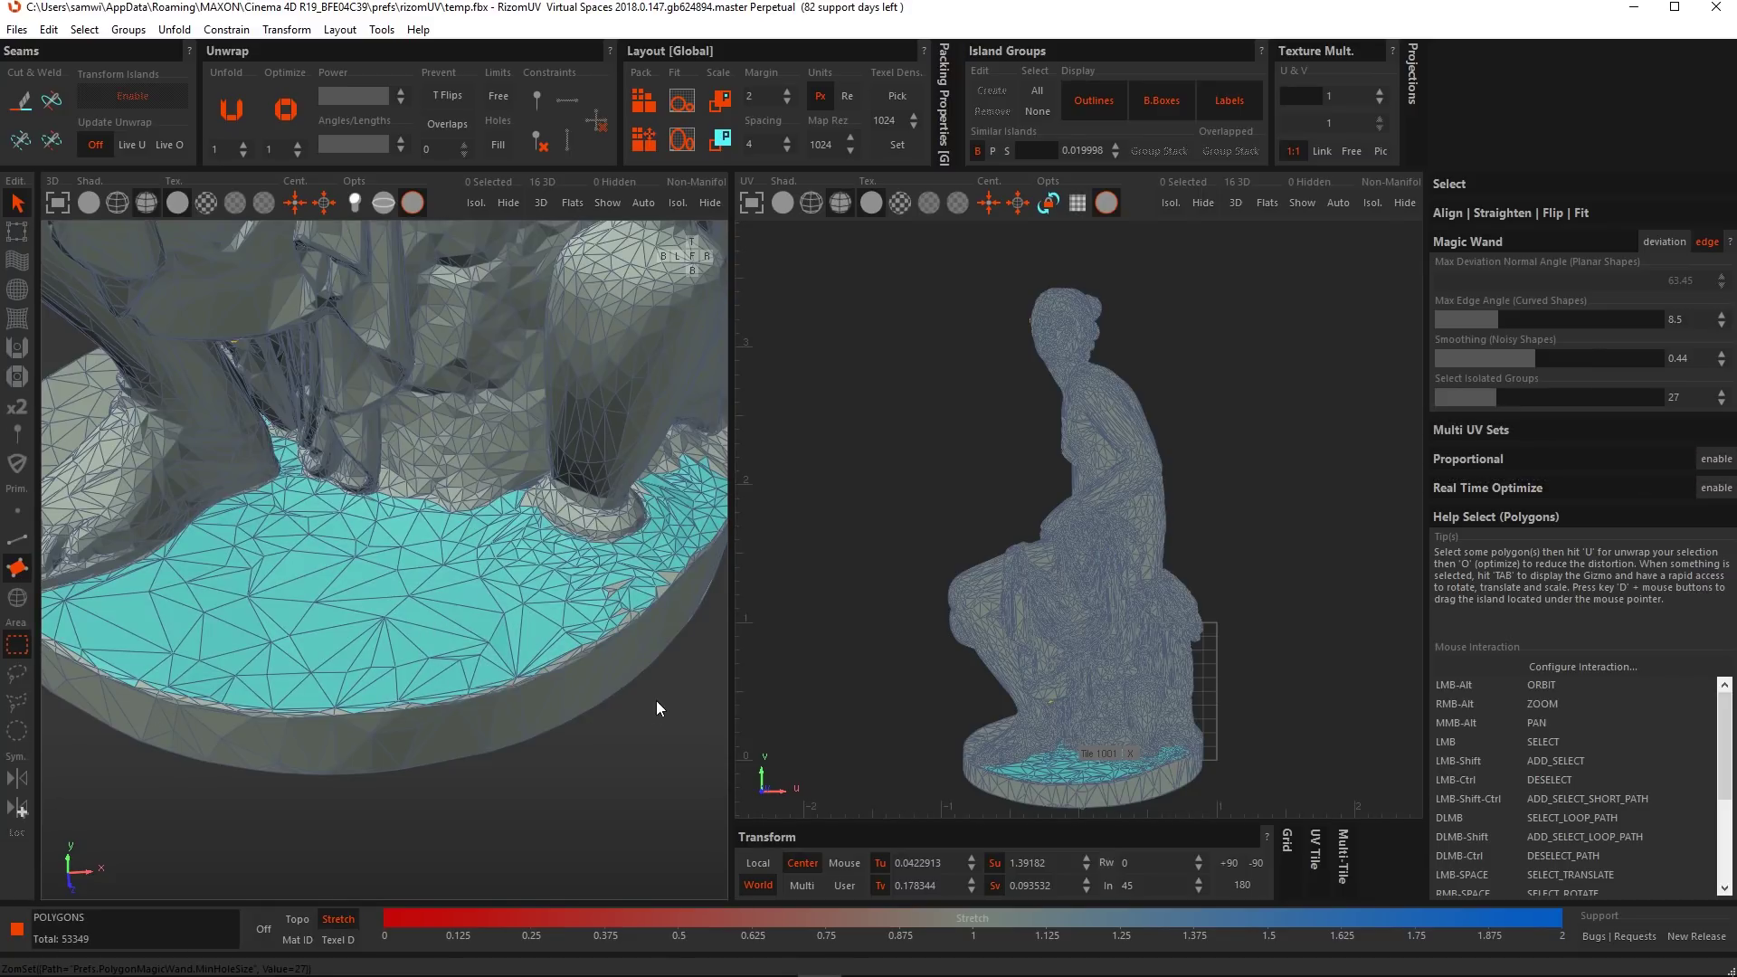
pyautogui.scroll(5, 627, 614)
pyautogui.scroll(-5, 325, 563)
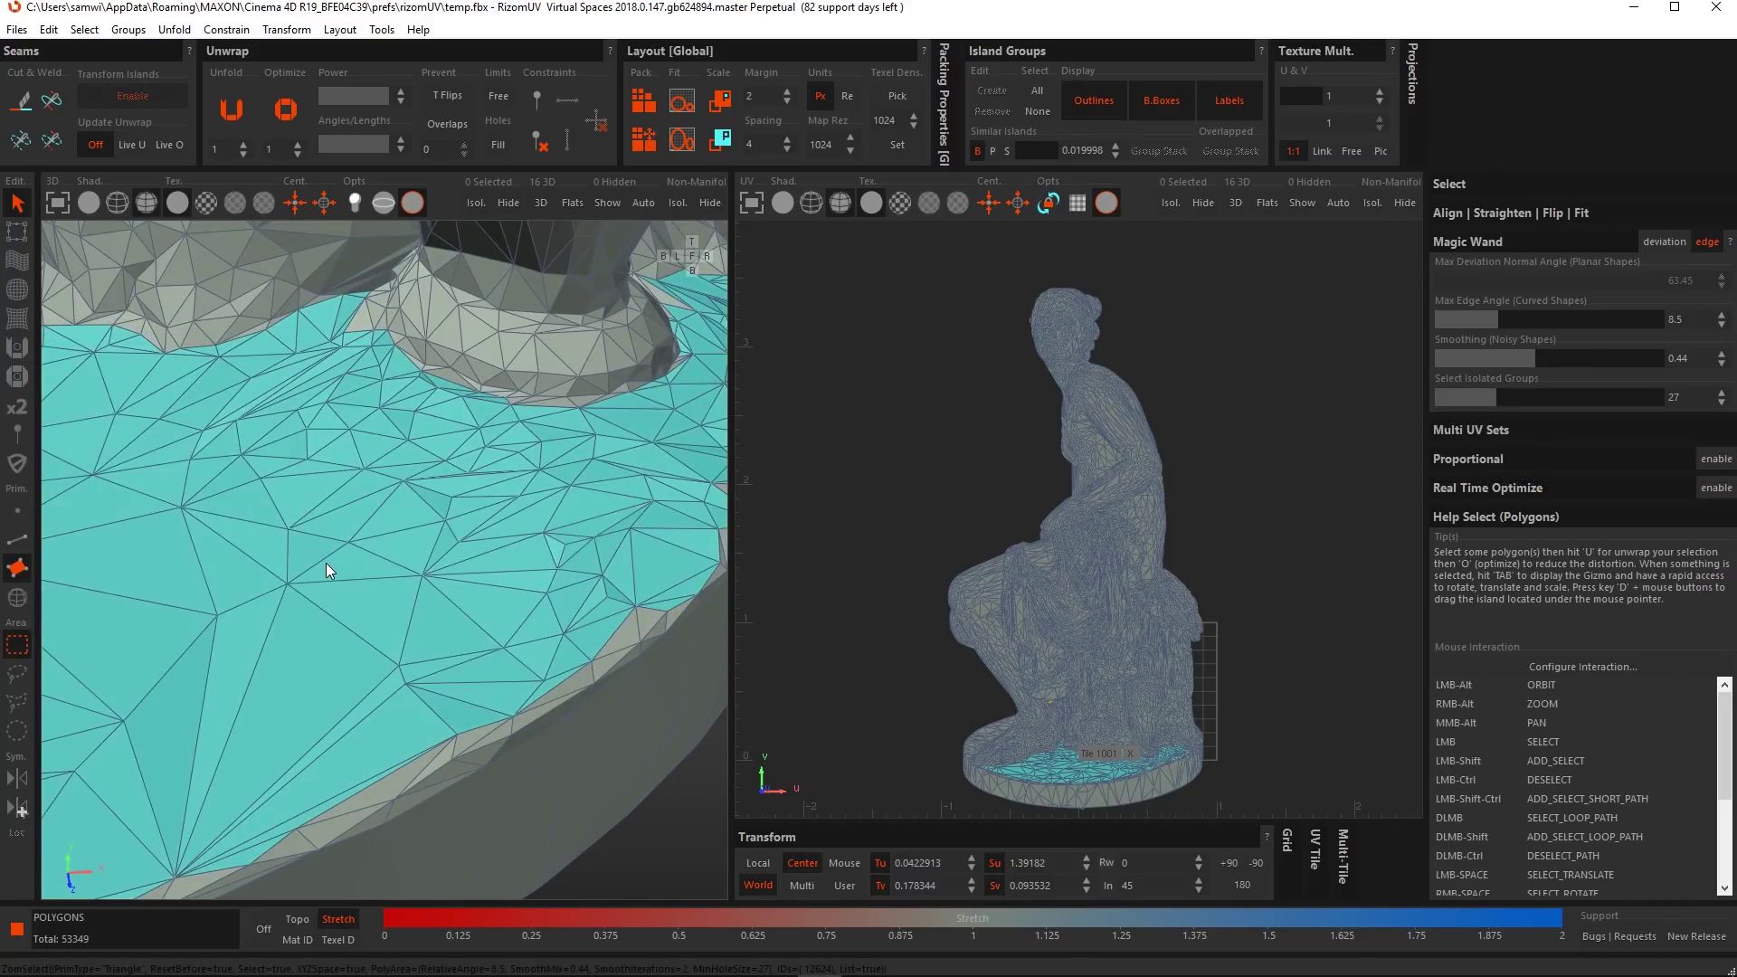
pyautogui.keyDown('alt'); pyautogui.moveTo(416, 686); pyautogui.dragTo(519, 692, button='middle'); pyautogui.keyUp('alt')
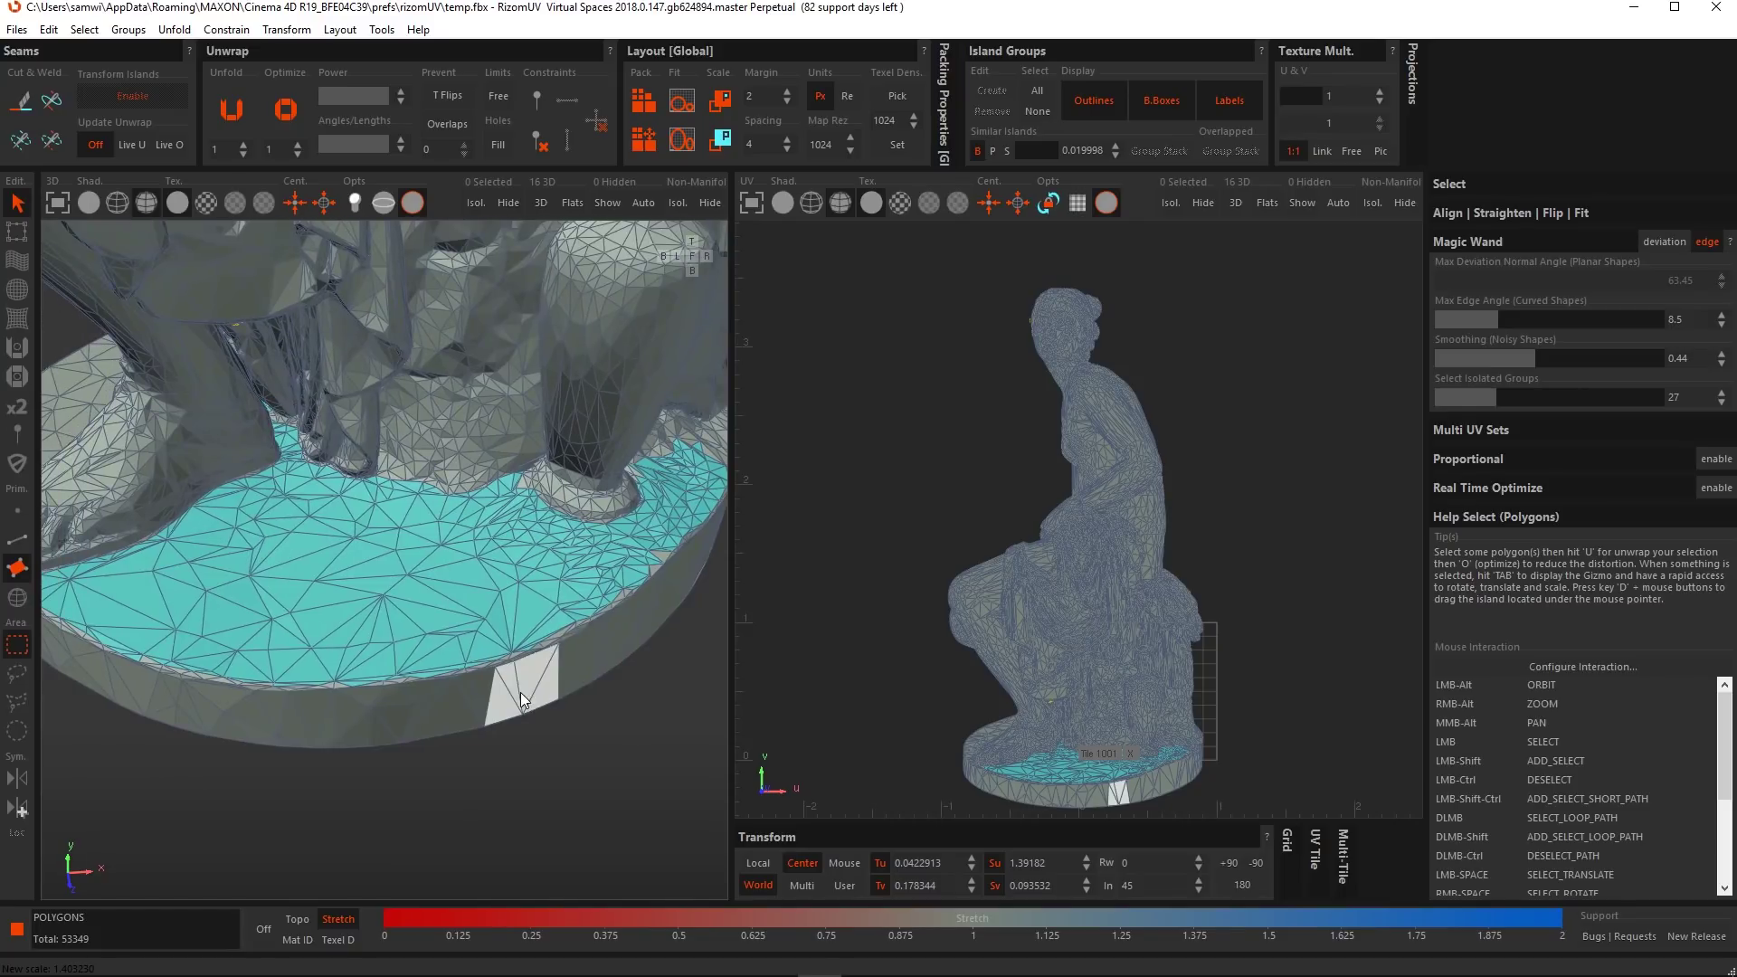
pyautogui.scroll(-1, 520, 692)
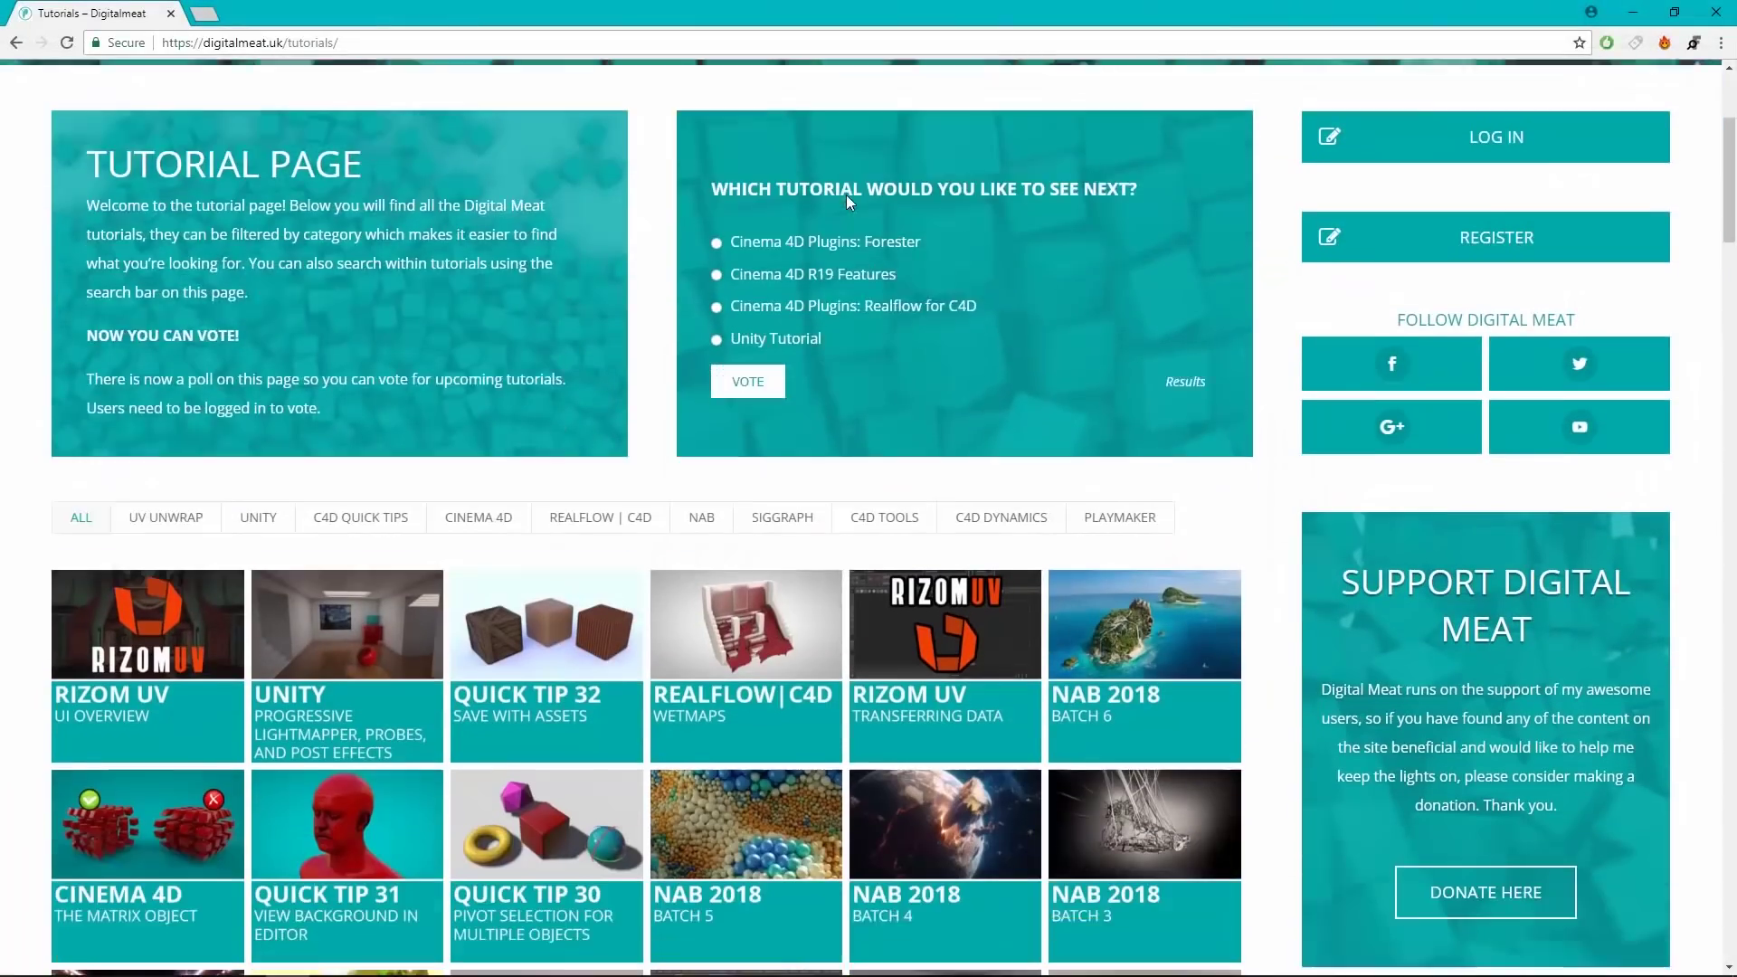
# In the Chrome browser, filter the Digital Meat tutorials by UV Unwrap, Unity and C4D Quick Tips in turn.
pyautogui.scroll(-2, 845, 194)
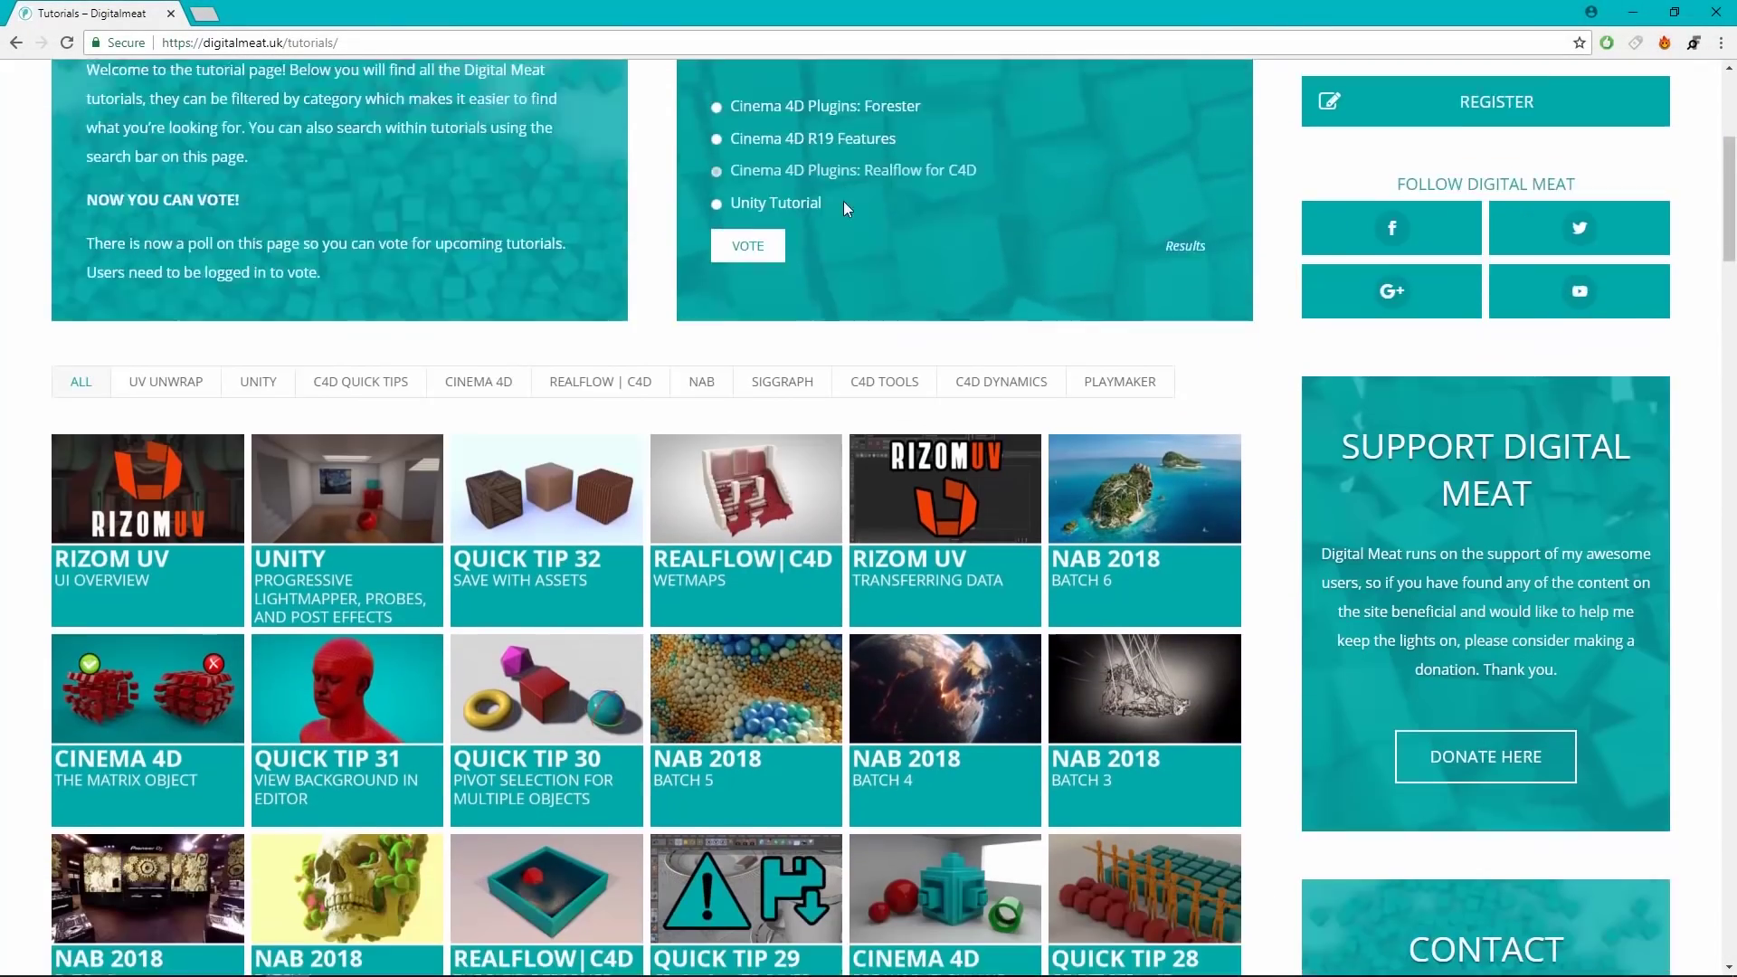
pyautogui.scroll(-3, 843, 201)
pyautogui.click(163, 111)
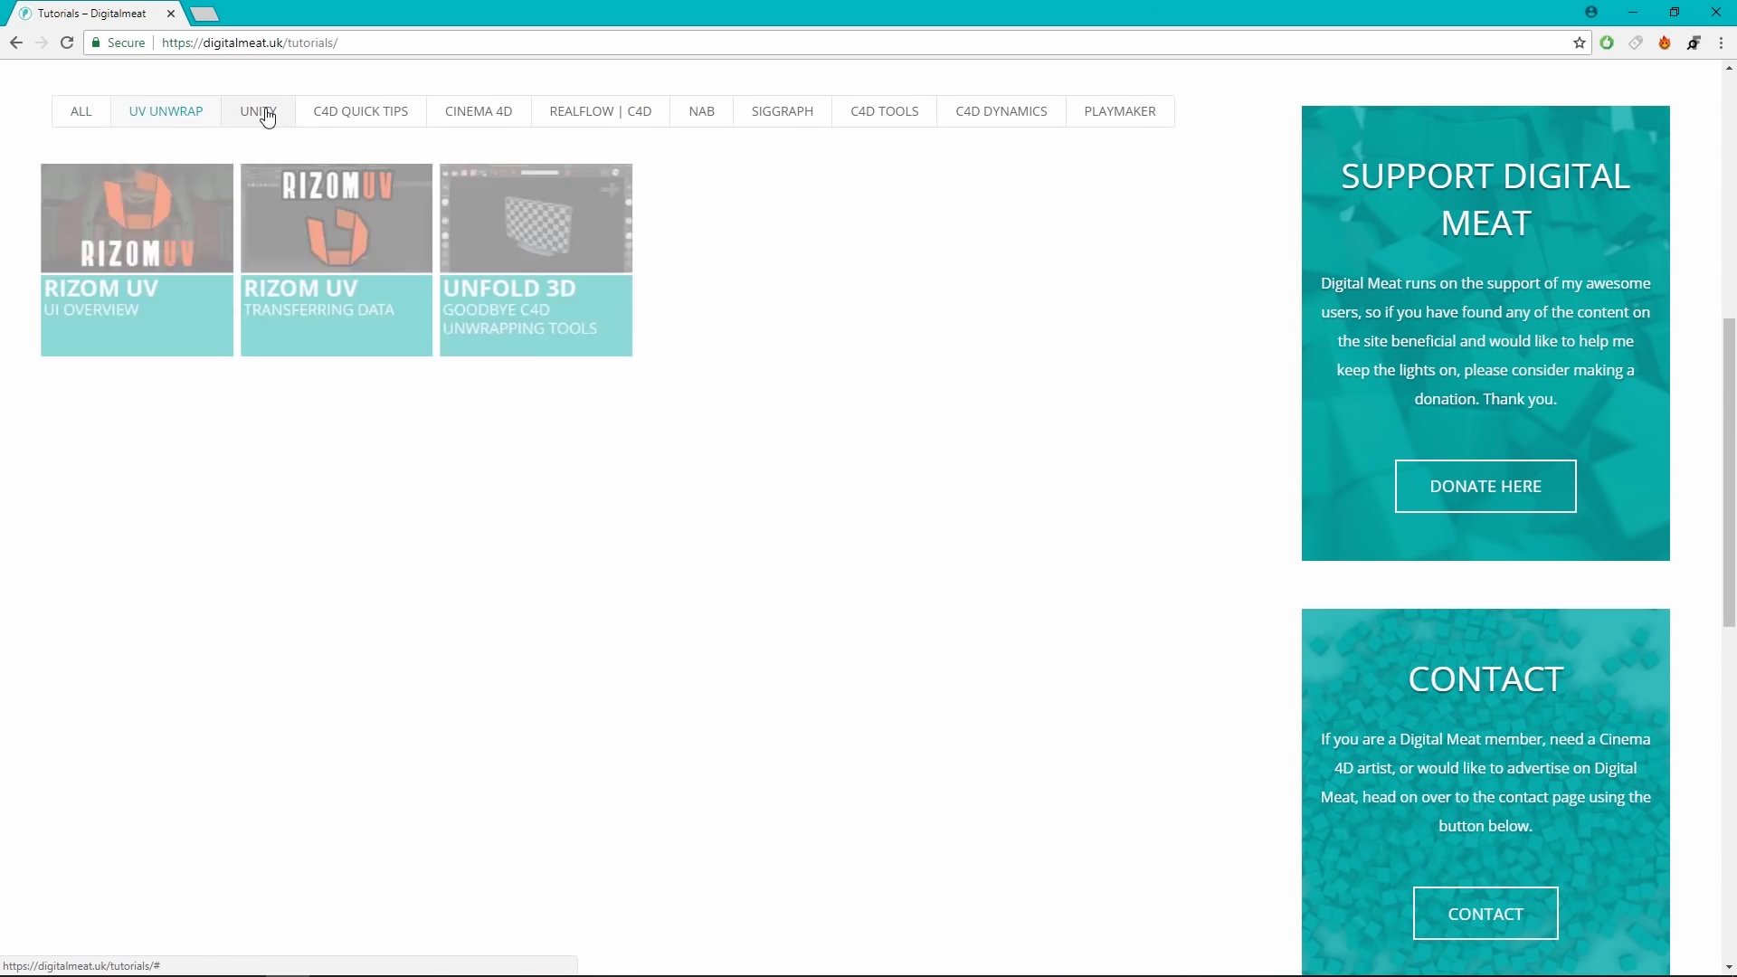
pyautogui.click(269, 114)
pyautogui.click(384, 111)
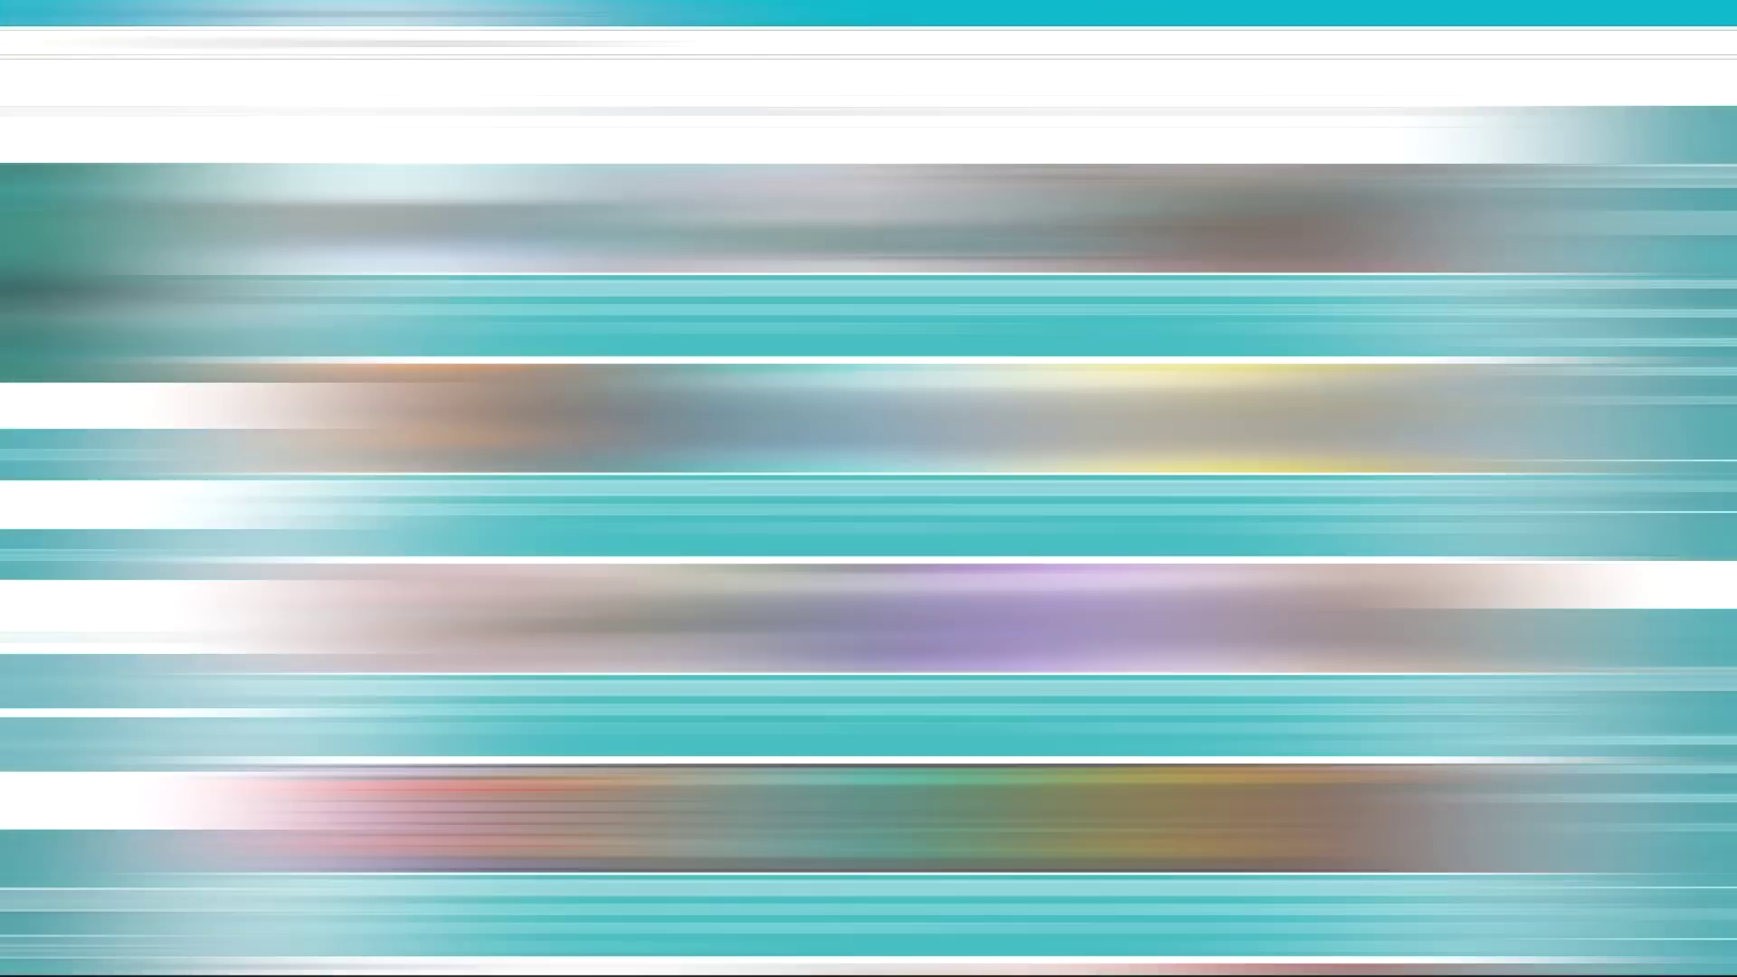
# Browse the video tutorials in the Prime Members Area and open the Prime Membership product page.
pyautogui.click(1184, 703)
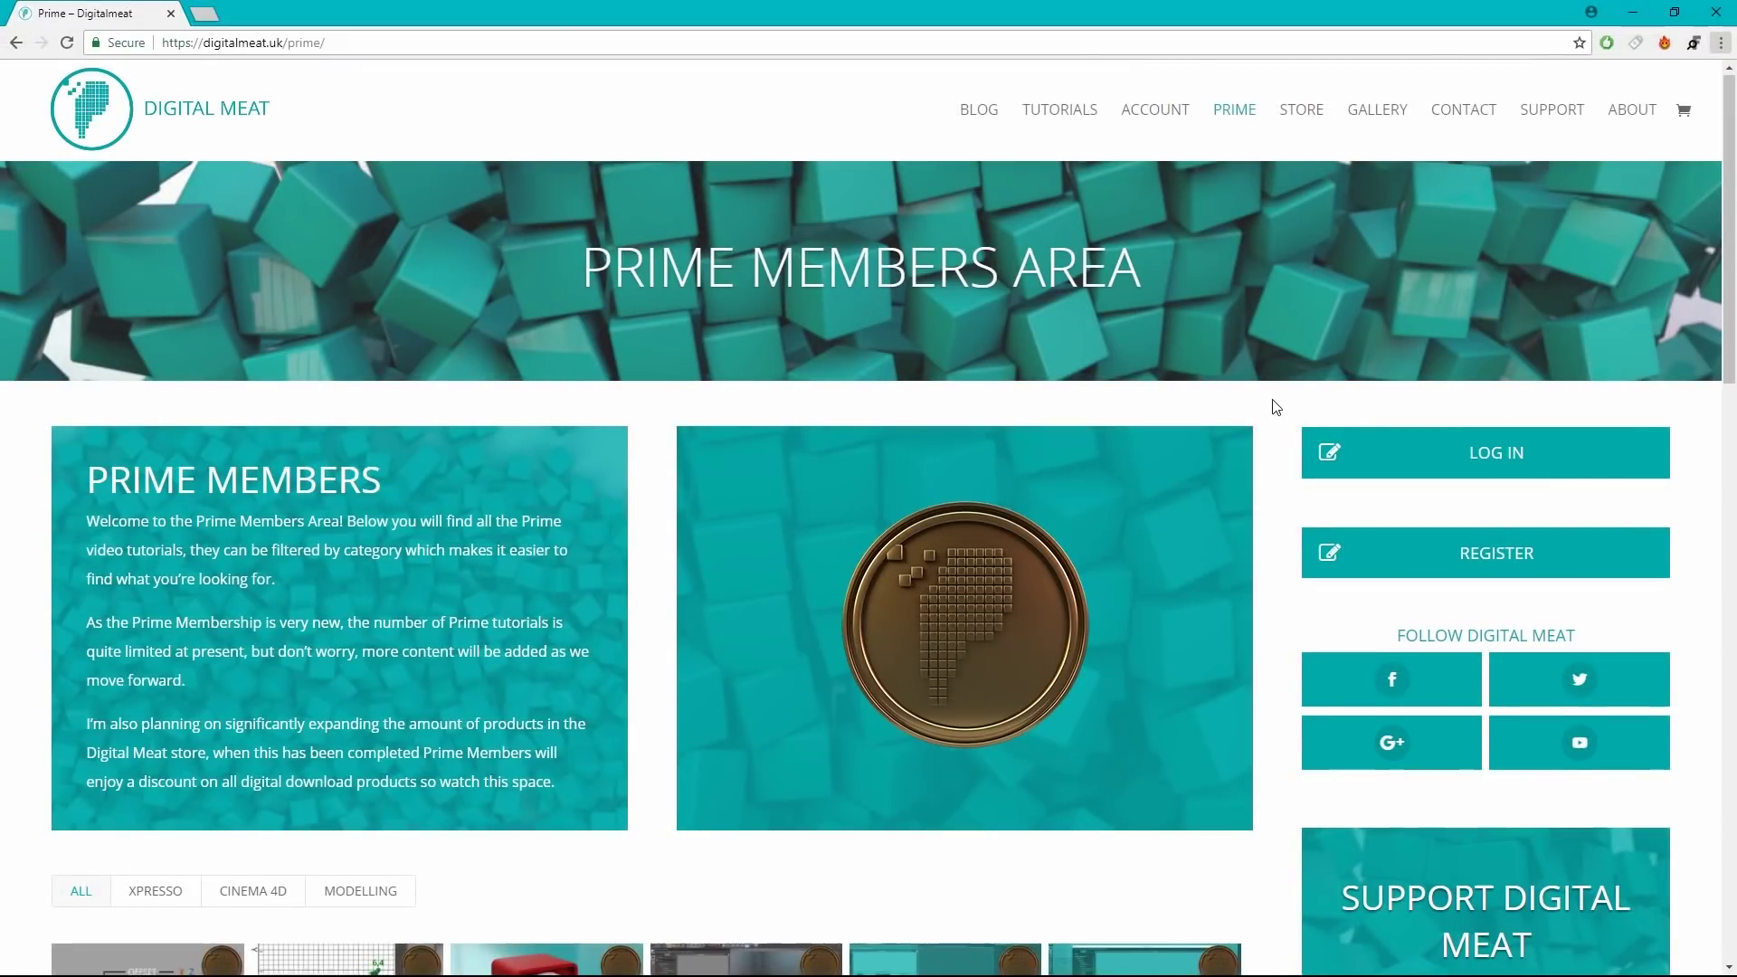
pyautogui.scroll(-5, 1271, 403)
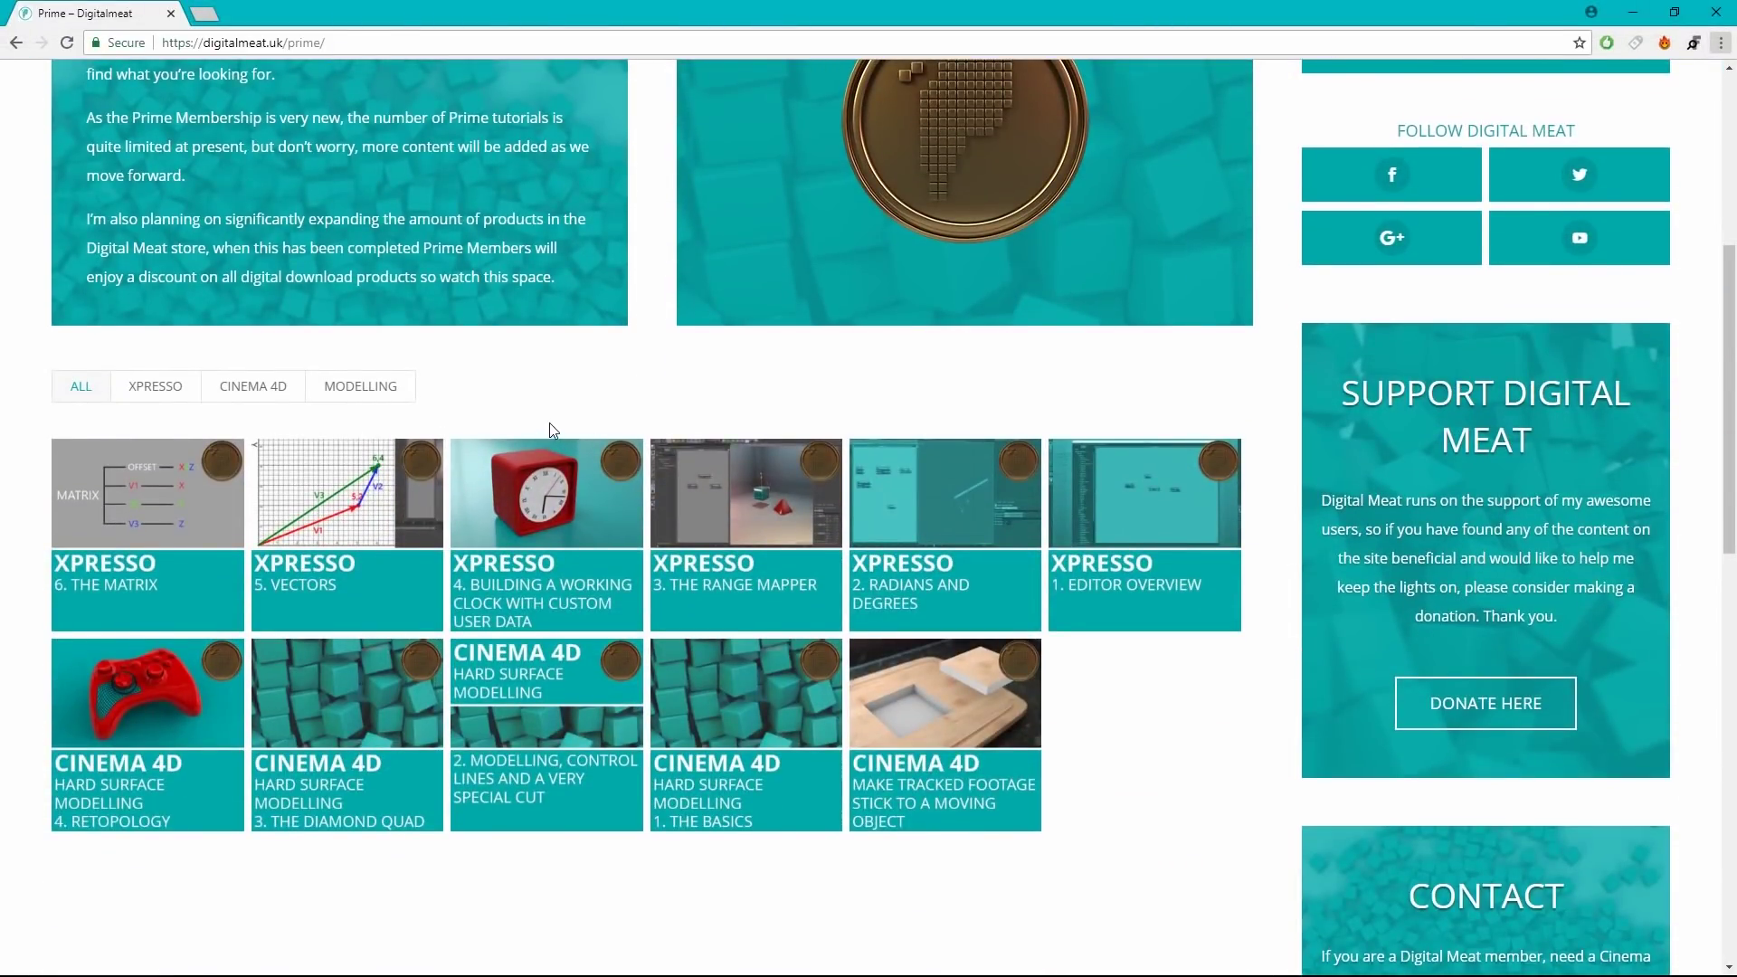
pyautogui.click(548, 506)
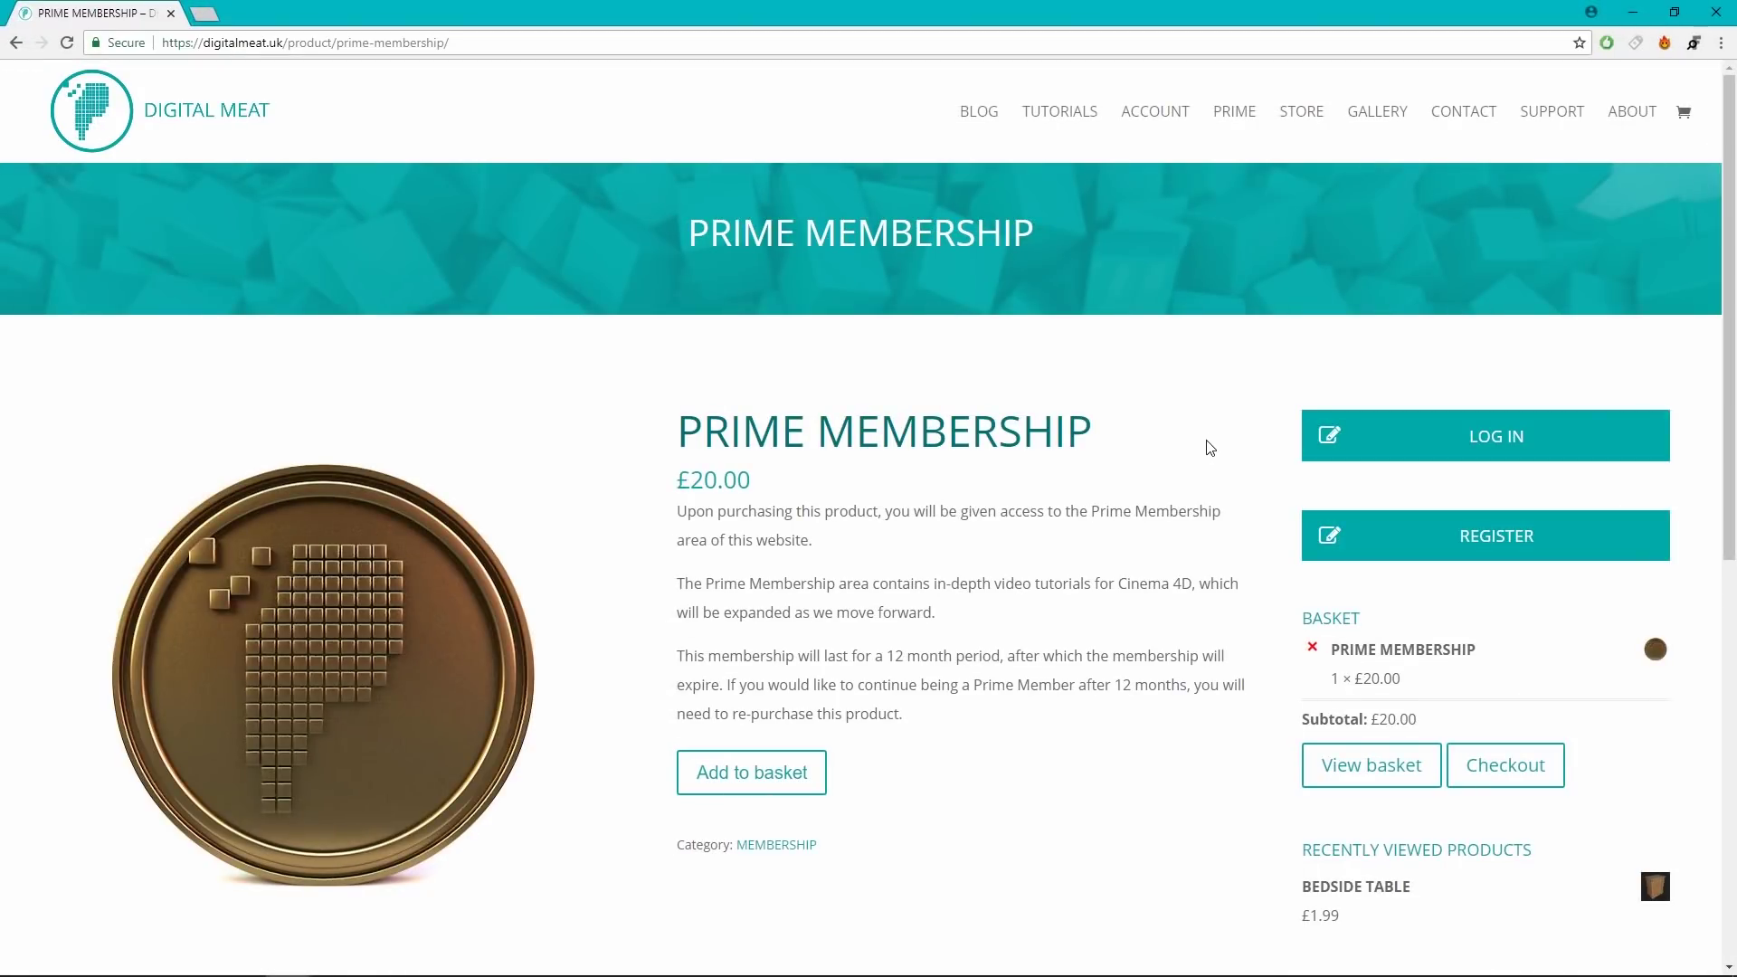